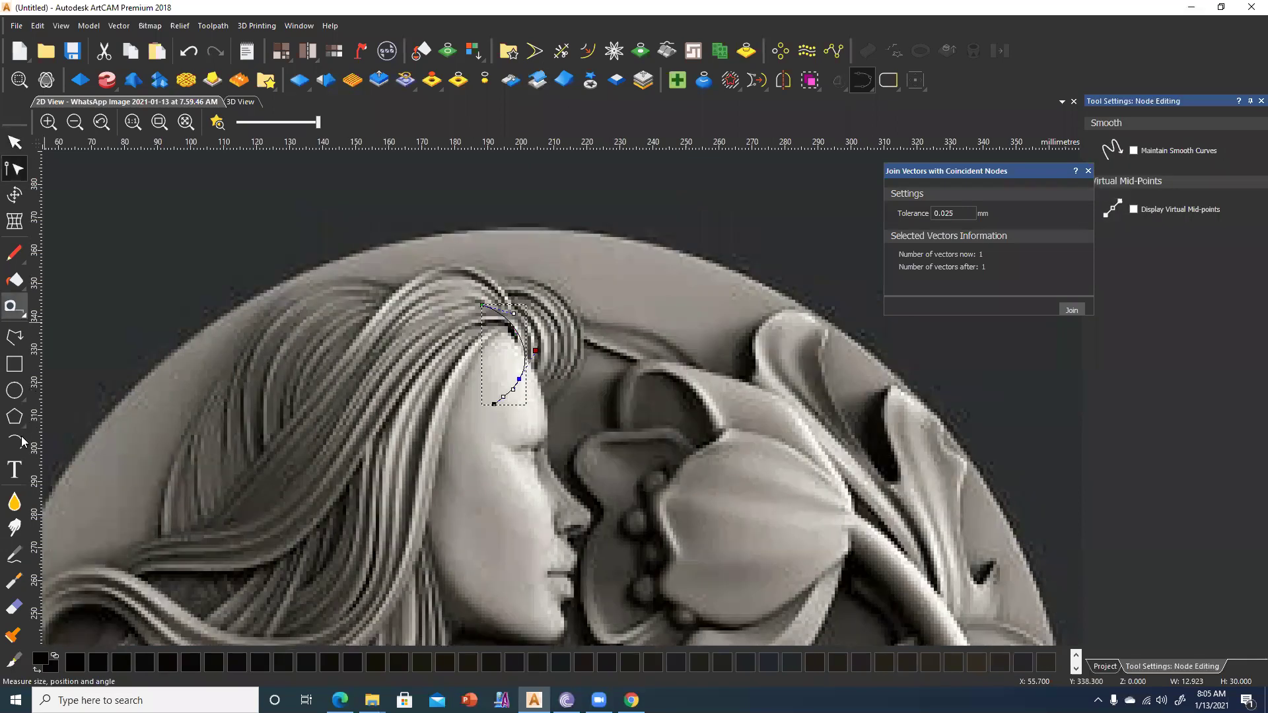
Draw a start–end–point arc curving over the top of the hair from the hairline.
left_click(21, 435)
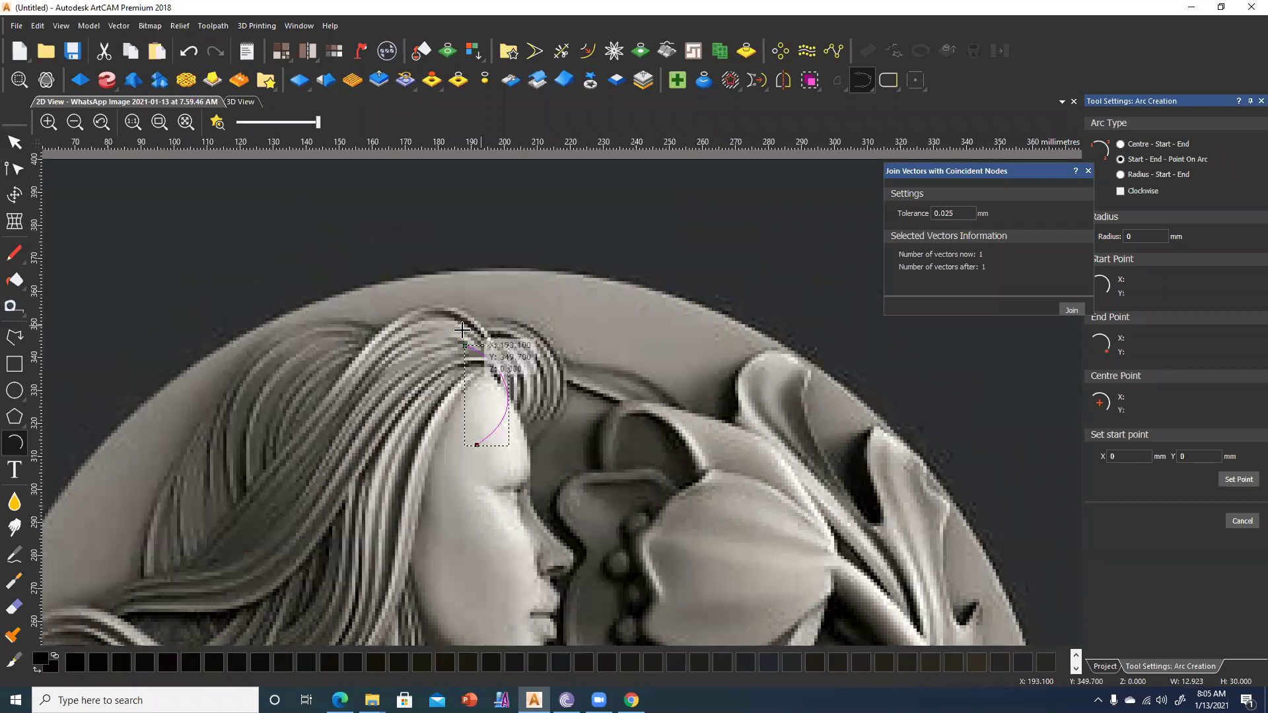
left_click(461, 332)
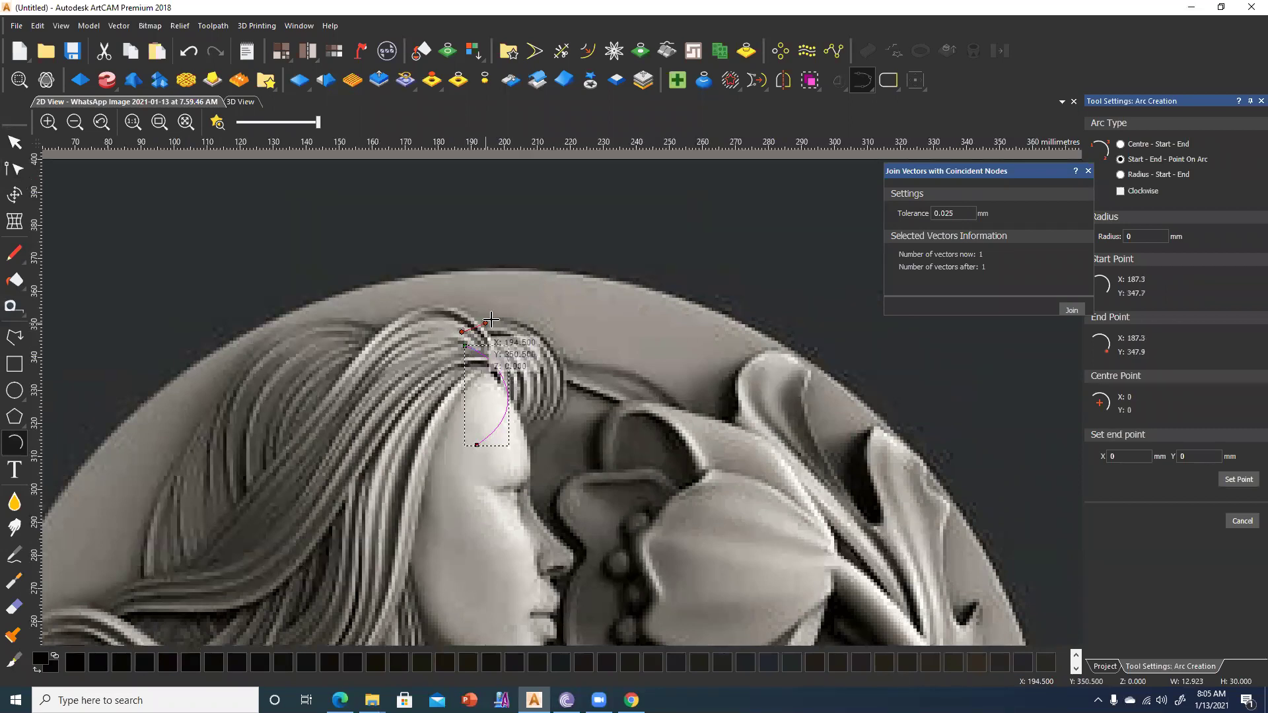
left_click(526, 322)
left_click(496, 319)
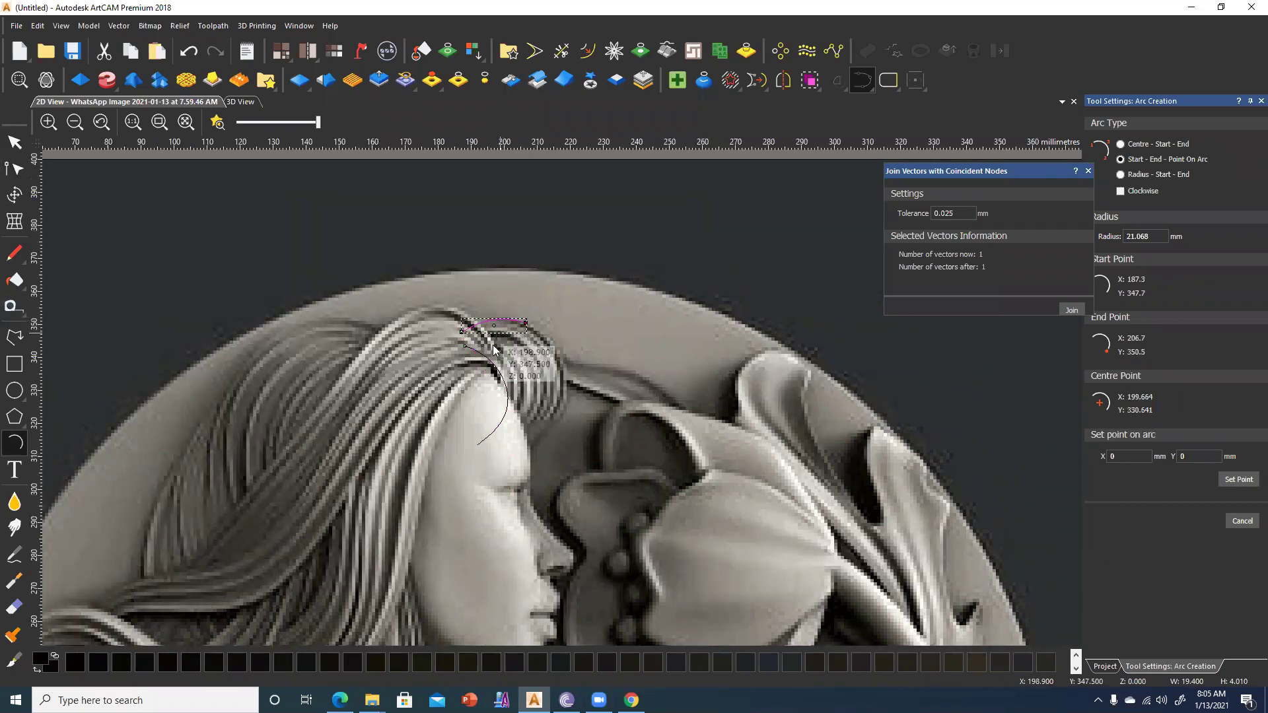
middle_click_drag(494, 346, 455, 293)
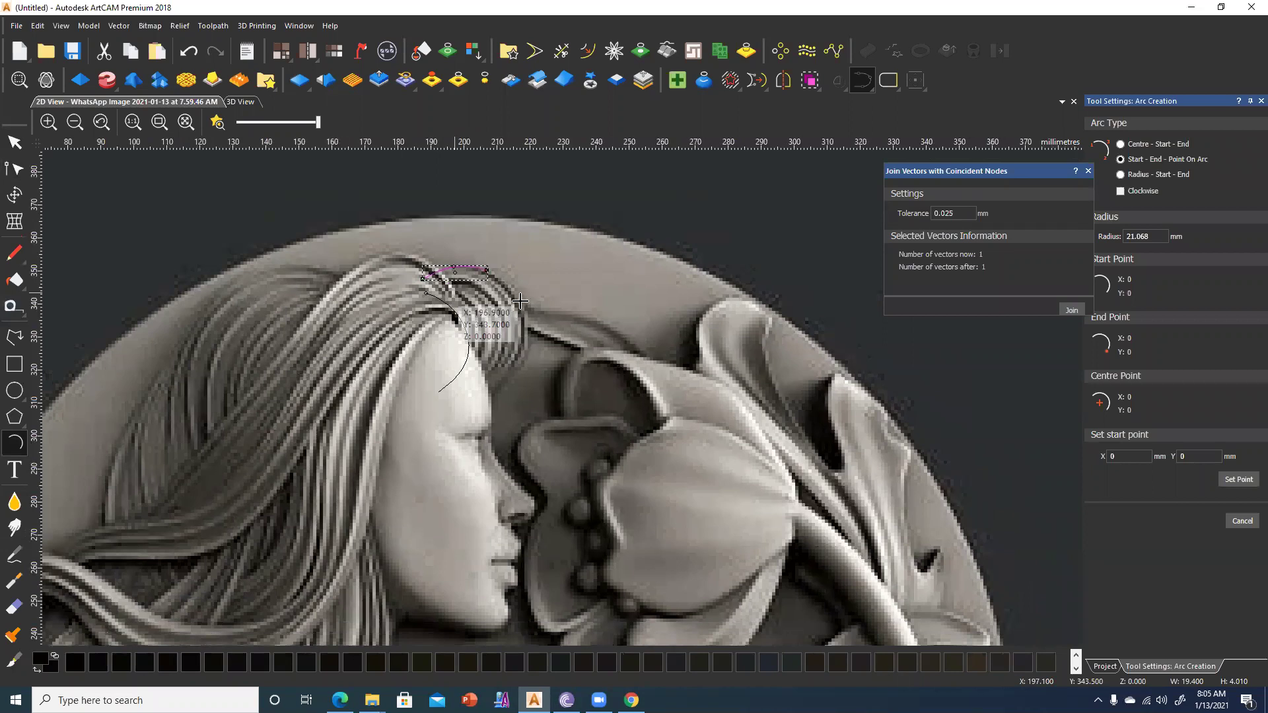
left_click(528, 347)
Draw a second arc along the front of the hair down to the forehead.
left_click(557, 343)
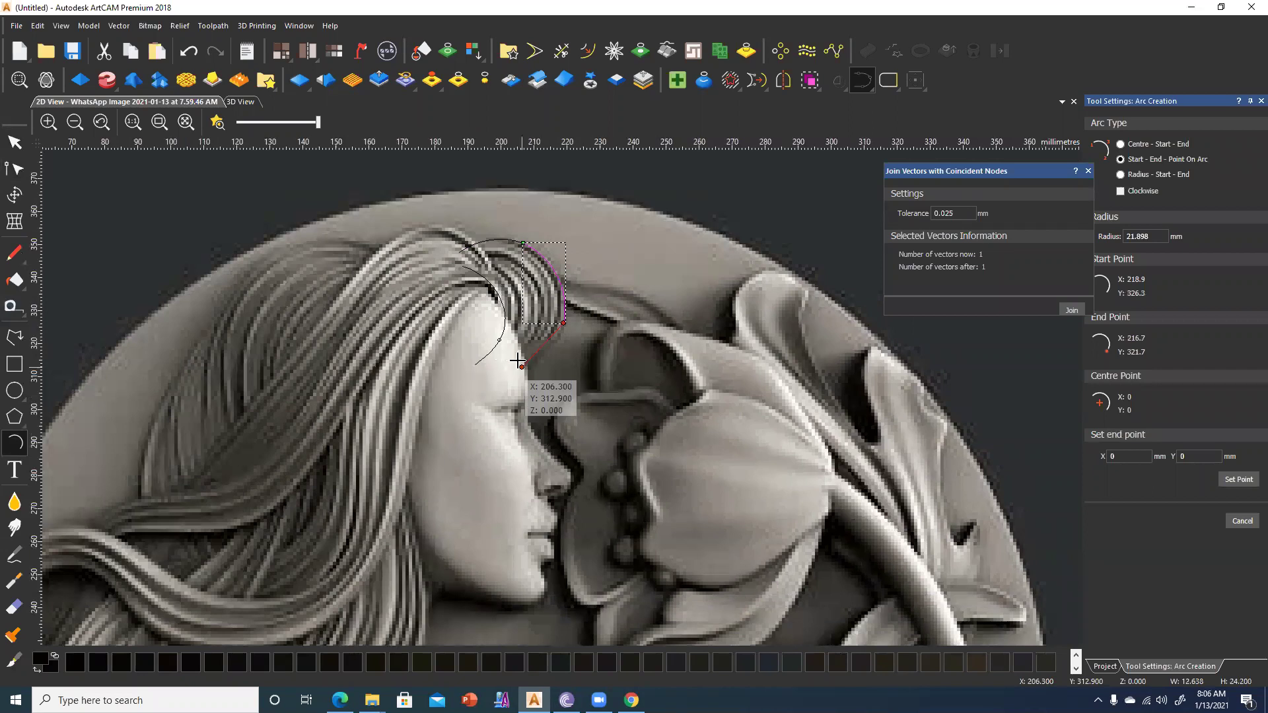
left_click(476, 375)
left_click(529, 369)
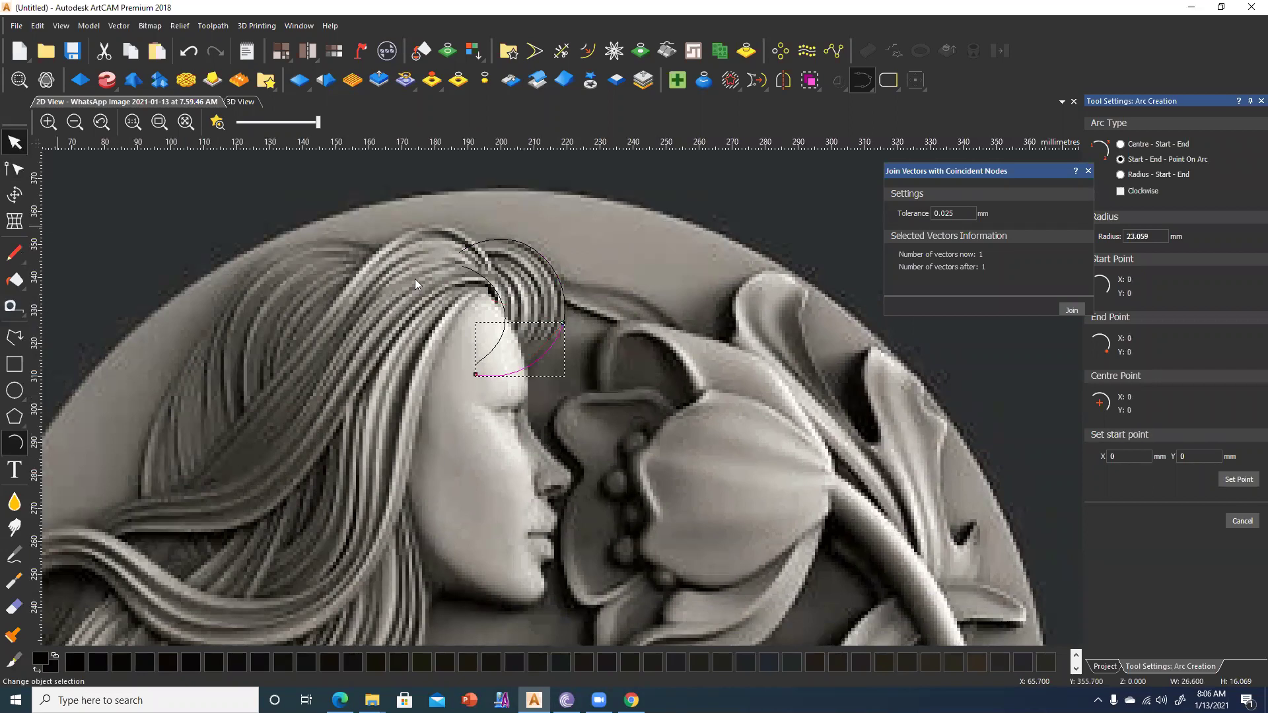
key("Escape")
Join the selected hair arcs into one vector and apply Smooth Nodes to it.
left_click(535, 259, "shift")
left_click(499, 241, "shift")
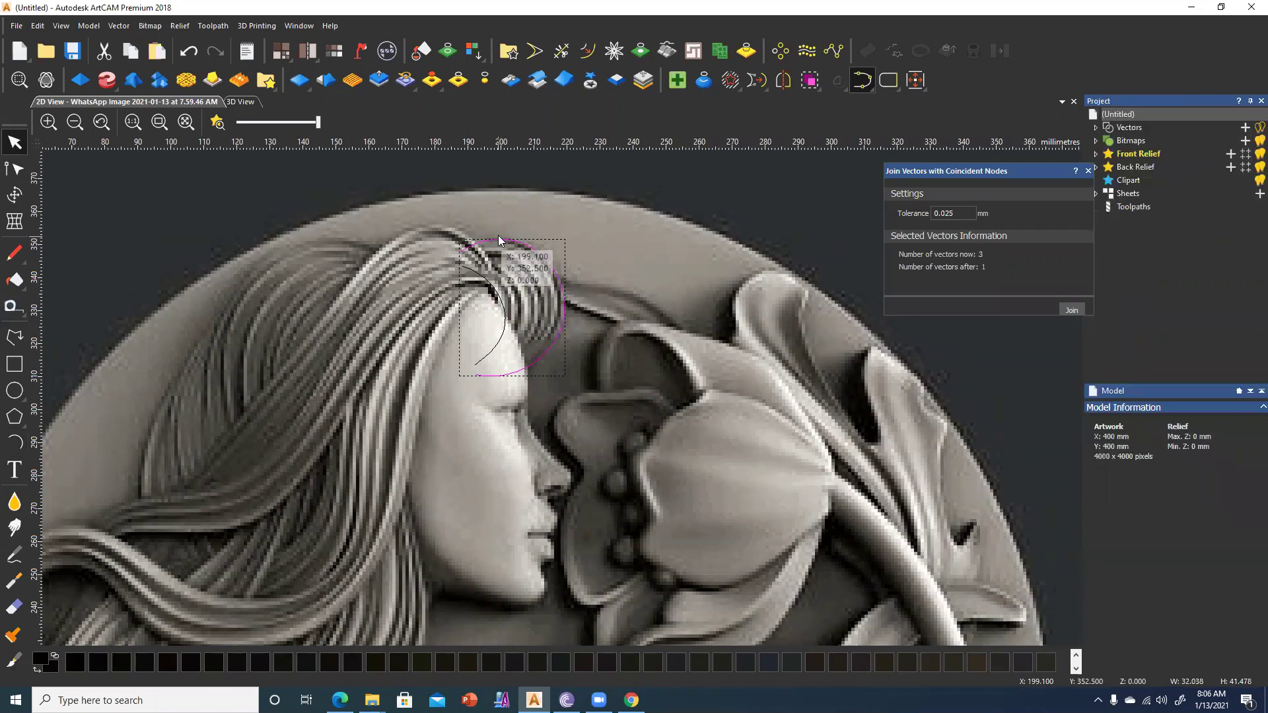
left_click(1071, 310)
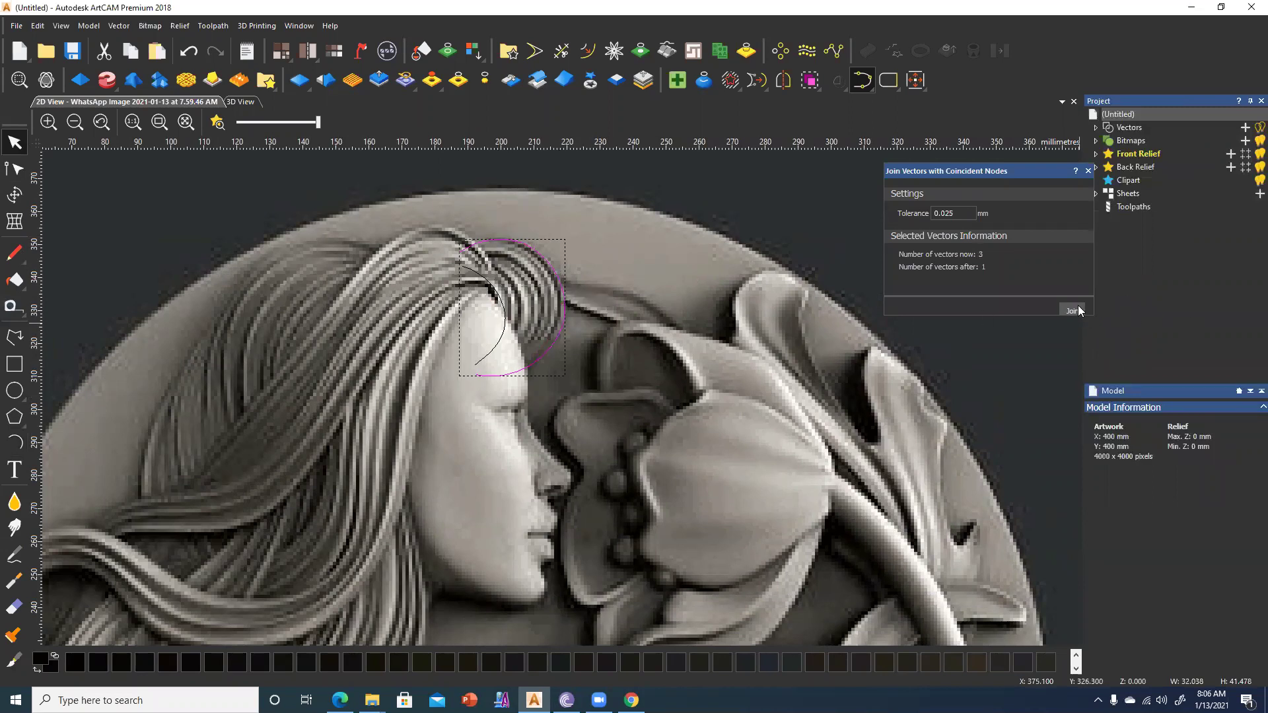
left_click(18, 173)
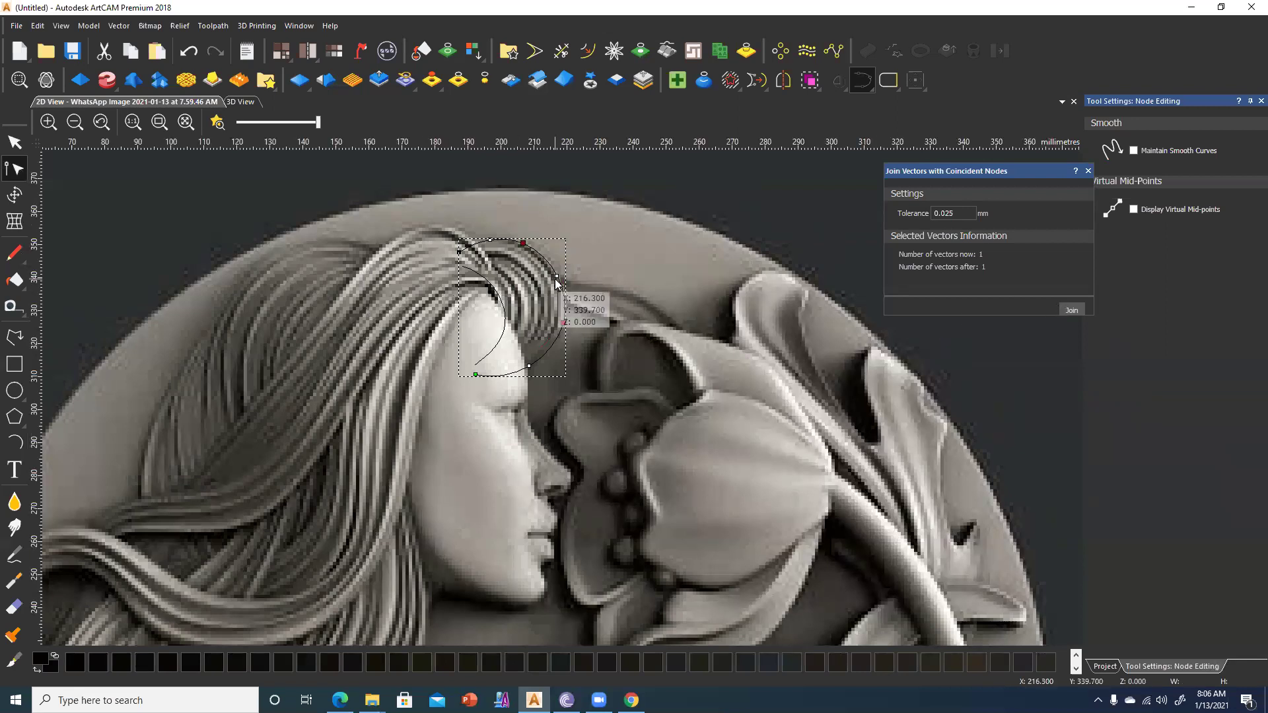
right_click(554, 249)
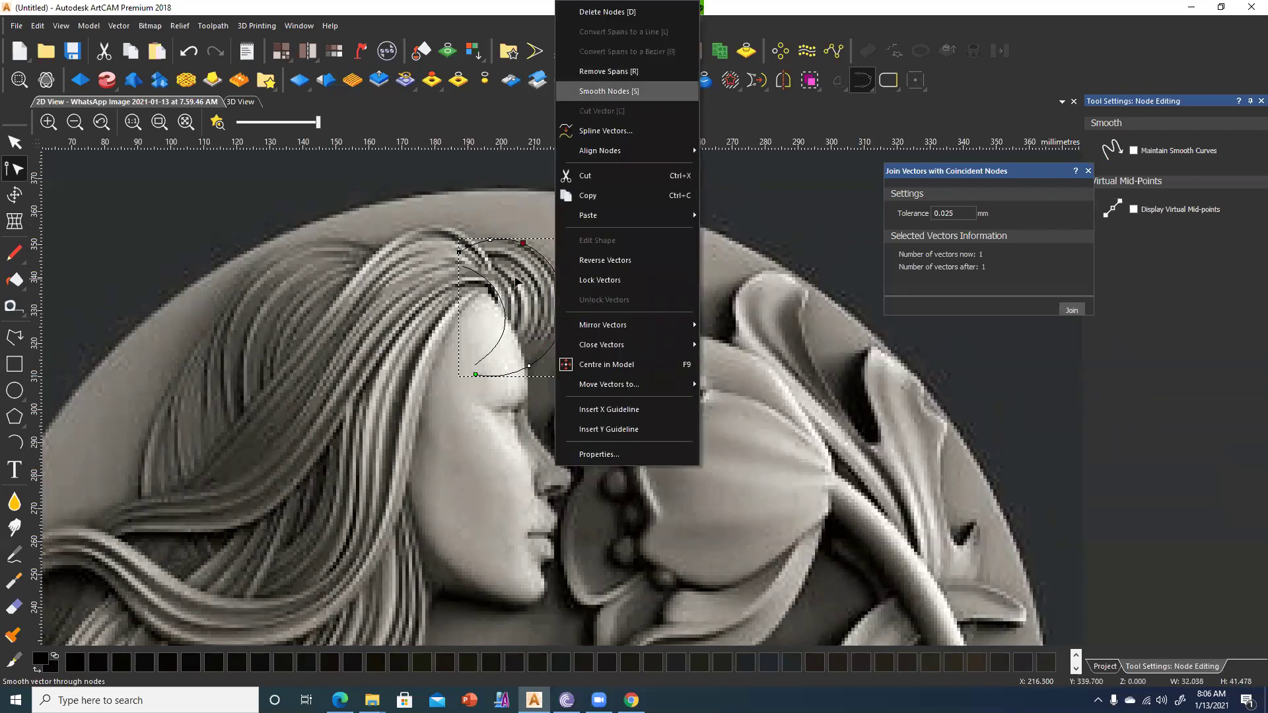
key("s")
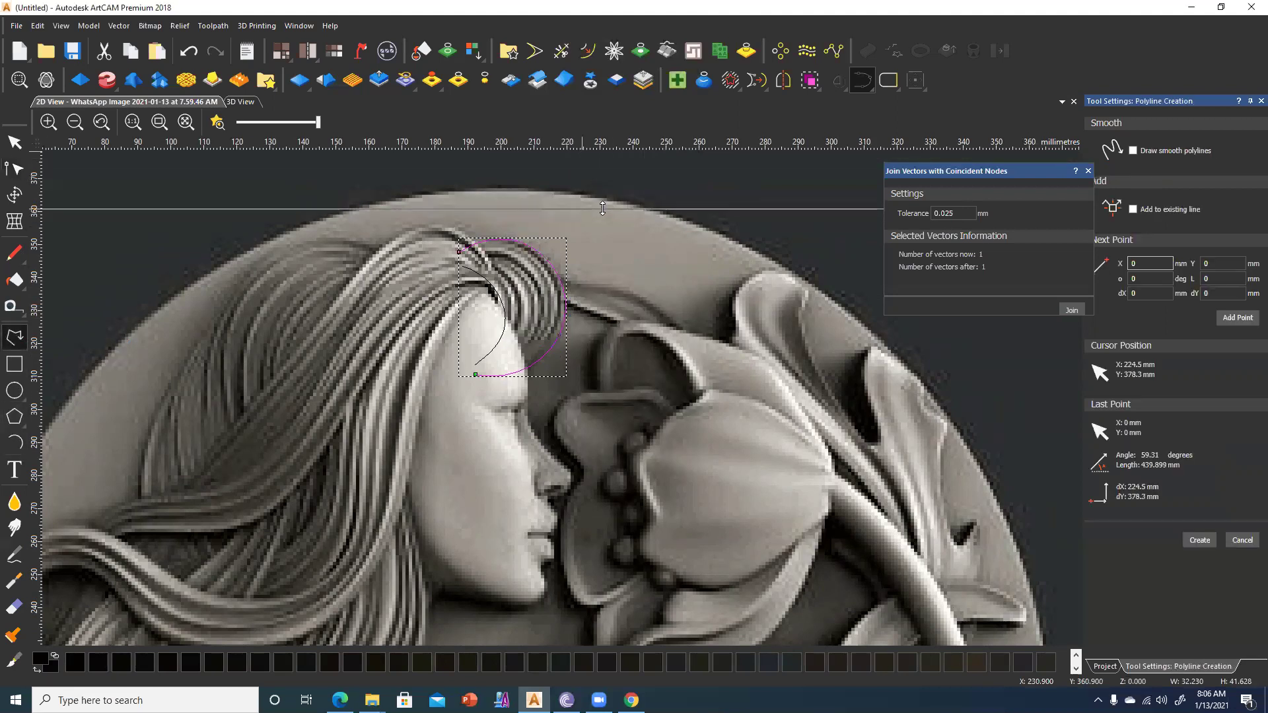
Place a horizontal guide above the head and start a zigzag polyline between the guides.
left_click_drag(602, 214, 564, 198)
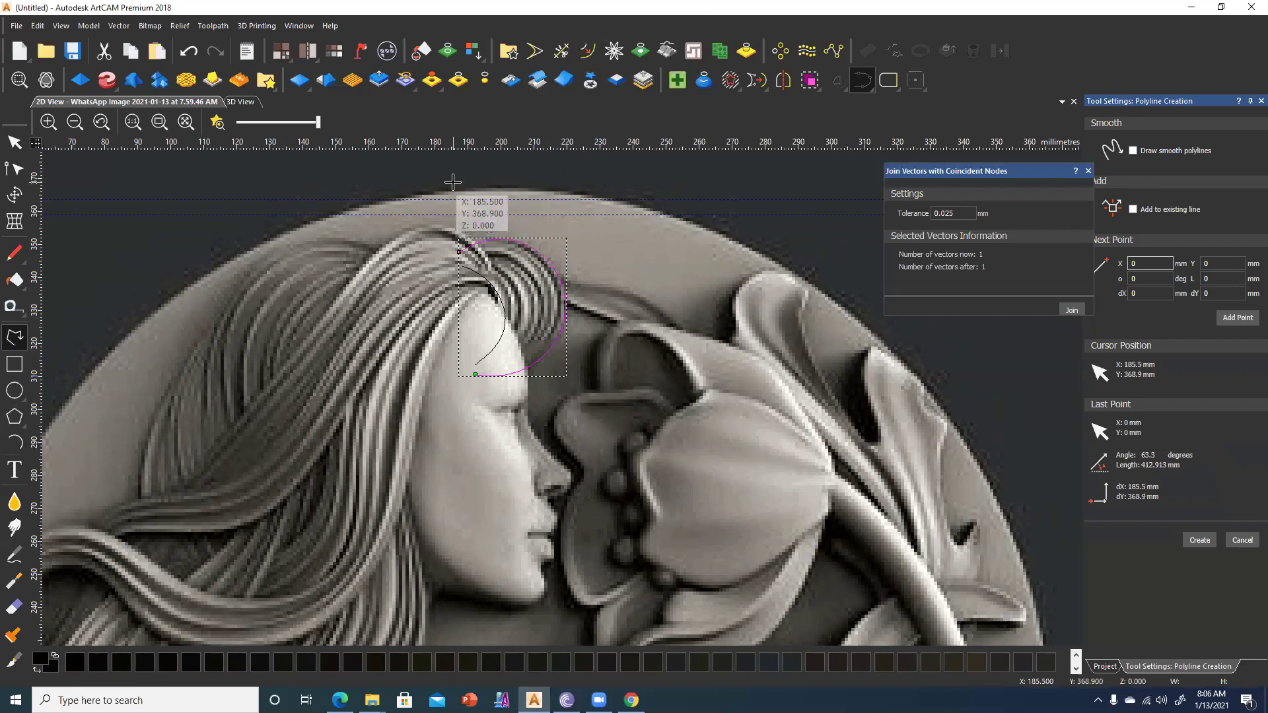
scroll(454, 185, "up", 2)
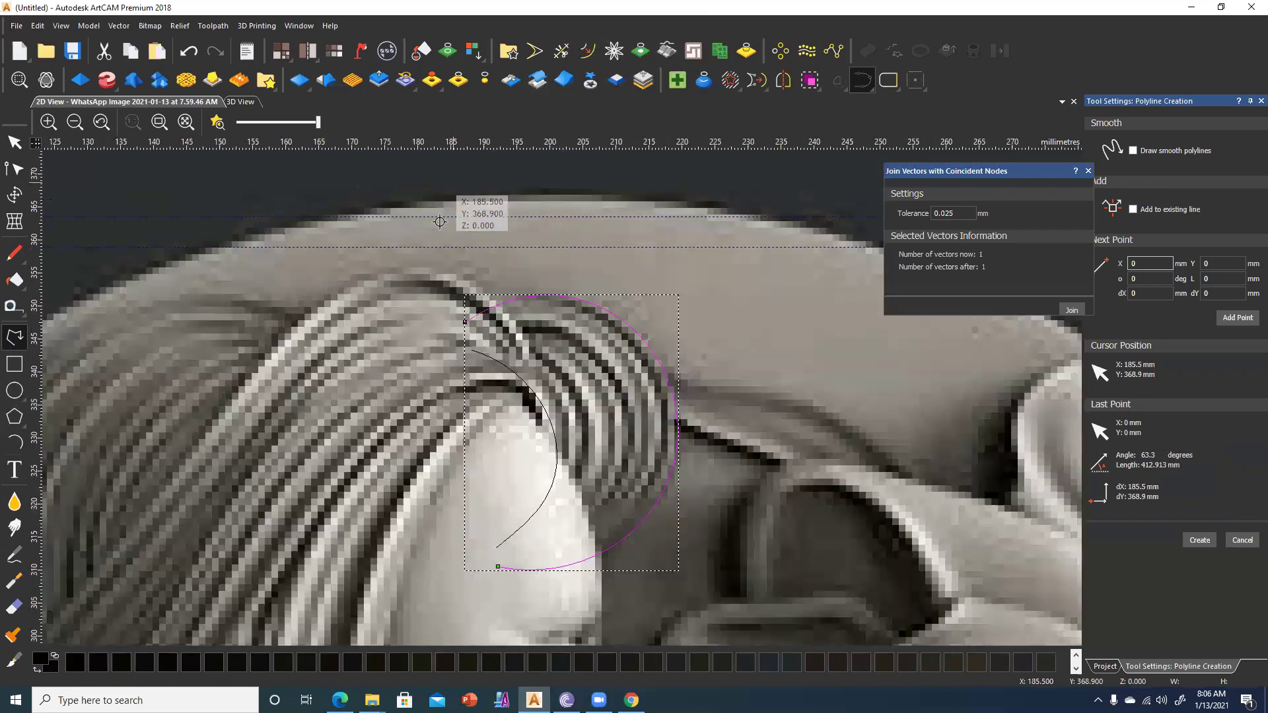
left_click(444, 247)
scroll(444, 247, "up", 2)
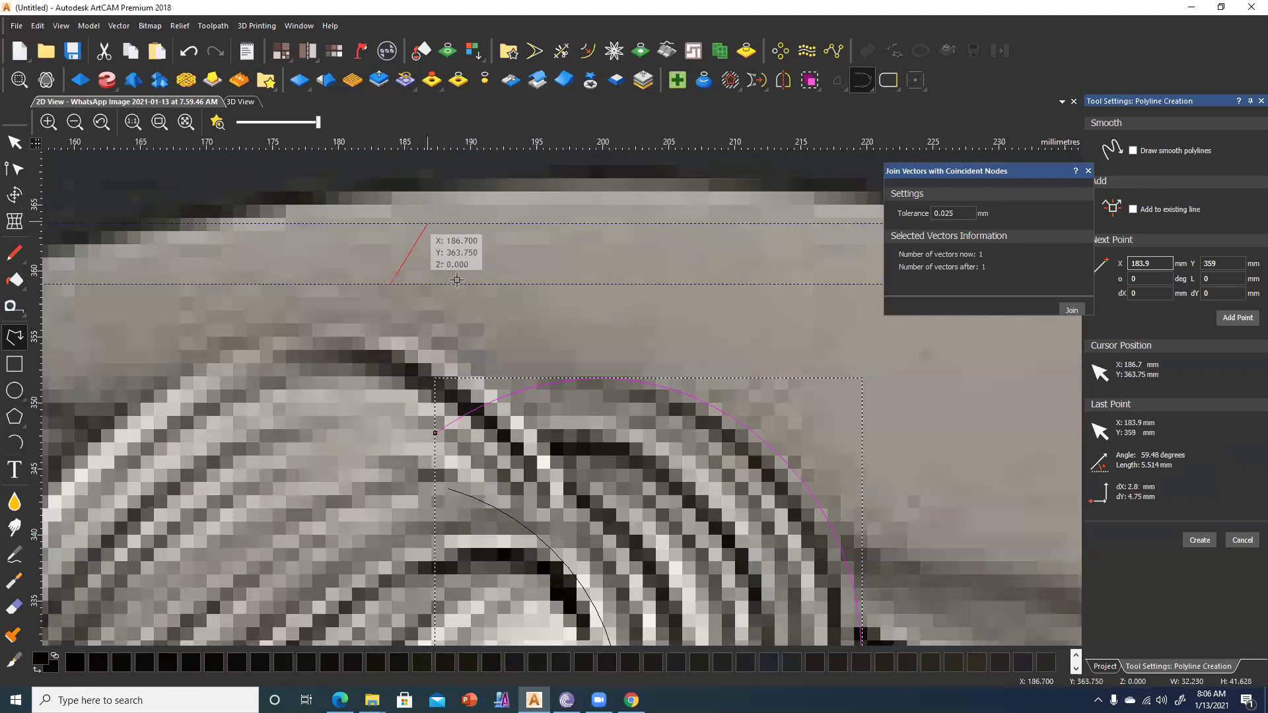
left_click(427, 225)
left_click(455, 284)
left_click(479, 223)
left_click(509, 284)
Continue the zigzag with alternating upper peaks and lower points, ending on a peak.
left_click(539, 223)
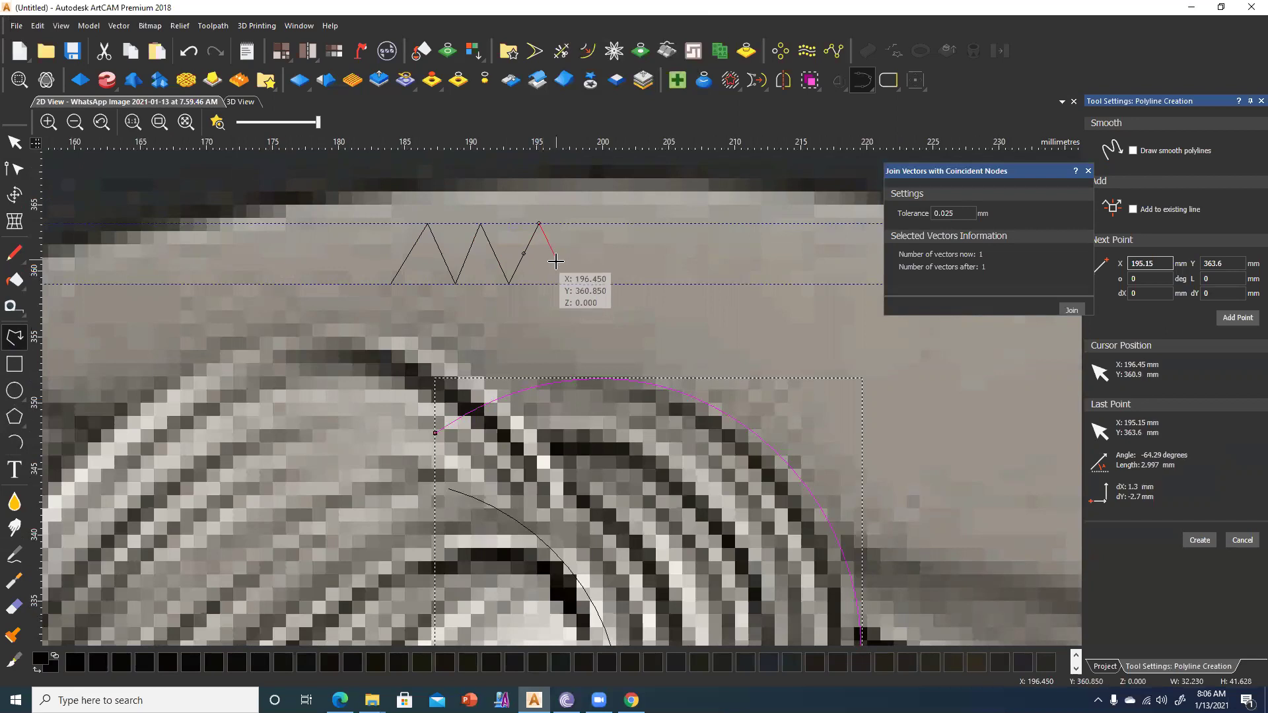
left_click(562, 284)
left_click(588, 223)
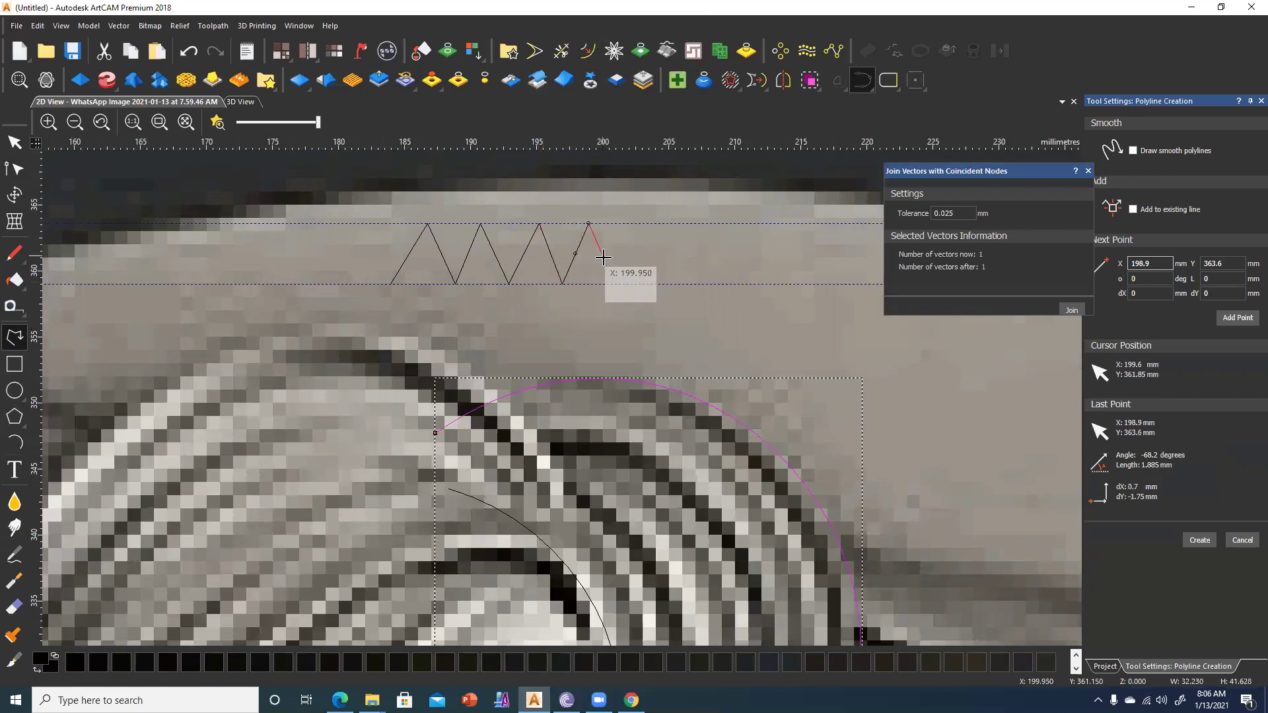
left_click(615, 284)
left_click(634, 224)
left_click(675, 284)
left_click(708, 223)
left_click(738, 284)
left_click(776, 222)
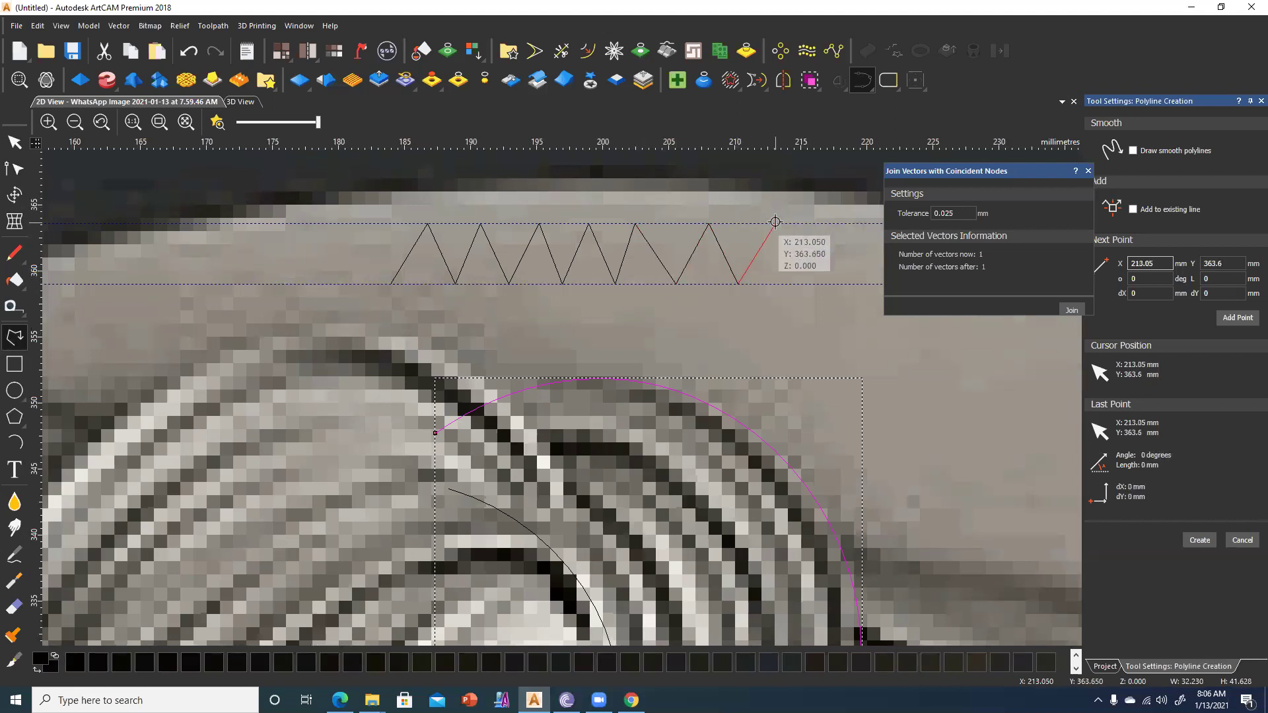
left_click(799, 284)
left_click(829, 222)
Finish the zigzag, then shift and lower several of its upper peak nodes.
key("Escape")
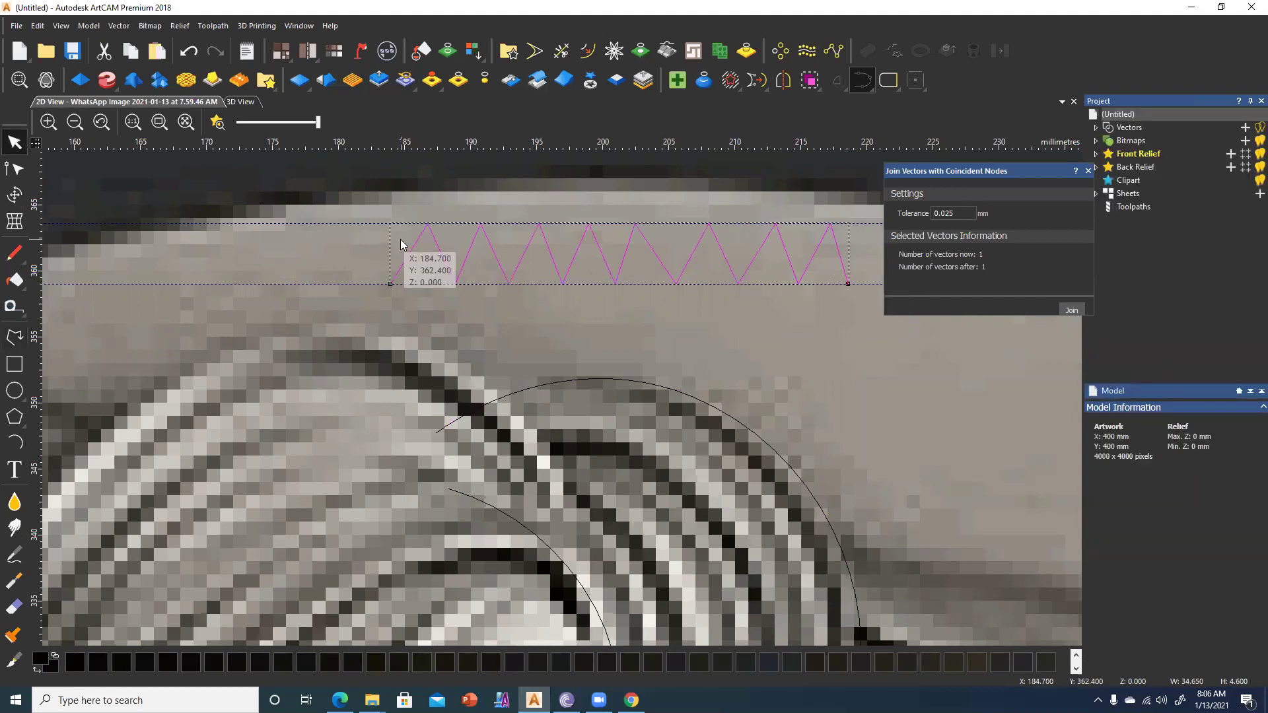
left_click(14, 169)
left_click(708, 223)
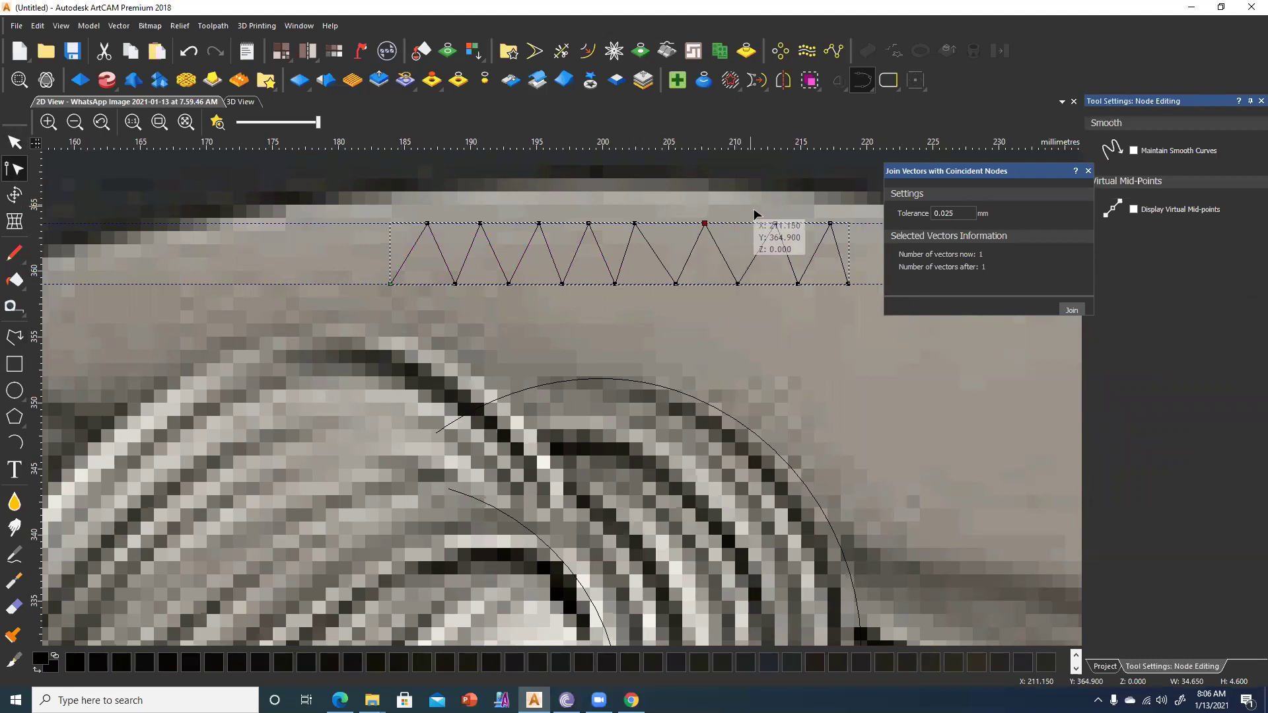
left_click_drag(776, 224, 705, 225)
left_click(589, 223)
left_click_drag(592, 244, 595, 281)
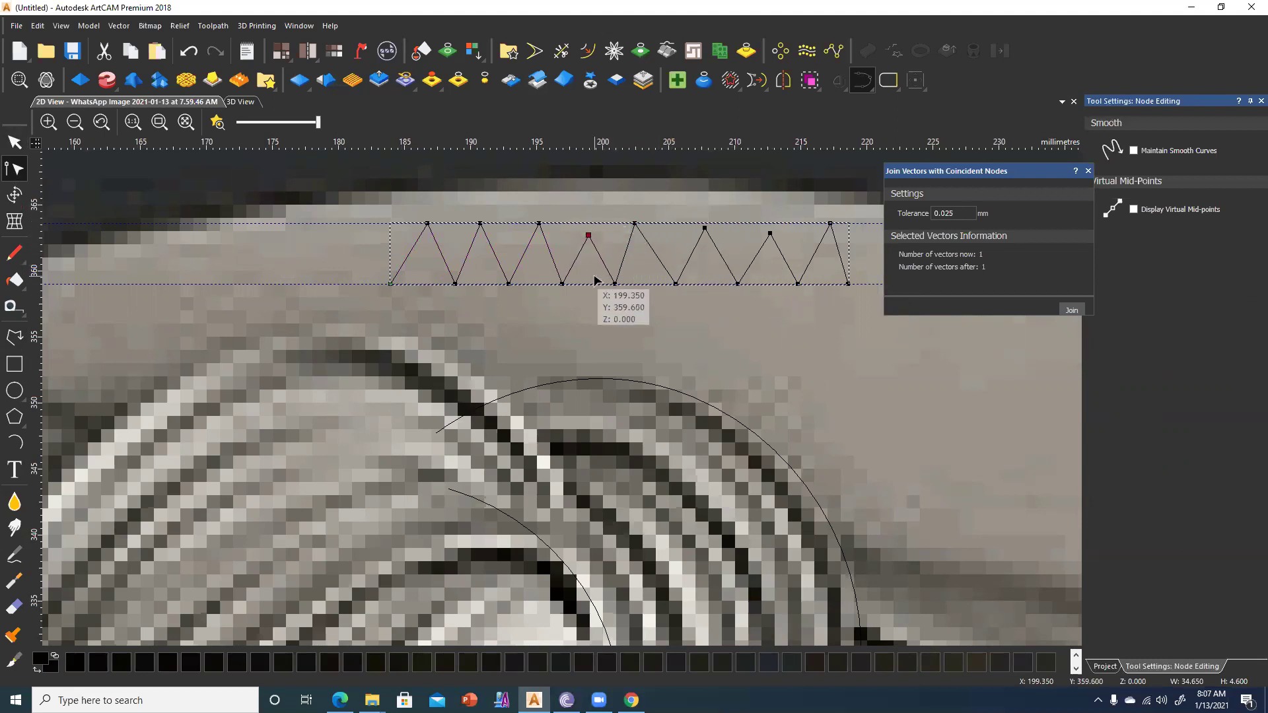
left_click(539, 223)
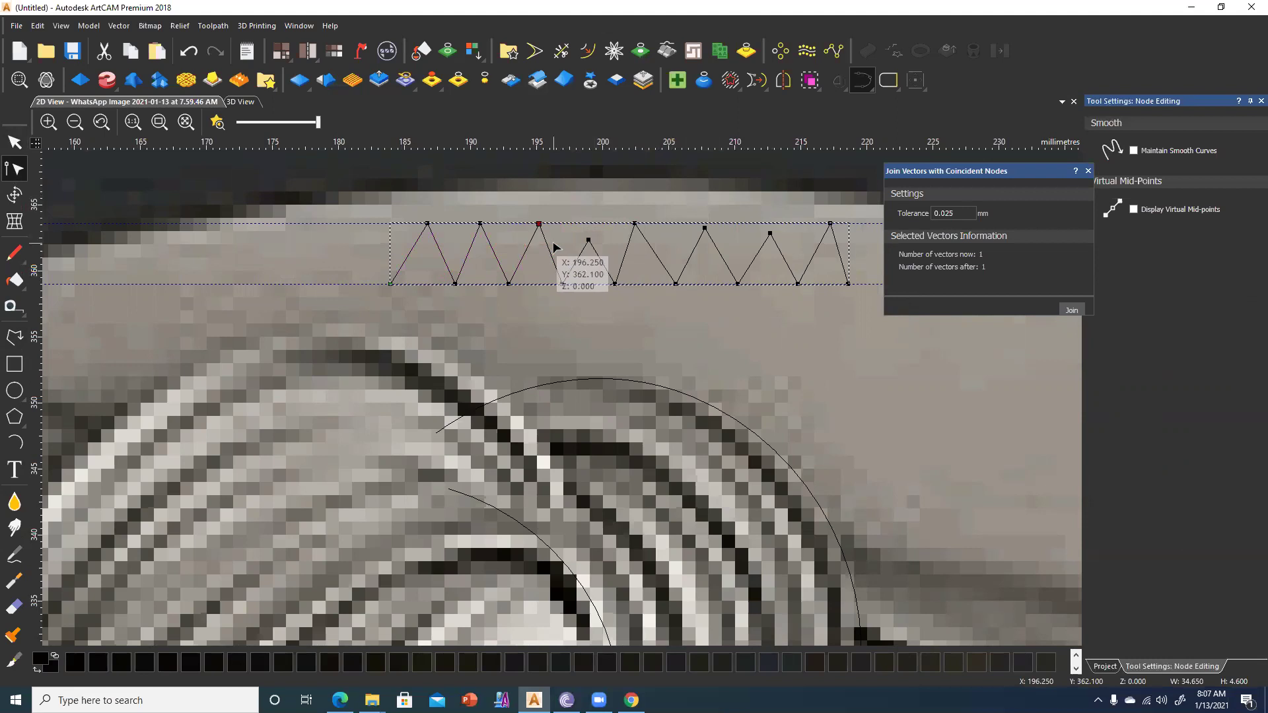
left_click_drag(539, 226, 539, 229)
left_click(427, 225)
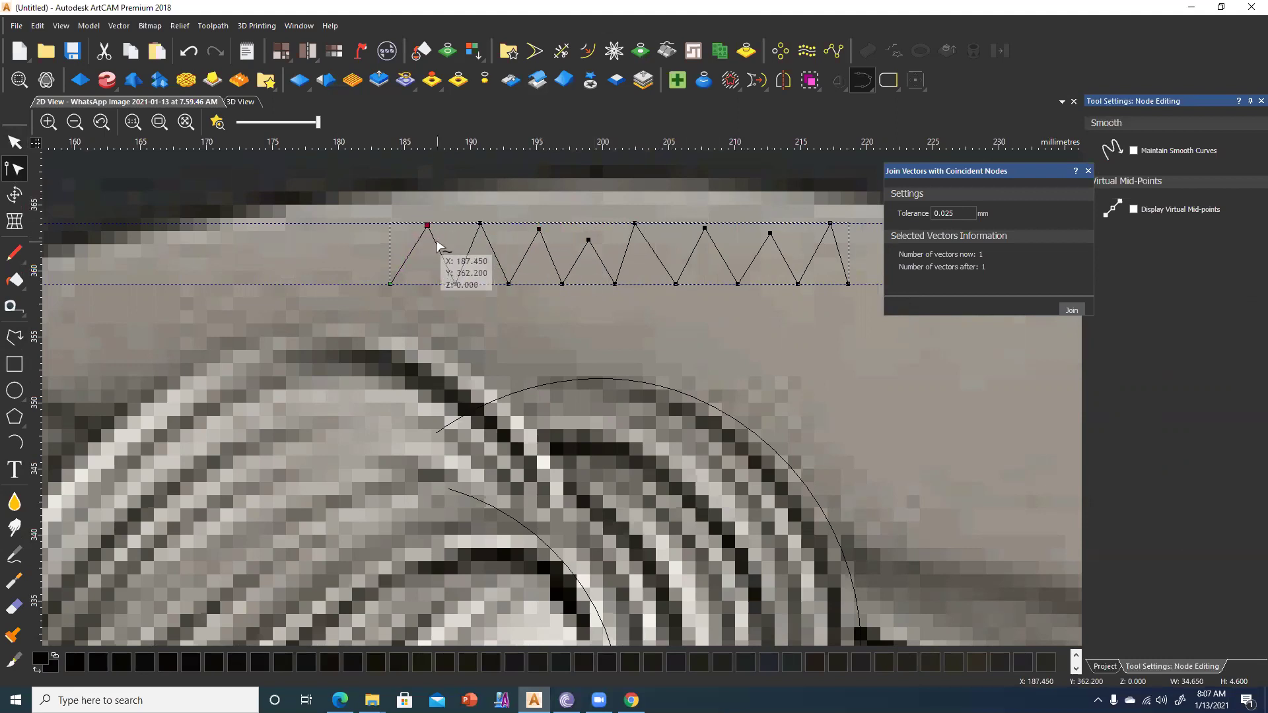
left_click(831, 225)
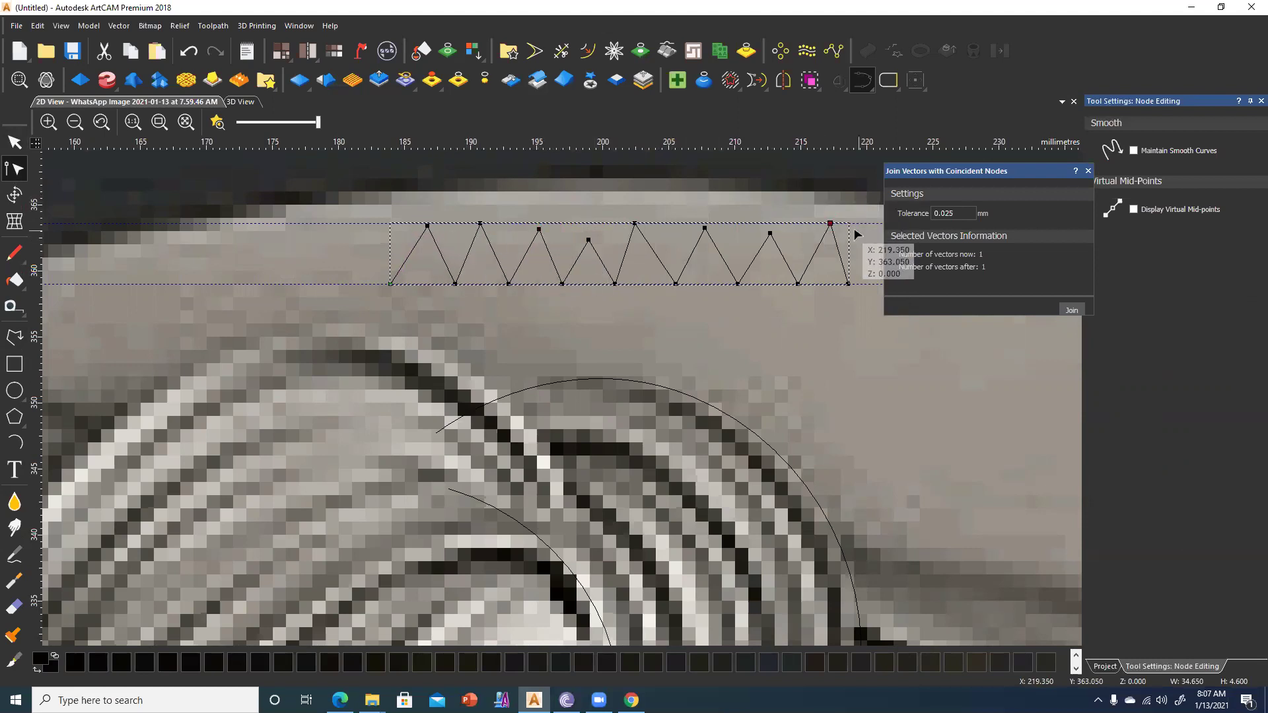
Select the zigzag's bottom nodes and nudge them up off the lower guide.
scroll(573, 426, "down", 3)
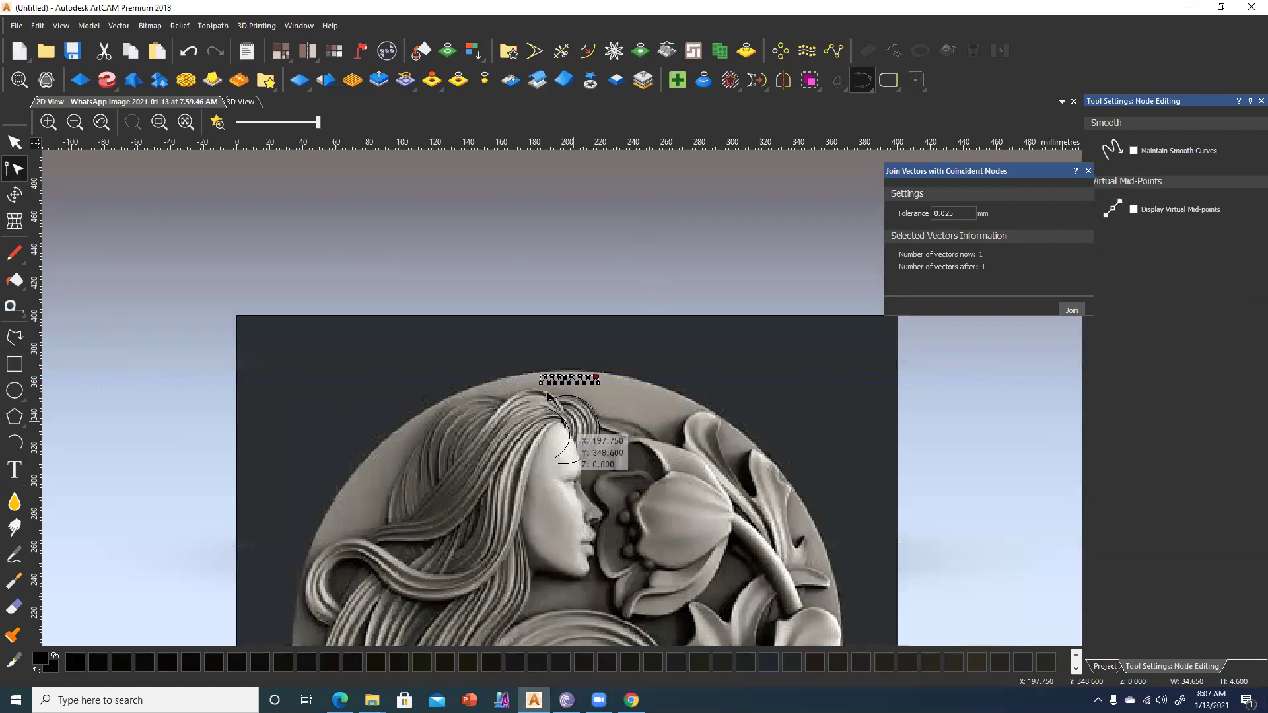
scroll(548, 381, "up", 3)
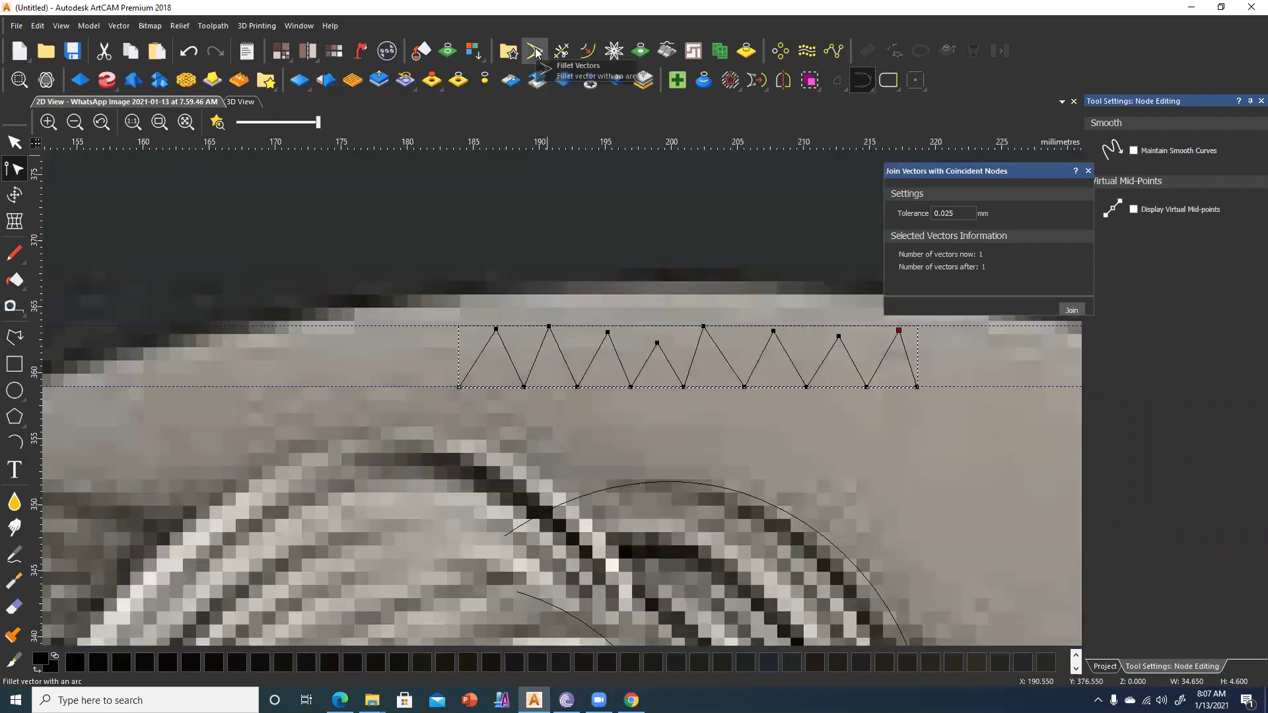
left_click_drag(497, 377, 858, 423)
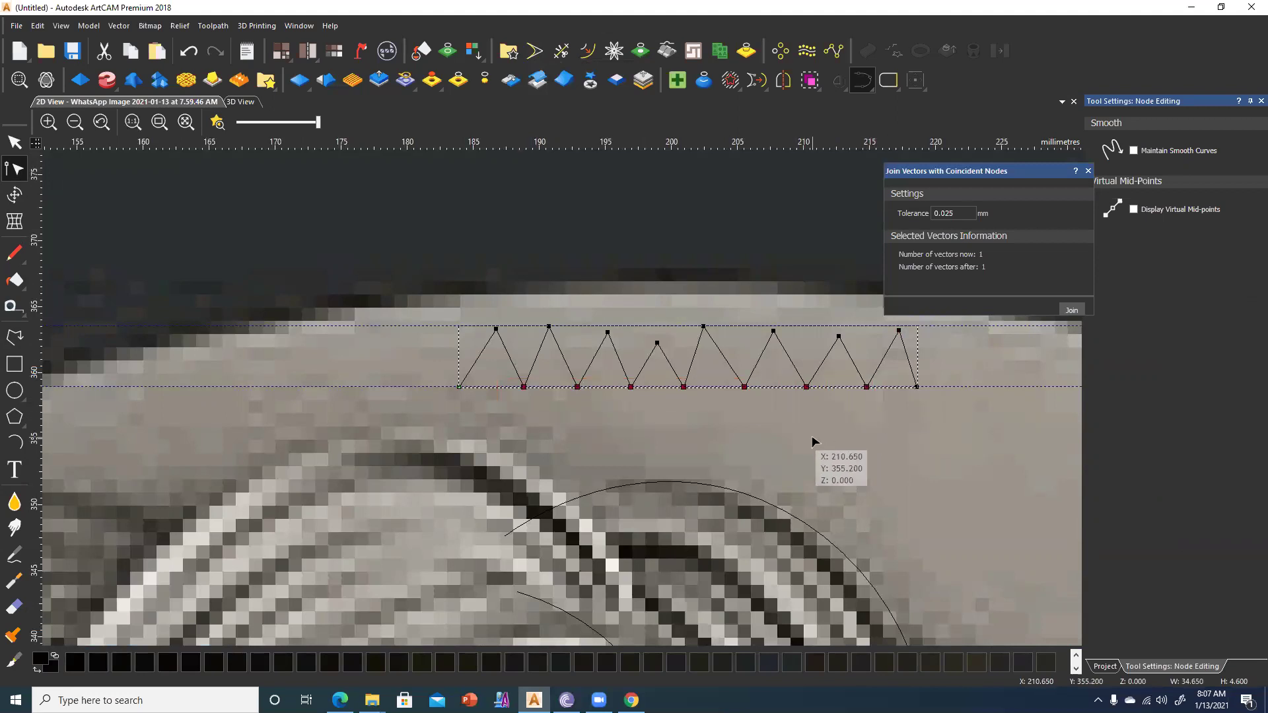
key("Up")
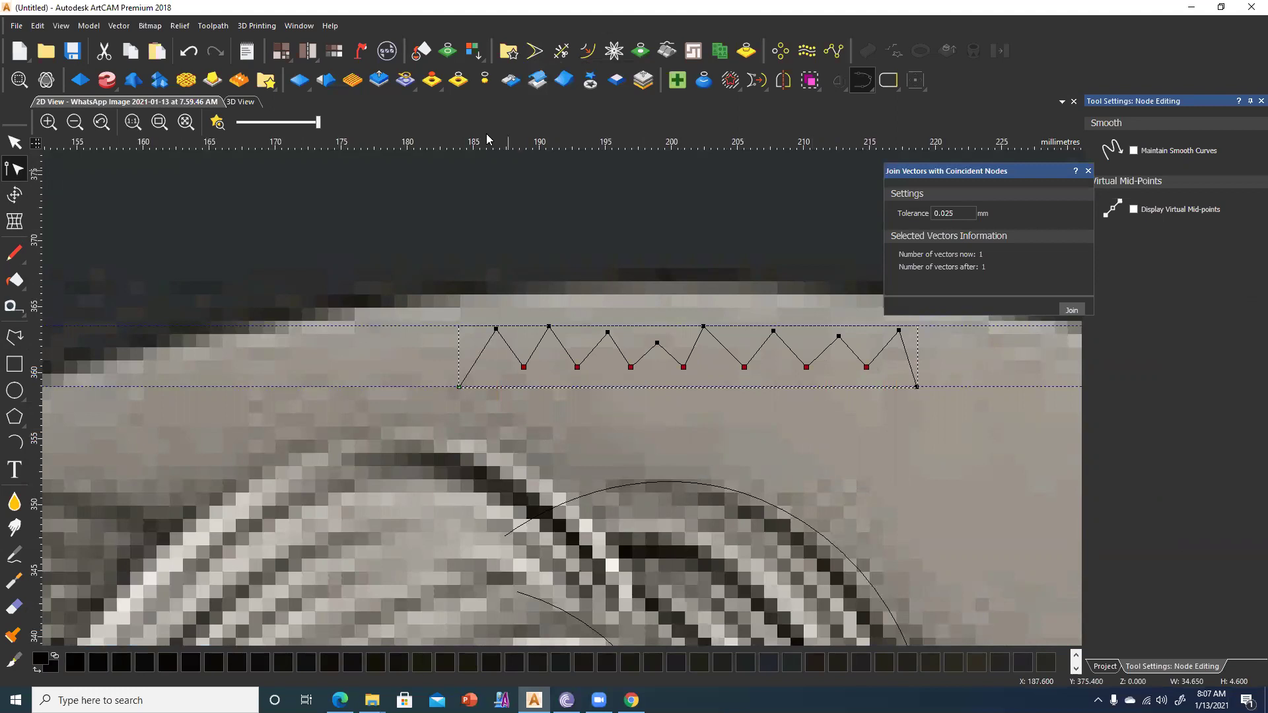
left_click(530, 56)
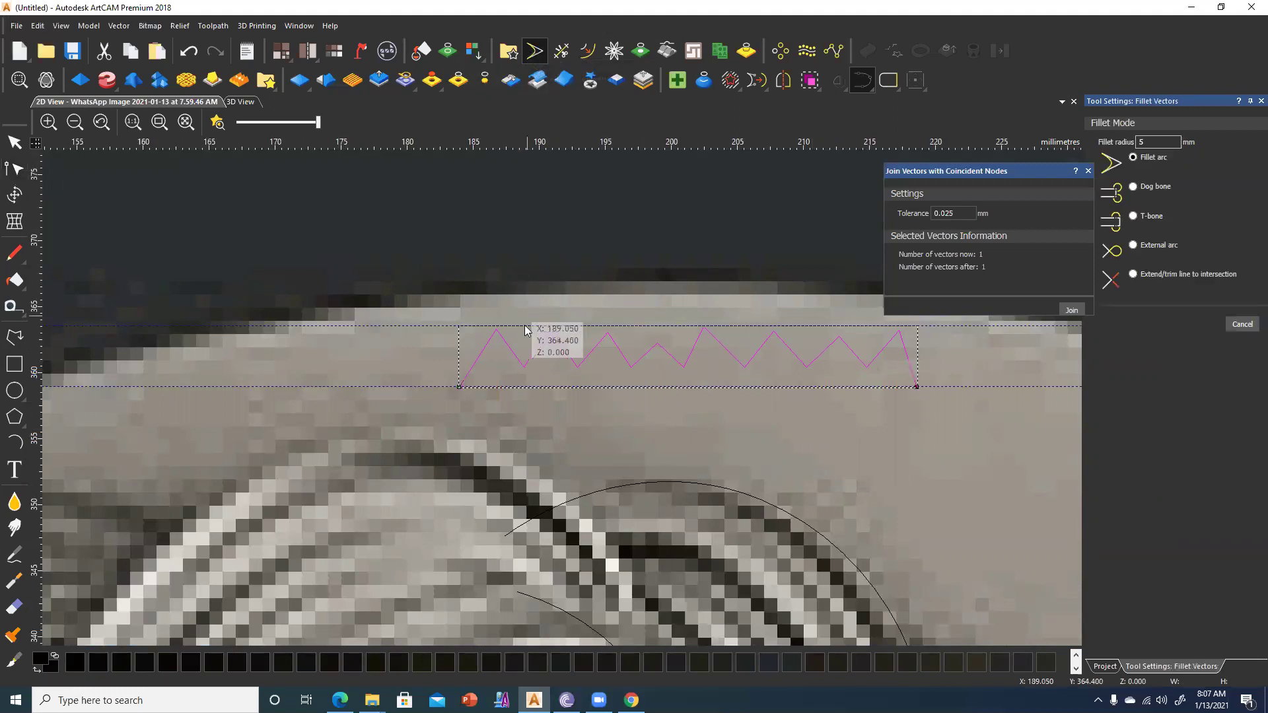
left_click(525, 367)
left_click(734, 378)
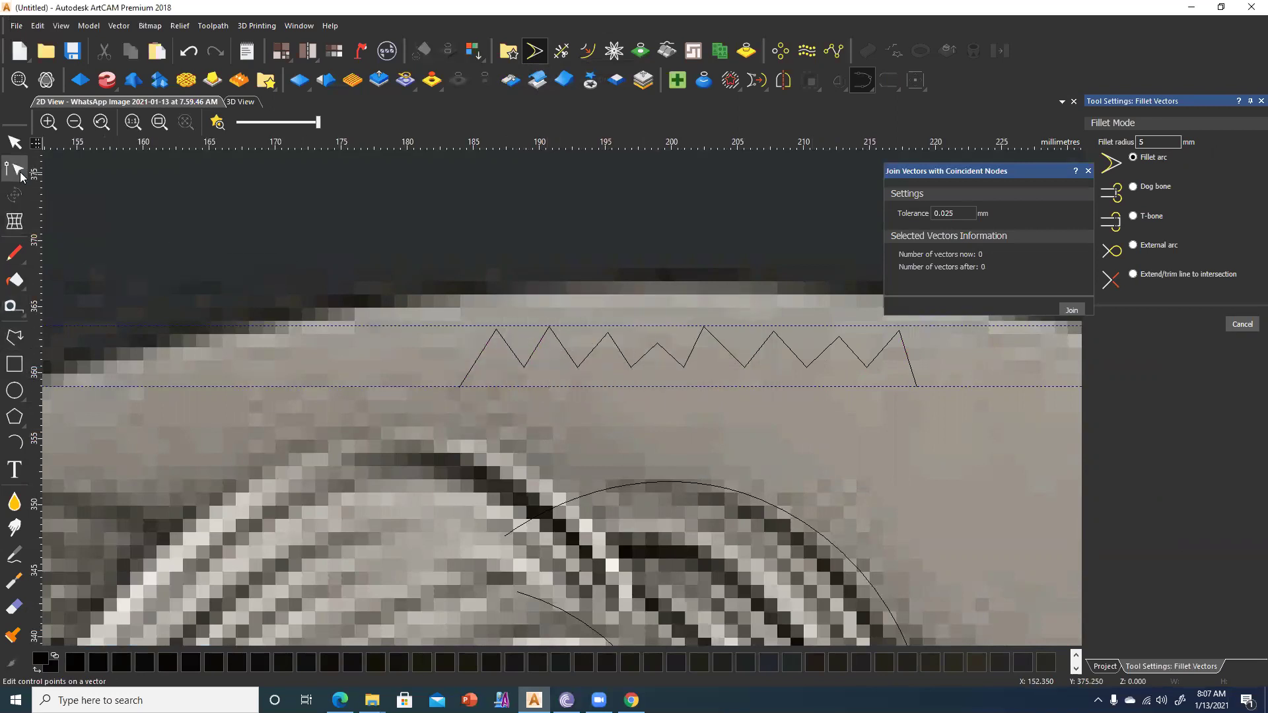
left_click(525, 367)
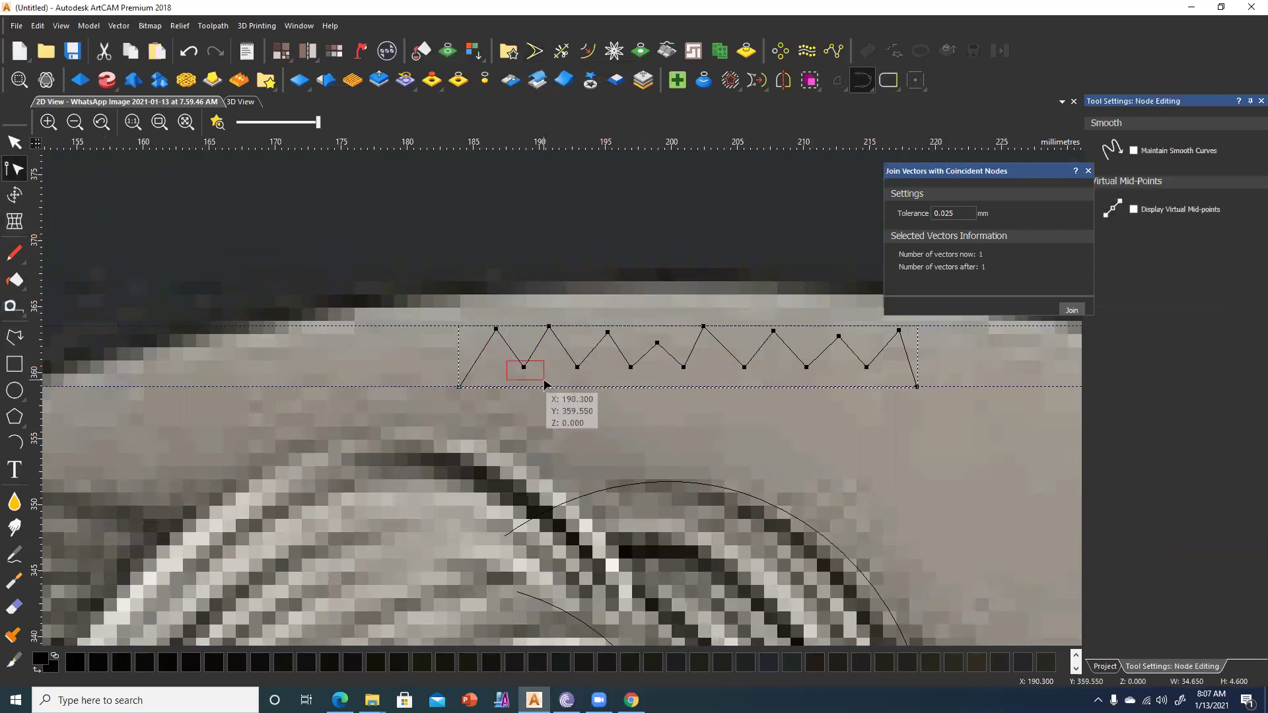
right_click(527, 366)
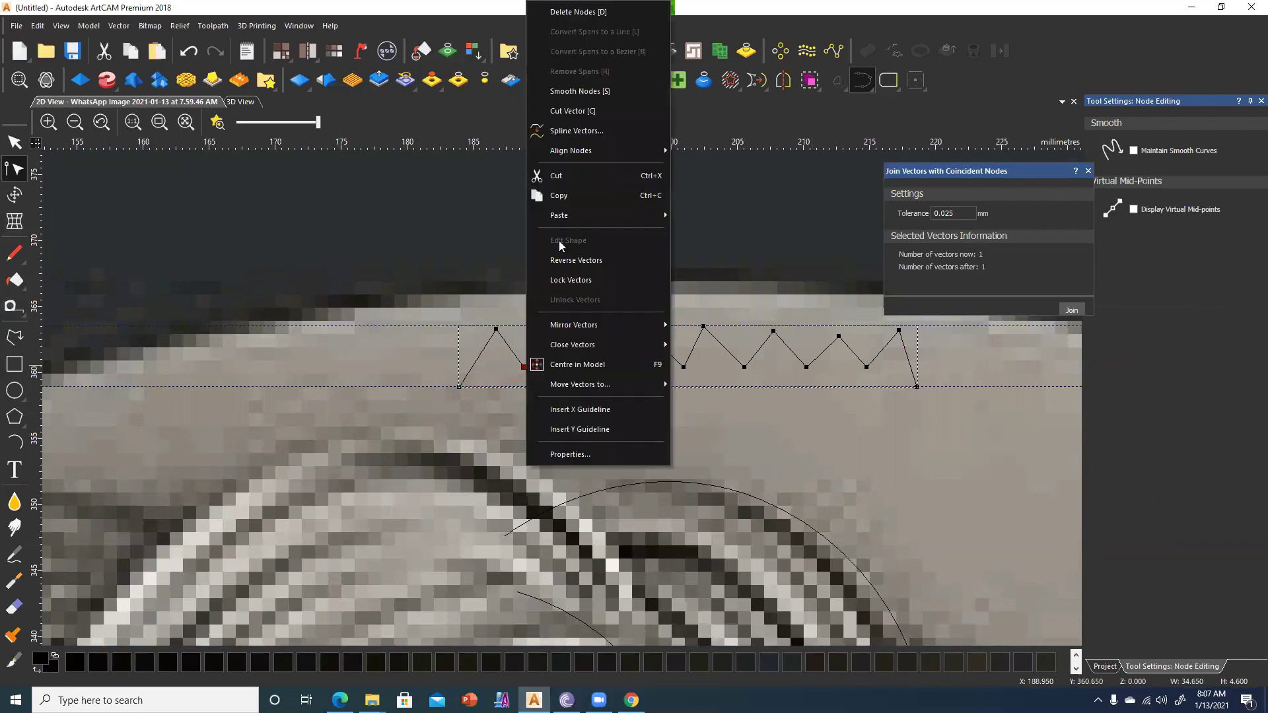
left_click(562, 91)
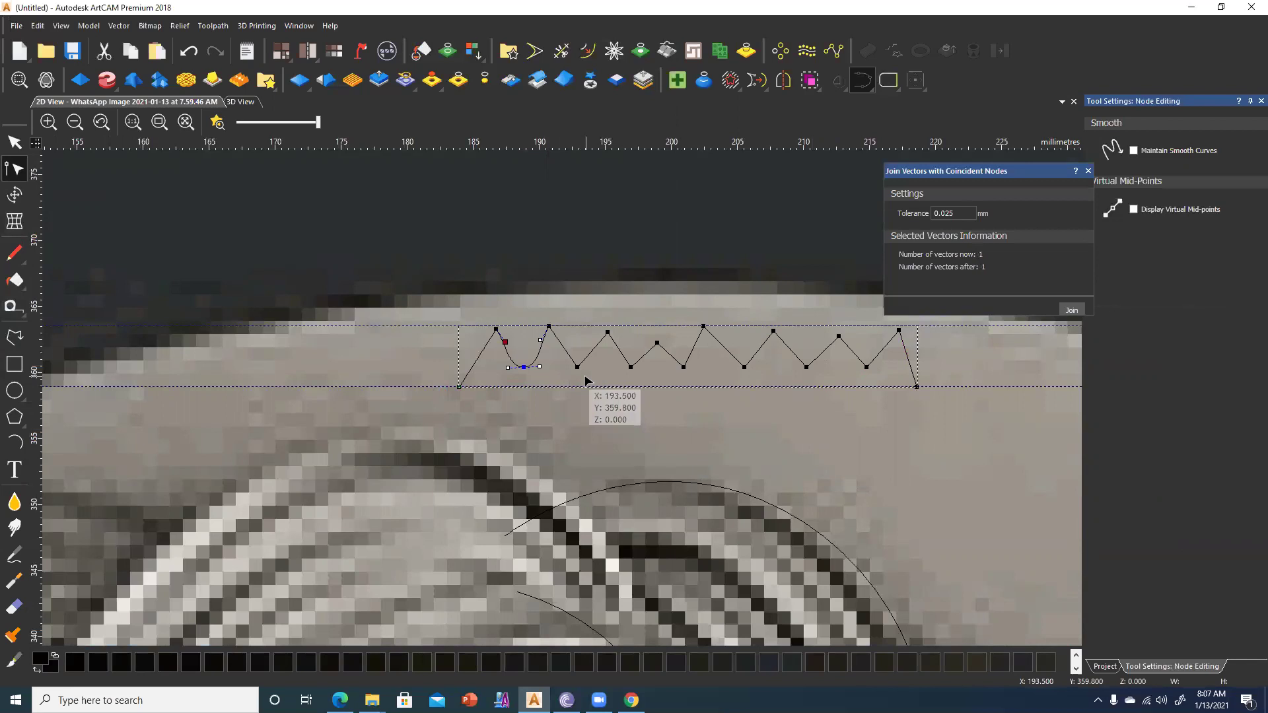
left_click(535, 50)
left_click(524, 368)
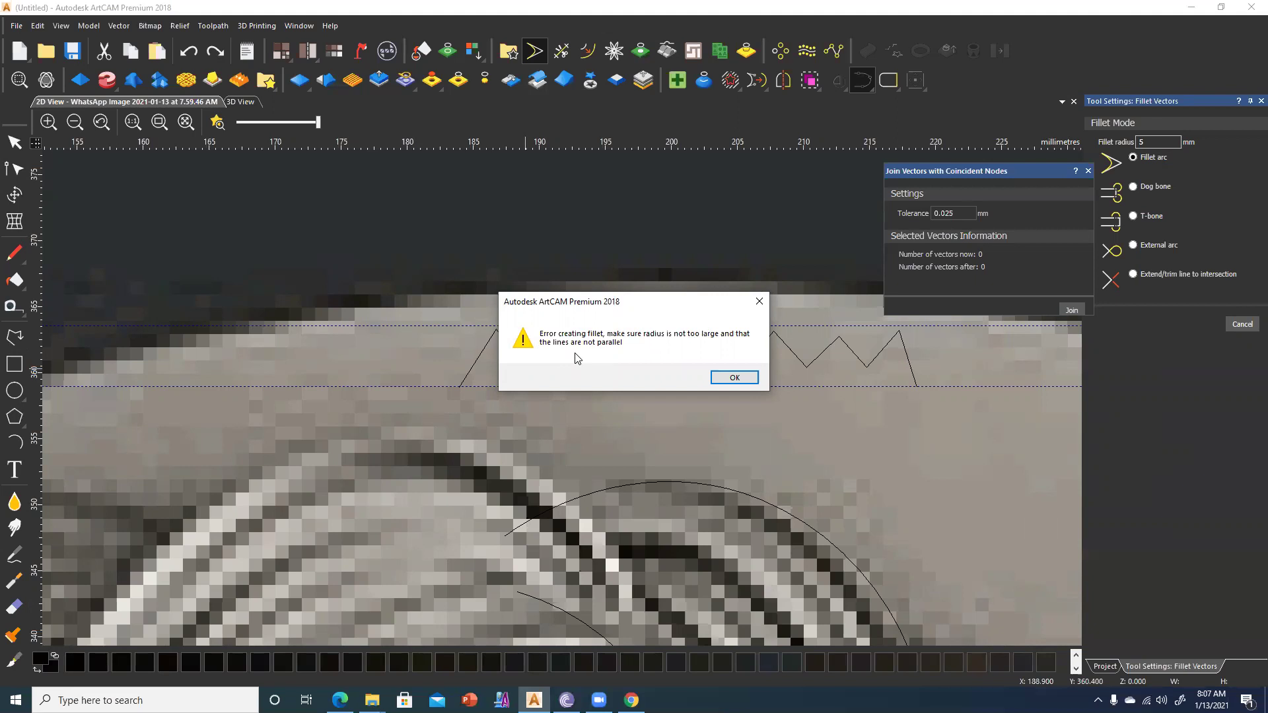
left_click(736, 379)
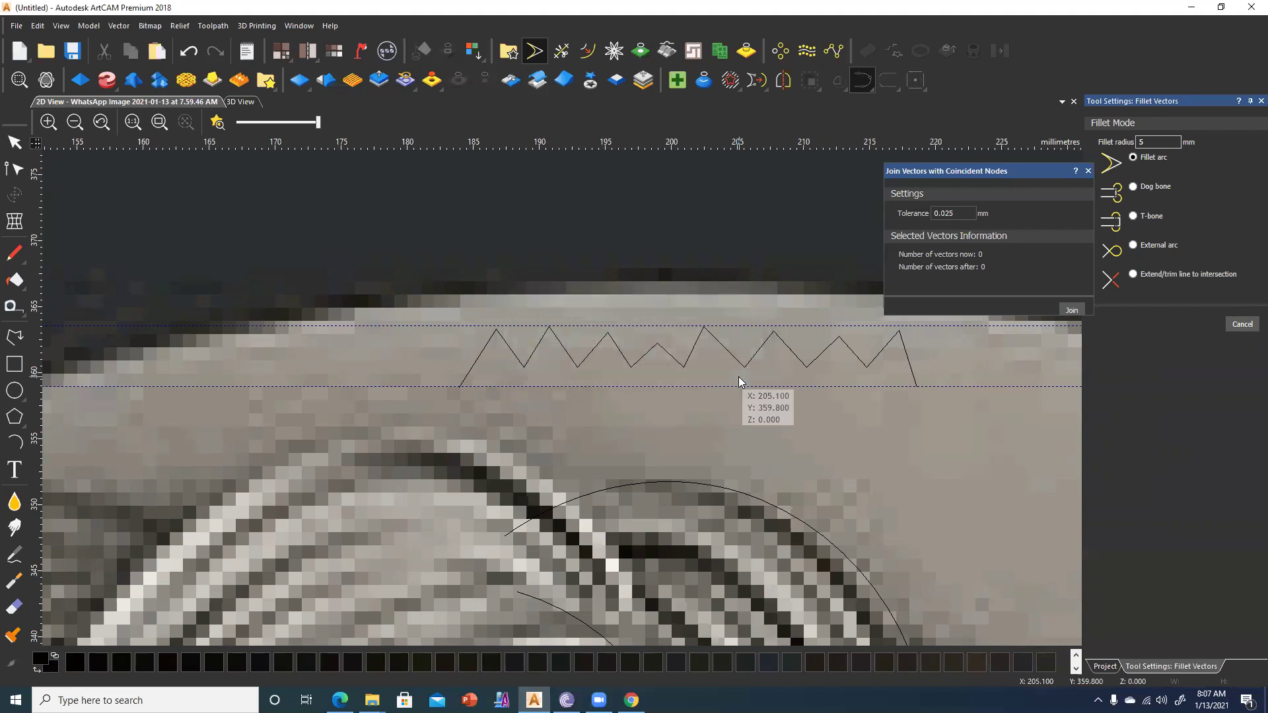
left_click(521, 364)
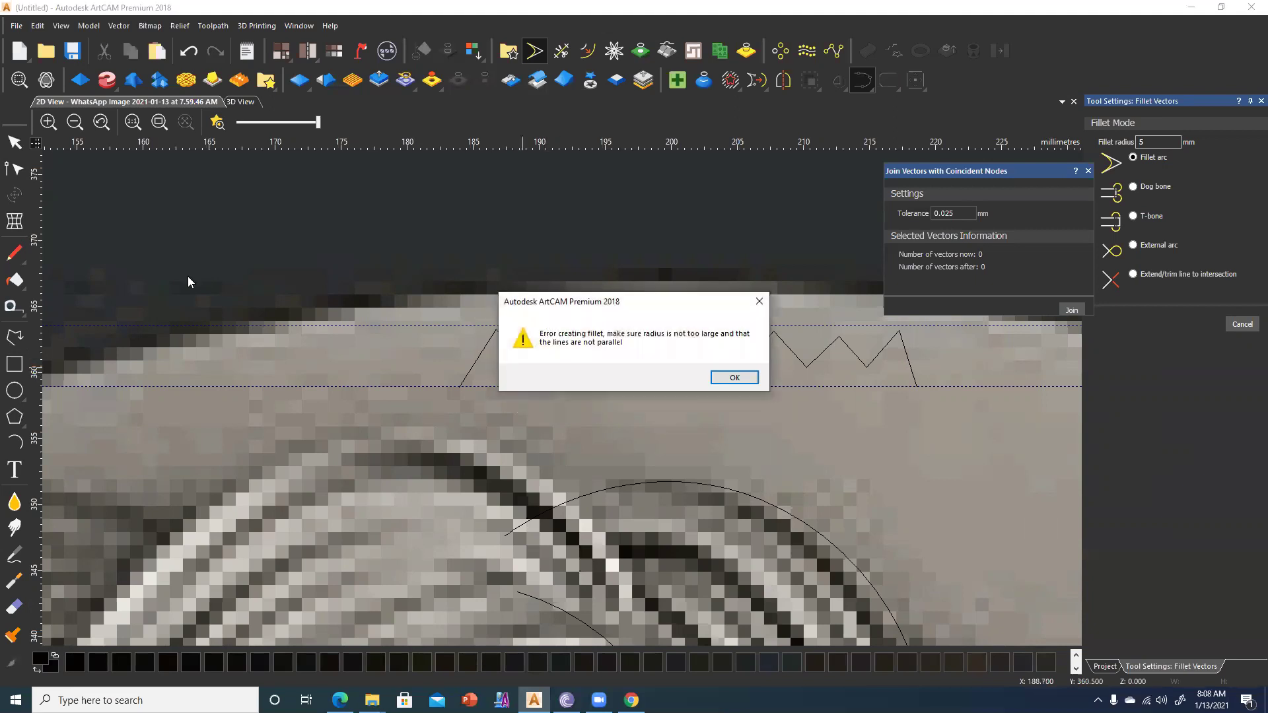
left_click(734, 377)
left_click(13, 168)
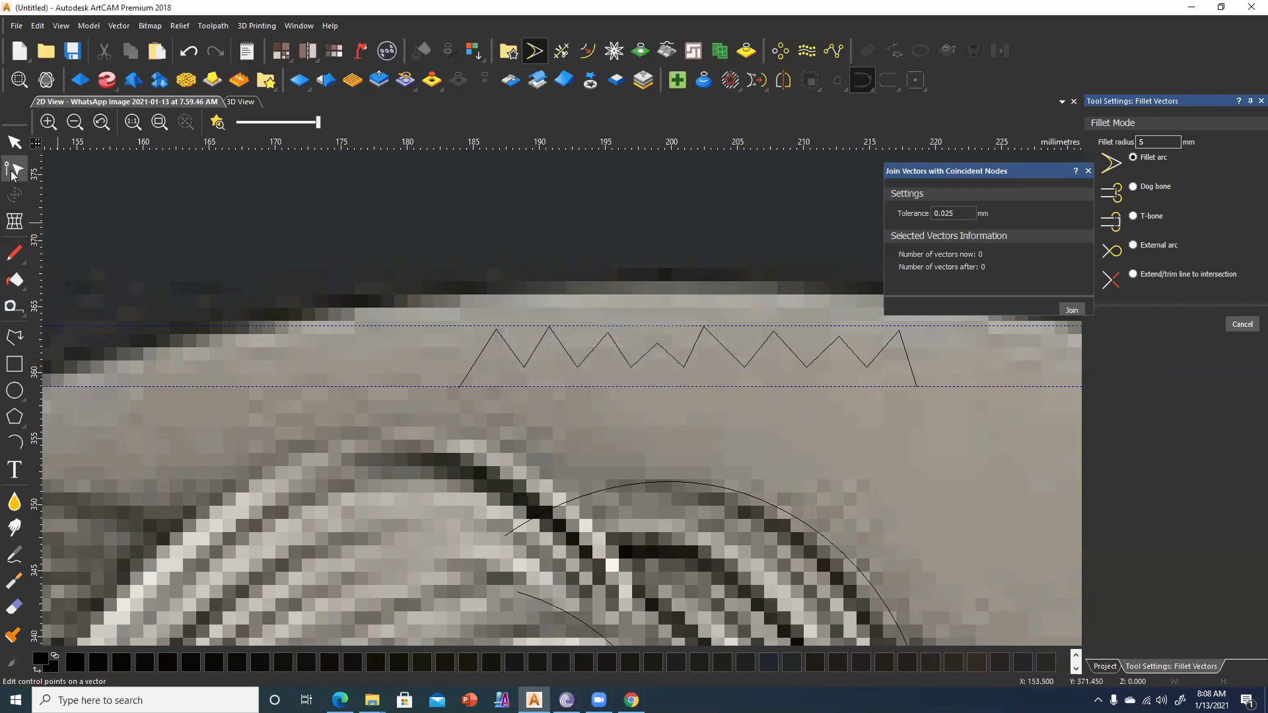
Smooth all of the zigzag's bottom nodes into curved dips.
left_click(521, 364)
left_click_drag(492, 361, 882, 383)
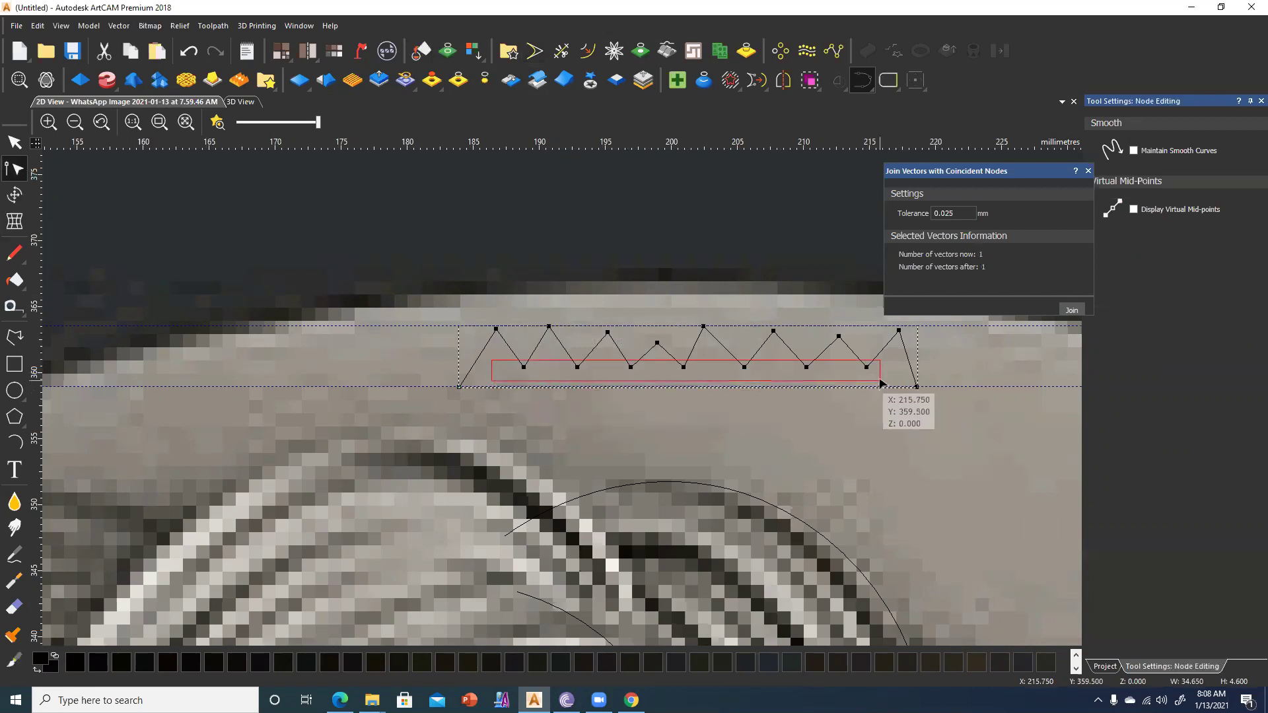
right_click(806, 369)
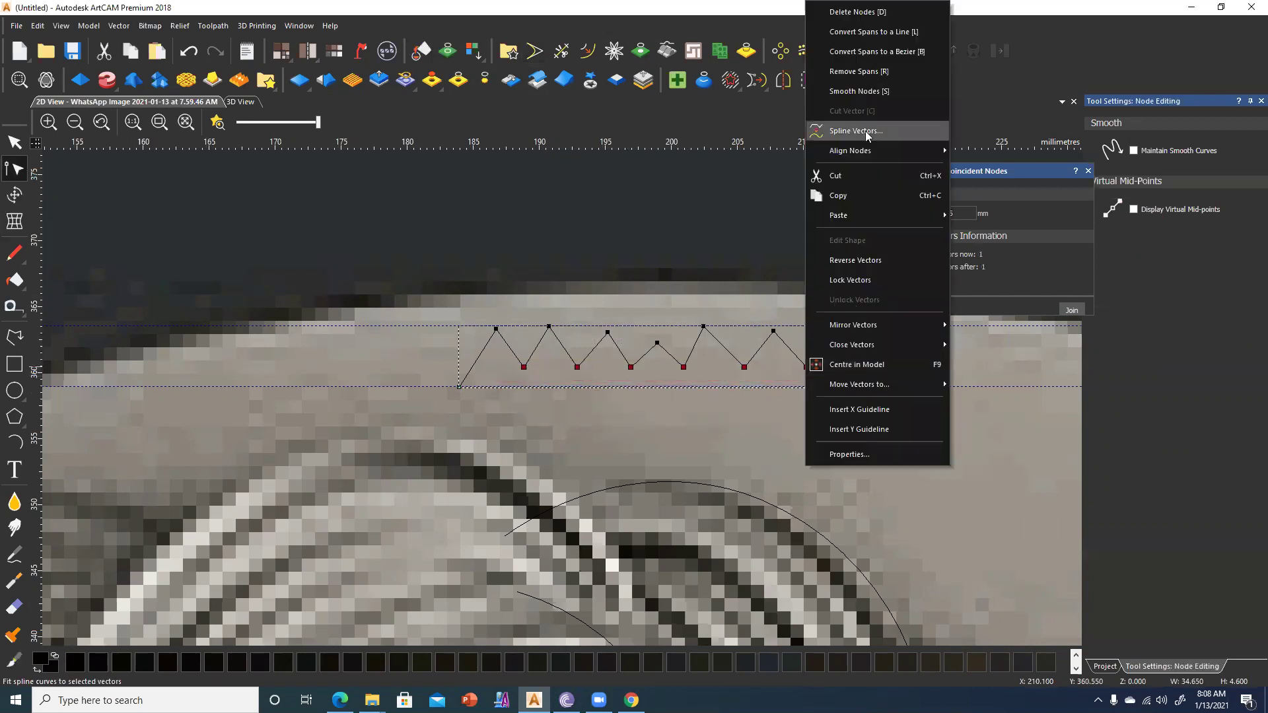
left_click(850, 92)
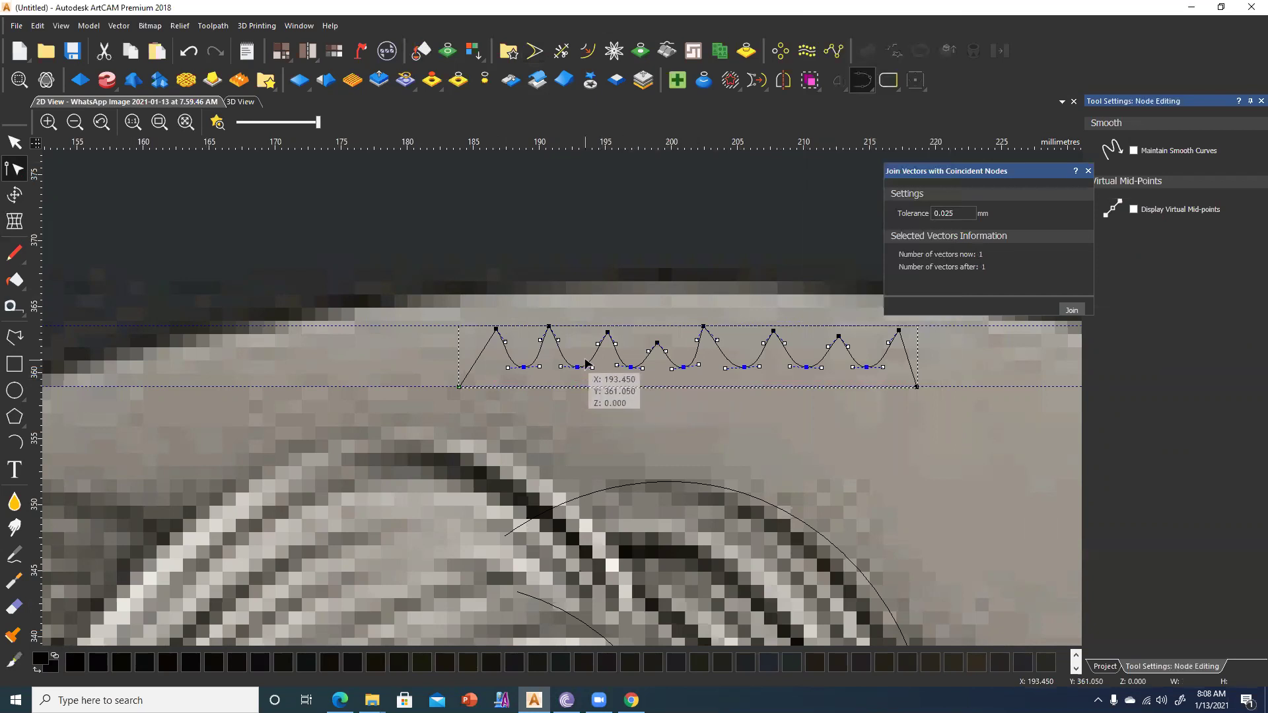
scroll(585, 362, "up", 2)
scroll(545, 390, "up", 3)
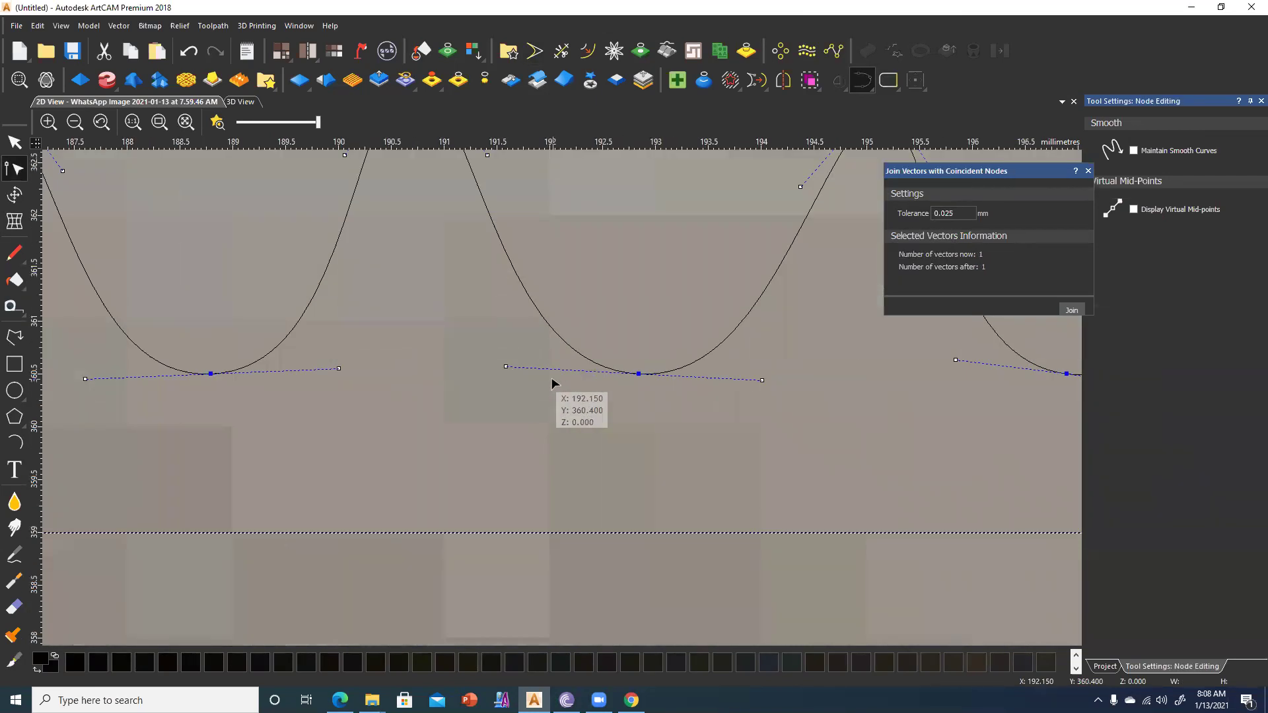
scroll(552, 383, "down", 3)
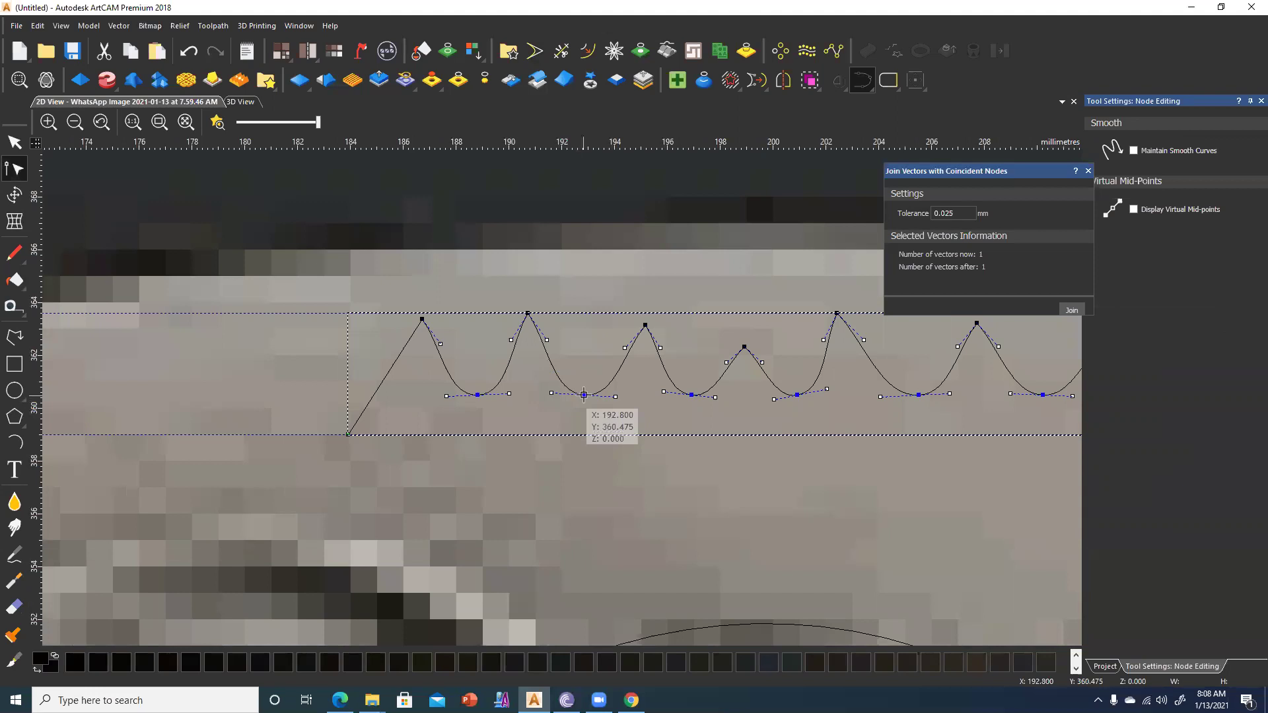
Drag each curved dip slightly upward to refine the scallops, then deselect the vector.
left_click_drag(584, 395, 587, 372)
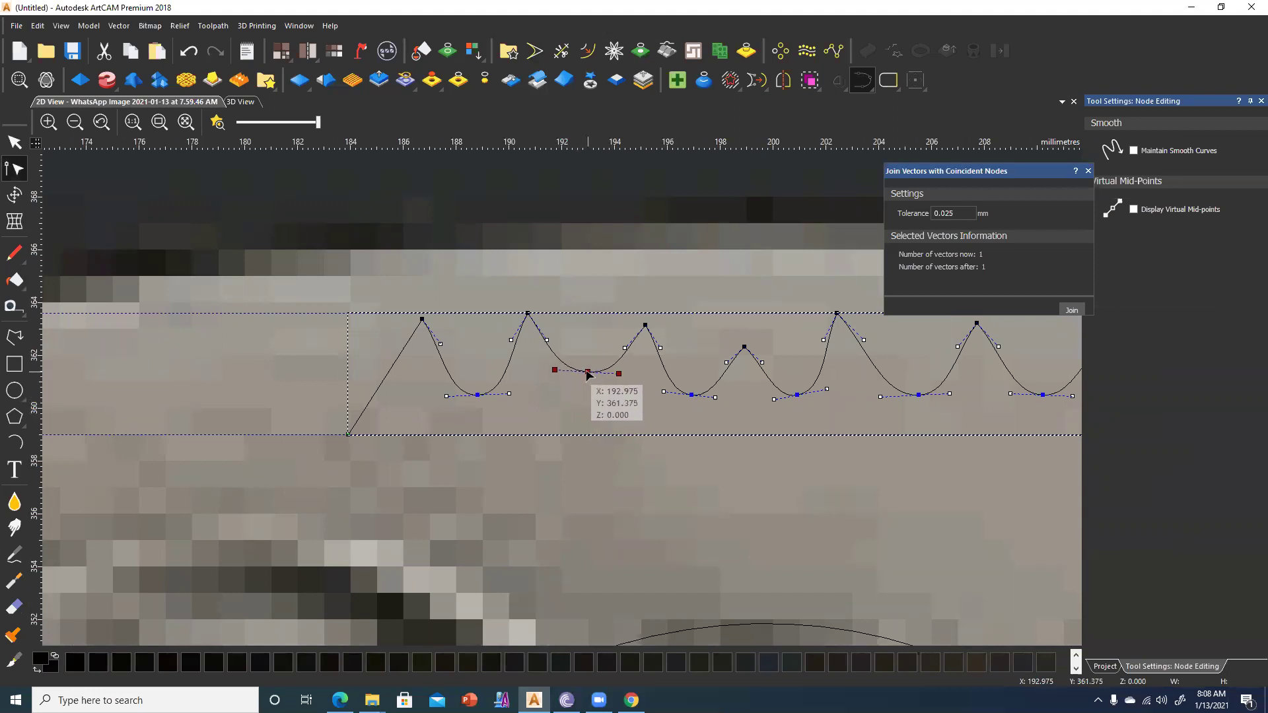
left_click_drag(477, 395, 469, 382)
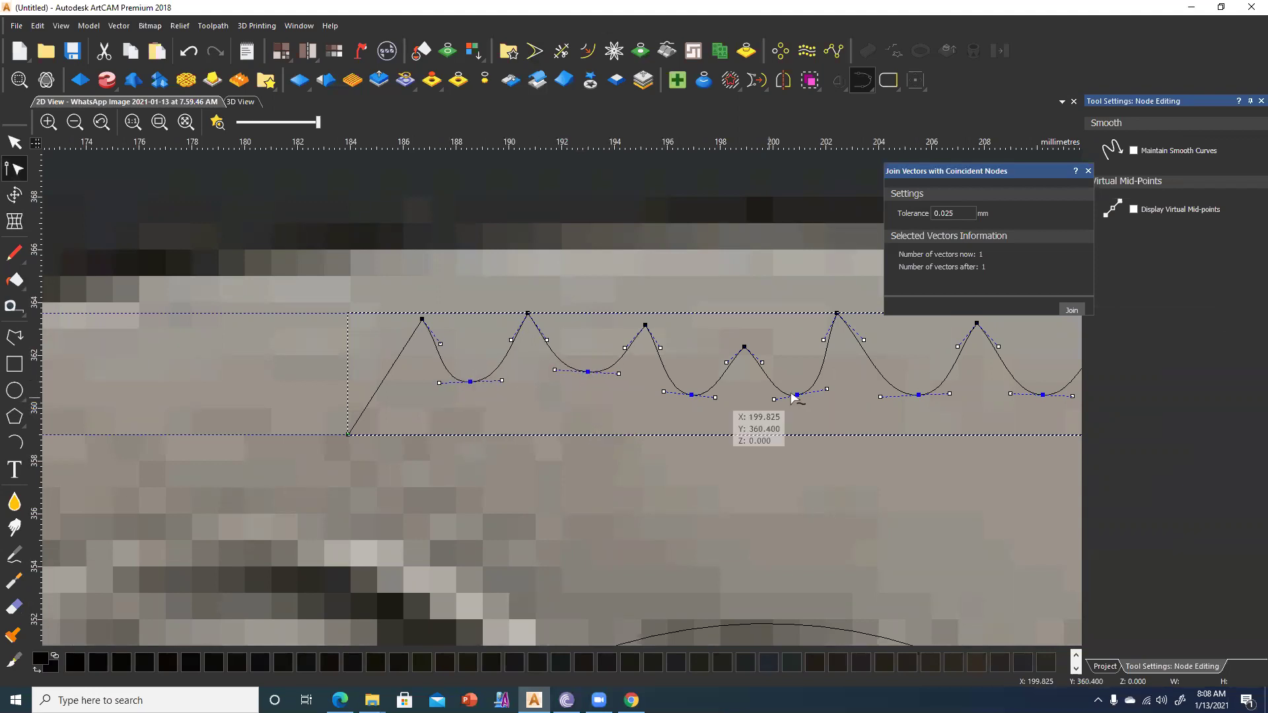
left_click_drag(691, 394, 694, 387)
left_click_drag(800, 396, 789, 391)
middle_click_drag(869, 425, 679, 460)
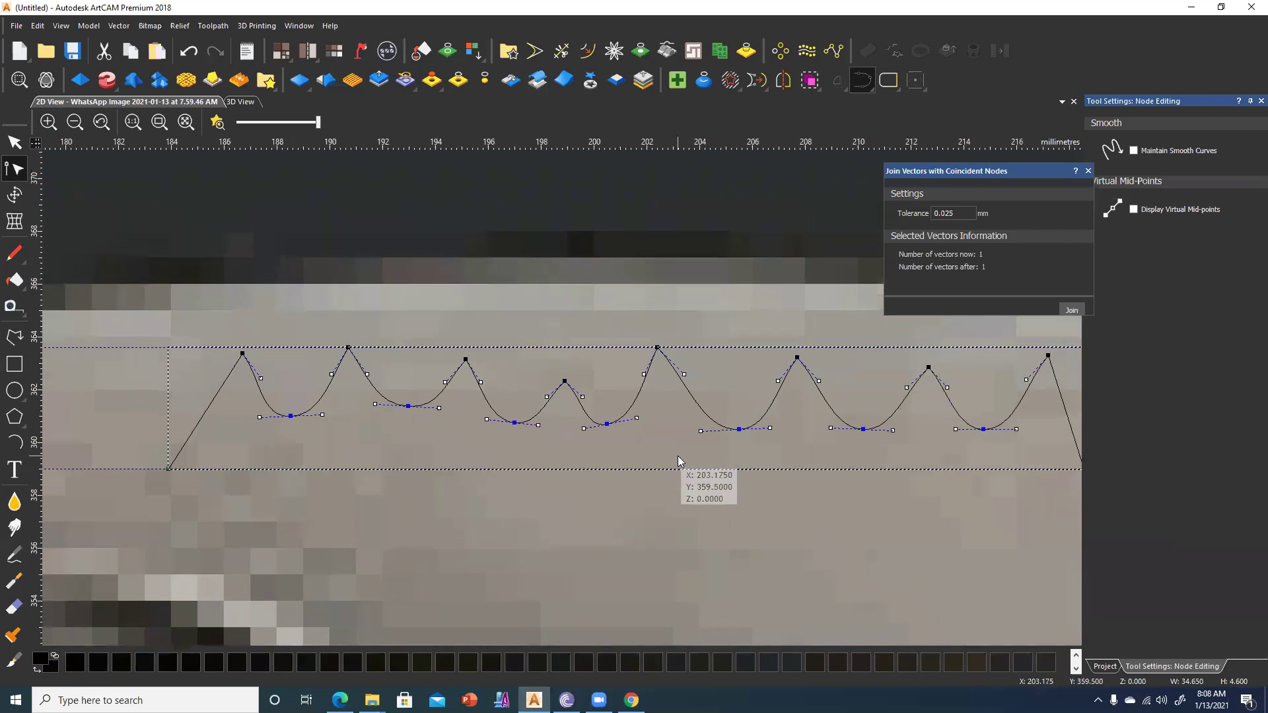
left_click_drag(739, 430, 735, 422)
left_click_drag(861, 429, 864, 422)
left_click_drag(983, 429, 984, 426)
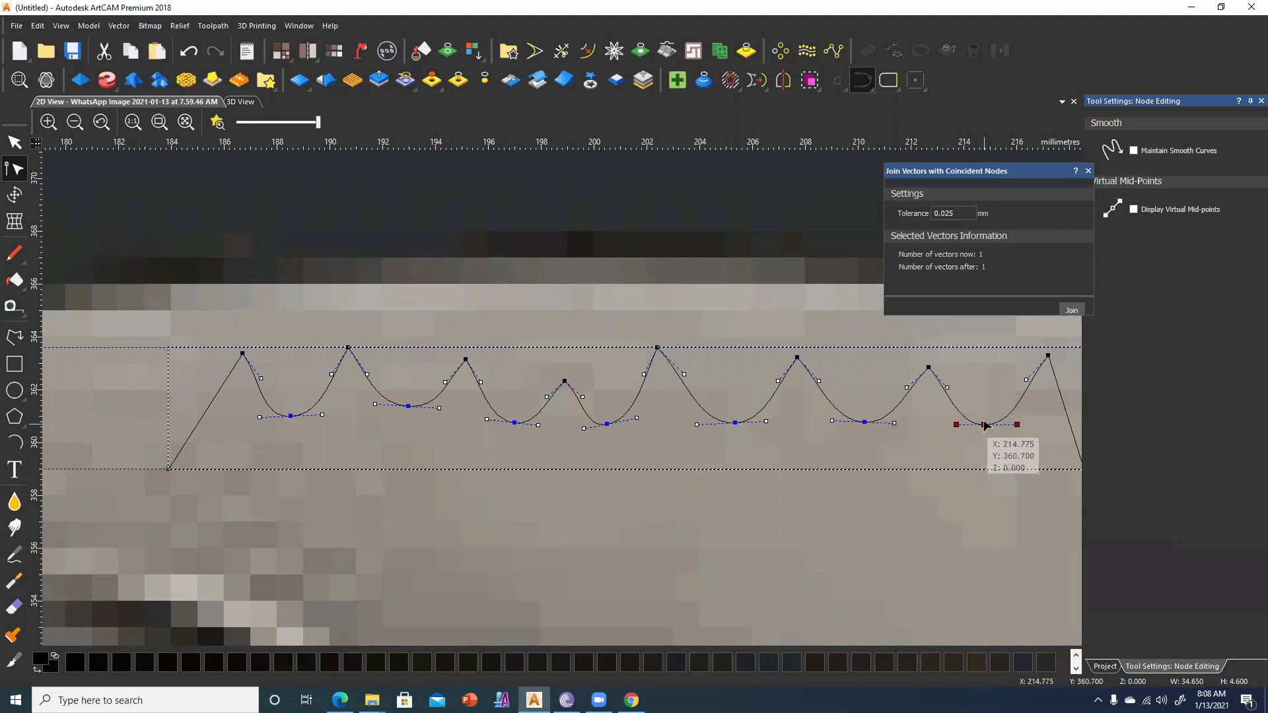
left_click(713, 461)
scroll(671, 461, "down", 5)
scroll(558, 442, "down", 3)
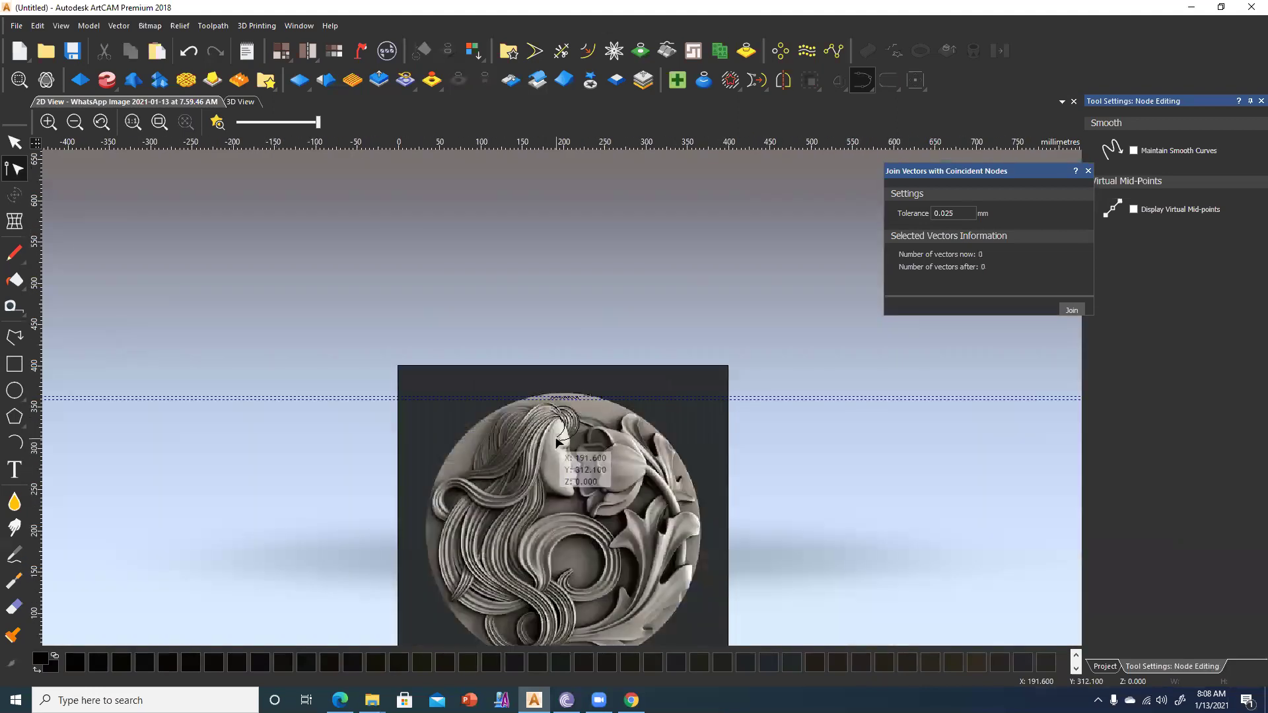
scroll(558, 441, "up", 2)
scroll(614, 444, "up", 1)
scroll(649, 380, "up", 2)
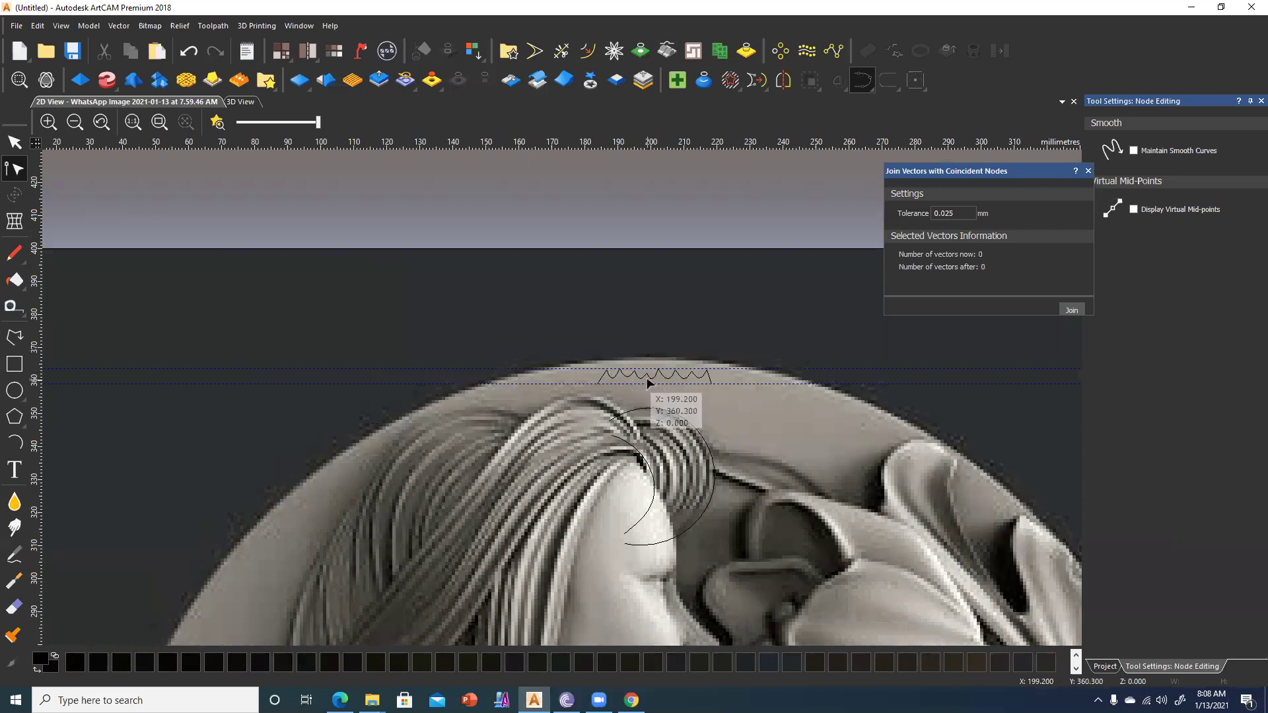
scroll(712, 375, "up", 2)
Convert the zigzag's last straight span at its end node into a Bezier curve.
left_click(663, 409)
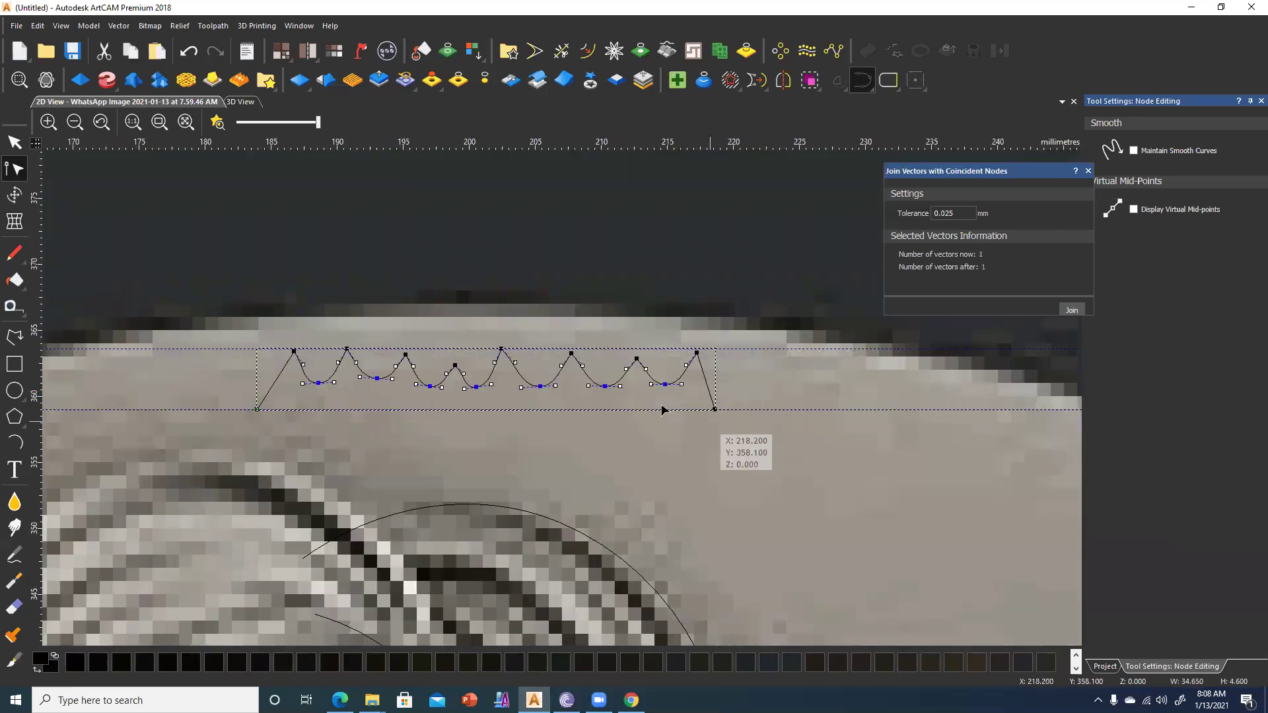
right_click(697, 353)
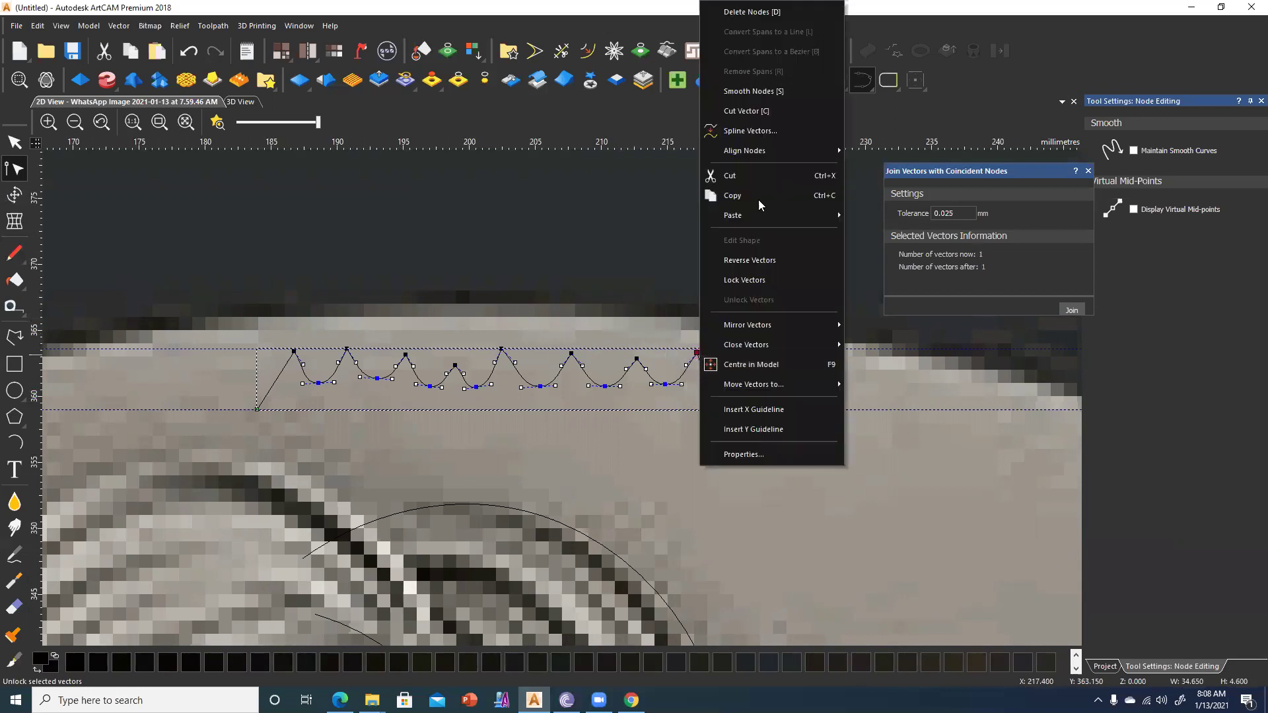
left_click(765, 94)
scroll(723, 328, "up", 2)
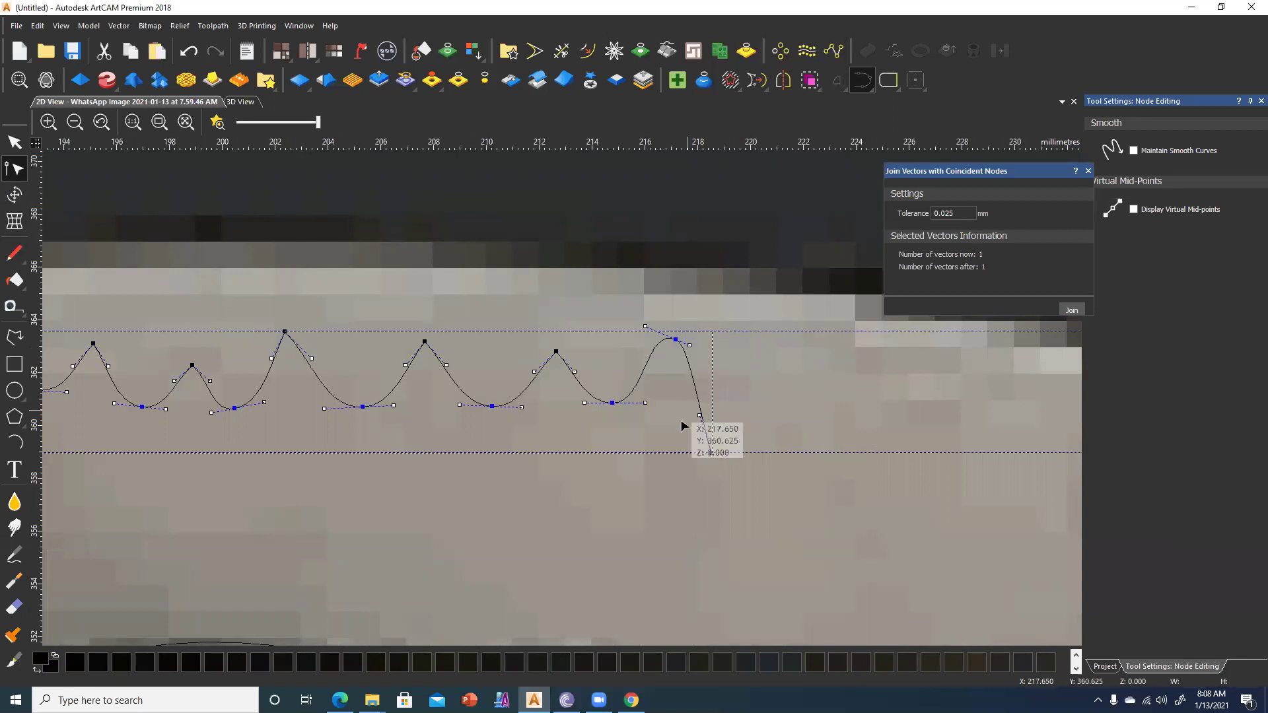
Smooth the zigzag's first peak and drag its handle into a rounded bump.
middle_click_drag(292, 388, 495, 443)
scroll(495, 443, "down", 2)
scroll(274, 476, "up", 2)
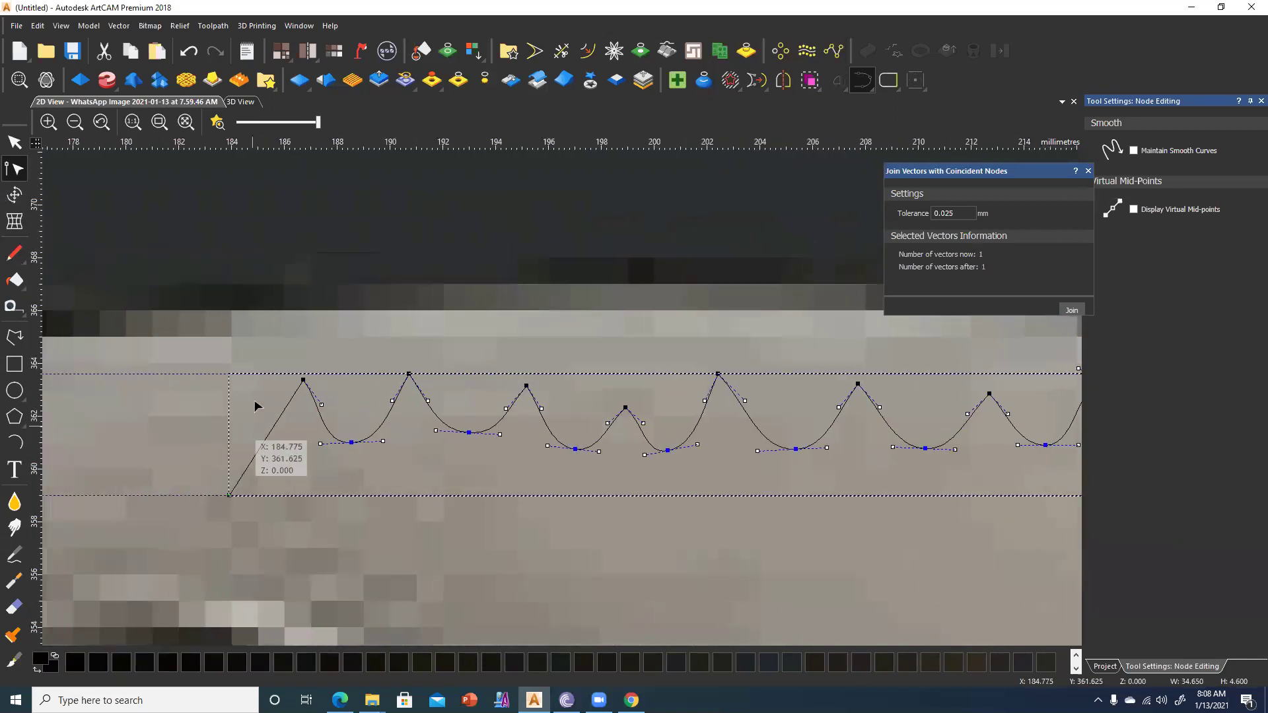
right_click(308, 380)
left_click(347, 99)
left_click_drag(303, 350, 284, 388)
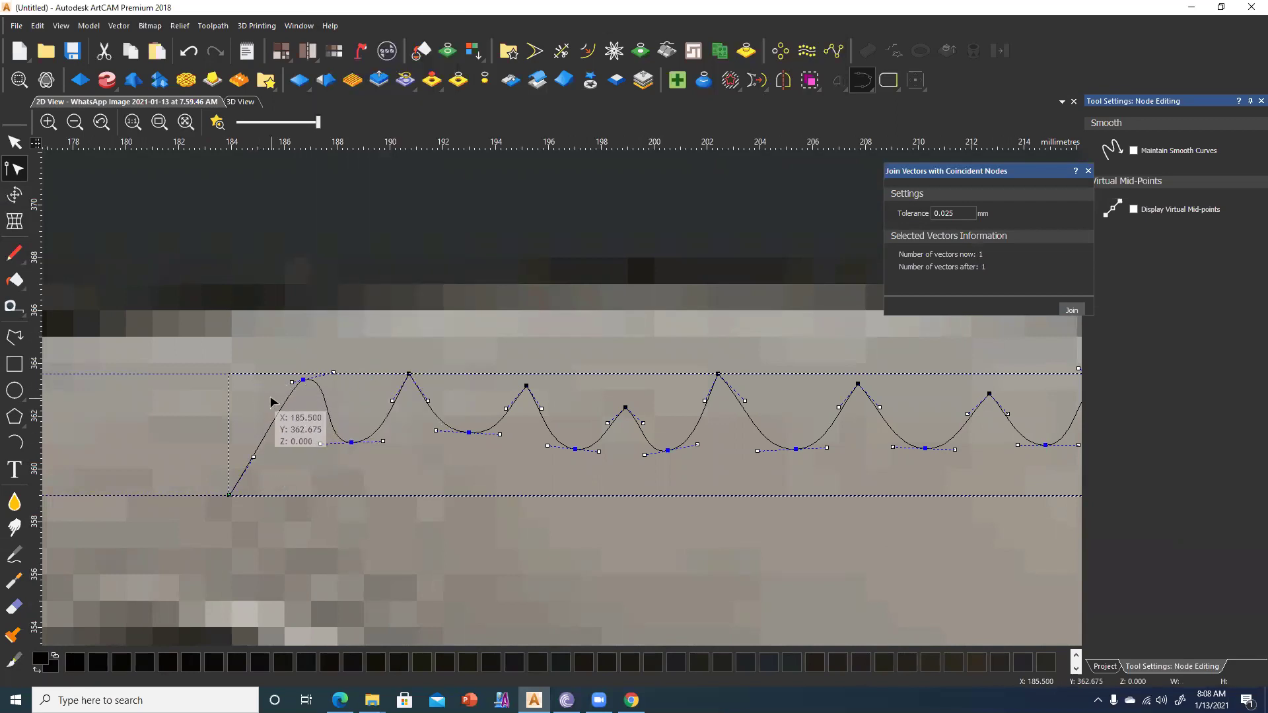
left_click(271, 466)
scroll(262, 449, "down", 10)
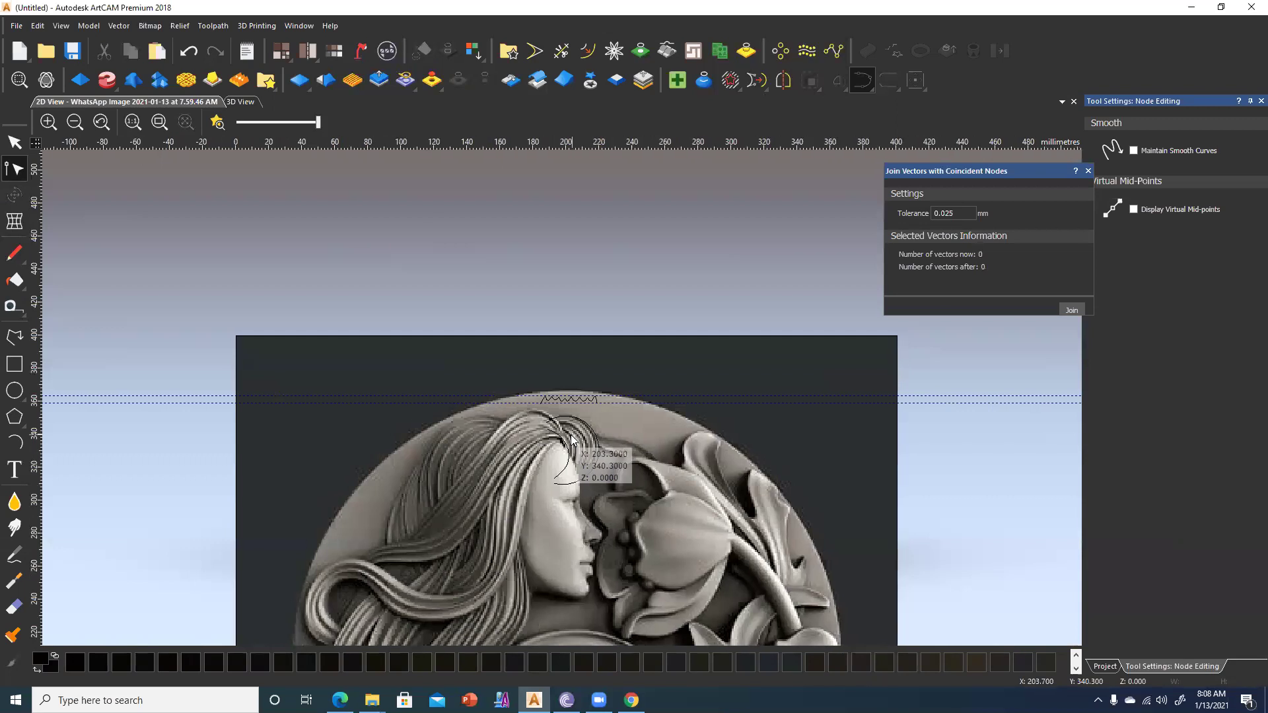
Set up a Two Rail Sweep with both crescent arcs as rails and the wavy vector as cross section.
scroll(536, 436, "up", 5)
left_click(536, 436)
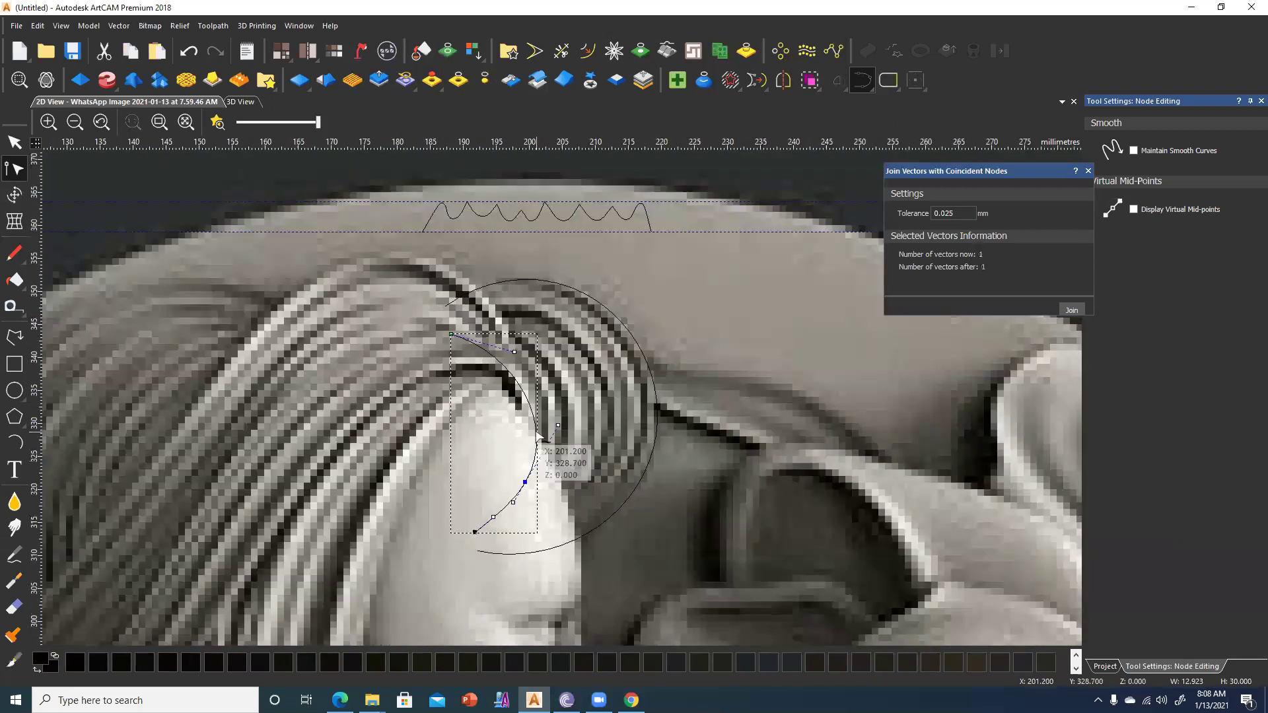
left_click(642, 480, "shift")
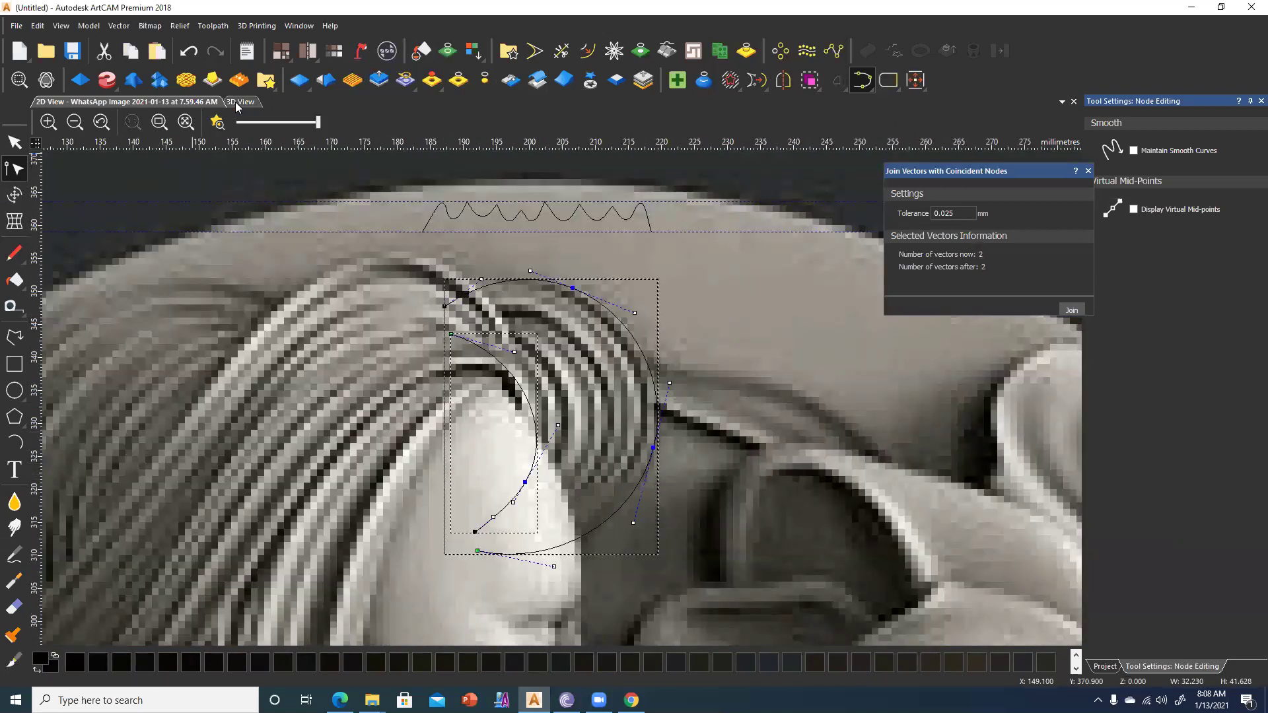
left_click(240, 101)
left_click(101, 89)
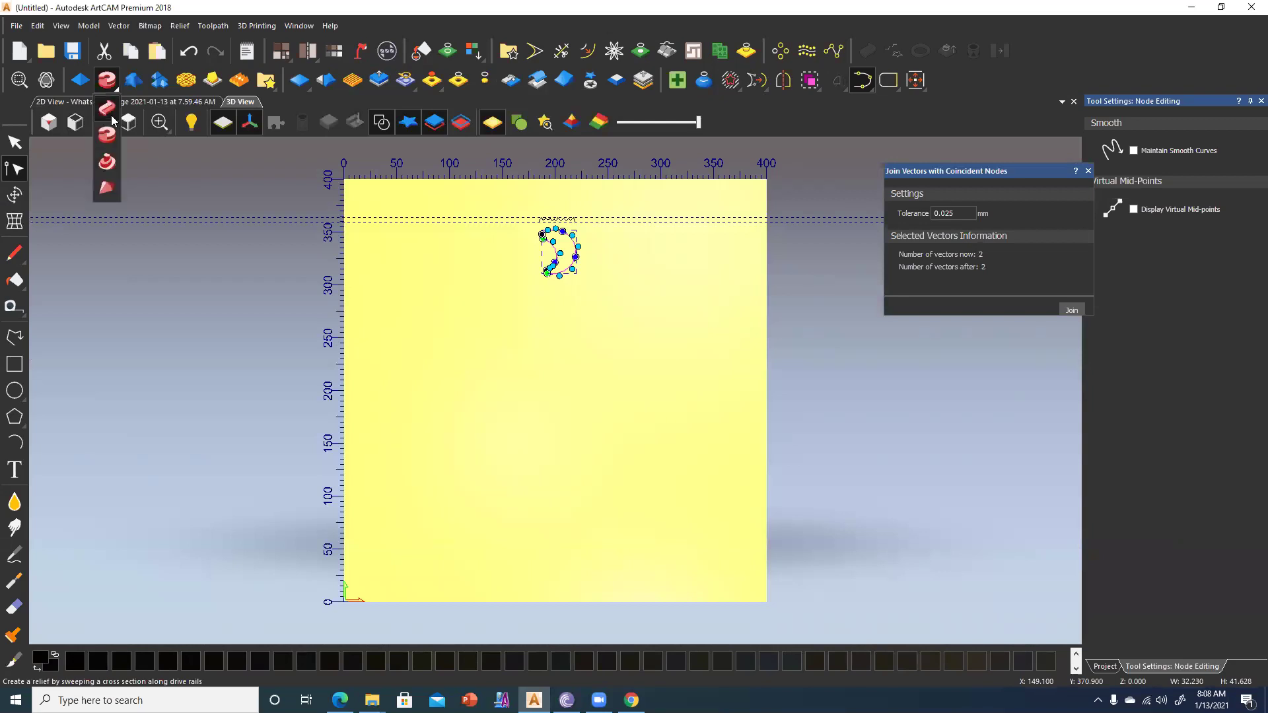
left_click(108, 121)
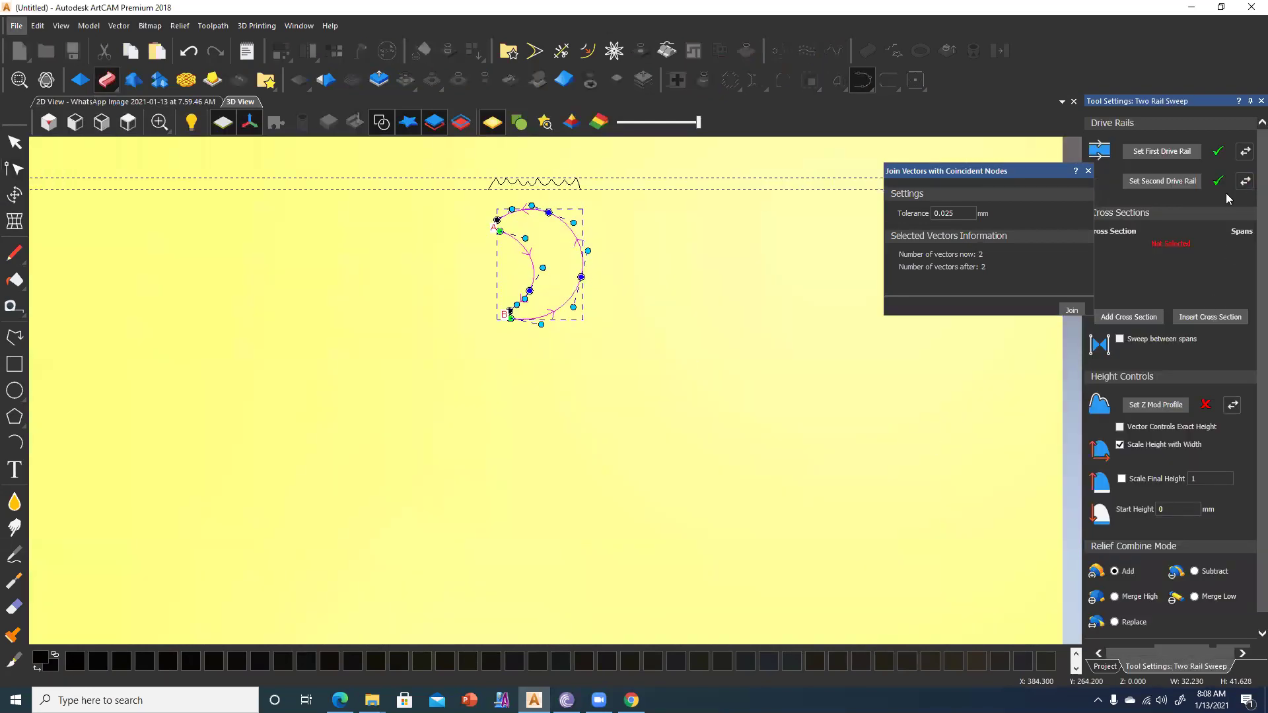
left_click(549, 185)
Apply the two-rail sweep and orbit around the resulting crescent hair relief.
left_click(1127, 318)
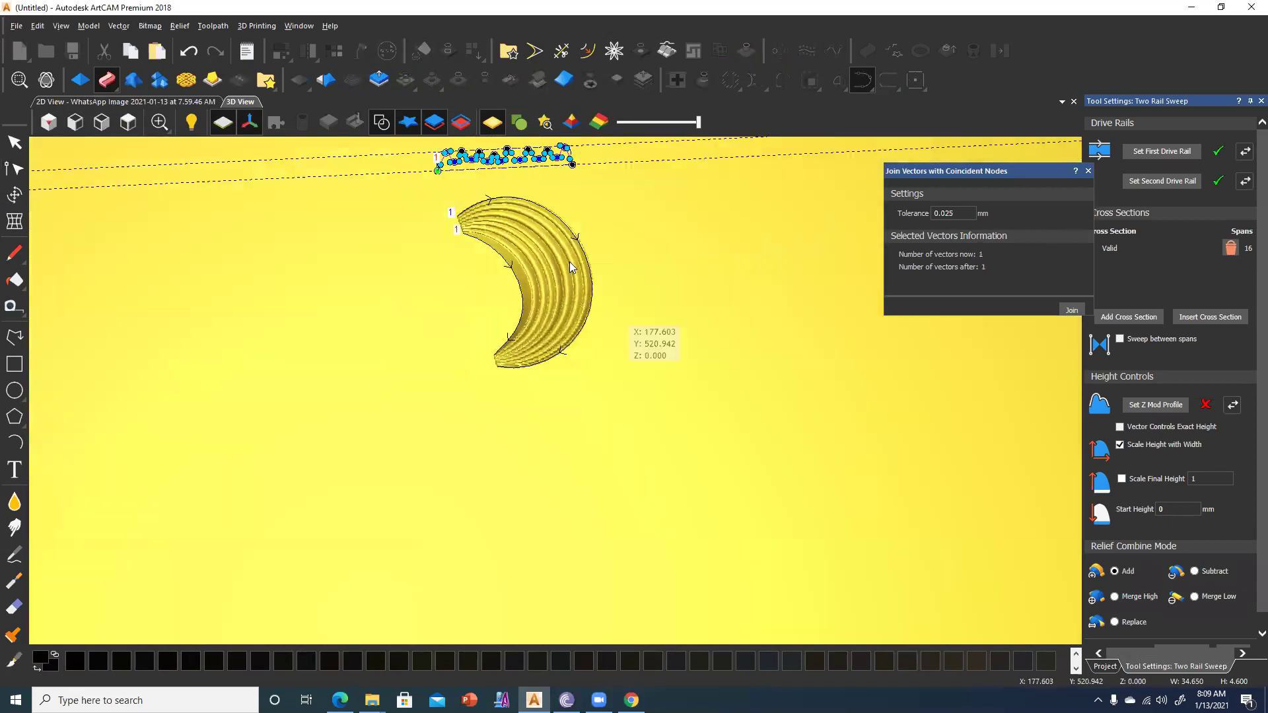
mouse_move(569, 261)
left_mouse_down()
mouse_move(549, 277)
mouse_move(639, 355)
left_mouse_up()
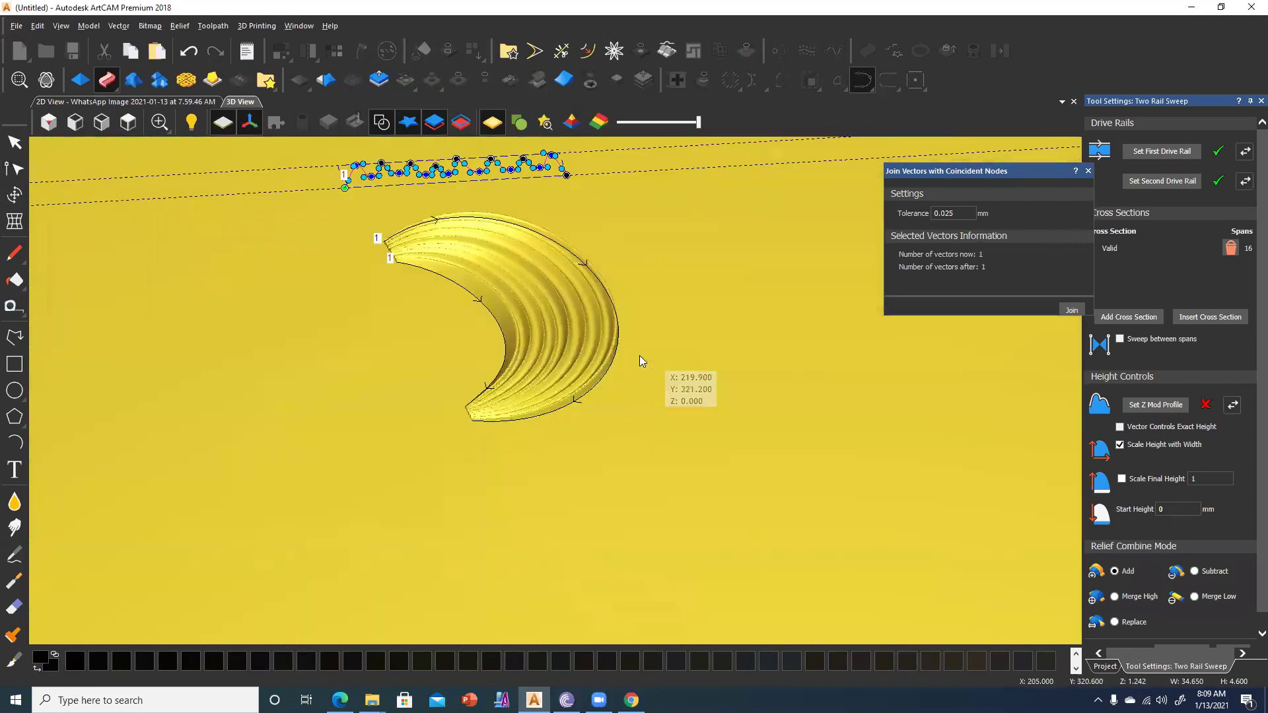
scroll(571, 276, "up", 3)
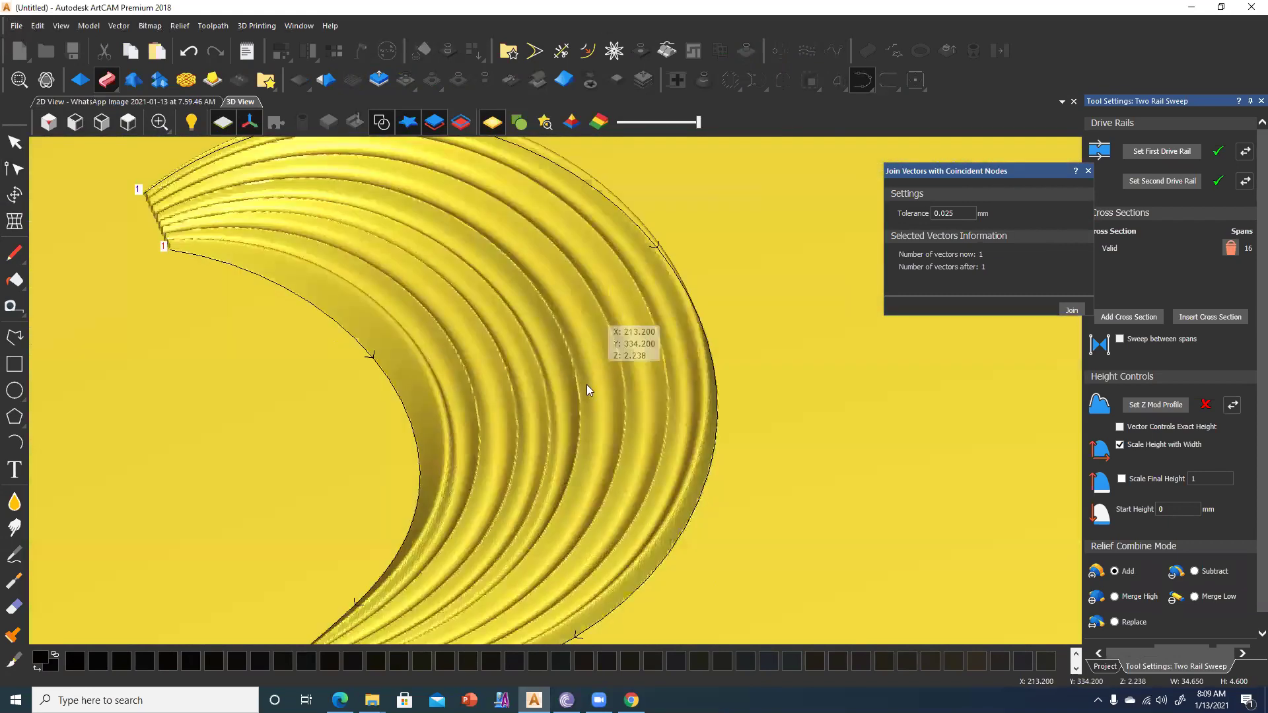
scroll(564, 342, "down", 3)
left_click_drag(564, 343, 555, 473)
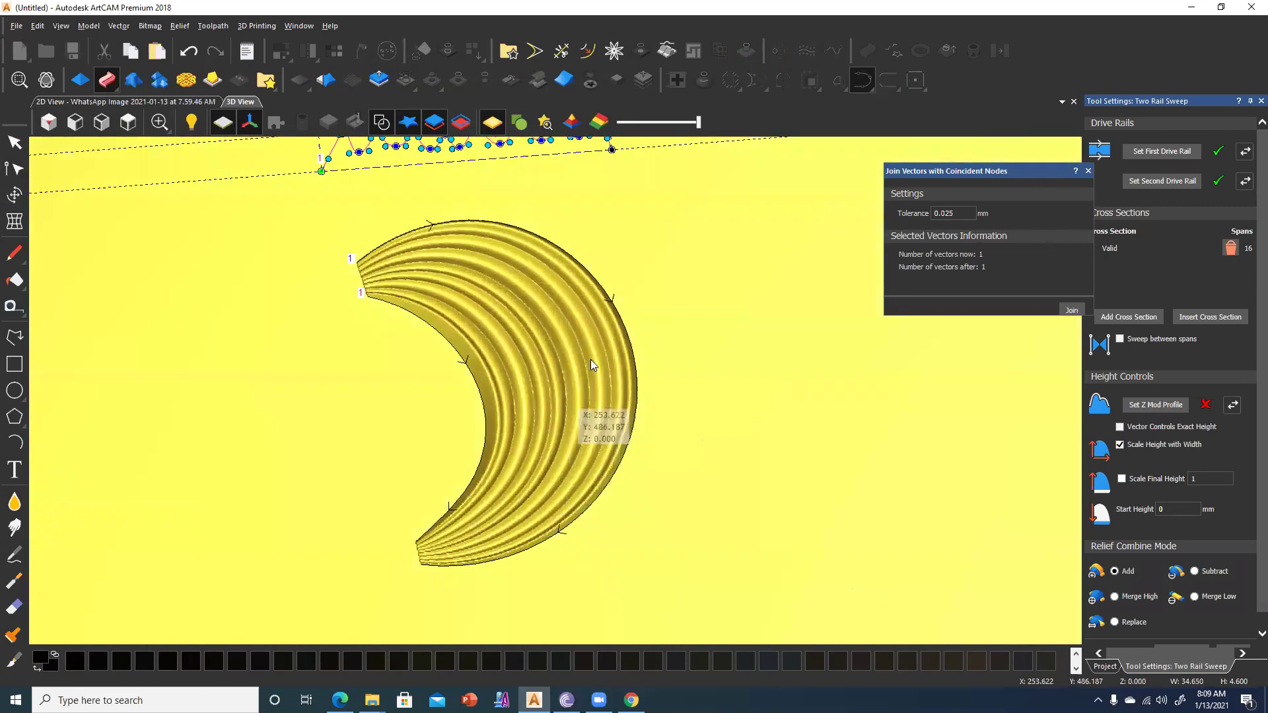
scroll(591, 360, "down", 3)
left_click_drag(574, 369, 555, 342)
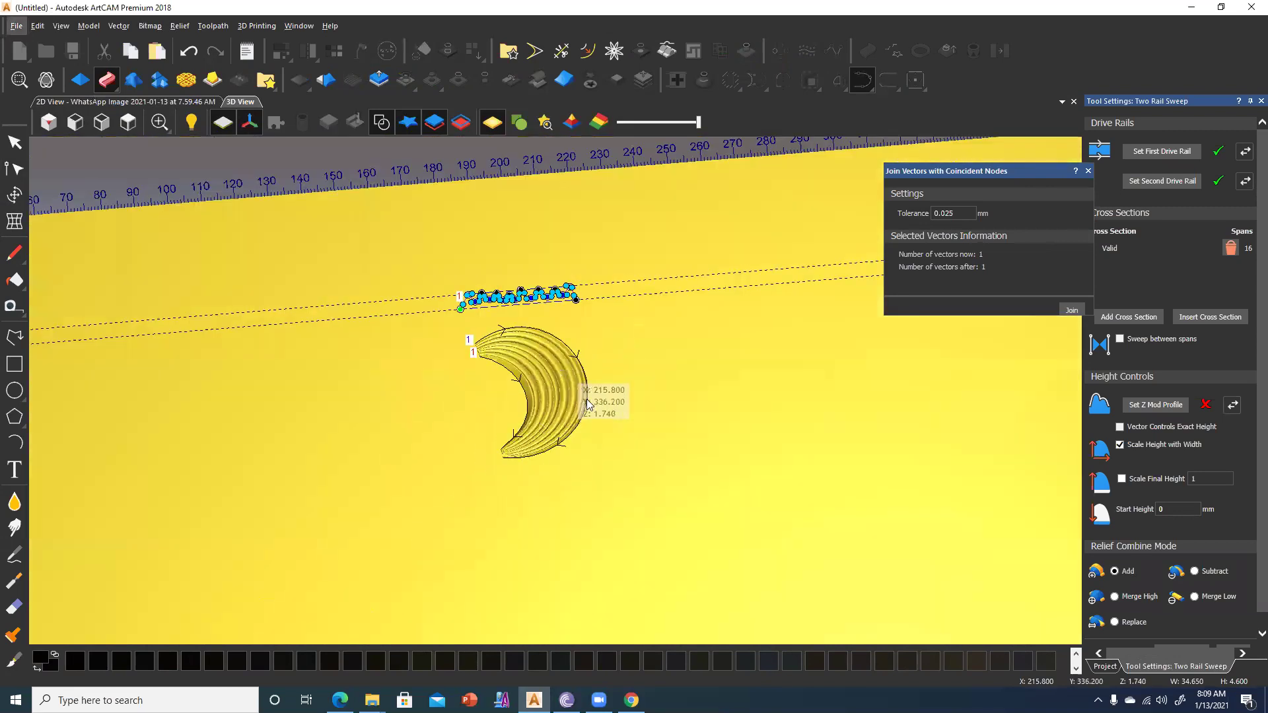
Switch between 2D and 3D views and show the relief from directly above, zoomed in.
left_click(125, 101)
scroll(472, 377, "down", 3)
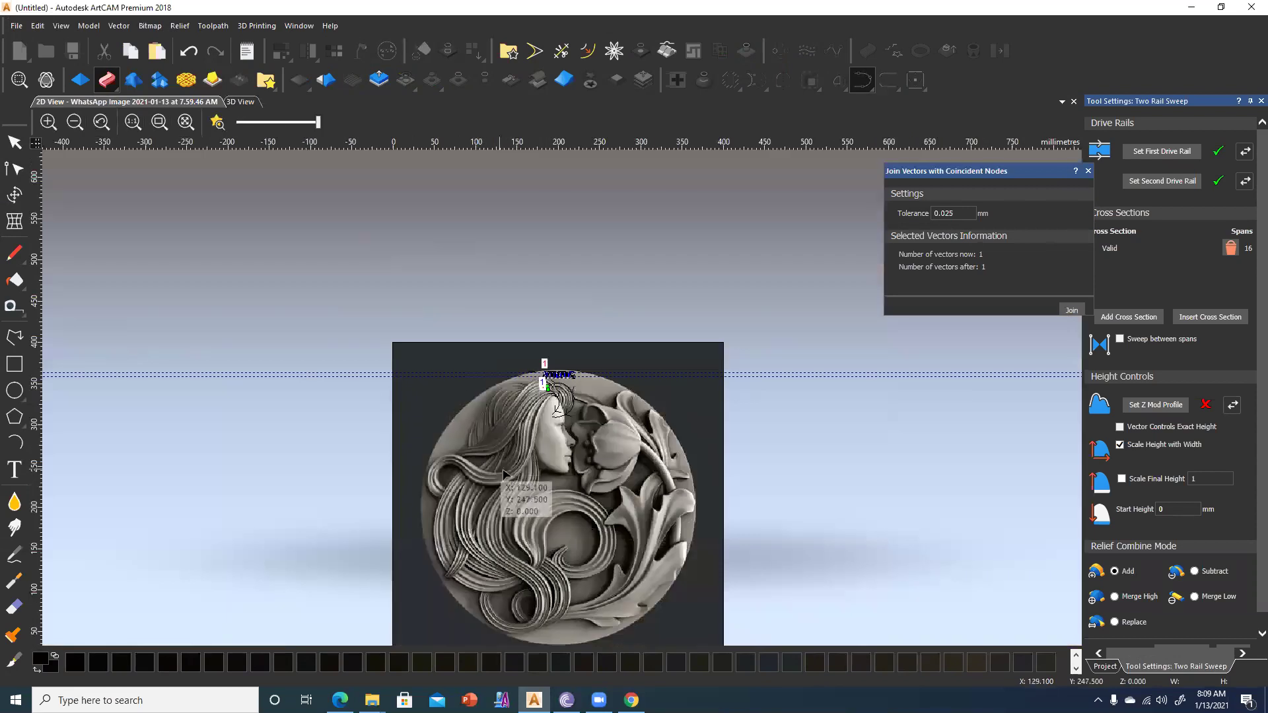
scroll(509, 469, "up", 5)
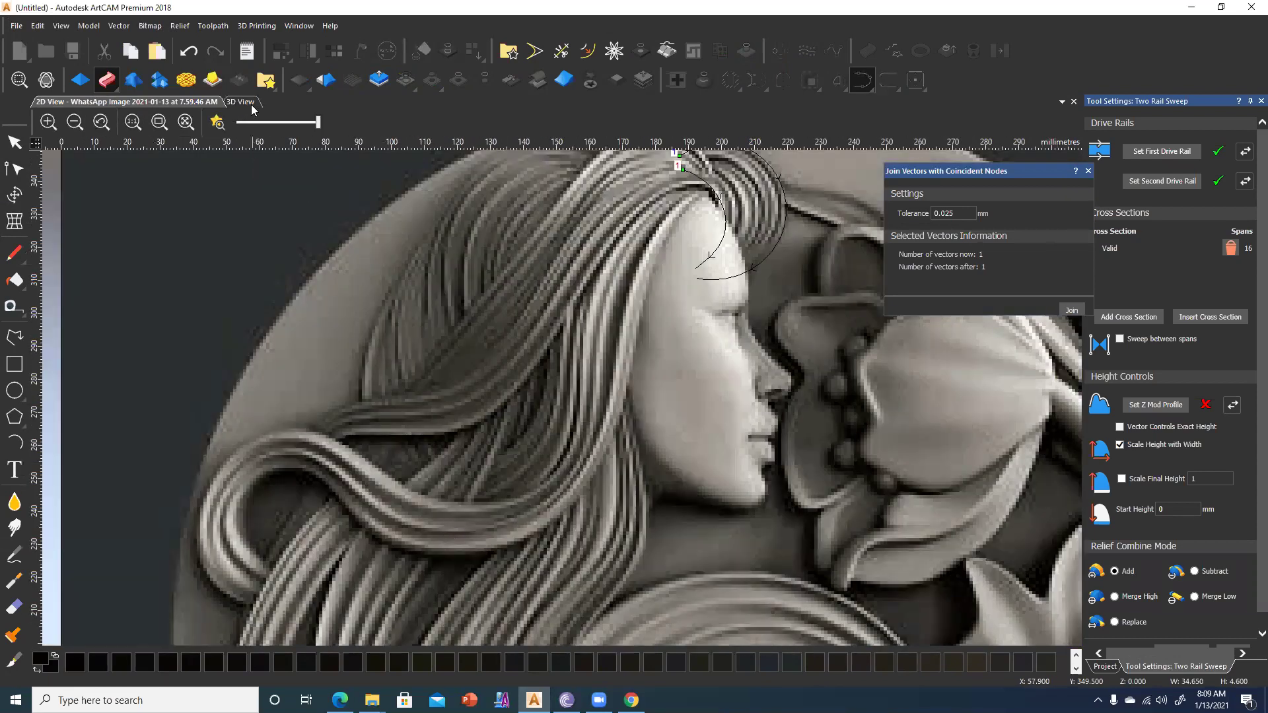
left_click(241, 101)
scroll(517, 368, "up", 3)
scroll(568, 363, "up", 3)
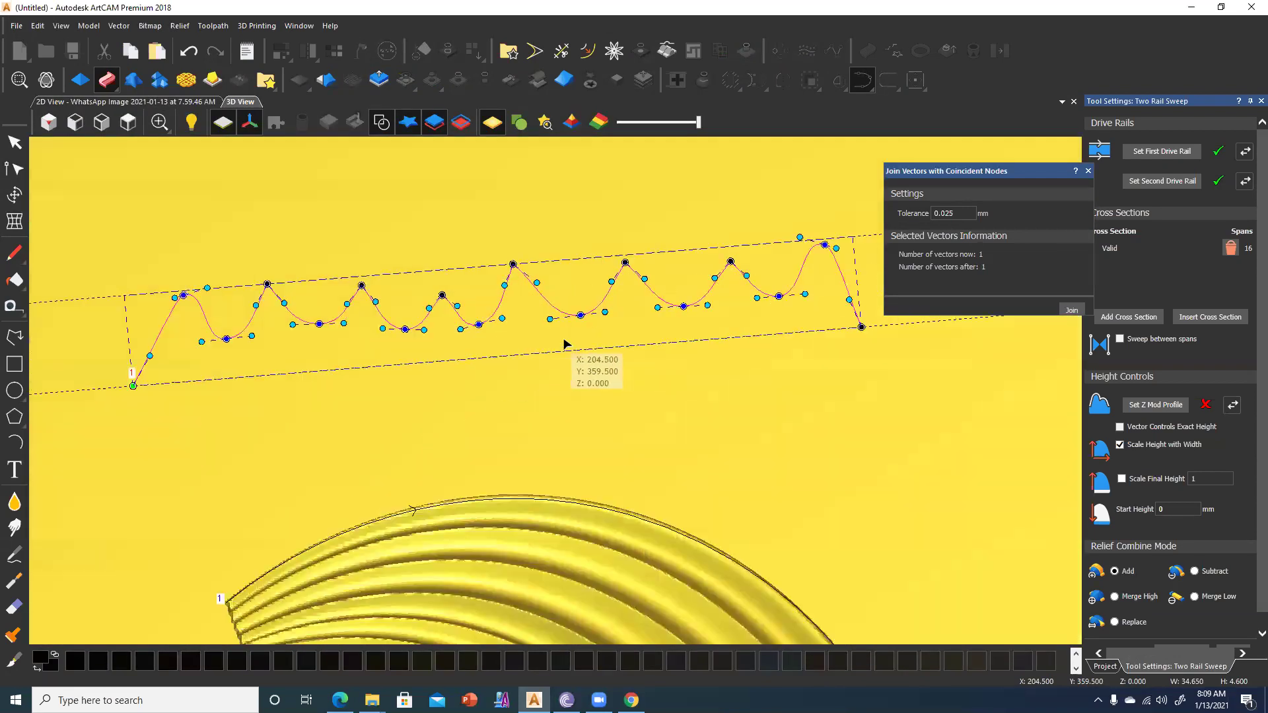
left_click(128, 122)
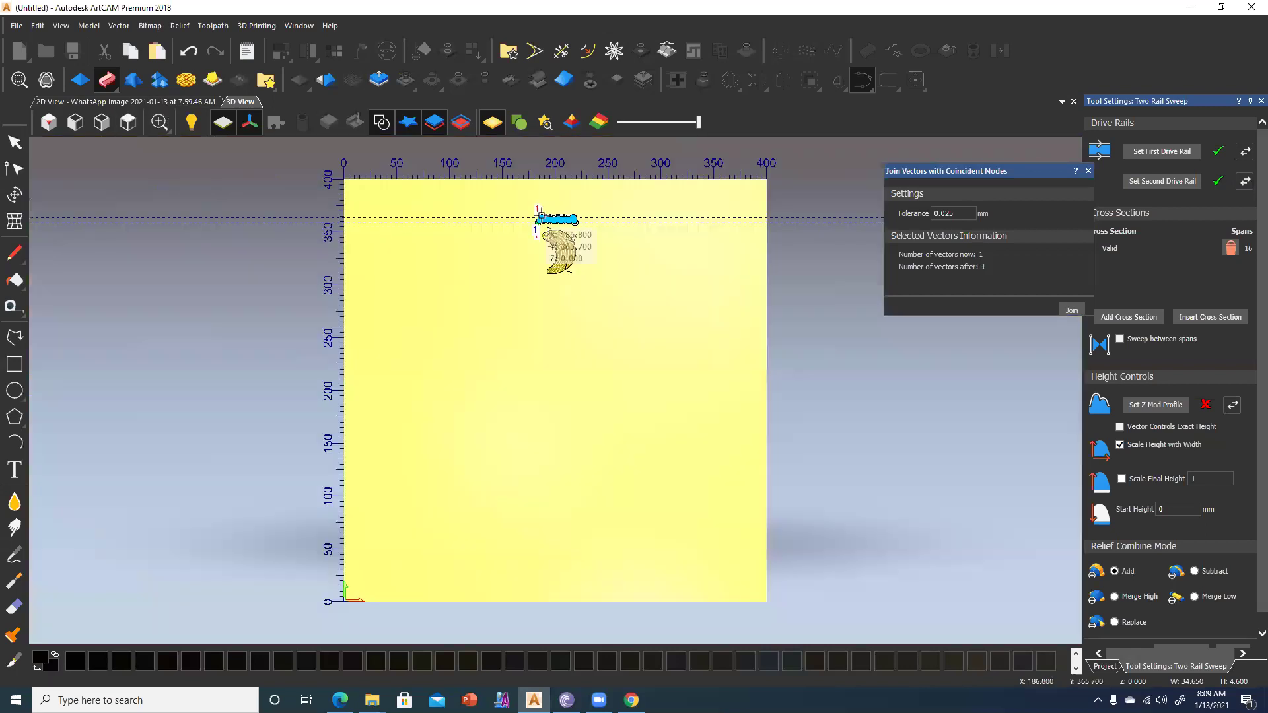
scroll(541, 220, "up", 3)
scroll(585, 323, "up", 2)
scroll(572, 350, "up", 2)
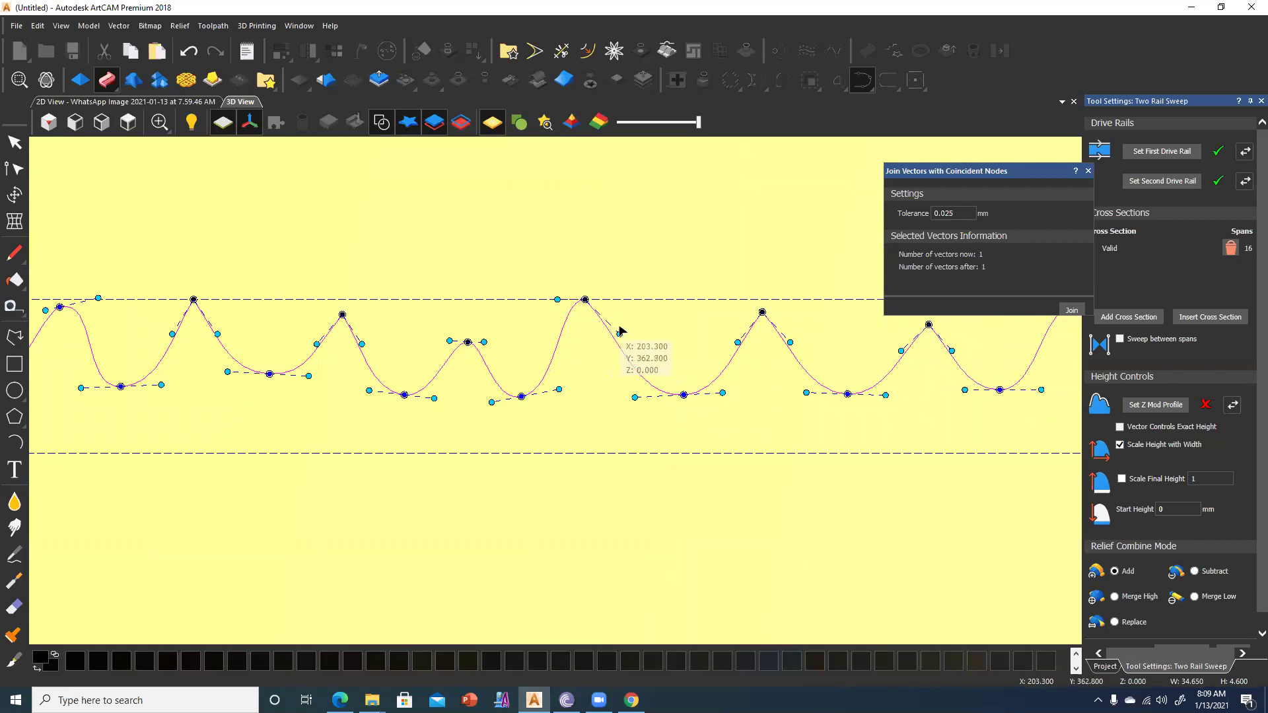
Drag Bezier handles on the wave profile's peaks to reshape the cross-section.
middle_click_drag(760, 353, 584, 325)
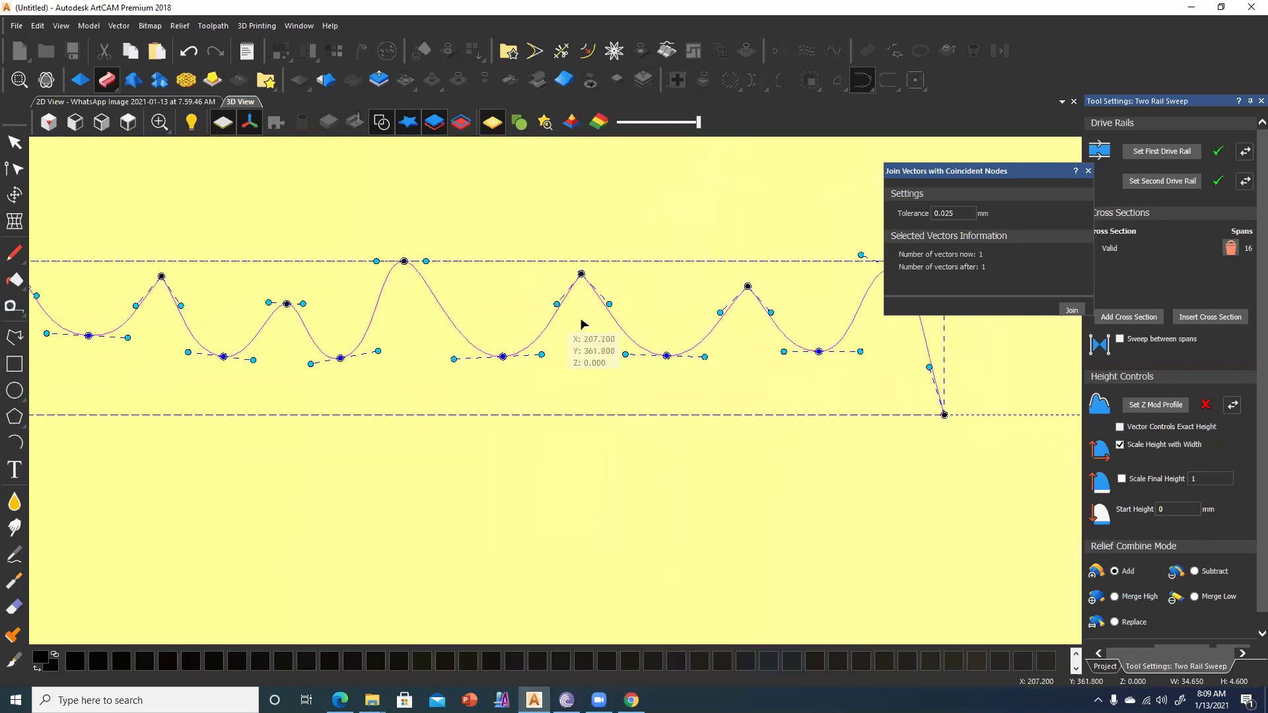
mouse_move(609, 302)
left_mouse_down()
mouse_move(607, 272)
mouse_move(550, 287)
left_mouse_up()
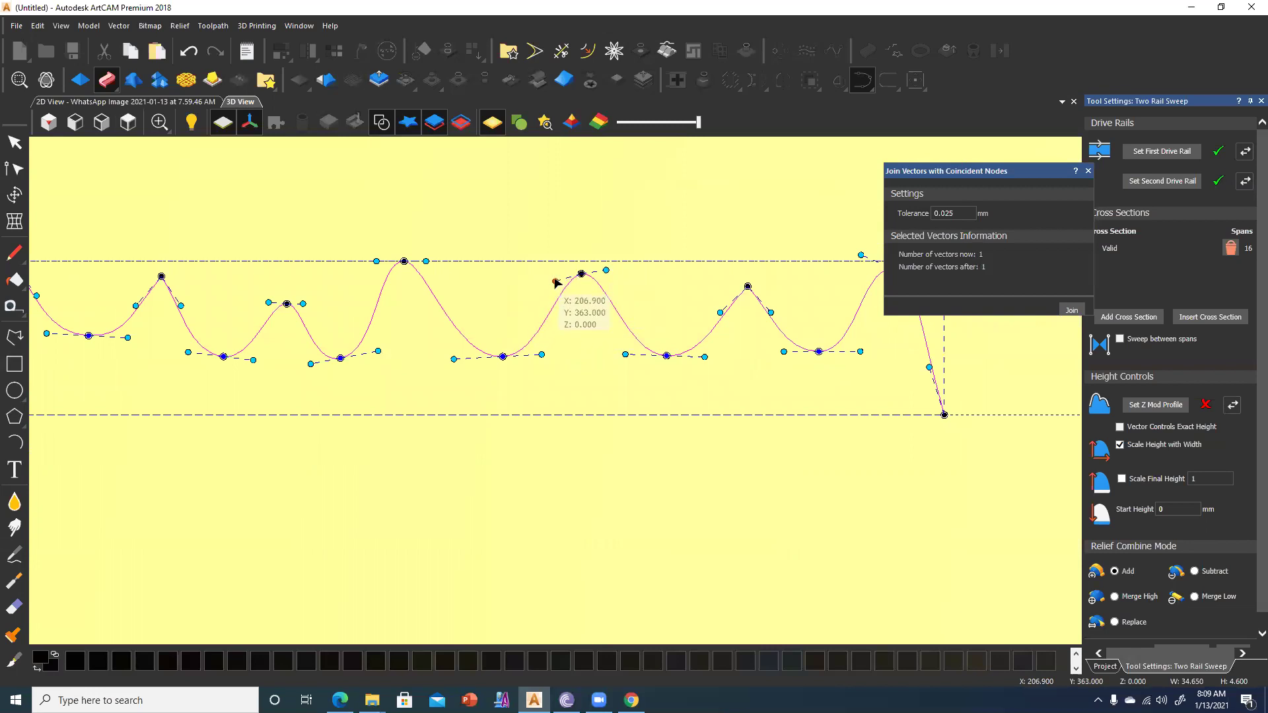
scroll(591, 304, "down", 2)
middle_click_drag(423, 334, 595, 422)
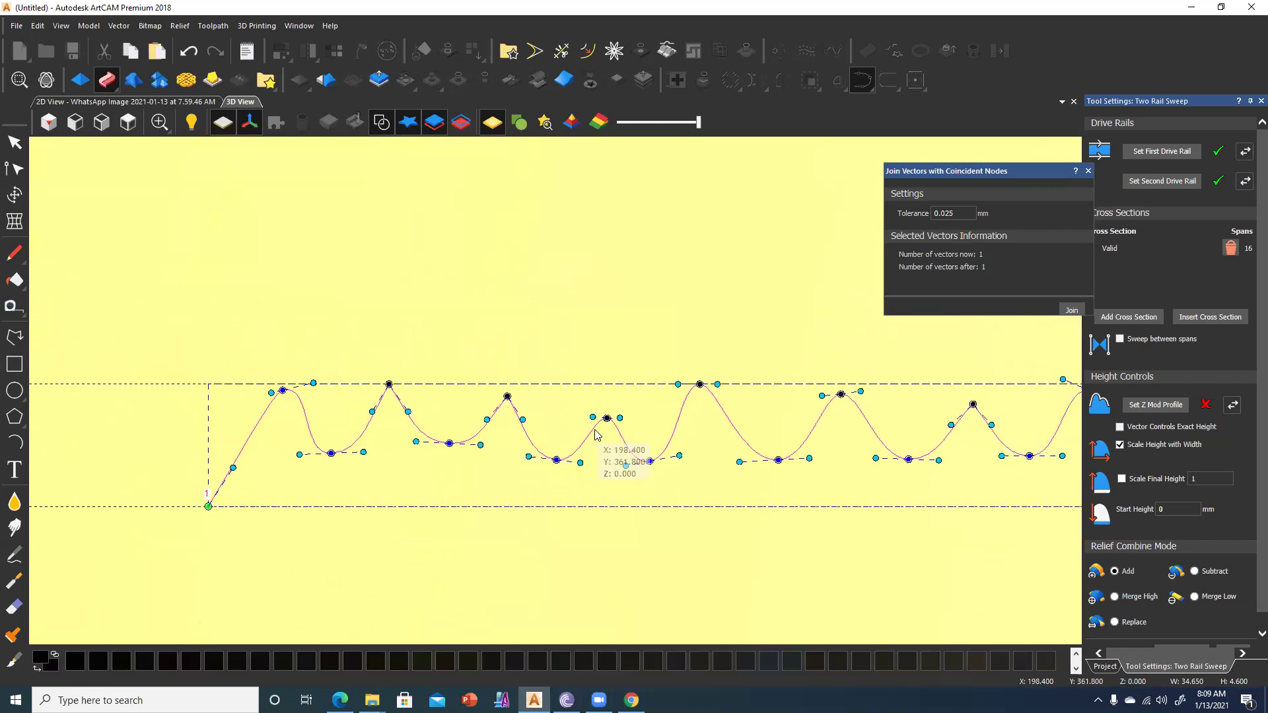
left_click_drag(369, 406, 364, 382)
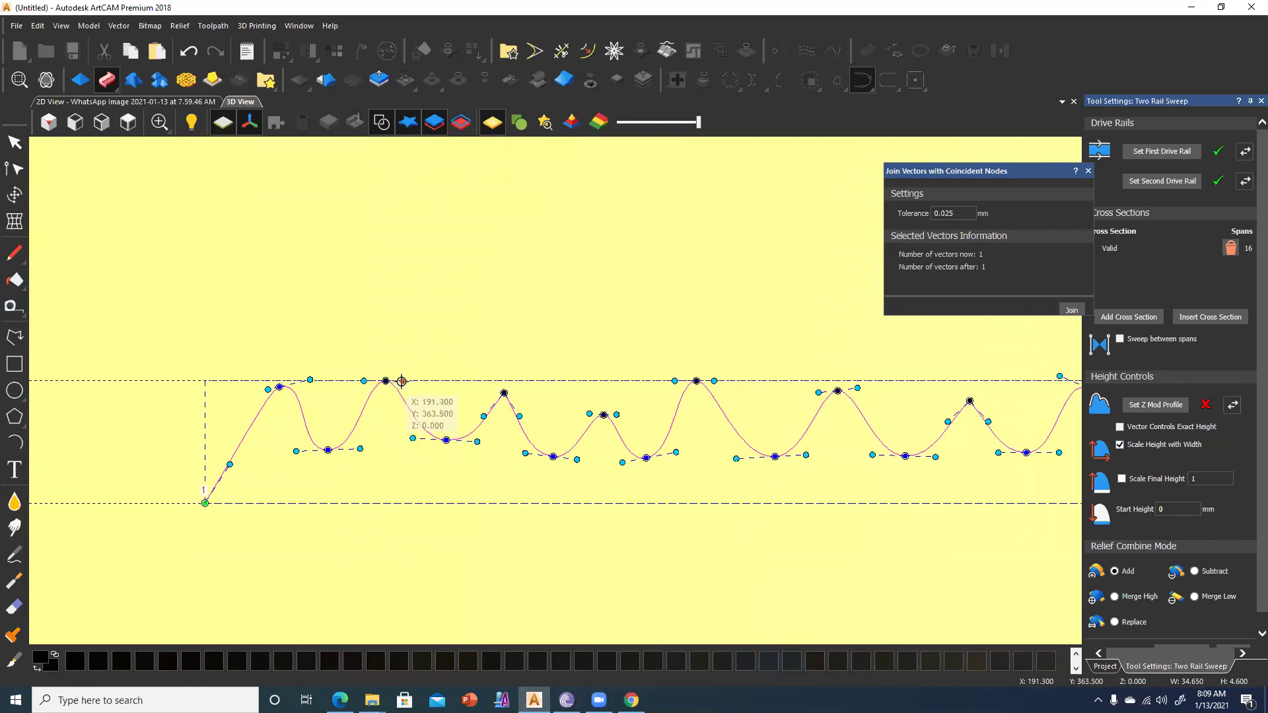
Tilt and zoom the 3D view to inspect the sweep relief against its rails.
scroll(402, 381, "down", 3)
mouse_move(462, 436)
middle_mouse_down()
mouse_move(581, 394)
mouse_move(499, 321)
middle_mouse_up()
scroll(601, 422, "up", 5)
scroll(566, 367, "down", 1)
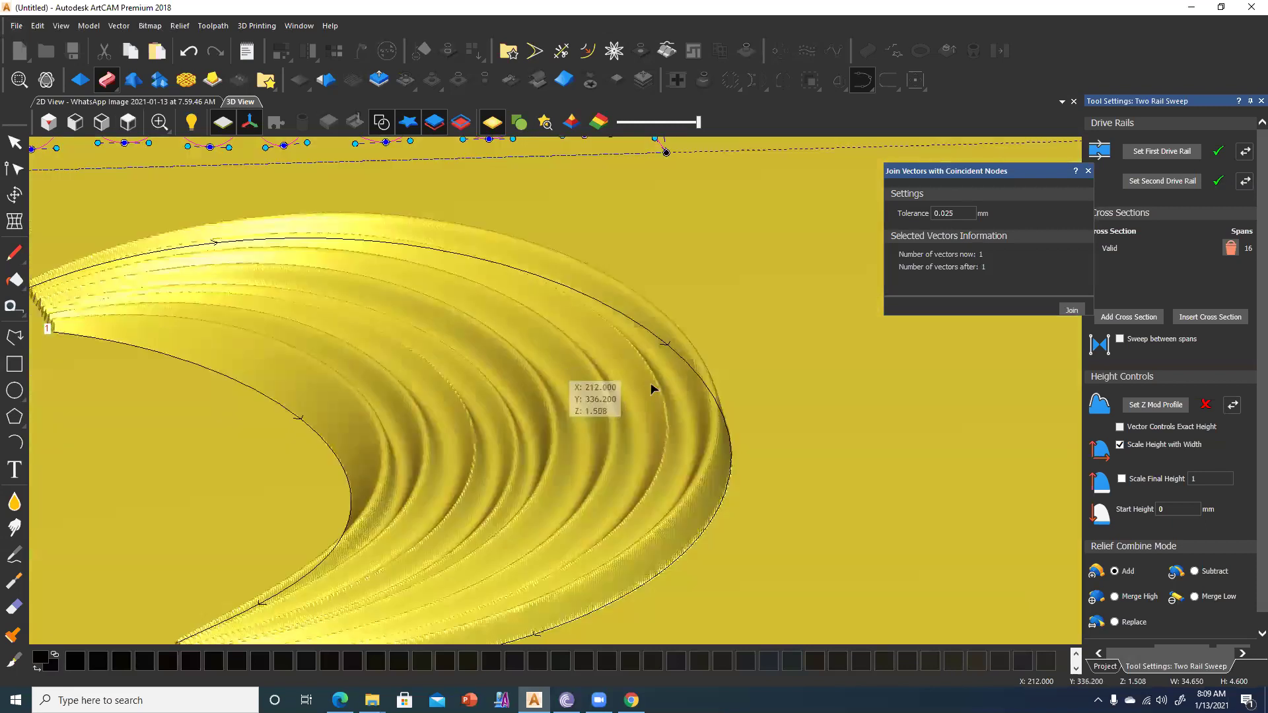
mouse_move(660, 386)
middle_mouse_down()
mouse_move(561, 340)
mouse_move(601, 323)
mouse_move(555, 348)
mouse_move(533, 394)
middle_mouse_up()
scroll(533, 400, "up", 1)
scroll(533, 400, "up", 1)
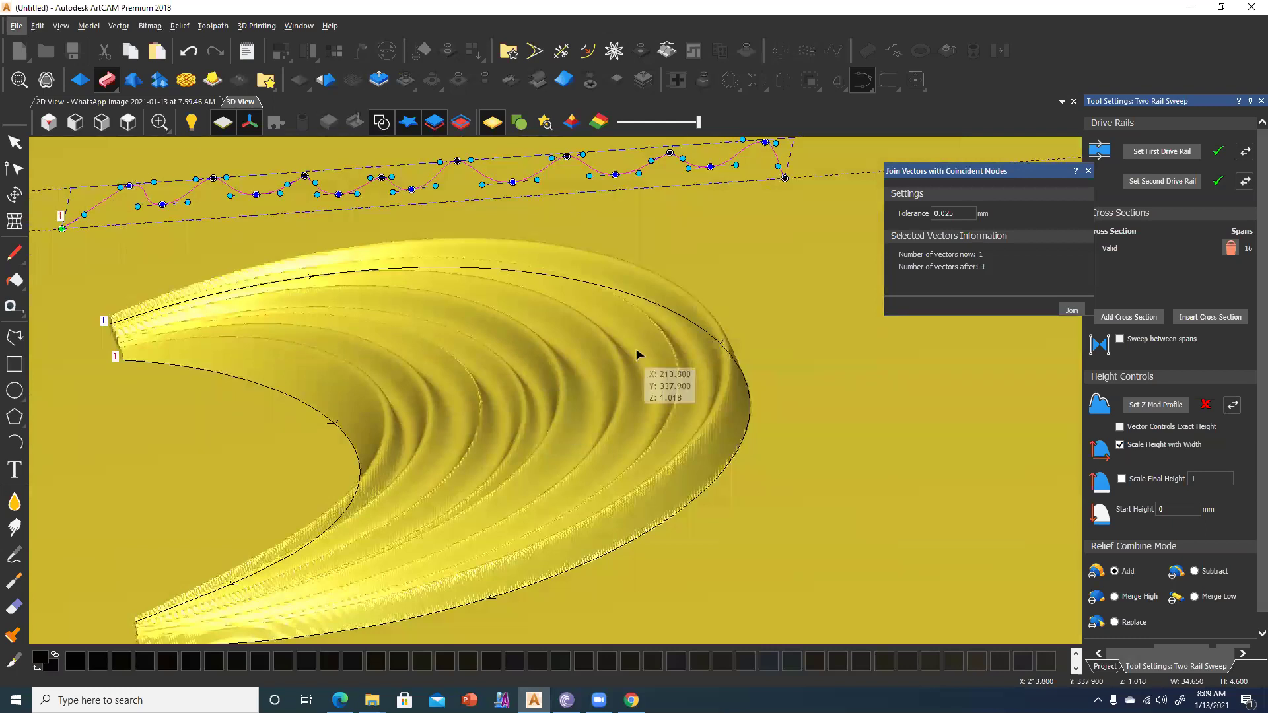
Turn on Scale Final Height, enter the new height value, and recalculate the two-rail sweep.
left_click(1122, 479)
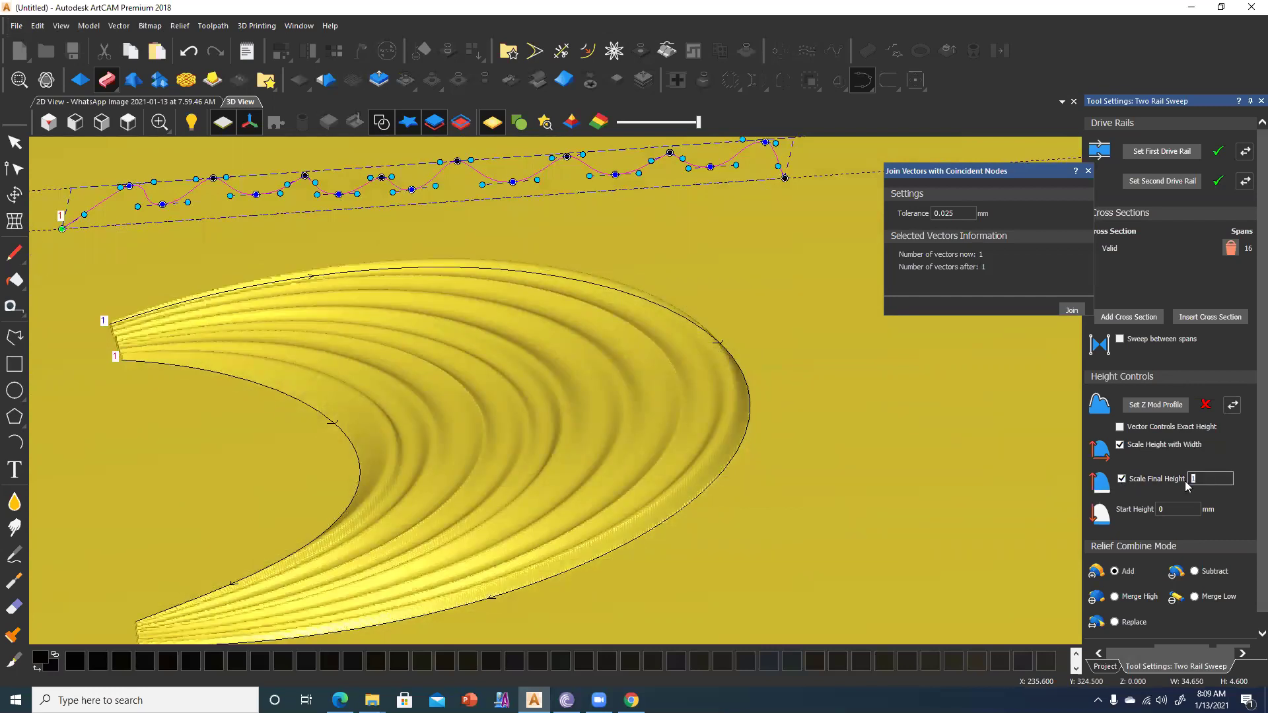
type("4")
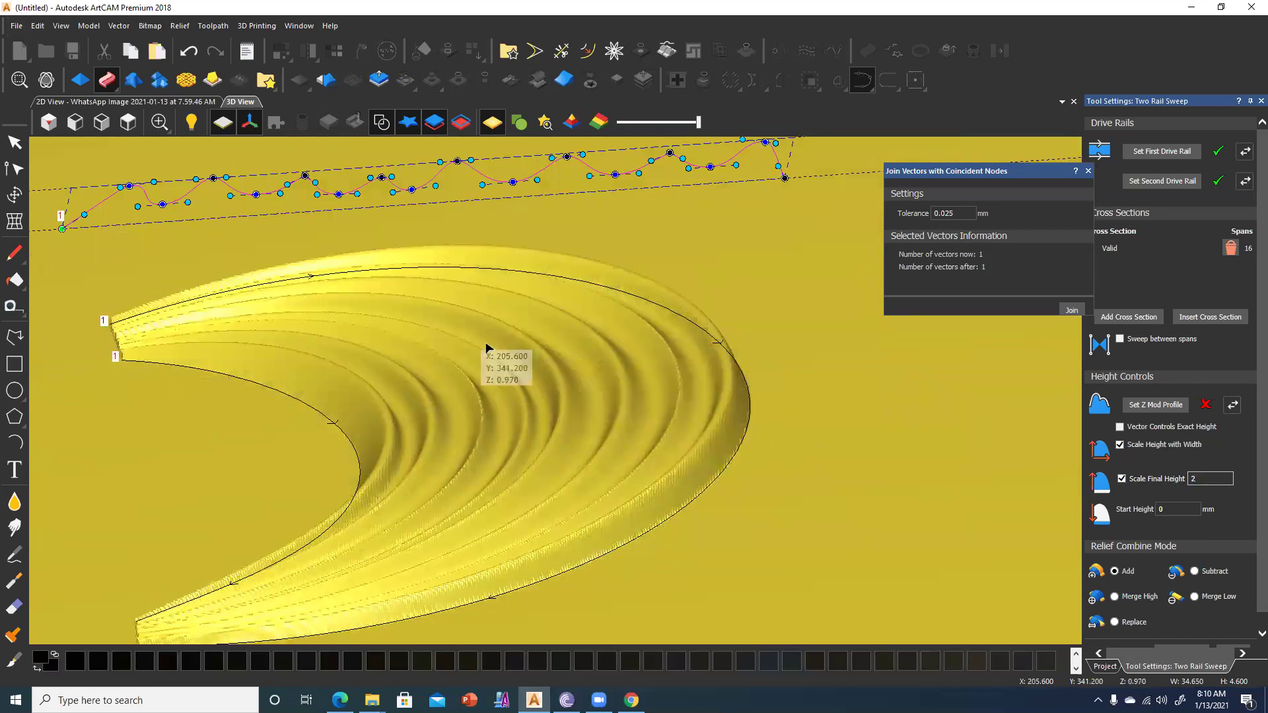
scroll(519, 487, "up", 3)
mouse_move(523, 291)
left_mouse_down()
mouse_move(496, 378)
mouse_move(544, 320)
mouse_move(544, 359)
mouse_move(575, 375)
mouse_move(572, 430)
left_mouse_up()
scroll(1200, 636, "down", 1)
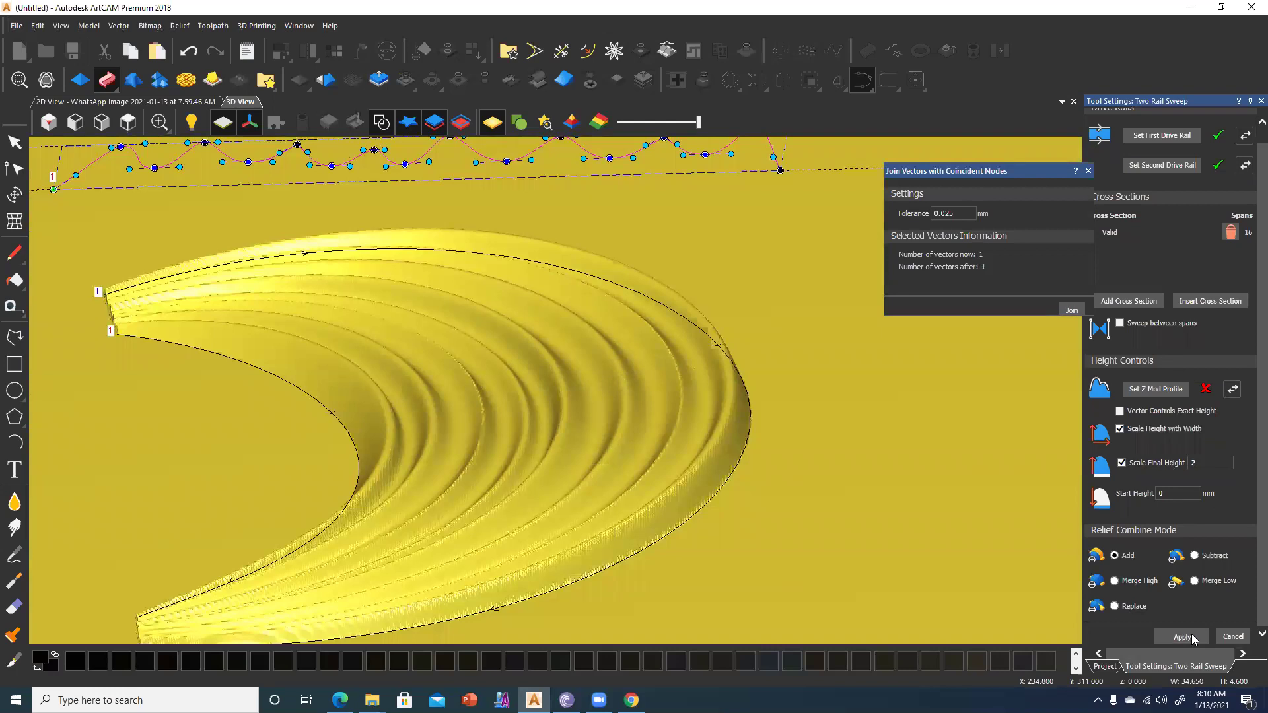
left_click(1191, 634)
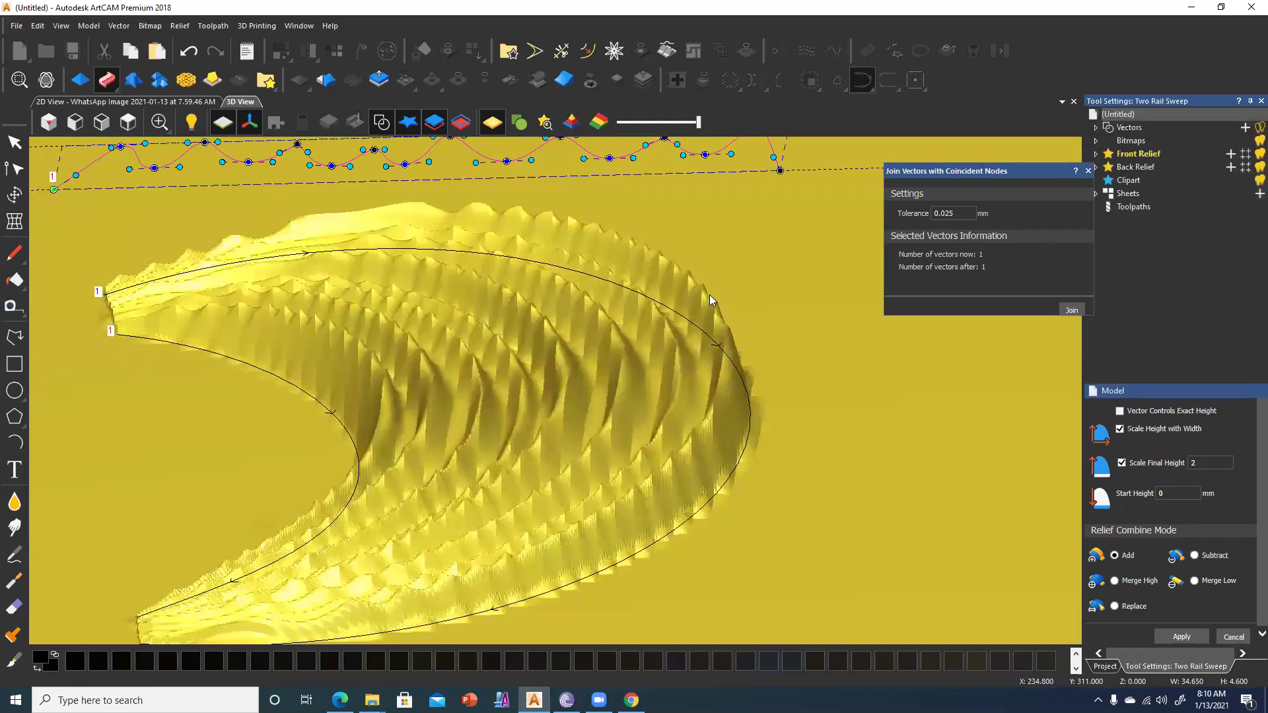
Switch back to the 2D view and zoom and pan over the face reference image.
left_click(126, 102)
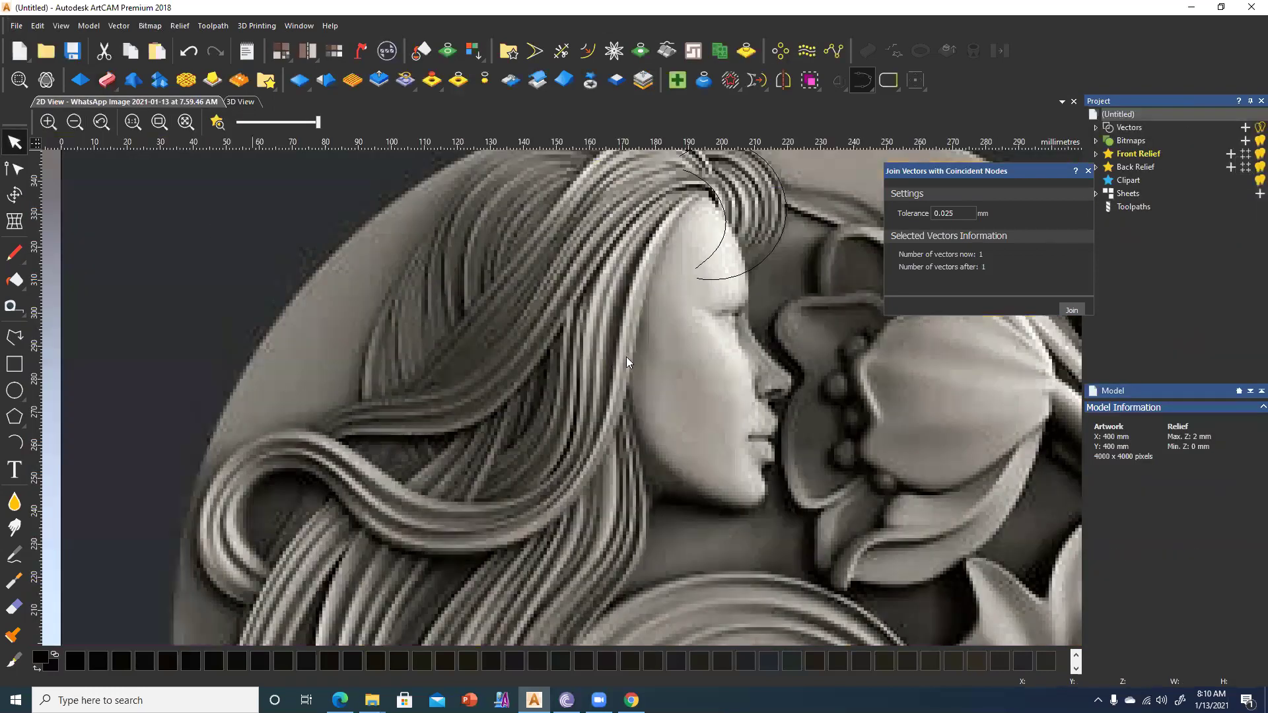
scroll(531, 337, "down", 2)
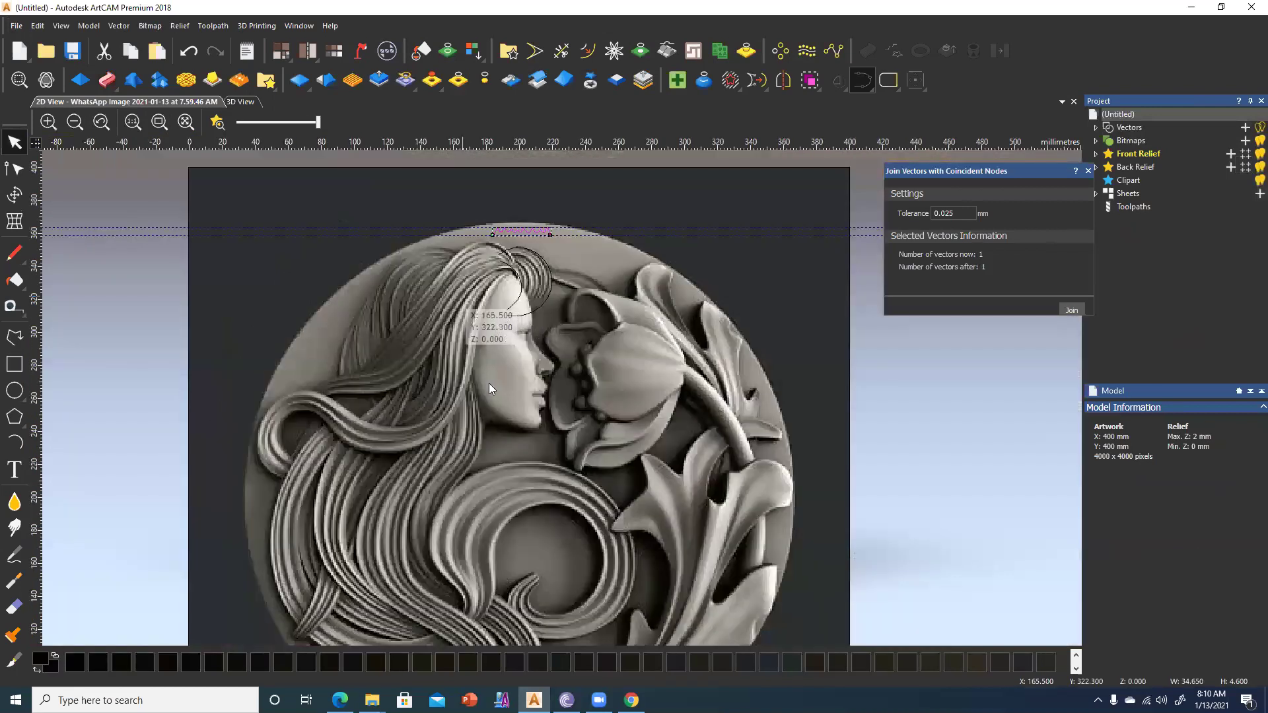
scroll(535, 296, "up", 2)
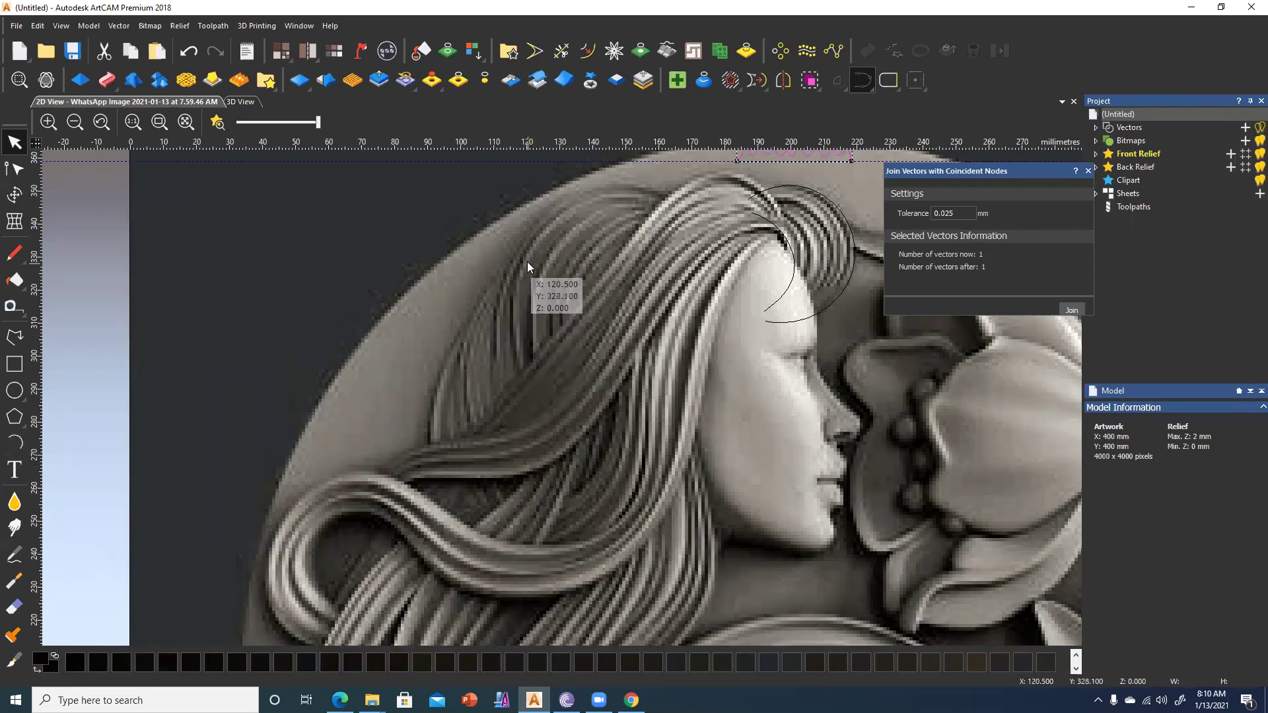
middle_click_drag(503, 255, 516, 246)
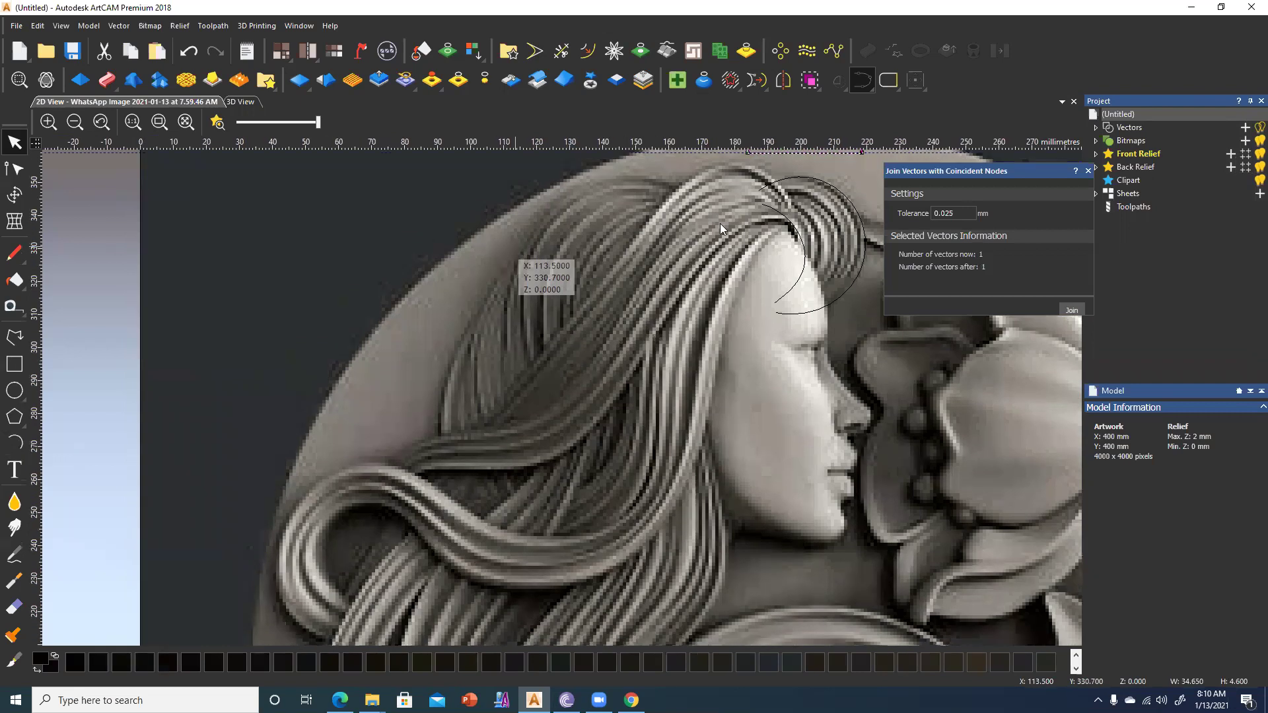
Trace two start-end-bend arcs along a hair strand, outlining a narrow strand shape behind the face.
left_click(14, 443)
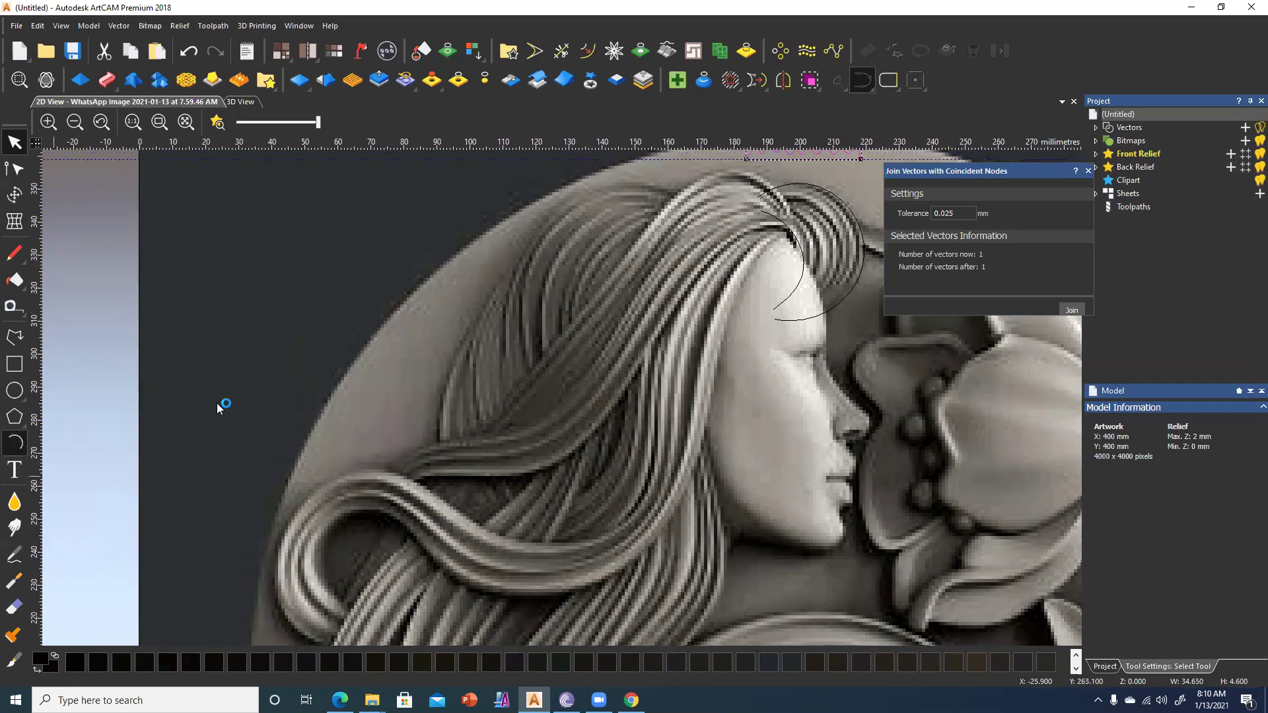
left_click(521, 254)
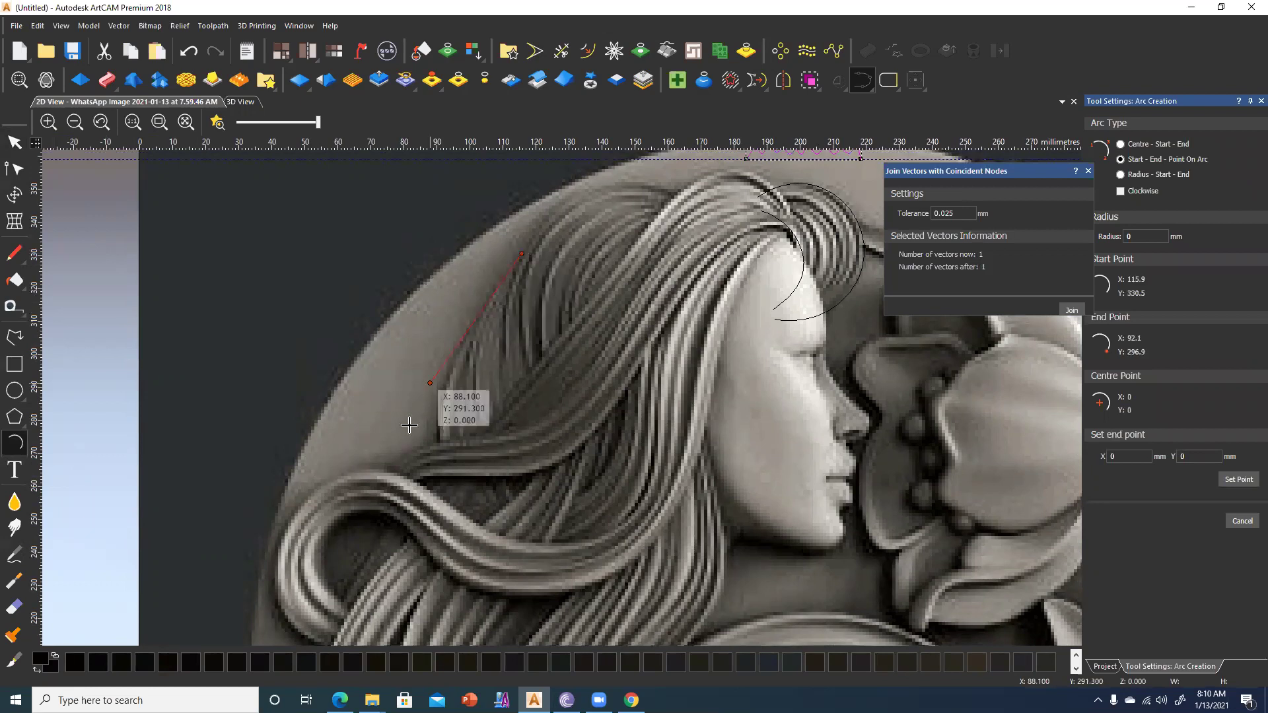
left_click(456, 523)
left_click(440, 370)
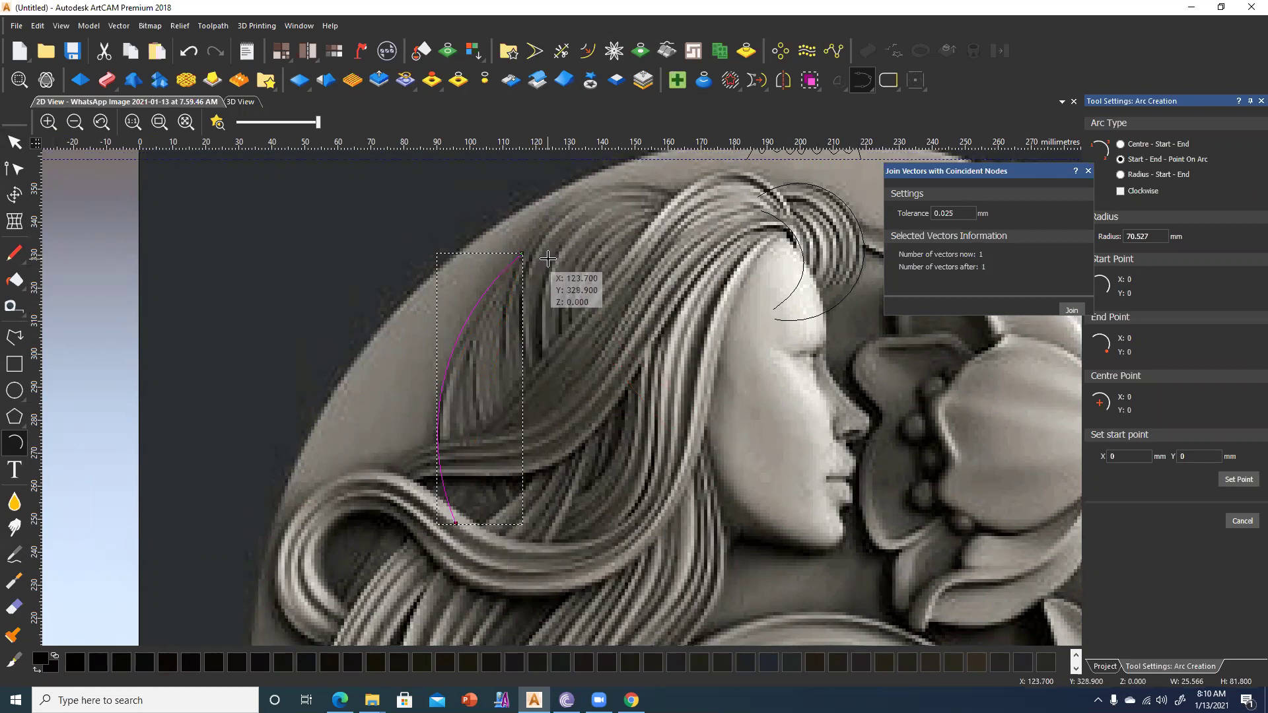
left_click(547, 263)
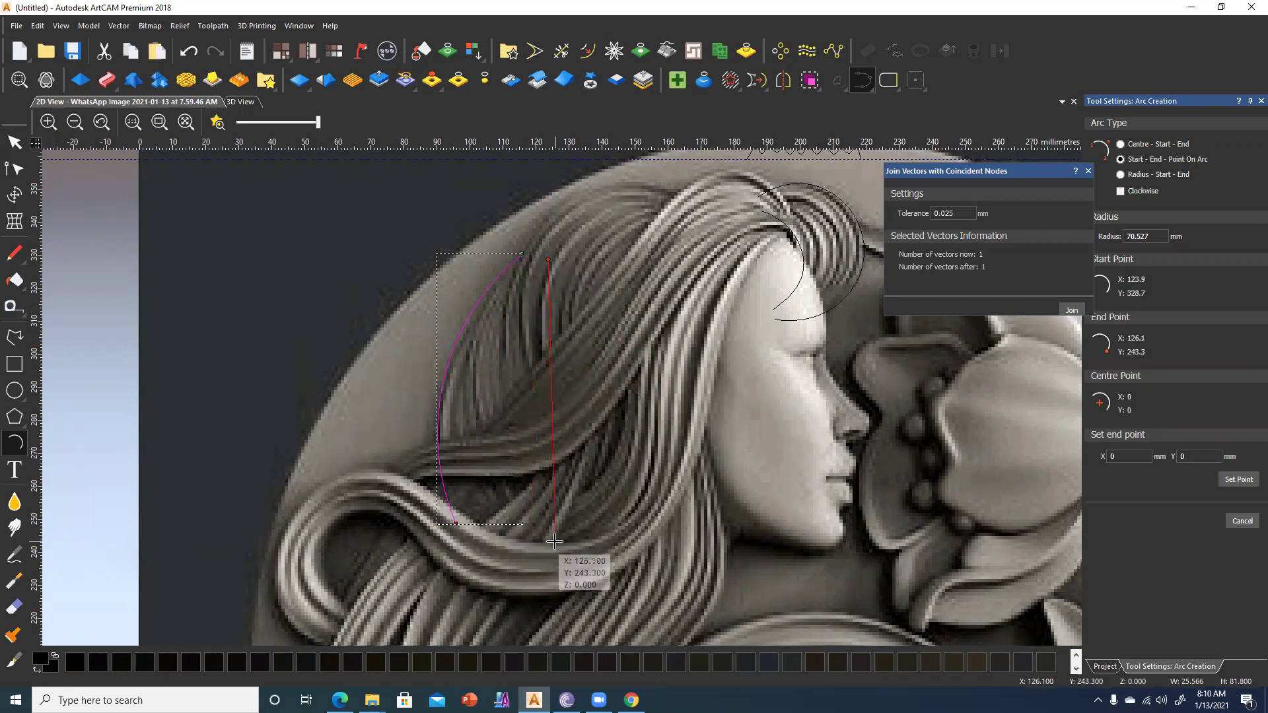
left_click(554, 537)
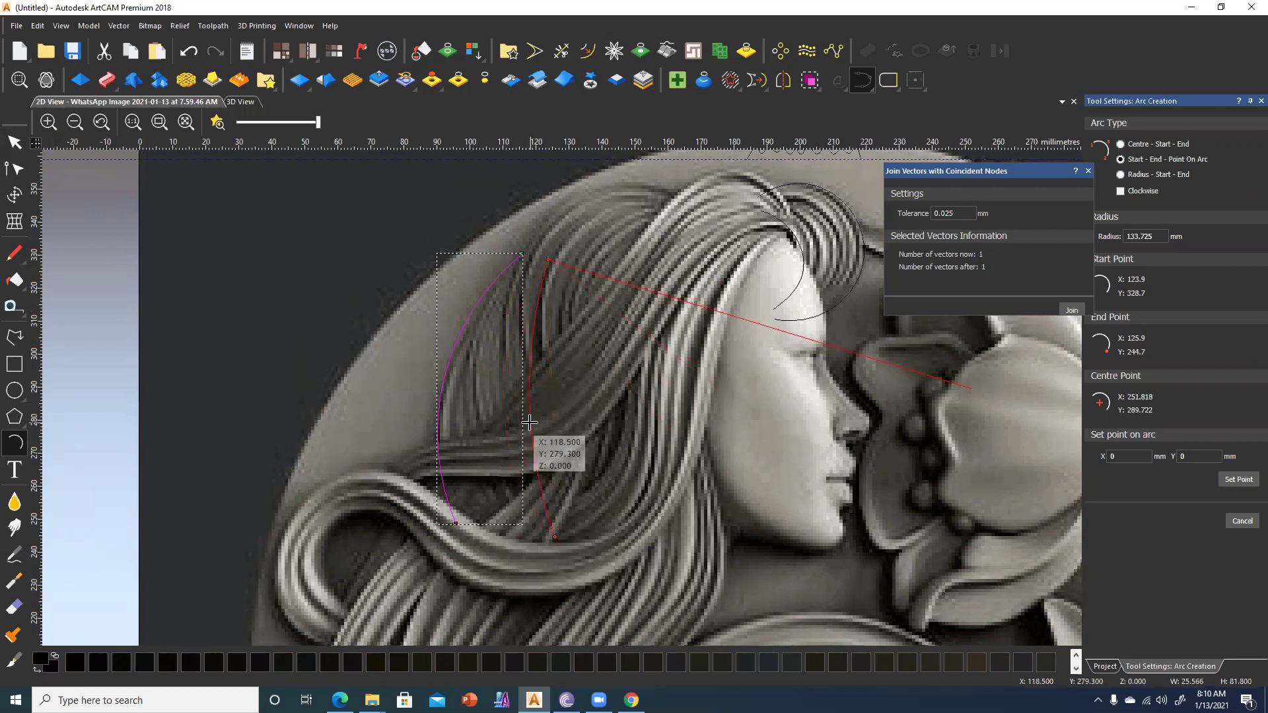
middle_click_drag(454, 408, 461, 437)
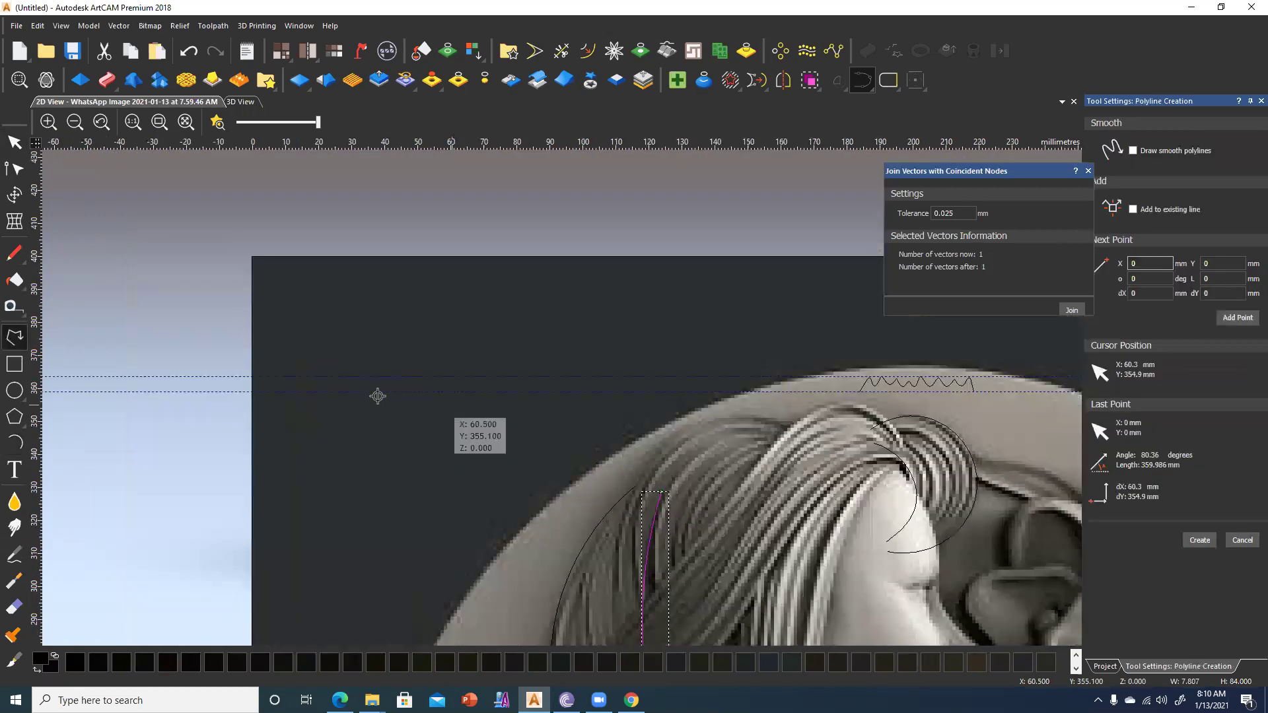
Draw a polyline of alternating sharp peaks and valleys between the guides above the carving.
left_click(386, 368)
scroll(387, 364, "up", 2)
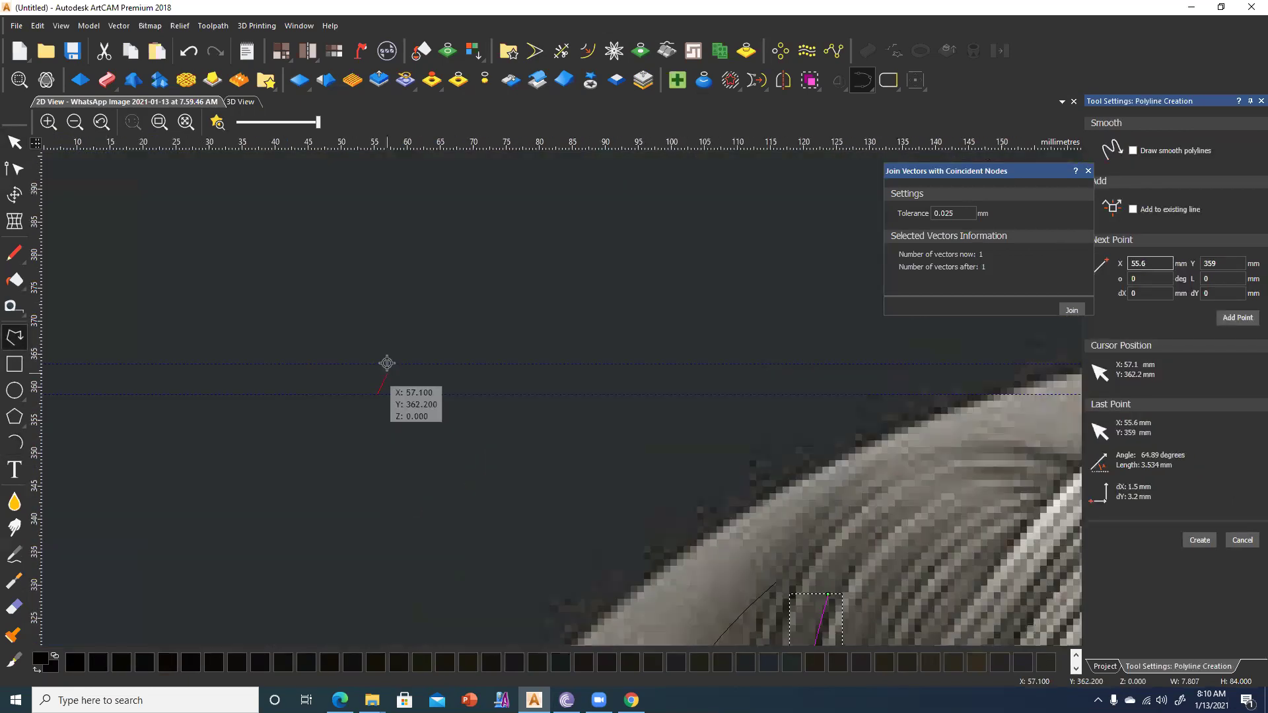
left_click(394, 380)
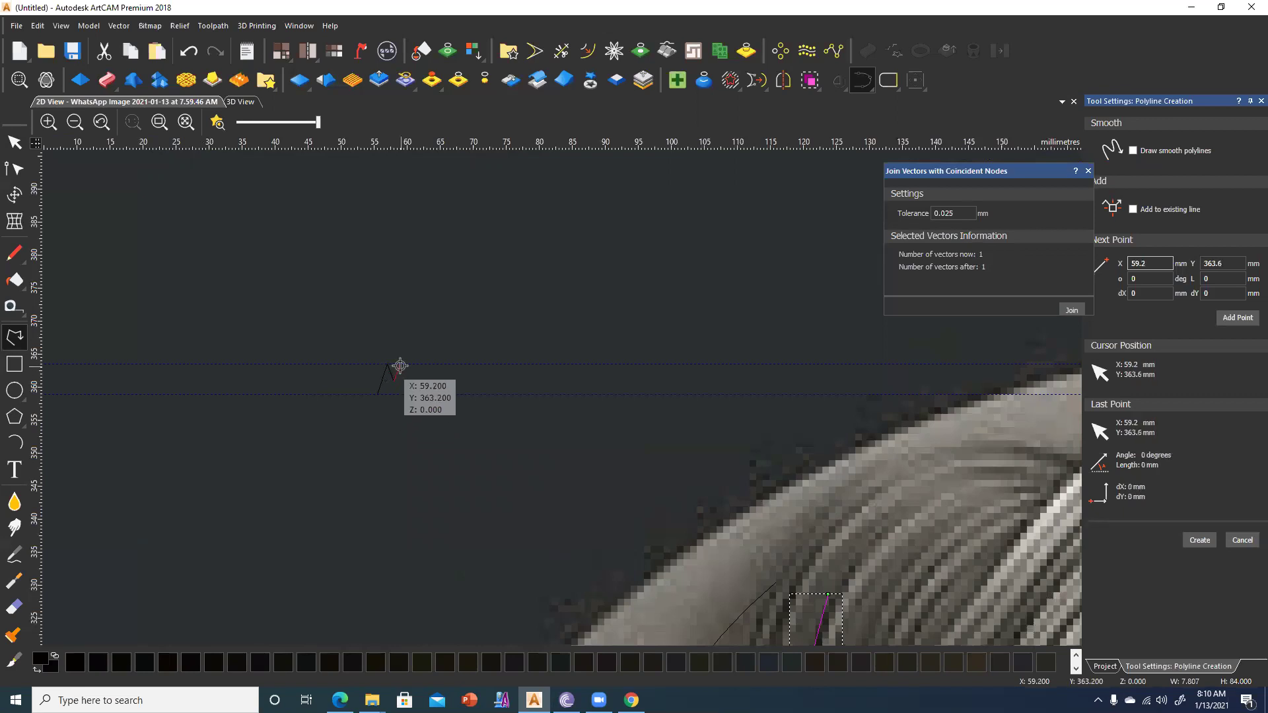
left_click(409, 381)
left_click(435, 394)
left_click(445, 363)
left_click(452, 395)
left_click(469, 364)
left_click(485, 395)
left_click(495, 365)
left_click(510, 394)
left_click(524, 368)
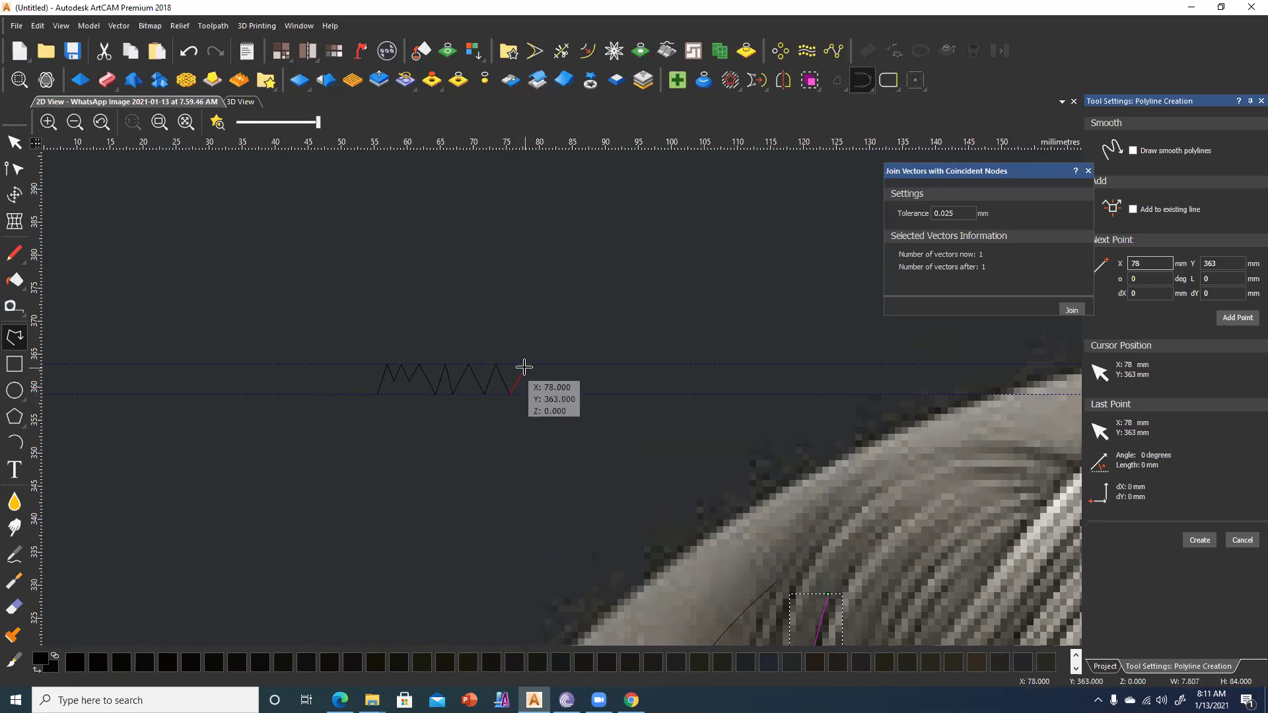
left_click(527, 394)
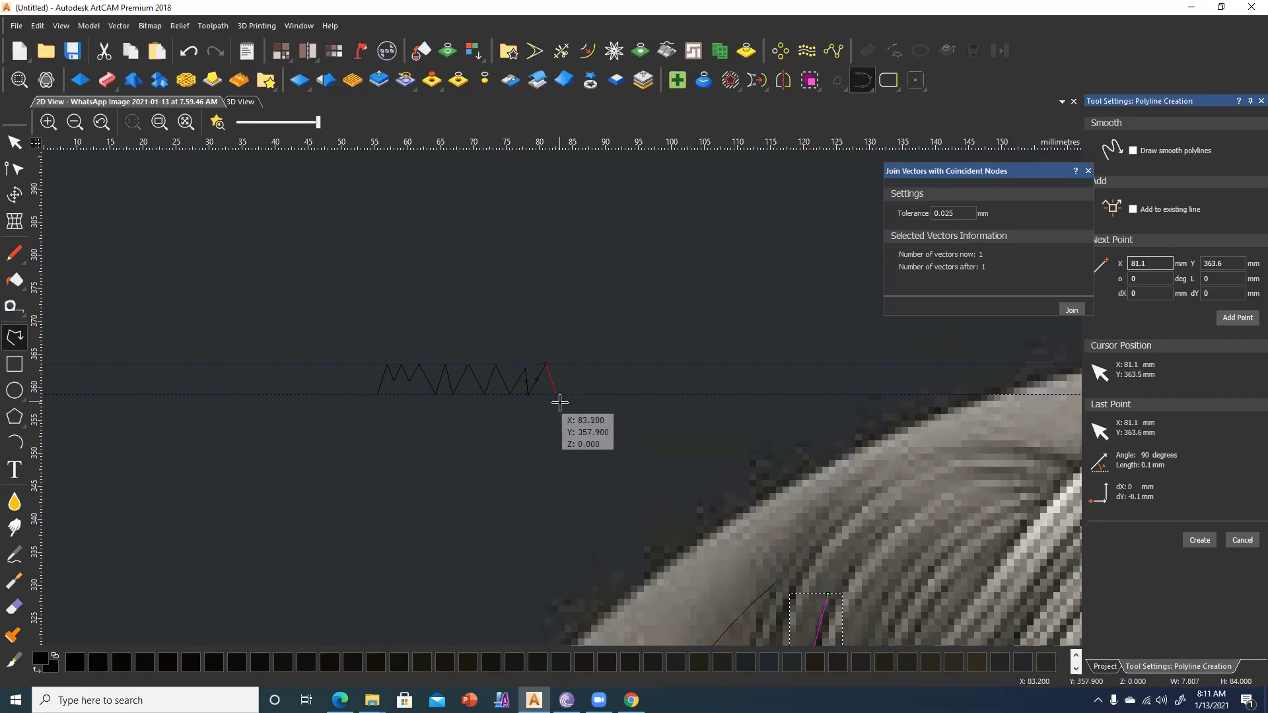
key("Escape")
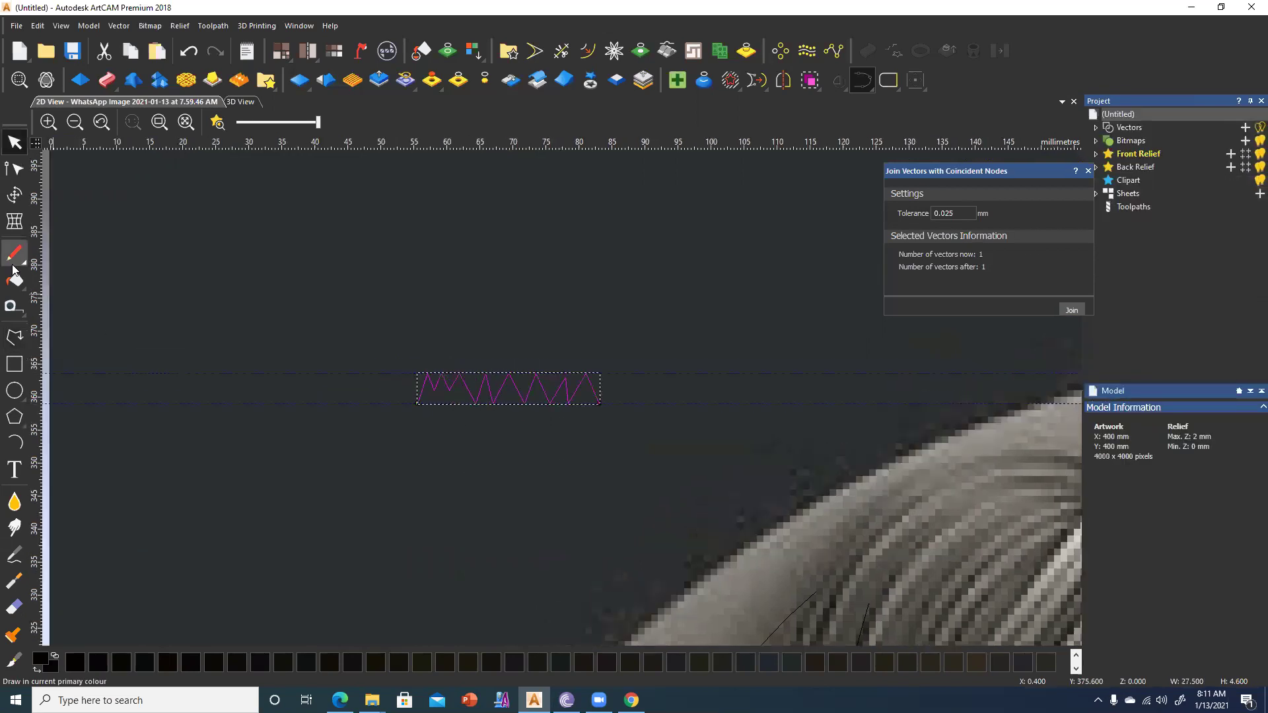
Select the zigzag's bottom nodes and convert them to smooth nodes.
left_click(18, 178)
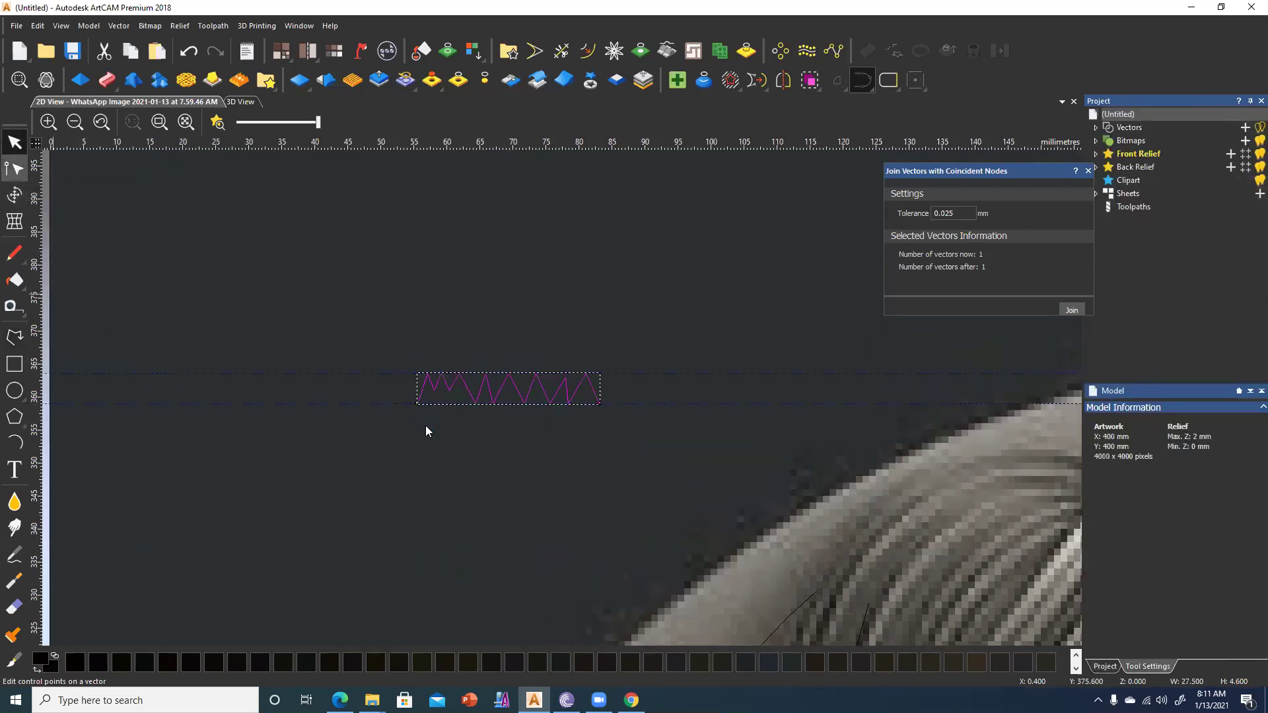
scroll(454, 404, "up", 3)
scroll(456, 403, "up", 3)
left_click_drag(247, 403, 725, 462)
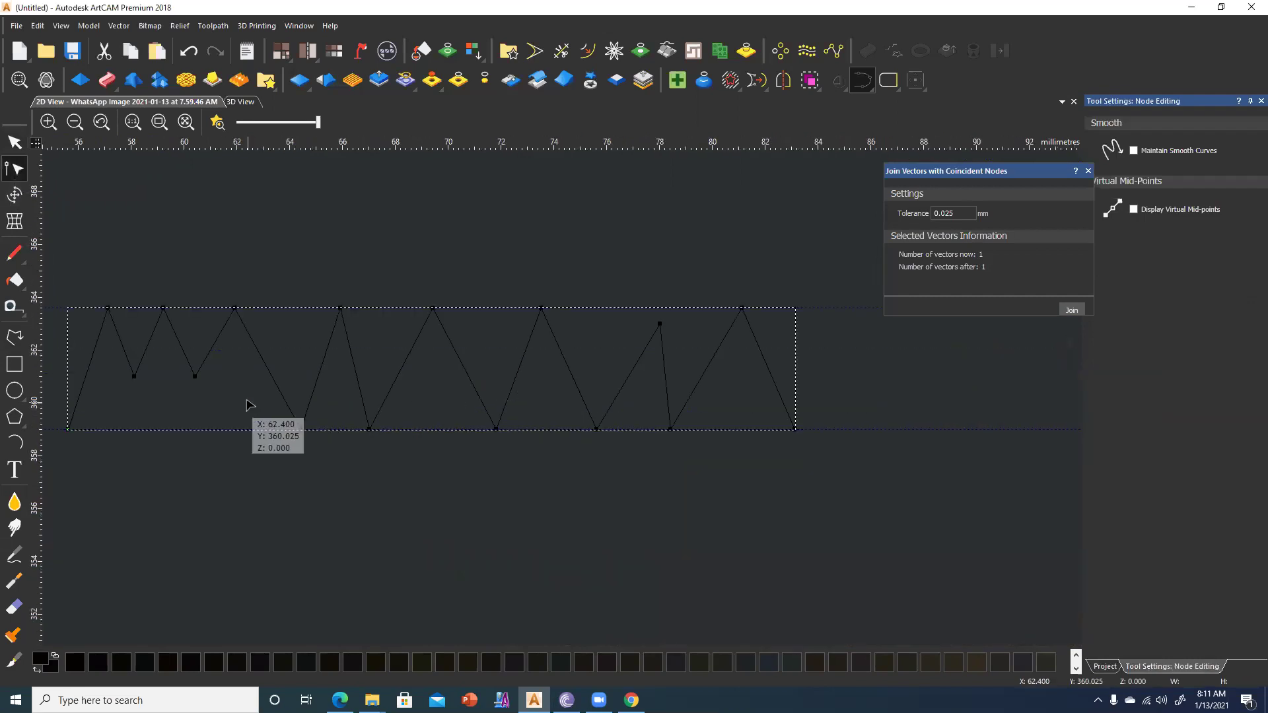
key("Up")
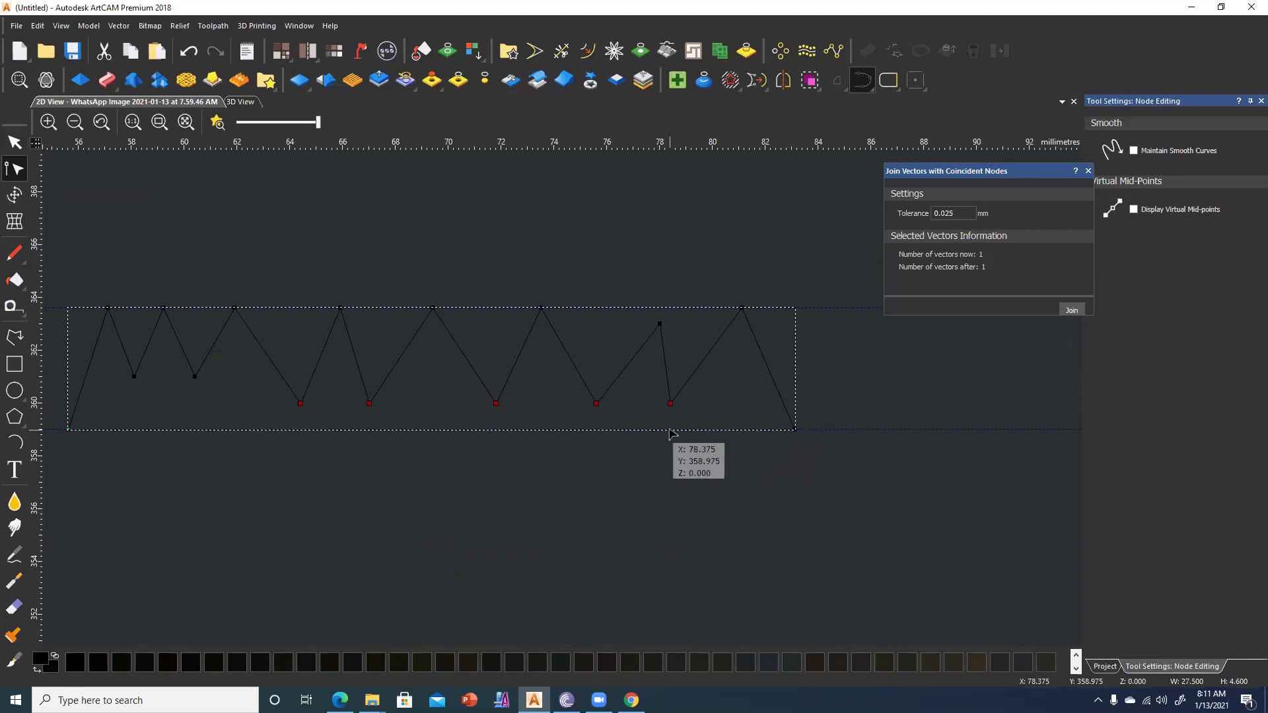
left_click_drag(660, 323, 634, 326)
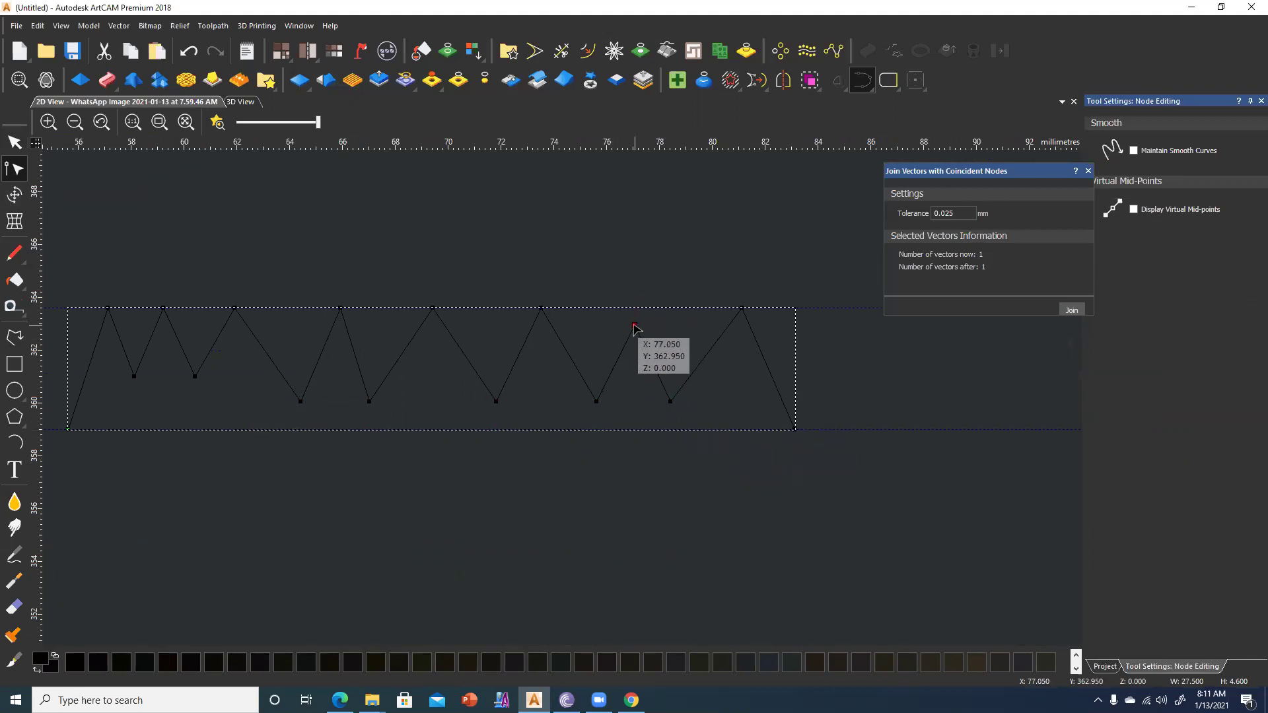
left_click_drag(123, 373, 747, 437)
right_click(608, 405)
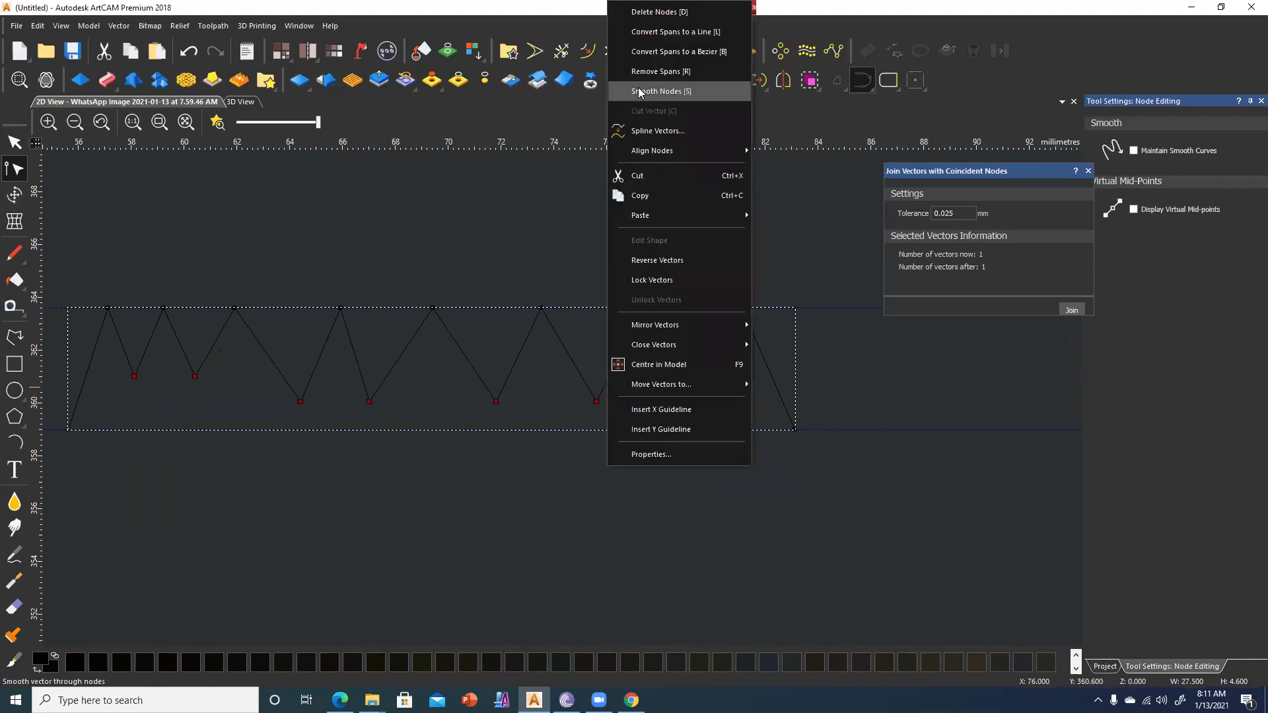
left_click(639, 92)
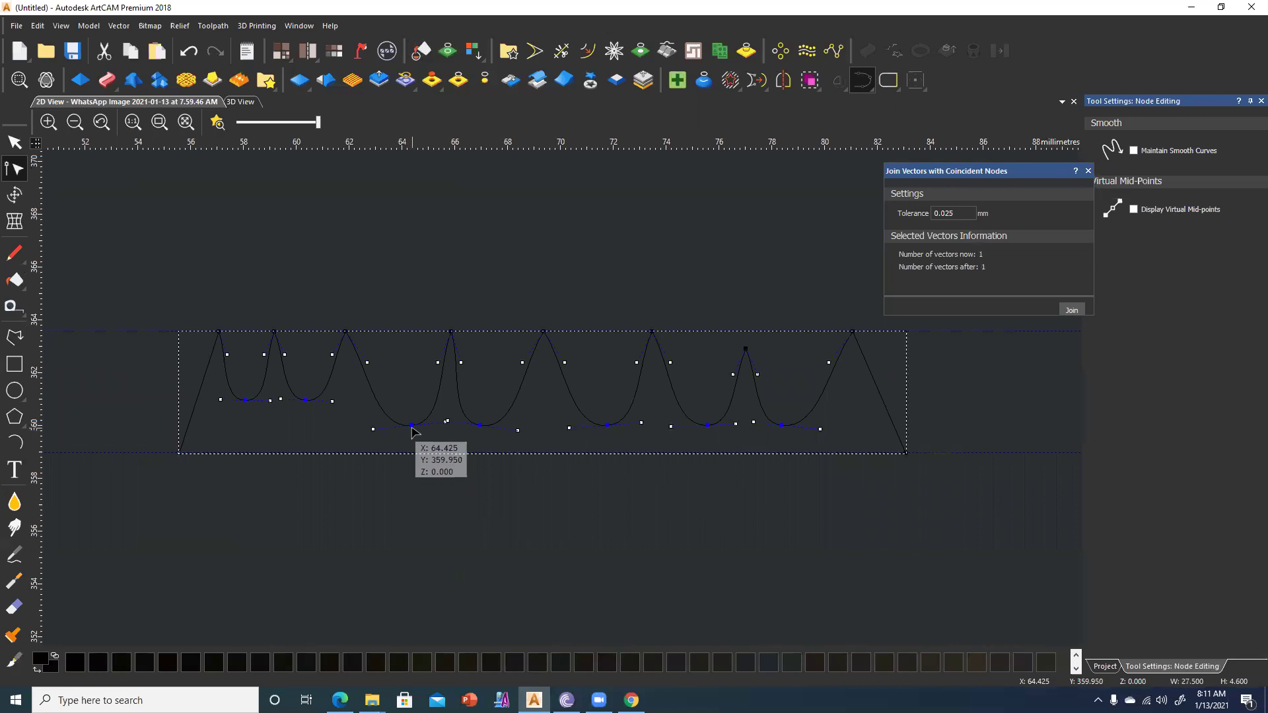
Raise the trough nodes and lower a peak node to soften the wave.
left_click_drag(412, 426, 396, 414)
left_click_drag(480, 425, 497, 404)
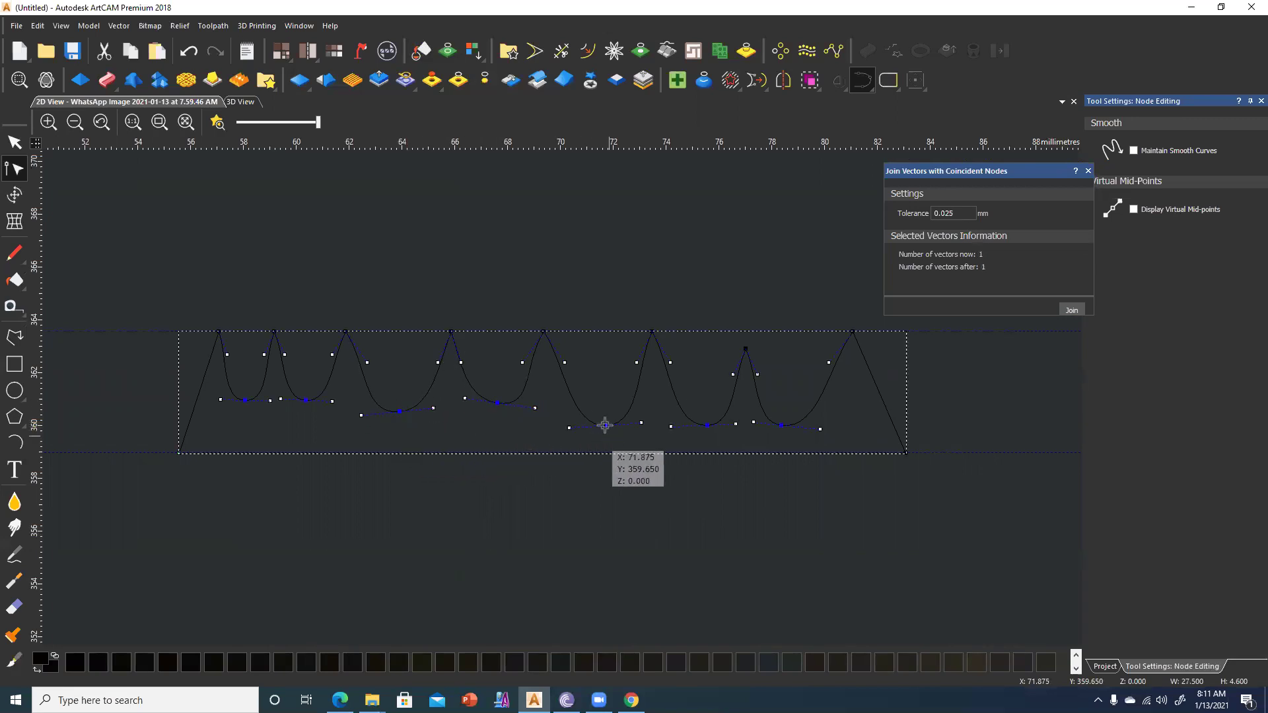
left_click_drag(607, 426, 603, 414)
left_click_drag(706, 423, 705, 415)
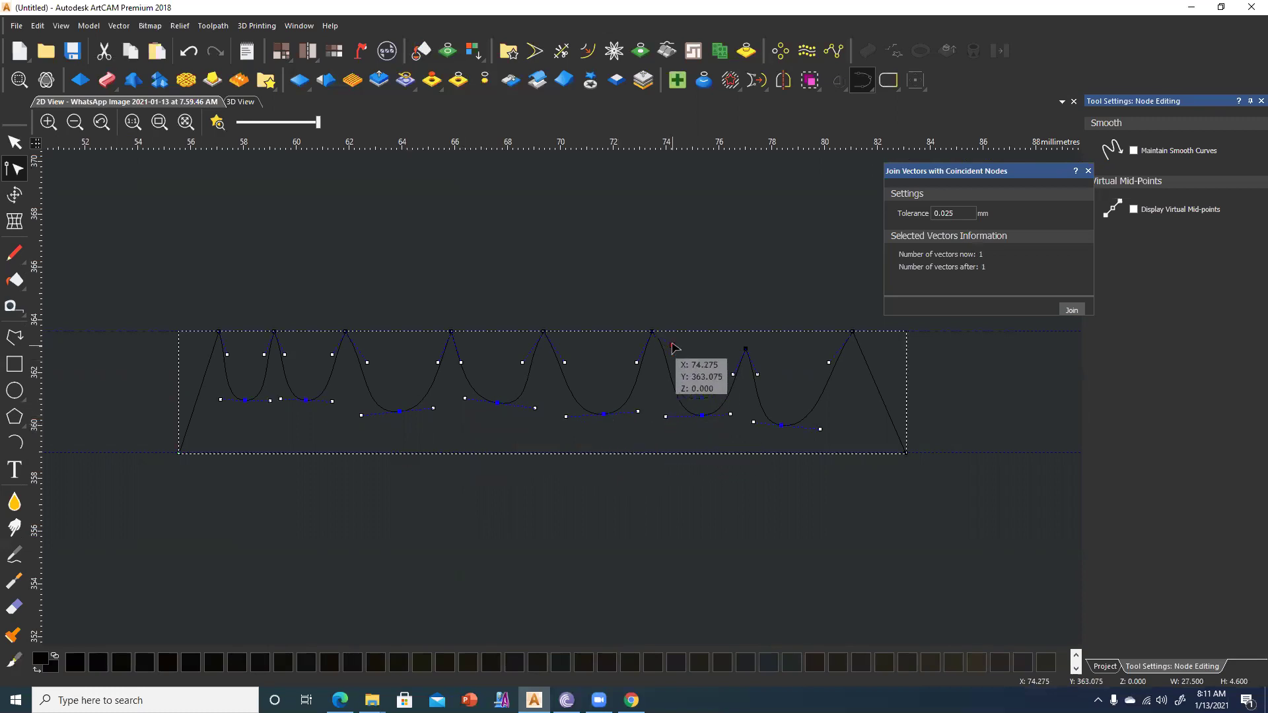
left_click(641, 367)
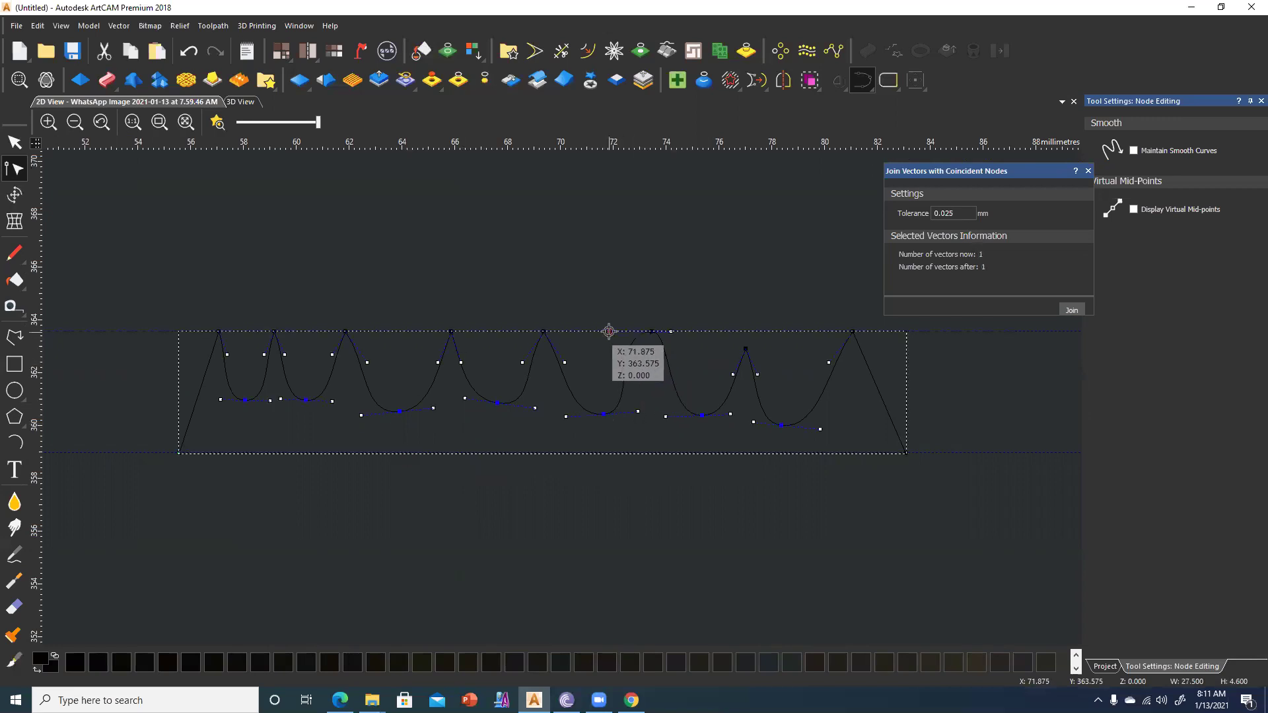
left_click_drag(652, 333, 658, 376)
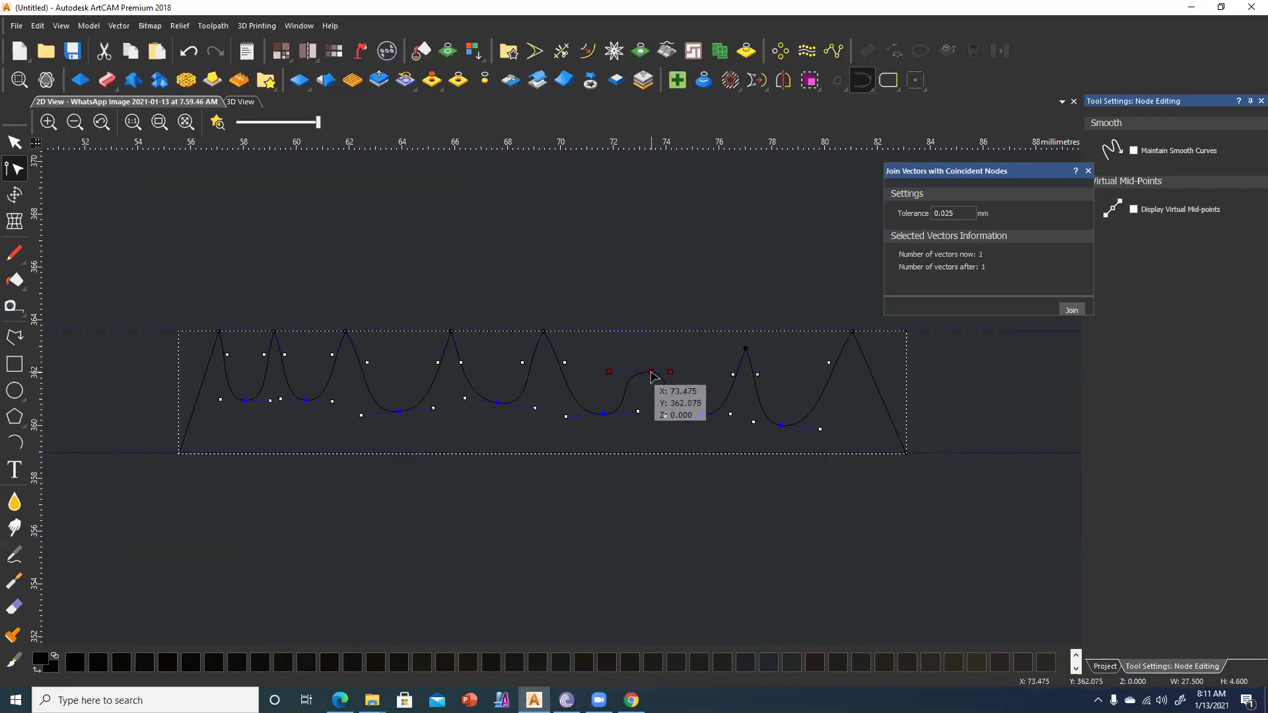
left_click(619, 378)
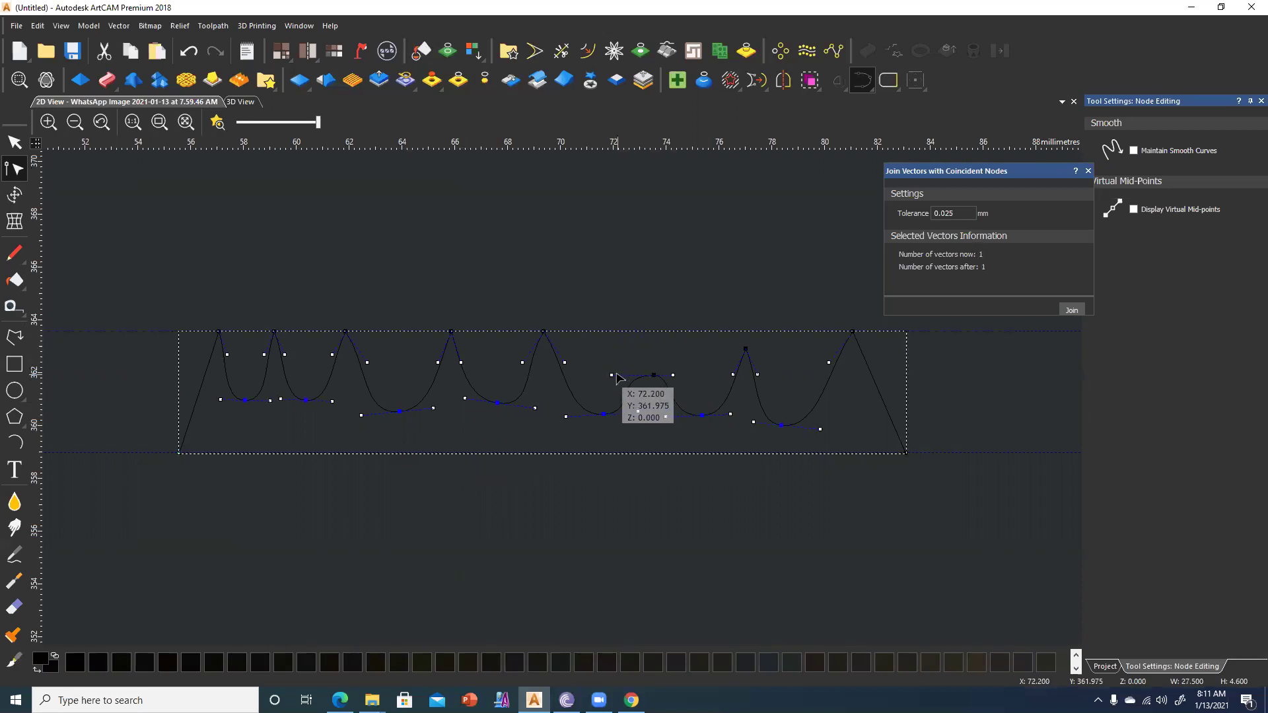
left_click(601, 374)
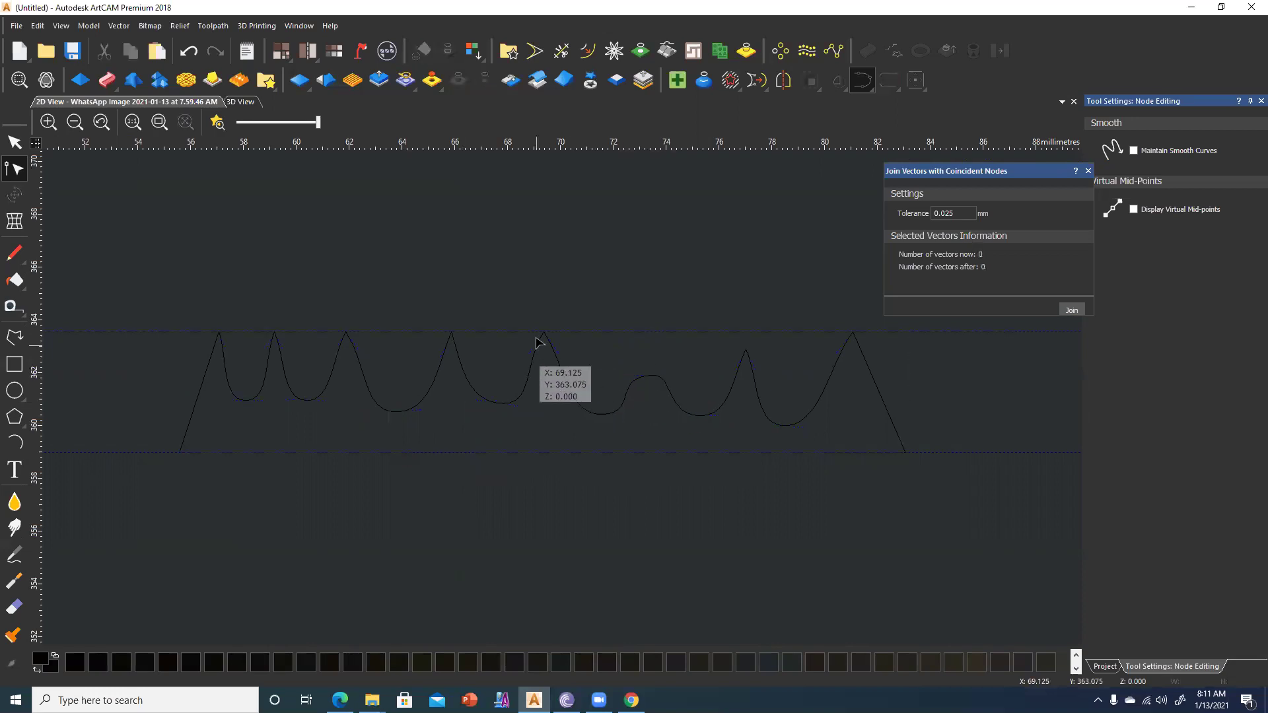
Drag peak nodes and Bezier handles to round the left, middle and right peaks.
left_click(539, 349)
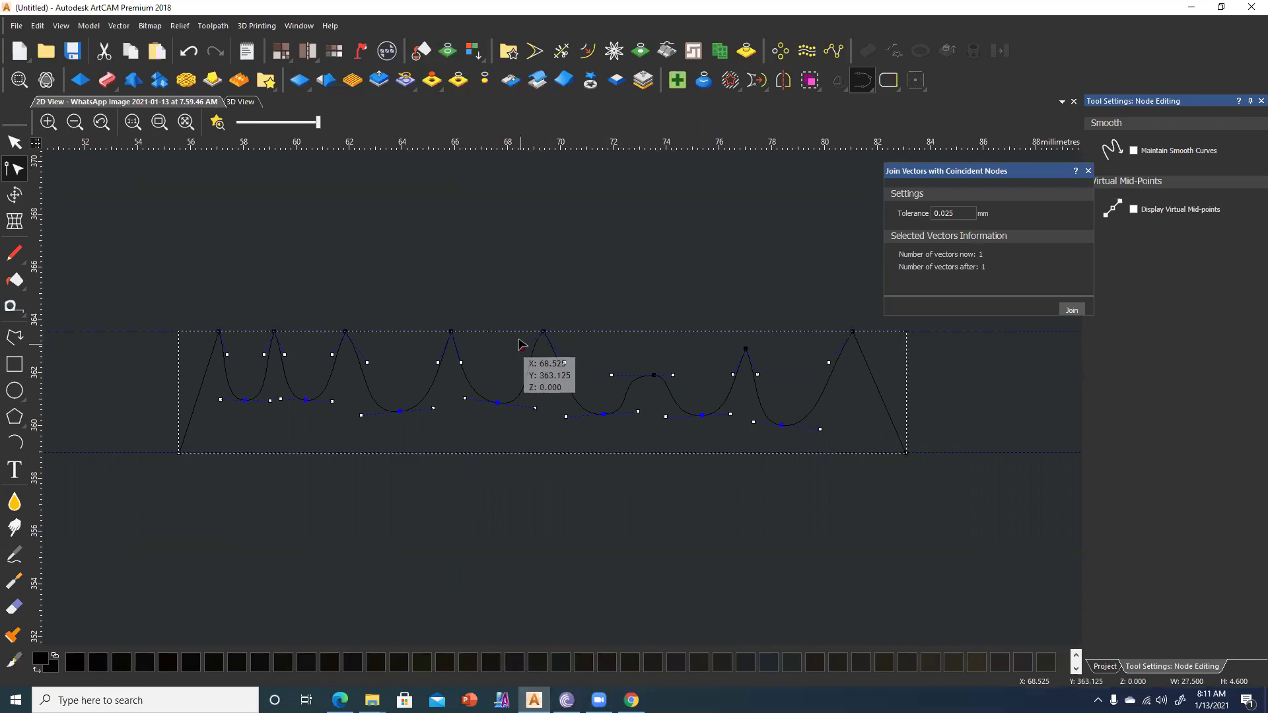
left_click_drag(564, 361, 563, 337)
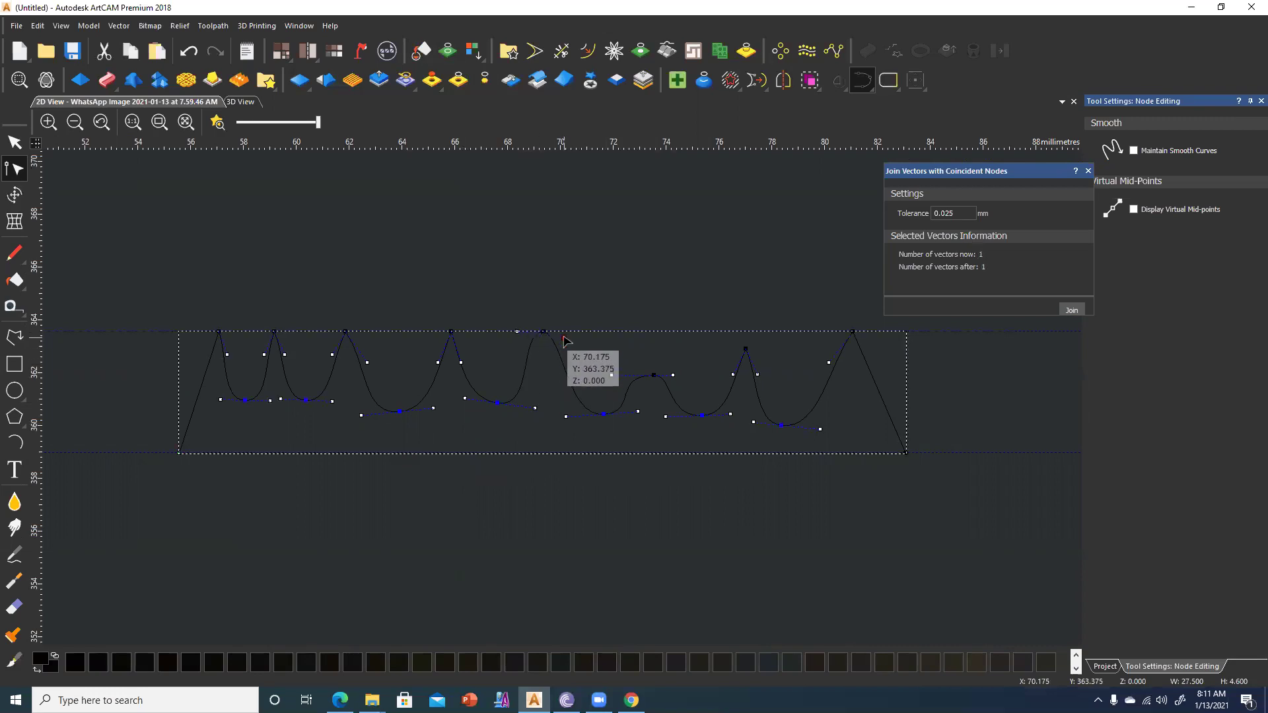
left_click_drag(232, 350, 236, 332)
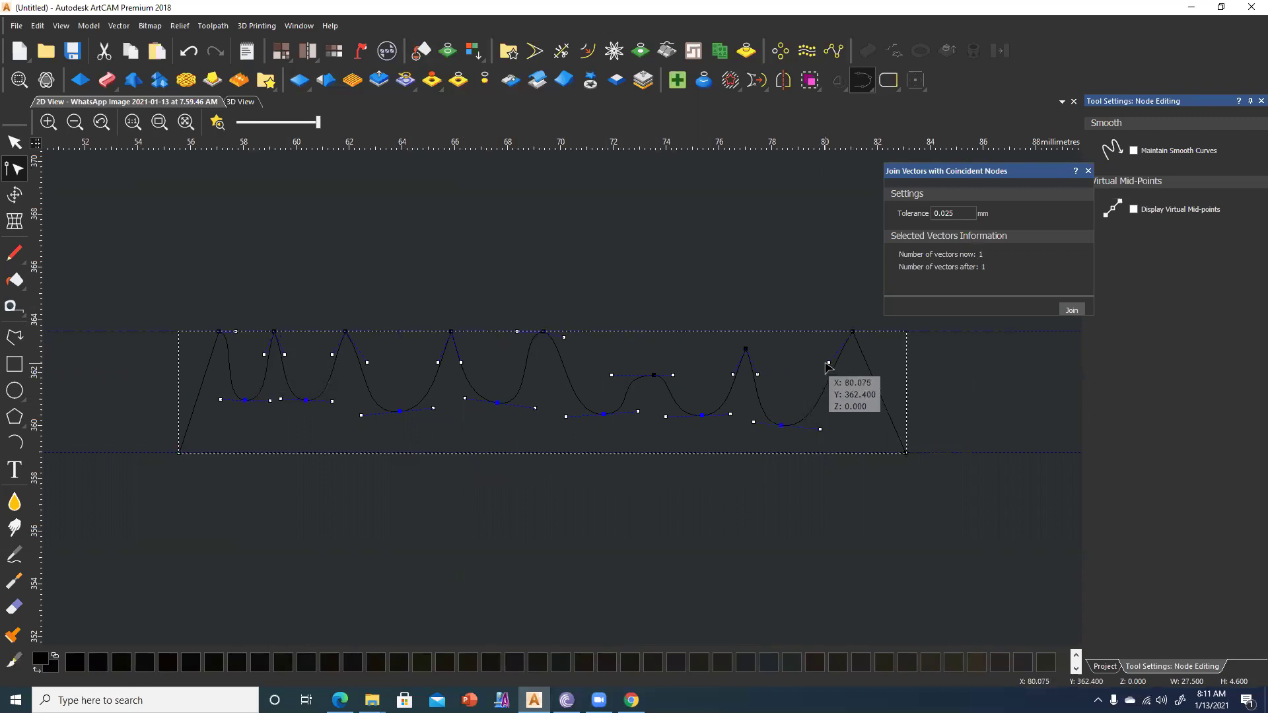
left_click_drag(827, 363, 835, 313)
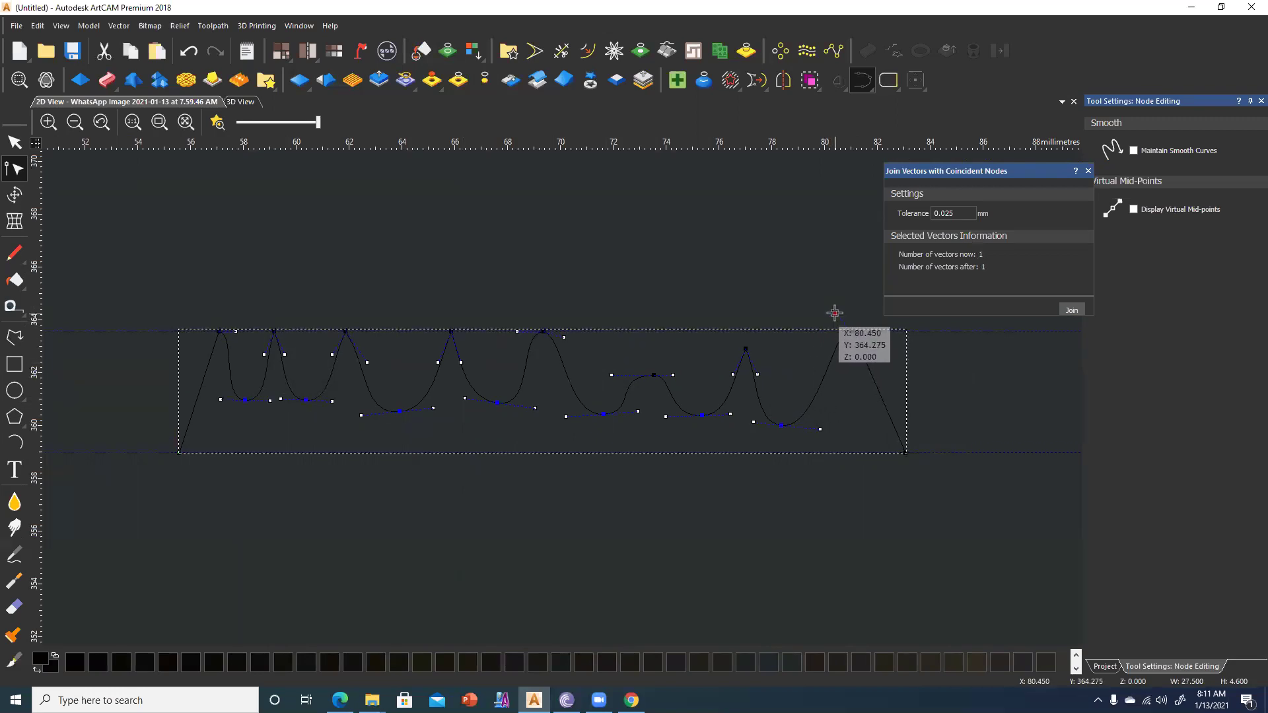
mouse_move(757, 375)
left_mouse_down()
mouse_move(765, 343)
mouse_move(746, 365)
left_mouse_up()
mouse_move(451, 331)
left_mouse_down()
mouse_move(450, 345)
mouse_move(467, 345)
mouse_move(442, 343)
left_mouse_up()
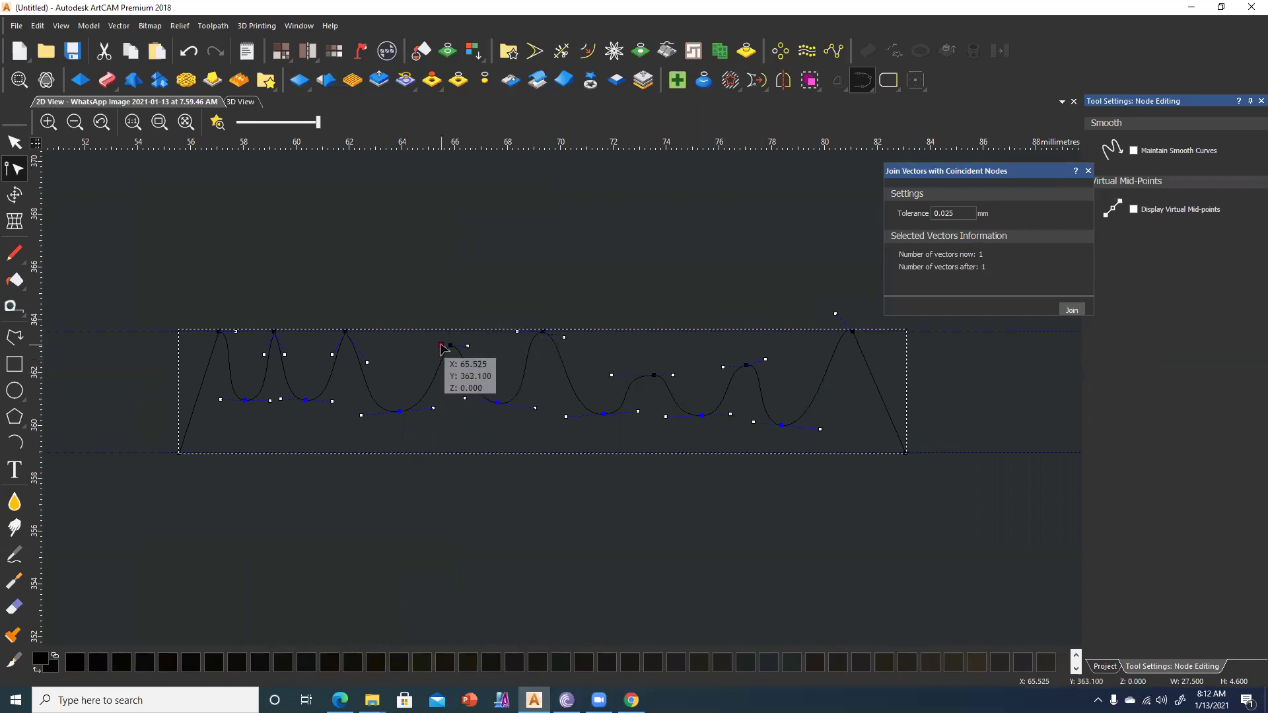
mouse_move(366, 362)
left_mouse_down()
mouse_move(366, 331)
mouse_move(332, 339)
mouse_move(345, 346)
mouse_move(292, 331)
left_mouse_up()
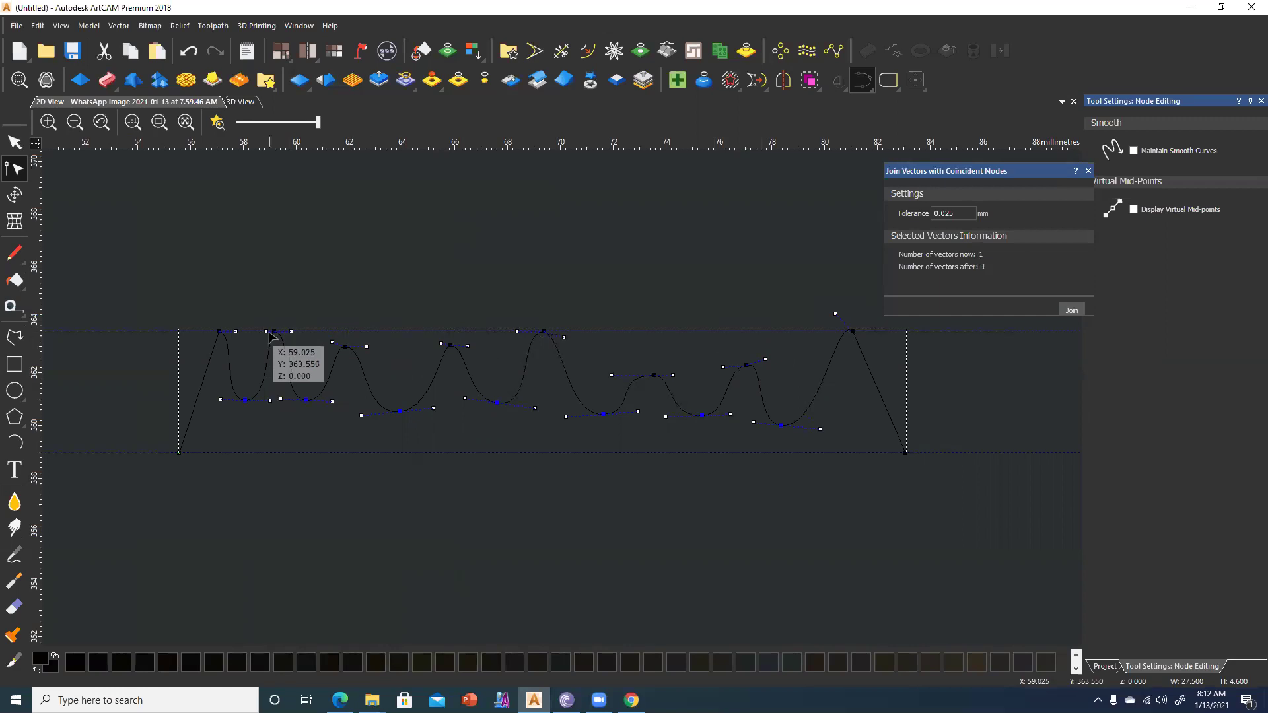
left_click_drag(273, 332, 276, 353)
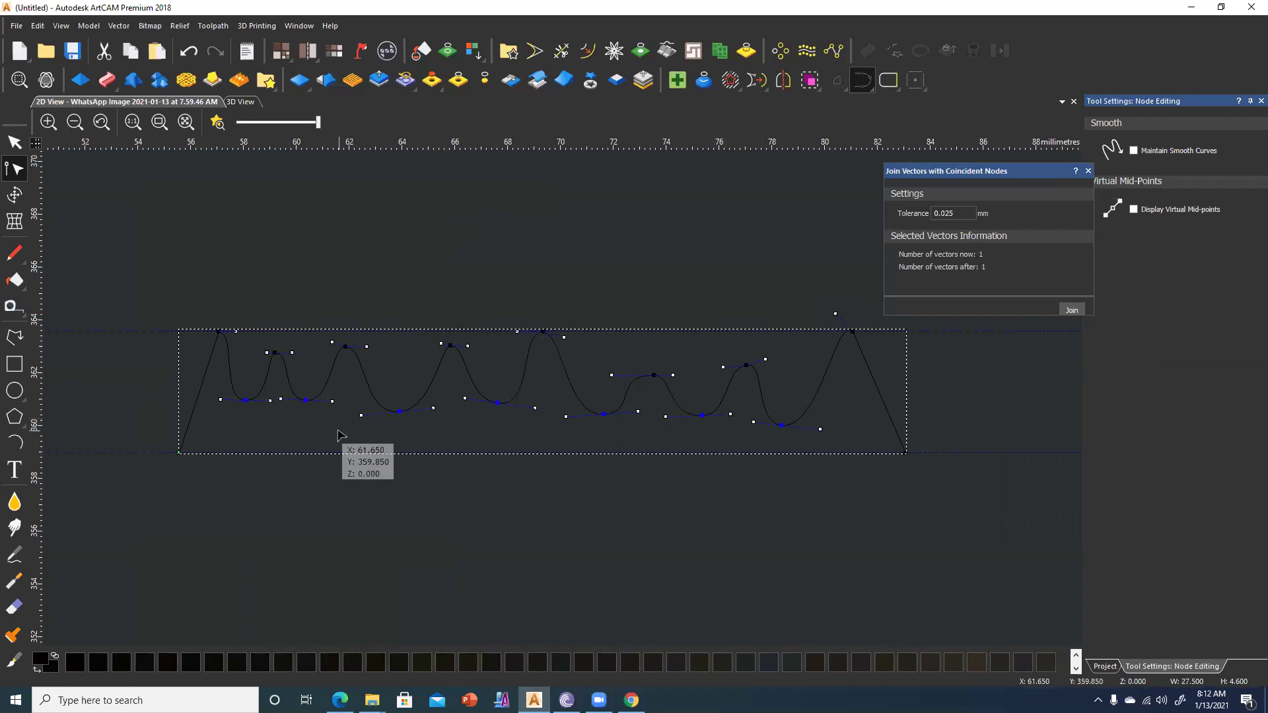
left_click(390, 435)
Zoom out over the carving image and select the left wavy profile vector.
scroll(393, 435, "down", 3)
middle_click_drag(400, 415, 301, 373)
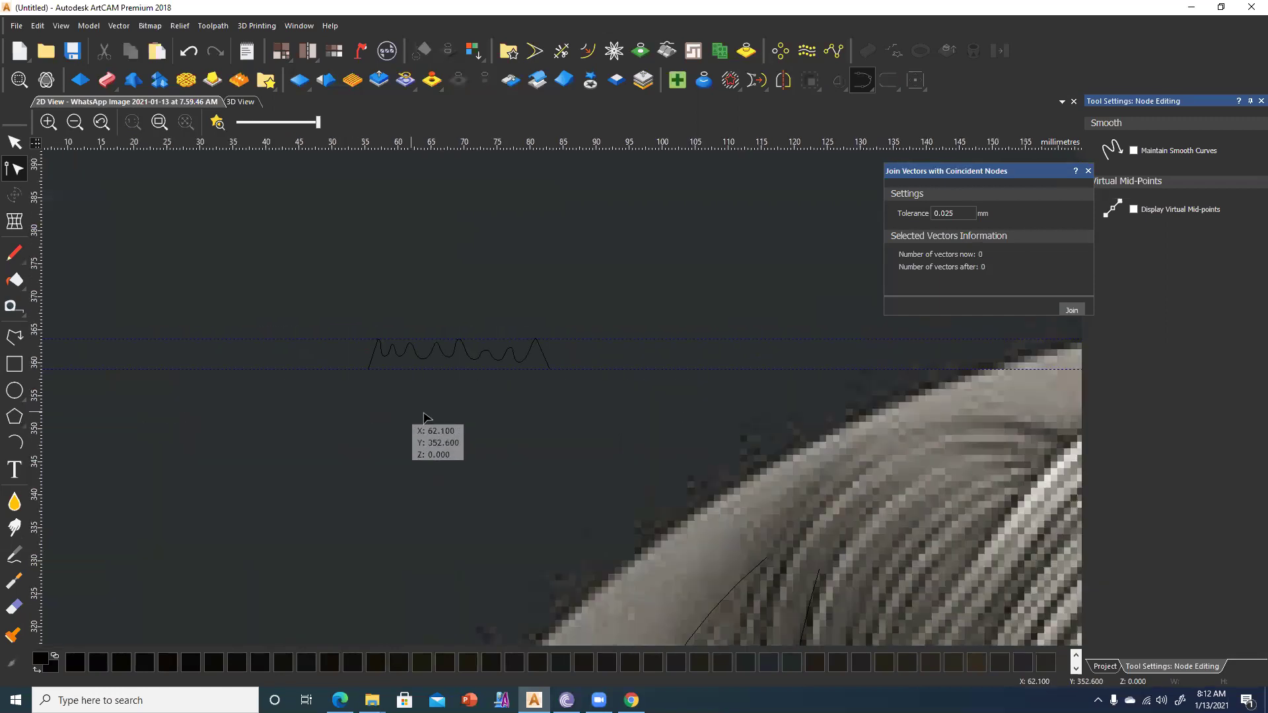
scroll(412, 390, "down", 2)
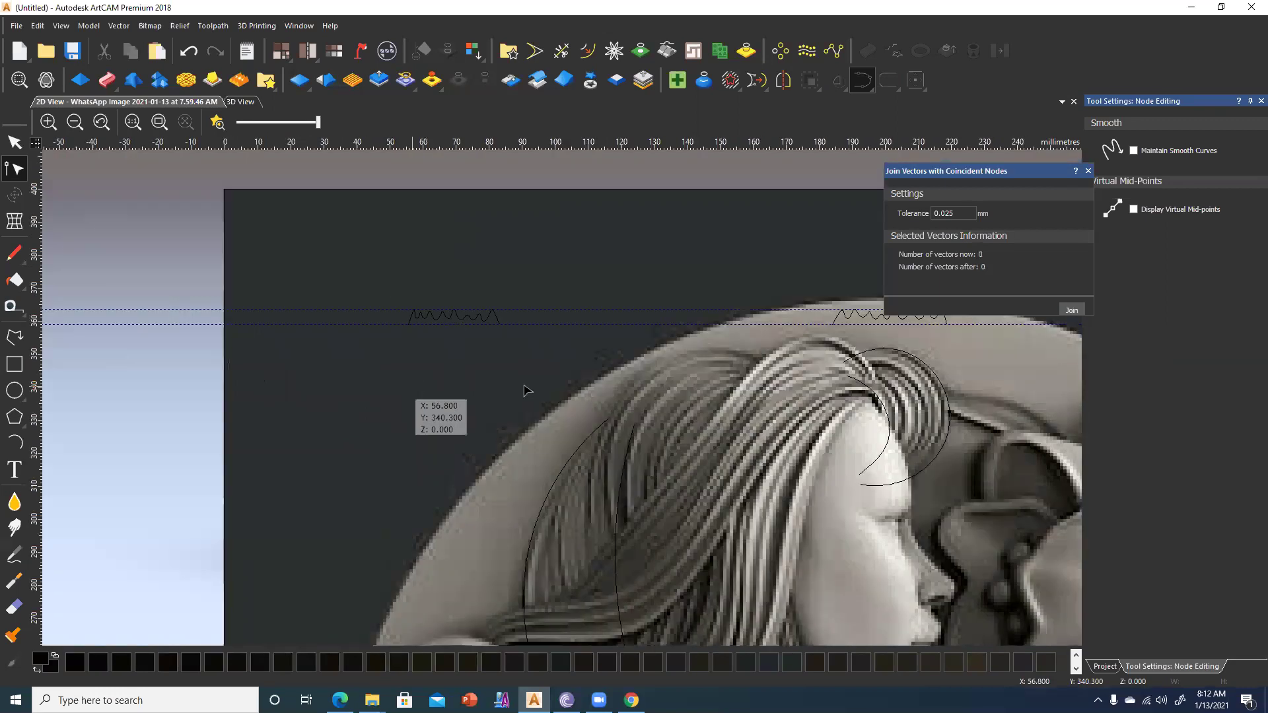
left_click(453, 316)
left_click(14, 142)
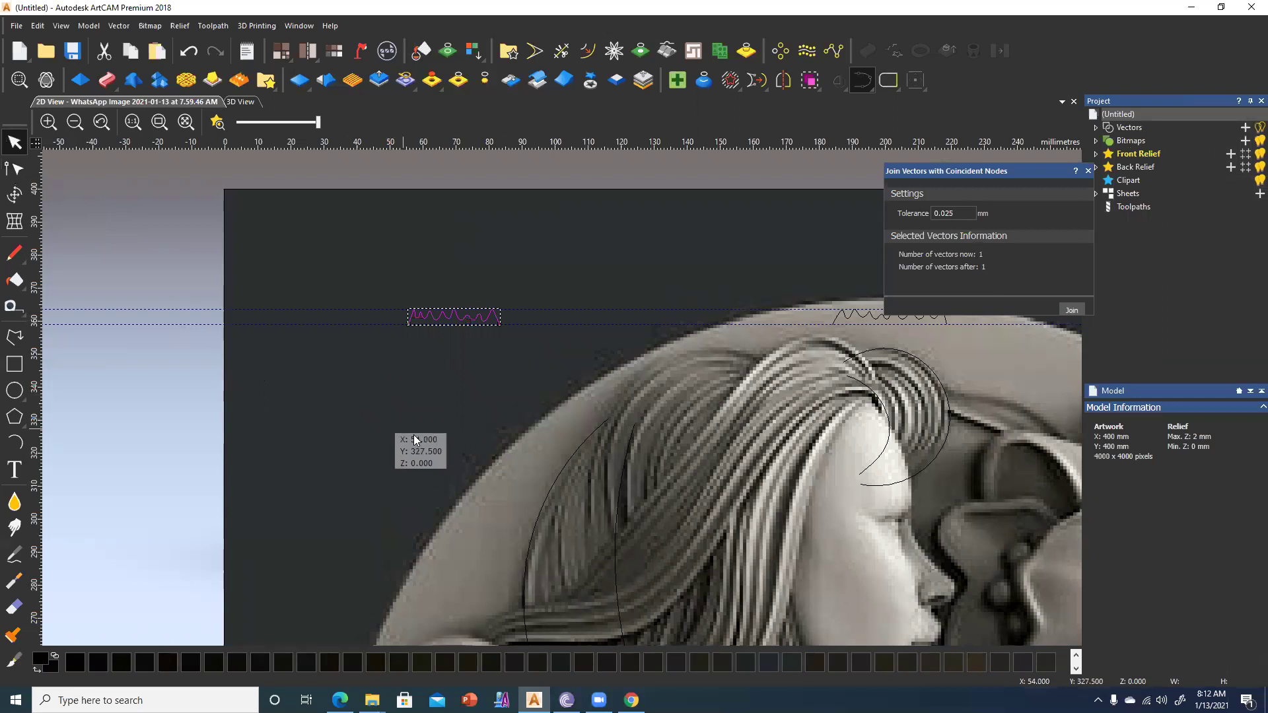
Inspect the strand relief in 3D, ending on a view from the top.
middle_click_drag(414, 437, 390, 352)
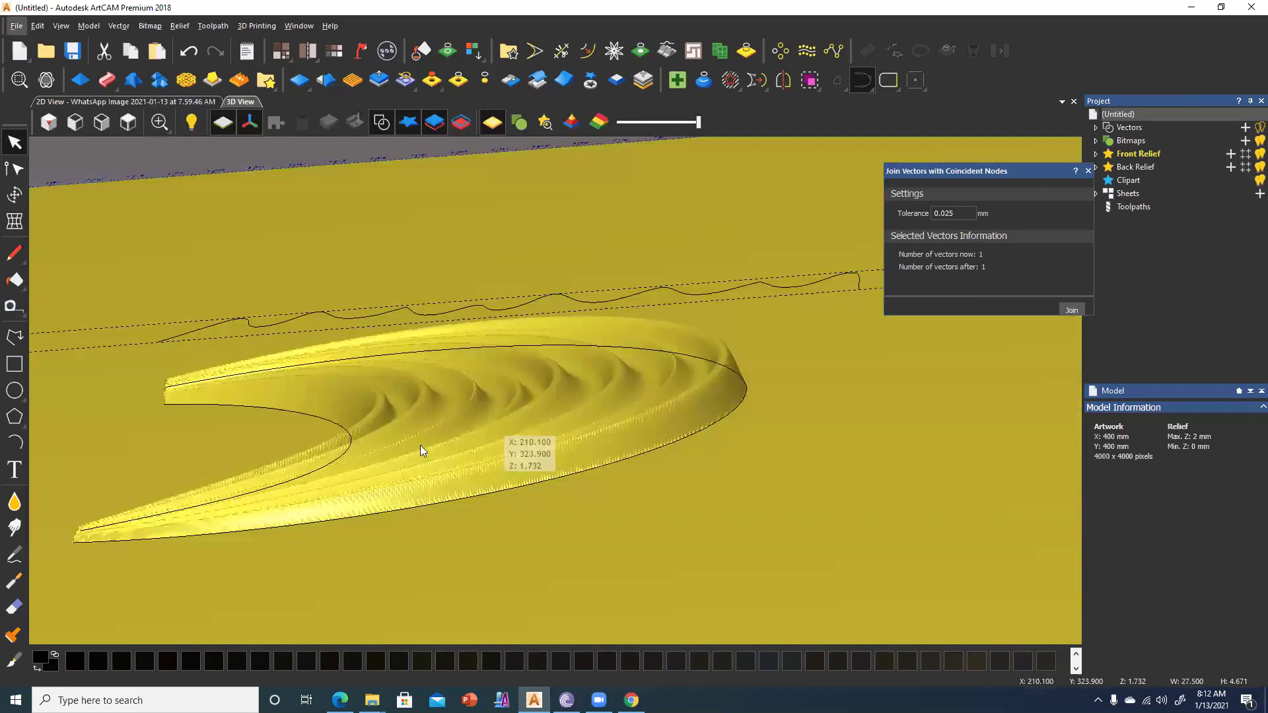
scroll(394, 469, "up", 2)
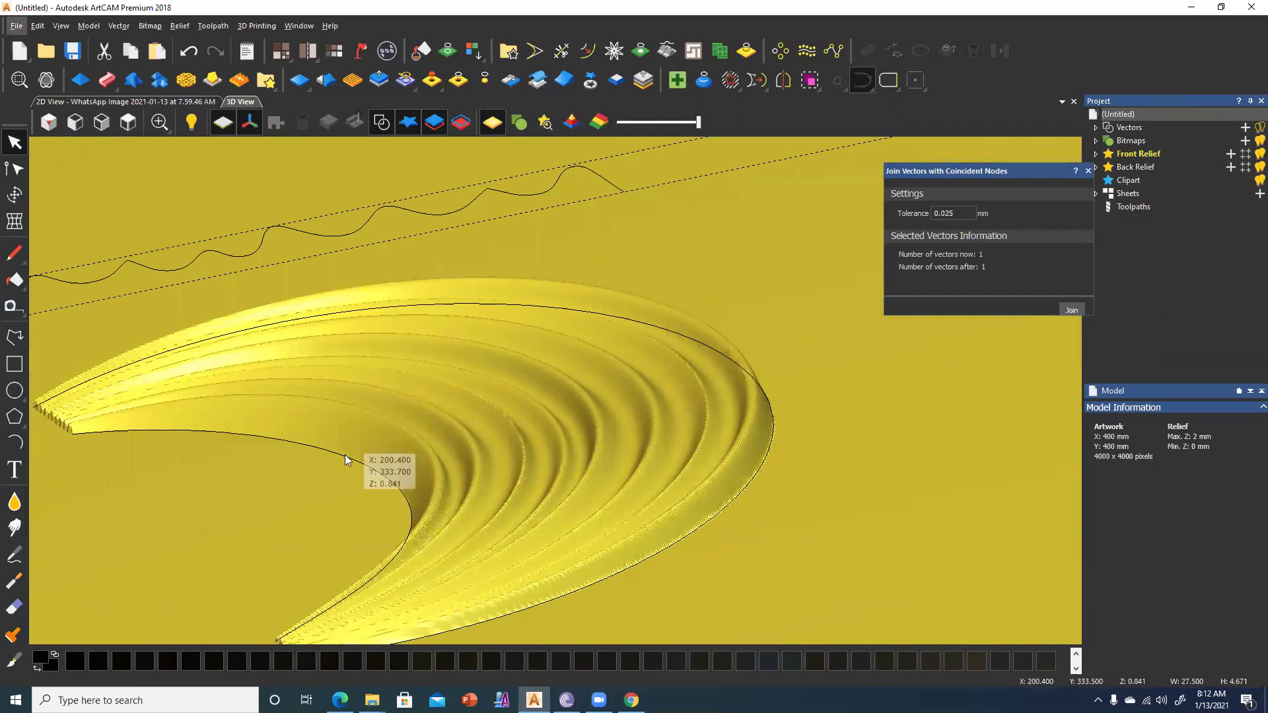
left_click(124, 125)
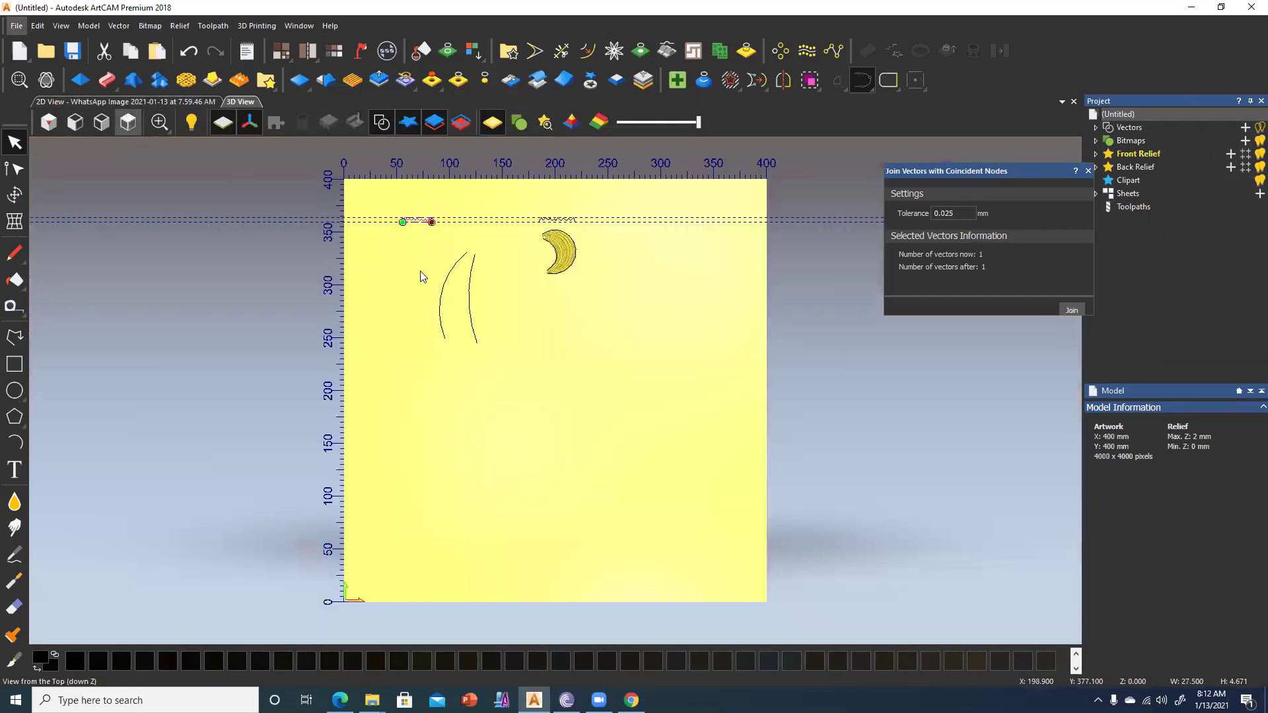
scroll(442, 423, "up", 2)
Two-rail sweep the wavy cross section between the long strand curves, scaling final height to 4.
left_click(471, 362)
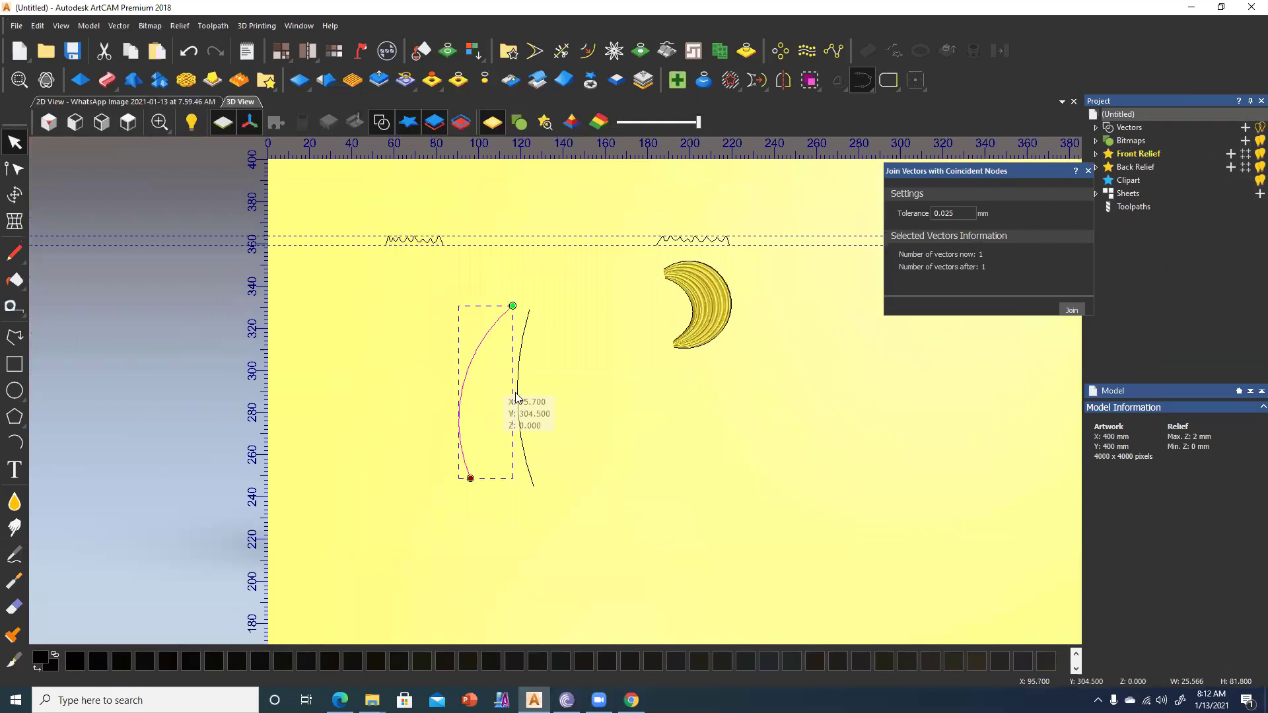
left_click(107, 80)
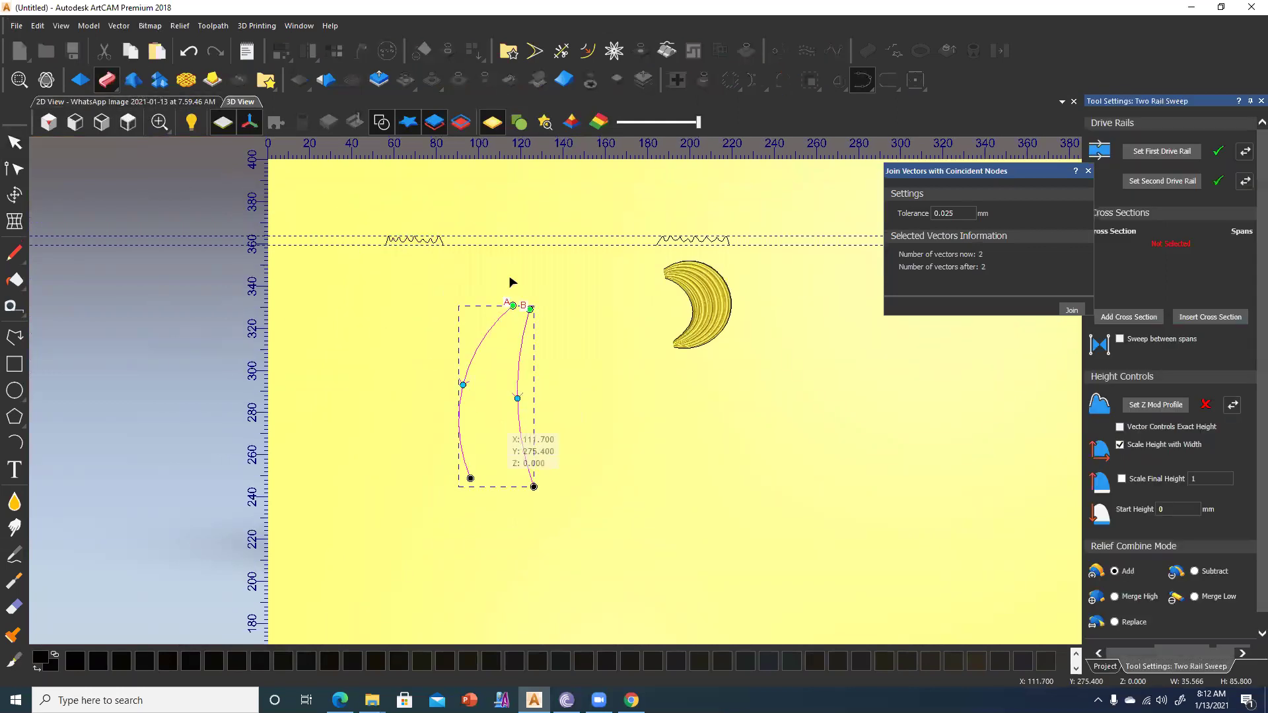
left_click(1126, 320)
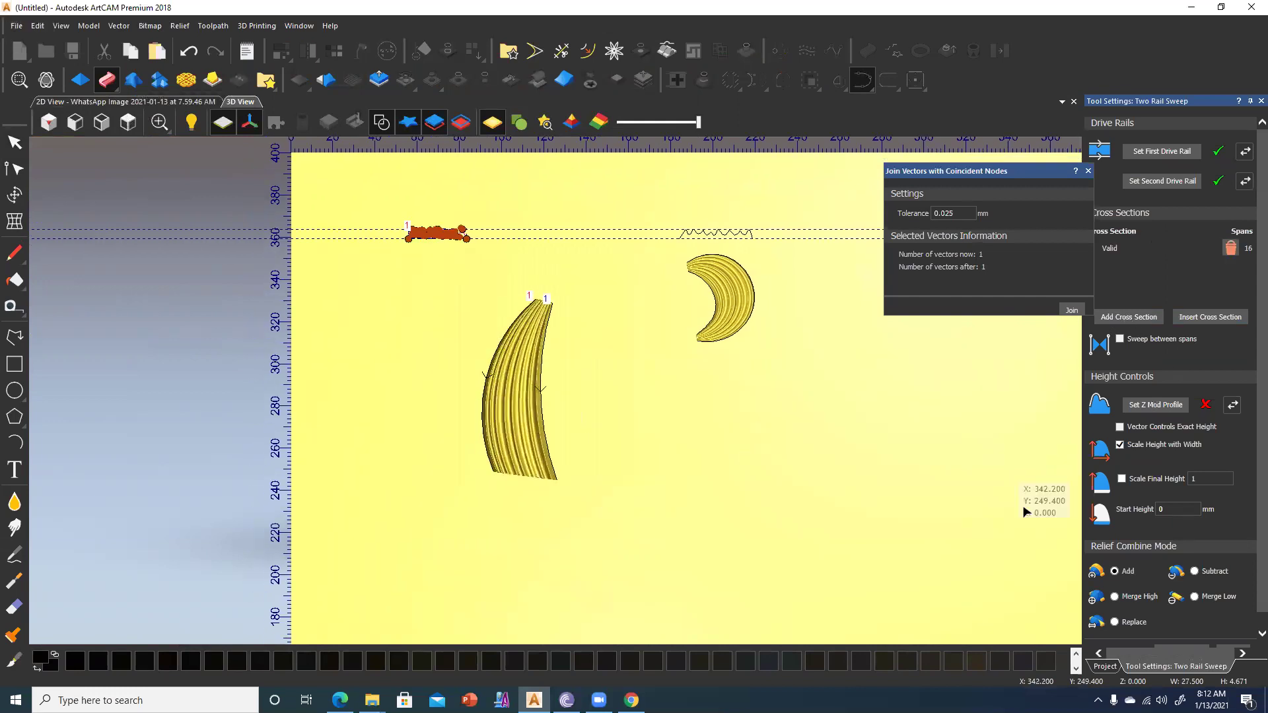
left_click(1122, 479)
type("4")
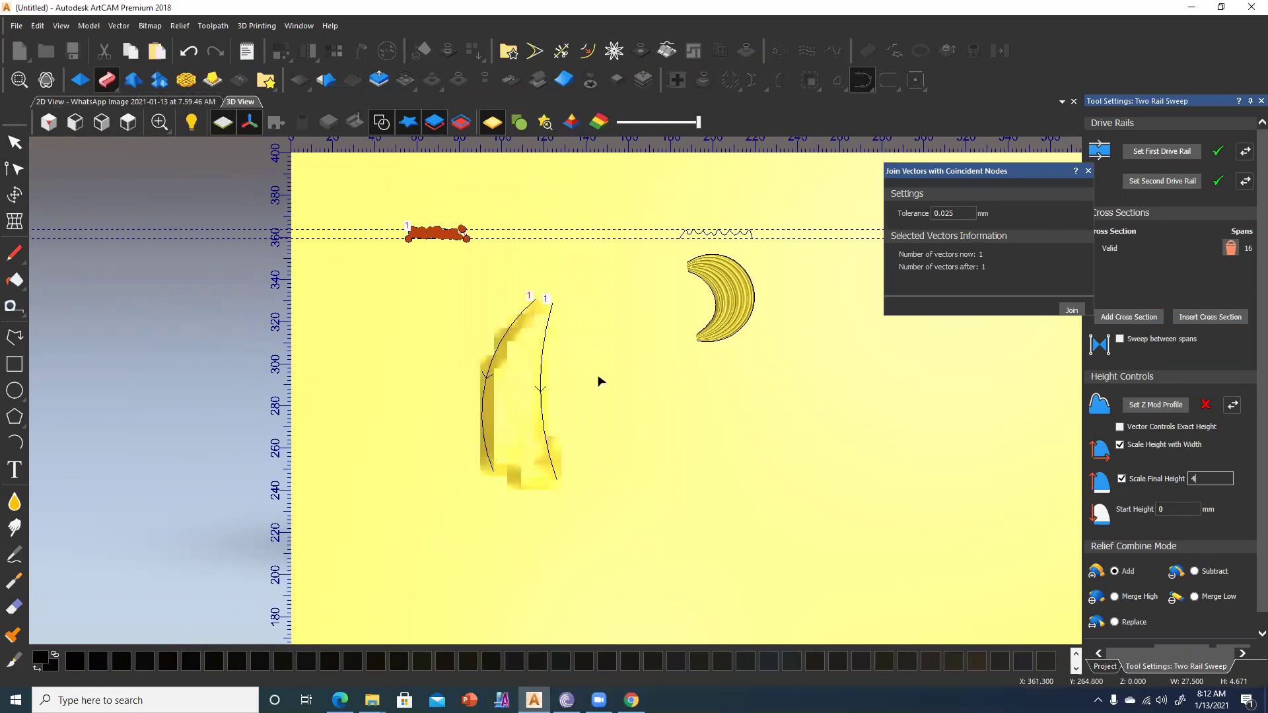
left_click_drag(509, 292, 531, 419)
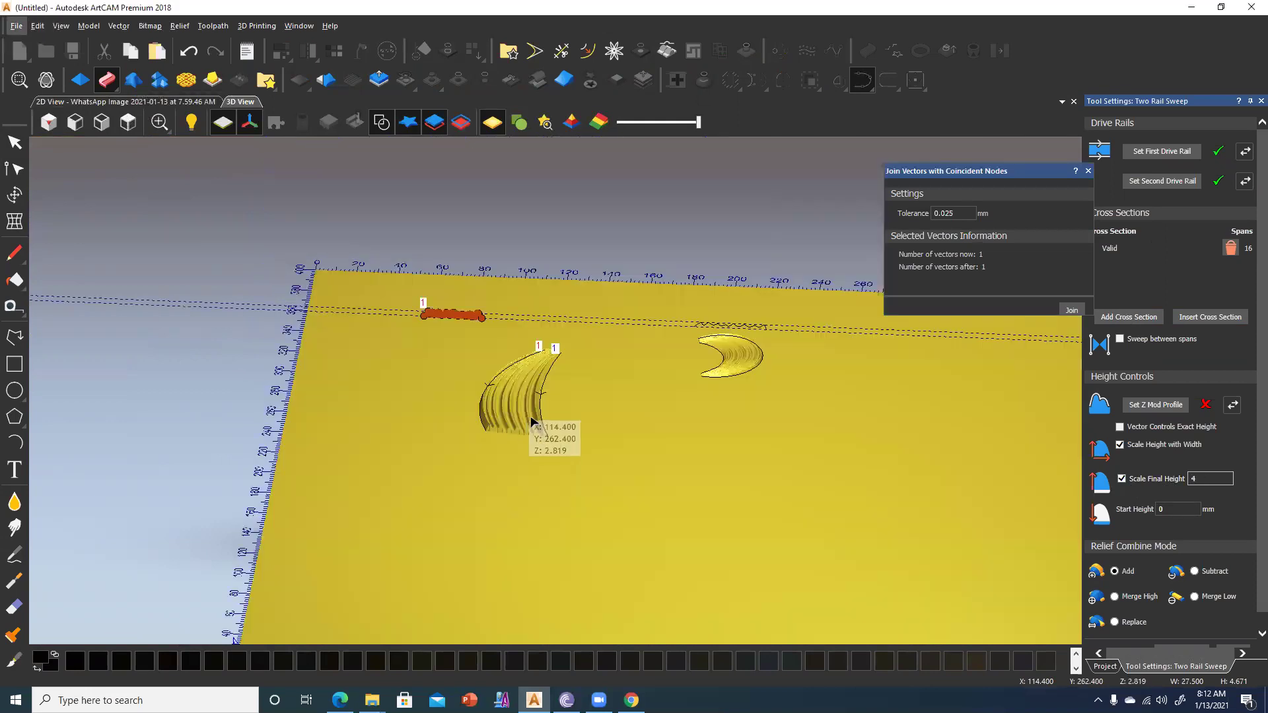
scroll(533, 423, "up", 5)
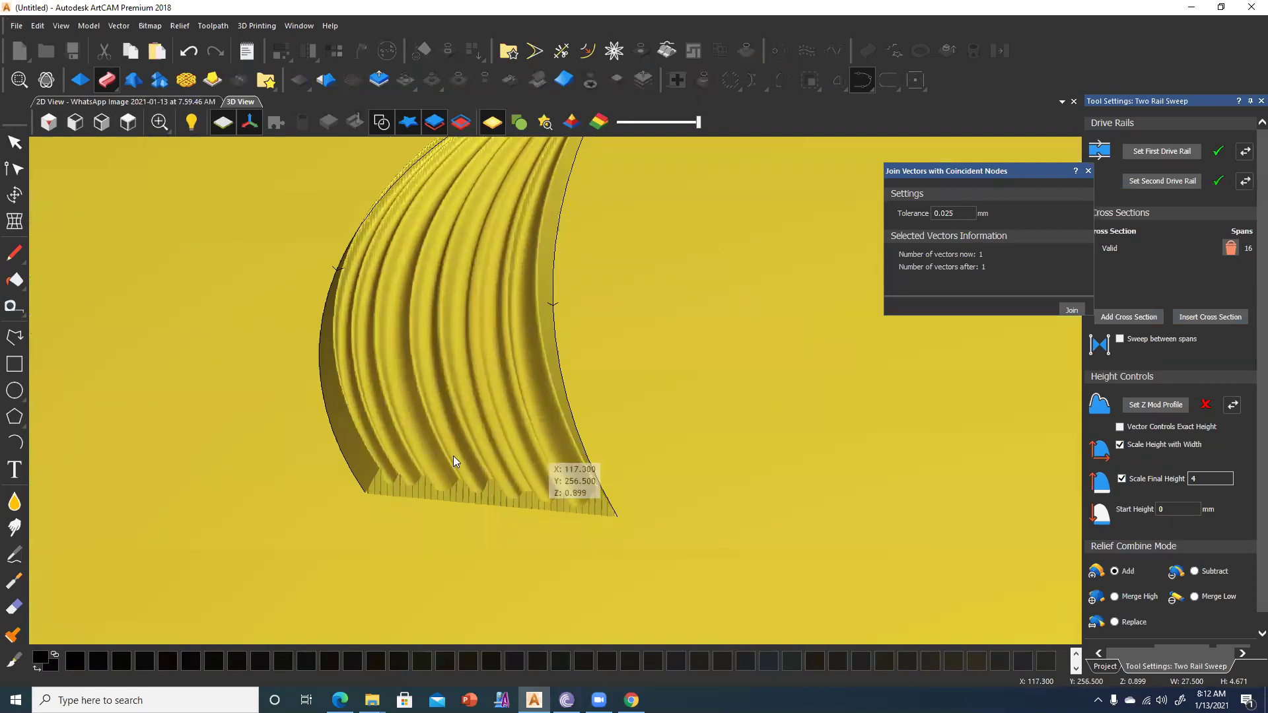
mouse_move(545, 399)
left_mouse_down()
mouse_move(591, 459)
mouse_move(527, 456)
mouse_move(511, 547)
left_mouse_up()
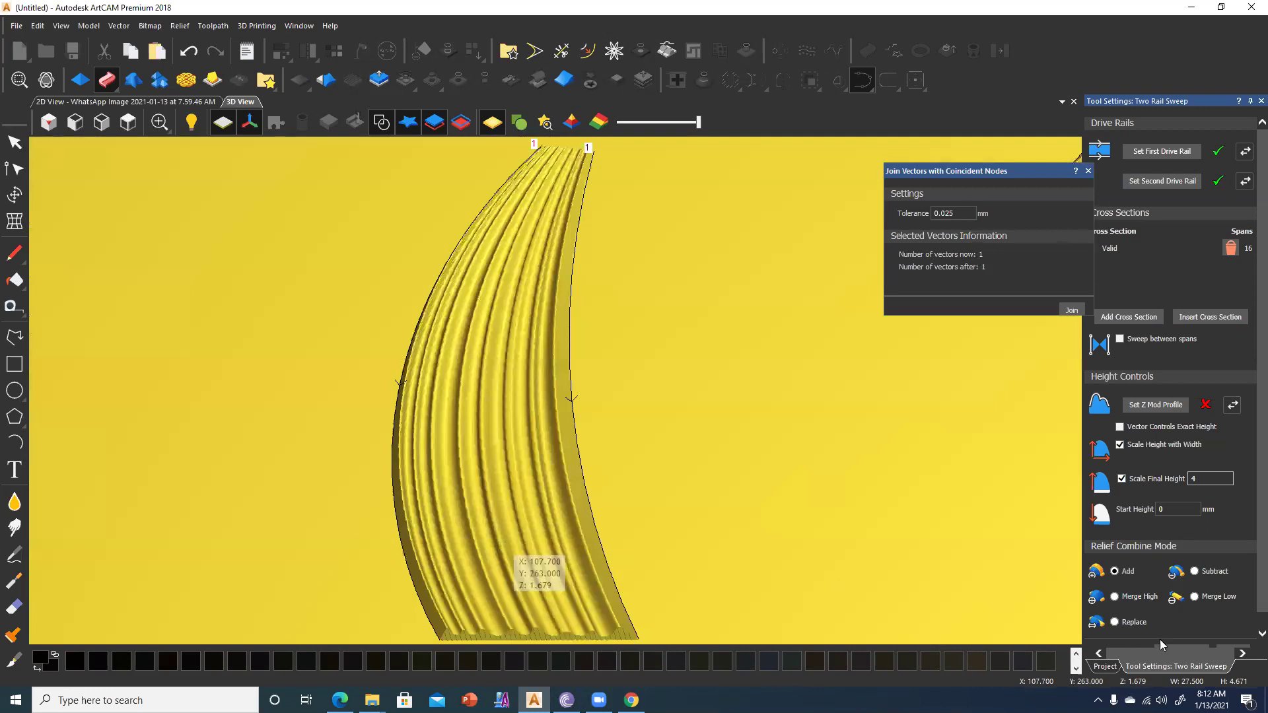
scroll(1194, 637, "down", 1)
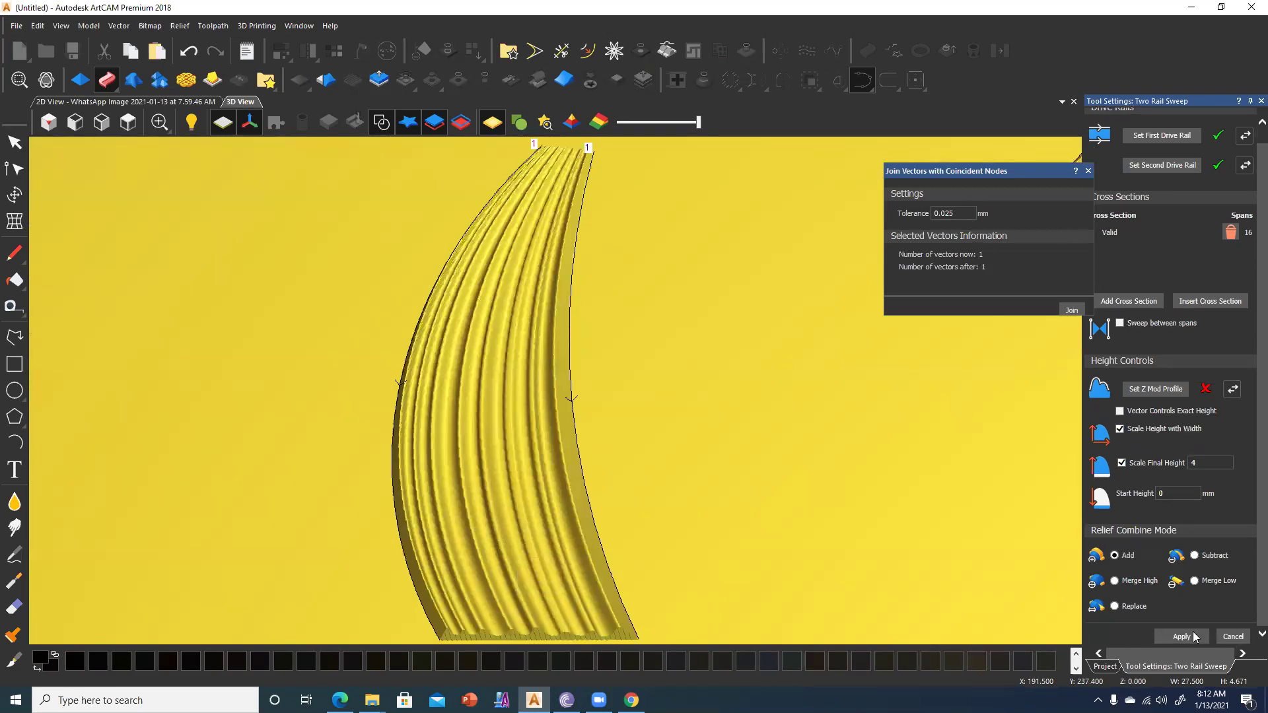
left_click(1181, 636)
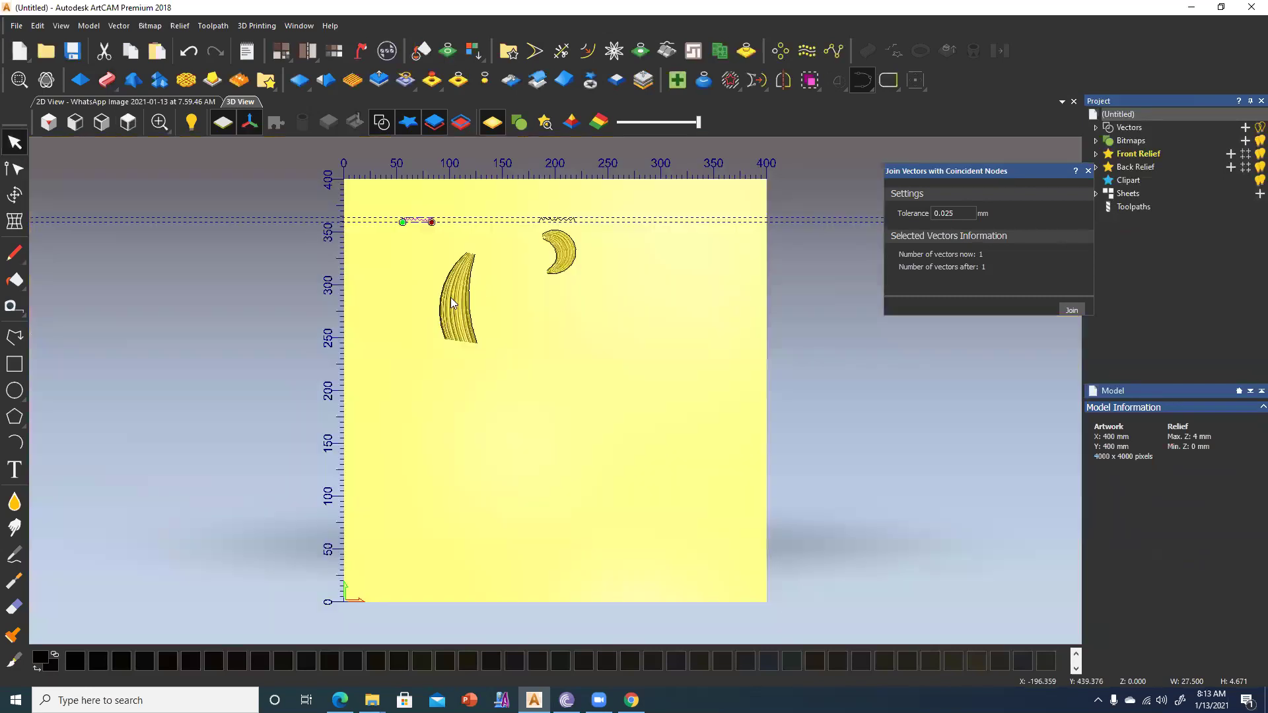
Undo the 4-high sweep and rebuild it with Scale Final Height set to 2.
scroll(517, 381, "up", 4)
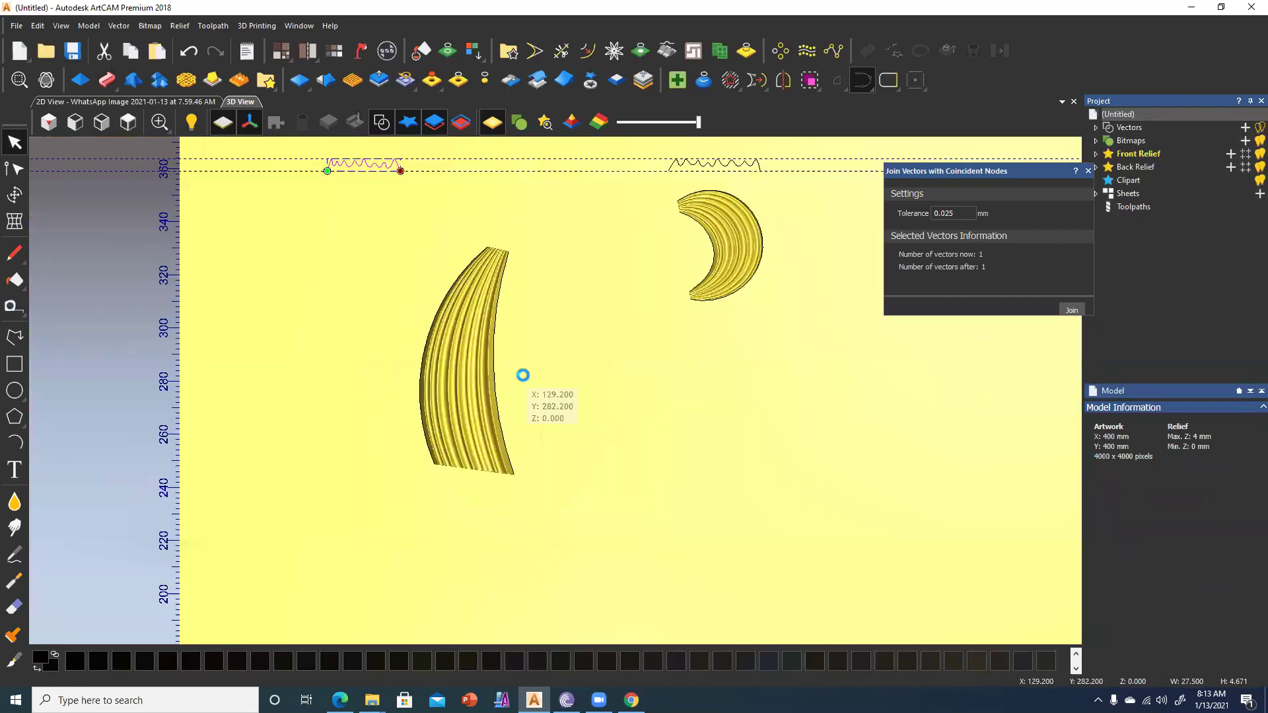
key("ctrl+z")
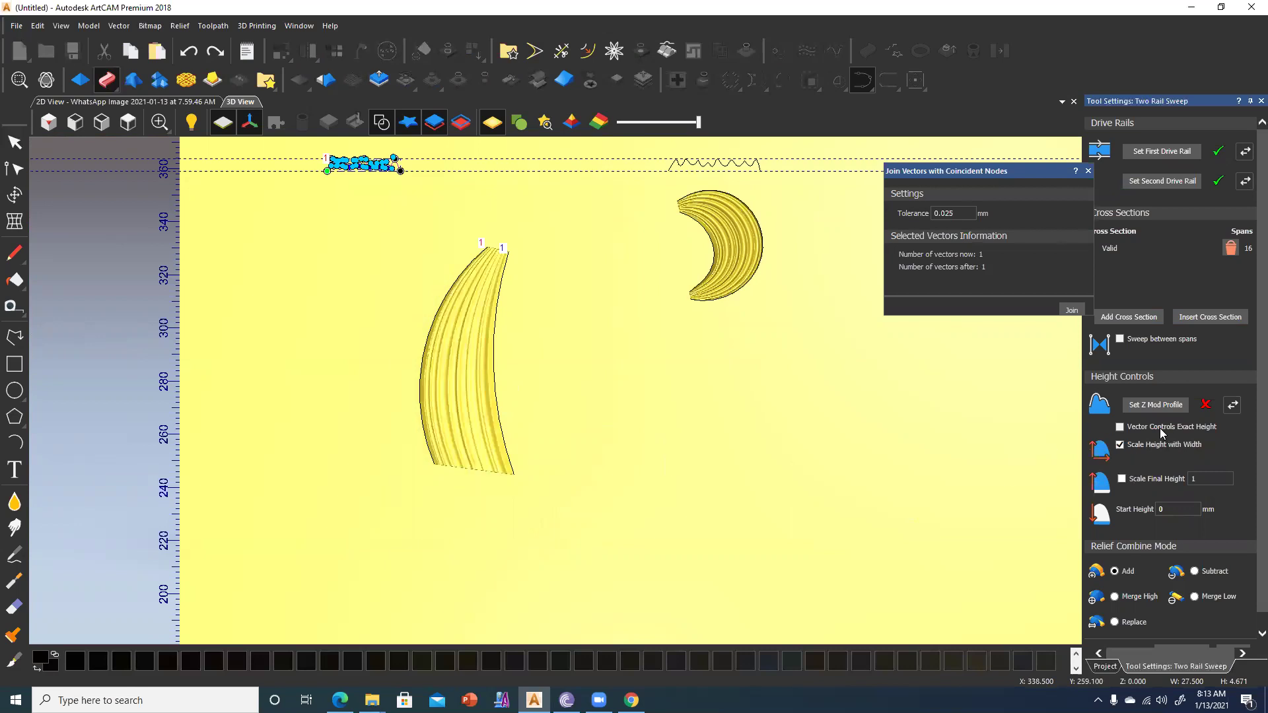
left_click(1122, 480)
key("BackSpace")
type("2")
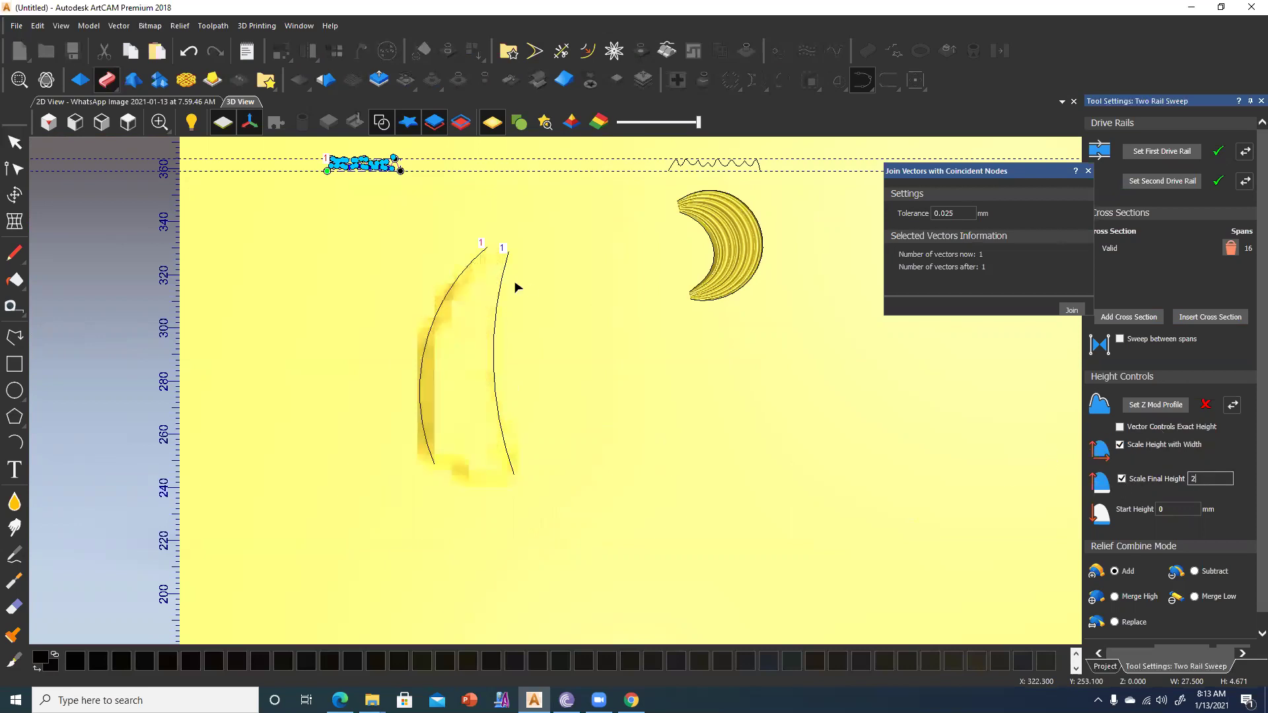
scroll(448, 376, "up", 3)
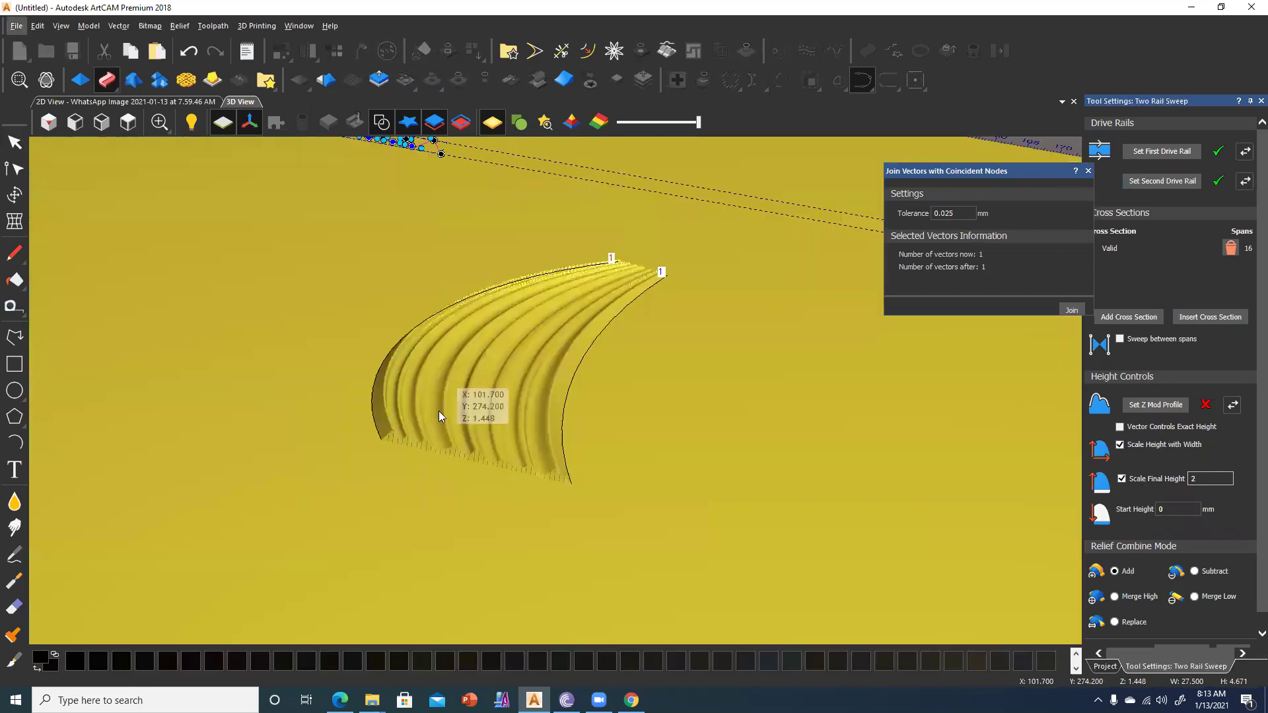
scroll(496, 395, "down", 5)
scroll(556, 409, "up", 6)
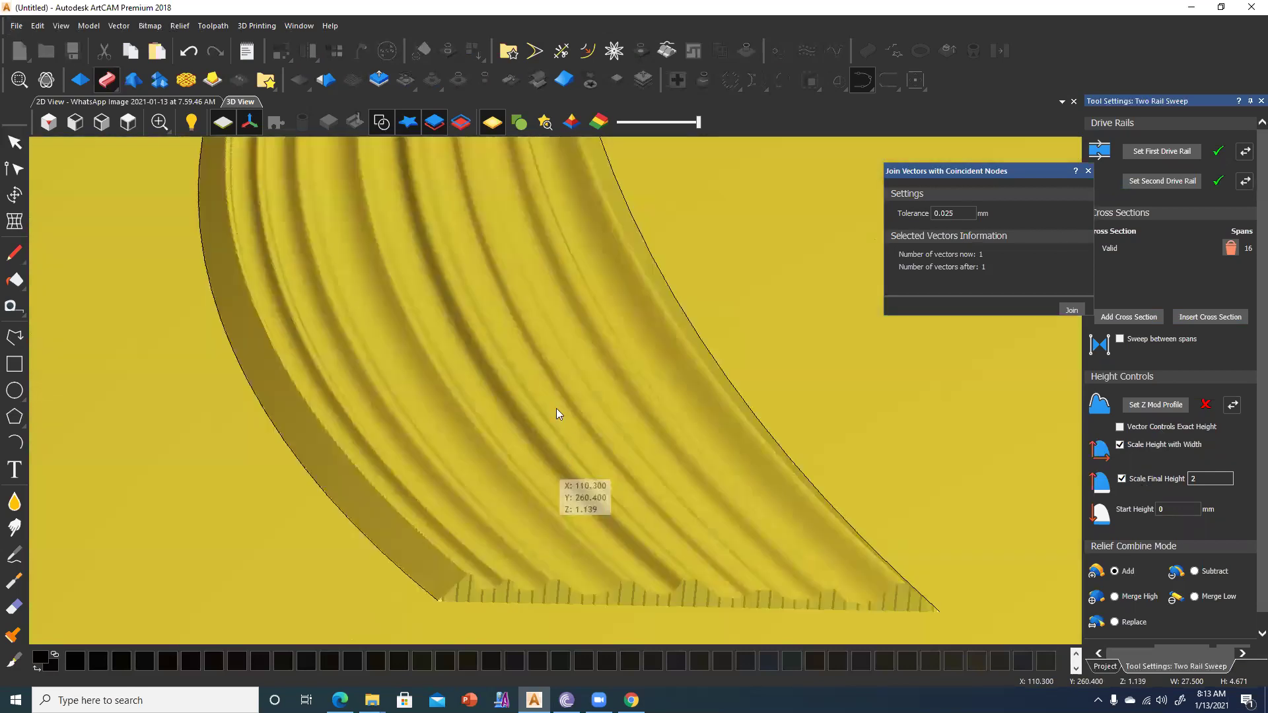
scroll(551, 432, "down", 2)
scroll(490, 419, "down", 2)
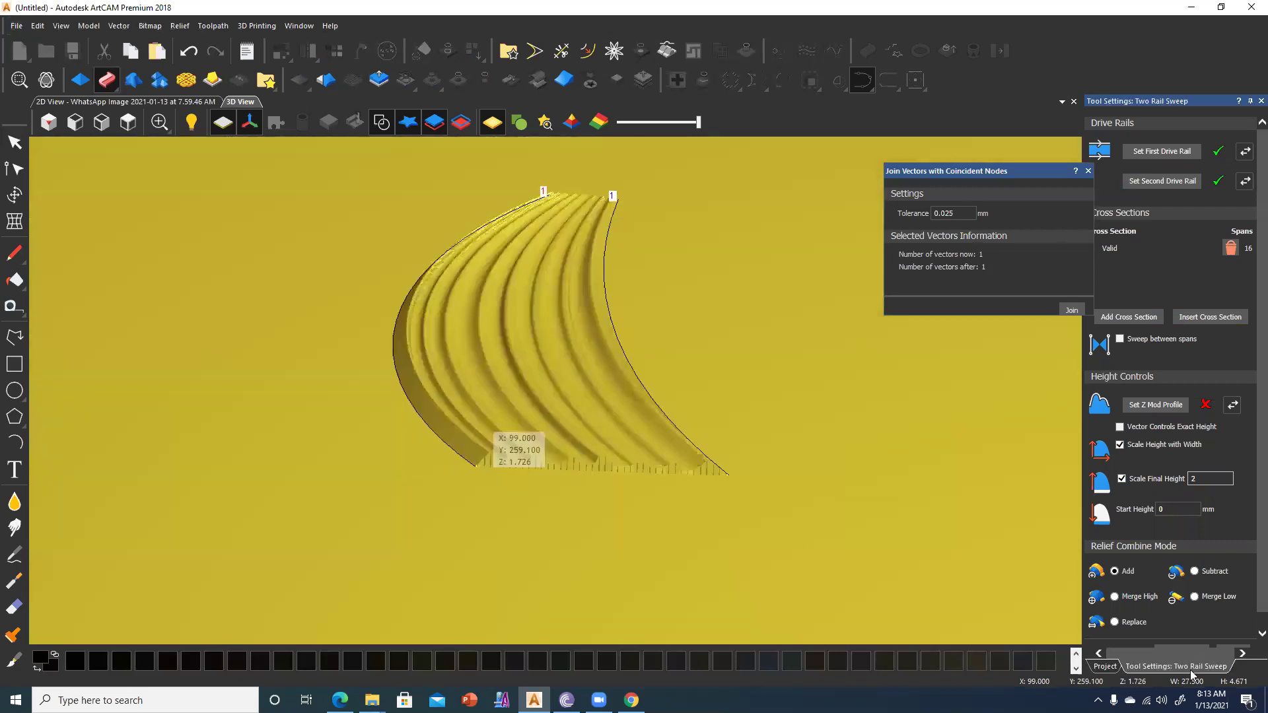
scroll(1200, 638, "down", 1)
Close the sweep settings and, in 2D view, trace the first two arcs along the hair.
left_click(1223, 639)
left_click(93, 104)
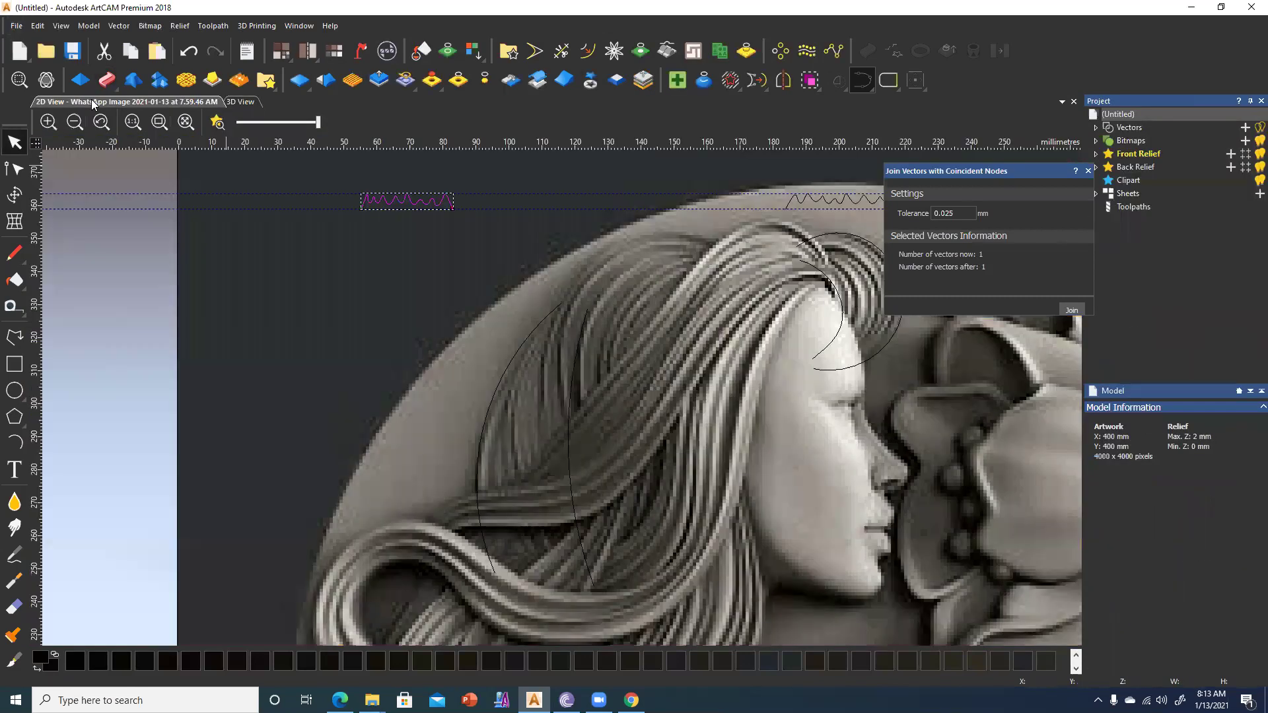
middle_click_drag(589, 398, 543, 409)
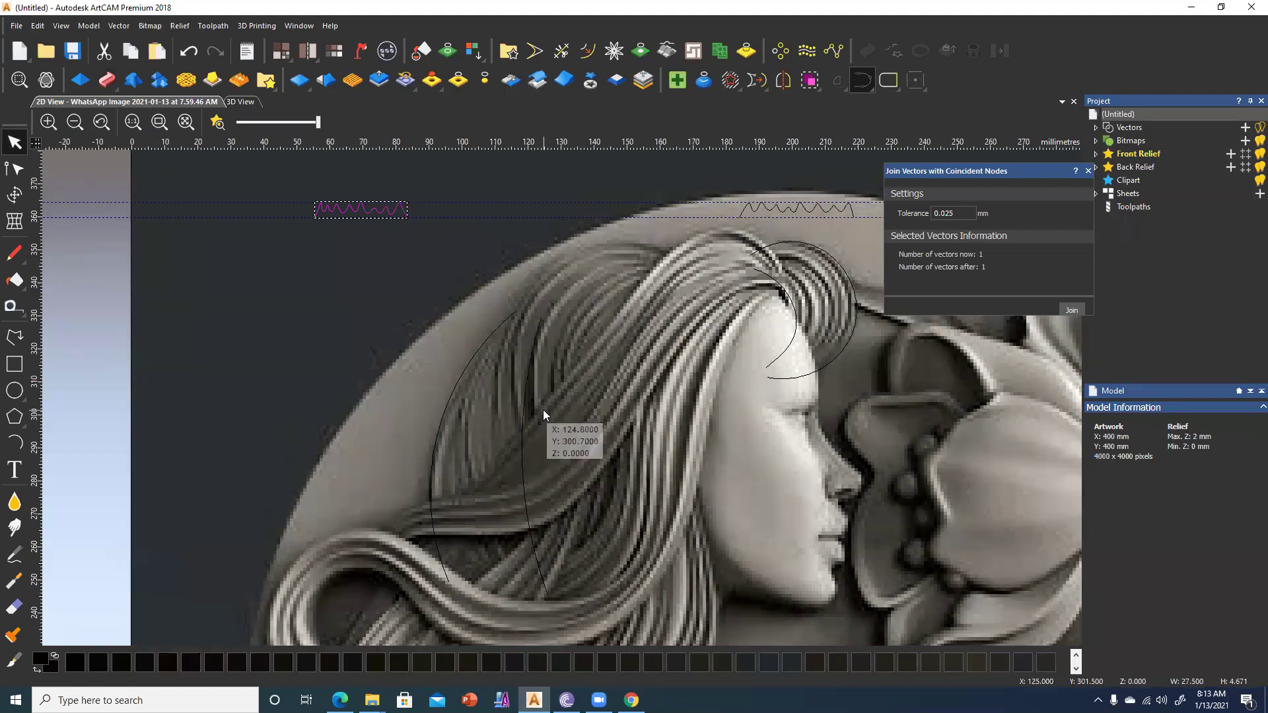
left_click(13, 440)
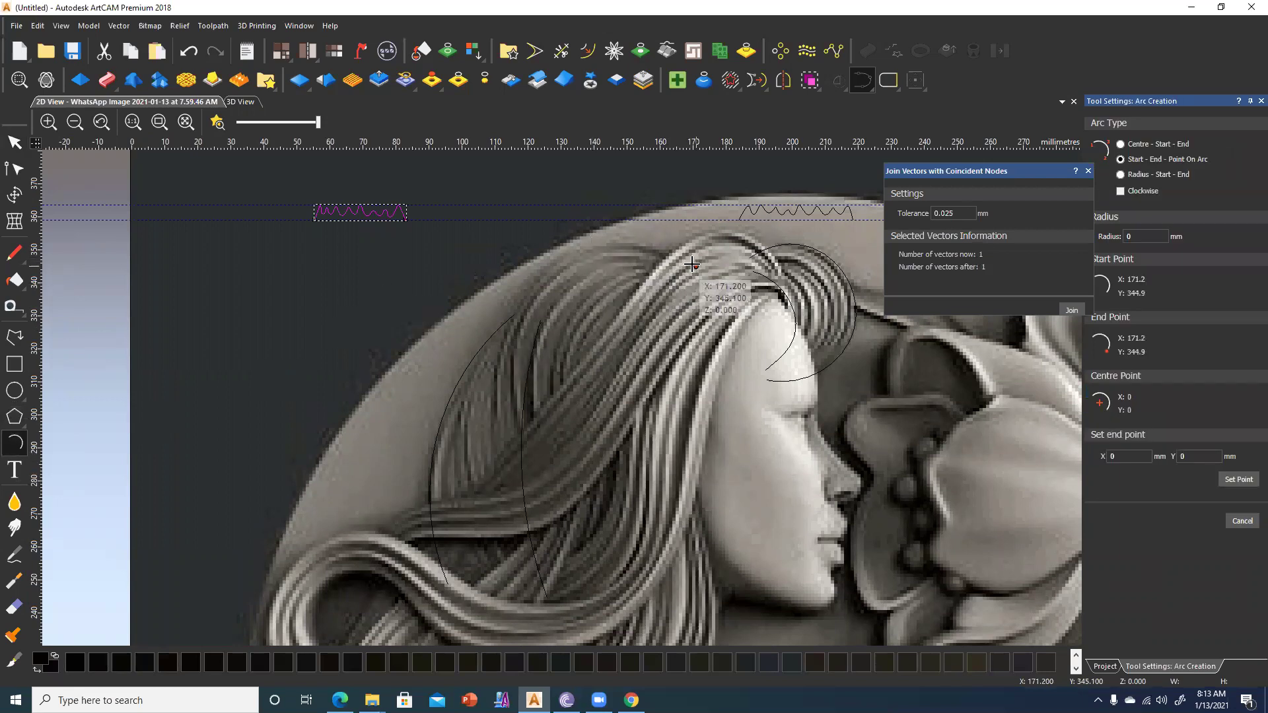
left_click(553, 263)
left_click(636, 241)
left_click(554, 263)
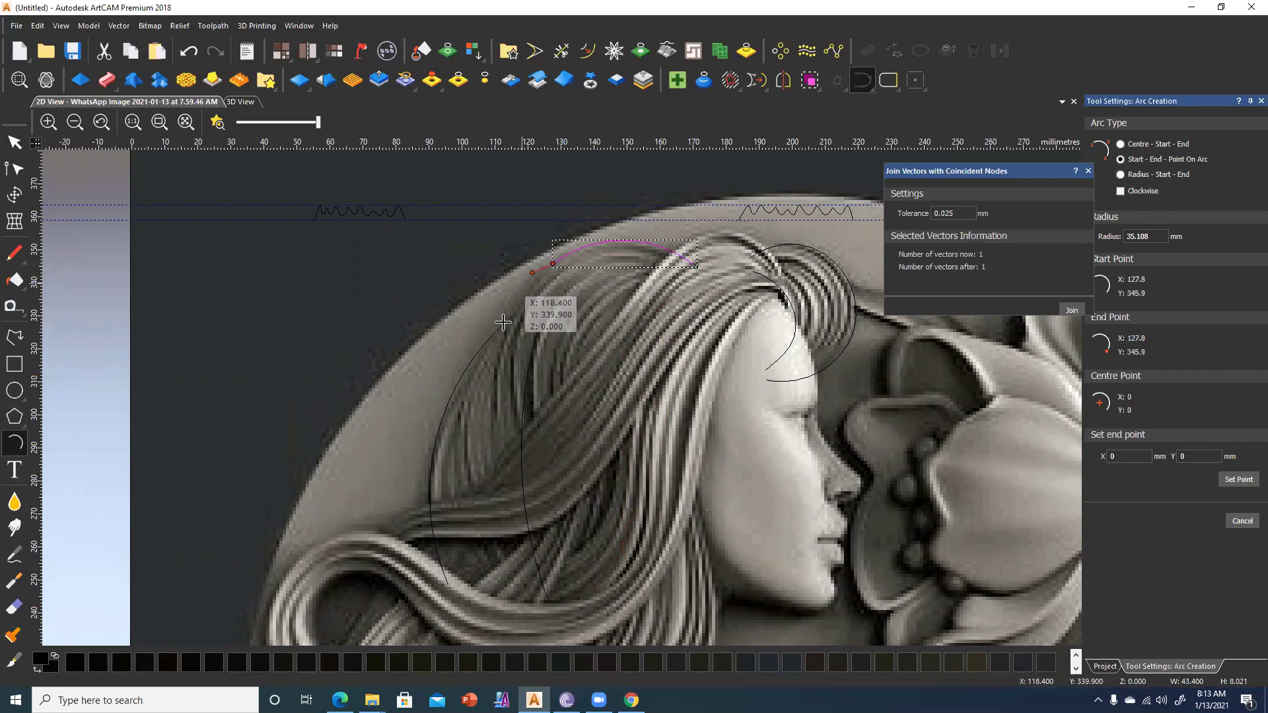
left_click(495, 408)
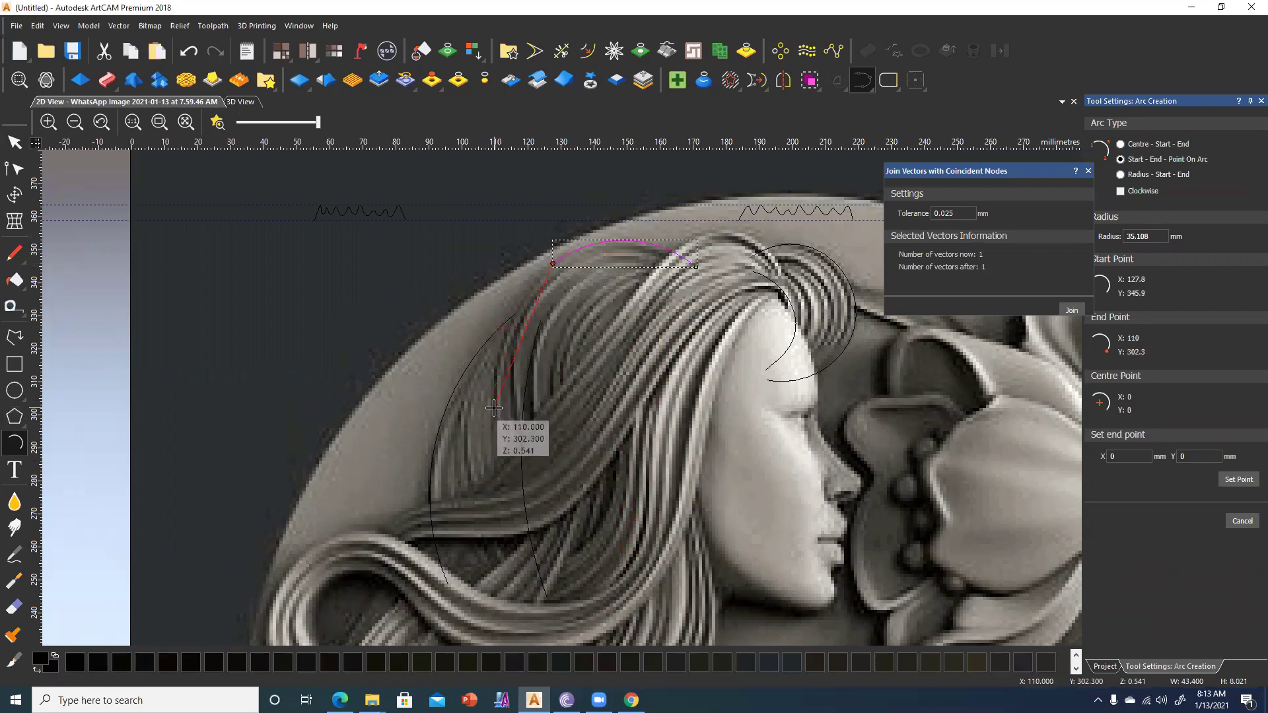
left_click(500, 339)
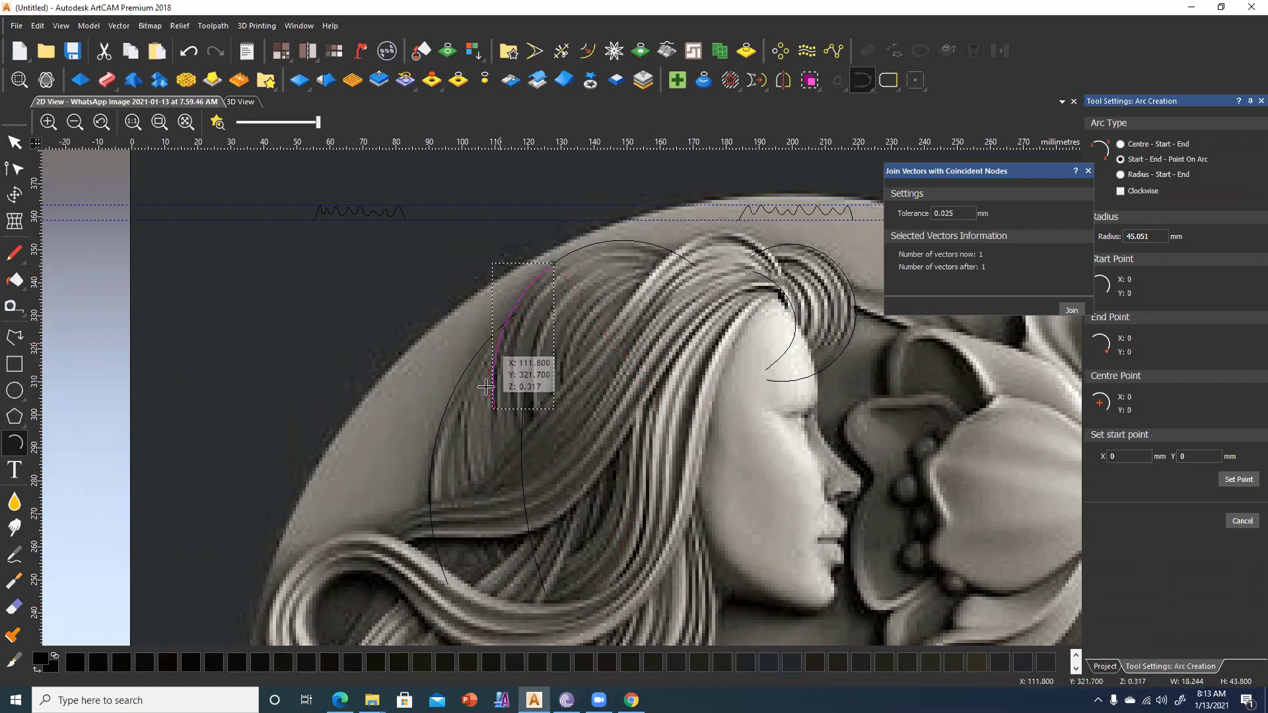
Trace three more arcs down the strand, each starting or ending on a previous arc's node.
left_click(492, 408)
middle_click_drag(504, 480, 508, 447)
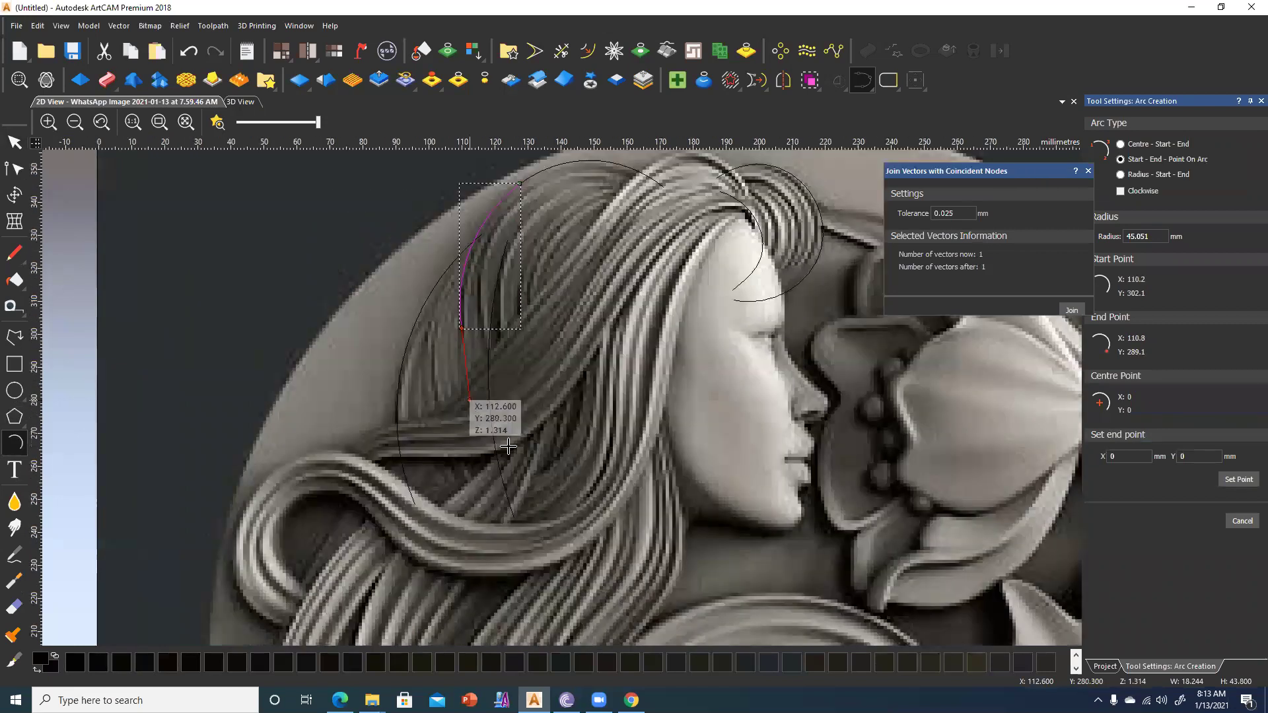
left_click(507, 443)
left_click(485, 423)
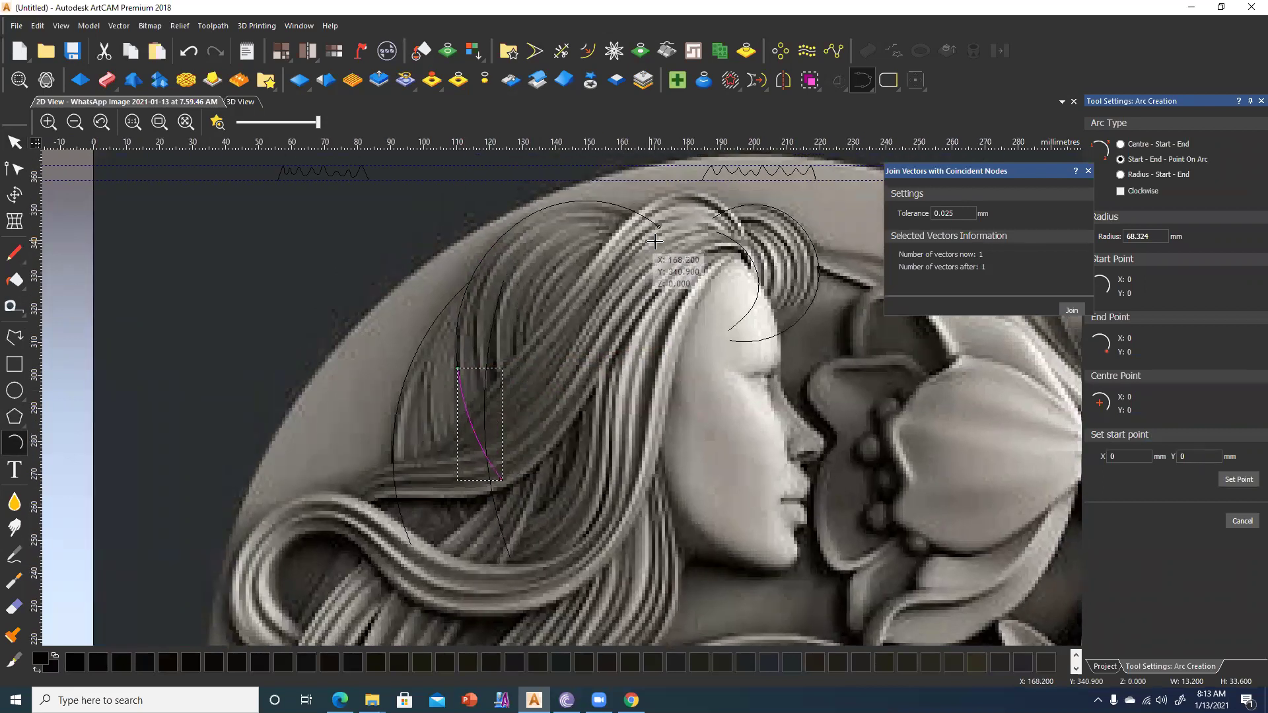
left_click(658, 242)
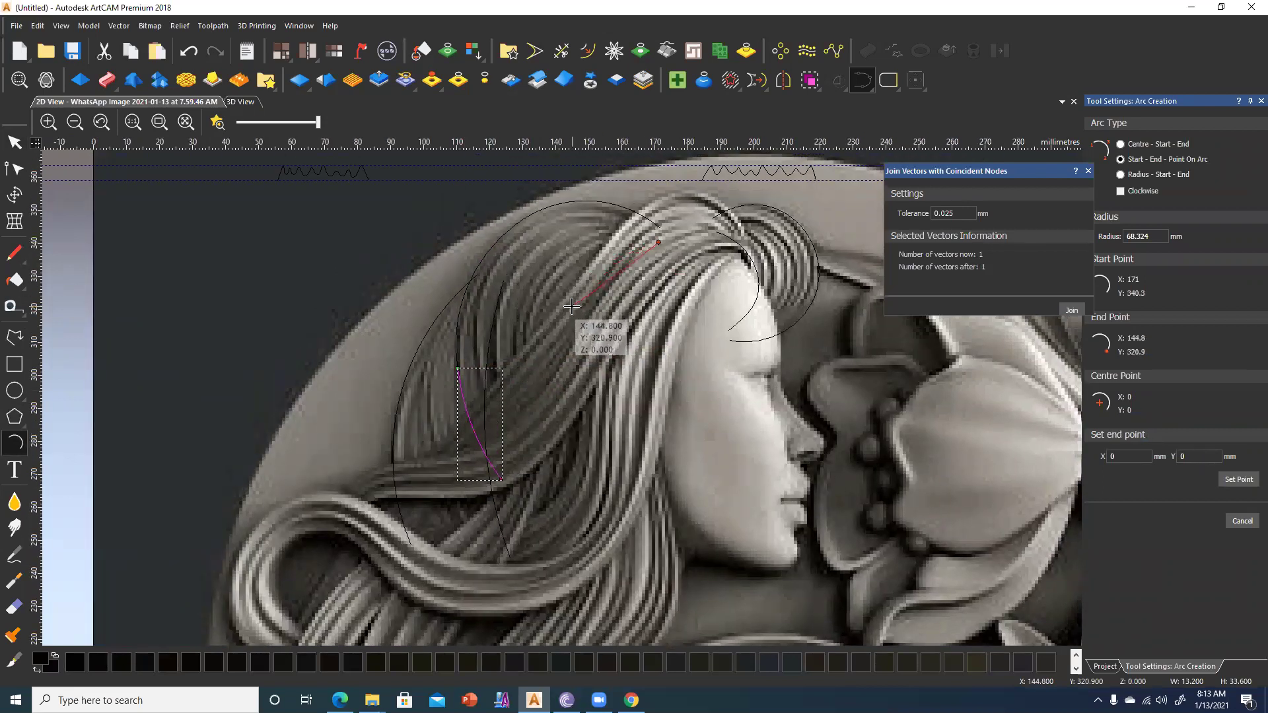
left_click(571, 306)
left_click(591, 265)
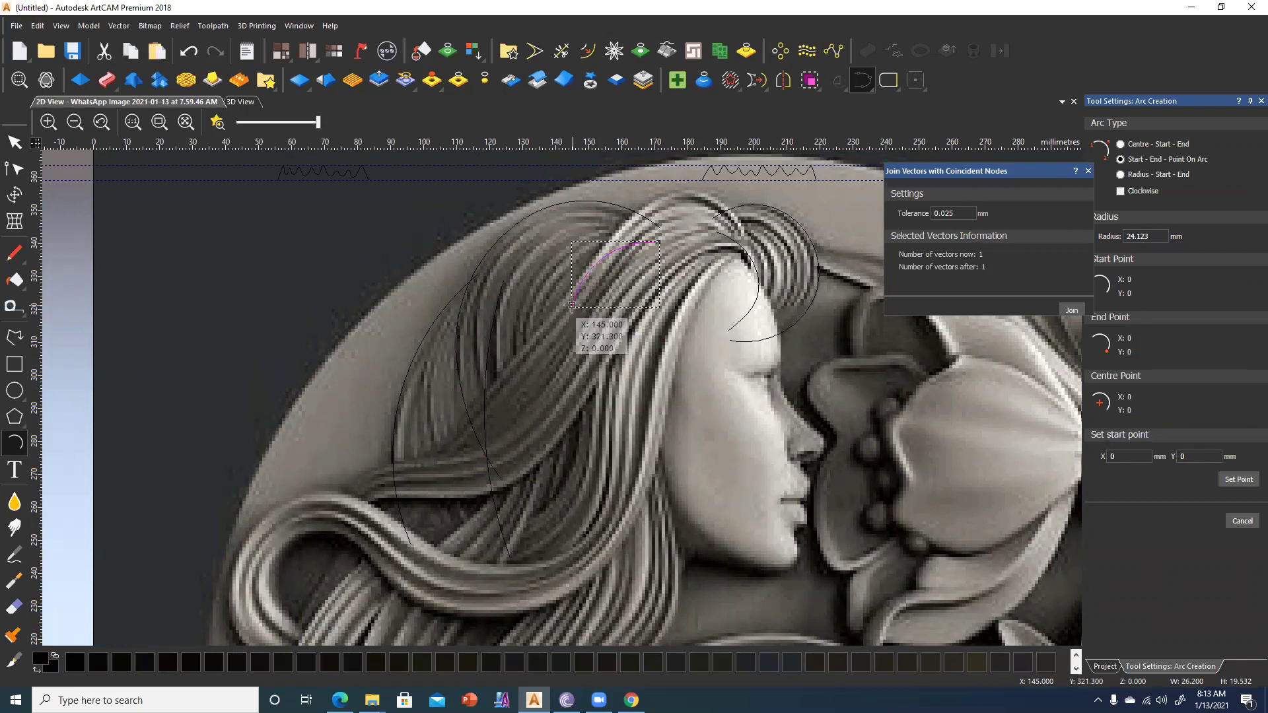
scroll(534, 337, "down", 1)
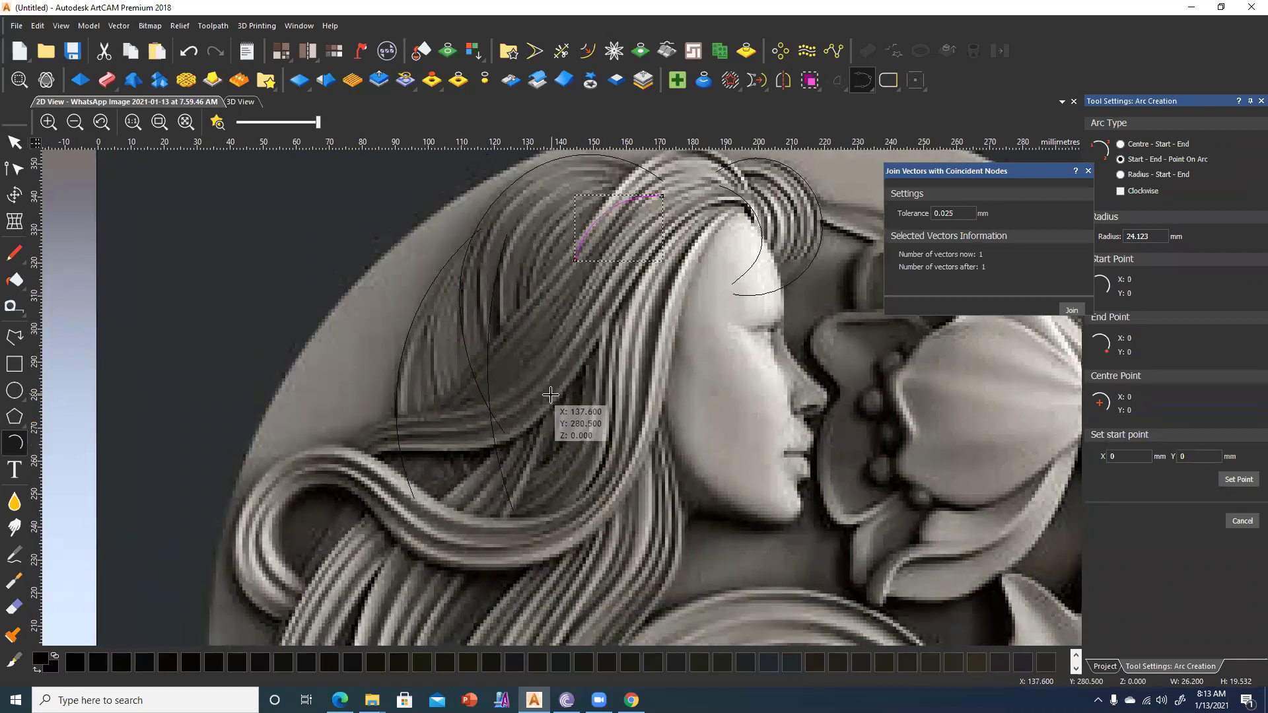
left_click(531, 415)
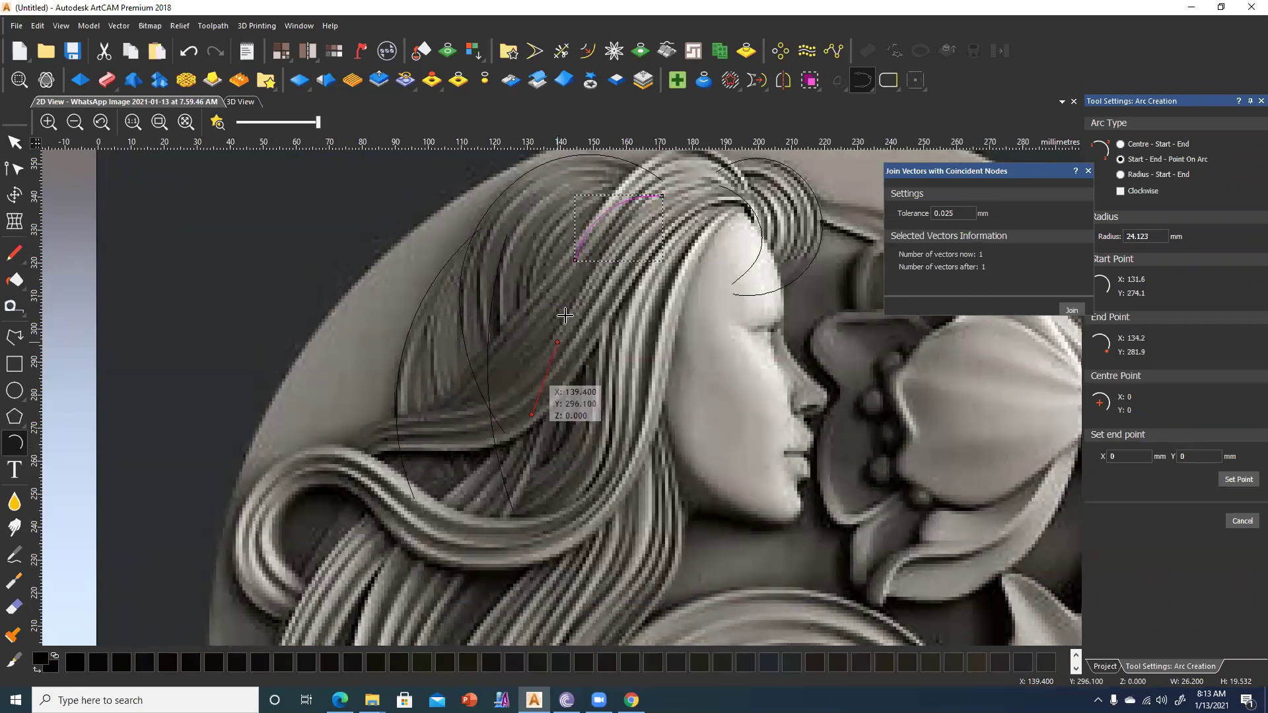
left_click(575, 261)
left_click(557, 354)
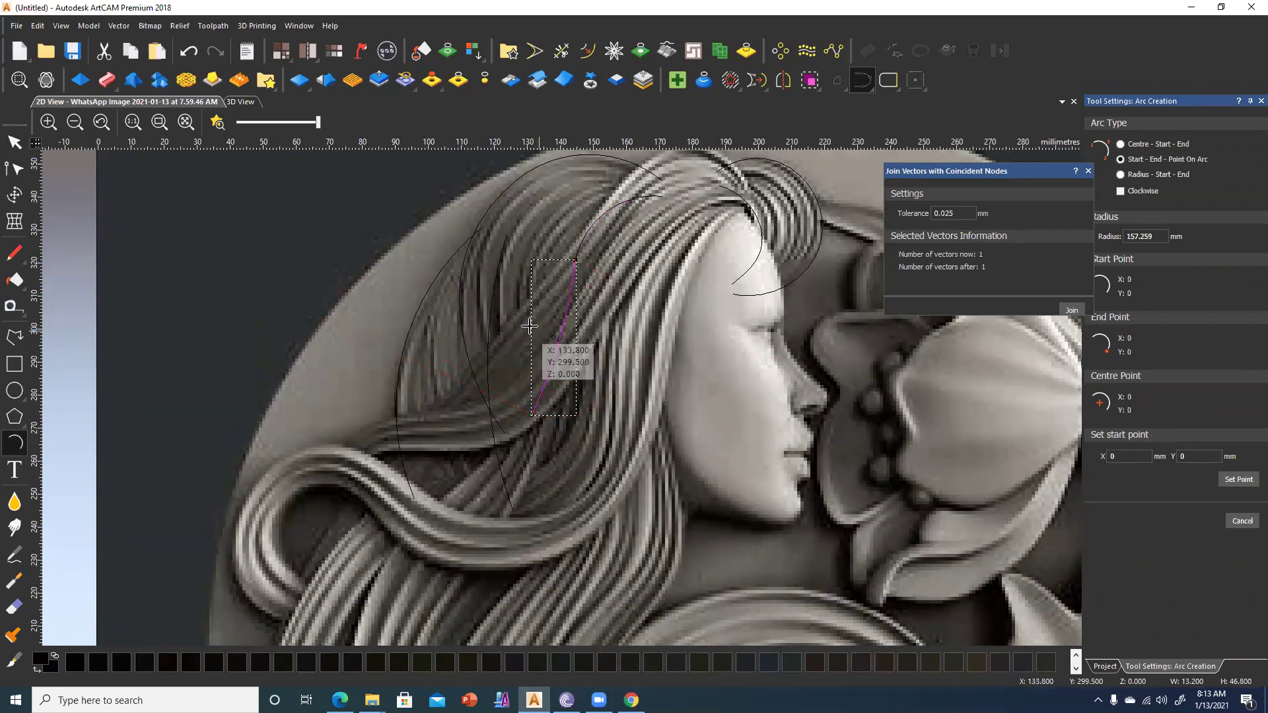
Select the new arcs and join them, in two passes, into one continuous vector.
left_click(15, 142)
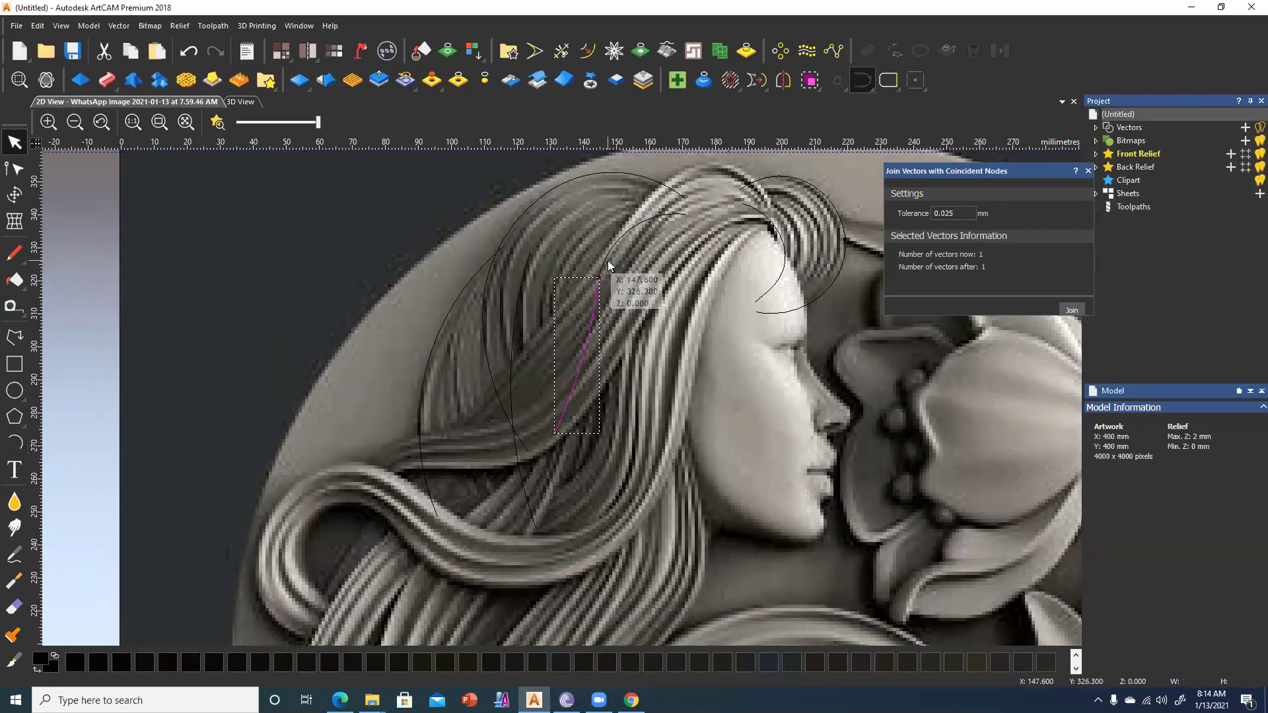
left_click(606, 262, "shift")
left_click(1072, 311)
left_click(581, 175)
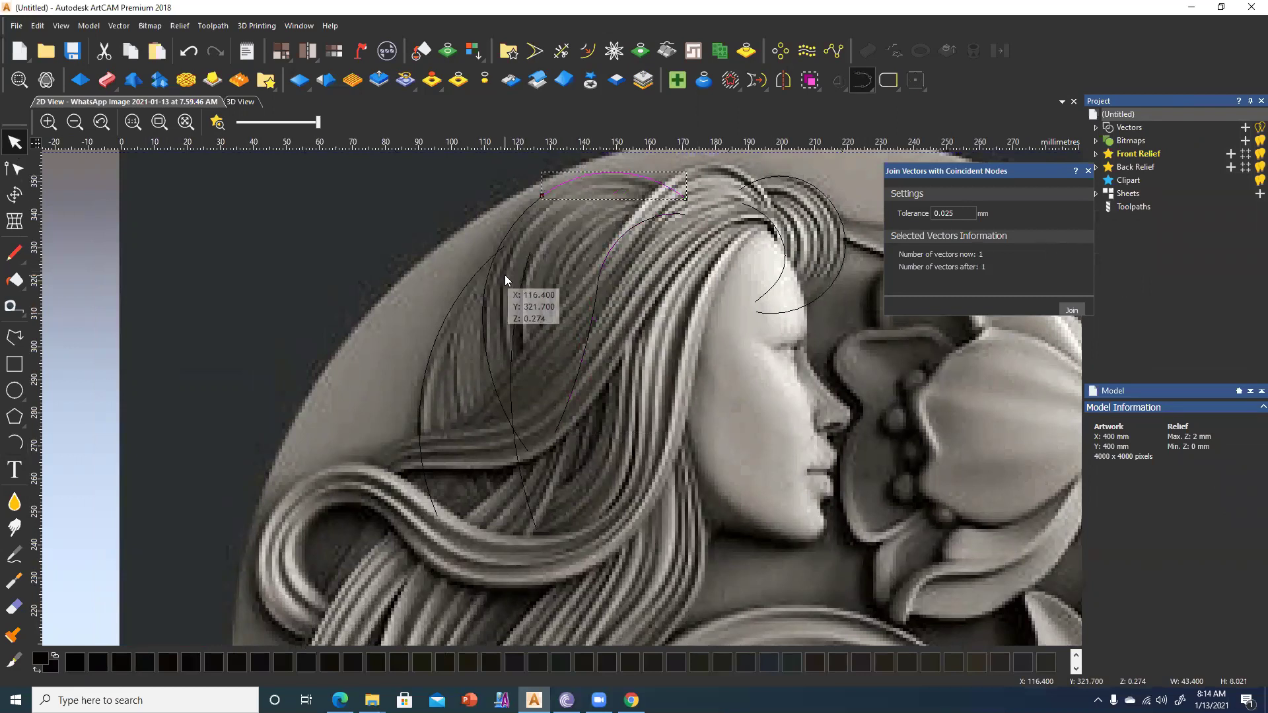
left_click(487, 278, "shift")
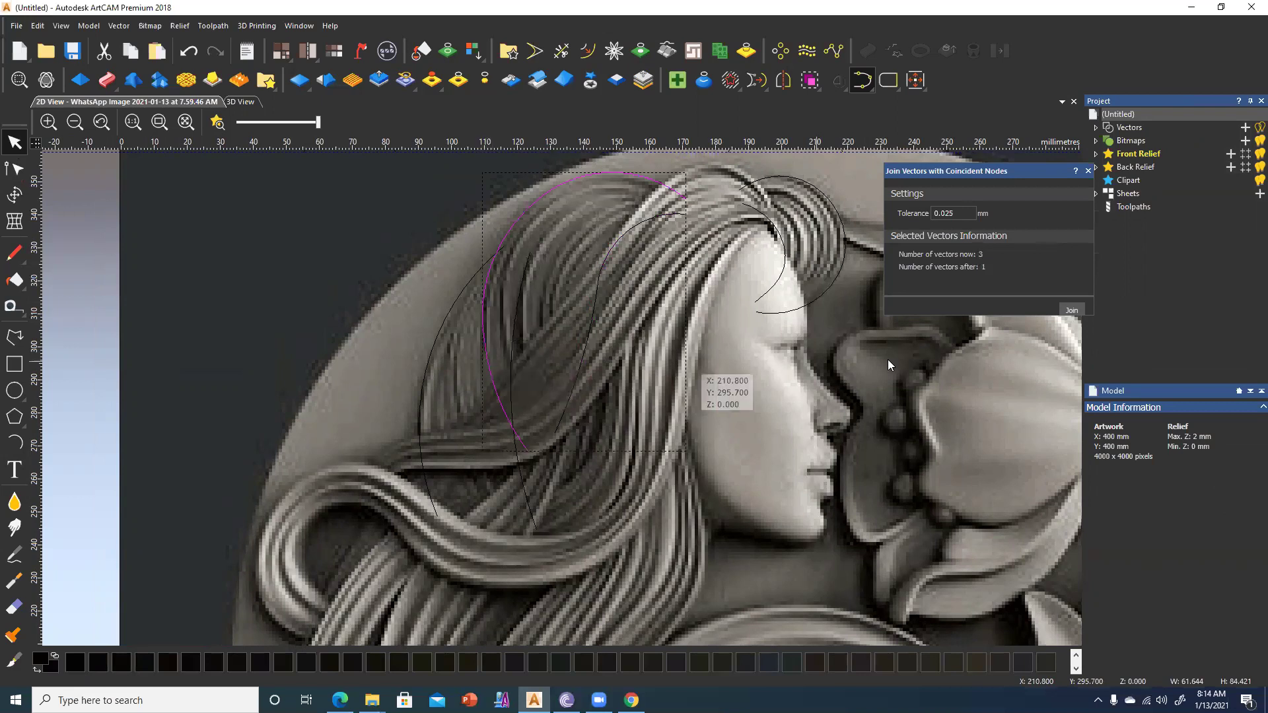
left_click(1066, 309)
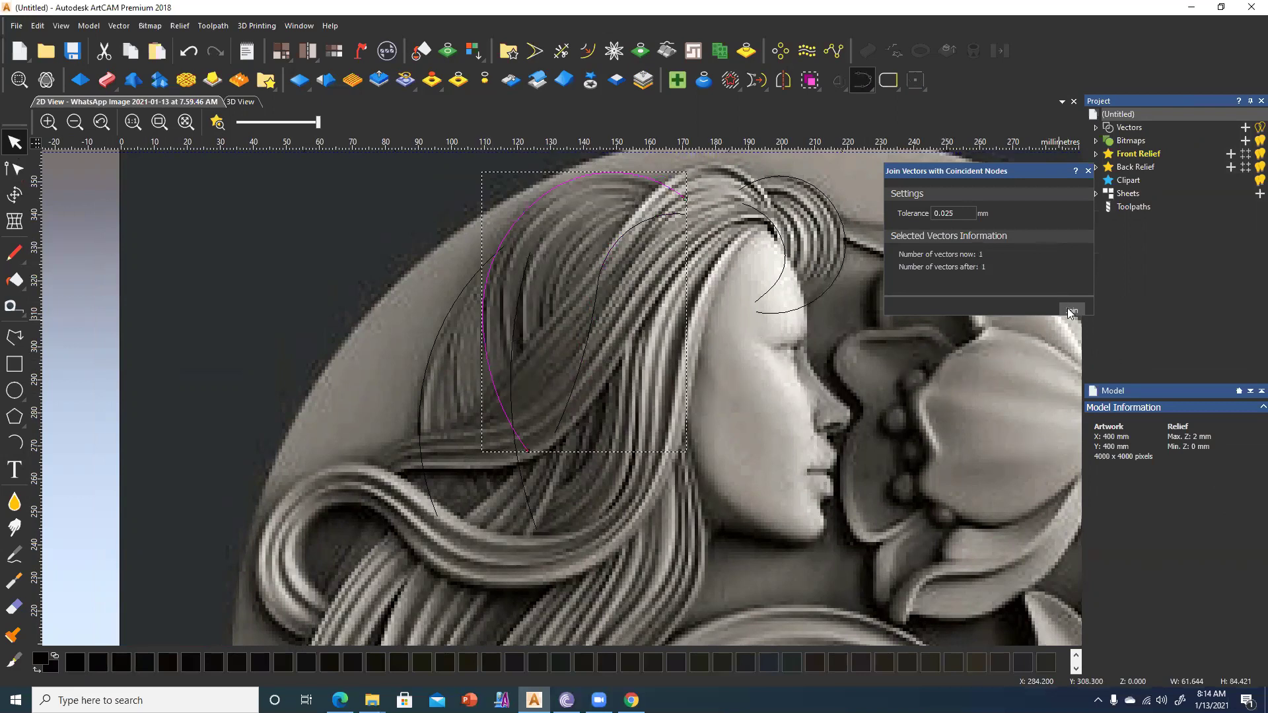
left_click(6, 171)
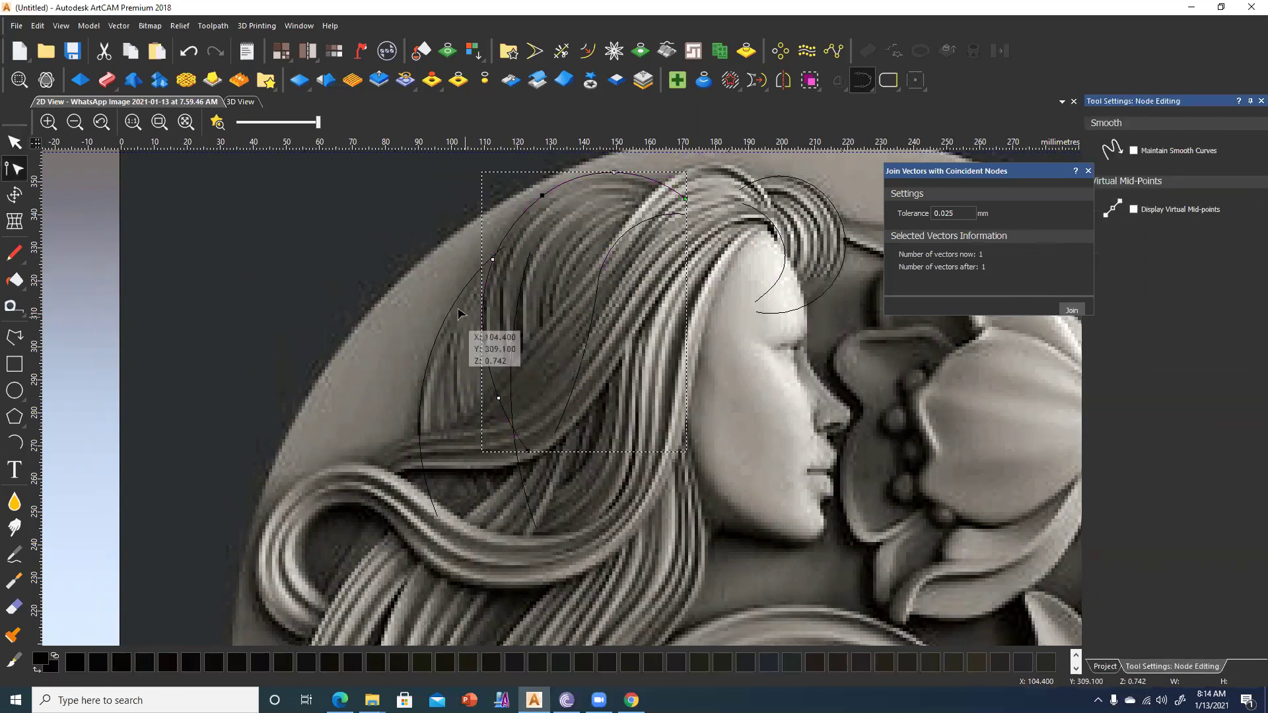
Edit the joined strand curve's nodes and change its spans via the node menu.
right_click(537, 189)
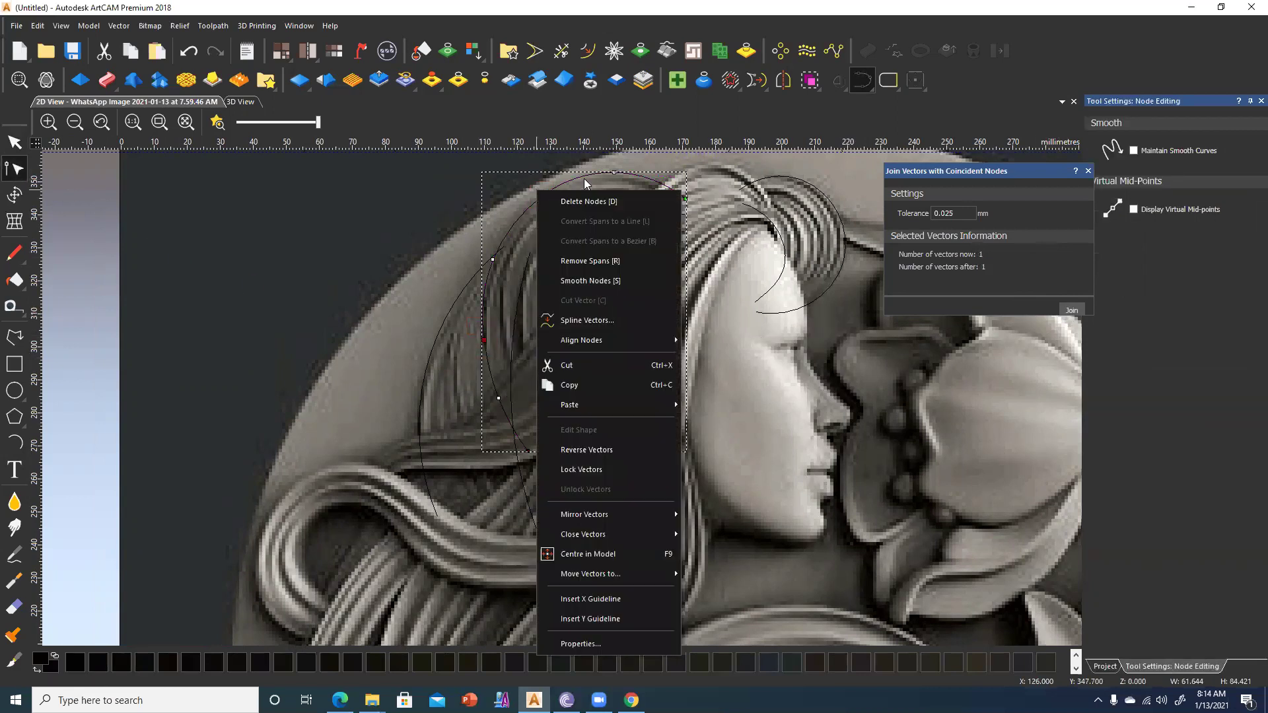
left_click(580, 286)
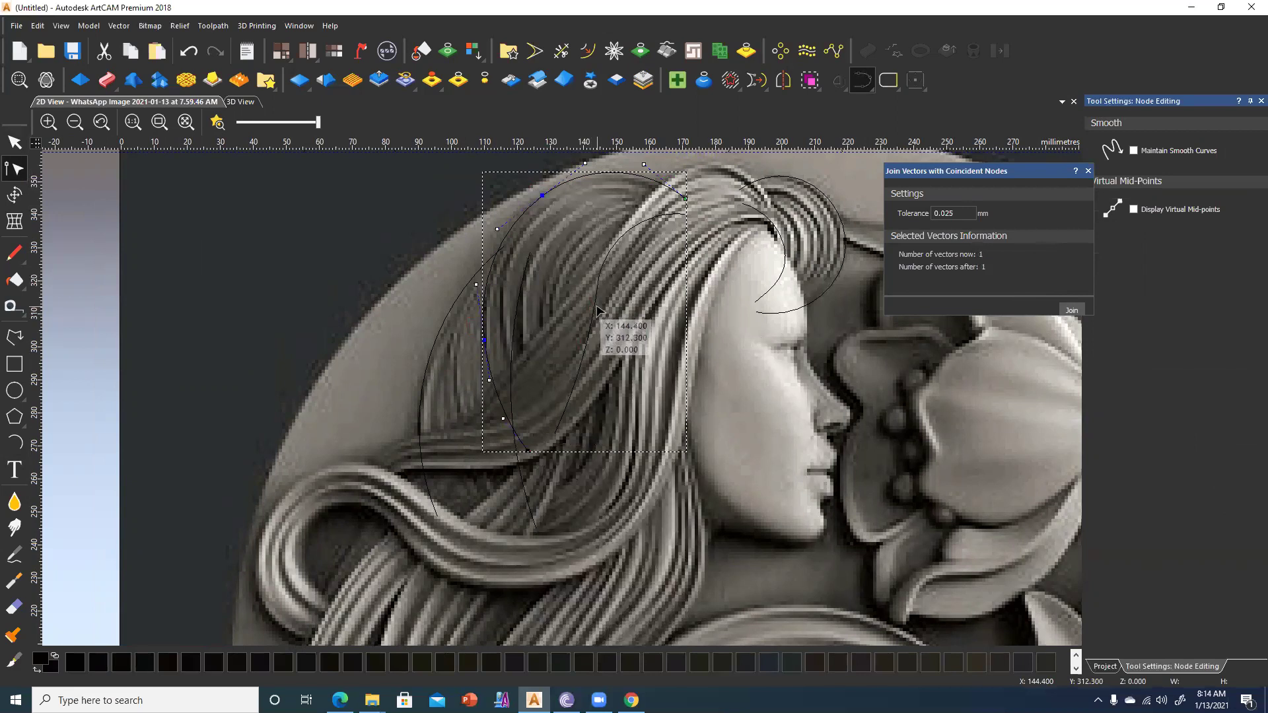
key("n")
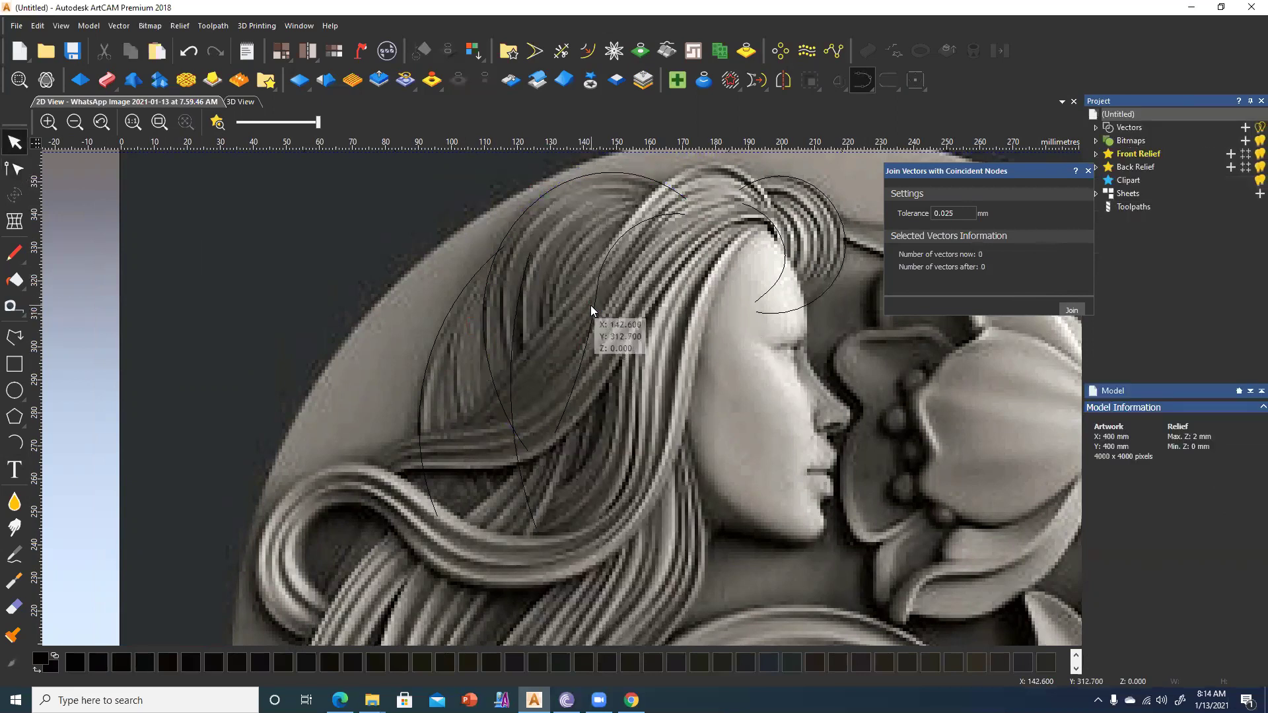
left_click(592, 307)
key("n")
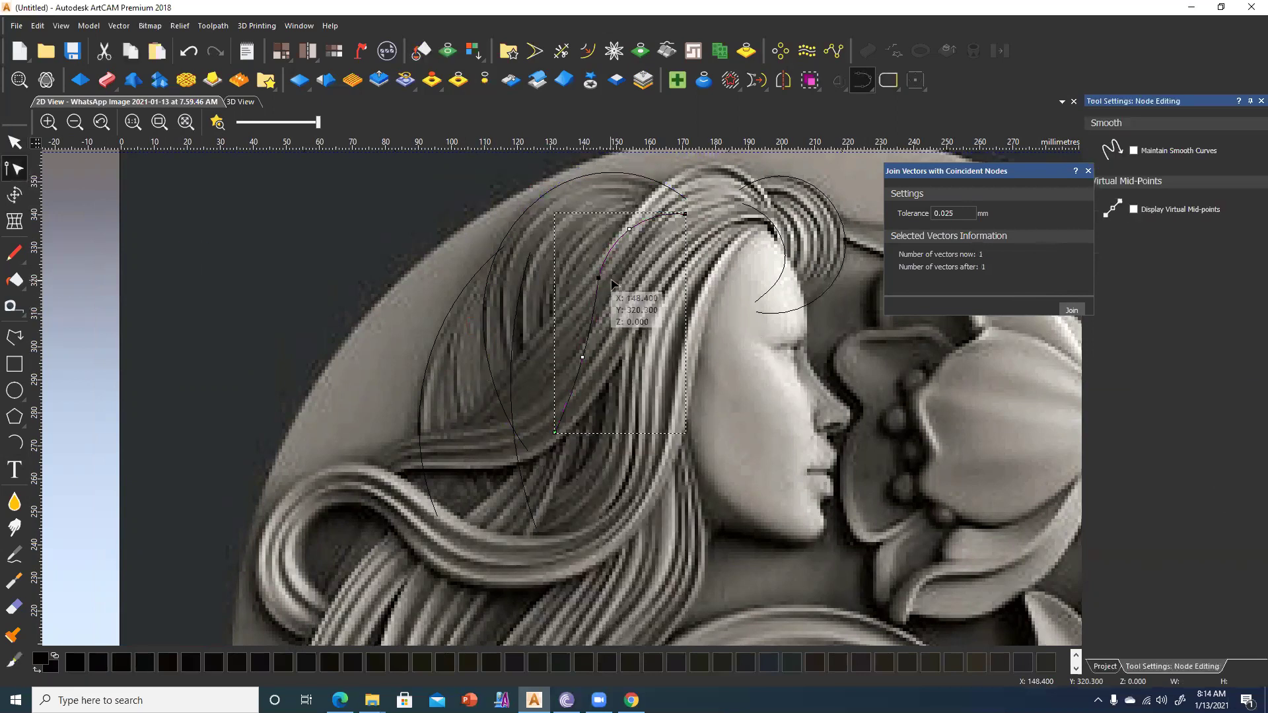
right_click(599, 284)
left_click(660, 91)
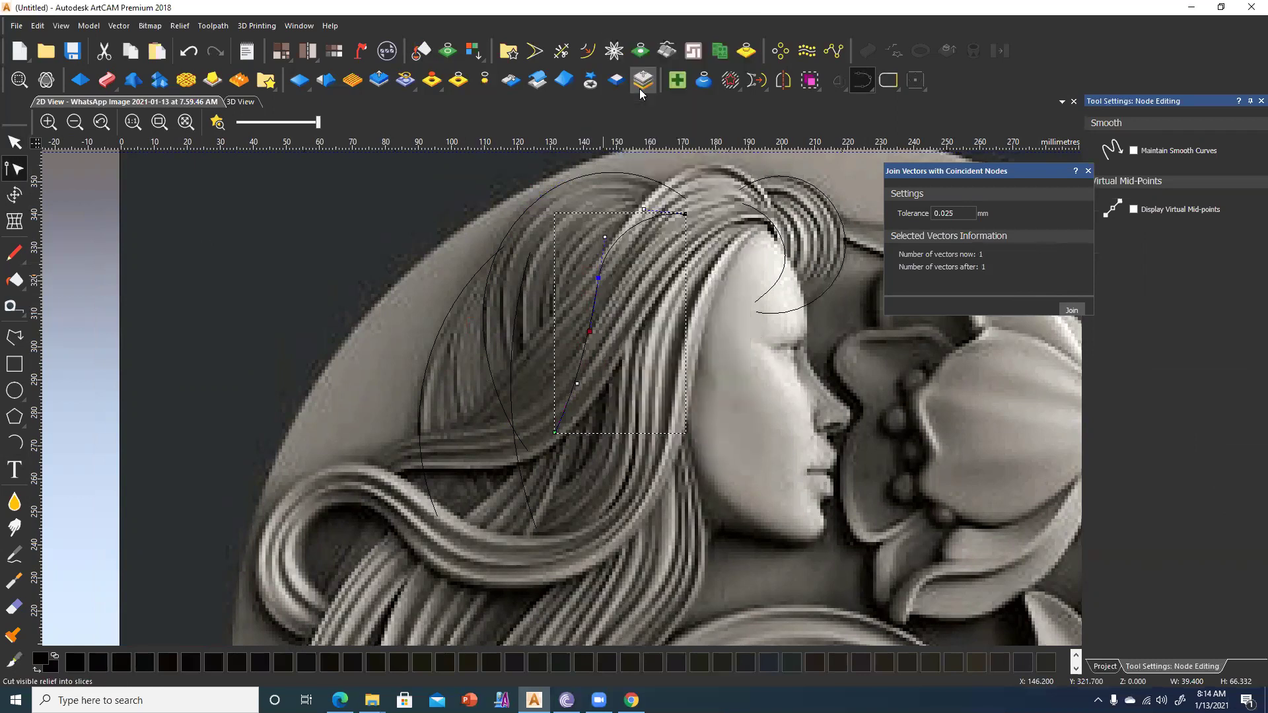
scroll(579, 364, "up", 1)
scroll(589, 367, "up", 1)
scroll(586, 376, "up", 1)
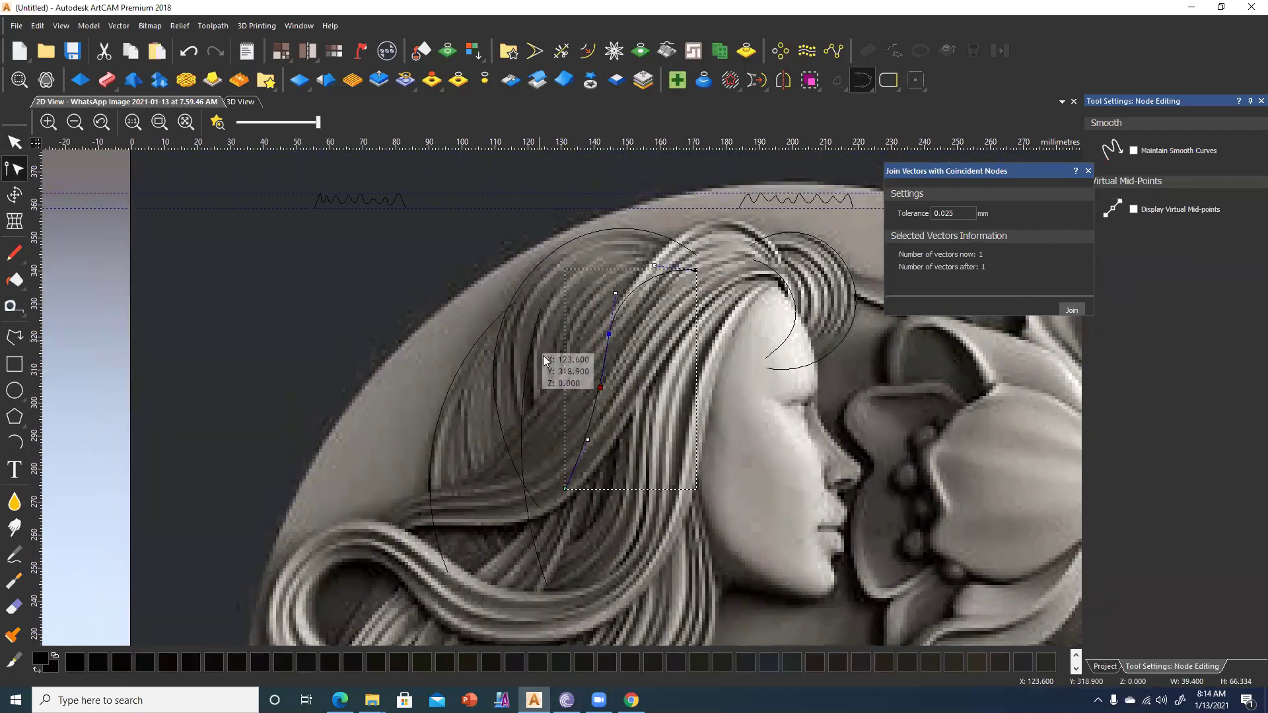
scroll(566, 368, "up", 1)
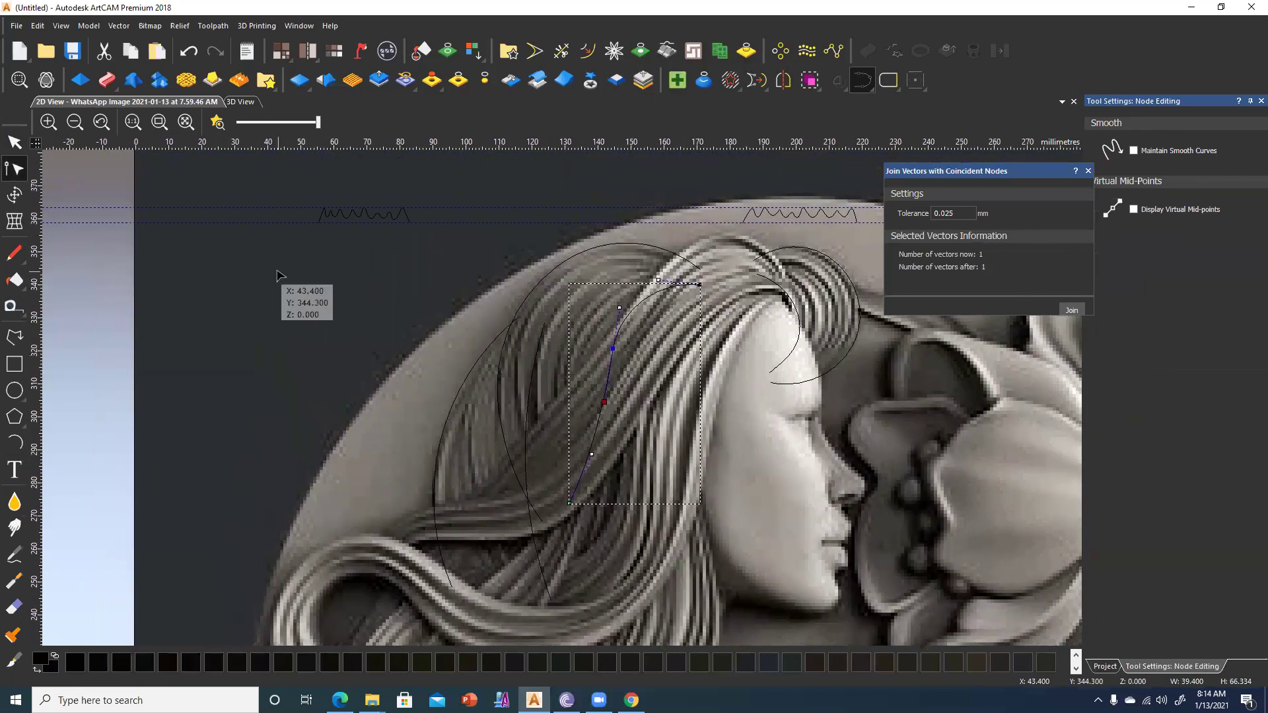
Begin a new arc above the hair, setting its start and end points.
left_click(14, 442)
scroll(489, 278, "up", 1)
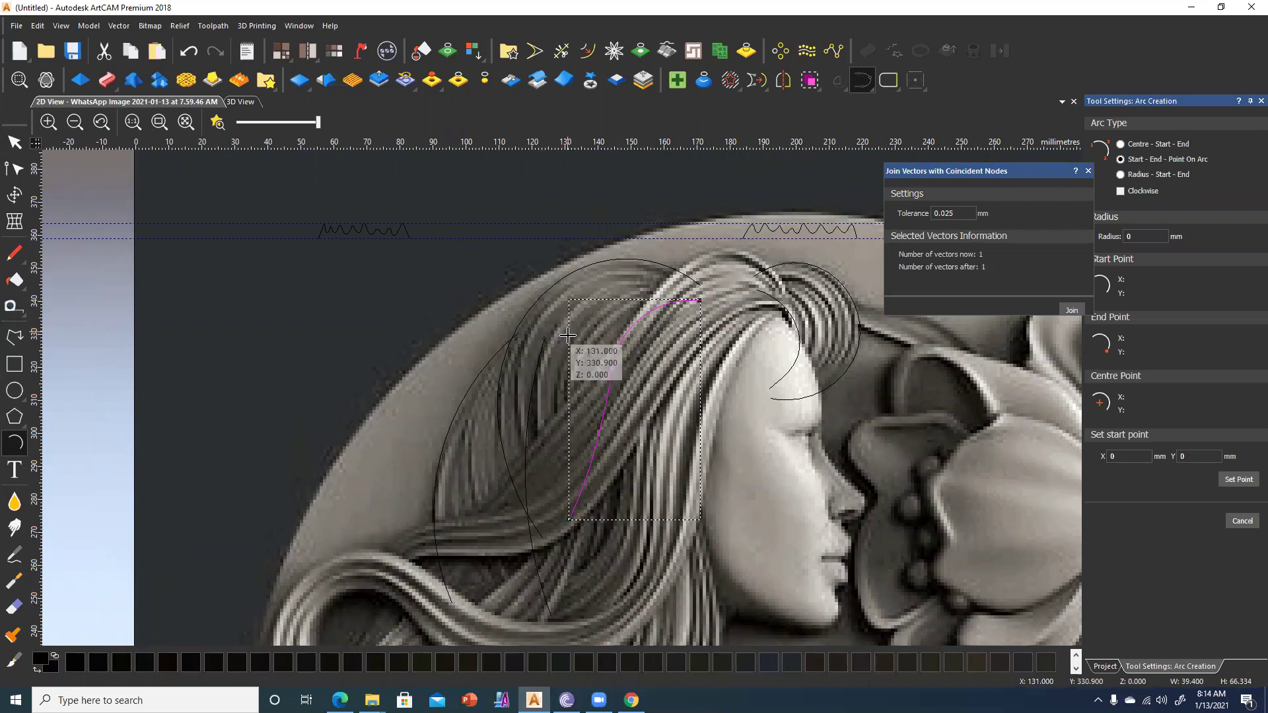
scroll(527, 209, "up", 1)
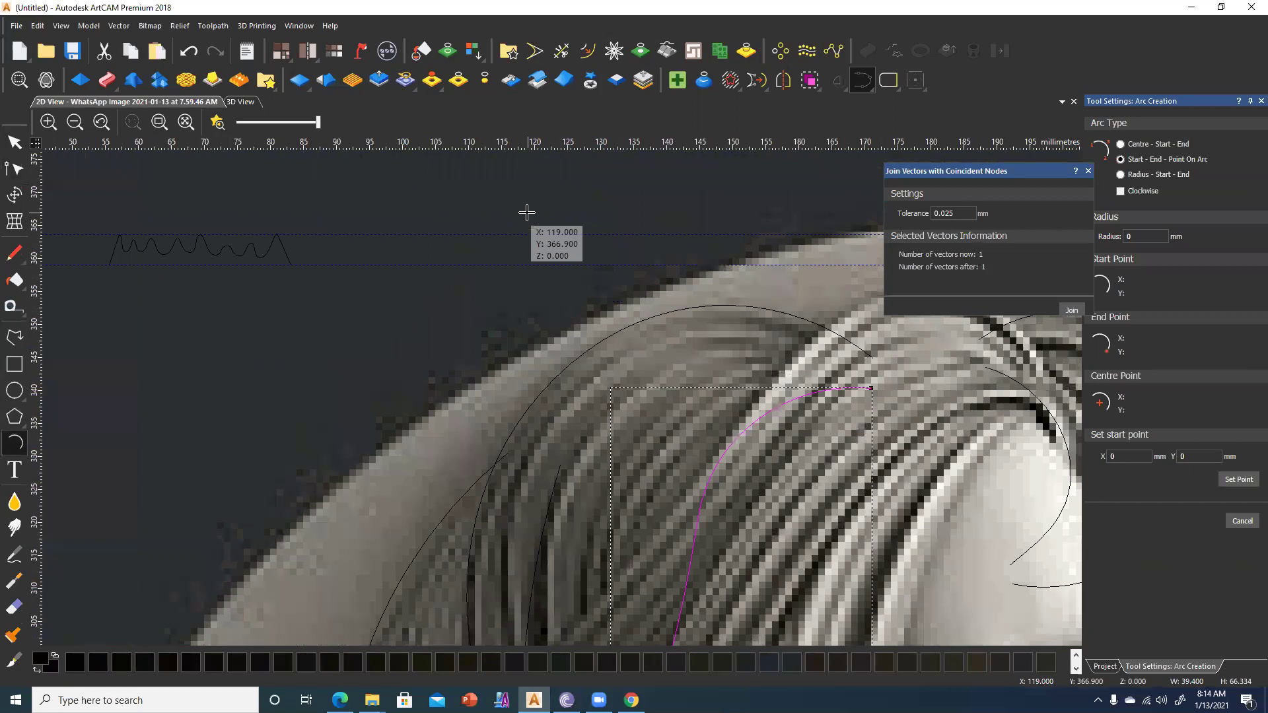
scroll(525, 209, "up", 1)
scroll(522, 324, "up", 1)
left_click(325, 336)
left_click(338, 290)
Cancel the unfinished arc and draw a short sharp-peaked zigzag polyline between the guides above the carving.
key("Escape")
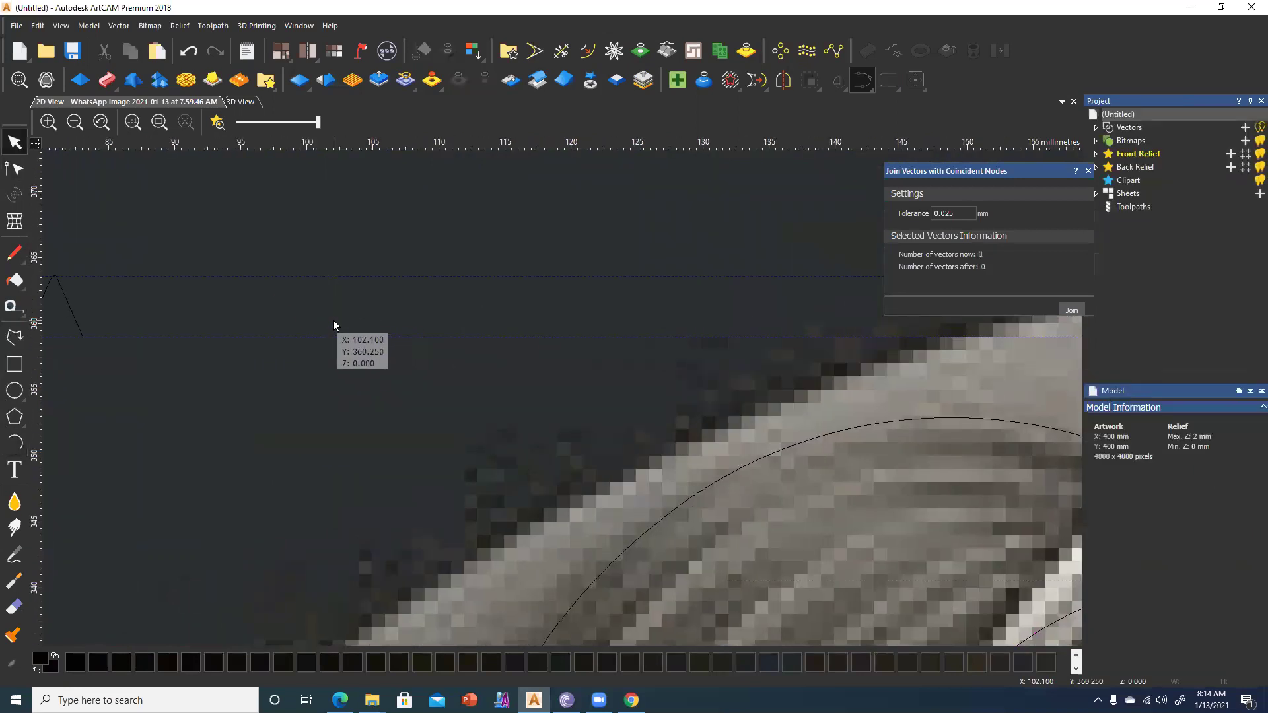
left_click(395, 336)
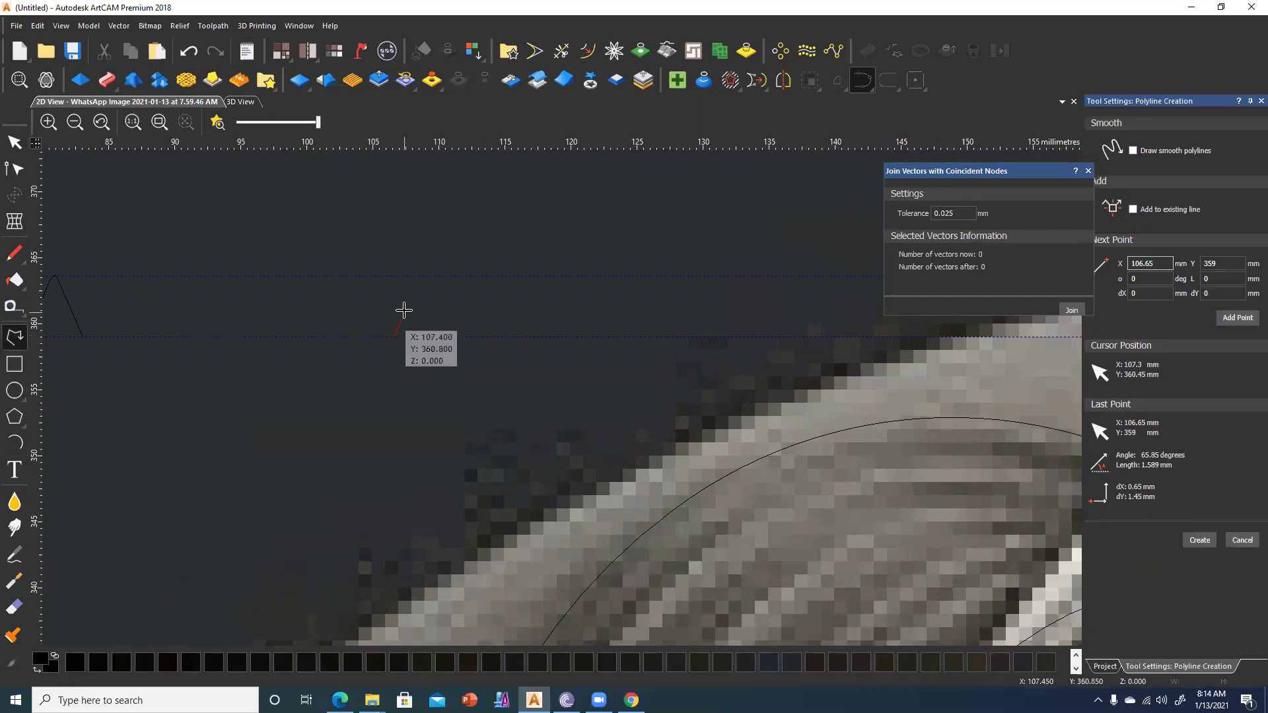
left_click(410, 297)
left_click(430, 311)
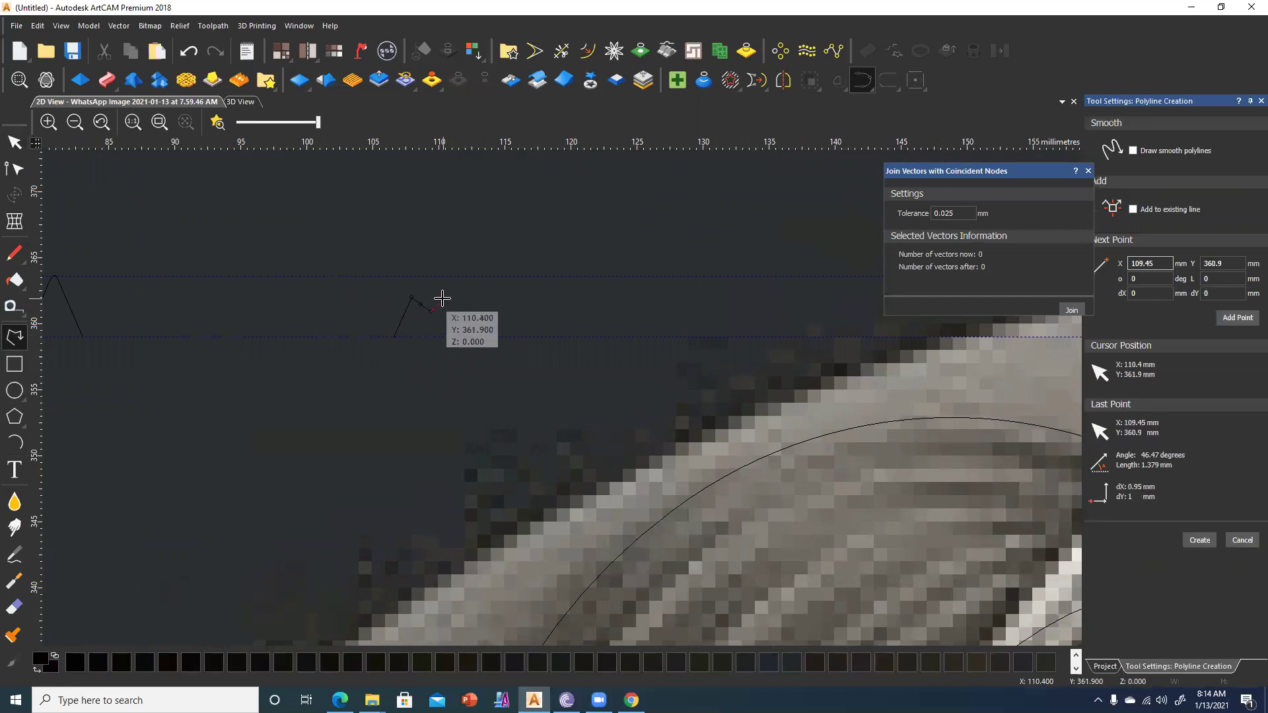
left_click(451, 313)
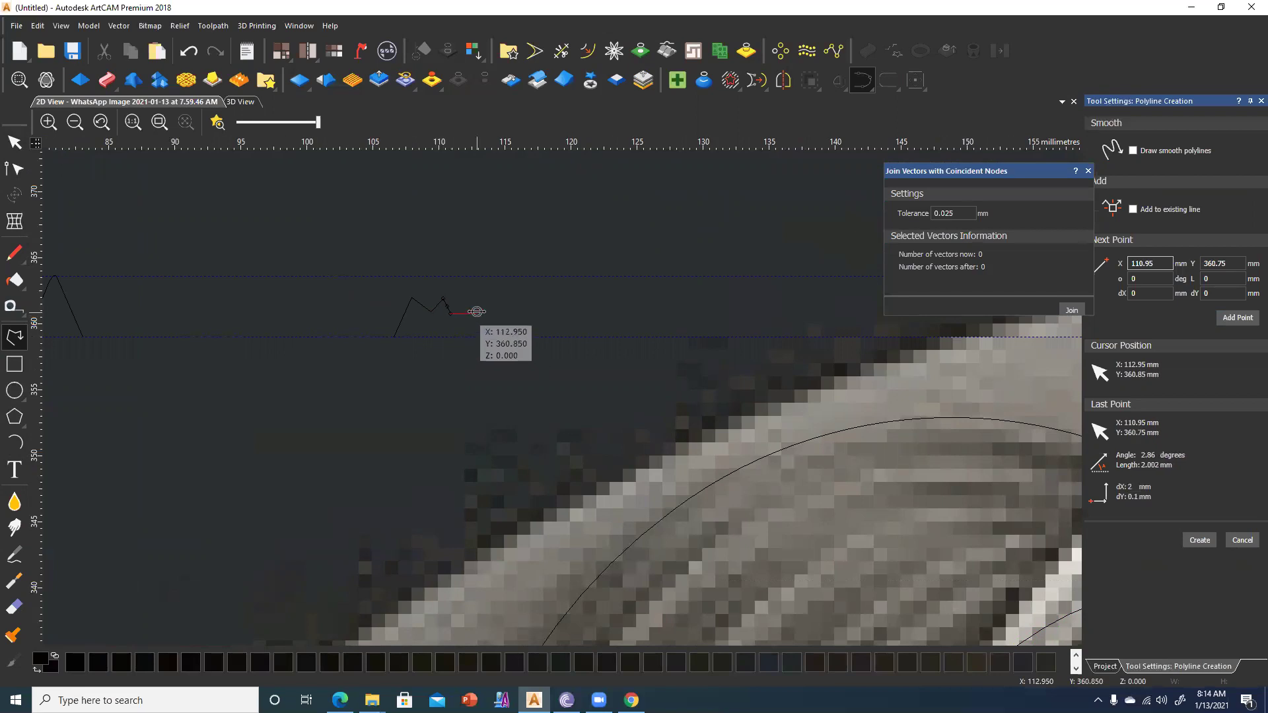
left_click(489, 299)
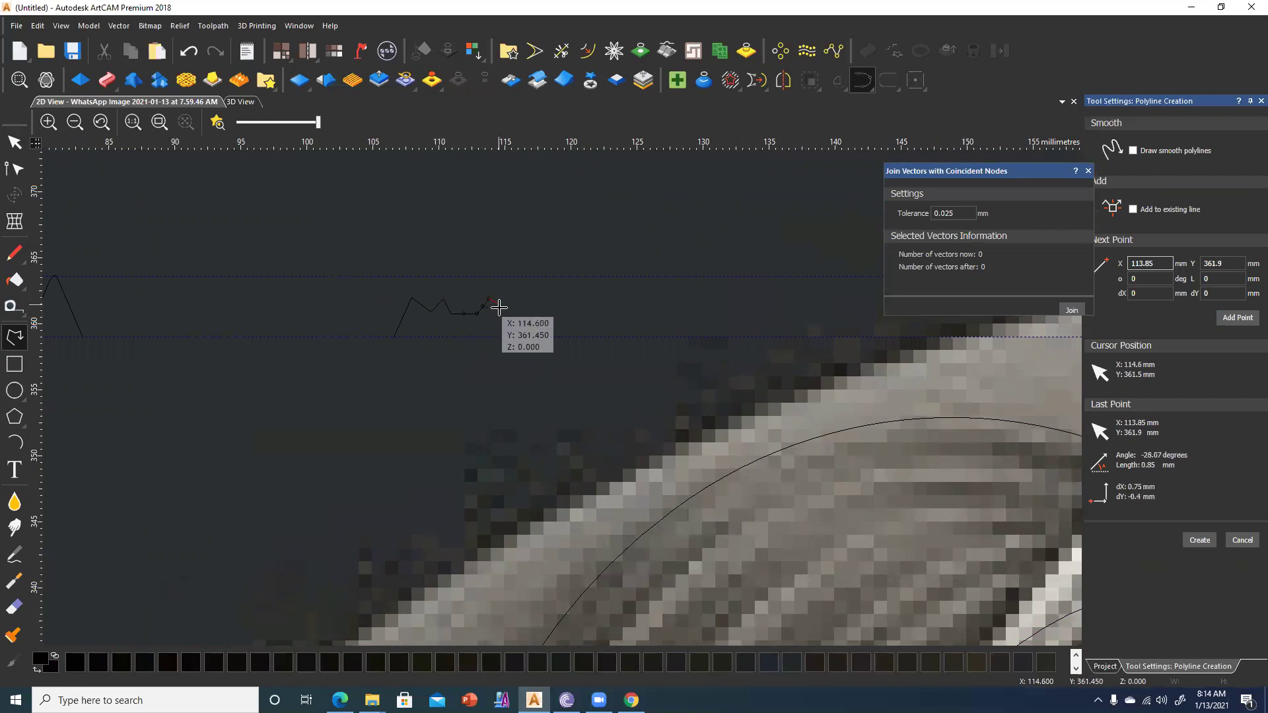
left_click(499, 313)
left_click(524, 313)
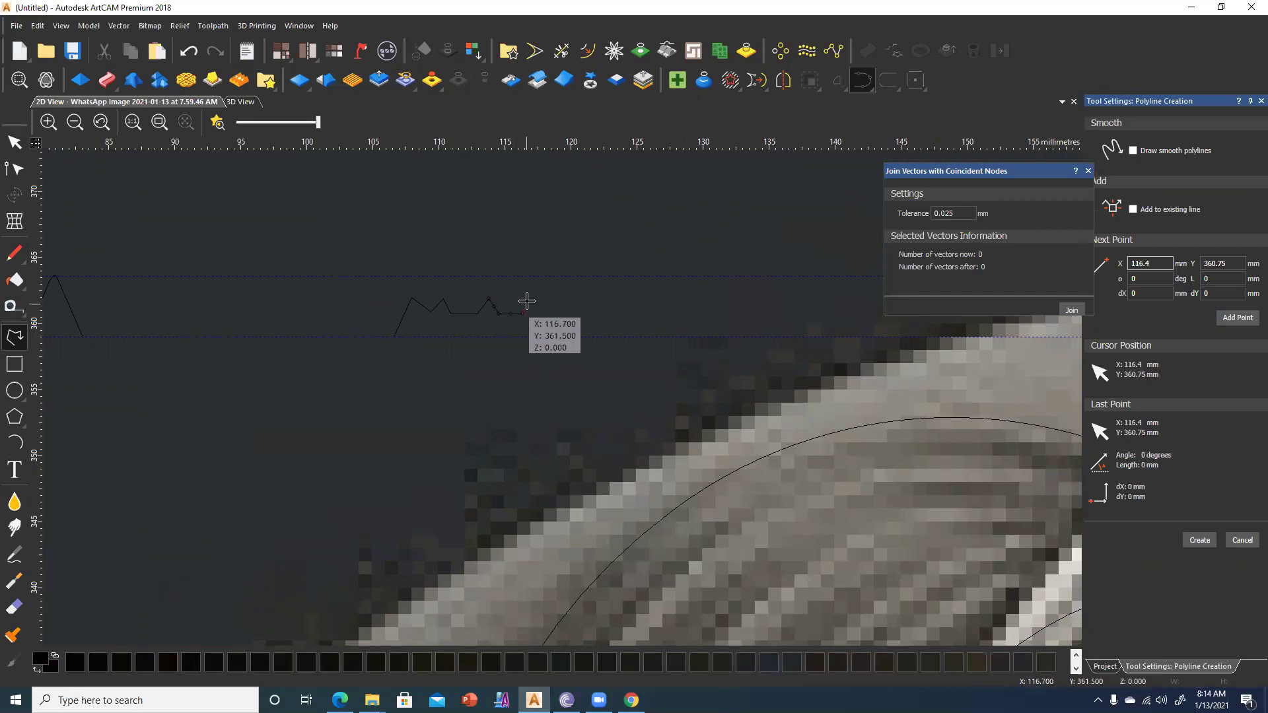
left_click(548, 316)
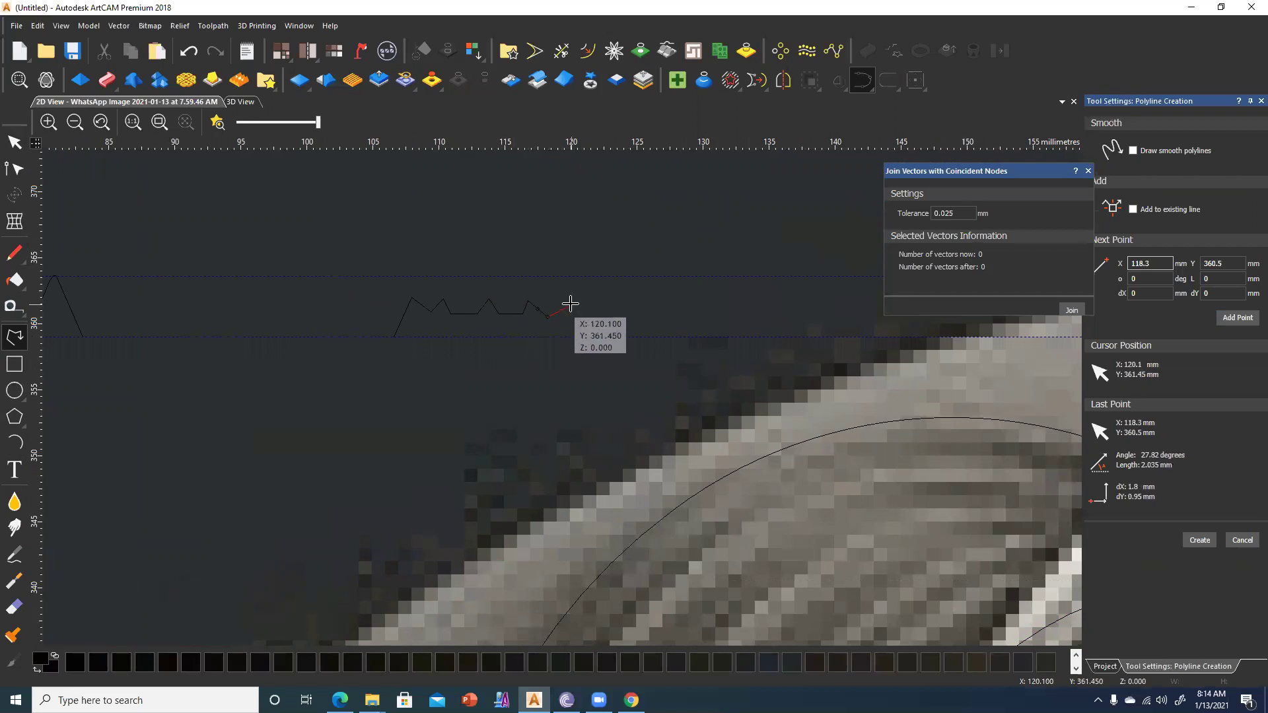
left_click(571, 305)
left_click(583, 315)
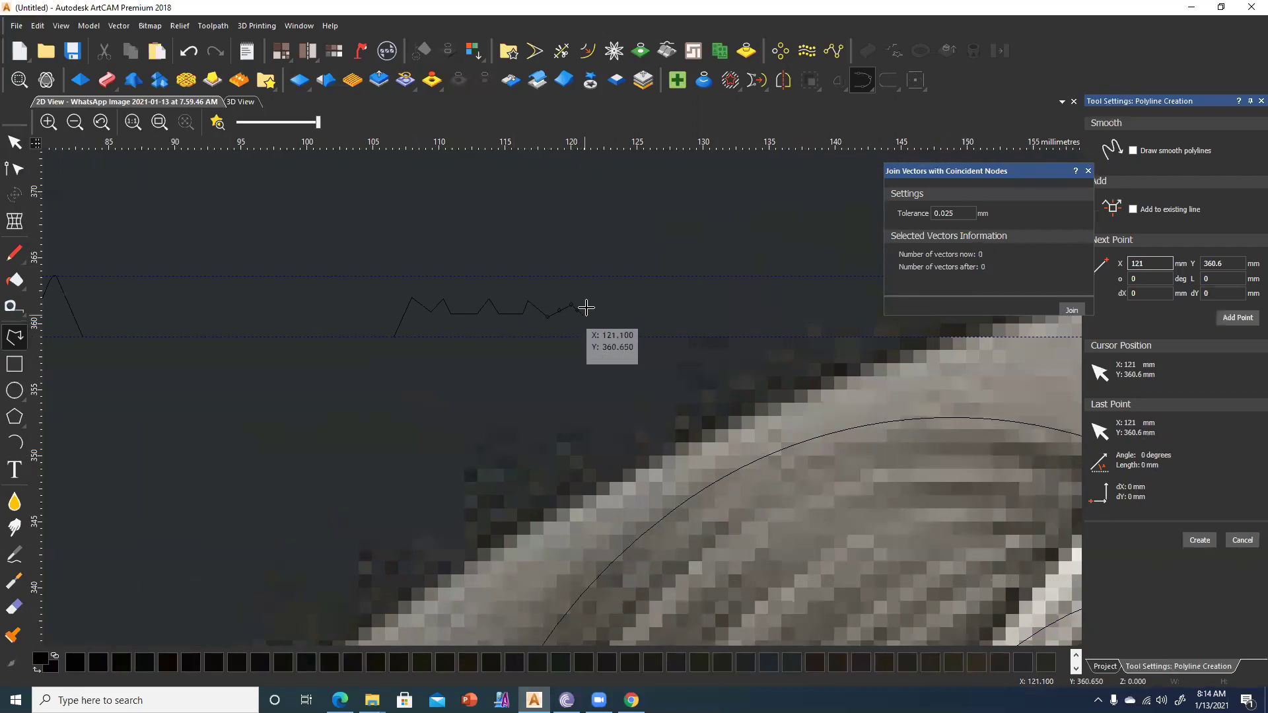
left_click(601, 316)
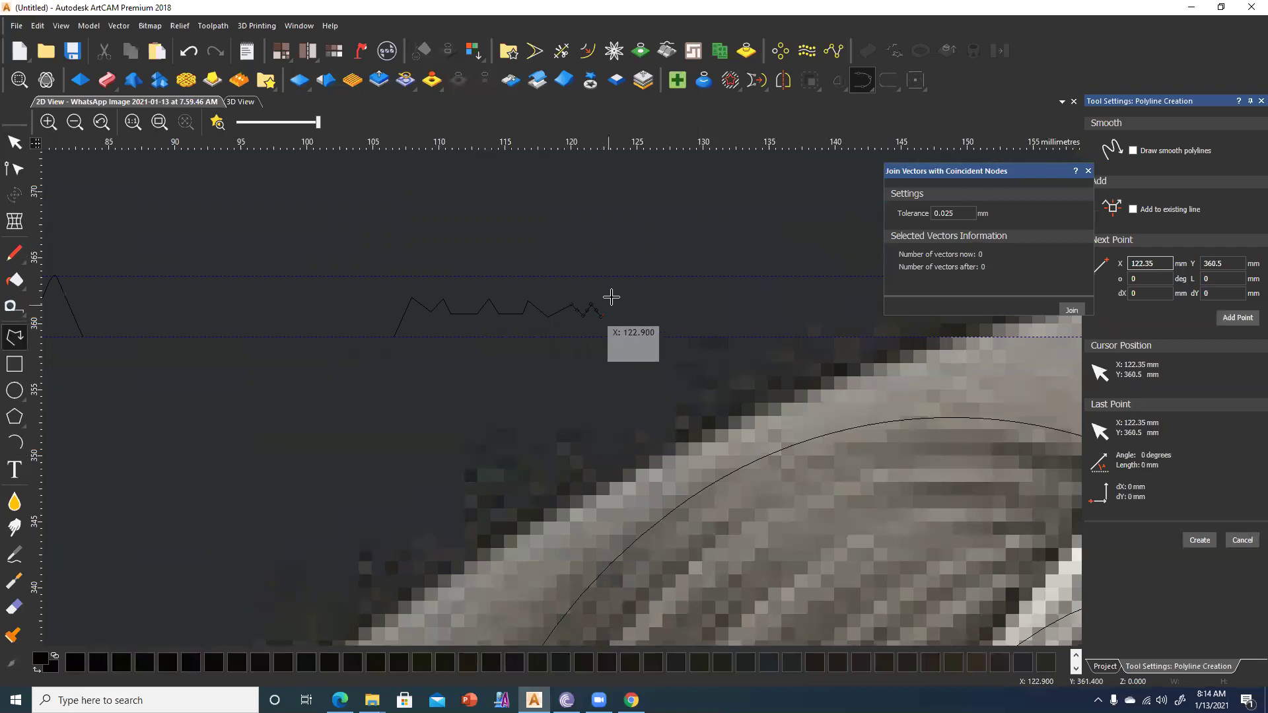
left_click(620, 299)
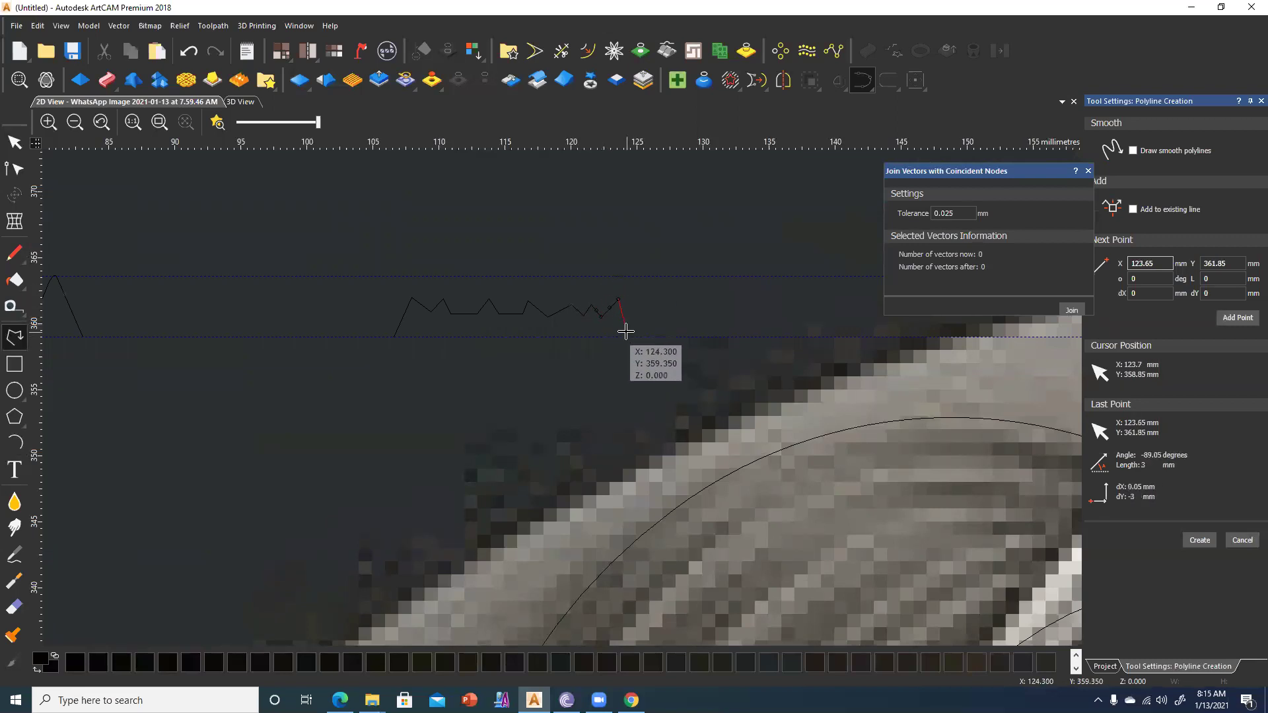
left_click(625, 332)
key("Escape")
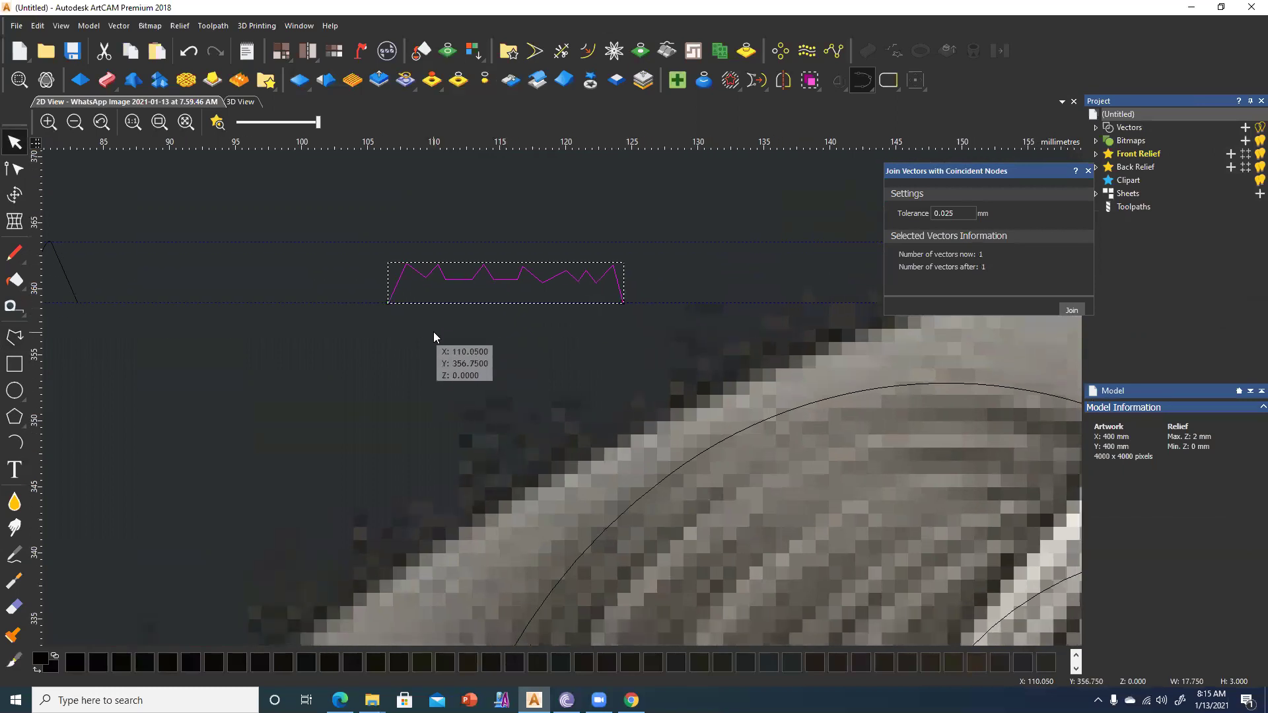
Select the zigzag's nodes, leaving the two upper peaks out, and convert them to smooth.
left_click(15, 168)
mouse_move(420, 269)
left_mouse_down()
mouse_move(479, 294)
mouse_move(618, 298)
left_mouse_up()
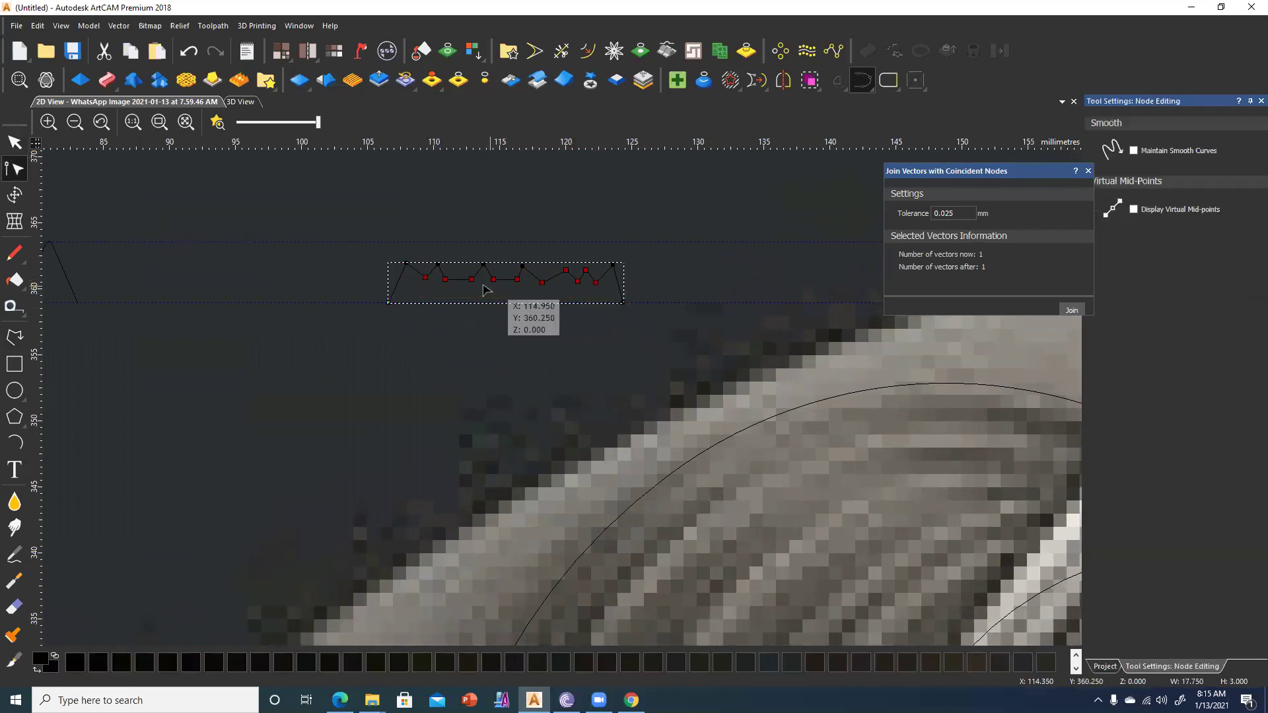
left_click_drag(414, 280, 601, 291)
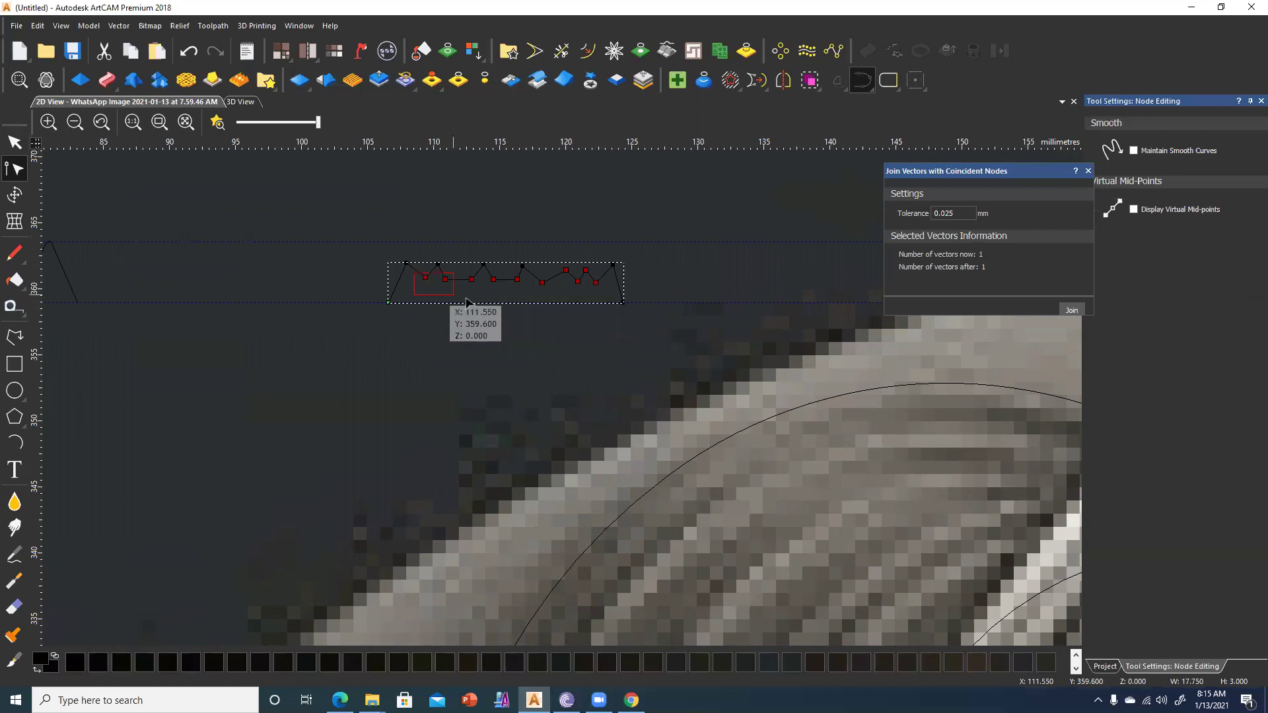
right_click(581, 286)
left_click(628, 83)
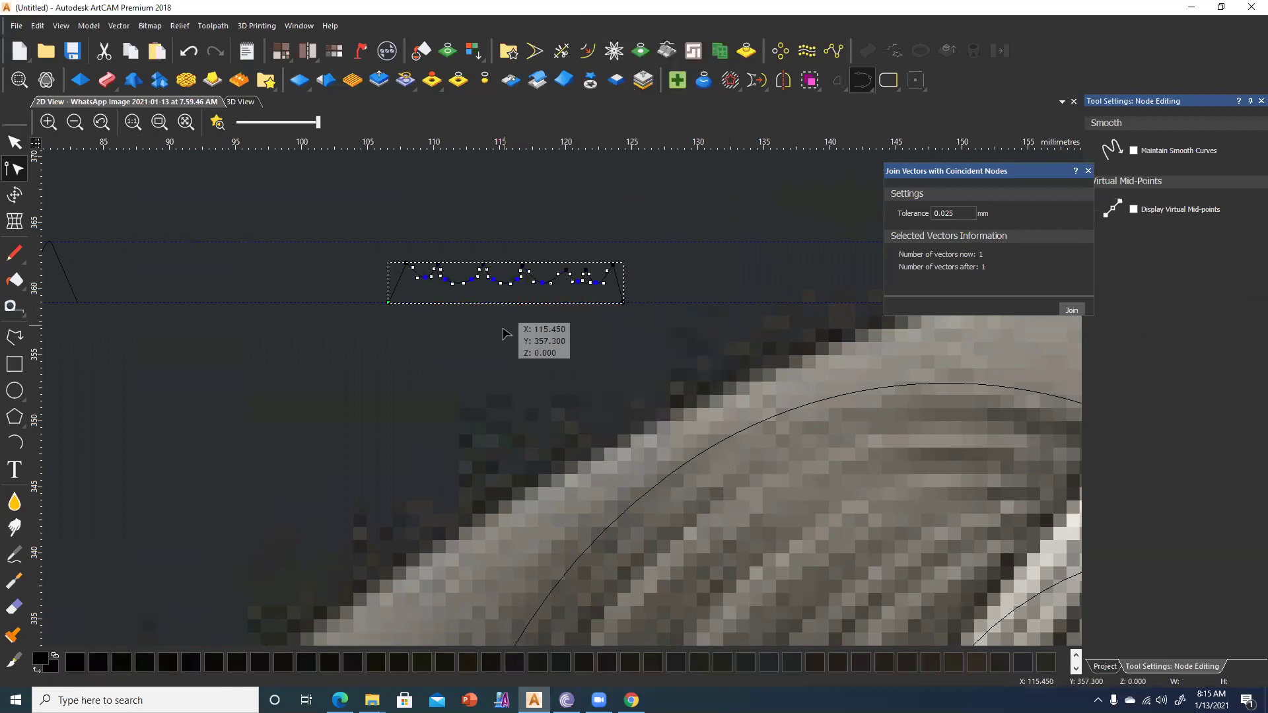
scroll(512, 282, "up", 3)
scroll(546, 367, "down", 4)
scroll(543, 397, "up", 2)
scroll(543, 416, "up", 2)
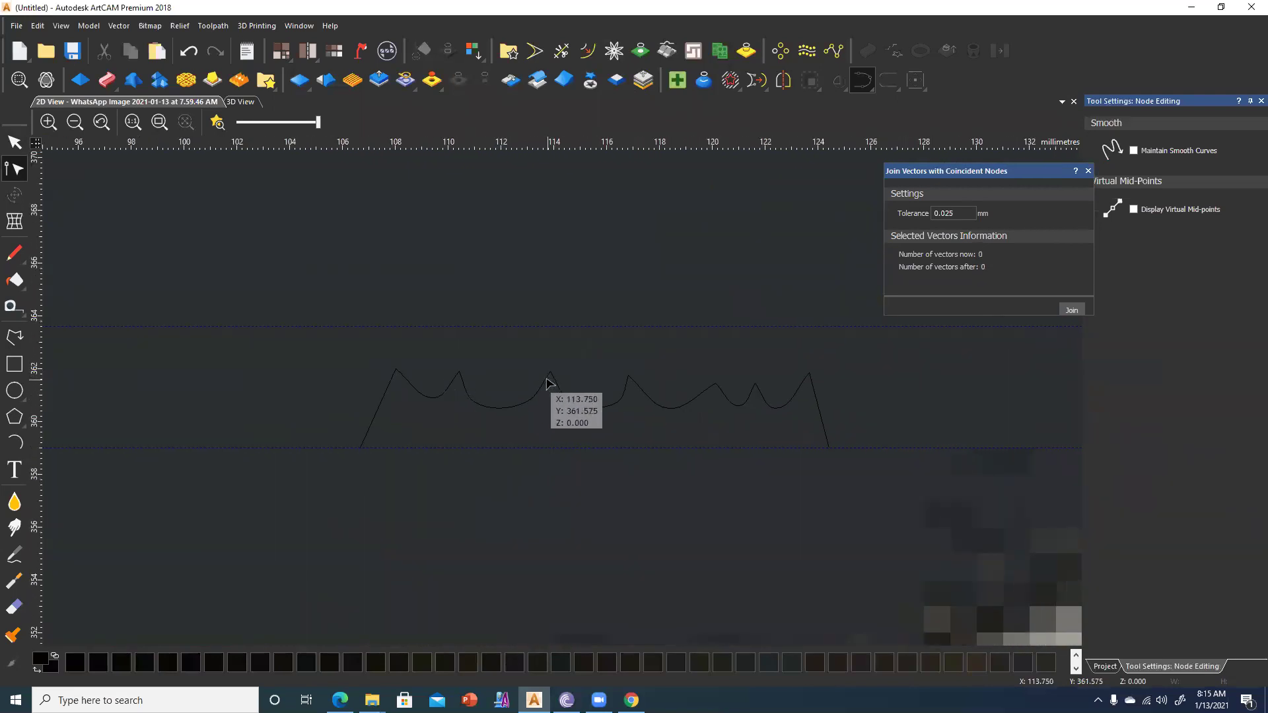
Drag the bezier handles so the zigzag's peaks become rounded, wavy scallops.
left_click(543, 378)
scroll(543, 378, "up", 4)
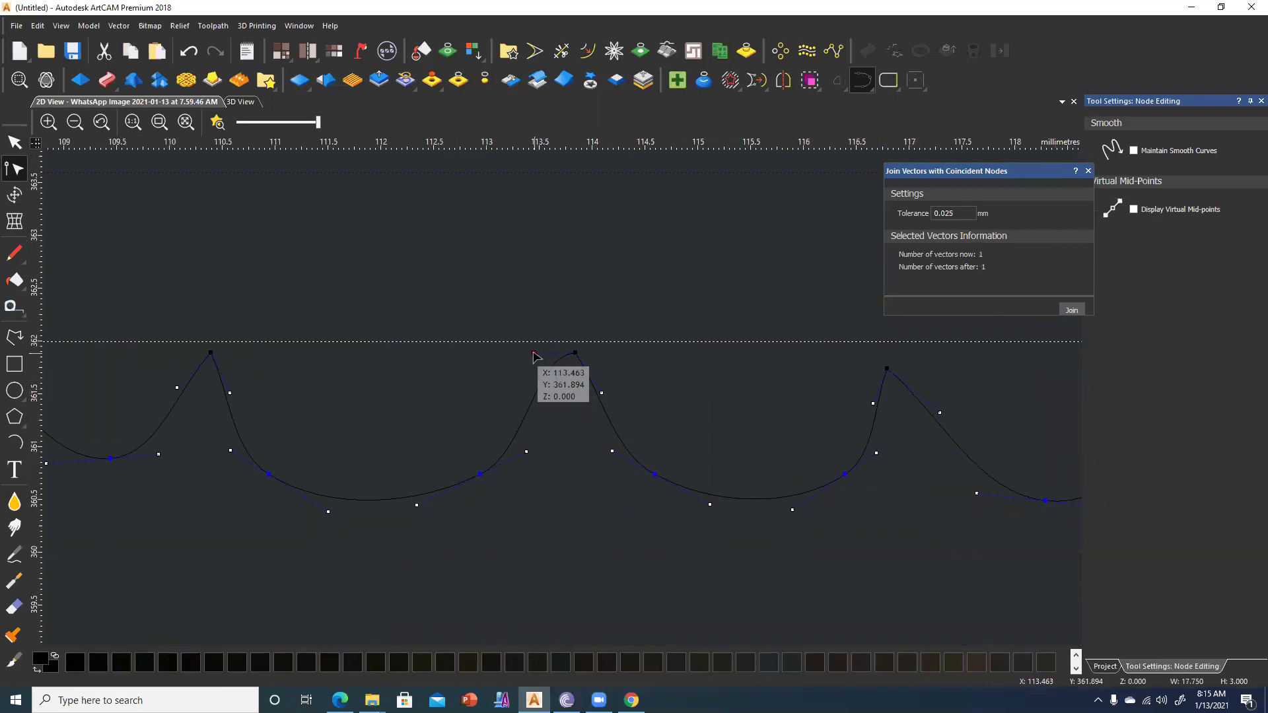
left_click_drag(602, 393, 601, 352)
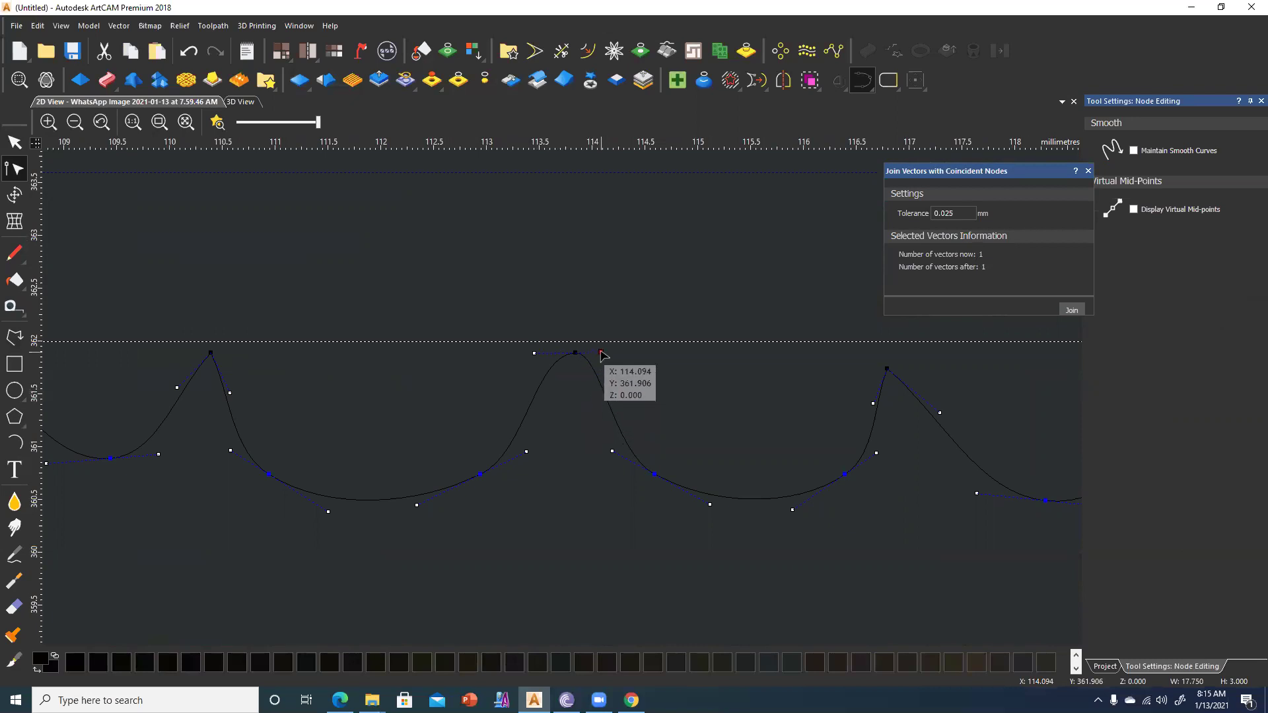
left_click_drag(735, 392, 712, 355)
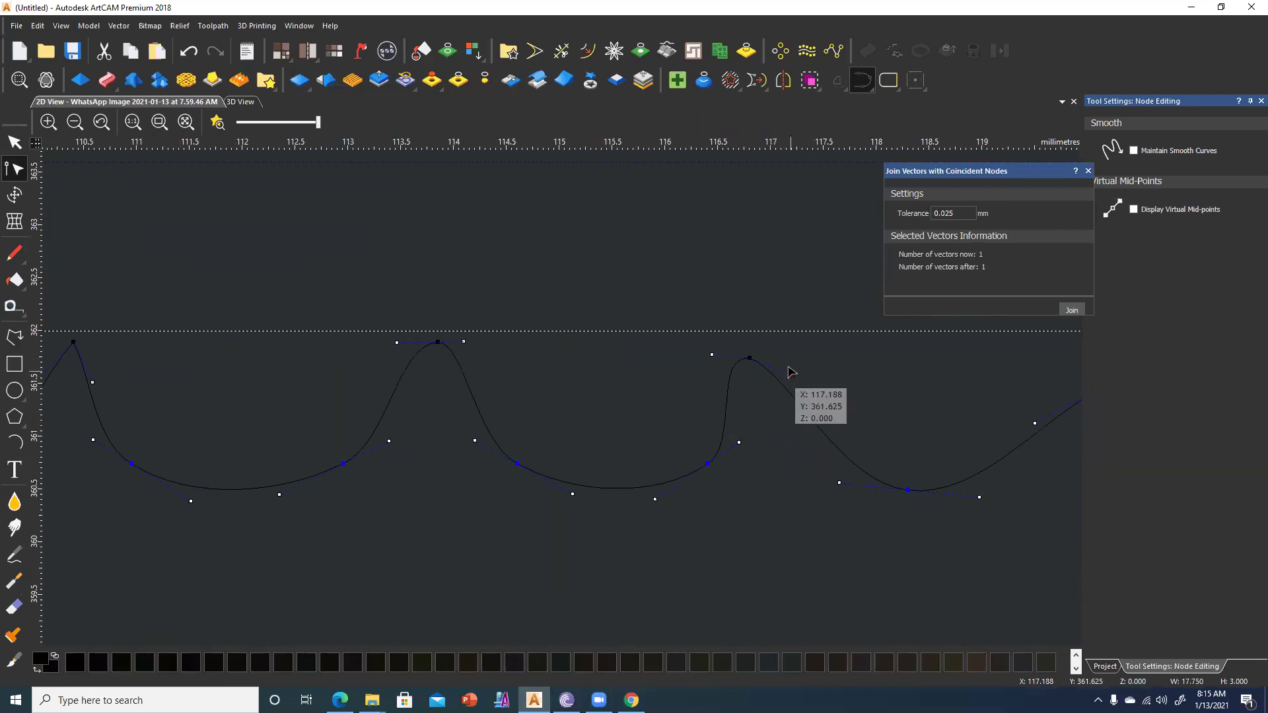
scroll(822, 450, "down", 3)
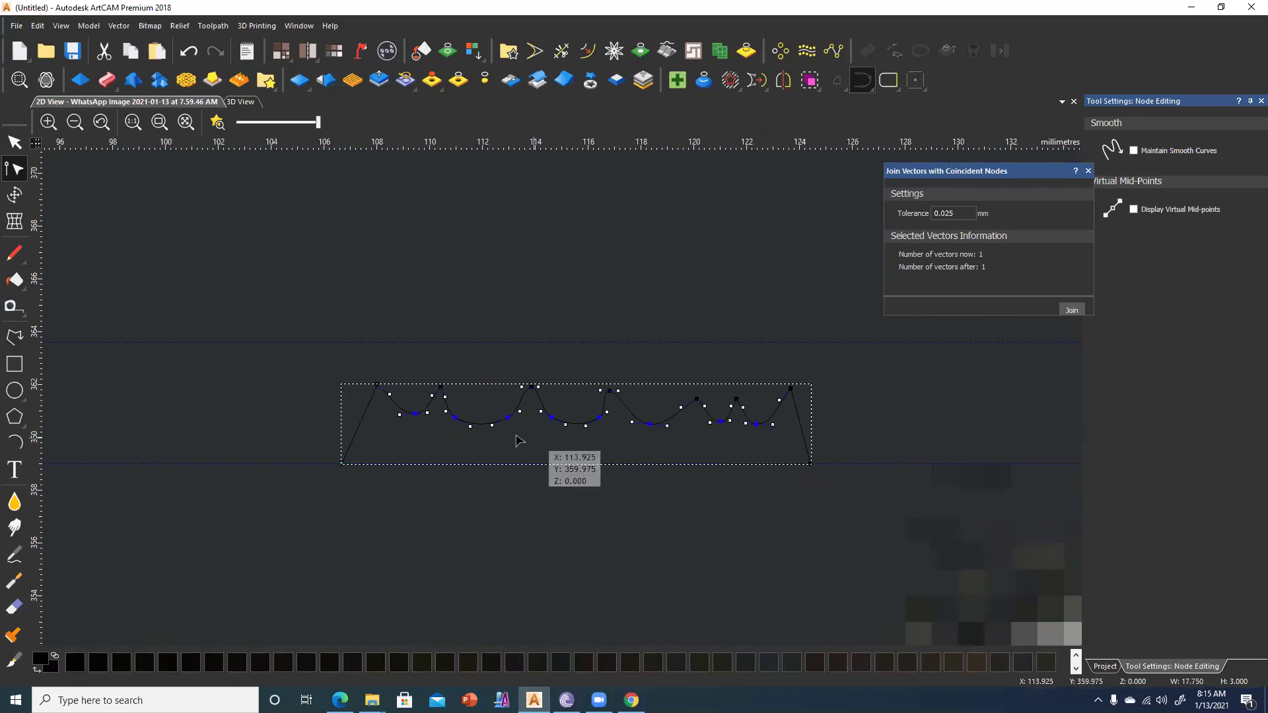
left_click_drag(458, 390, 393, 397)
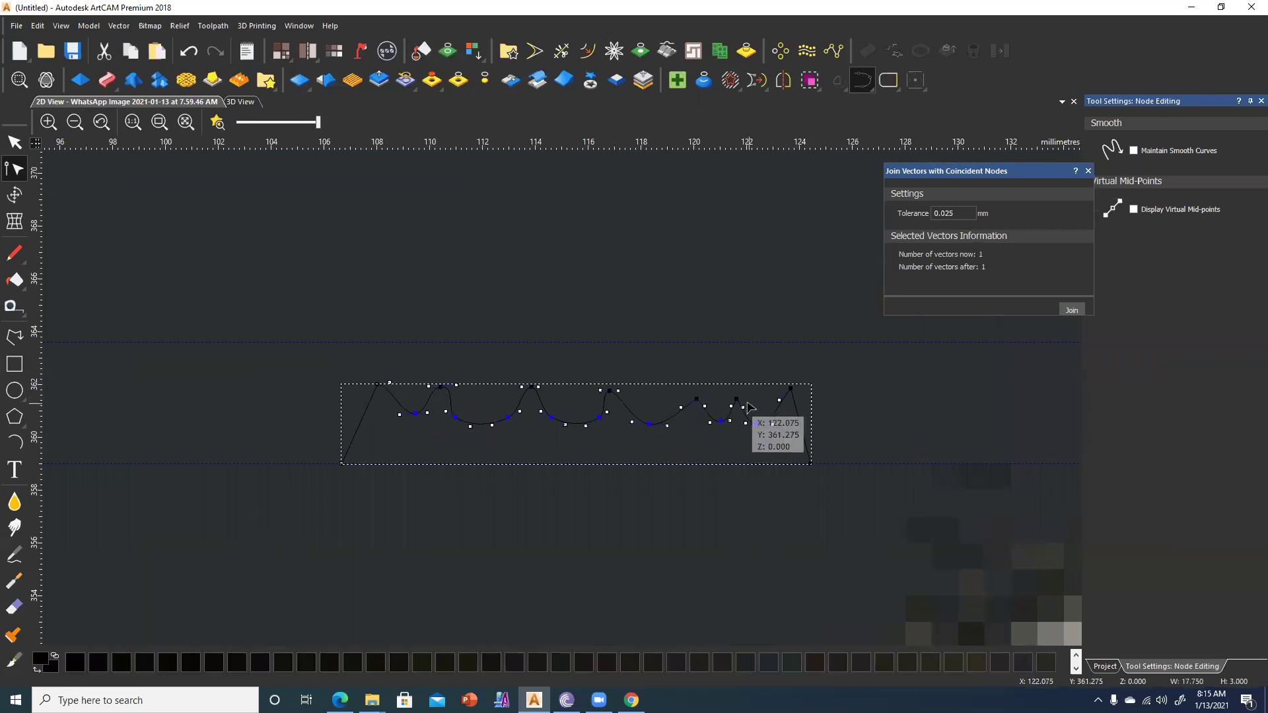
scroll(658, 418, "down", 3)
scroll(600, 360, "down", 2)
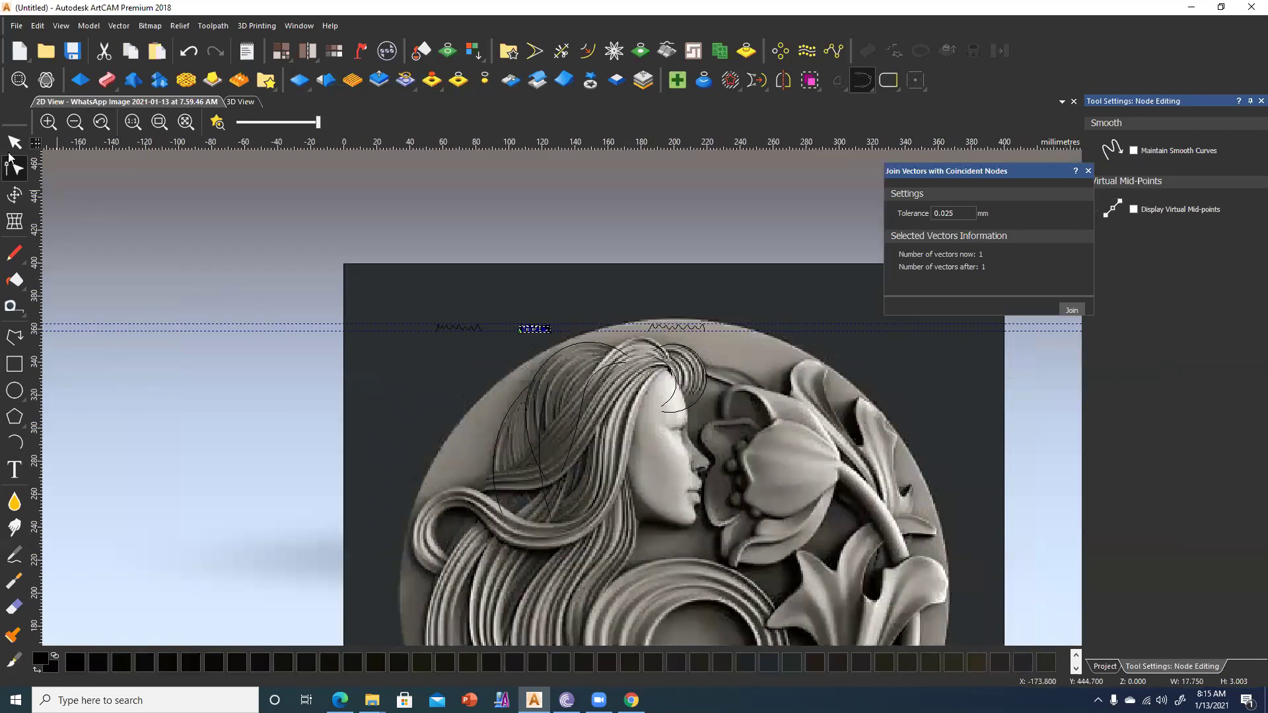
Select both hair curves, close the join-vectors panel, and add Relief Layer 1 under Front Relief as the working layer.
left_click(602, 366)
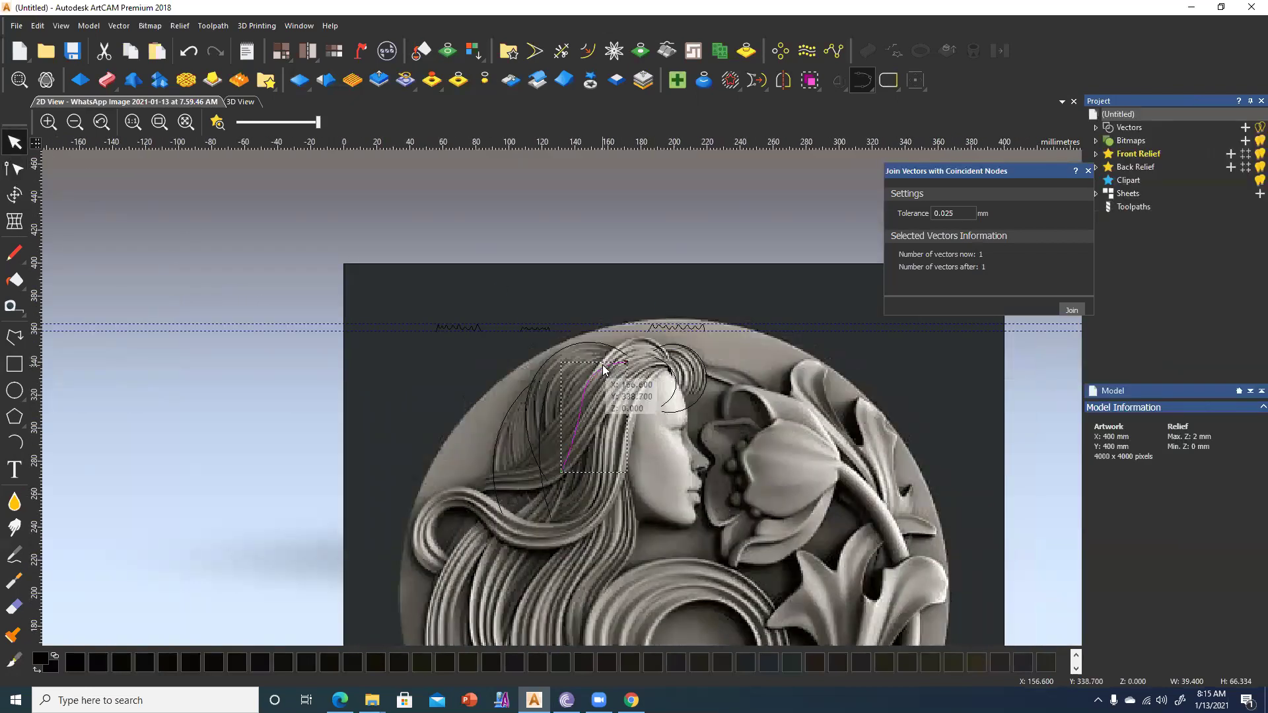
left_click(573, 343, "shift")
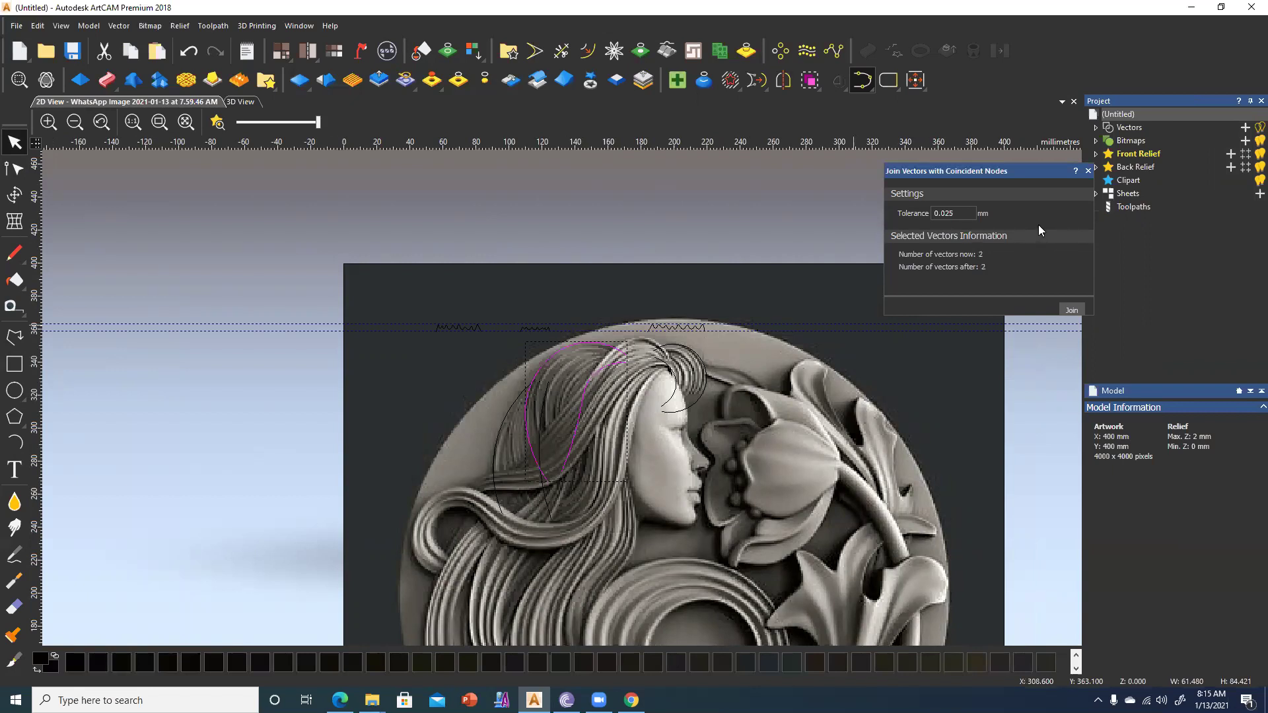
left_click(1088, 171)
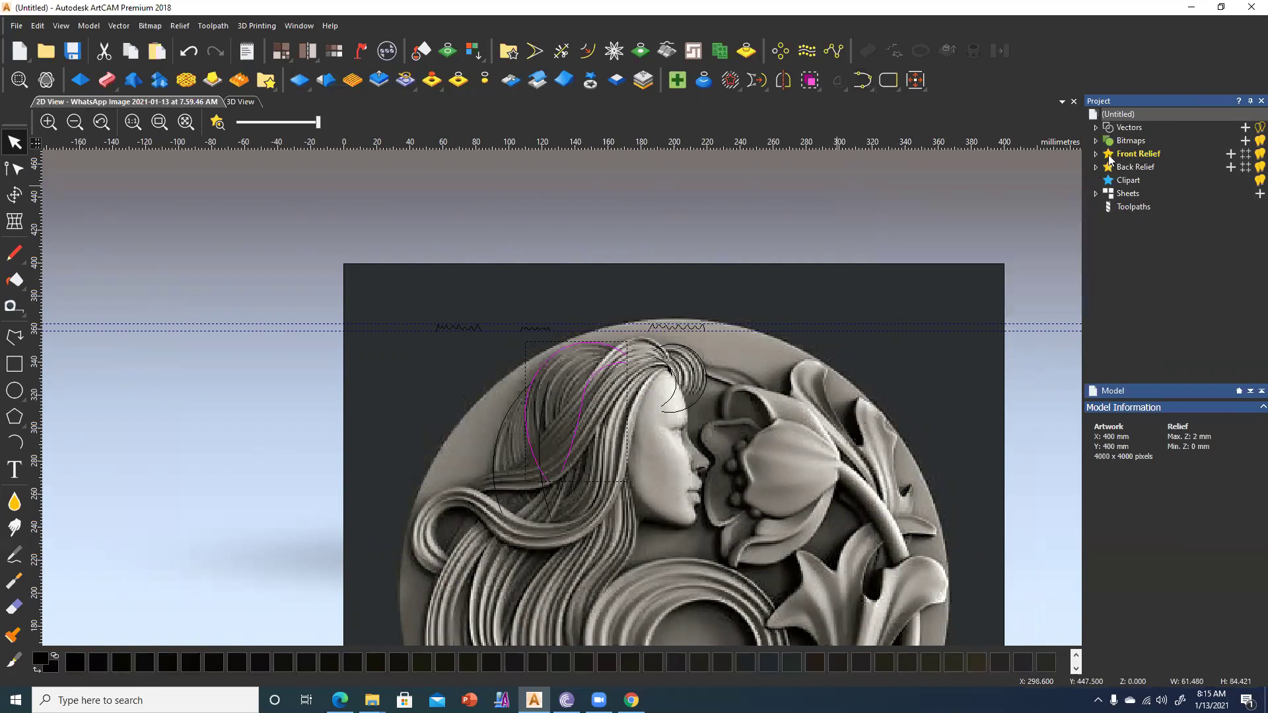
left_click(1095, 154)
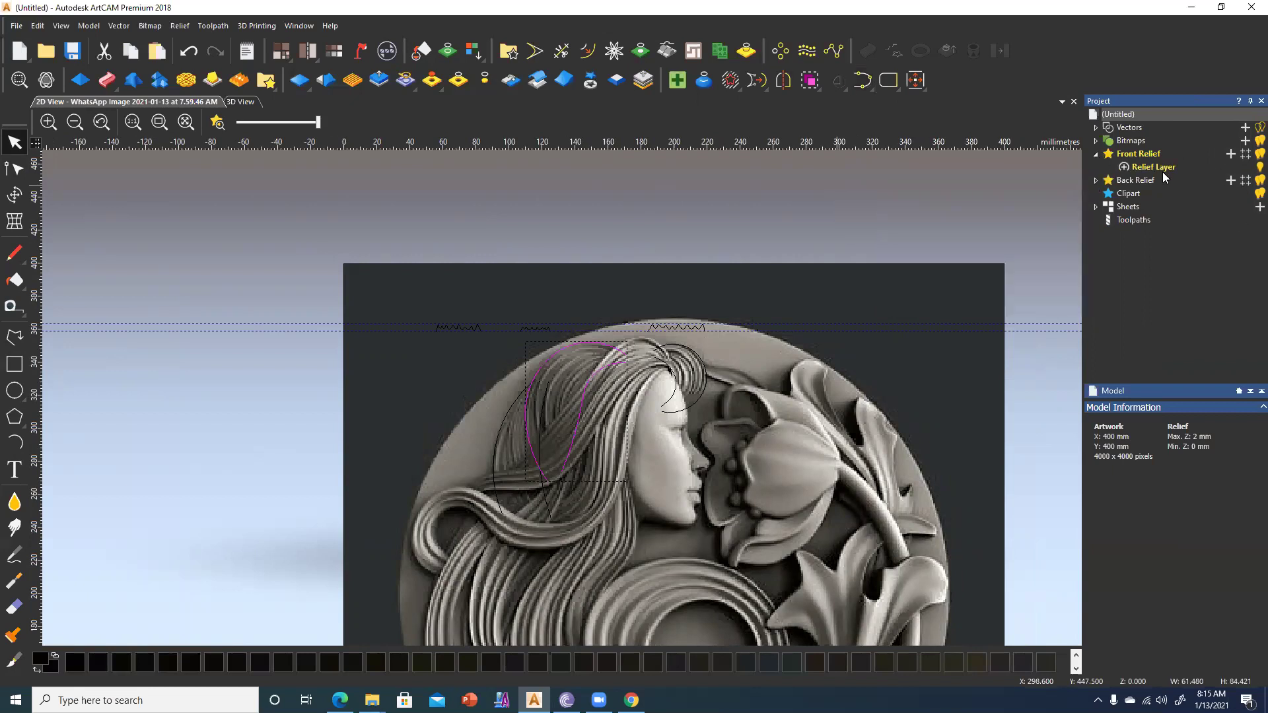
left_click(1231, 154)
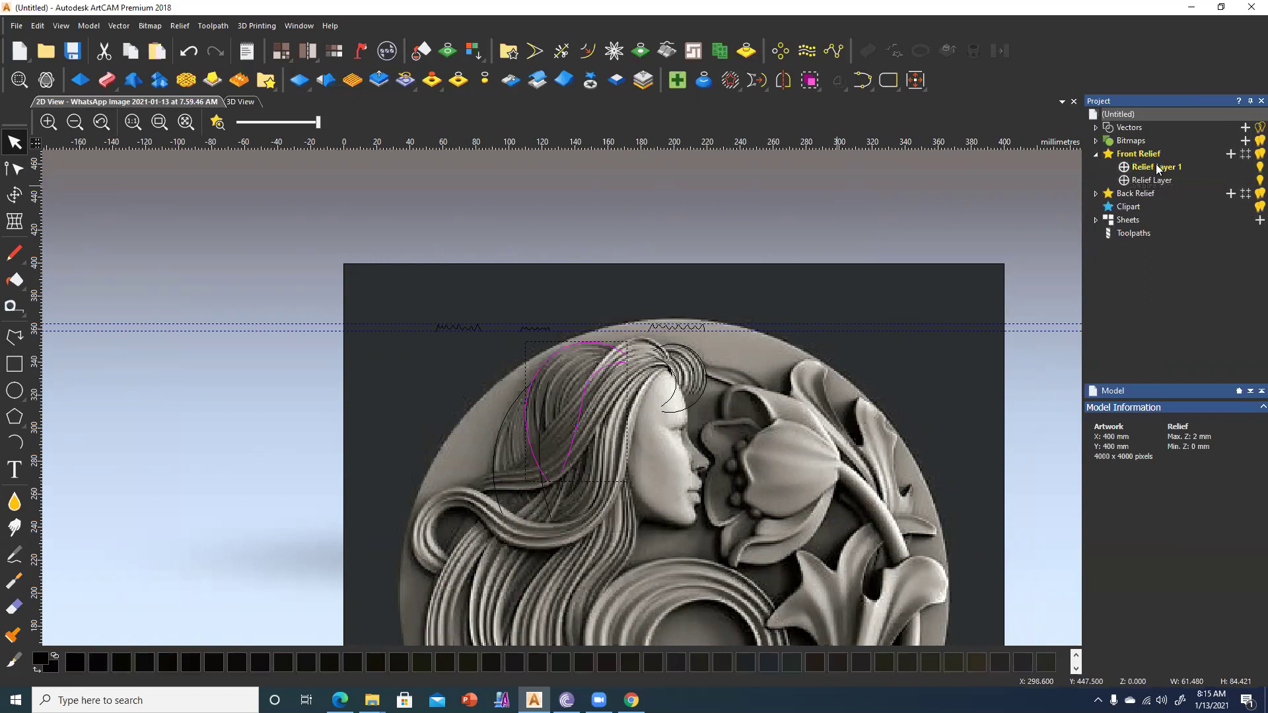
left_click(1156, 166)
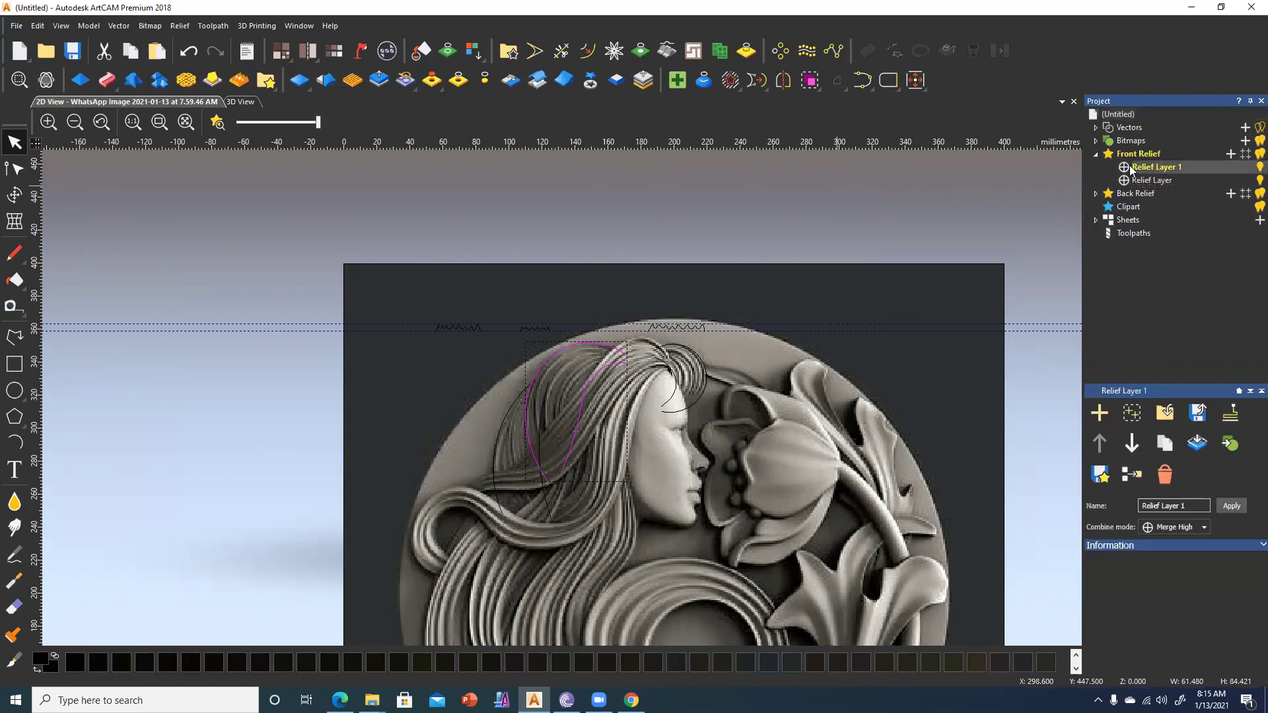
Set up a two-rail sweep along the hair curves with the zigzag as cross section, reversing the second rail.
left_click(109, 80)
left_click_drag(508, 315, 562, 344)
left_click(1120, 320)
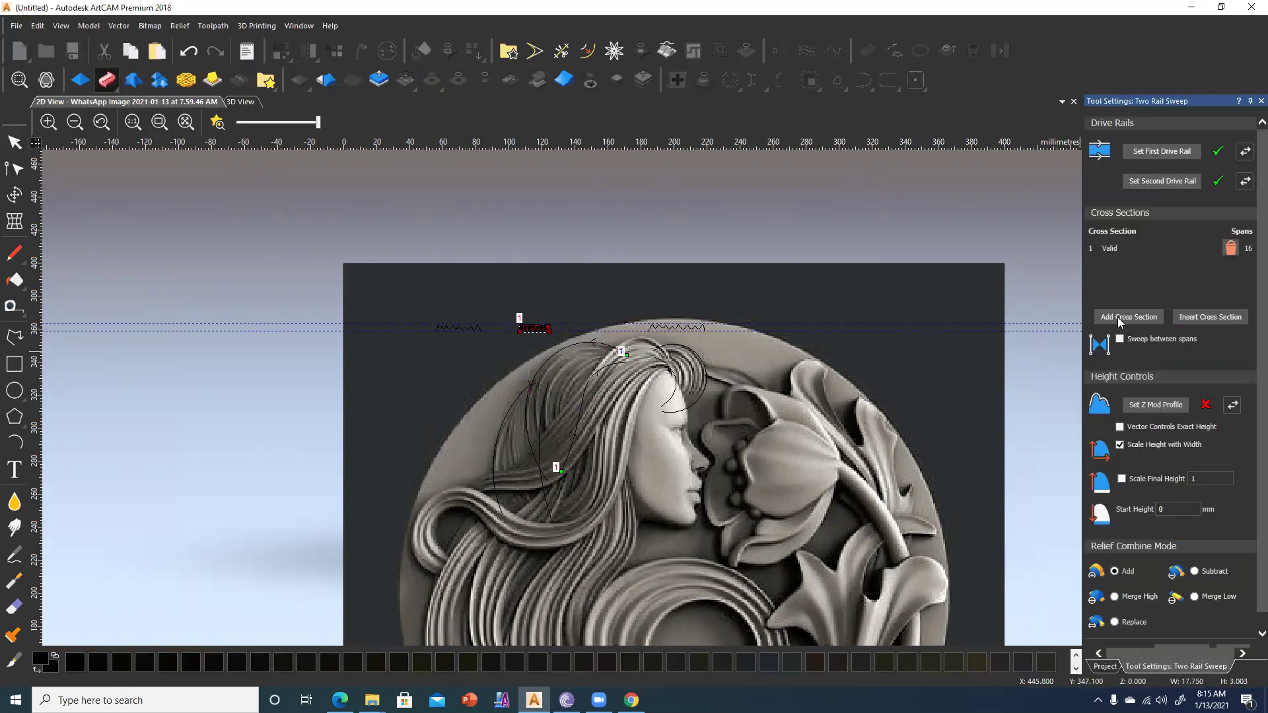
left_click(239, 102)
mouse_move(638, 310)
left_mouse_down()
mouse_move(601, 378)
mouse_move(607, 491)
mouse_move(661, 410)
left_mouse_up()
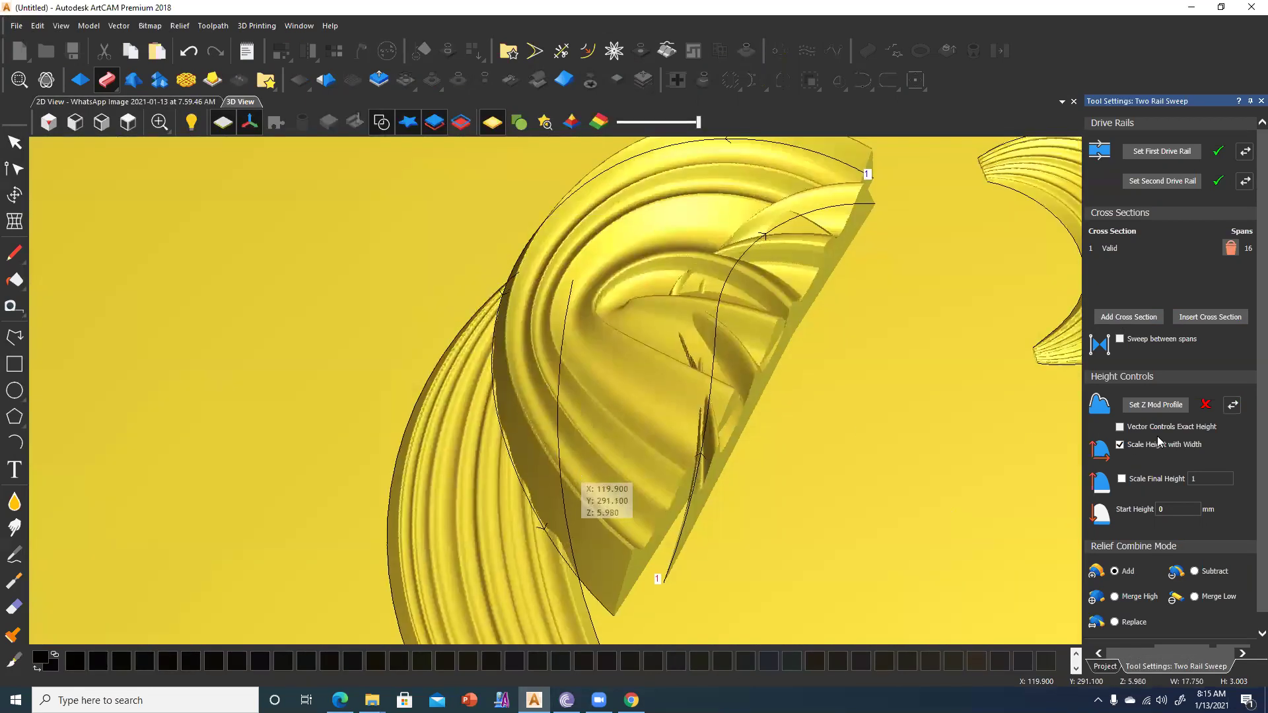
left_click(1246, 182)
mouse_move(760, 325)
left_mouse_down()
mouse_move(690, 390)
mouse_move(653, 561)
mouse_move(603, 311)
mouse_move(504, 396)
mouse_move(505, 414)
mouse_move(638, 437)
left_mouse_up()
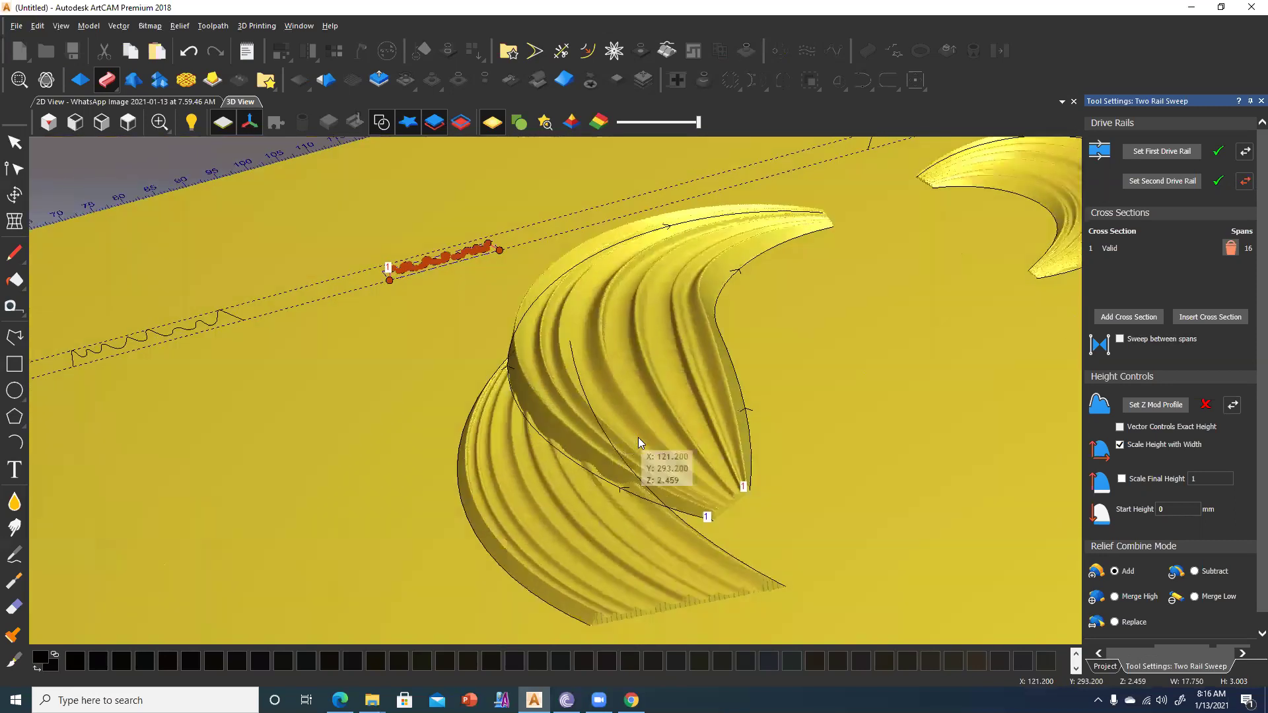
Scale the sweep to a final height of 3, check the preview in 3D, and apply it.
left_click(1122, 480)
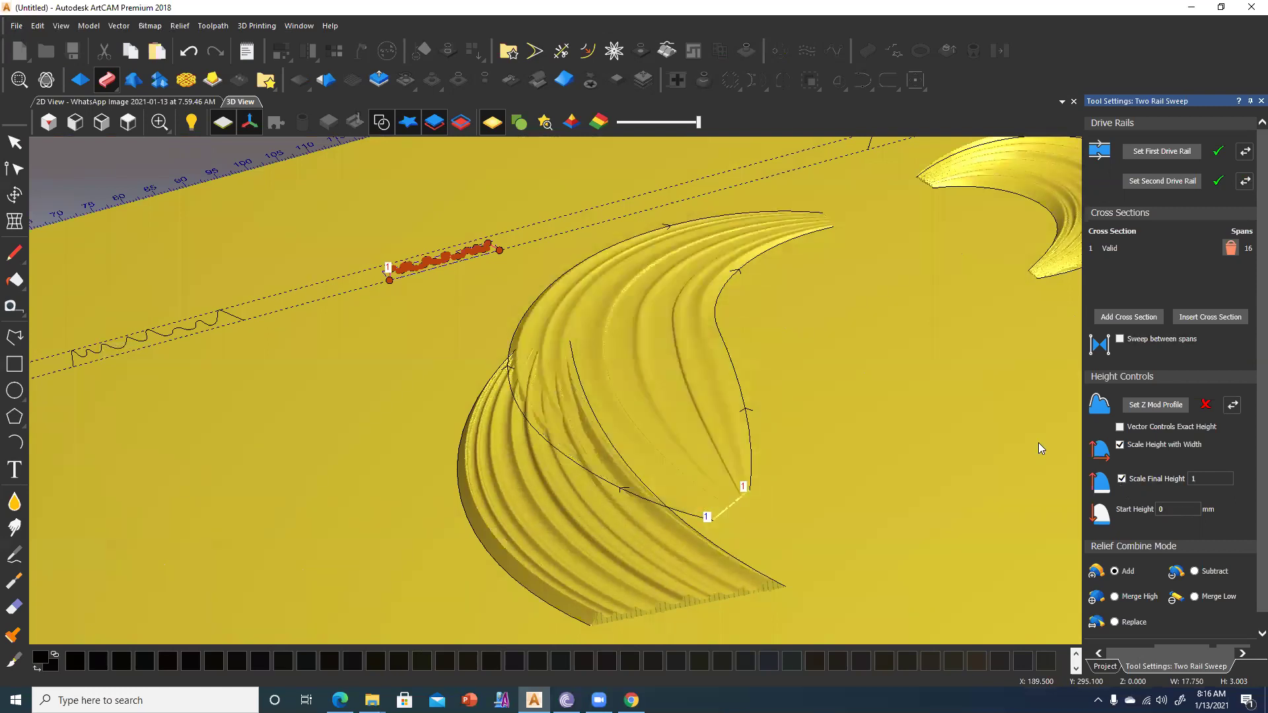
left_click_drag(1208, 478, 1185, 483)
type("3")
key("Return")
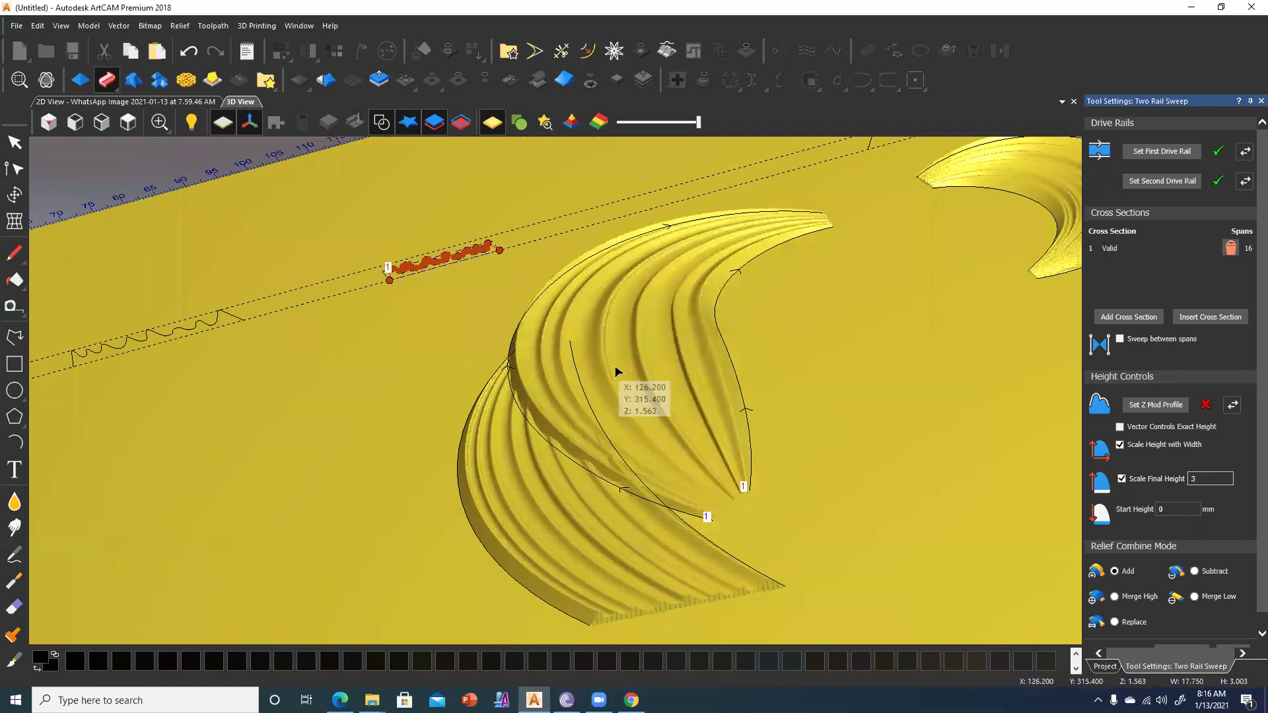
left_click_drag(608, 380, 577, 501)
left_click_drag(641, 415, 531, 359)
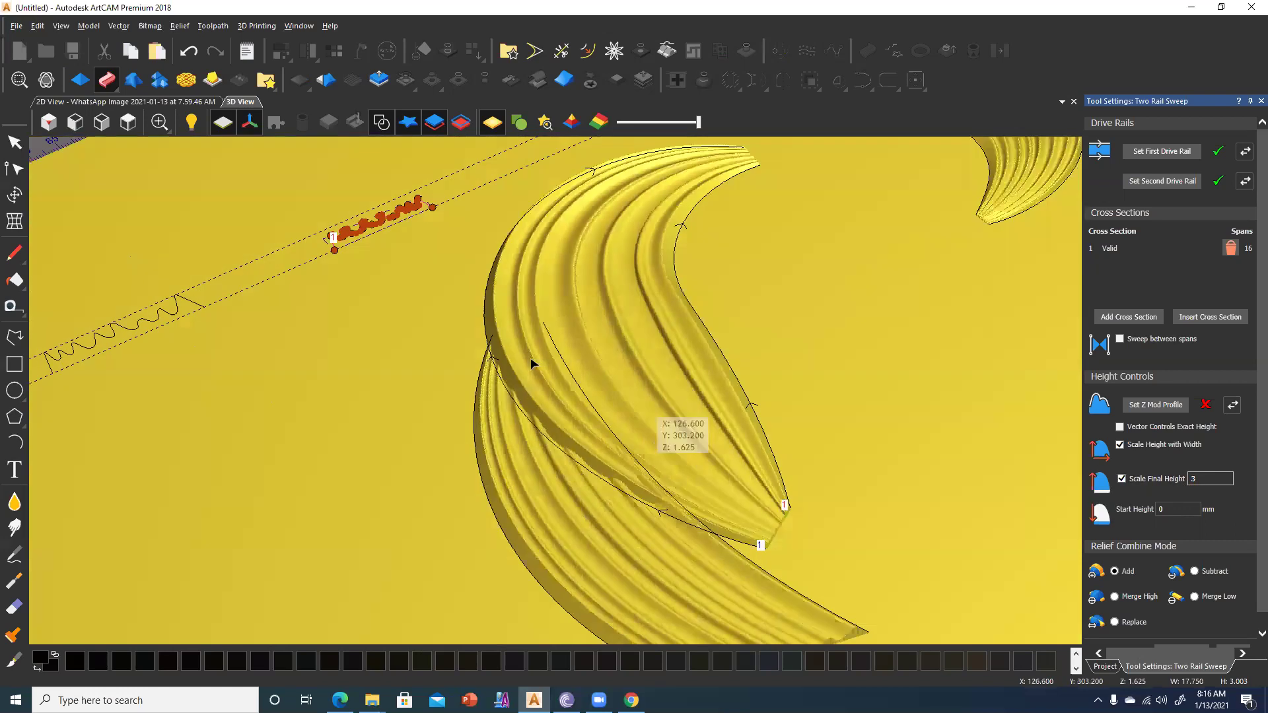
mouse_move(792, 423)
left_mouse_down()
mouse_move(602, 453)
mouse_move(649, 421)
left_mouse_up()
left_click_drag(674, 537, 640, 426)
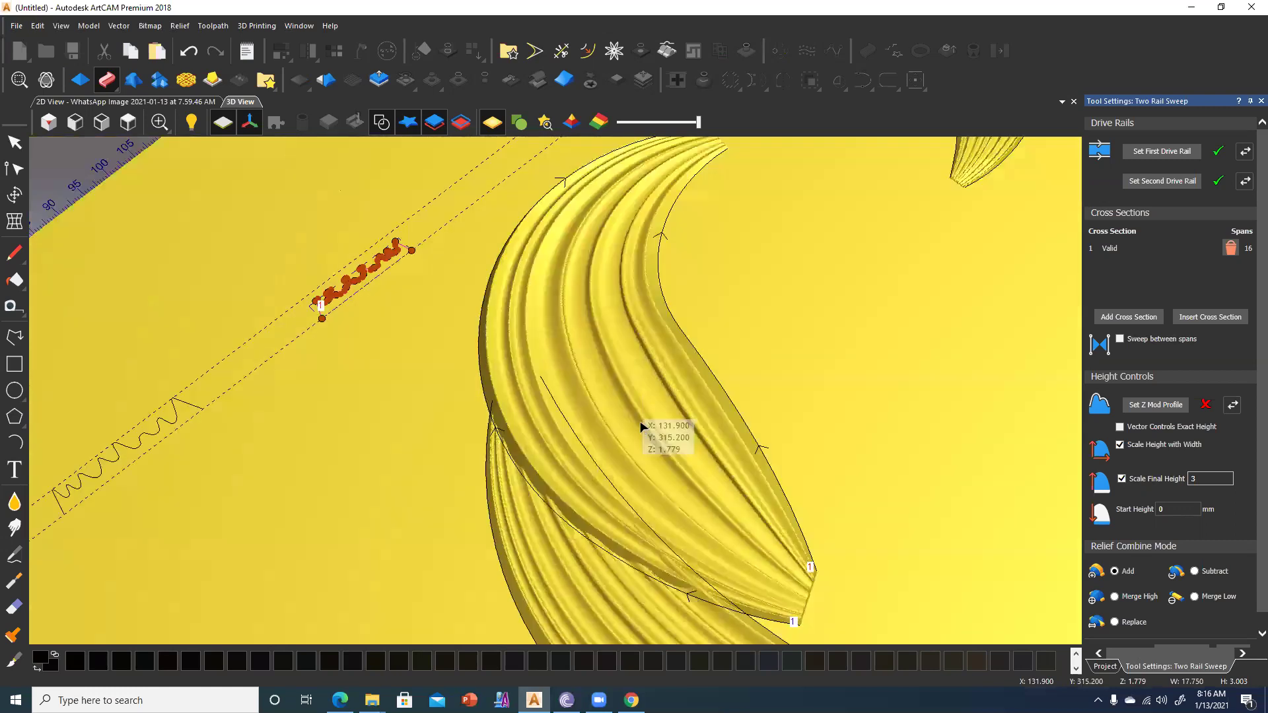
left_click_drag(531, 399, 1095, 621)
scroll(1181, 622, "down", 1)
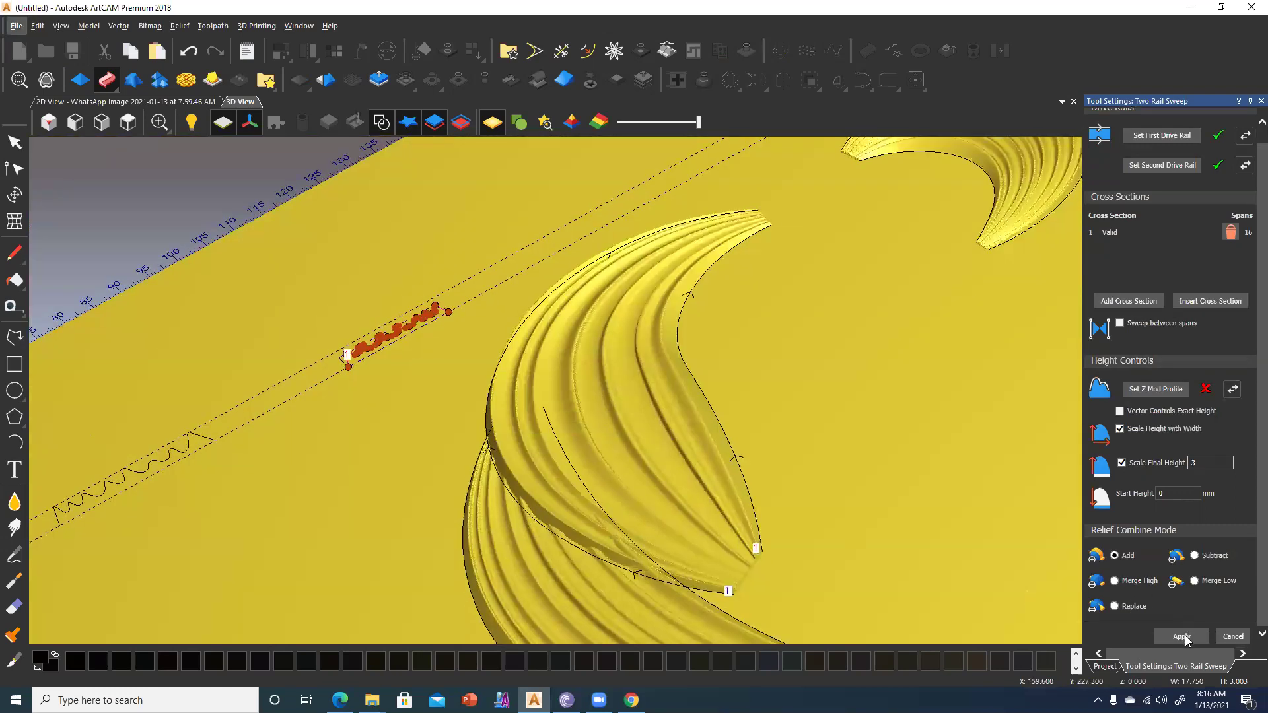
left_click(1233, 638)
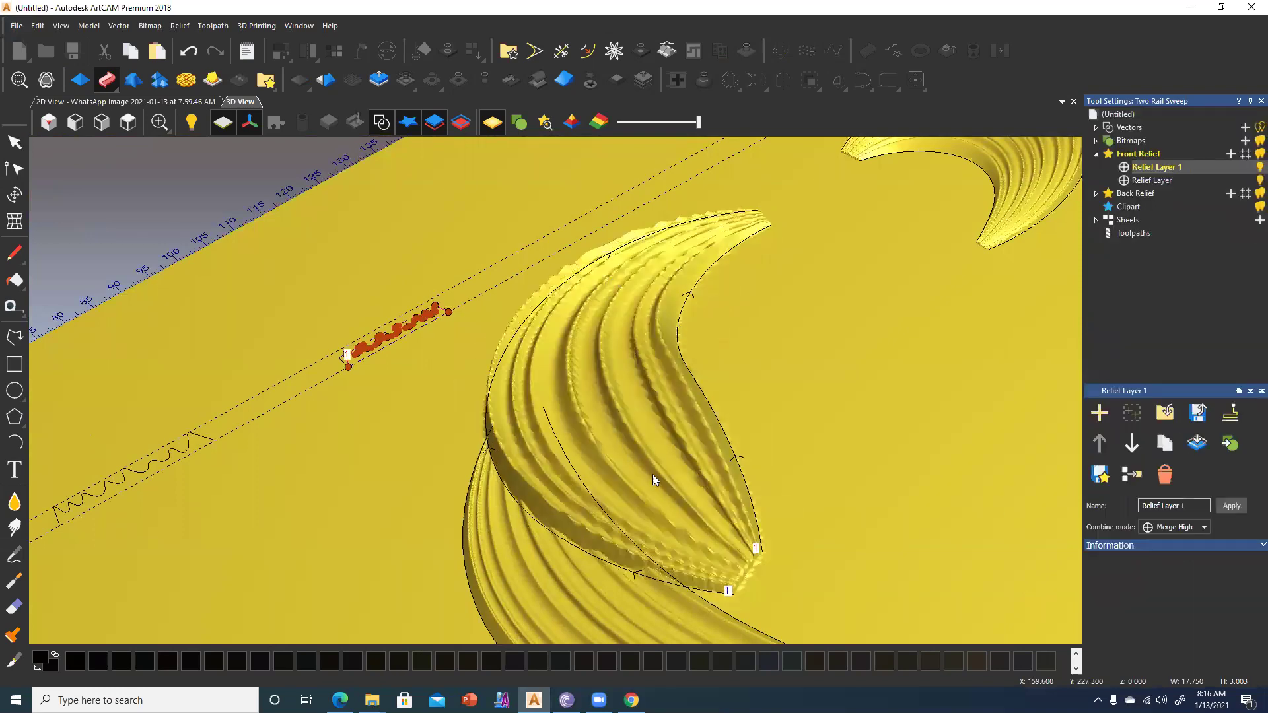
View the new strand from the top with the vectors hidden in the 3D view.
left_click_drag(653, 474, 600, 447)
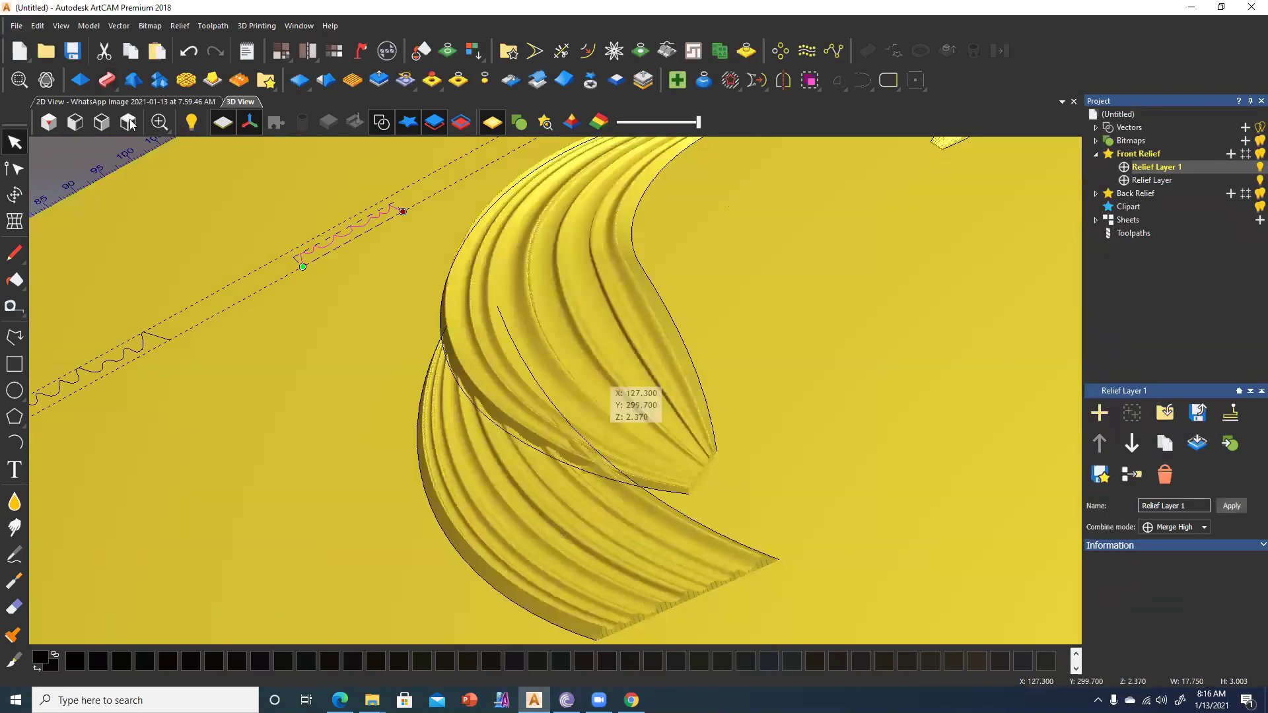
left_click(130, 125)
left_click(378, 125)
scroll(443, 277, "up", 5)
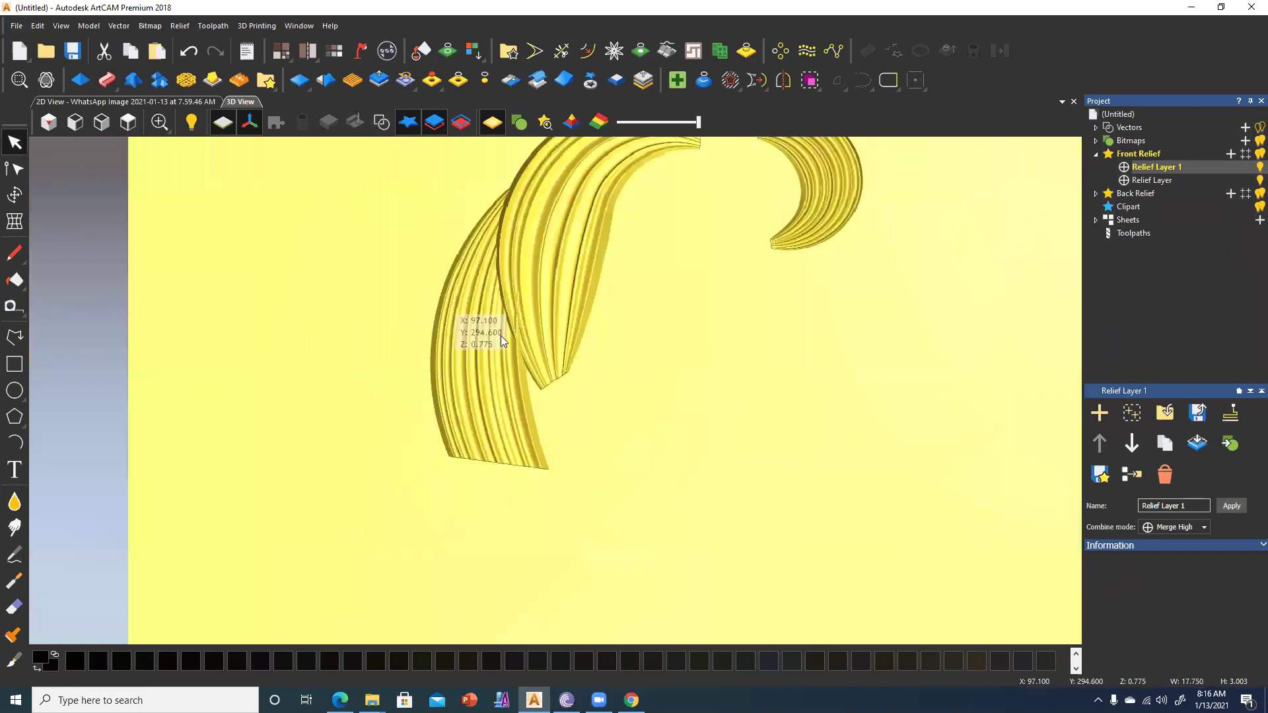
scroll(523, 340, "up", 2)
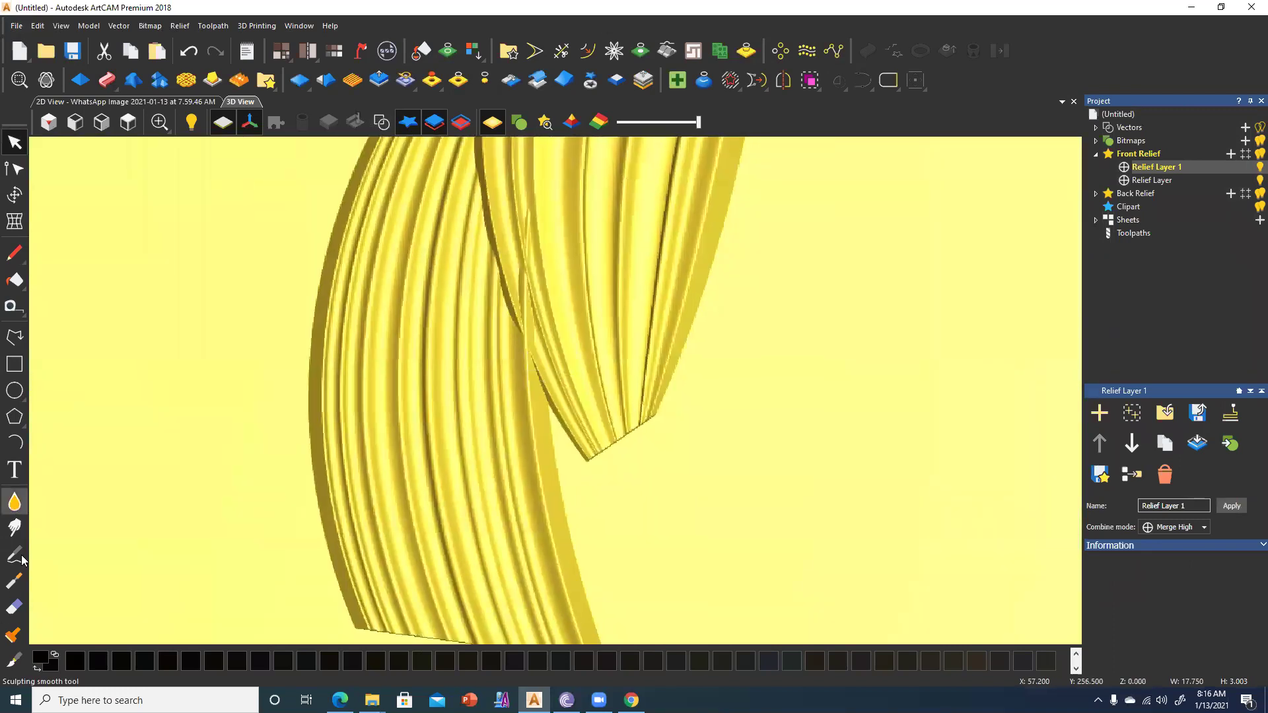
Try carving a stroke into the hair strand, then undo it.
left_click(11, 586)
left_click_drag(561, 309, 581, 273)
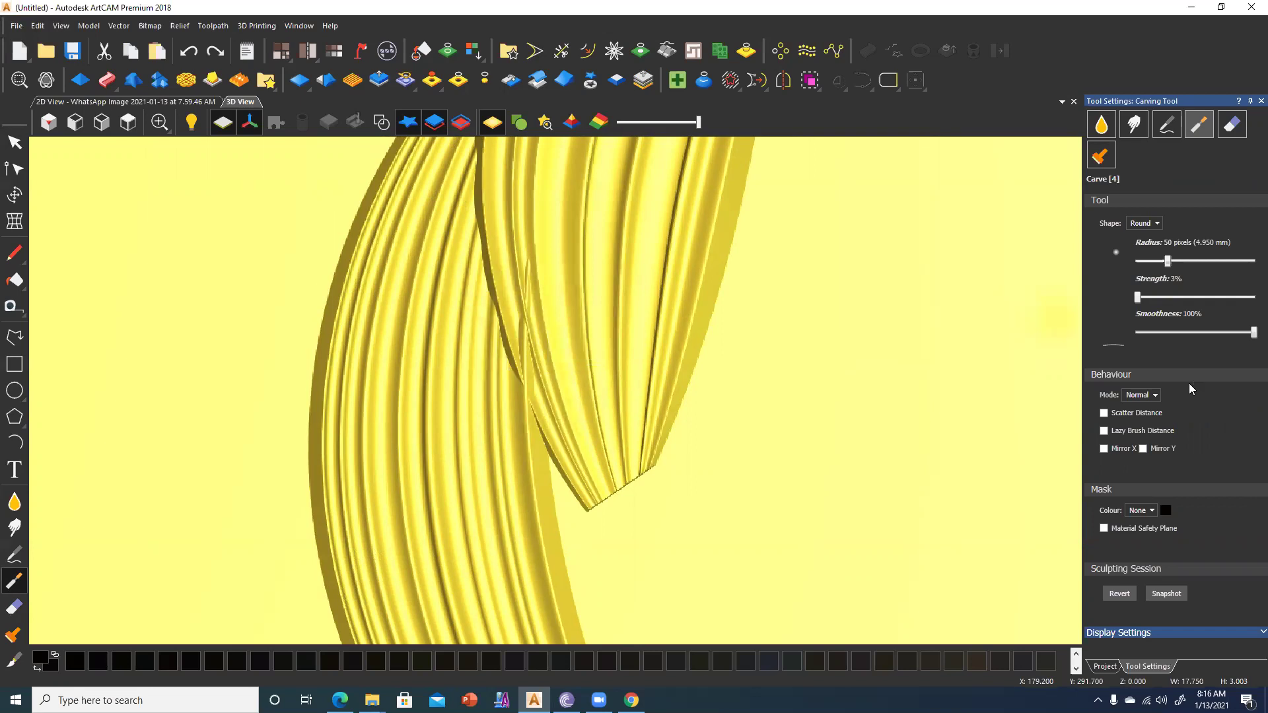
key("ctrl+z")
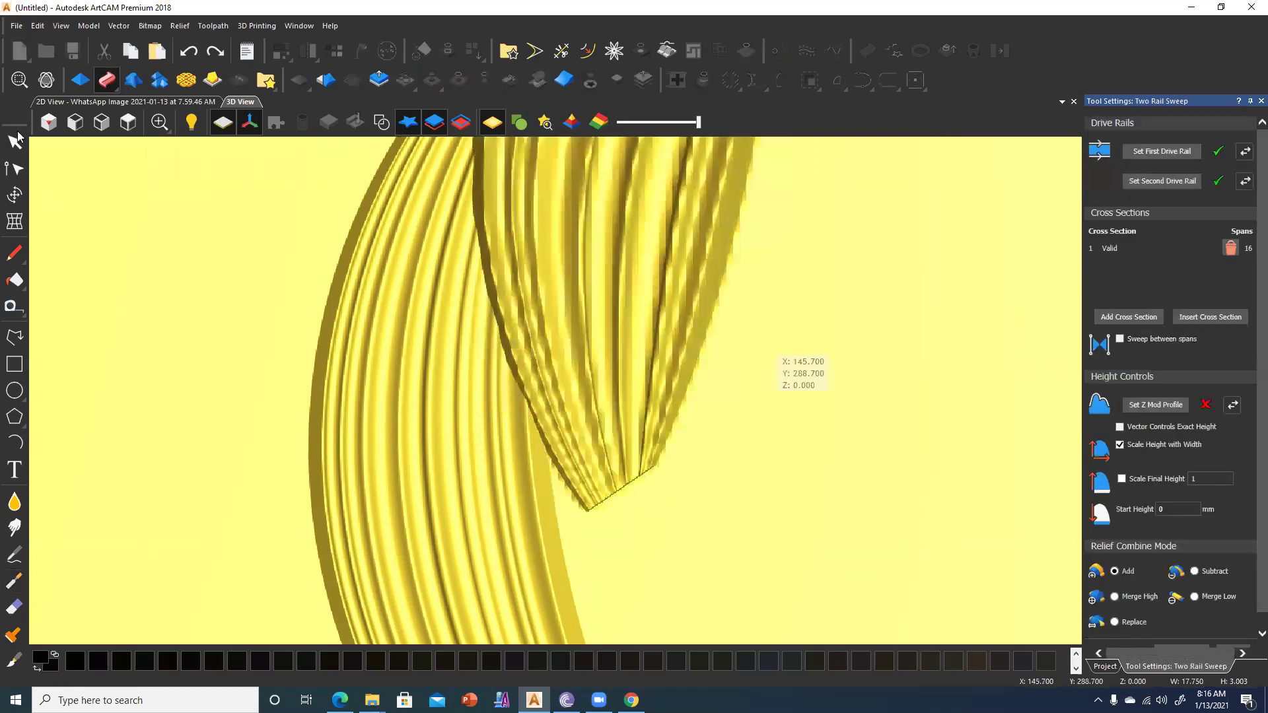
left_click(15, 139)
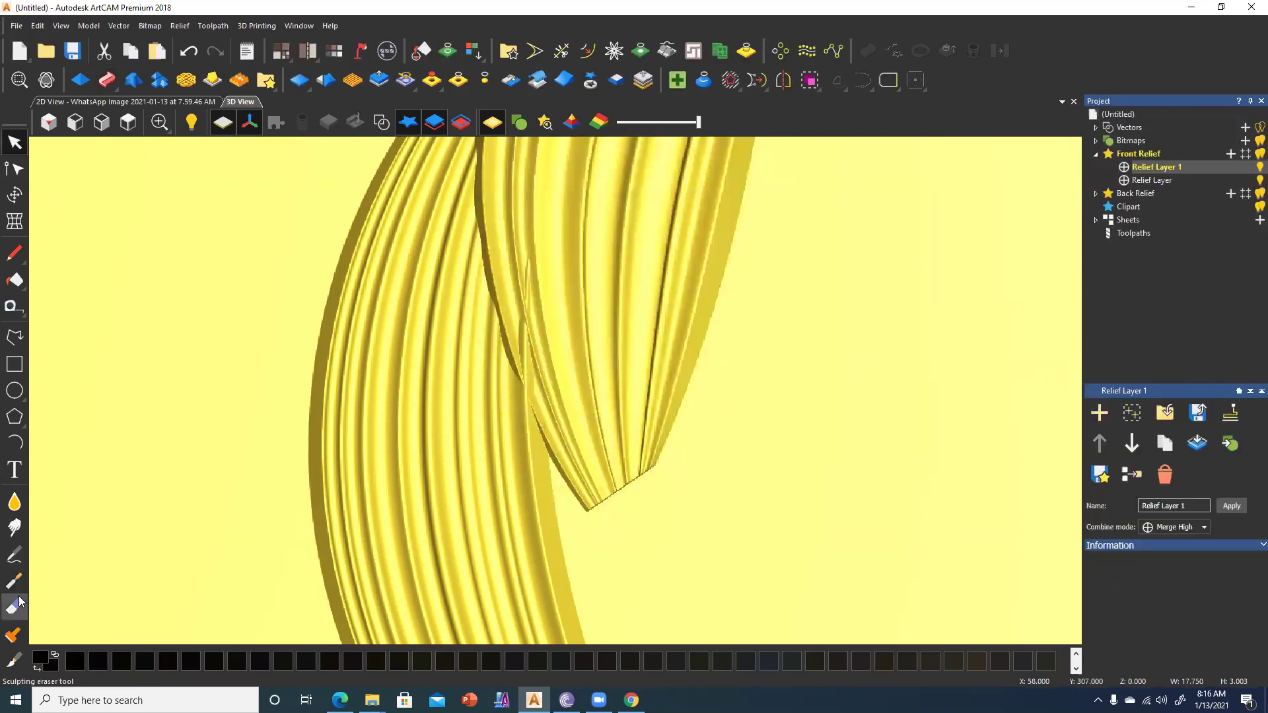
left_click(14, 582)
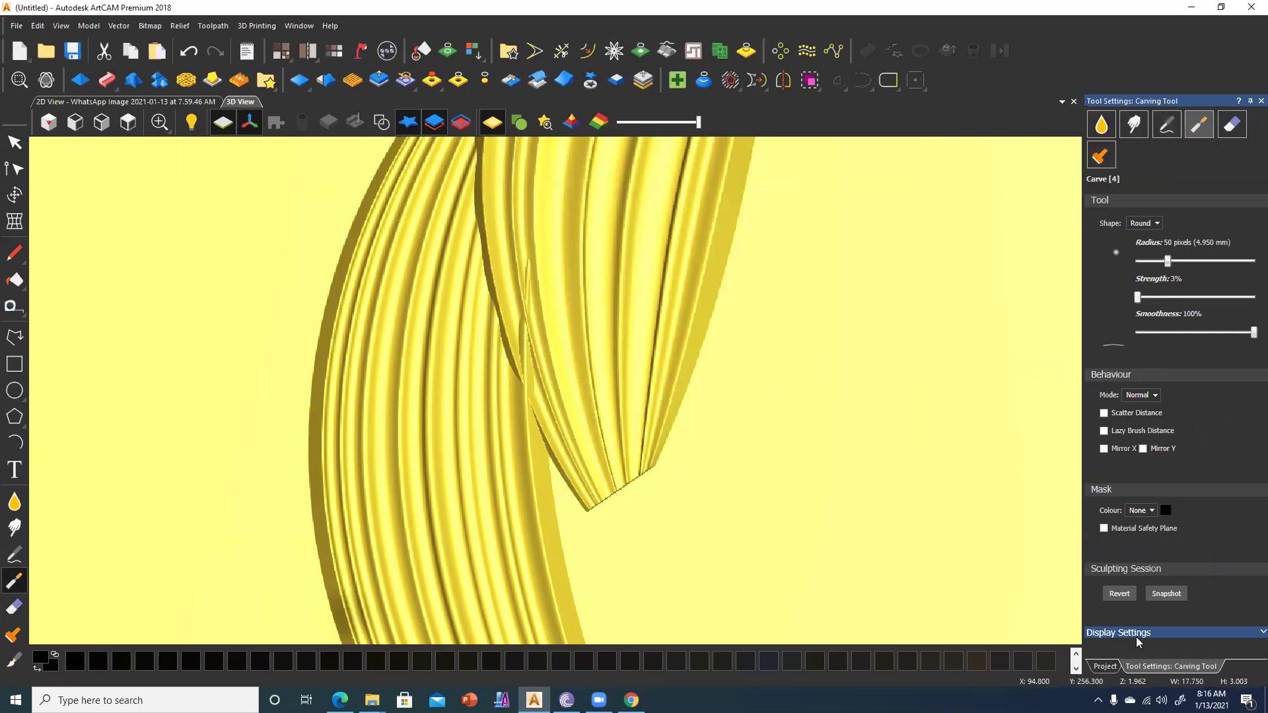
Make the original Relief Layer the active layer in the Project tree.
left_click(1104, 666)
left_click(1165, 180)
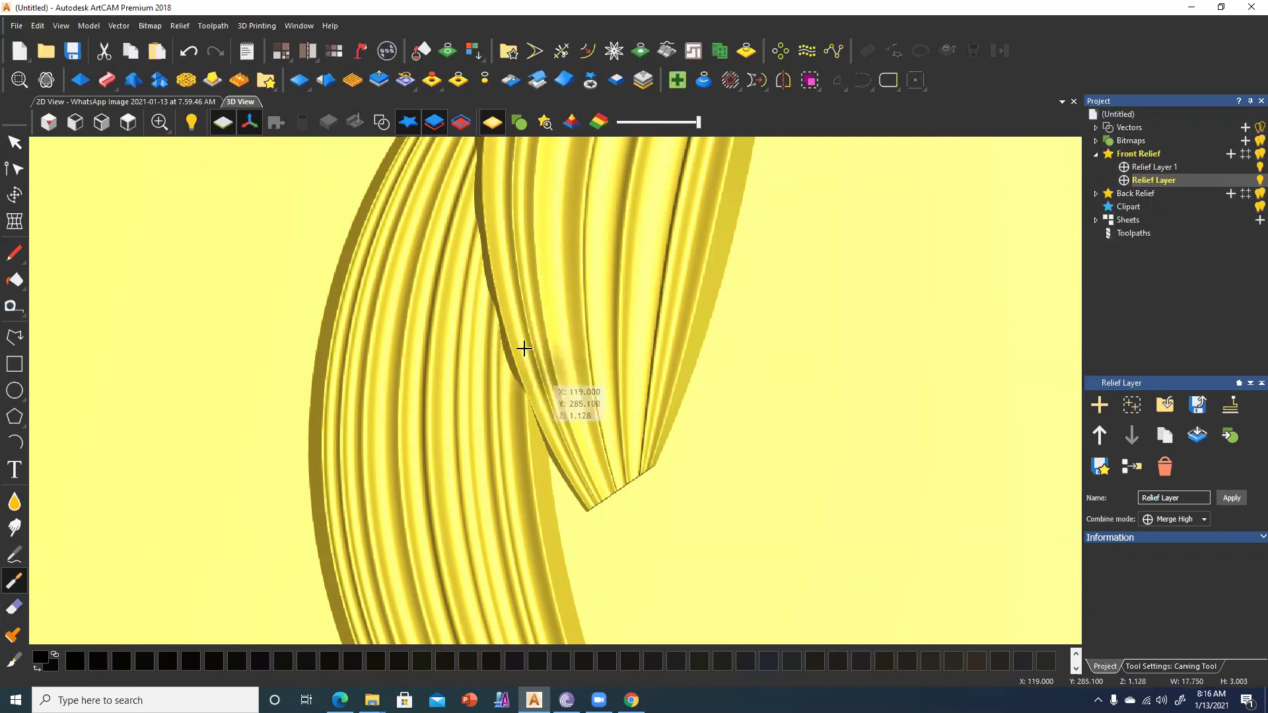
scroll(570, 341, "down", 2)
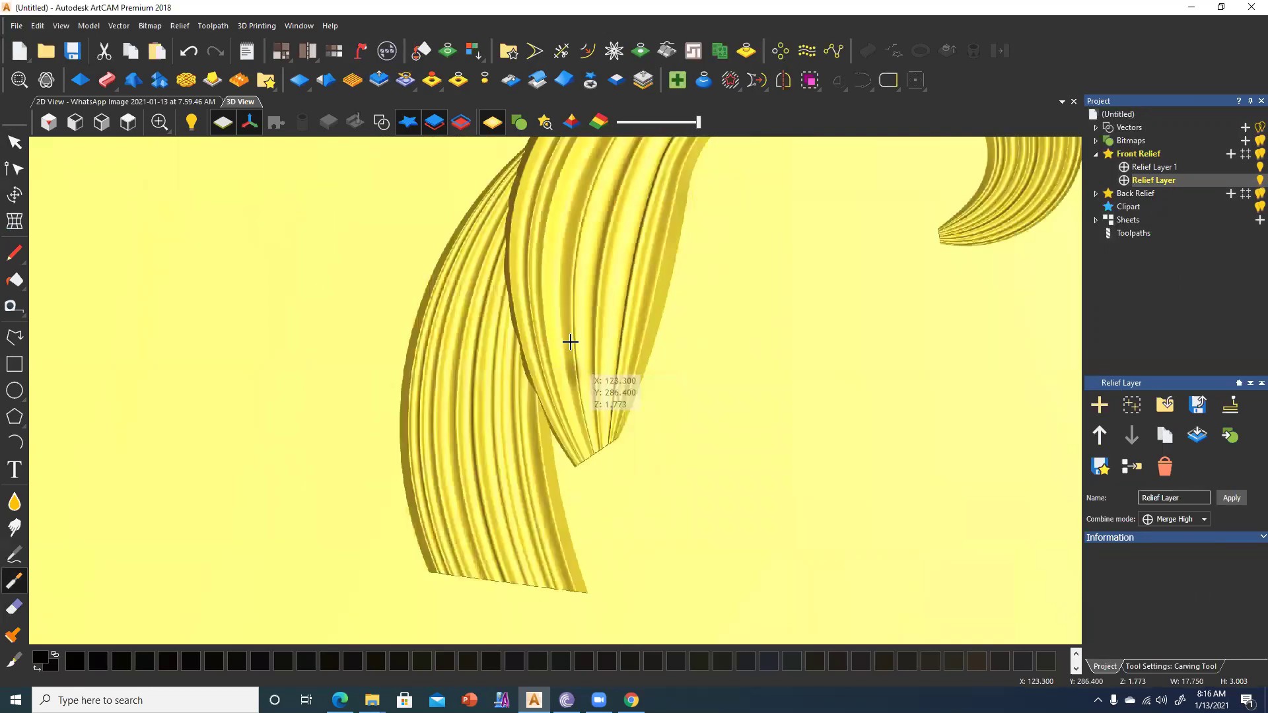
left_click(15, 150)
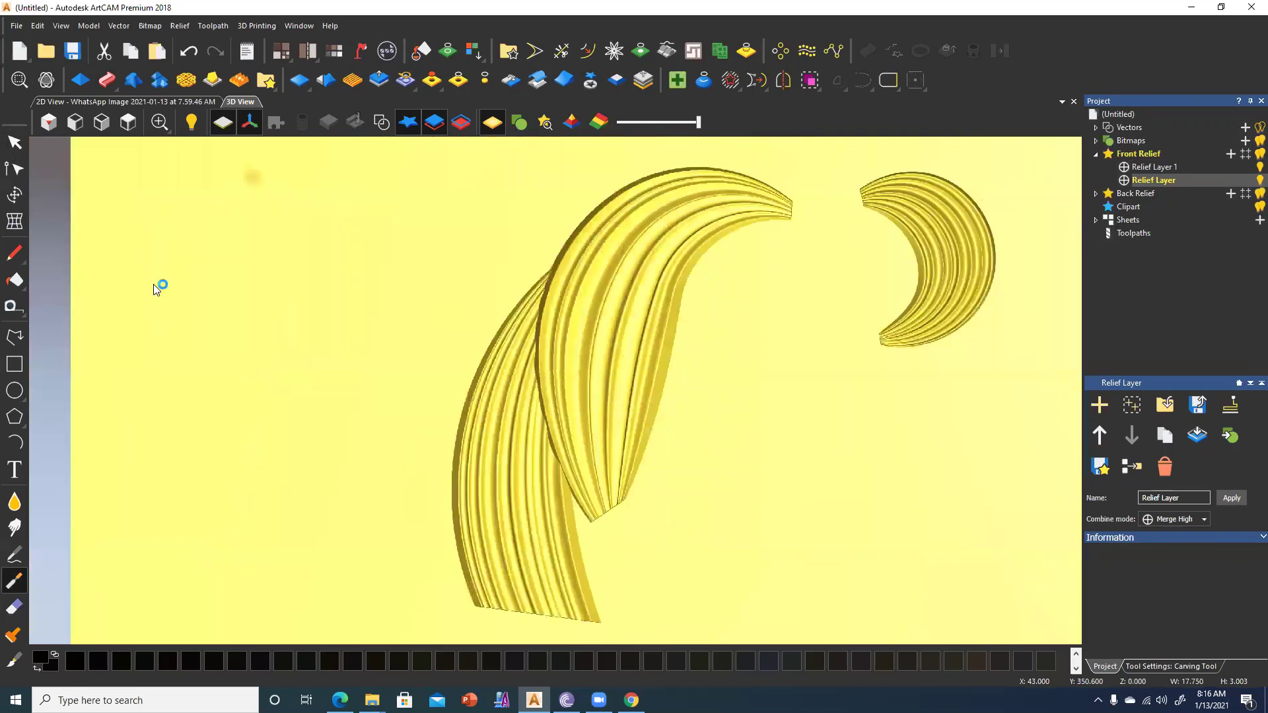
Inspect the strands in perspective, return to top view, then go back to the 2D view.
left_click_drag(438, 396, 274, 175)
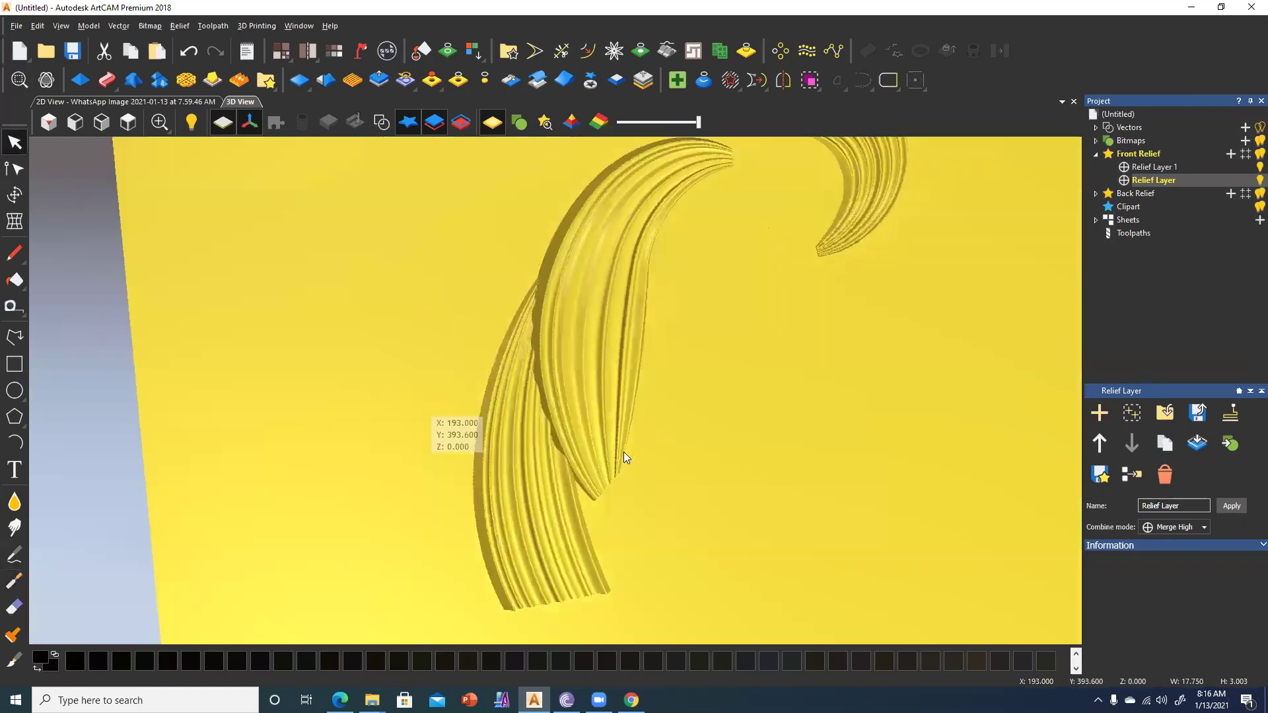
left_click_drag(552, 405, 585, 335)
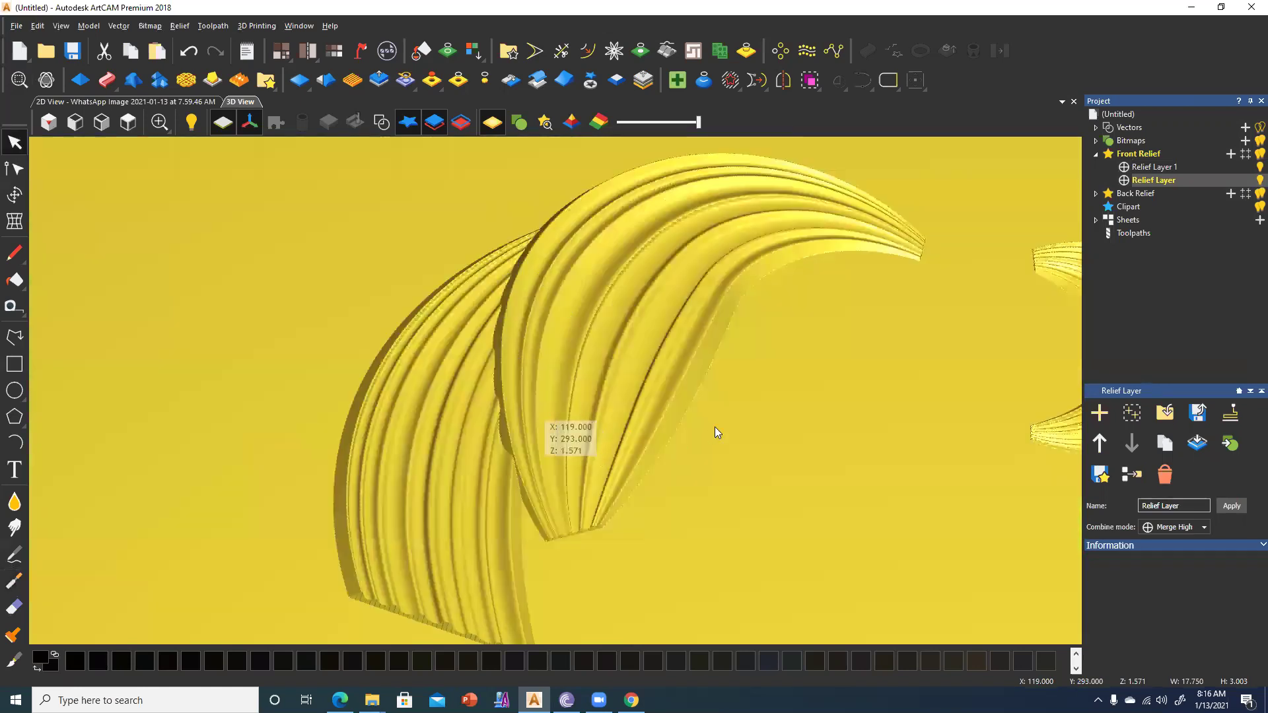
left_click_drag(714, 428, 552, 268)
left_click(128, 122)
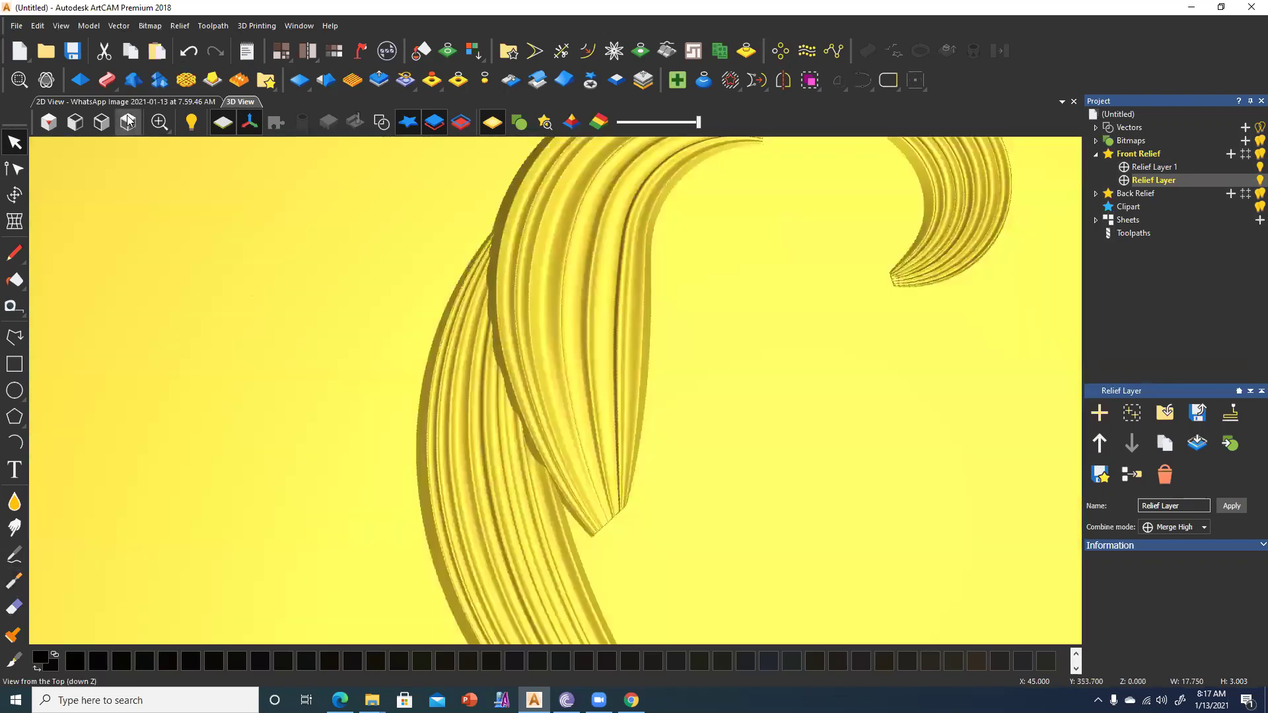
scroll(551, 303, "down", 3)
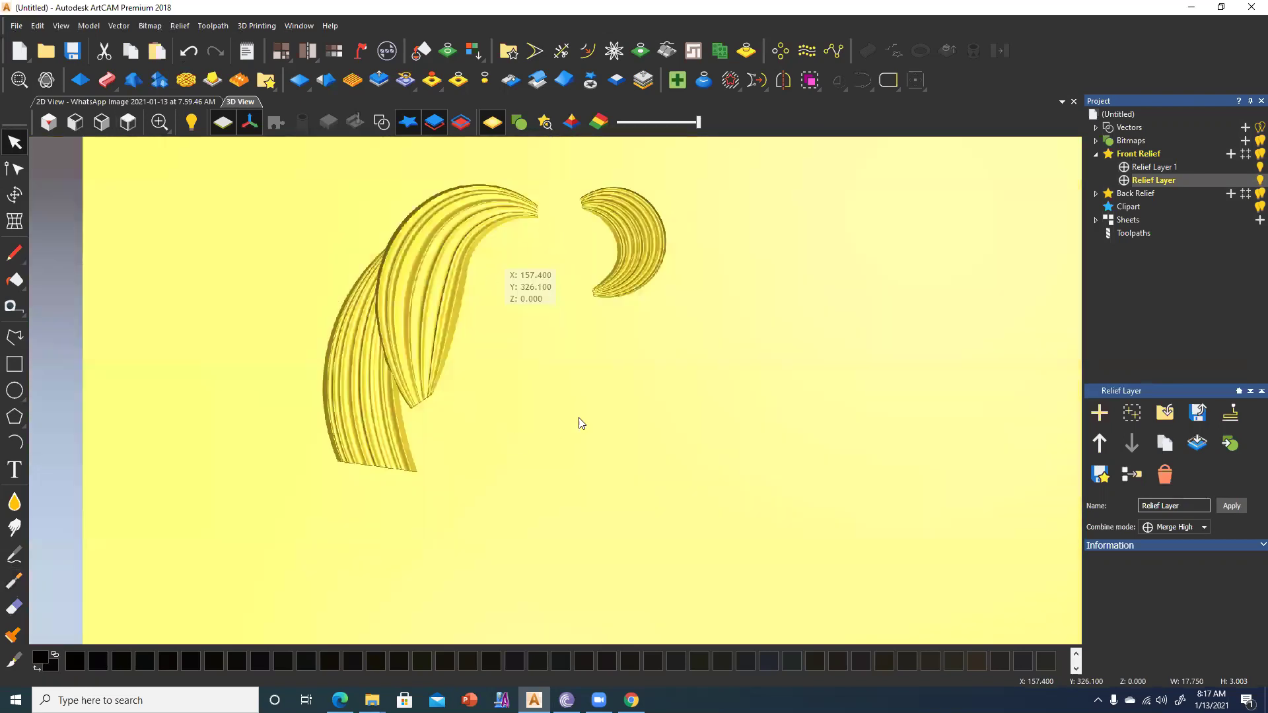
left_click(104, 103)
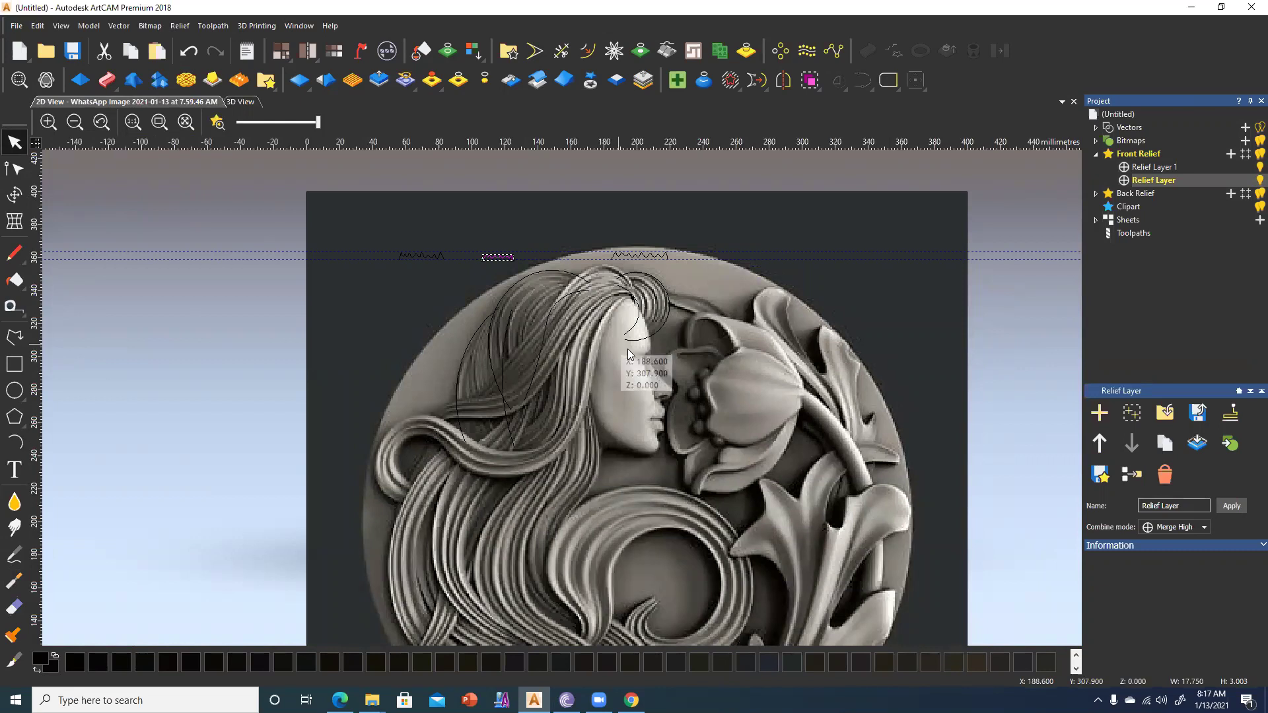
Trace an arc from the hairline down the forehead to the brow.
scroll(628, 355, "up", 2)
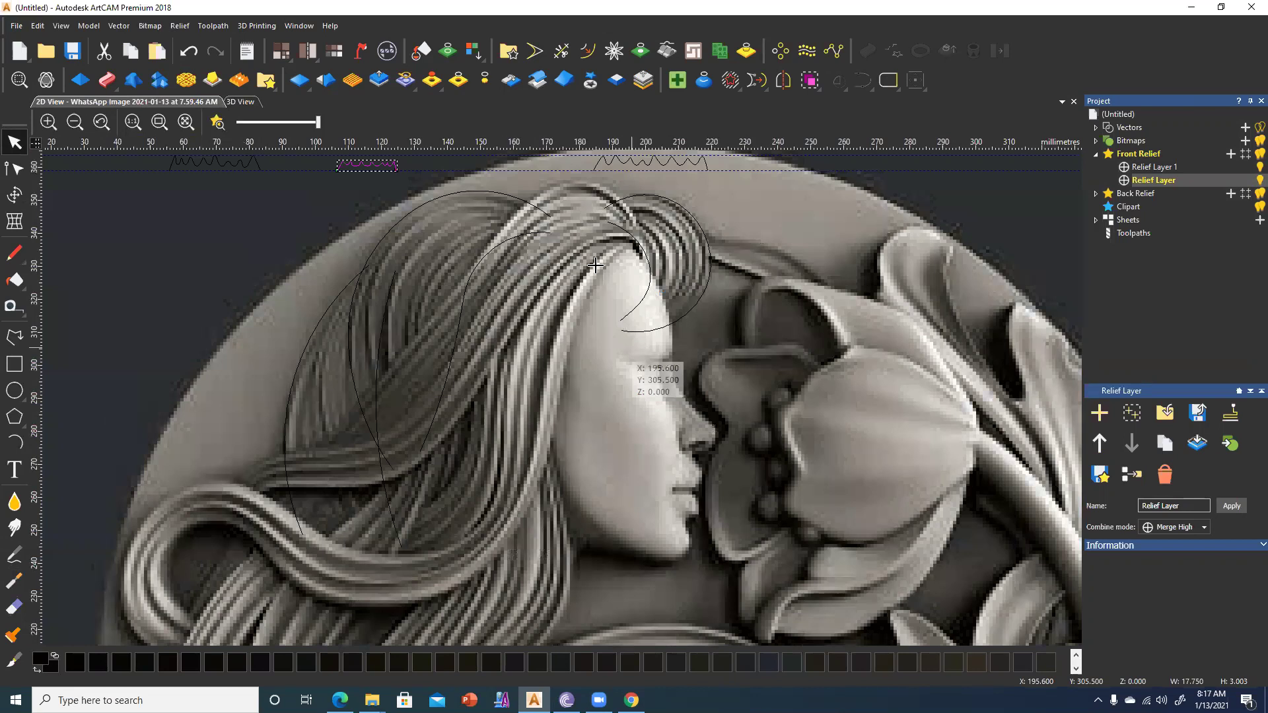
left_click(606, 246)
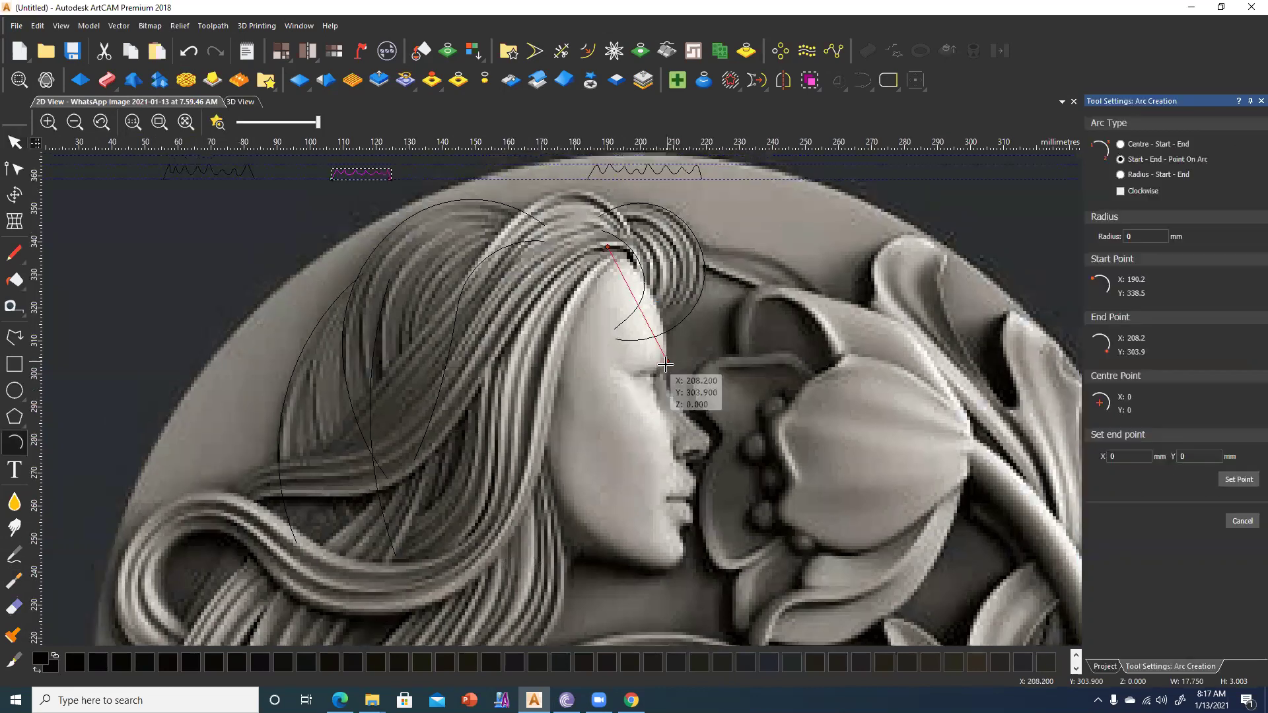
left_click(666, 366)
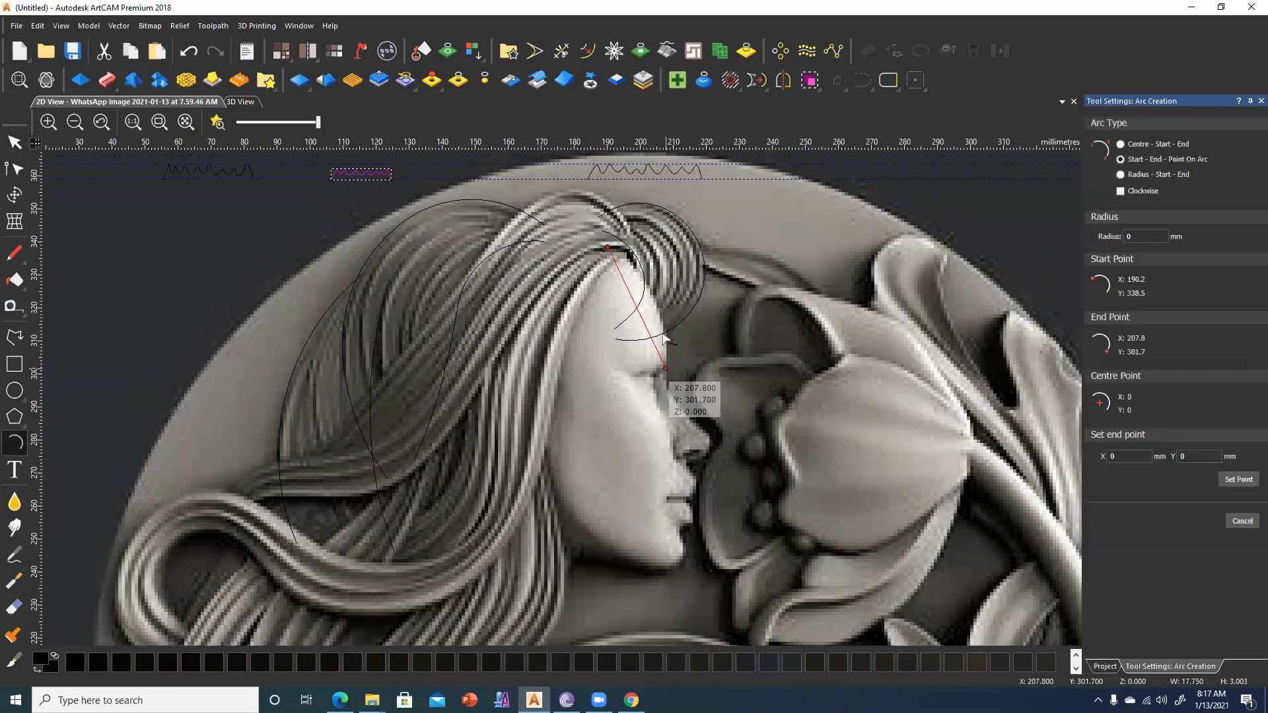
left_click(661, 323)
scroll(666, 383, "up", 2)
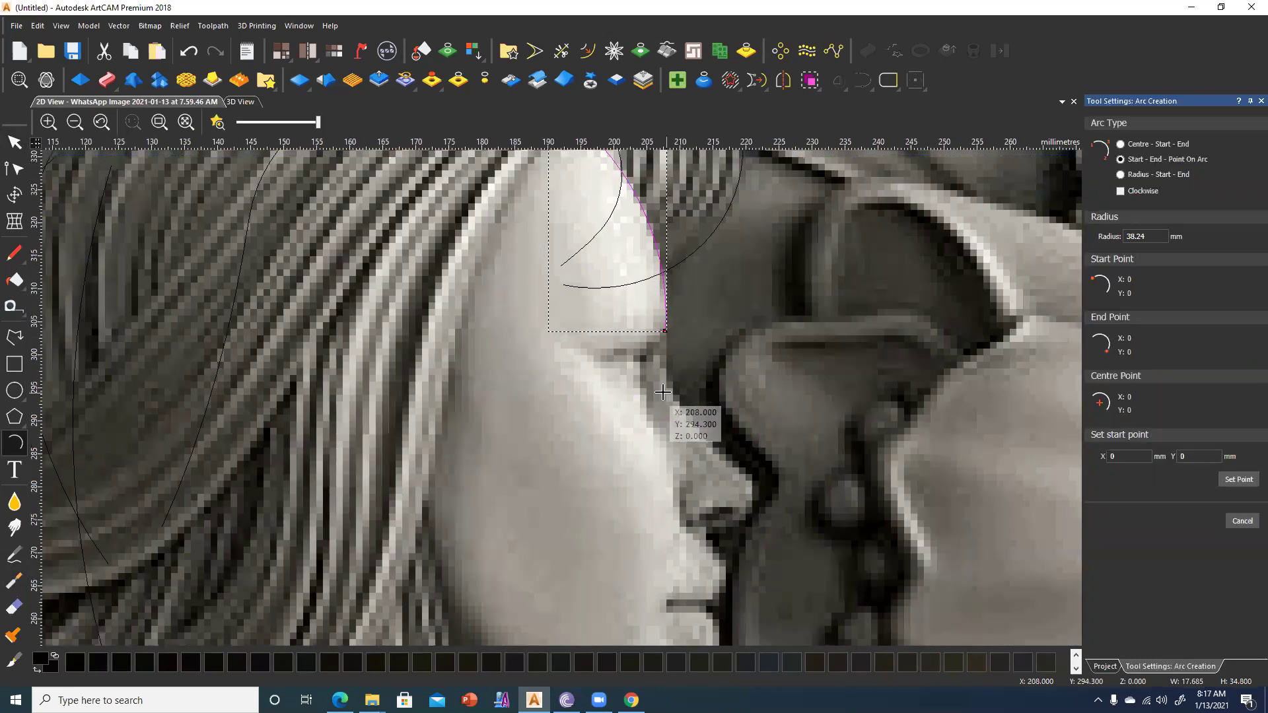
scroll(665, 389, "up", 2)
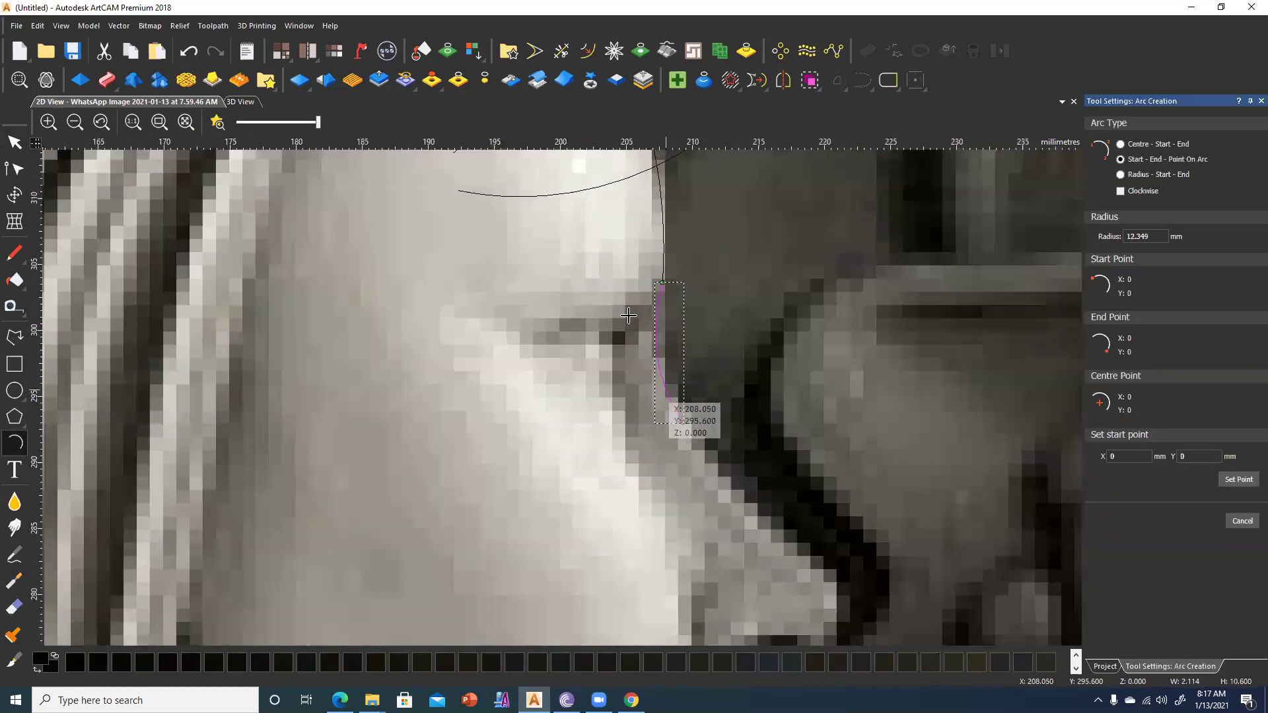
middle_click_drag(621, 310, 562, 197)
Trace arcs along the nose bridge, nose tip, and nose underside.
middle_click_drag(775, 428, 742, 414)
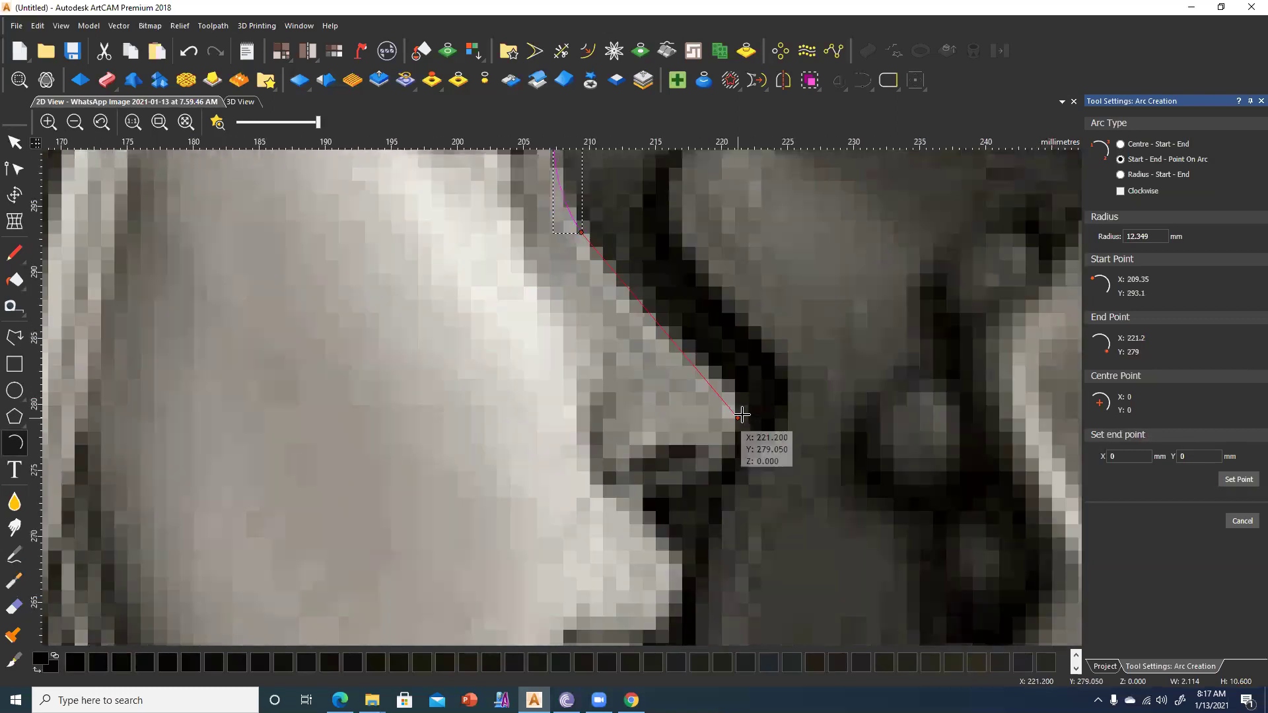
left_click(743, 413)
left_click(674, 345)
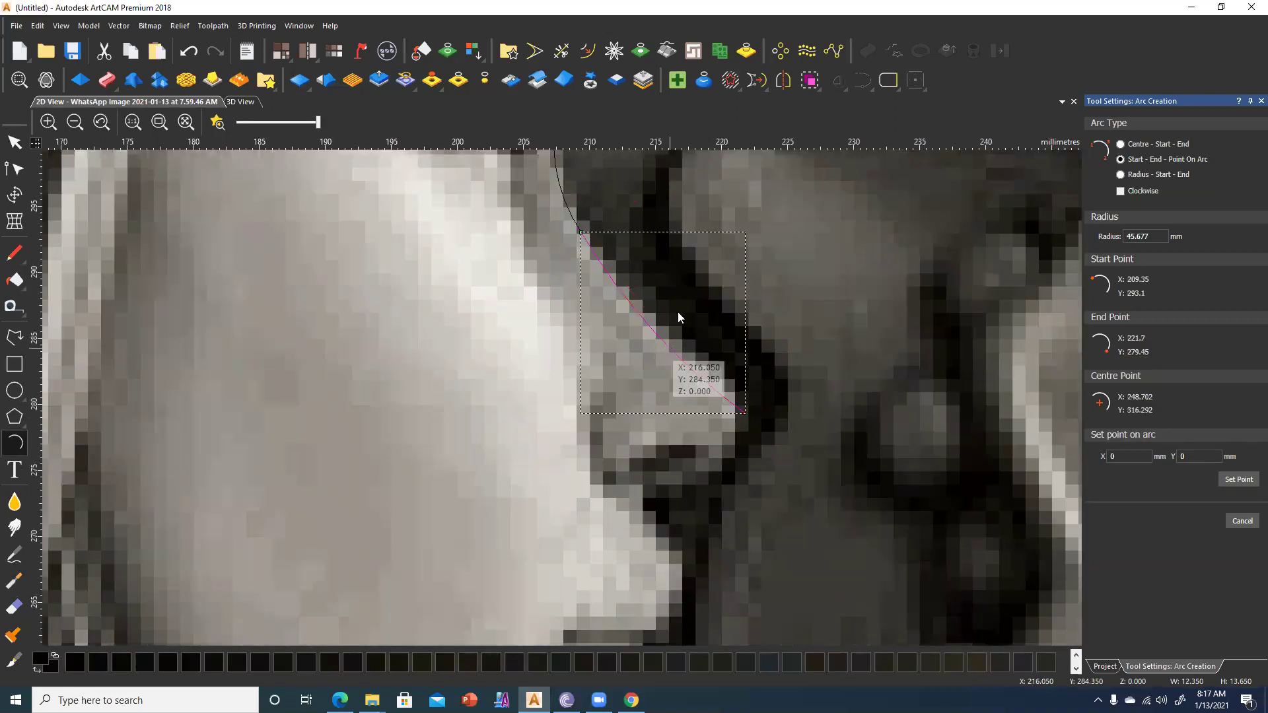
middle_click_drag(673, 343, 713, 314)
left_click(727, 318)
left_click(689, 384)
left_click(724, 344)
left_click(690, 384)
left_click(624, 386)
left_click(628, 395)
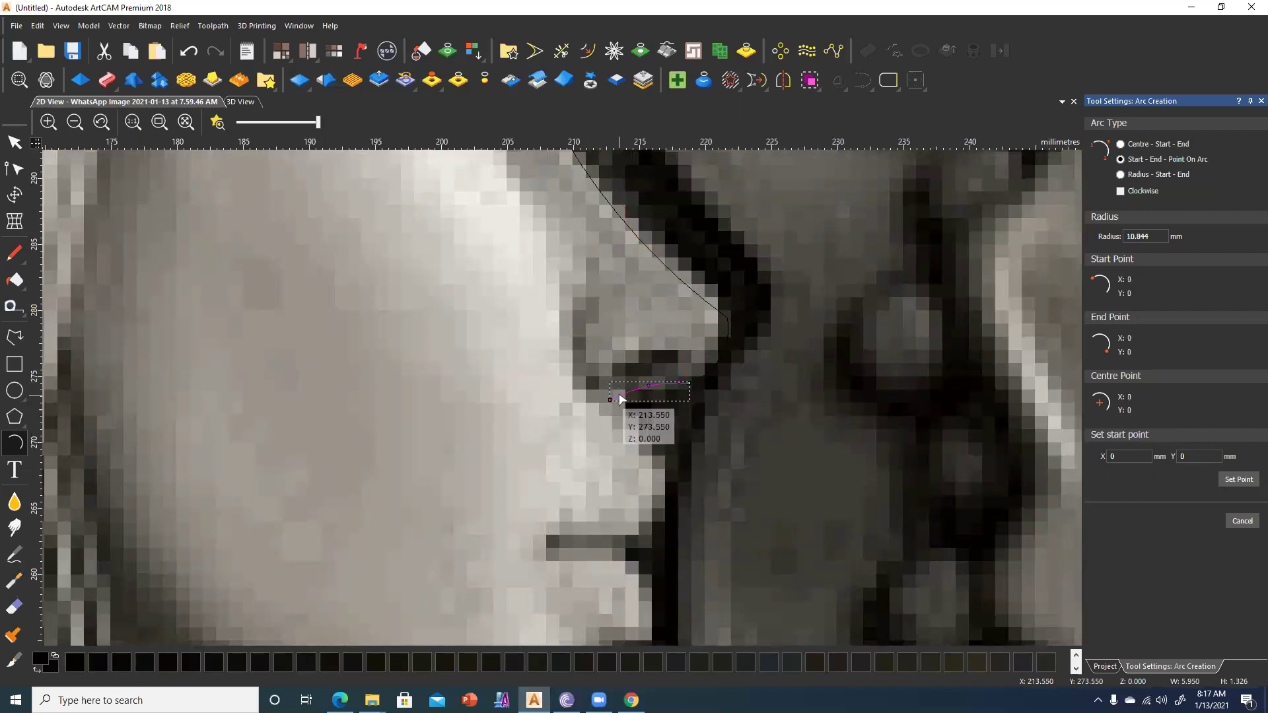
scroll(631, 394, "down", 2)
Trace arcs from below the nose around the upper lip to the lip line.
left_click(606, 311)
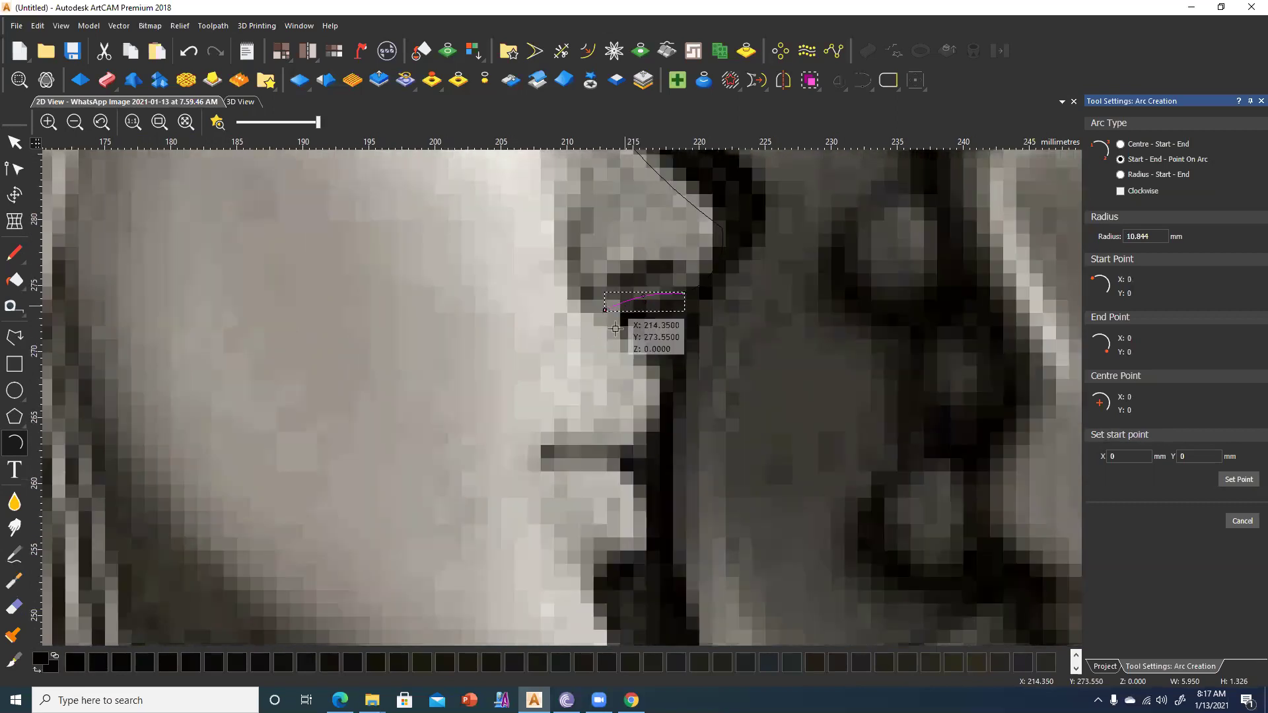
left_click(664, 377)
left_click(664, 393)
left_click(663, 377)
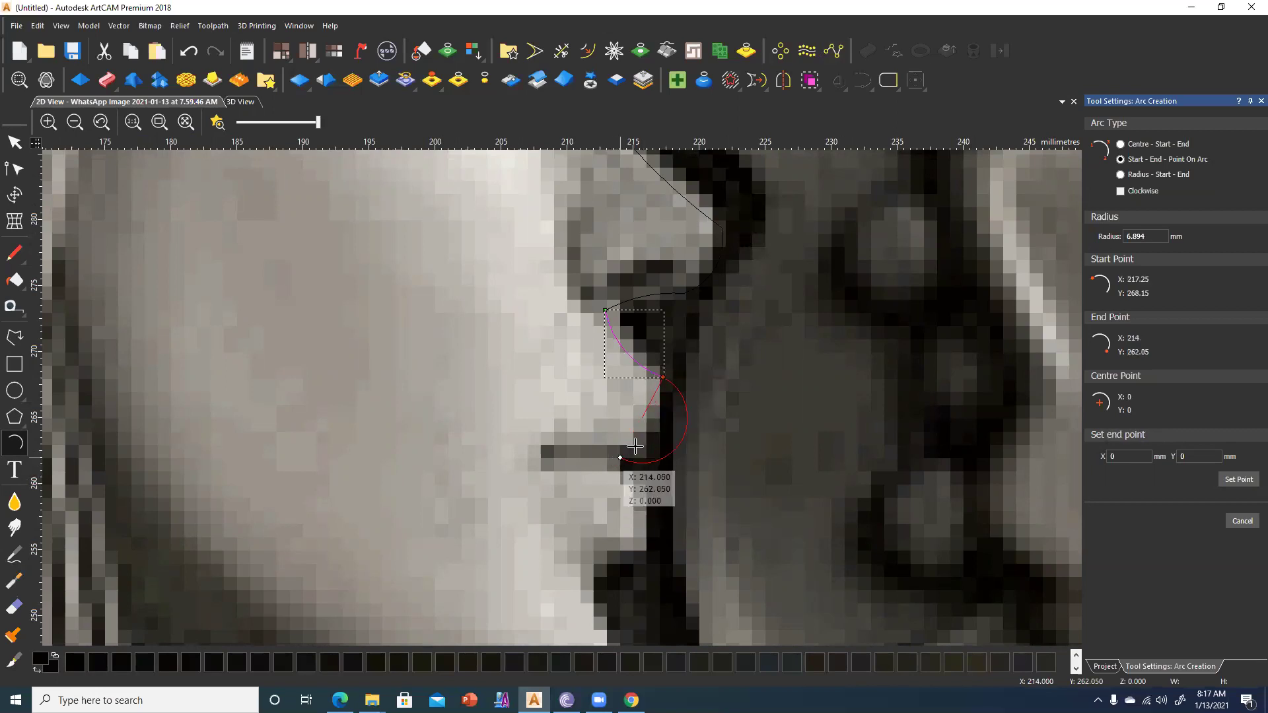
left_click(624, 472)
left_click(656, 440)
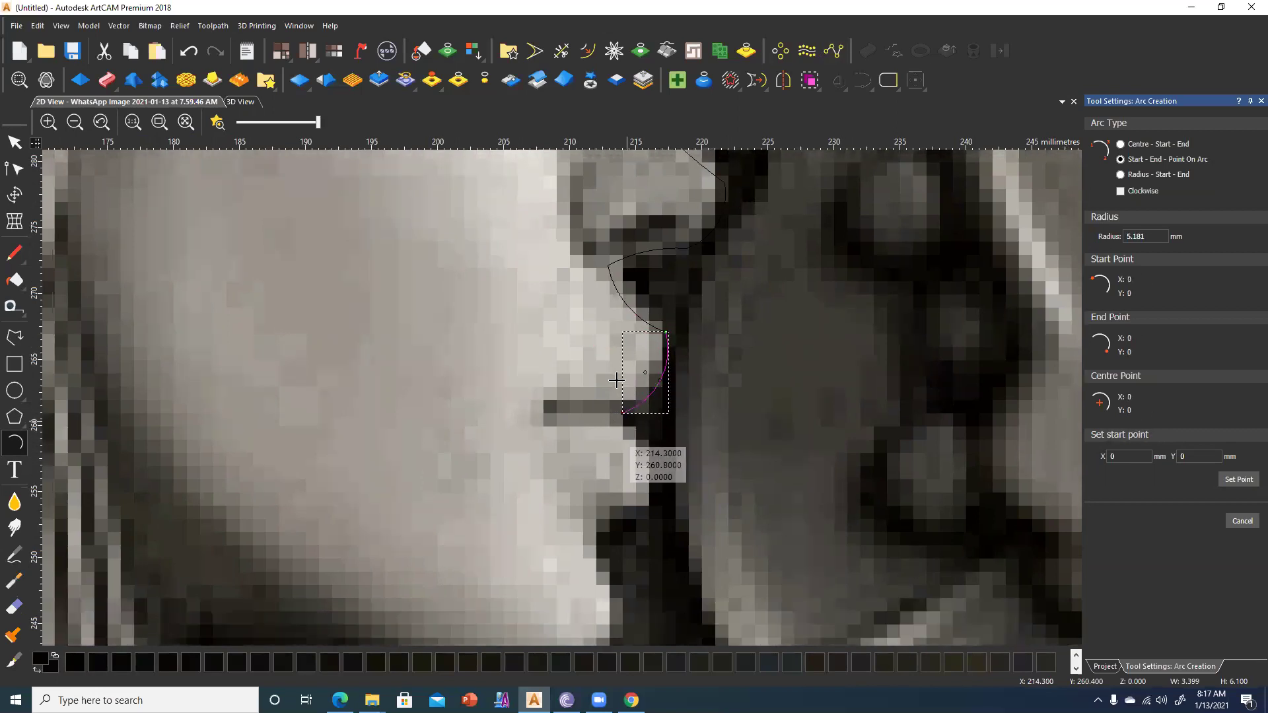
left_click(621, 374)
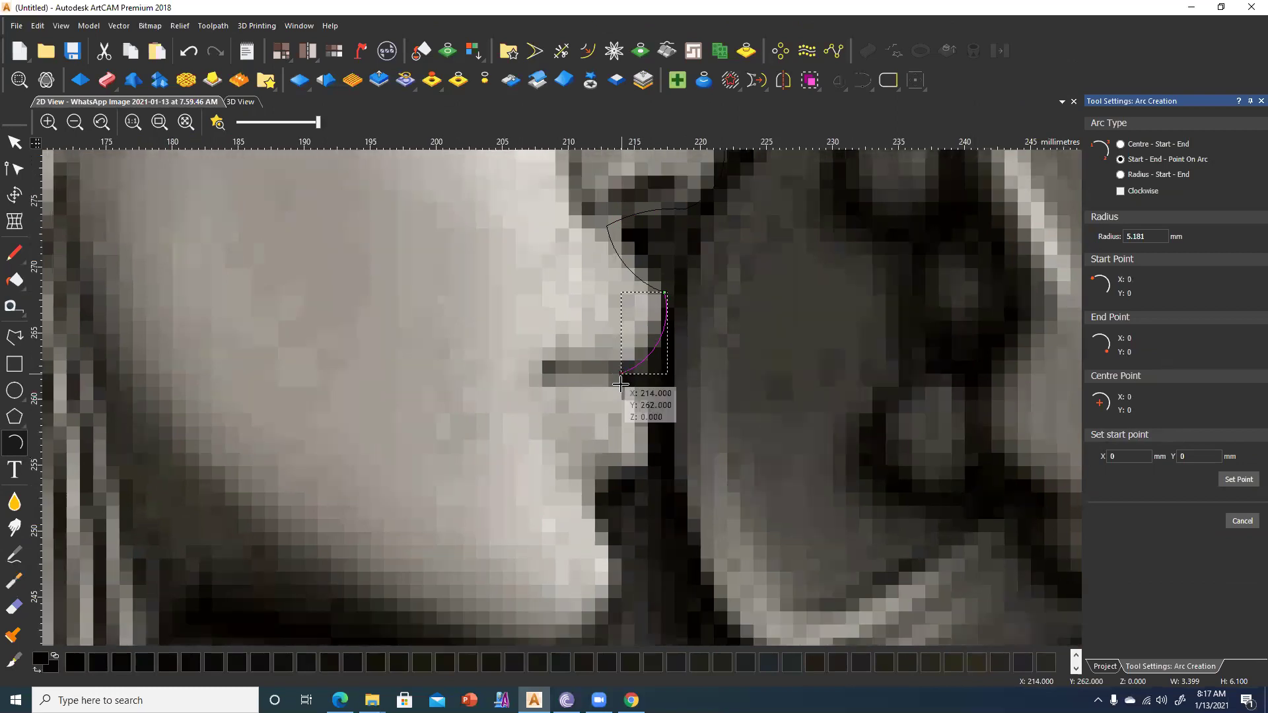
Trace arcs around the mouth corner and along the lower lip.
left_click(619, 382)
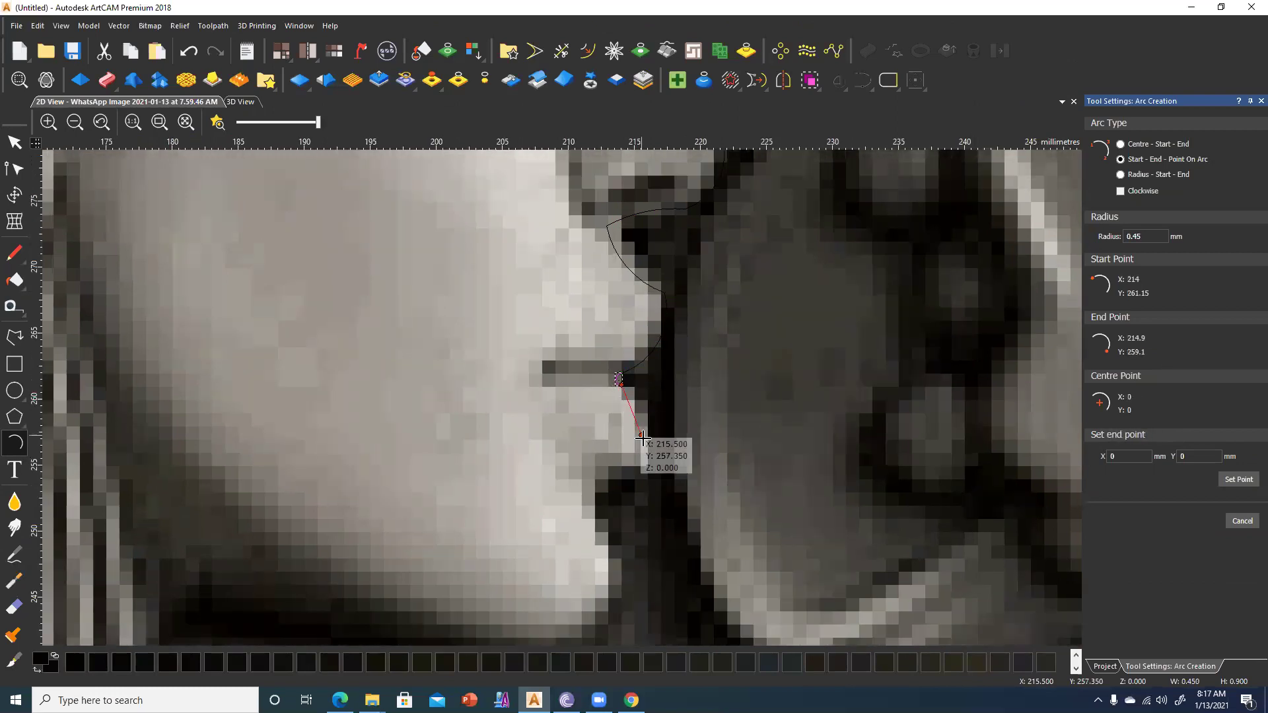
left_click(647, 468)
left_click(650, 429)
left_click(671, 397)
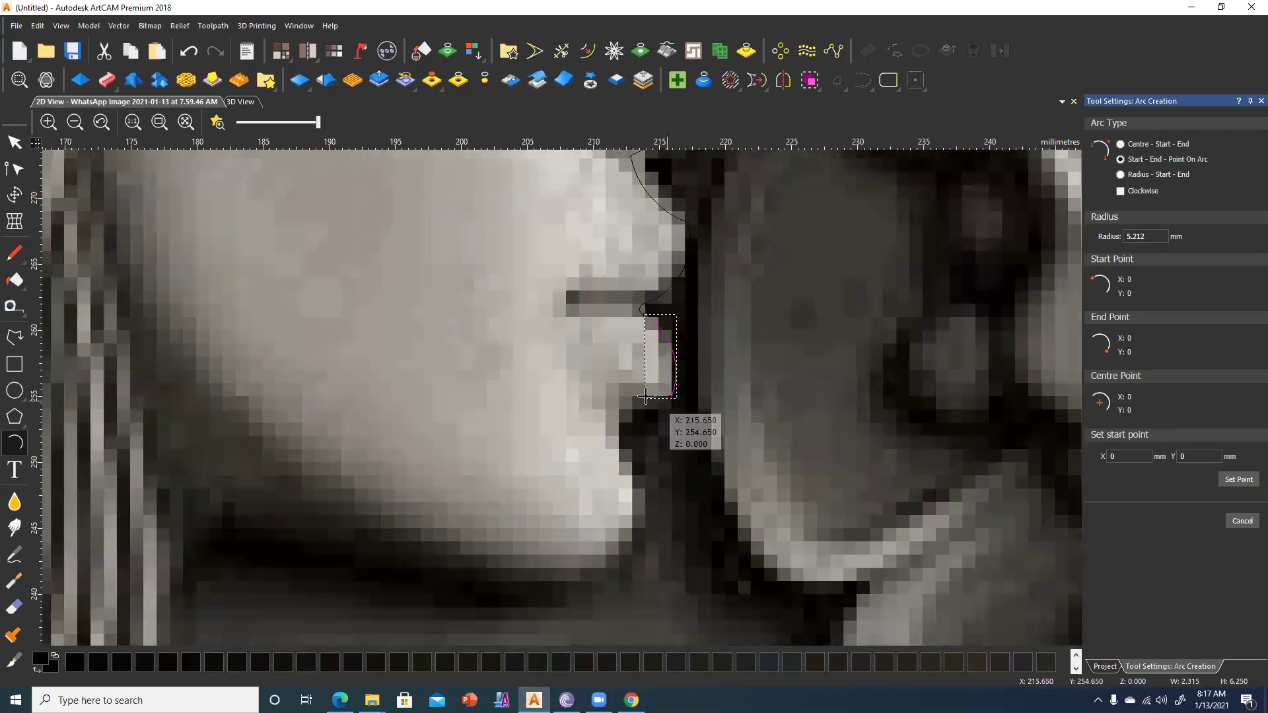
left_click(616, 423)
left_click(638, 401)
left_click(614, 424)
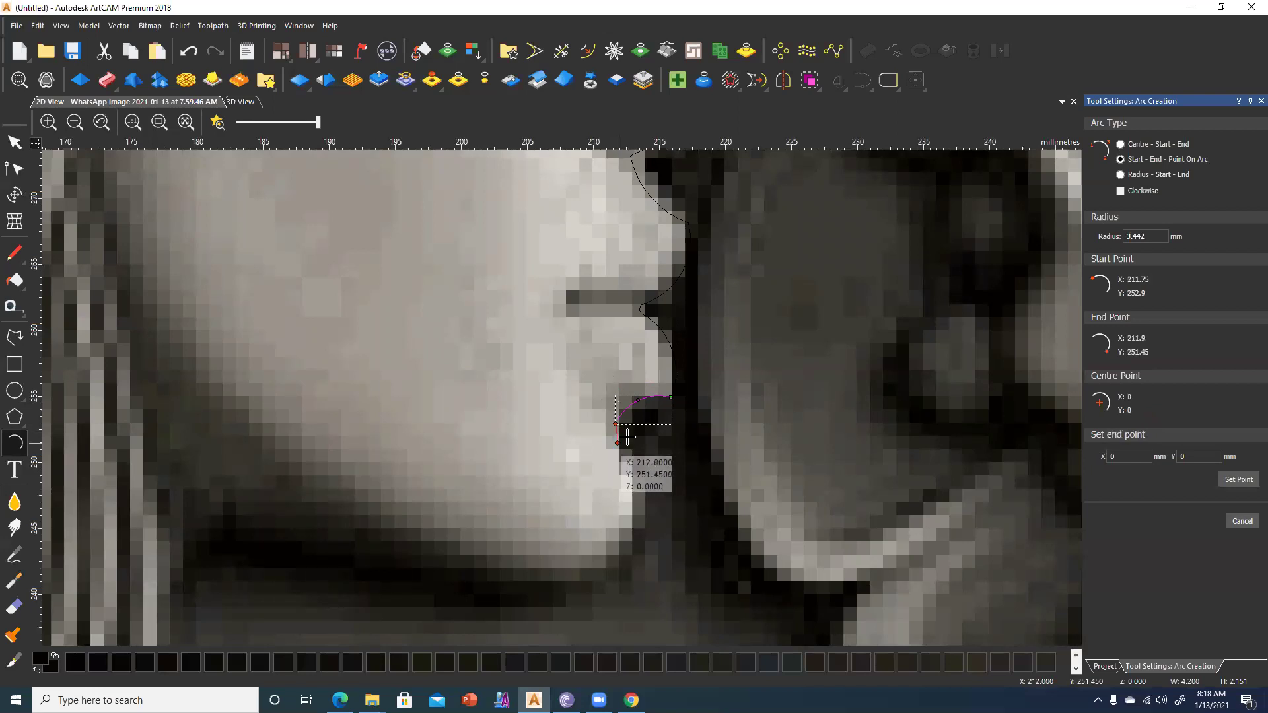
left_click(627, 428)
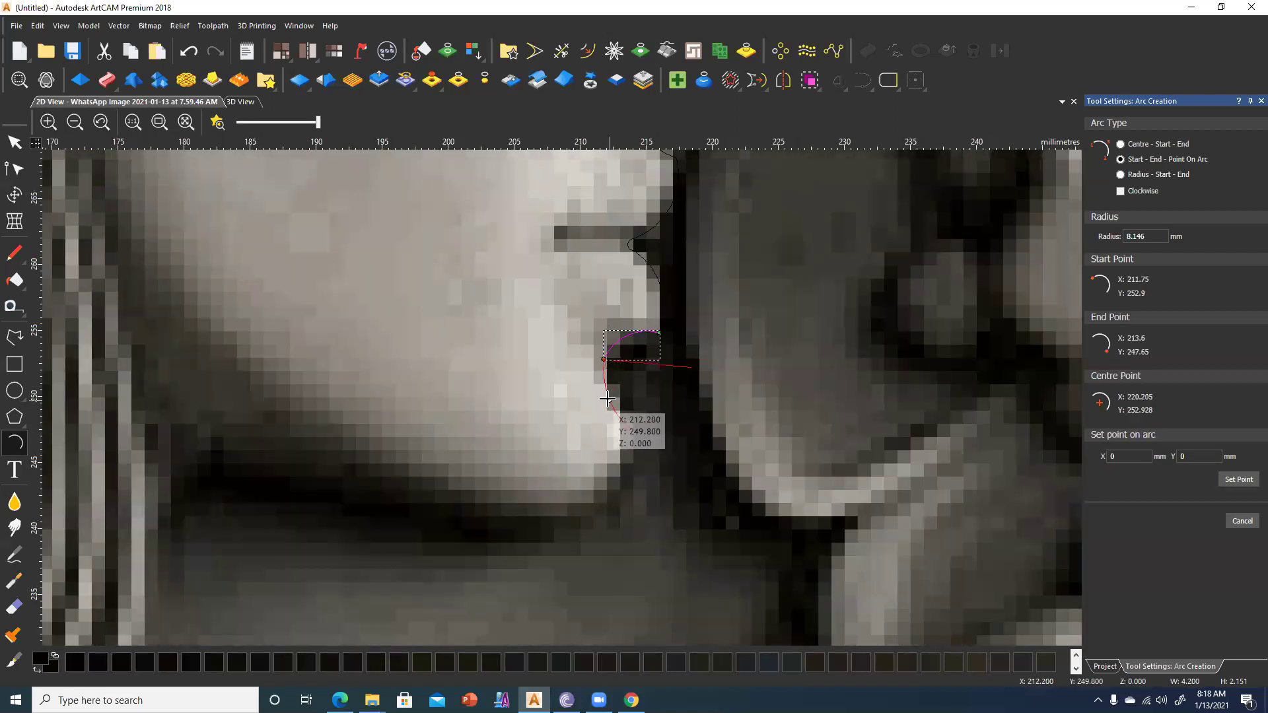
left_click(606, 397)
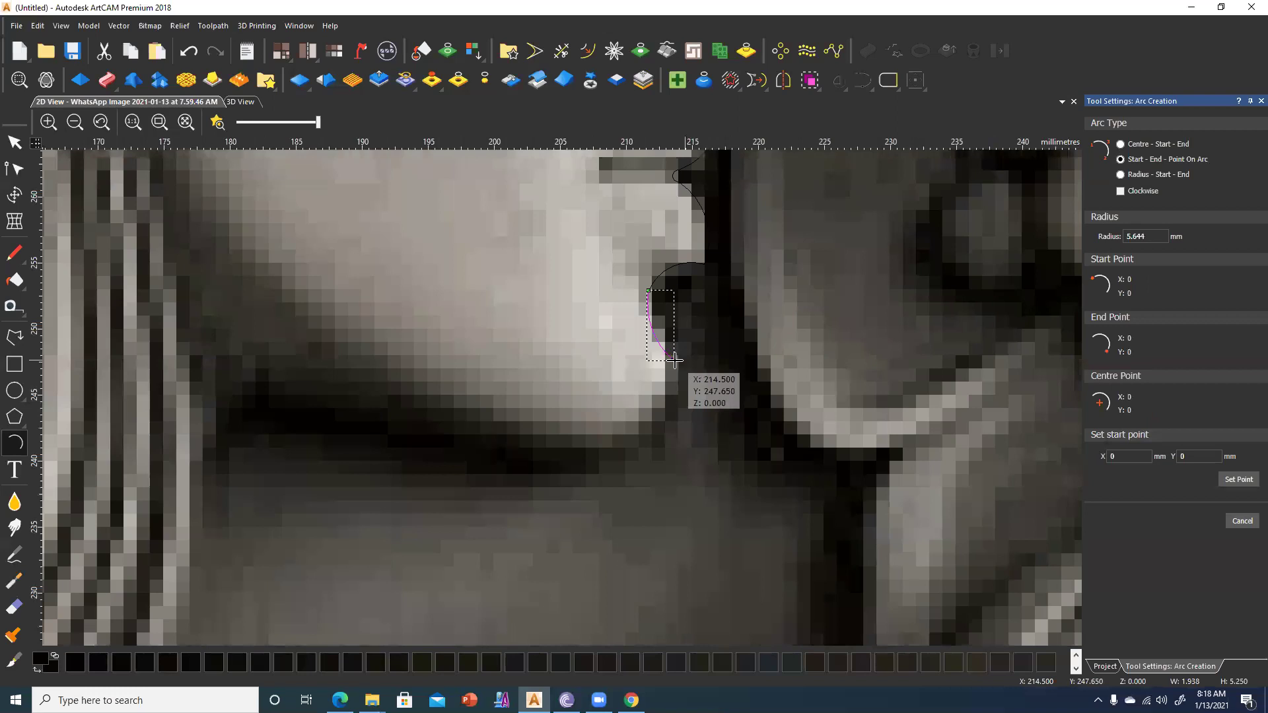
Trace arcs from below the lower lip around the chin and along the jawline.
left_click(673, 360)
left_click(618, 454)
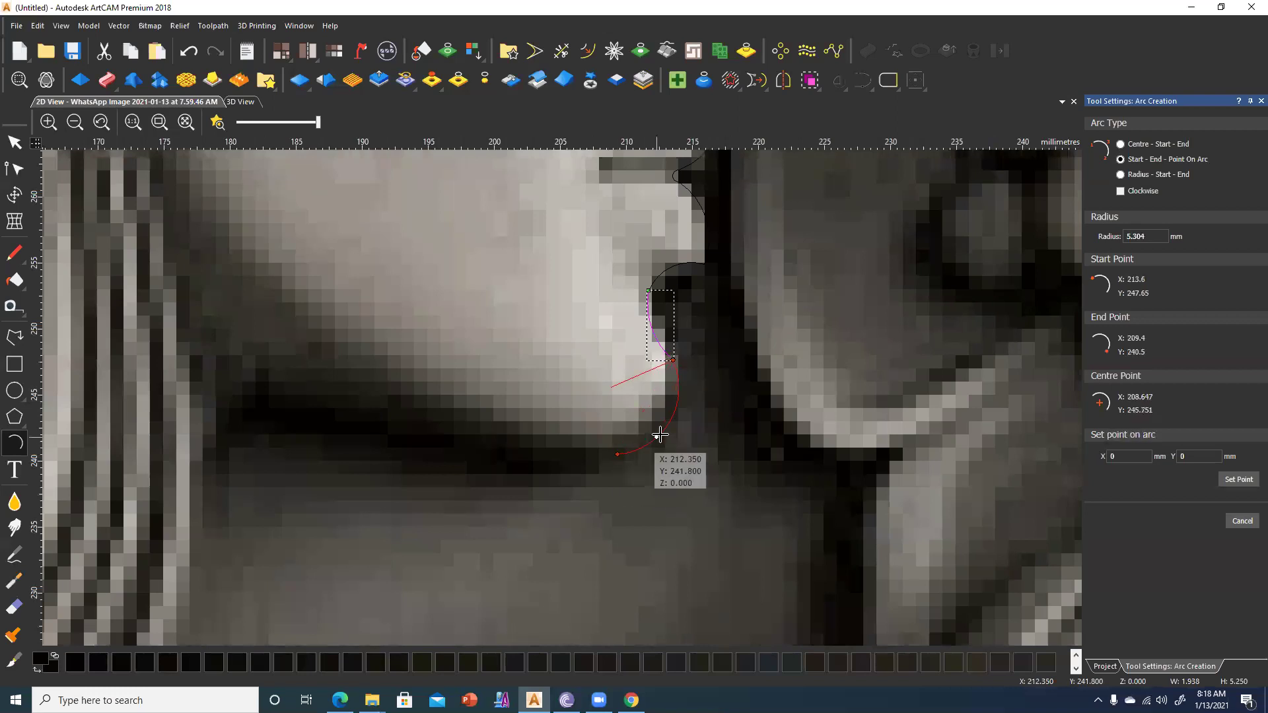
left_click(671, 423)
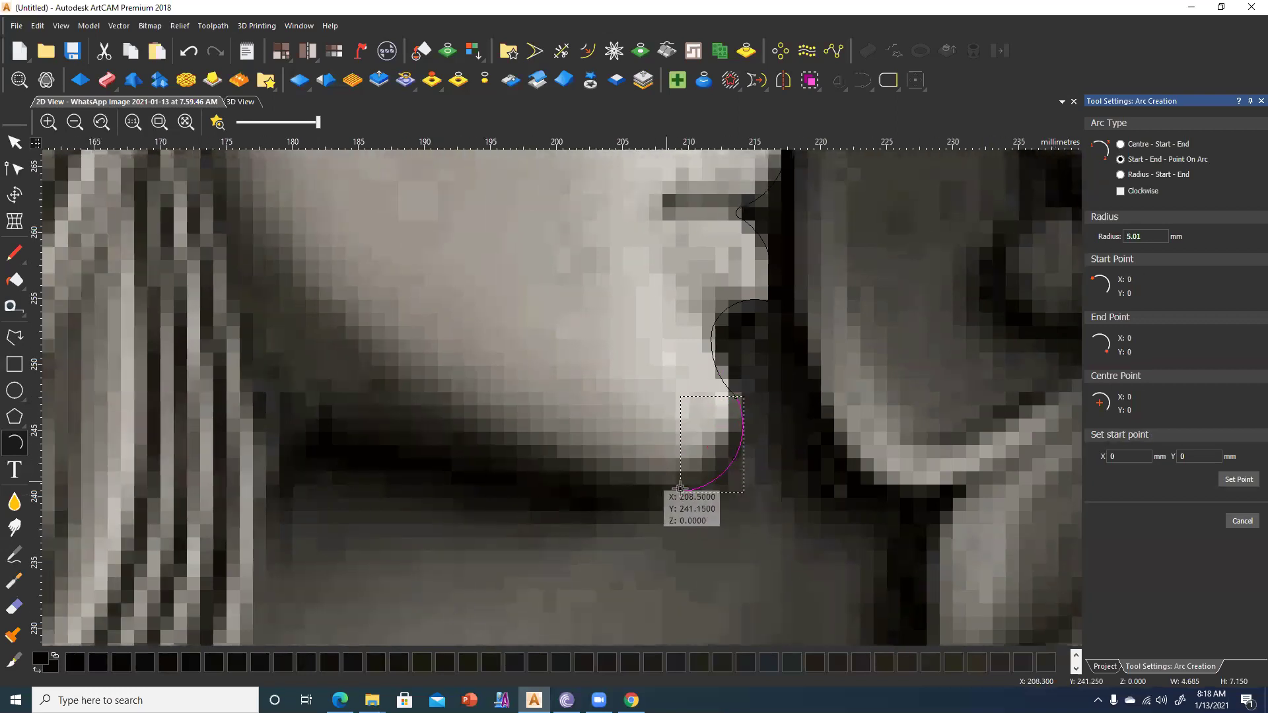
left_click(686, 490)
left_click(390, 443)
left_click(538, 493)
Draw one more arc from the jawline's end down into the neck, then exit the Arc tool.
middle_click_drag(396, 475, 433, 487)
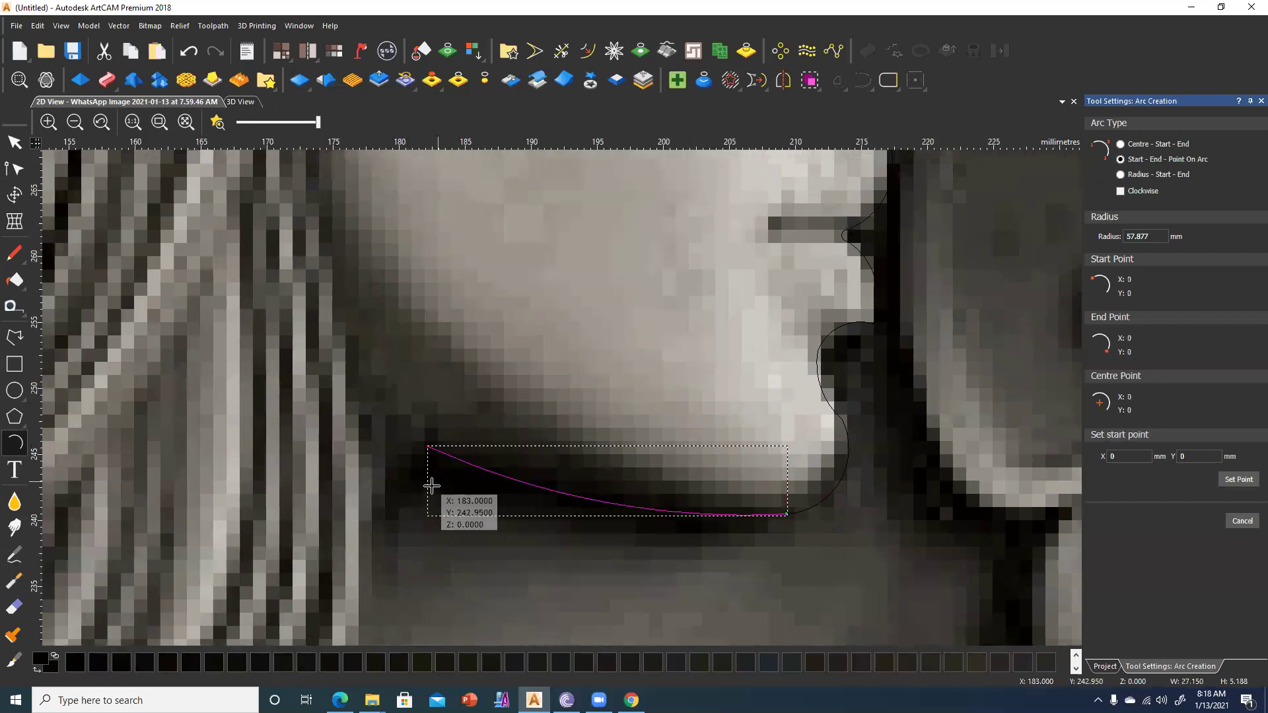
scroll(431, 486, "down", 2)
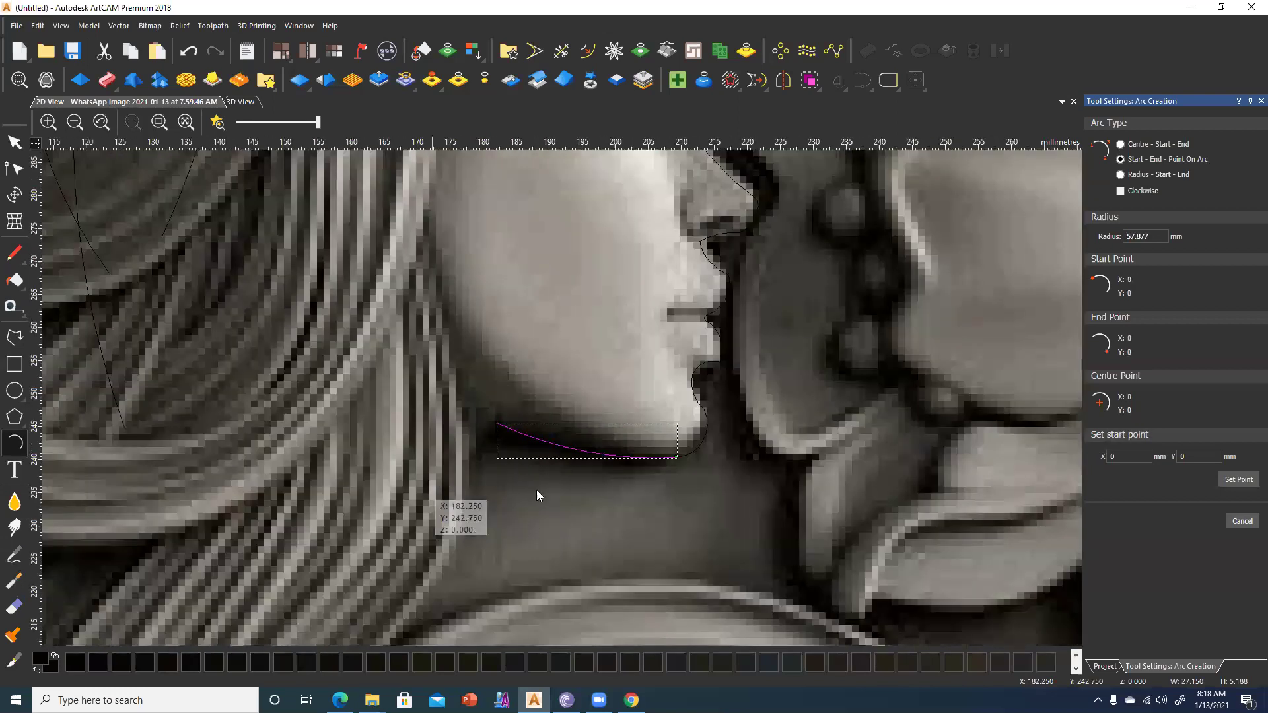
scroll(618, 459, "down", 2)
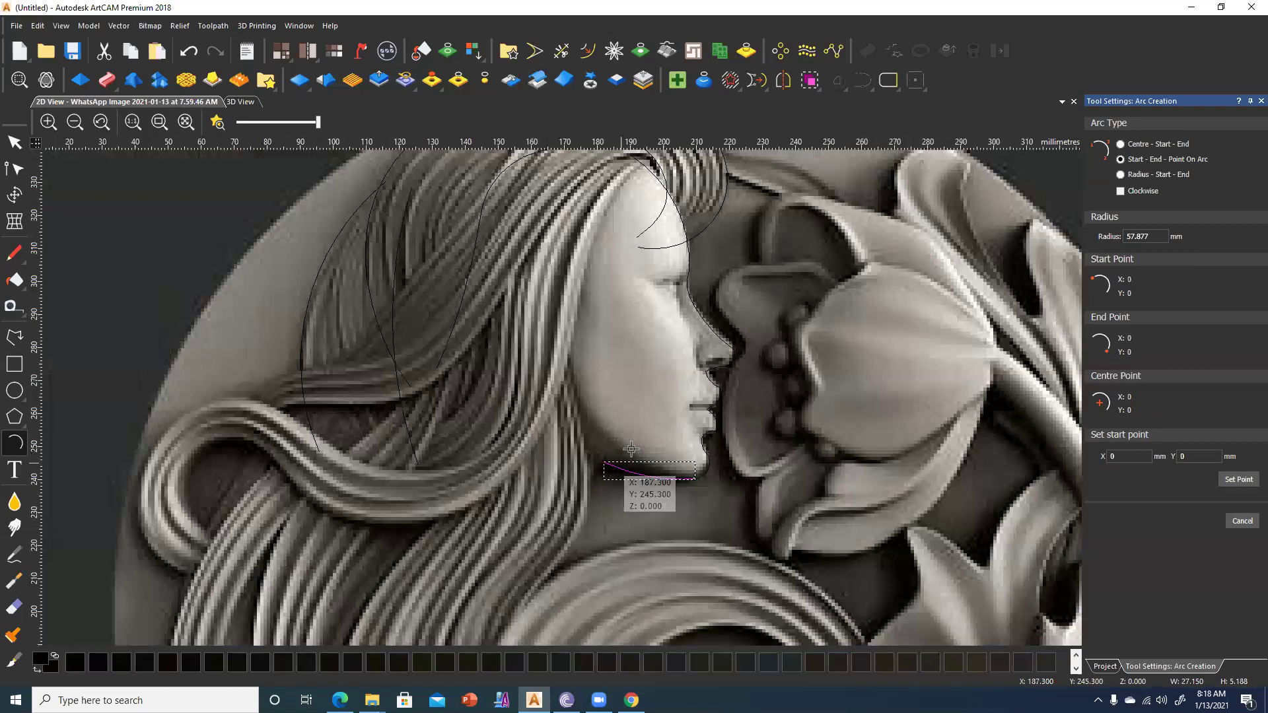
left_click(632, 450)
scroll(581, 475, "up", 2)
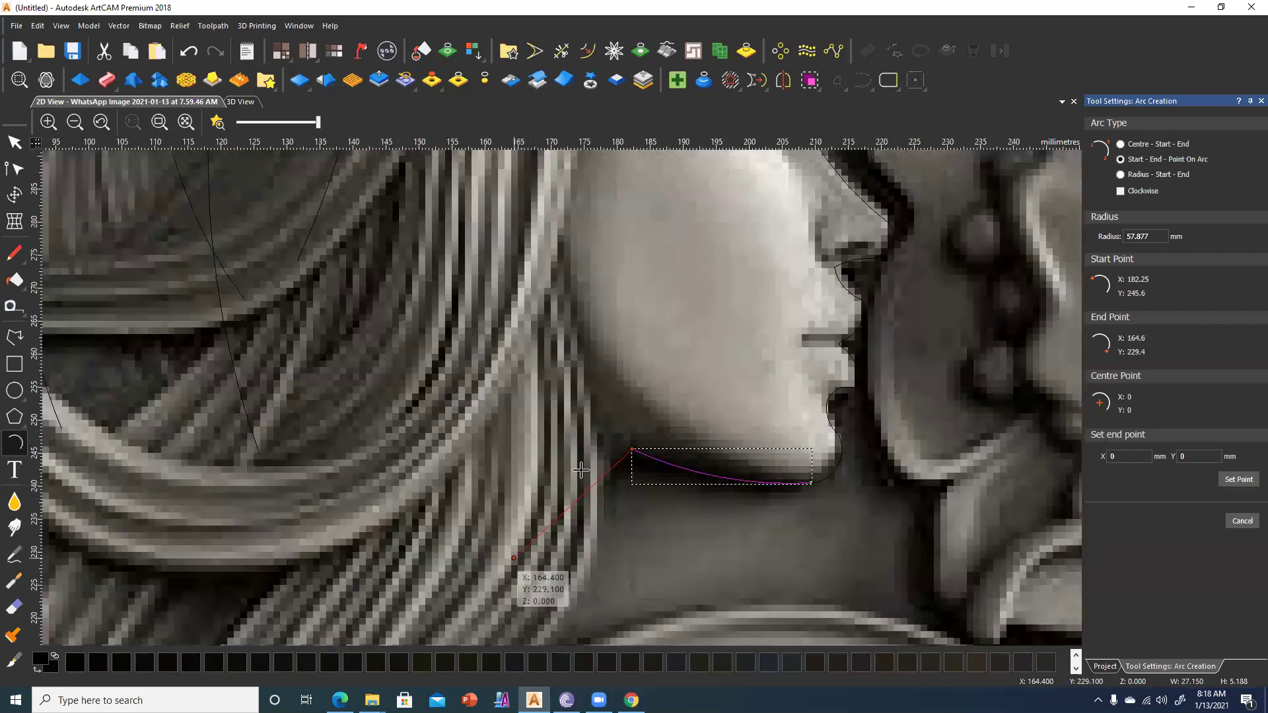
left_click(549, 547)
scroll(543, 521, "down", 2)
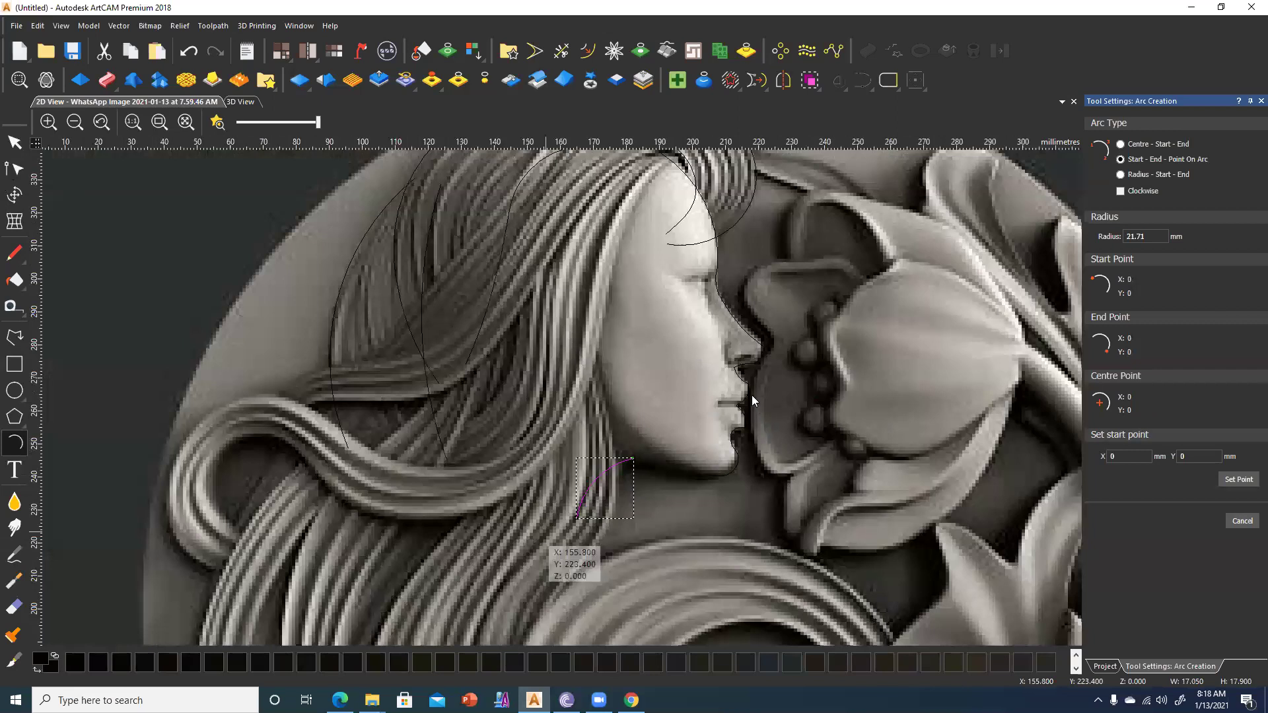
key("Escape")
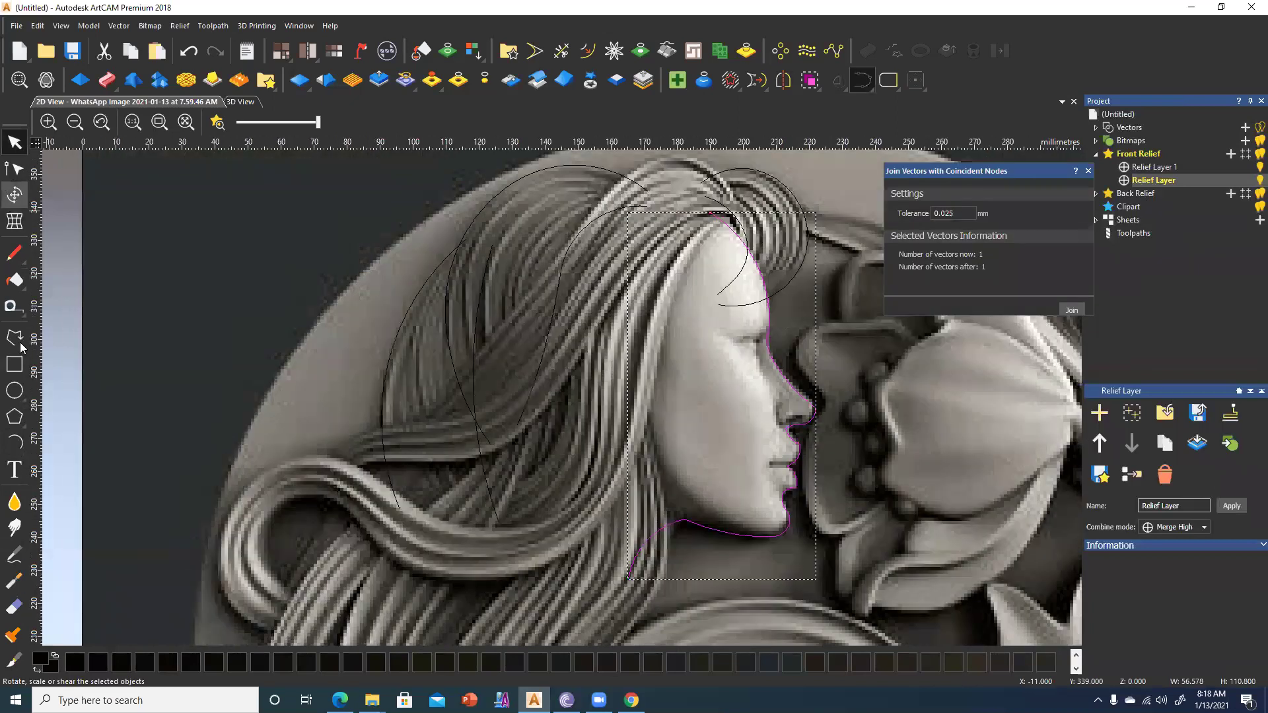
Trace arcs from the top of the forehead over the head and down its back.
left_click(16, 338)
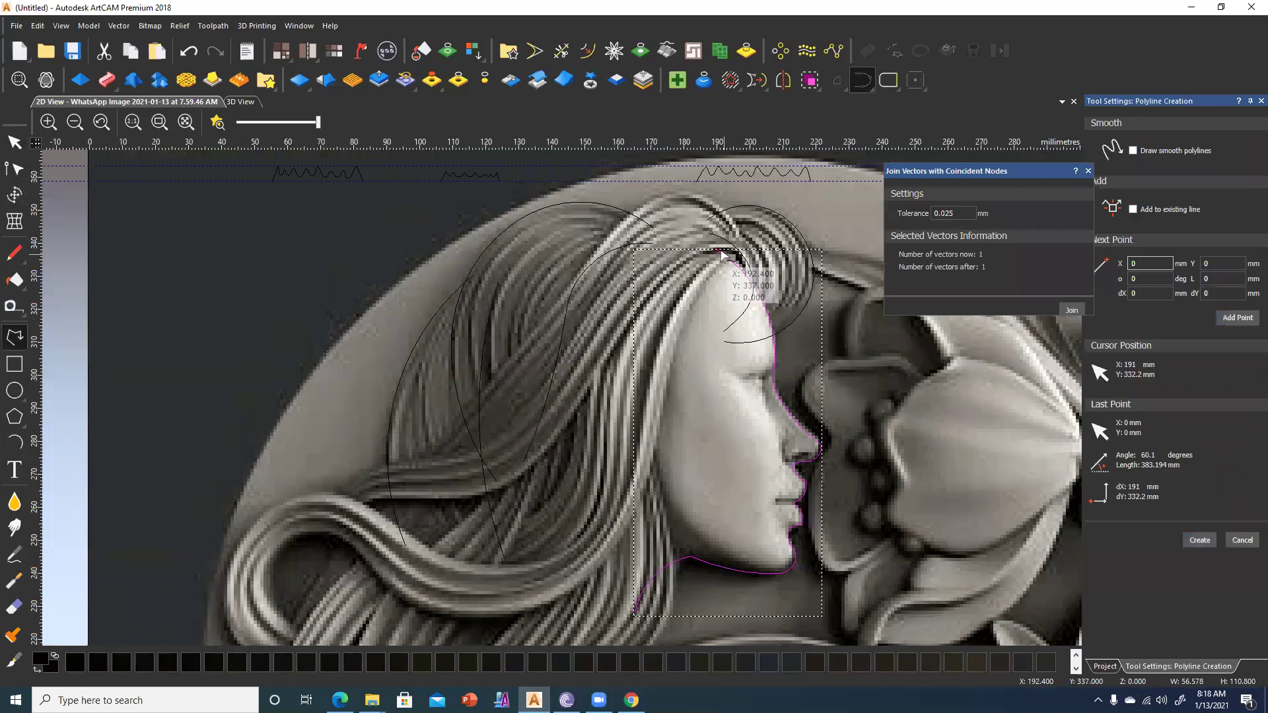
left_click(13, 439)
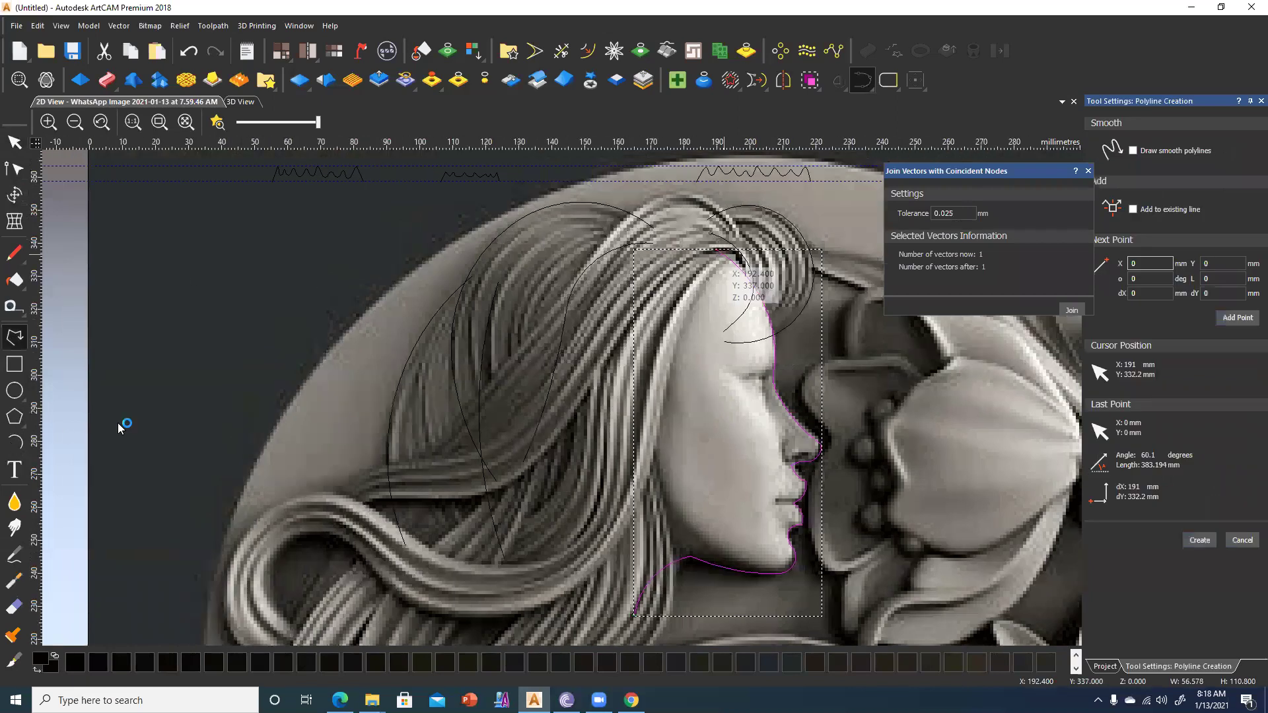
left_click(717, 249)
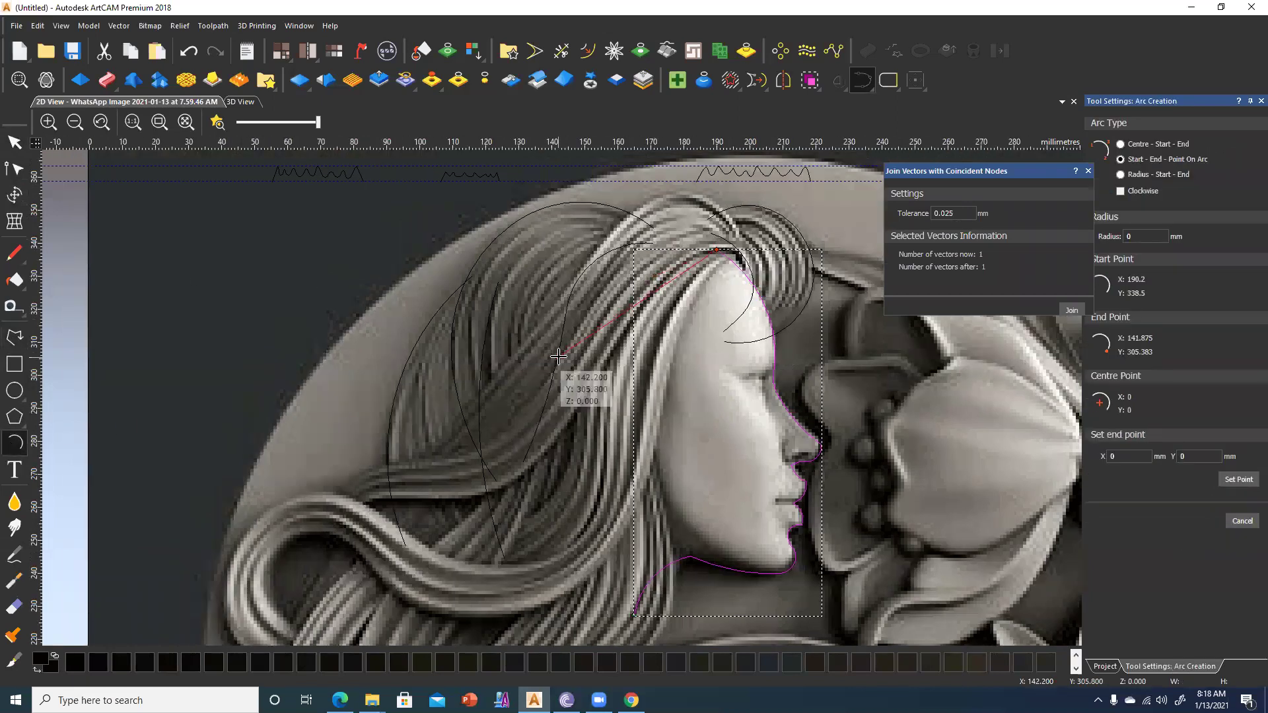
left_click(566, 308)
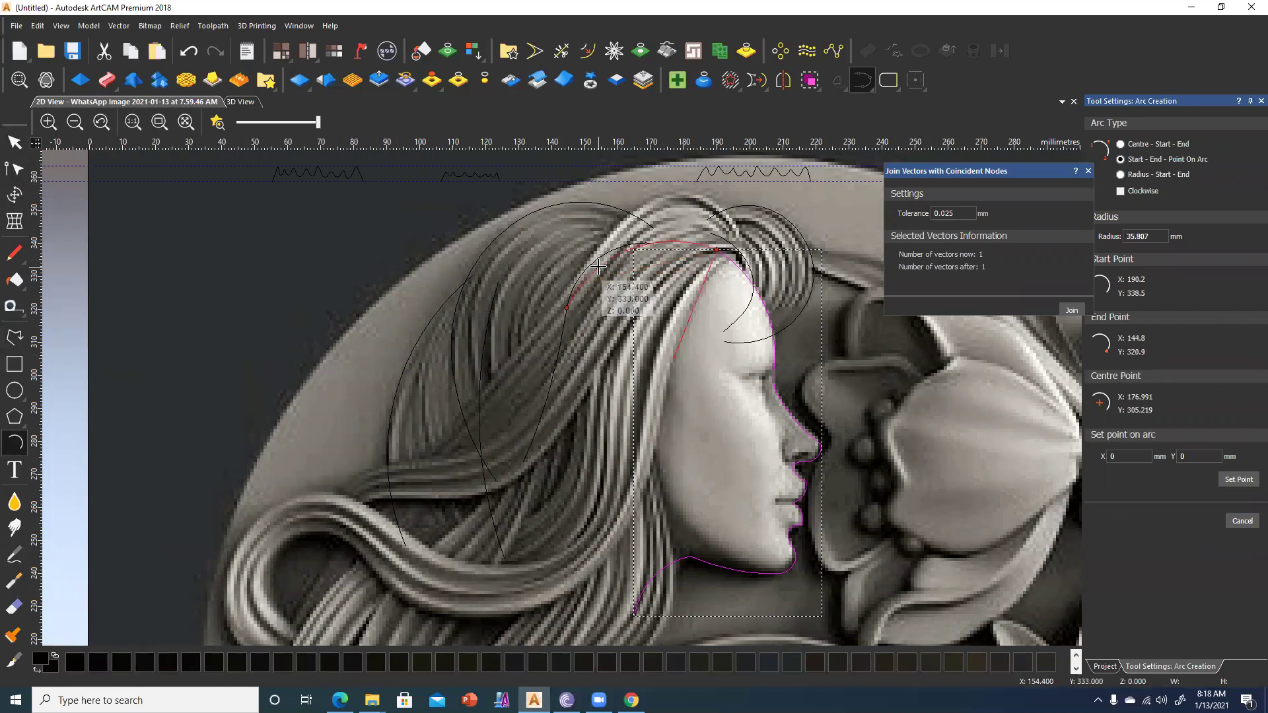
left_click(598, 264)
left_click(569, 308)
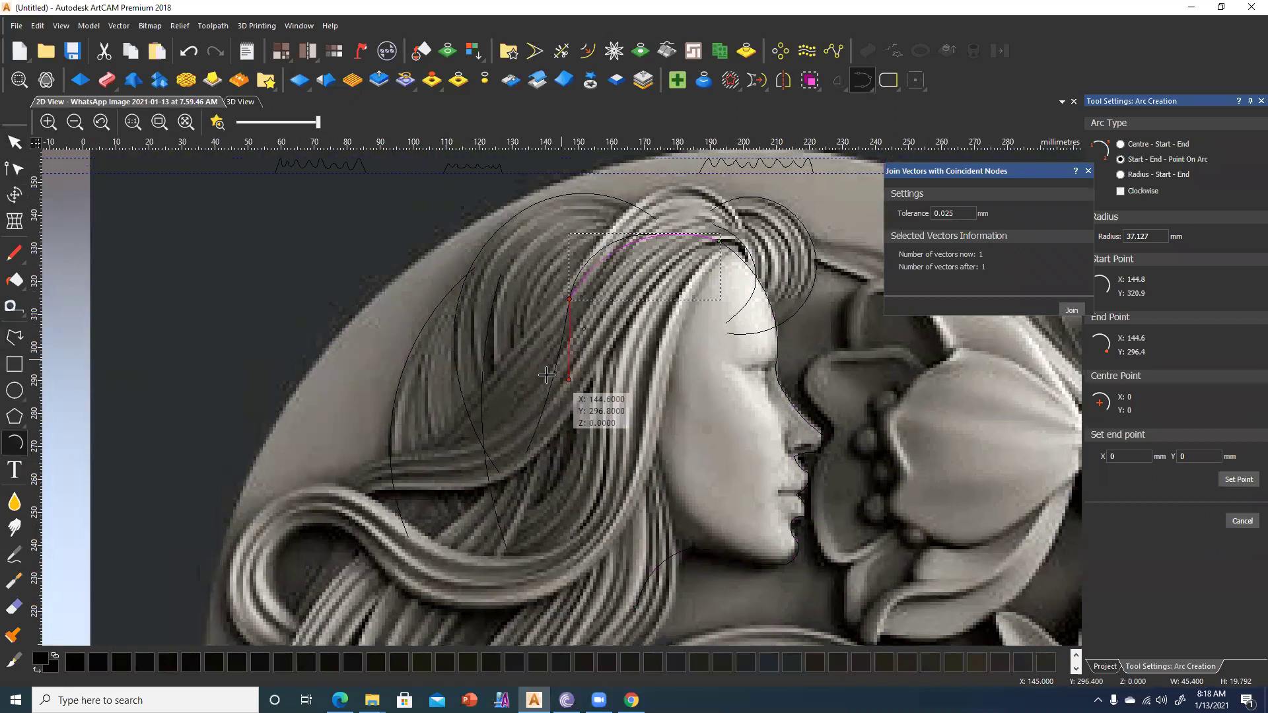
middle_click_drag(553, 436, 538, 388)
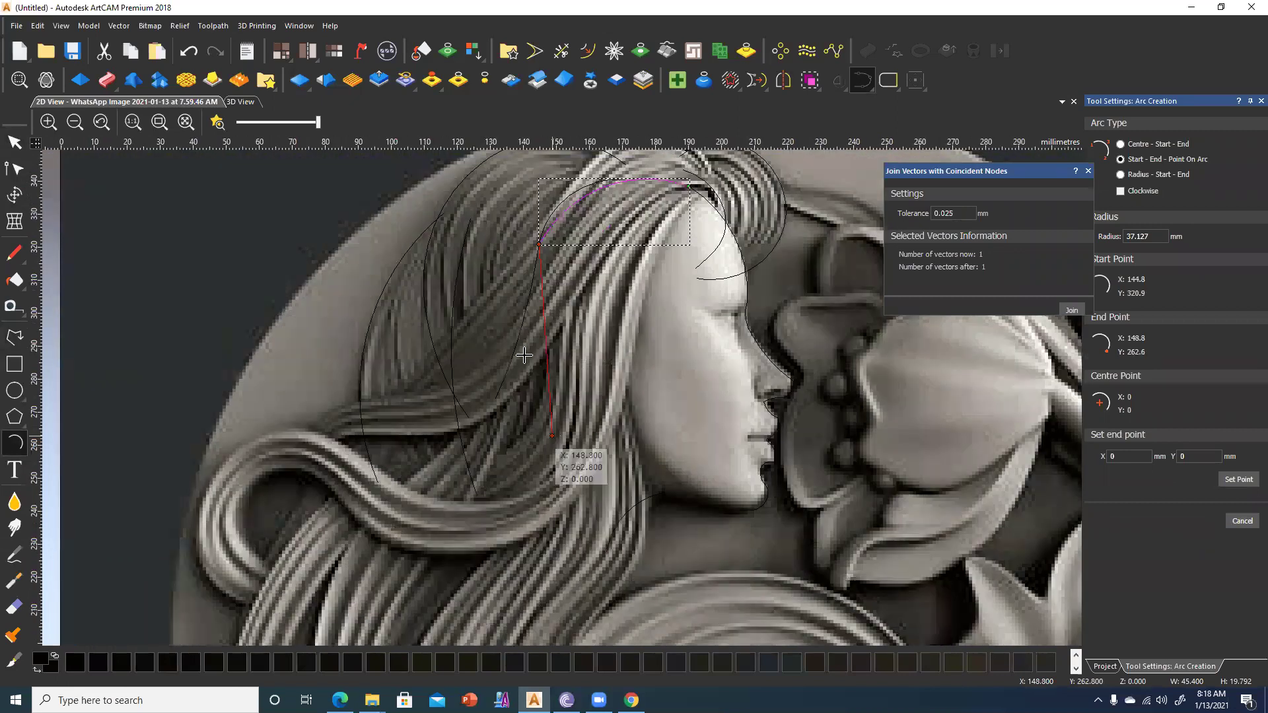
left_click(506, 341)
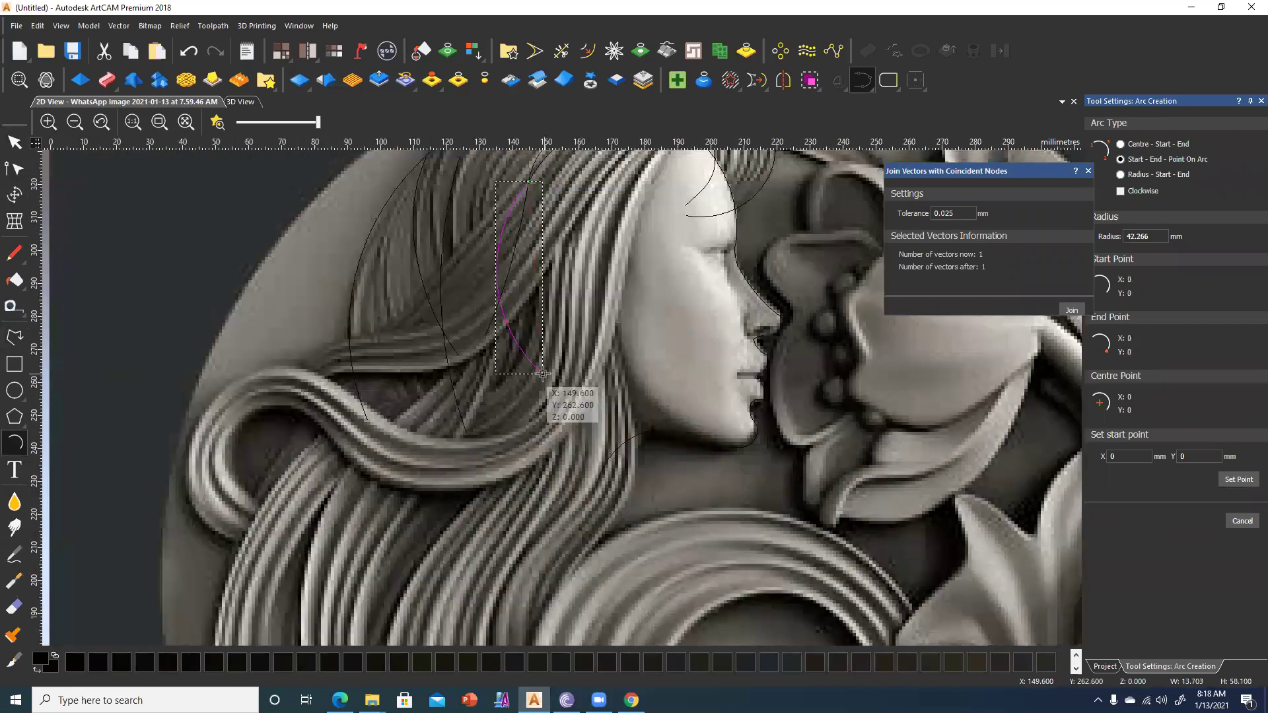
Add an arc down the back of the neck, exit the Arc tool, and view the whole outline.
left_click(542, 374)
left_click(554, 471)
left_click(565, 419)
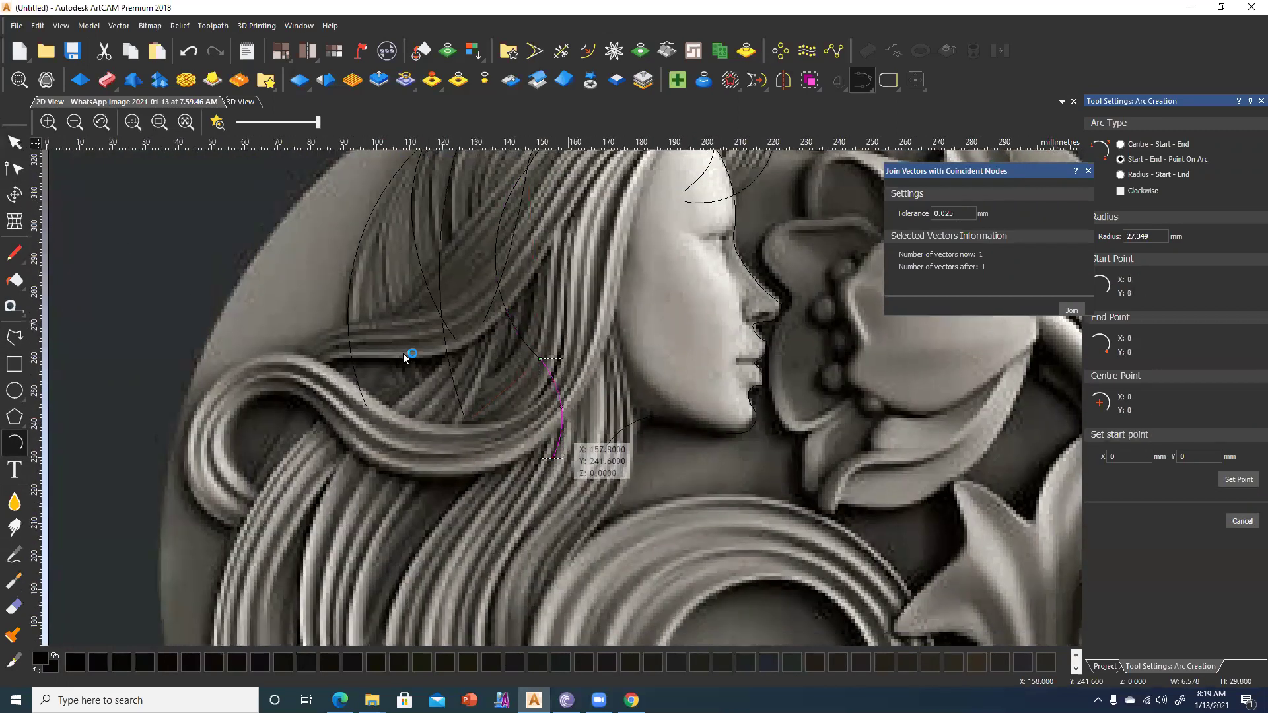
key("Escape")
middle_click_drag(519, 160, 538, 259)
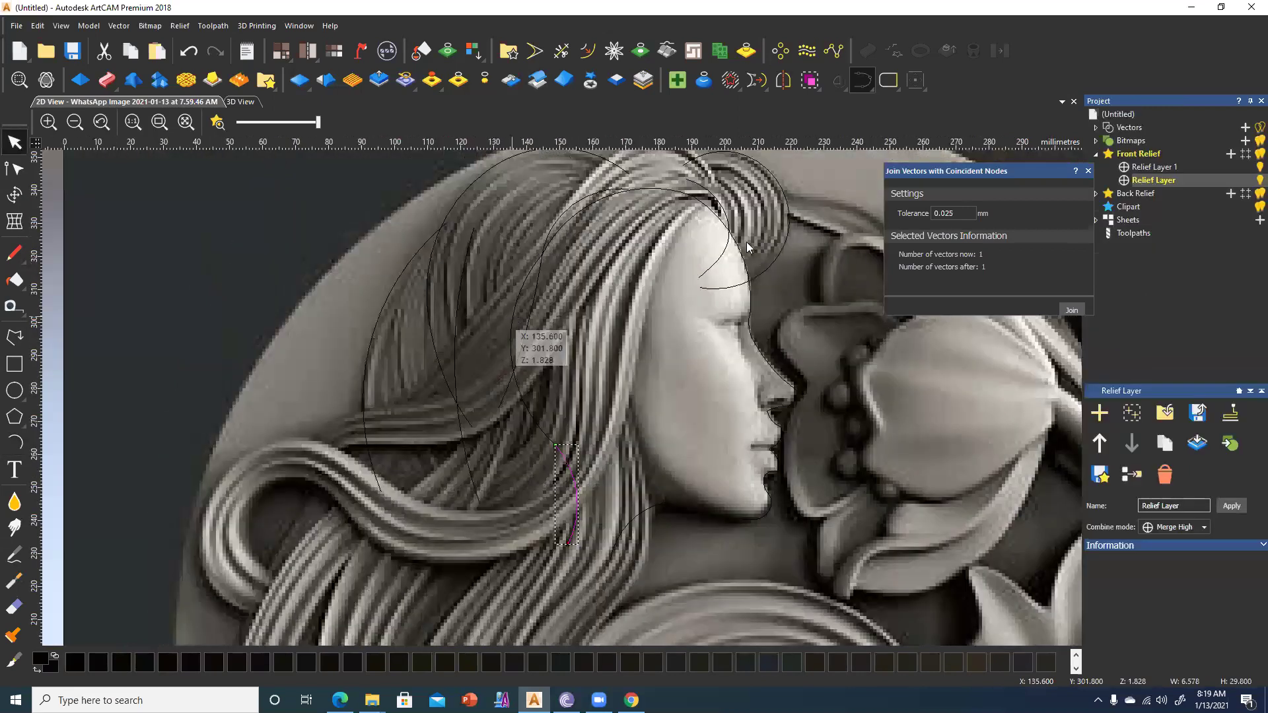
Join the four outline pieces and close the face outline into a single loop.
left_click(1072, 309)
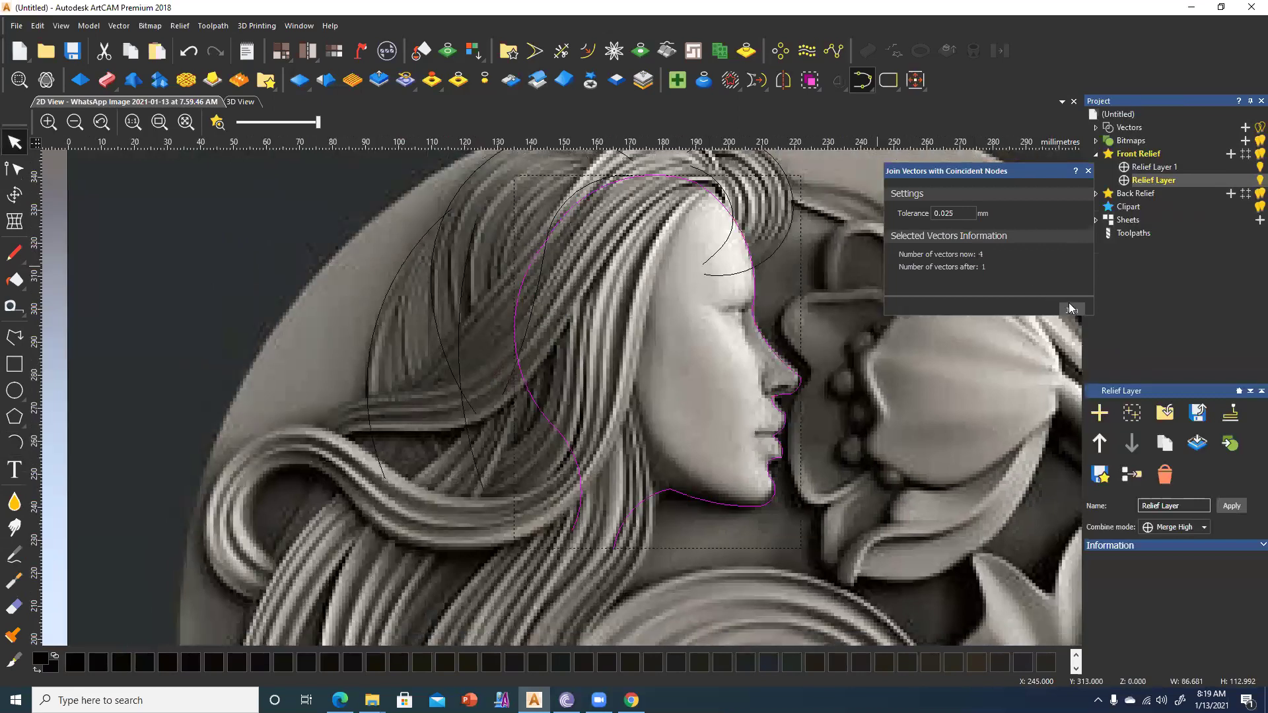
left_click(20, 169)
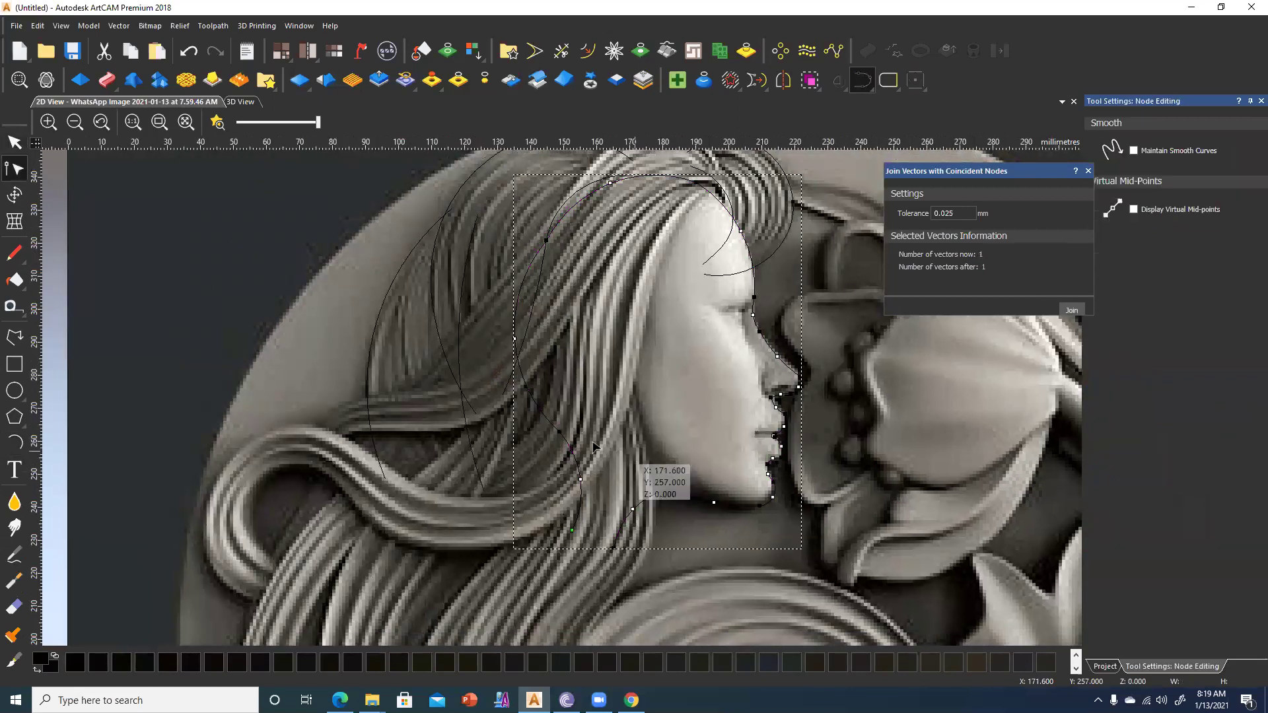
right_click(584, 395)
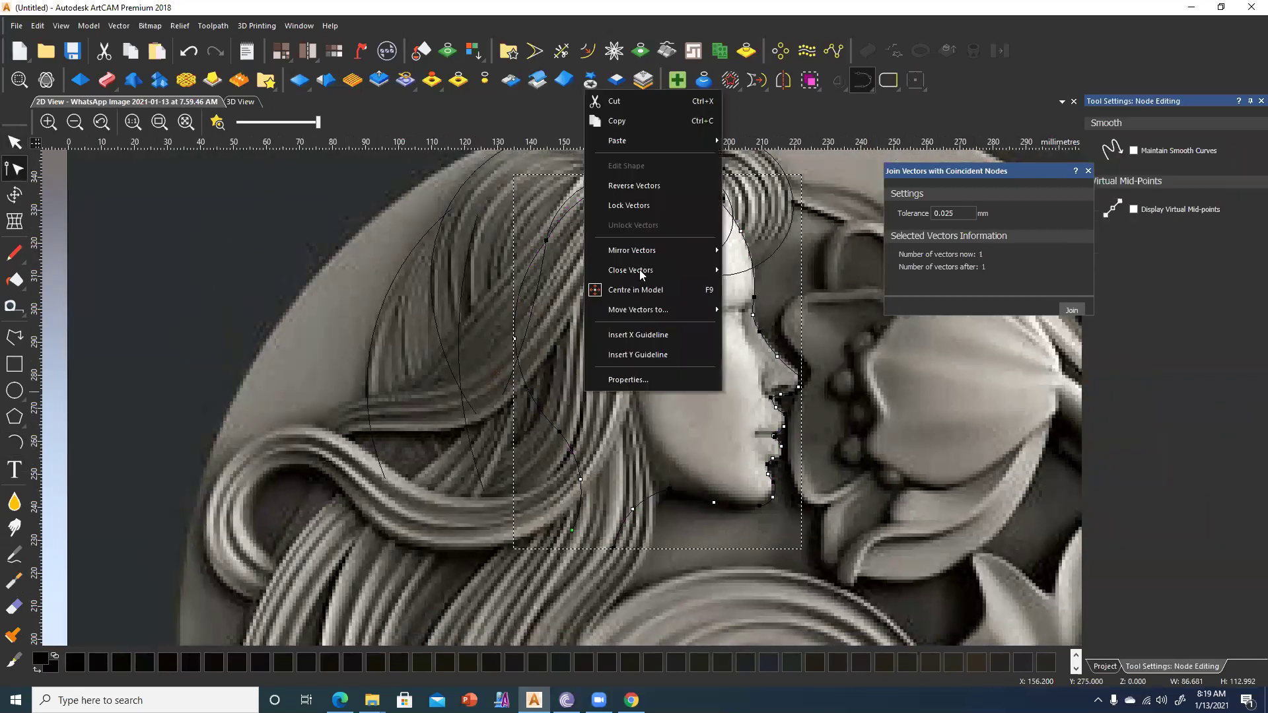
left_click(745, 284)
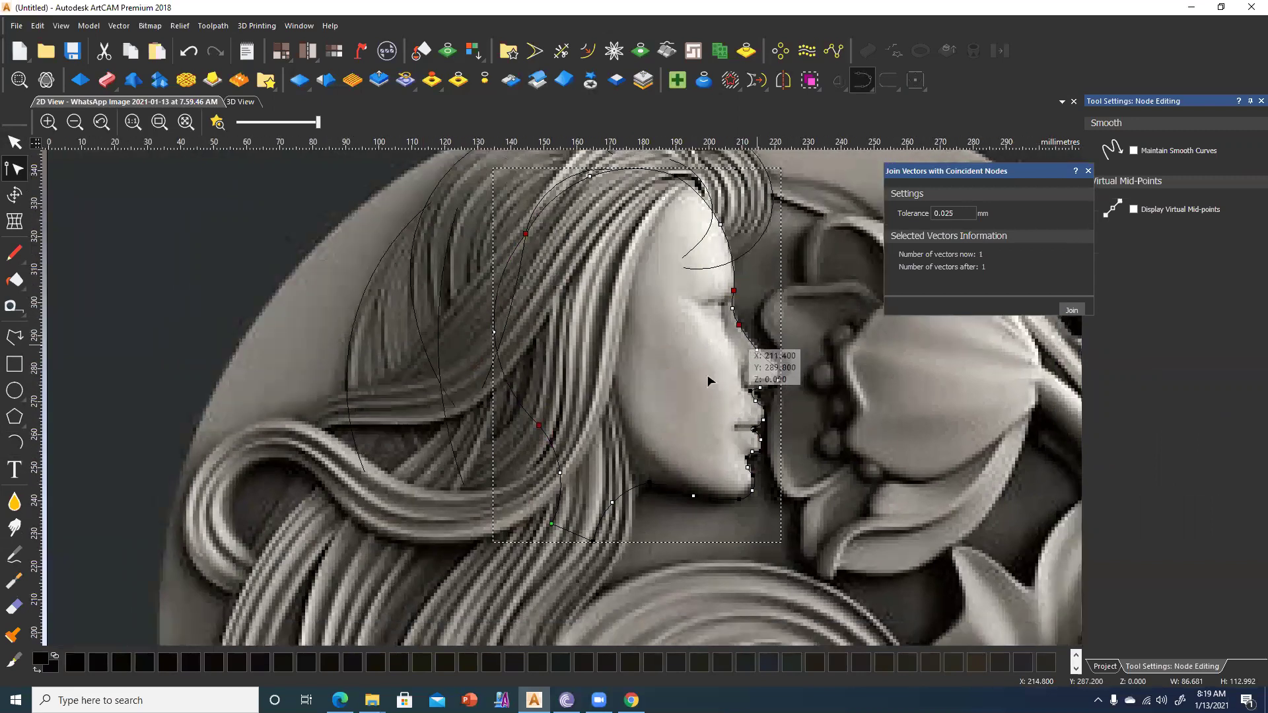
scroll(710, 382, "up", 2)
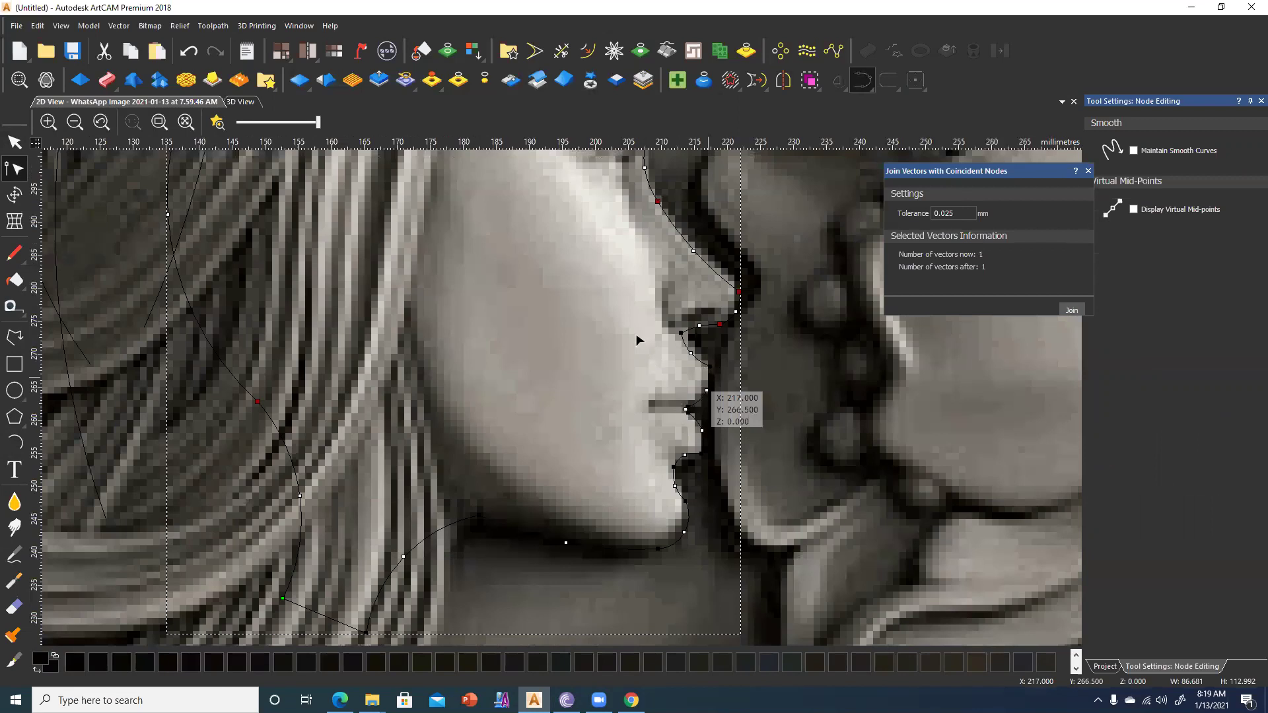
scroll(665, 399, "up", 3)
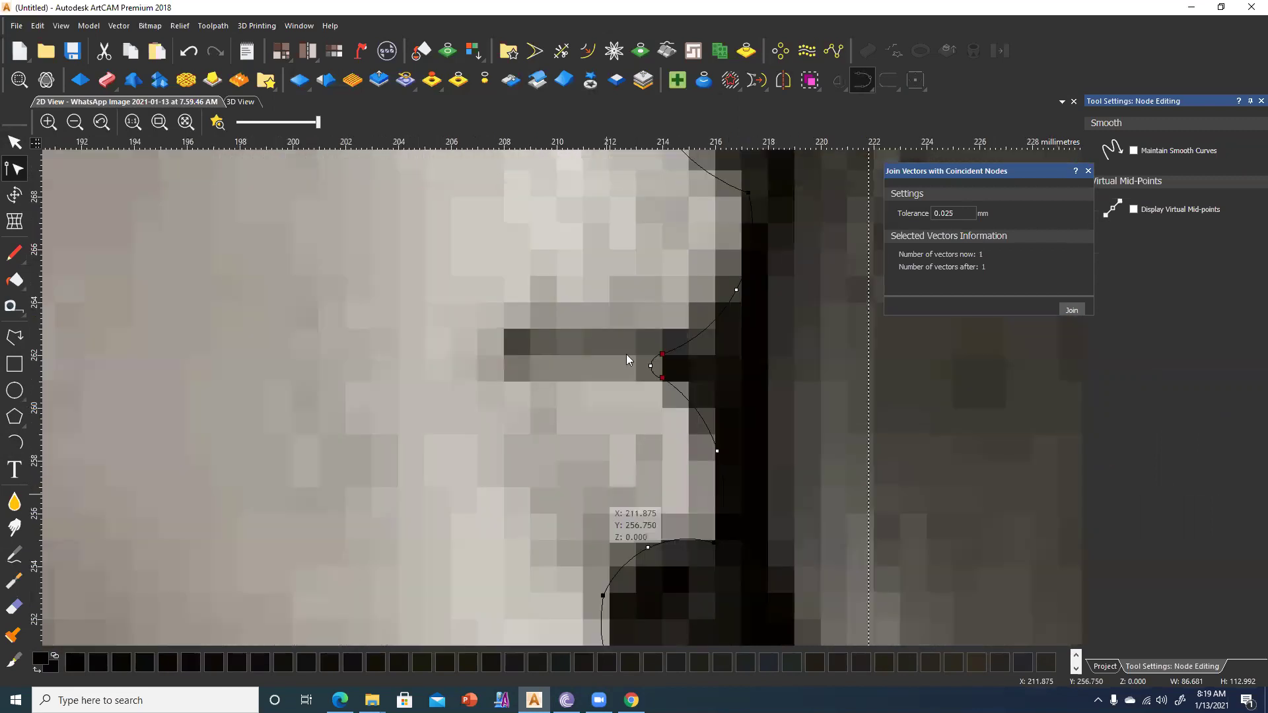
scroll(602, 439, "down", 3)
scroll(628, 581, "up", 3)
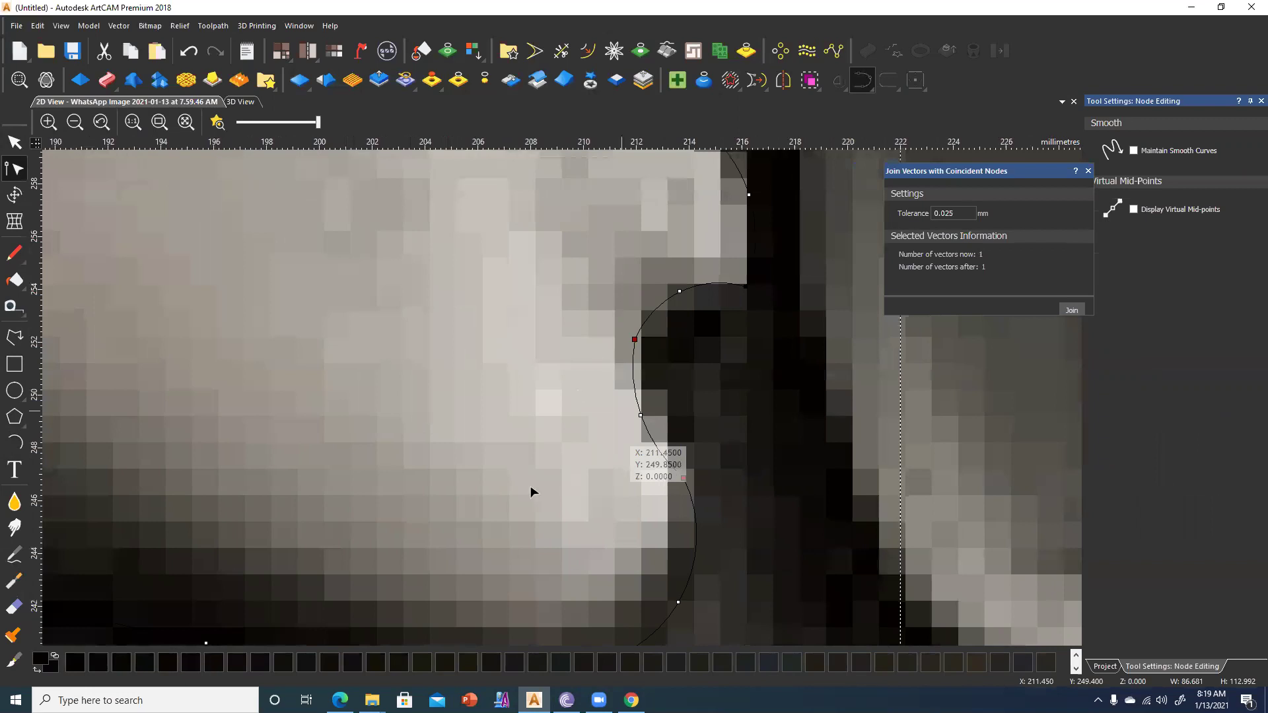
scroll(479, 455, "down", 1)
scroll(382, 486, "down", 1)
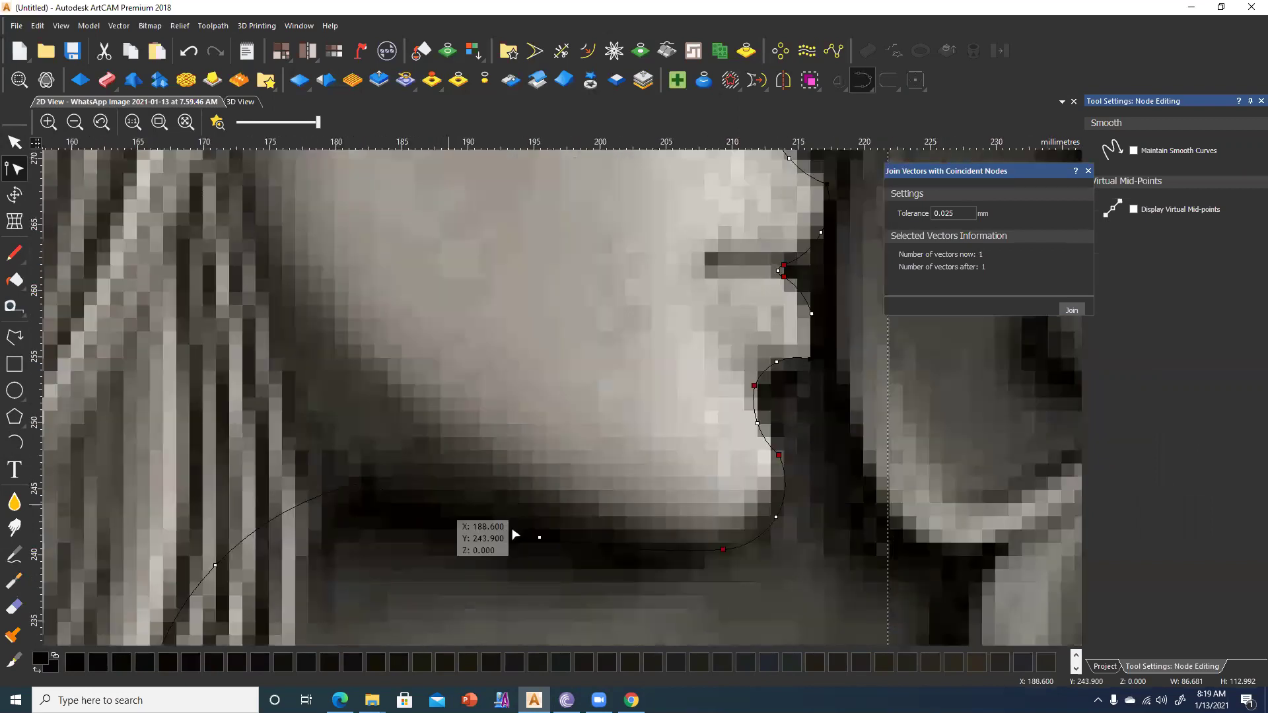
Smooth the outline's nodes around the lips and chin, then deselect it.
right_click(364, 483)
left_click(413, 129)
left_click(611, 430)
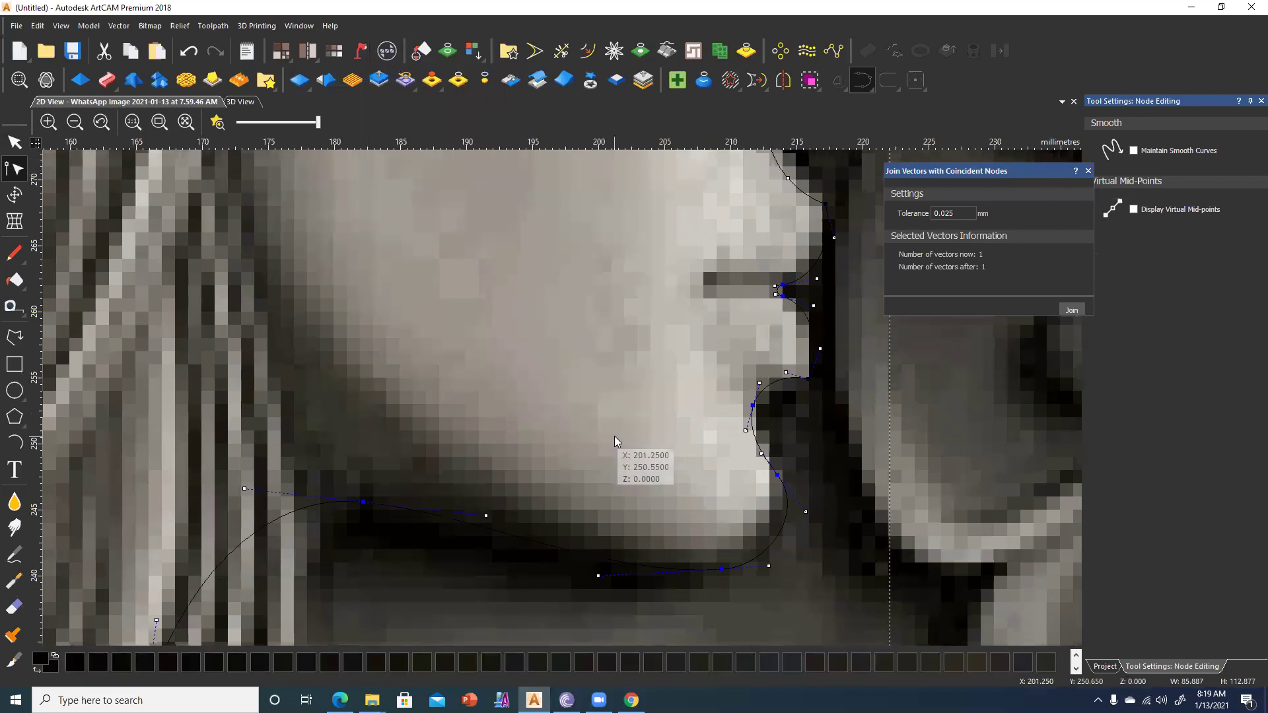
scroll(662, 372, "up", 1)
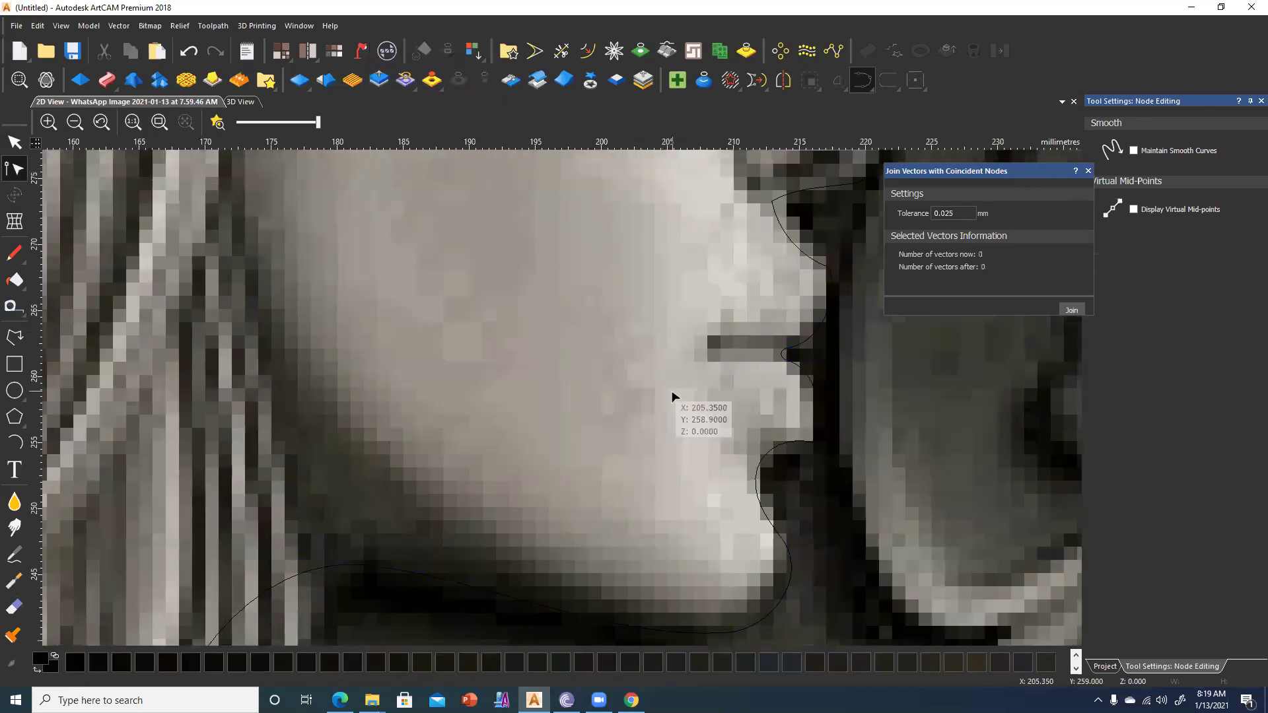
scroll(672, 396, "down", 1)
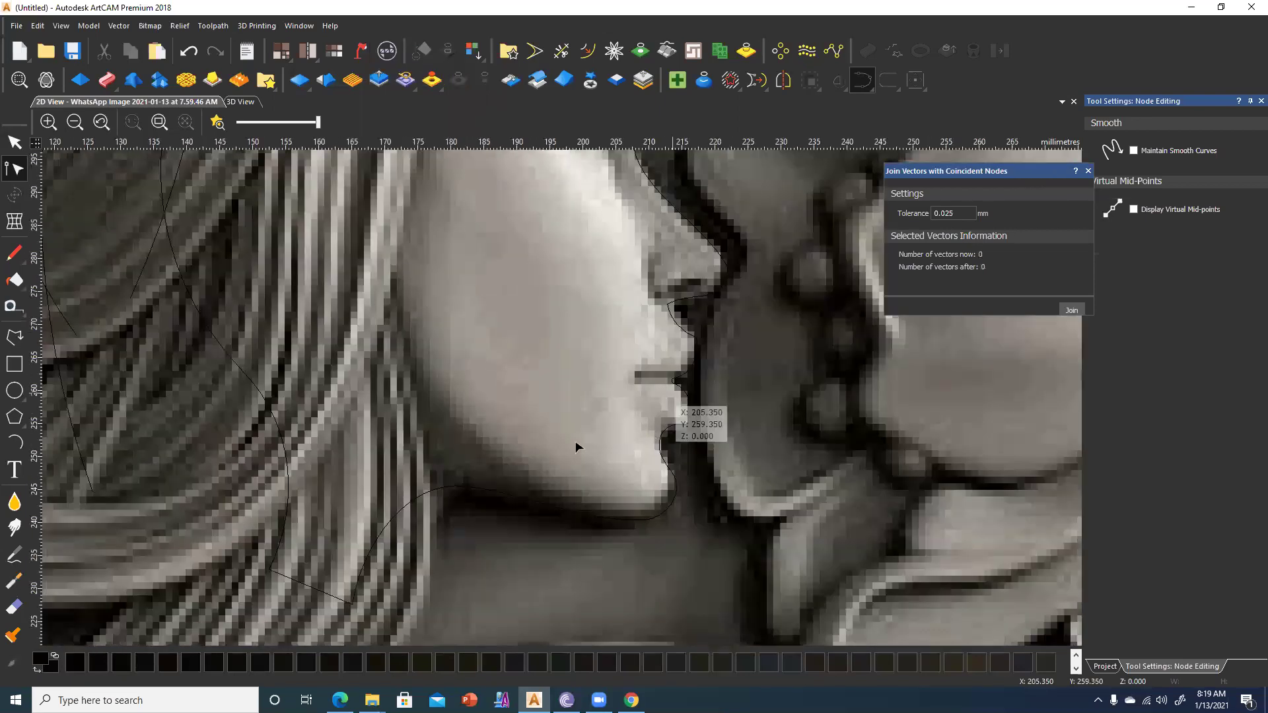
scroll(723, 370, "down", 1)
scroll(724, 369, "left", 2, "shift")
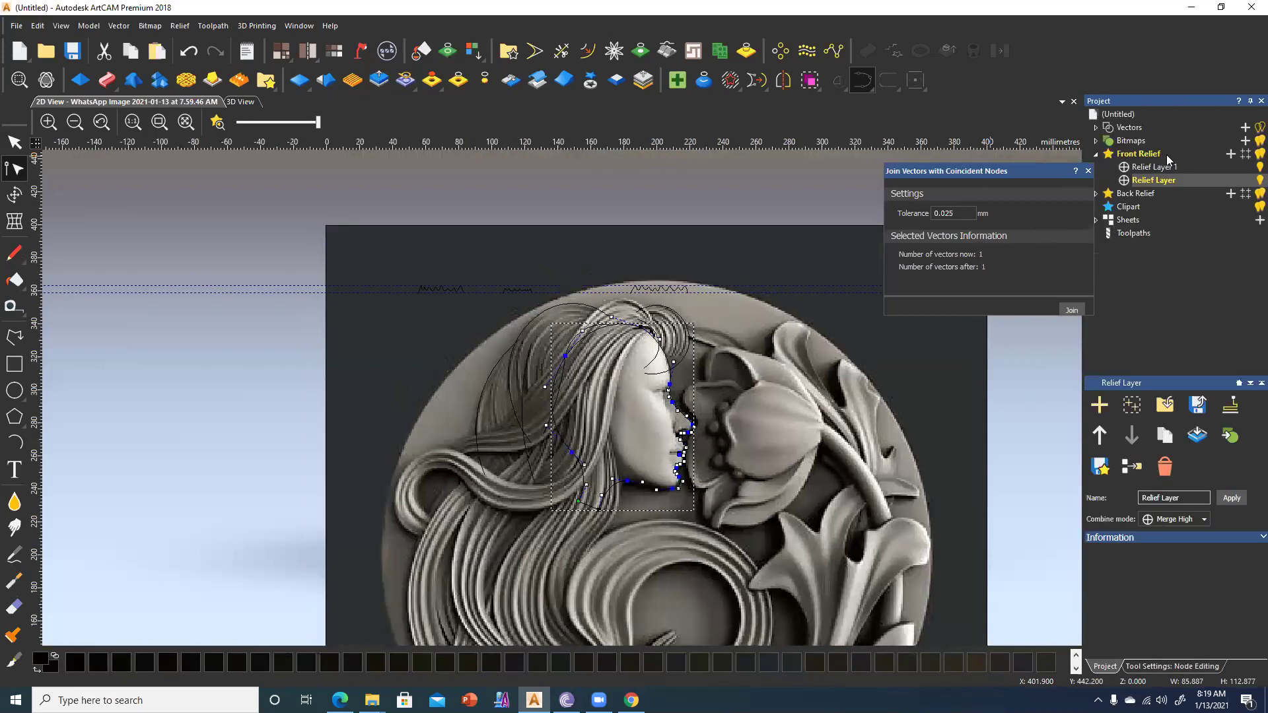
Add a new Relief Layer 2 and make it the working layer.
left_click(1218, 165)
left_click(1230, 155)
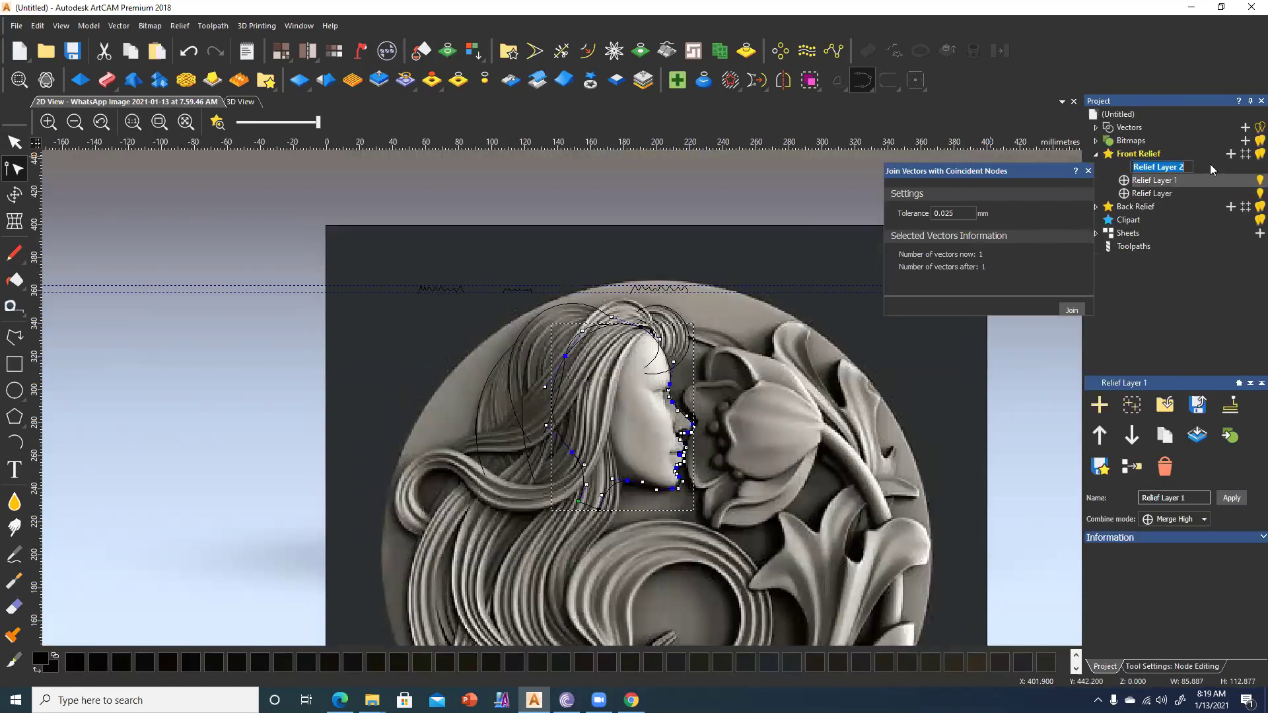
left_click(1125, 167)
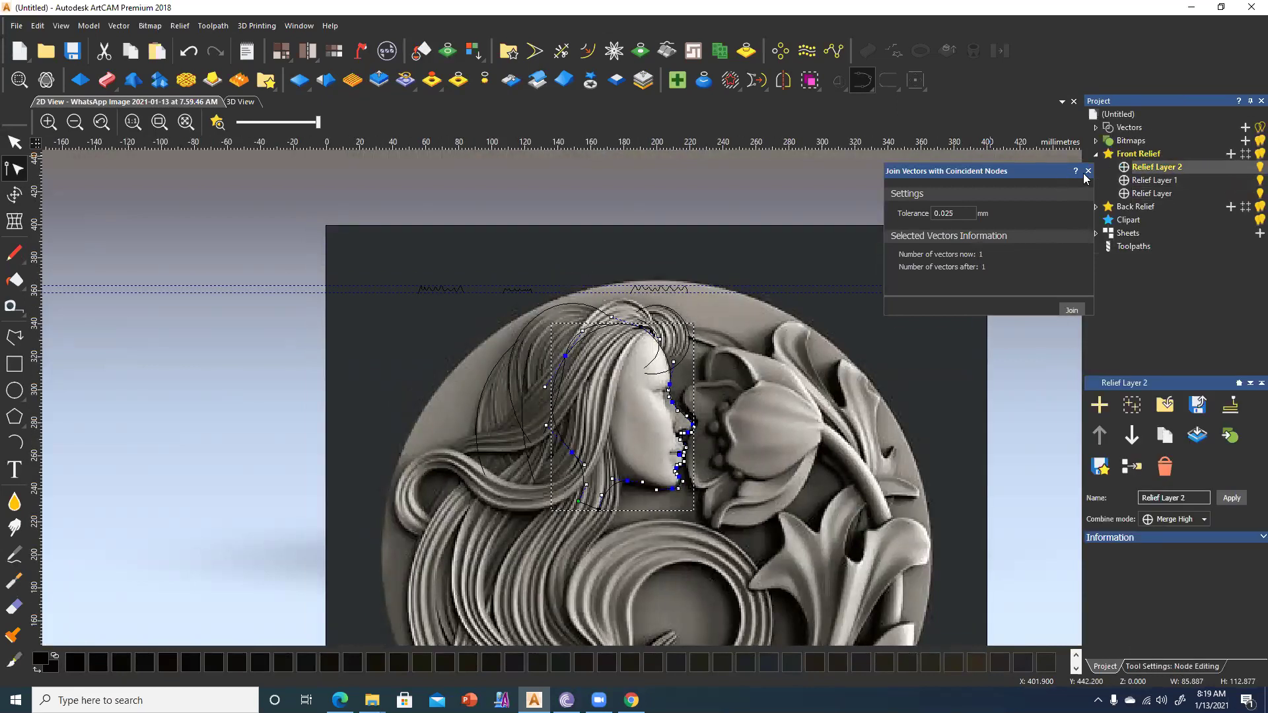
Show the vectors over the 3D relief and pick the face outline in the Shape Editor.
left_click(1088, 172)
left_click(240, 102)
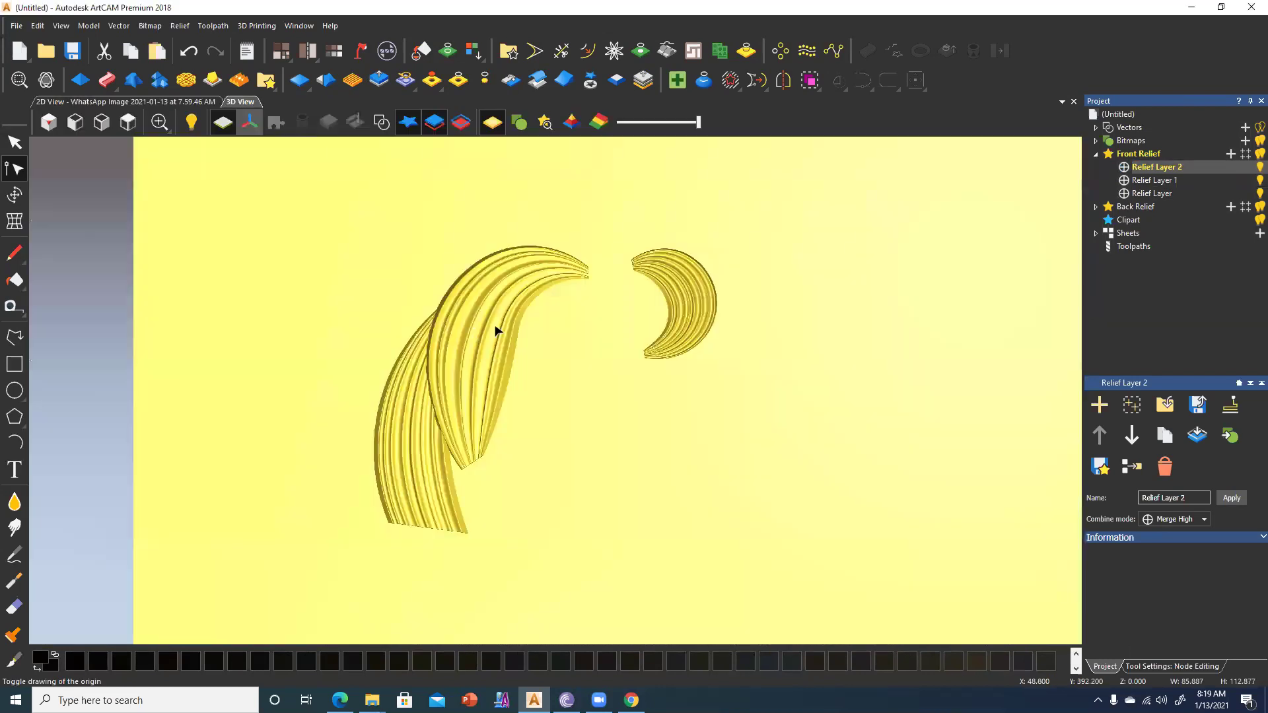
left_click(381, 123)
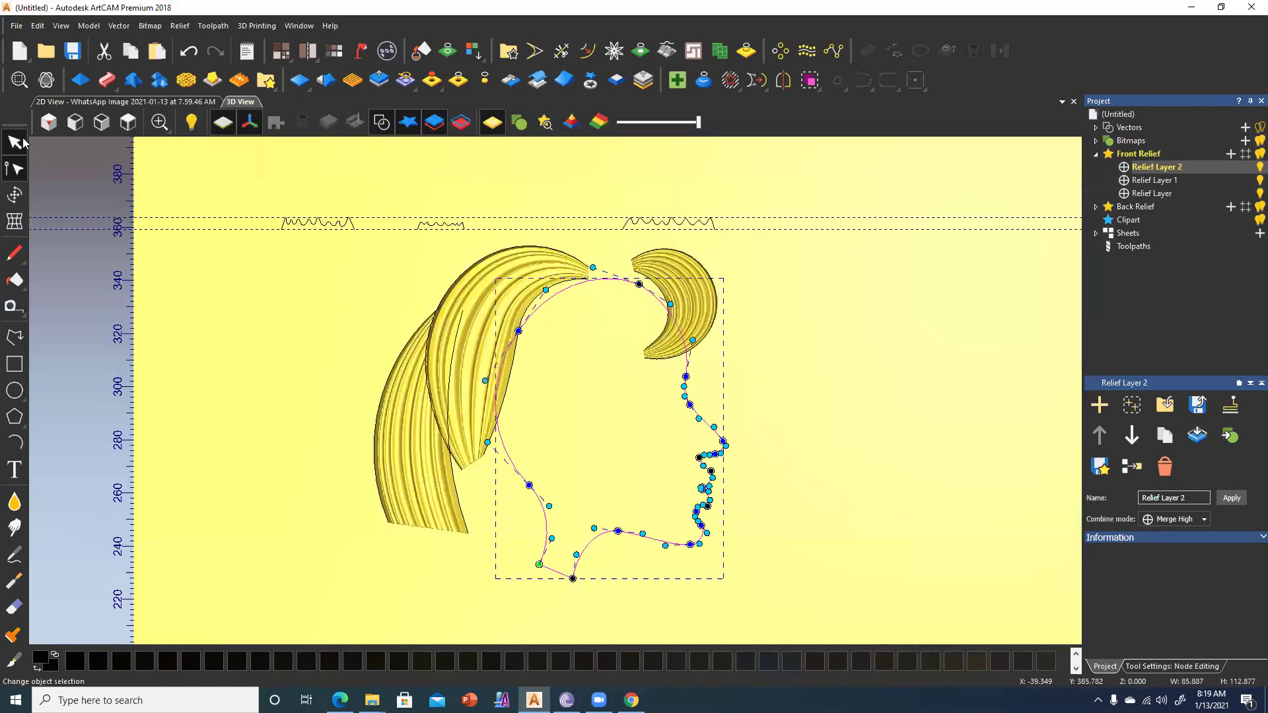
left_click(15, 142)
left_click(78, 82)
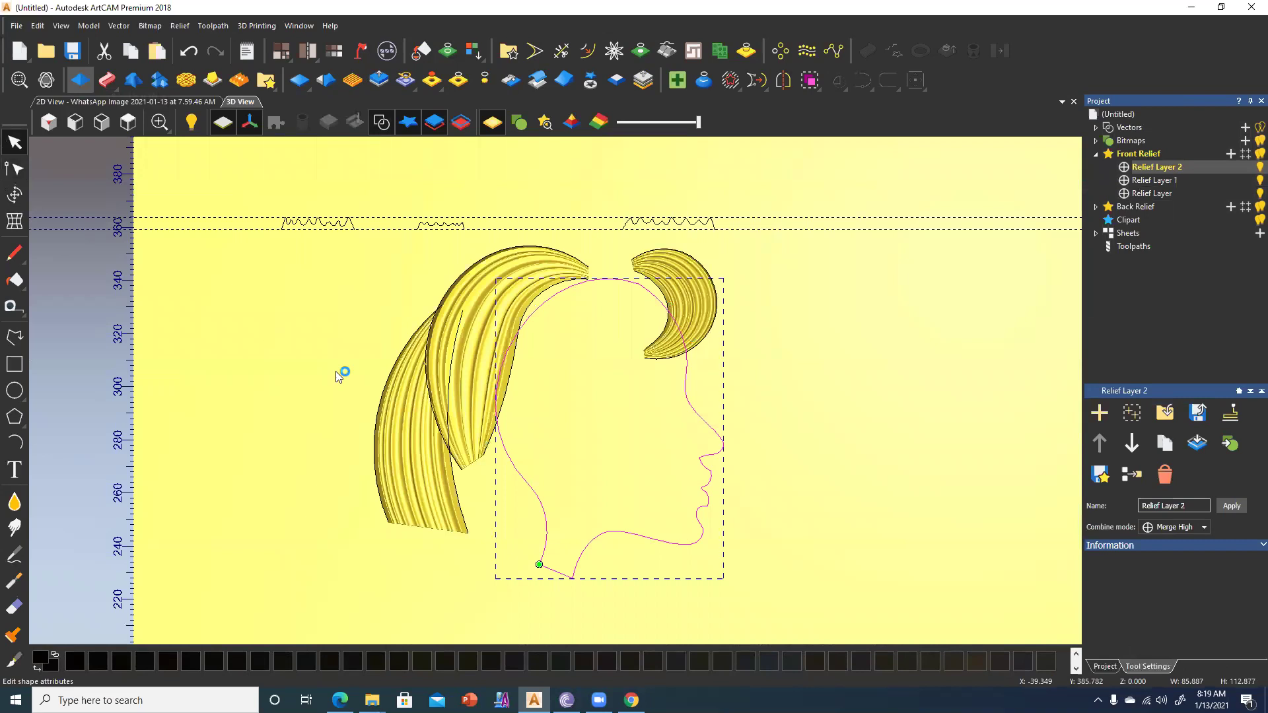
left_click(530, 415)
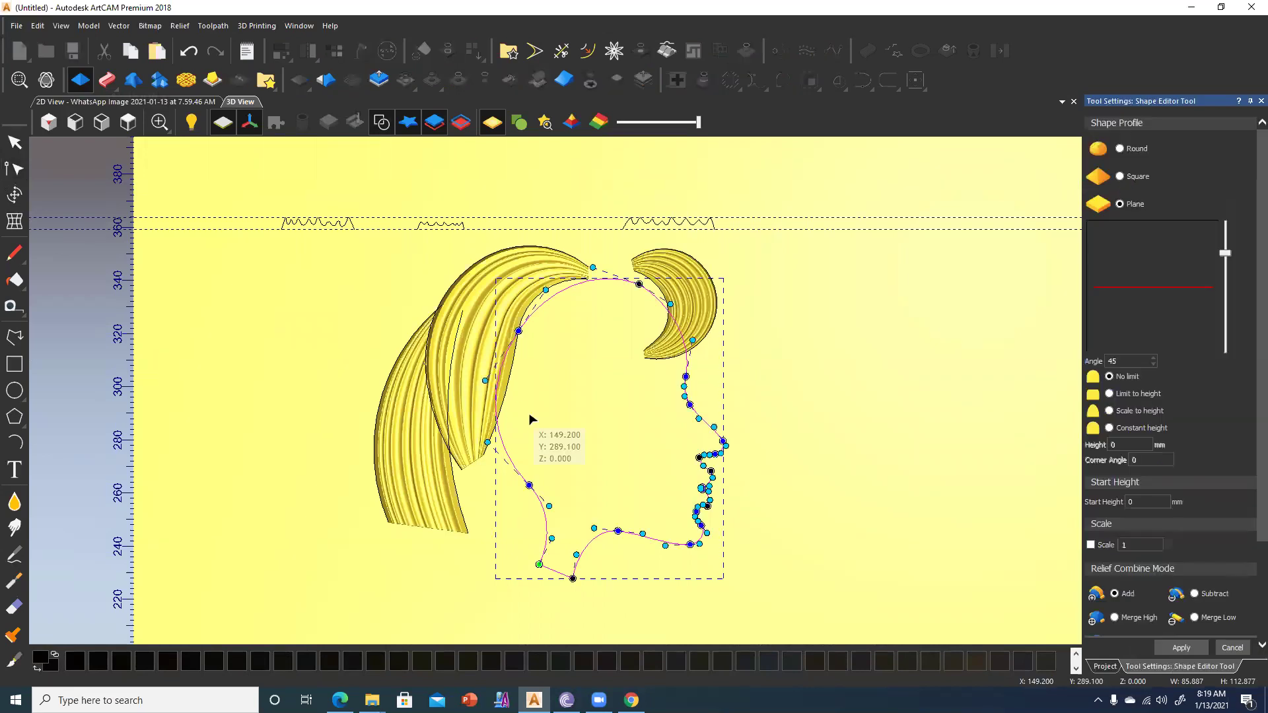
Give the face shape a Round profile and inspect the relief block from above with vectors hidden.
left_click(1136, 149)
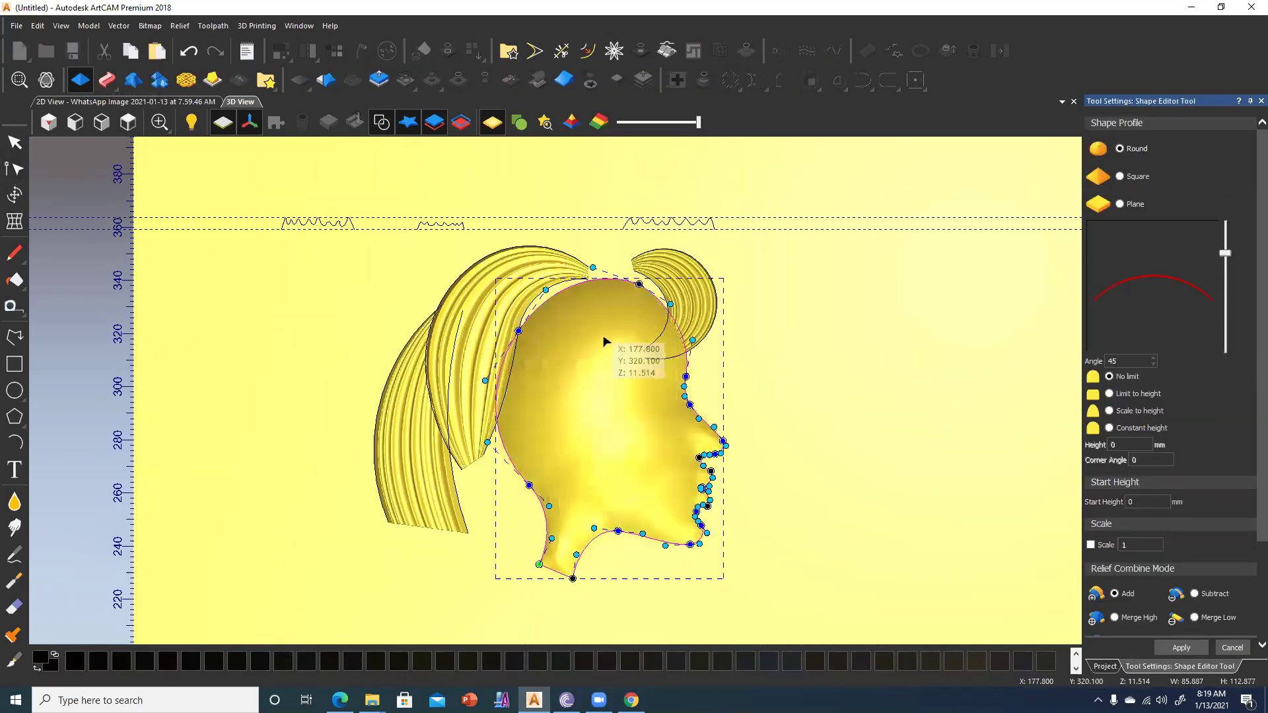
left_click_drag(581, 346, 555, 385)
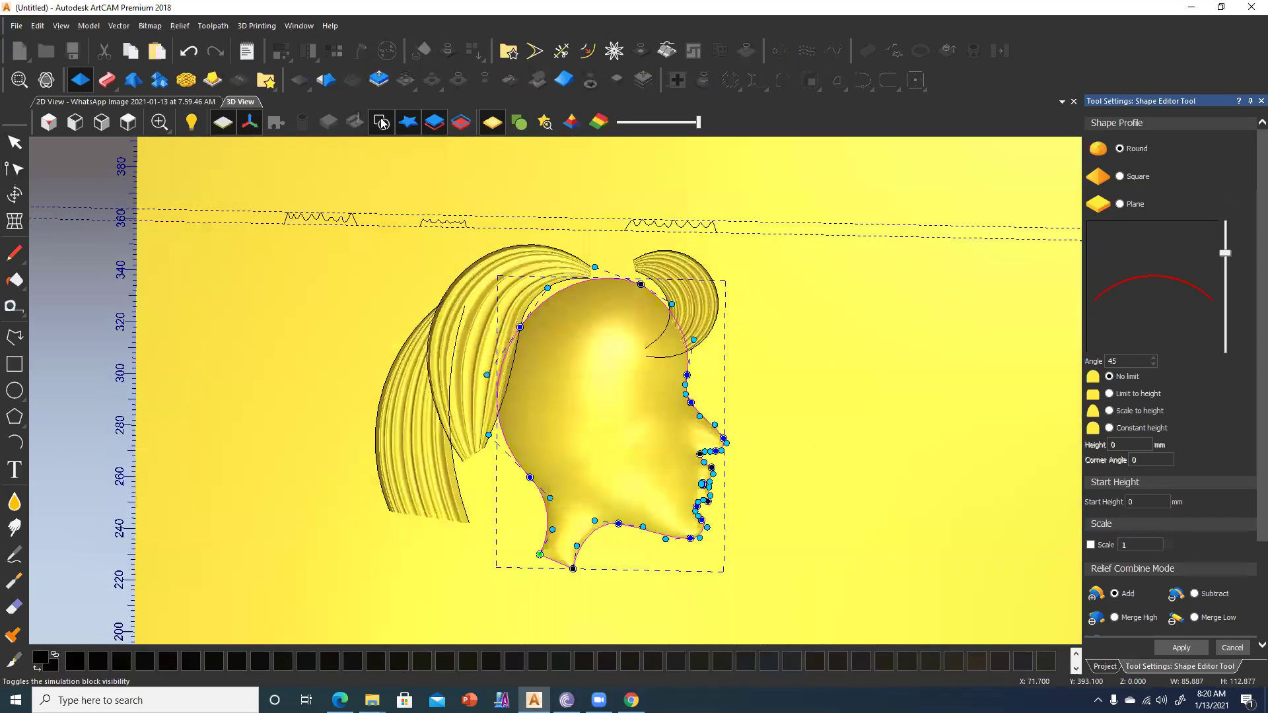
left_click(381, 123)
left_click(128, 122)
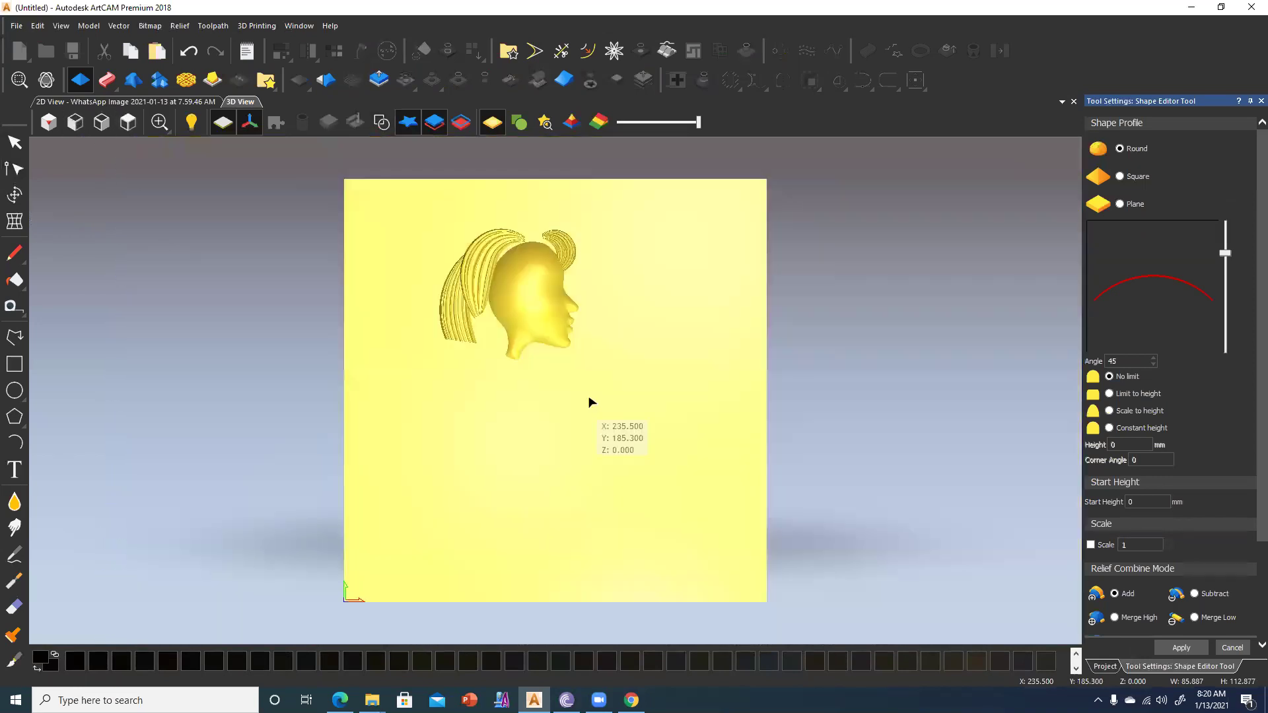
scroll(589, 399, "up", 3)
scroll(553, 407, "up", 1)
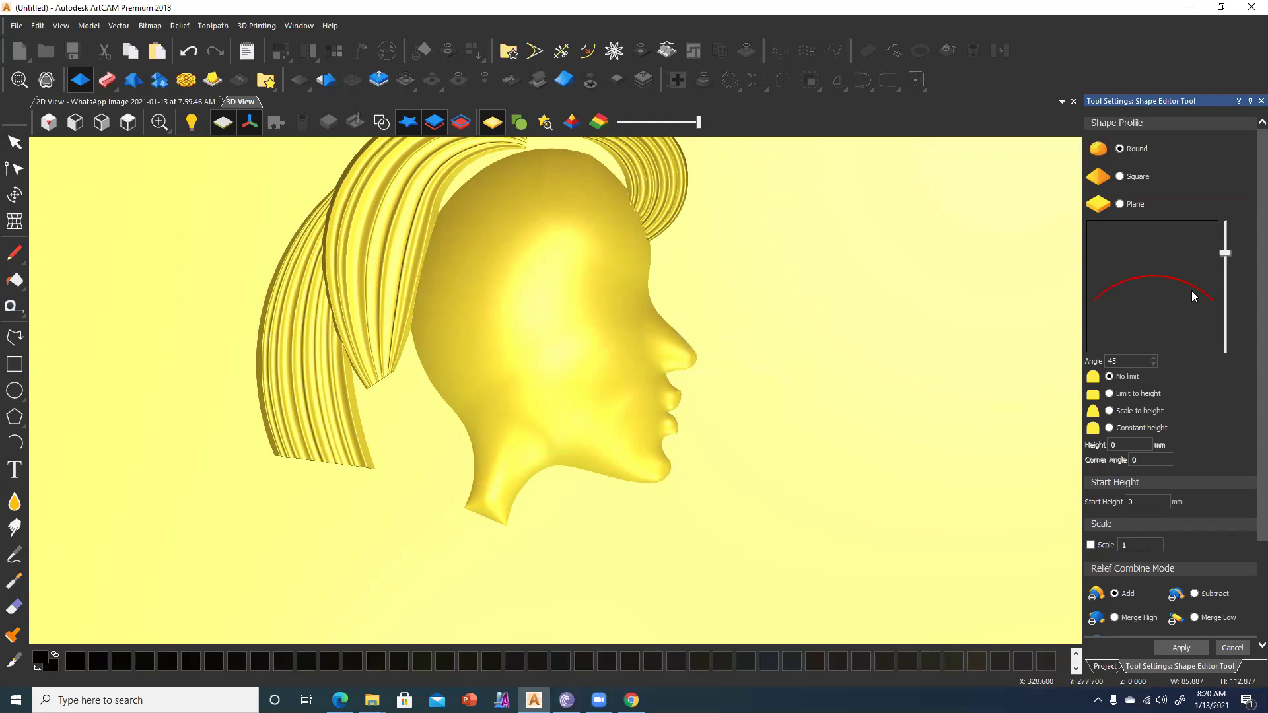
Steepen the profile angle to 72° and switch to Scale to height, trying 5 then 10.
left_click_drag(1224, 246, 1224, 232)
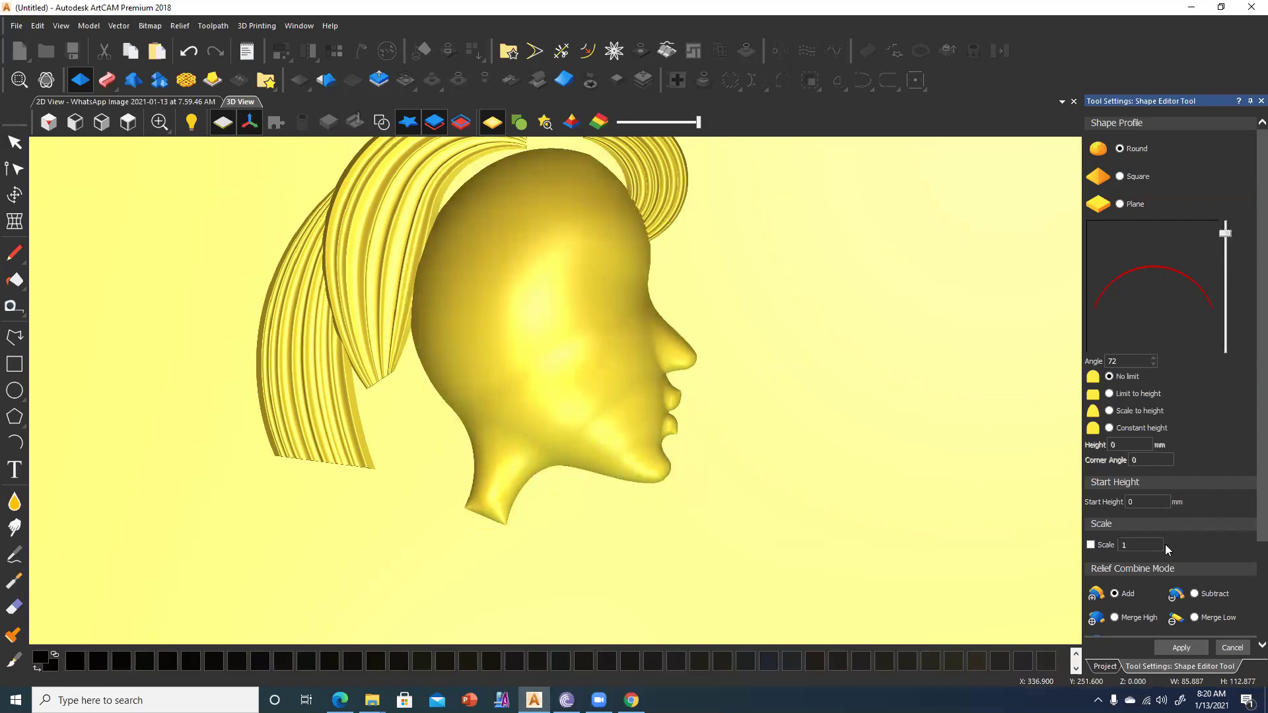
left_click(1110, 411)
left_click_drag(1124, 445, 1102, 444)
type("5")
key("Return")
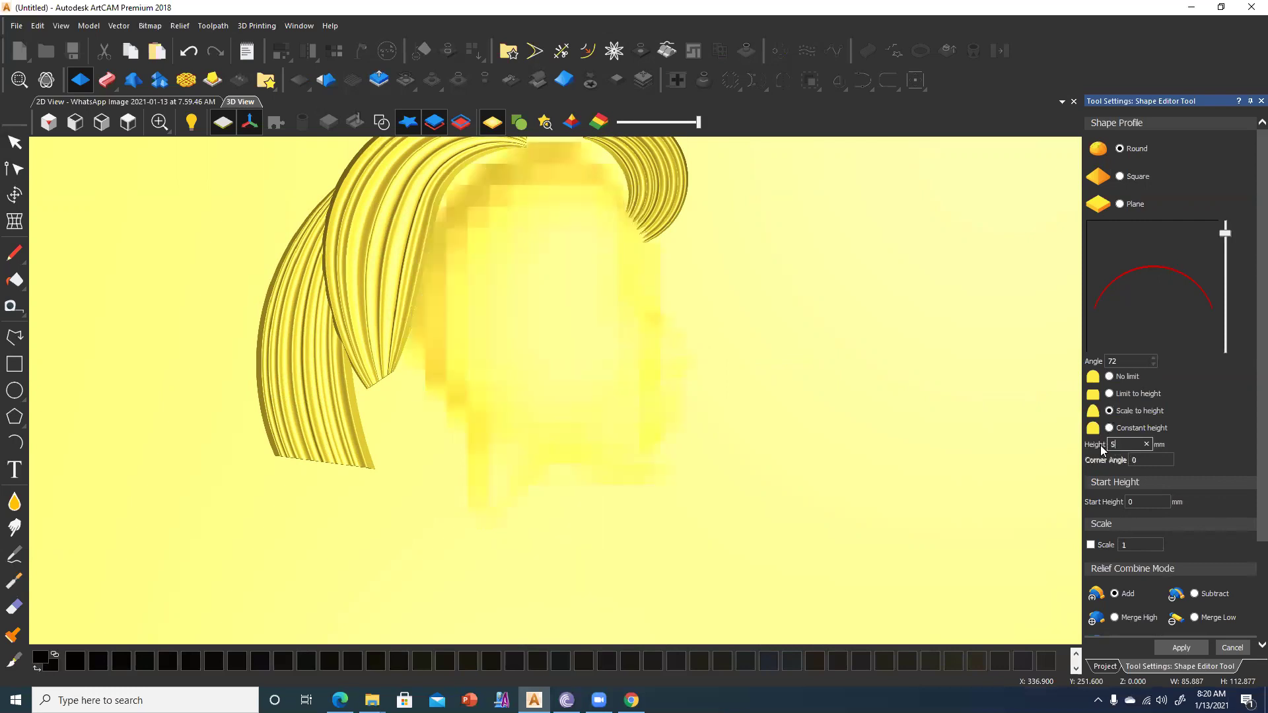
mouse_move(465, 371)
left_mouse_down()
mouse_move(455, 191)
mouse_move(456, 297)
mouse_move(964, 521)
left_mouse_up()
left_click_drag(1128, 443, 1093, 442)
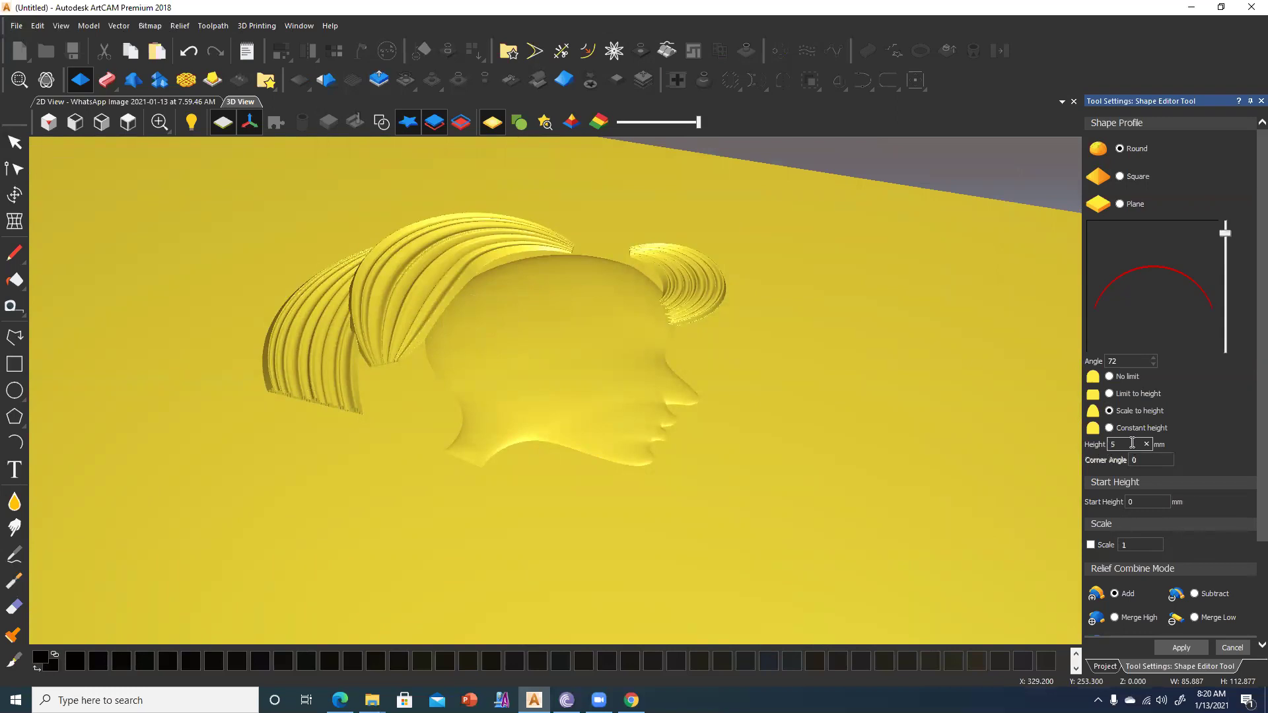
key("BackSpace")
type("10")
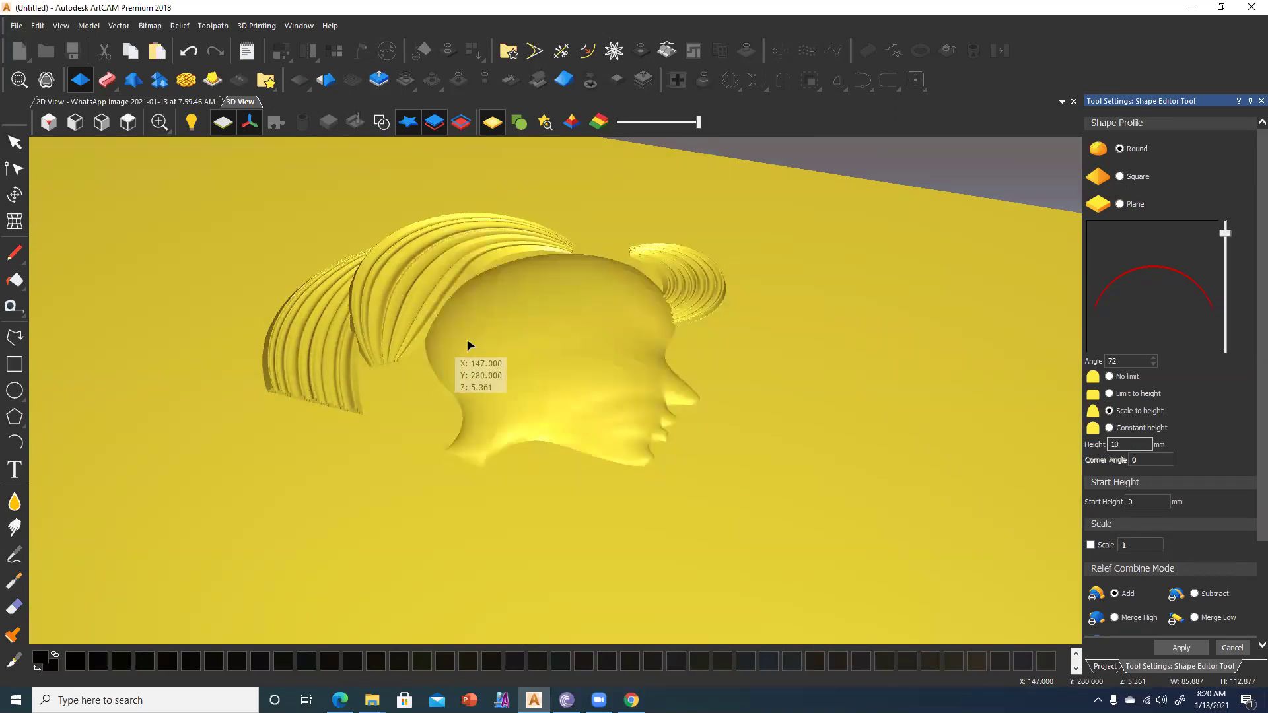
Set the face height to 15 mm, apply it, and close the Shape Editor.
mouse_move(484, 442)
left_mouse_down()
mouse_move(487, 430)
mouse_move(544, 428)
left_mouse_up()
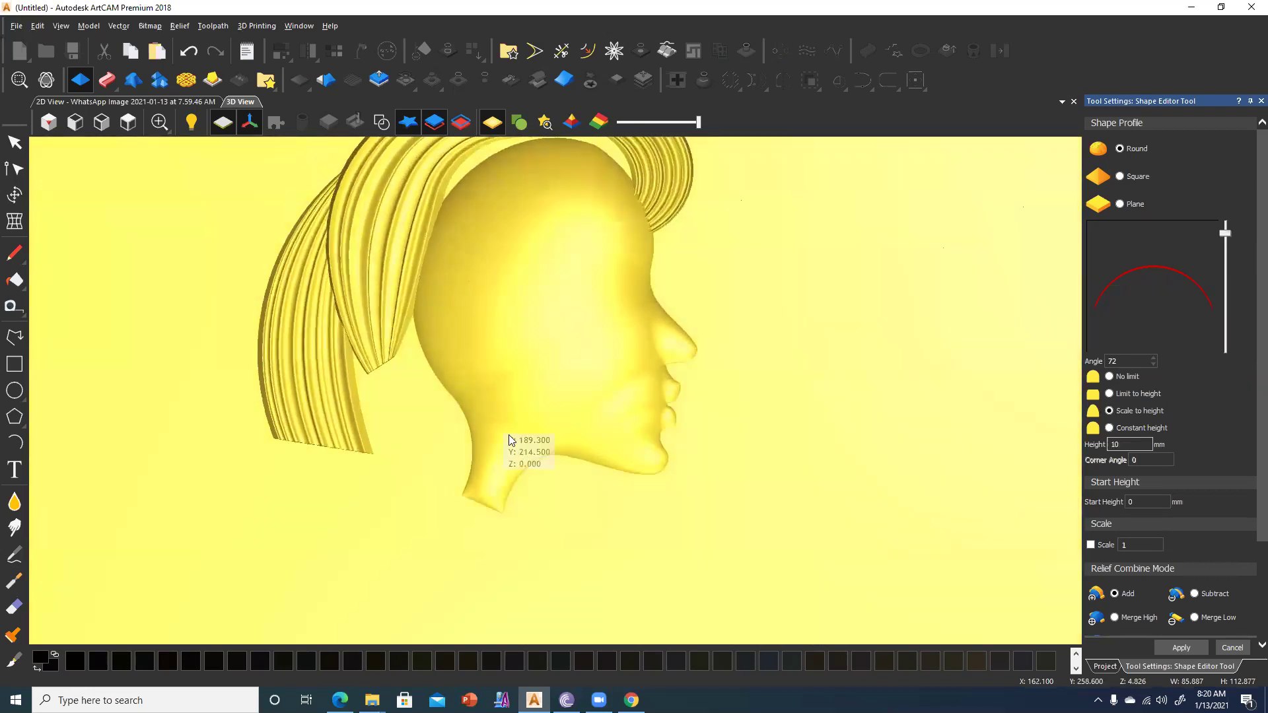
left_click(1126, 447)
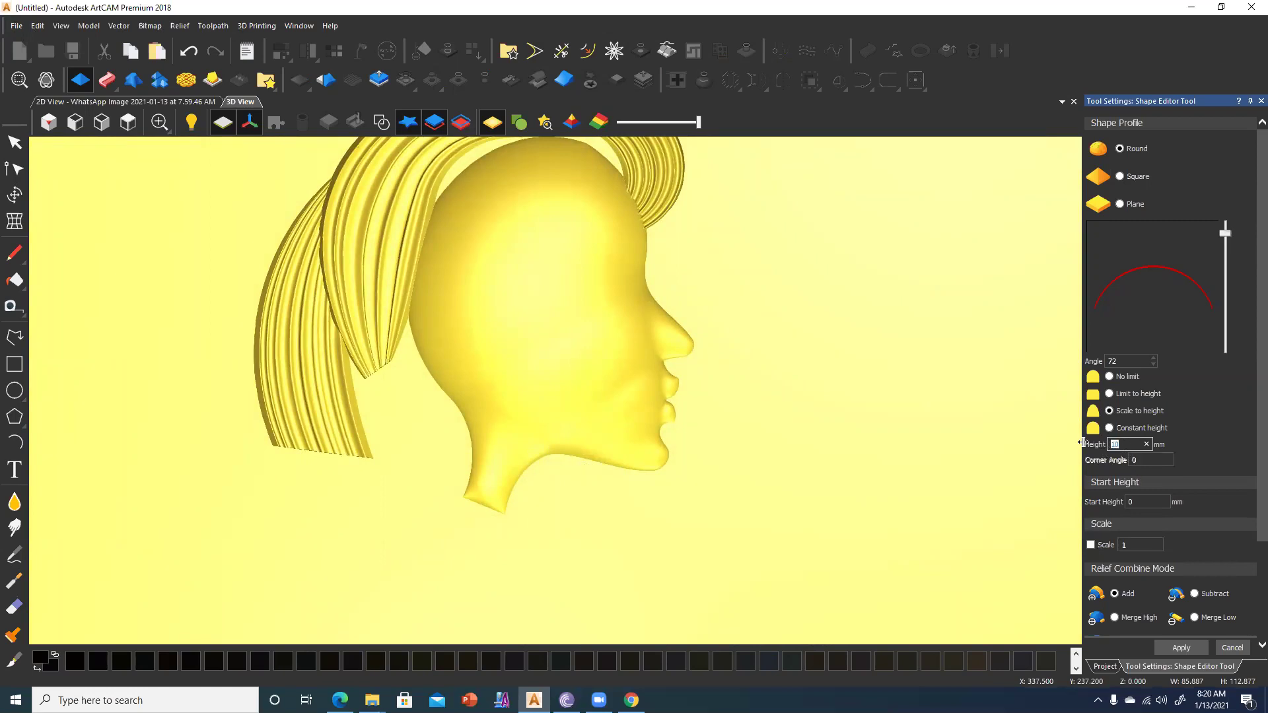
type("15")
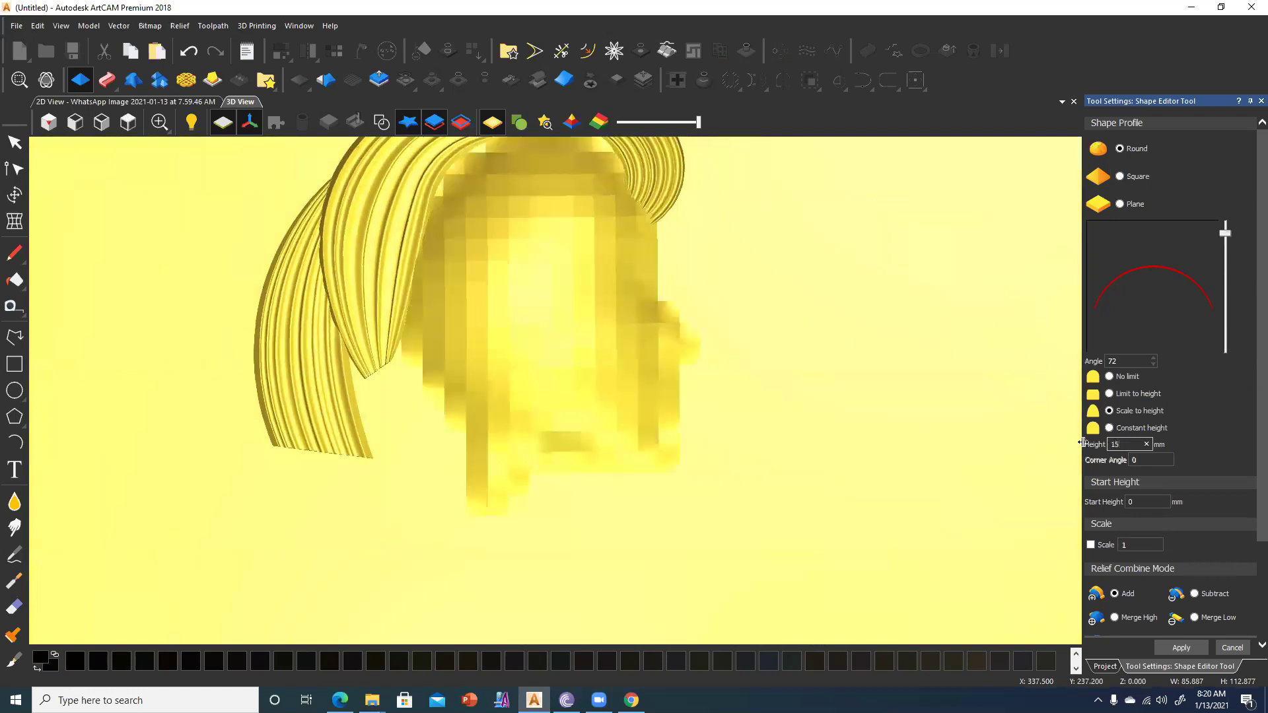
left_click(1180, 647)
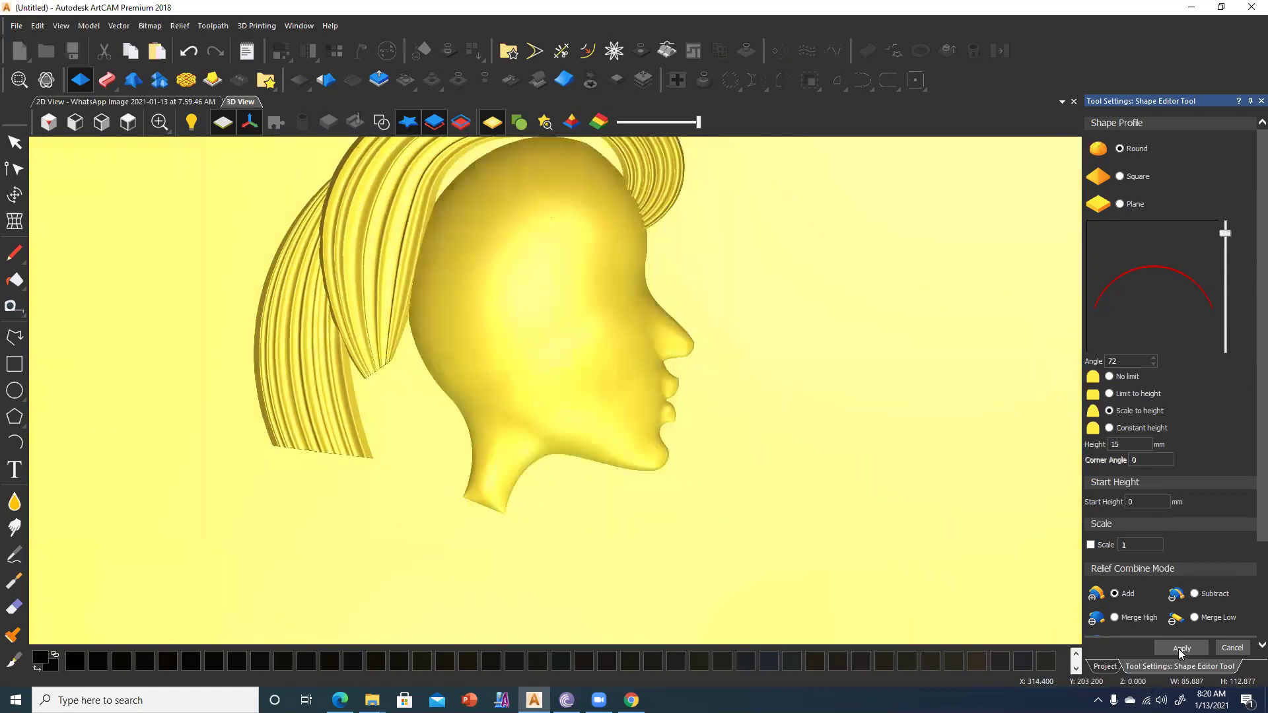
left_click(1244, 651)
key("alt+Tab")
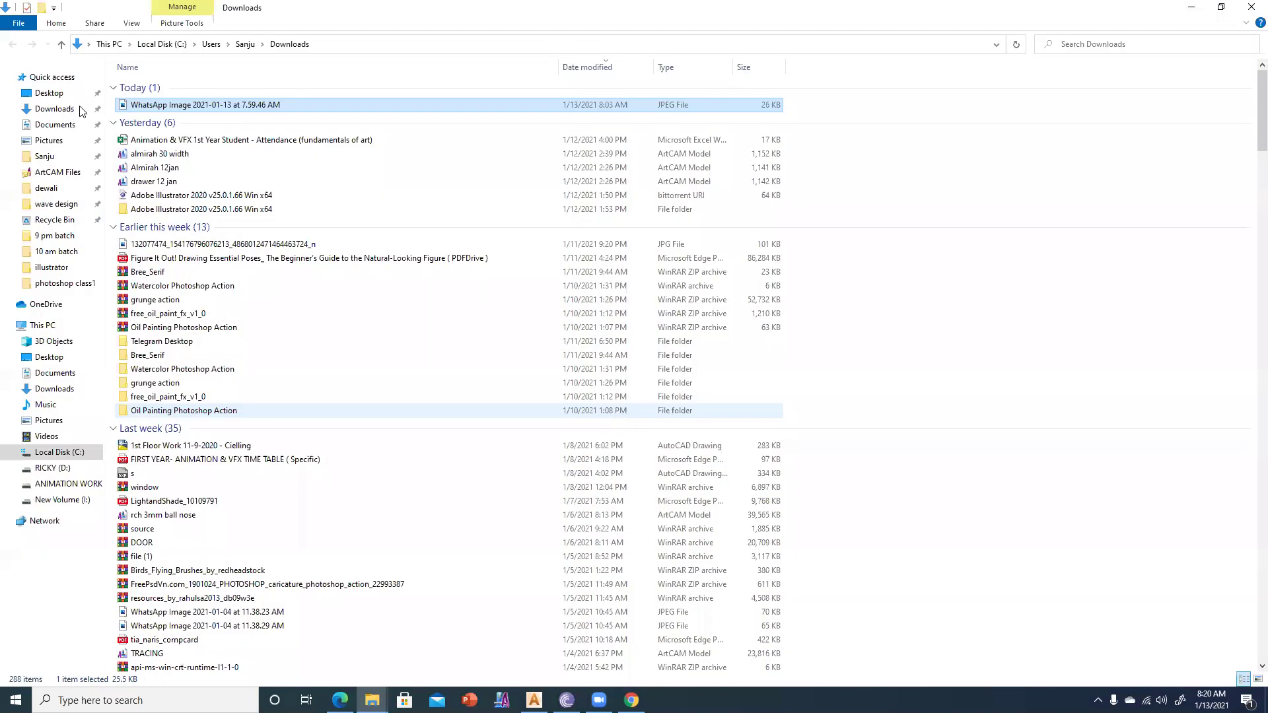
key("alt+Tab")
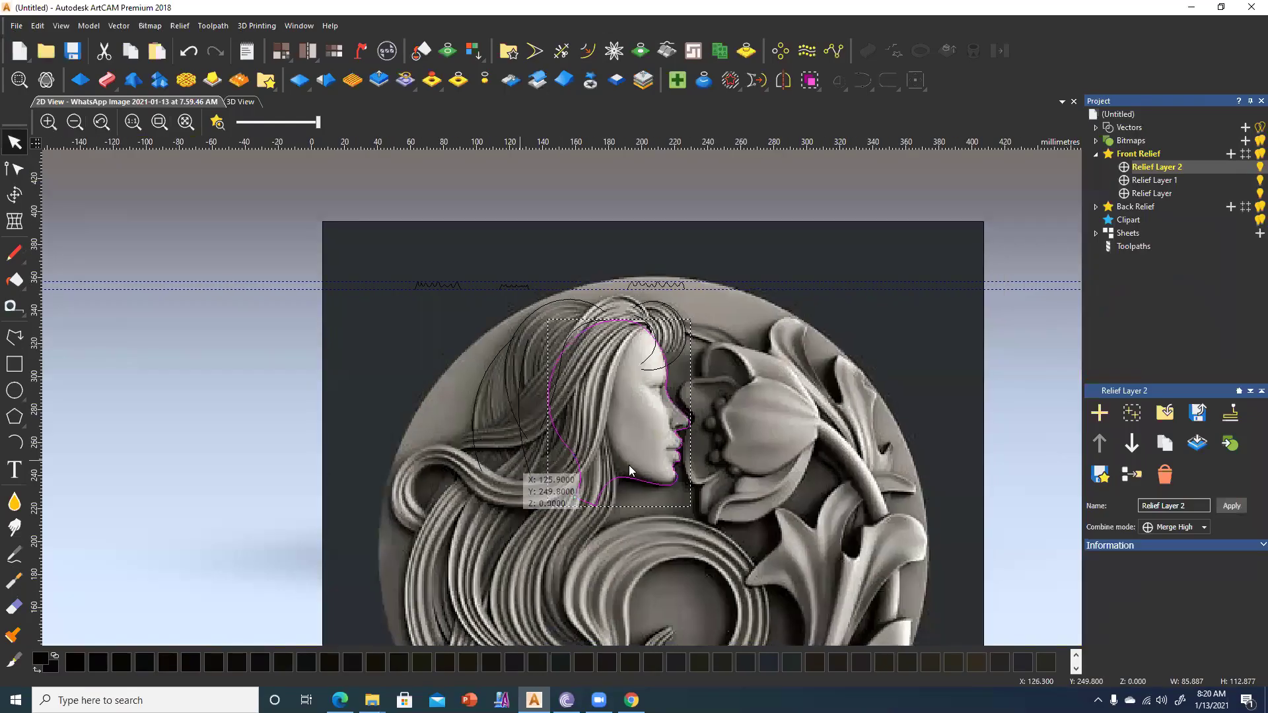
Orbit and zoom the 3D view close onto the domed face relief beside the hair strands.
scroll(697, 494, "up", 2)
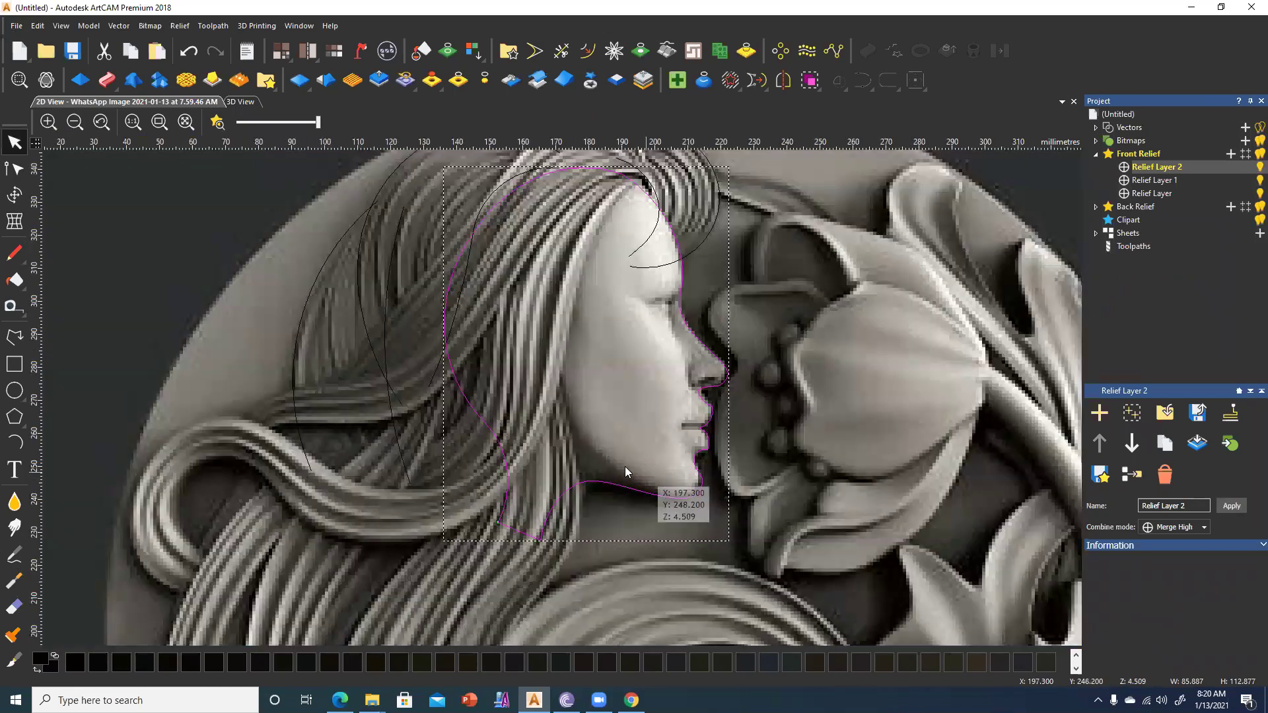
middle_click_drag(369, 230, 382, 258)
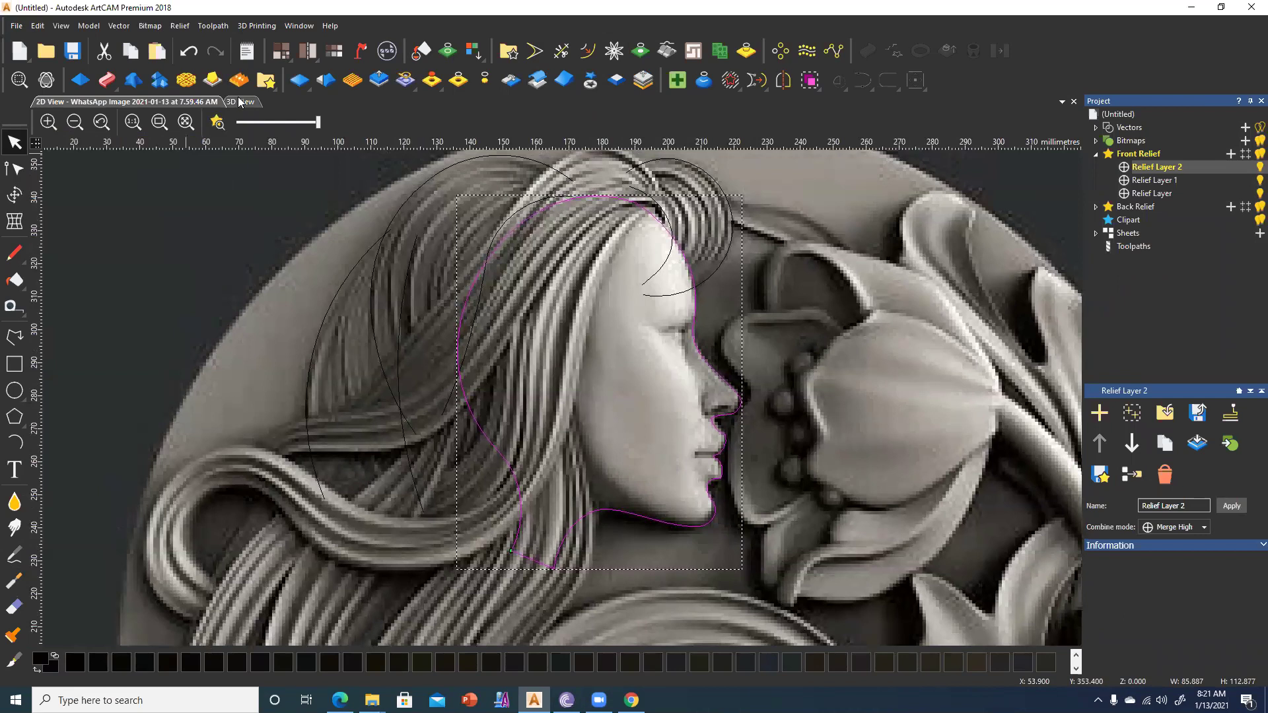
left_click(241, 101)
mouse_move(478, 363)
left_mouse_down()
mouse_move(473, 261)
mouse_move(538, 320)
left_mouse_up()
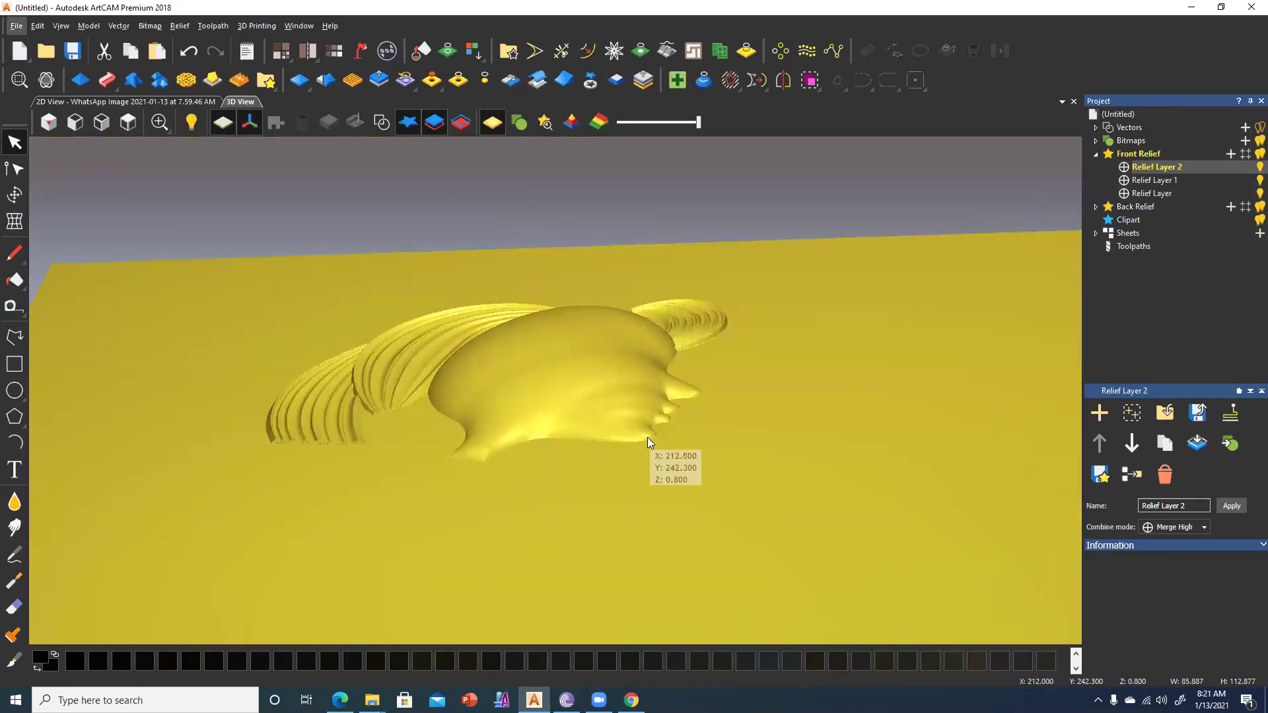
mouse_move(510, 340)
left_mouse_down()
mouse_move(596, 507)
mouse_move(581, 428)
mouse_move(549, 449)
mouse_move(537, 294)
mouse_move(613, 352)
left_mouse_up()
scroll(617, 455, "up", 3)
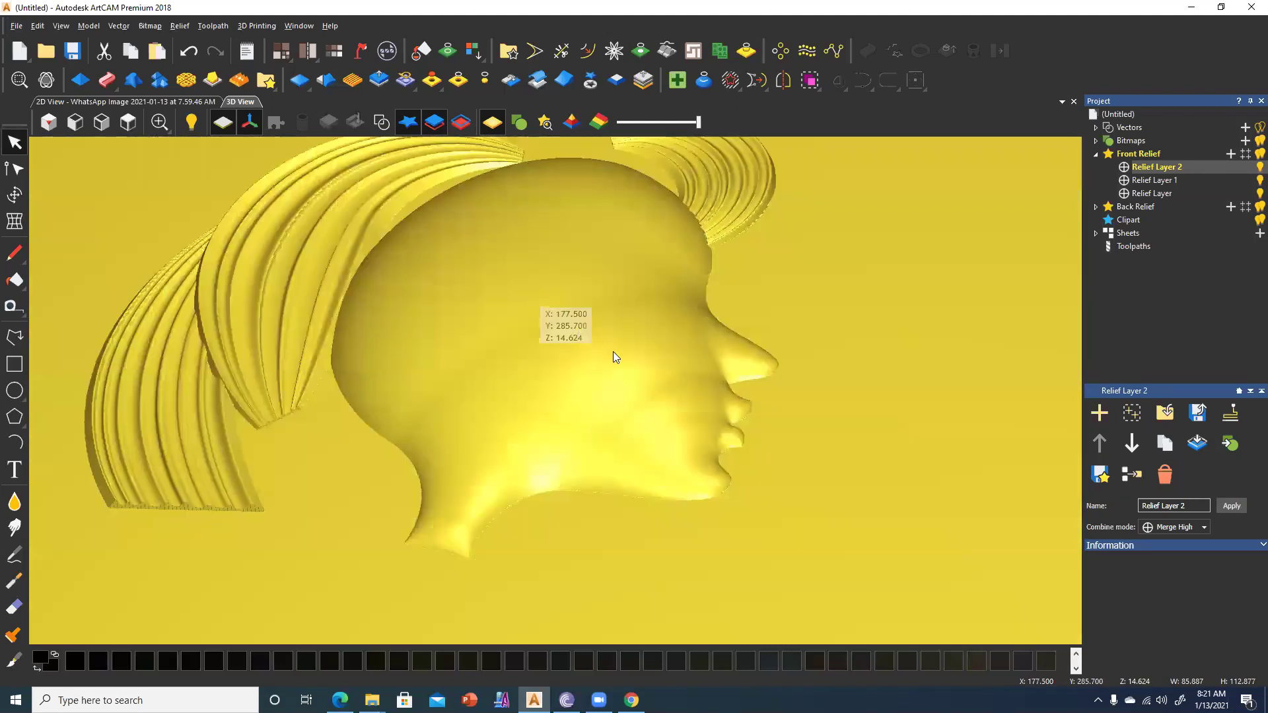
scroll(606, 311, "up", 3)
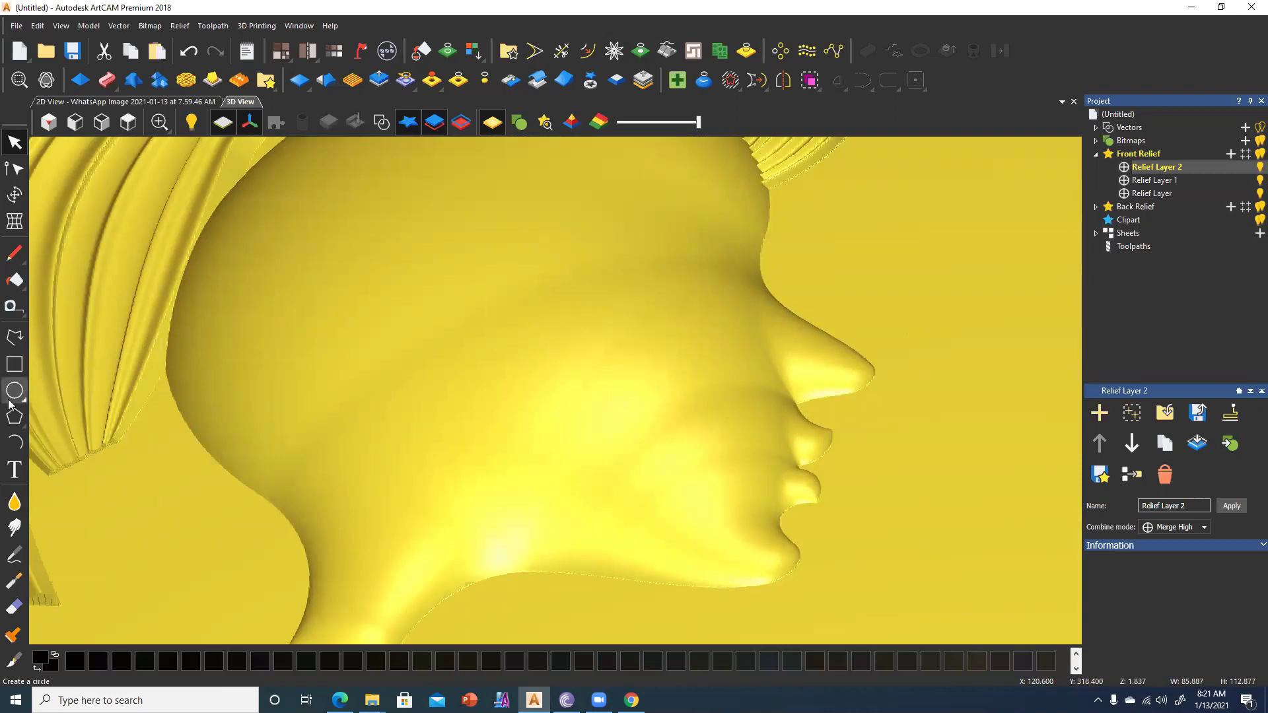
Smooth the dent beside the mouth corner with a 33-pixel Smooth brush, then enlarge it to 77 pixels.
left_click(15, 502)
left_click_drag(1164, 262, 1194, 262)
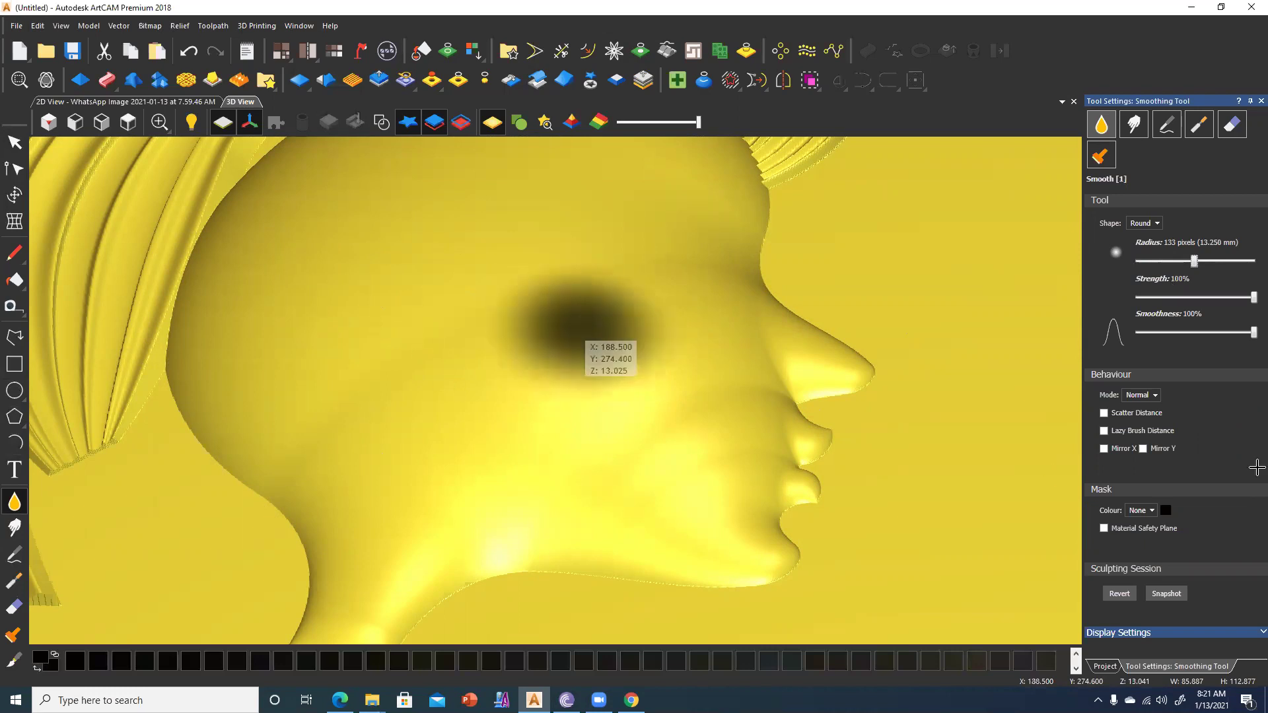
left_click_drag(1194, 261, 1156, 261)
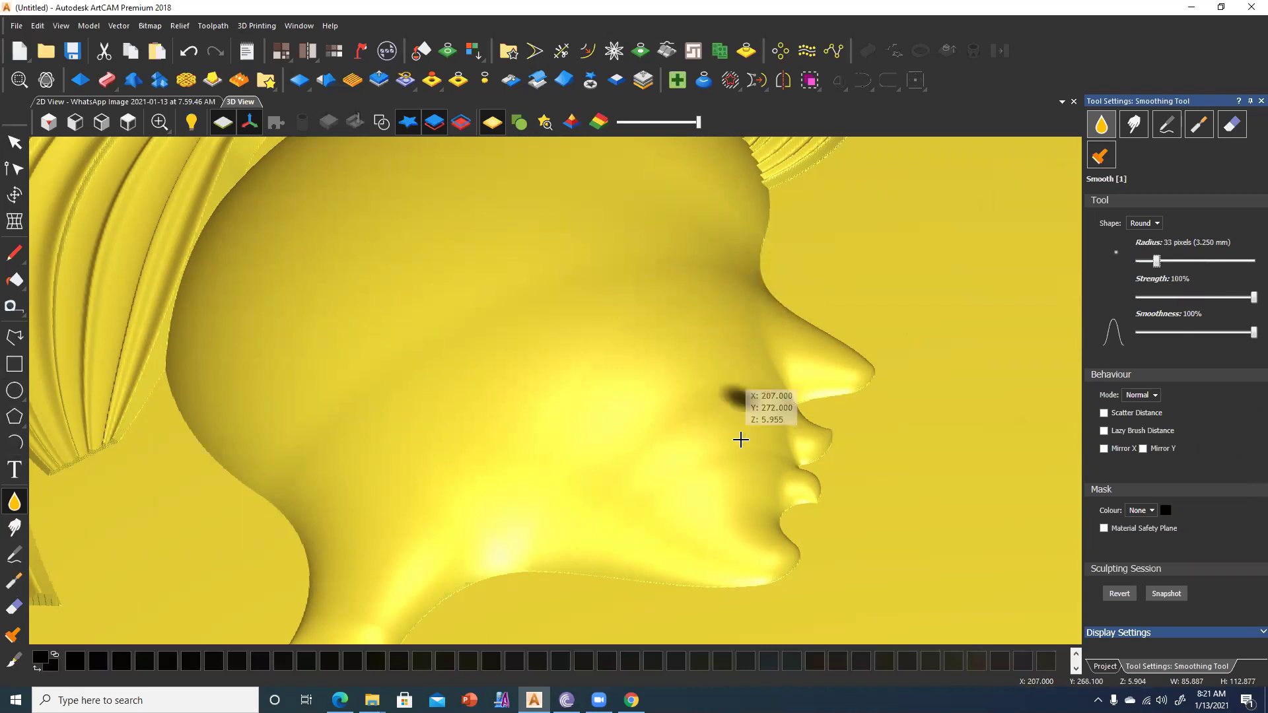
left_click_drag(766, 449, 763, 445)
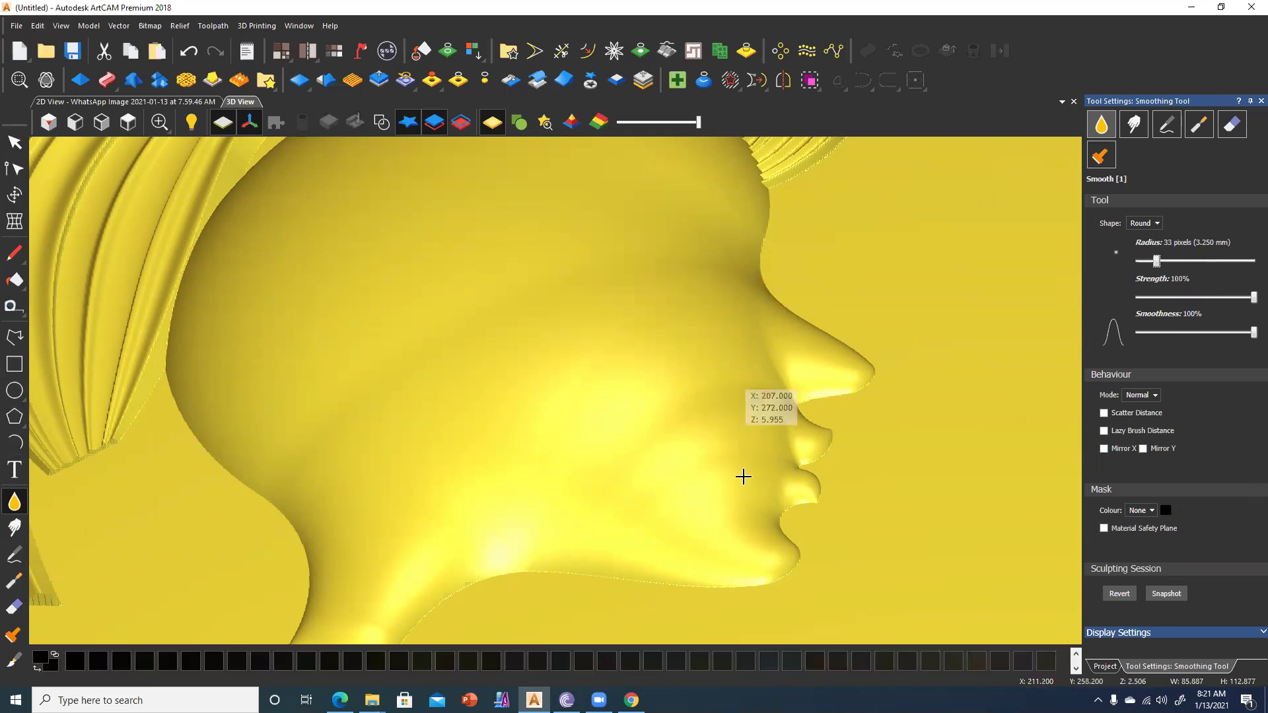
key("Escape")
mouse_move(694, 422)
left_mouse_down()
mouse_move(551, 336)
mouse_move(658, 443)
mouse_move(685, 382)
left_mouse_up()
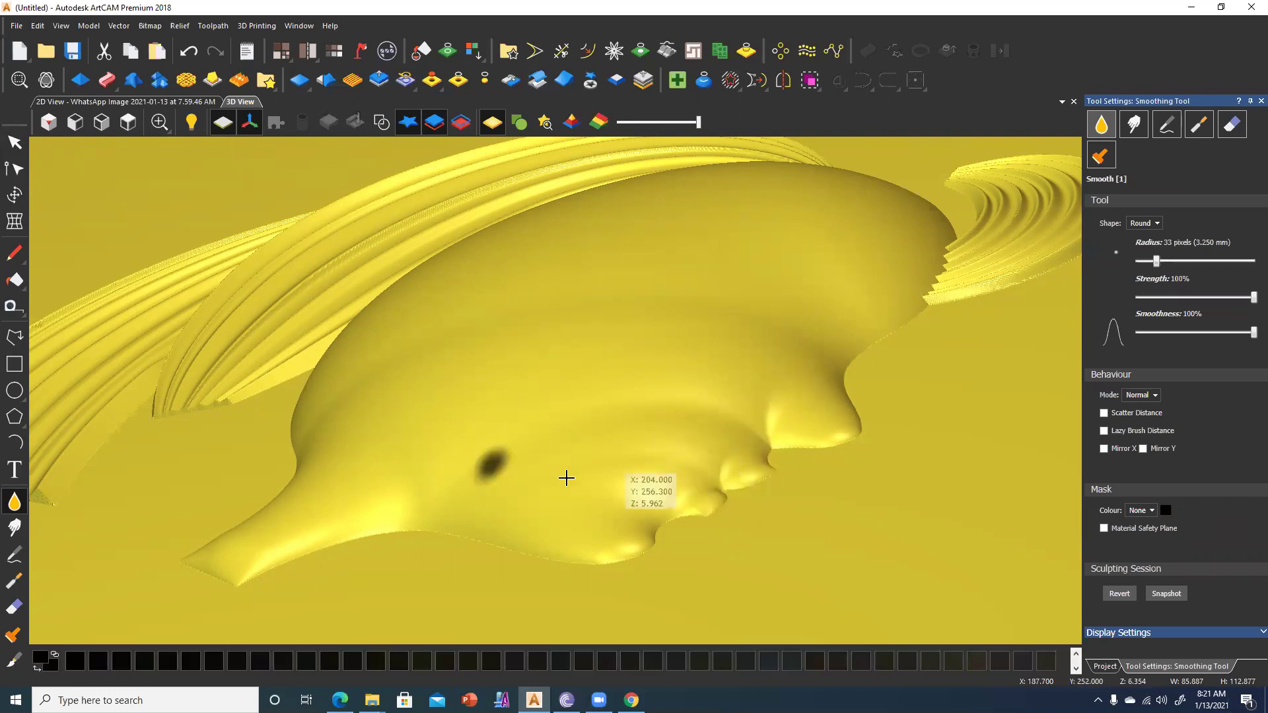
left_click_drag(1156, 262, 1177, 262)
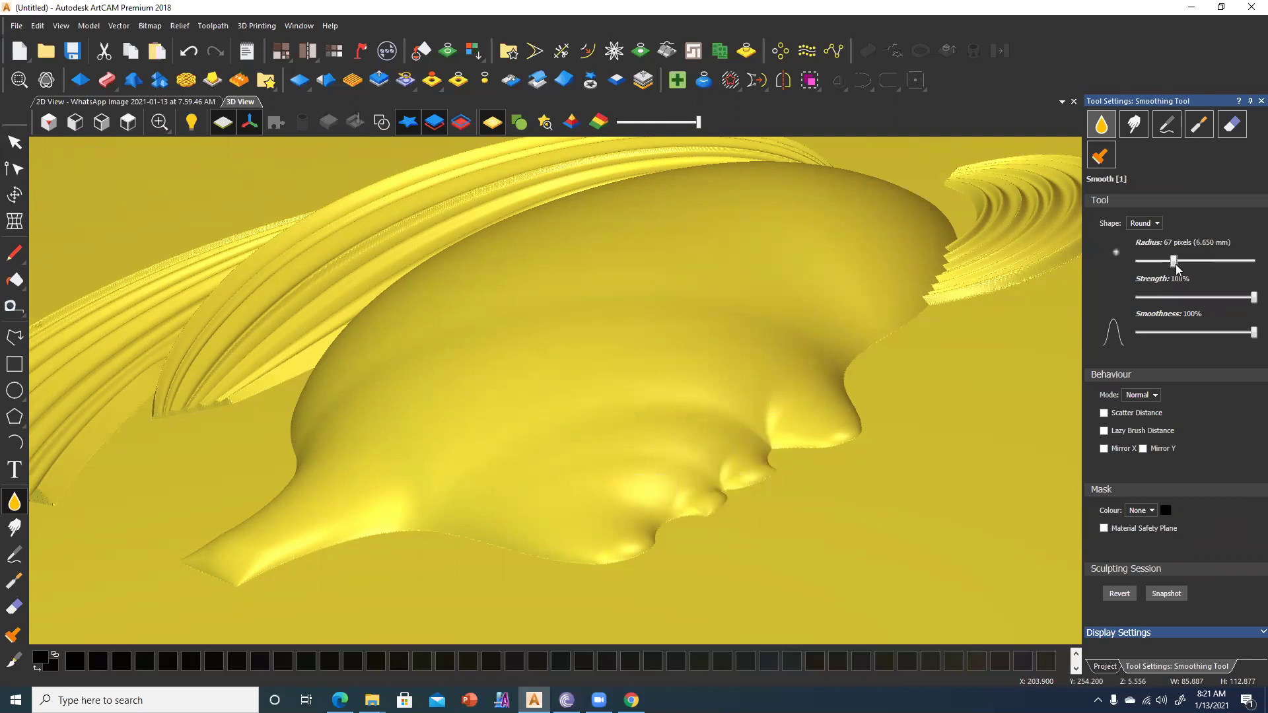
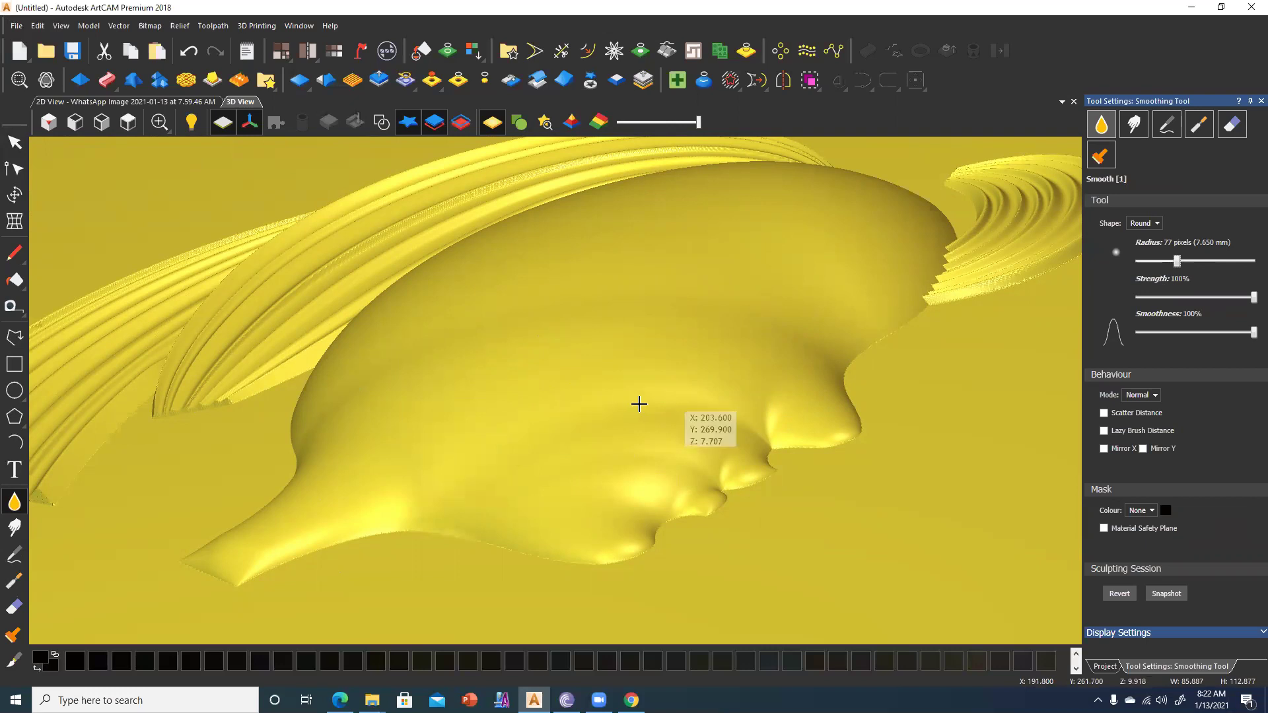
Switch from Smoothing to the Carving tool on the base Relief Layer, viewed from the top.
key("Escape")
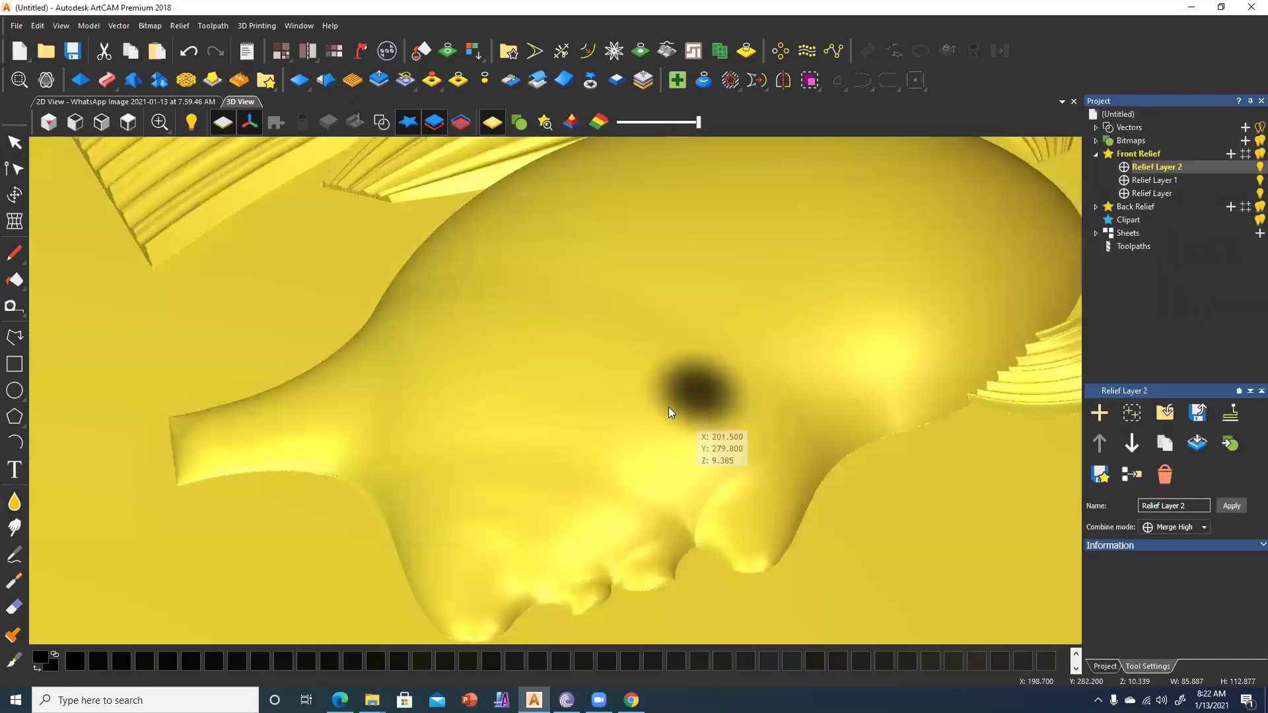
key("Escape")
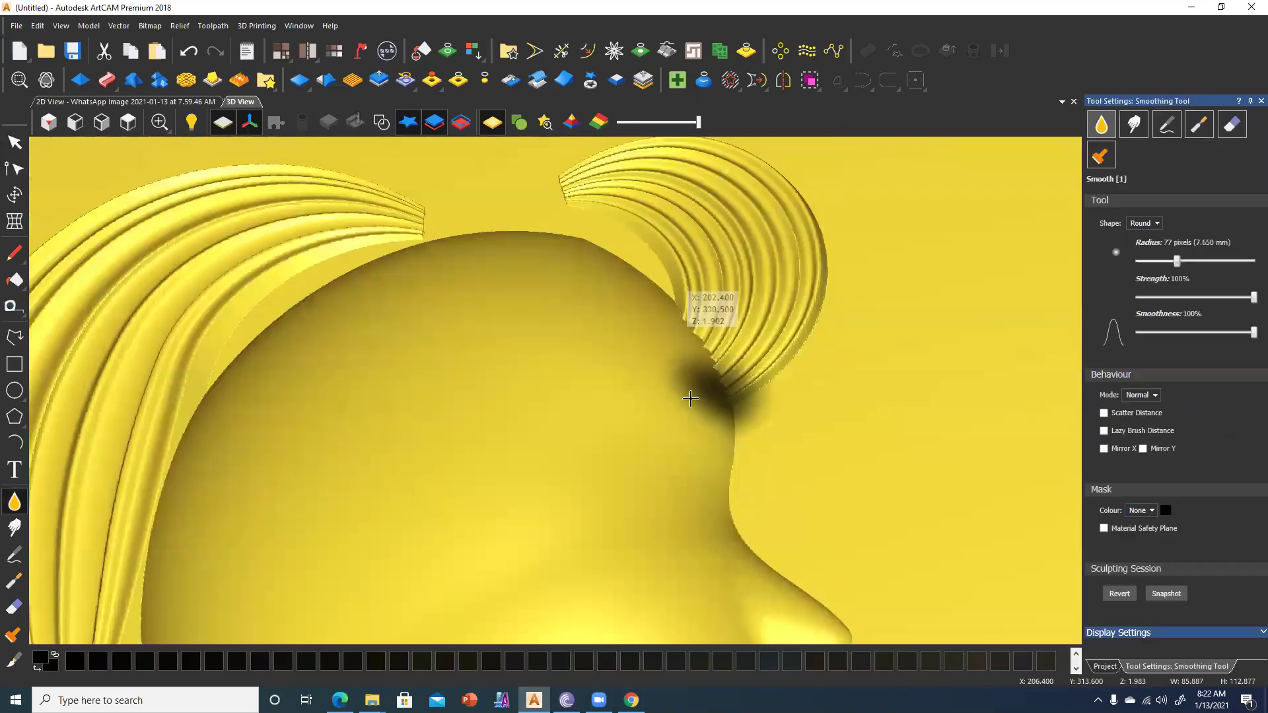
left_click(1200, 122)
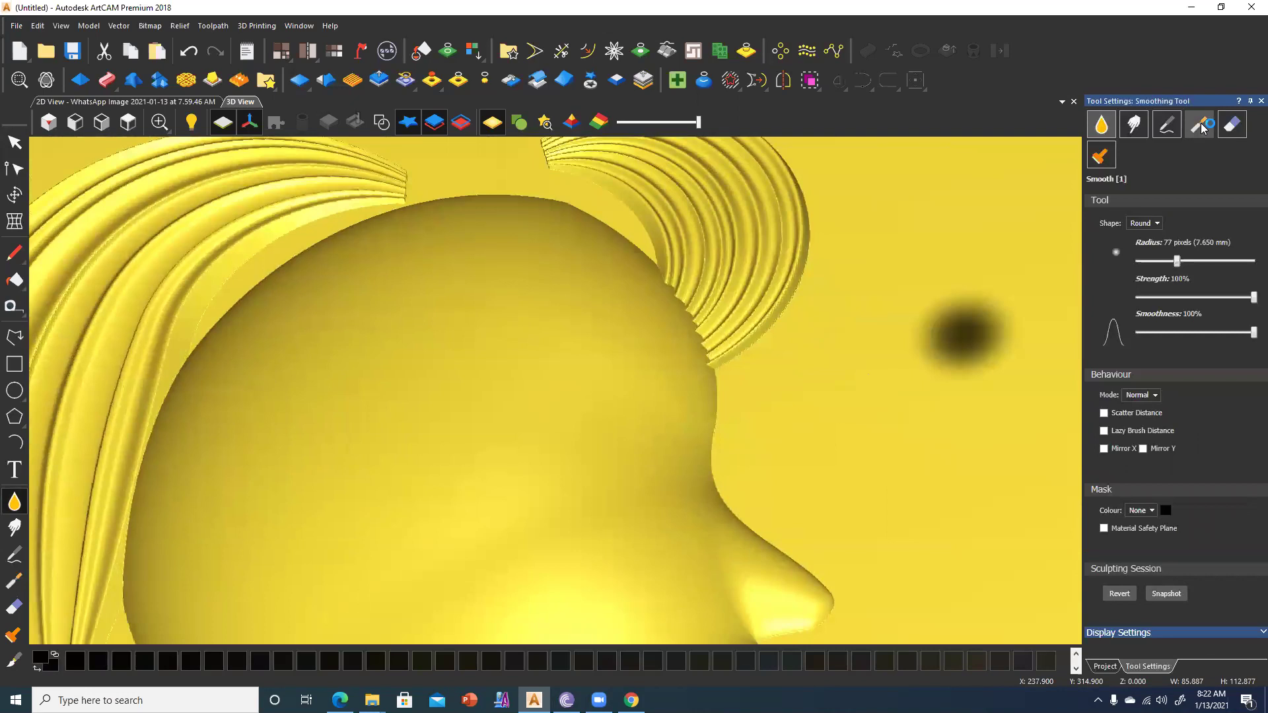
left_click(1105, 667)
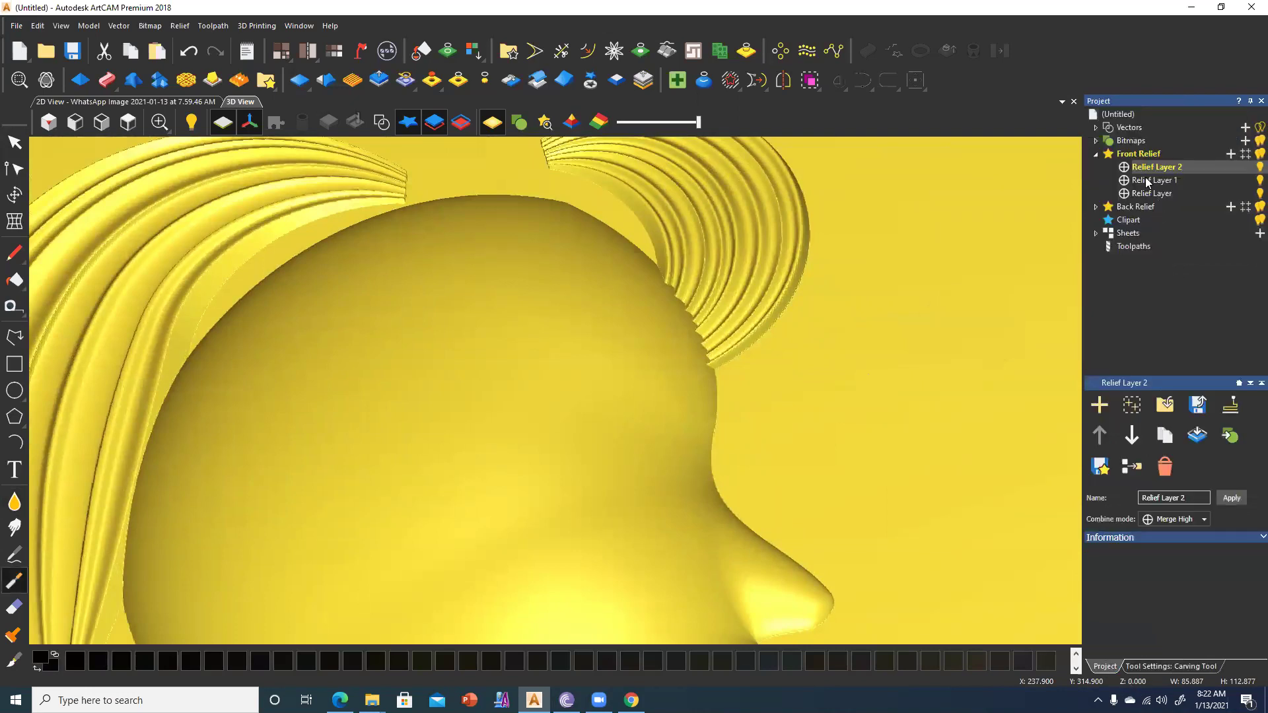
left_click(1151, 193)
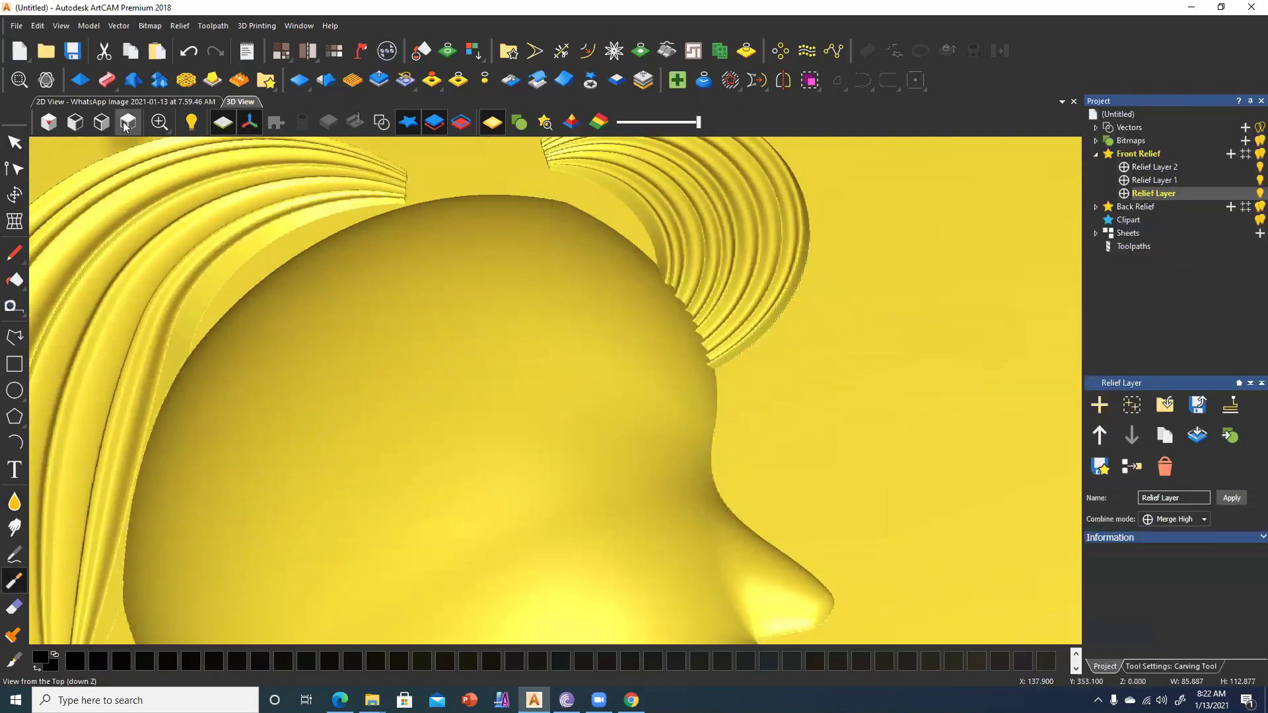
left_click(124, 125)
Carve a shallow dent where the curled hair meets the back of the head.
scroll(555, 264, "up", 3)
scroll(566, 269, "up", 2)
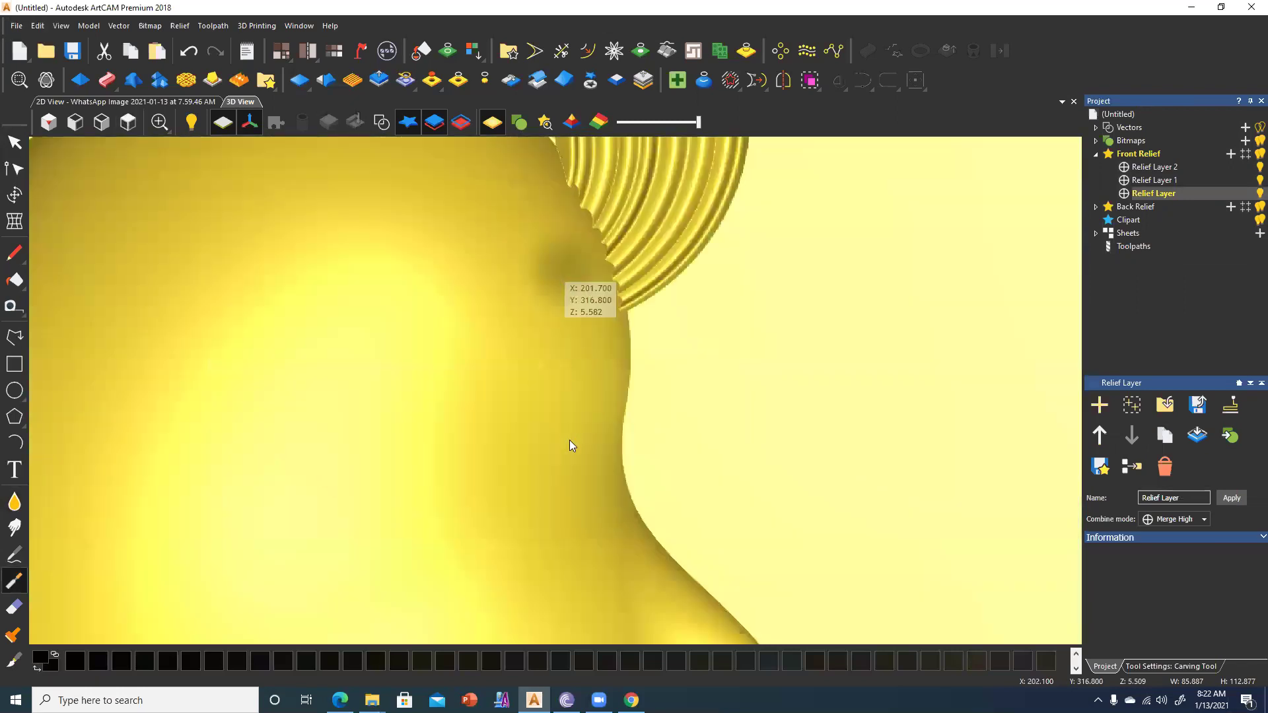
scroll(572, 446, "down", 3)
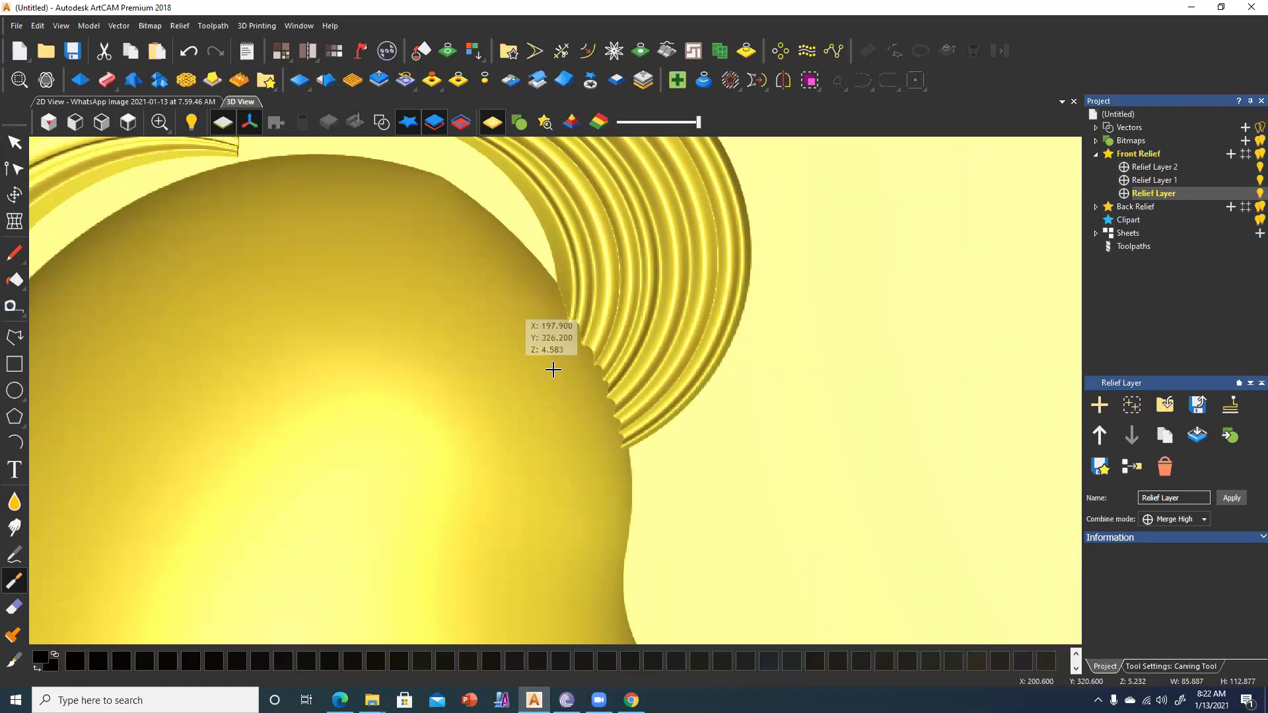
left_click_drag(592, 427, 566, 363)
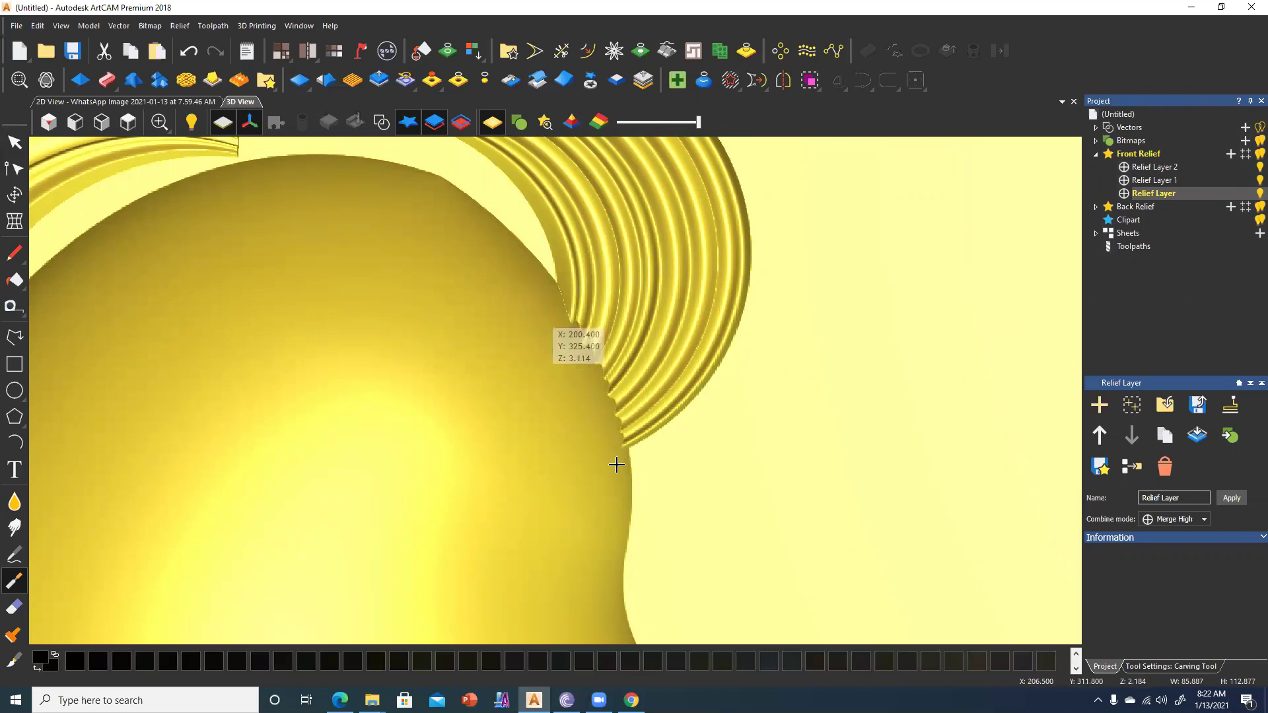
left_click(1134, 667)
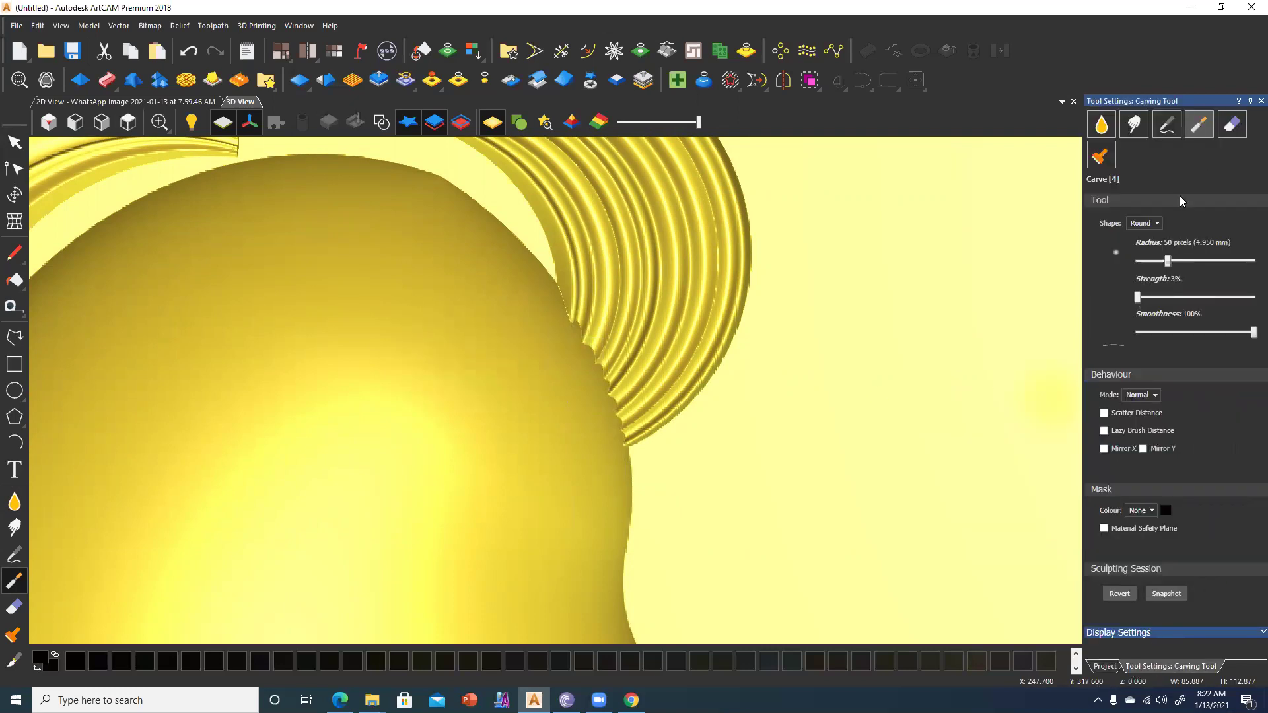
Raise carving strength to 5% and recarve a faint dent along the head edge by the hair.
left_click_drag(1137, 297, 1141, 297)
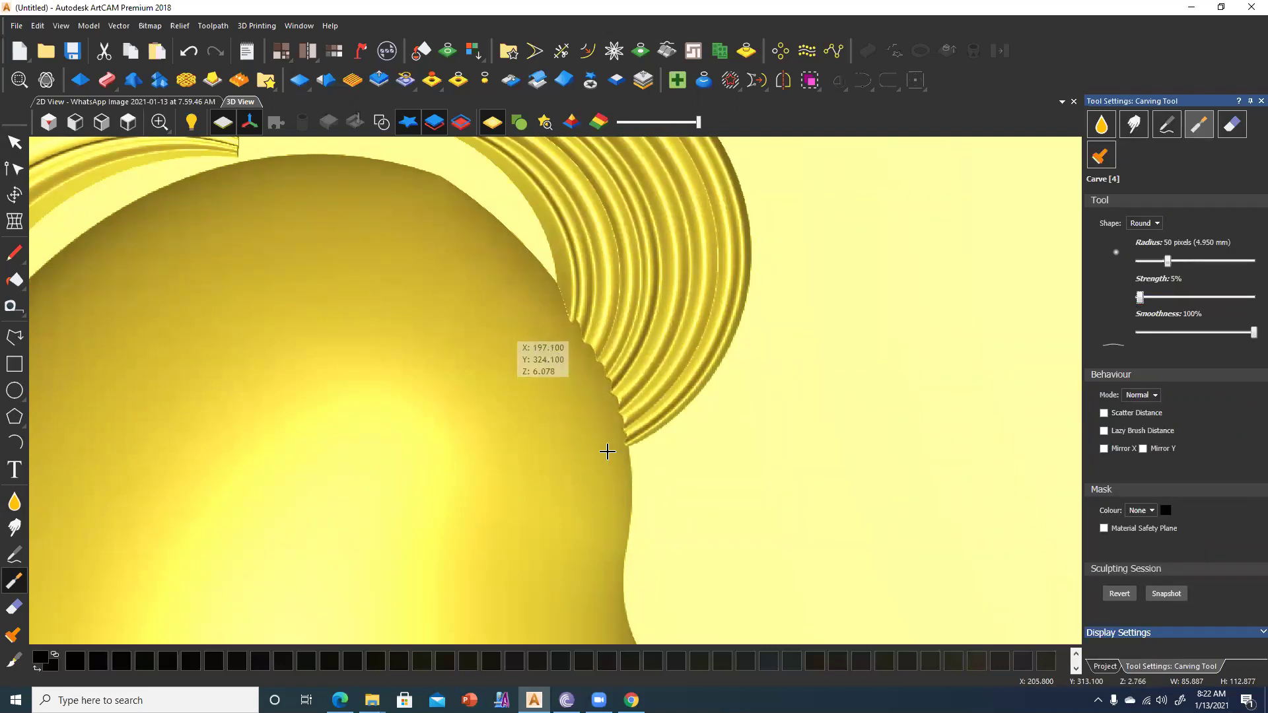
left_click_drag(583, 444, 570, 418)
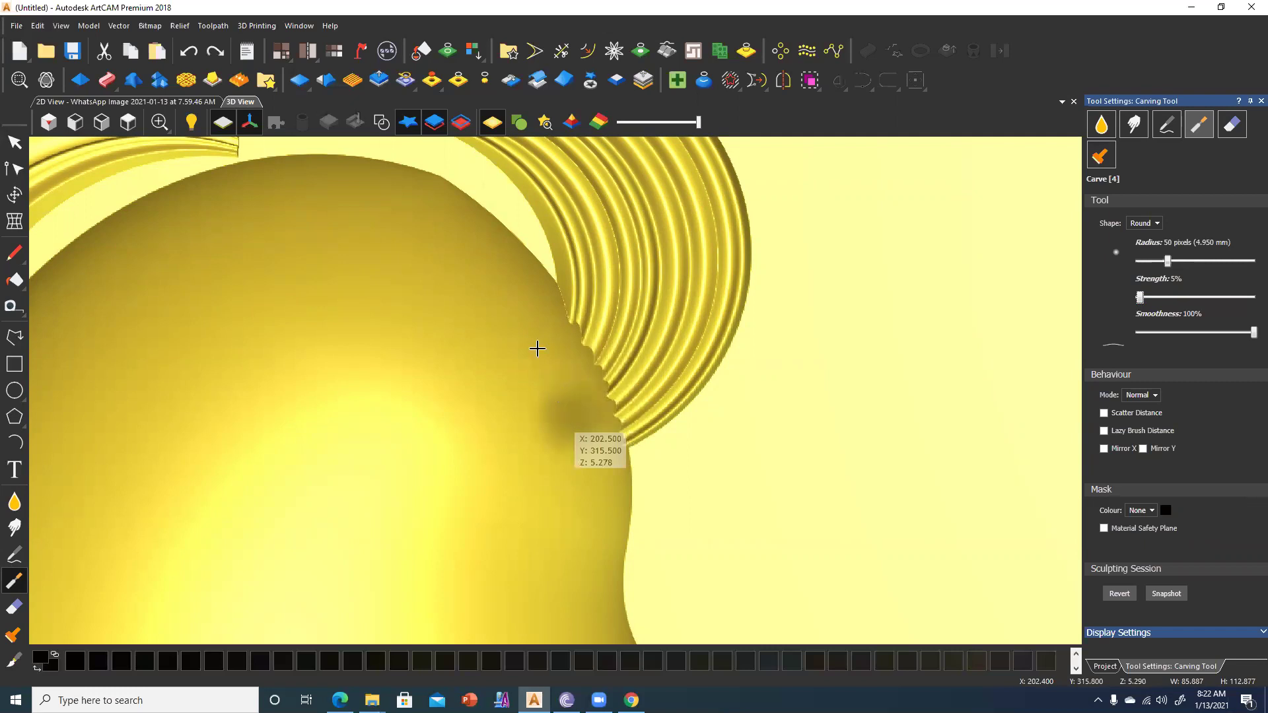
key("ctrl+z")
left_click_drag(595, 469, 586, 445)
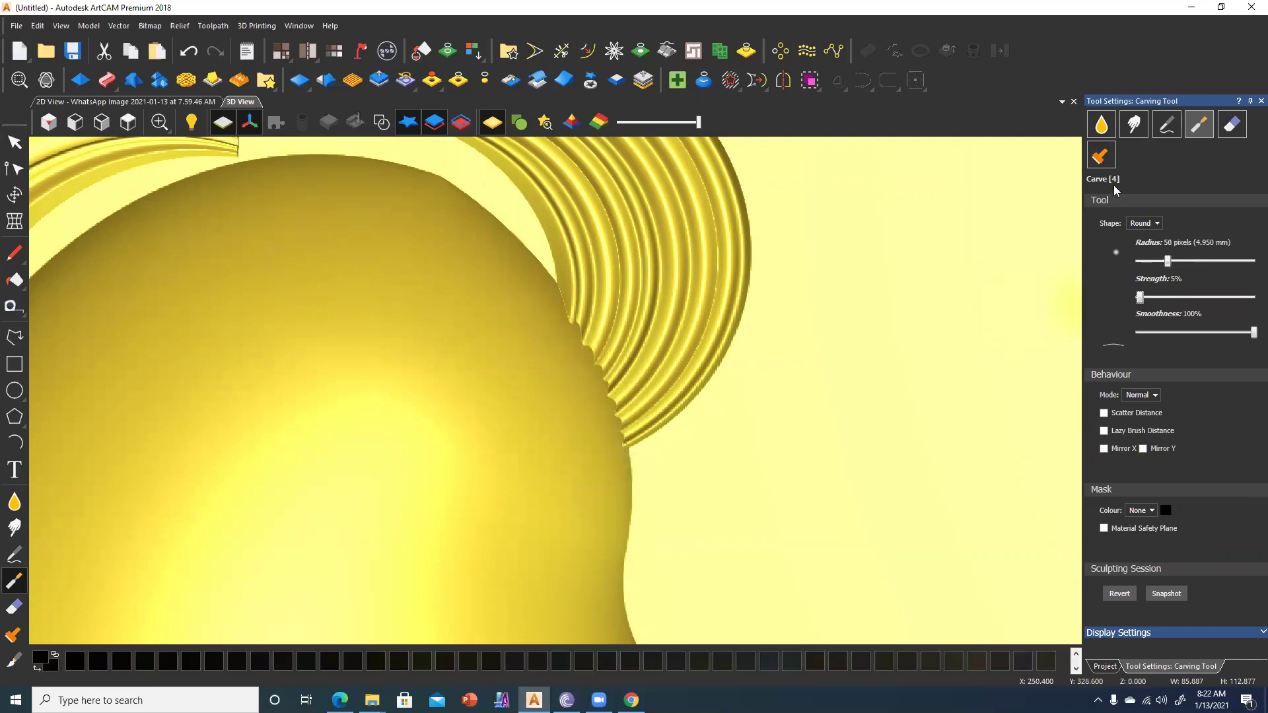
key("Escape")
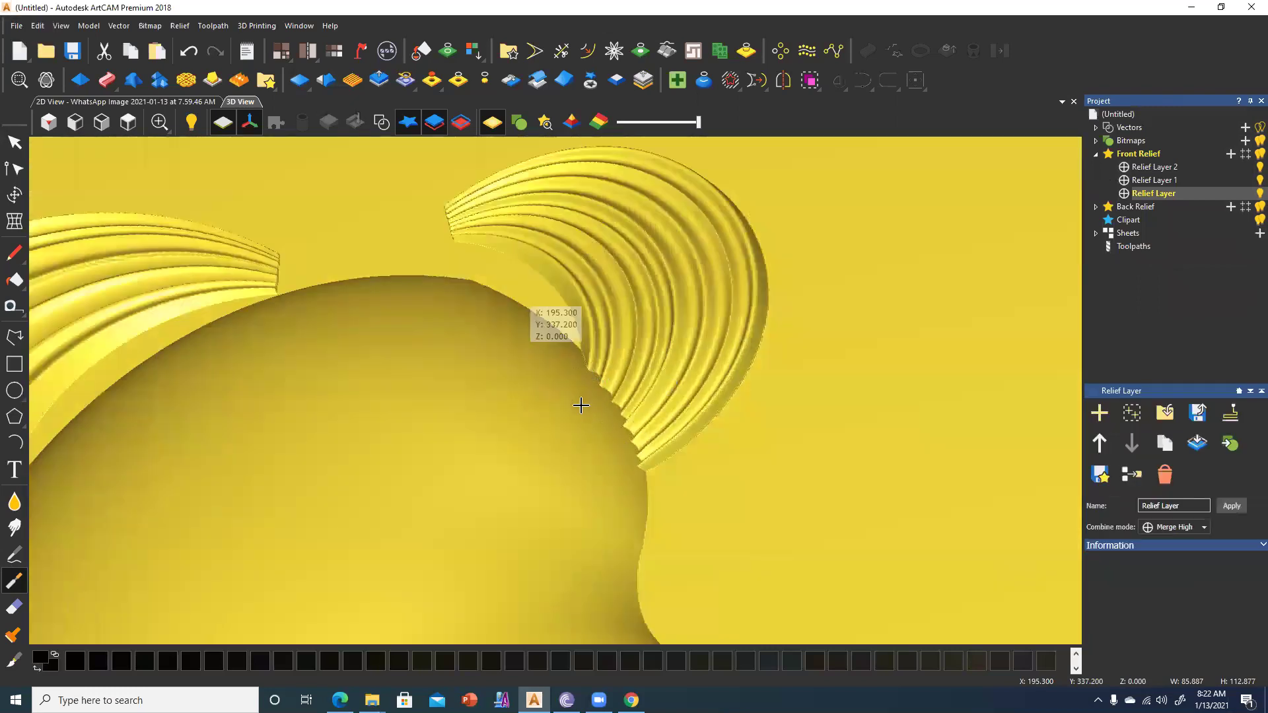
Smooth the jagged notch along the hair ridge with a small-radius Smoothing brush.
mouse_move(597, 460)
left_mouse_down()
mouse_move(589, 405)
mouse_move(617, 473)
mouse_move(572, 439)
mouse_move(591, 418)
left_mouse_up()
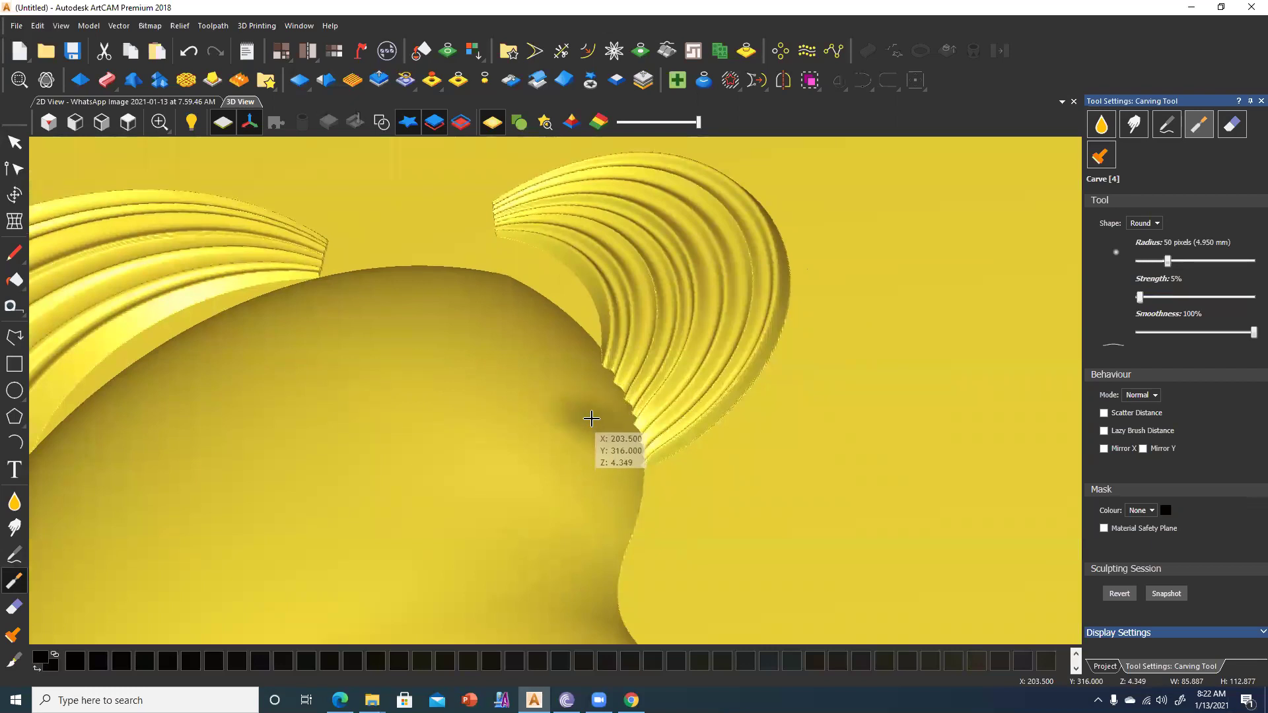
left_click(1102, 124)
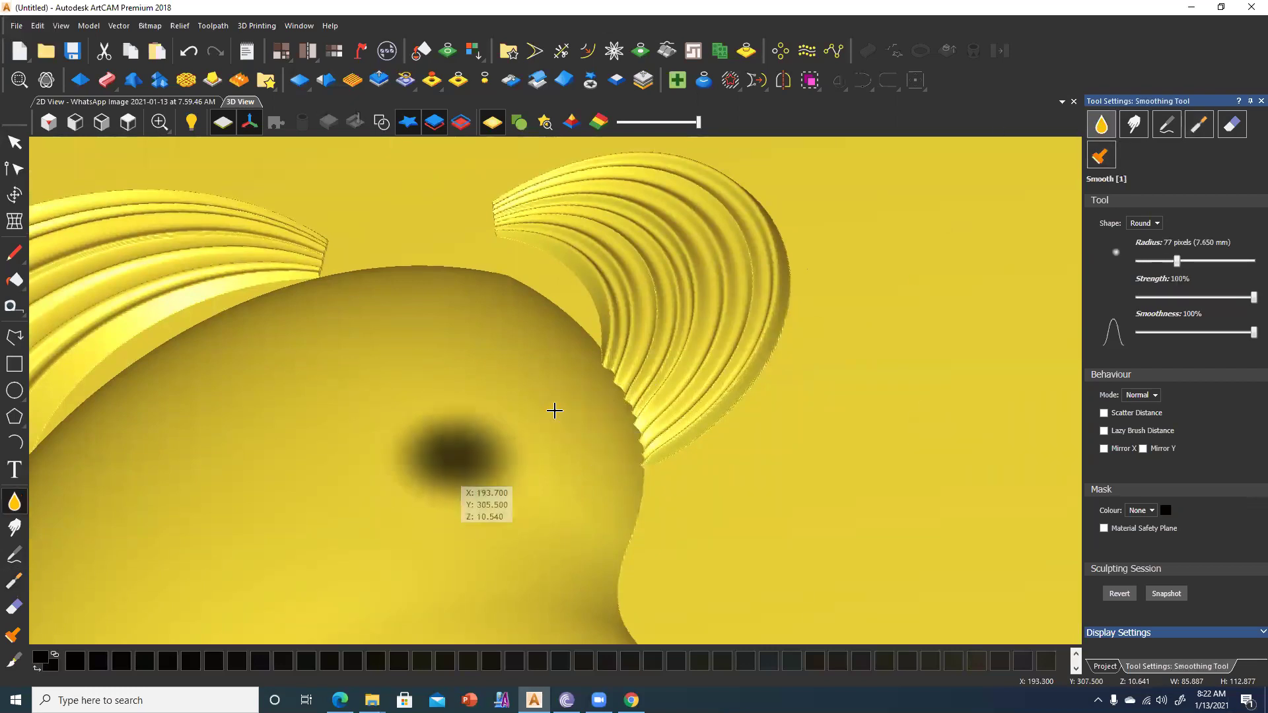
left_click_drag(1175, 261, 1152, 261)
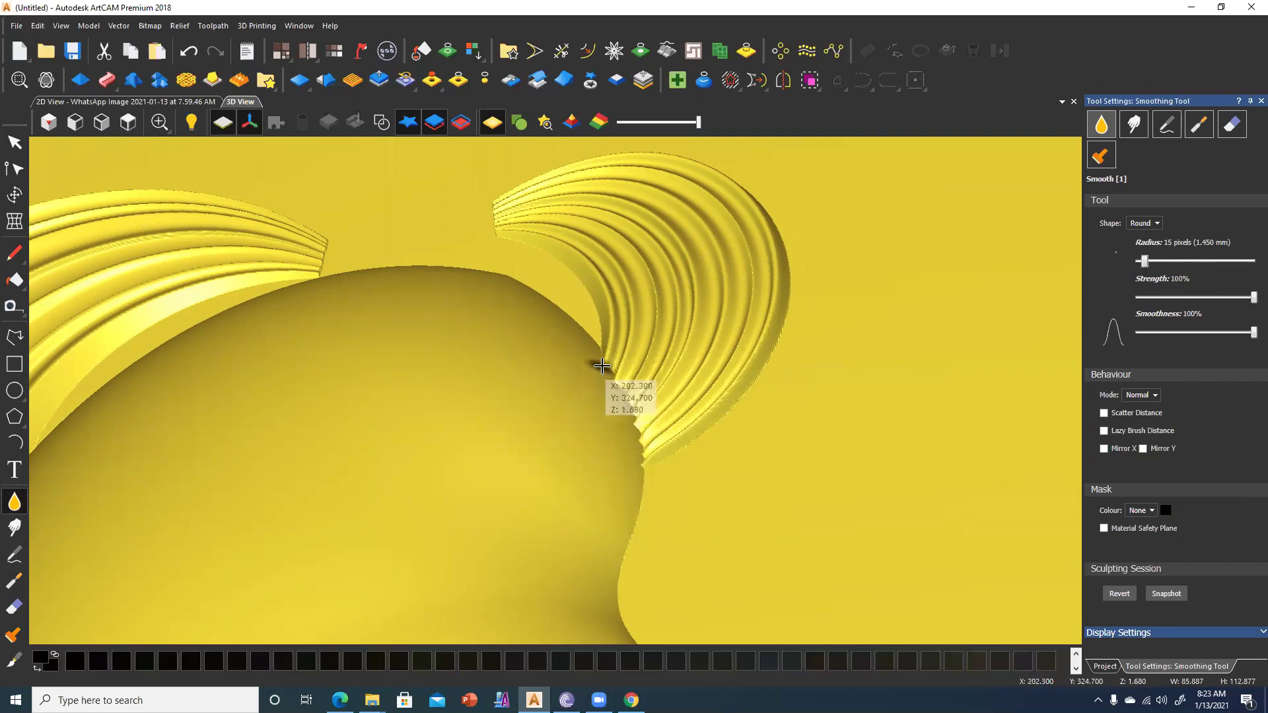
left_click_drag(612, 384, 636, 451)
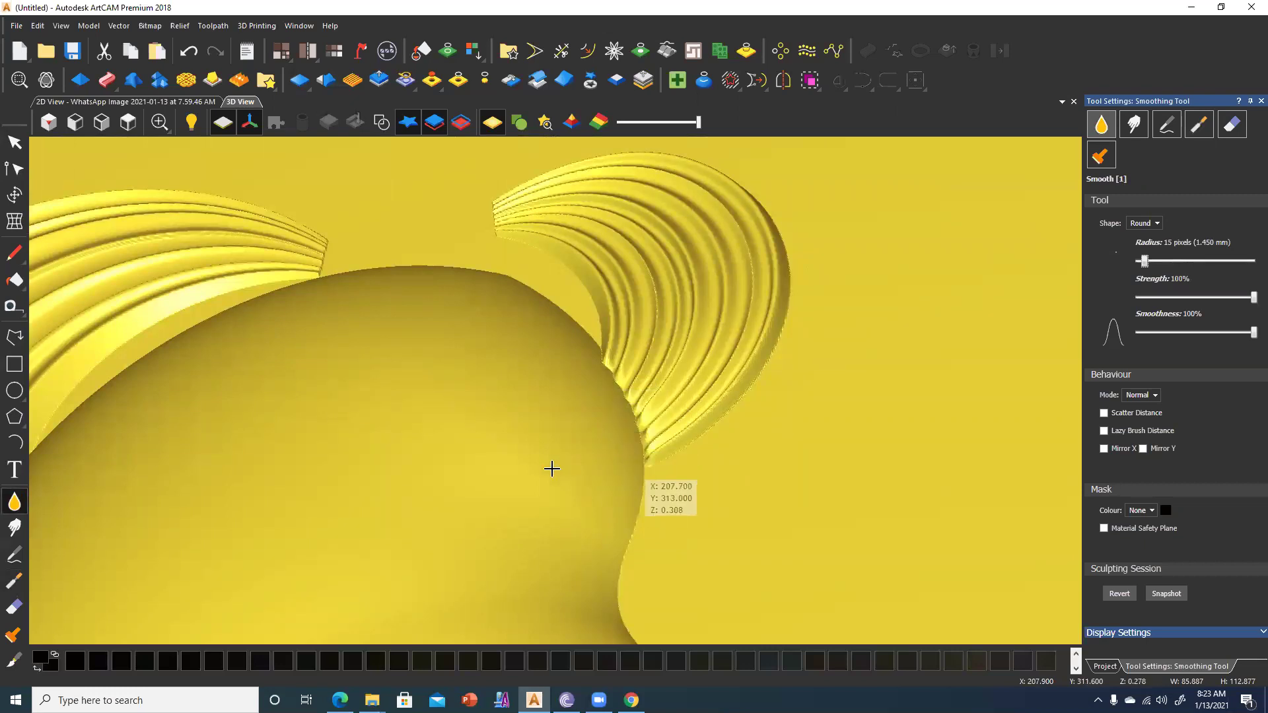
key("Escape")
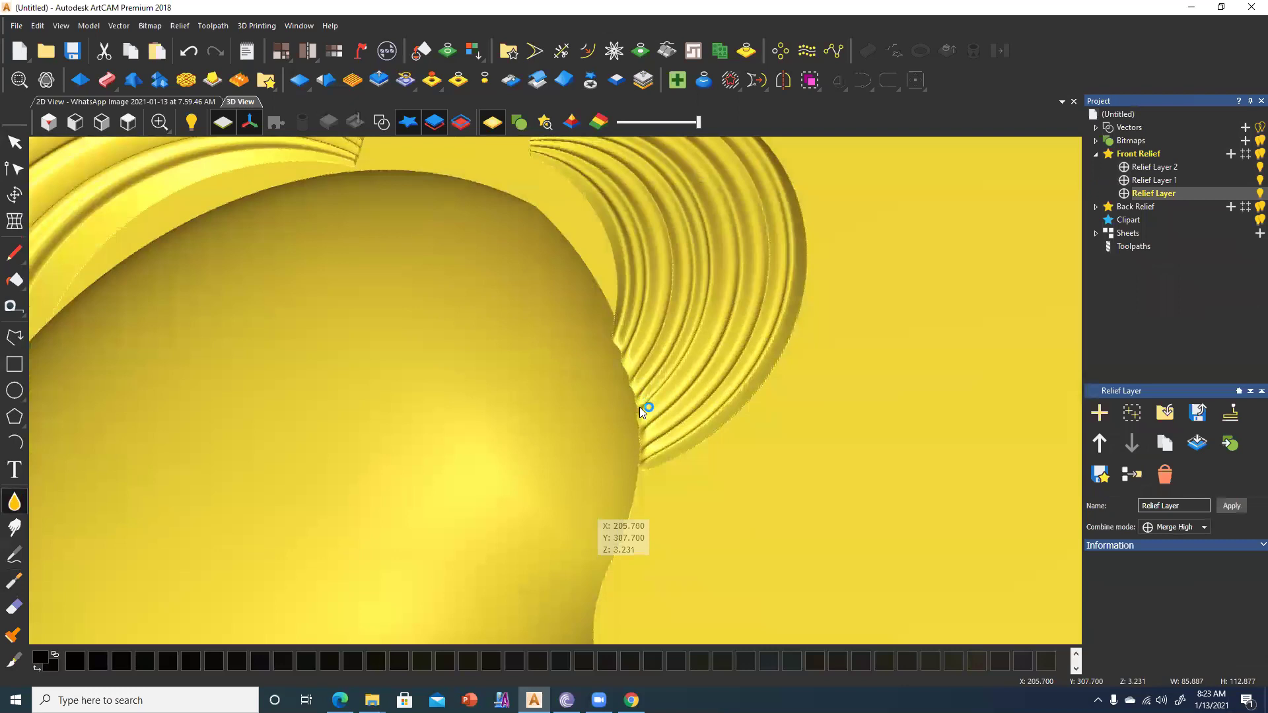
Blend the hair-to-head ridge at 32% smoothing strength, then show the 2D source image.
key("ctrl+z")
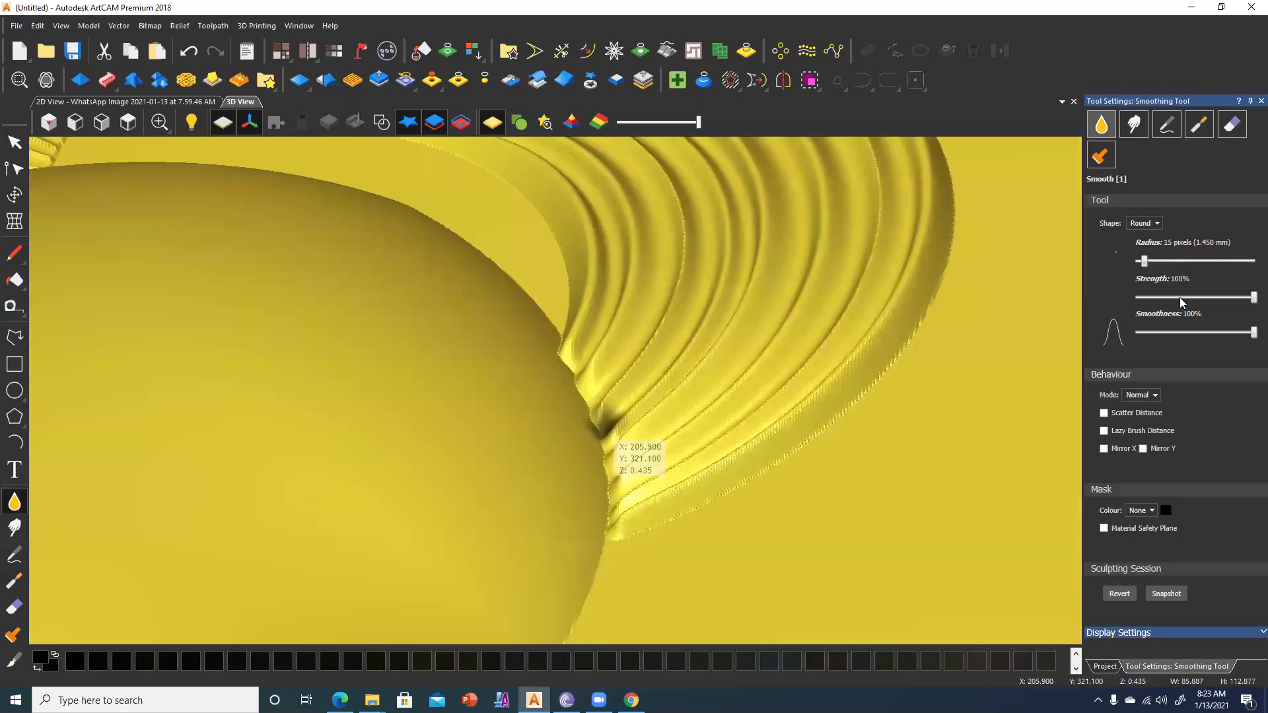
left_click(1179, 297)
mouse_move(571, 342)
left_mouse_down()
mouse_move(618, 421)
mouse_move(621, 537)
mouse_move(569, 346)
mouse_move(628, 439)
mouse_move(640, 532)
mouse_move(552, 454)
left_mouse_up()
scroll(552, 453, "down", 2)
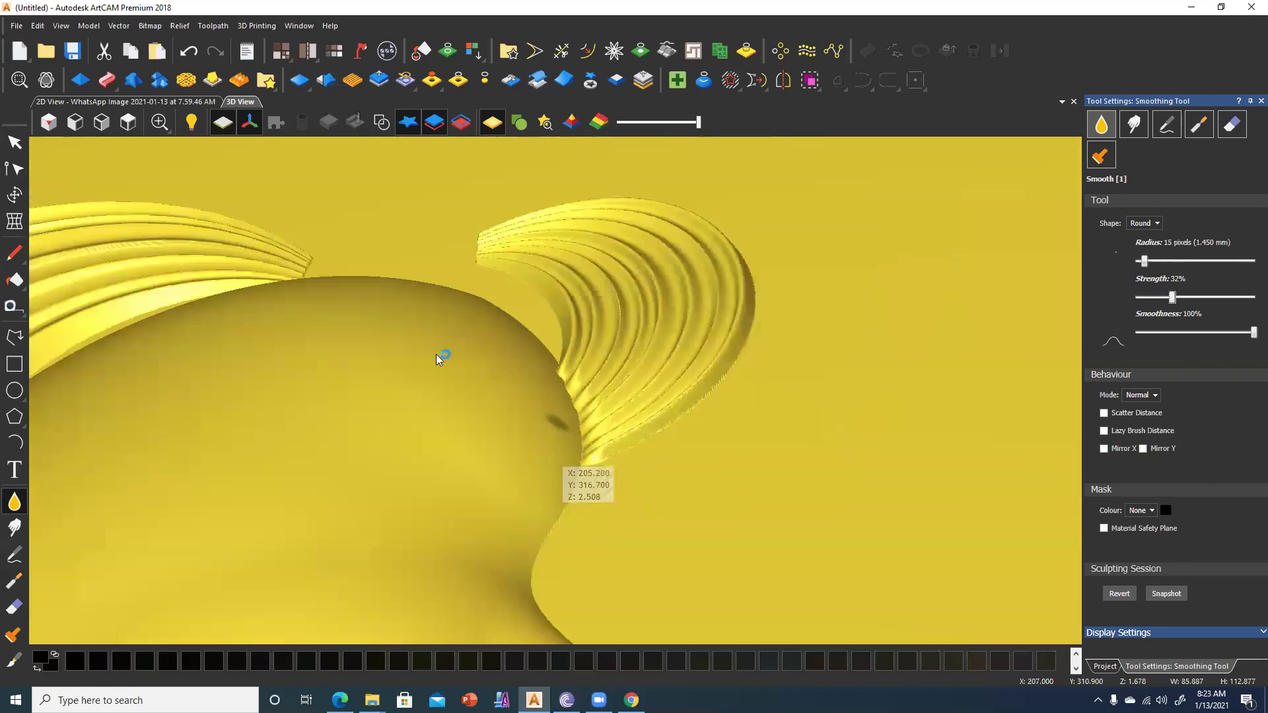
key("Escape")
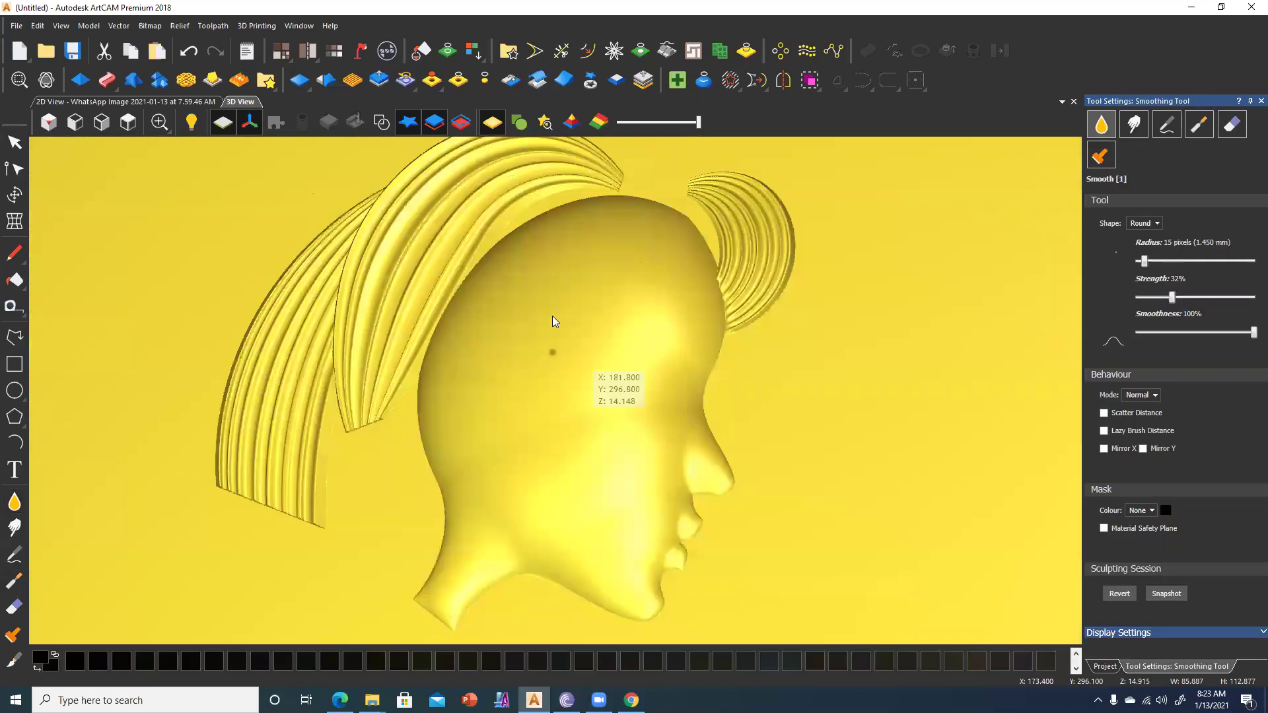
left_click(127, 123)
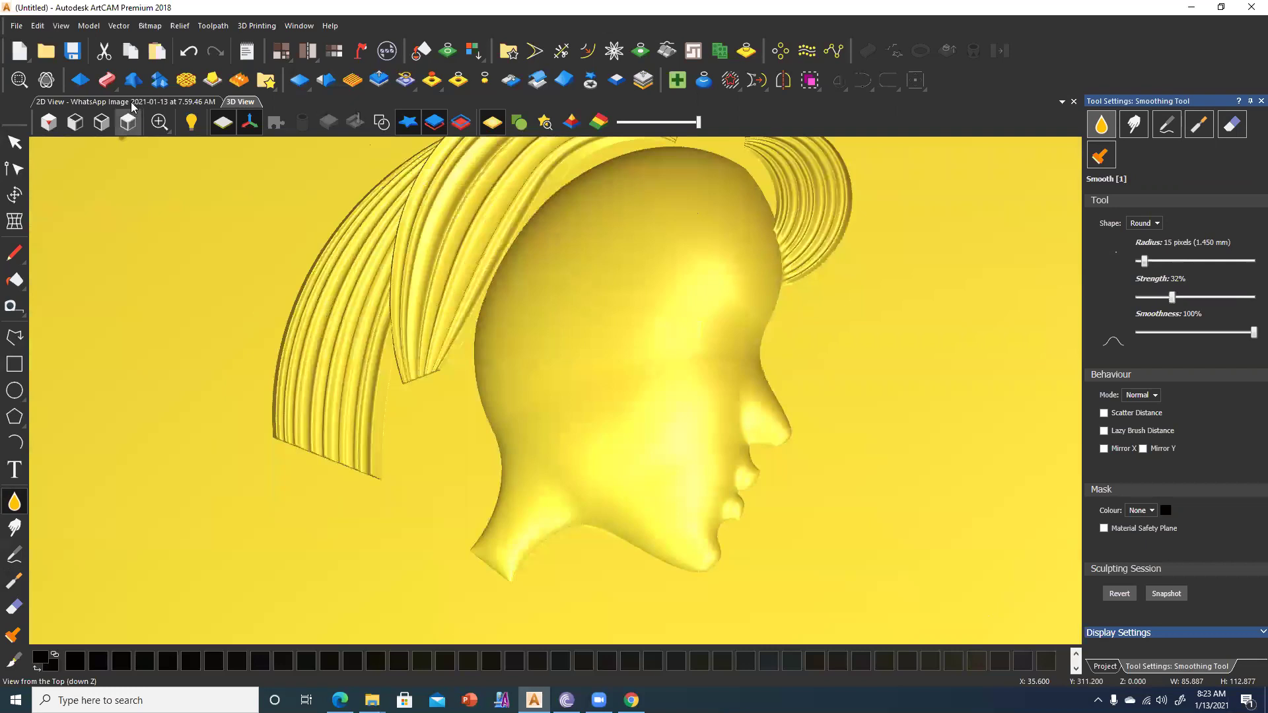
key("F2")
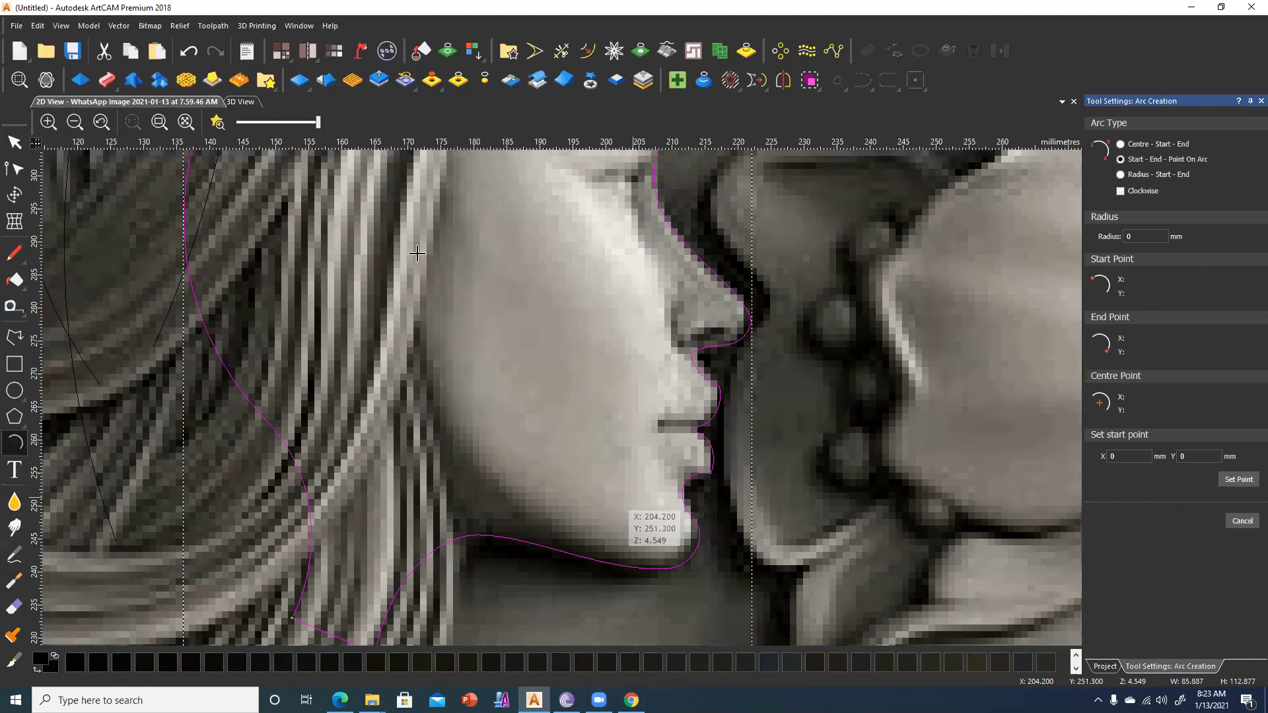
Trace arcs along the back of the cheek, down the jaw and under the chin.
left_click_drag(416, 242, 487, 498)
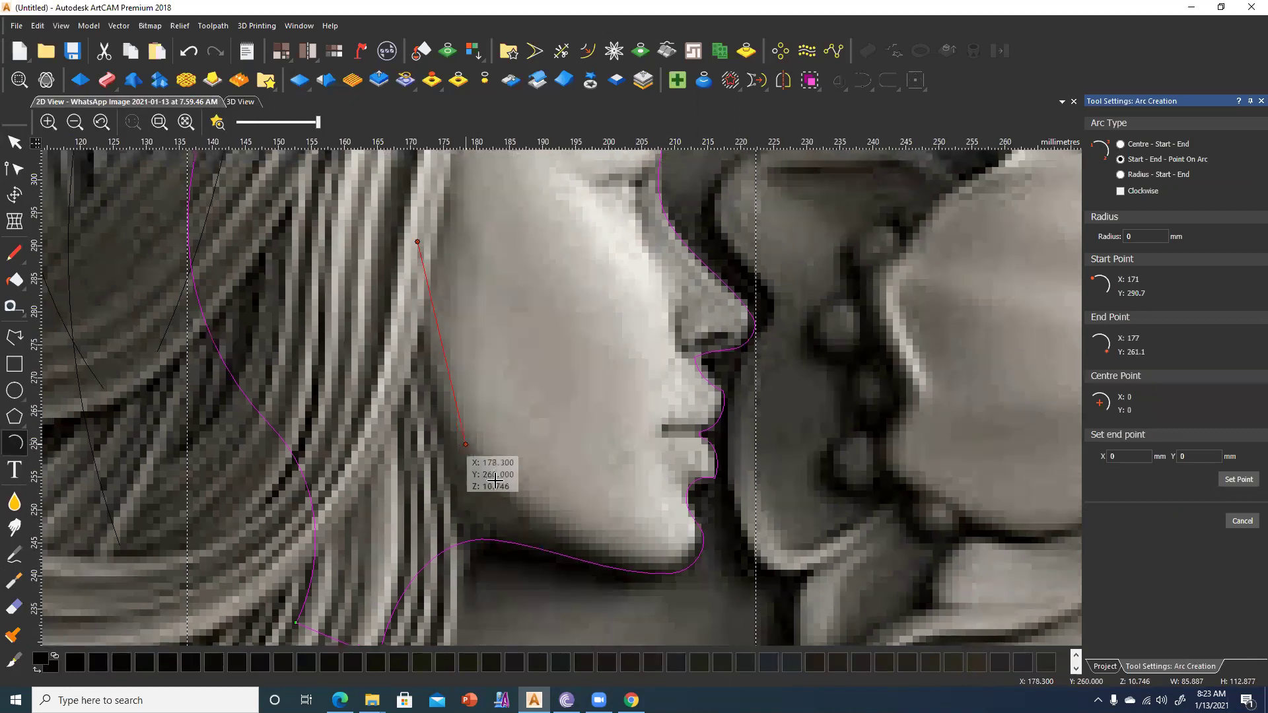
left_click(447, 434)
middle_click_drag(450, 466, 405, 404)
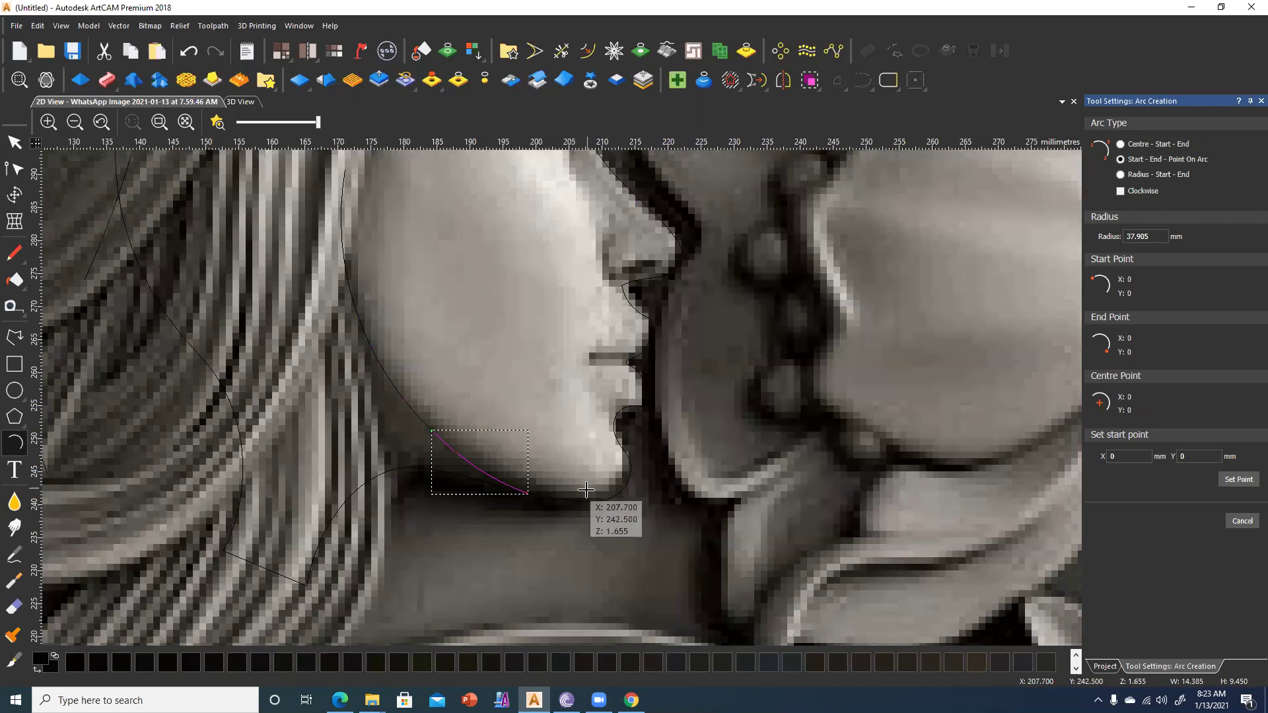
scroll(531, 493, "up", 4)
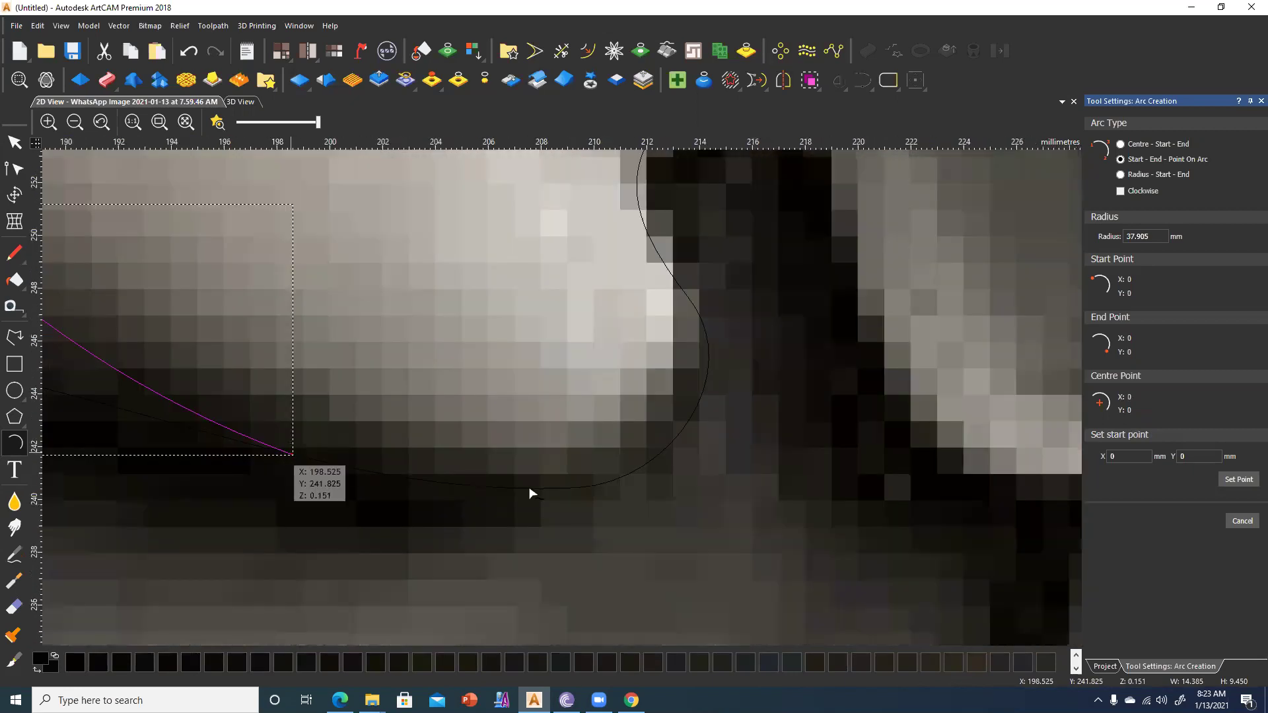
left_click(581, 487)
left_click(495, 486)
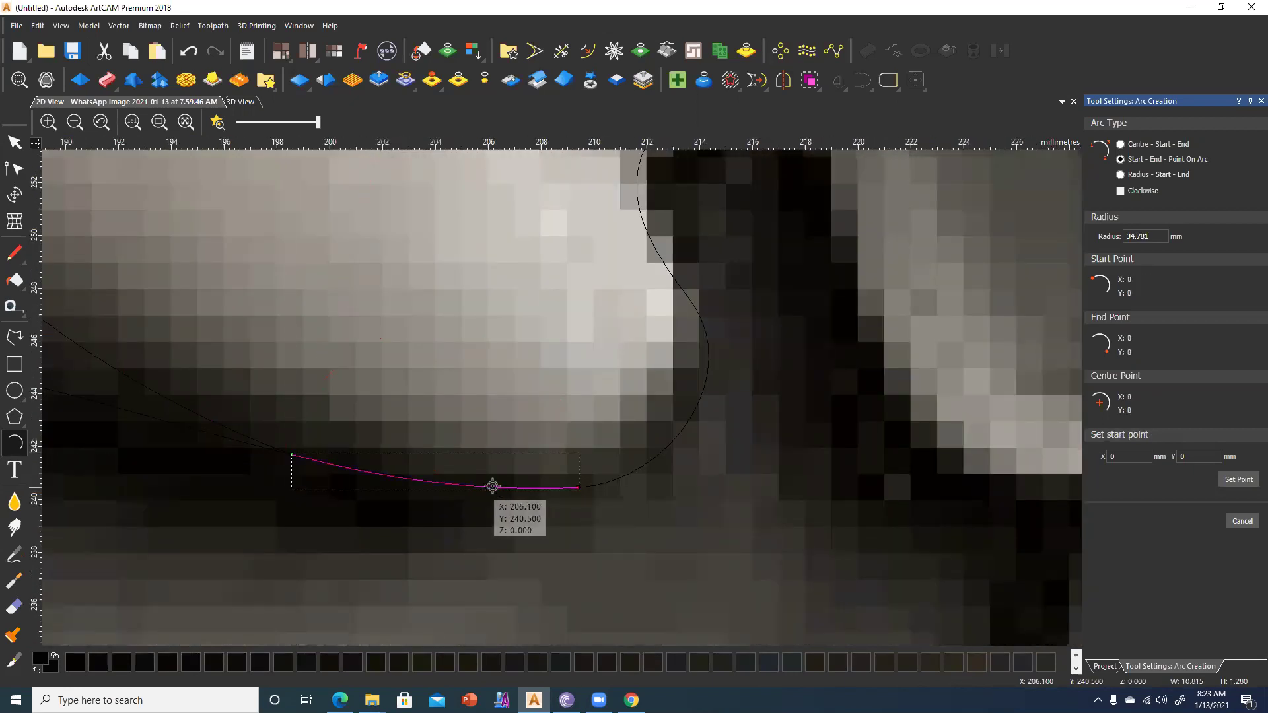
left_click(579, 489)
left_click(689, 420)
left_click(652, 459)
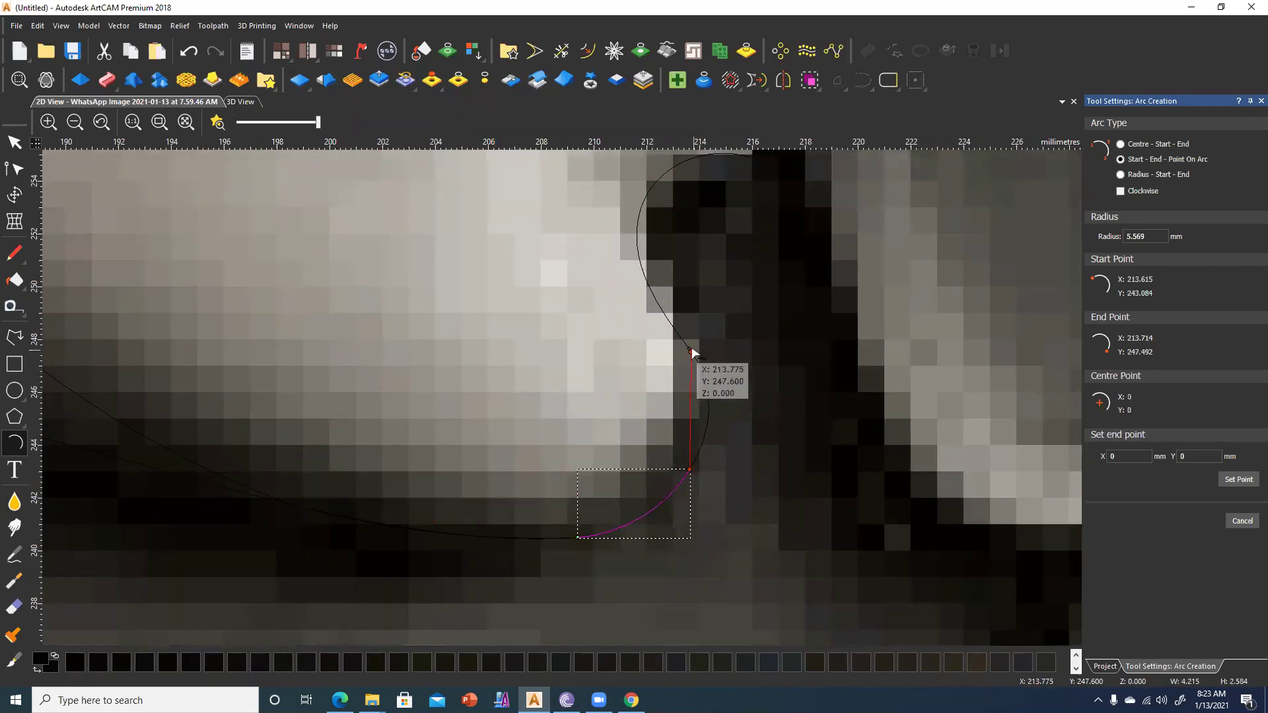
left_click(707, 410)
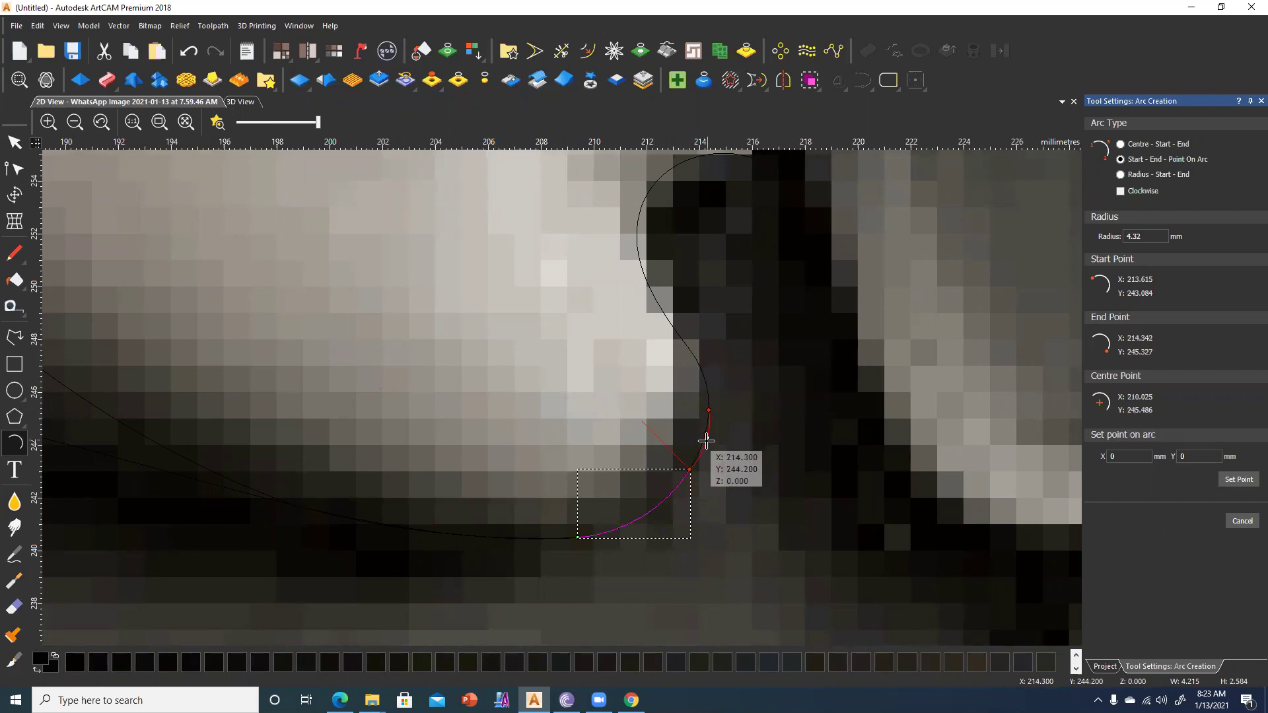
left_click(704, 440)
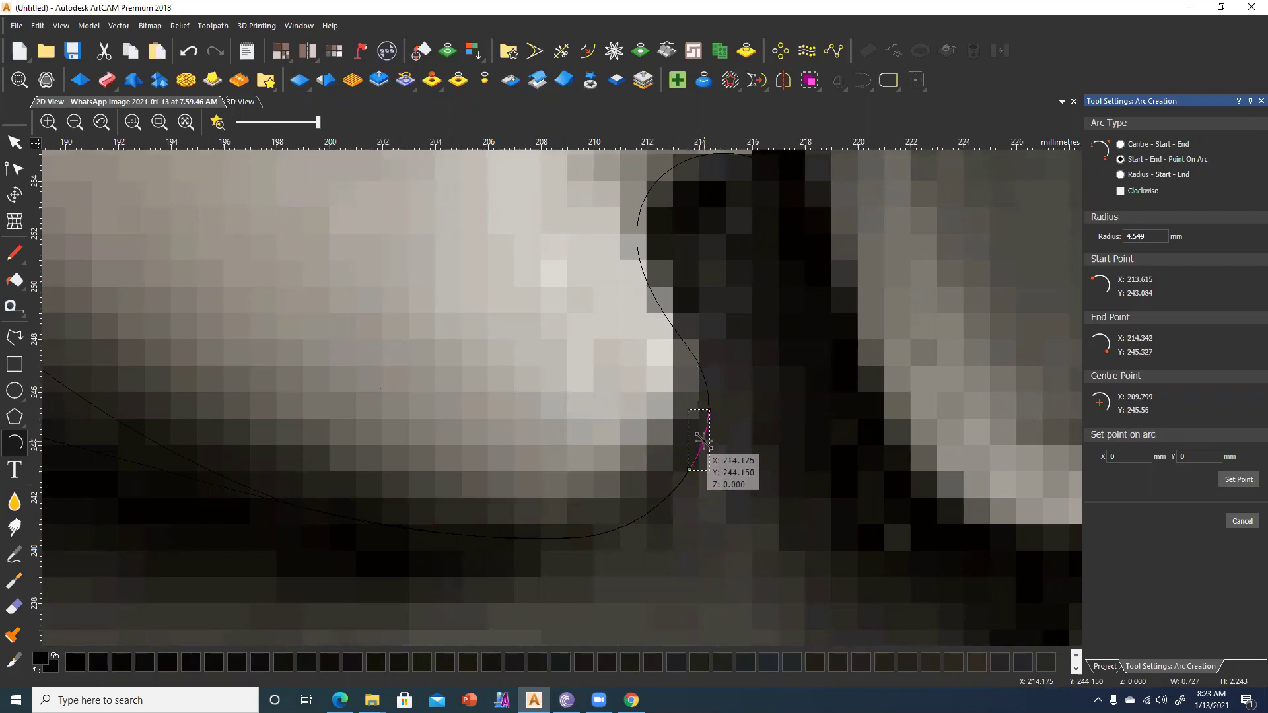
left_click(687, 351)
left_click(704, 382)
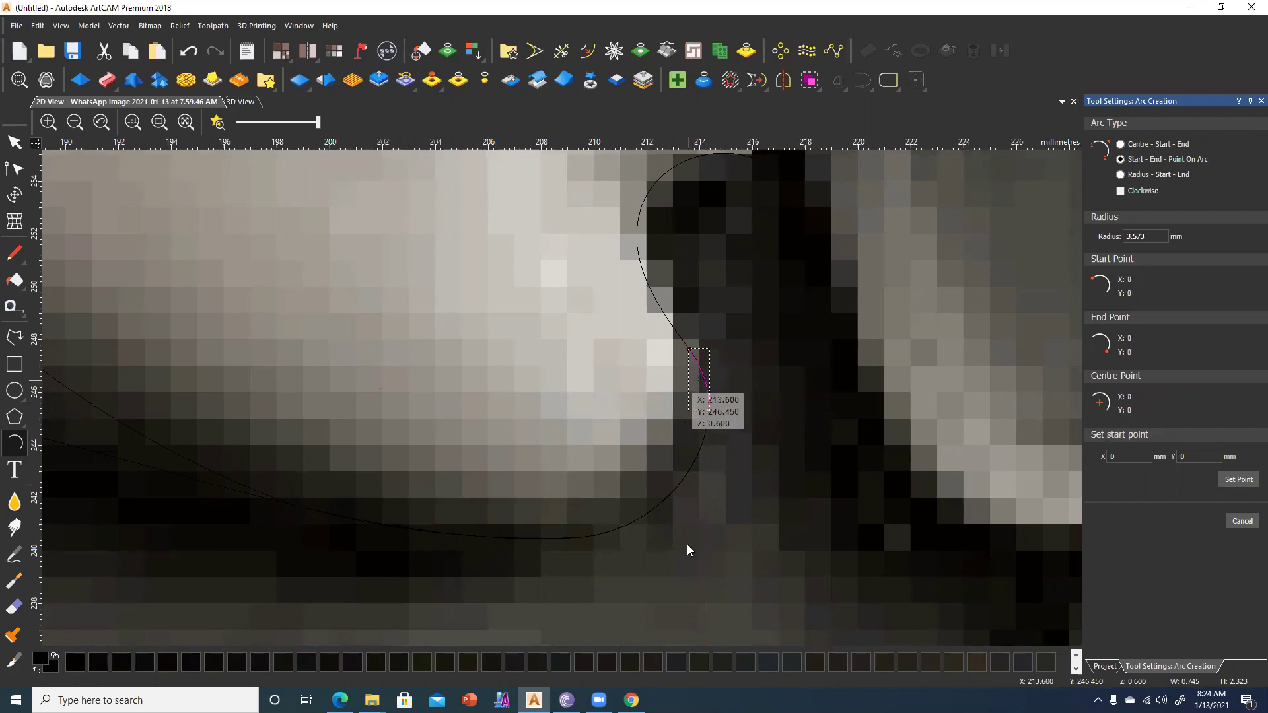
Add small arcs along the chin contour and close the outline with a long arc over the cheek.
scroll(694, 523, "down", 3)
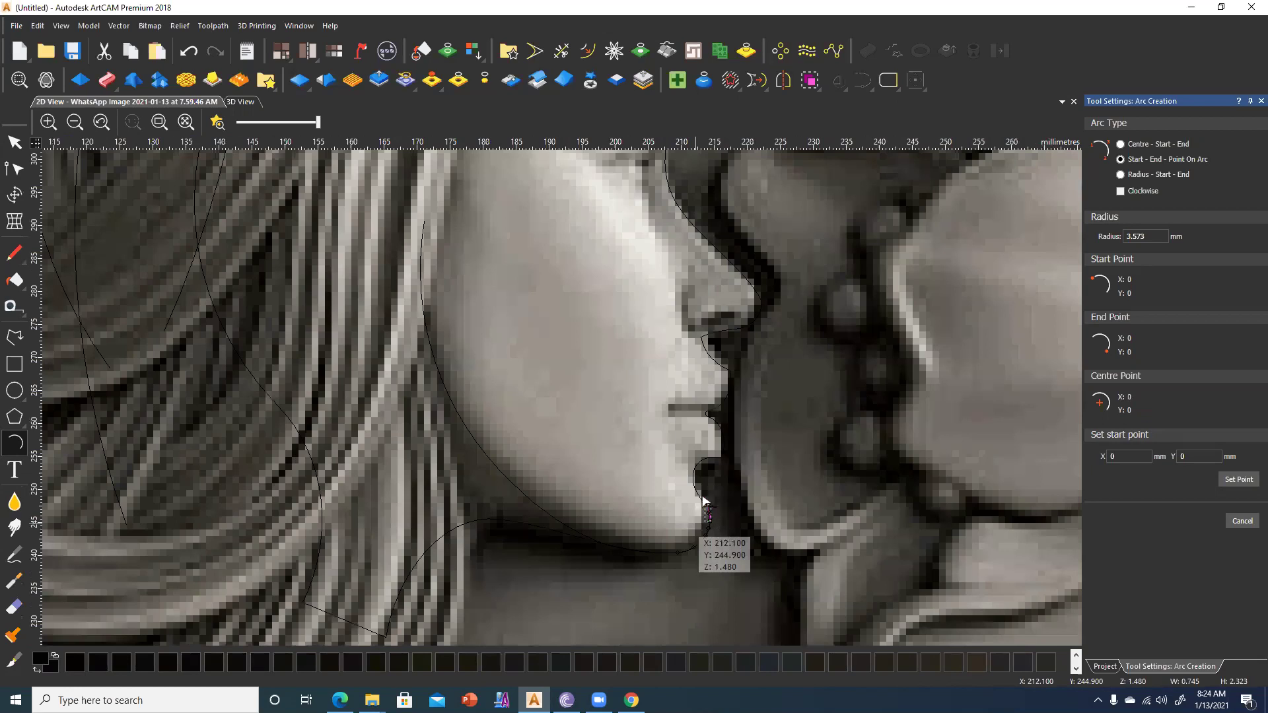
scroll(710, 527, "up", 2)
left_click(727, 540)
left_click(702, 496)
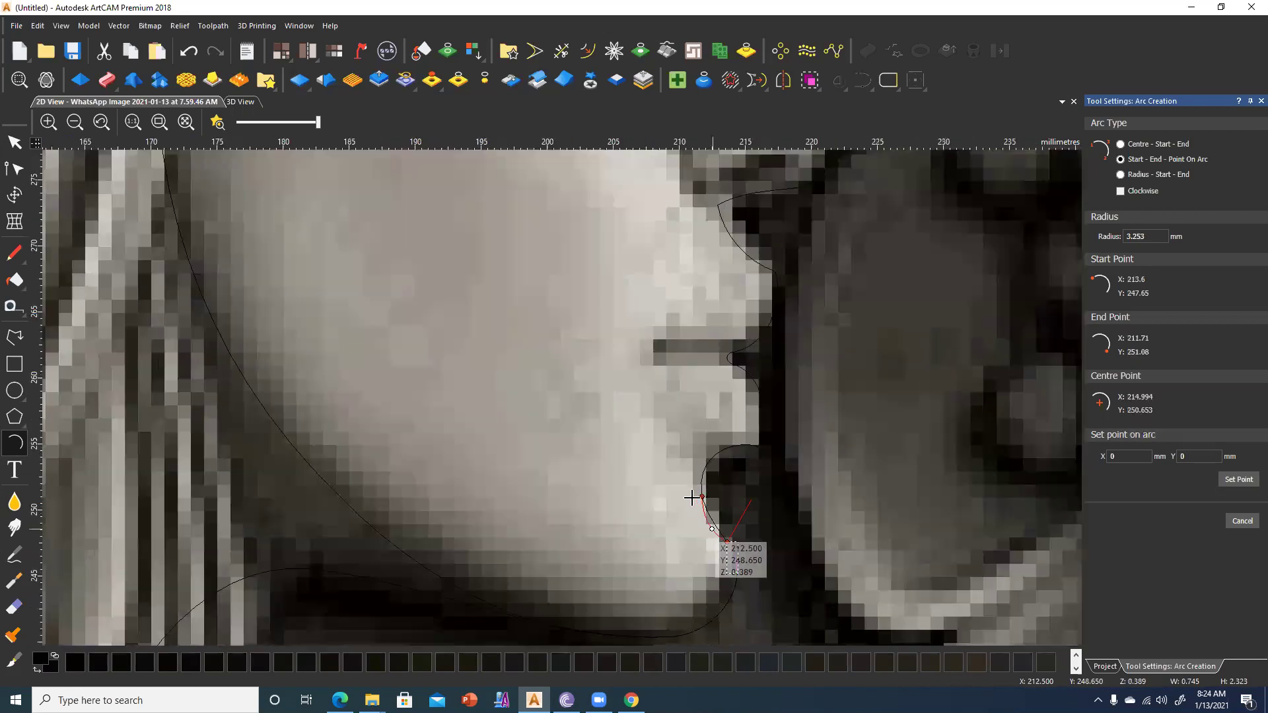
left_click(713, 525)
left_click(702, 473)
left_click(703, 485)
left_click(713, 458)
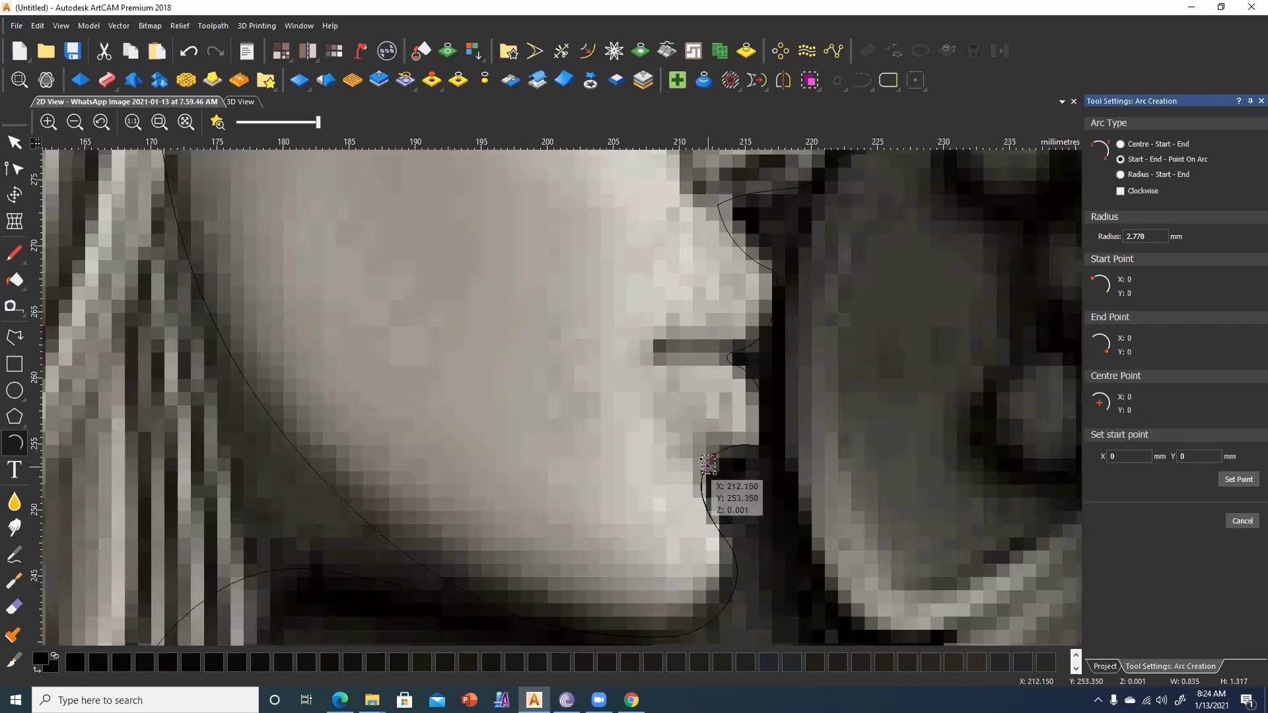
left_click(713, 456)
scroll(714, 456, "down", 2)
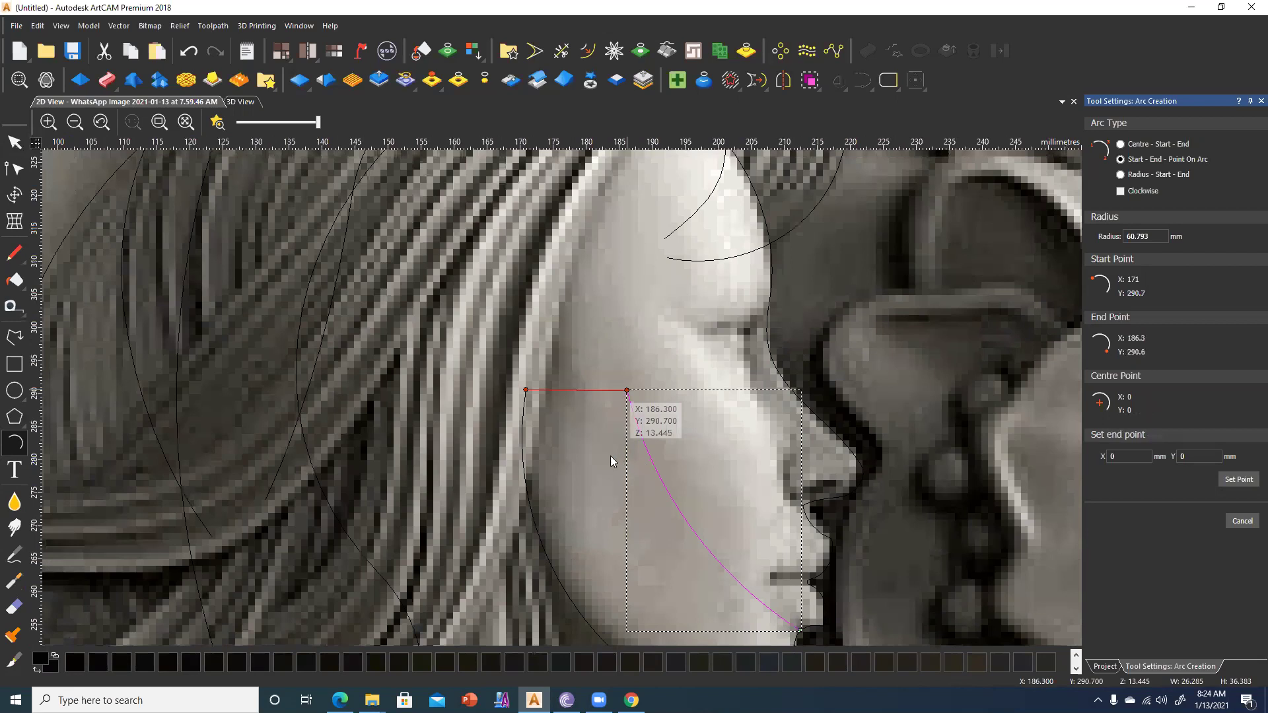
left_click(581, 452)
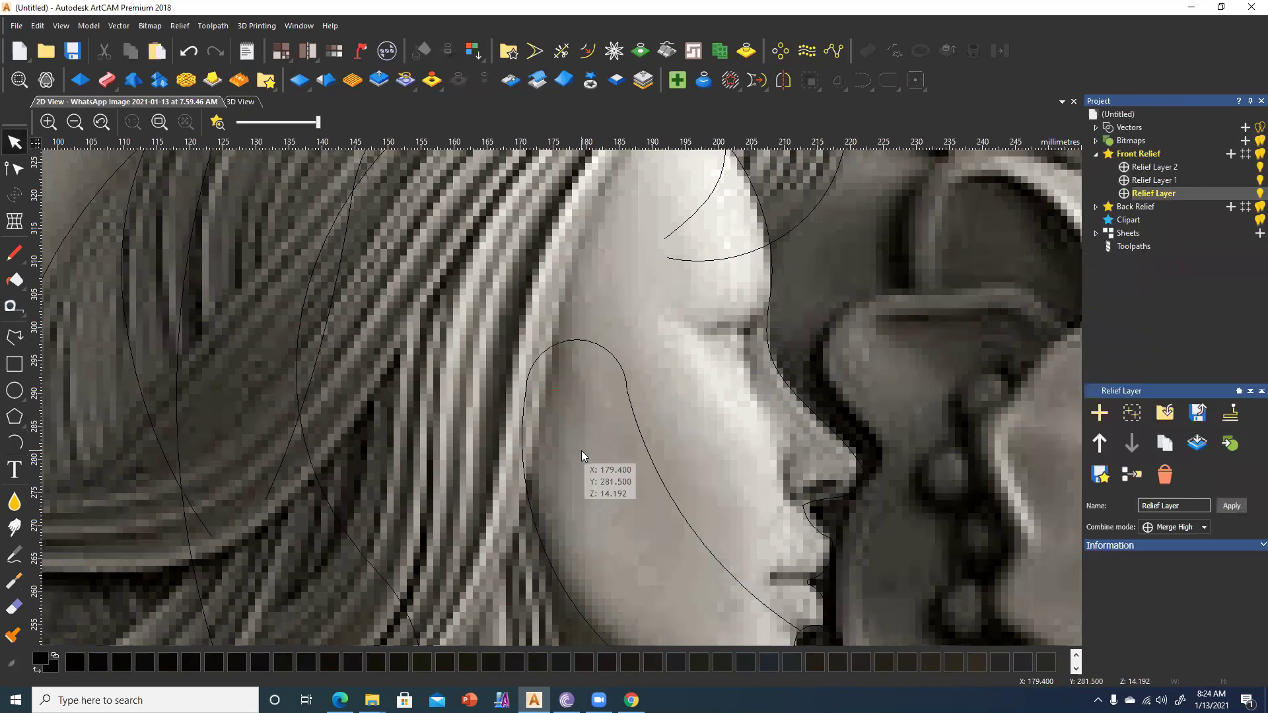
Join the cheek arcs into one vector and draw a circle on the upper cheek.
key("F2")
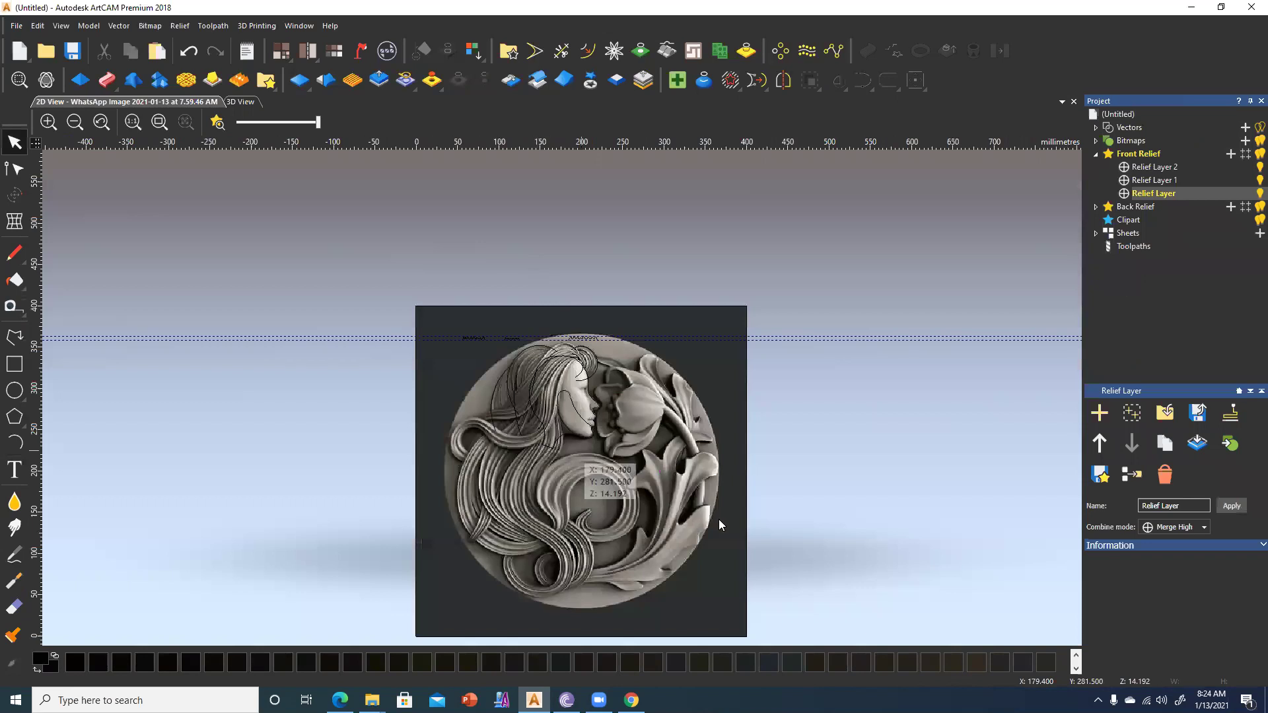
key("F3")
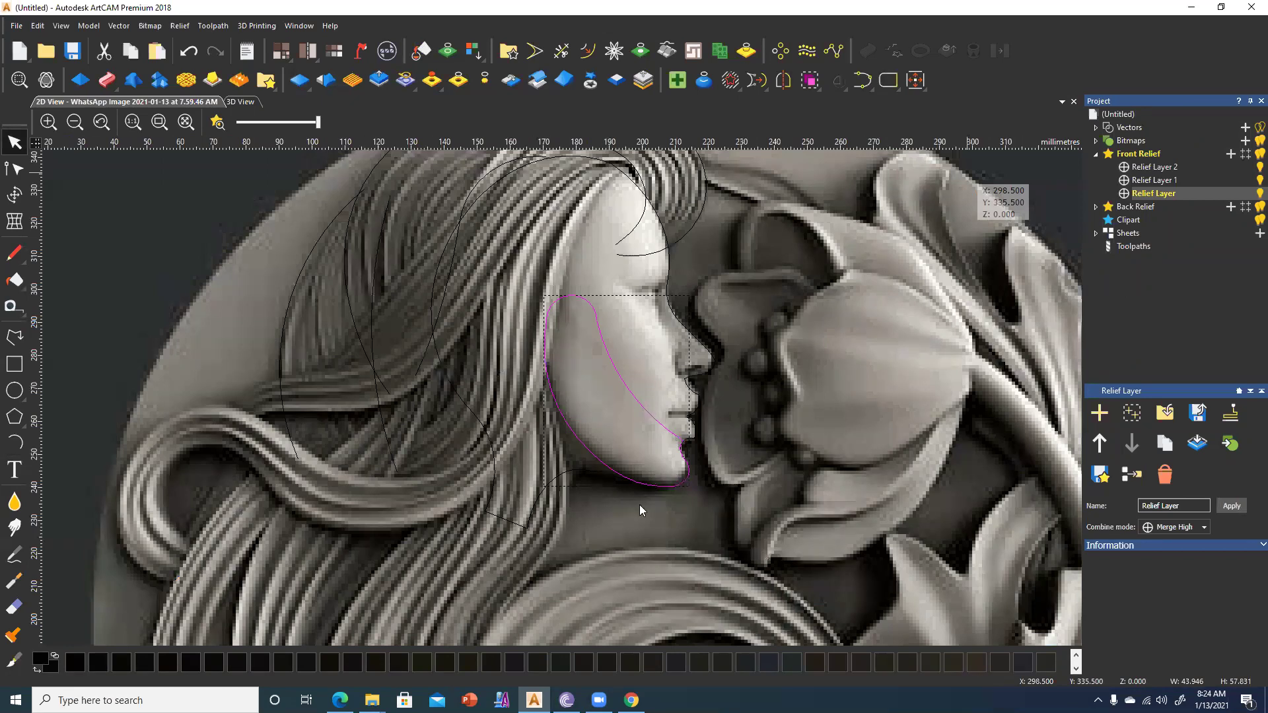
left_click(11, 443)
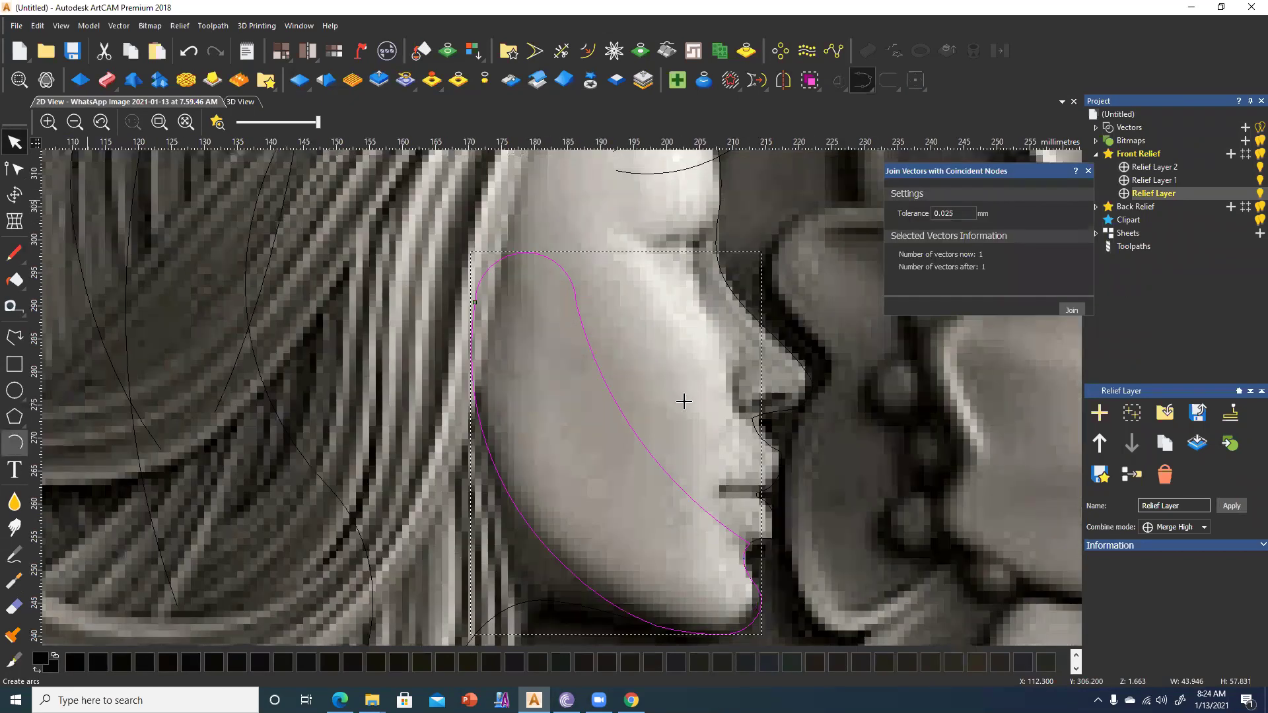
left_click_drag(666, 356, 684, 406)
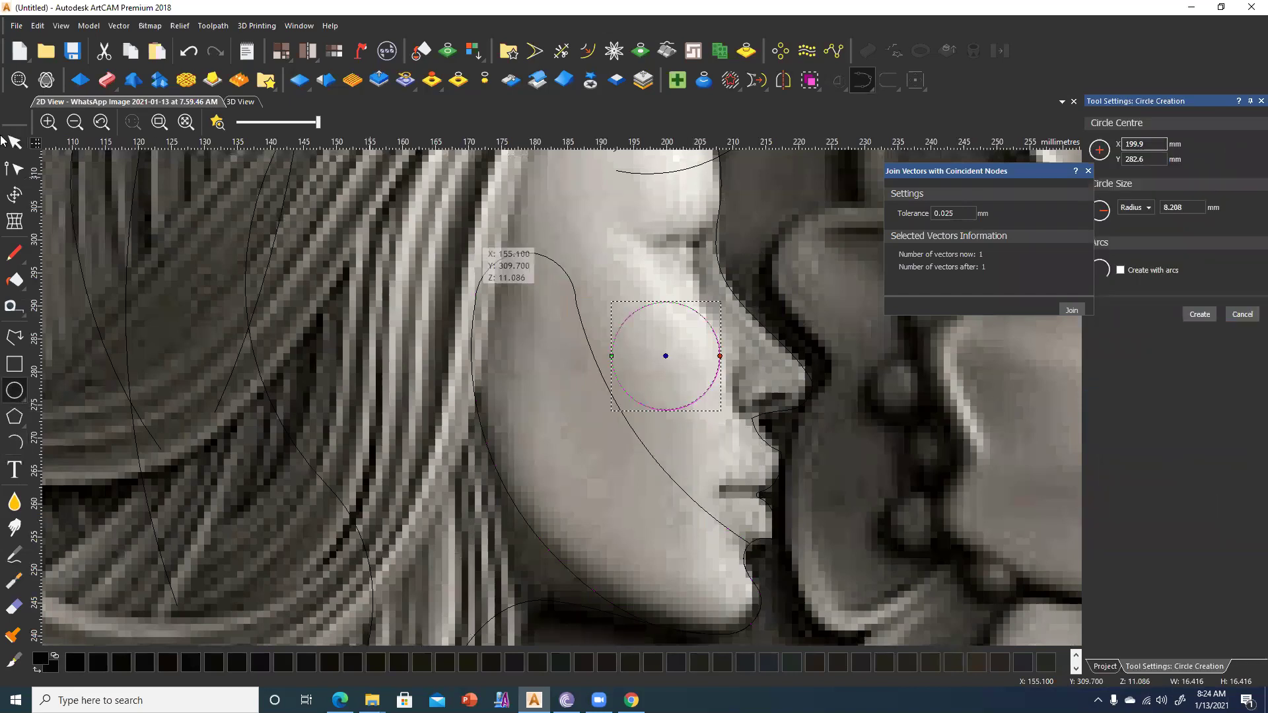
Rotate the circle about 25° and stretch it into a tilted oval, then view the relief in 3D.
left_click(14, 193)
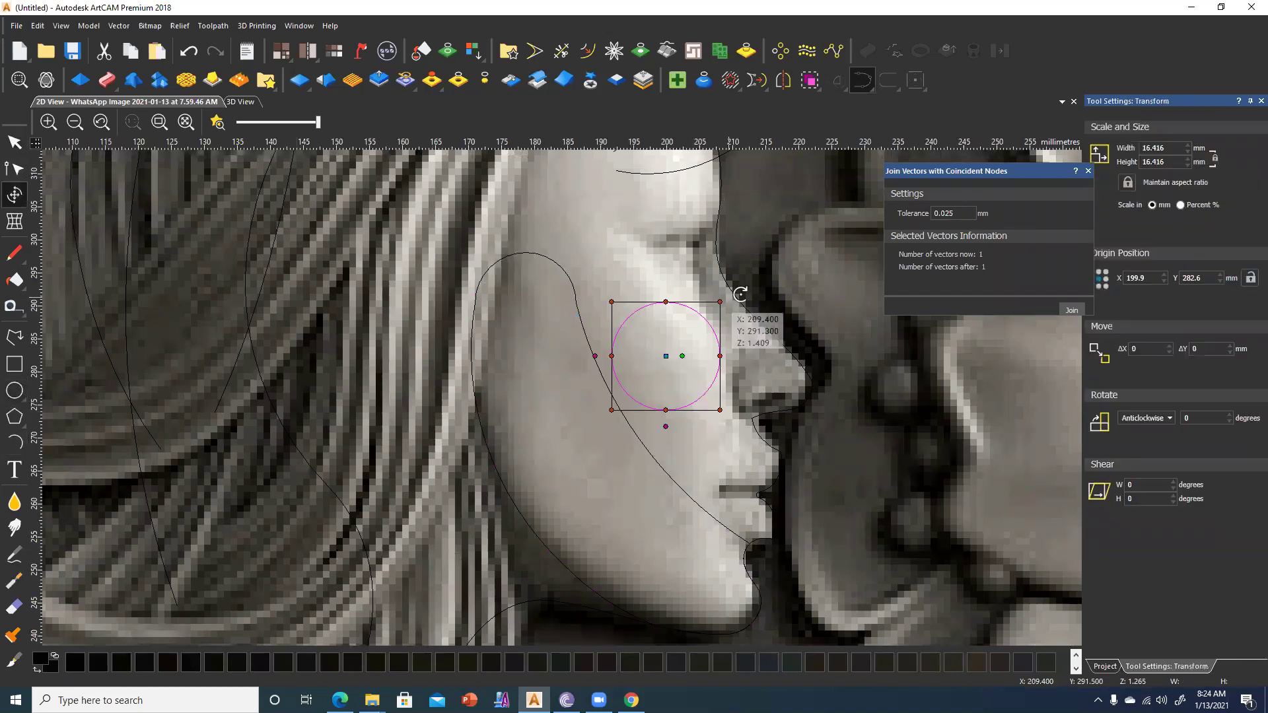
left_click_drag(736, 287, 702, 266)
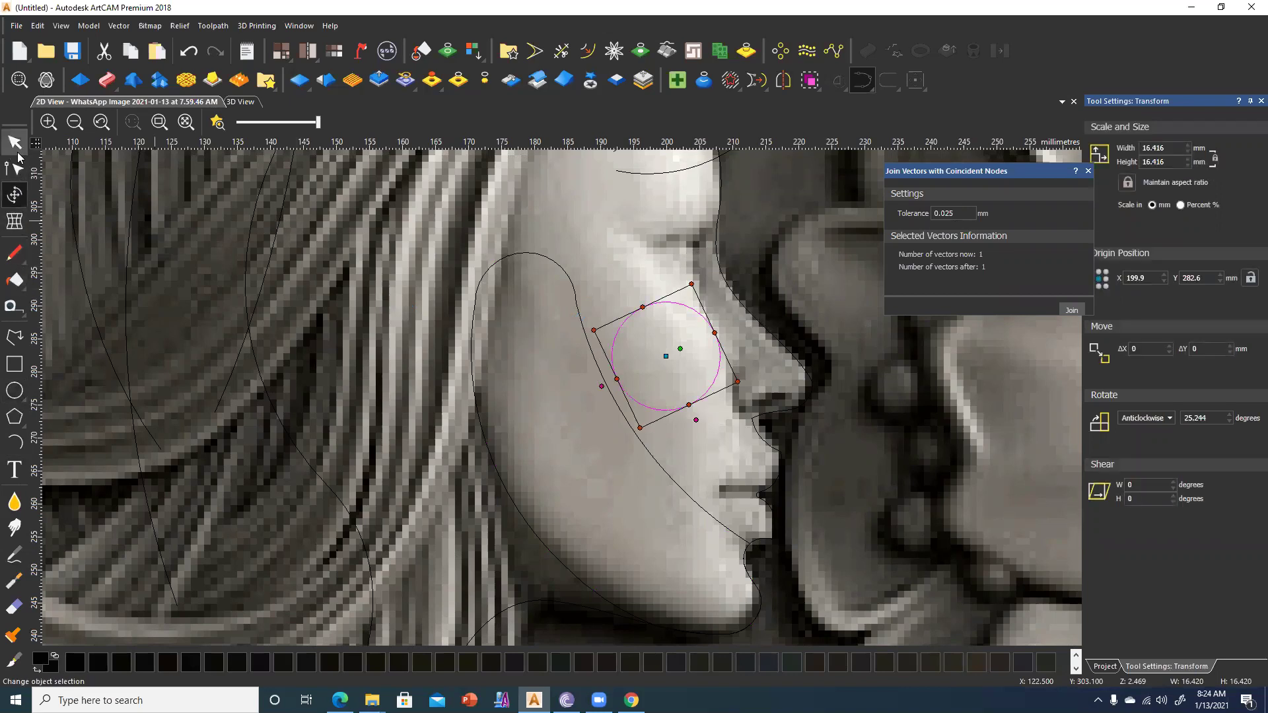
left_click_drag(643, 307, 624, 272)
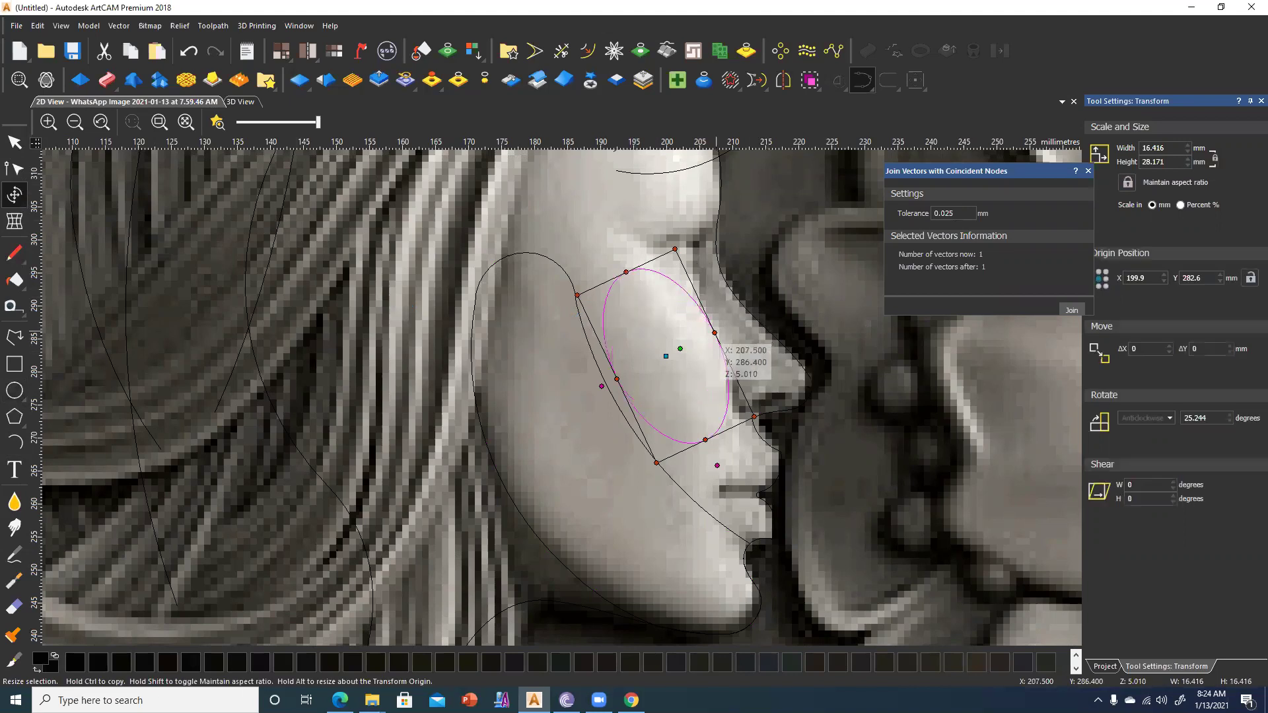
left_click_drag(714, 334, 709, 335)
left_click_drag(704, 443, 707, 454)
left_click(15, 142)
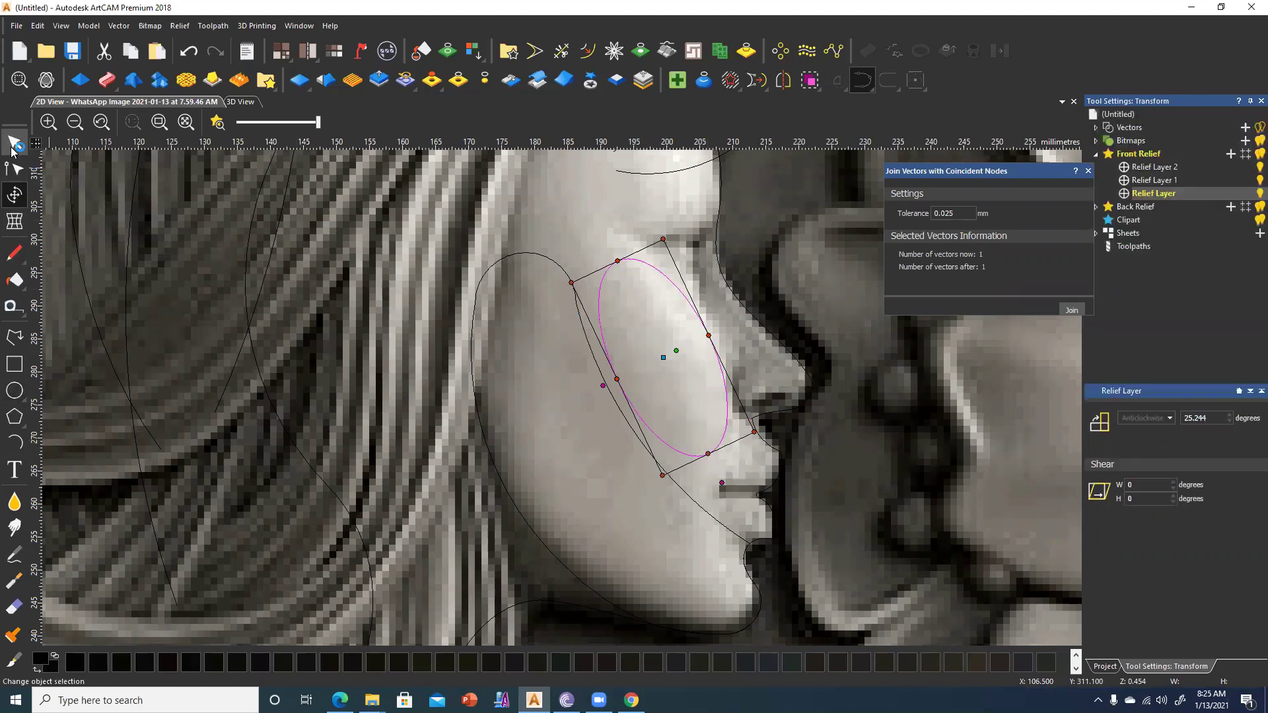
left_click(687, 461)
scroll(674, 453, "down", 1)
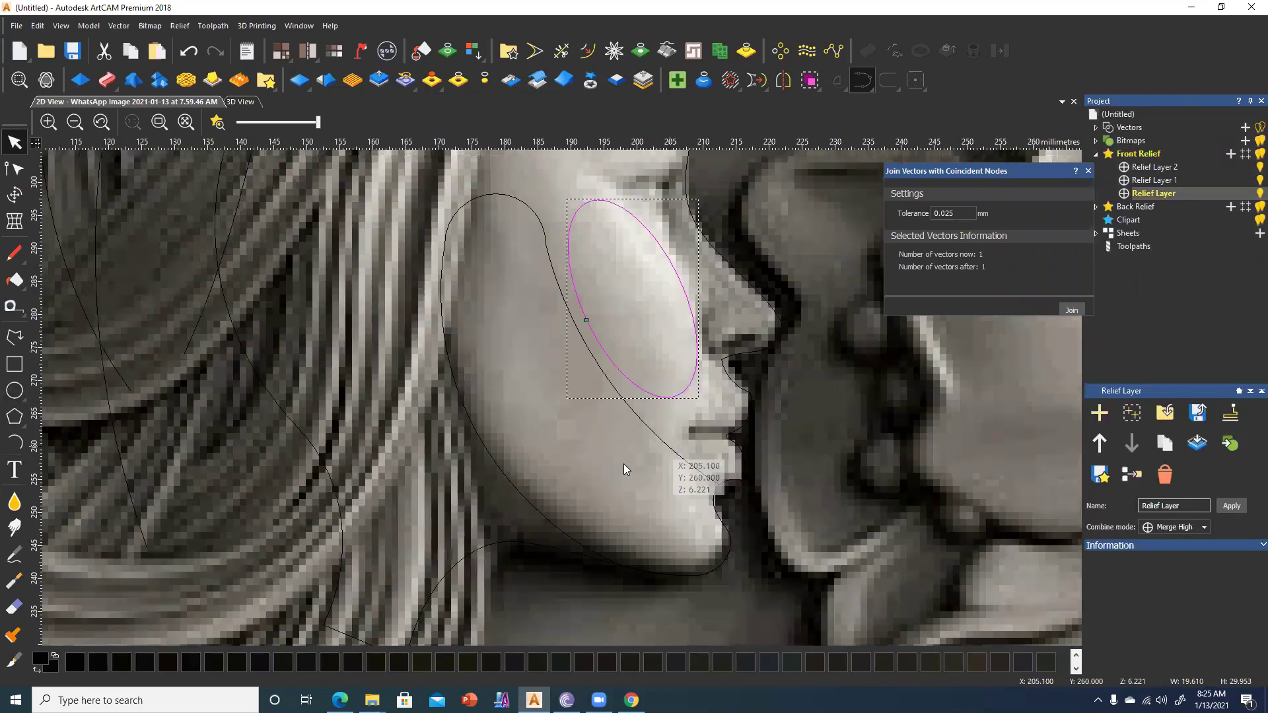
left_click(78, 79)
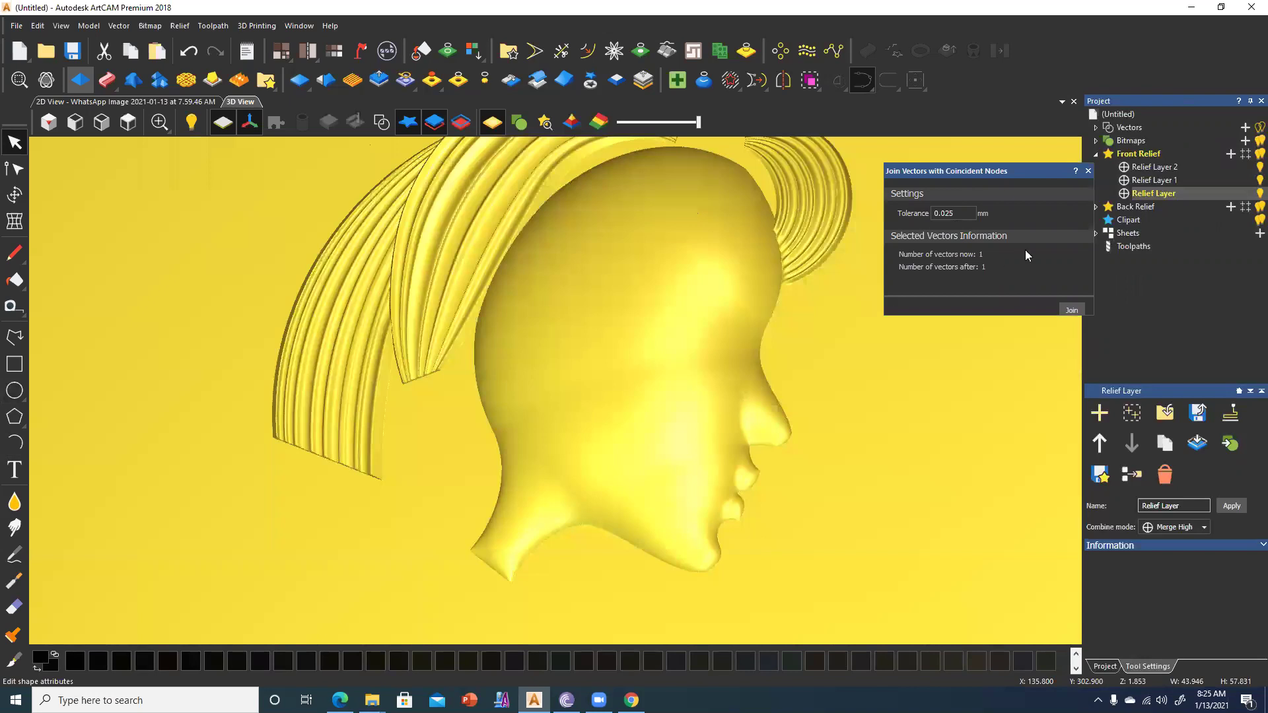
left_click(1089, 171)
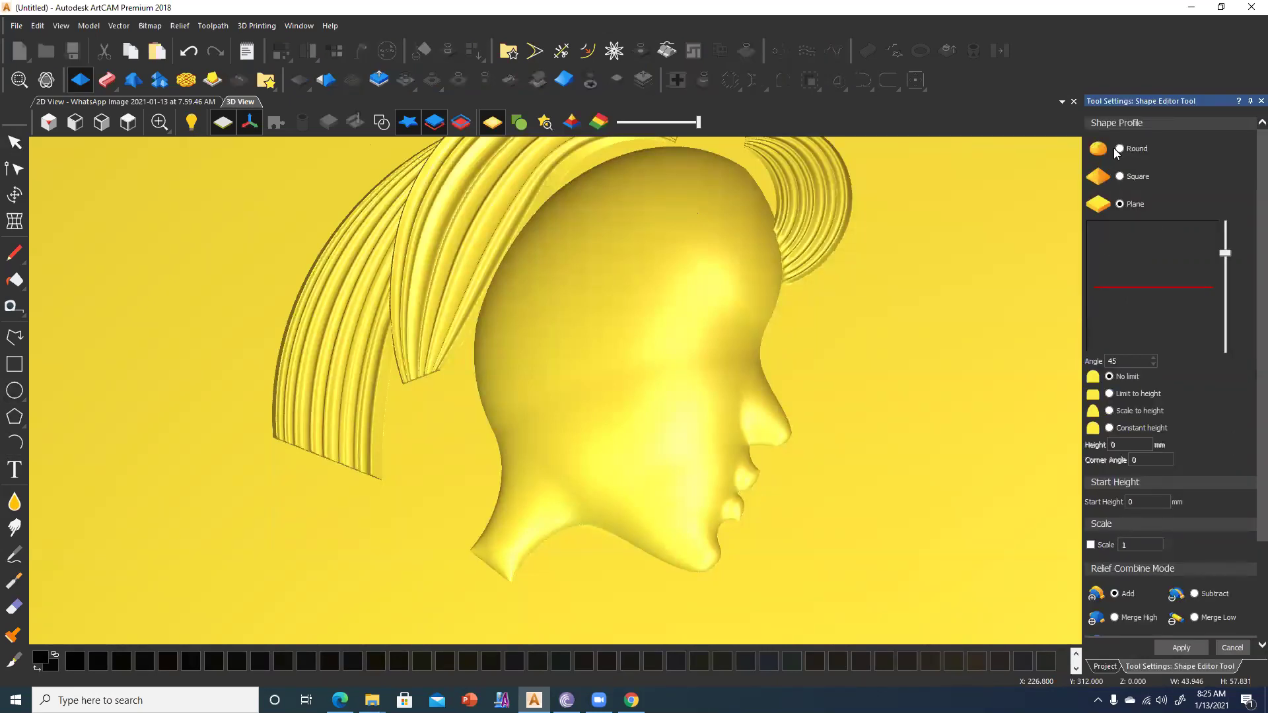
Choose the Round shape profile and target Relief Layer 2 for the cheek shape.
left_click(1120, 150)
left_click(1104, 667)
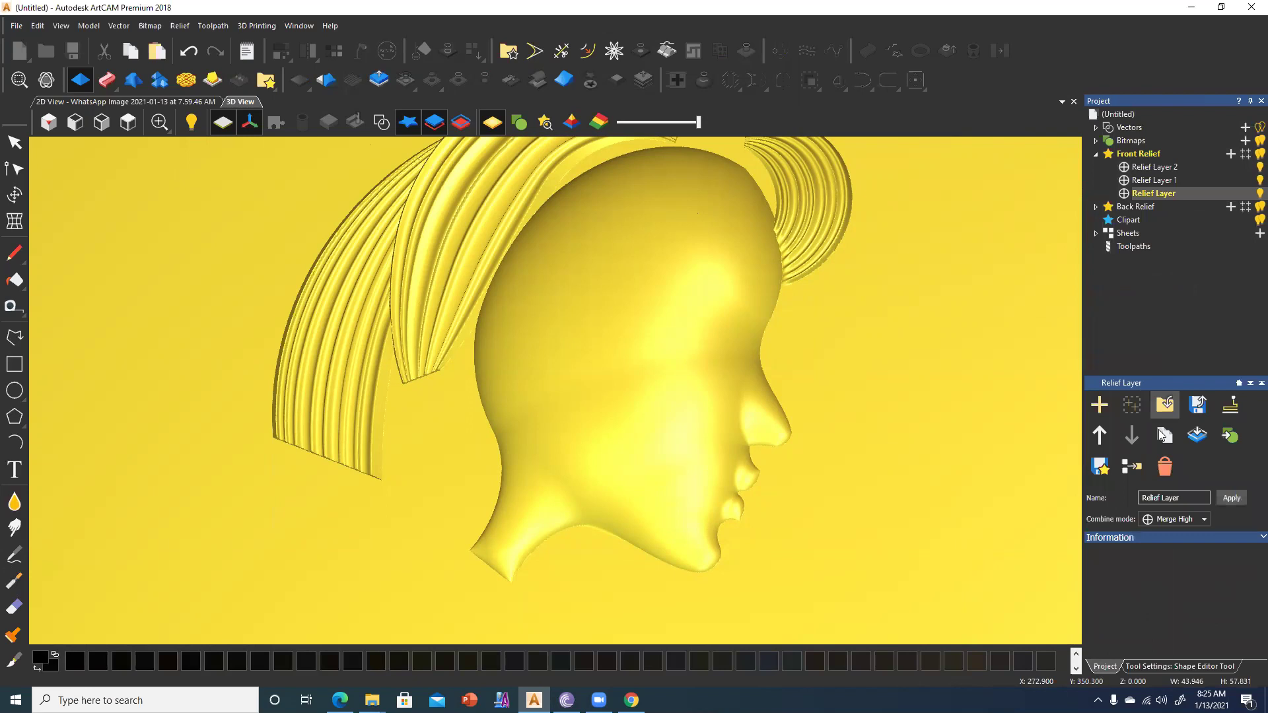
left_click(1151, 168)
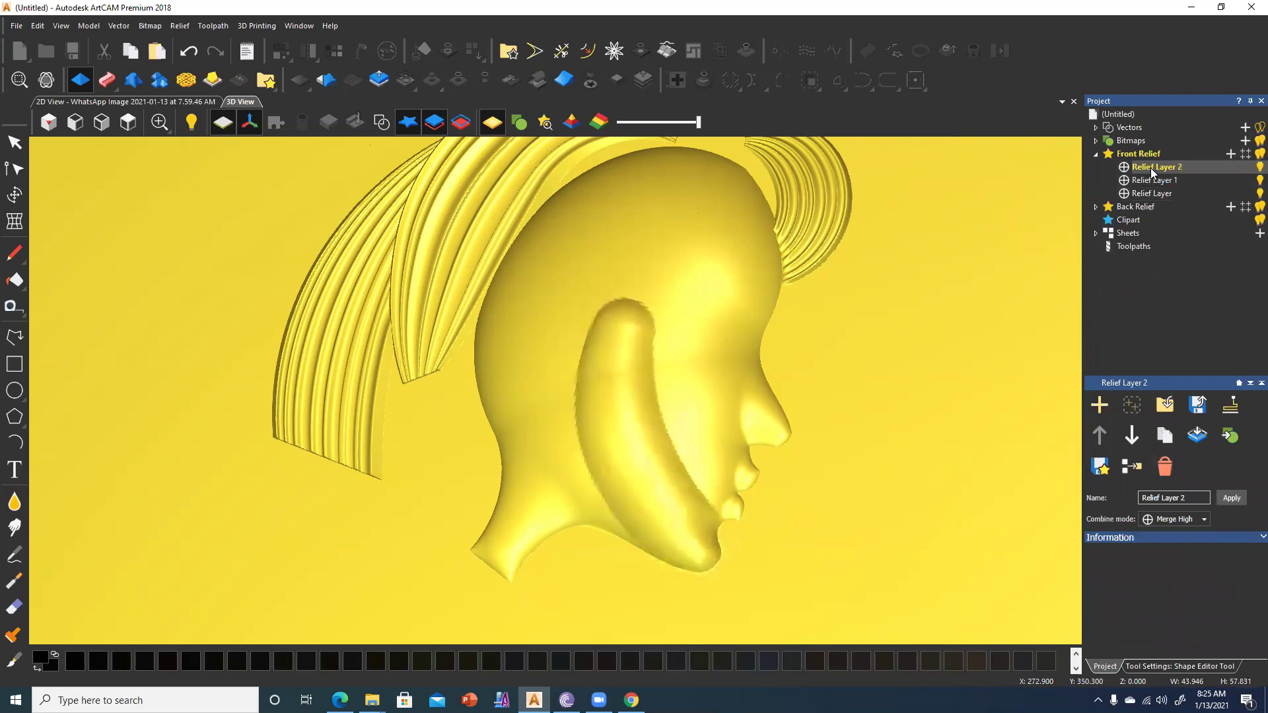
left_click(1156, 667)
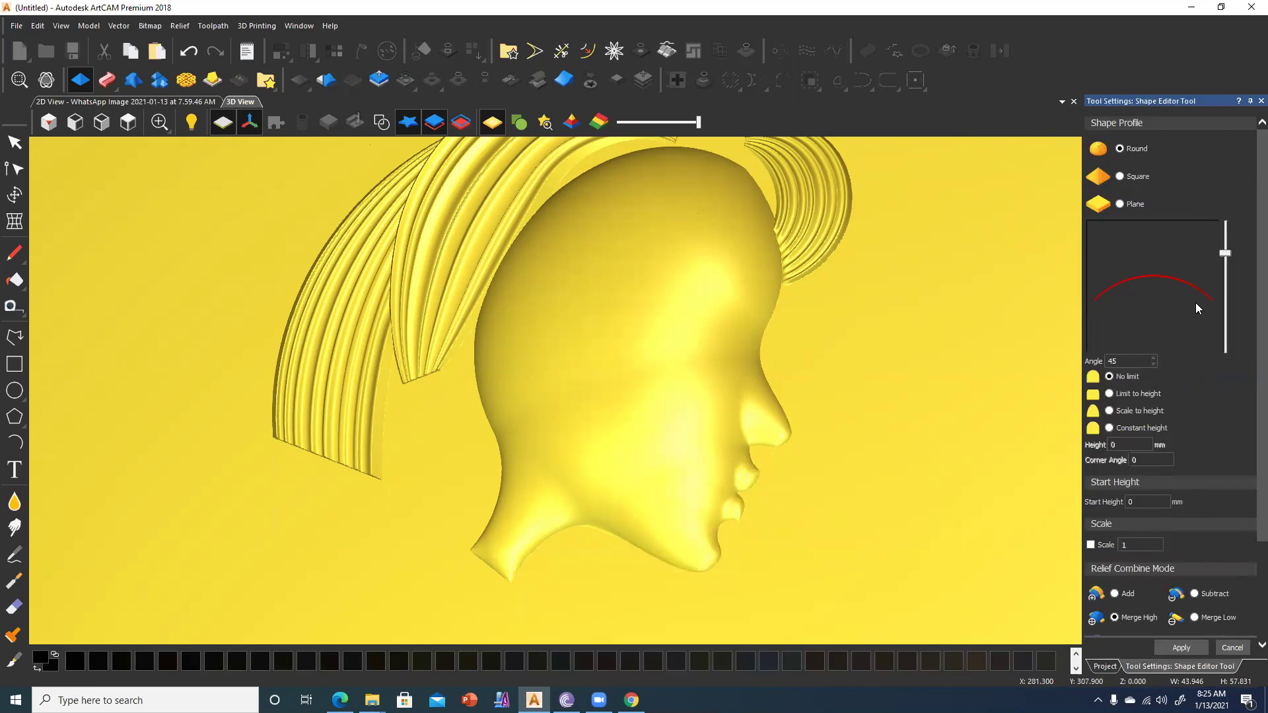
left_click_drag(1224, 253, 1225, 220)
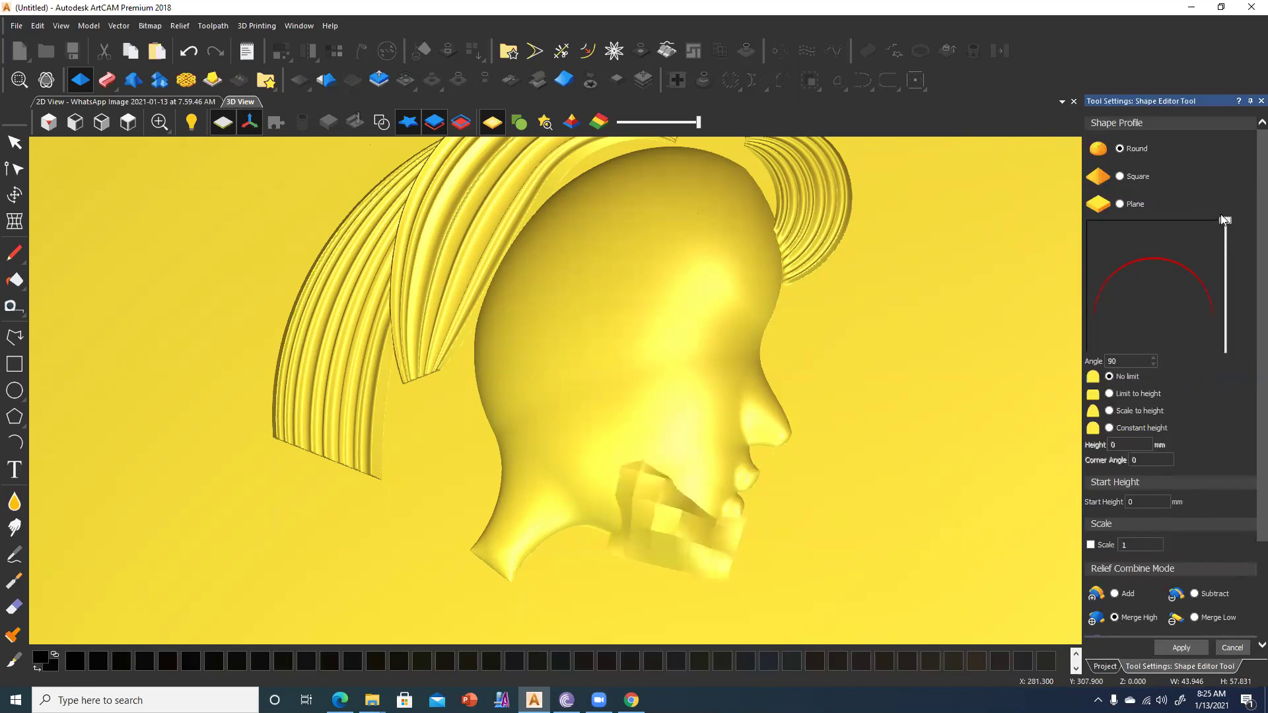
left_click_drag(565, 452, 627, 272)
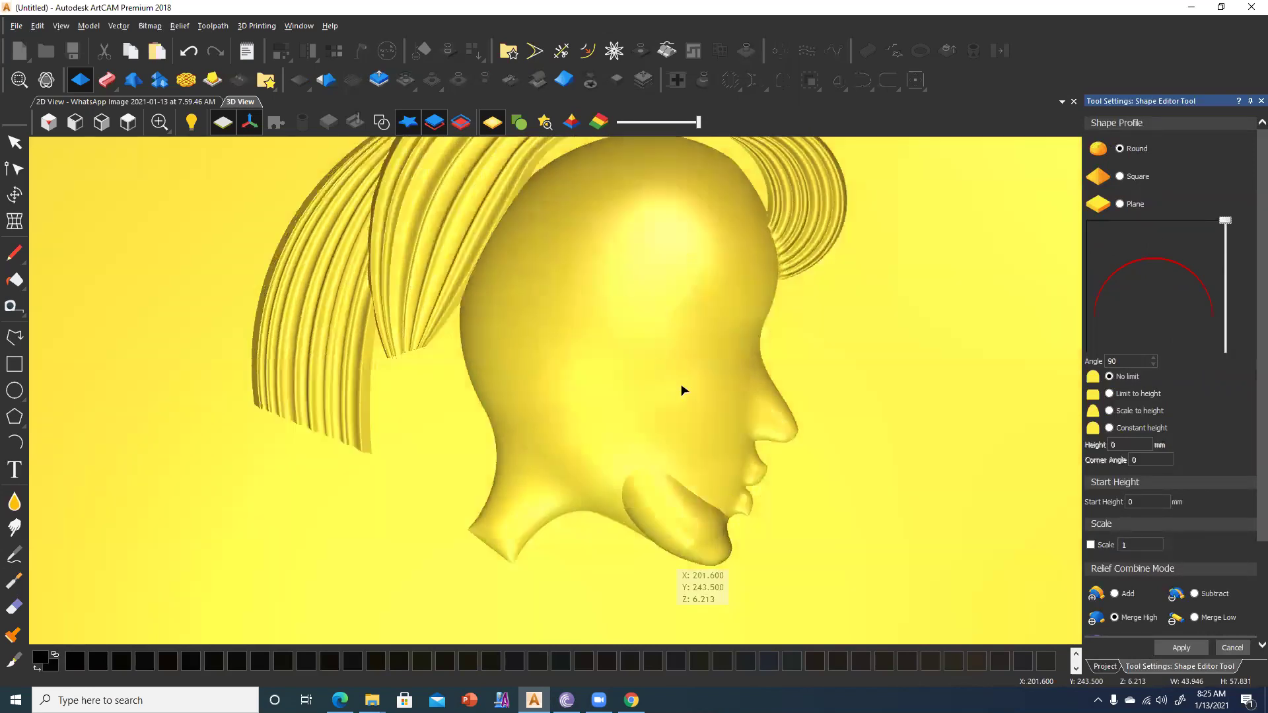
scroll(610, 520, "up", 3)
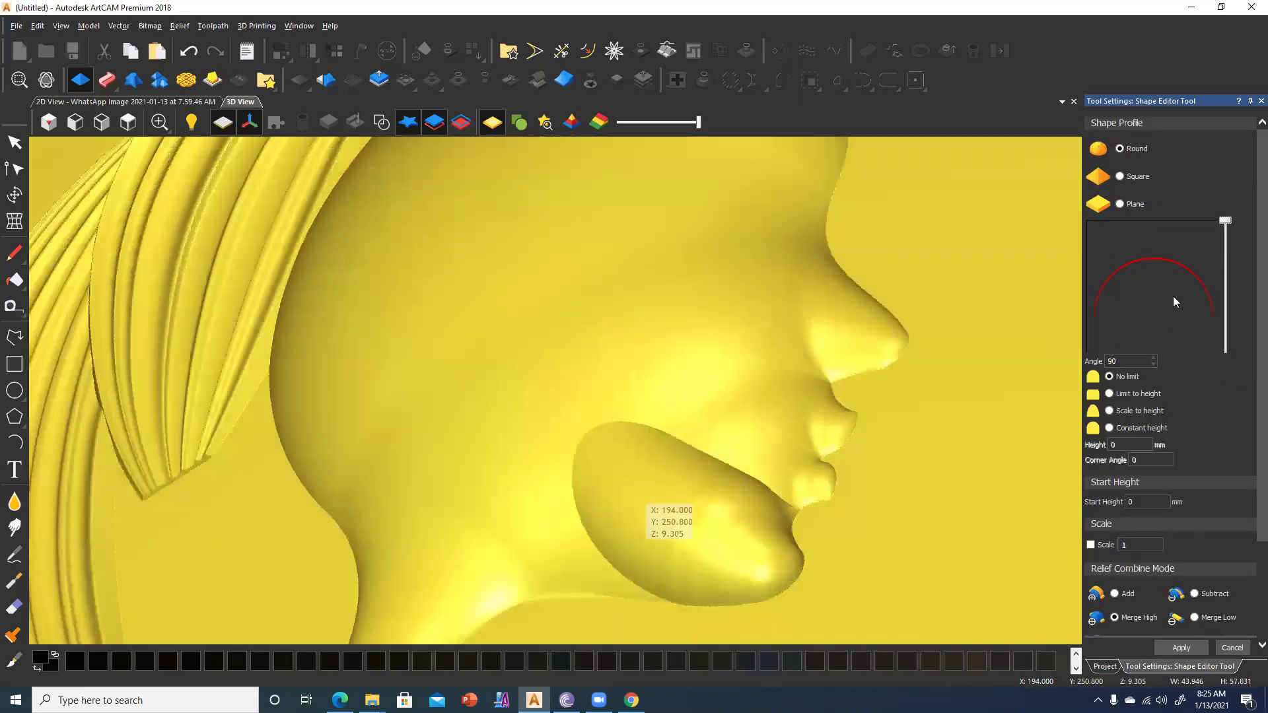
Set angle 50° and start height 2 mm, apply the crescent cheek, and orbit to inspect it.
left_click(1224, 249)
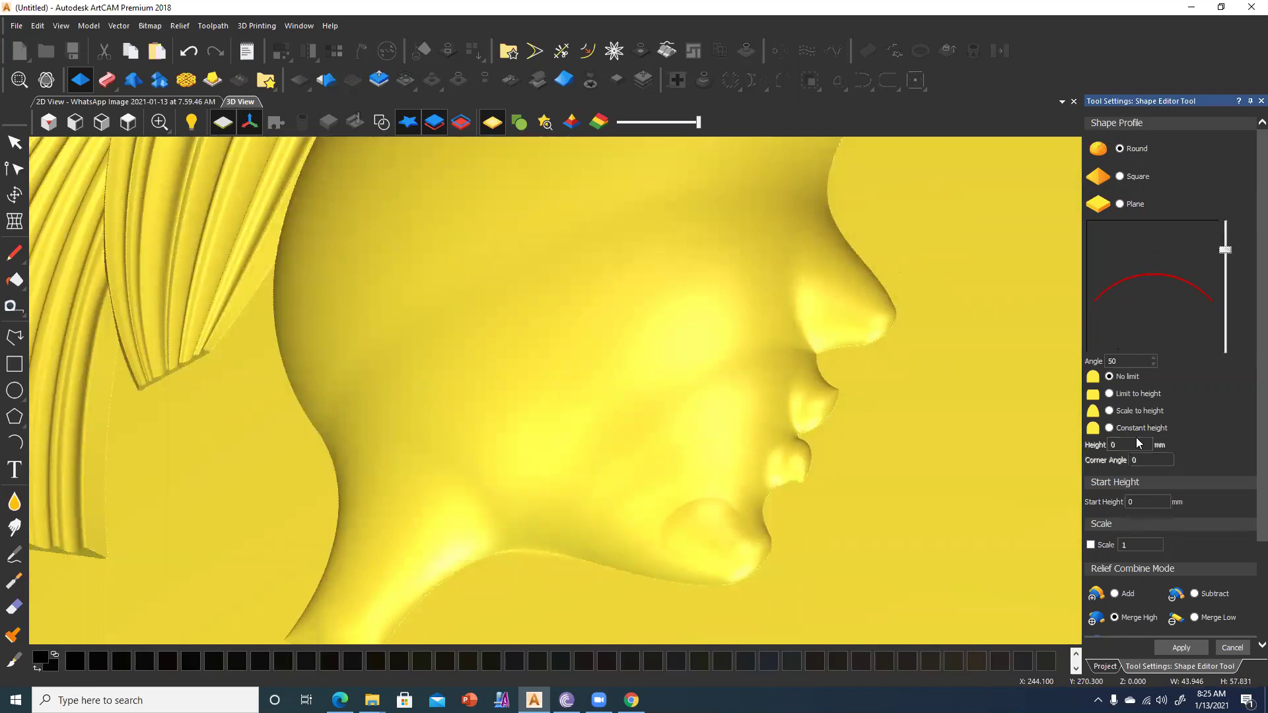
left_click(1129, 502)
type("2")
left_click(1116, 597)
mouse_move(785, 396)
left_mouse_down()
mouse_move(716, 442)
mouse_move(757, 532)
mouse_move(856, 386)
left_mouse_up()
mouse_move(826, 436)
left_mouse_down()
mouse_move(687, 514)
mouse_move(602, 365)
mouse_move(644, 457)
left_mouse_up()
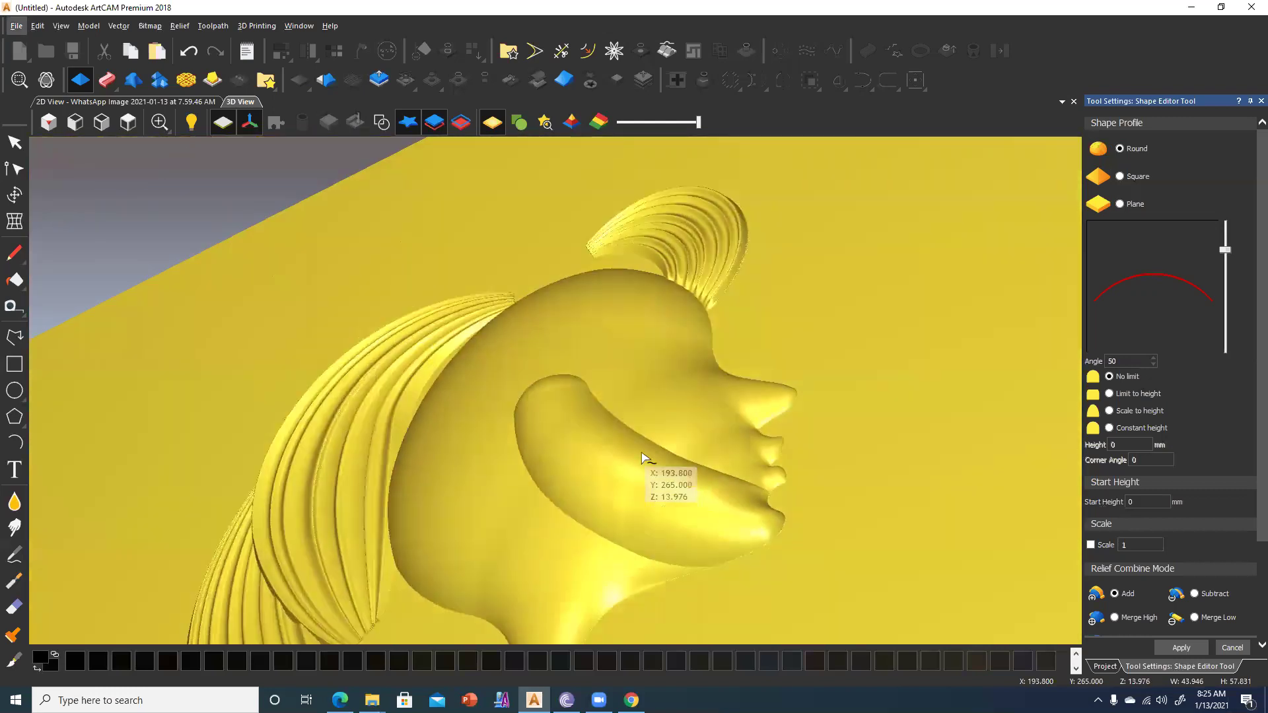
Pull a cheek outline node inward and flatten the jaw shape's profile angle to about 21°.
left_click_drag(513, 399, 522, 169)
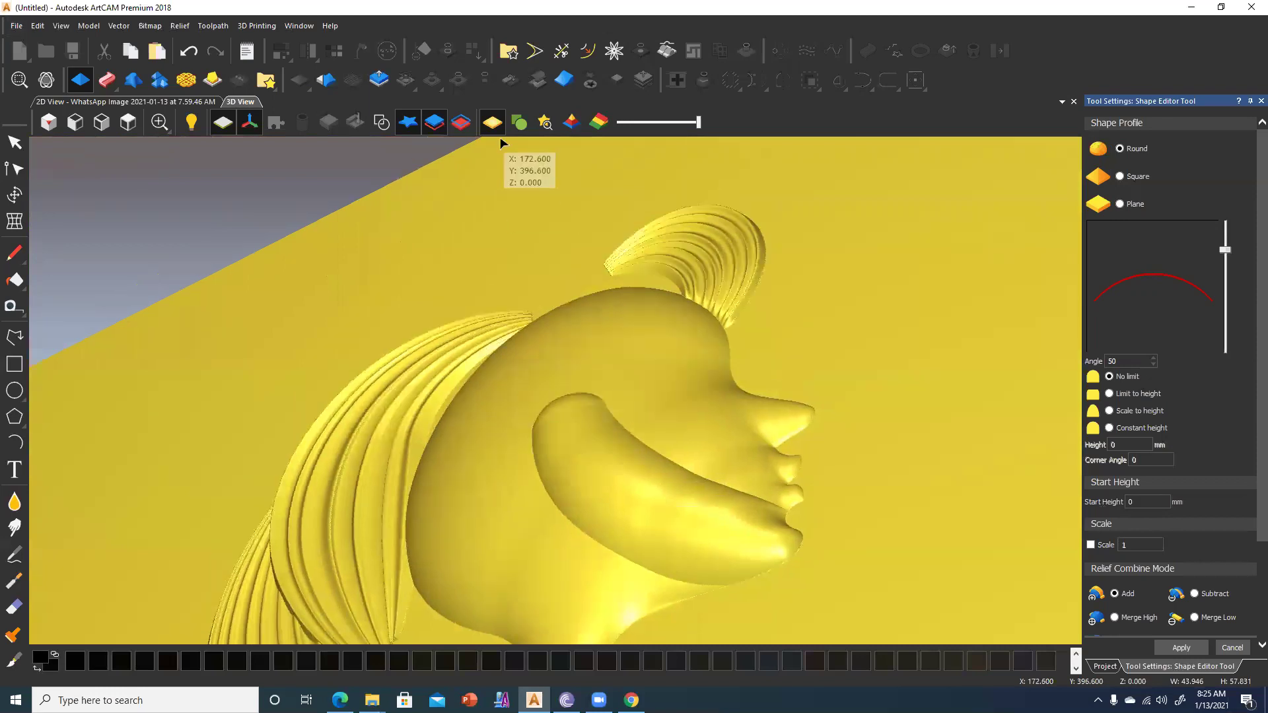
left_click(381, 124)
mouse_move(587, 413)
left_mouse_down()
mouse_move(604, 355)
mouse_move(576, 402)
mouse_move(590, 391)
left_mouse_up()
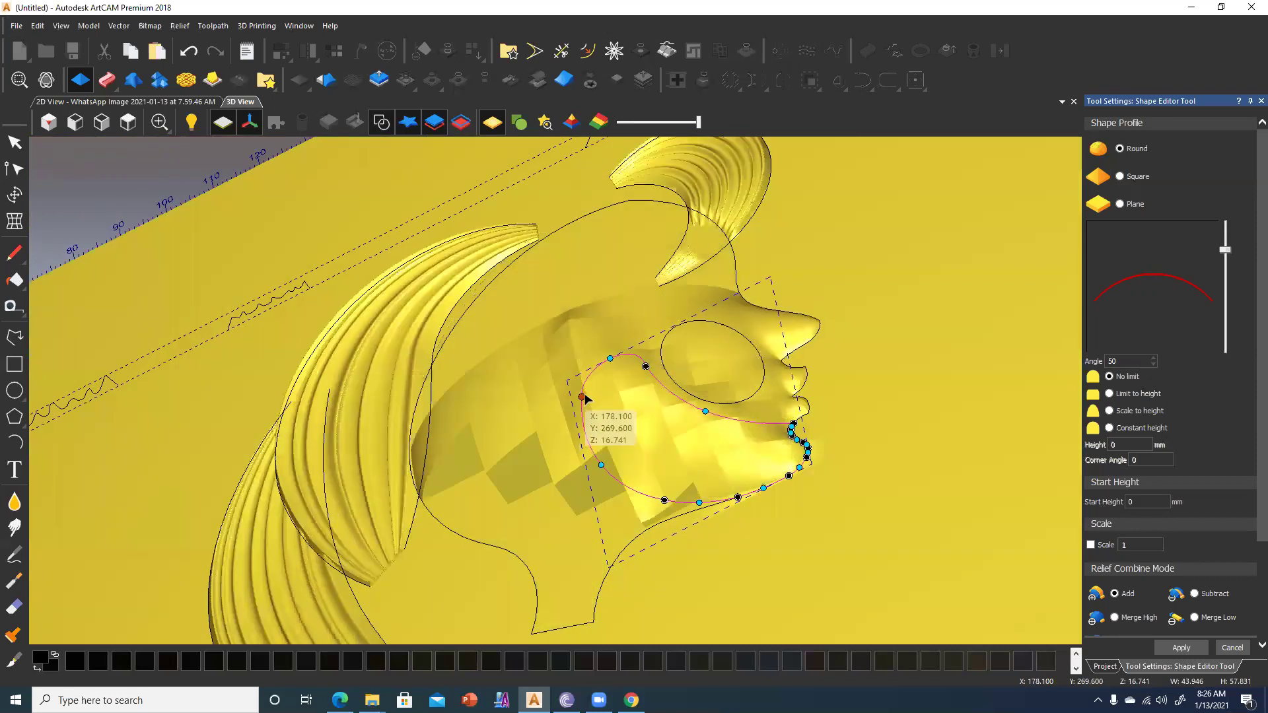
mouse_move(646, 366)
left_mouse_down()
mouse_move(616, 392)
mouse_move(757, 339)
left_mouse_up()
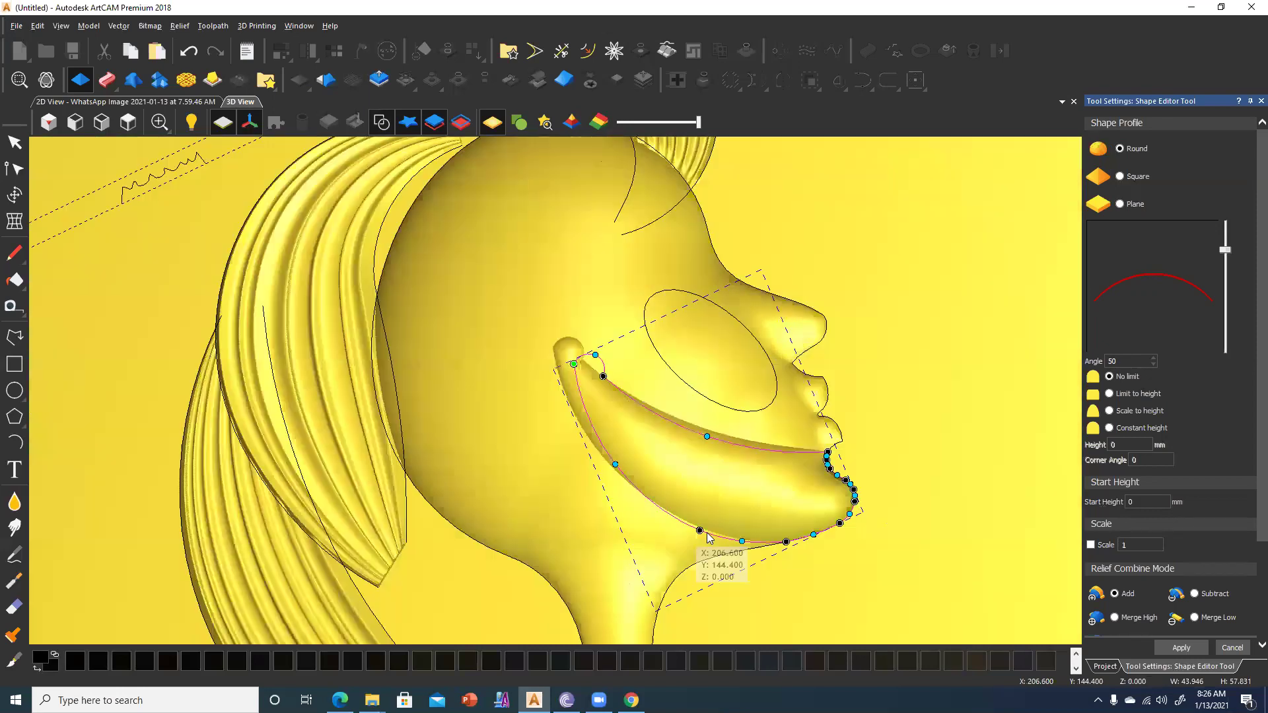
mouse_move(641, 446)
left_mouse_down()
mouse_move(666, 453)
mouse_move(867, 416)
left_mouse_up()
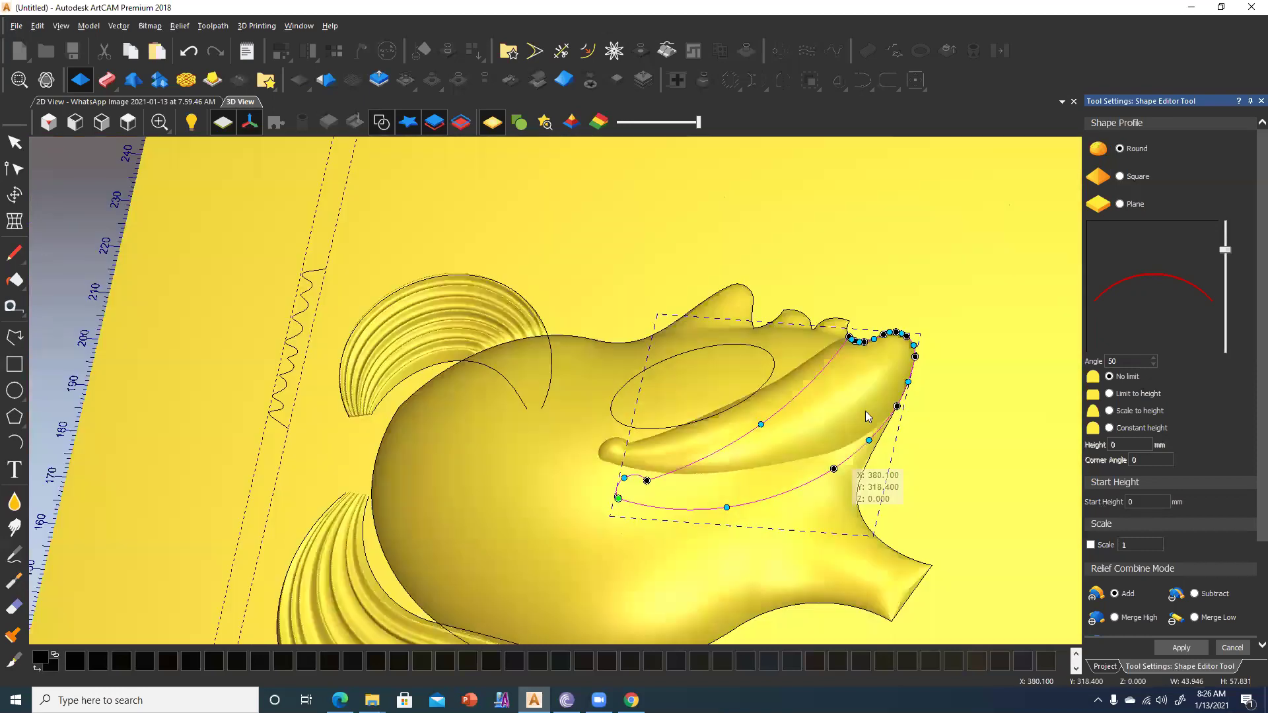
mouse_move(776, 392)
left_mouse_down()
mouse_move(648, 448)
mouse_move(885, 335)
mouse_move(733, 331)
mouse_move(734, 433)
mouse_move(763, 335)
mouse_move(743, 401)
mouse_move(607, 499)
mouse_move(971, 387)
mouse_move(748, 380)
left_mouse_up()
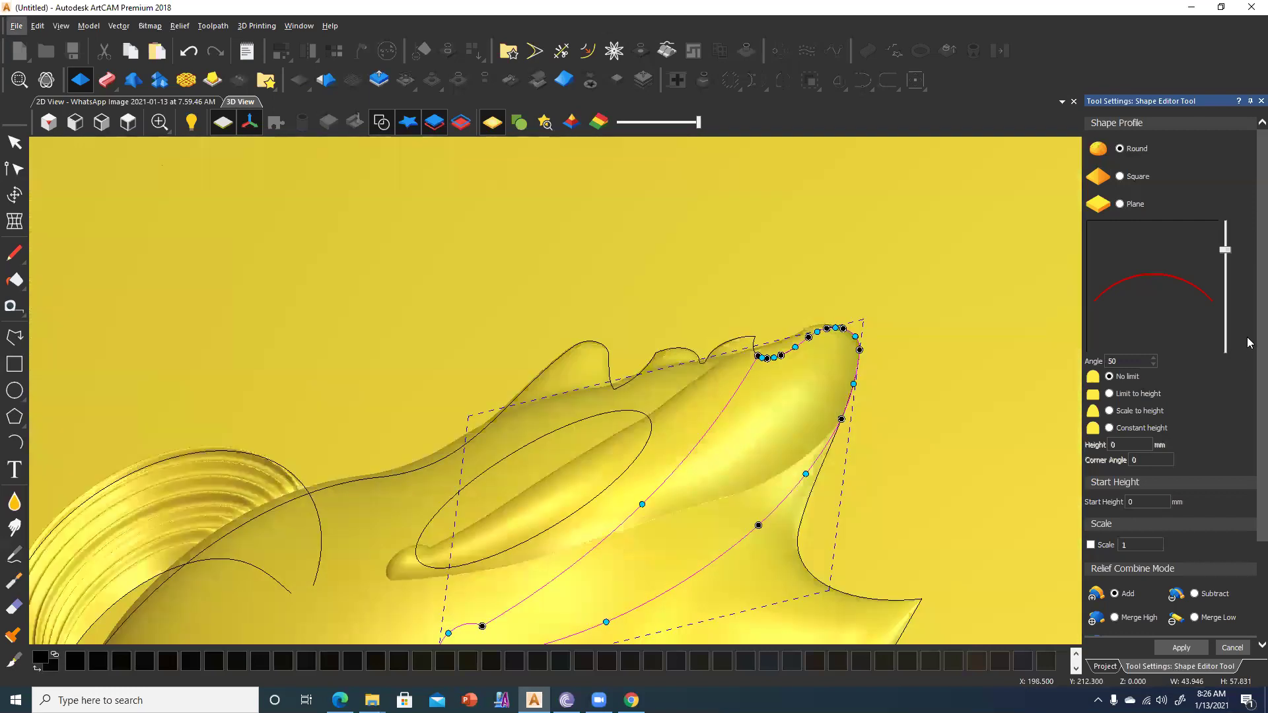
left_click_drag(1224, 265, 1226, 271)
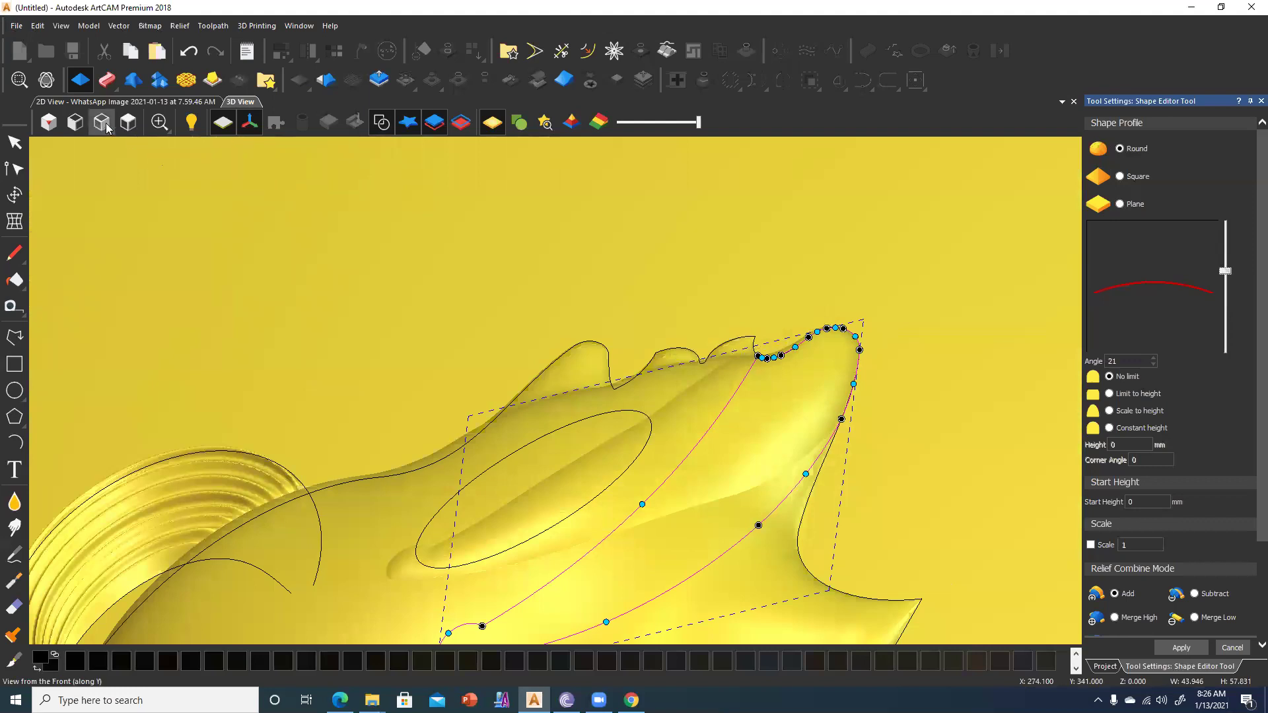
scroll(568, 357, "up", 3)
scroll(584, 396, "up", 1)
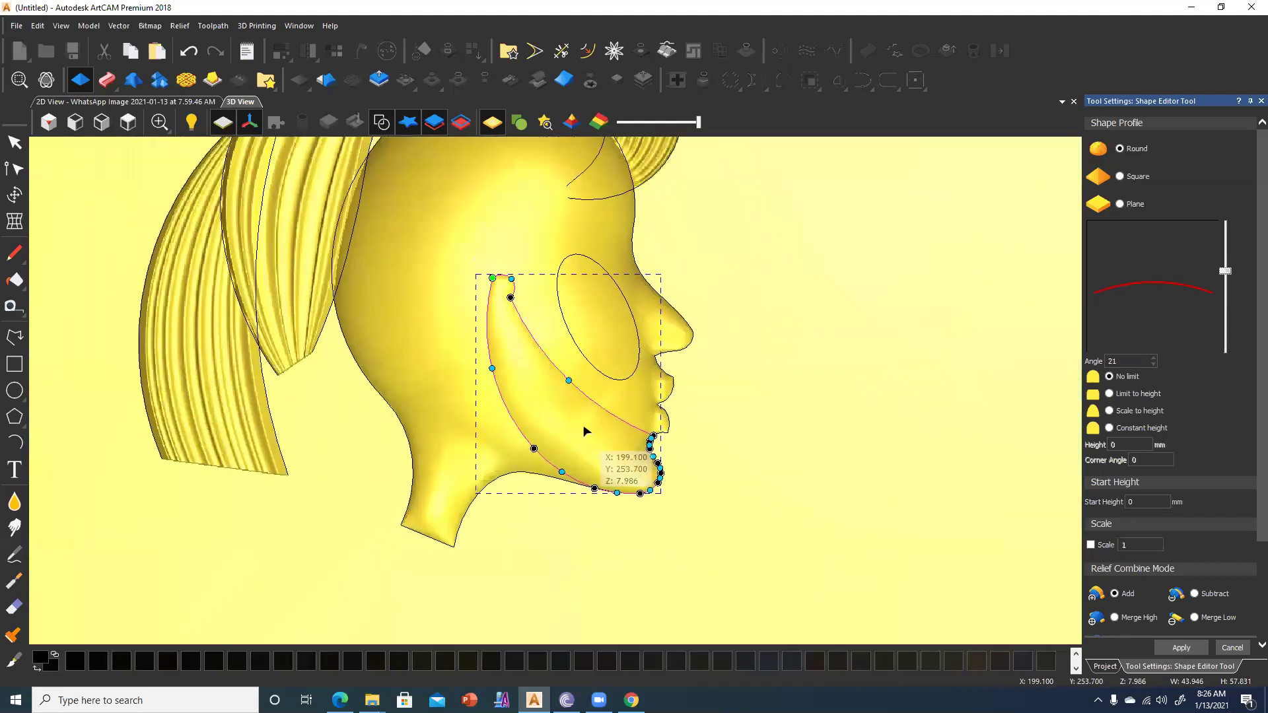
scroll(594, 424, "up", 1)
Give the oval outline a Round profile at angle 20° and apply it to the relief.
left_click_drag(595, 425, 770, 425)
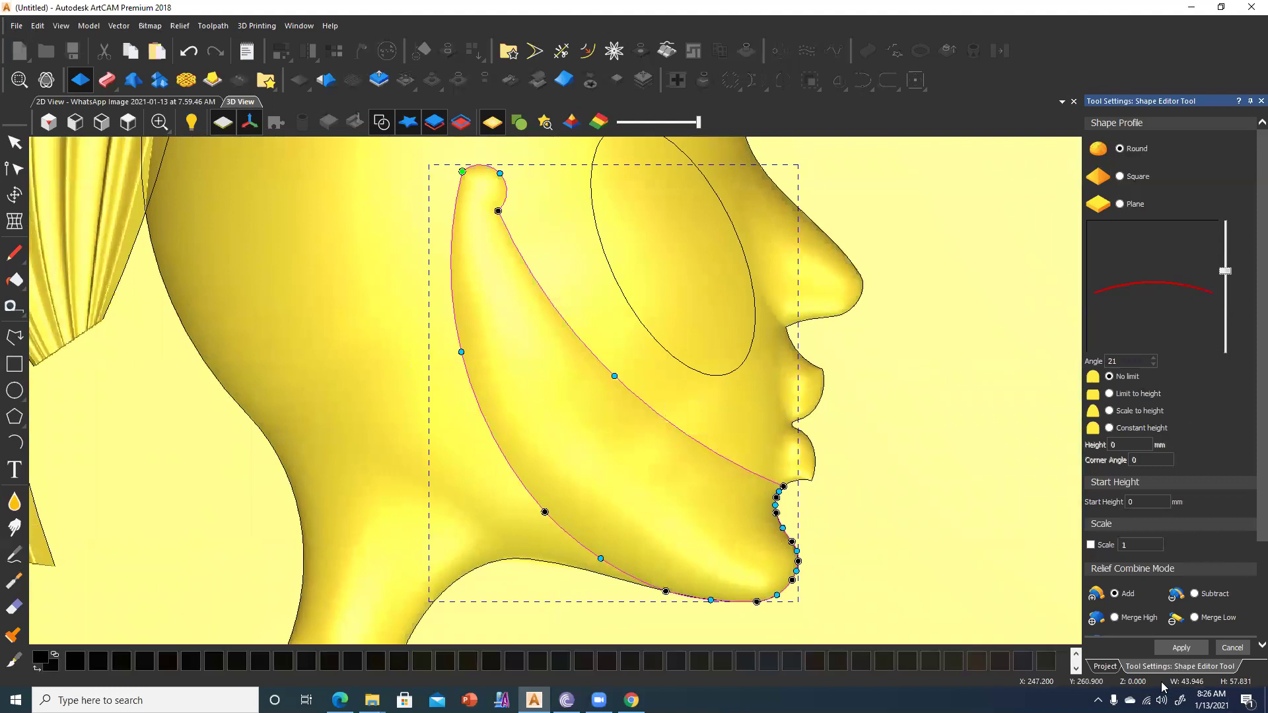
middle_click_drag(581, 317, 658, 379)
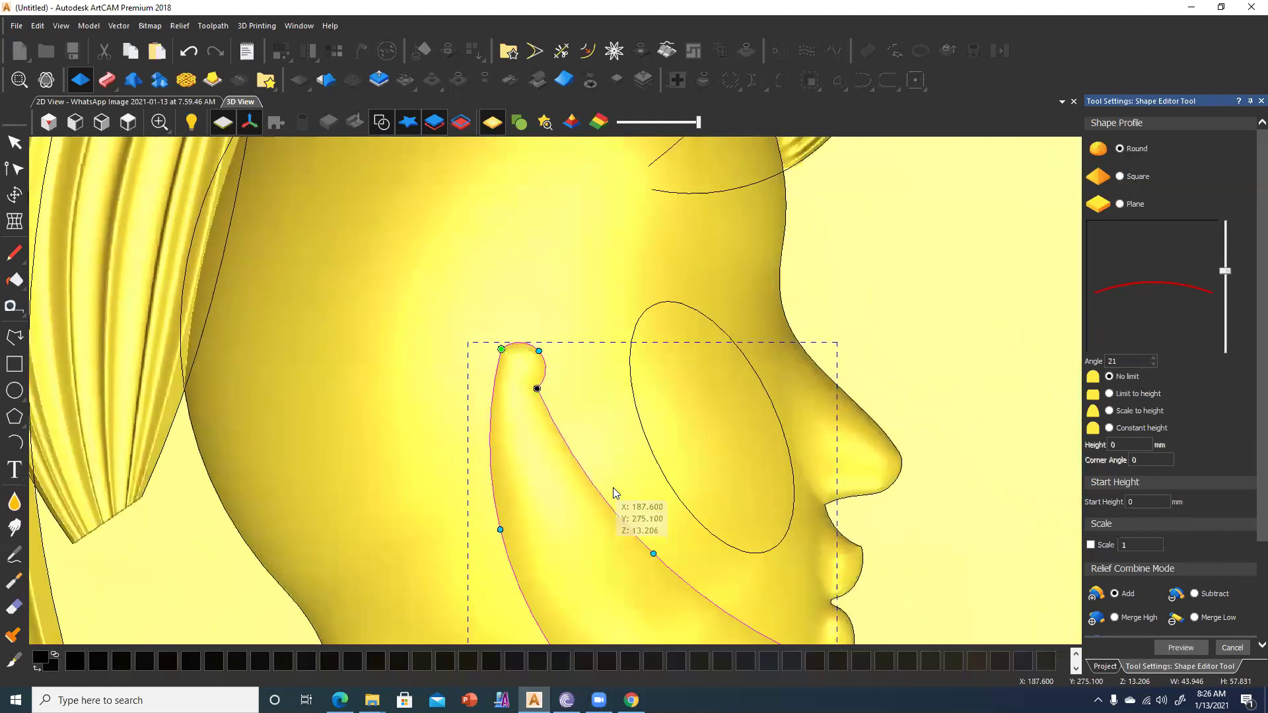
left_click(659, 379)
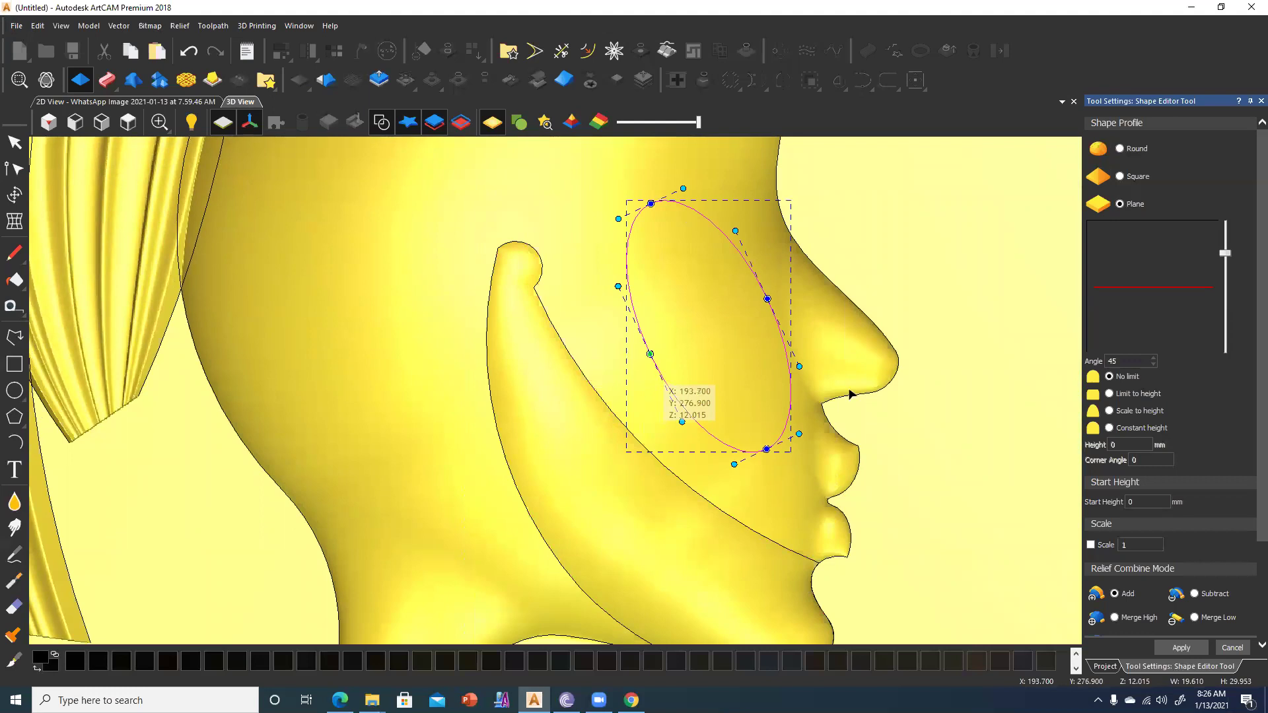
left_click(1134, 151)
mouse_move(836, 286)
middle_mouse_down()
mouse_move(704, 511)
mouse_move(662, 348)
mouse_move(680, 343)
middle_mouse_up()
key("alt")
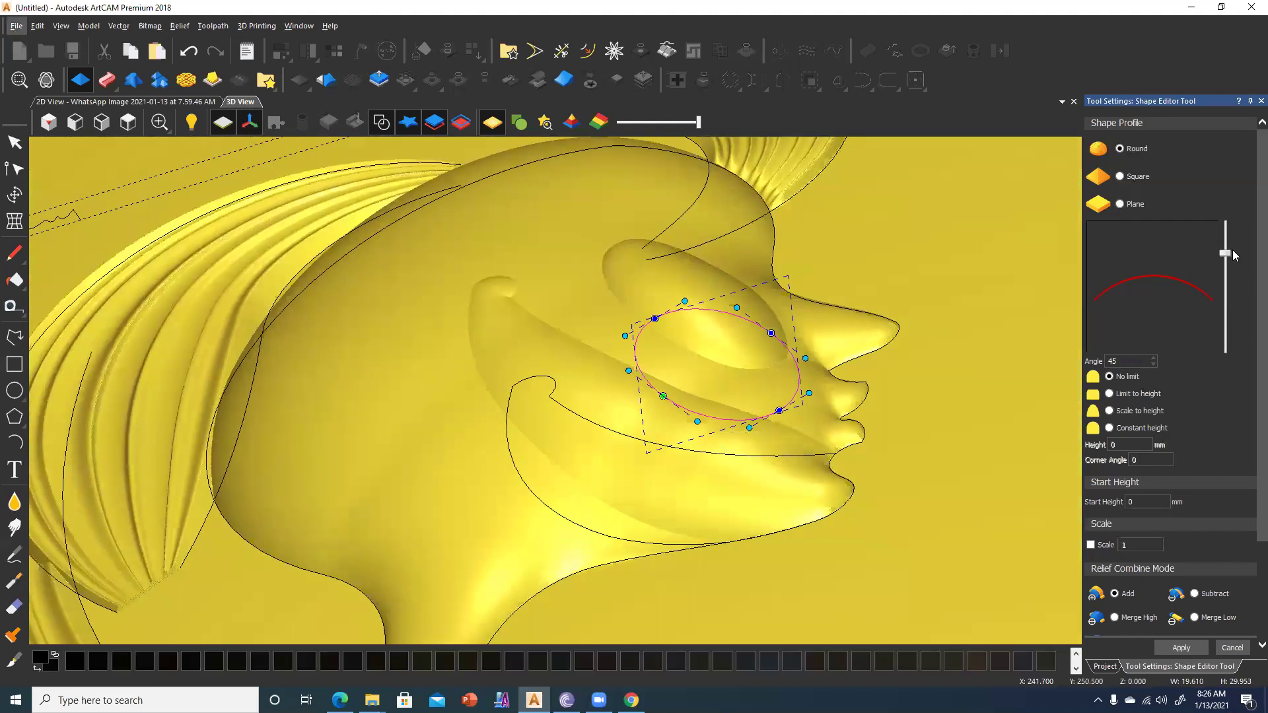
left_click_drag(1225, 255, 1222, 267)
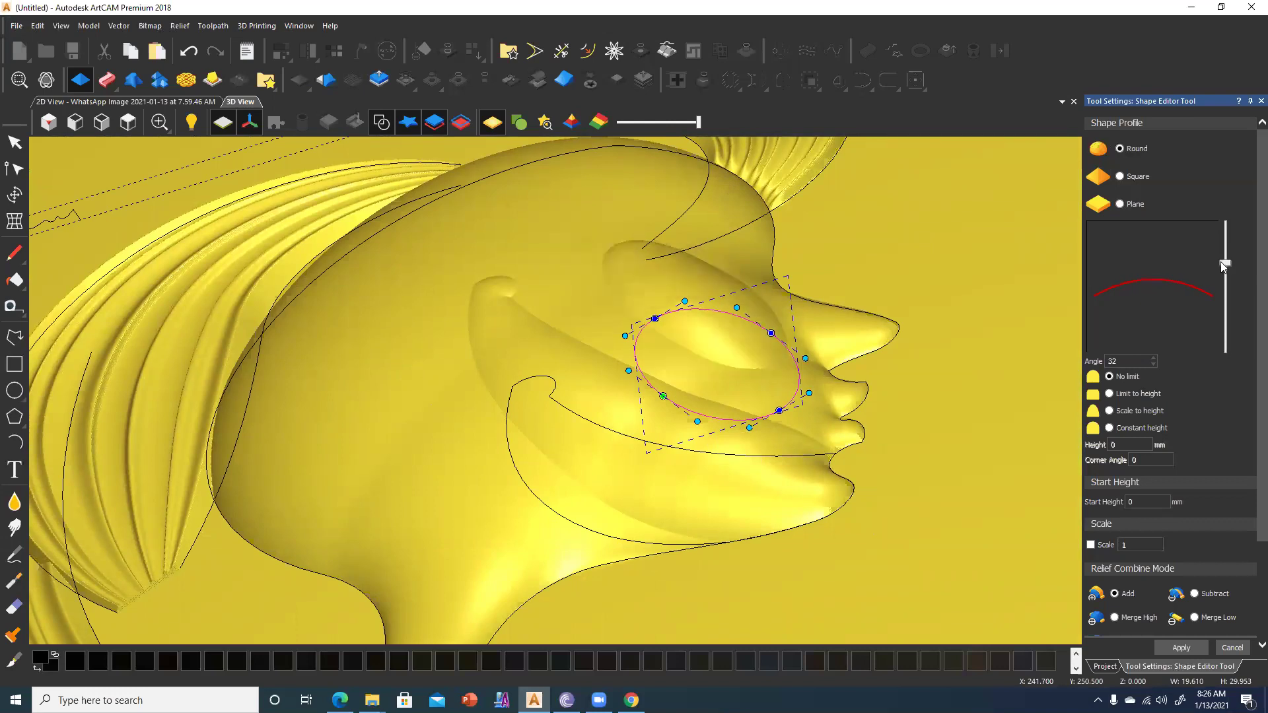
left_click_drag(1226, 268, 1225, 273)
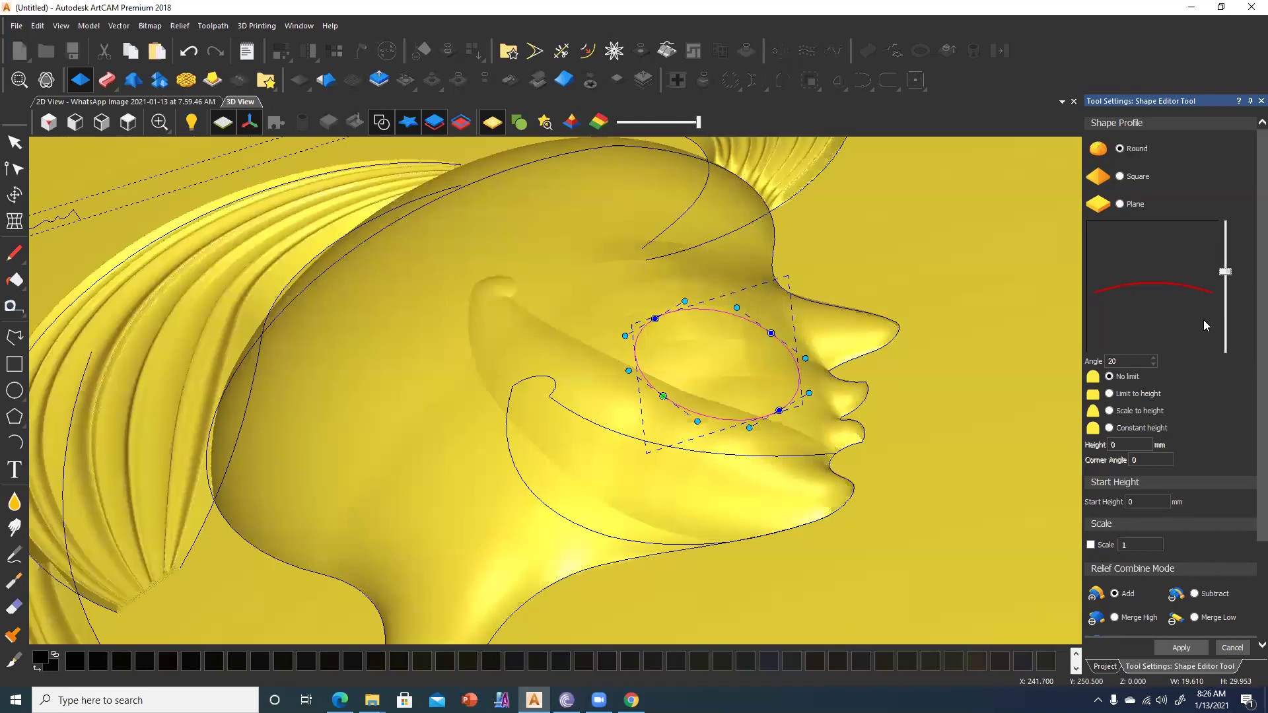
left_click(1232, 648)
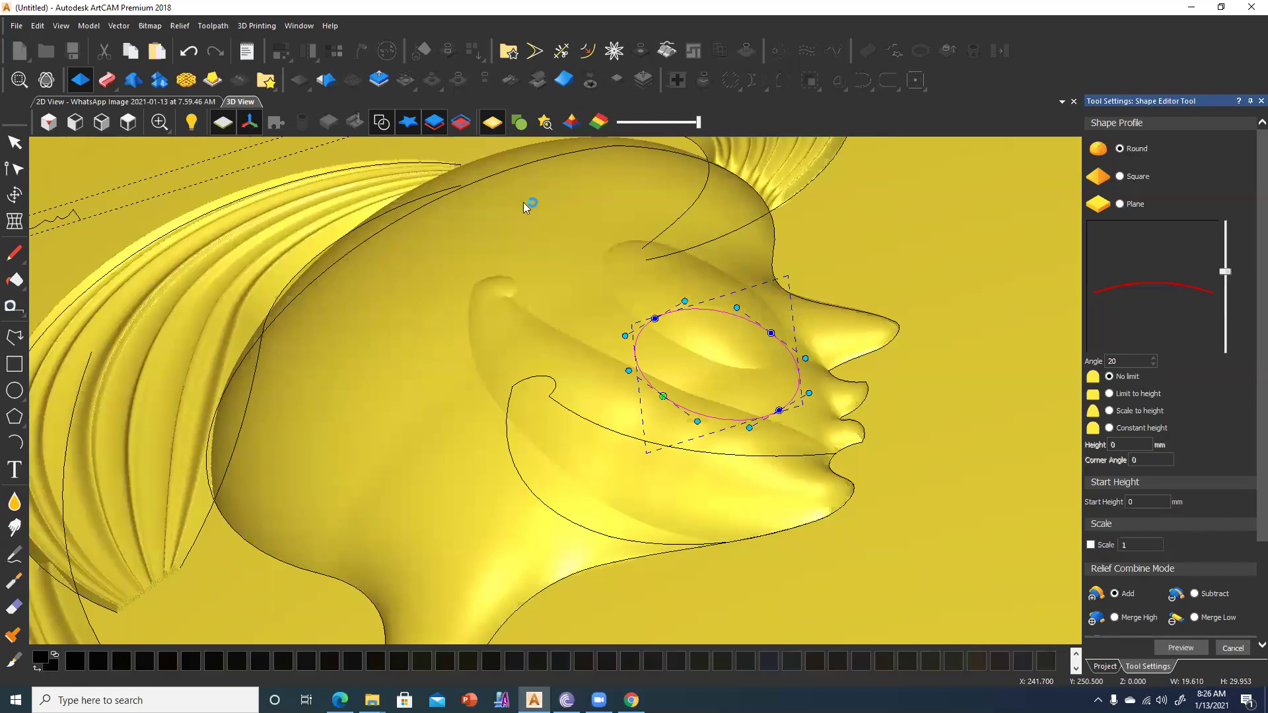
left_click(128, 122)
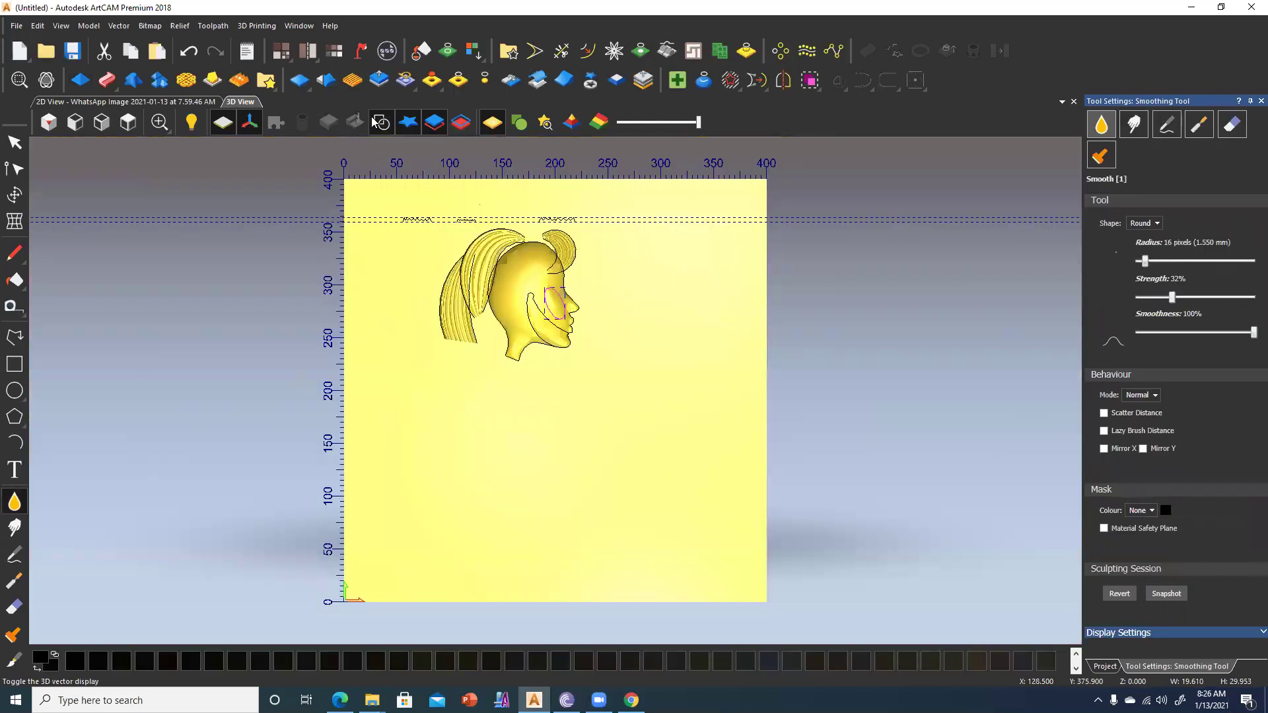
Raise smoothing strength to 100% and smooth the top of the jaw ridge.
scroll(530, 304, "up", 3)
scroll(529, 311, "up", 3)
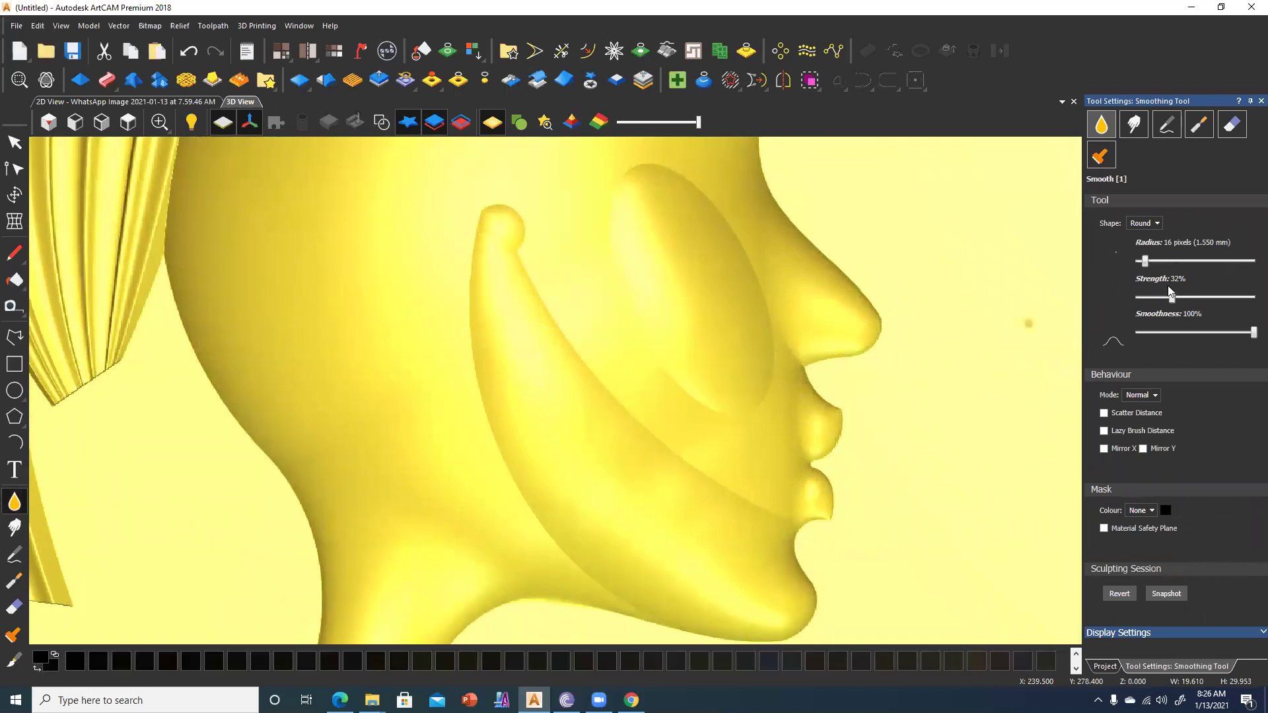
left_click_drag(1193, 297, 1253, 297)
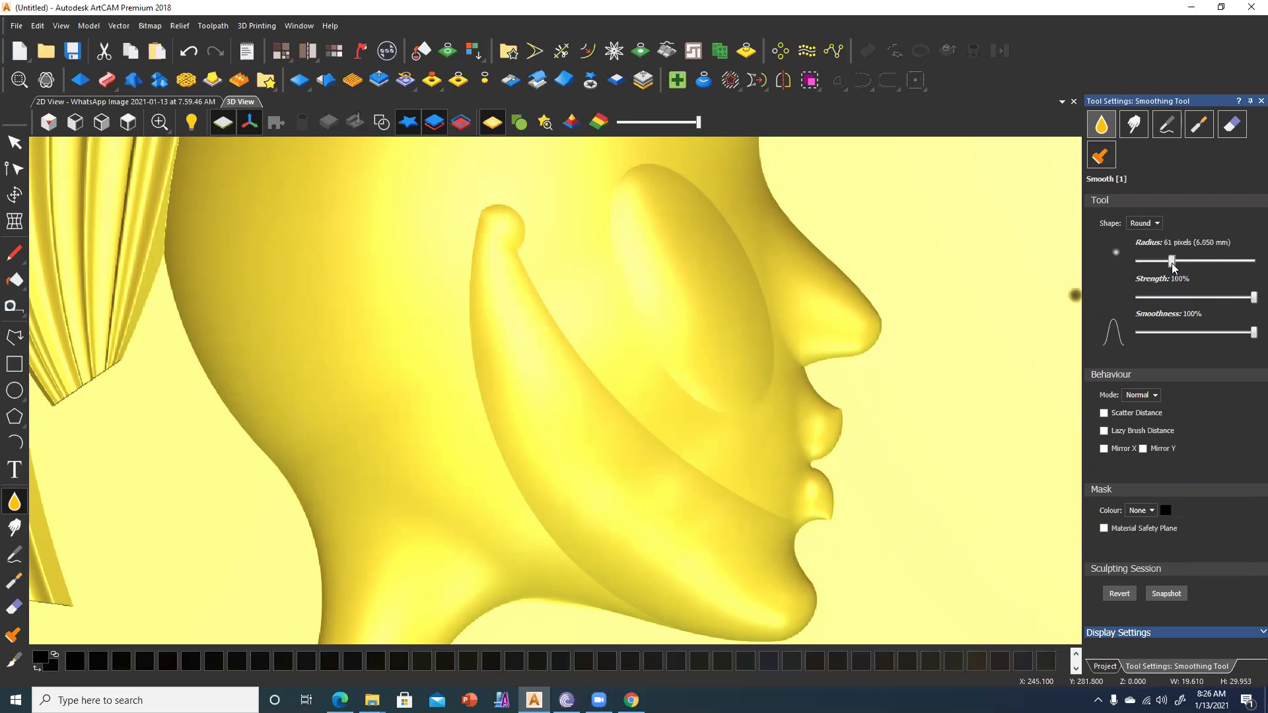
mouse_move(460, 361)
left_mouse_down()
mouse_move(543, 226)
mouse_move(537, 294)
left_mouse_up()
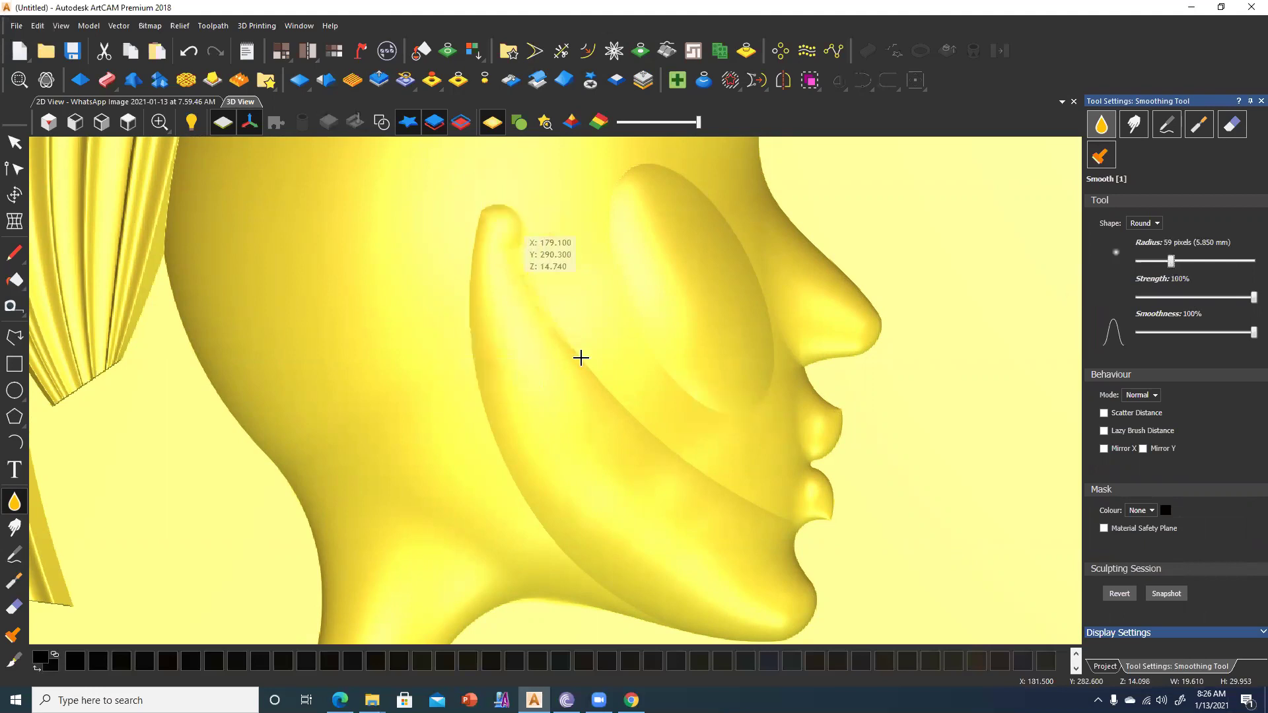
left_click_drag(456, 199, 502, 321)
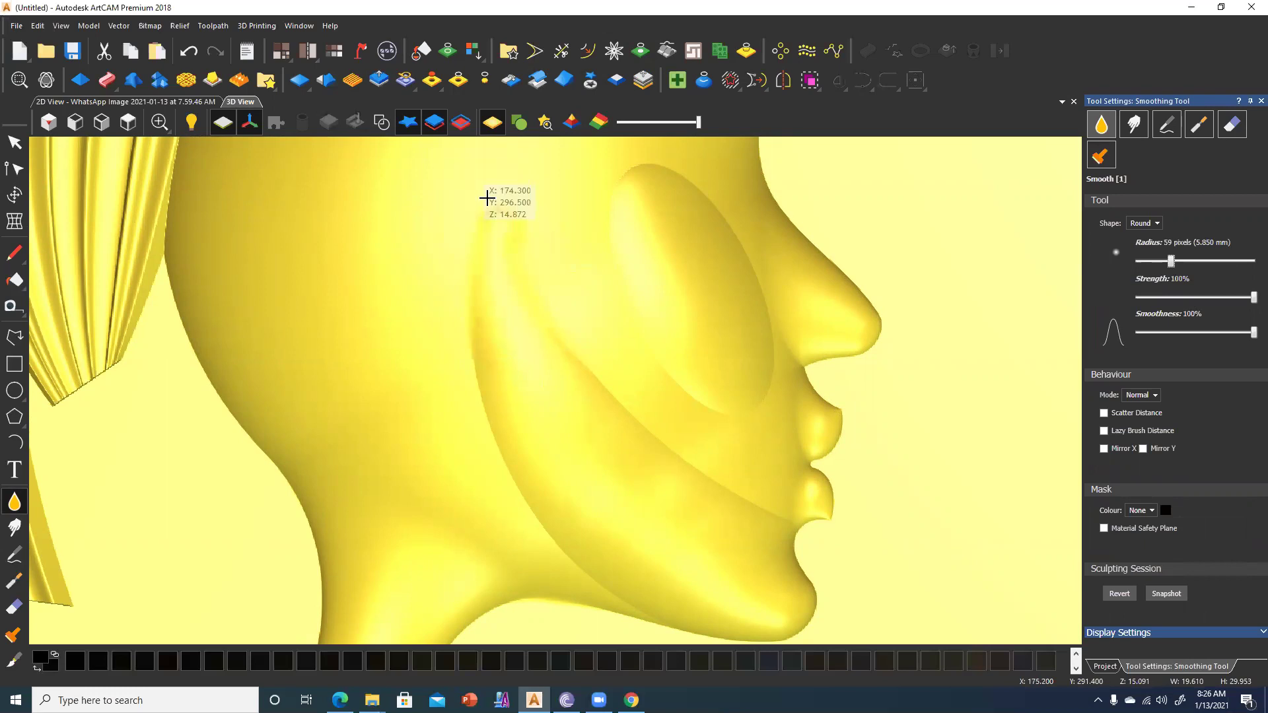
mouse_move(456, 330)
middle_mouse_down()
mouse_move(420, 292)
mouse_move(413, 244)
middle_mouse_up()
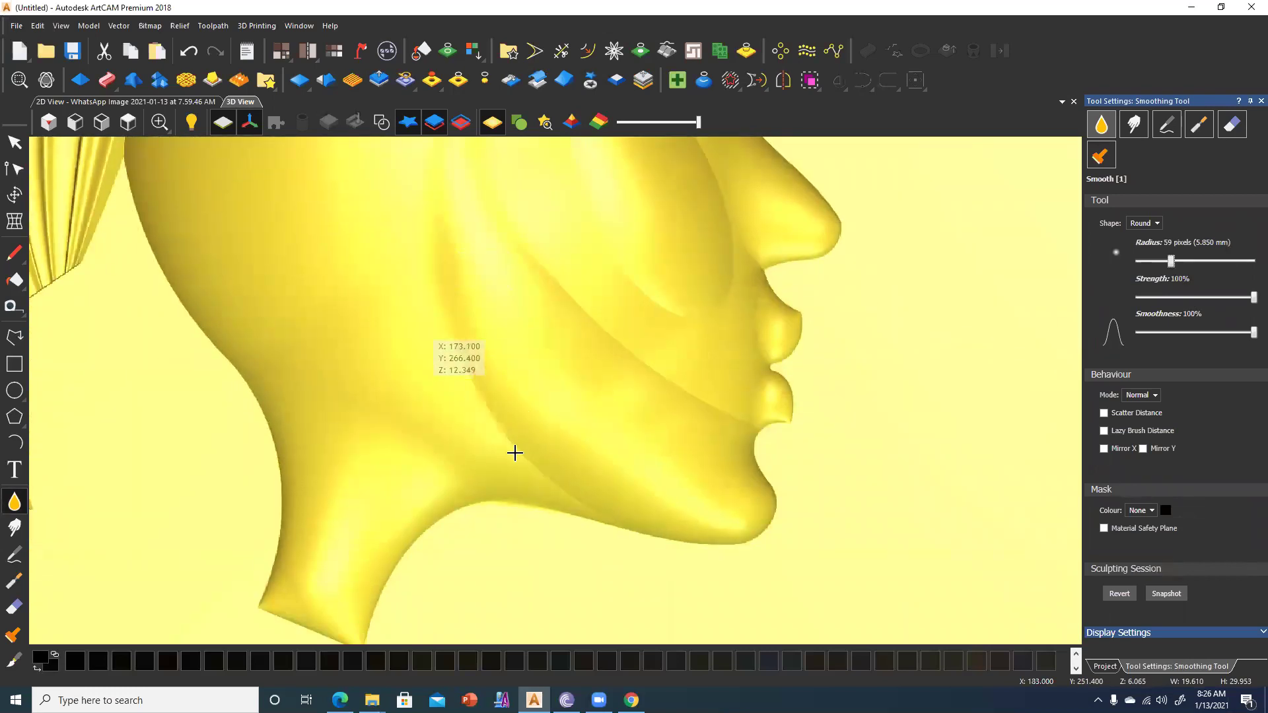
middle_click_drag(512, 363, 479, 269)
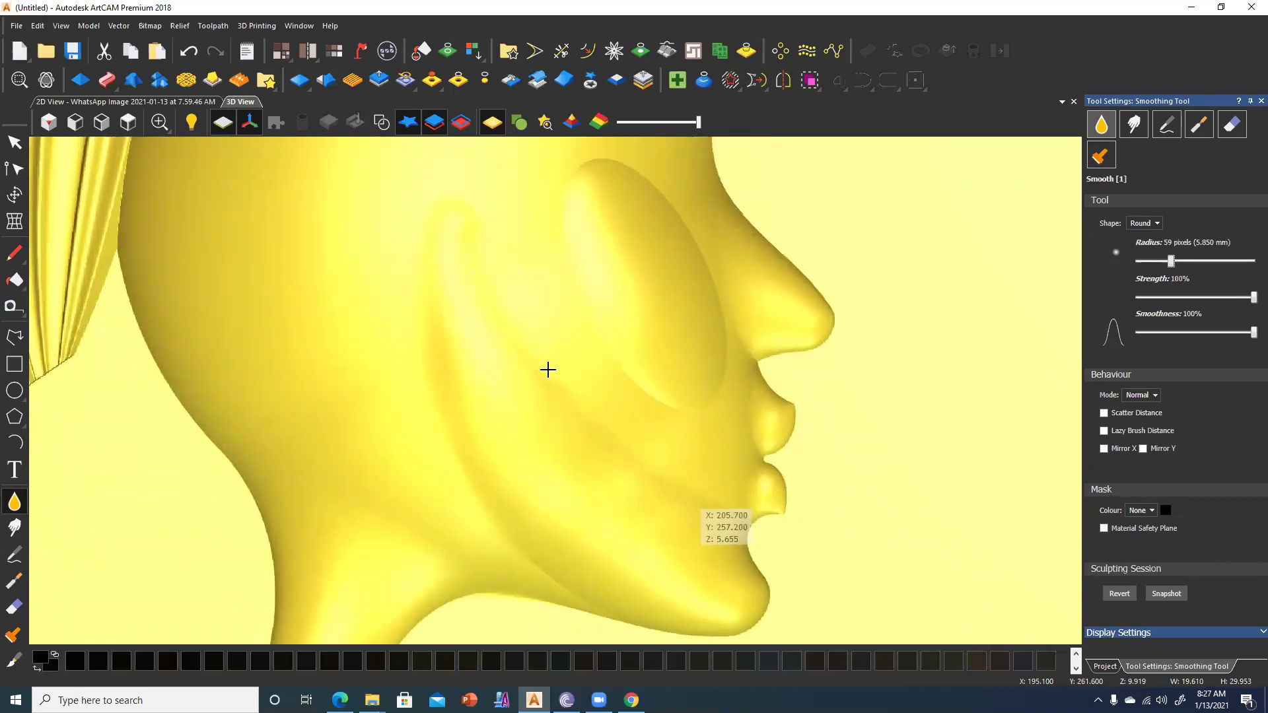
middle_click_drag(486, 353, 485, 264)
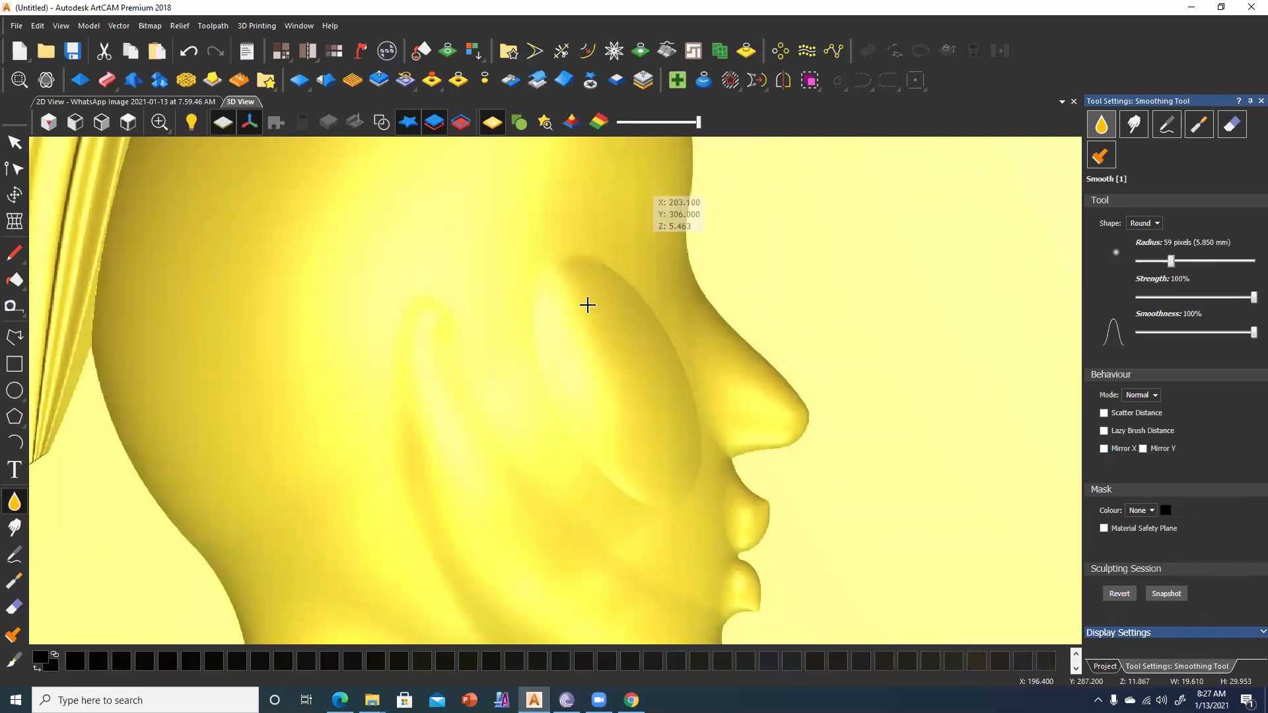
Smooth the spots and crease across the cheek beside the nose.
left_click(683, 411)
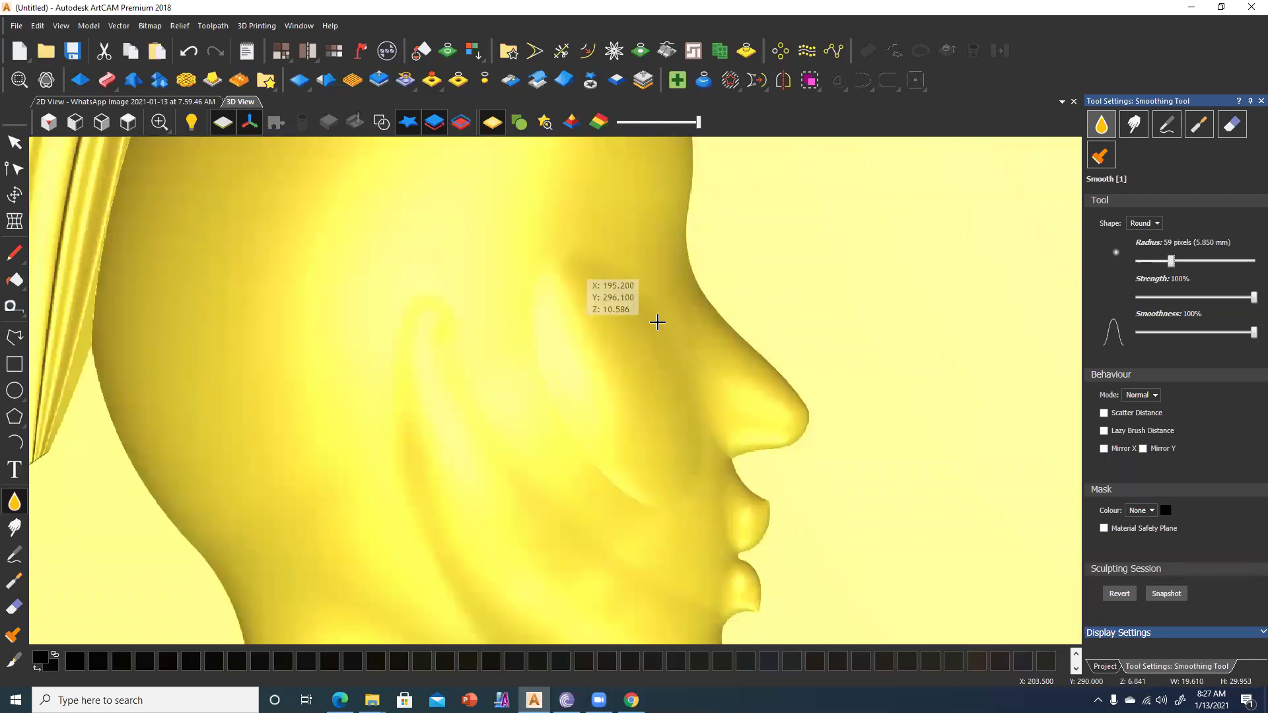
left_click(636, 299)
left_click(621, 473)
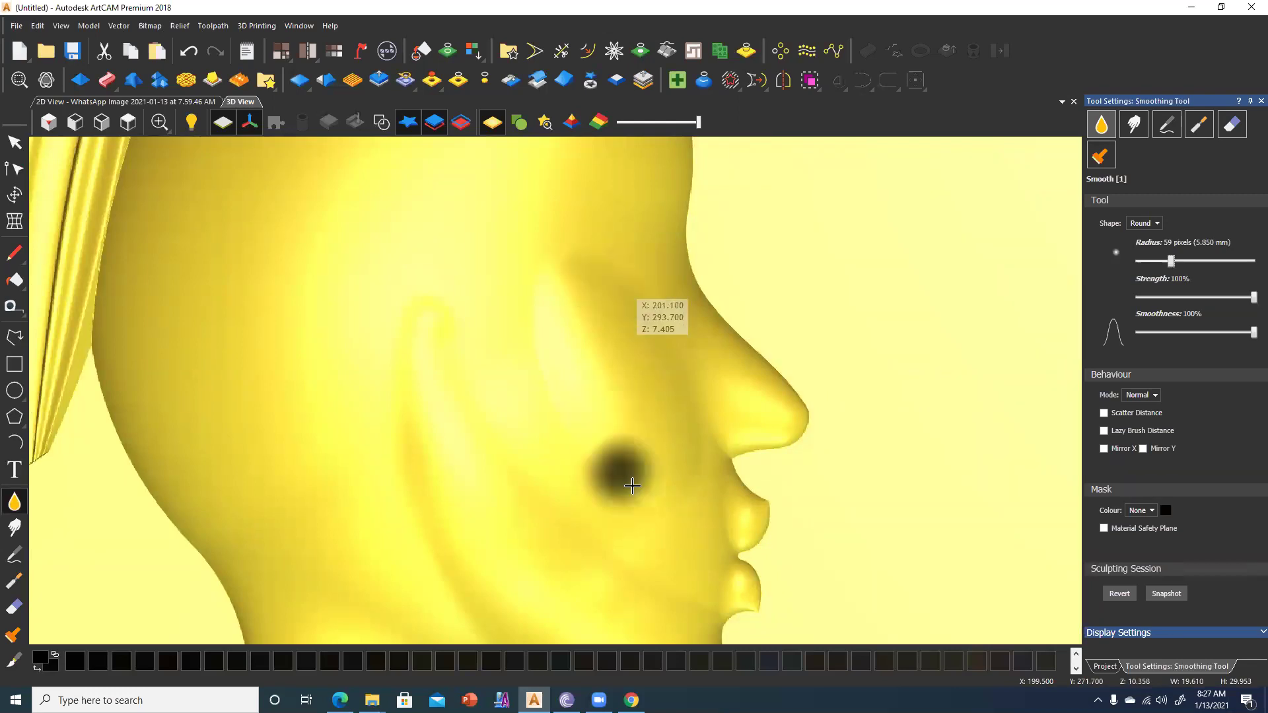
left_click_drag(600, 456, 538, 329)
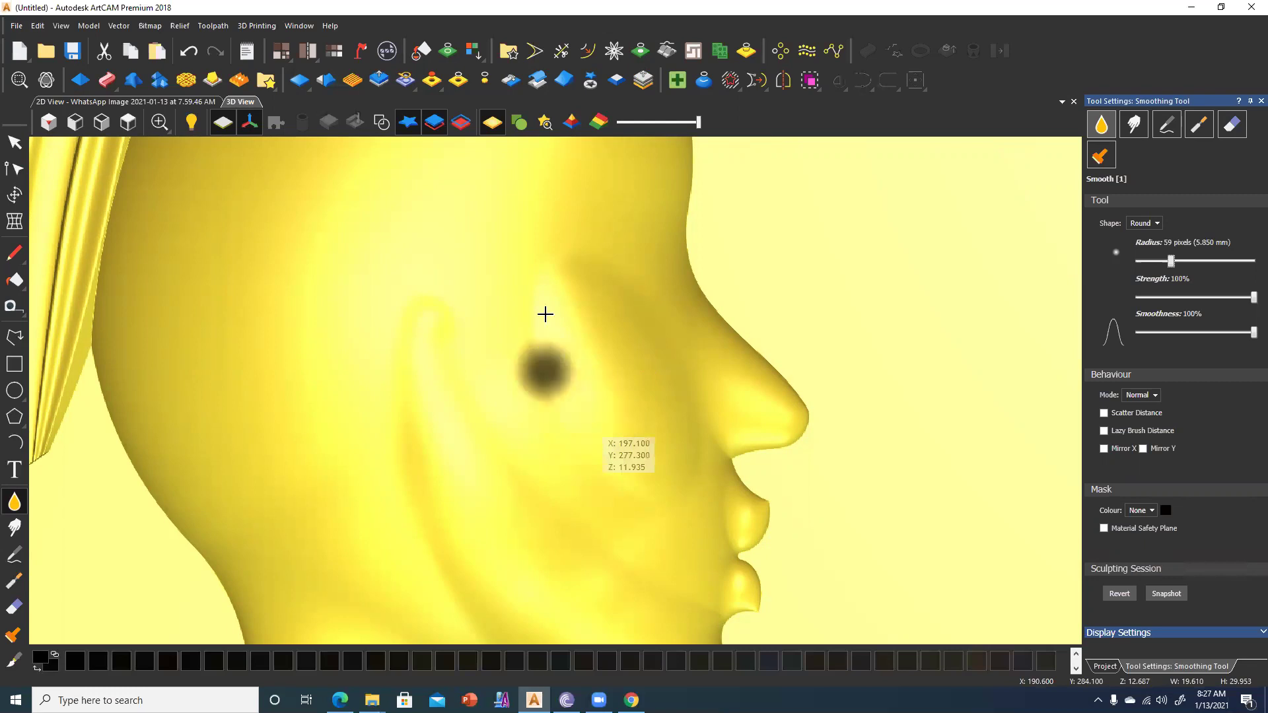
left_click(527, 330)
key("Escape")
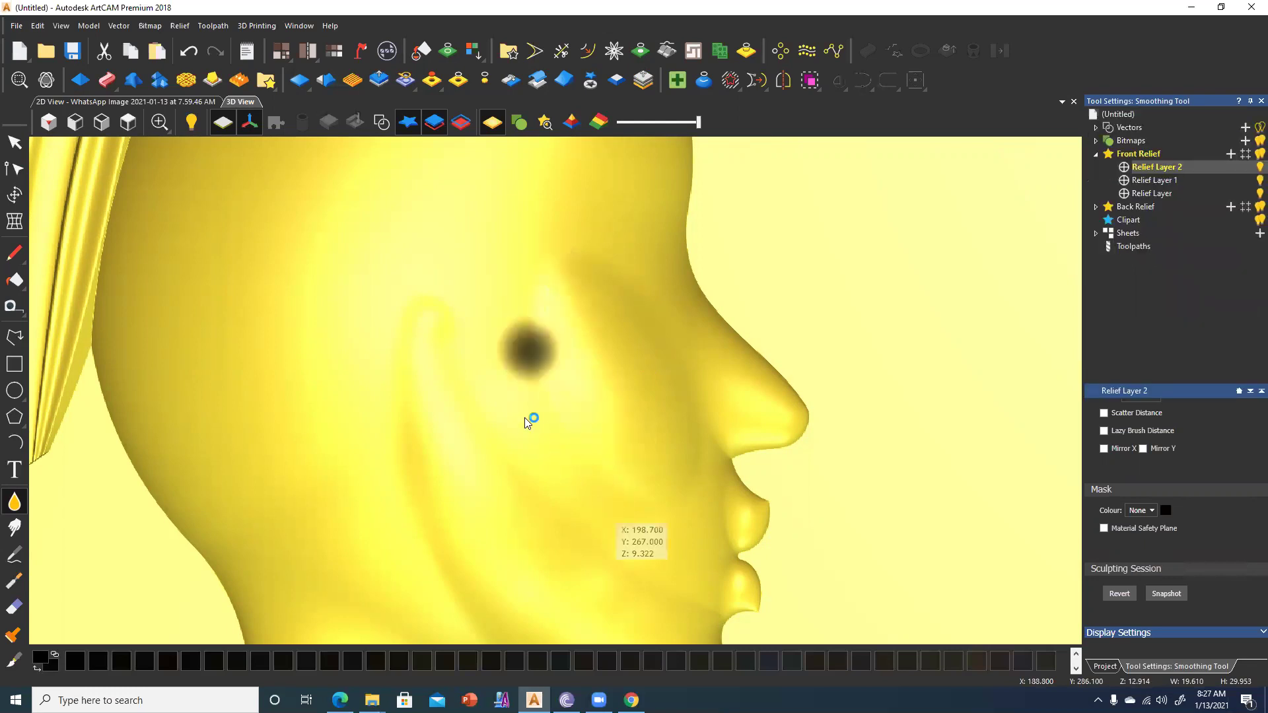
scroll(495, 330, "down", 3)
key("1")
Smooth the brow and down along the forehead, then orbit to check.
left_click_drag(584, 266, 573, 301)
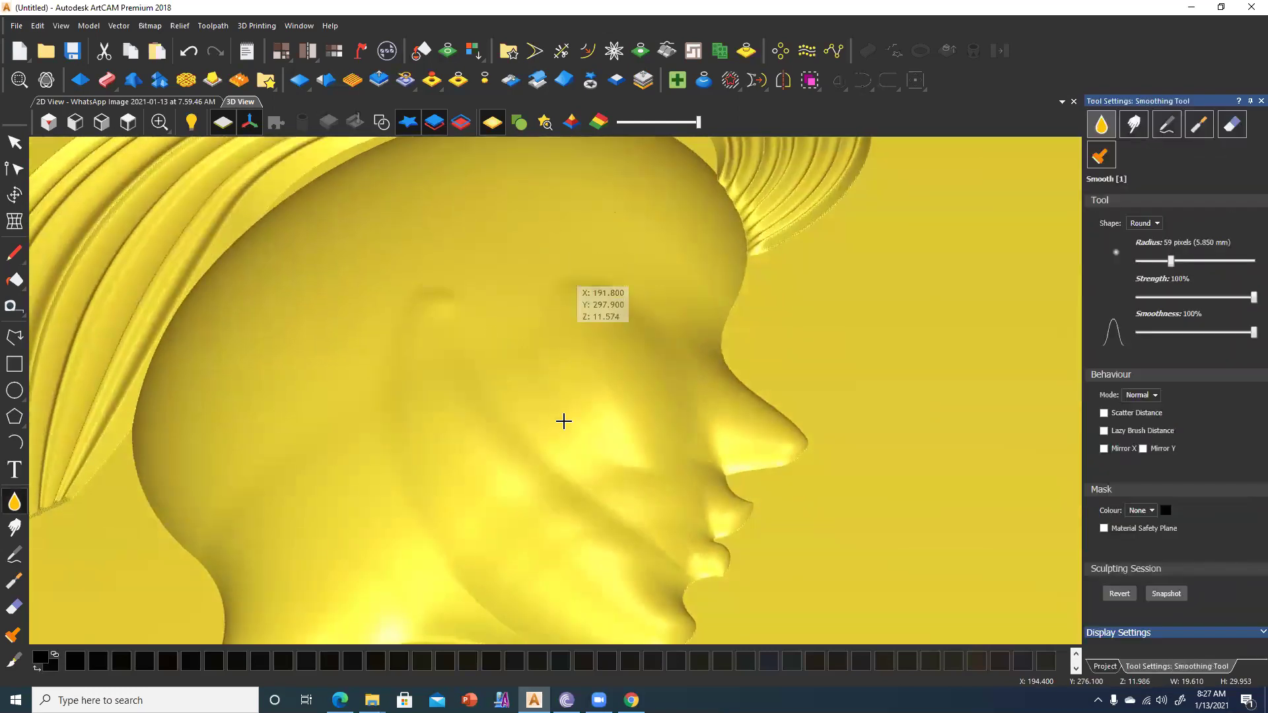
left_click_drag(424, 316, 440, 320)
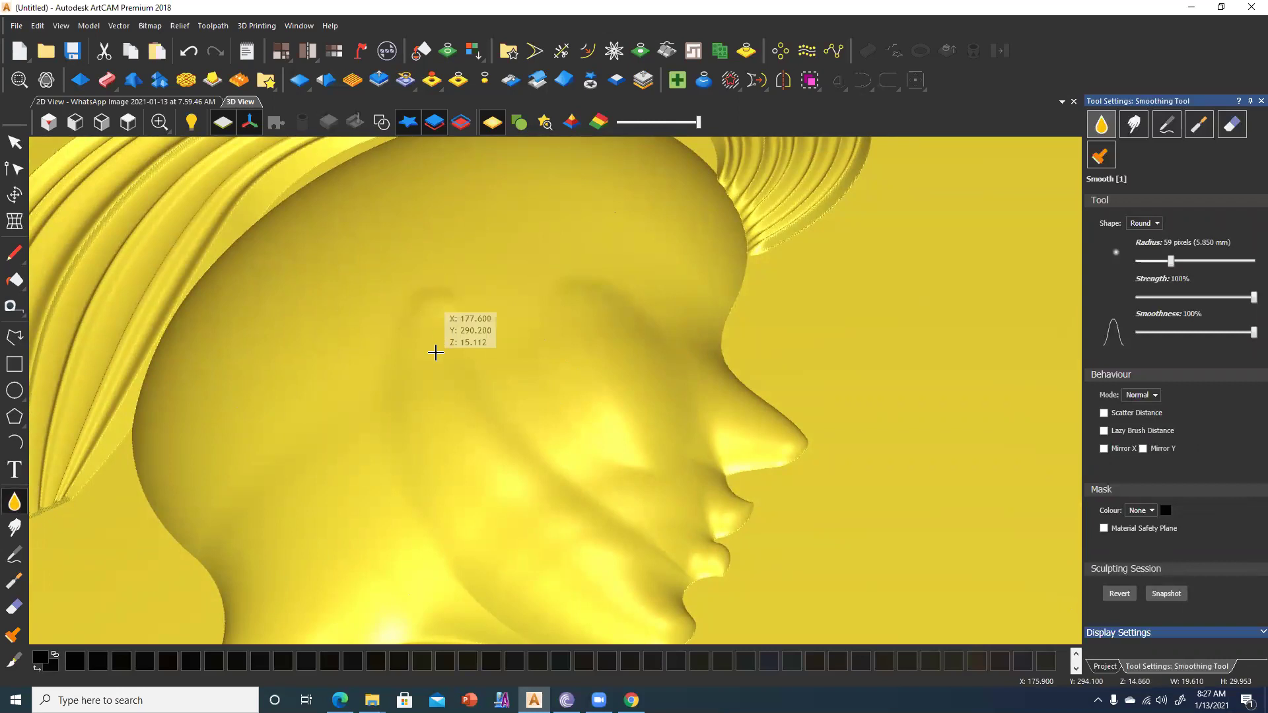
left_click_drag(421, 313, 435, 378)
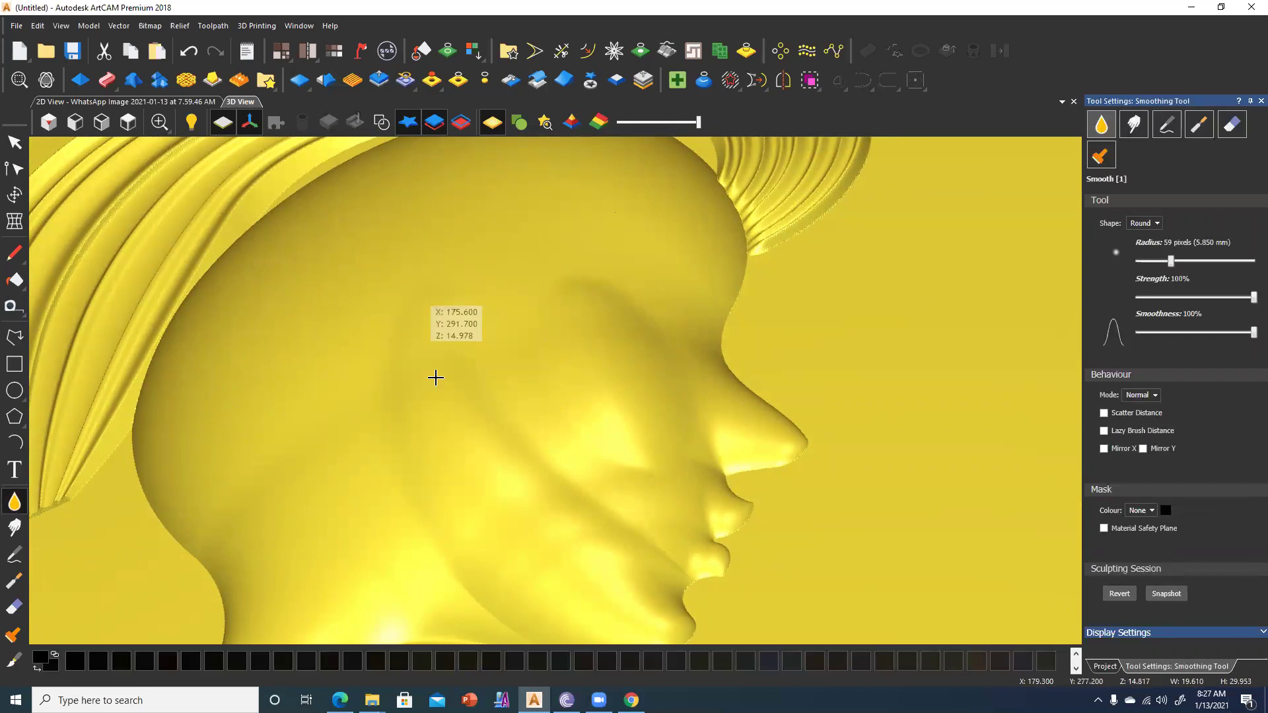
middle_click_drag(410, 378, 388, 334)
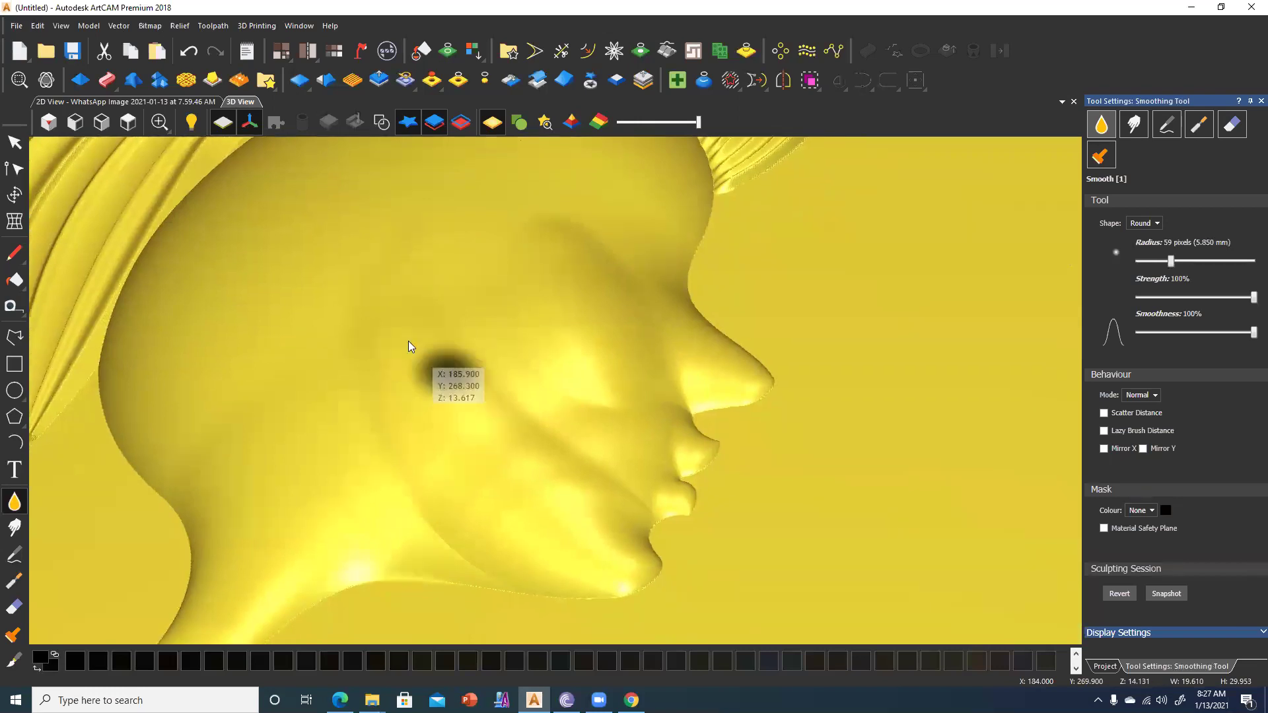
middle_click_drag(491, 421, 484, 433)
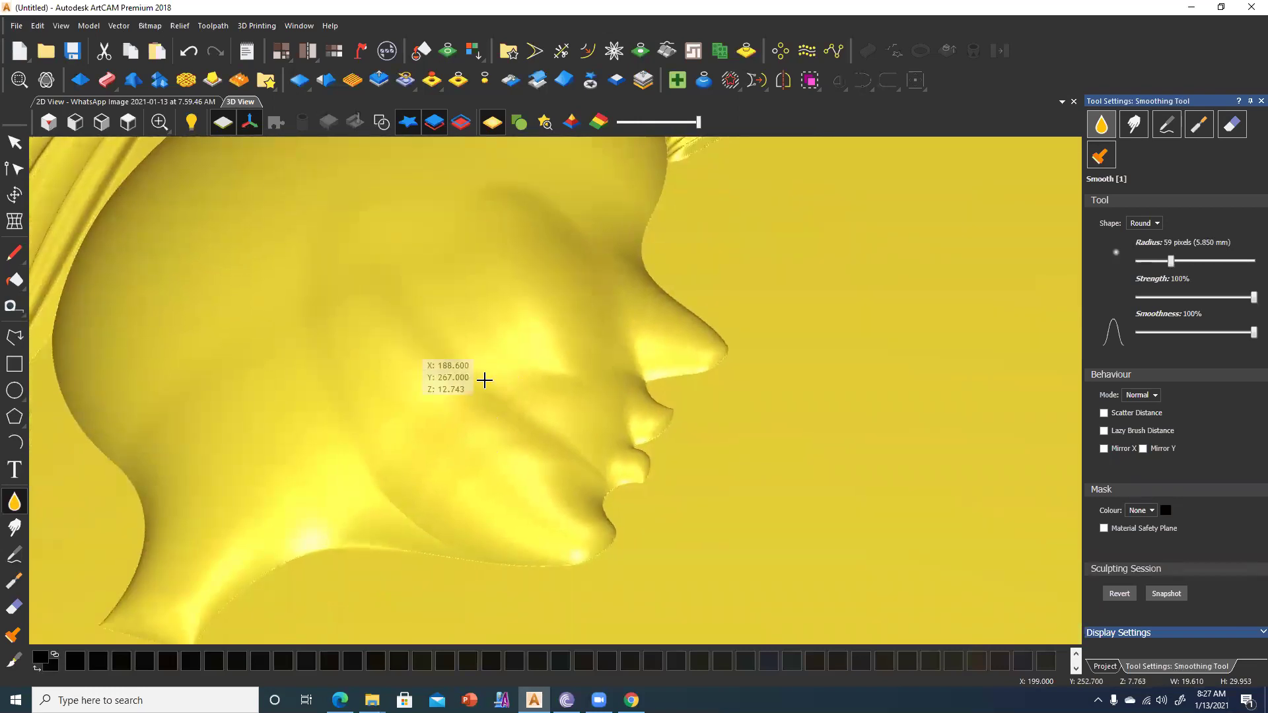
mouse_move(379, 268)
middle_mouse_down()
mouse_move(368, 314)
mouse_move(400, 362)
middle_mouse_up()
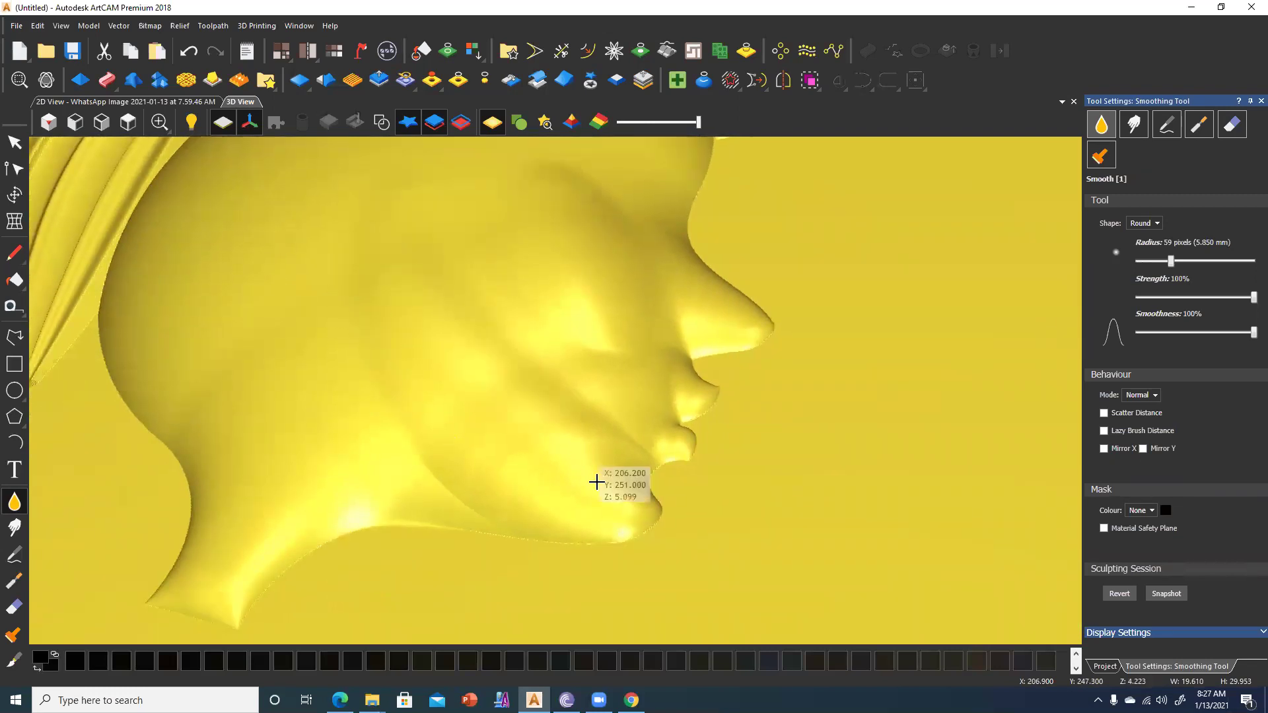
Orbit and zoom to a near top-down view to inspect the face surface.
key("Escape")
mouse_move(456, 511)
middle_mouse_down()
mouse_move(422, 329)
mouse_move(455, 415)
mouse_move(463, 315)
middle_mouse_up()
middle_click_drag(487, 444, 487, 370)
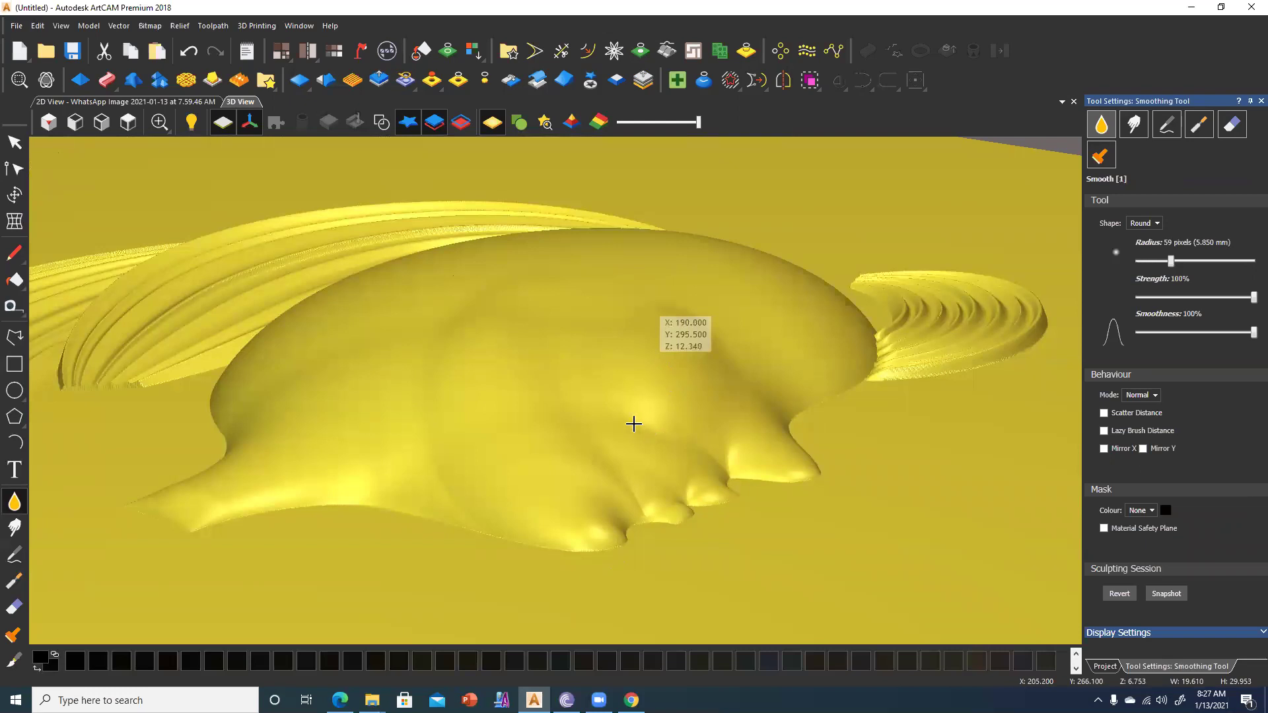
key("Escape")
mouse_move(594, 336)
middle_mouse_down()
mouse_move(589, 542)
mouse_move(645, 548)
middle_mouse_up()
scroll(625, 499, "up", 2)
scroll(625, 499, "up", 2)
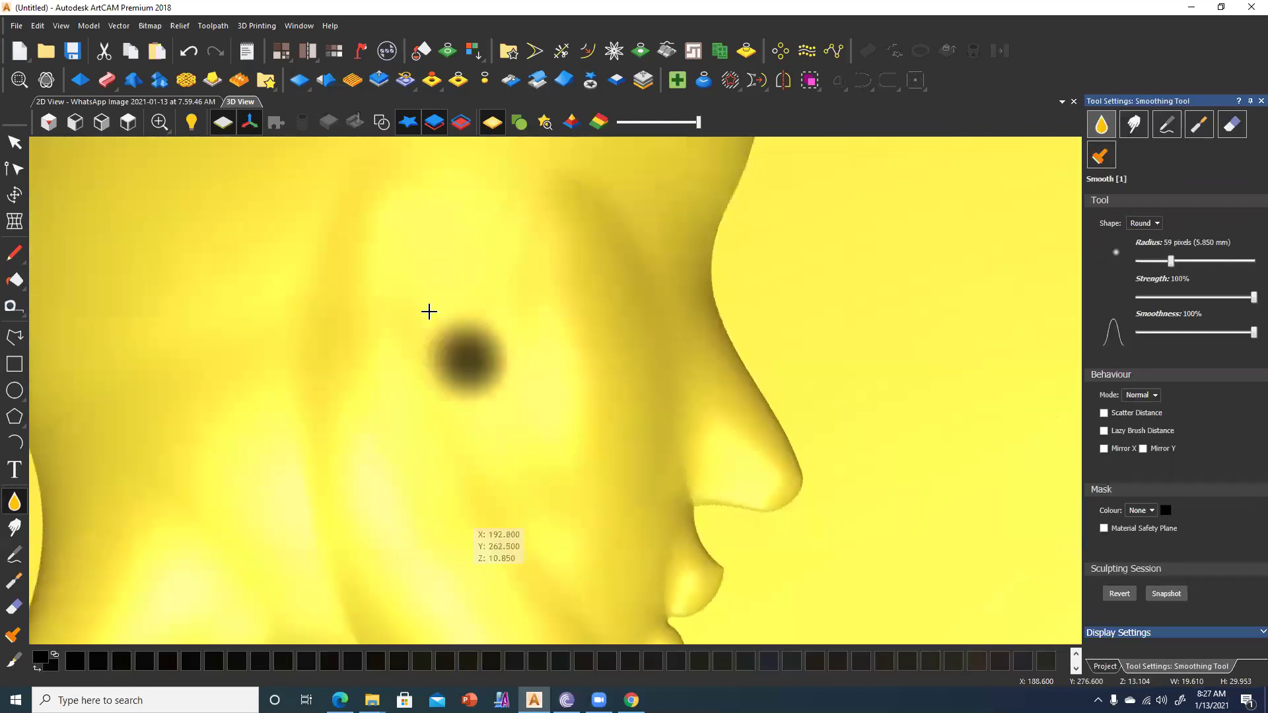
scroll(564, 480, "down", 3)
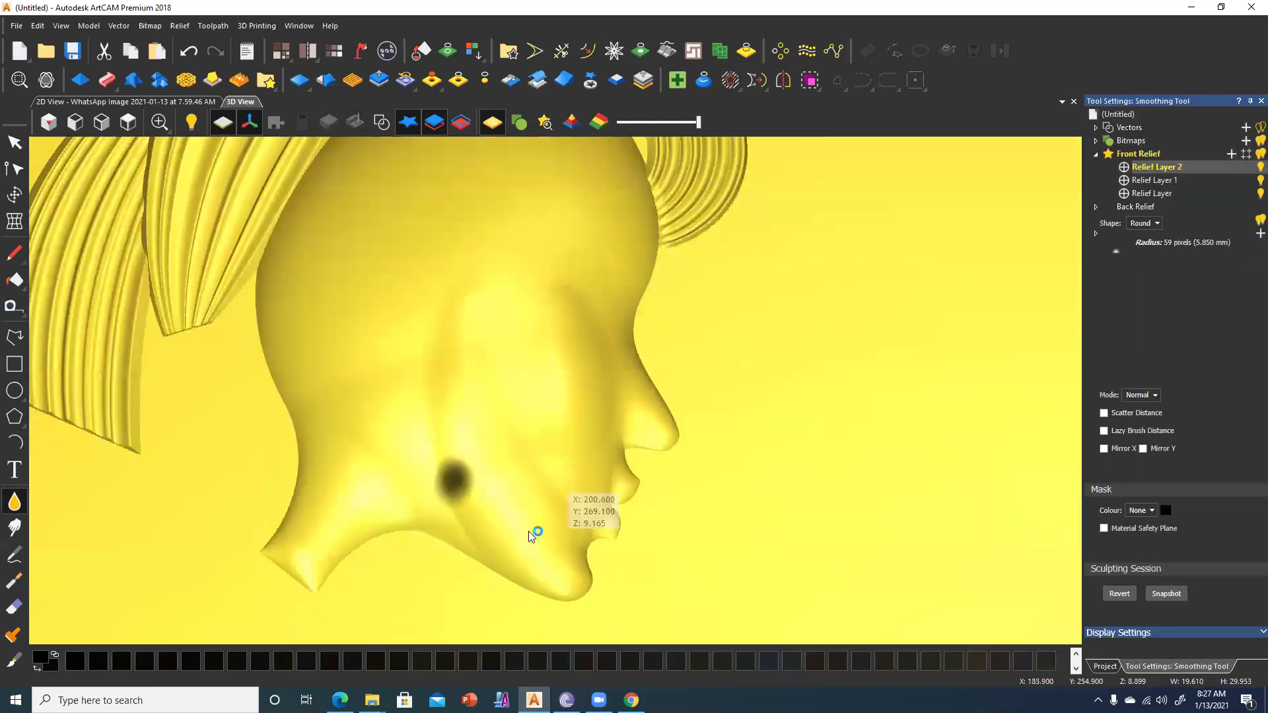
middle_click_drag(533, 533, 523, 379)
scroll(550, 413, "up", 3)
Smooth the cheek dent, lower cheek and jaw area, then view the relief from above.
left_click_drag(558, 428, 555, 429)
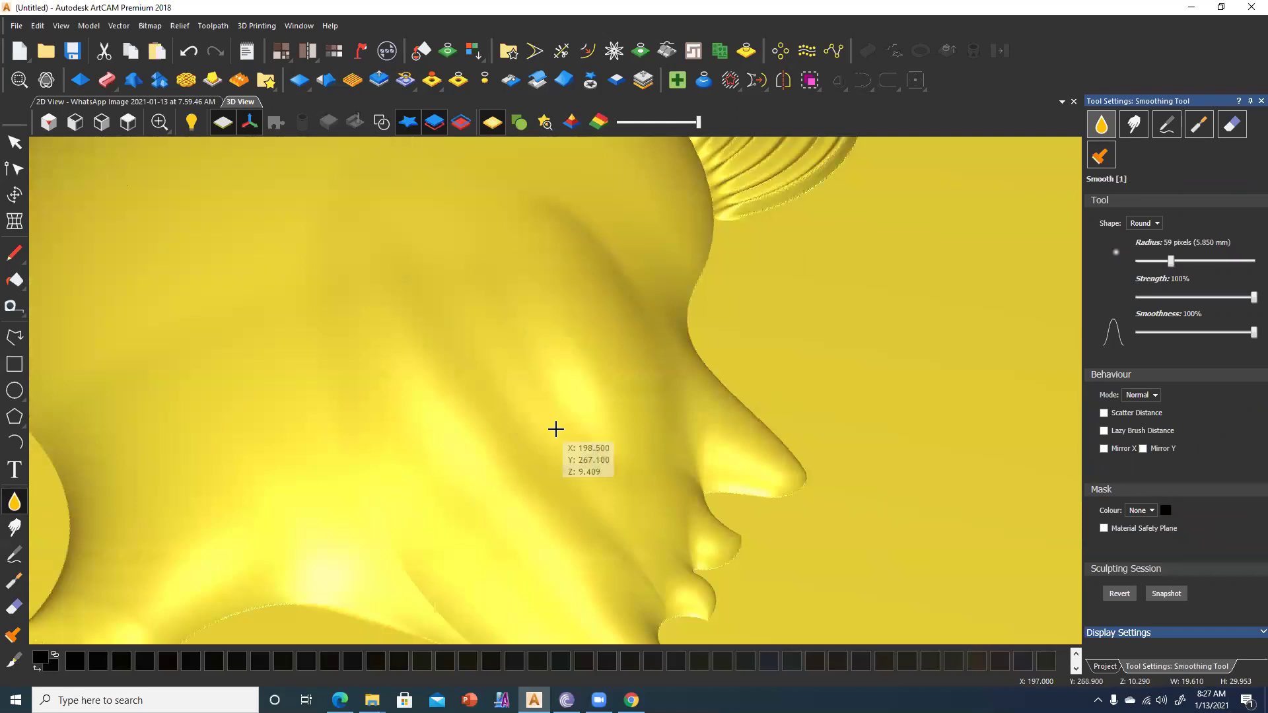
left_click_drag(529, 320, 498, 357)
left_click_drag(411, 356, 411, 355)
scroll(439, 425, "down", 3)
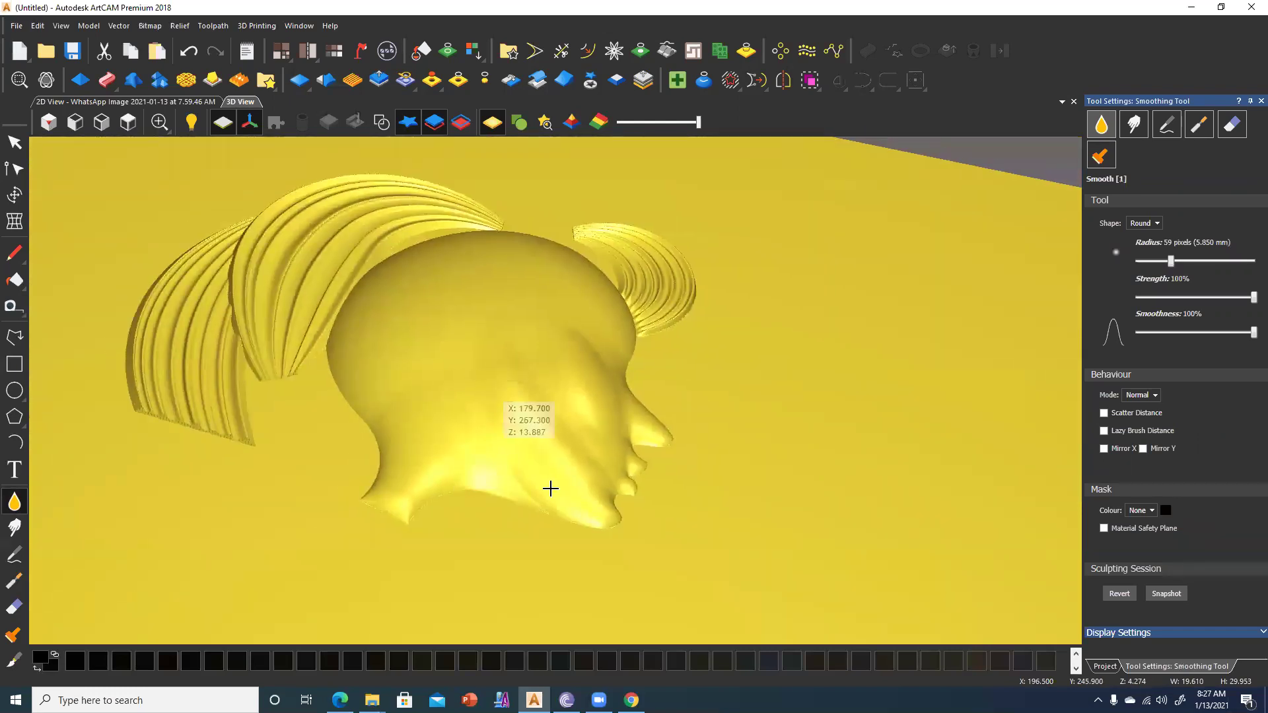
left_click(128, 122)
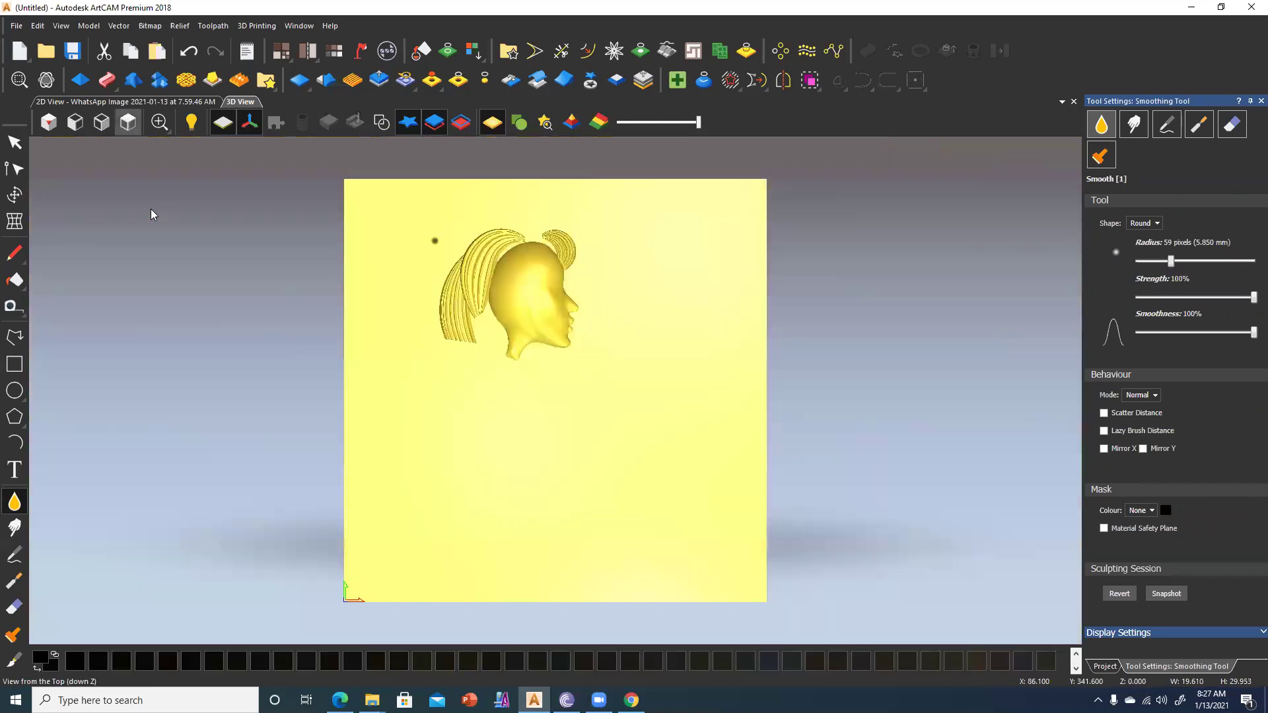
scroll(562, 304, "up", 3)
scroll(510, 377, "up", 3)
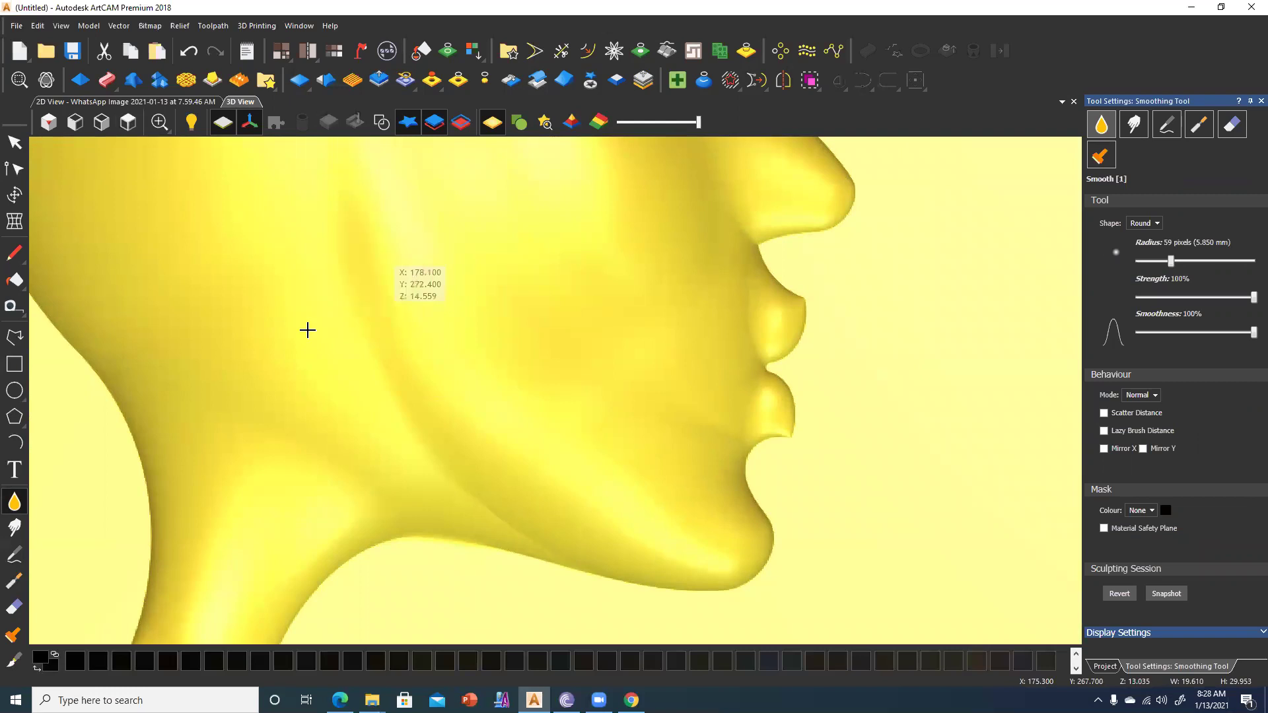
Smooth the cheek from the jaw up through several rough spots.
left_click_drag(357, 313, 401, 376)
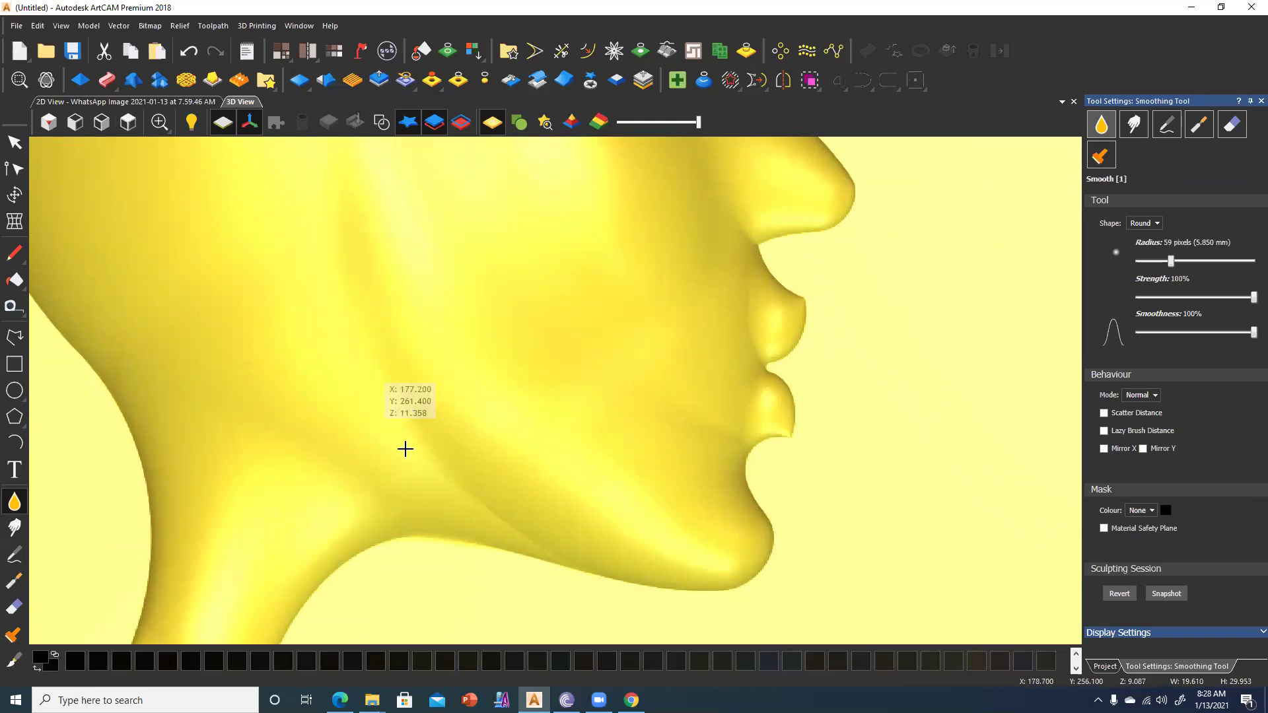
left_click(438, 458)
left_click(396, 400)
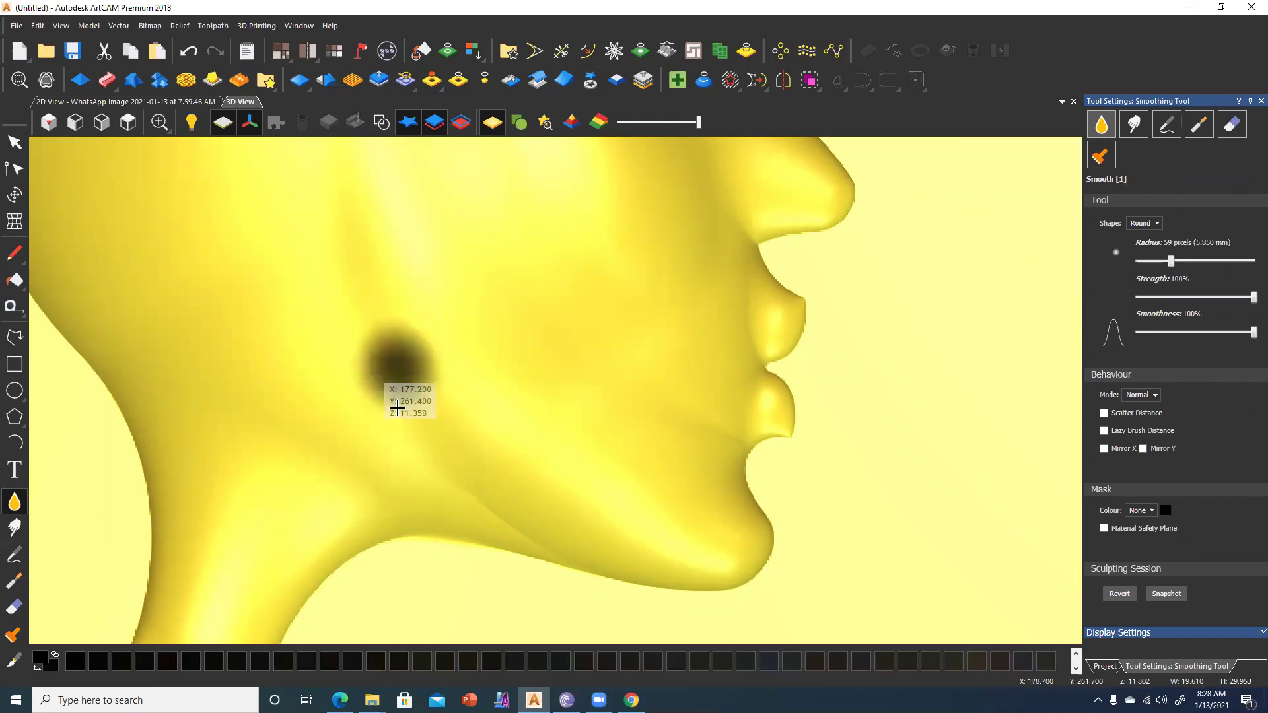
left_click(373, 350)
left_click(357, 264)
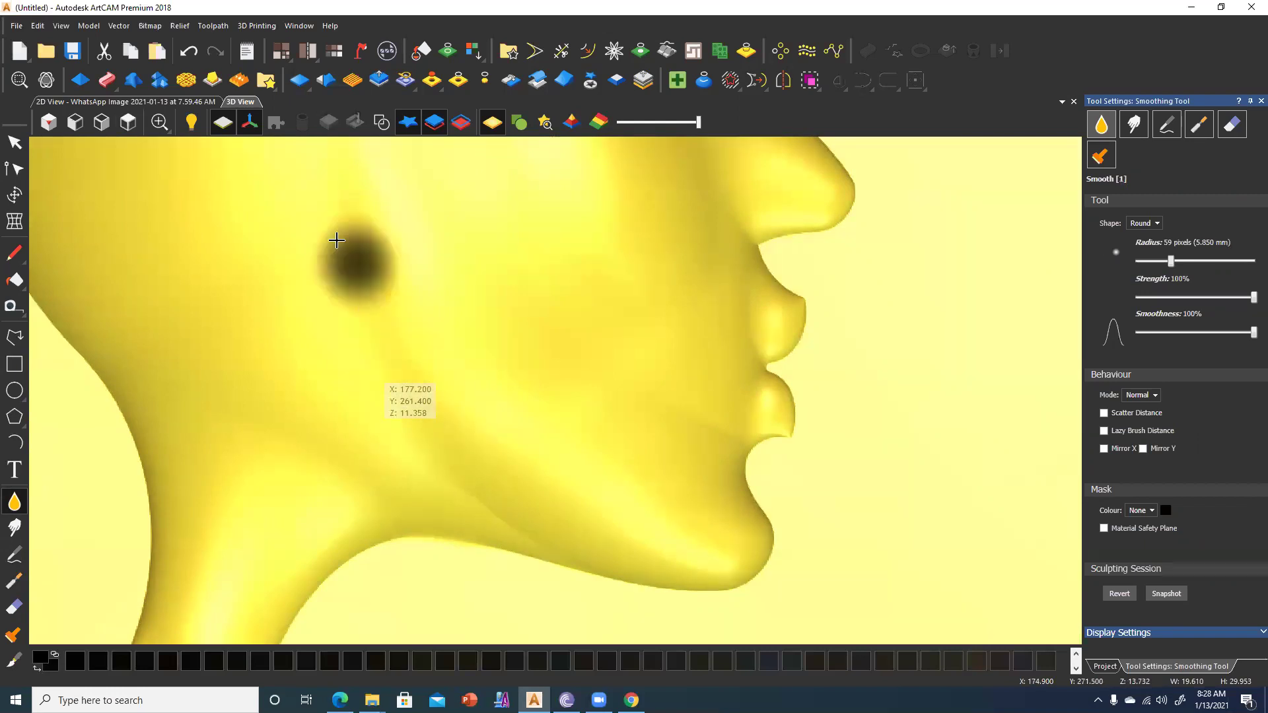
left_click(350, 237)
Set the smoothing brush radius to 26 pixels and smooth near the chin.
left_click(1153, 260)
left_click(490, 416)
scroll(482, 410, "up", 3)
left_click(318, 322)
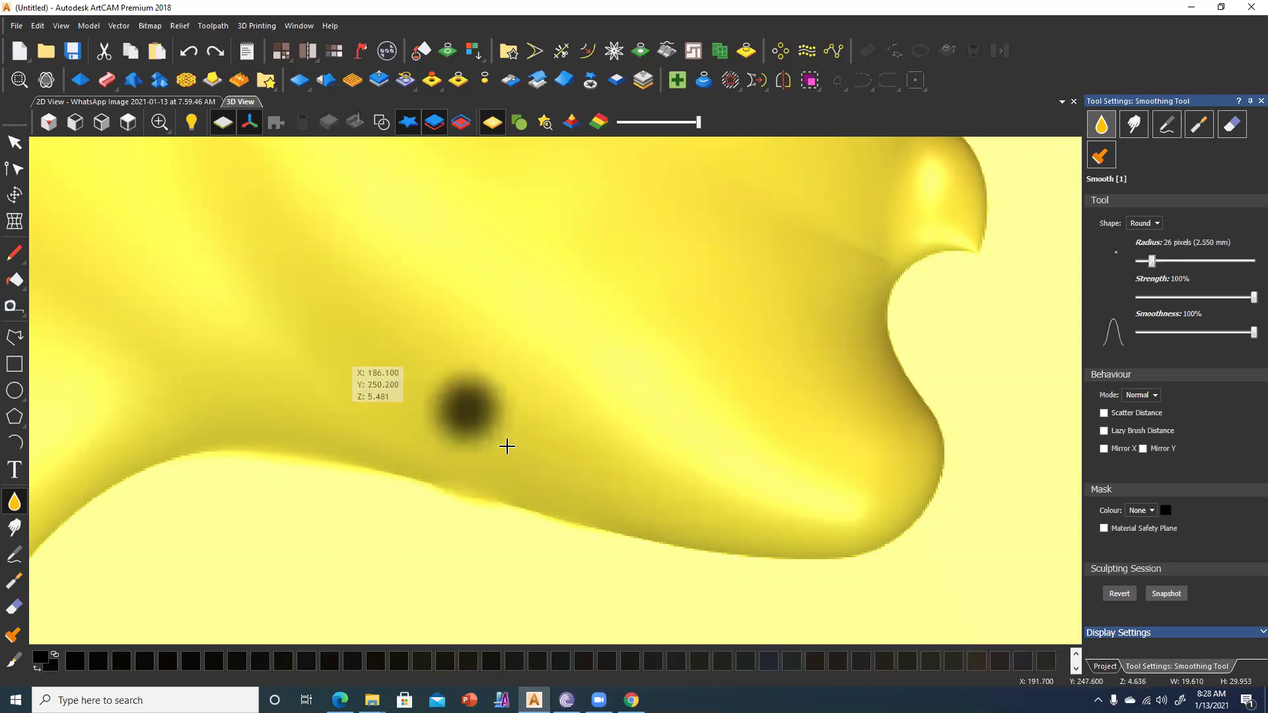
Zoom in and out to check the smoothed cheek and jaw.
scroll(432, 377, "down", 2)
scroll(433, 379, "down", 2)
scroll(494, 504, "down", 1)
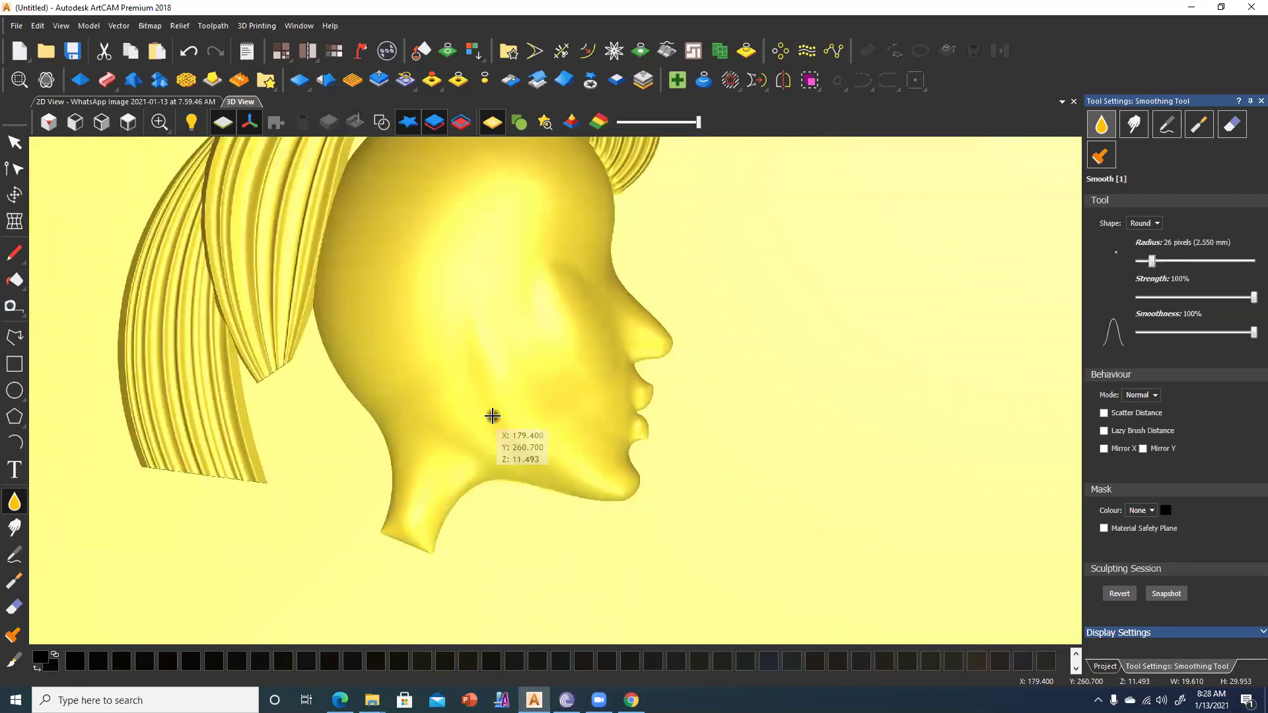
scroll(490, 456, "up", 2)
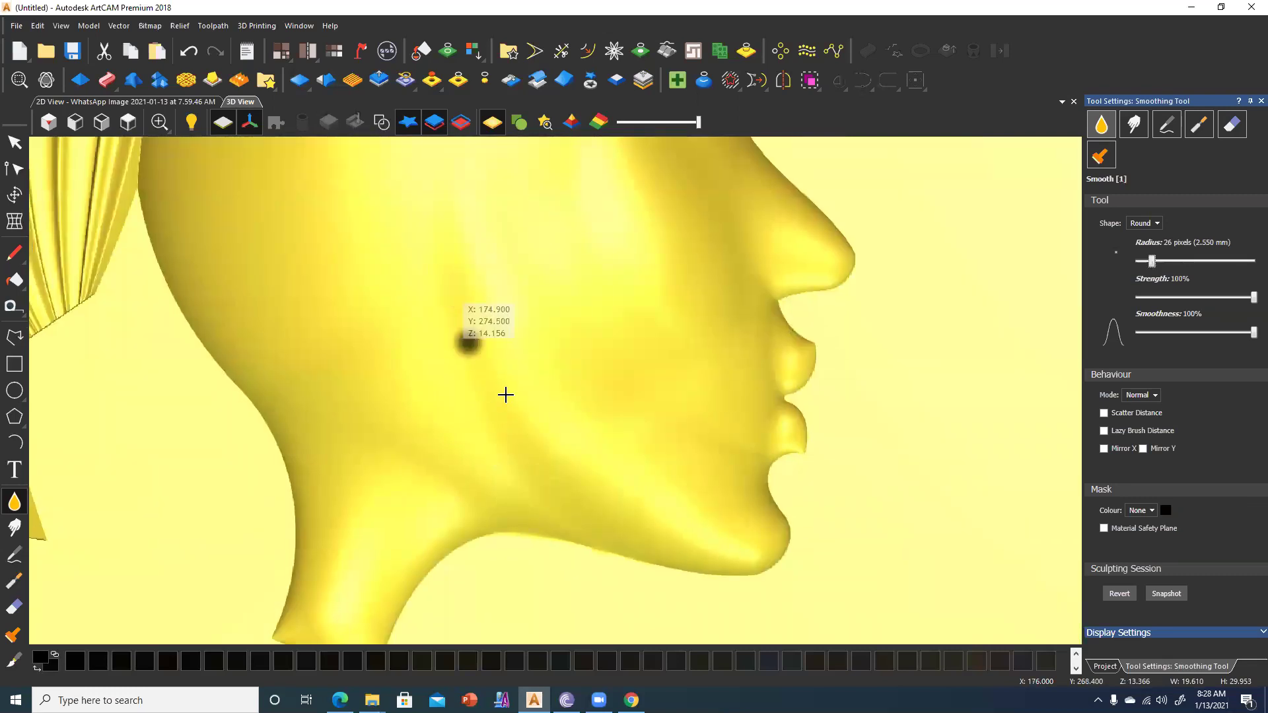
scroll(758, 495, "up", 1)
scroll(646, 461, "up", 2)
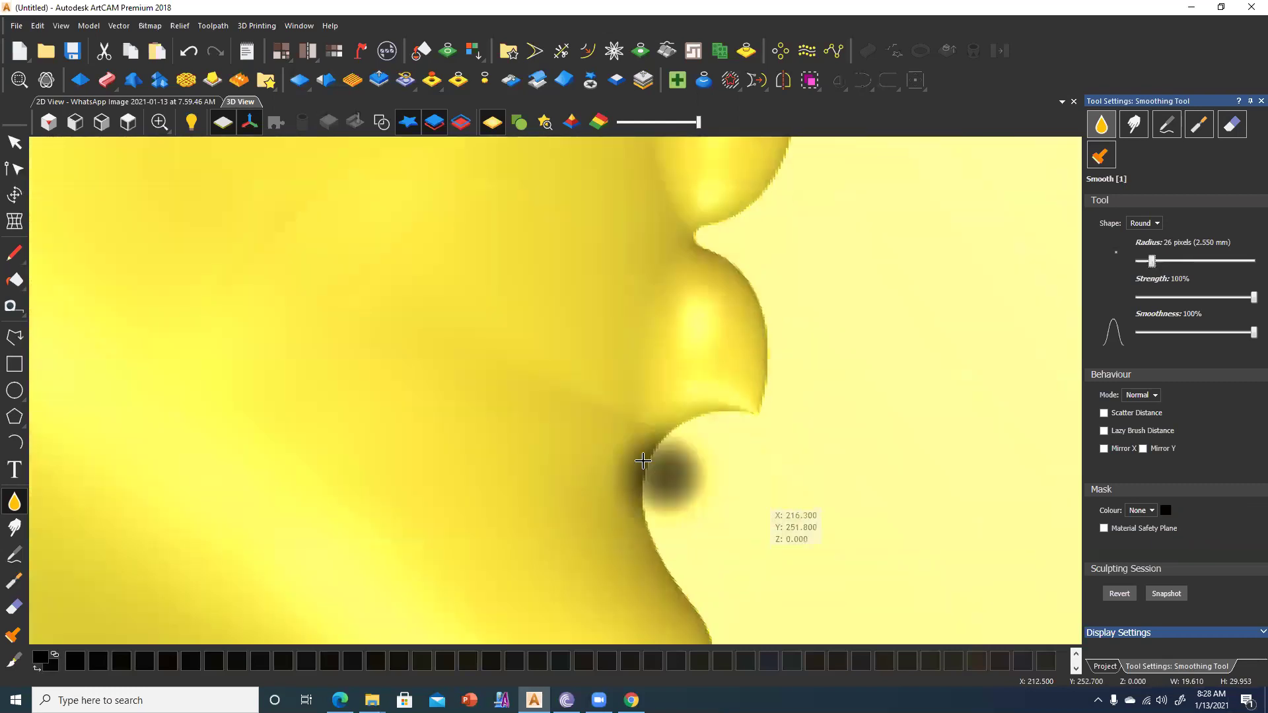
scroll(589, 379, "up", 1)
scroll(502, 436, "down", 2)
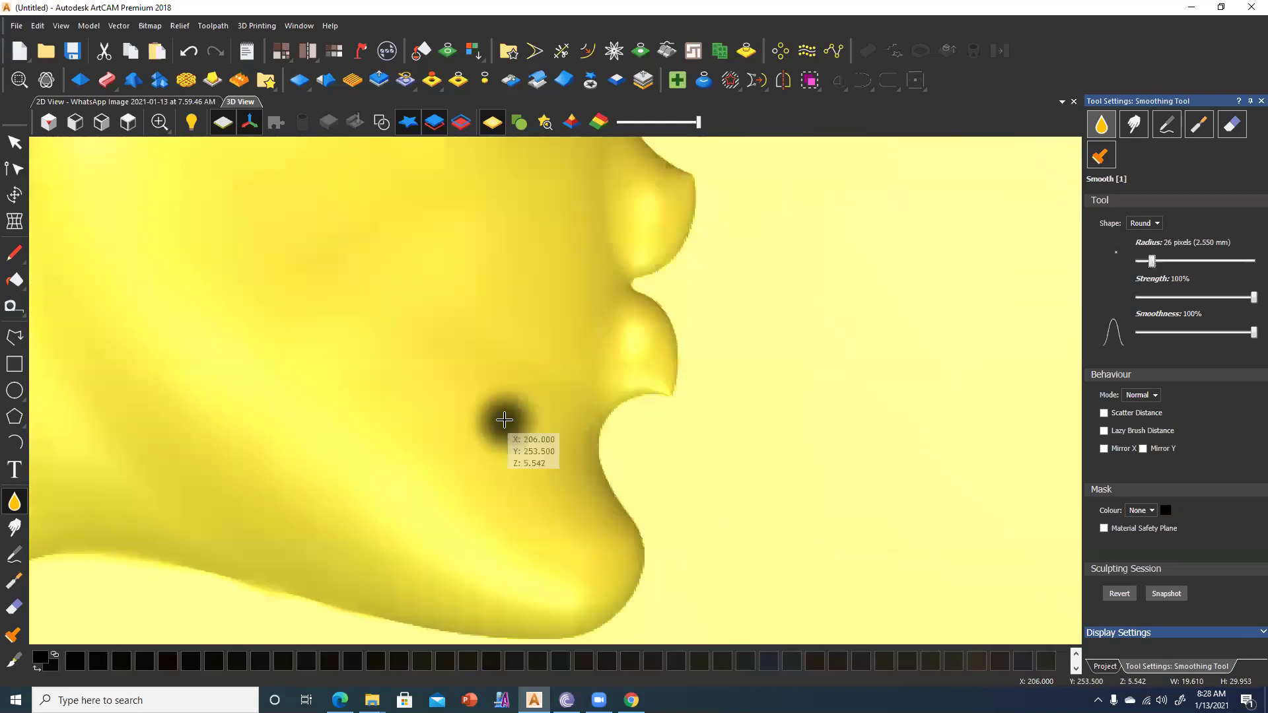
scroll(486, 428, "down", 1)
scroll(486, 428, "up", 1)
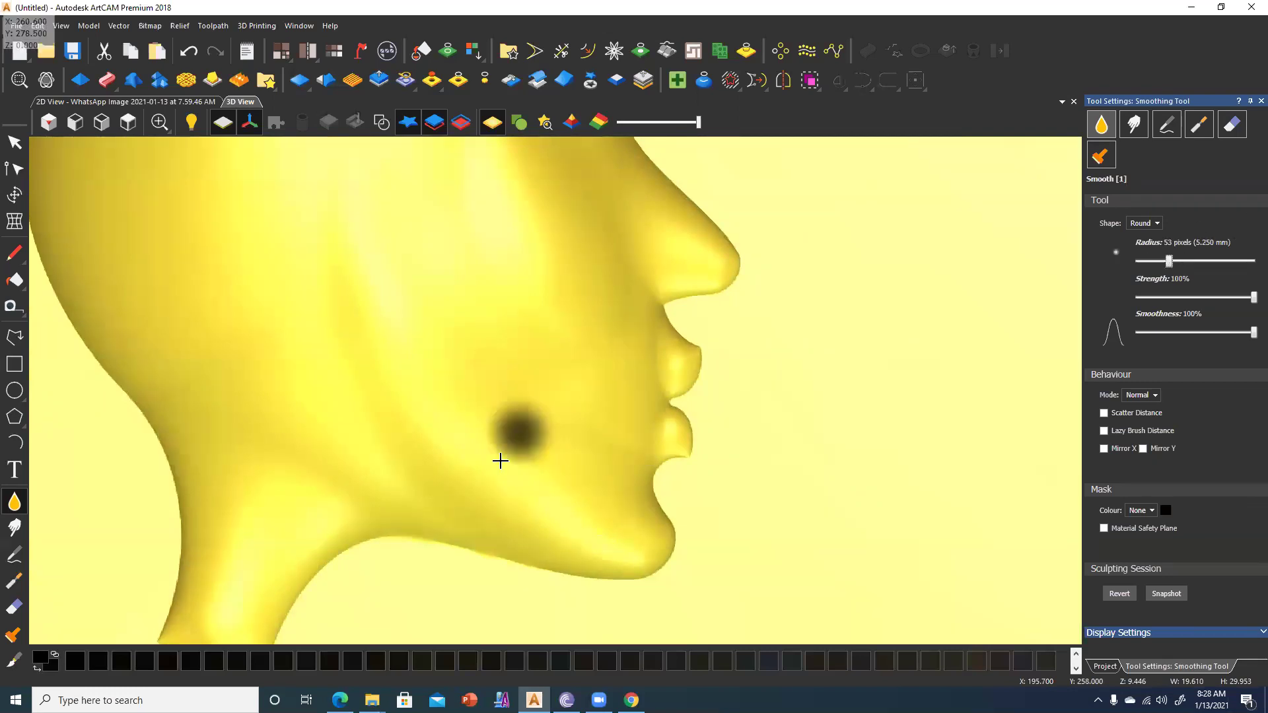
scroll(502, 462, "up", 2)
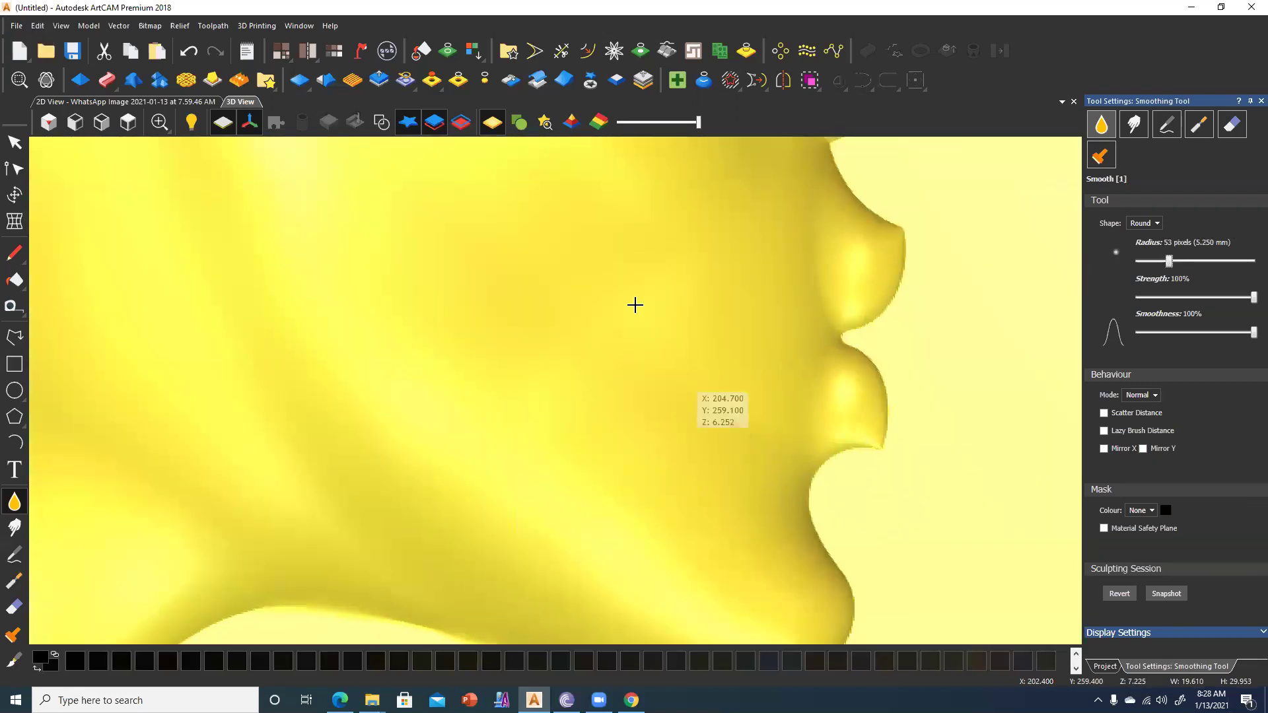
scroll(568, 364, "down", 2)
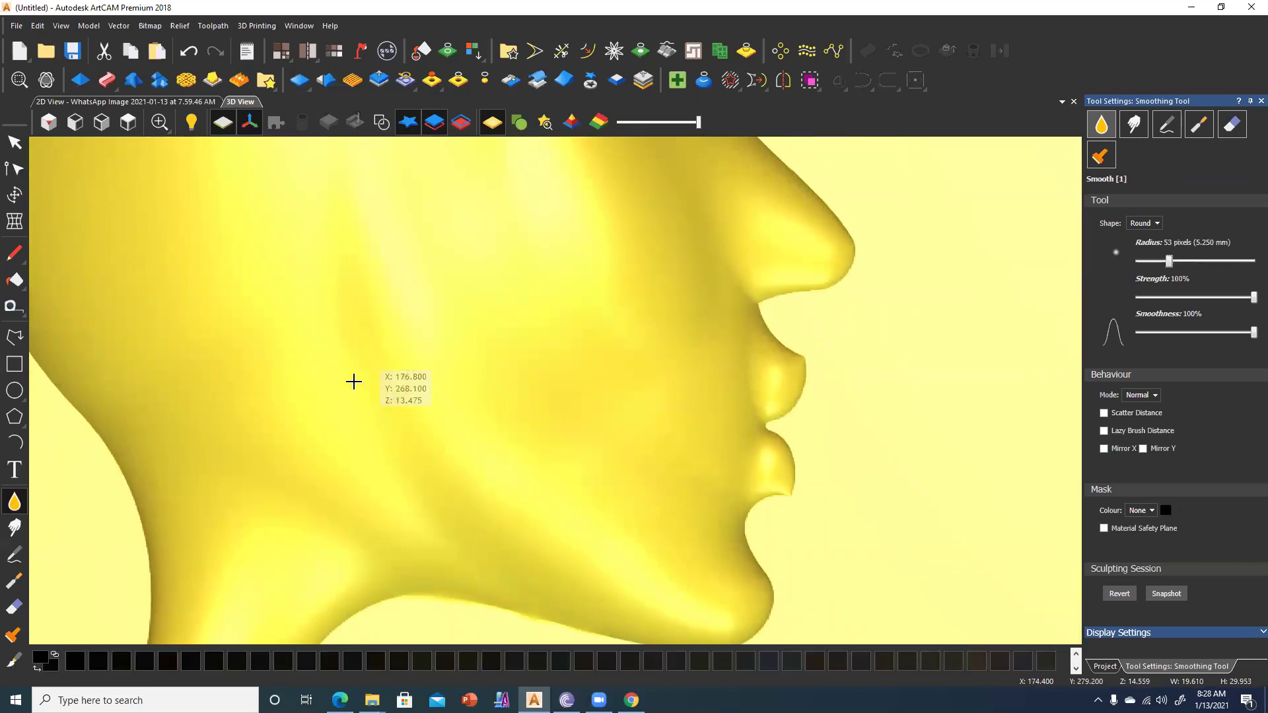
scroll(397, 418, "down", 3)
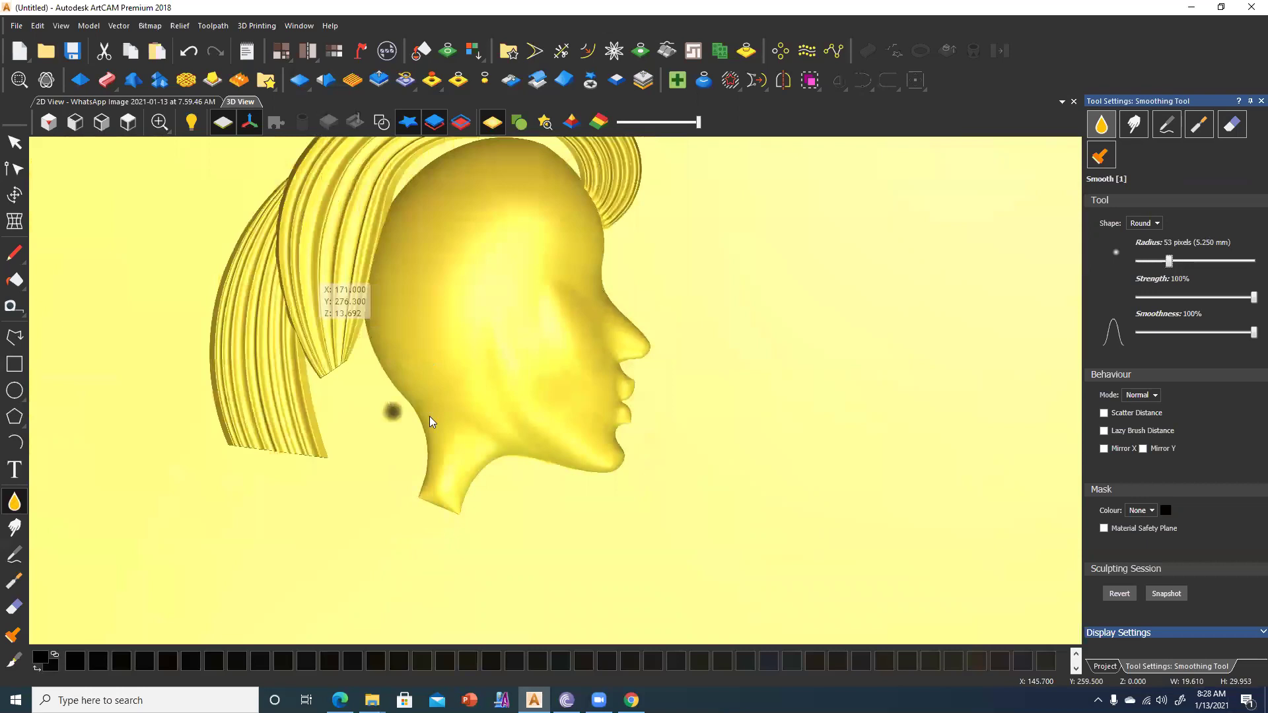
scroll(491, 357, "up", 3)
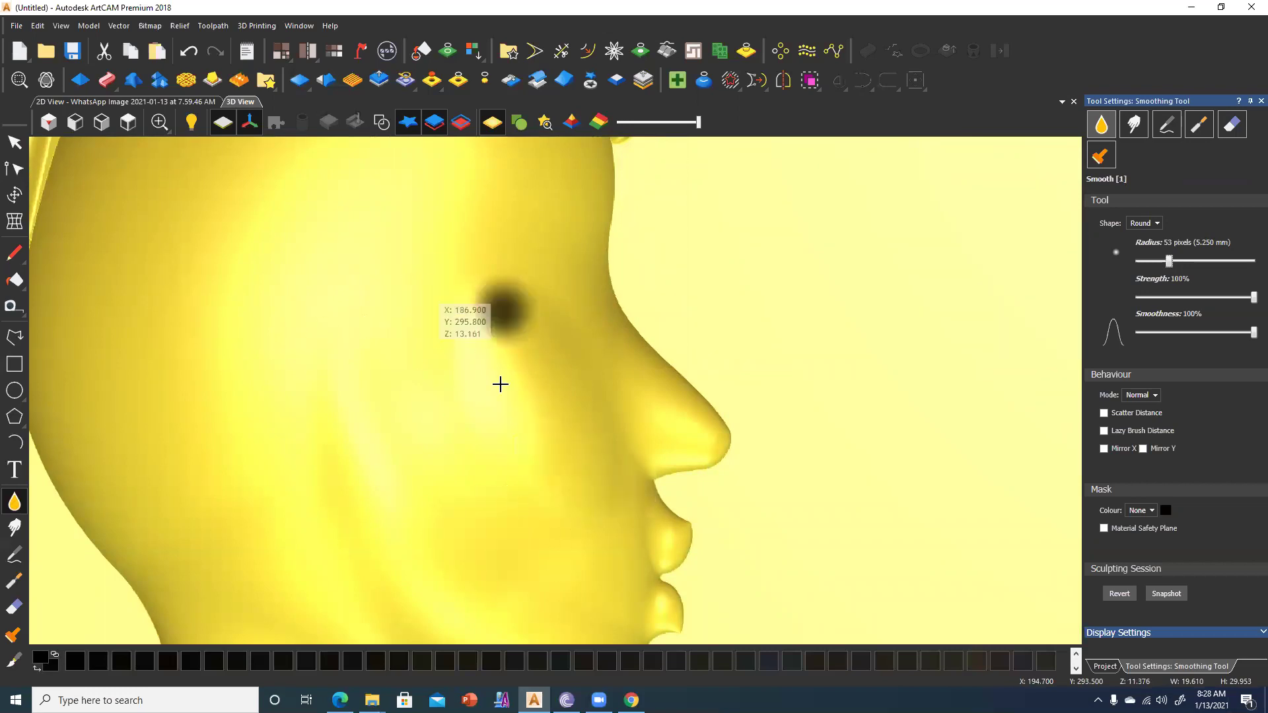
scroll(440, 379, "down", 3)
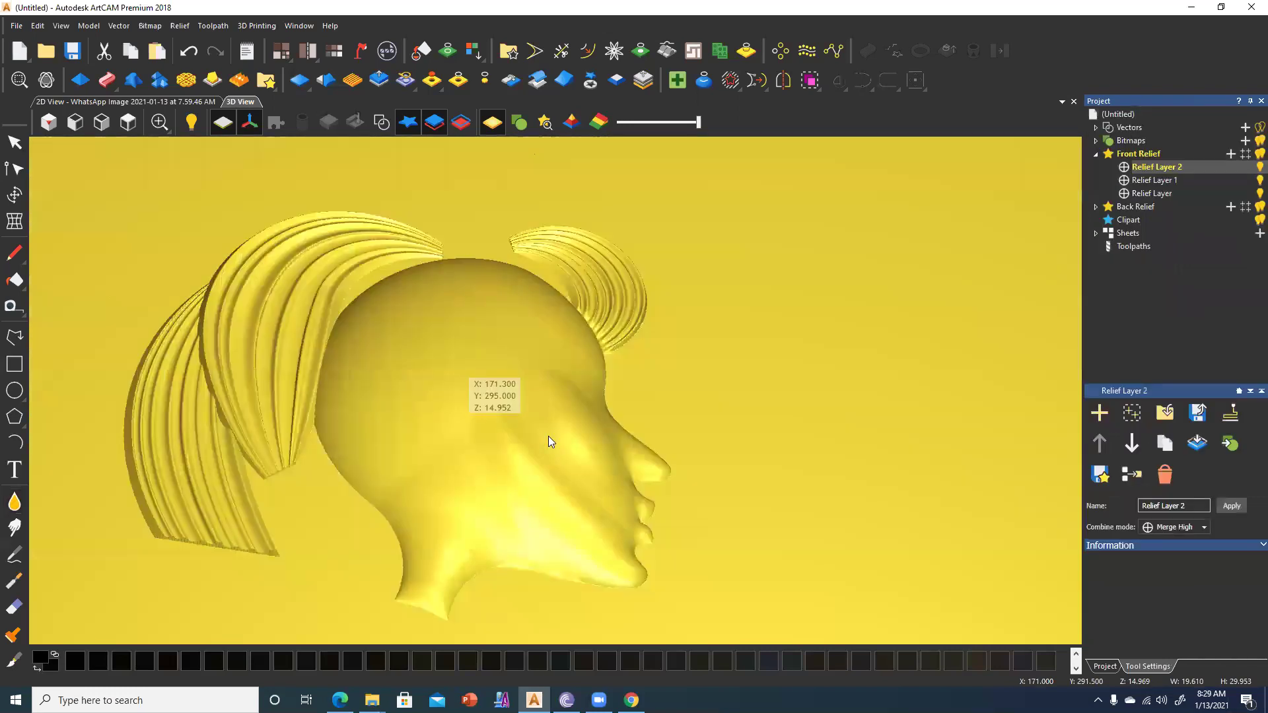
left_click_drag(299, 361, 314, 397)
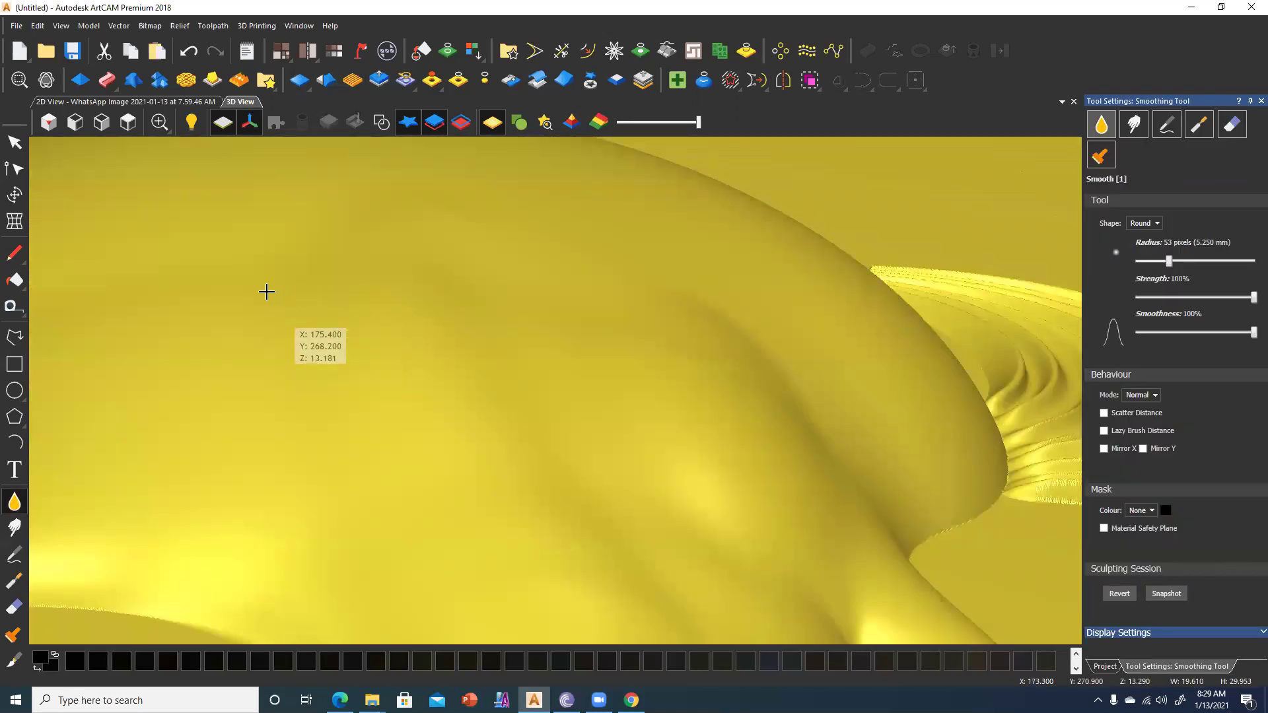
left_click(466, 198)
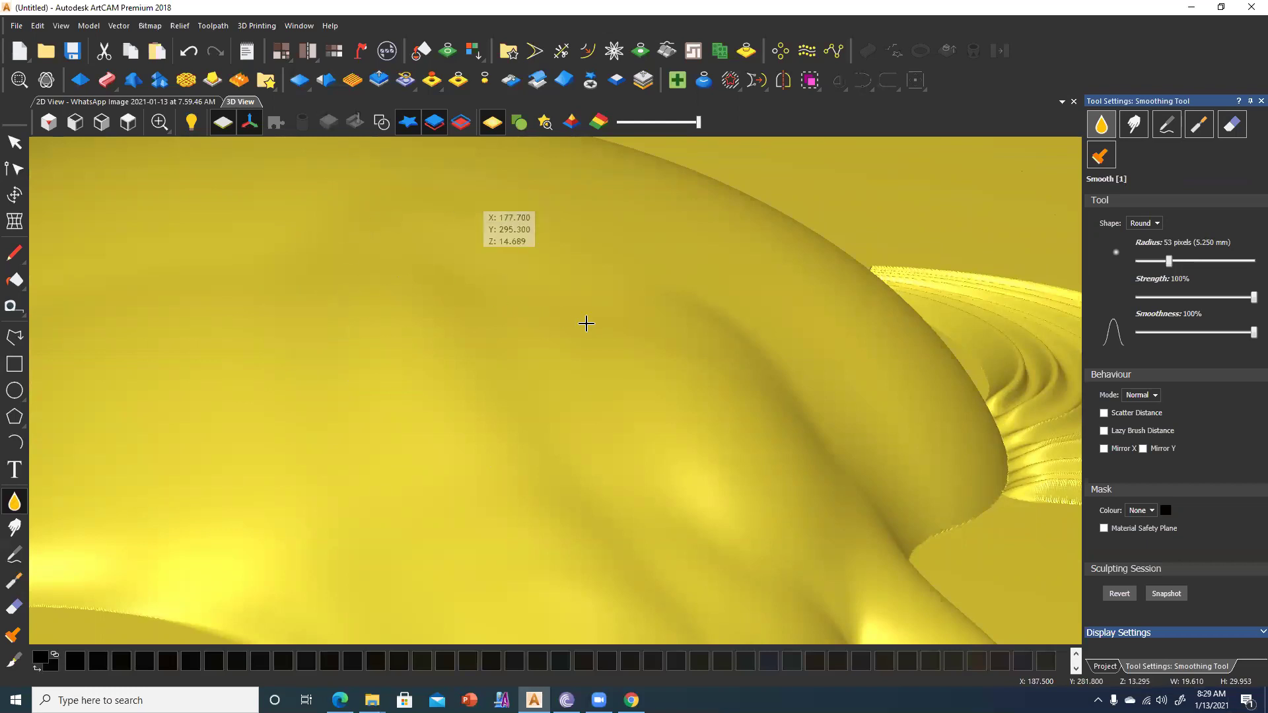
left_click_drag(680, 349, 475, 397)
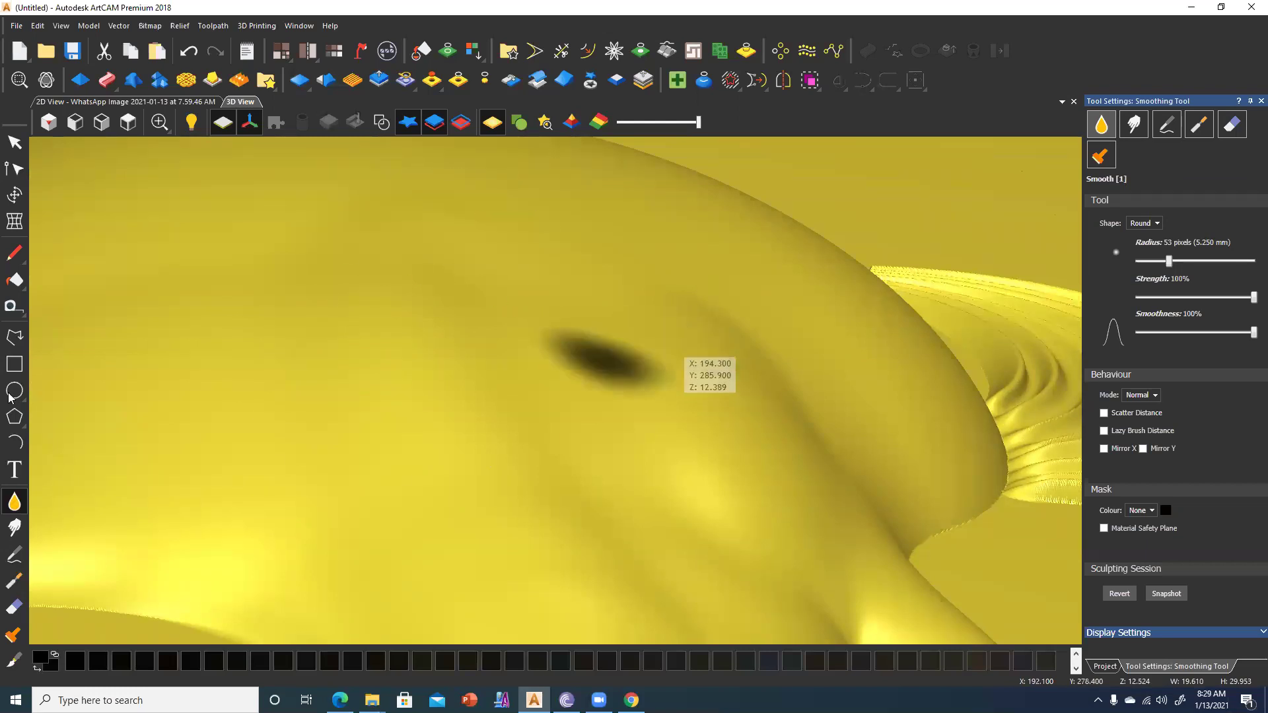
scroll(337, 400, "down", 5)
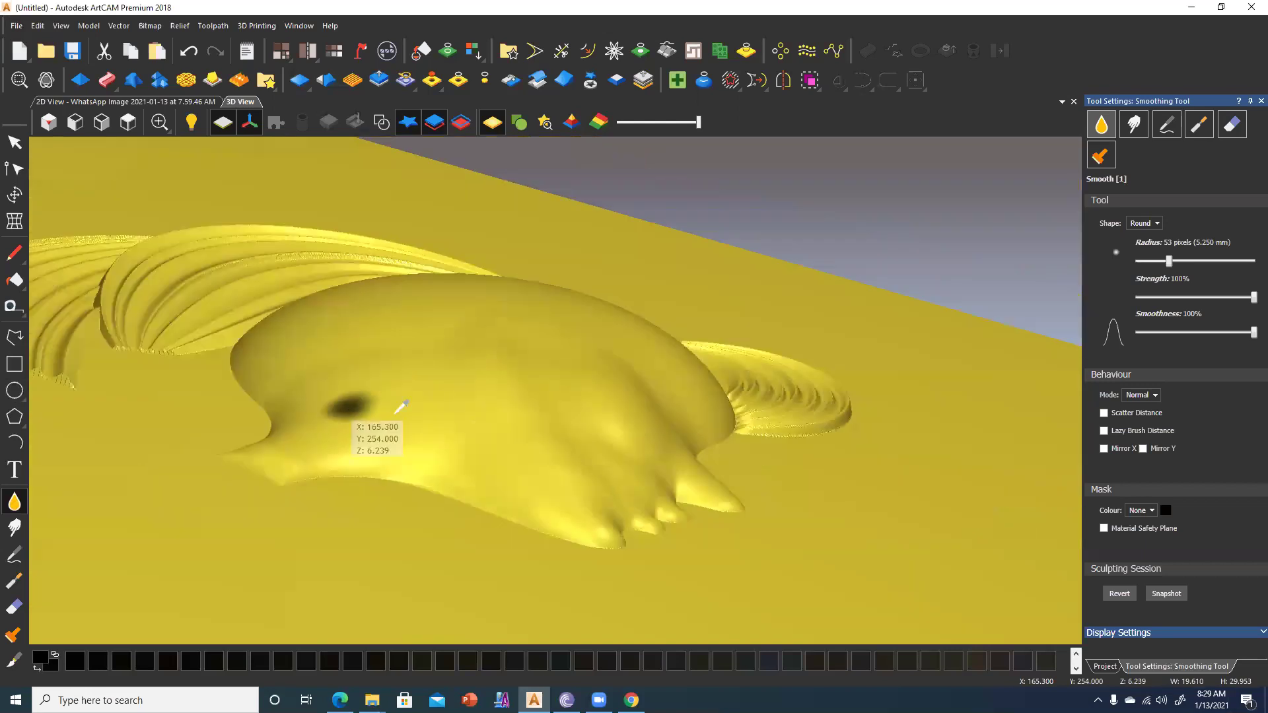
scroll(517, 461, "up", 3)
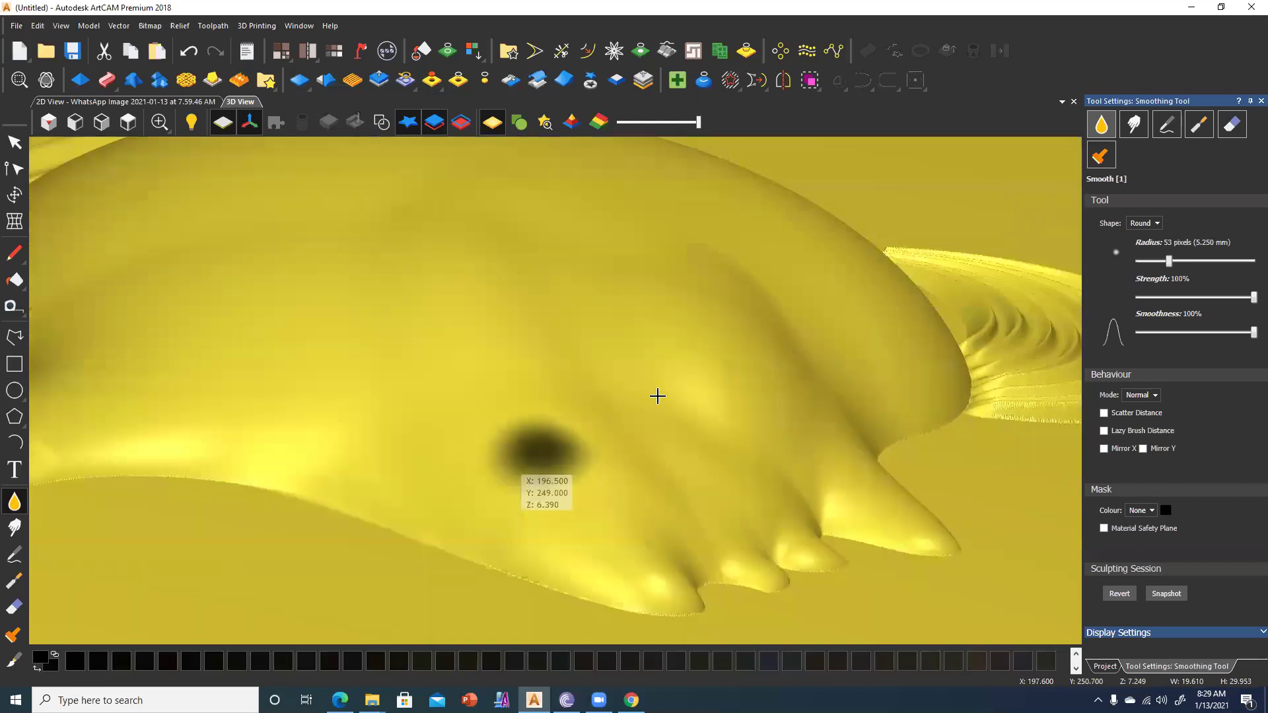
left_click(688, 372)
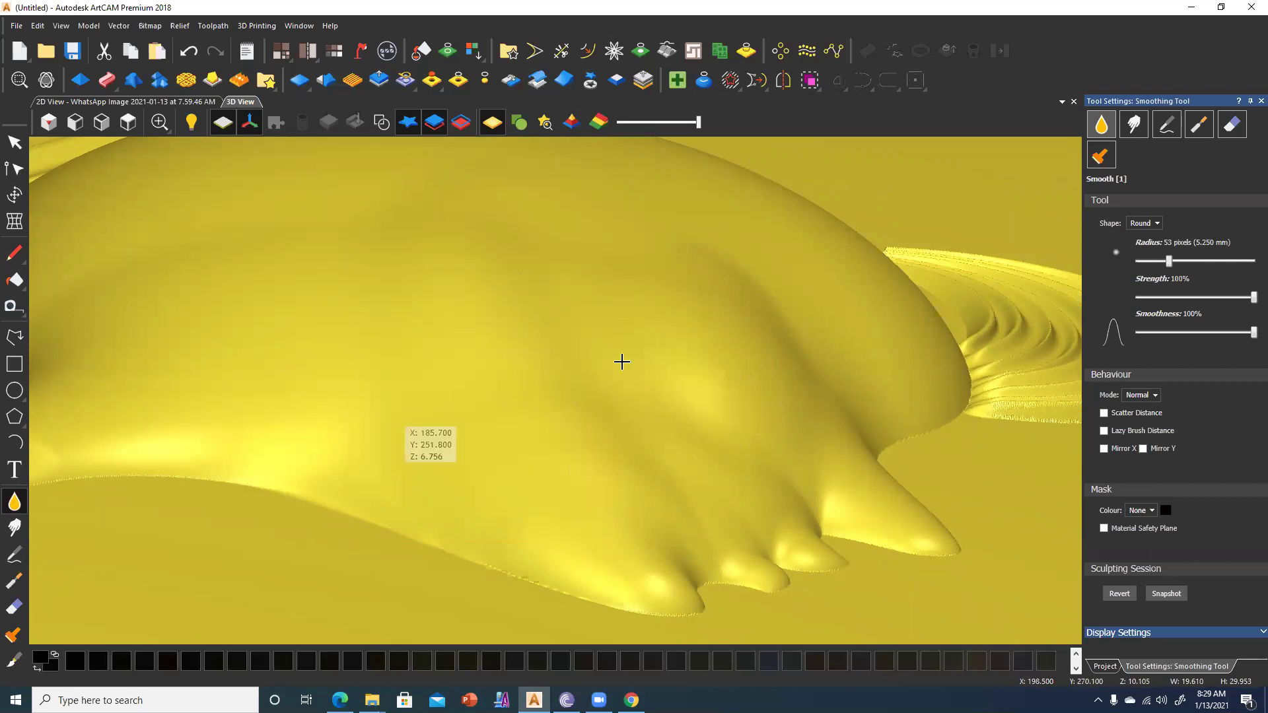
left_click(690, 453)
left_click(695, 349)
left_click(532, 354)
mouse_move(547, 394)
middle_mouse_down()
mouse_move(580, 444)
mouse_move(546, 378)
middle_mouse_up()
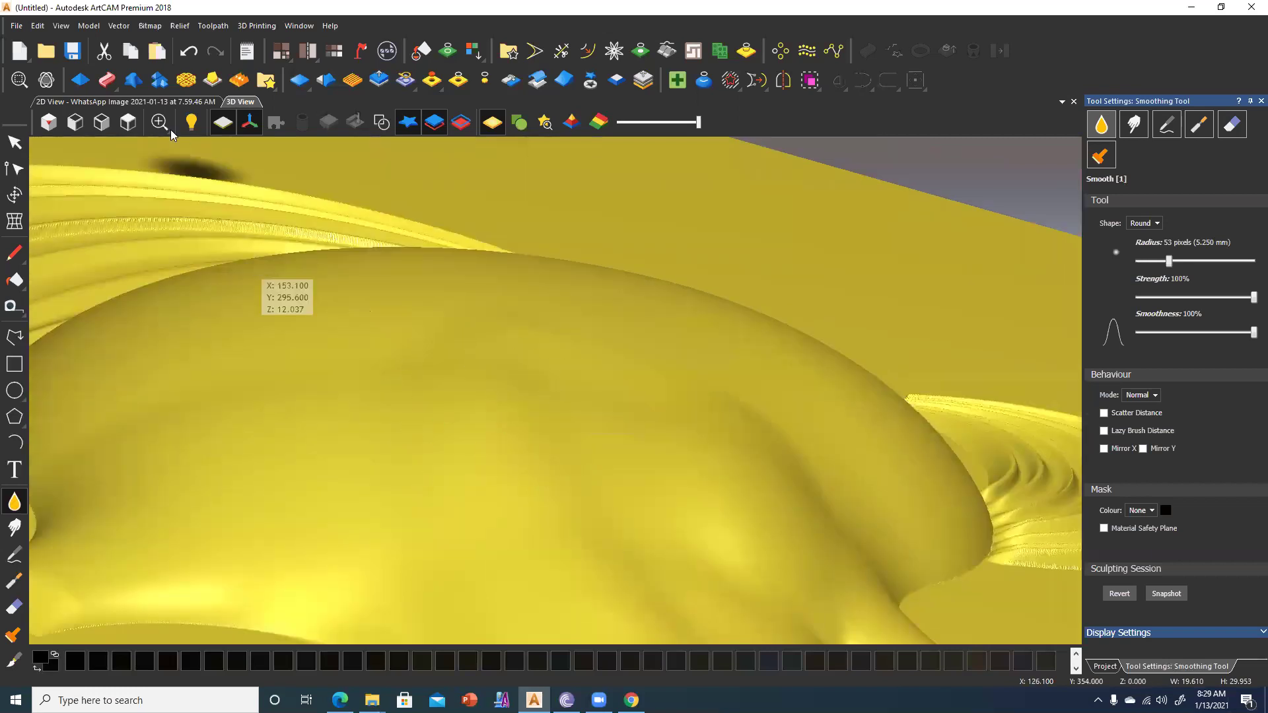
left_click(128, 122)
scroll(563, 272, "up", 2)
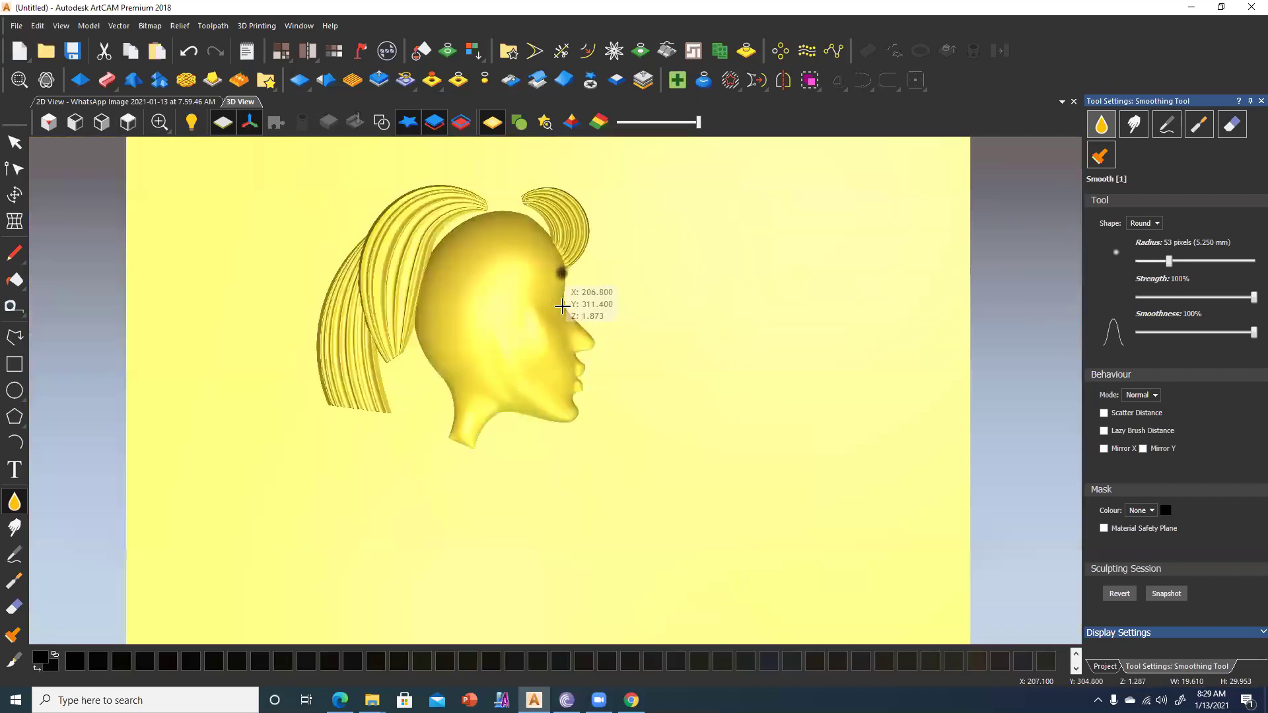
scroll(500, 323, "up", 2)
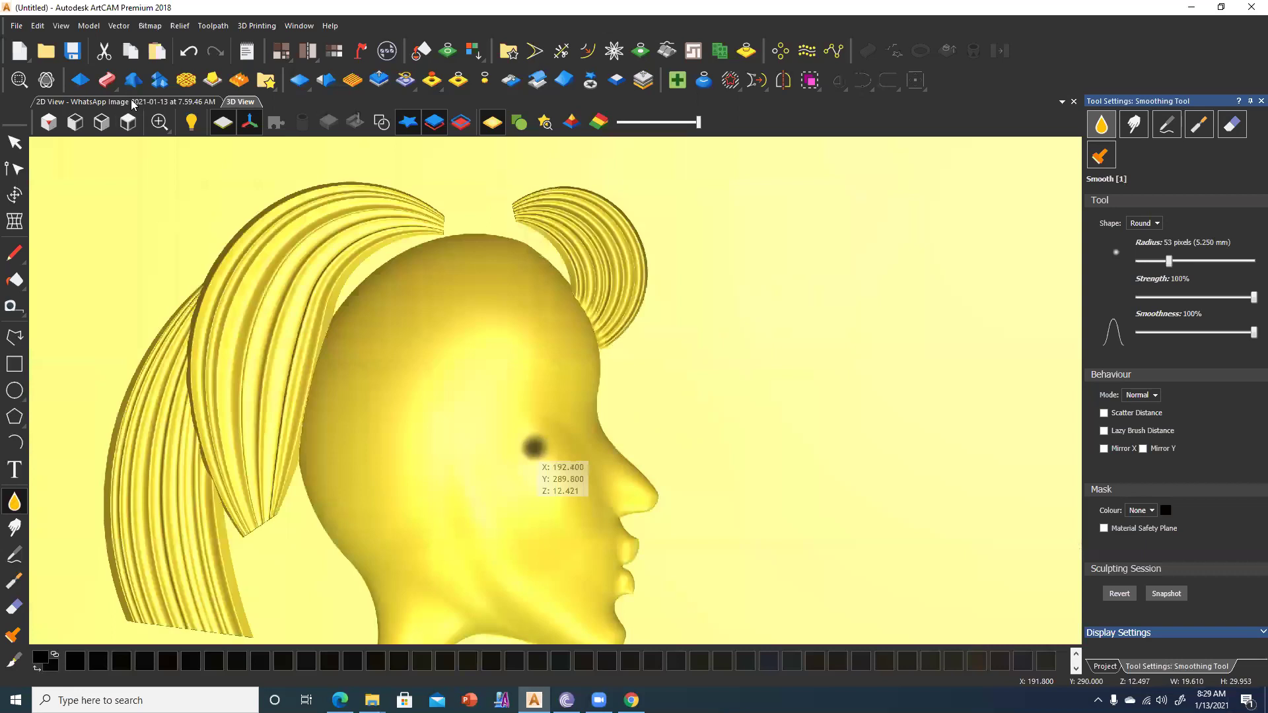
In the 2D view, draw the first arc across the top of the eye.
key("F2")
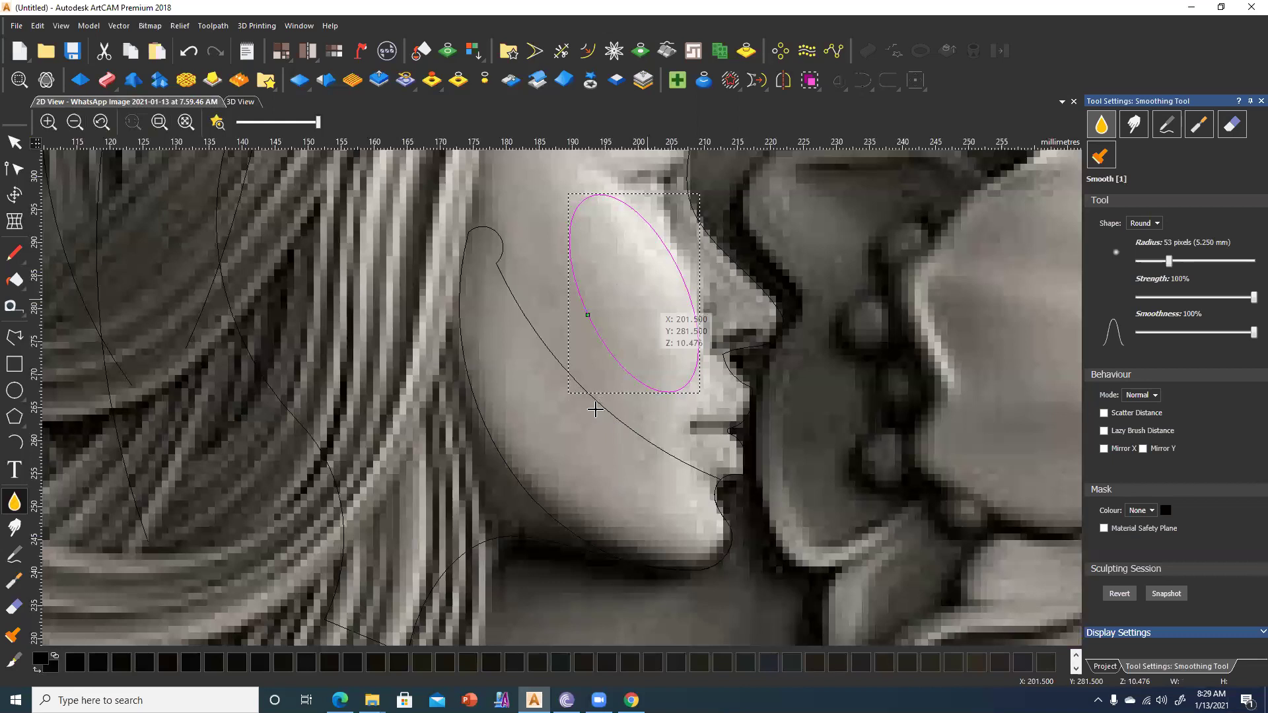
scroll(352, 404, "up", 2)
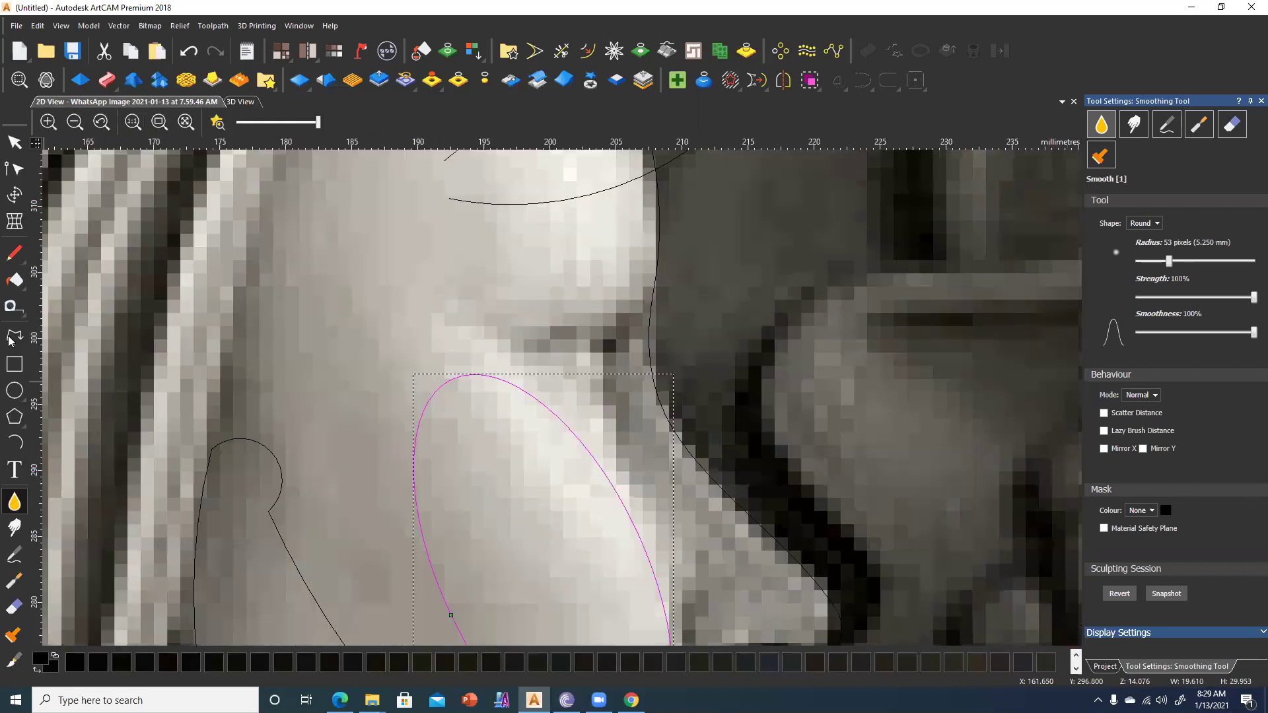
left_click(14, 439)
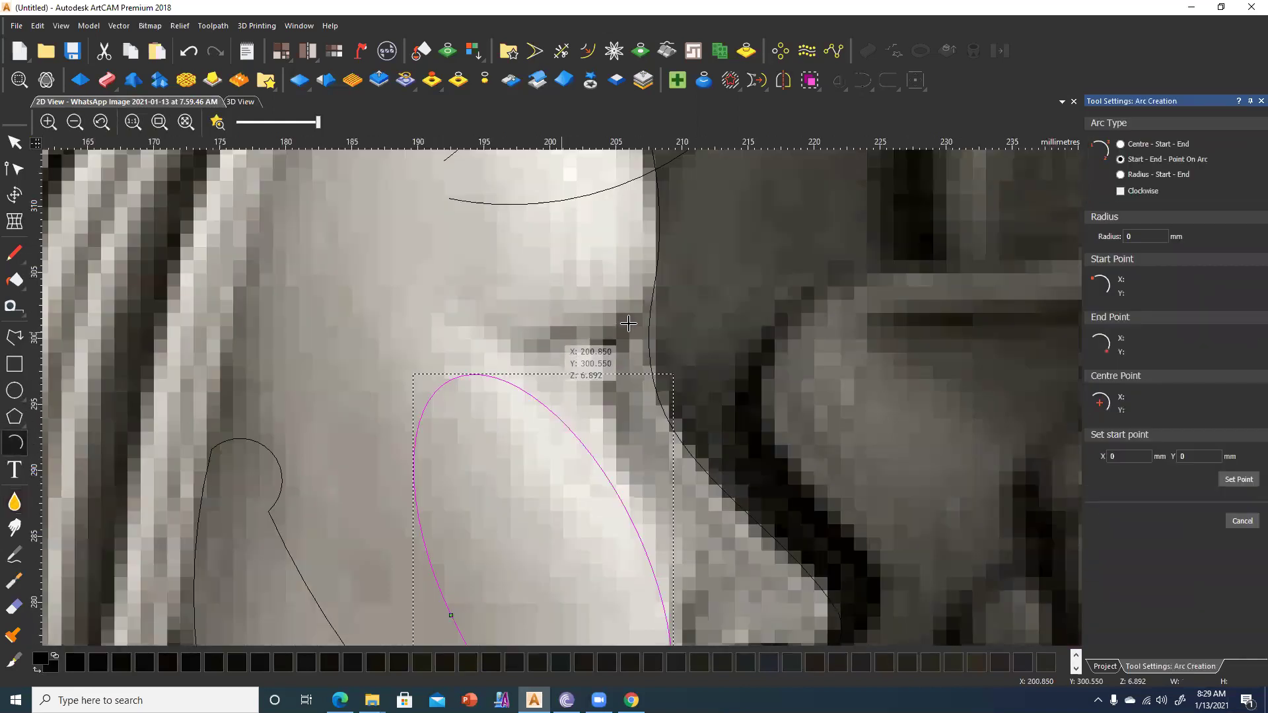
left_click(635, 306)
left_click(507, 341)
left_click(576, 337)
Draw two more arcs closing the eye into a curved-triangle outline.
left_click(506, 341)
left_click(620, 442)
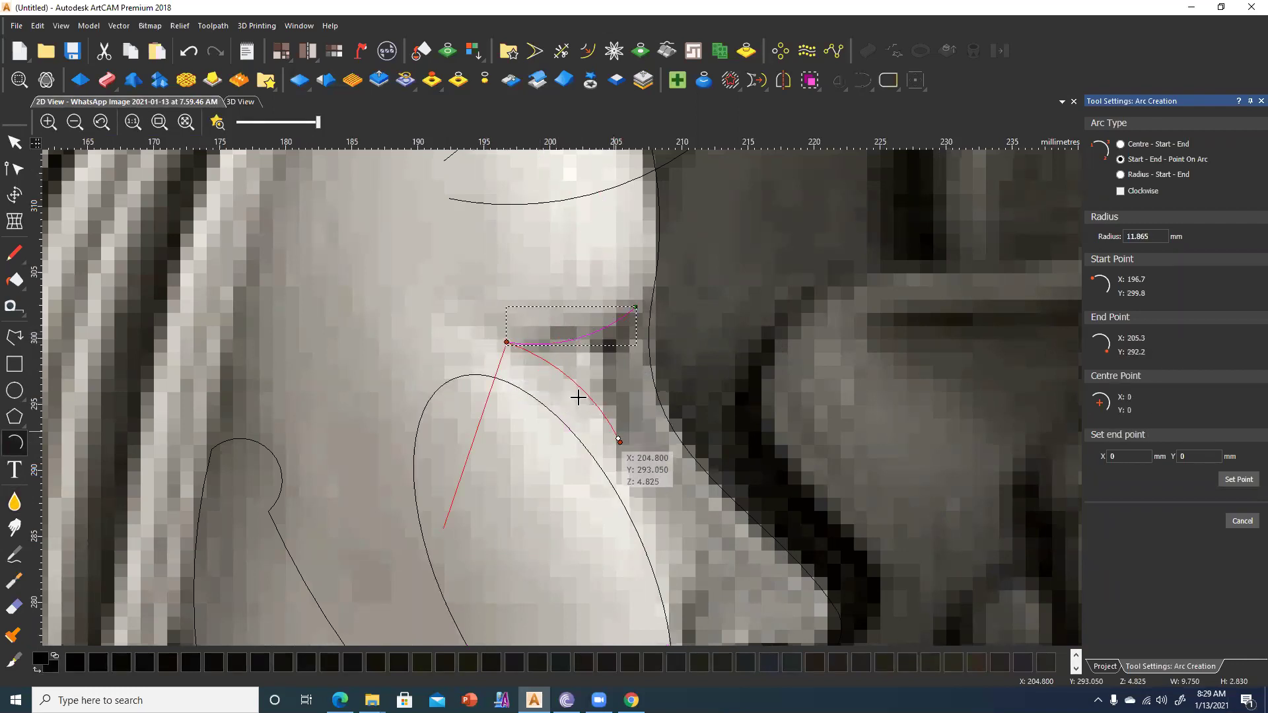
left_click(576, 382)
left_click(634, 307)
left_click(620, 440)
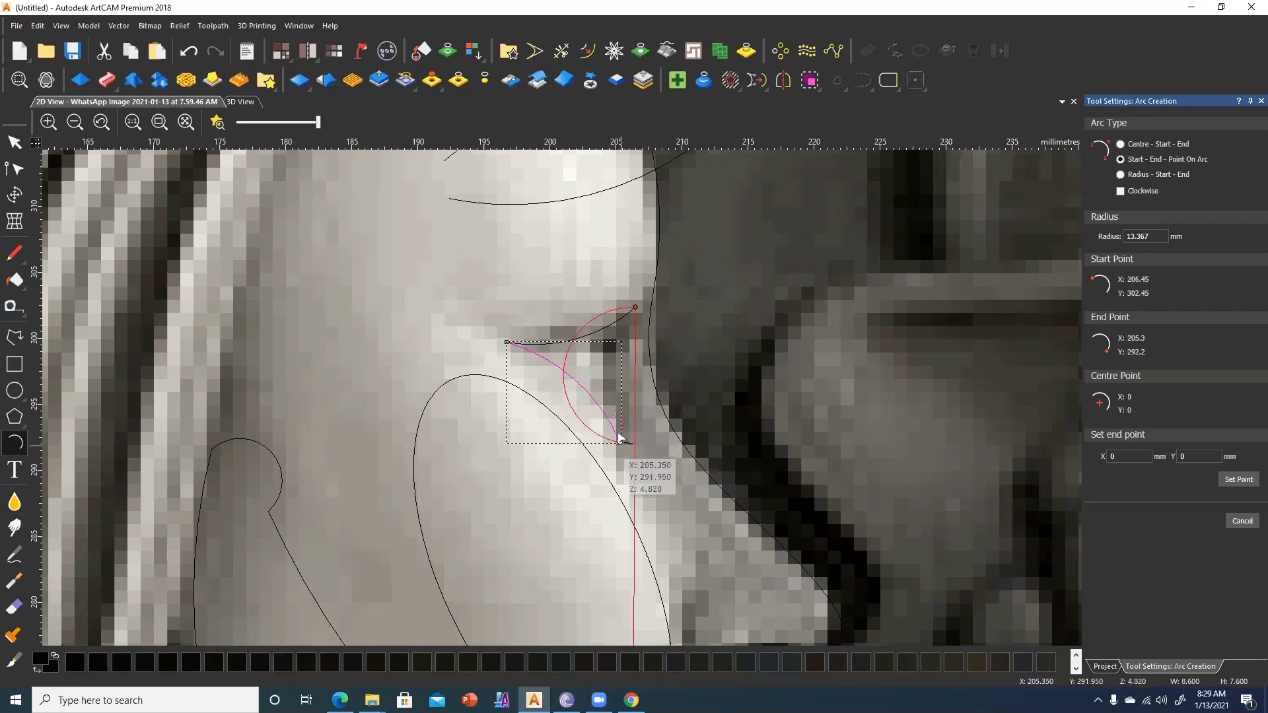
left_click(619, 381)
key("Escape")
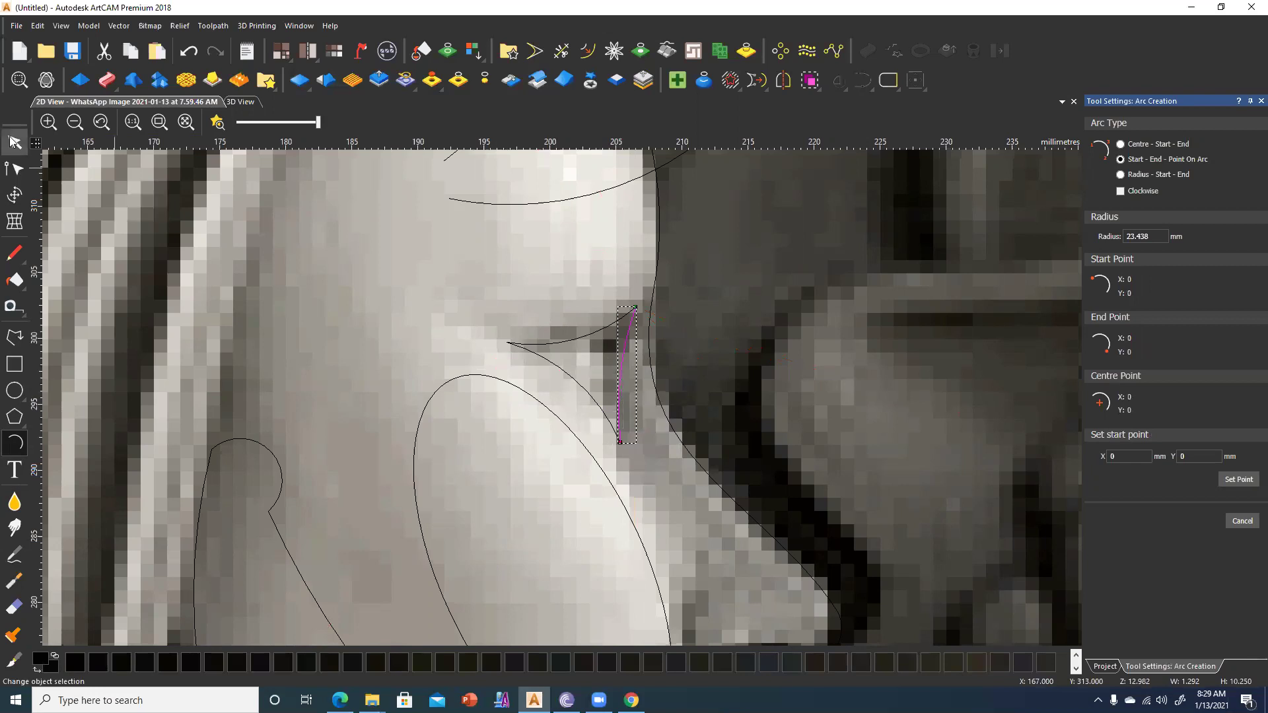
Box-select the three eye arcs and join them with Coincident Nodes.
left_click_drag(523, 321, 703, 494)
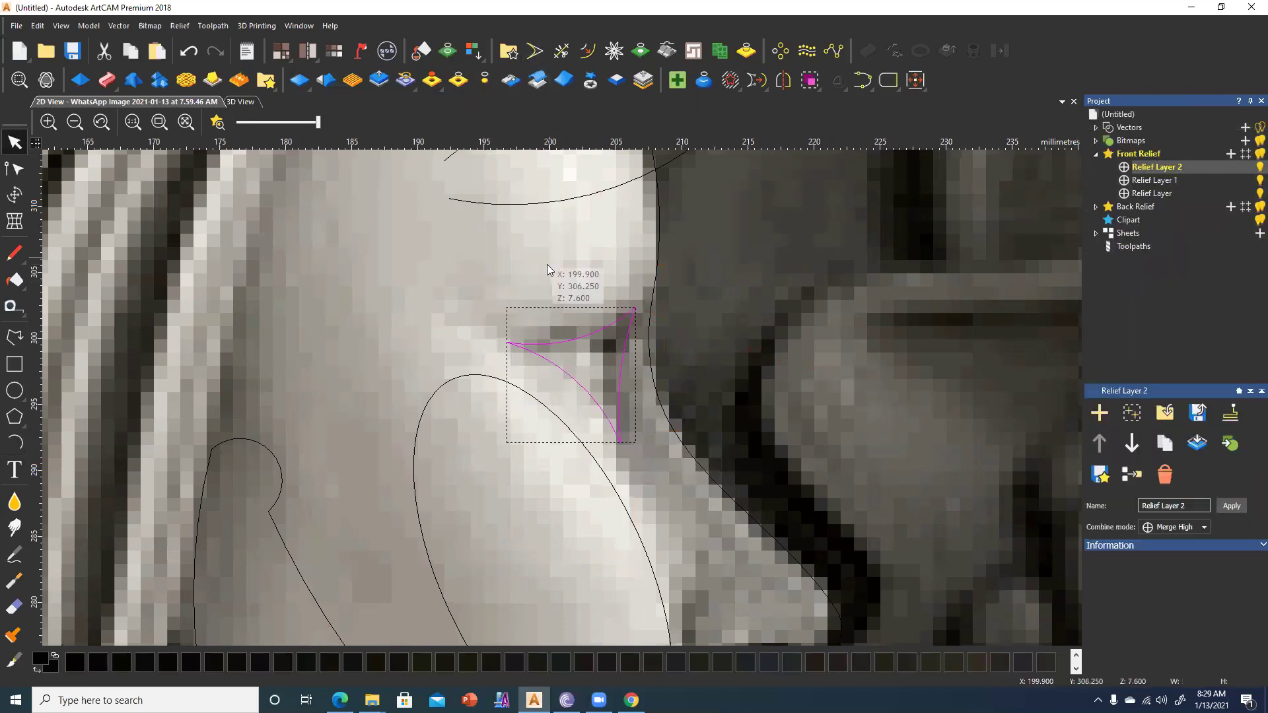
key("j")
scroll(949, 328, "down", 2)
key("Return")
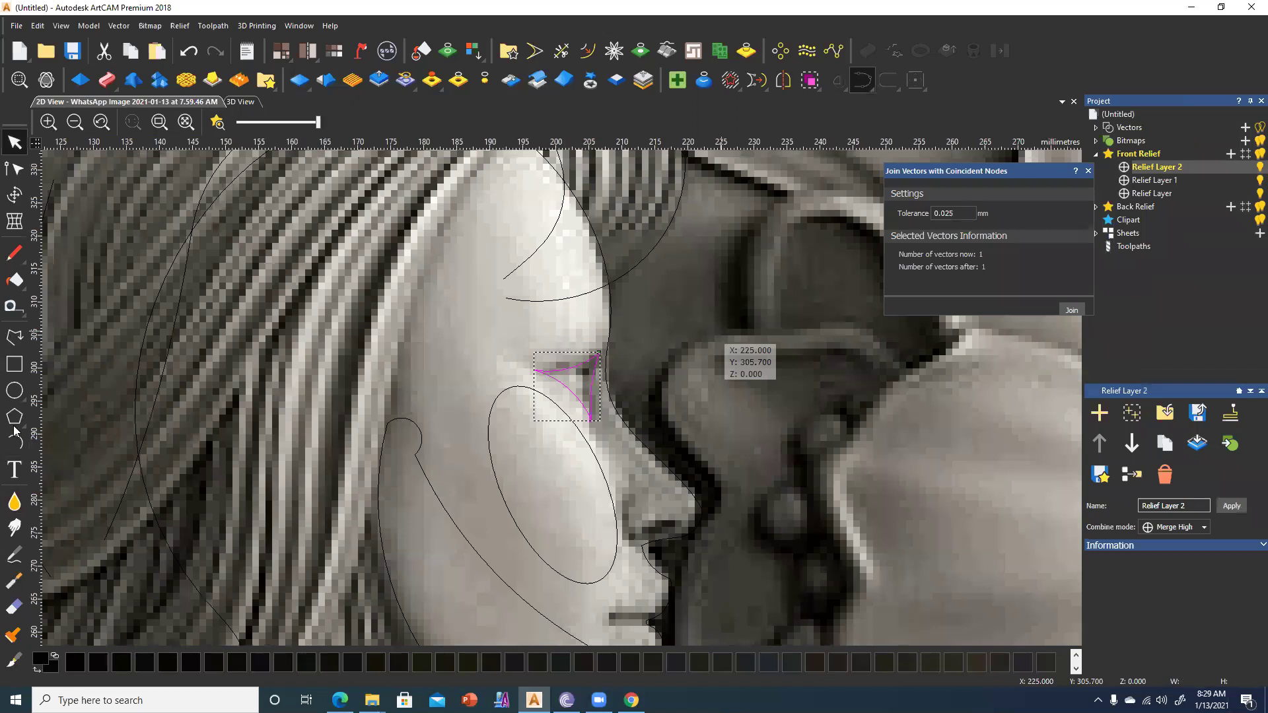
Draw a short arc along the nose edge beside the eye.
scroll(526, 385, "up", 2)
key("a")
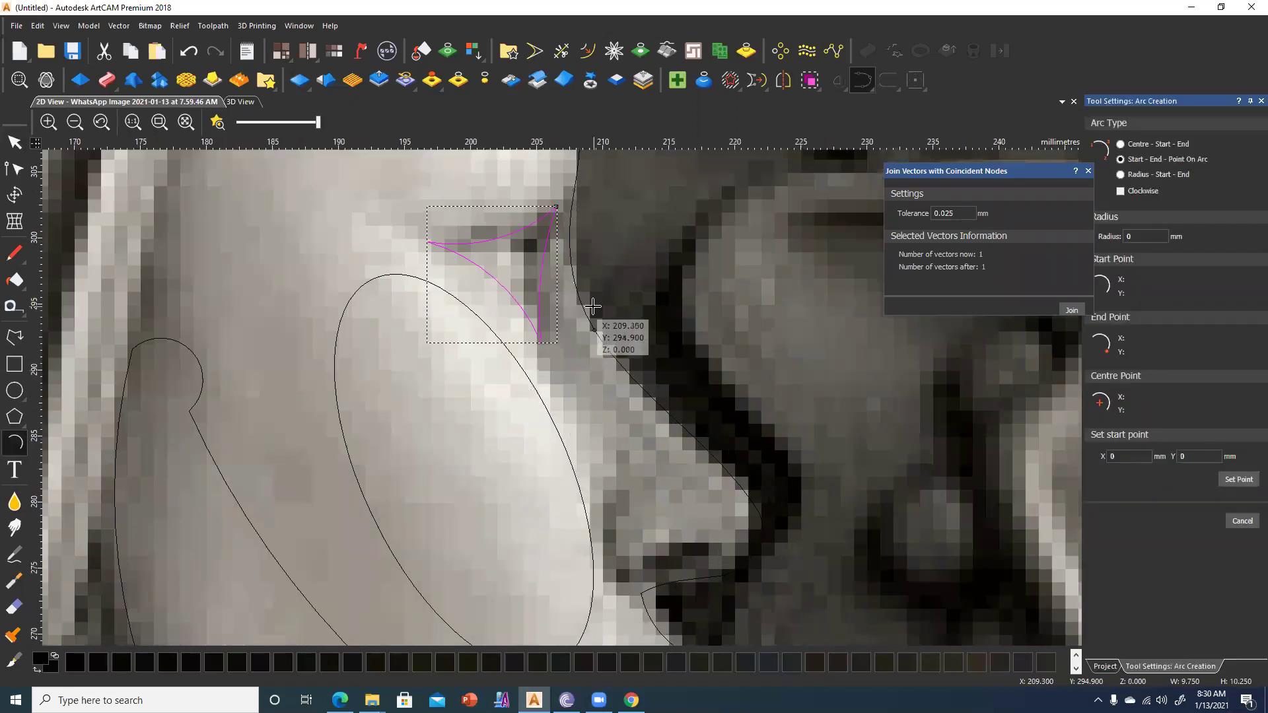
middle_click_drag(587, 299, 562, 269)
middle_click_drag(594, 348, 581, 321)
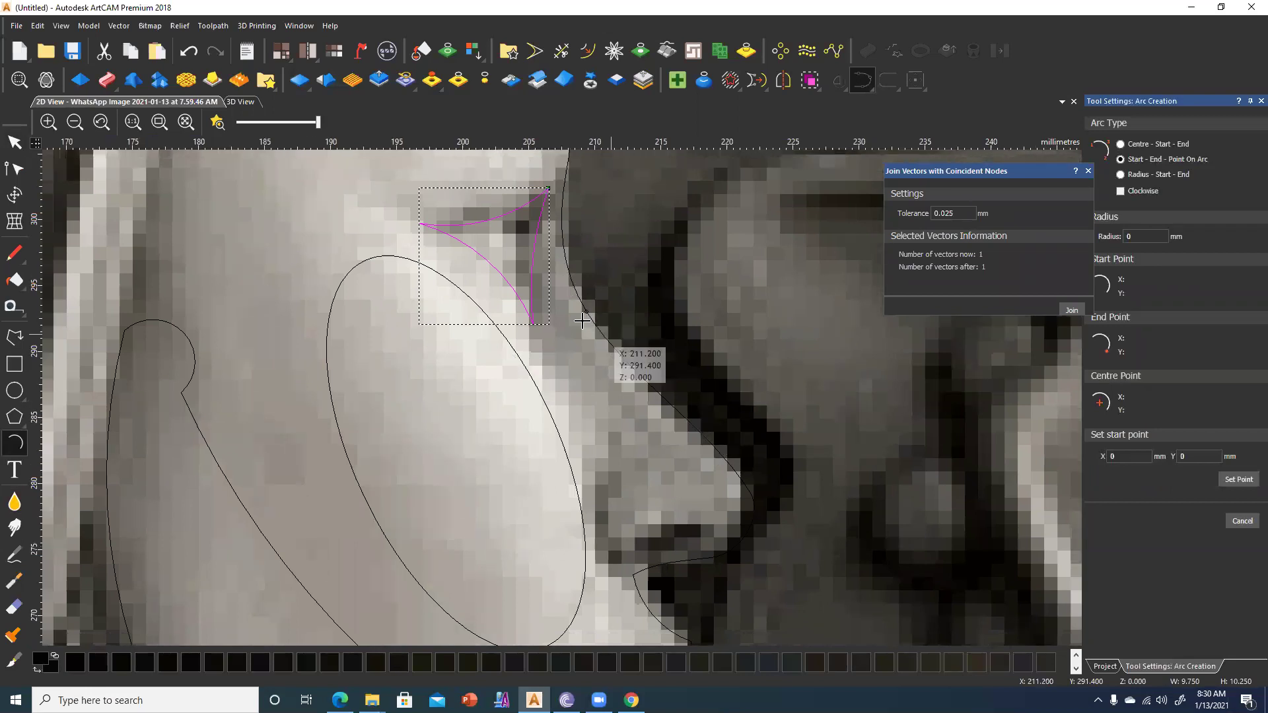
left_click_drag(586, 313, 621, 356)
left_click(617, 350)
Continue short arcs down the nose edge toward the nose tip.
middle_click_drag(603, 353, 565, 301)
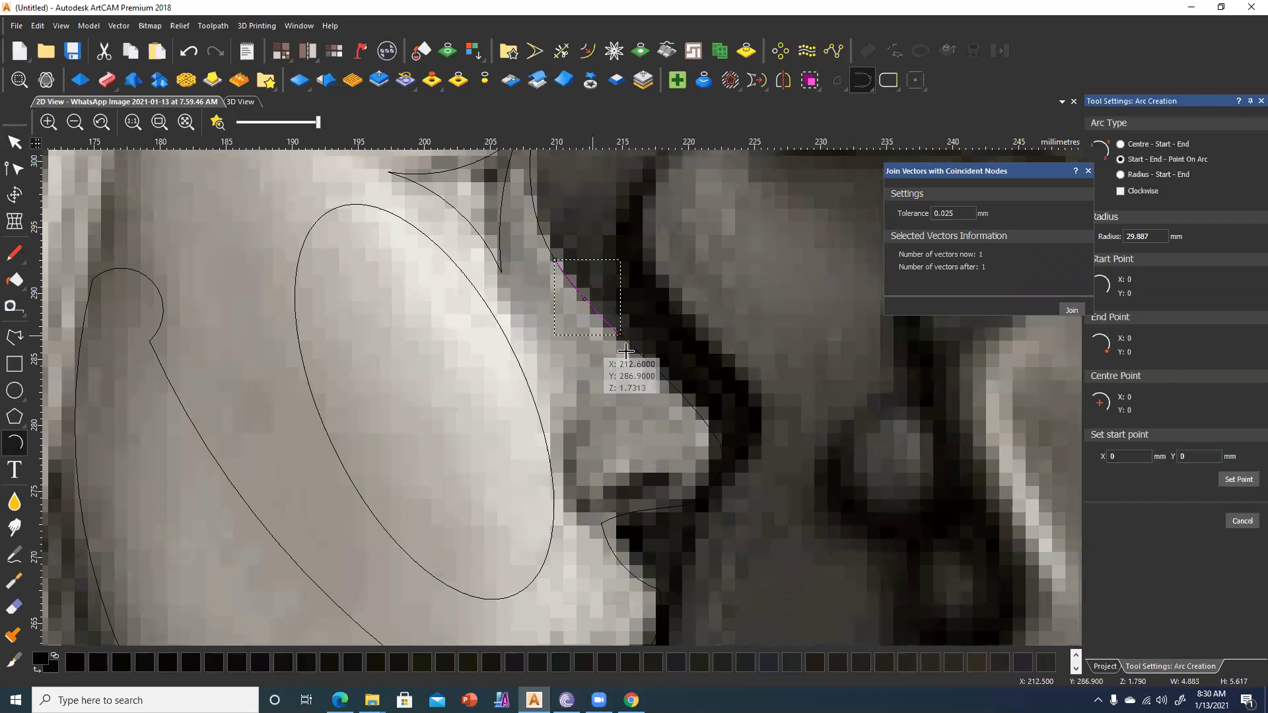
left_click_drag(609, 322, 674, 395)
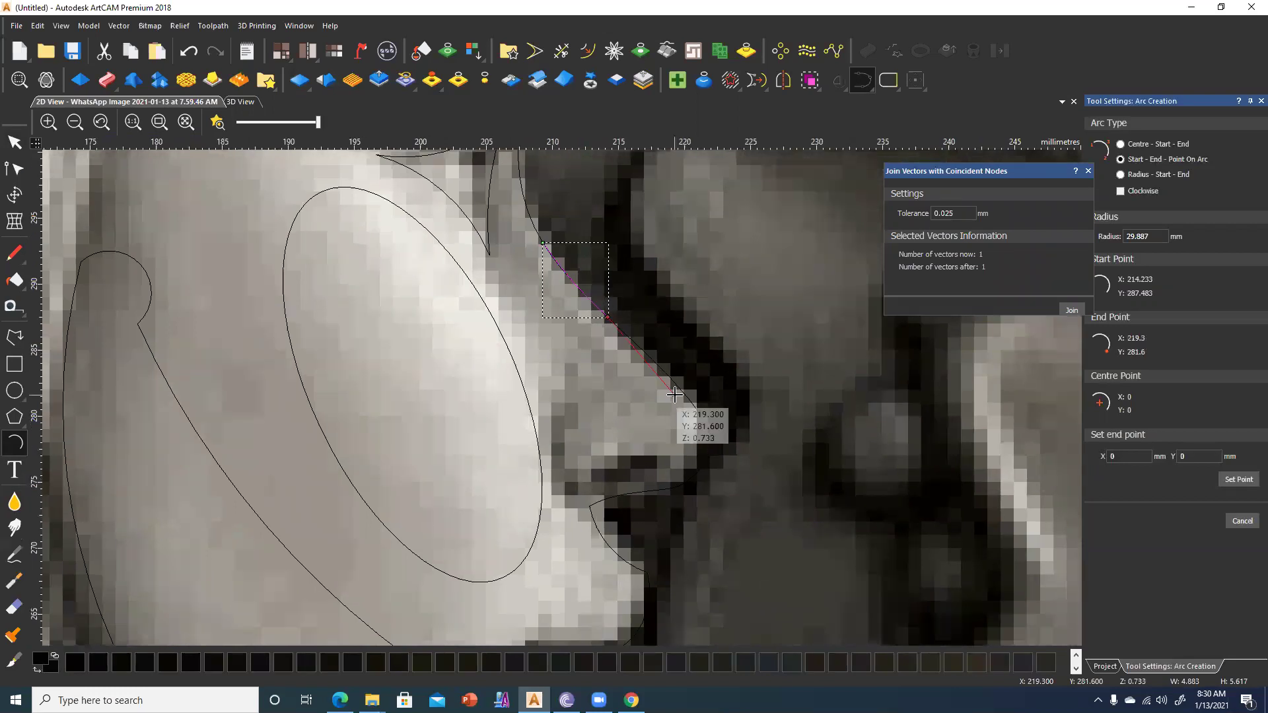
left_click(675, 395)
left_click(652, 365)
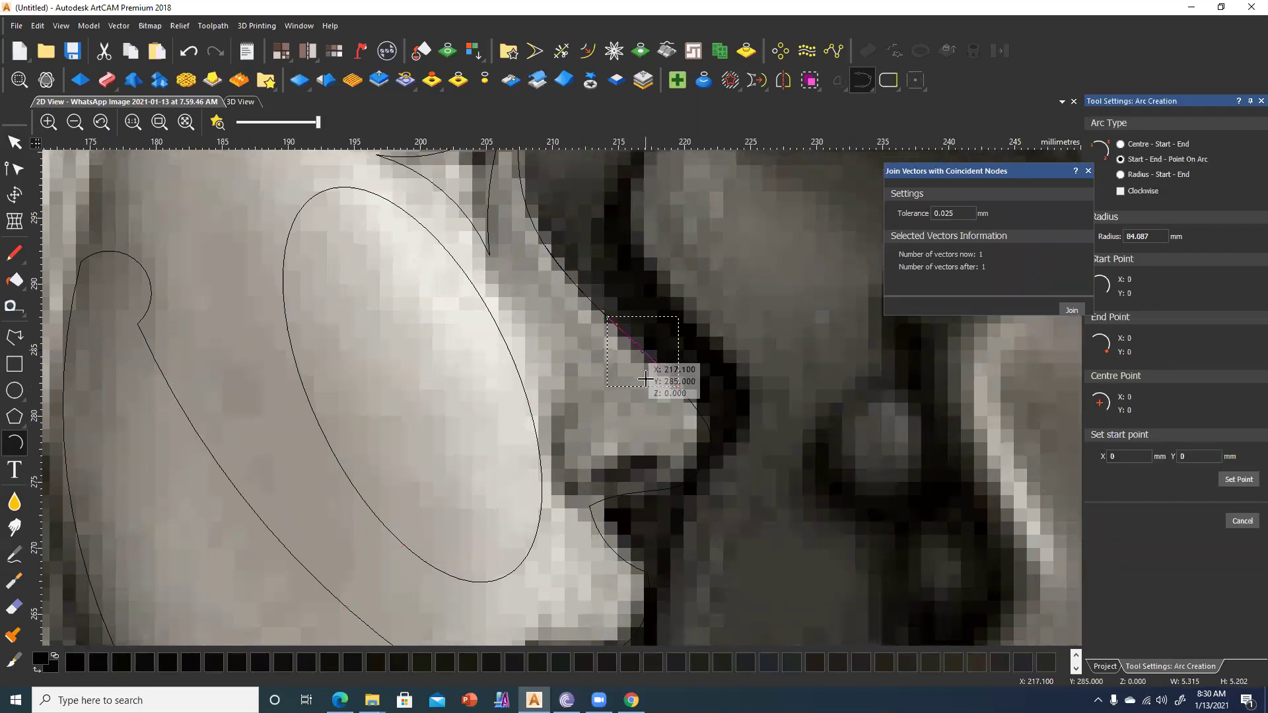
middle_click_drag(646, 363, 615, 309)
middle_click_drag(668, 372, 642, 327)
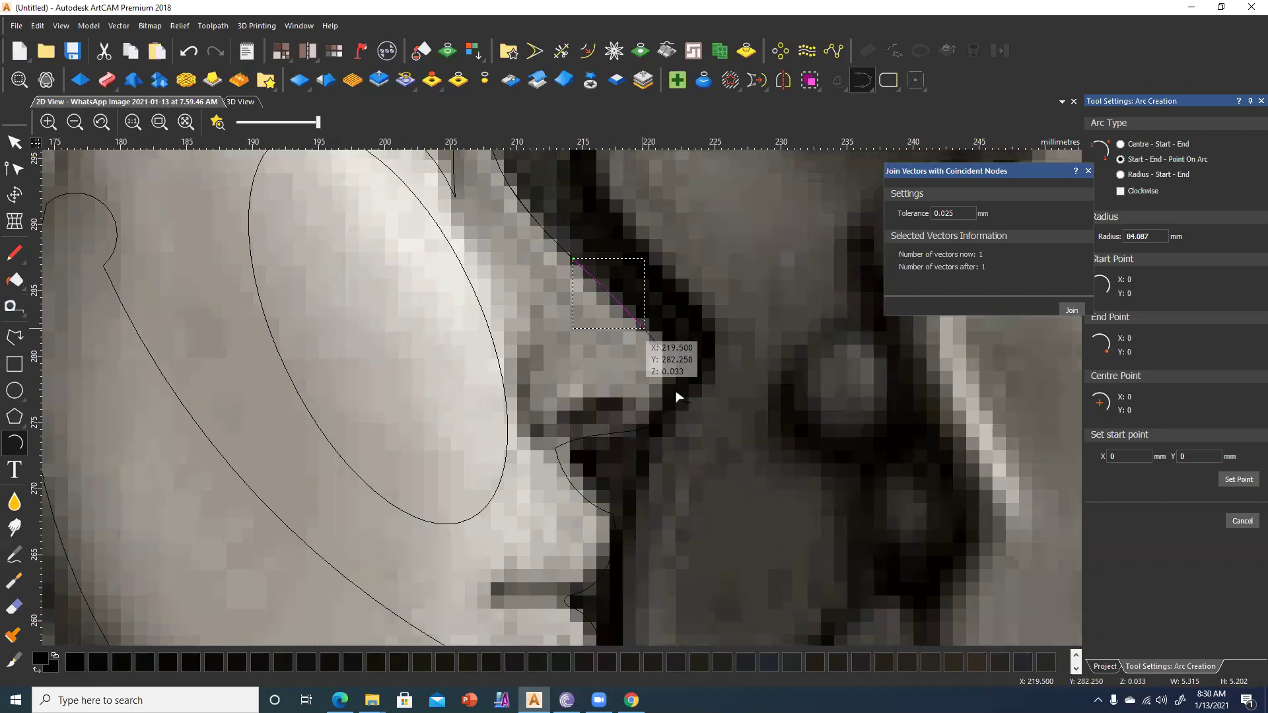
left_click_drag(645, 328, 675, 365)
left_click(668, 360)
Draw an arc bending around the nose tip.
middle_click_drag(654, 342, 651, 335)
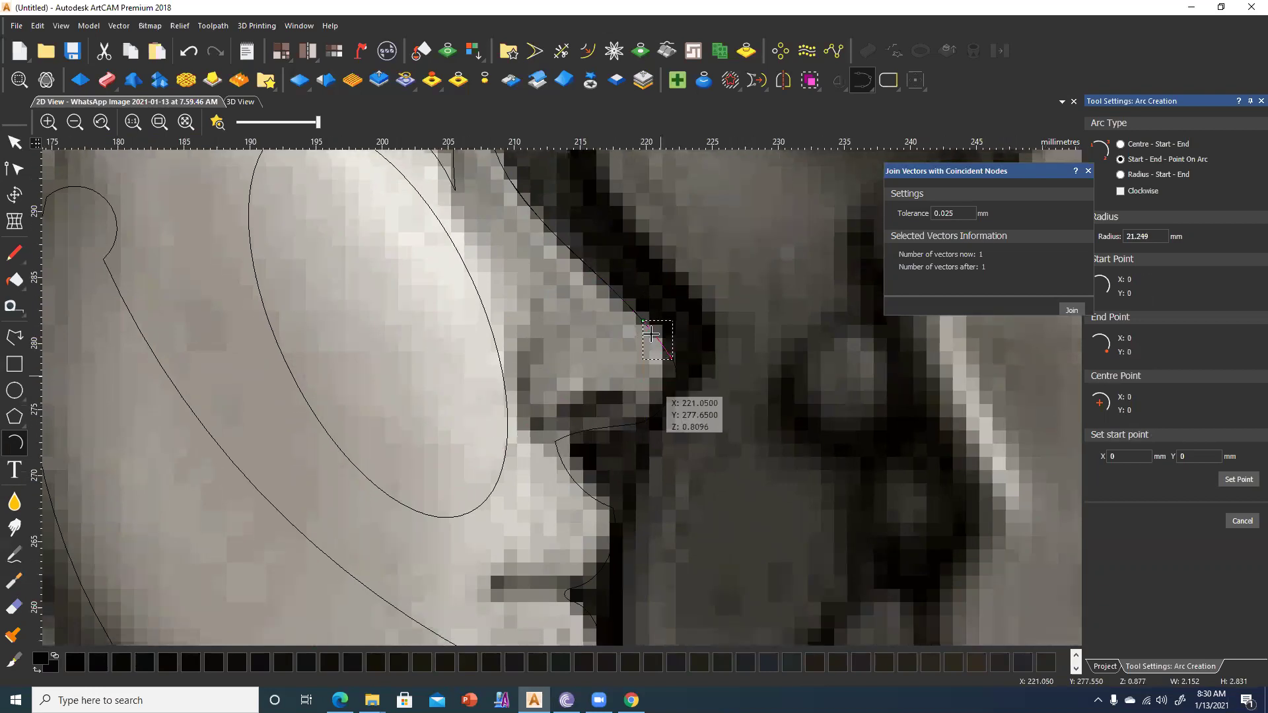
scroll(651, 335, "up", 2)
scroll(661, 349, "up", 2)
left_click(669, 171)
left_click(668, 331)
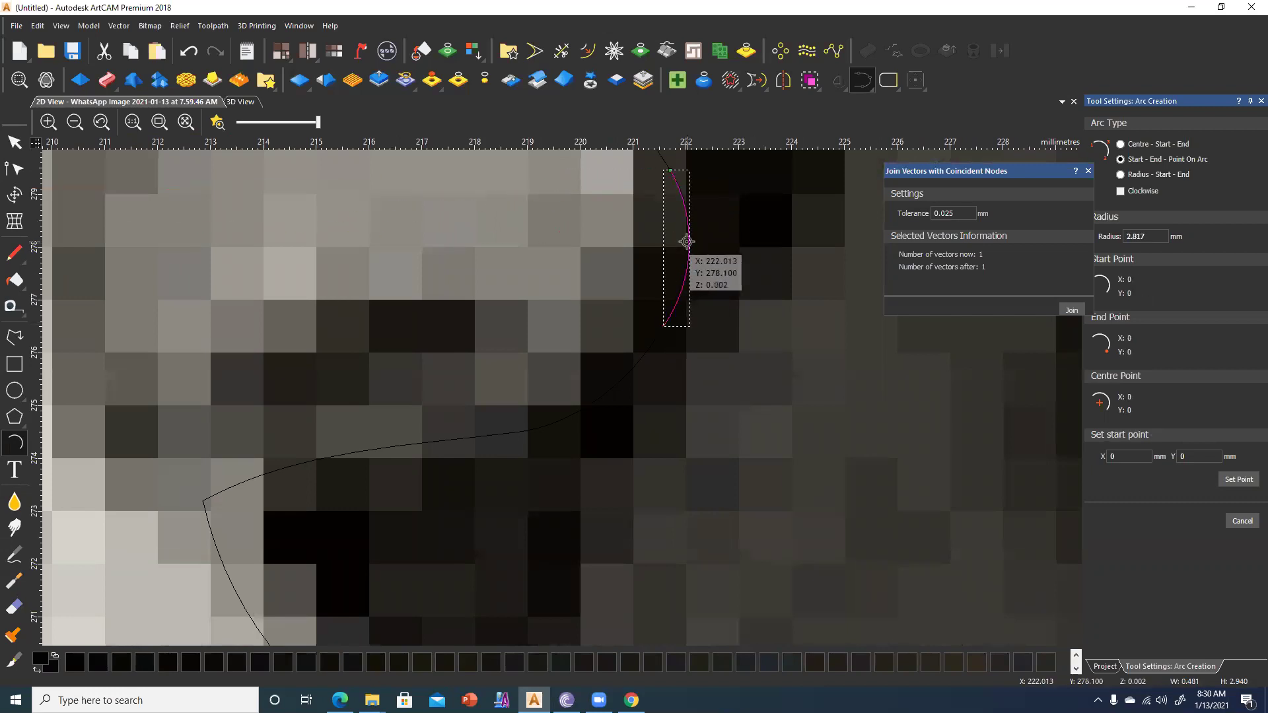
left_click(686, 241)
Trace arcs into the nostril and along the nostril base.
middle_click_drag(625, 315, 656, 275)
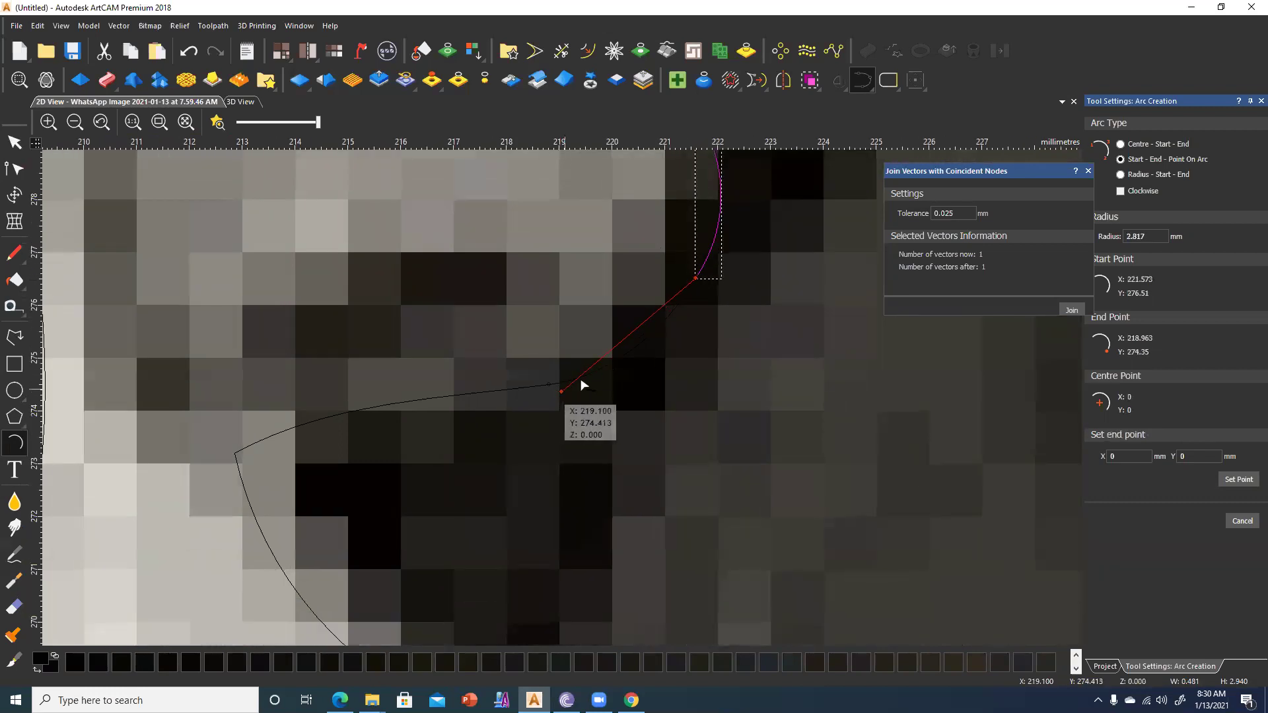
left_click(599, 369)
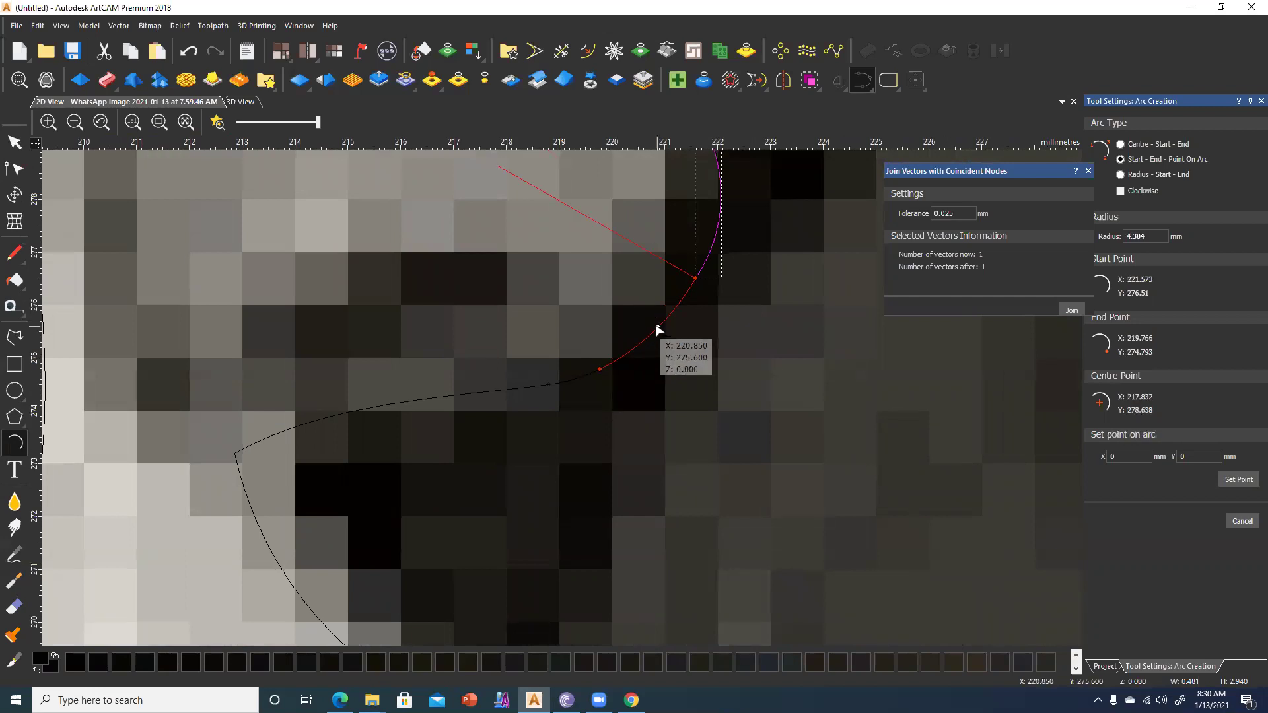
left_click(658, 330)
left_click(547, 383)
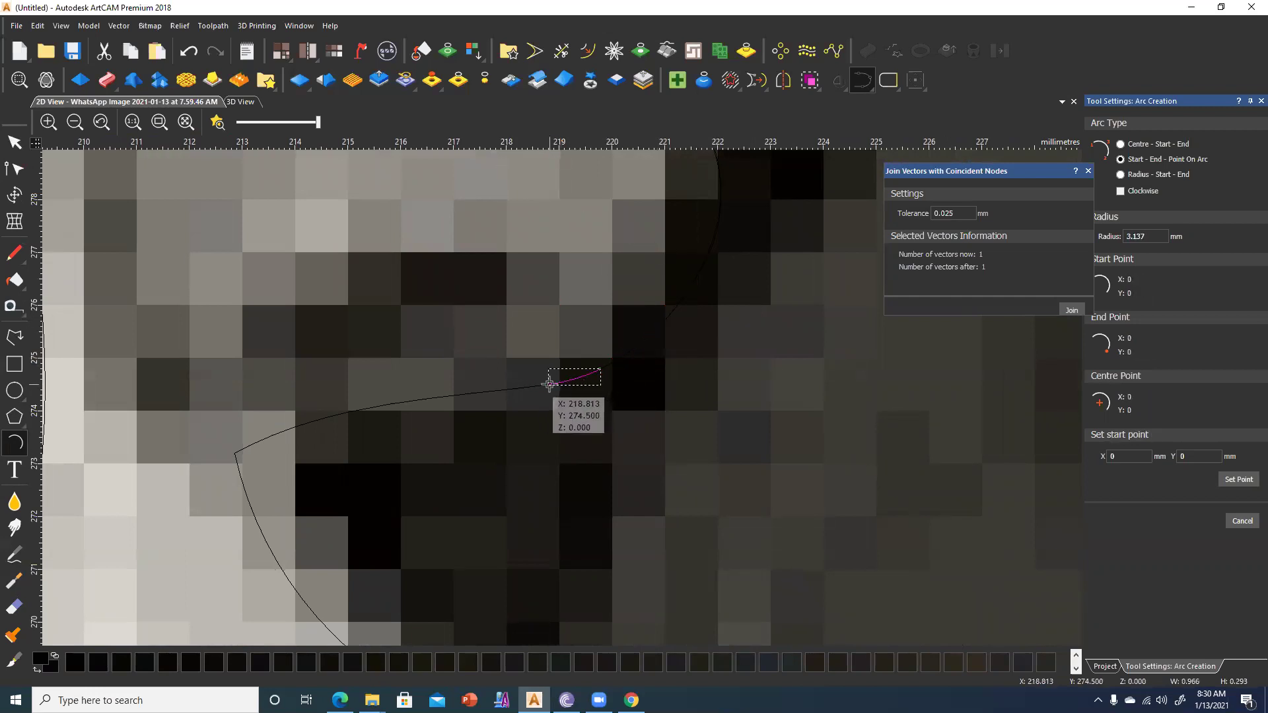
left_click(549, 383)
middle_click_drag(413, 406, 461, 399)
left_click(461, 399)
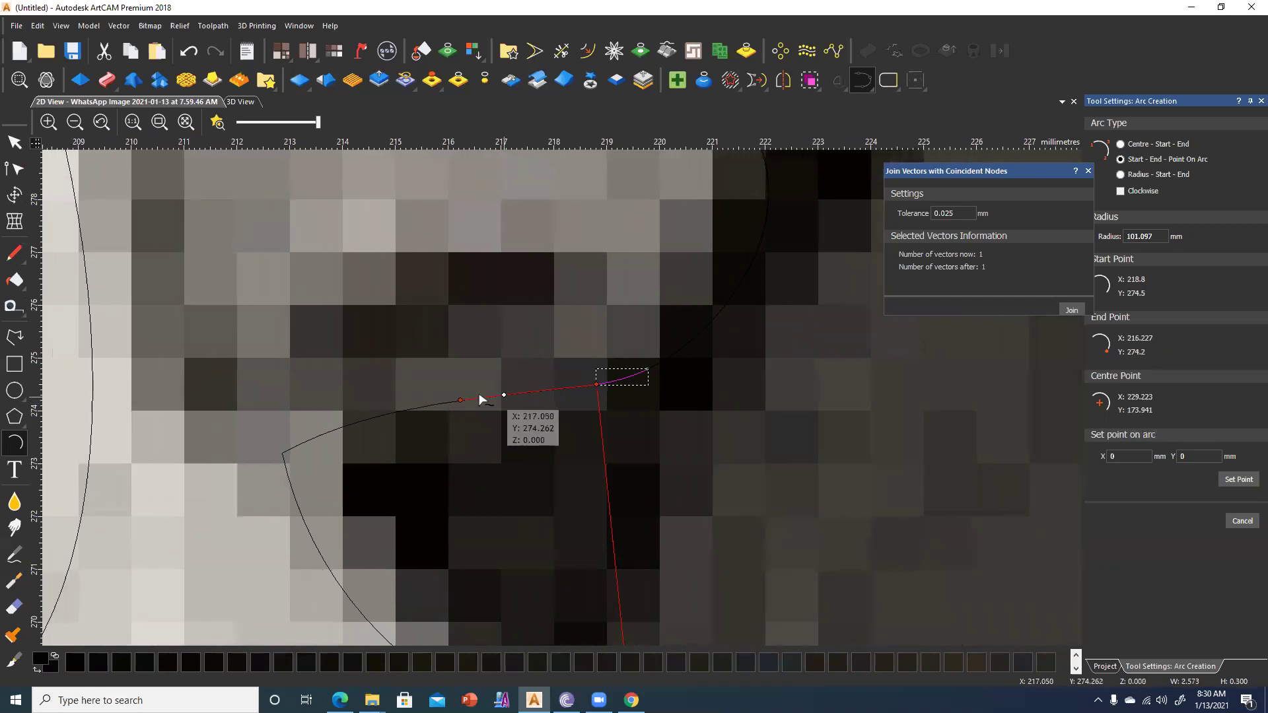
left_click(456, 407)
Add arcs toward the upper lip corner and a small arc up the cheek edge.
scroll(449, 416, "down", 1)
scroll(450, 436, "down", 1)
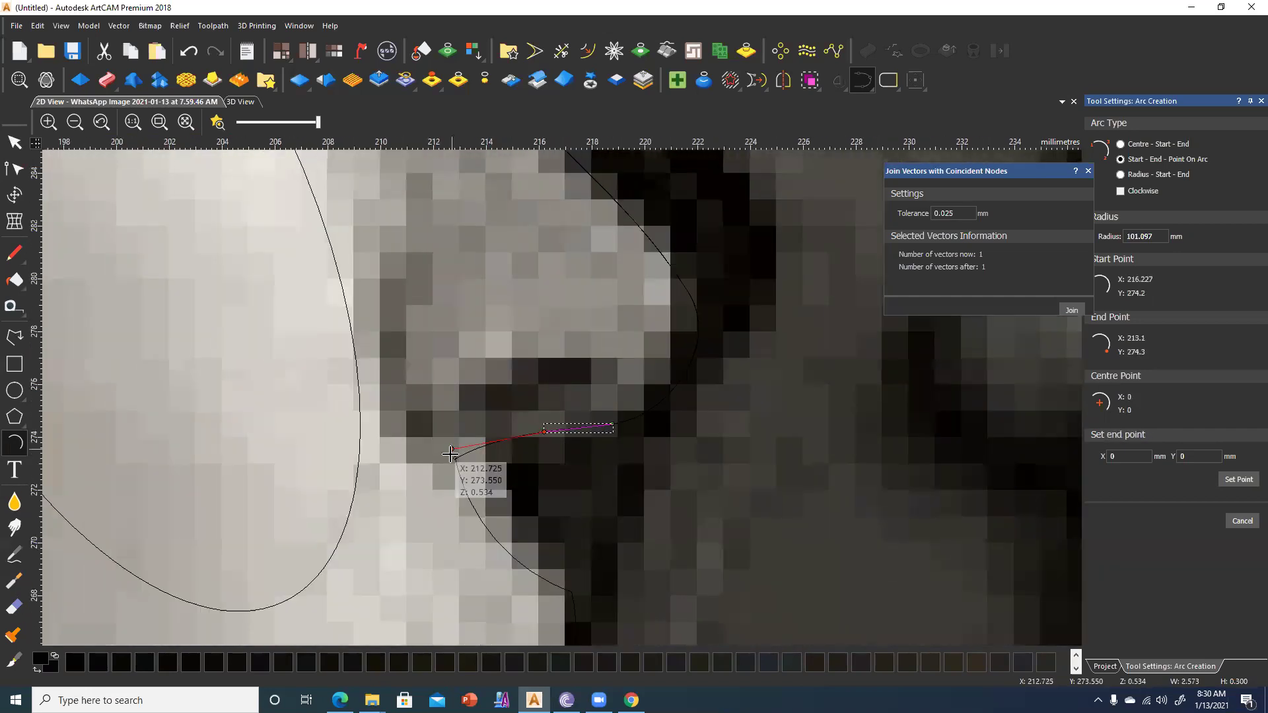
left_click(455, 456)
left_click(457, 456)
scroll(424, 455, "down", 3)
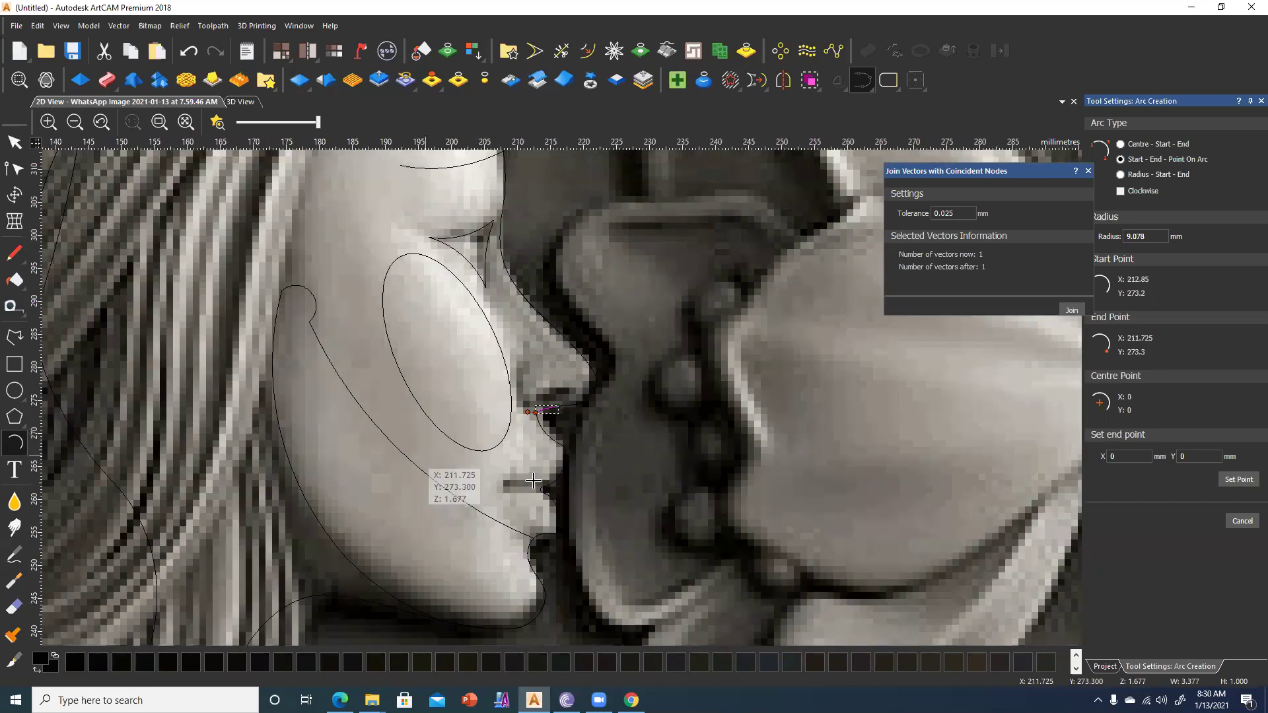
left_click(506, 443)
scroll(504, 446, "up", 2)
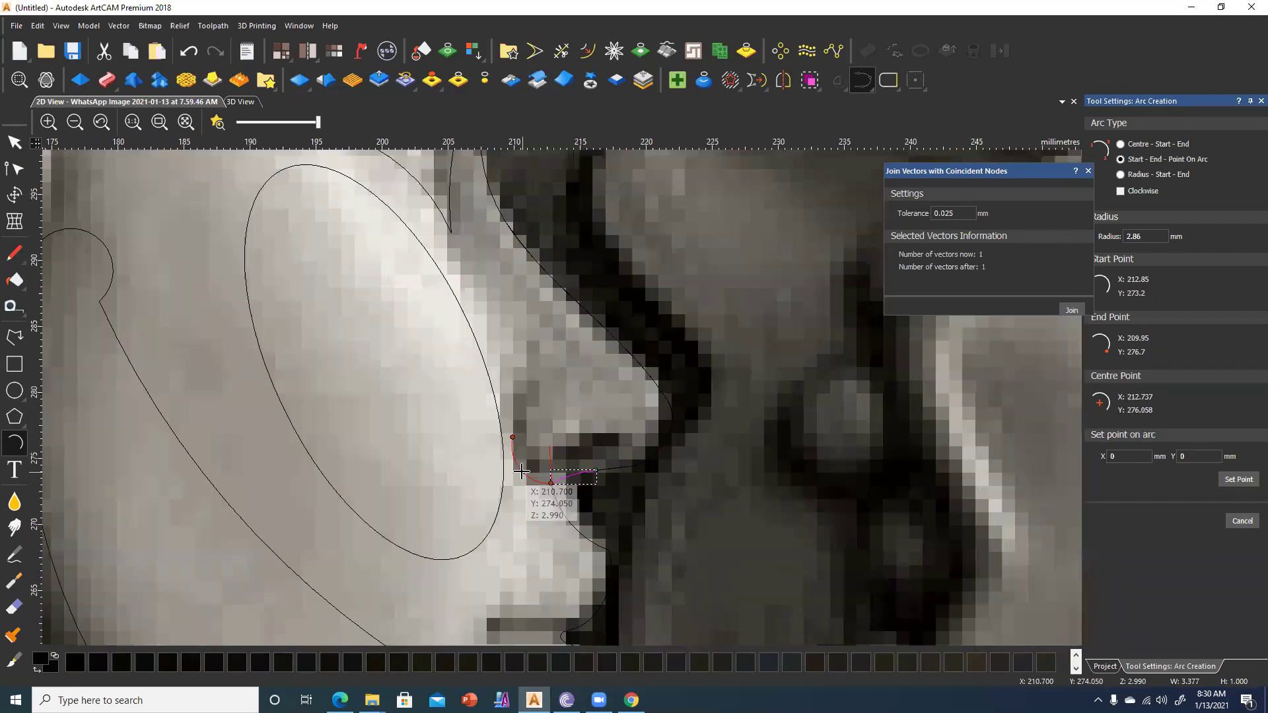
left_click(523, 471)
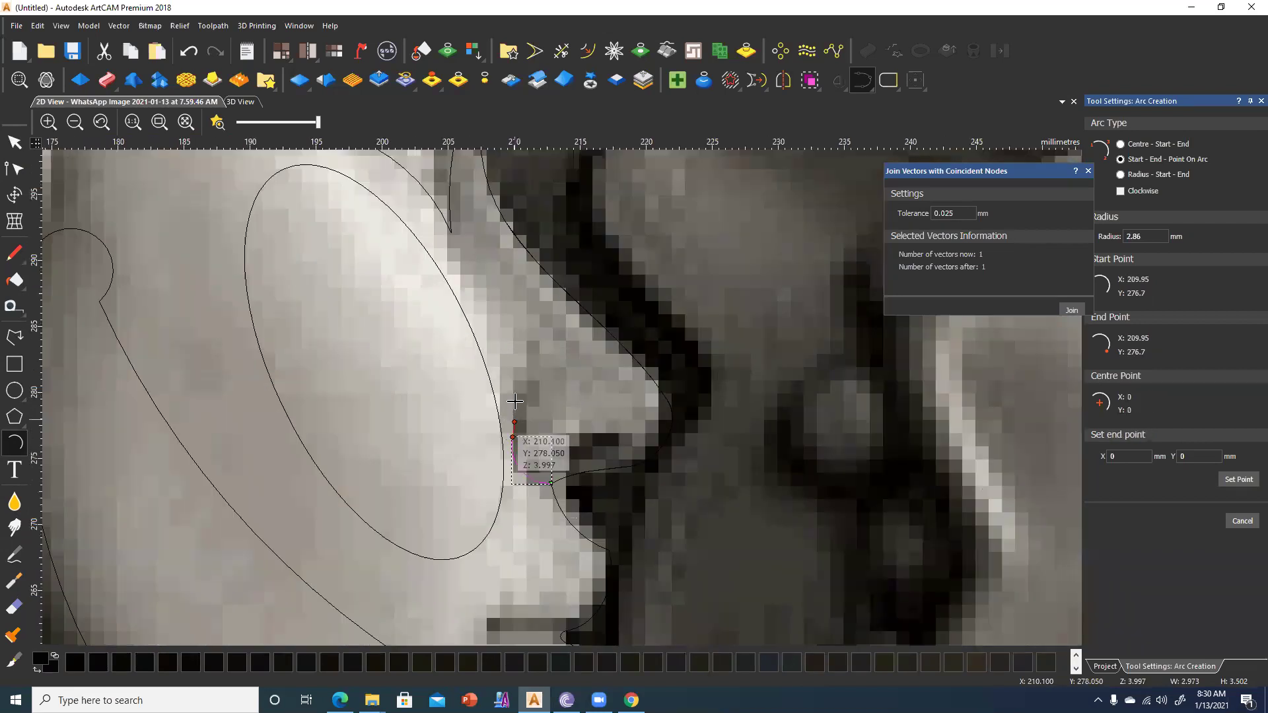
left_click(518, 389)
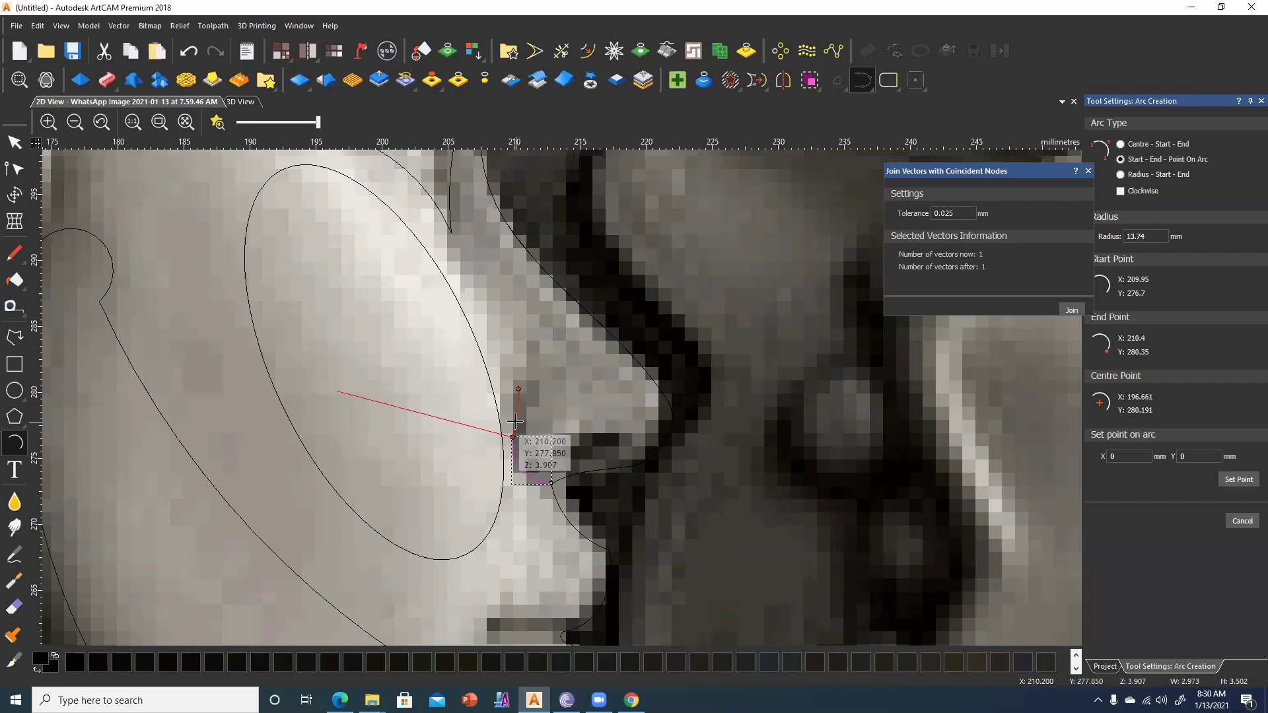
left_click(517, 412)
Draw arcs along the nose bridge, snapping to the eye outline.
middle_click_drag(463, 267, 515, 383)
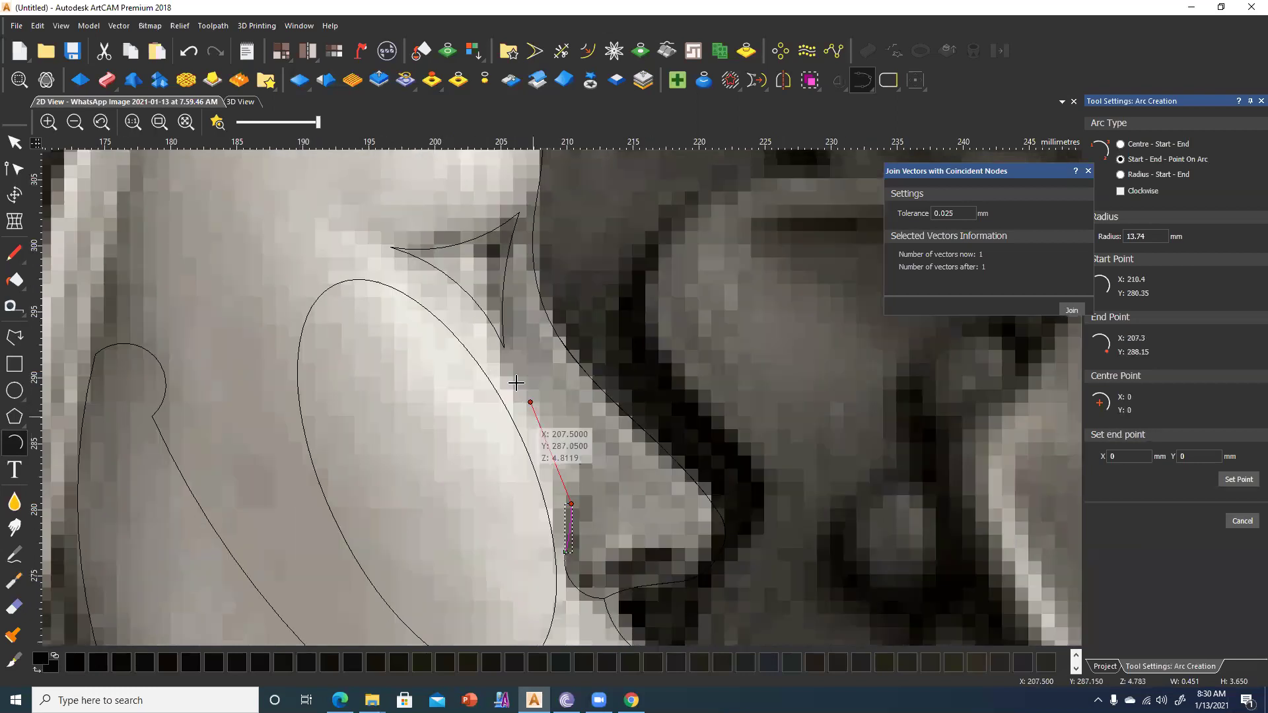
left_click(527, 404)
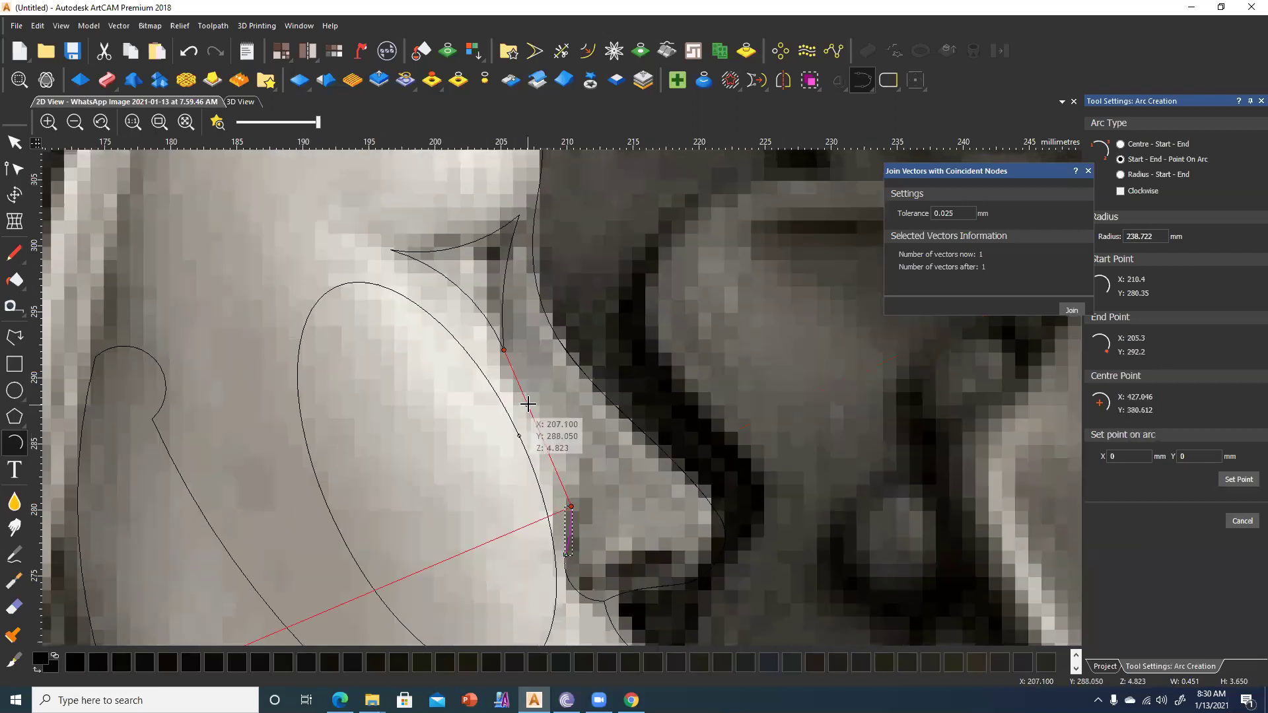
left_click(520, 367)
middle_click_drag(520, 367, 519, 428)
left_click(504, 416)
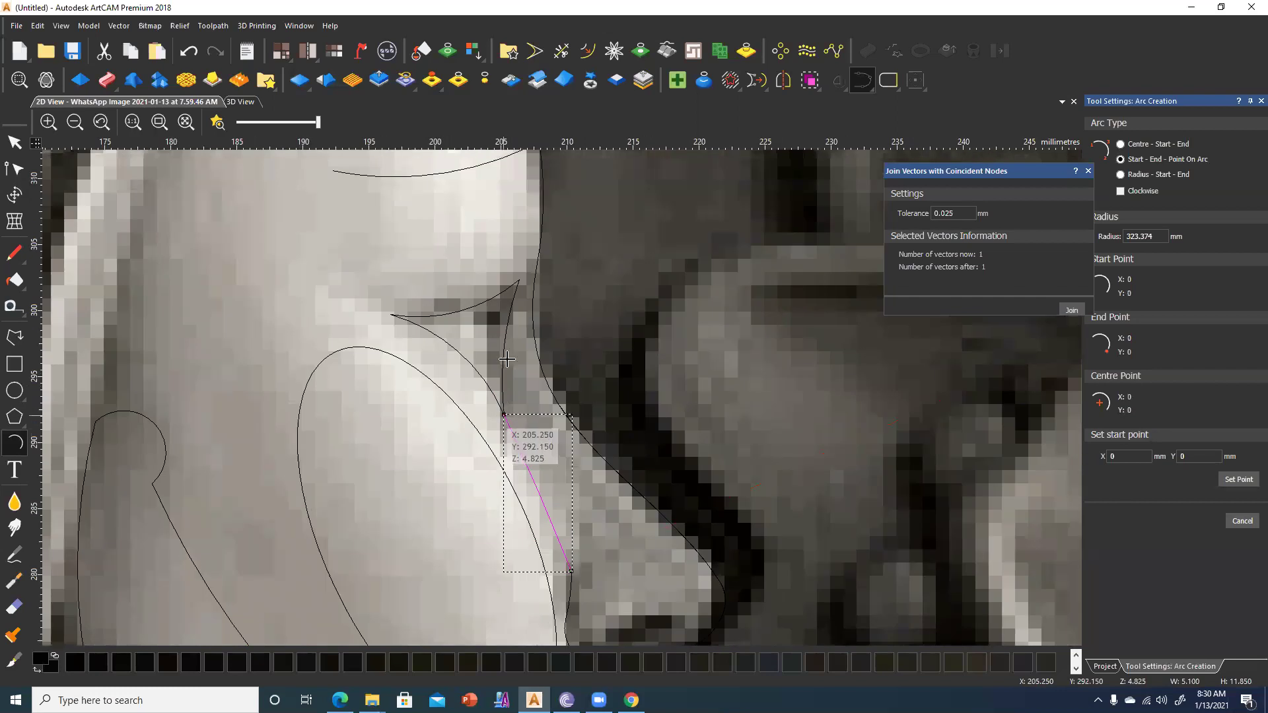
left_click(519, 279)
left_click(507, 328)
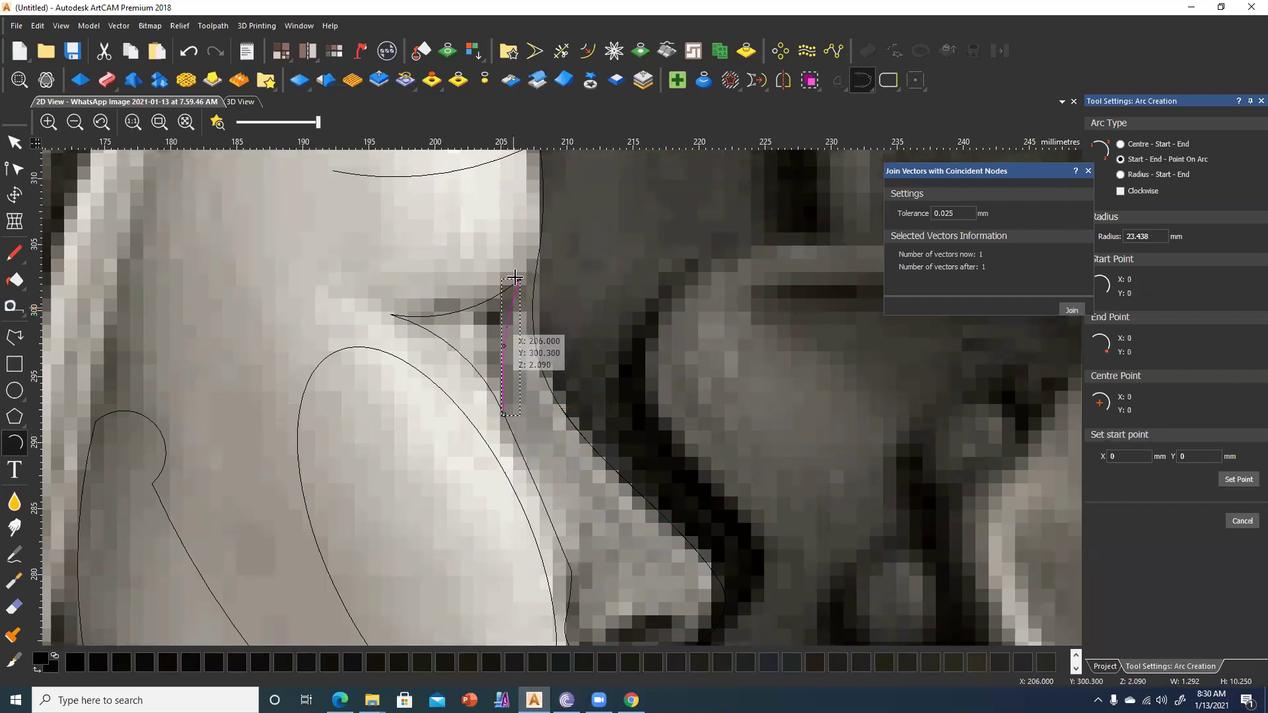
middle_click_drag(506, 328, 508, 364)
Add a tiny arc at the top node and a long arc down the nose bridge toward the tip.
left_click(520, 317)
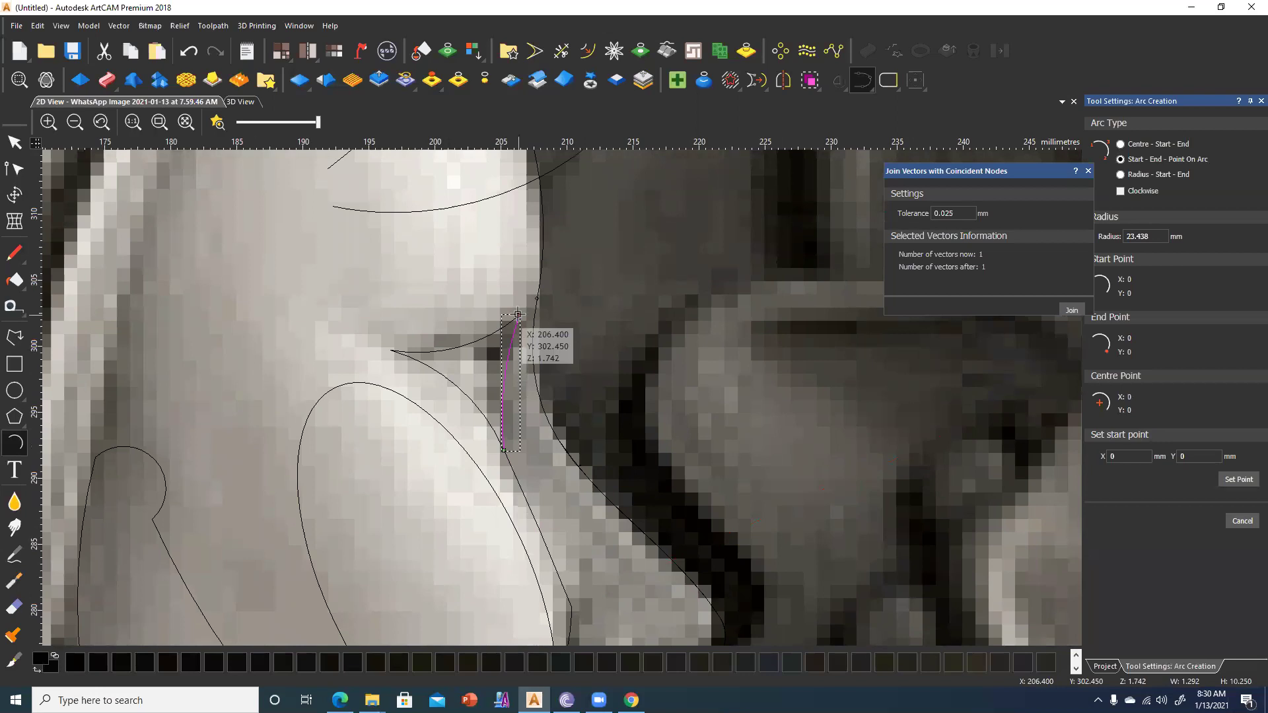
left_click(534, 317)
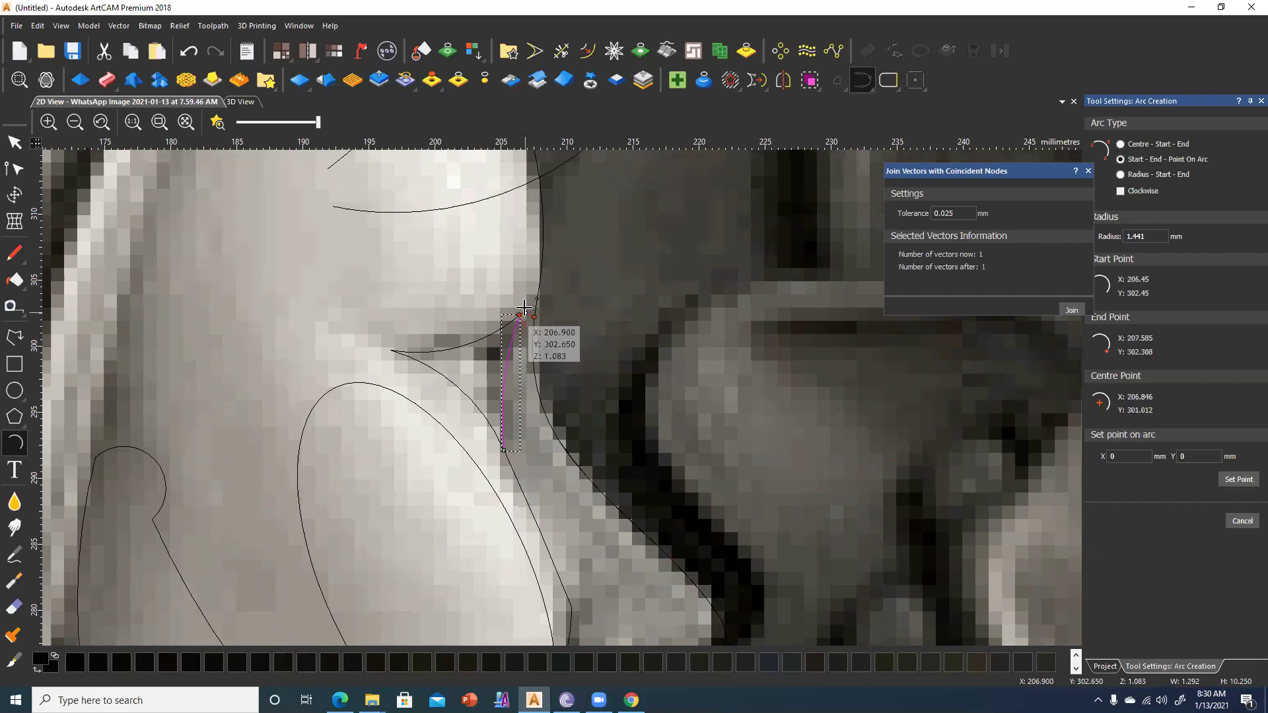
left_click(532, 316)
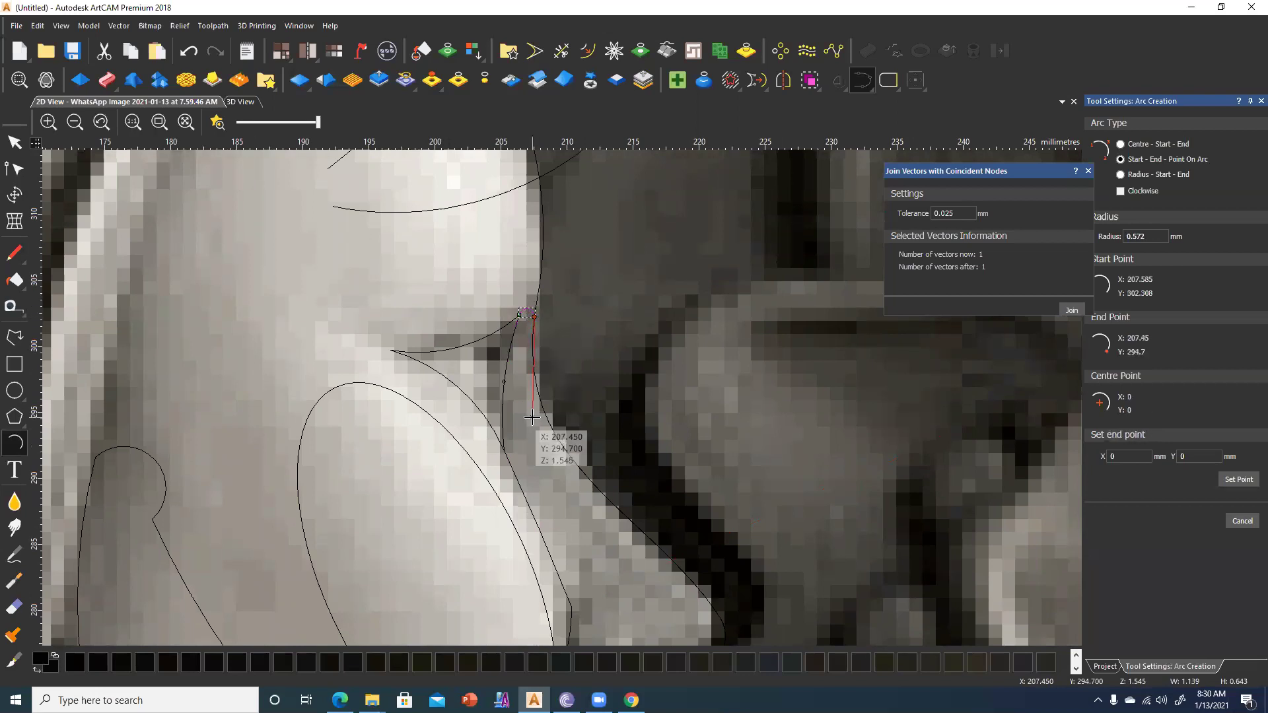
left_click(535, 387)
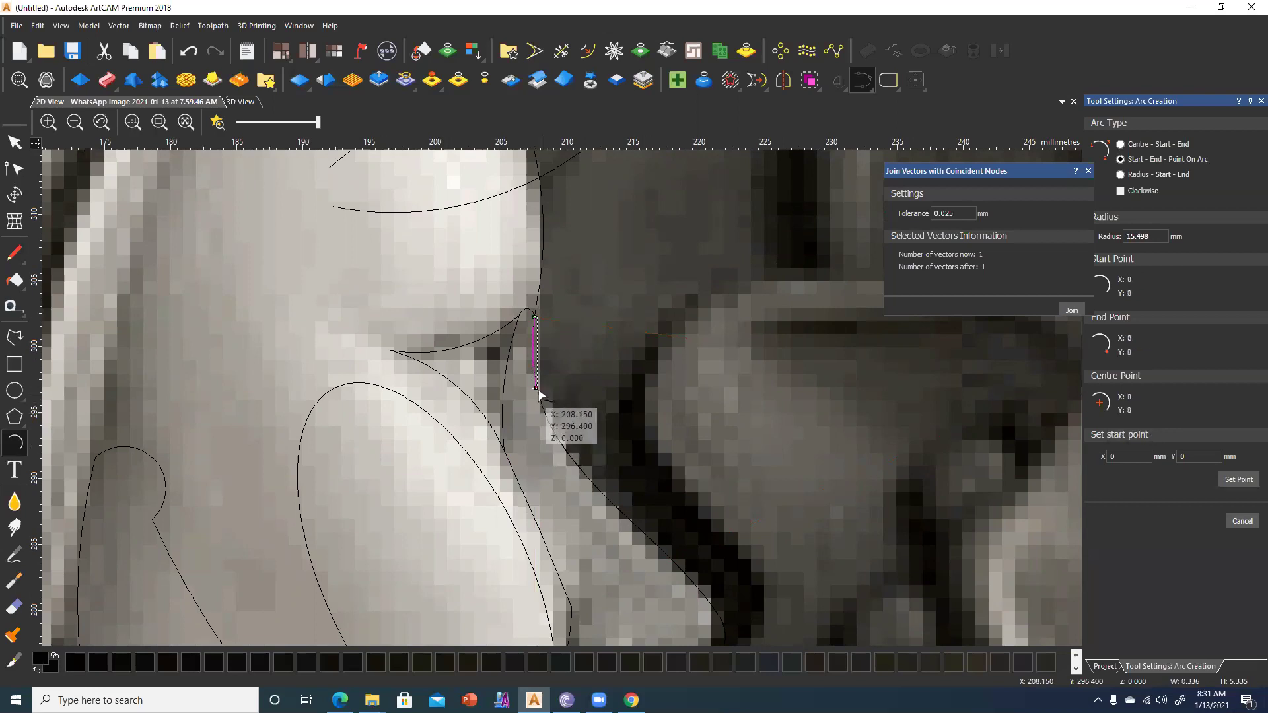
left_click(536, 387)
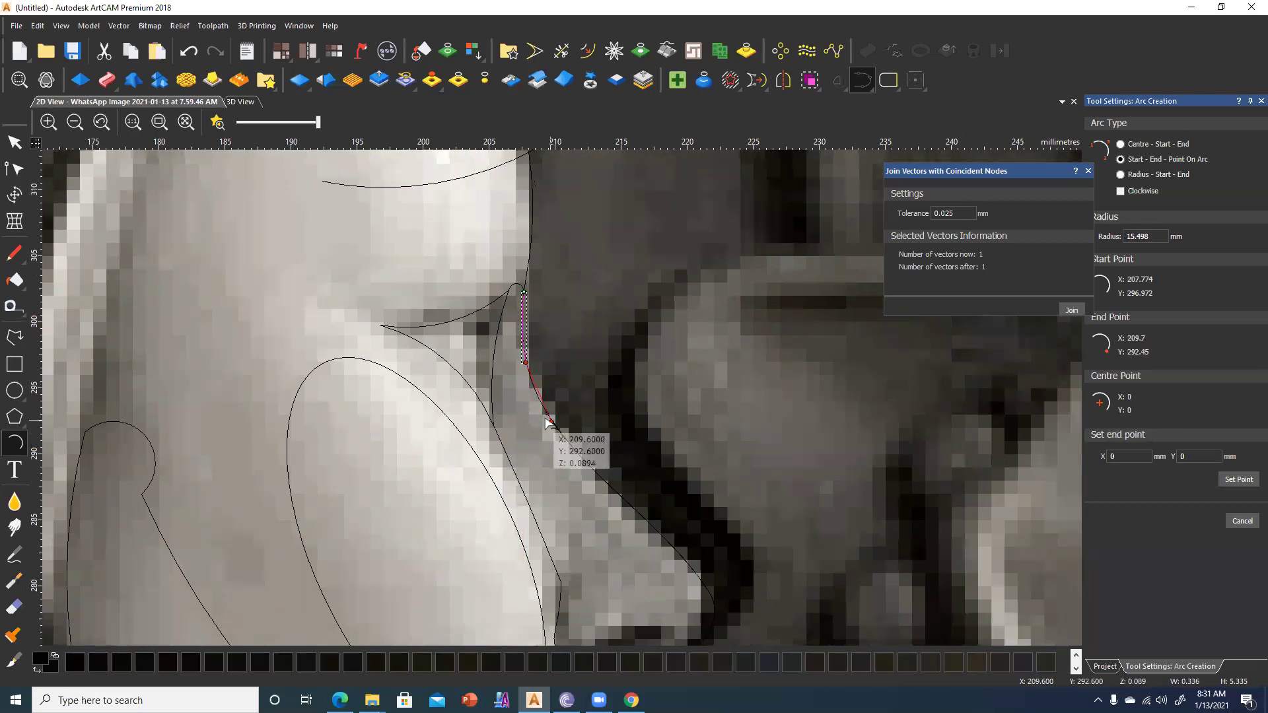
left_click(548, 417)
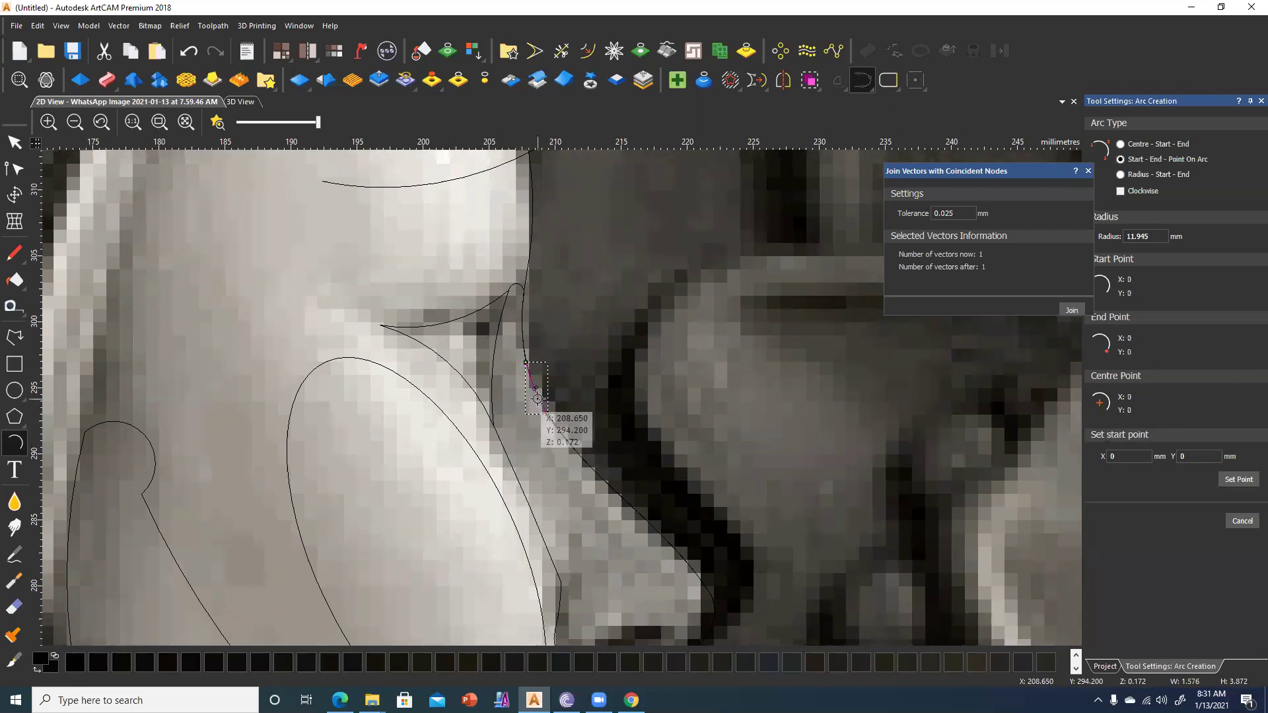
key("Escape")
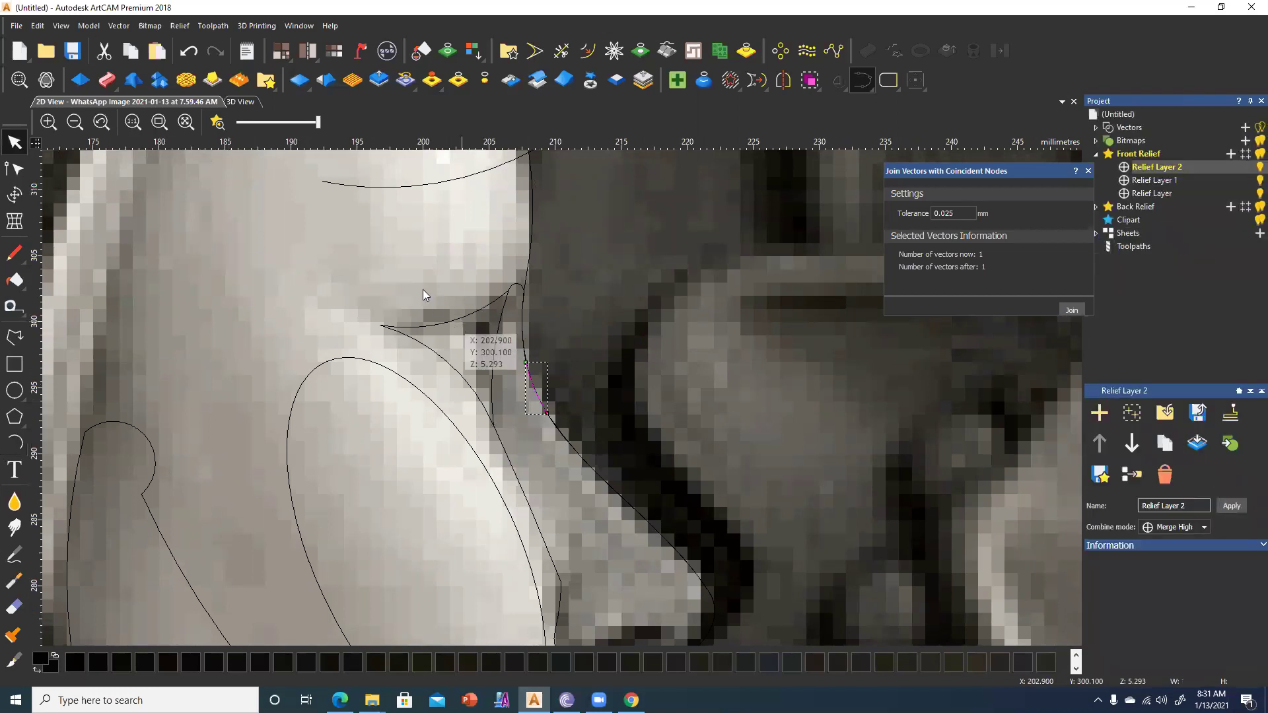
Join the nose arcs into a single vector and select the outline's top nodes.
middle_click_drag(422, 289, 405, 210)
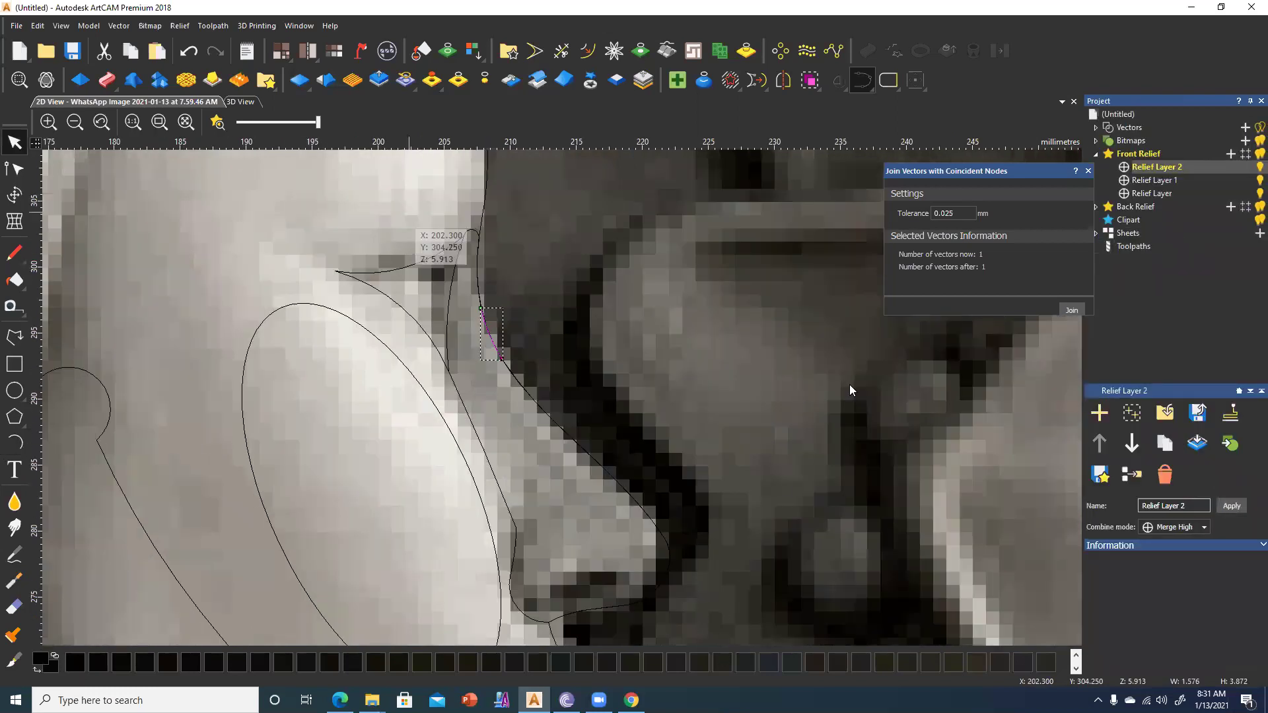
left_click(1082, 308)
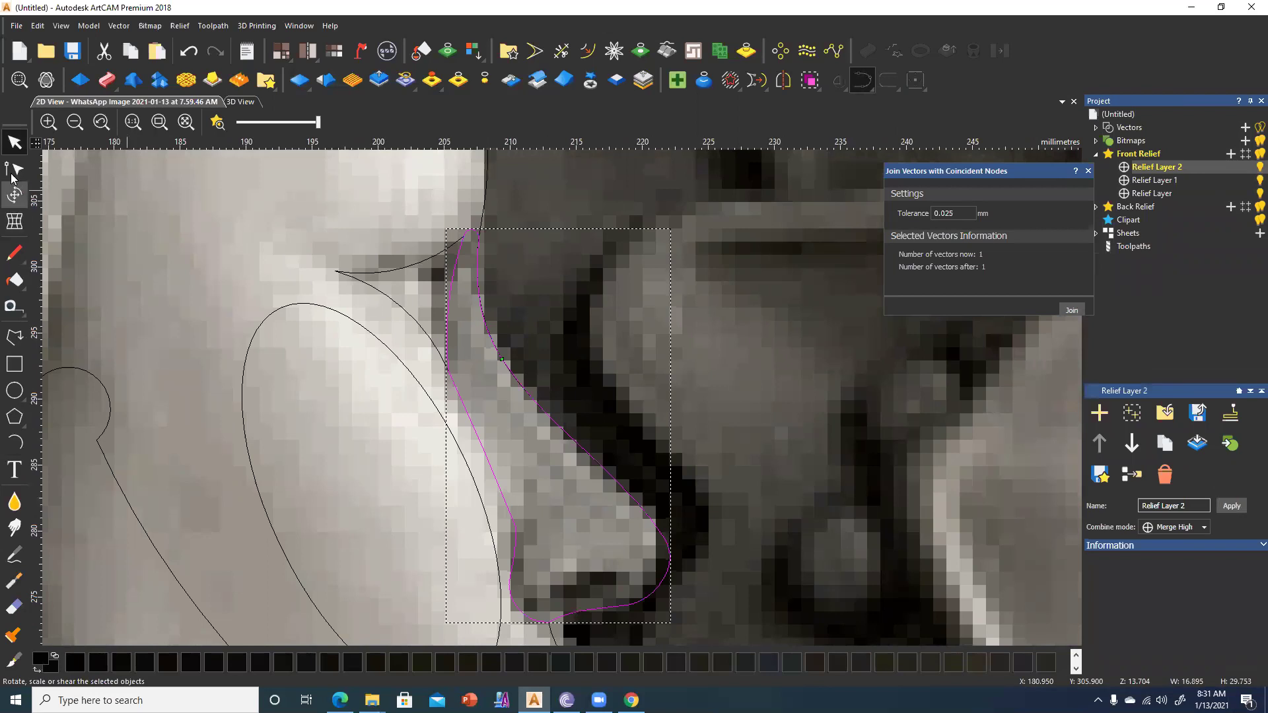
key("n")
left_click_drag(450, 232, 497, 259)
left_click(449, 371, "shift")
left_click(567, 433, "shift")
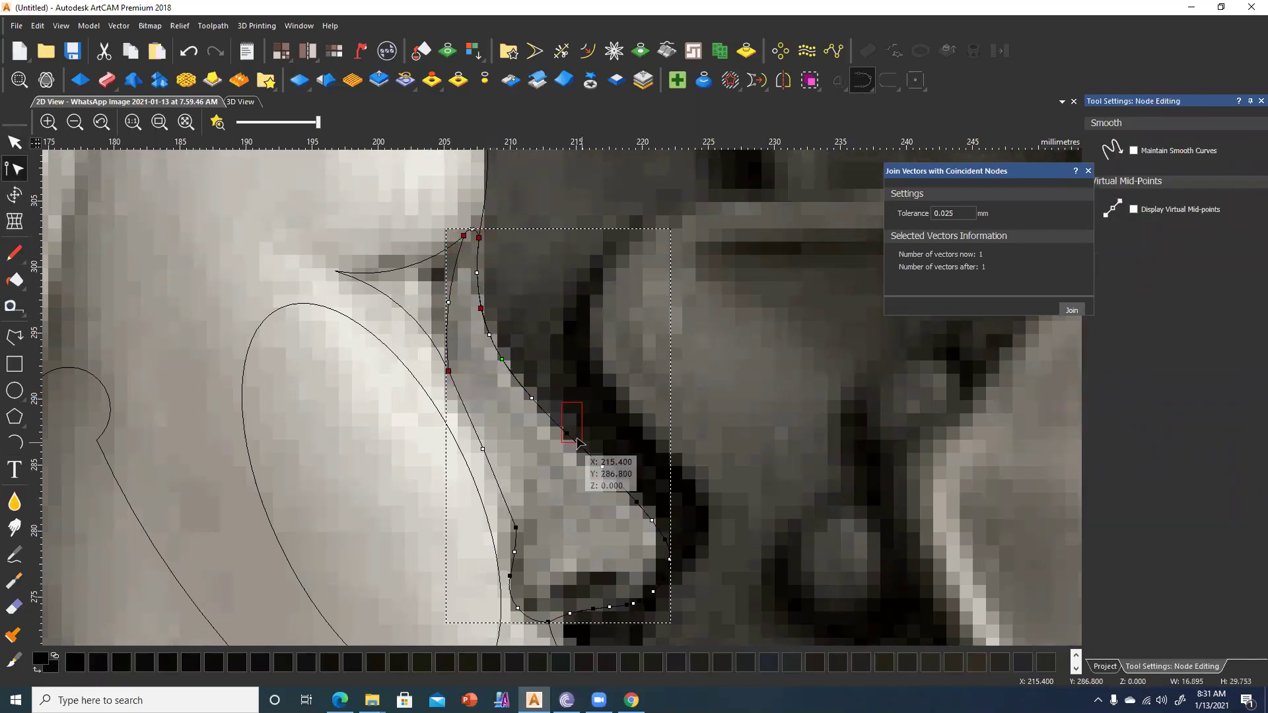
left_click(502, 359, "shift")
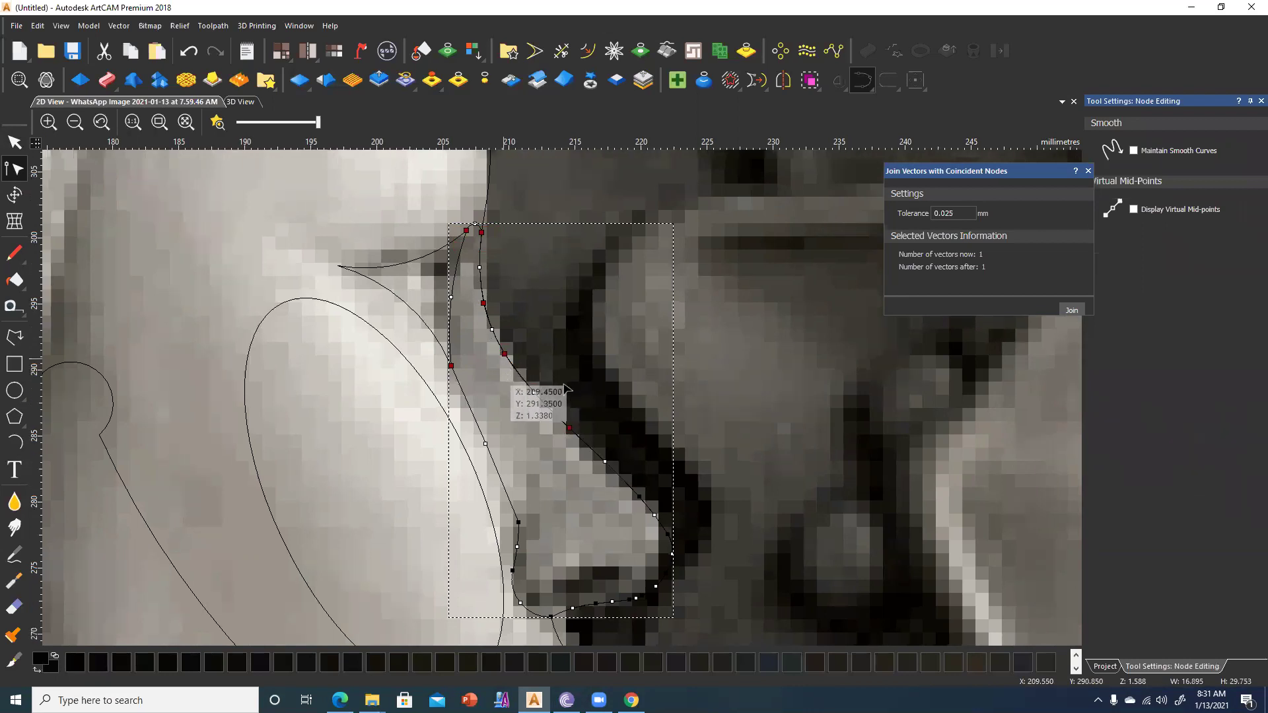
Select the nose-tip and nostril nodes and convert their segments to Bezier curves.
middle_click_drag(646, 508, 604, 409)
left_click(610, 475, "shift")
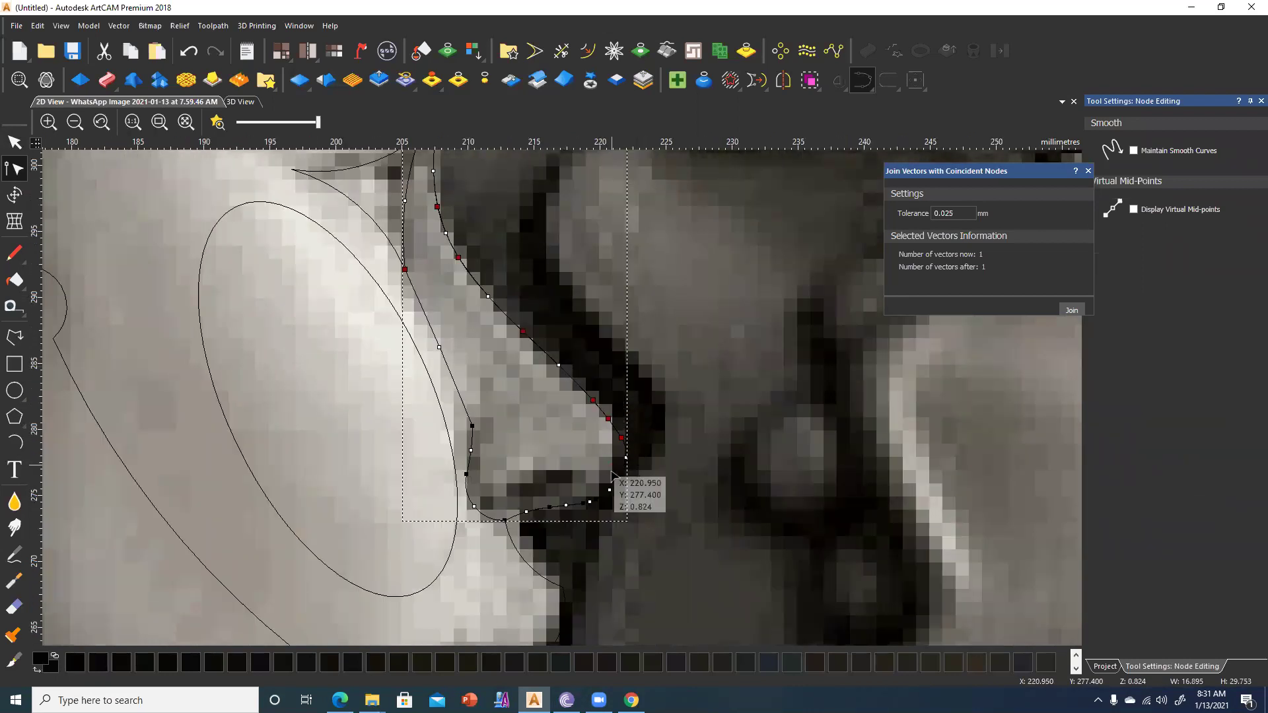
left_click(608, 490, "shift")
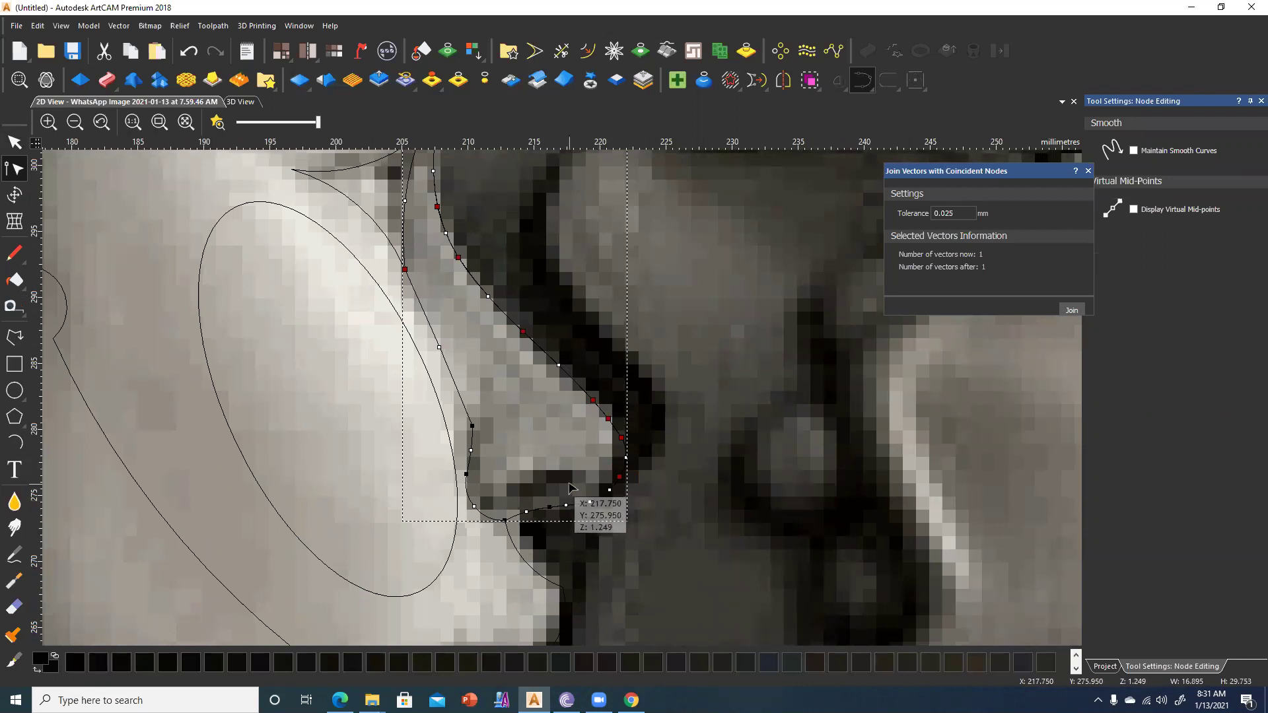
left_click(550, 506, "shift")
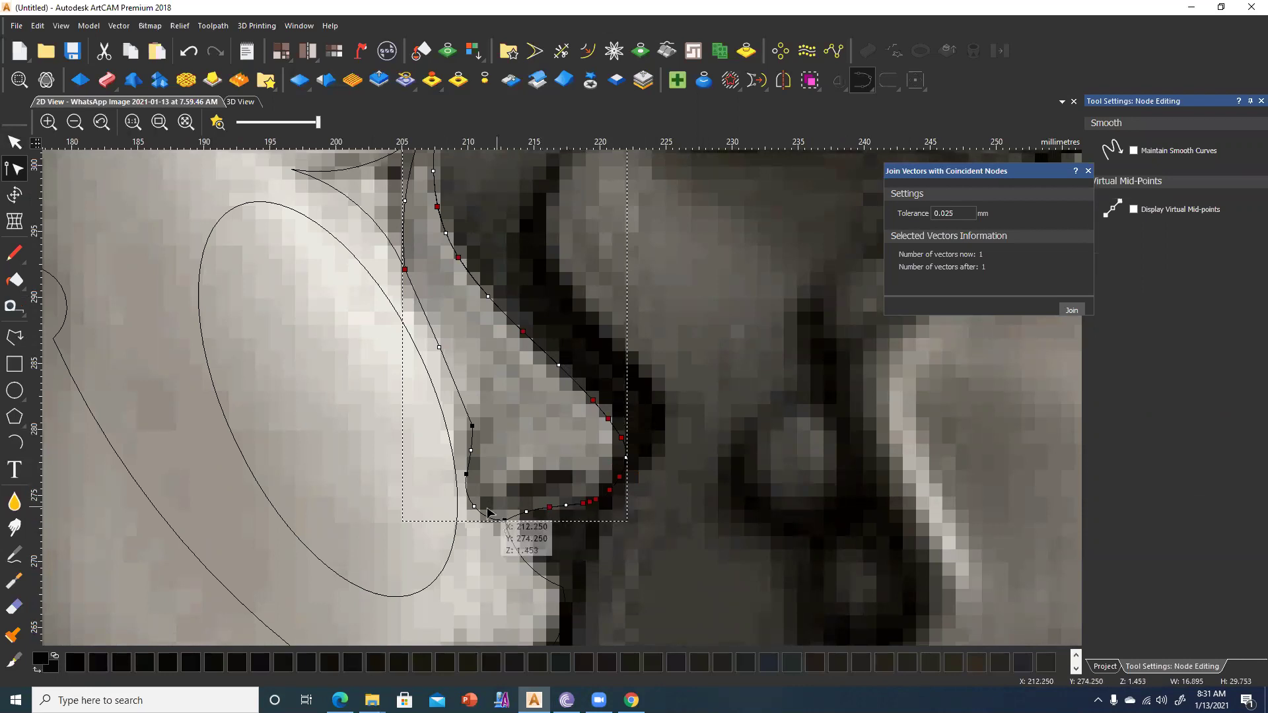
left_click(466, 474, "shift")
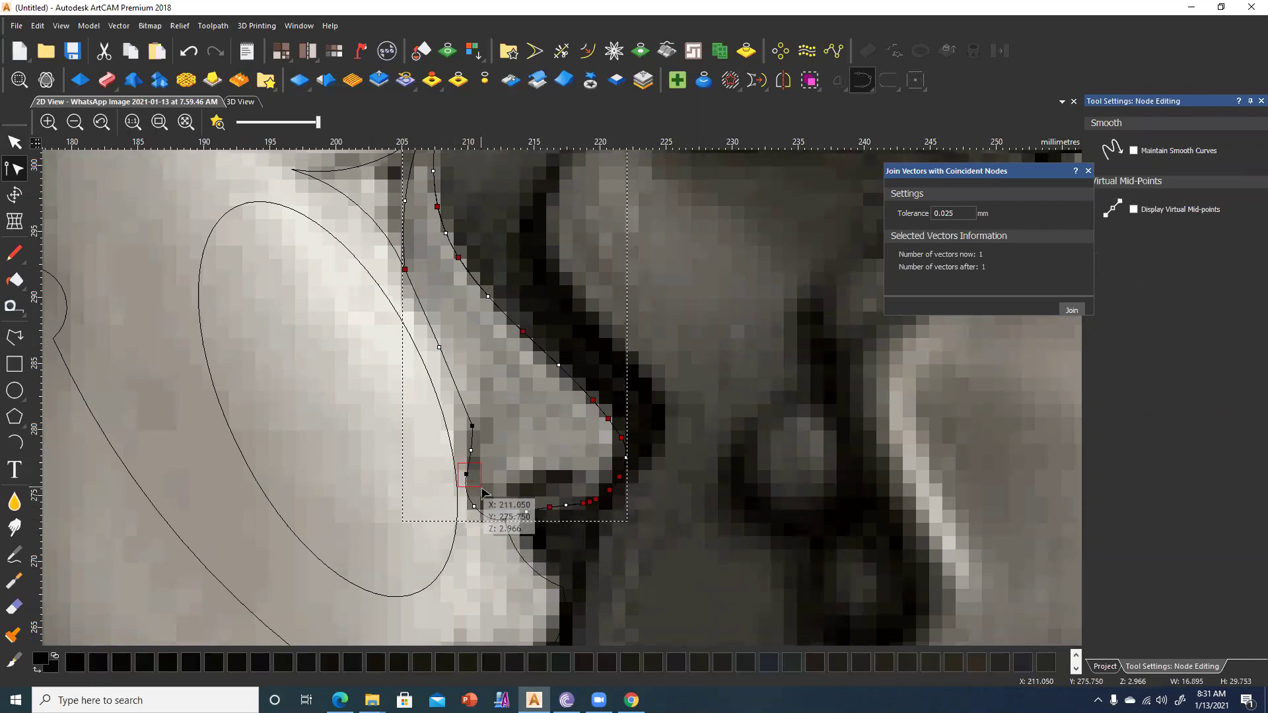
right_click(439, 347)
left_click(461, 100)
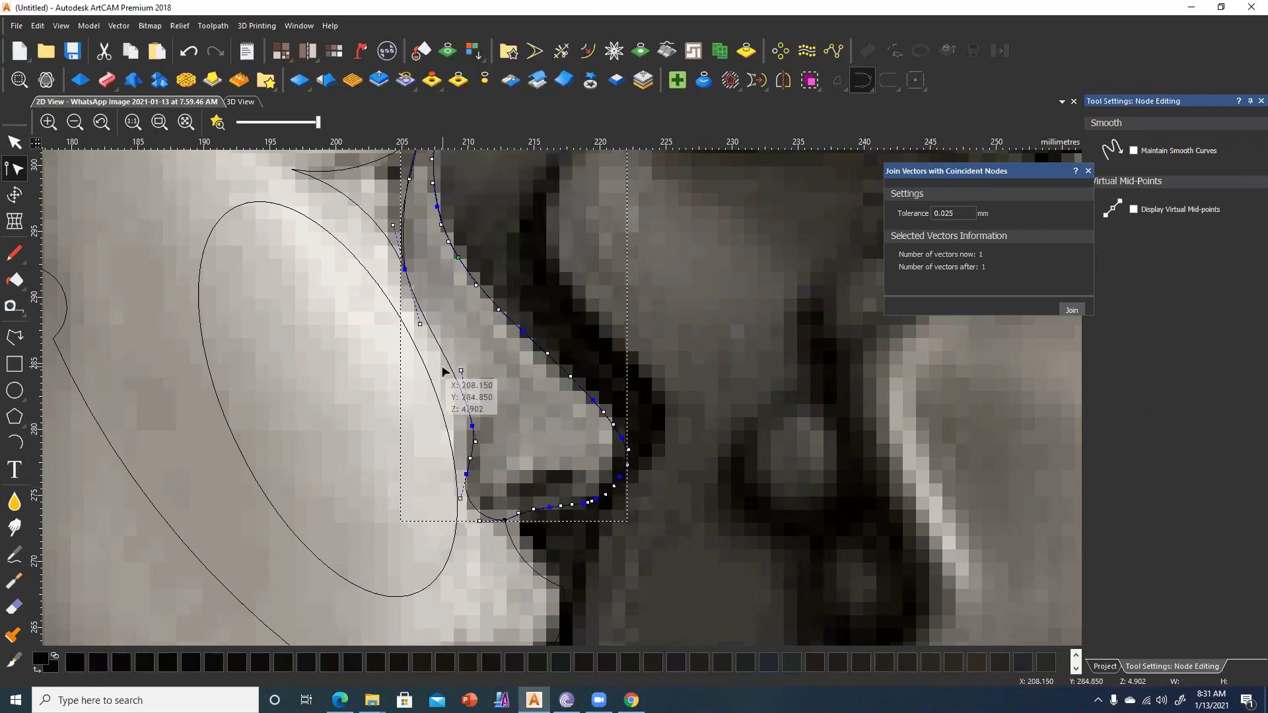
Drag the Bezier handles to reshape the curve under the nostril.
middle_click_drag(451, 359, 461, 365)
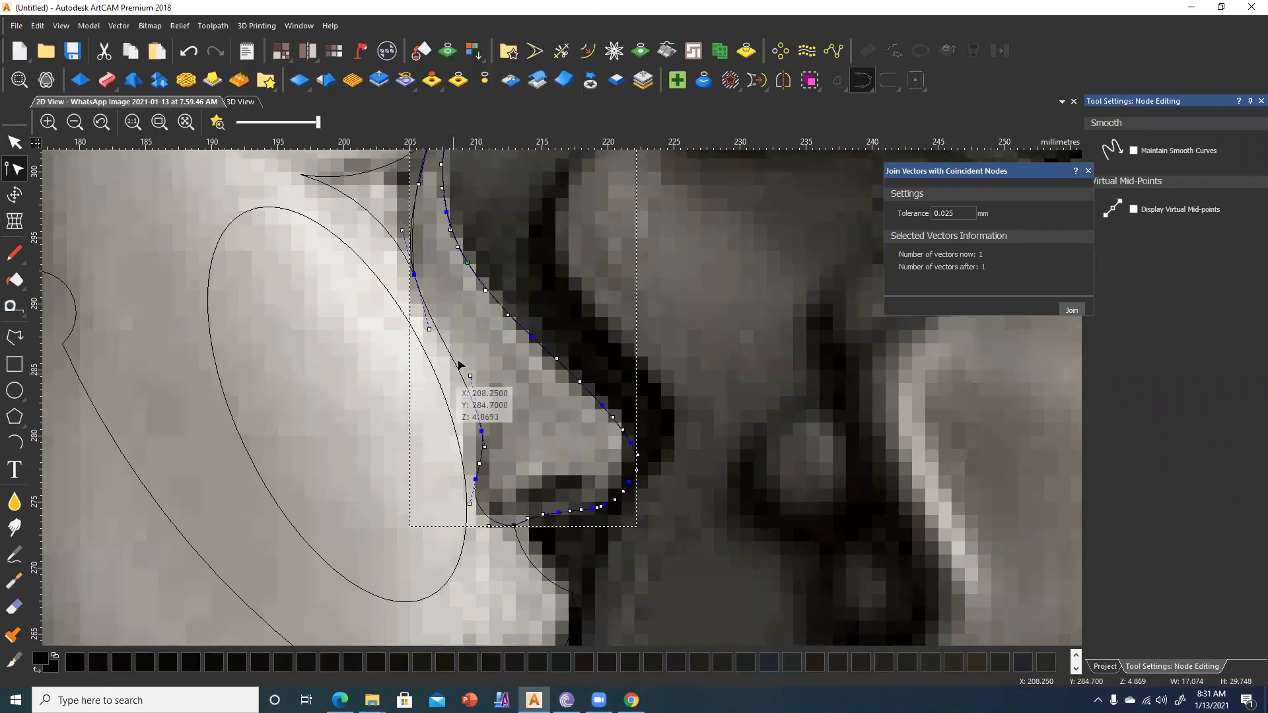
right_click(515, 527)
left_click(510, 540)
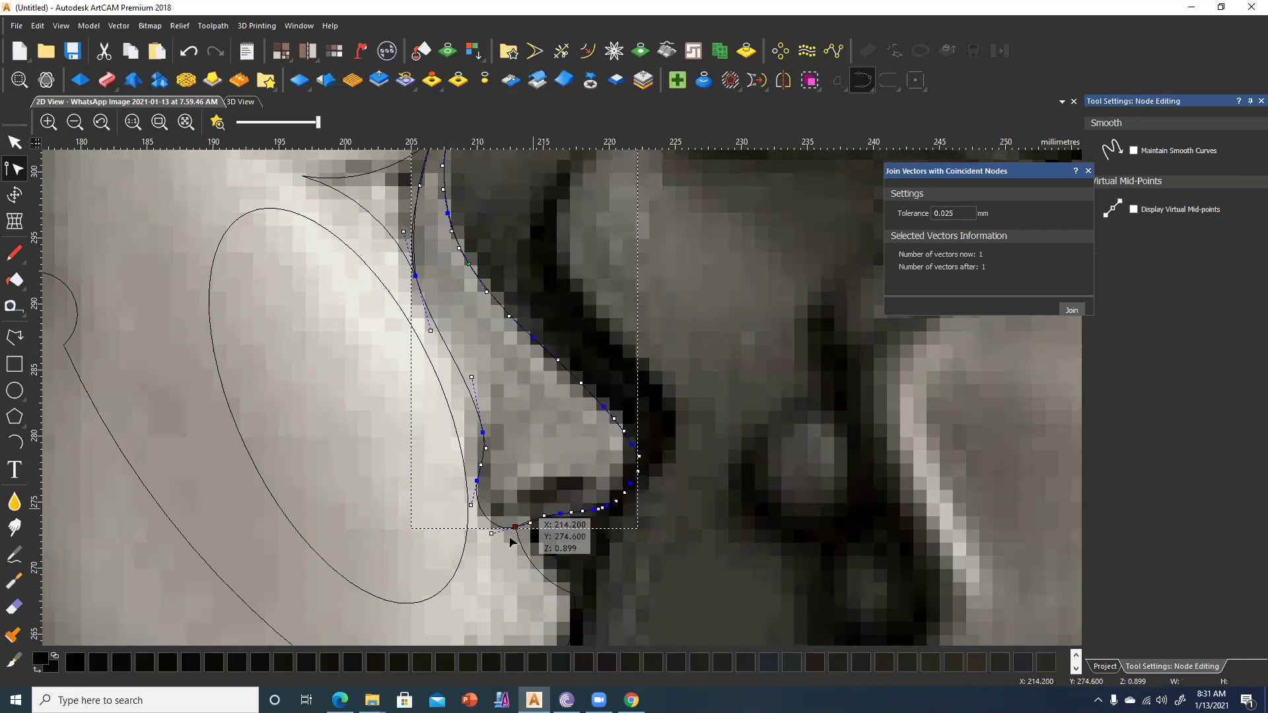
scroll(509, 542, "up", 5)
left_click_drag(600, 461, 596, 454)
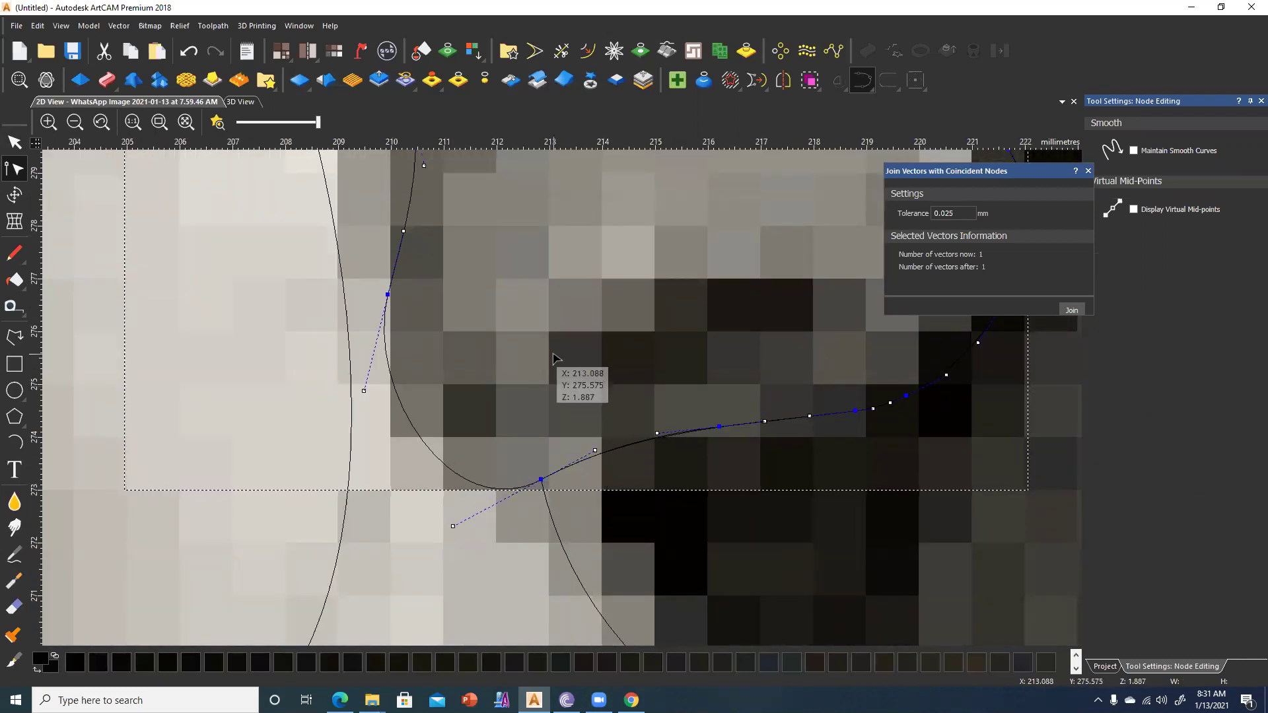
left_click(552, 386)
scroll(545, 391, "down", 7)
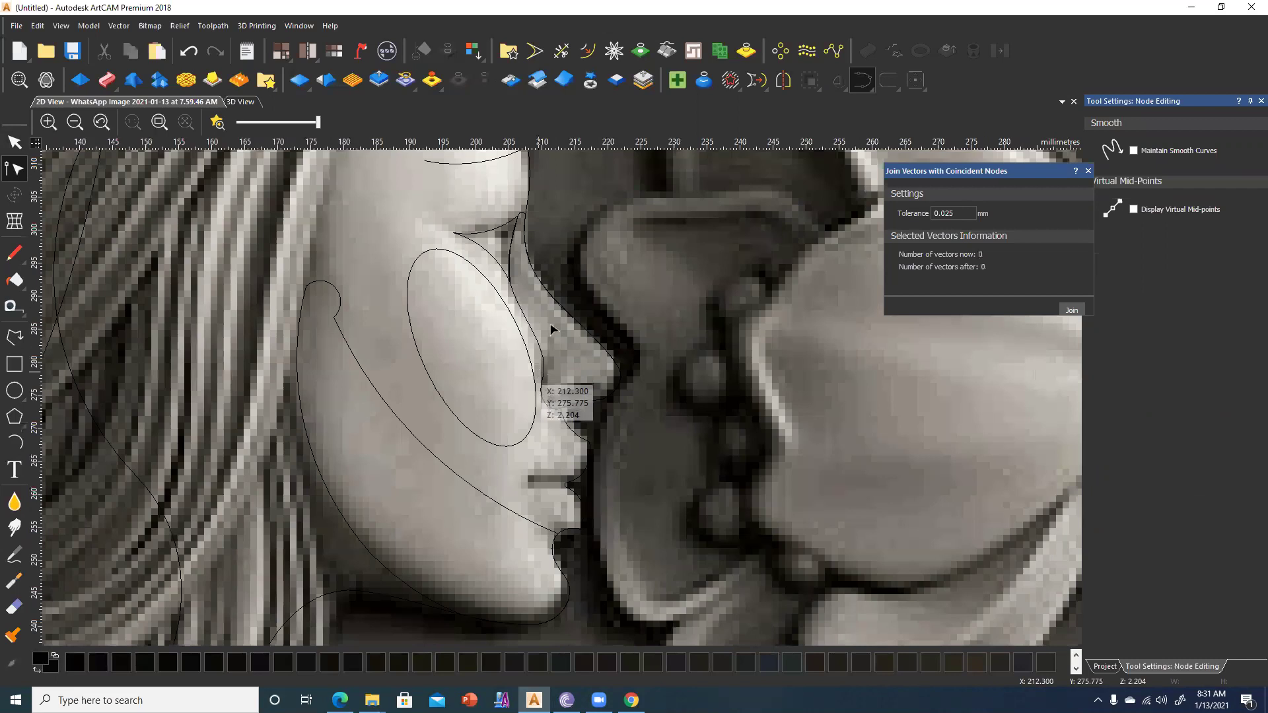
Reshape the curve at the nostril base and close the Join Vectors panel.
left_click(552, 437)
scroll(534, 437, "up", 5)
left_click_drag(534, 432, 523, 448)
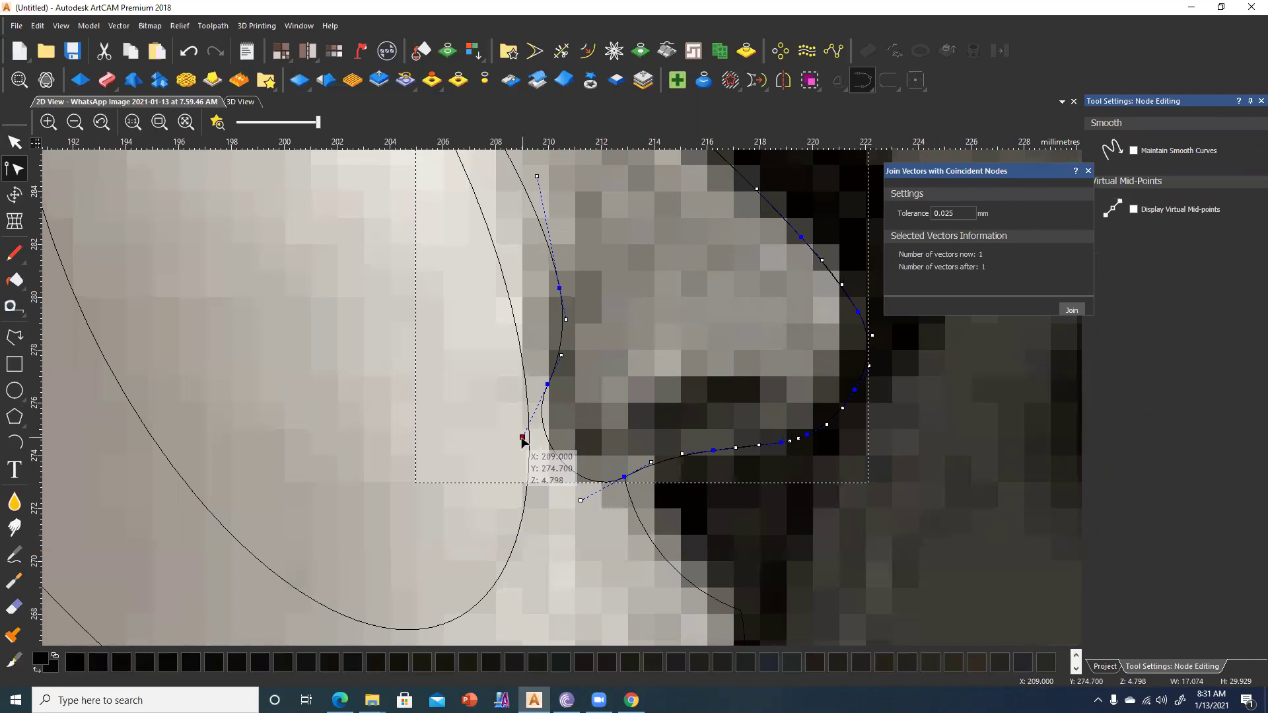
left_click(584, 406)
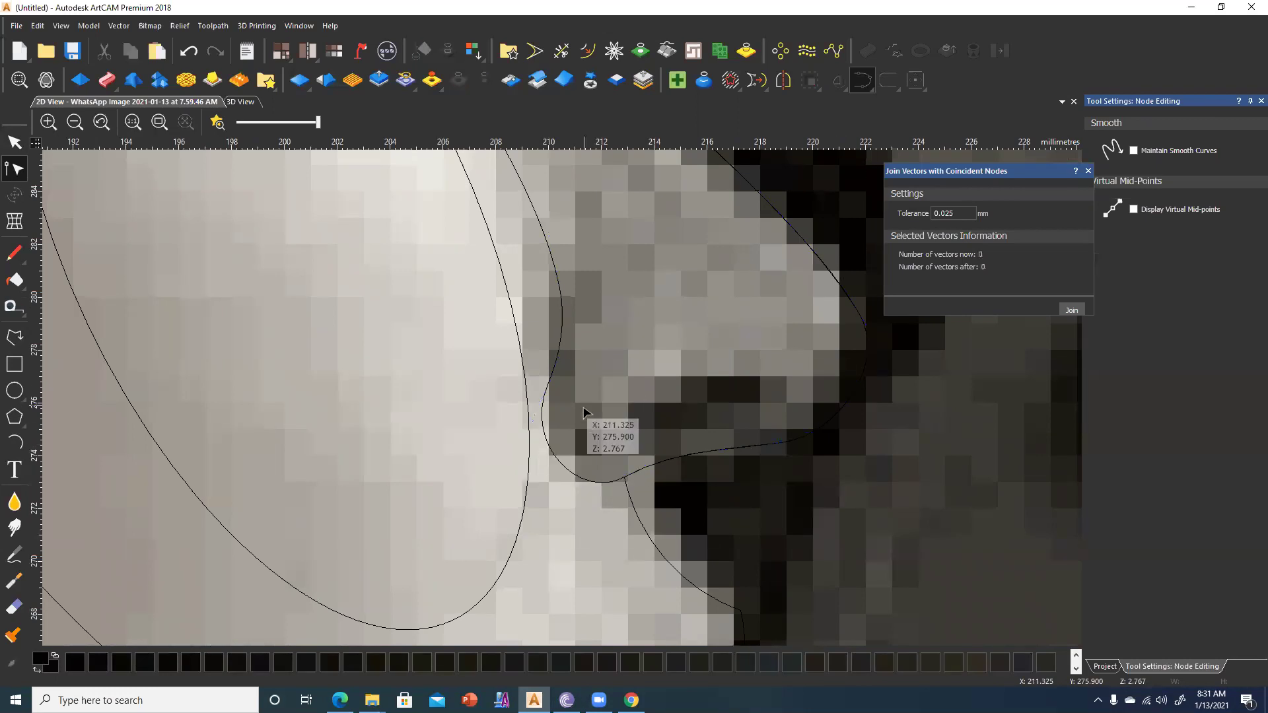
scroll(585, 410, "down", 3)
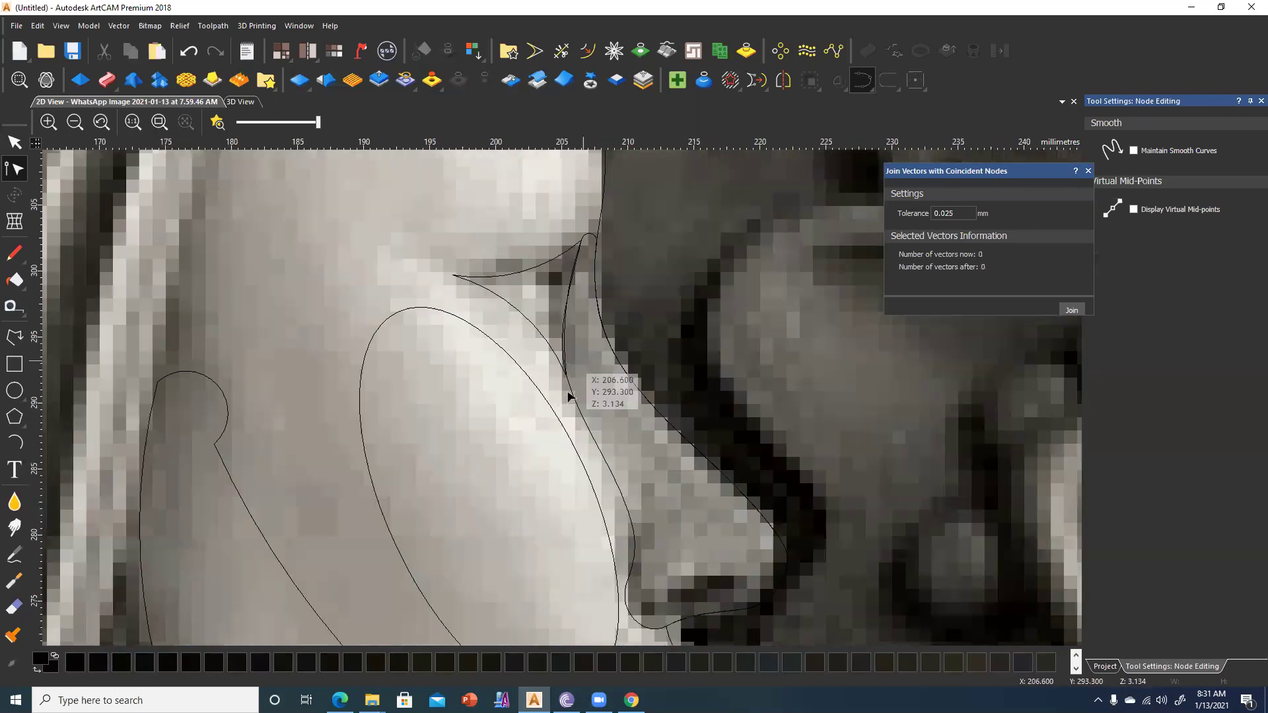
left_click(567, 399)
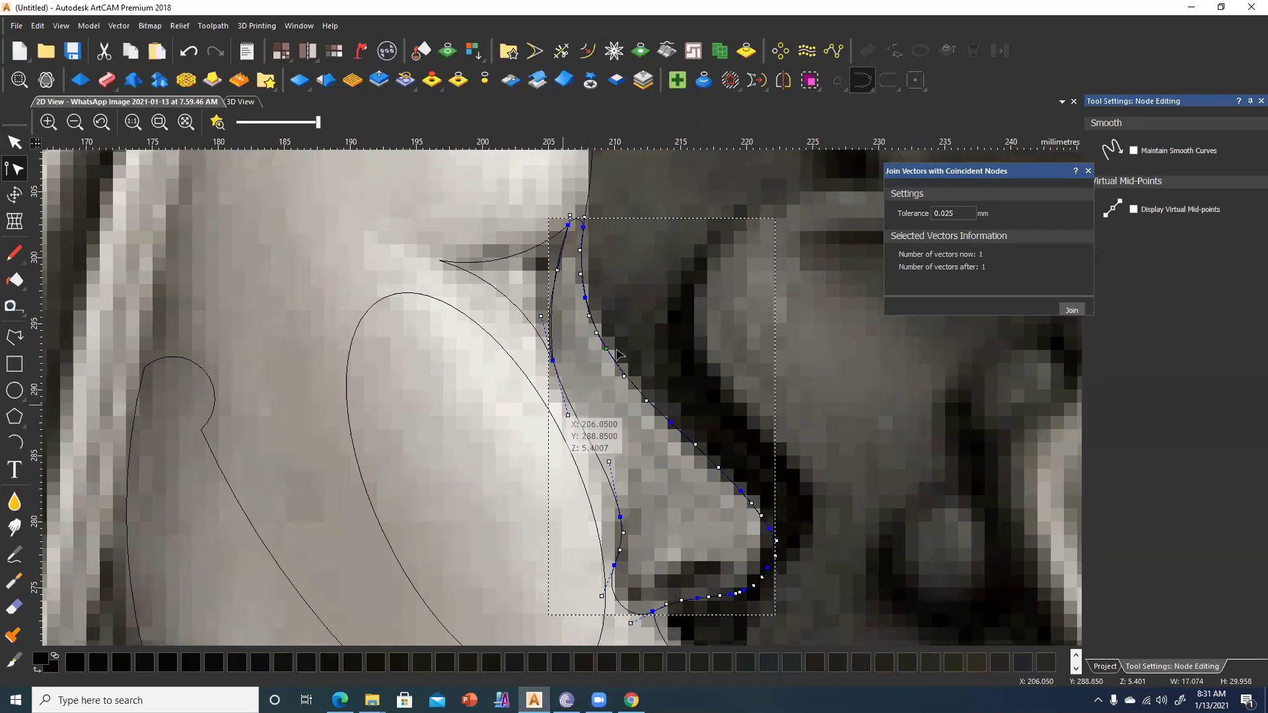
left_click(1088, 171)
left_click(285, 222)
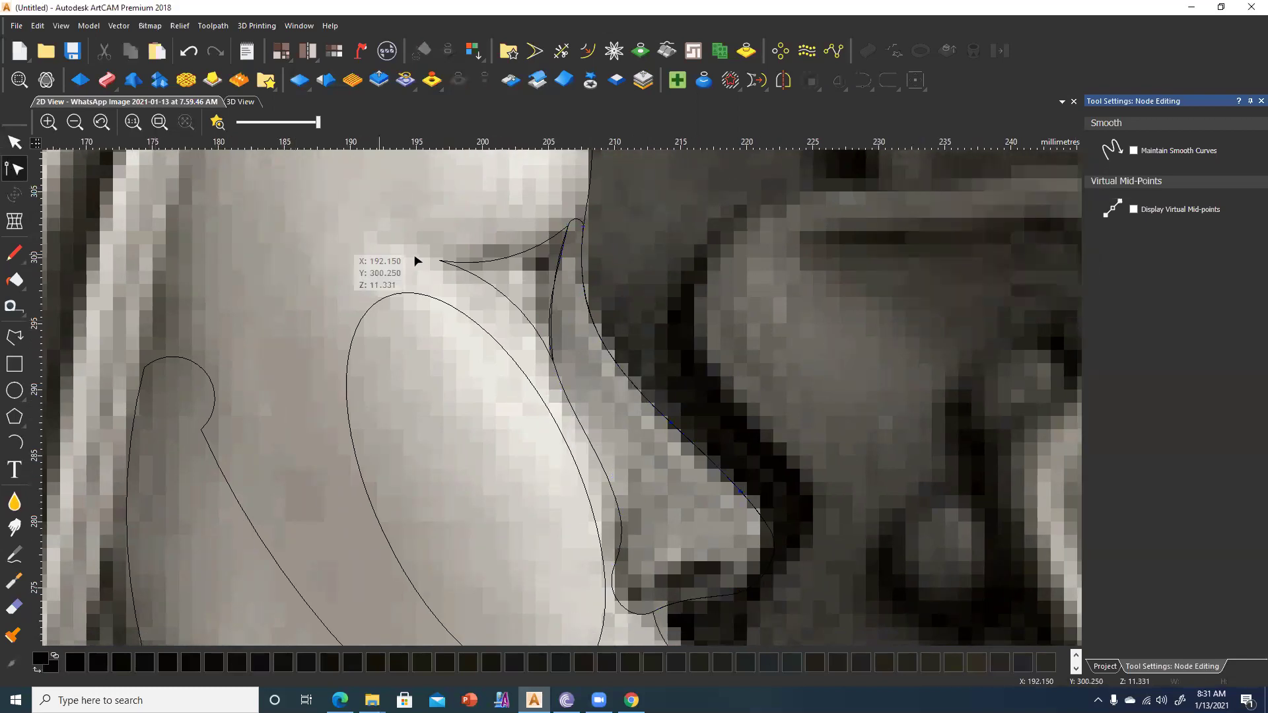
Select the eye-corner vector in the 3D view and give it a Round profile in Shape Editor.
left_click(478, 280)
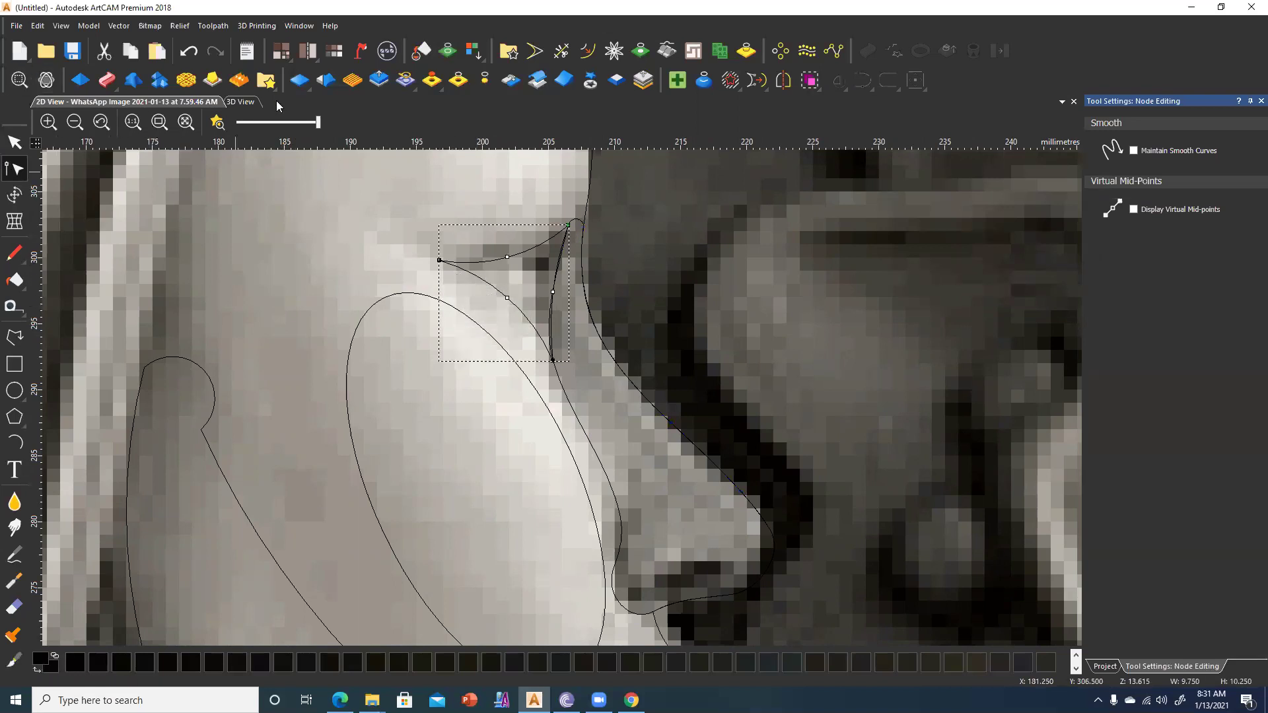
left_click(246, 104)
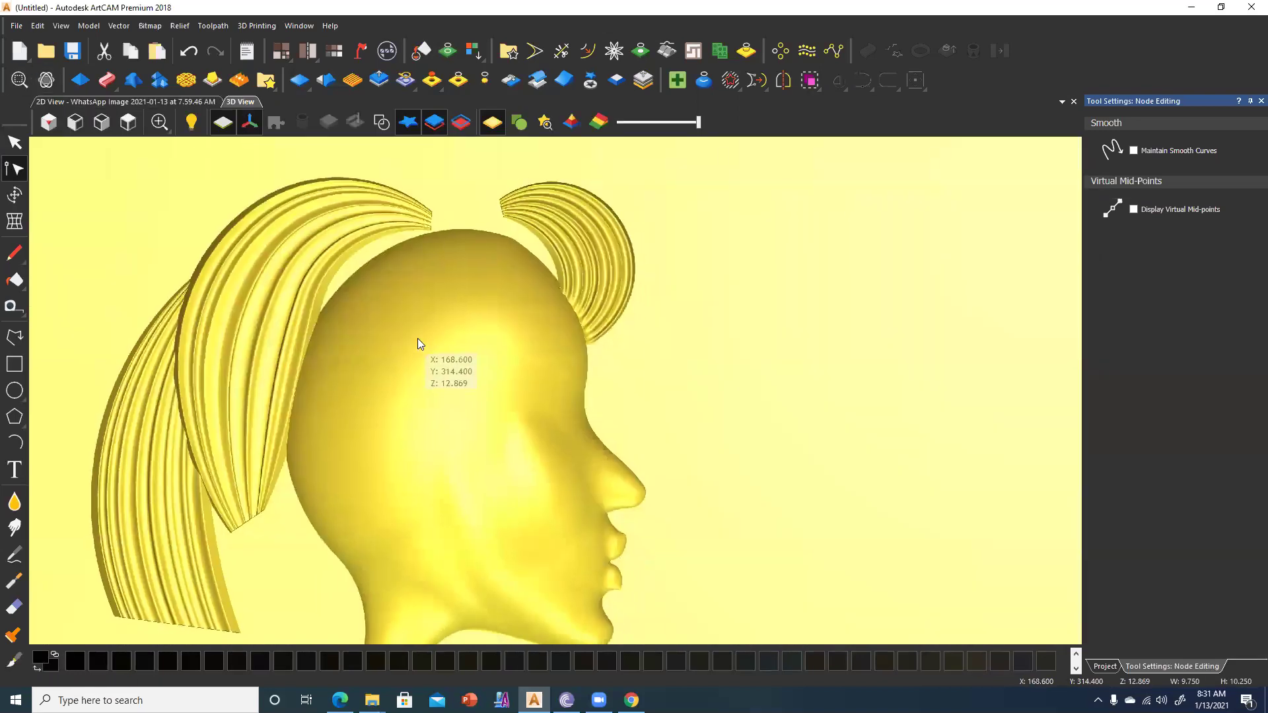
double_click(513, 272)
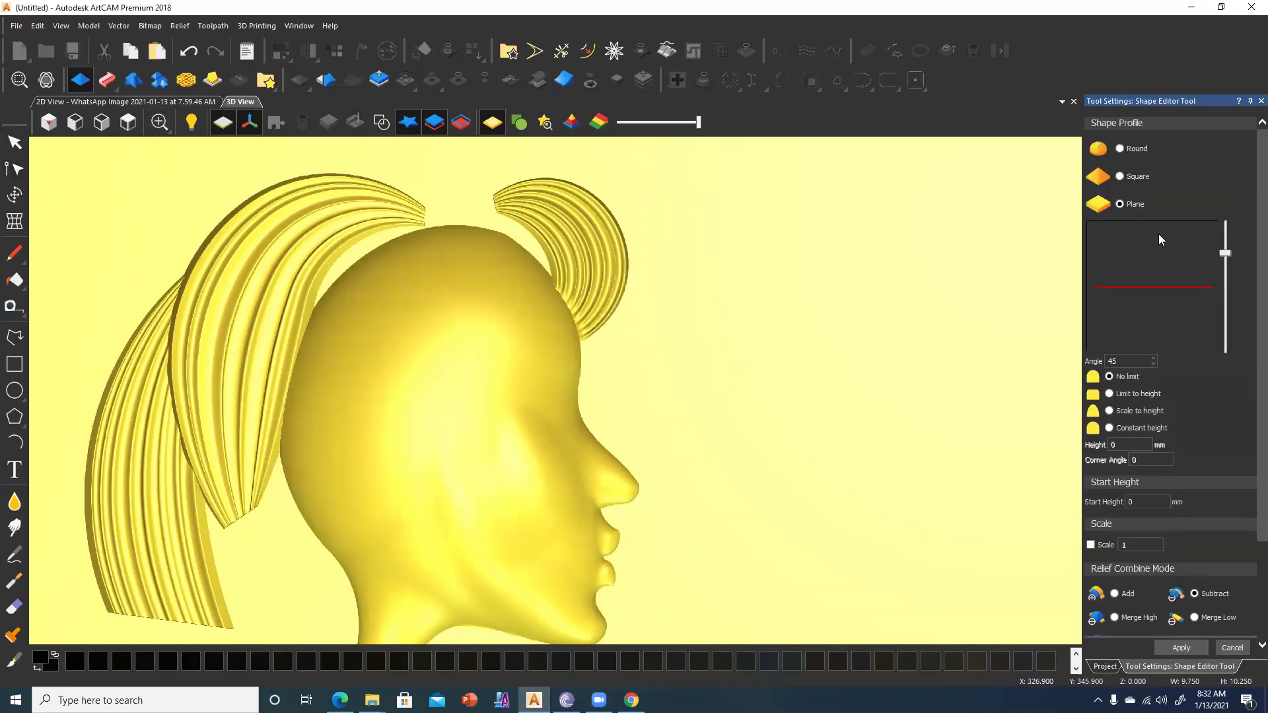
left_click(1120, 150)
scroll(538, 404, "up", 2)
scroll(542, 413, "up", 2)
scroll(595, 330, "up", 2)
scroll(586, 424, "up", 2)
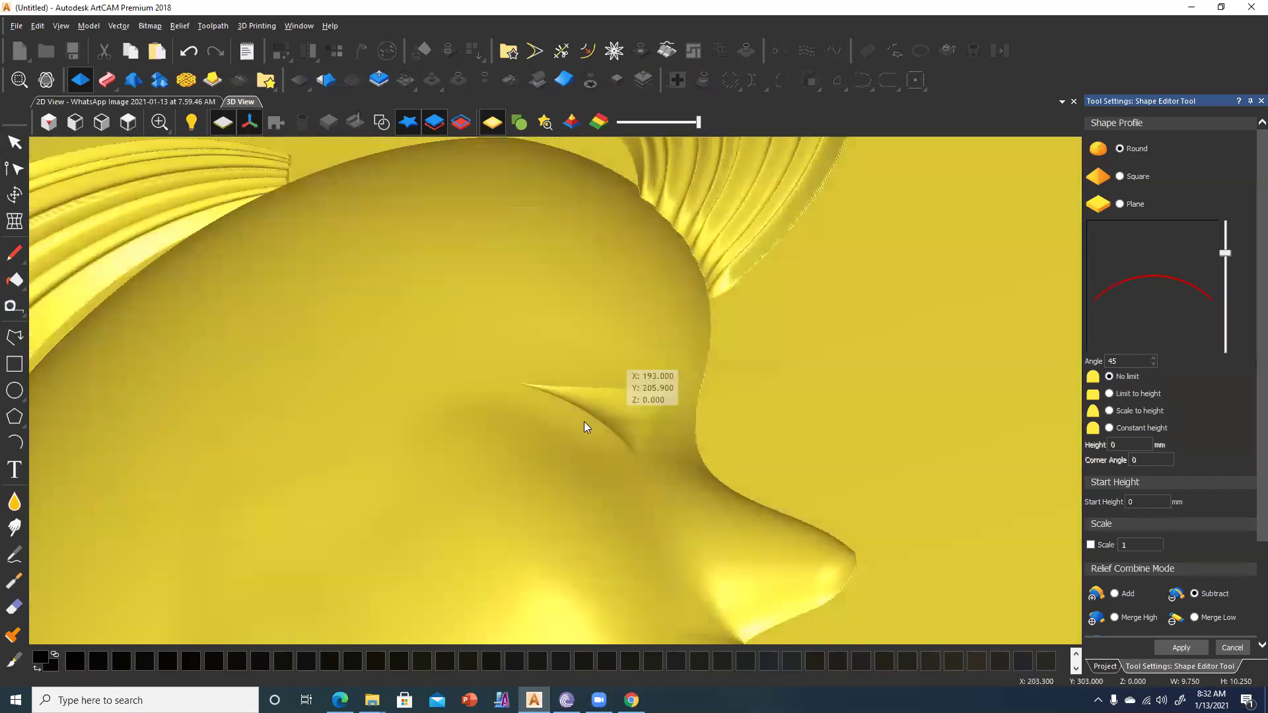
scroll(586, 416, "up", 2)
scroll(598, 317, "up", 2)
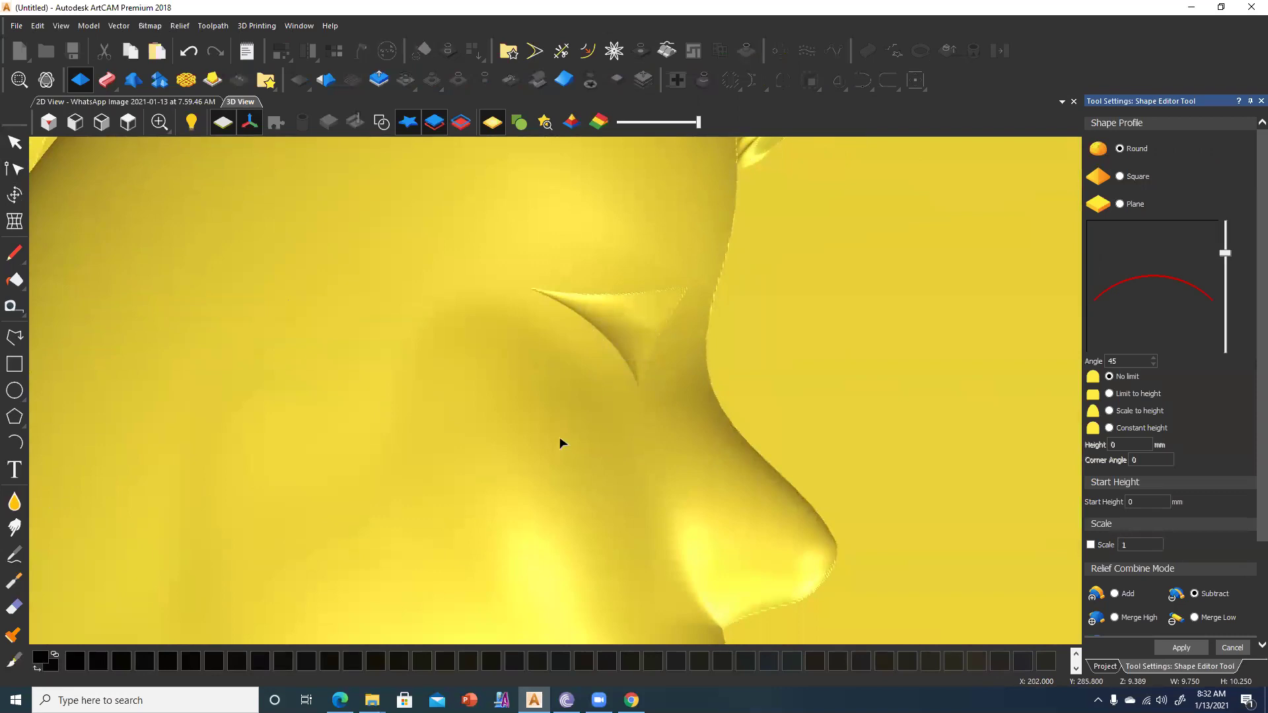
mouse_move(588, 419)
left_mouse_down()
mouse_move(707, 425)
mouse_move(590, 405)
mouse_move(584, 433)
left_mouse_up()
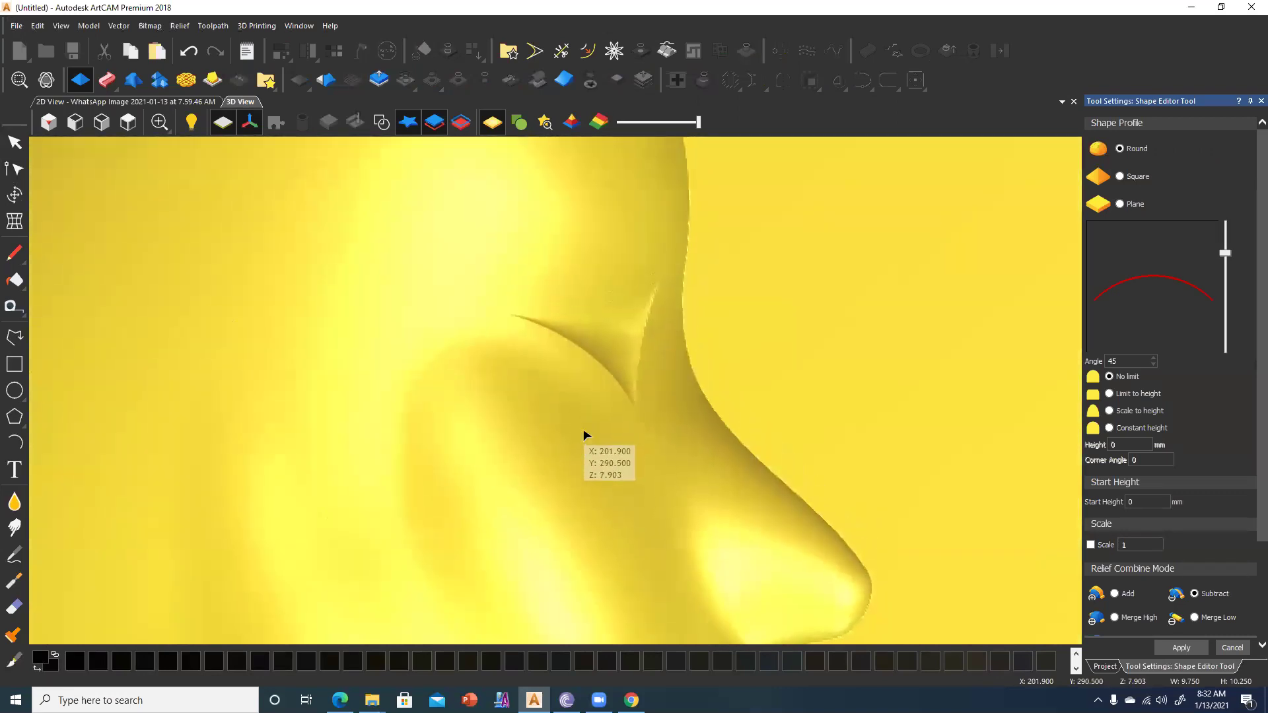
Raise the profile angle to 90° and limit the shape to a 3 mm height.
left_click_drag(1226, 238, 1224, 225)
mouse_move(805, 264)
left_mouse_down()
mouse_move(777, 374)
mouse_move(713, 232)
mouse_move(628, 340)
mouse_move(665, 425)
mouse_move(652, 412)
left_mouse_up()
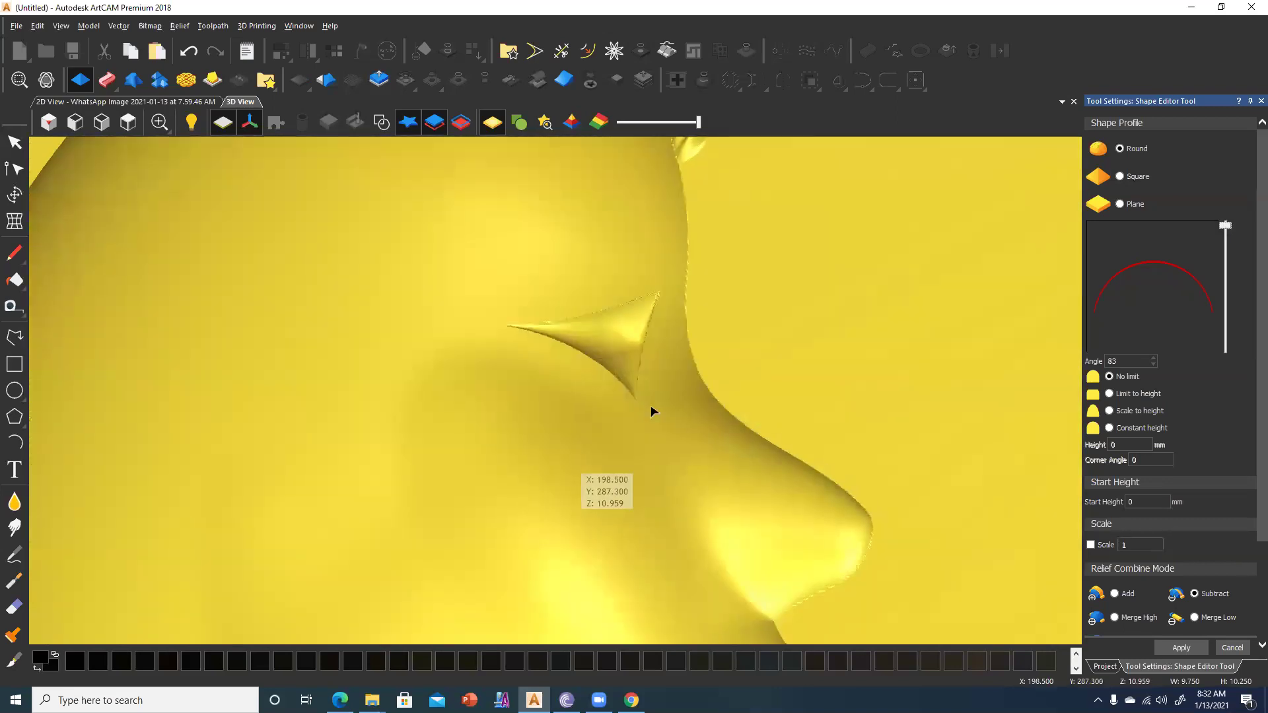
key("alt")
left_click_drag(1223, 225, 1224, 209)
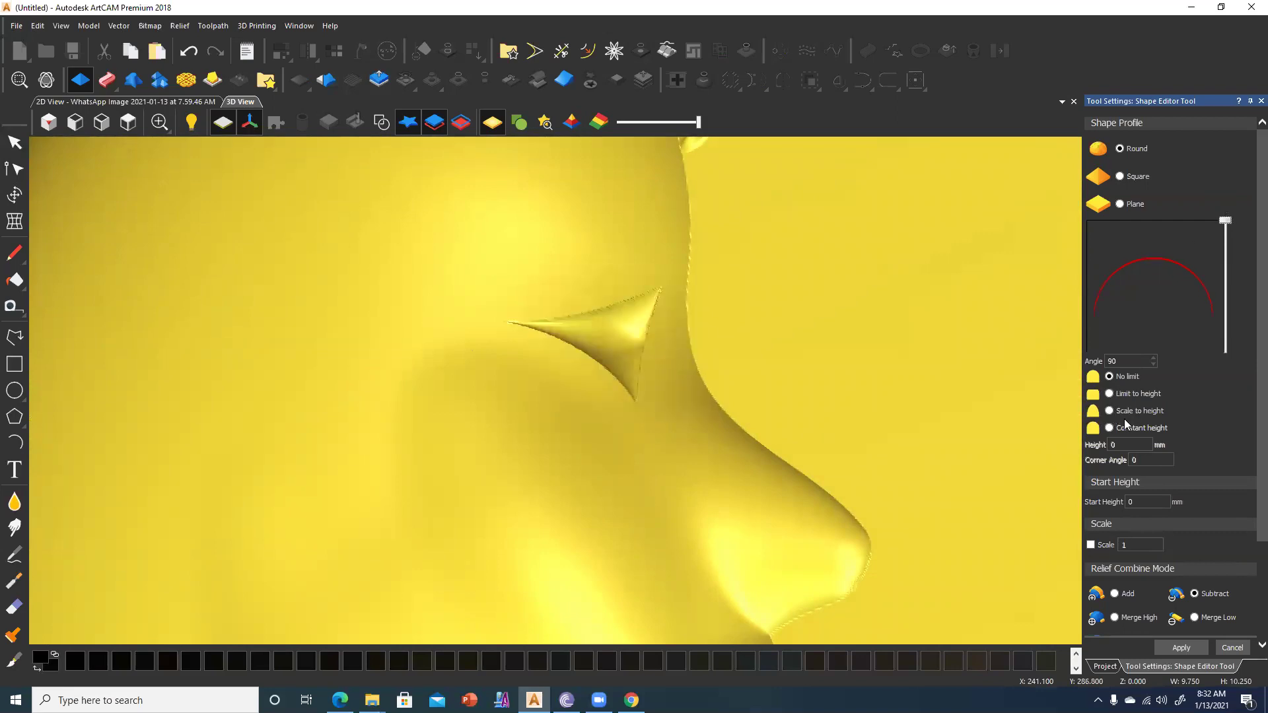
left_click(1110, 394)
type("3")
left_click_drag(614, 333, 636, 576)
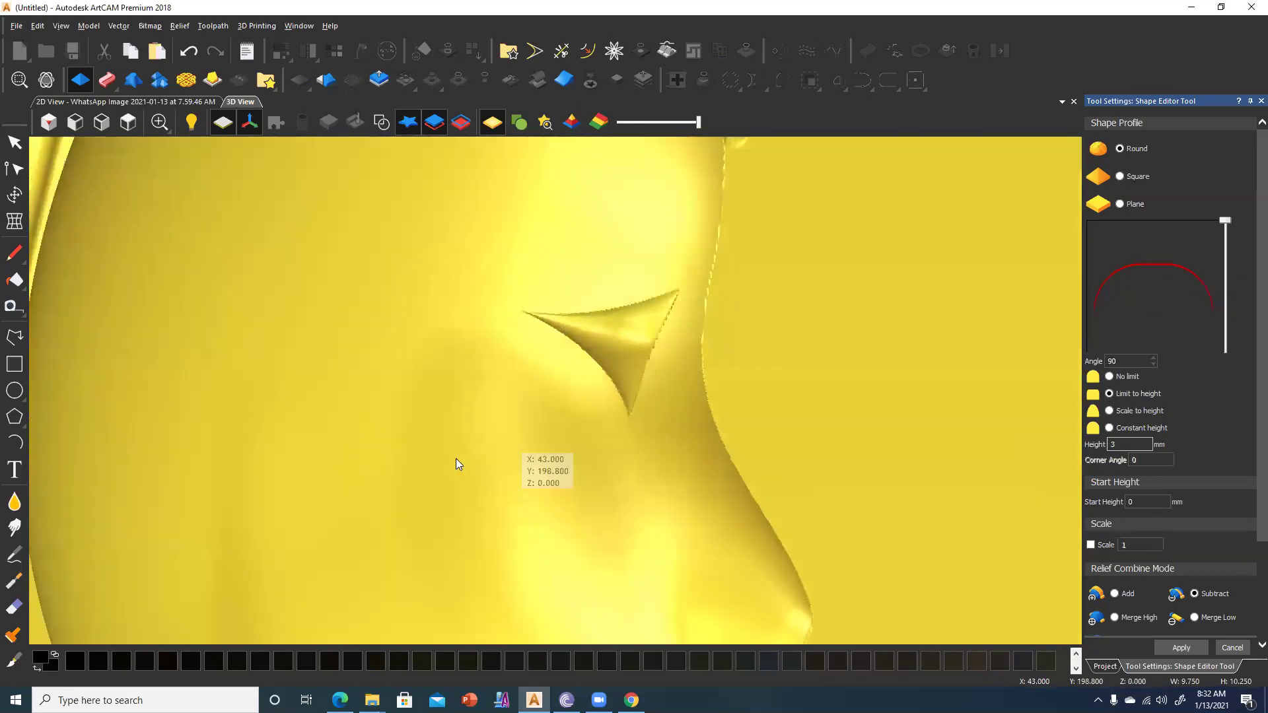
left_click_drag(456, 461, 442, 294)
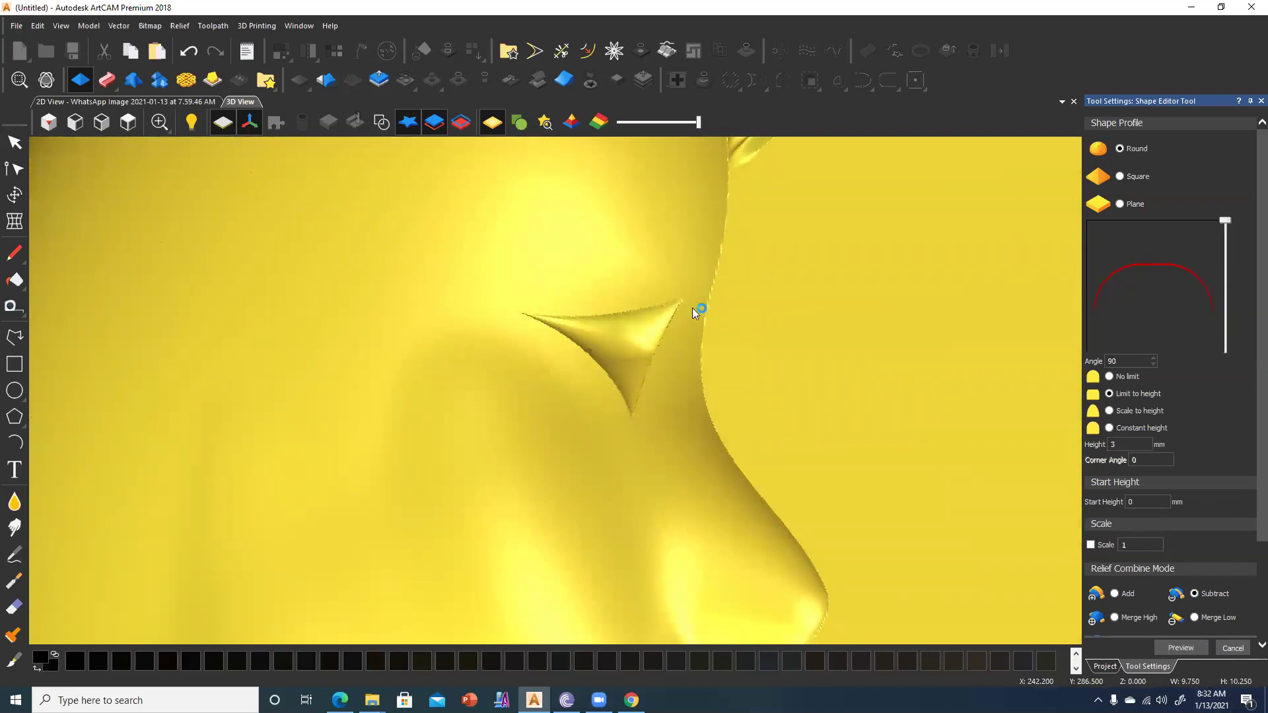
Set smoothing strength to 48% and soften the triangle's shadowed area and right-edge crease.
scroll(554, 239, "down", 10)
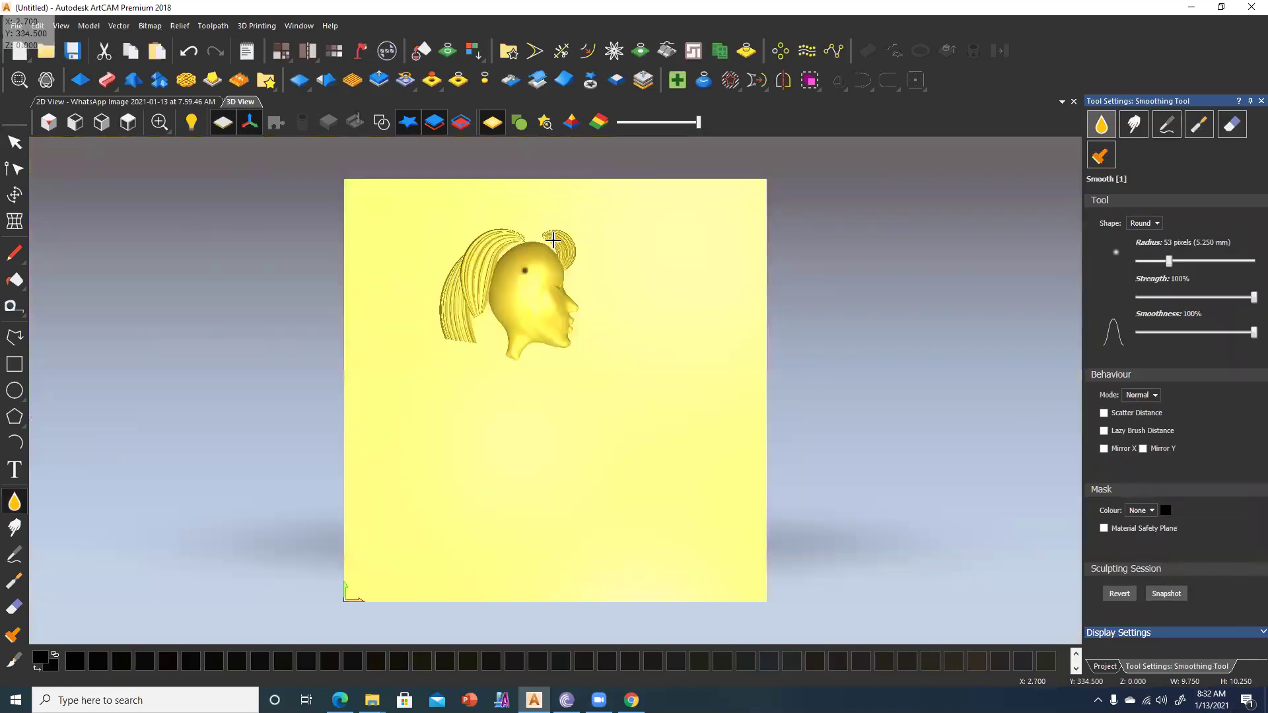
scroll(554, 240, "up", 3)
scroll(546, 292, "up", 3)
scroll(444, 313, "up", 3)
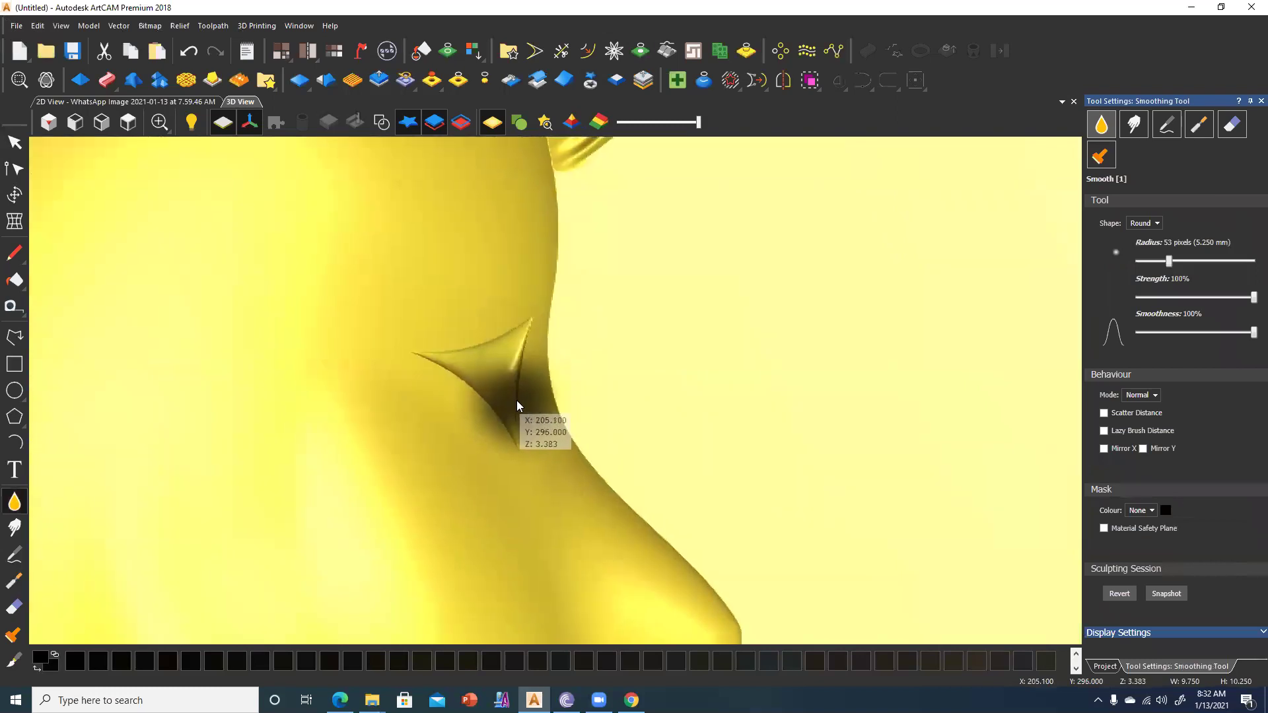
left_click(1192, 298)
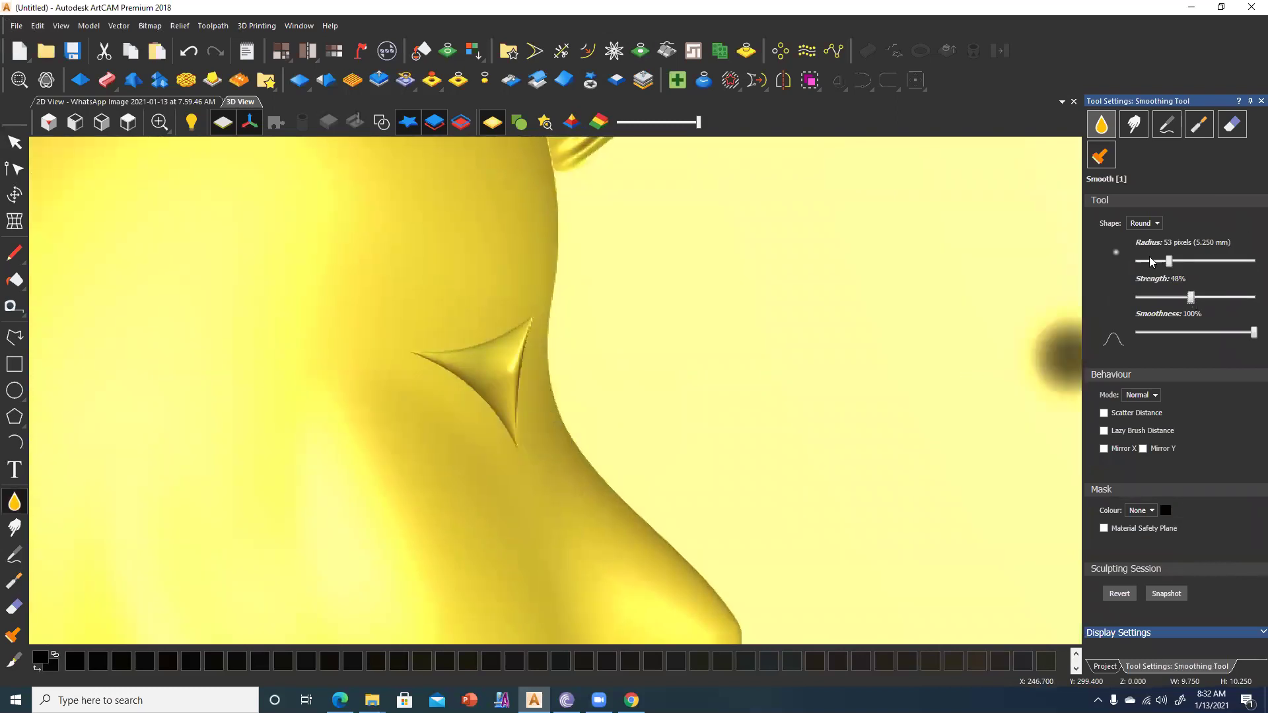
scroll(423, 396, "up", 2)
scroll(542, 396, "up", 1)
scroll(562, 317, "up", 1)
left_click_drag(569, 225, 555, 273)
mouse_move(545, 329)
left_mouse_down()
mouse_move(555, 532)
mouse_move(575, 549)
mouse_move(567, 333)
mouse_move(580, 213)
mouse_move(563, 359)
left_mouse_up()
Smooth the triangle's lower-left, upper and left edges, bottom-tip groove and ridge.
mouse_move(330, 315)
left_mouse_down()
mouse_move(301, 285)
mouse_move(447, 416)
mouse_move(482, 430)
mouse_move(549, 561)
mouse_move(351, 325)
mouse_move(442, 373)
mouse_move(242, 290)
left_mouse_up()
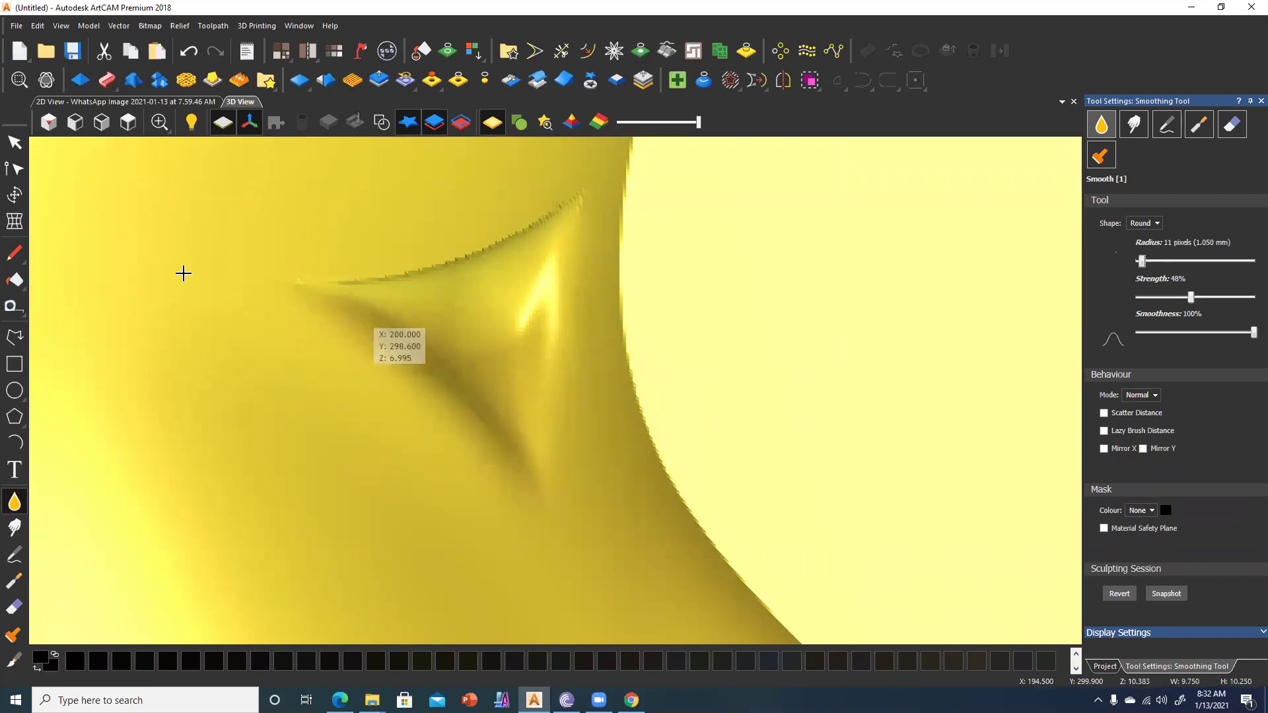
middle_click_drag(181, 272, 515, 328)
mouse_move(578, 275)
left_mouse_down()
mouse_move(423, 344)
mouse_move(538, 297)
mouse_move(329, 348)
left_mouse_up()
mouse_move(596, 230)
left_mouse_down()
mouse_move(546, 303)
mouse_move(306, 371)
mouse_move(413, 414)
mouse_move(529, 507)
mouse_move(532, 575)
mouse_move(566, 603)
mouse_move(439, 423)
mouse_move(490, 353)
mouse_move(303, 374)
mouse_move(459, 439)
mouse_move(398, 454)
left_mouse_up()
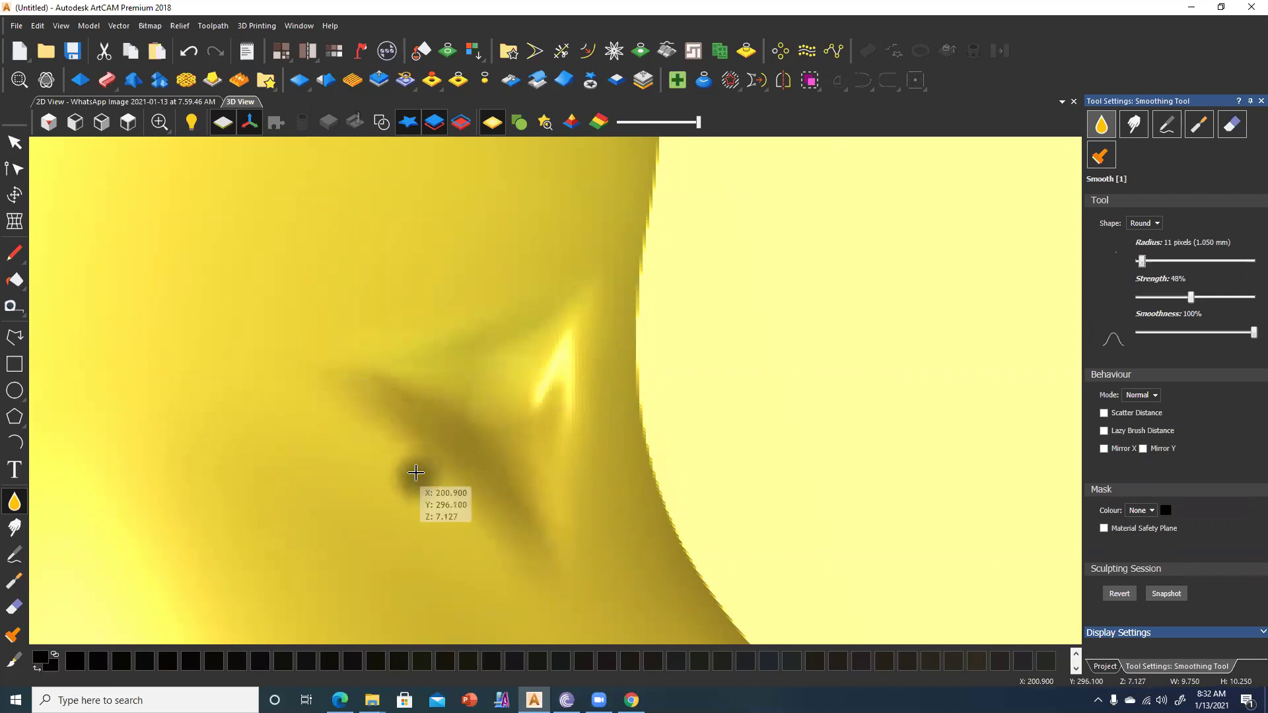
key("Escape")
scroll(522, 397, "up", 3)
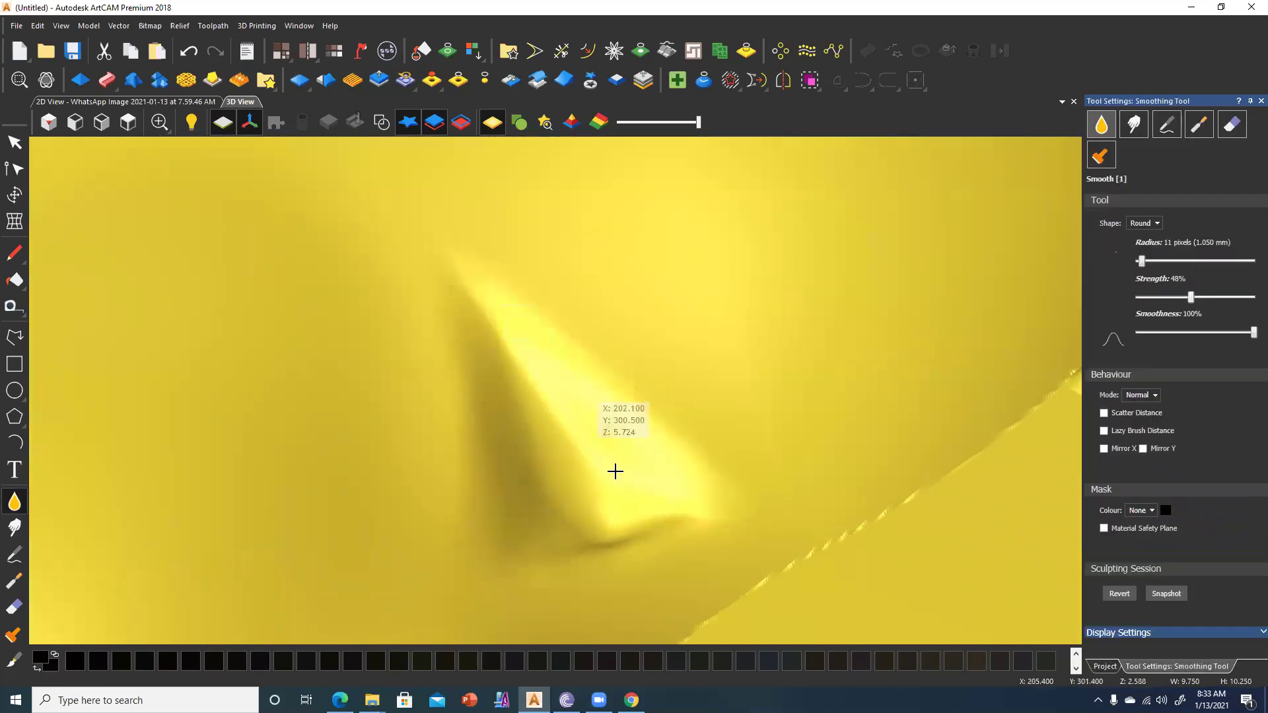
mouse_move(598, 529)
left_mouse_down()
mouse_move(567, 539)
mouse_move(524, 425)
left_mouse_up()
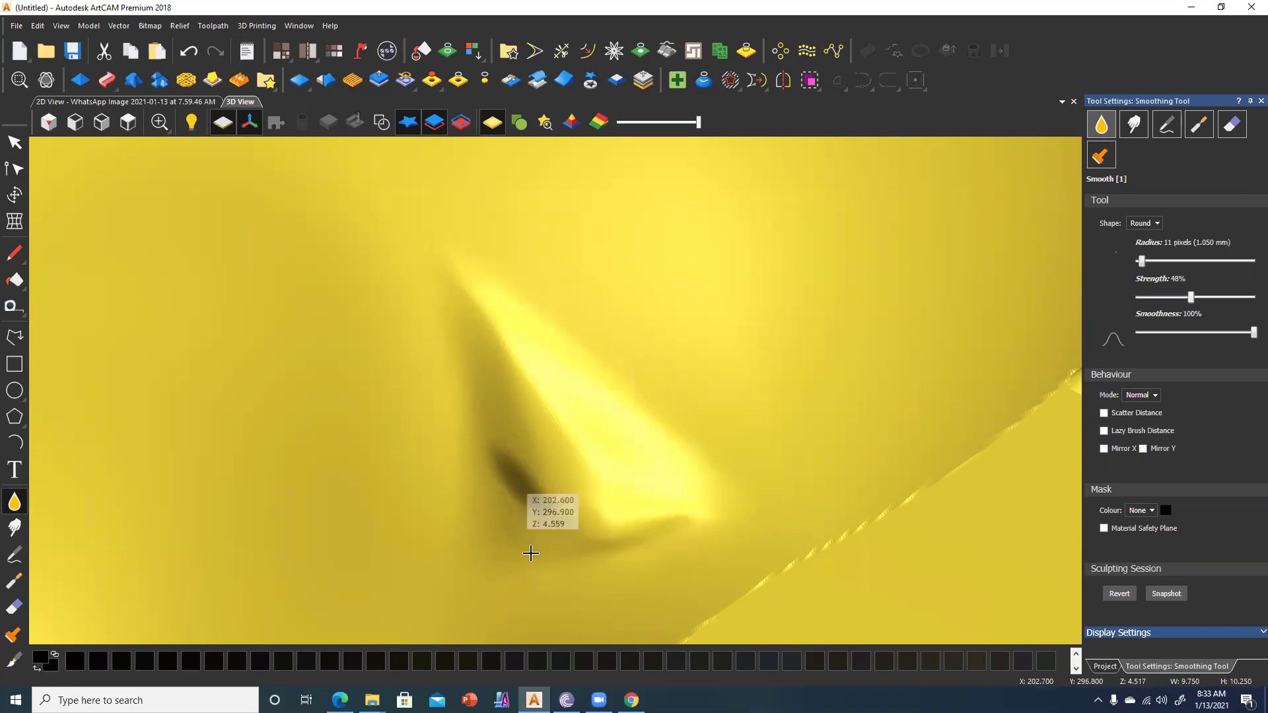
mouse_move(447, 495)
left_mouse_down()
mouse_move(466, 314)
mouse_move(563, 442)
mouse_move(524, 391)
mouse_move(644, 506)
mouse_move(703, 510)
mouse_move(699, 462)
left_mouse_up()
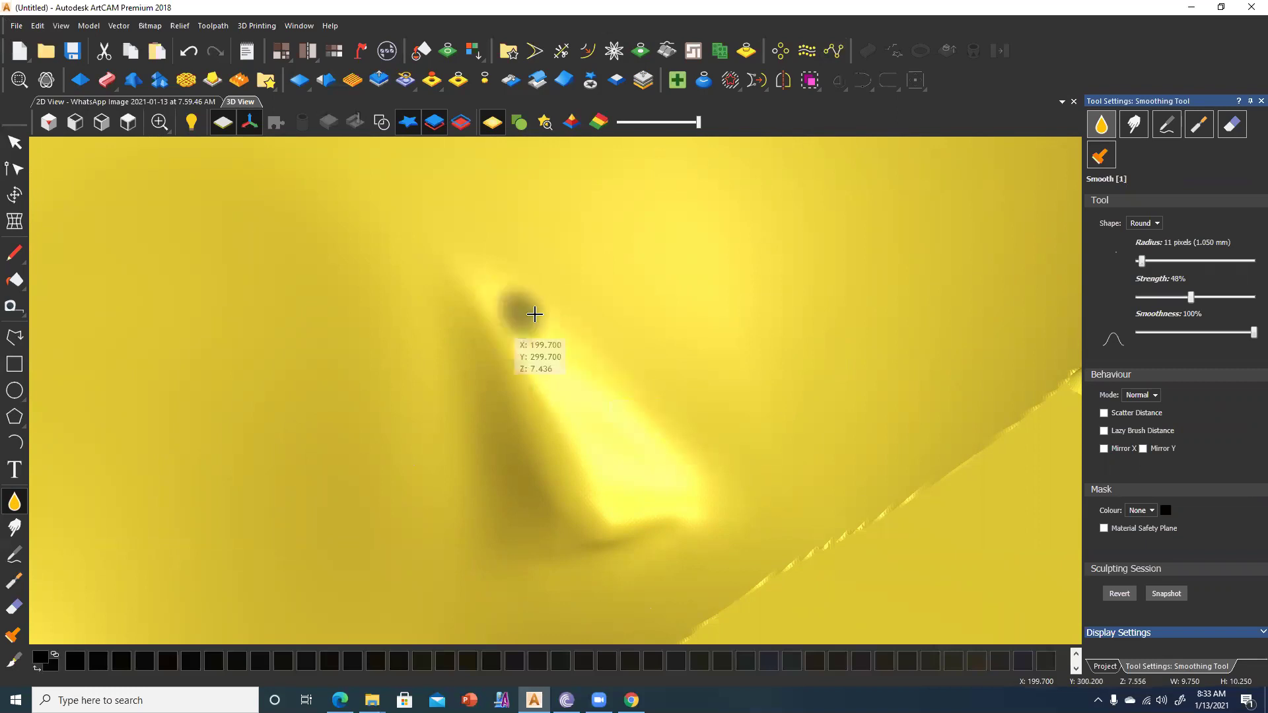
Return to the top view, zoom in on the eye, and show the vector outlines.
left_click(129, 127)
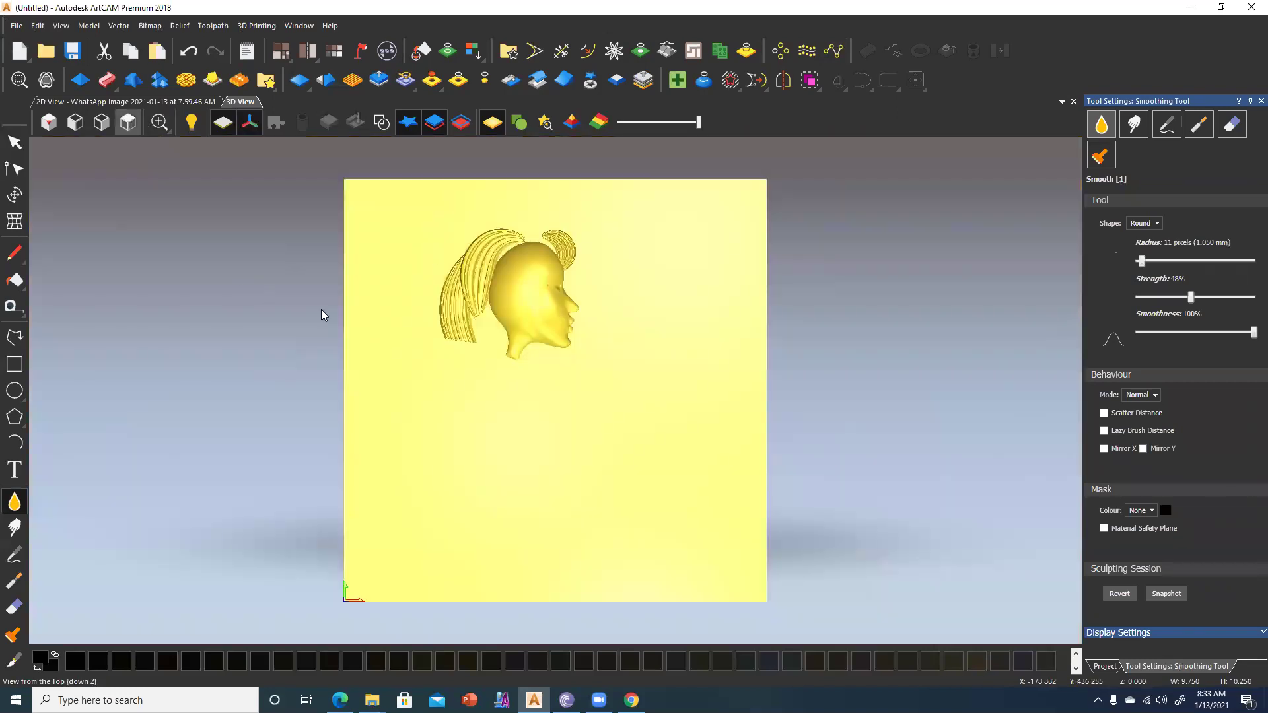
scroll(541, 301, "up", 3)
scroll(558, 268, "up", 2)
scroll(581, 258, "up", 2)
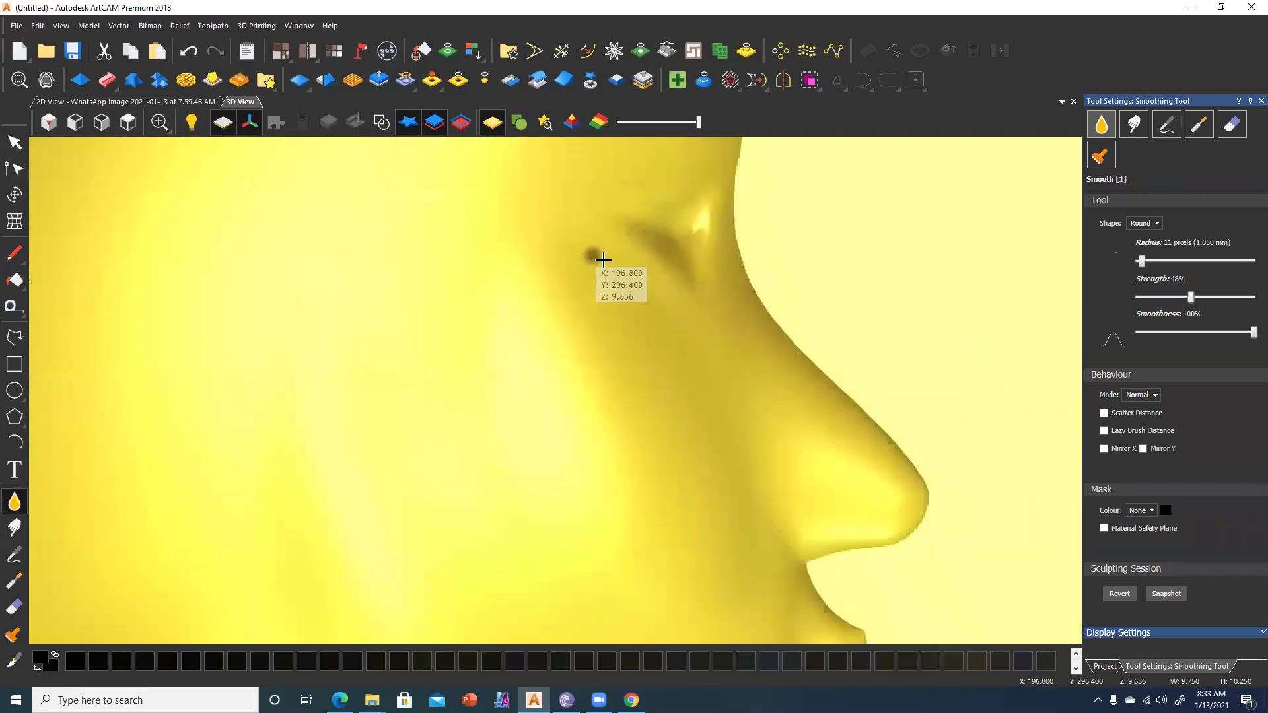
scroll(614, 331, "up", 2)
scroll(654, 430, "up", 1)
scroll(641, 416, "up", 1)
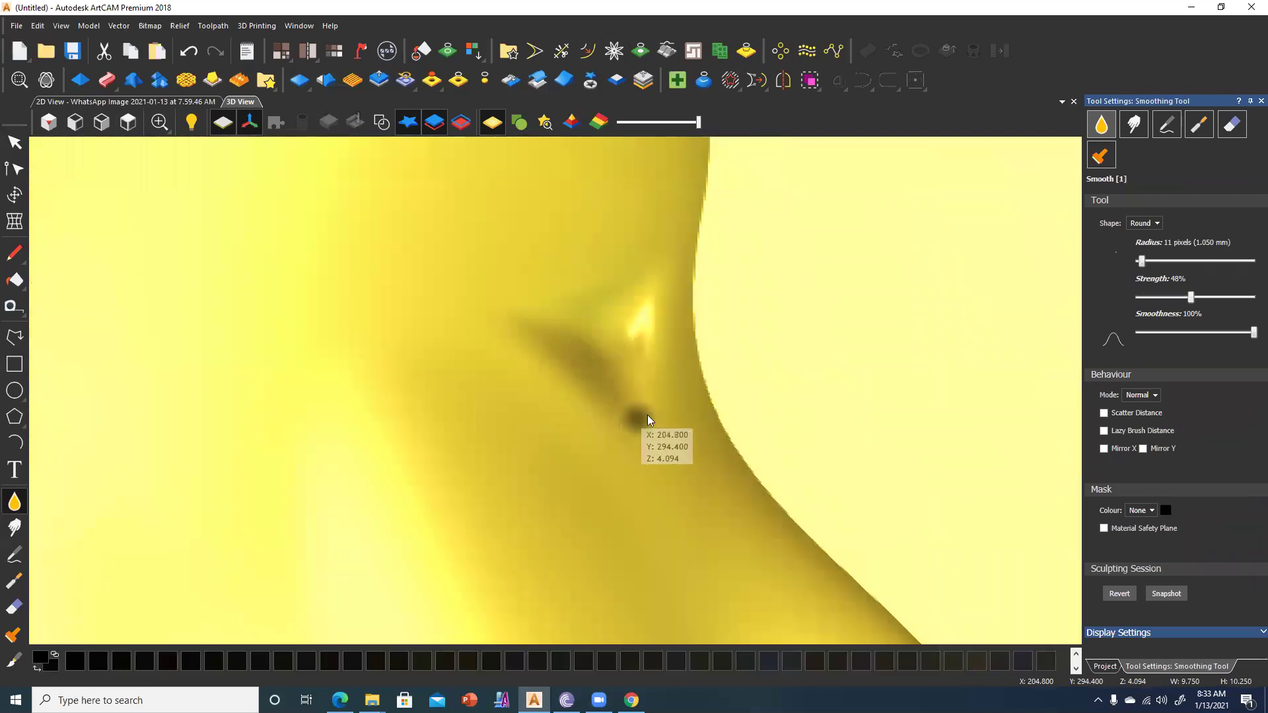
scroll(634, 383, "up", 1)
scroll(721, 479, "up", 1)
scroll(627, 434, "down", 1)
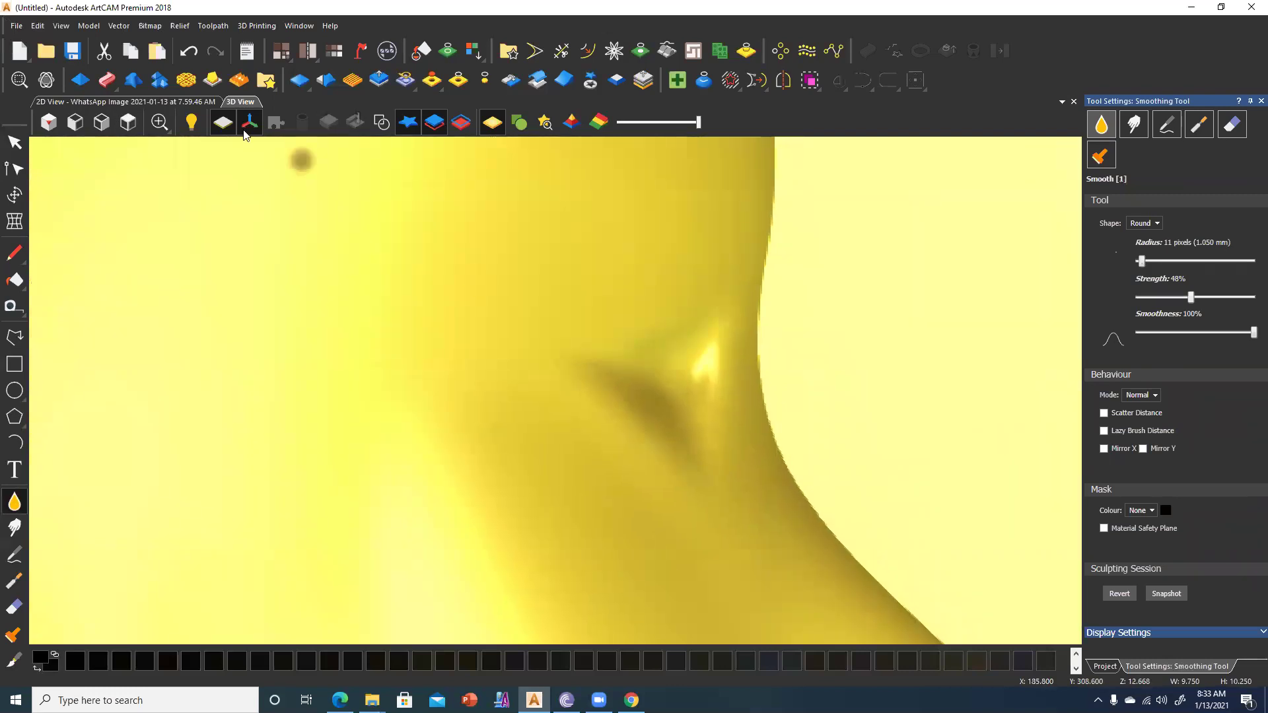
left_click(373, 126)
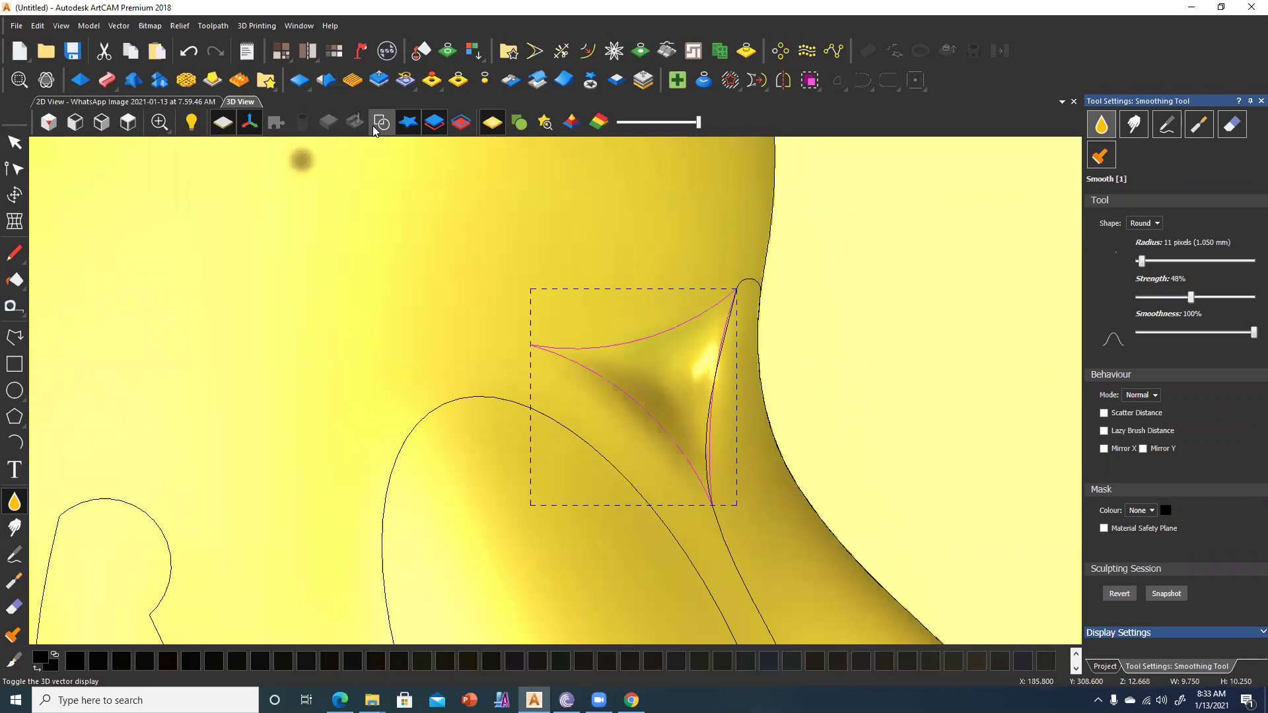
Widen the eye outline: move its left node, straighten the lower span, bow the top edge.
left_click(14, 143)
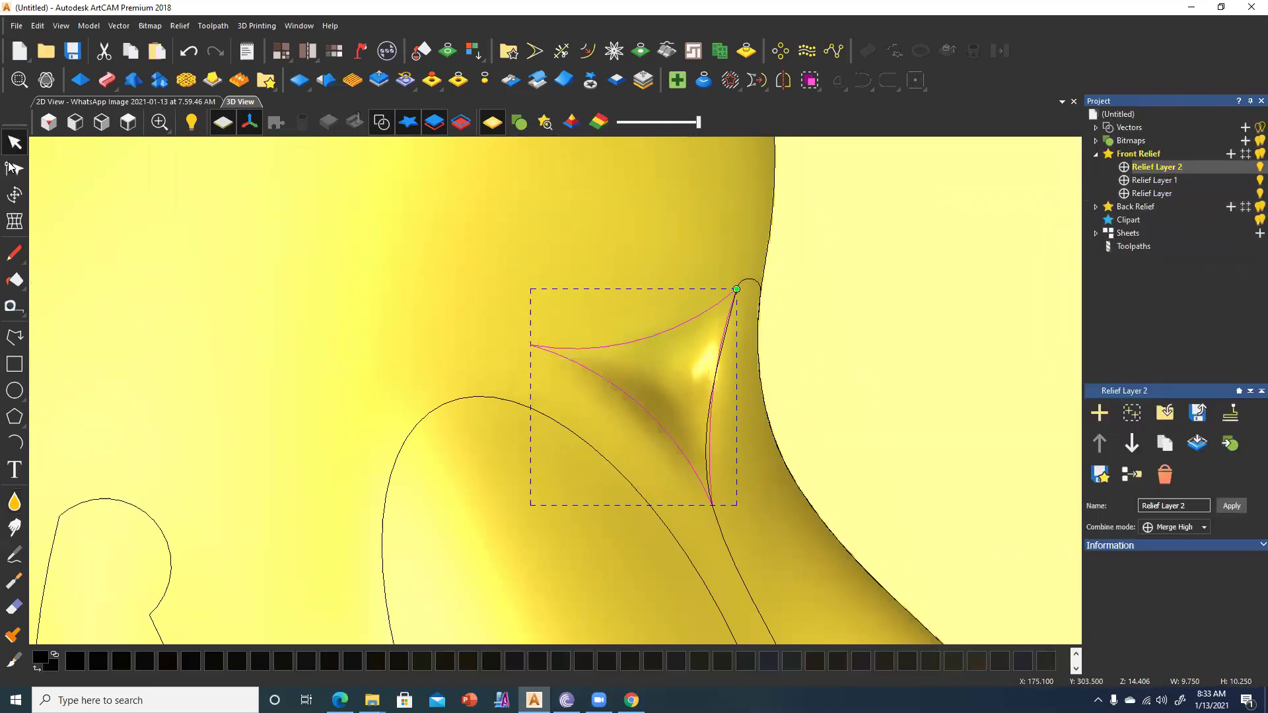
left_click_drag(530, 346, 482, 335)
key("l")
left_click_drag(611, 340, 607, 321)
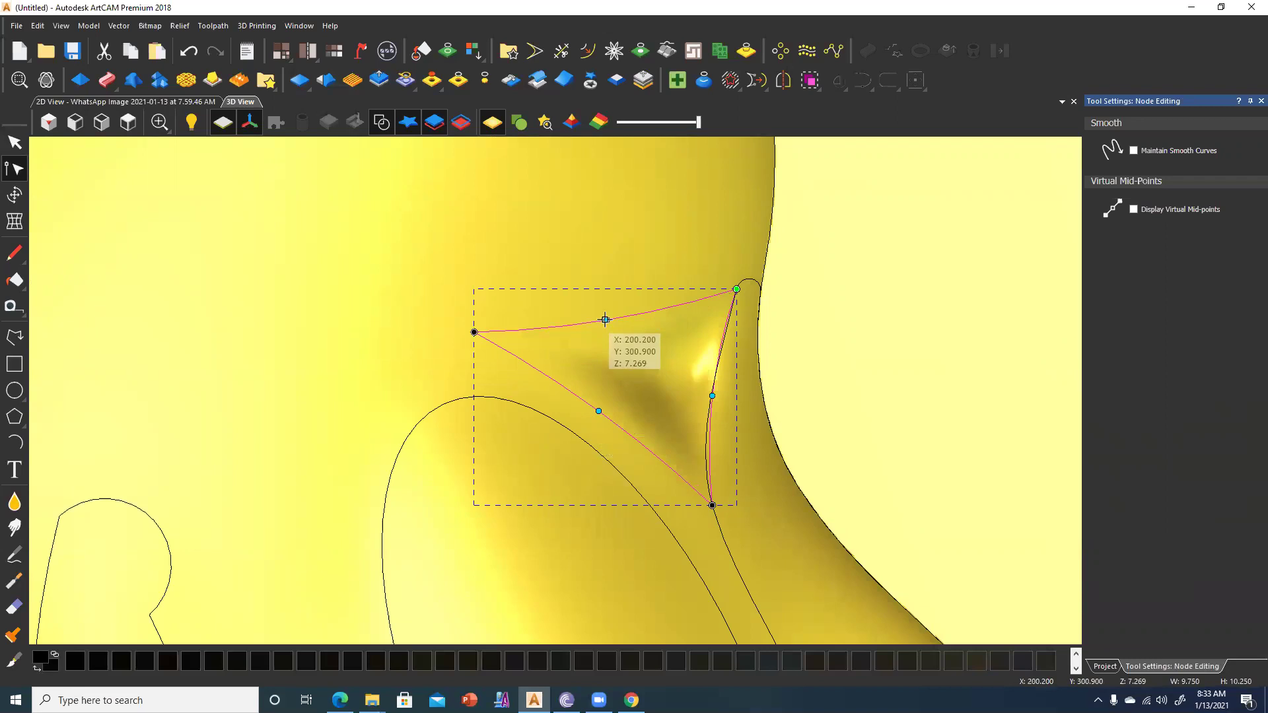
scroll(602, 344, "down", 1)
scroll(591, 373, "down", 1)
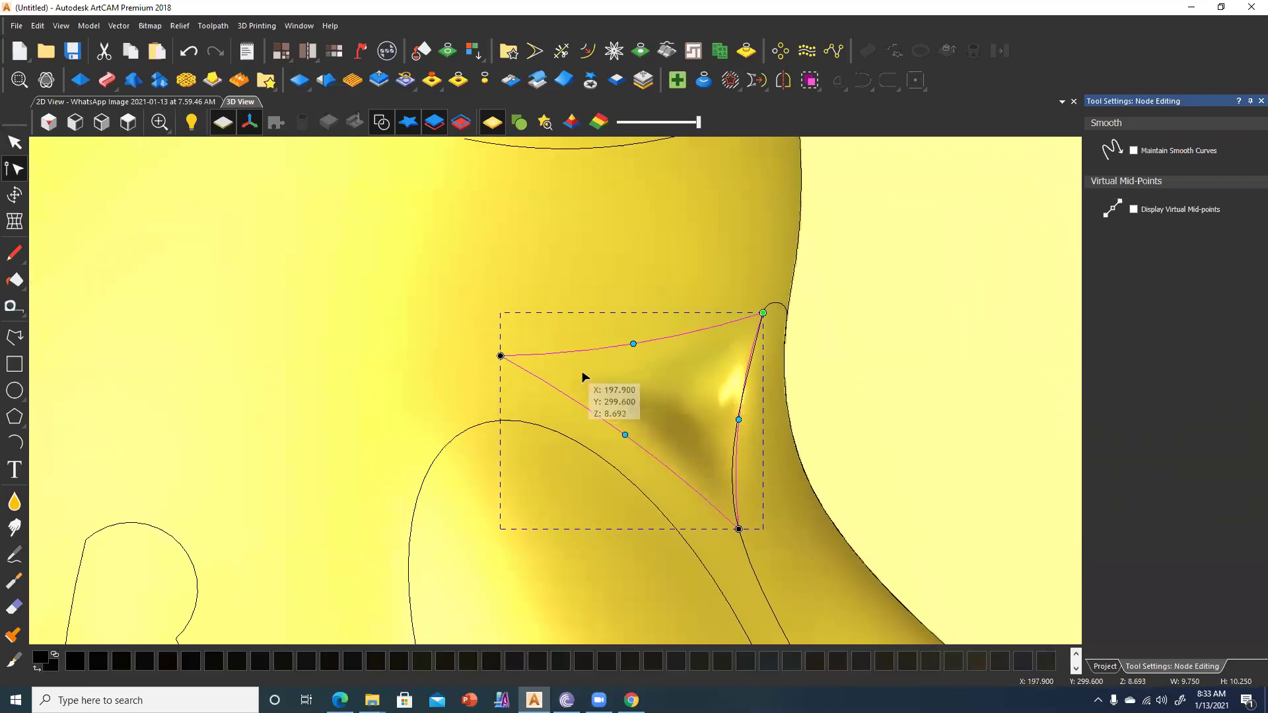
scroll(583, 386, "down", 1)
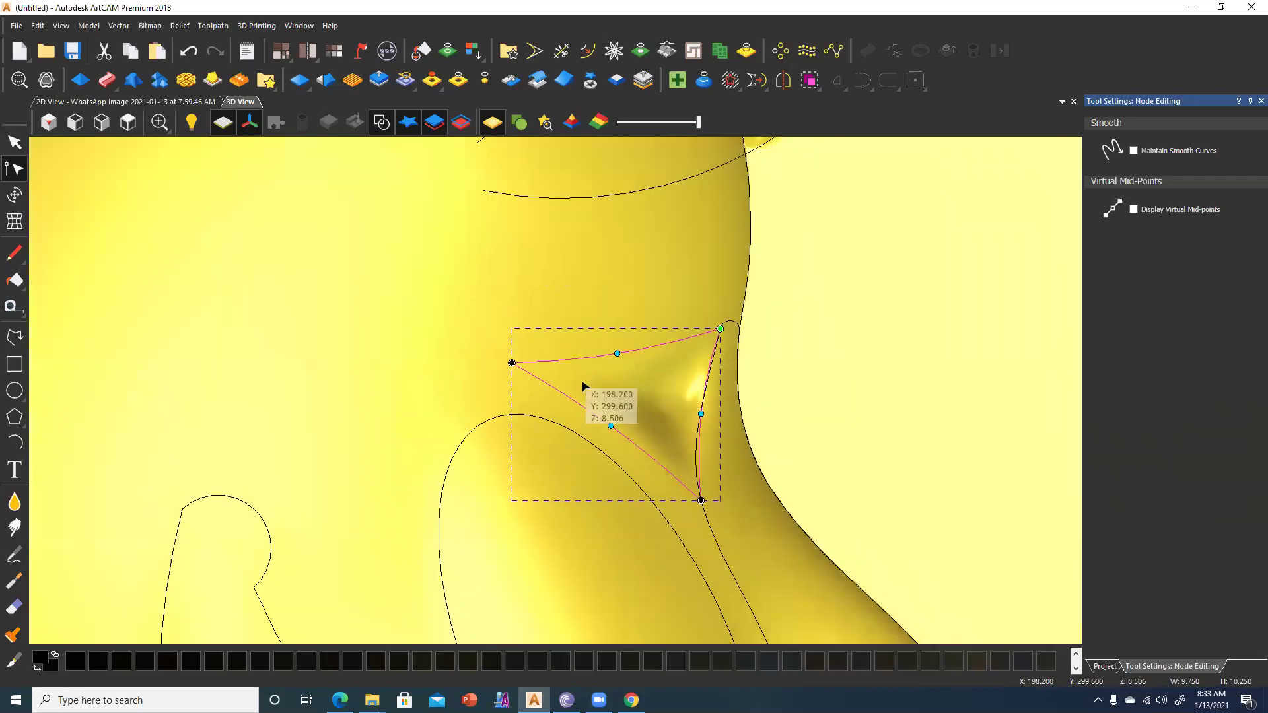
Reapply the rounded Shape Editor profile to the edited eye outline.
left_click(80, 80)
mouse_move(605, 455)
middle_mouse_down()
mouse_move(516, 329)
mouse_move(516, 381)
mouse_move(560, 459)
mouse_move(547, 364)
mouse_move(552, 374)
middle_mouse_up()
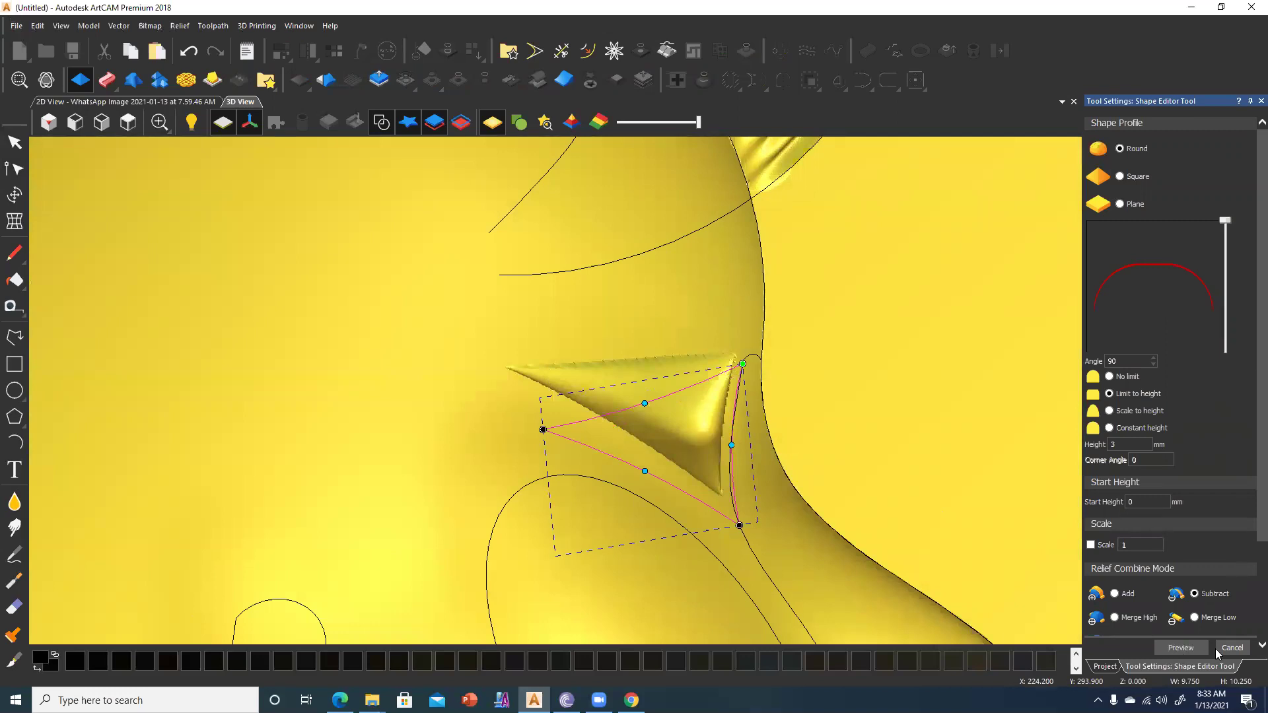
left_click(128, 122)
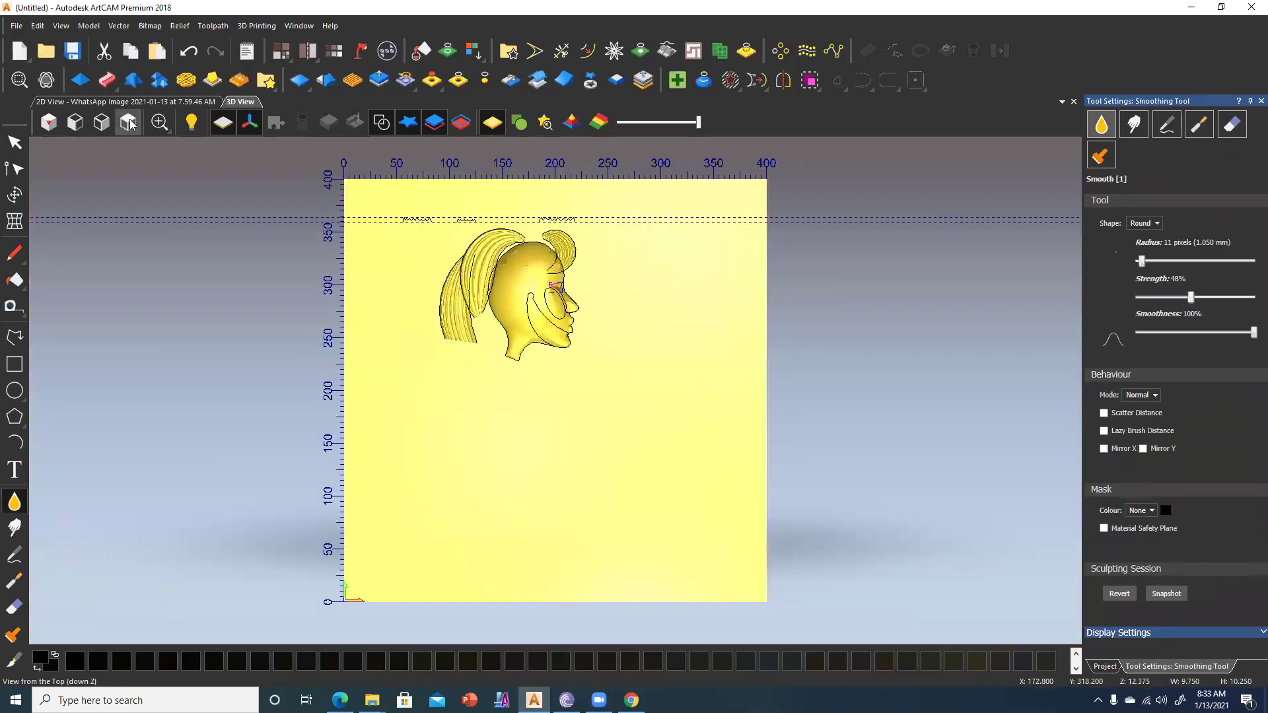
scroll(561, 298, "up", 3)
scroll(509, 354, "up", 3)
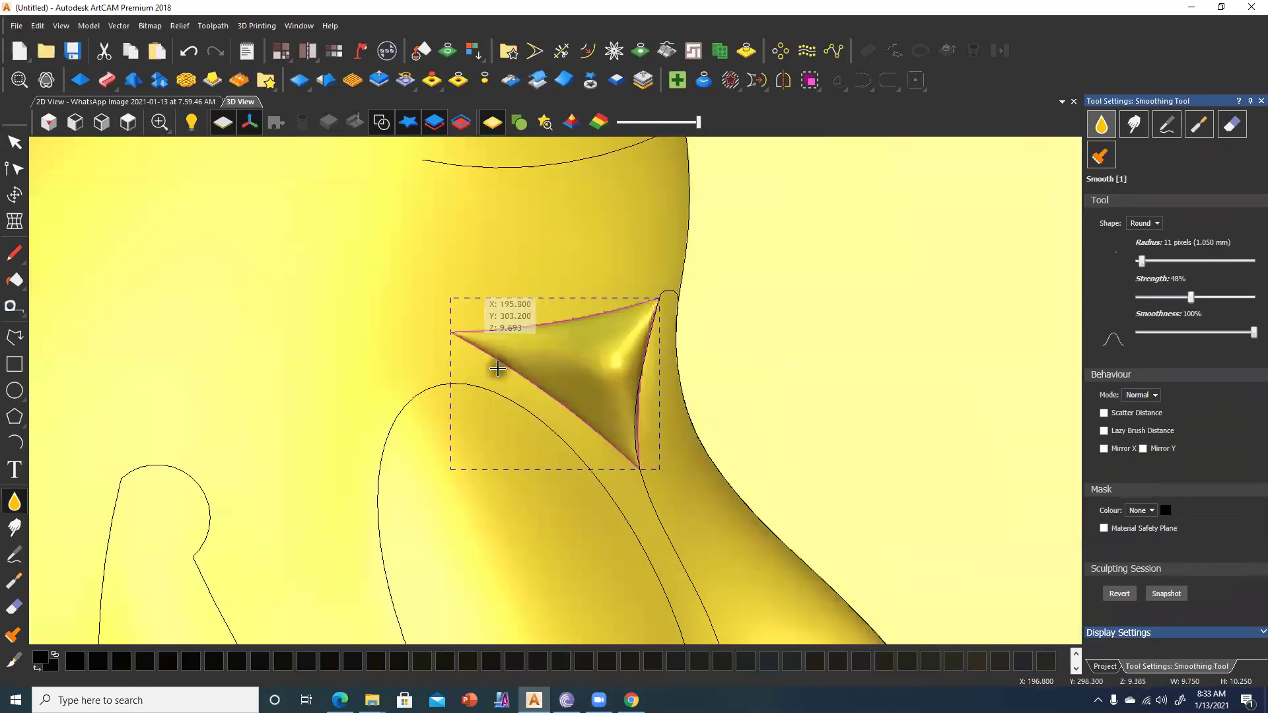
scroll(495, 363, "up", 2)
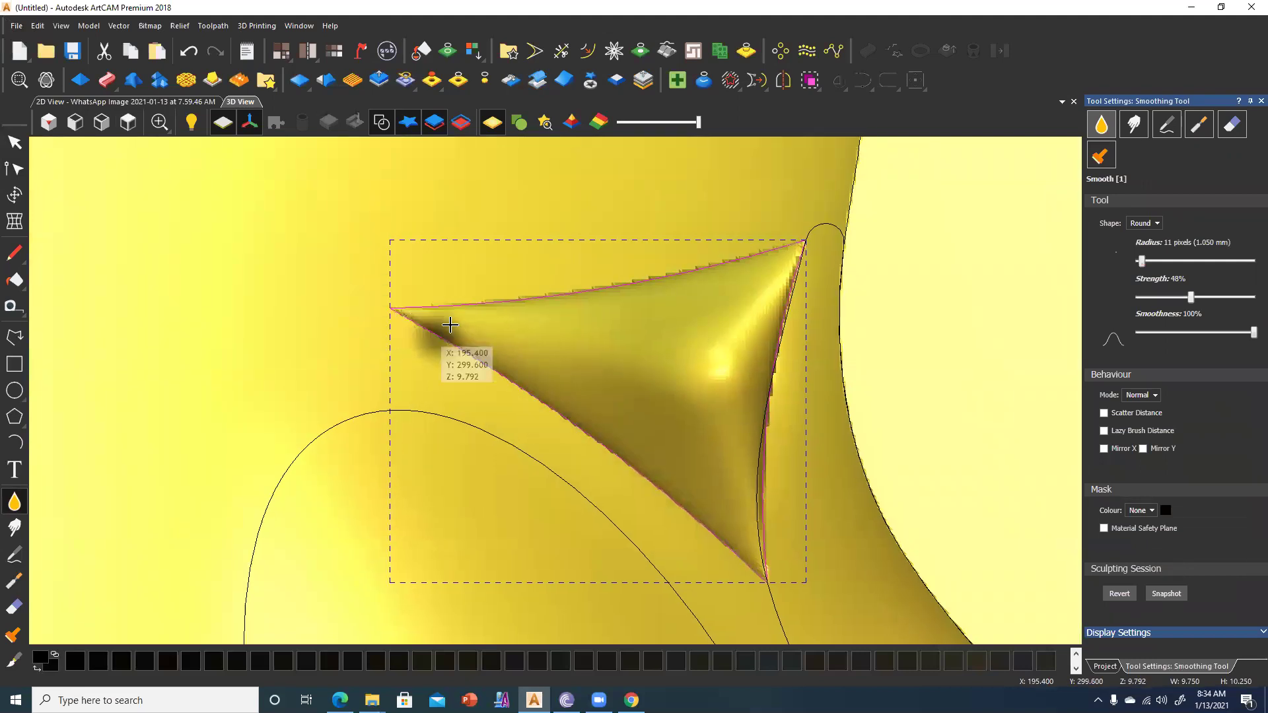
Hide the vectors and smooth the socket's lower-left edge.
left_click(370, 123)
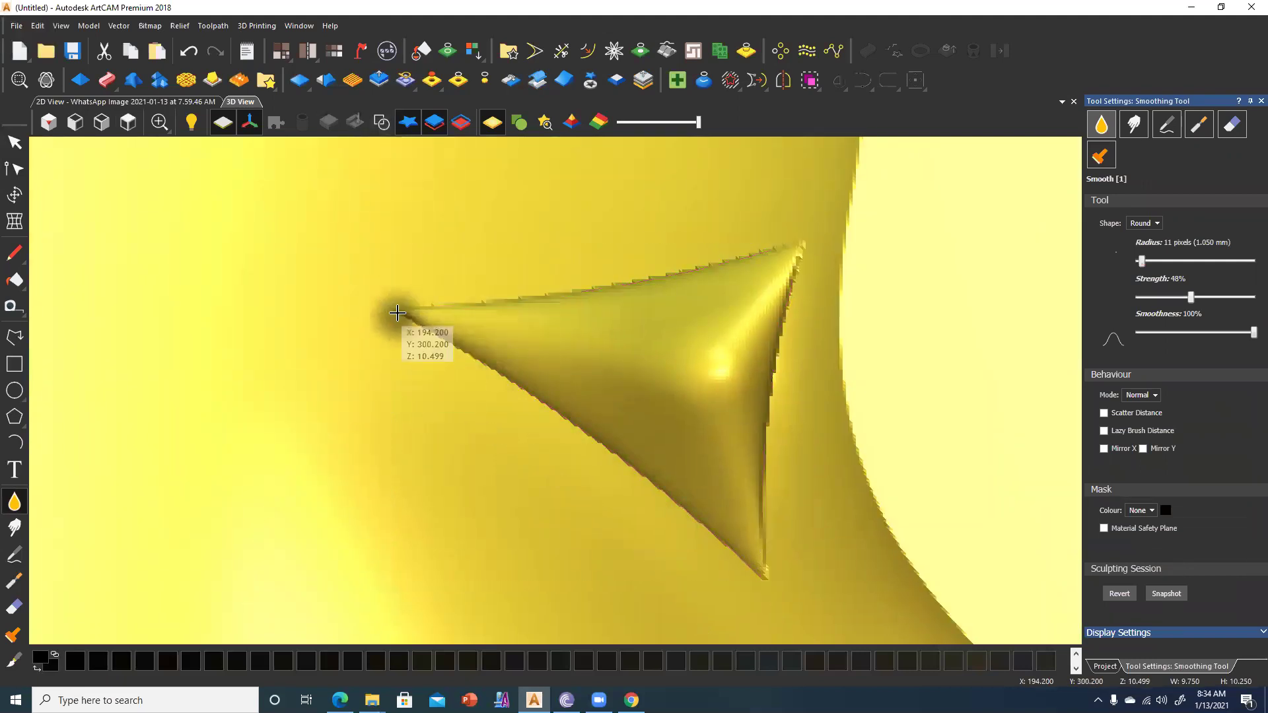
mouse_move(463, 355)
left_mouse_down()
mouse_move(626, 444)
mouse_move(363, 300)
mouse_move(674, 525)
mouse_move(476, 376)
mouse_move(566, 410)
mouse_move(689, 515)
left_mouse_up()
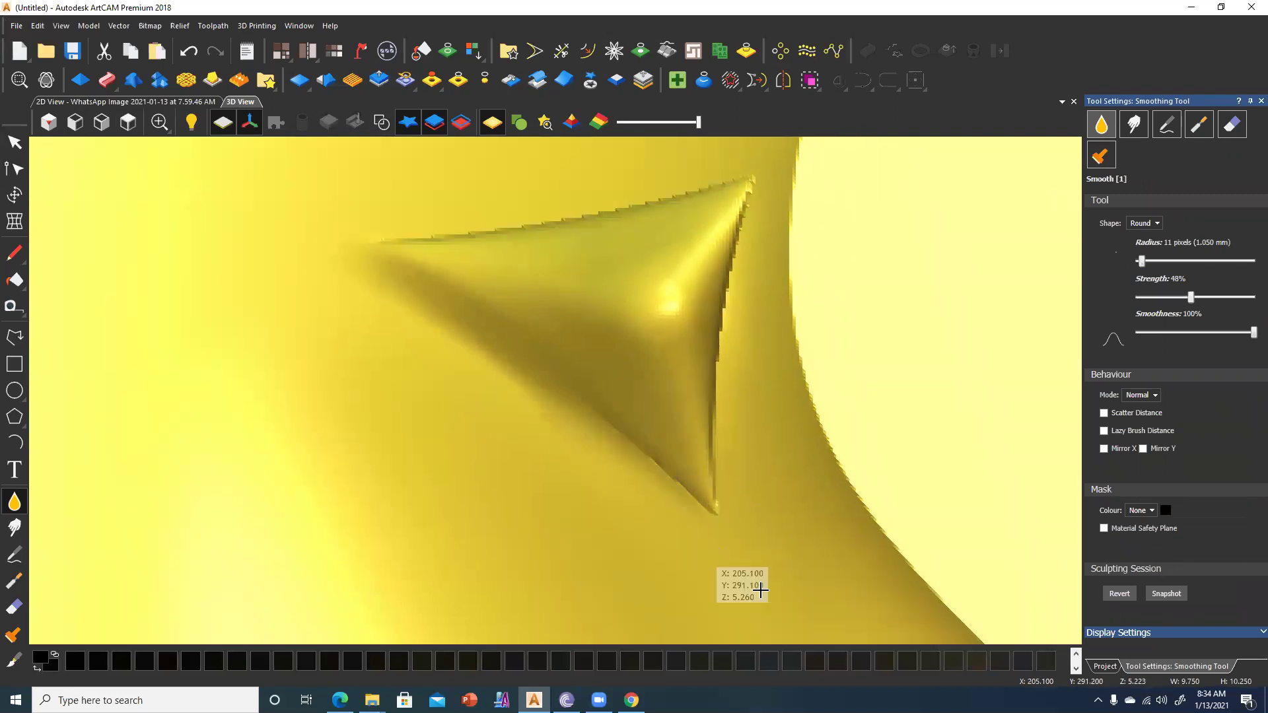
mouse_move(592, 420)
left_mouse_down()
mouse_move(696, 513)
mouse_move(445, 329)
mouse_move(630, 514)
mouse_move(608, 491)
left_mouse_up()
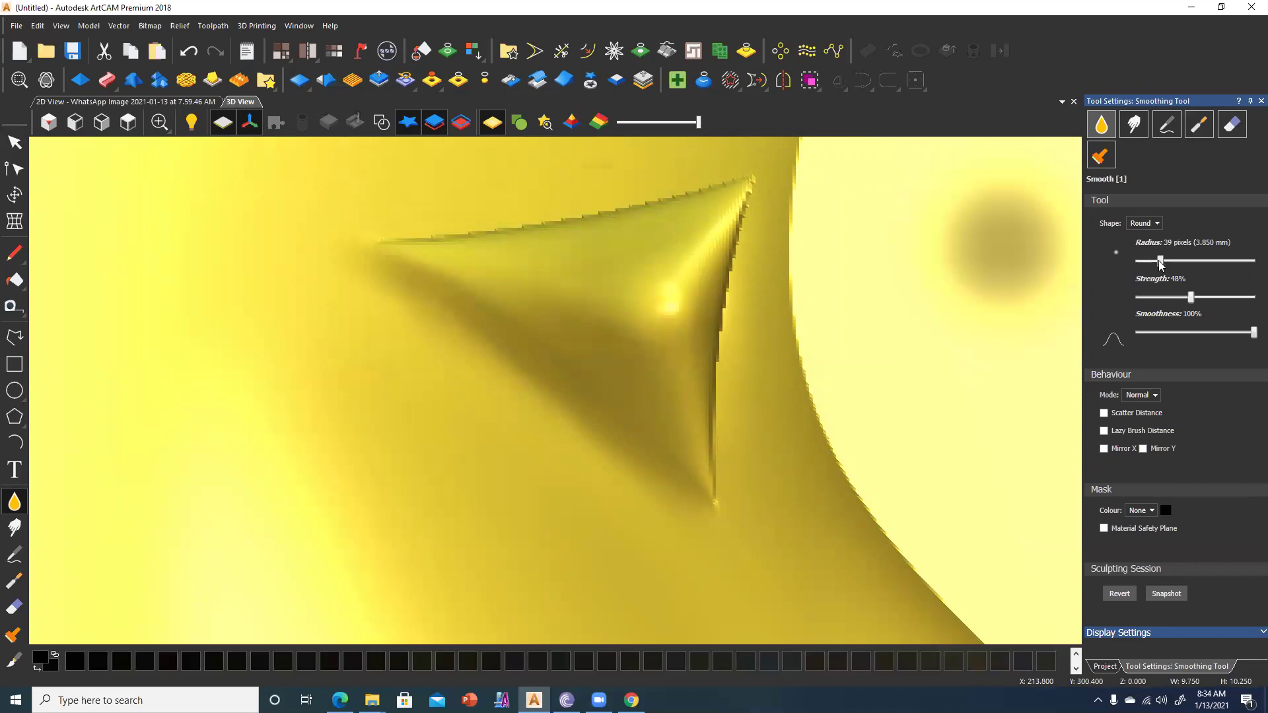
Shrink the smoothing brush to 17 pixels and smooth the socket's upper edge, inner ridges and groove.
left_click_drag(1152, 261, 1149, 261)
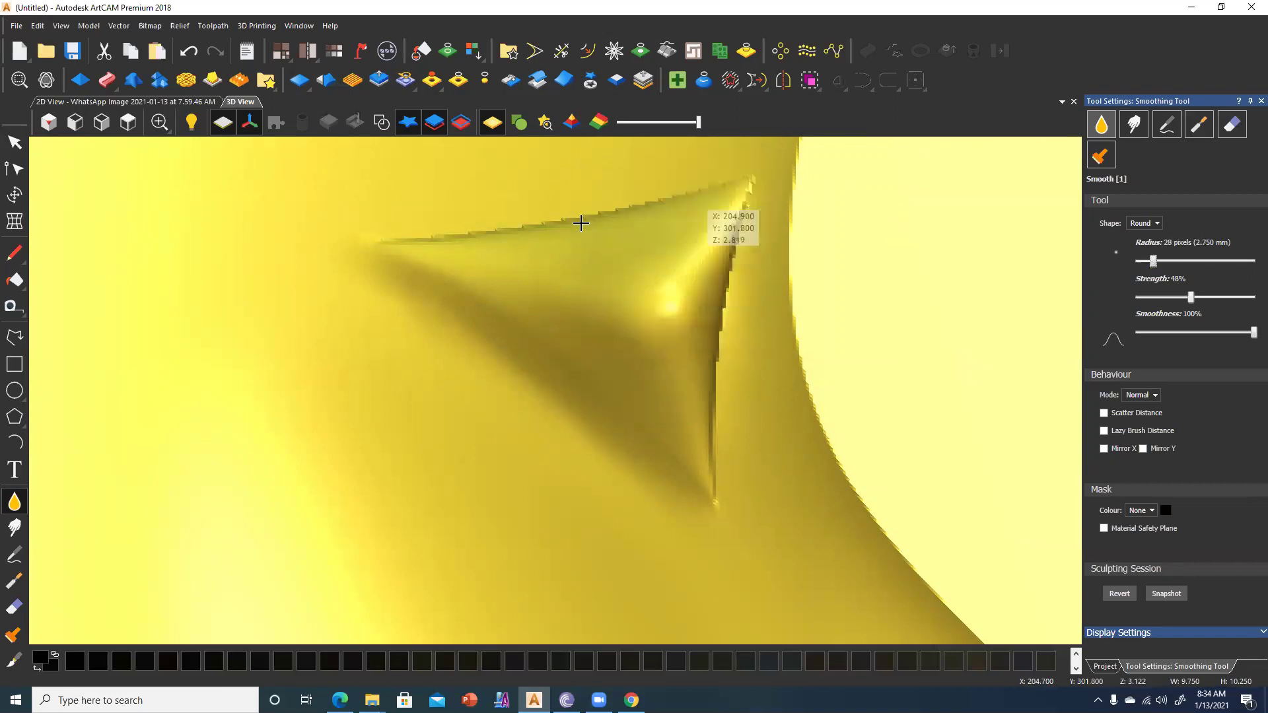
left_click_drag(395, 211, 608, 207)
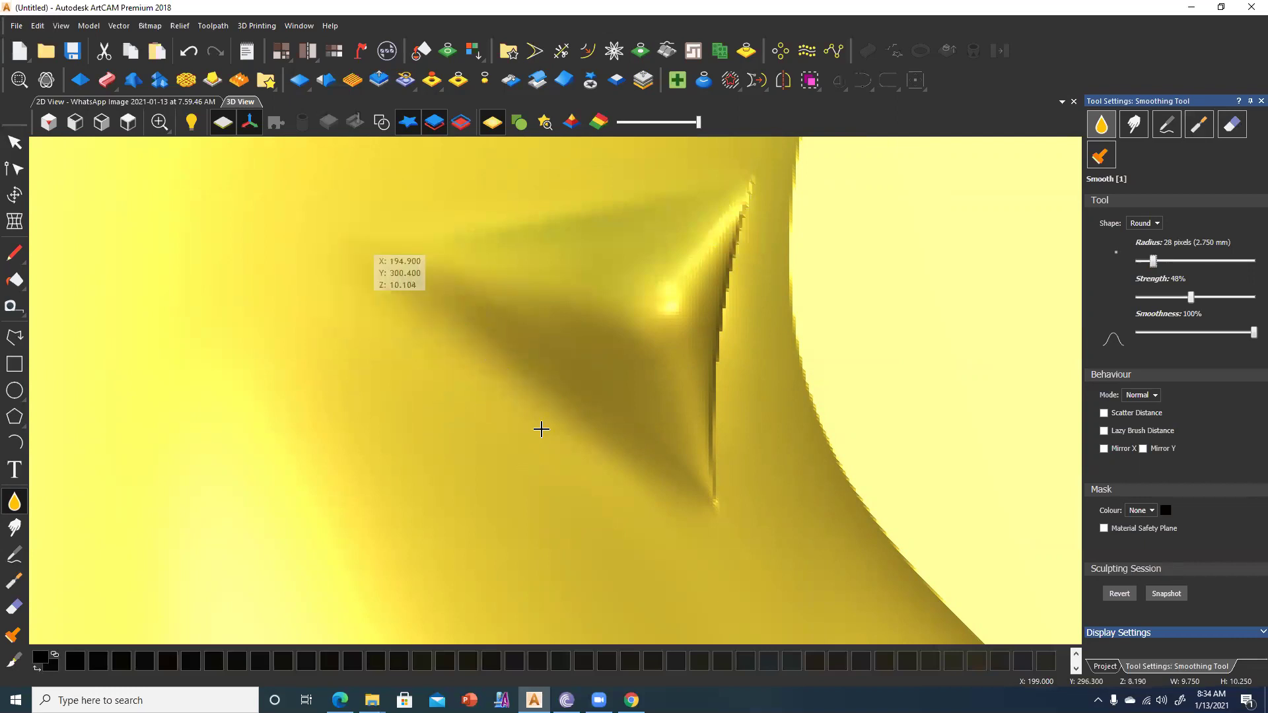
left_click_drag(673, 357, 675, 278)
left_click_drag(644, 360, 723, 274)
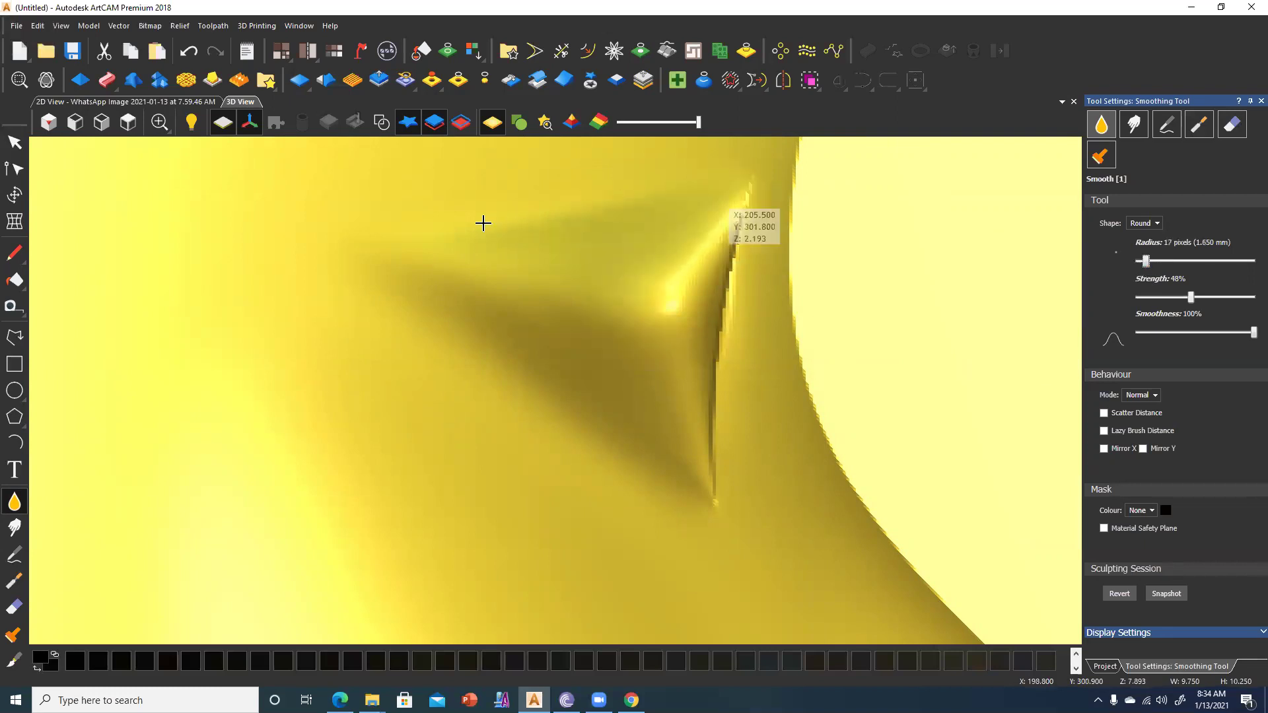
left_click_drag(713, 241, 706, 494)
mouse_move(743, 286)
left_mouse_down()
mouse_move(698, 575)
mouse_move(734, 310)
mouse_move(665, 331)
mouse_move(662, 414)
mouse_move(742, 204)
mouse_move(694, 265)
left_mouse_up()
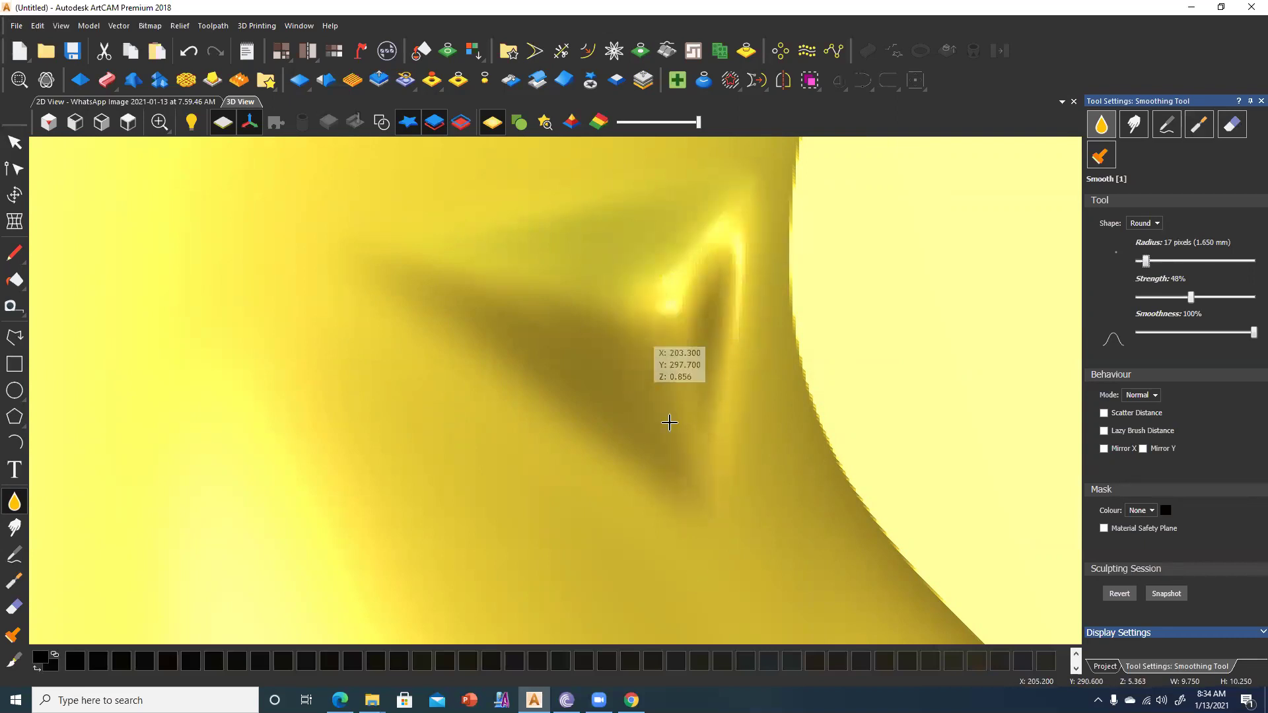
mouse_move(724, 314)
left_mouse_down()
mouse_move(713, 383)
mouse_move(702, 266)
mouse_move(711, 359)
mouse_move(758, 375)
mouse_move(711, 490)
mouse_move(745, 416)
mouse_move(665, 524)
mouse_move(659, 382)
mouse_move(727, 206)
mouse_move(608, 204)
left_mouse_up()
scroll(717, 411, "down", 2)
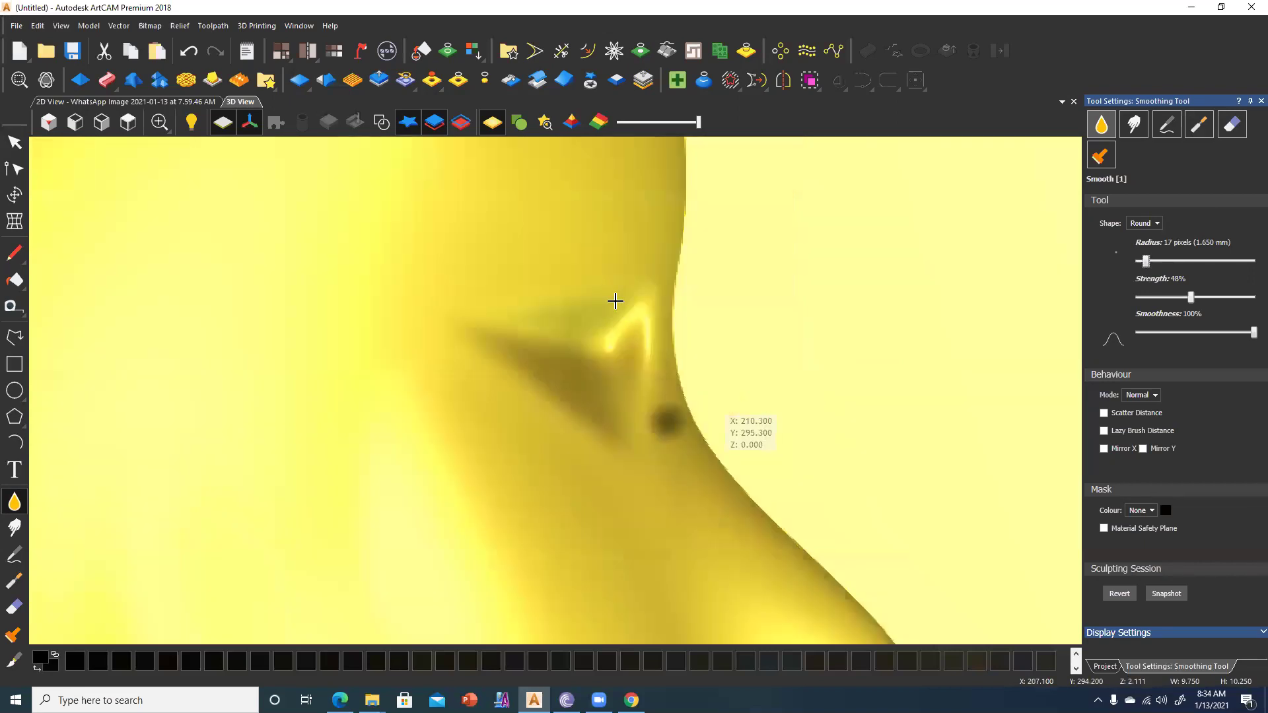
scroll(674, 308, "up", 1)
scroll(677, 311, "up", 2)
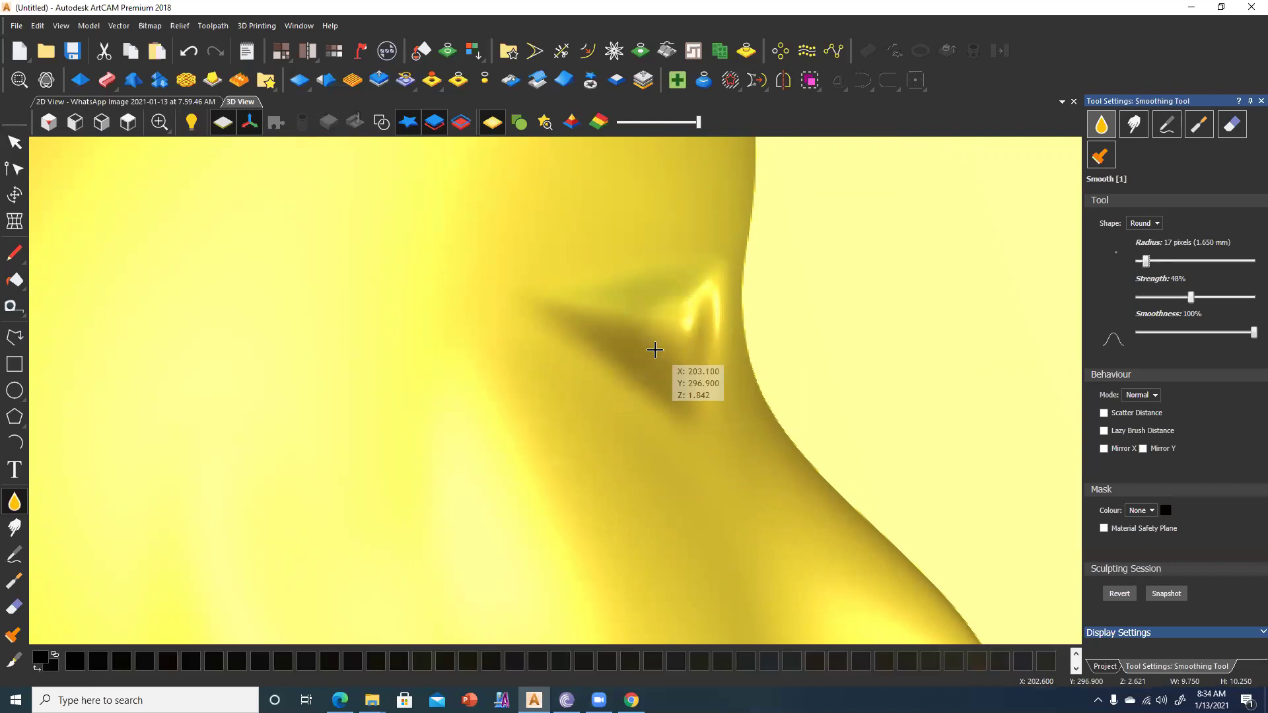
Draw a 2.019 mm-radius eyeball circle inside the eye outline in 2D, then return to 3D.
key("F2")
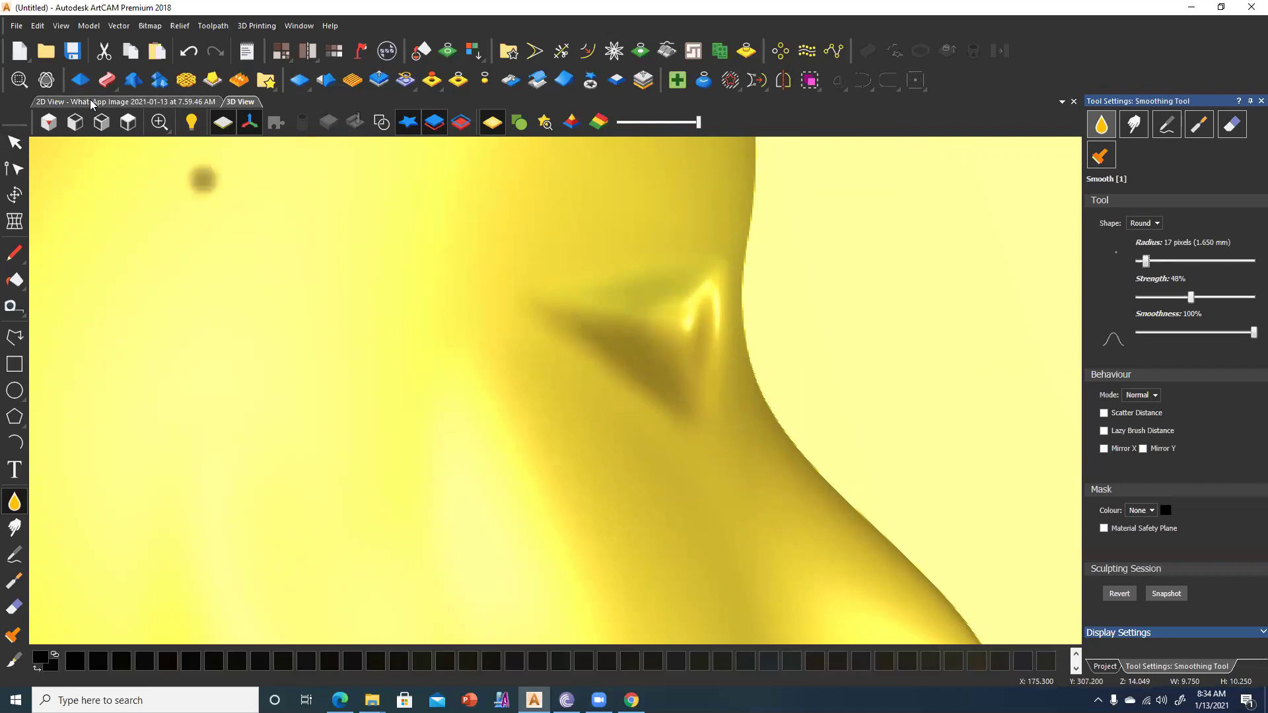
middle_click_drag(411, 293, 525, 366)
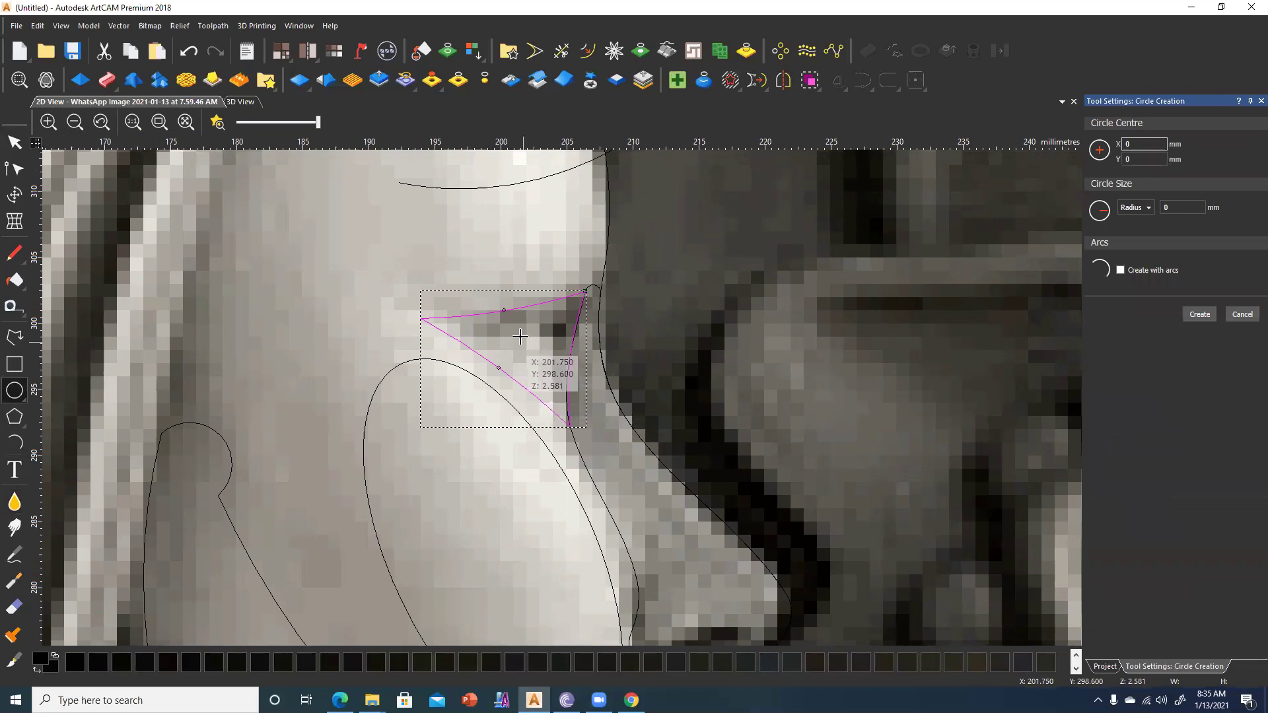
left_click_drag(525, 345, 537, 365)
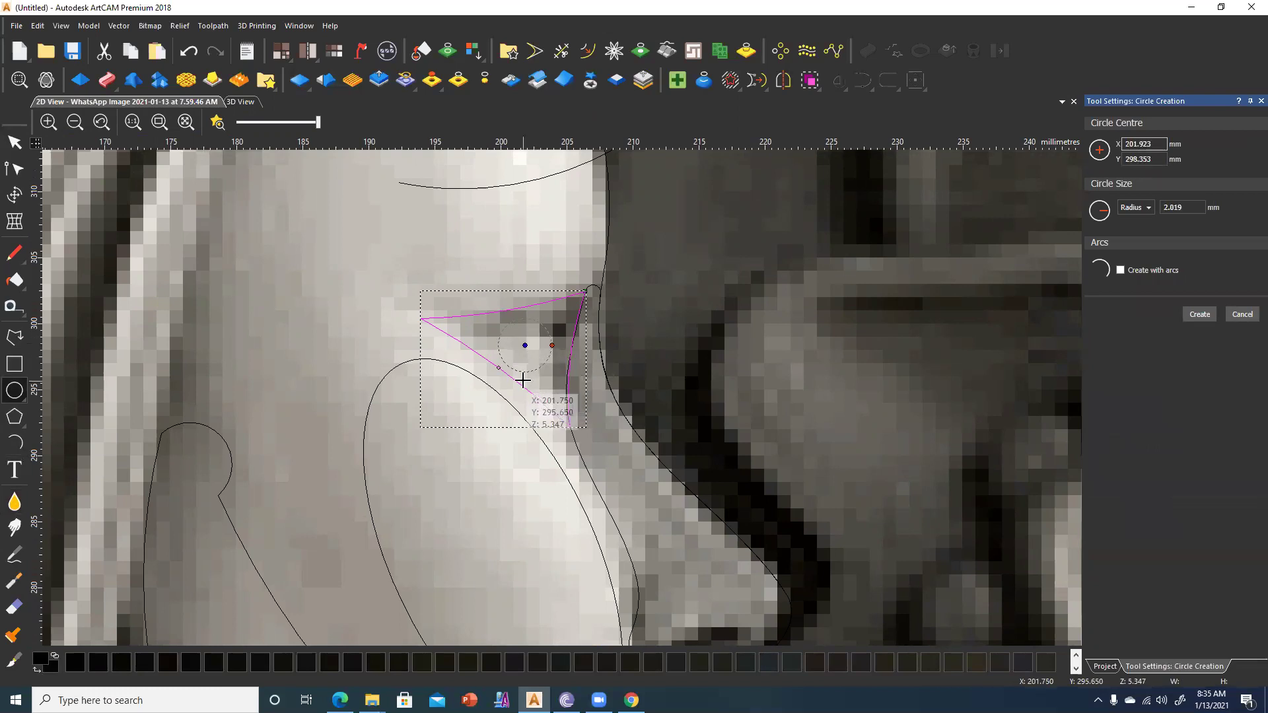
key("Return")
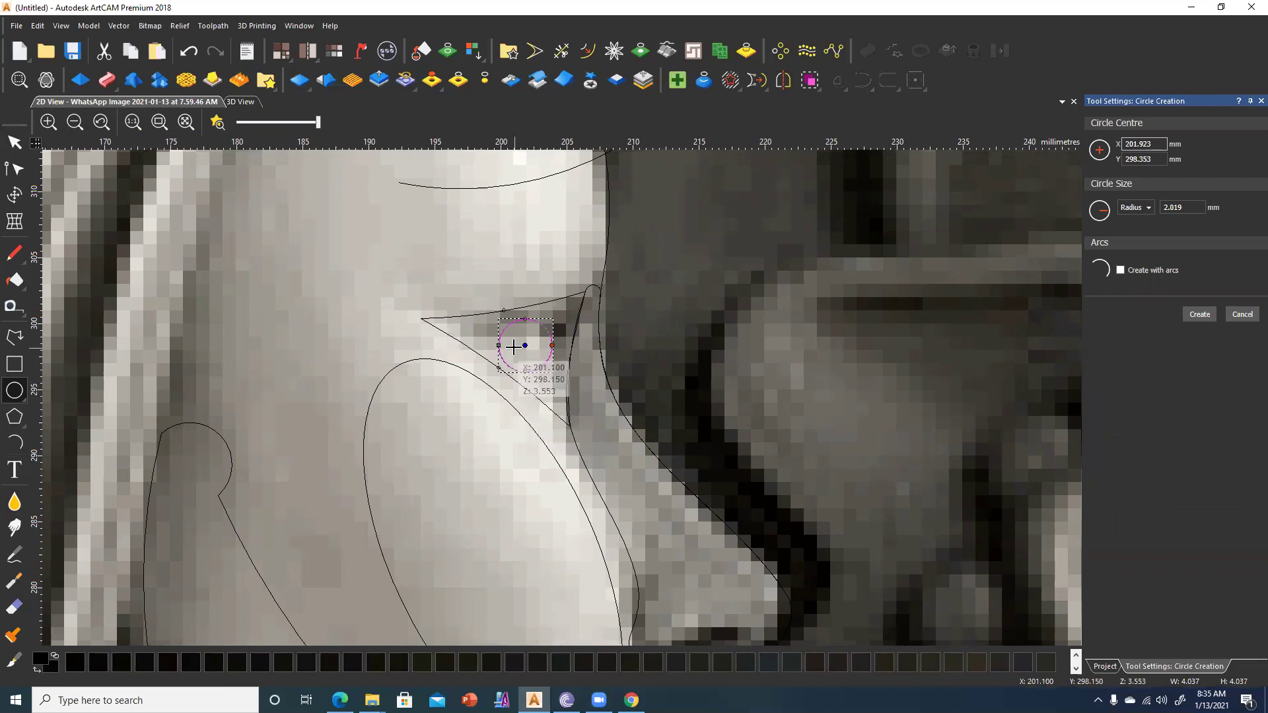
left_click(235, 104)
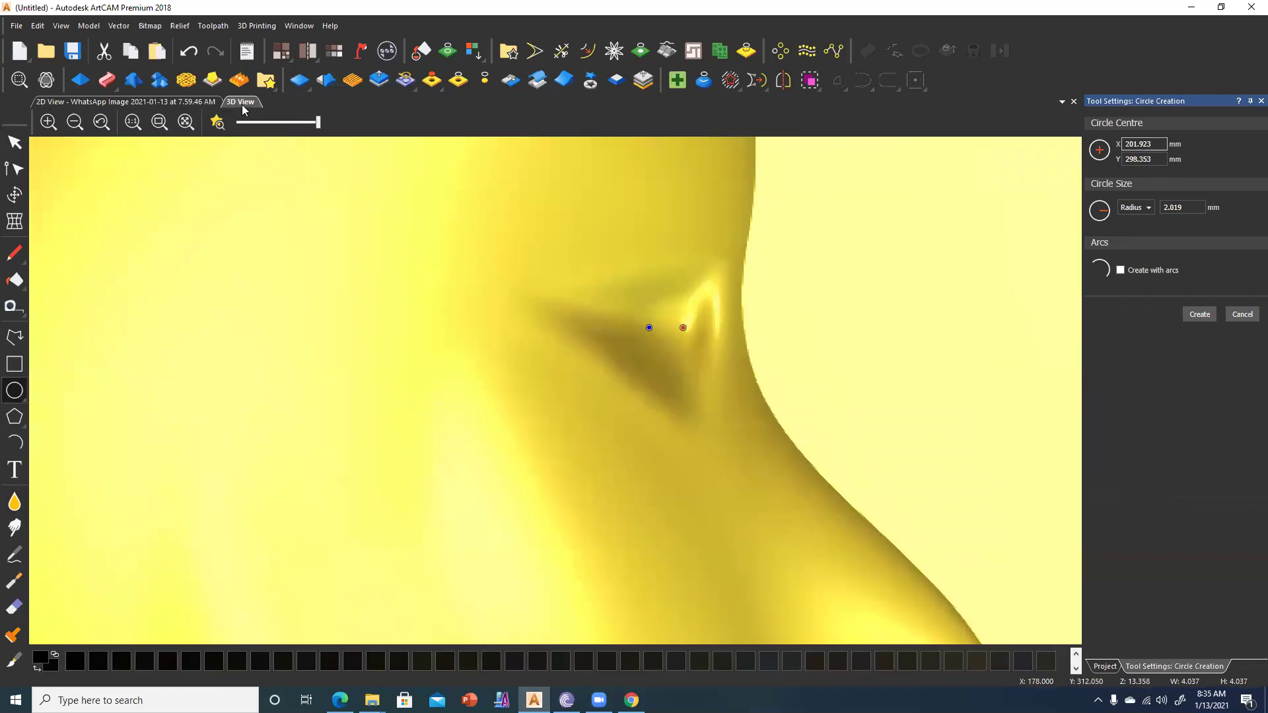
Add the circle as a Round dome at 63°, scaled to 3 mm height, and apply it.
left_click(14, 151)
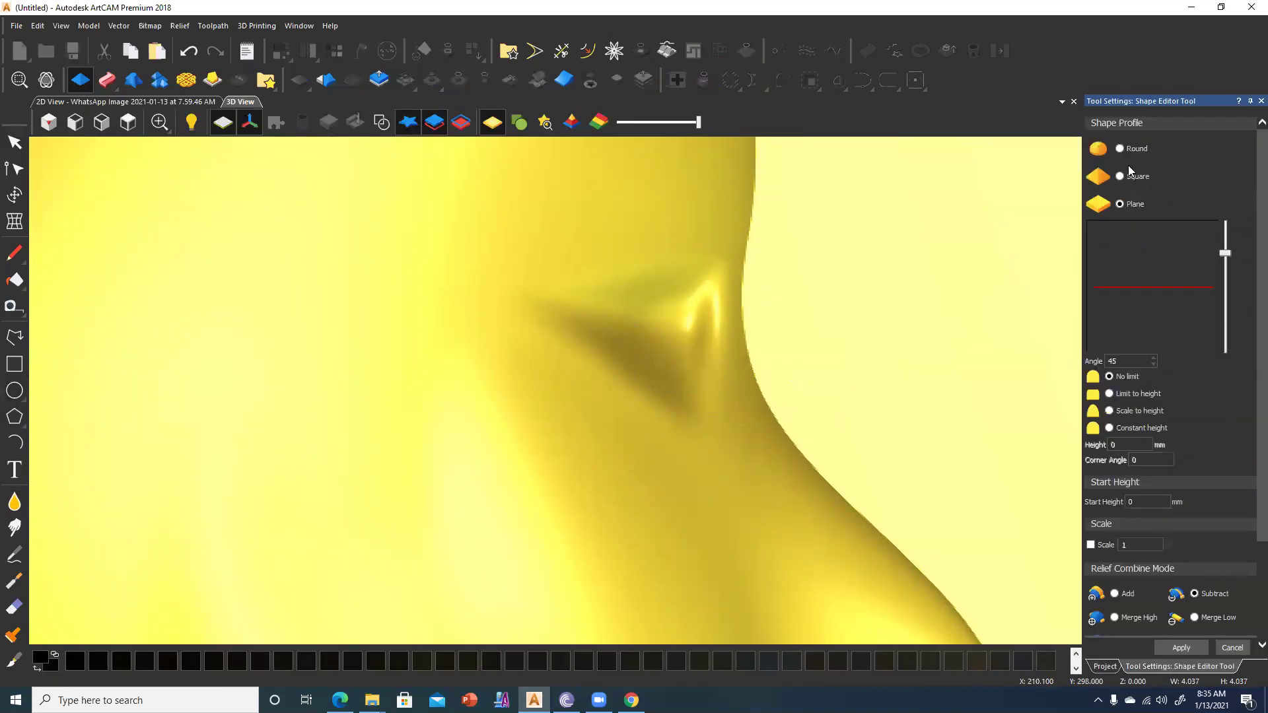
left_click(1116, 596)
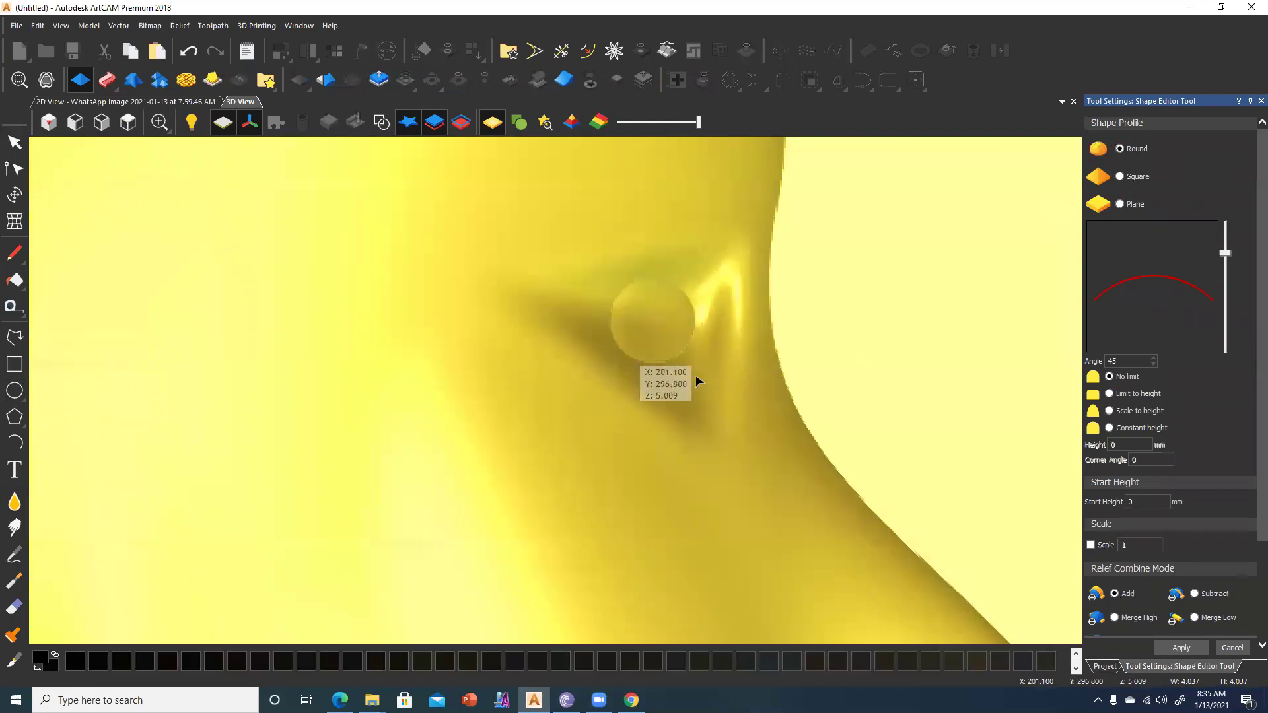
scroll(623, 357, "up", 3)
left_click_drag(631, 247, 637, 378)
mouse_move(575, 294)
left_mouse_down()
mouse_move(524, 289)
mouse_move(593, 431)
left_mouse_up()
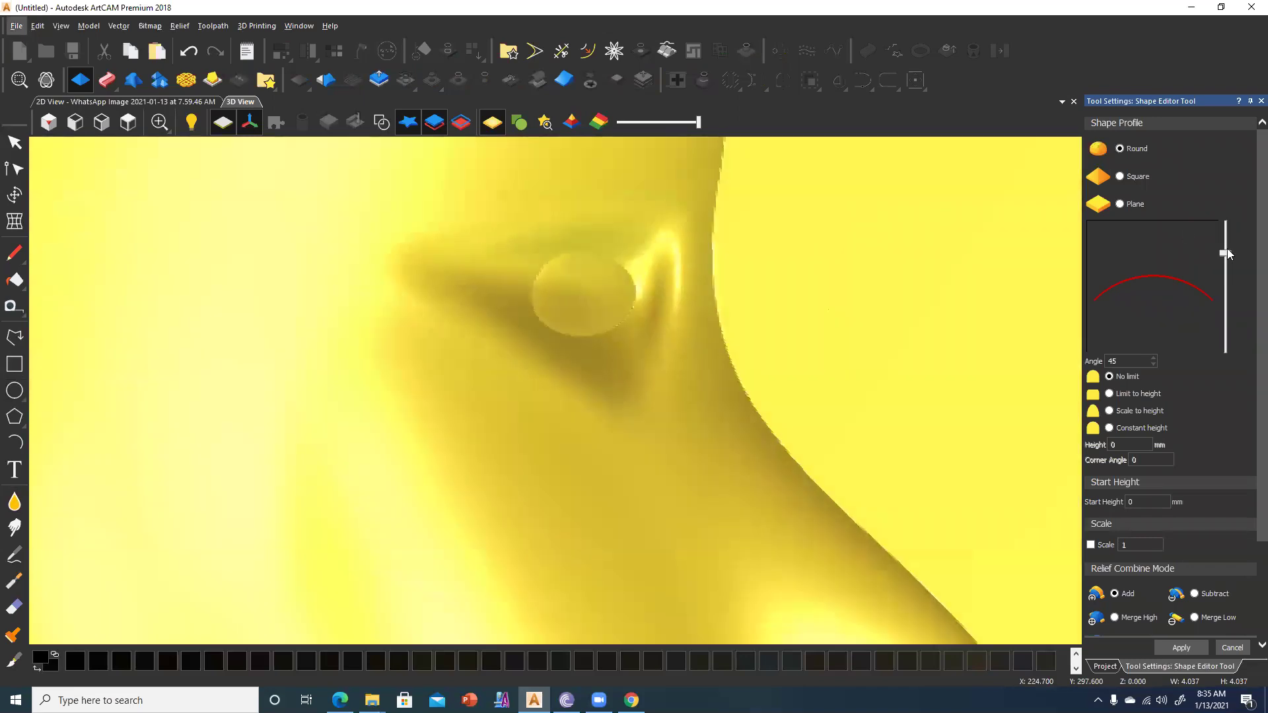
left_click_drag(1225, 250, 1223, 218)
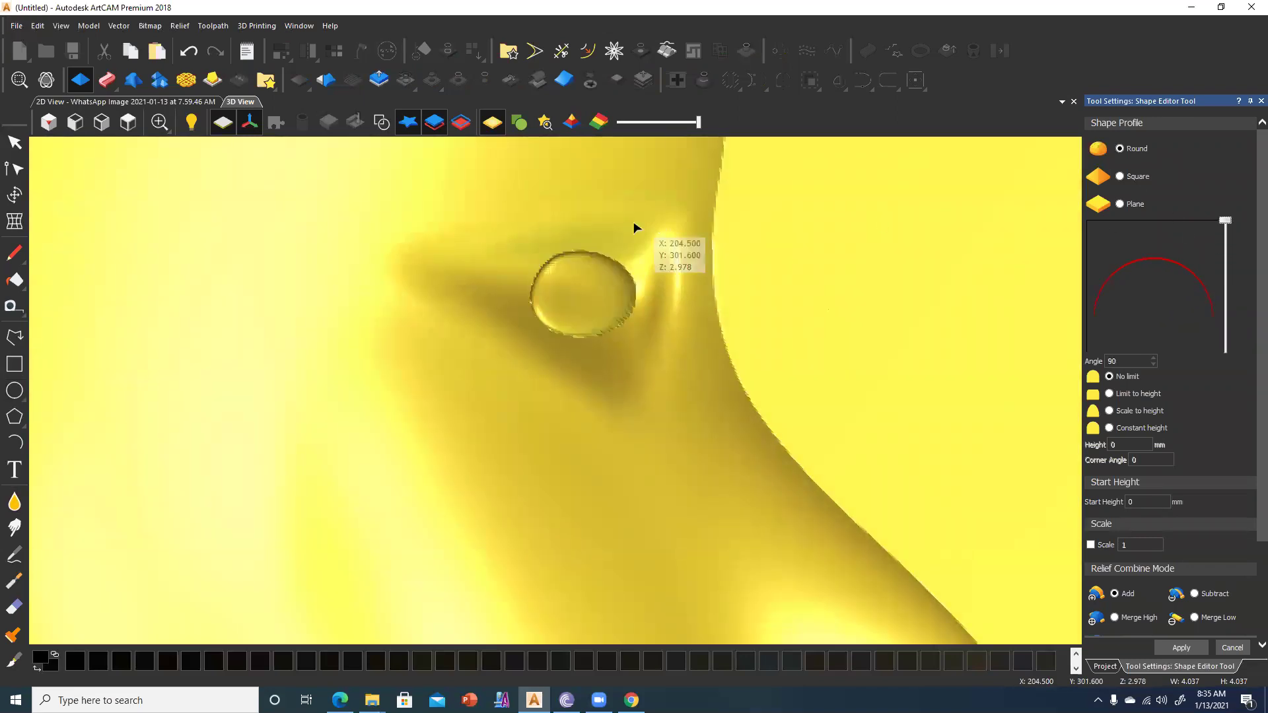
left_click_drag(634, 228, 715, 355)
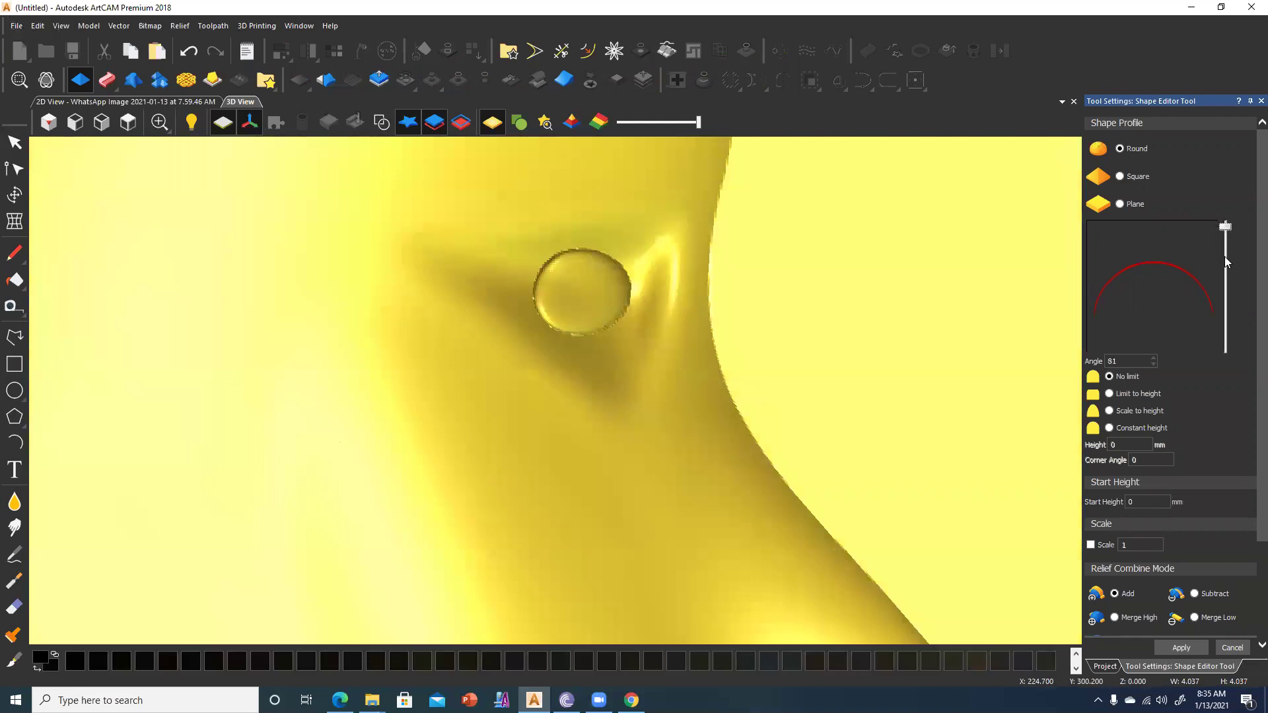
left_click_drag(1227, 262, 1223, 241)
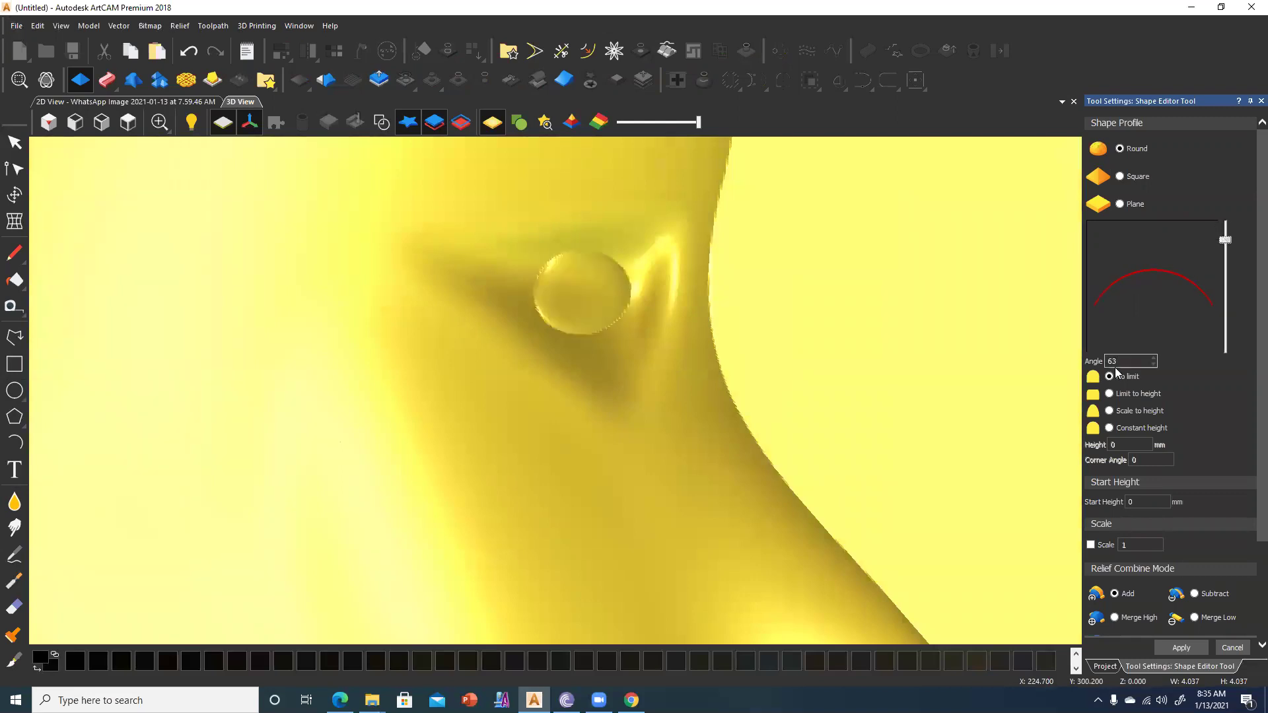
left_click(1110, 411)
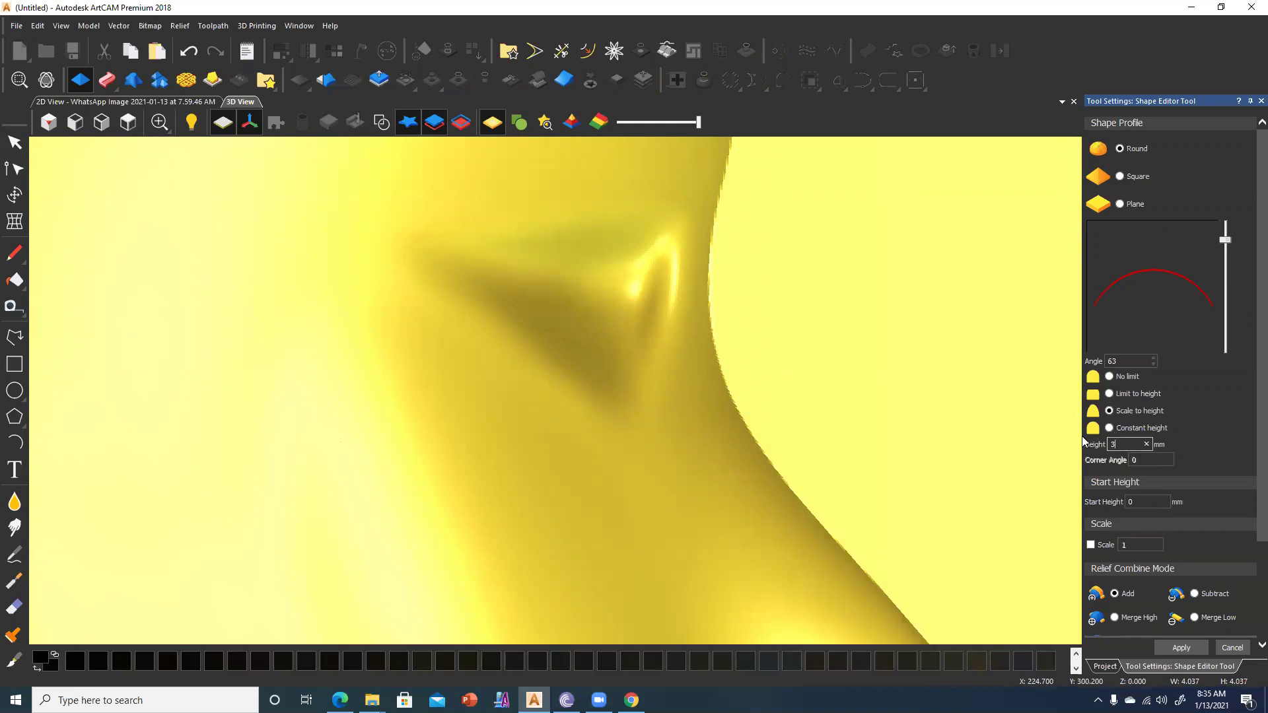
key("Return")
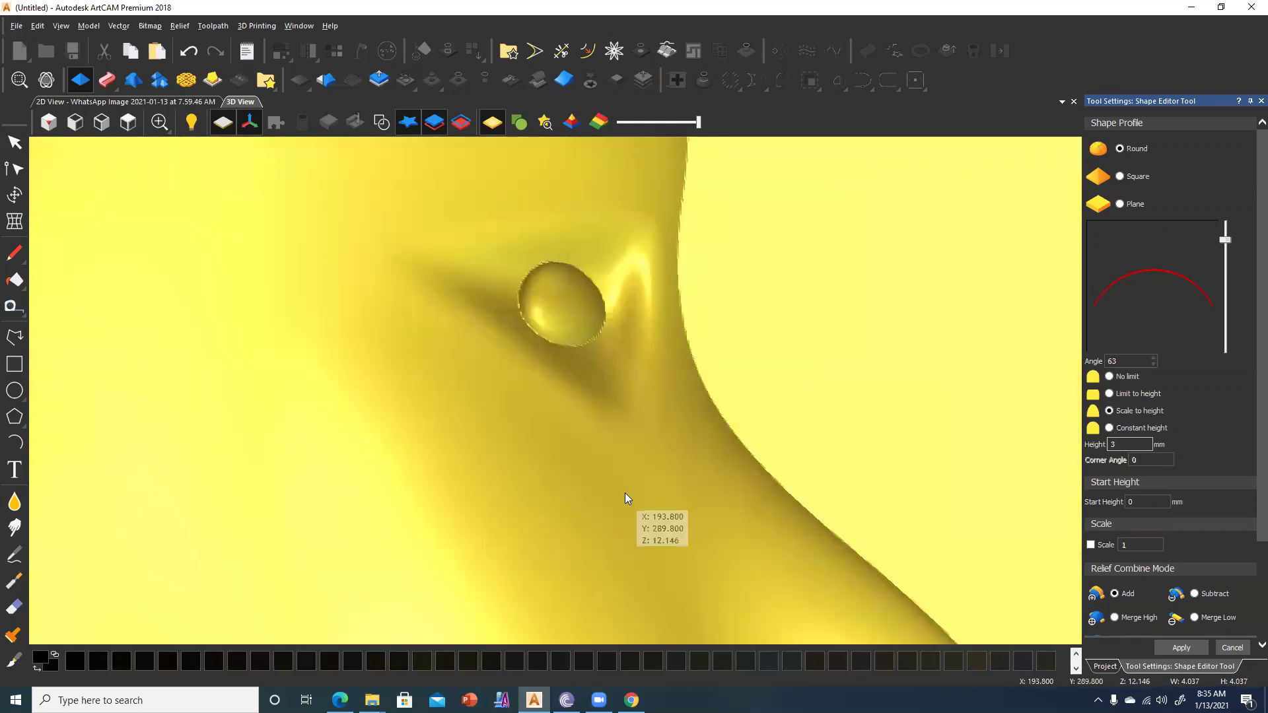
left_click(1197, 653)
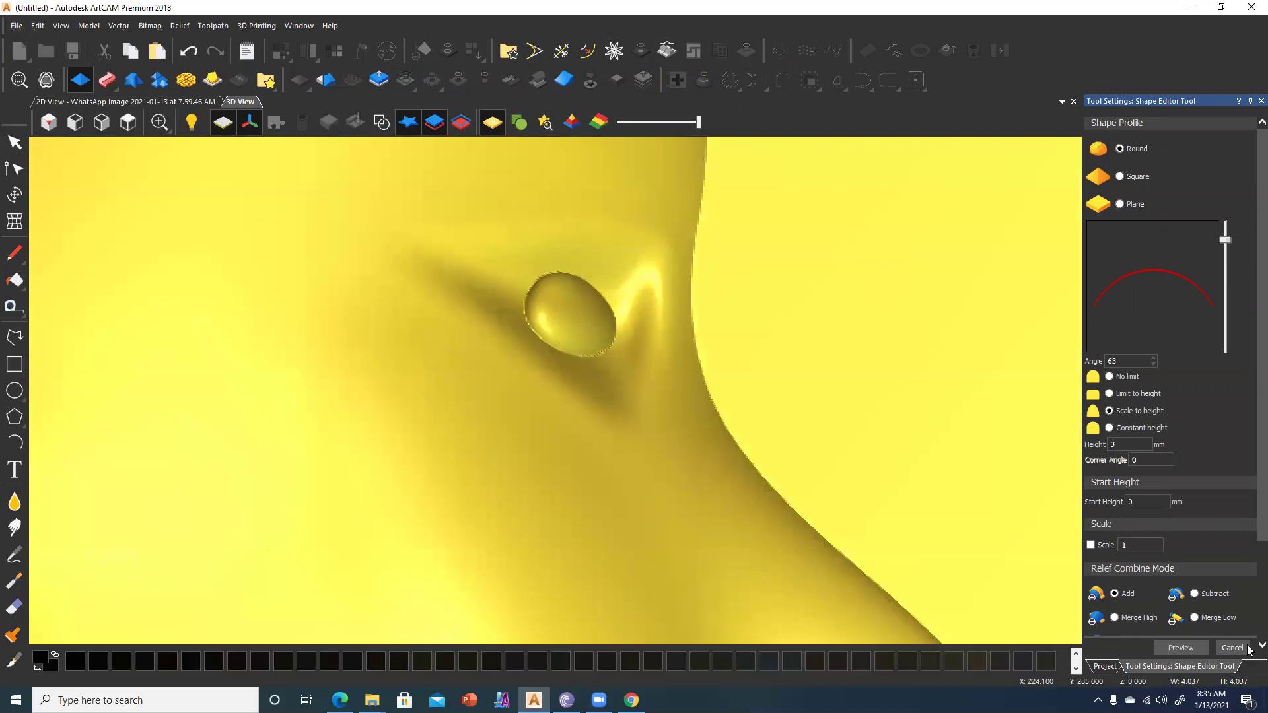
scroll(1245, 652, "down", 2)
View the whole relief from the top and zoom in to check the eyeball dome.
key("Escape")
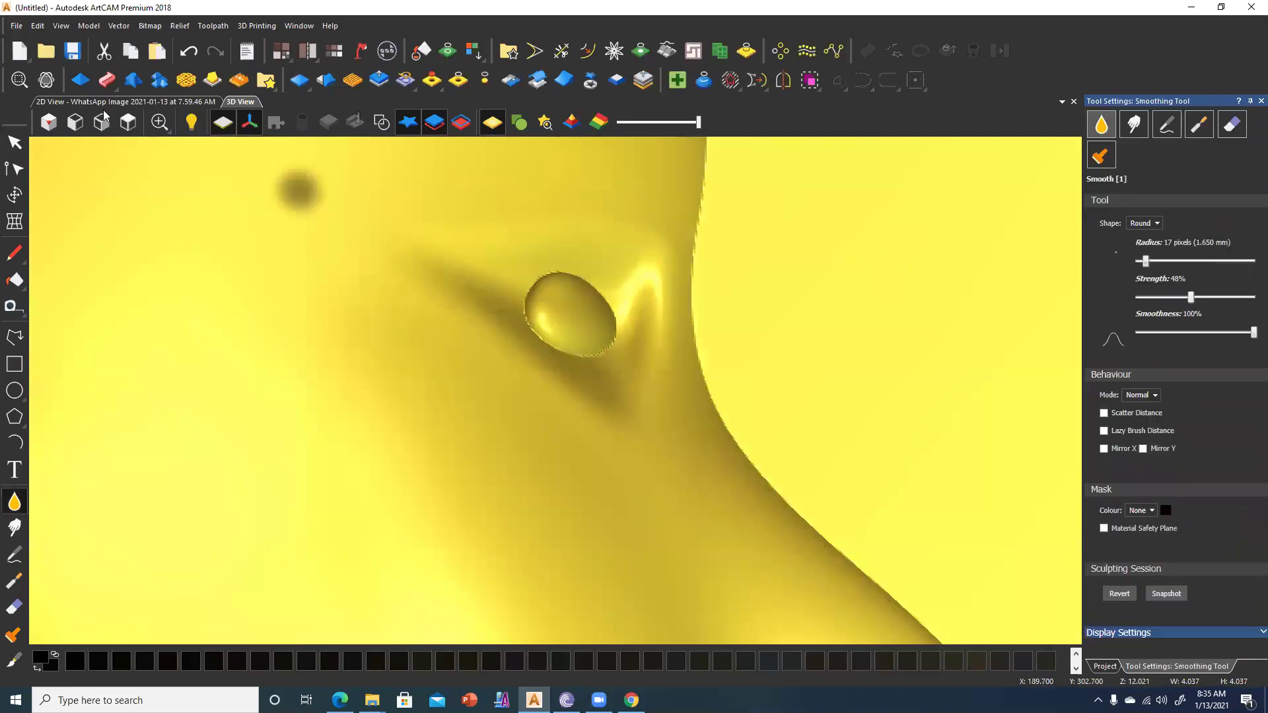
left_click(129, 123)
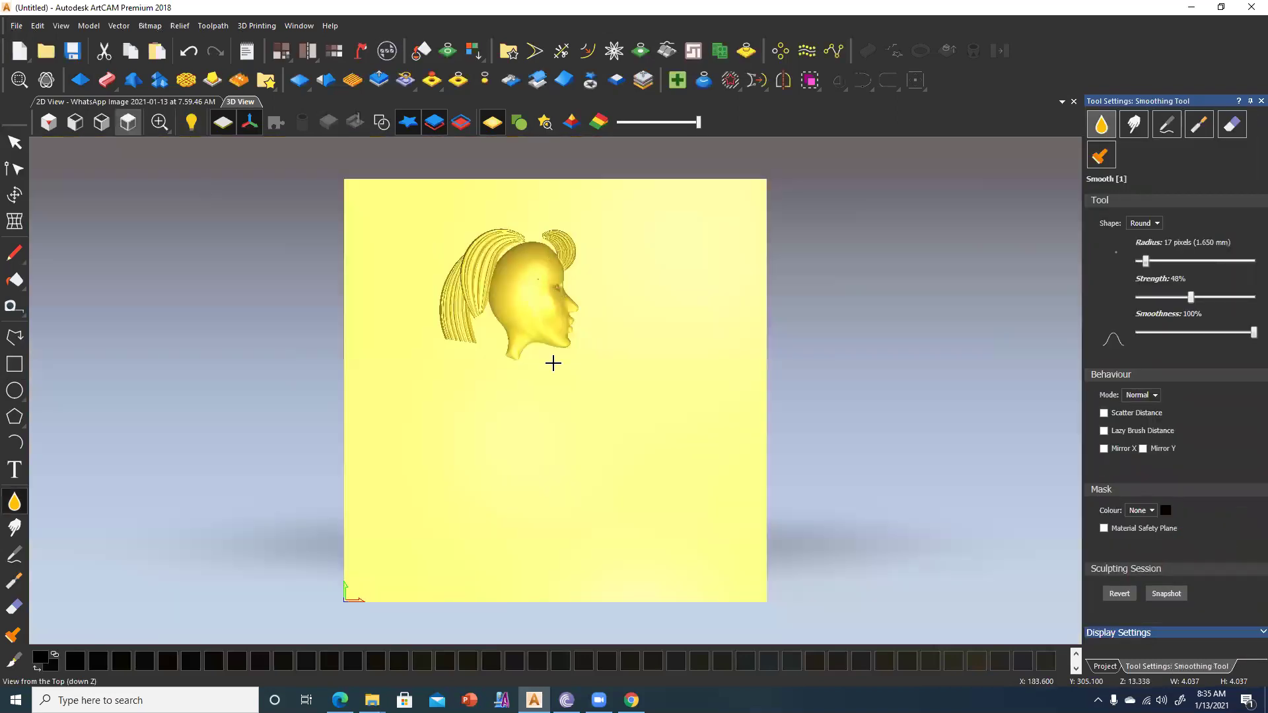
scroll(553, 363, "up", 5)
scroll(557, 384, "up", 2)
scroll(554, 397, "up", 2)
scroll(551, 414, "down", 3)
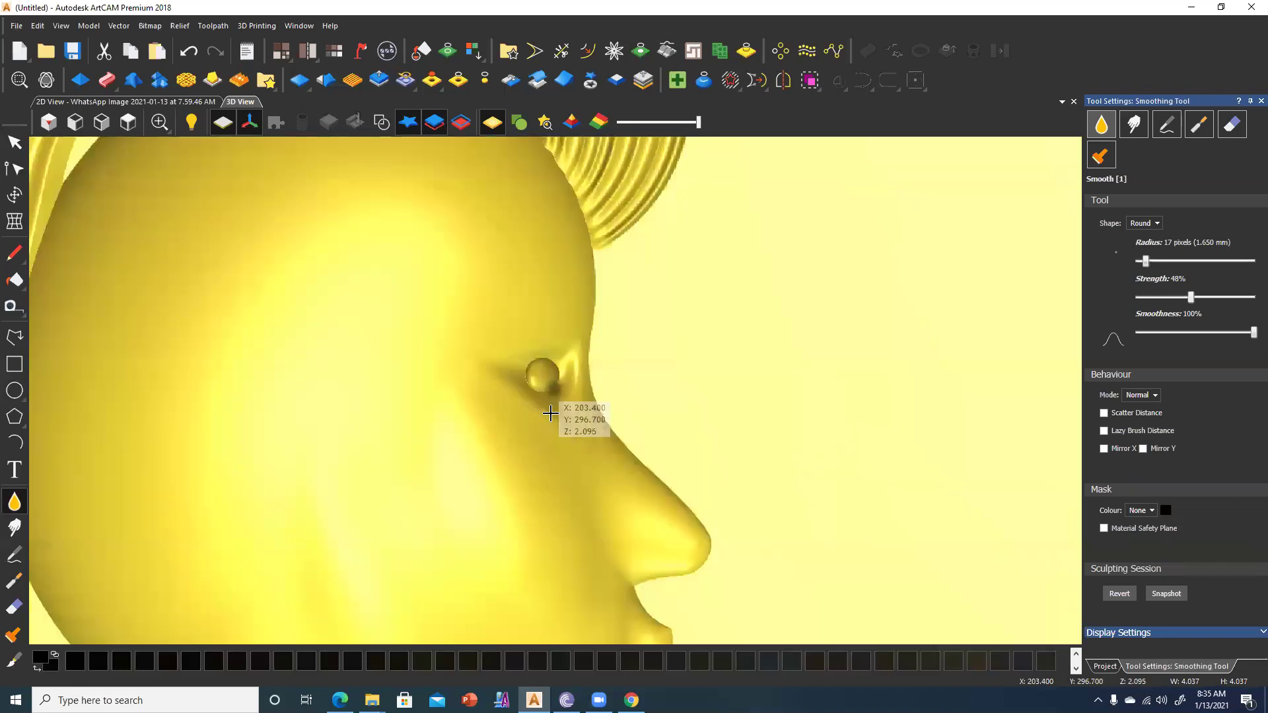
scroll(546, 417, "down", 3)
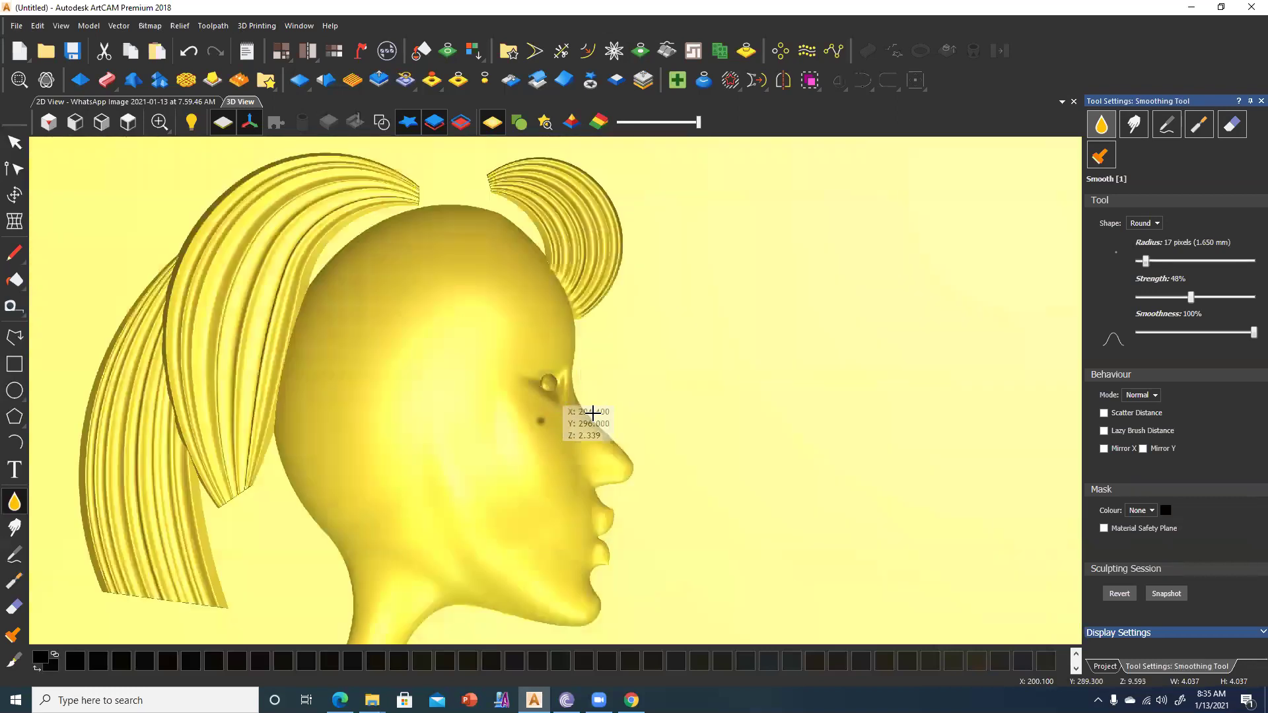
scroll(592, 413, "up", 5)
scroll(607, 395, "up", 3)
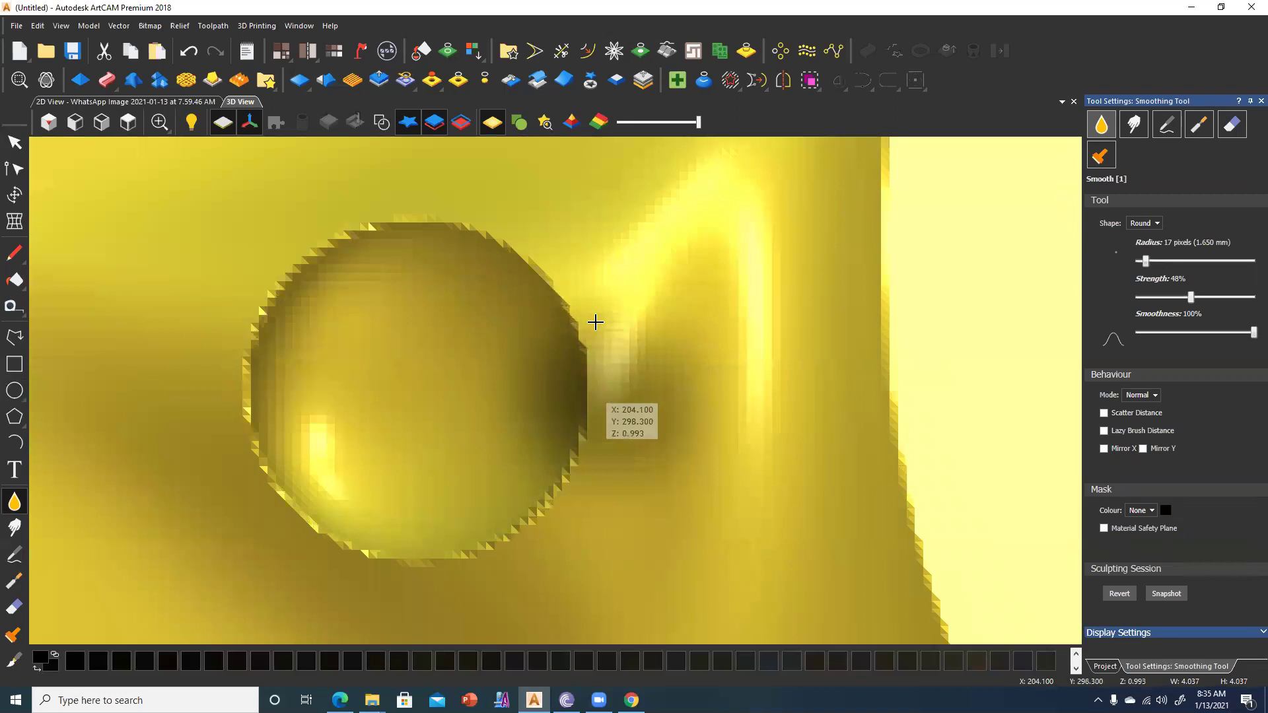
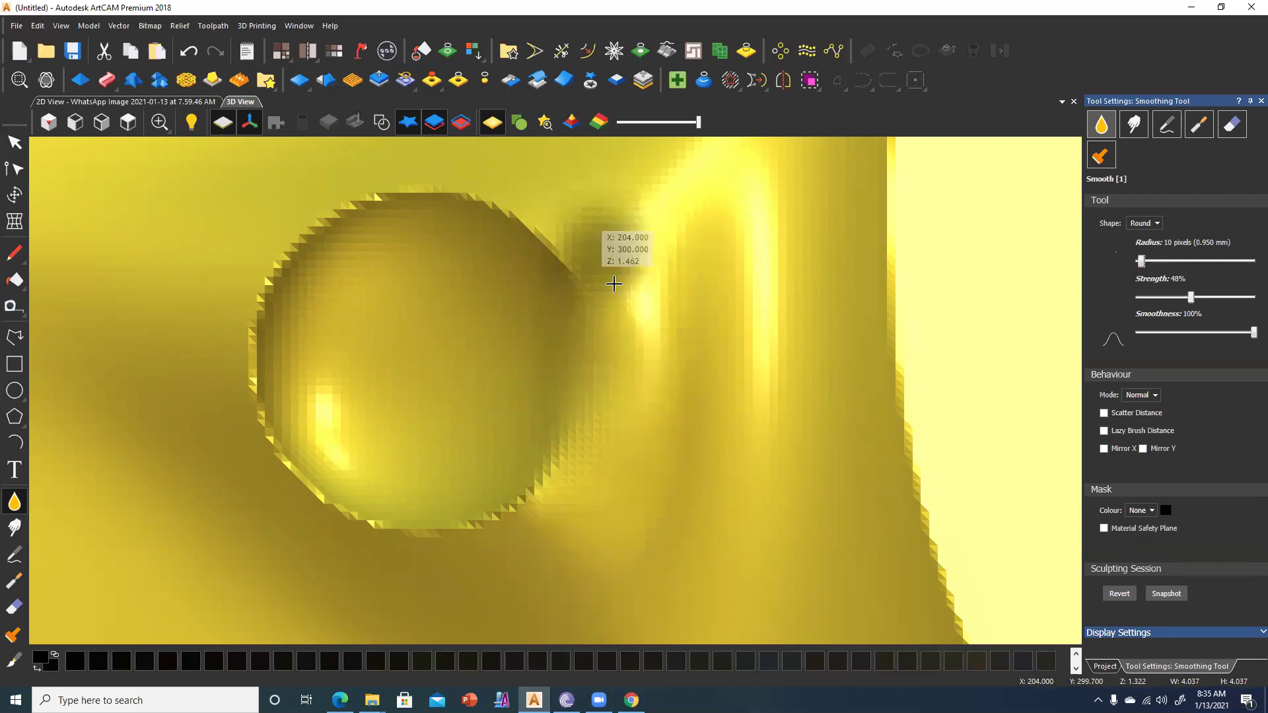
Smooth away the dark hollow left of and below the eye, blending its upper edge.
middle_click_drag(470, 440, 580, 446)
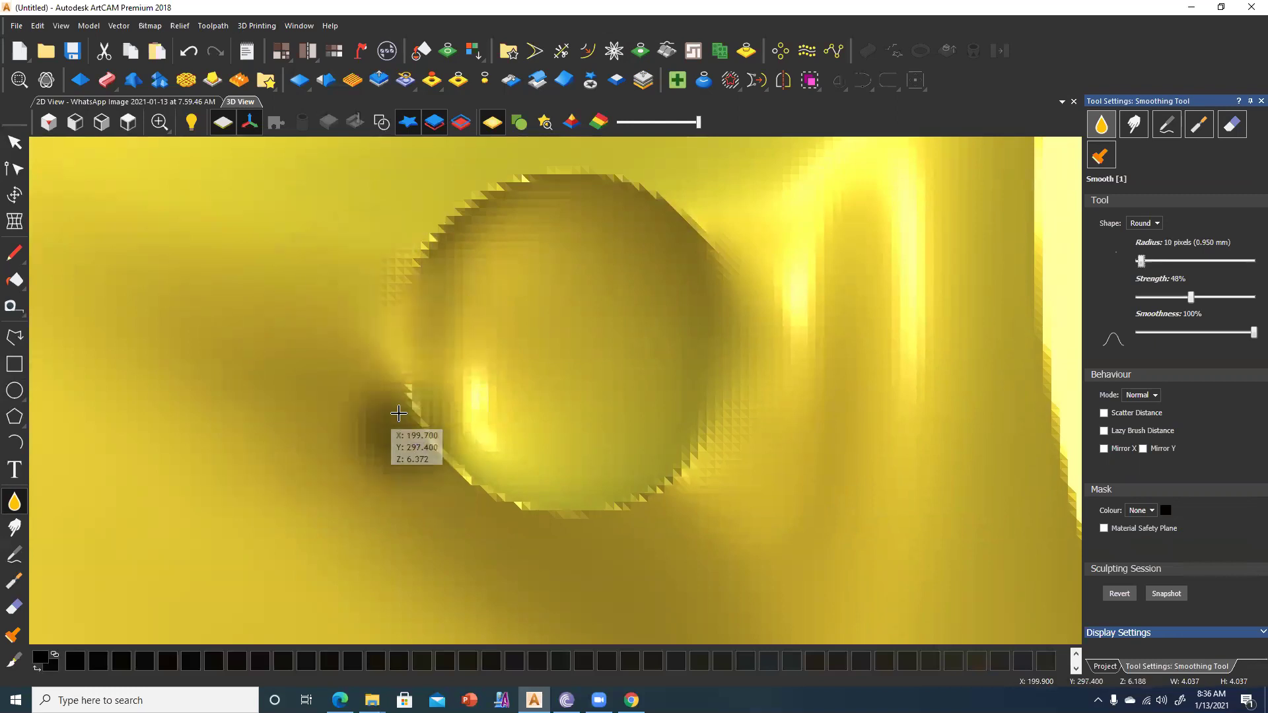
left_click_drag(398, 413, 513, 535)
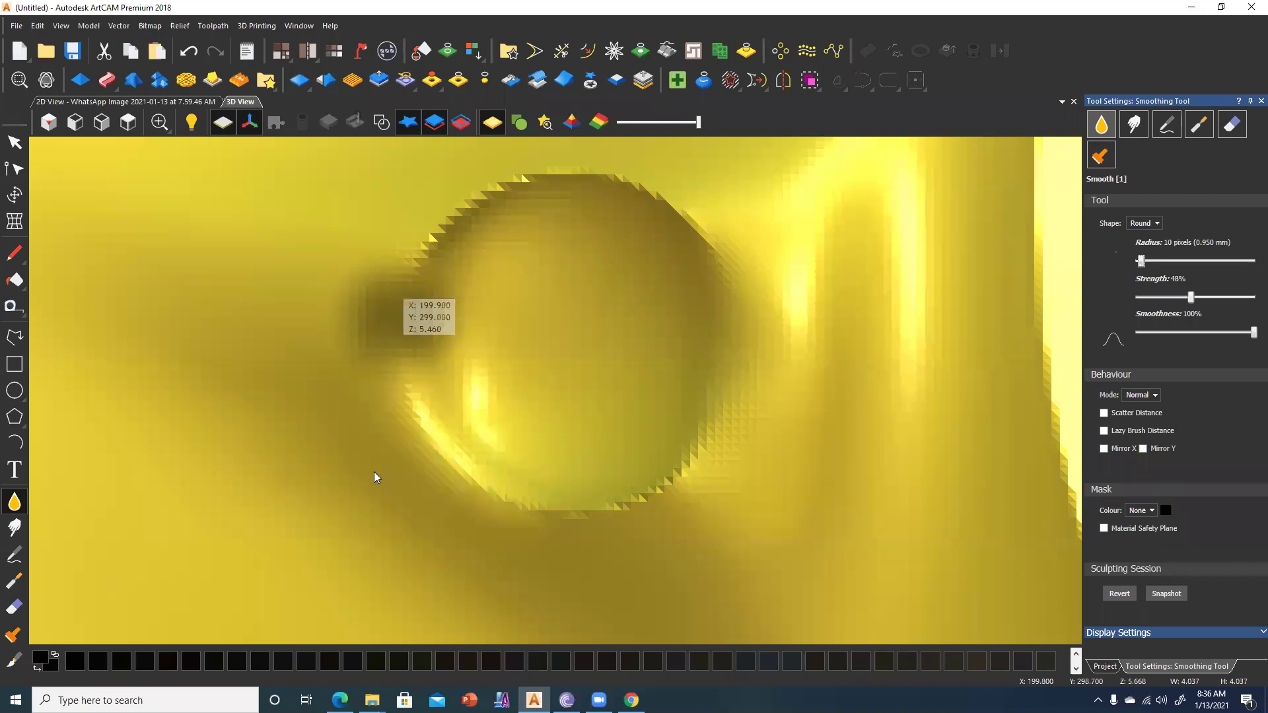
middle_click_drag(400, 286, 371, 411)
mouse_move(471, 318)
left_mouse_down()
mouse_move(374, 354)
mouse_move(269, 529)
left_mouse_up()
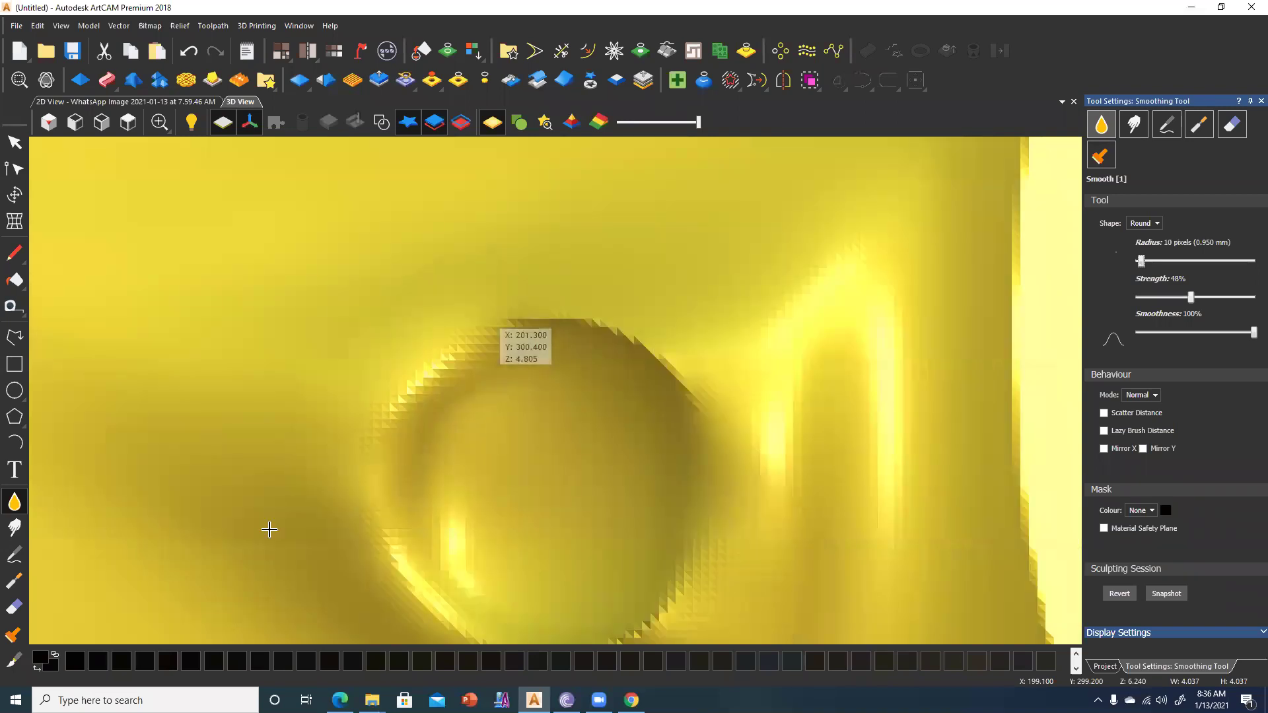
middle_click_drag(348, 504, 504, 510)
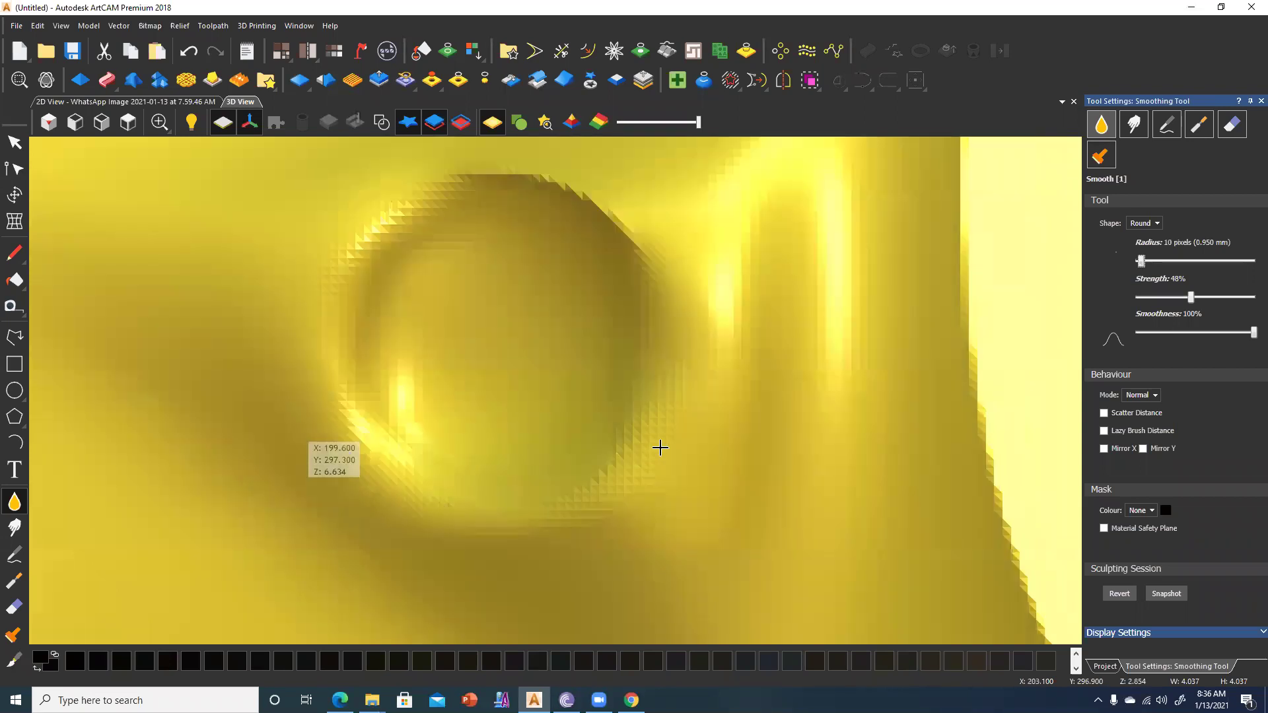
left_click_drag(660, 448, 272, 435)
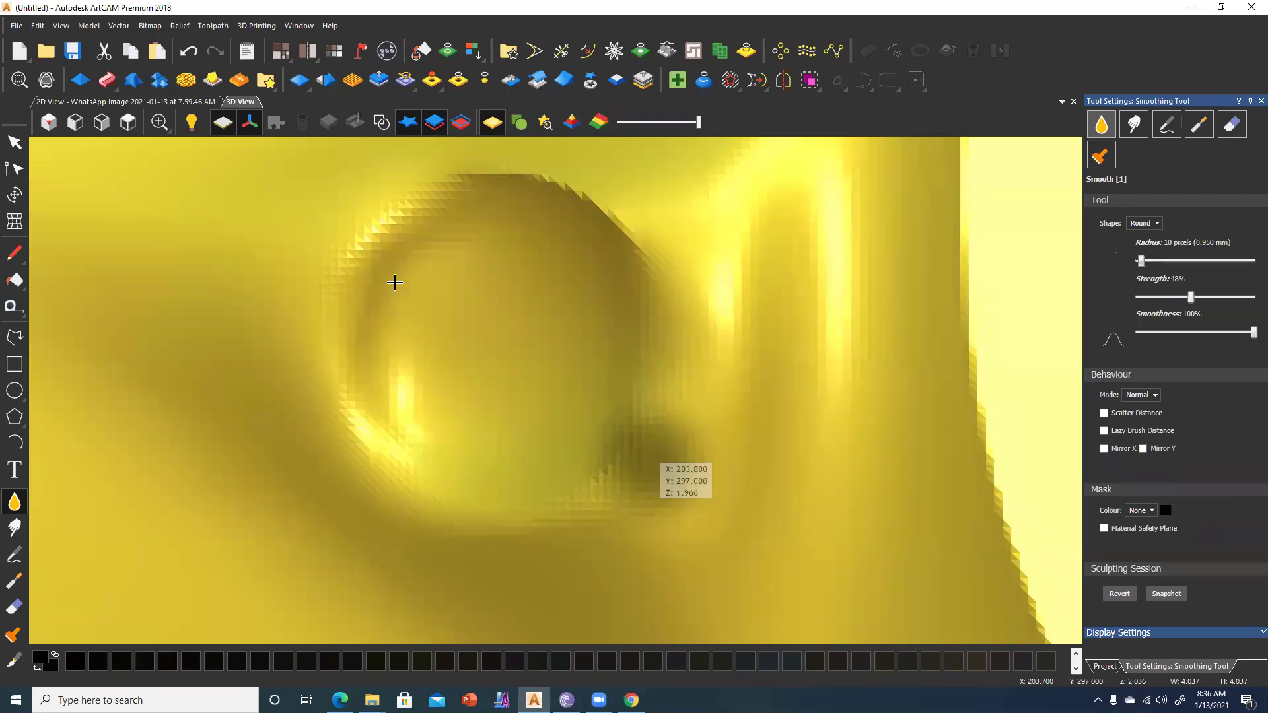
middle_click_drag(649, 336, 636, 425)
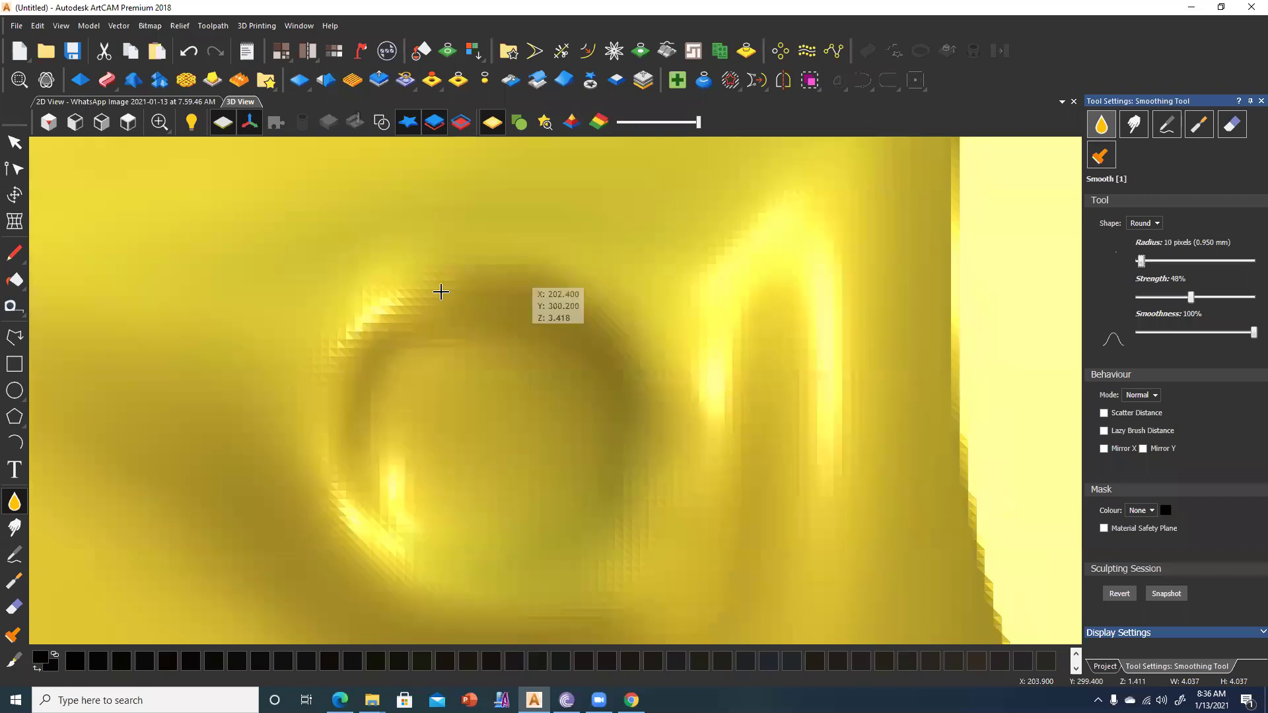
mouse_move(439, 291)
left_mouse_down()
mouse_move(354, 433)
mouse_move(304, 436)
mouse_move(456, 550)
left_mouse_up()
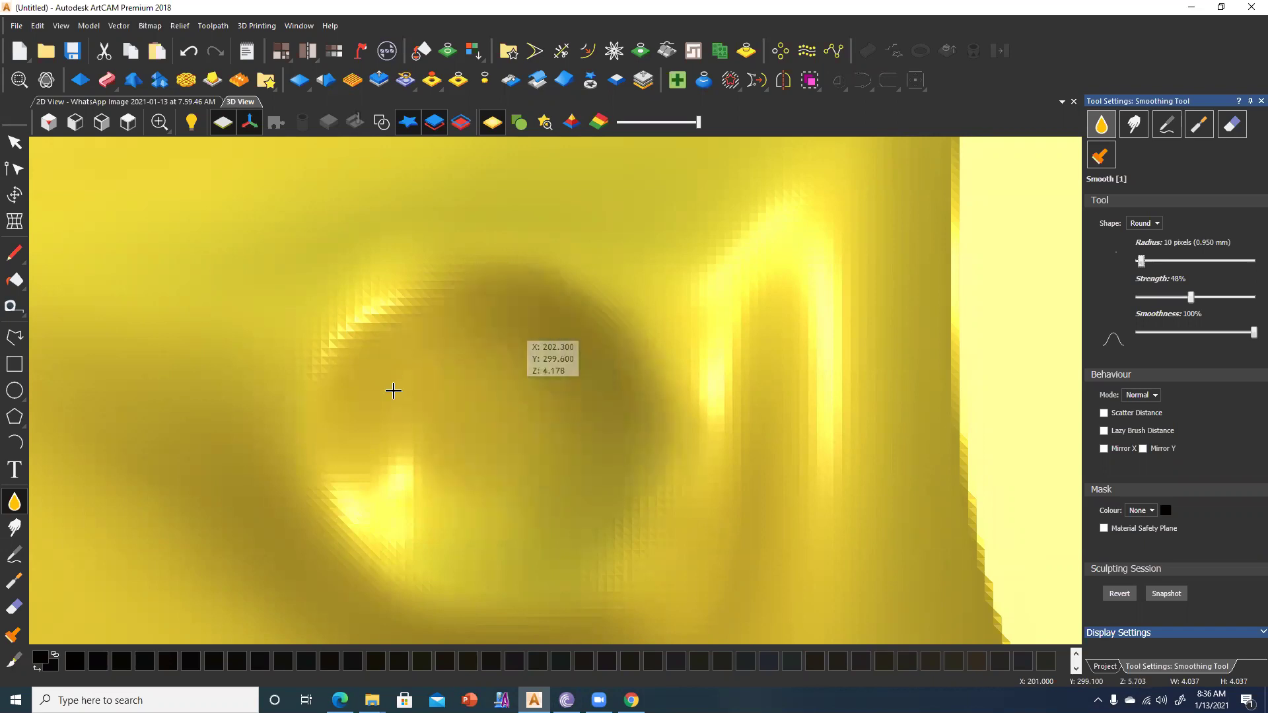
Smooth the relief just beside the eye, then frame the nose profile.
scroll(595, 396, "down", 2)
scroll(556, 460, "down", 2)
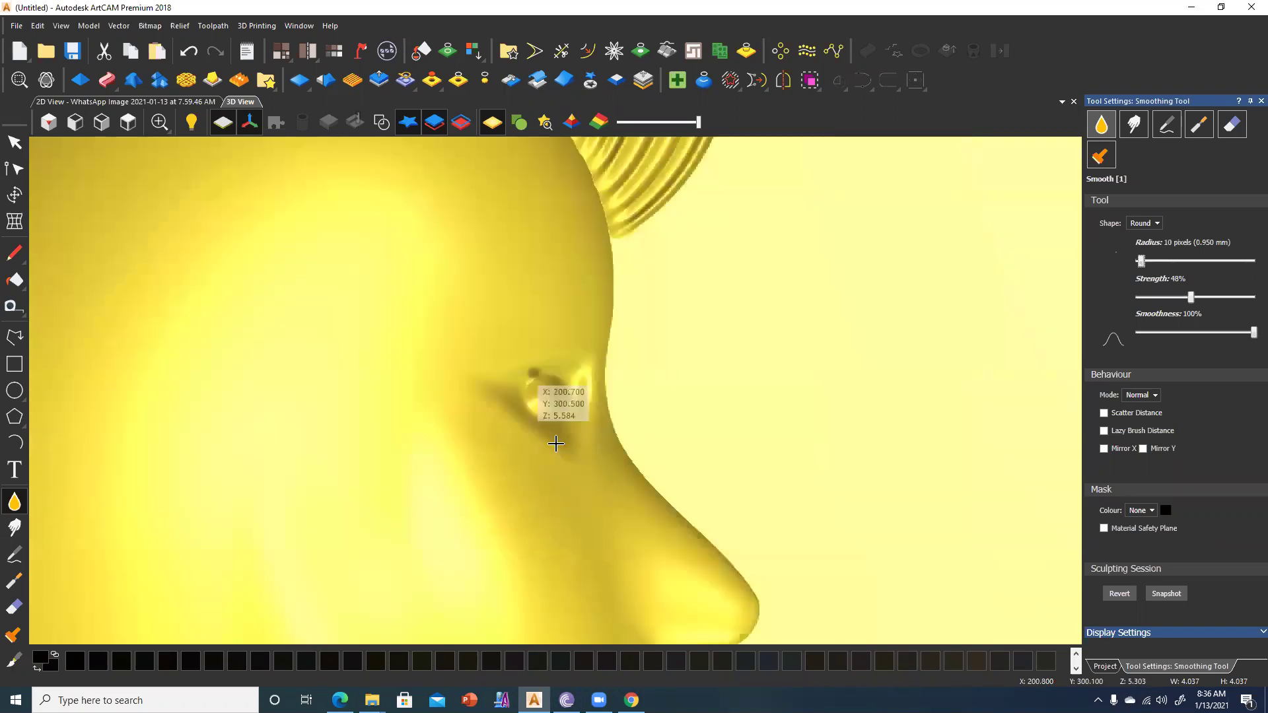
scroll(557, 443, "up", 2)
middle_click_drag(562, 480, 605, 331)
left_click_drag(601, 389, 602, 368)
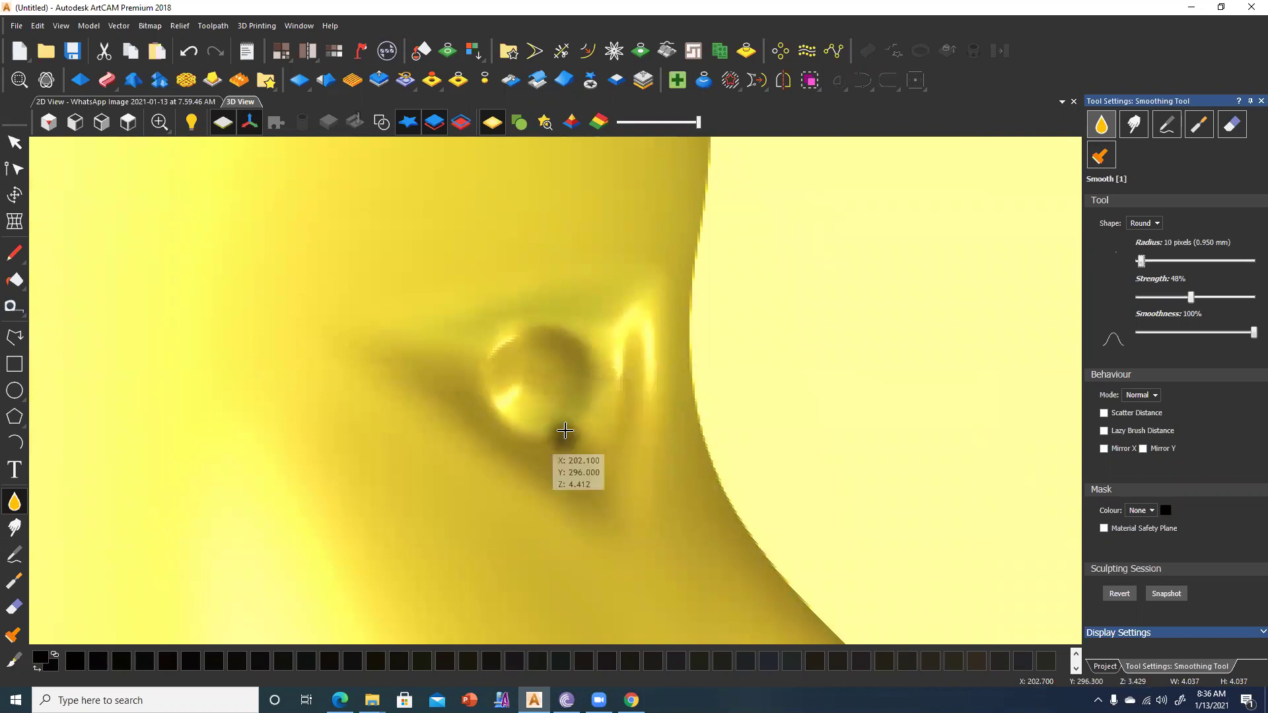
scroll(557, 430, "down", 2)
middle_click_drag(476, 246, 585, 415)
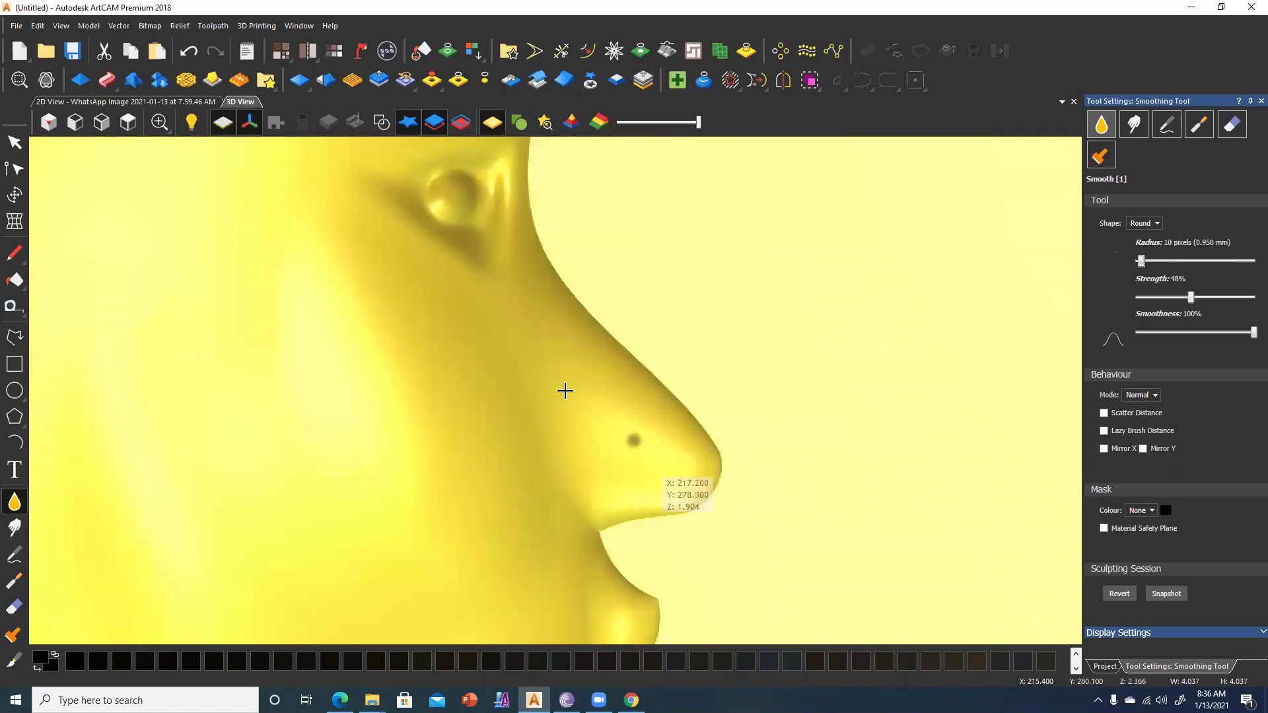
scroll(568, 399, "up", 1)
Raise the nose vector as a Round-profile relief at 45° using the Shape Editor.
left_click(382, 122)
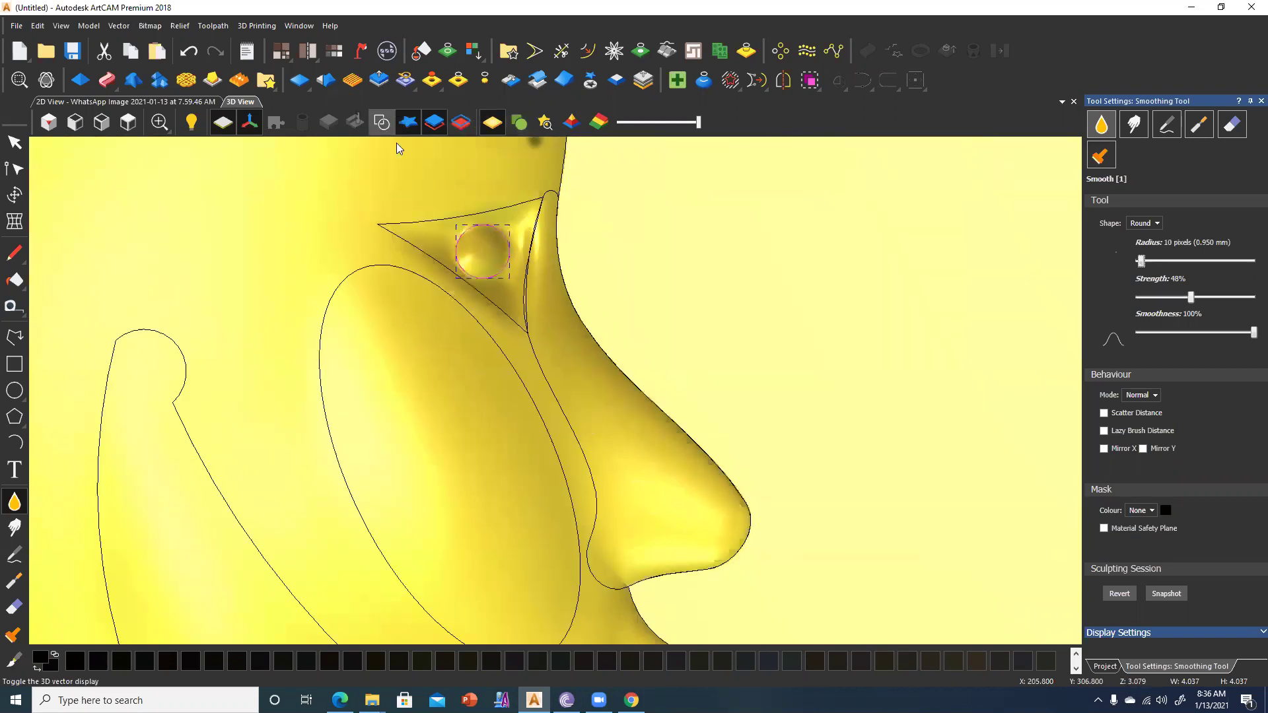
left_click(13, 148)
left_click(559, 403)
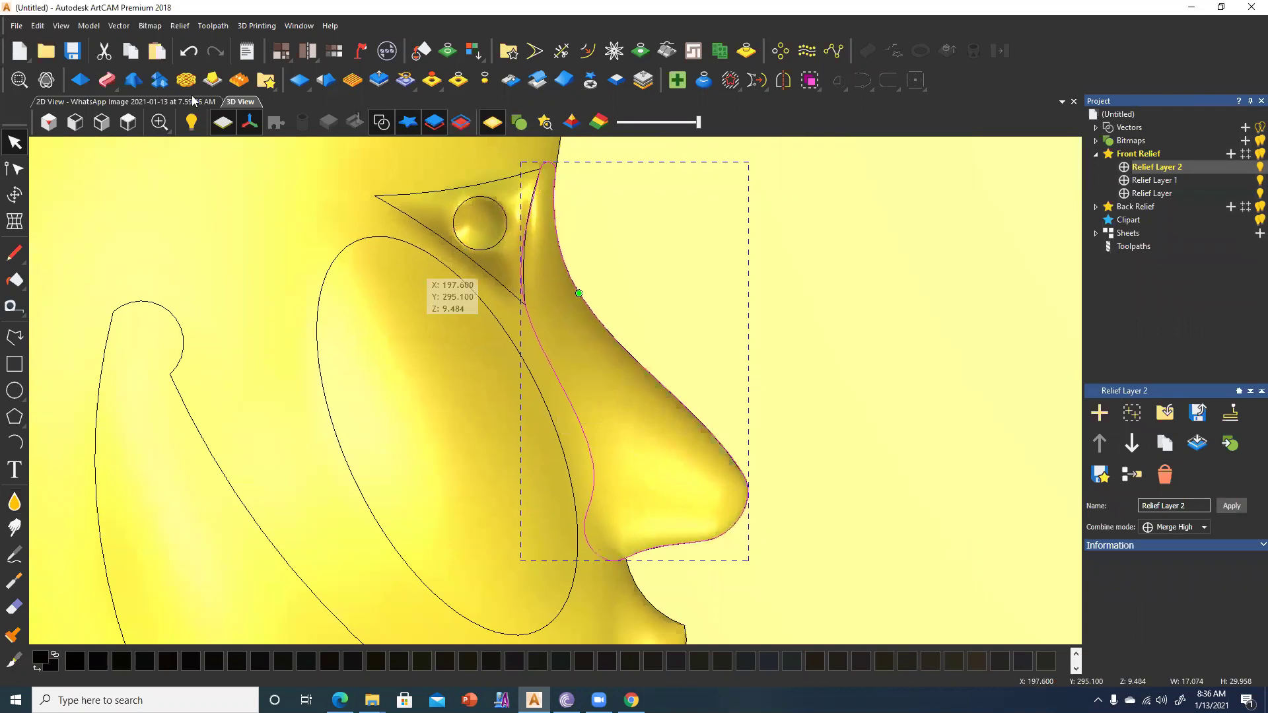
left_click(75, 82)
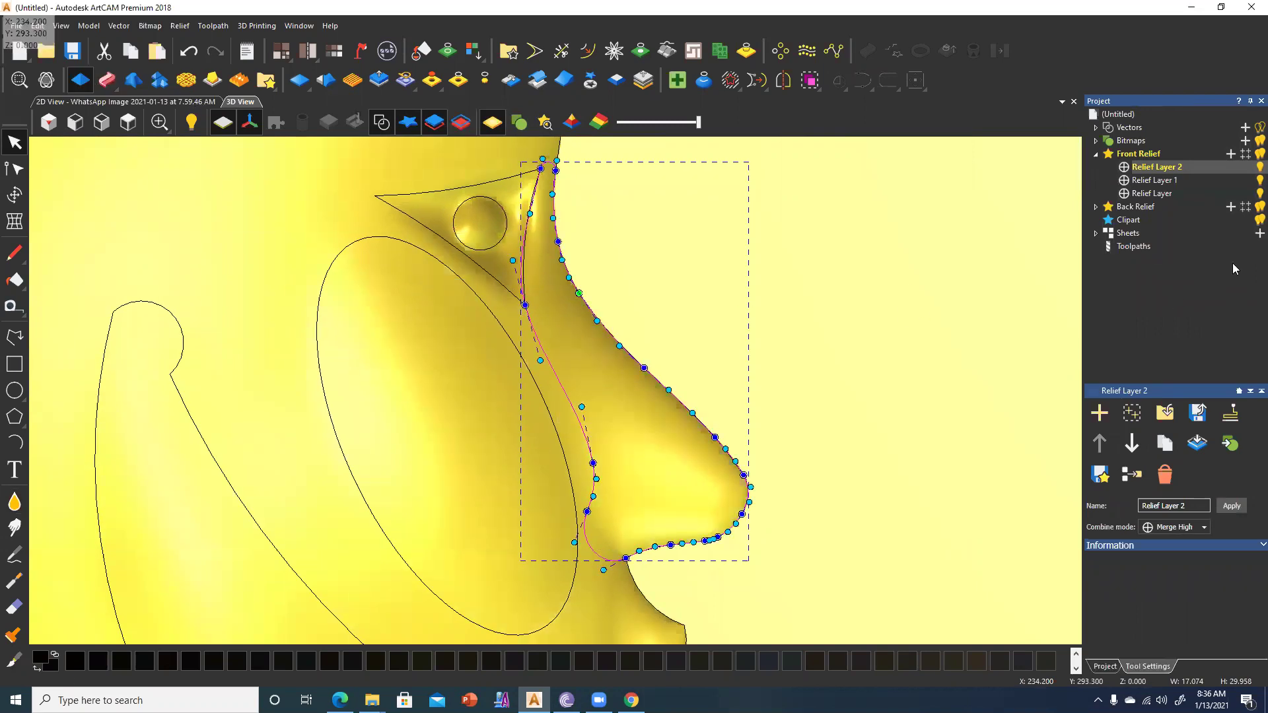
left_click(1120, 149)
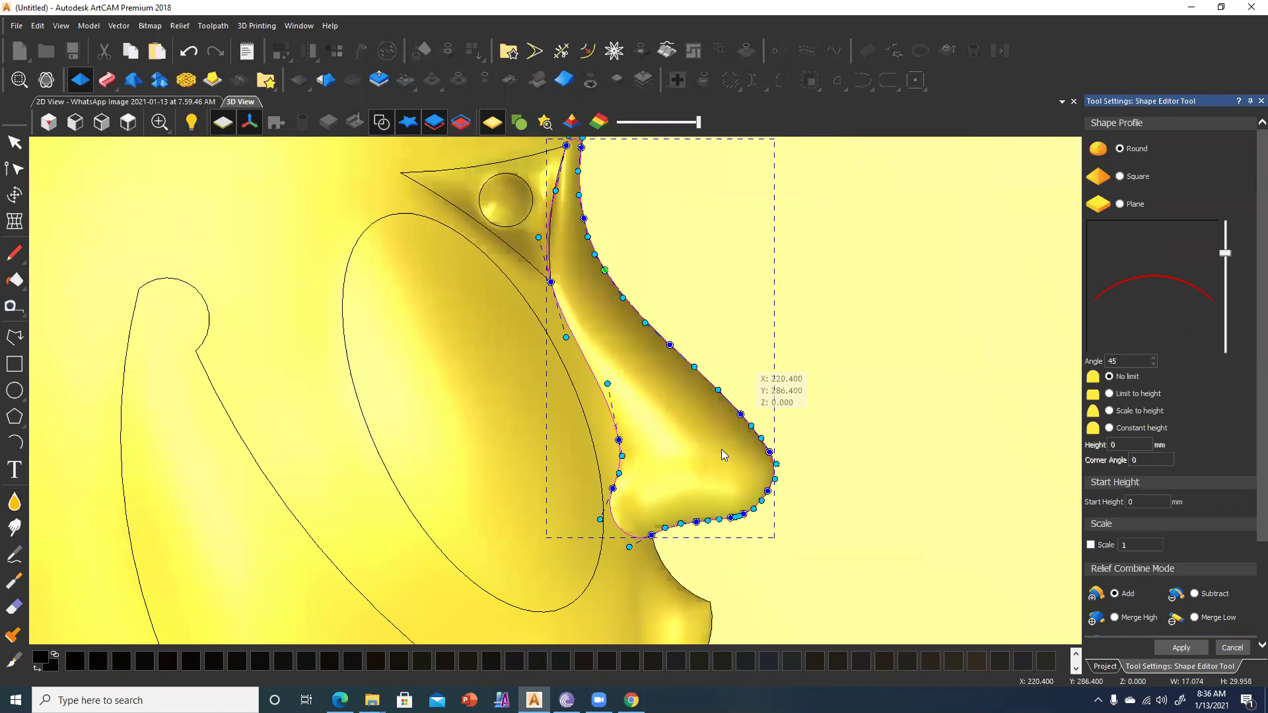
middle_click_drag(628, 471, 586, 415)
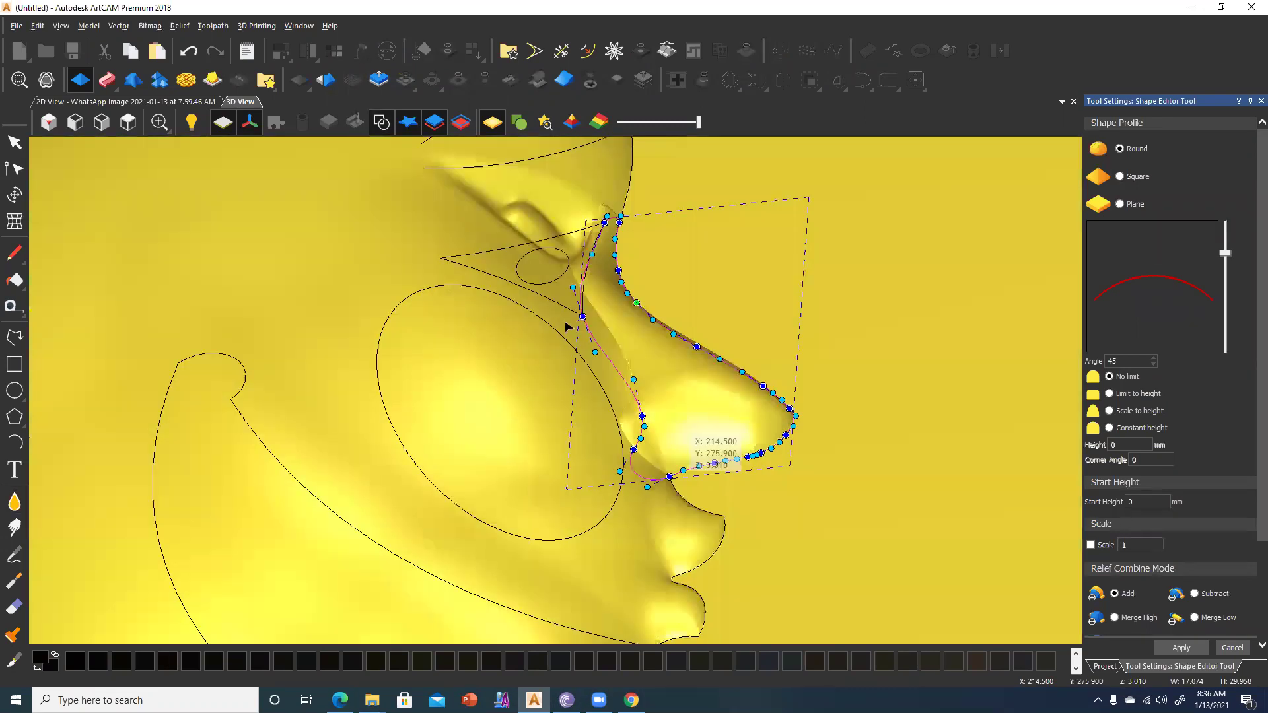
middle_click_drag(617, 356, 604, 370)
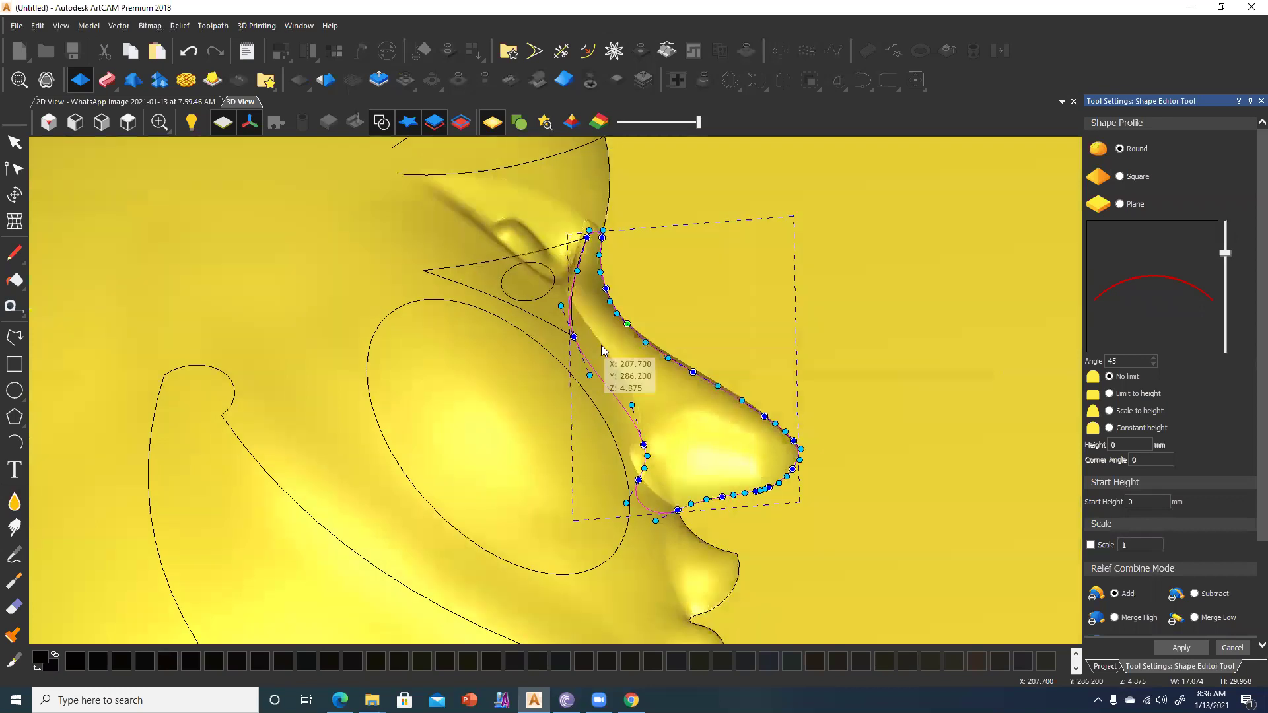
left_click(1181, 649)
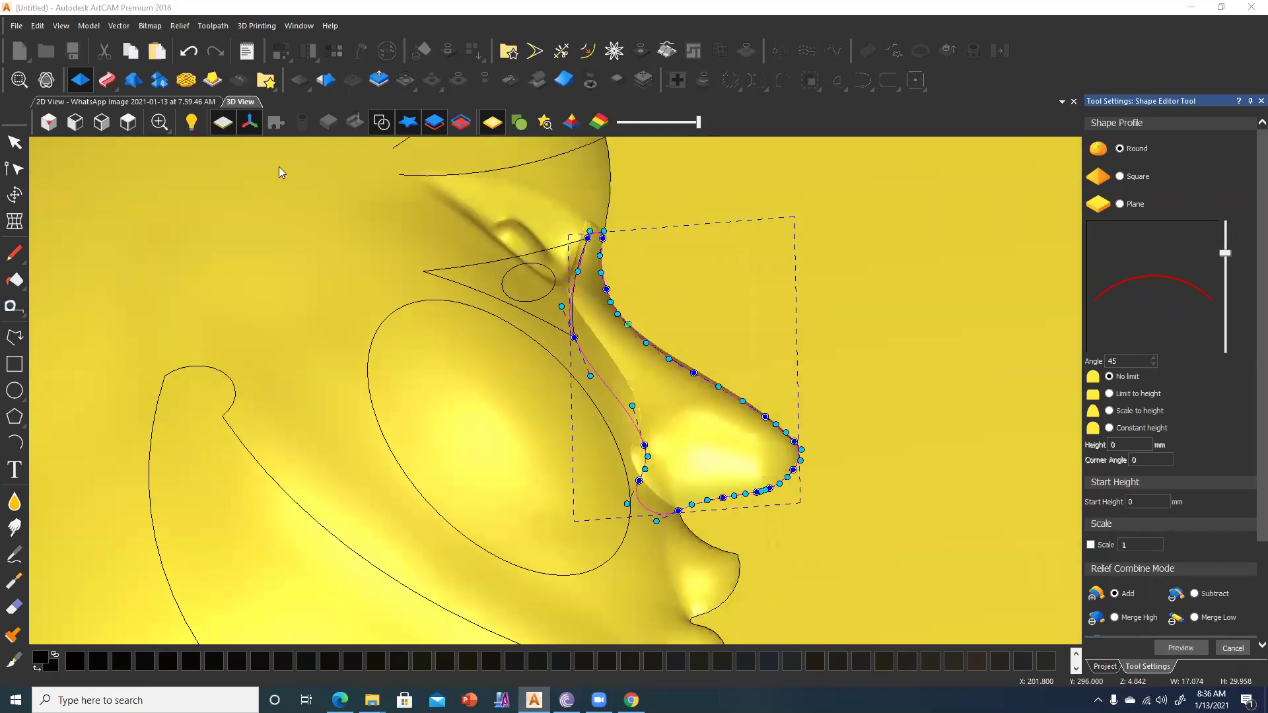
left_click(101, 123)
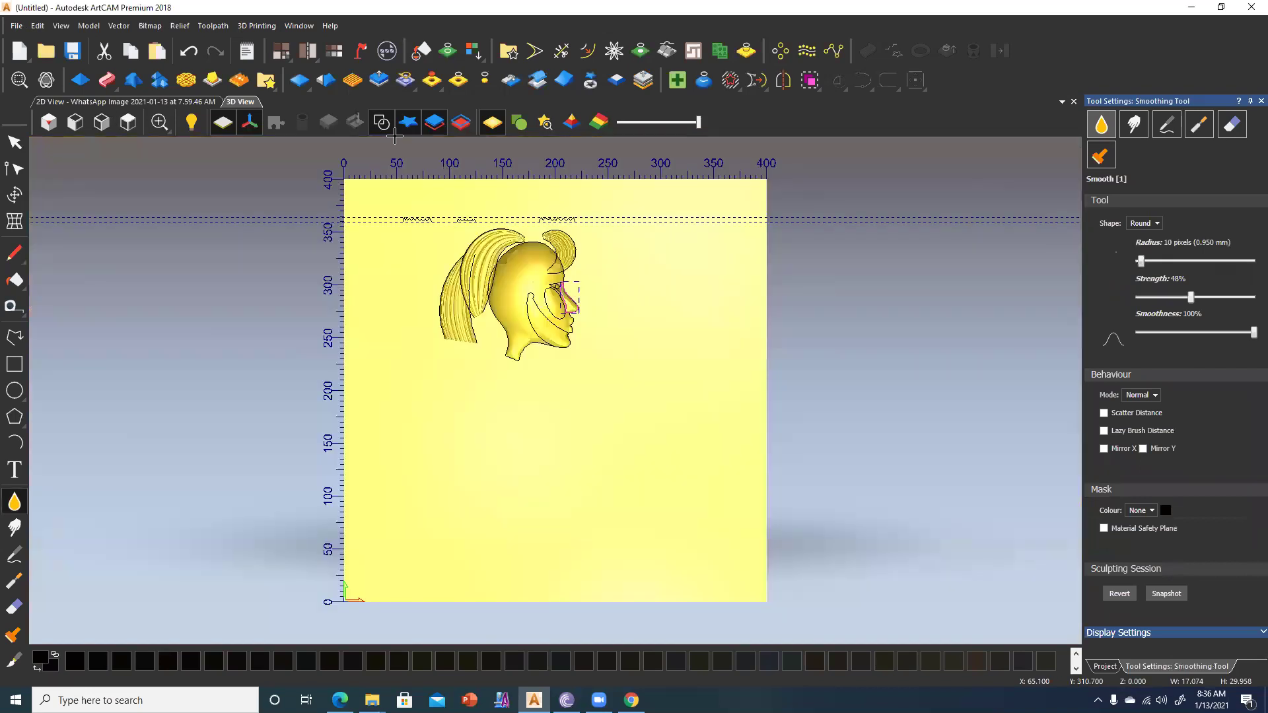
Zoom in on the nose and smooth the ridge along its side into the cheek.
scroll(568, 311, "up", 5)
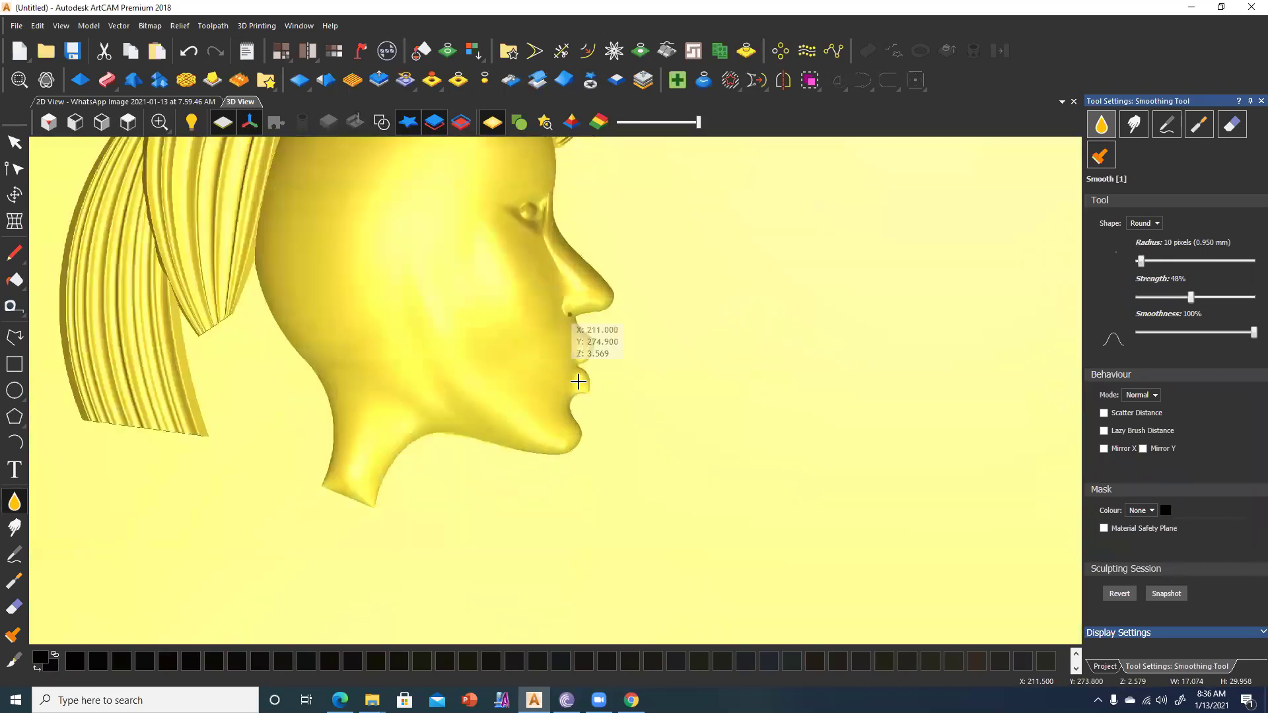
scroll(550, 268, "up", 3)
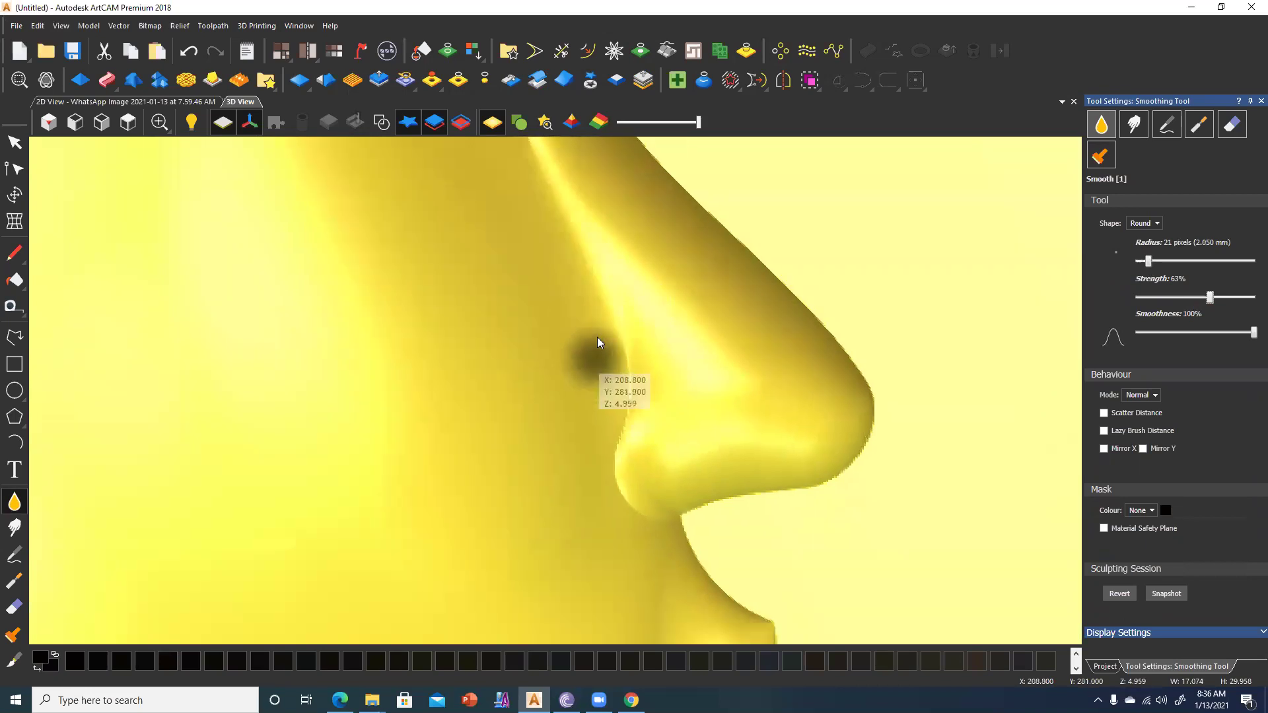
middle_click_drag(598, 355, 608, 275)
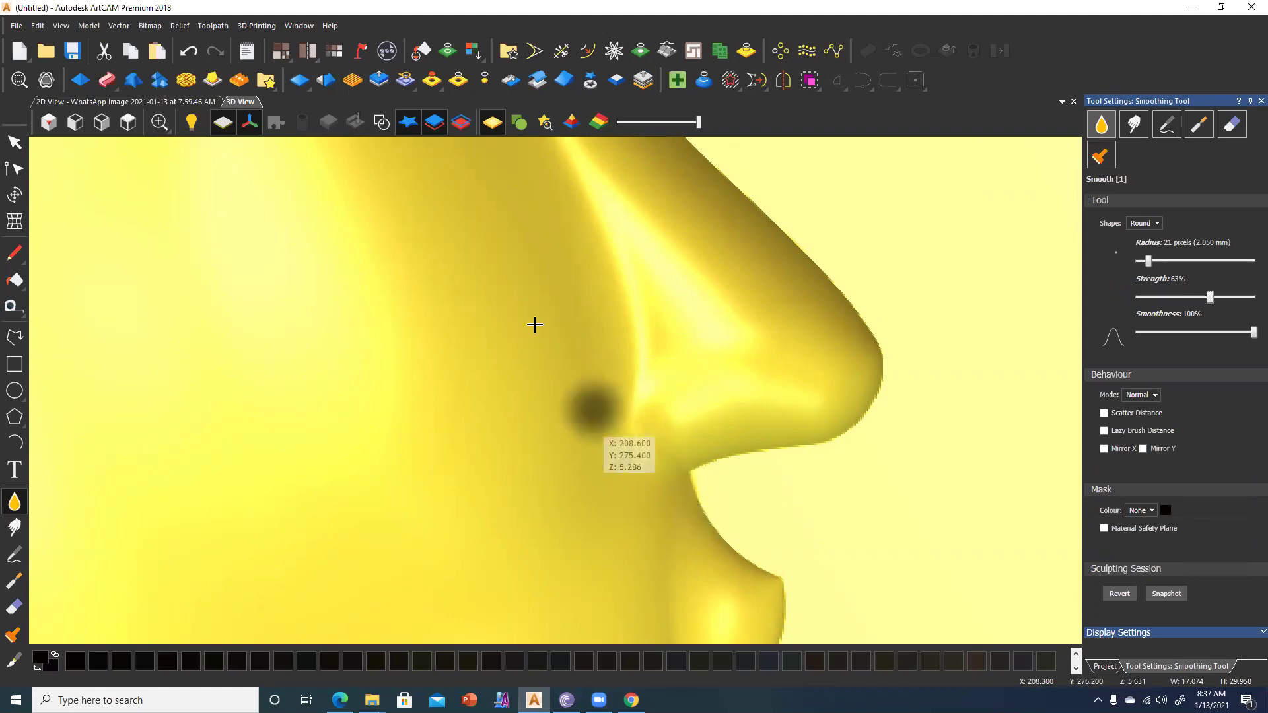
scroll(571, 375, "up", 2)
scroll(573, 309, "up", 1)
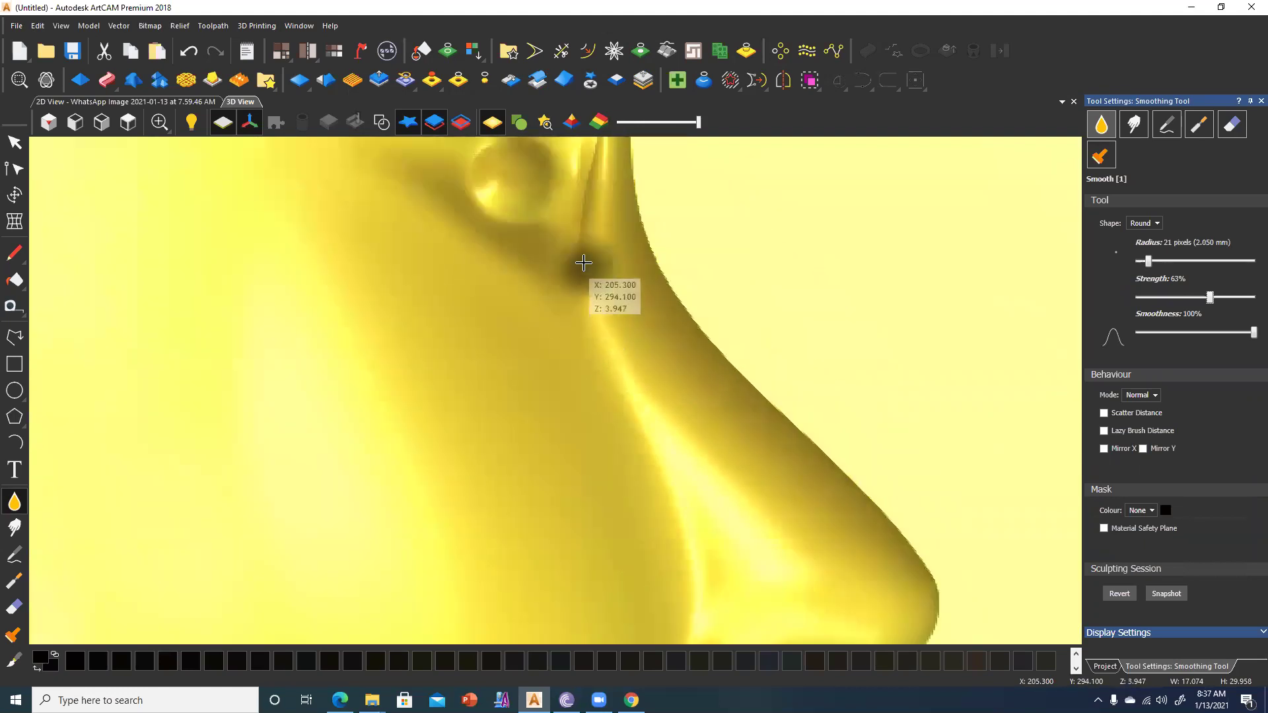
scroll(609, 370, "up", 1)
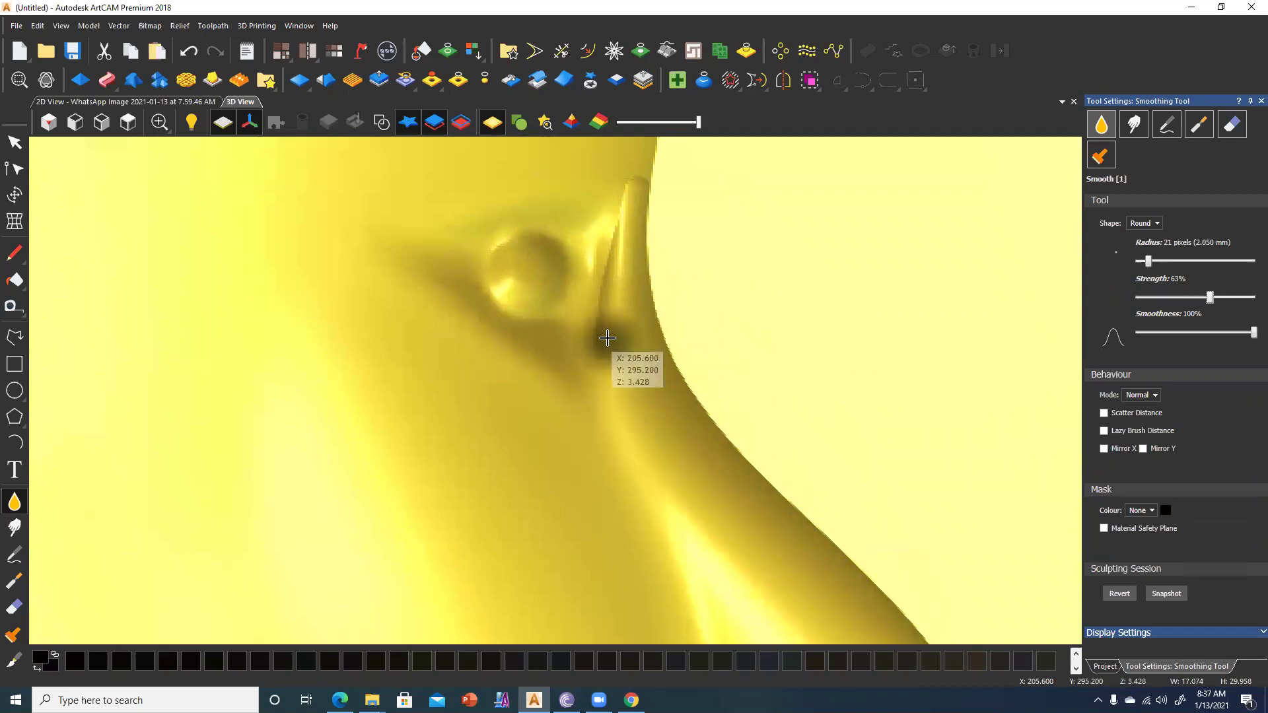
mouse_move(603, 288)
left_mouse_down()
mouse_move(622, 433)
mouse_move(629, 226)
left_mouse_up()
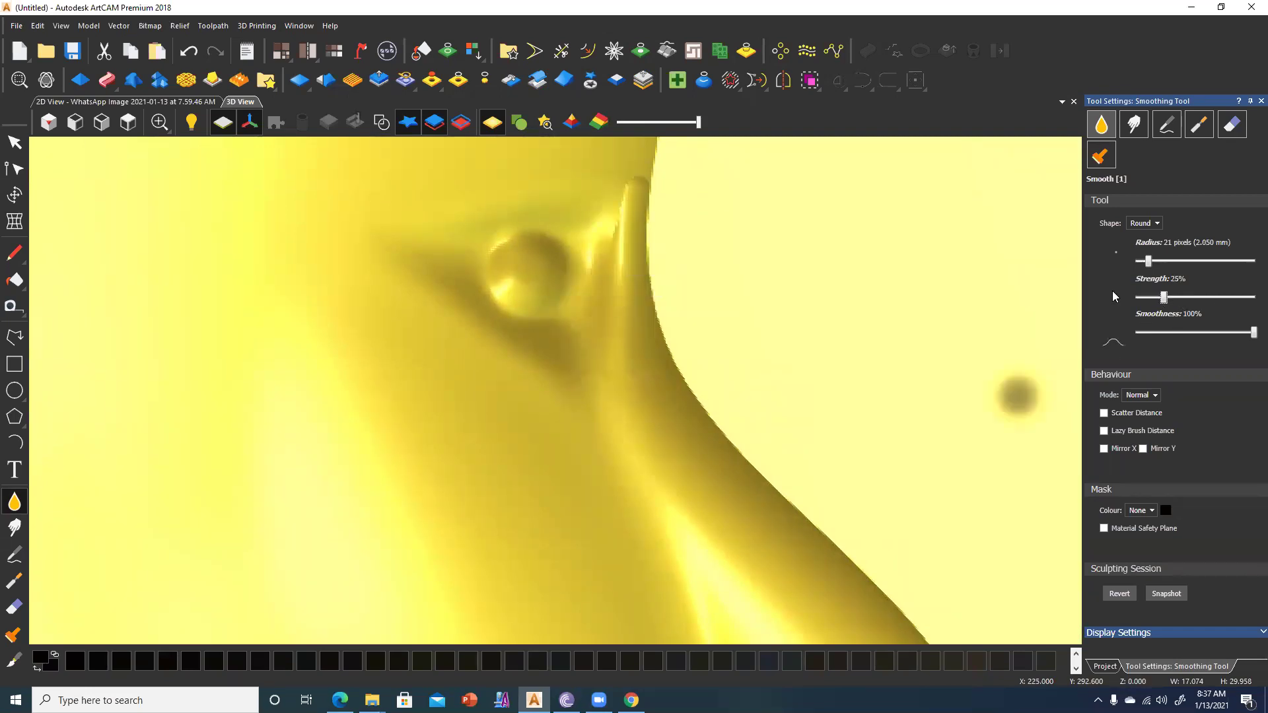
Smooth the nostril ridge and the dark spot beneath it.
scroll(648, 204, "up", 1)
scroll(617, 271, "up", 1)
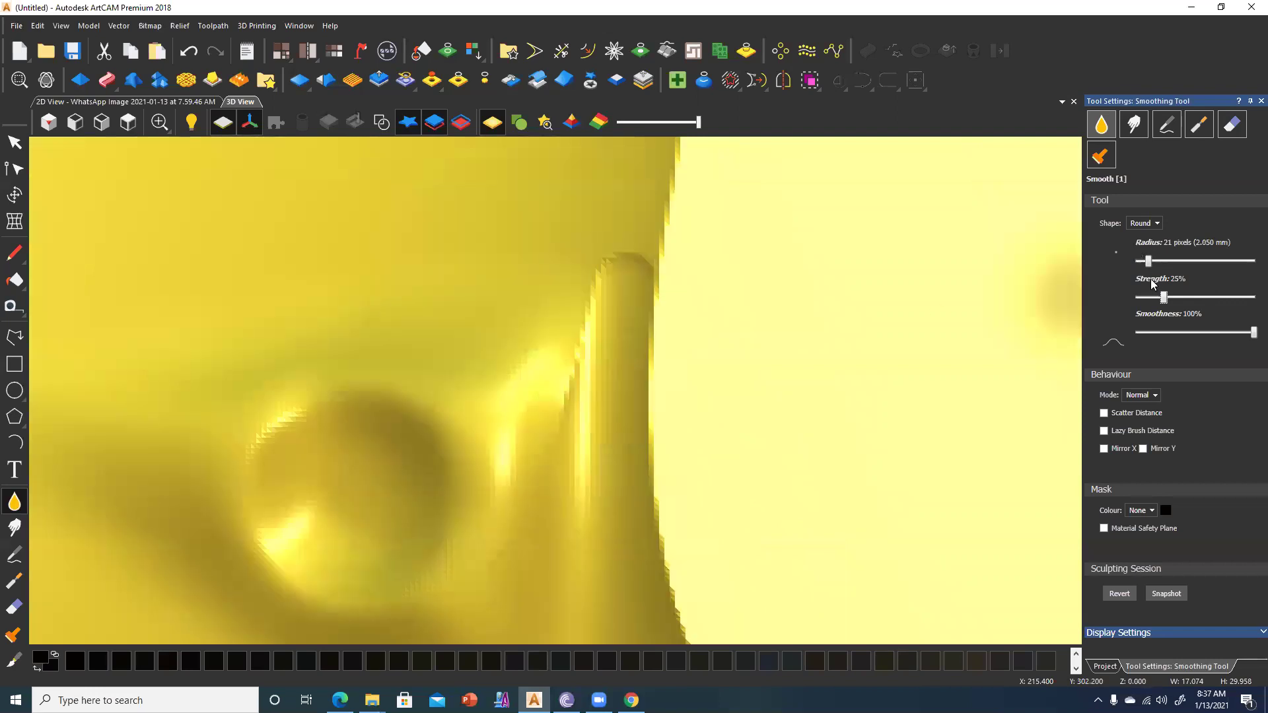
mouse_move(536, 256)
left_mouse_down()
mouse_move(561, 270)
mouse_move(581, 415)
mouse_move(546, 494)
mouse_move(581, 438)
mouse_move(637, 264)
mouse_move(634, 232)
mouse_move(619, 321)
mouse_move(597, 261)
mouse_move(577, 424)
mouse_move(640, 244)
mouse_move(637, 368)
mouse_move(601, 370)
mouse_move(569, 509)
left_mouse_up()
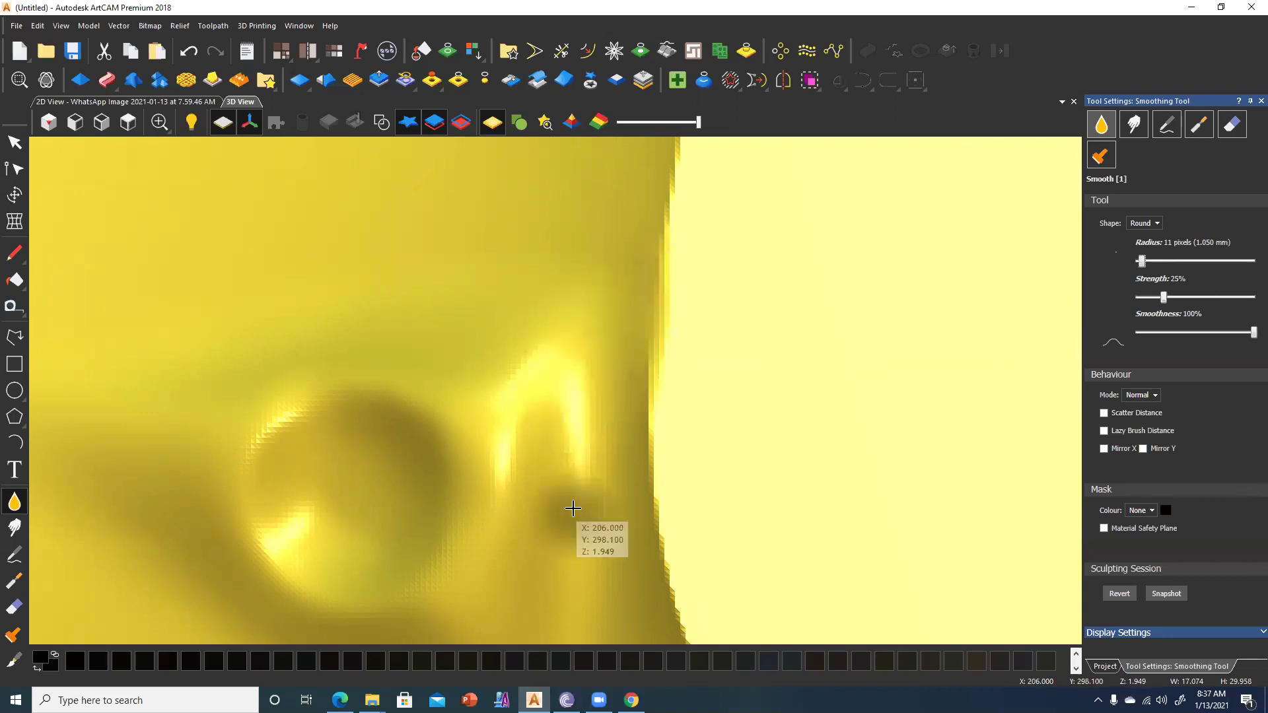
scroll(580, 509, "down", 2)
scroll(581, 509, "down", 2)
mouse_move(601, 251)
left_mouse_down()
mouse_move(603, 405)
mouse_move(586, 411)
mouse_move(572, 447)
mouse_move(605, 450)
left_mouse_up()
Recentre the face profile and smooth away the dark spot beside the nostril.
scroll(532, 264, "down", 1)
scroll(642, 481, "down", 1)
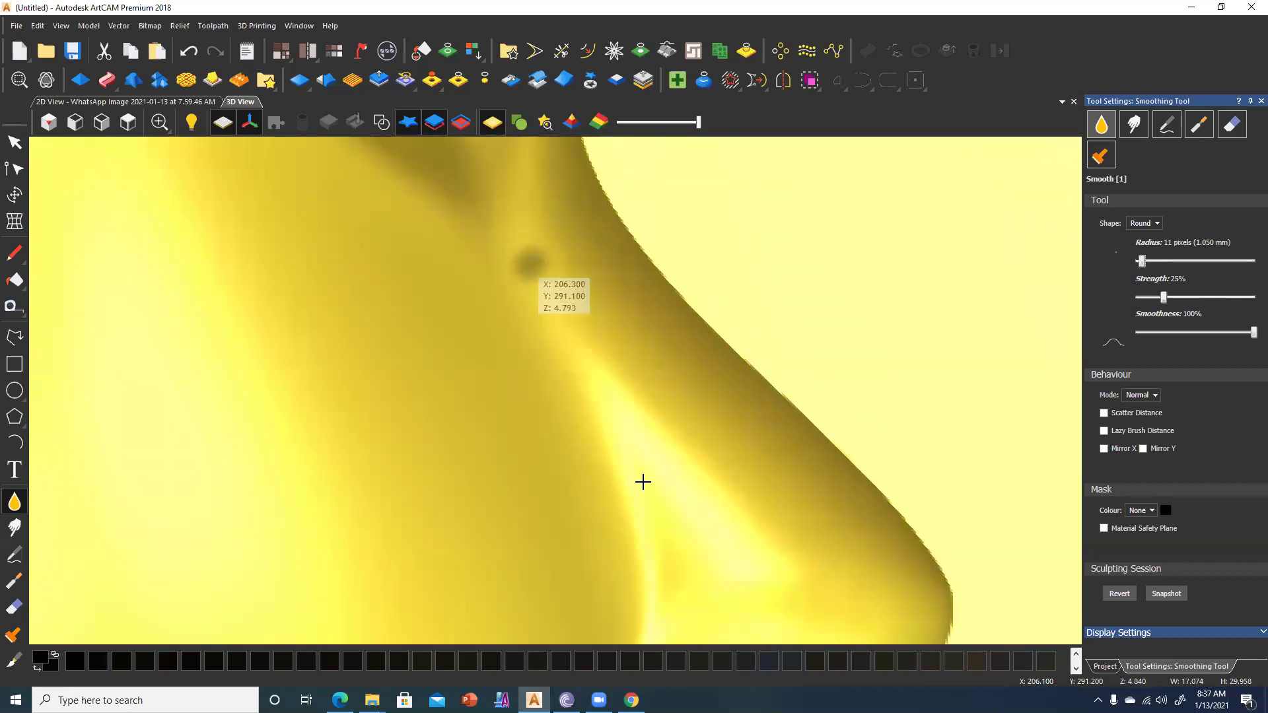
scroll(583, 391, "down", 1)
middle_click_drag(583, 391, 535, 277)
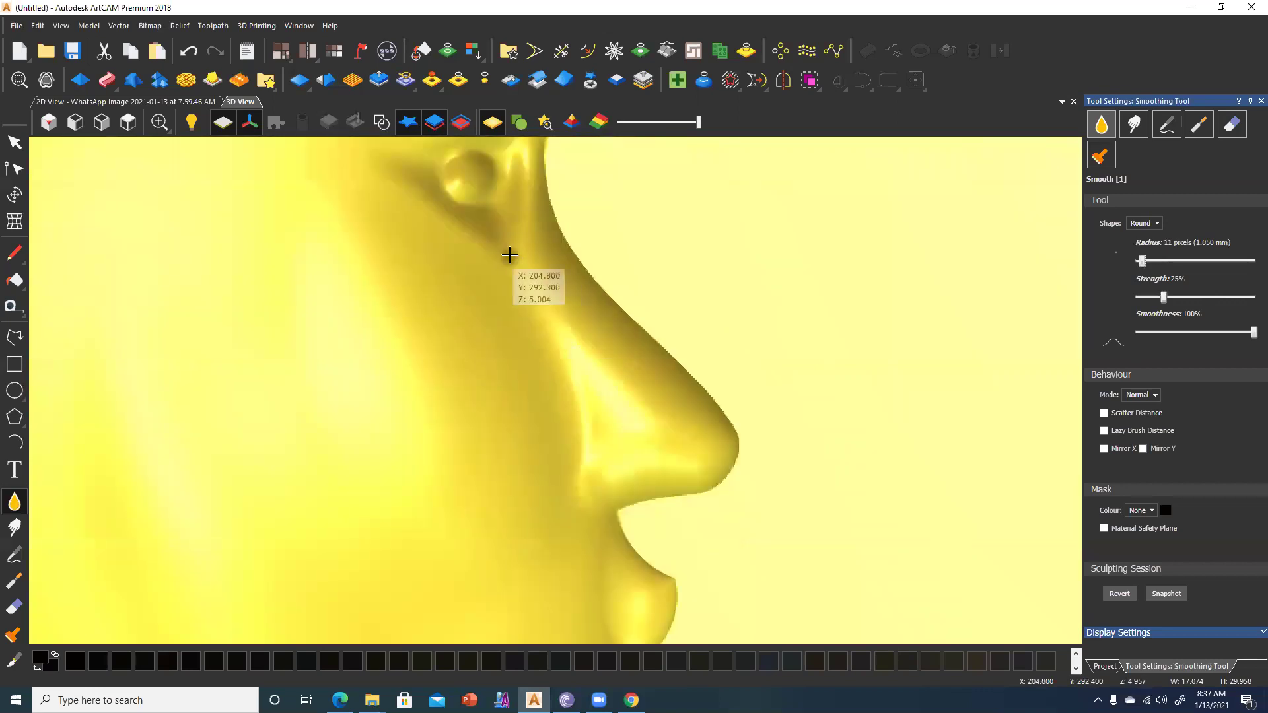
scroll(577, 502, "up", 2)
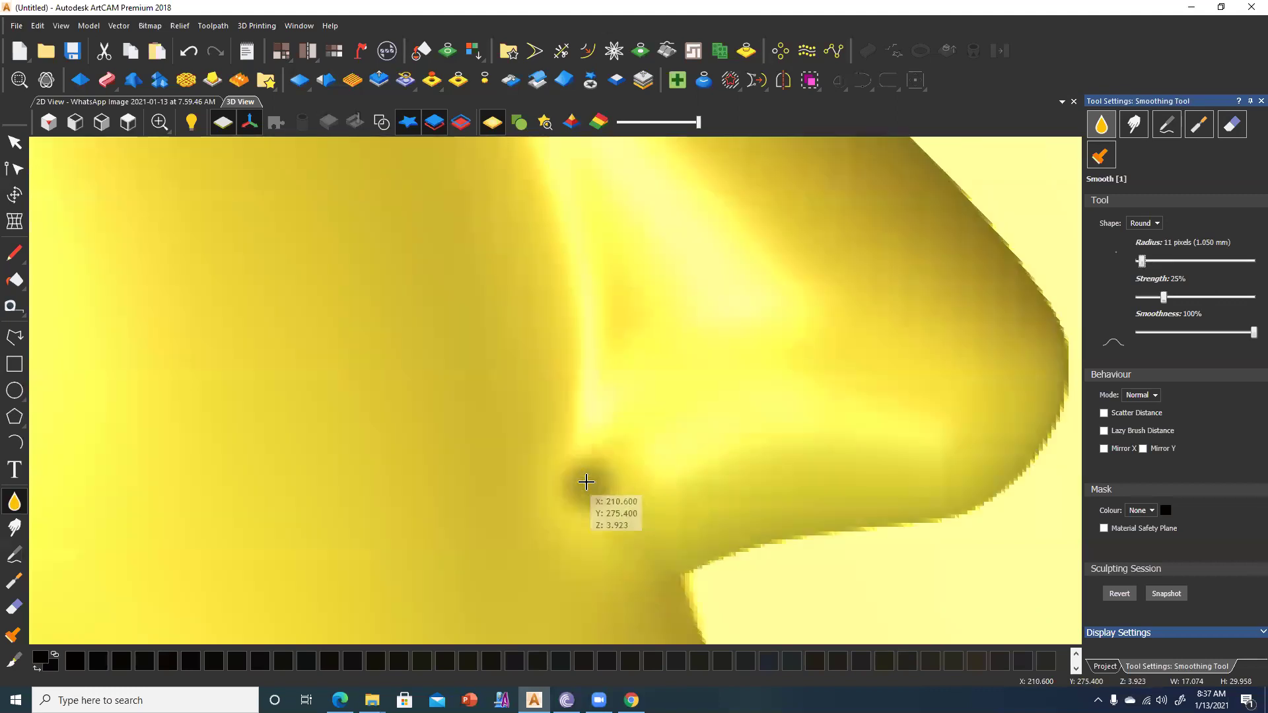
middle_click_drag(581, 408, 580, 346)
left_click_drag(580, 345, 549, 410)
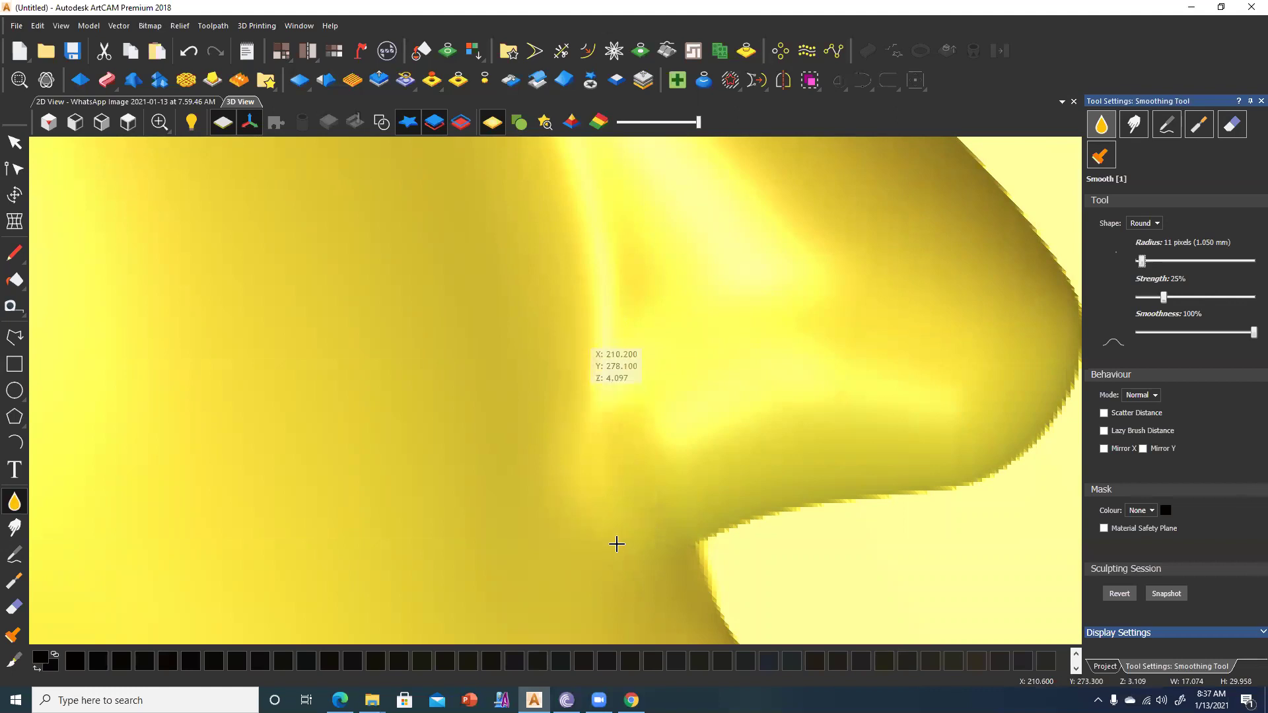
scroll(603, 519, "down", 1)
scroll(566, 475, "down", 2)
scroll(557, 320, "up", 1)
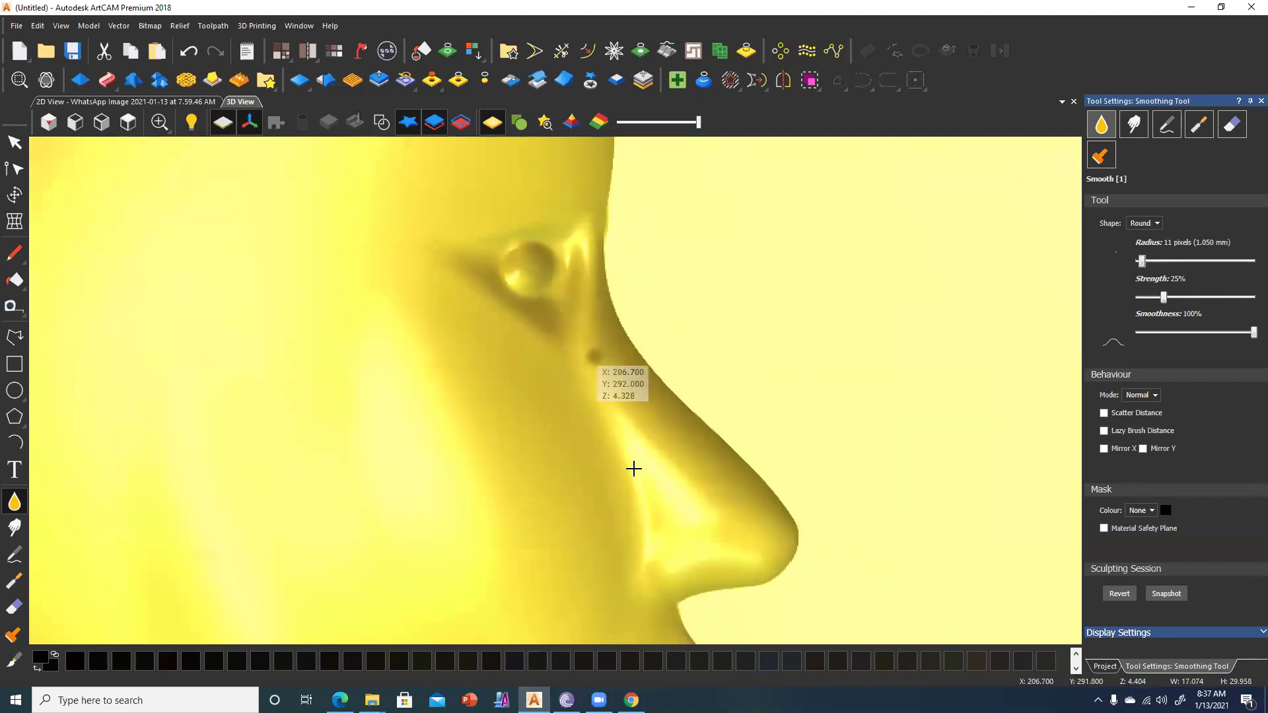
key("Escape")
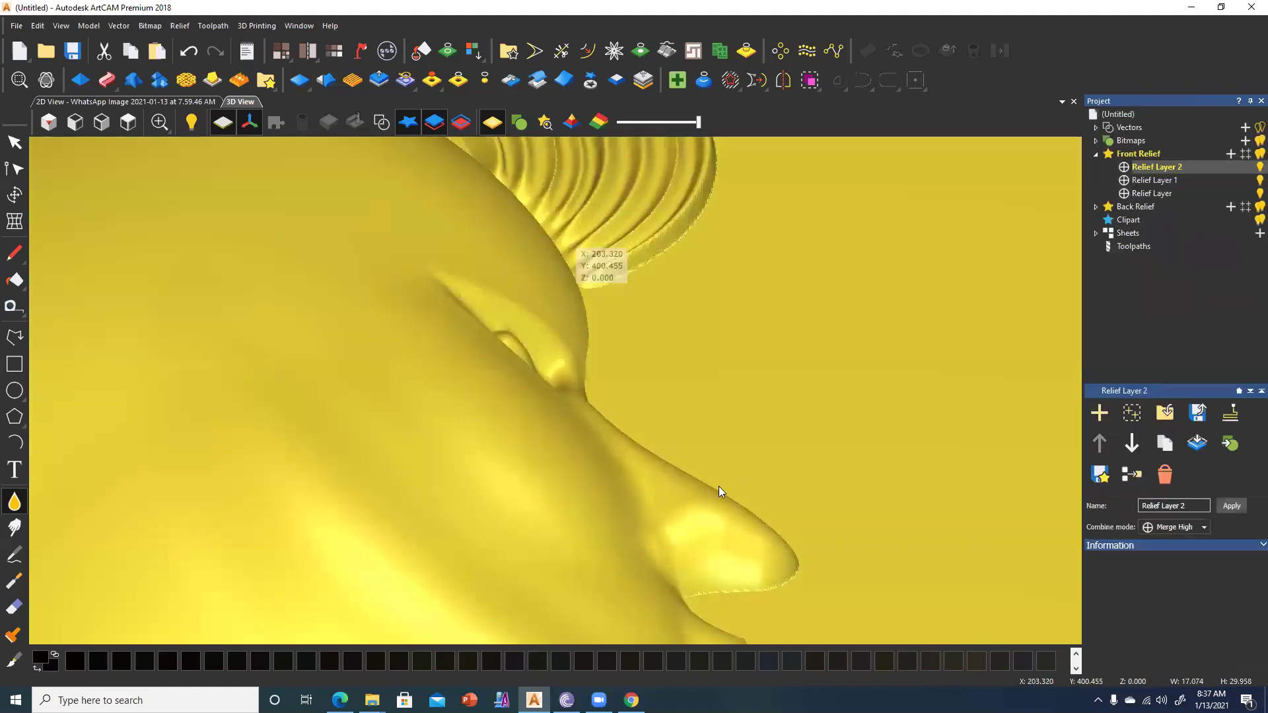
scroll(660, 507, "down", 1)
scroll(681, 436, "up", 3)
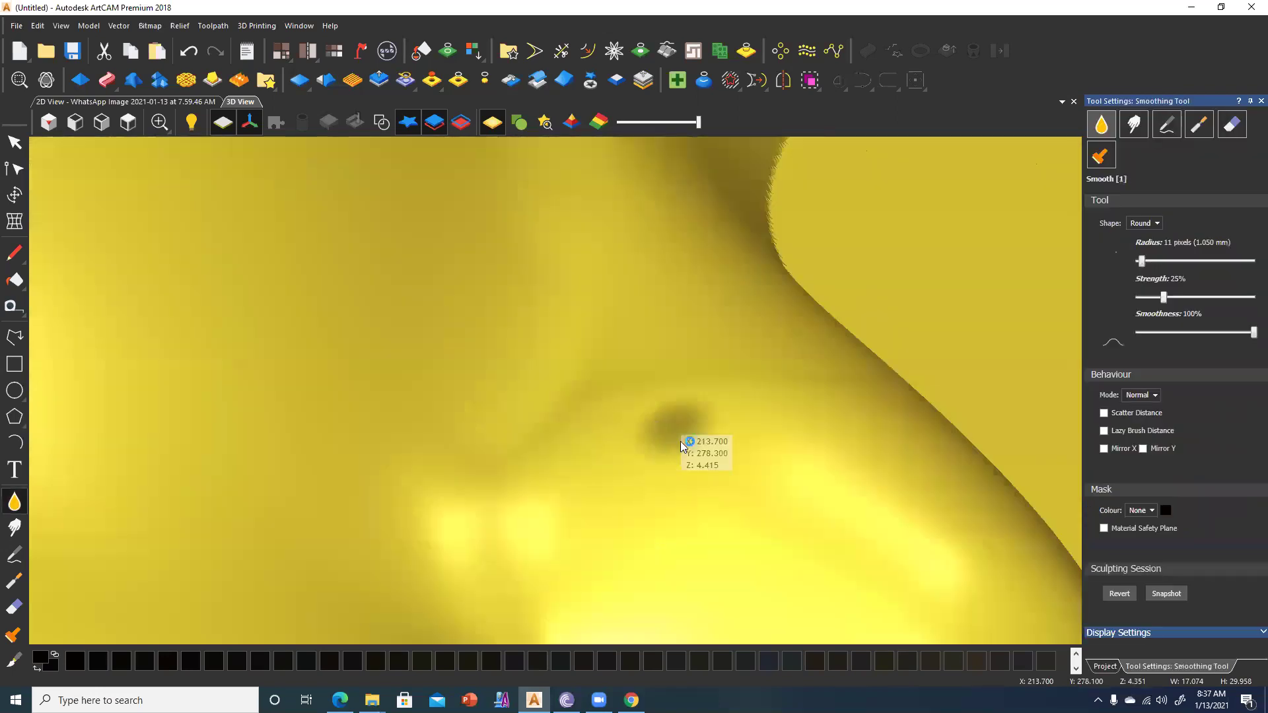
scroll(703, 429, "down", 1)
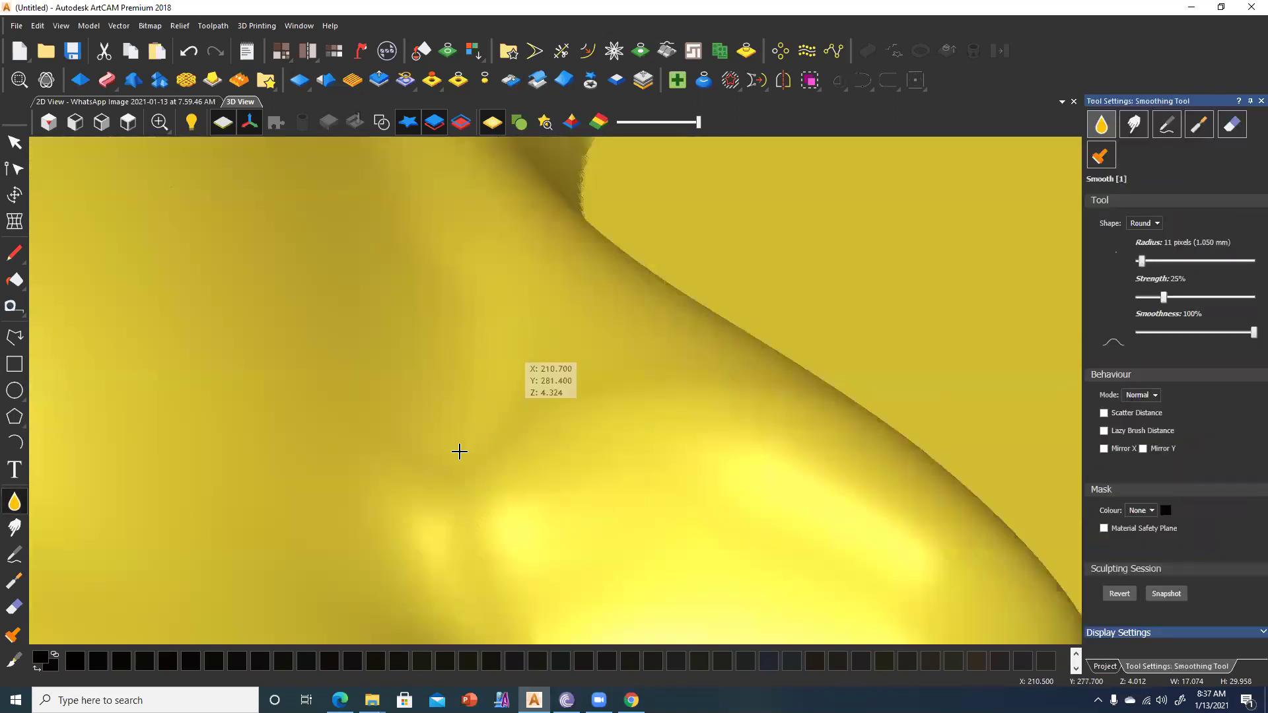
middle_click_drag(439, 430, 586, 289)
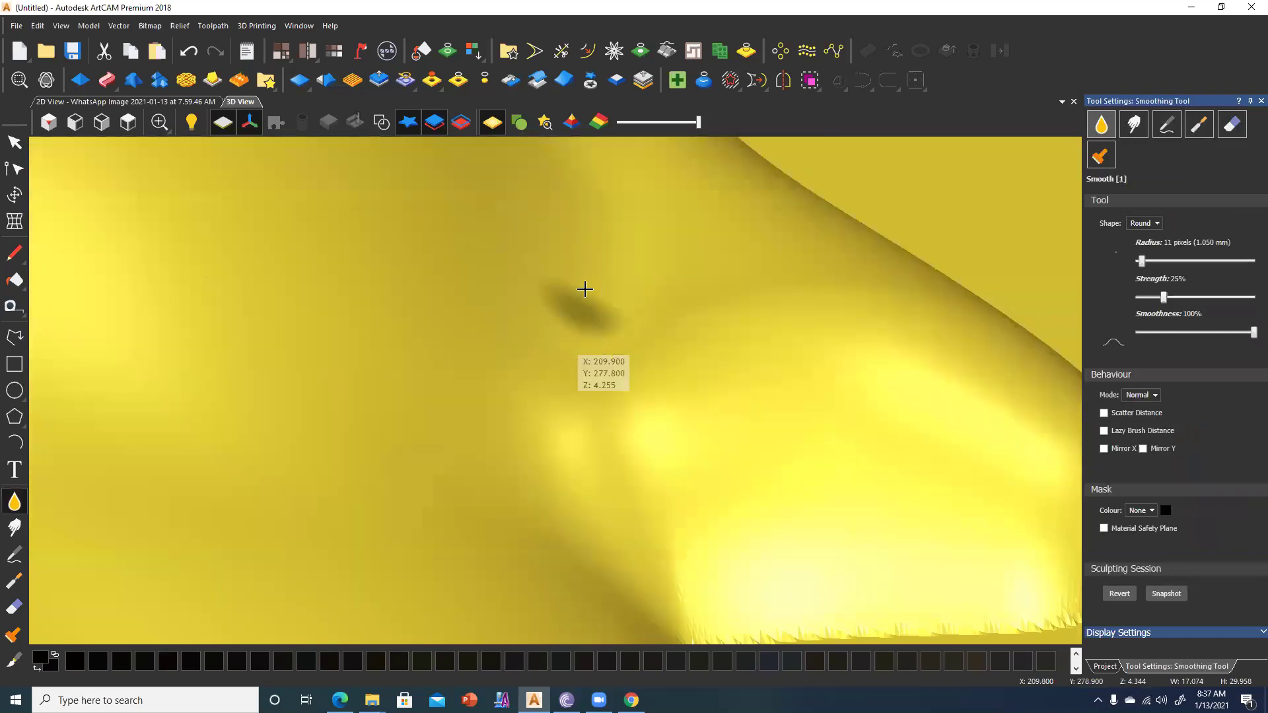
scroll(566, 453, "down", 2)
scroll(561, 377, "down", 1)
scroll(552, 433, "down", 3)
key("Escape")
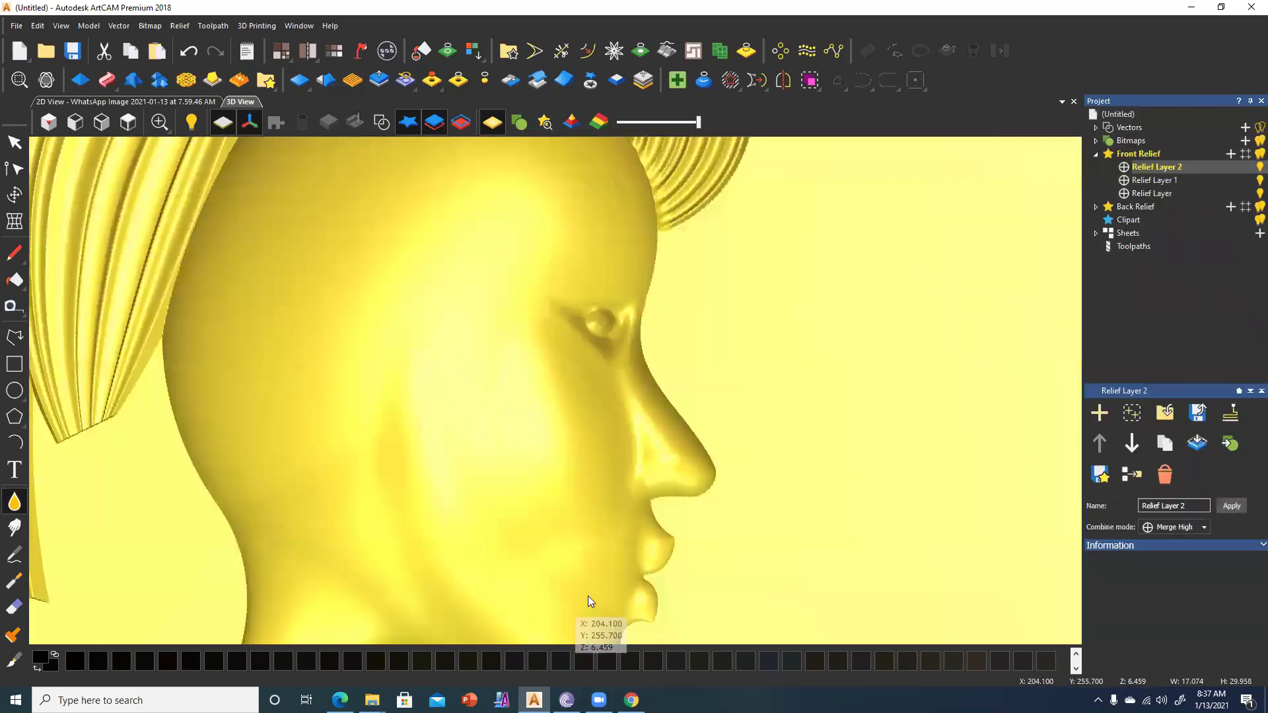
left_click(612, 376)
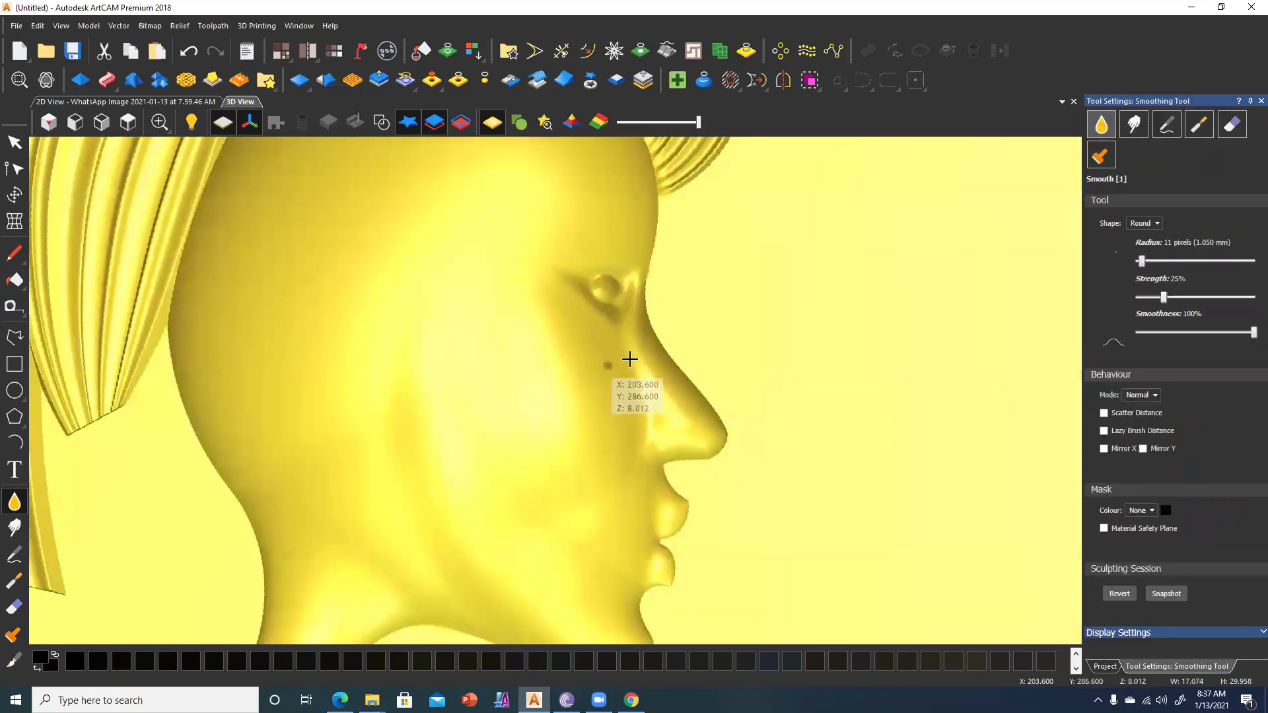
scroll(634, 374, "up", 3)
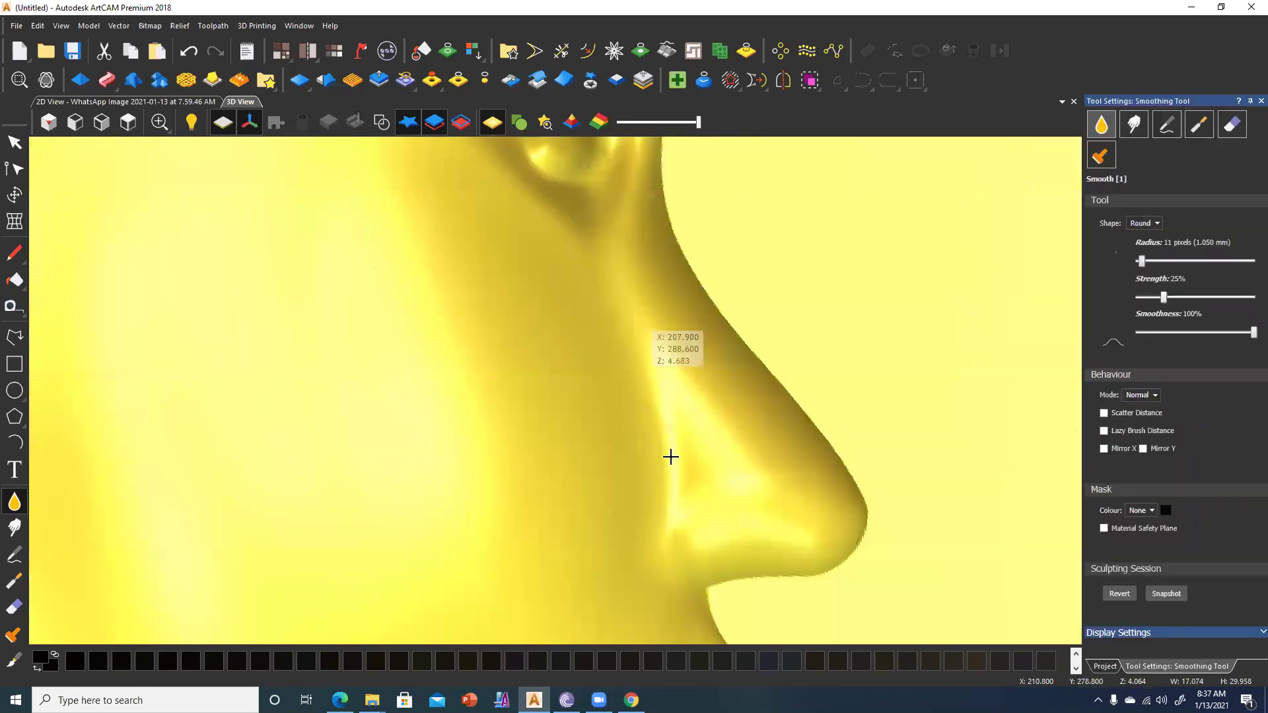
scroll(670, 457, "down", 3)
Check the reference image and its vectors in the 2D View.
left_click(149, 102)
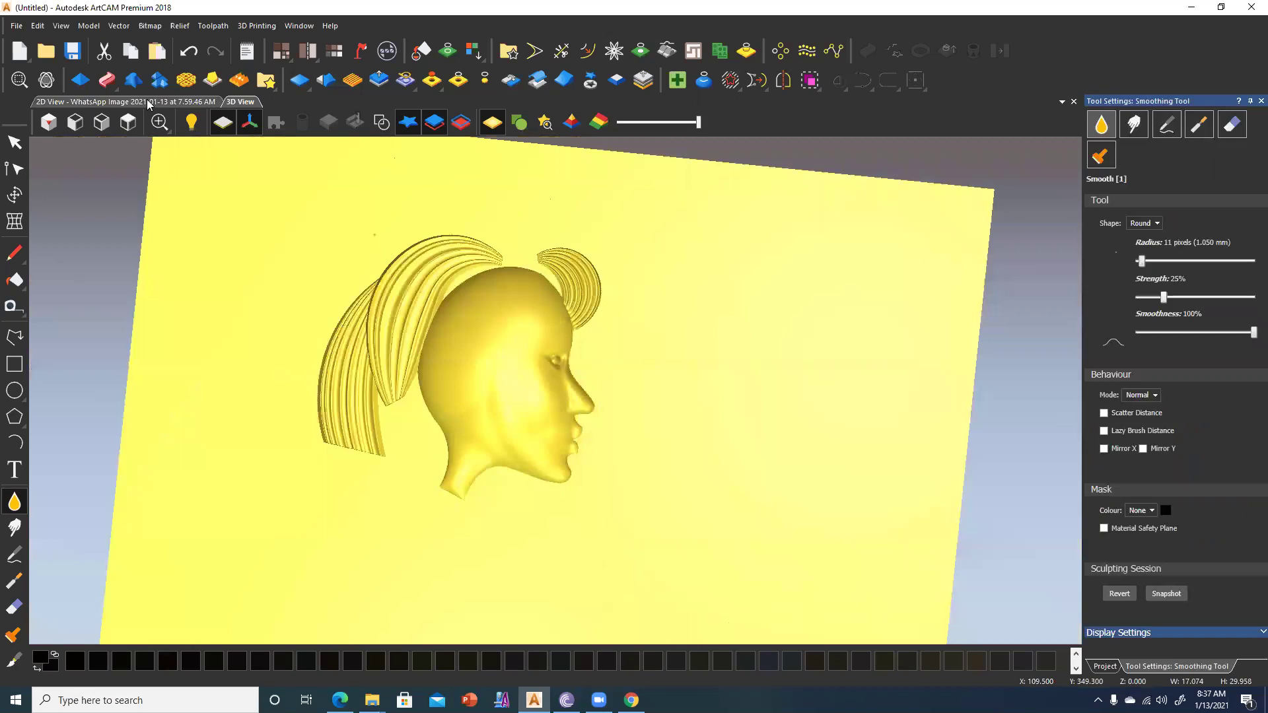
scroll(473, 320, "down", 4)
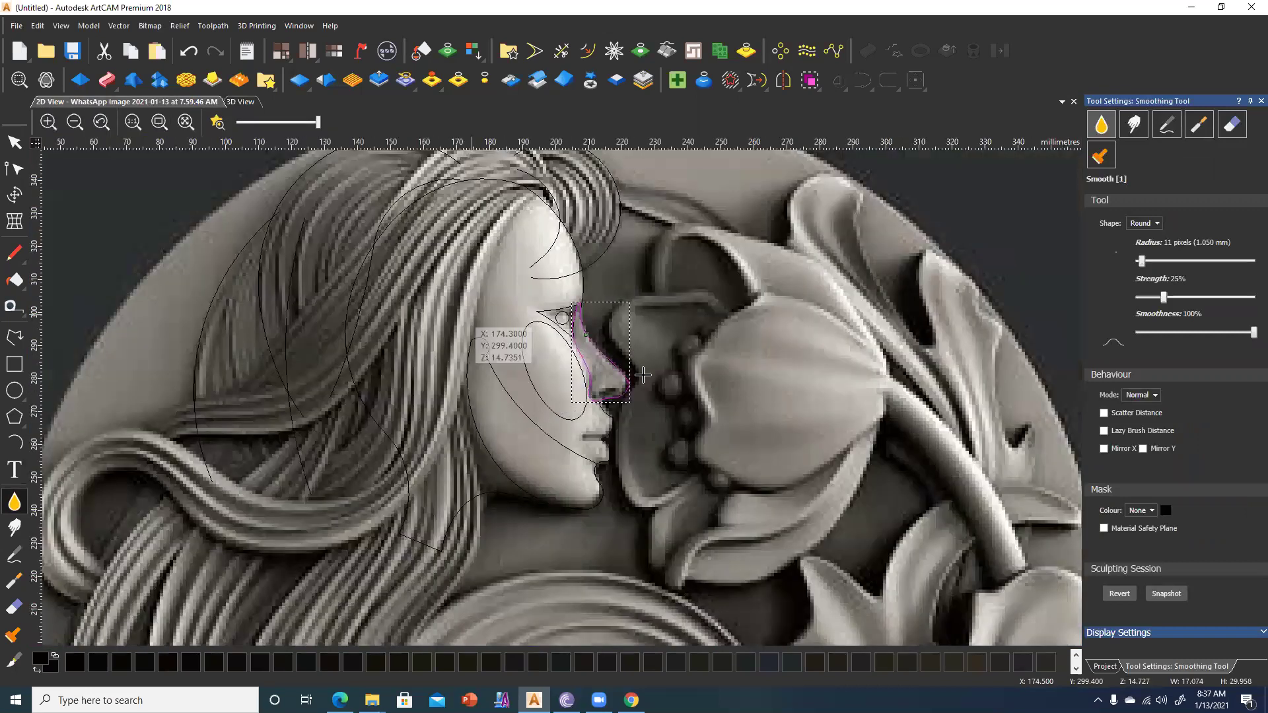
scroll(592, 415, "up", 2)
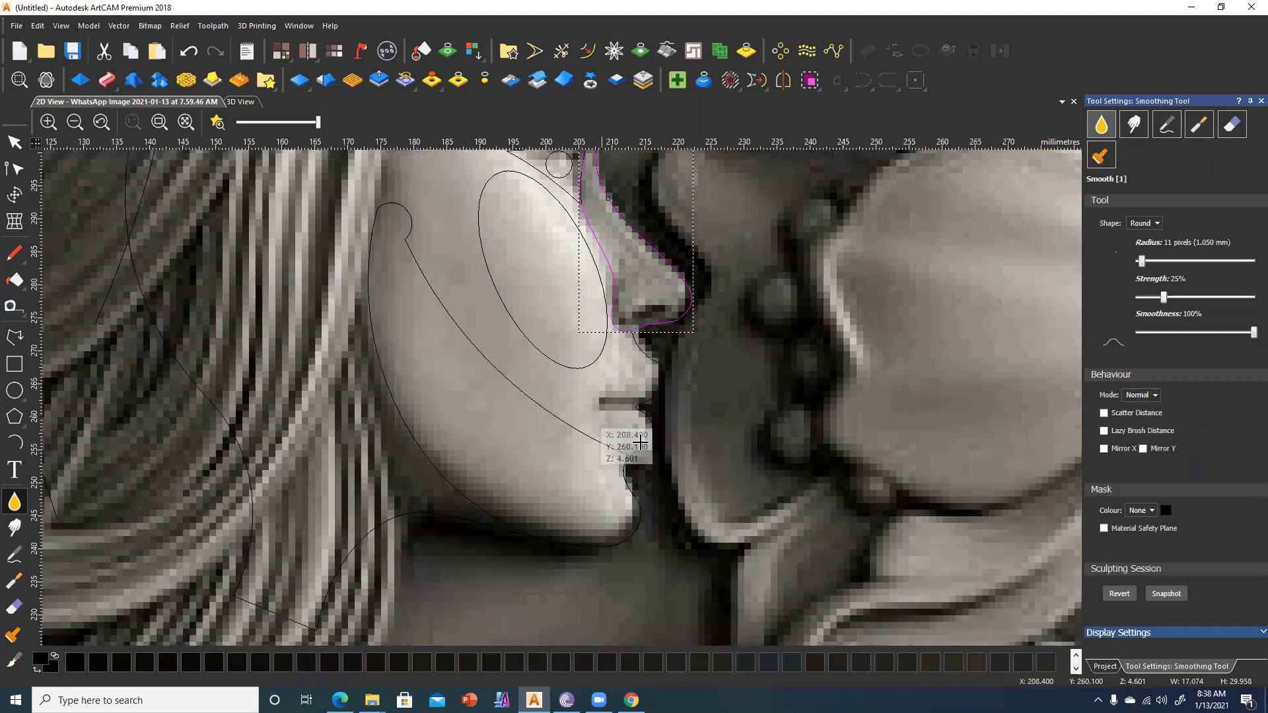
Inspect the lips in the 3D View, rotating the relief to show chin and neck.
key("F3")
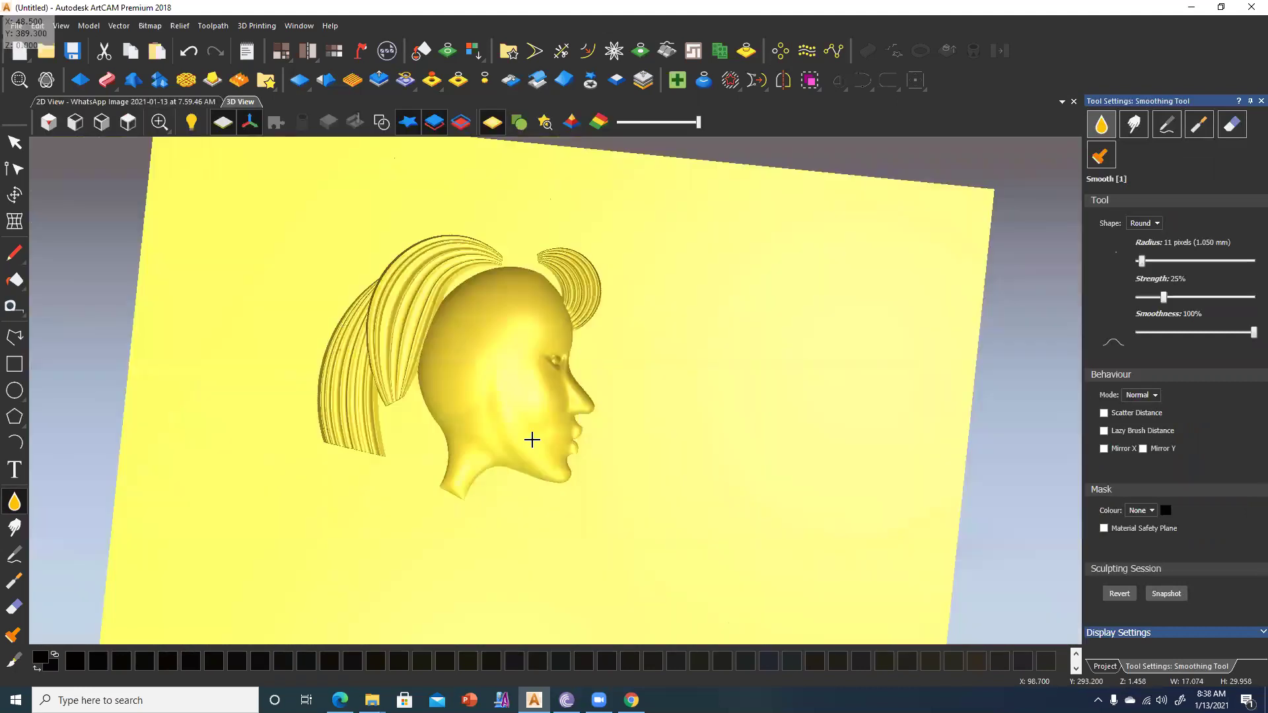
scroll(532, 439, "up", 1)
scroll(575, 413, "up", 2)
scroll(467, 357, "up", 2)
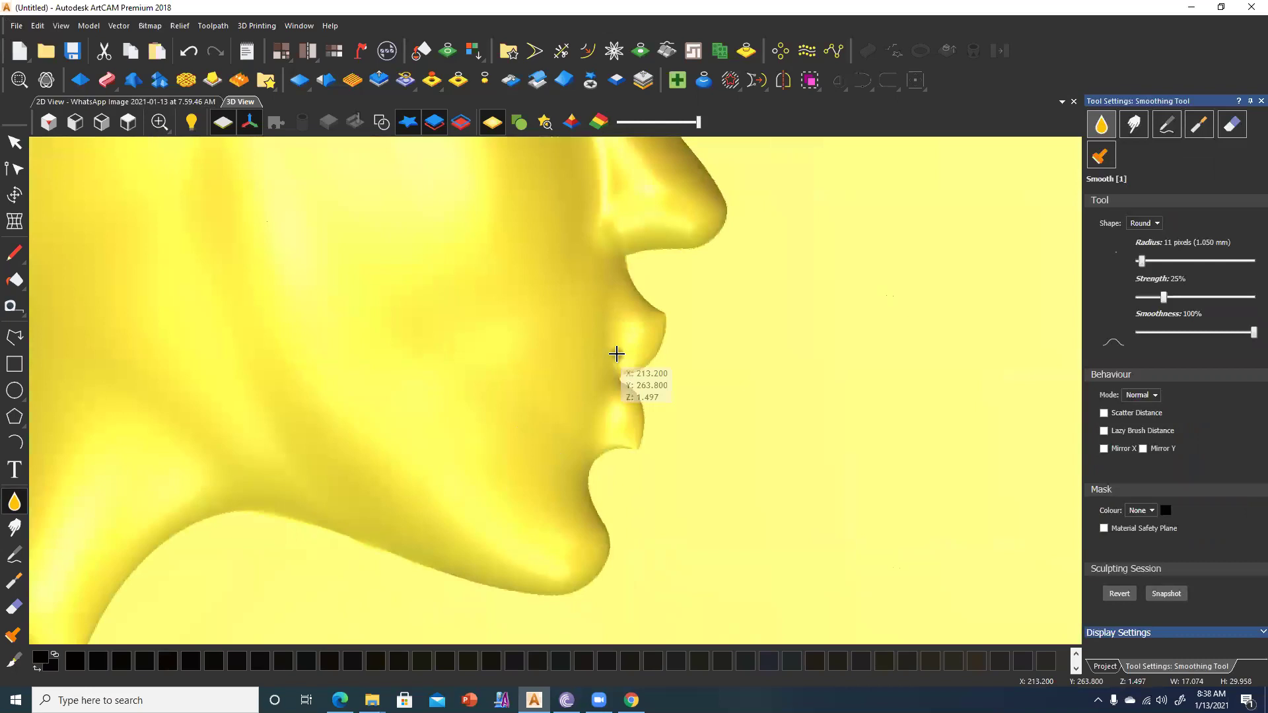
scroll(595, 383, "up", 2)
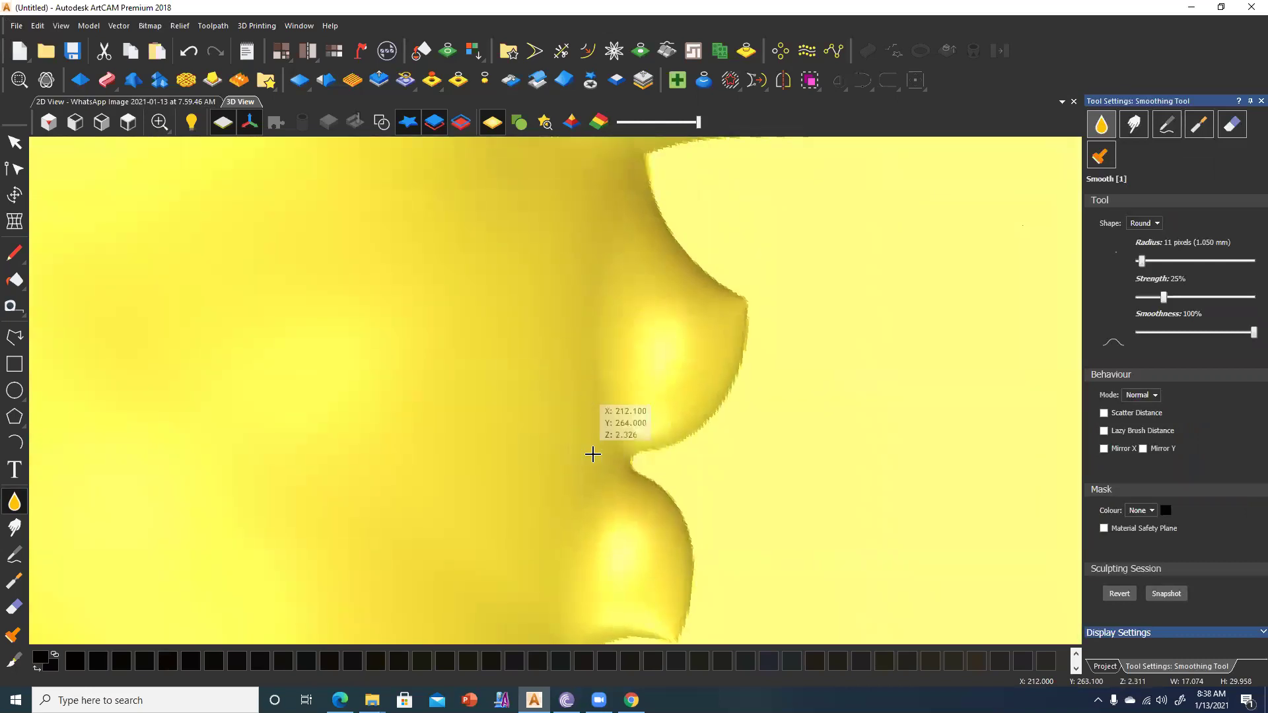
scroll(590, 414, "down", 2)
middle_click_drag(590, 414, 569, 448)
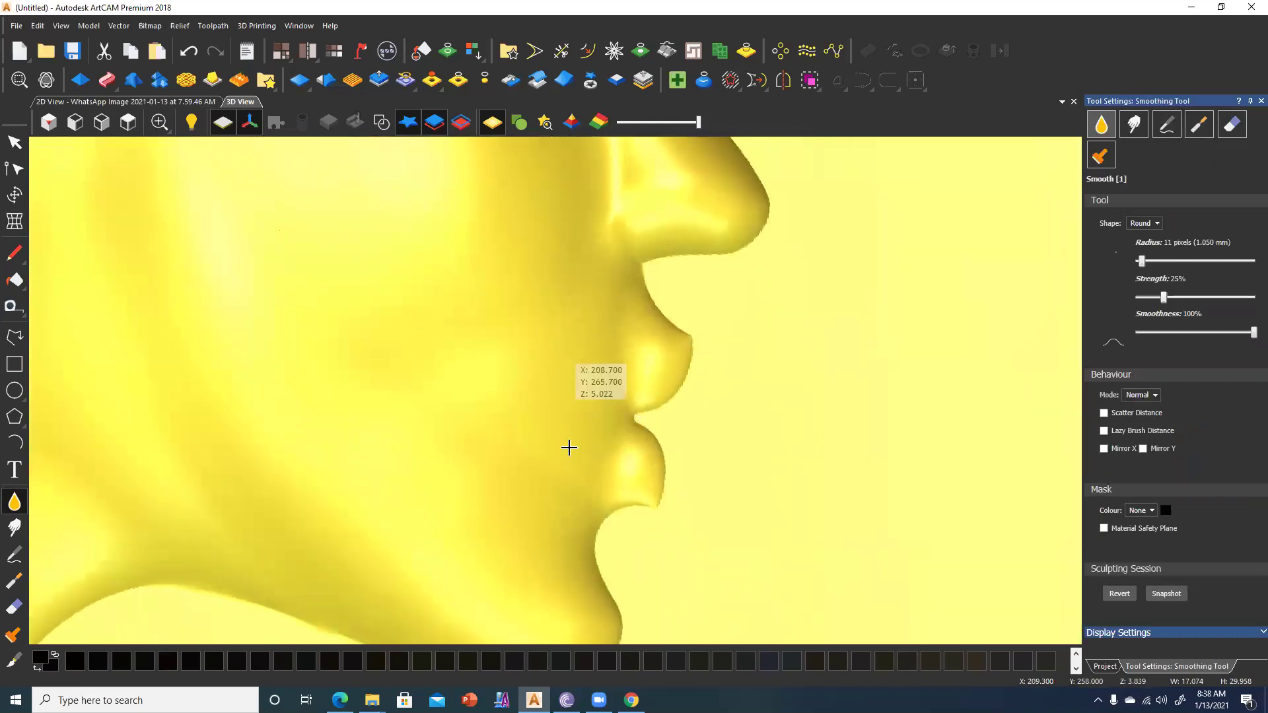
mouse_move(541, 351)
middle_mouse_down()
mouse_move(509, 504)
mouse_move(541, 351)
mouse_move(201, 264)
middle_mouse_up()
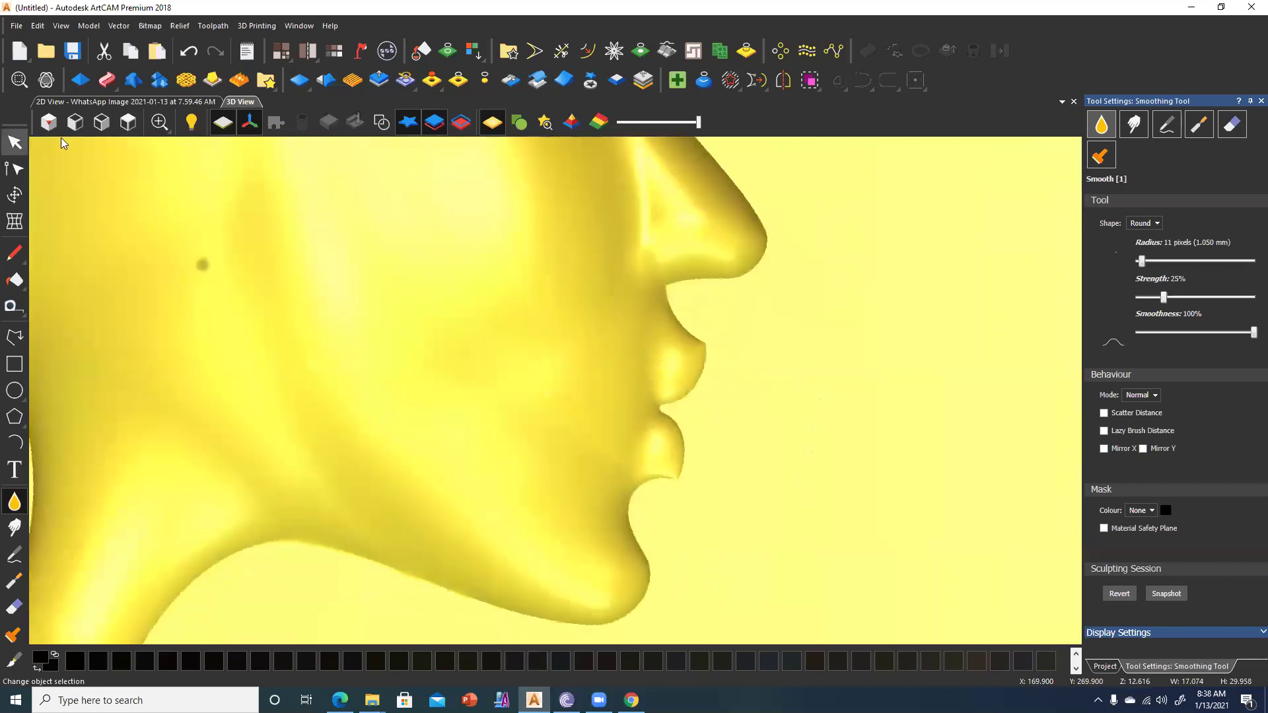
Return to the 2D View zoomed in on the nose and mouth.
left_click(101, 105)
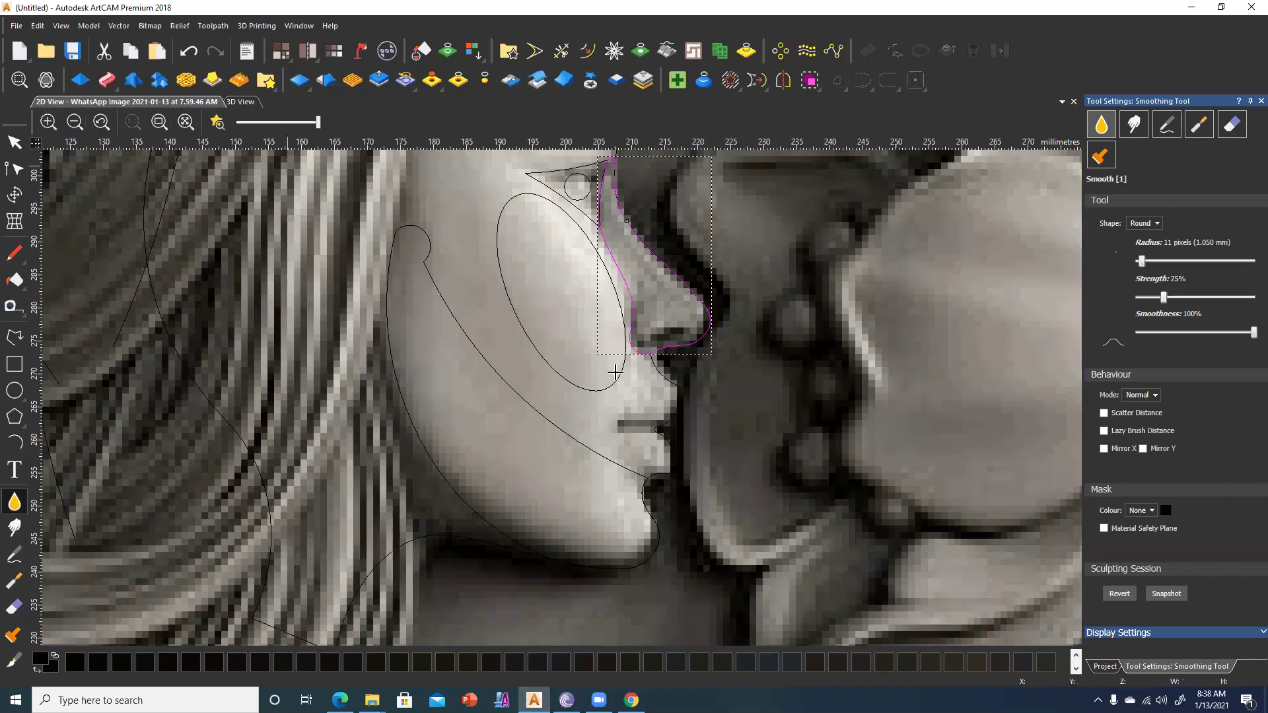
scroll(615, 373, "up", 1)
scroll(504, 376, "up", 1)
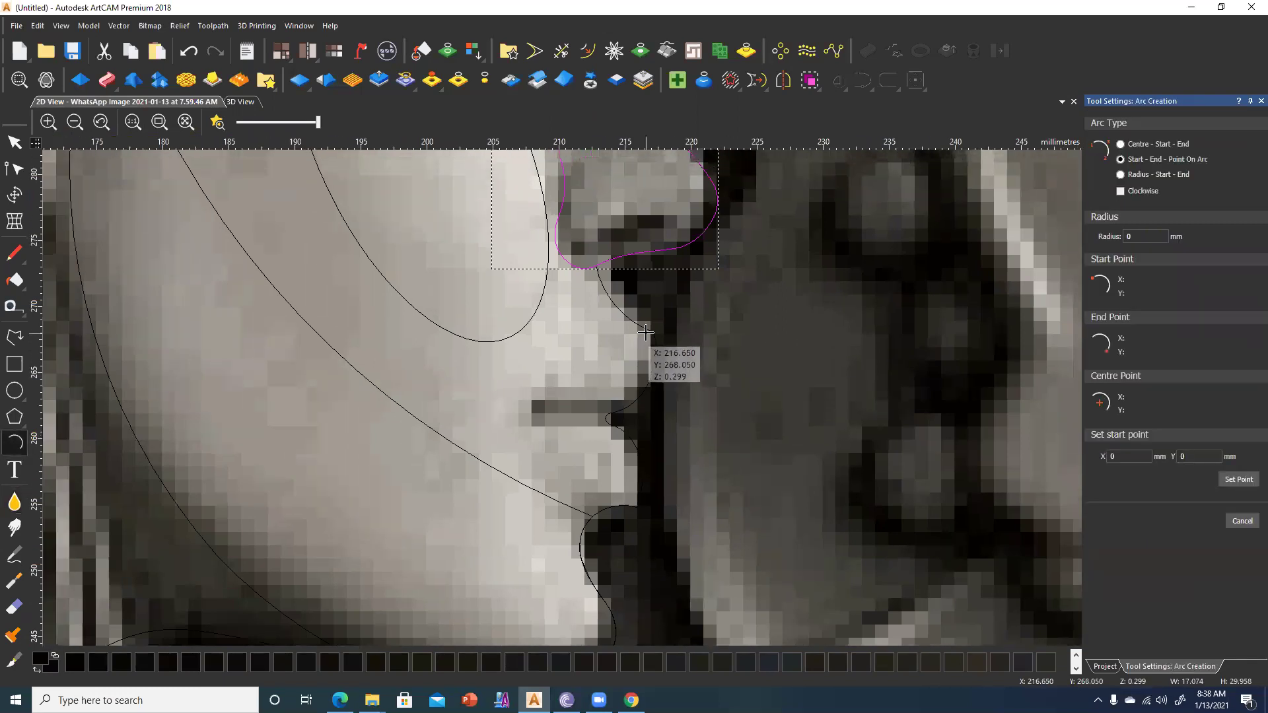
Draw two chained Start–End–Point On Arc arcs along the lip outline.
left_click(641, 337)
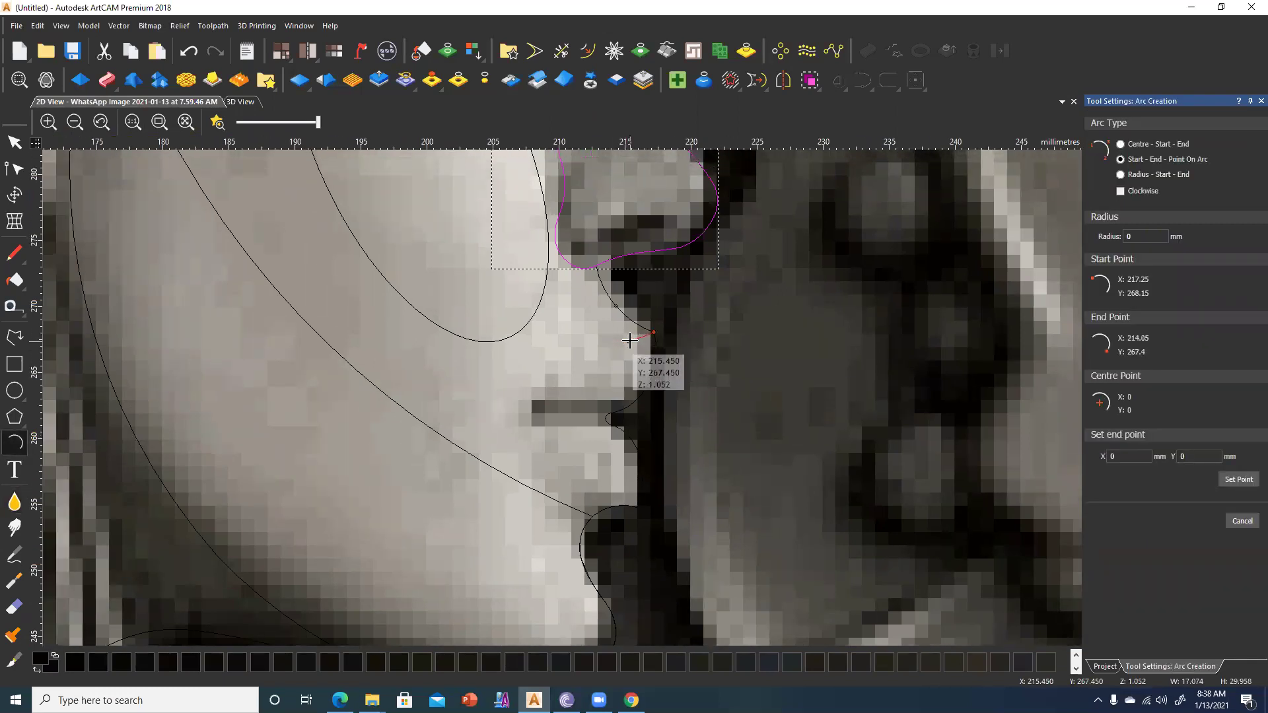
scroll(638, 340, "up", 2)
left_click(556, 396)
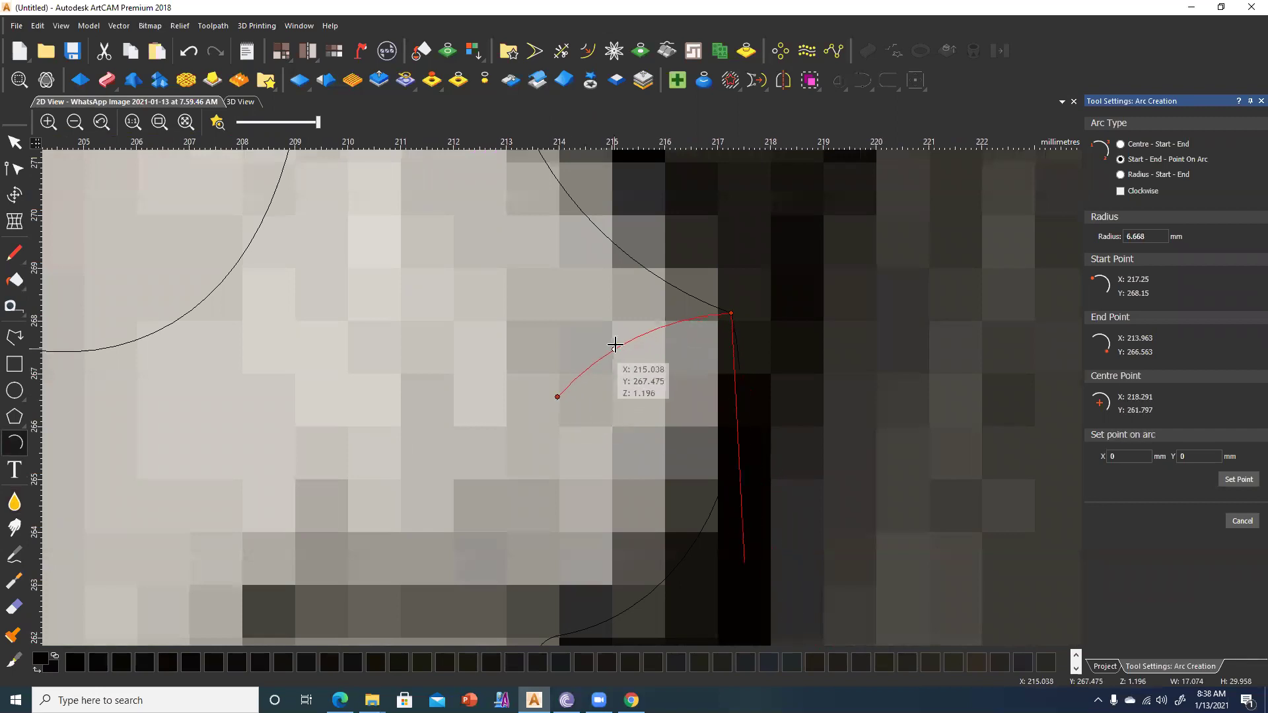
left_click(631, 332)
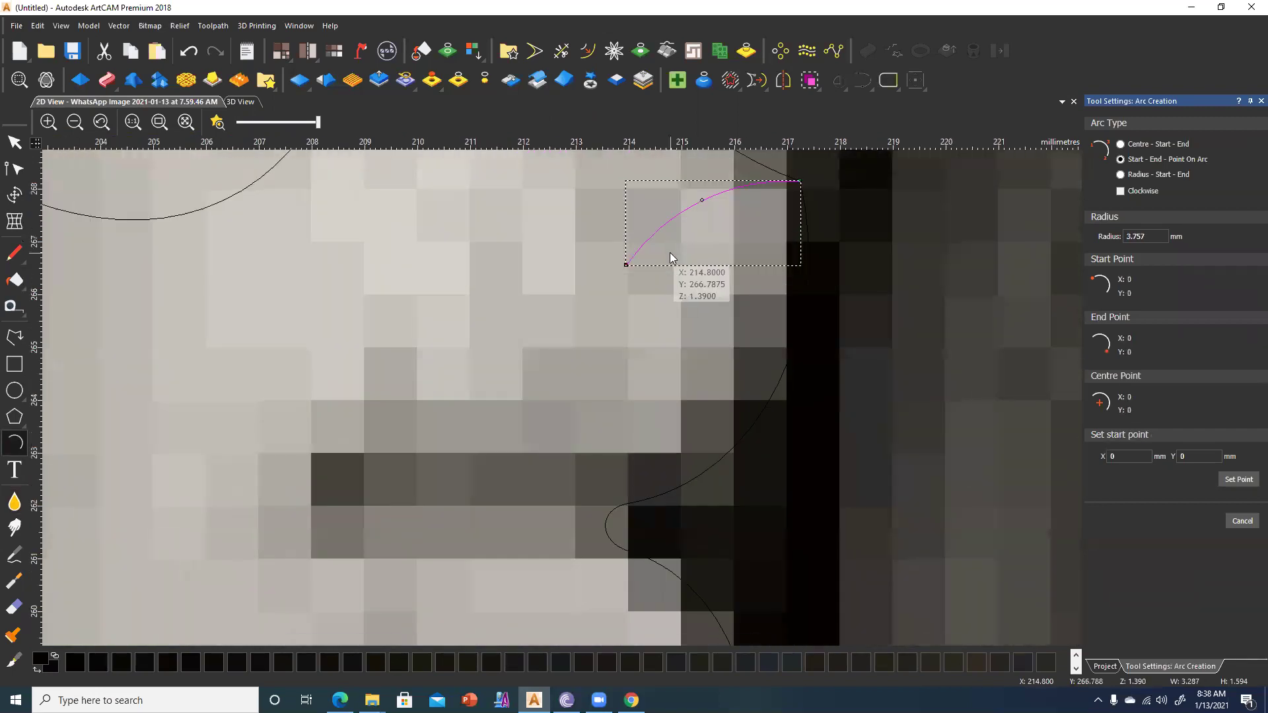
left_click(627, 265)
scroll(562, 396, "down", 2)
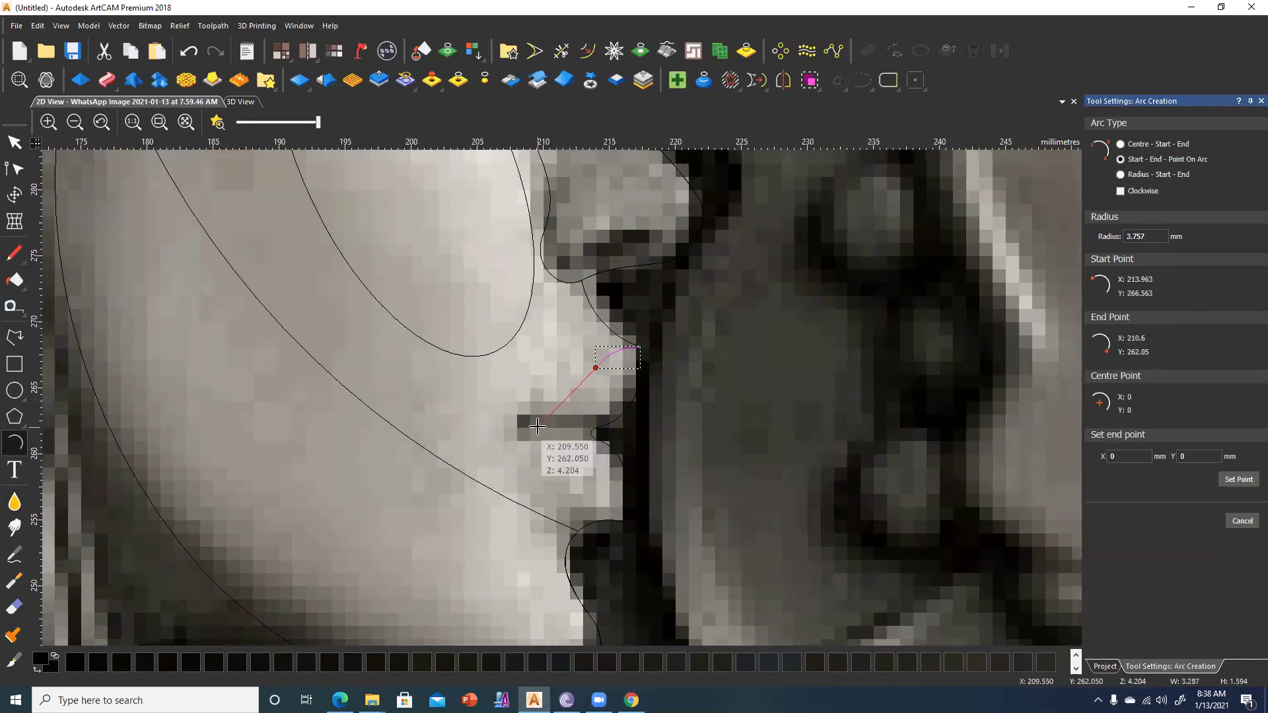
left_click(507, 434)
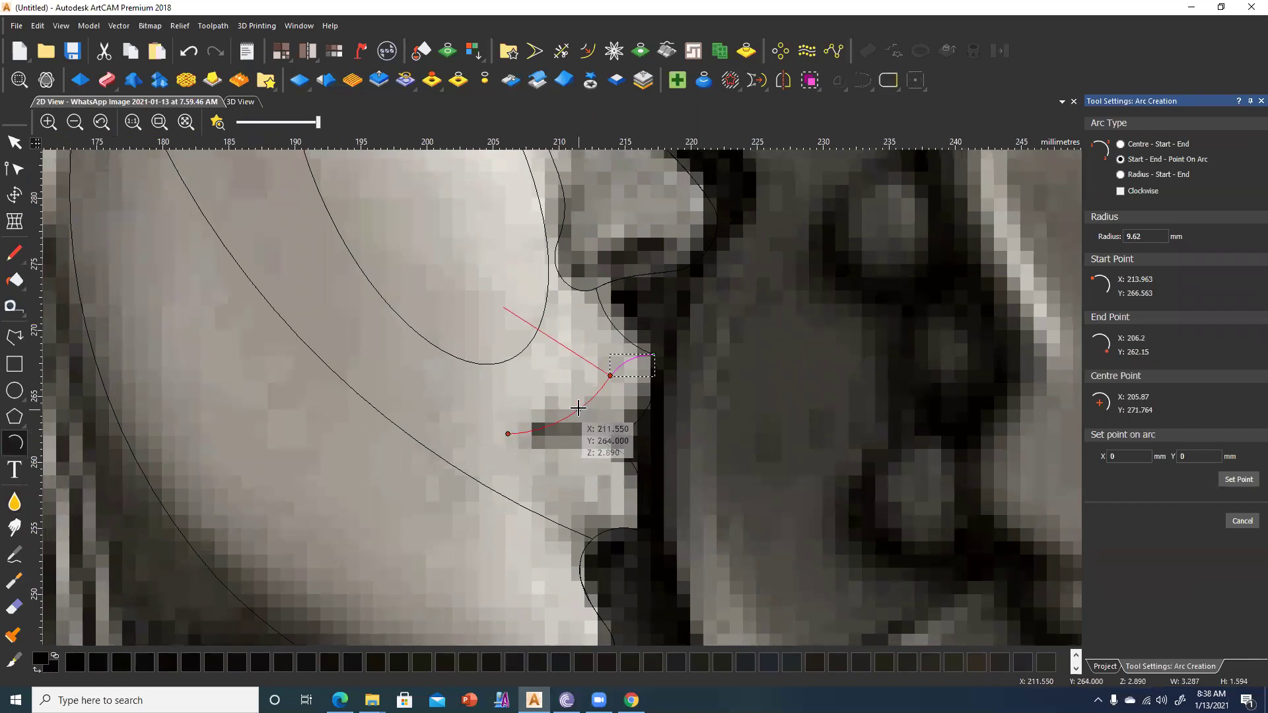
left_click(560, 416)
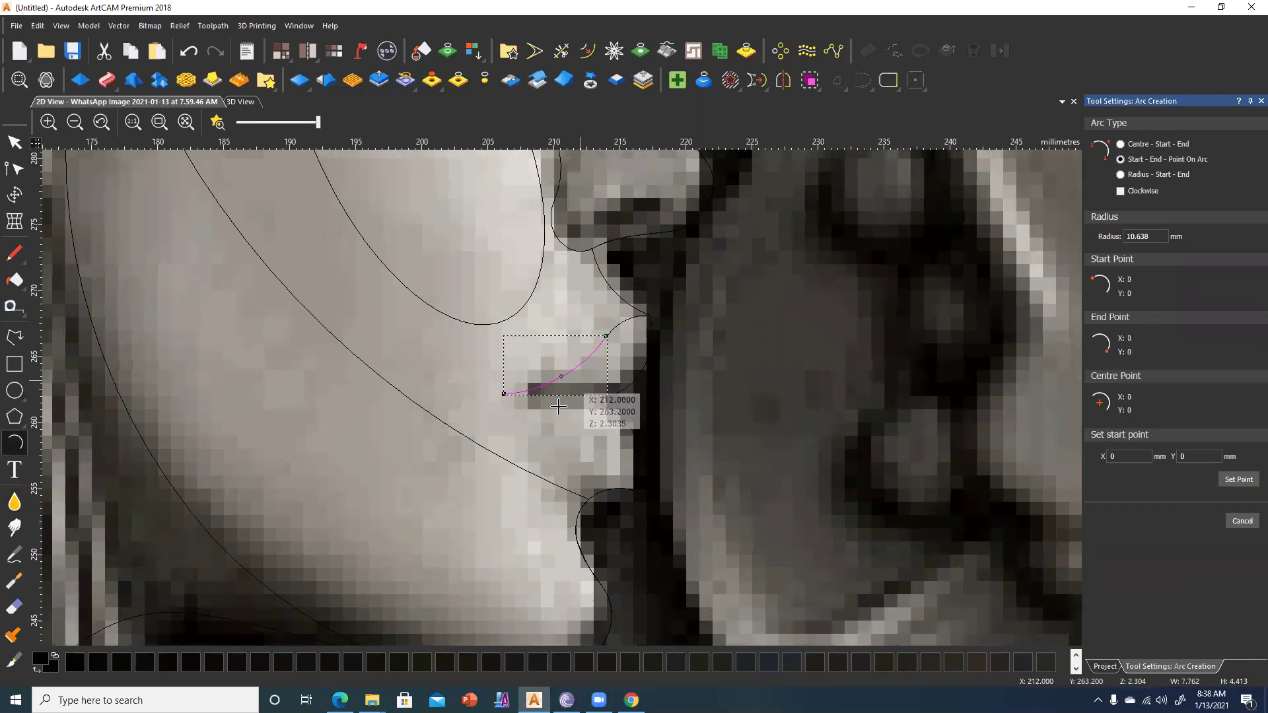
scroll(558, 408, "up", 2)
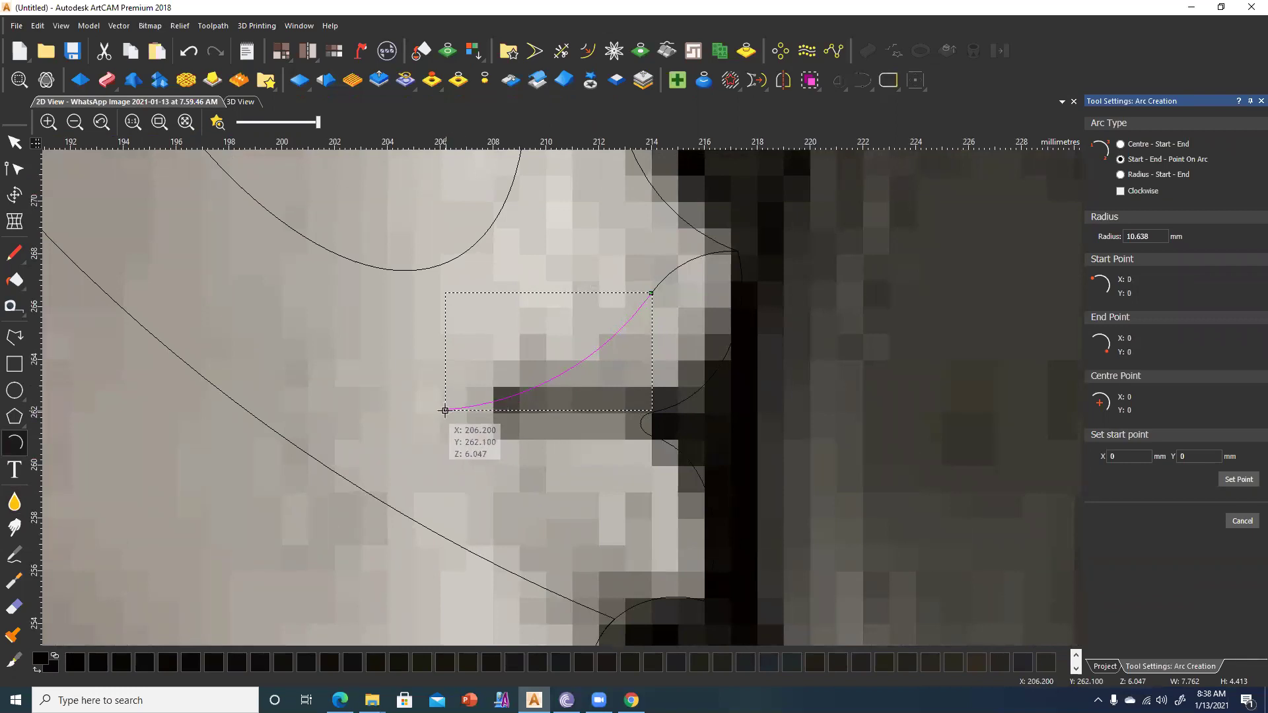
Draw a shallow arc along the mouth line from its left to right end and finish.
left_click(445, 411)
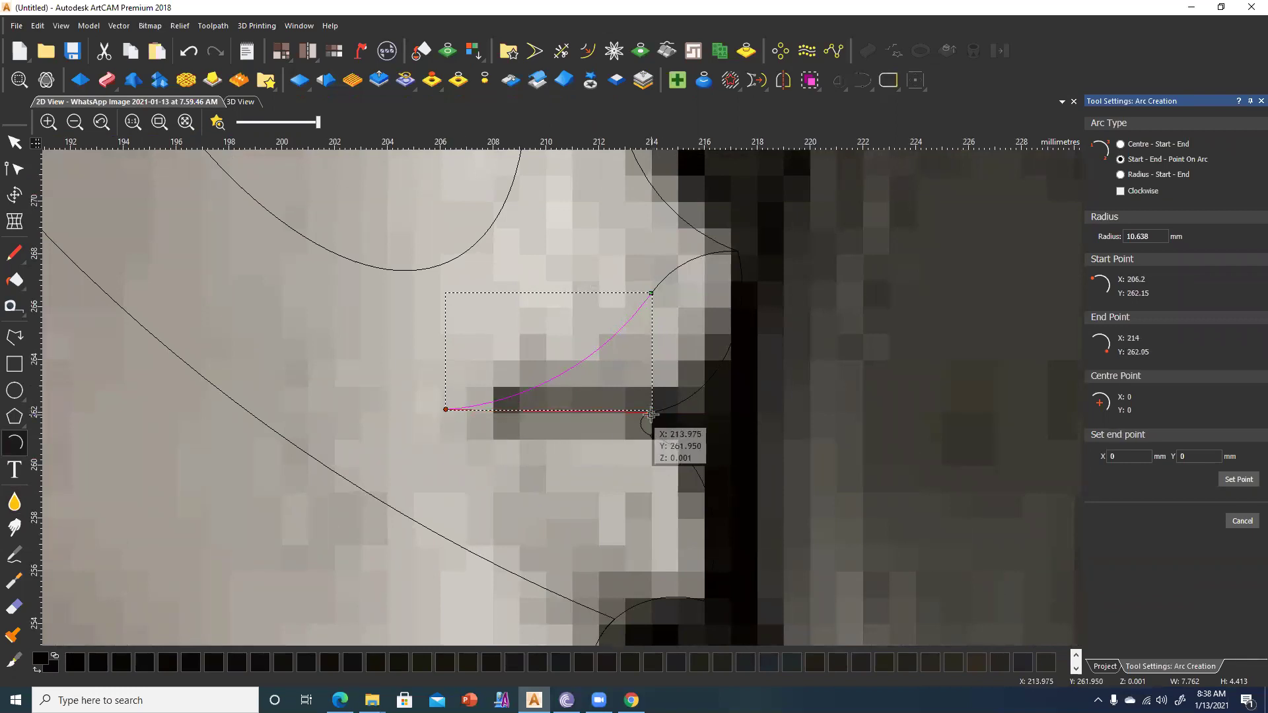
left_click(650, 415)
left_click(560, 420)
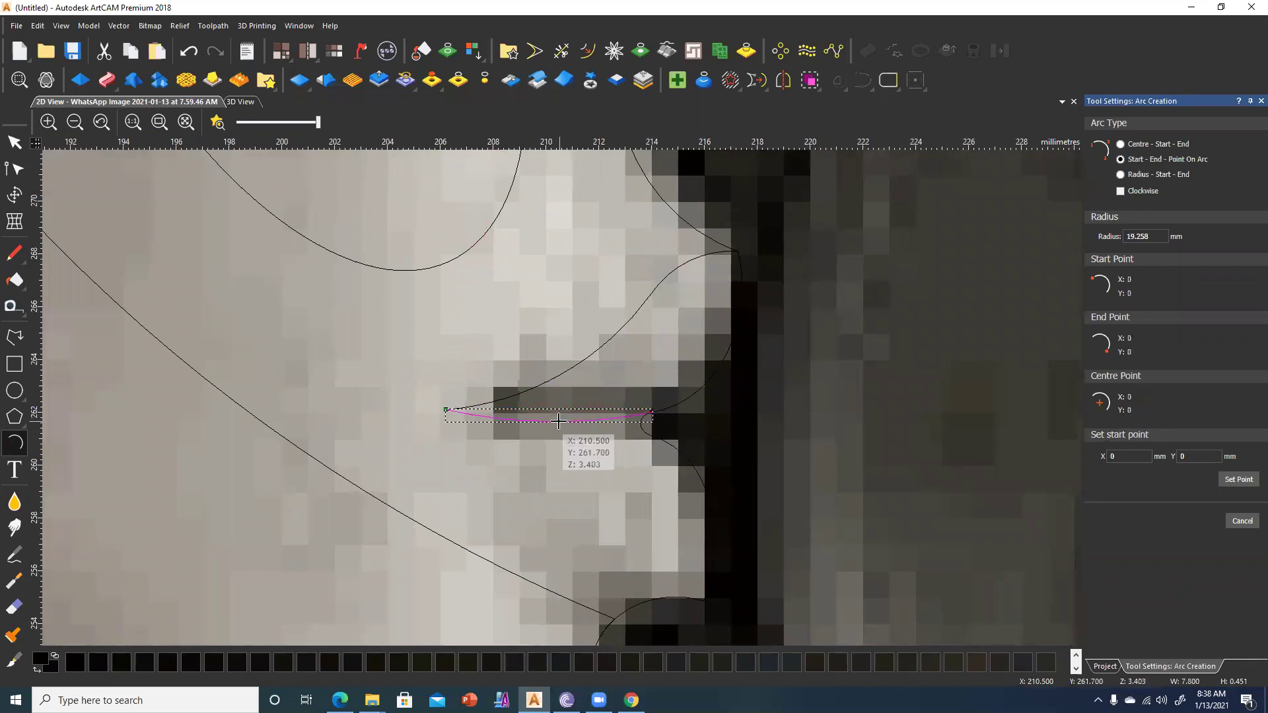
scroll(624, 432, "down", 1)
scroll(667, 436, "up", 1)
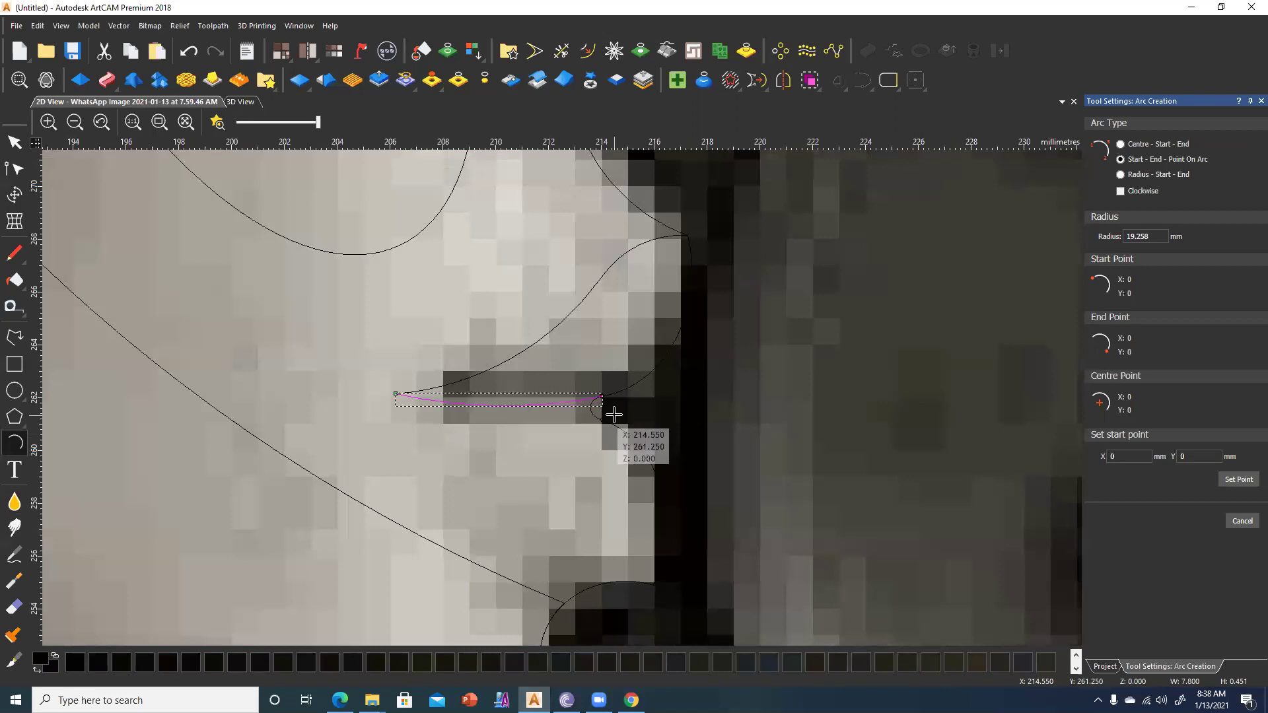
scroll(625, 414, "down", 1)
scroll(605, 437, "up", 1)
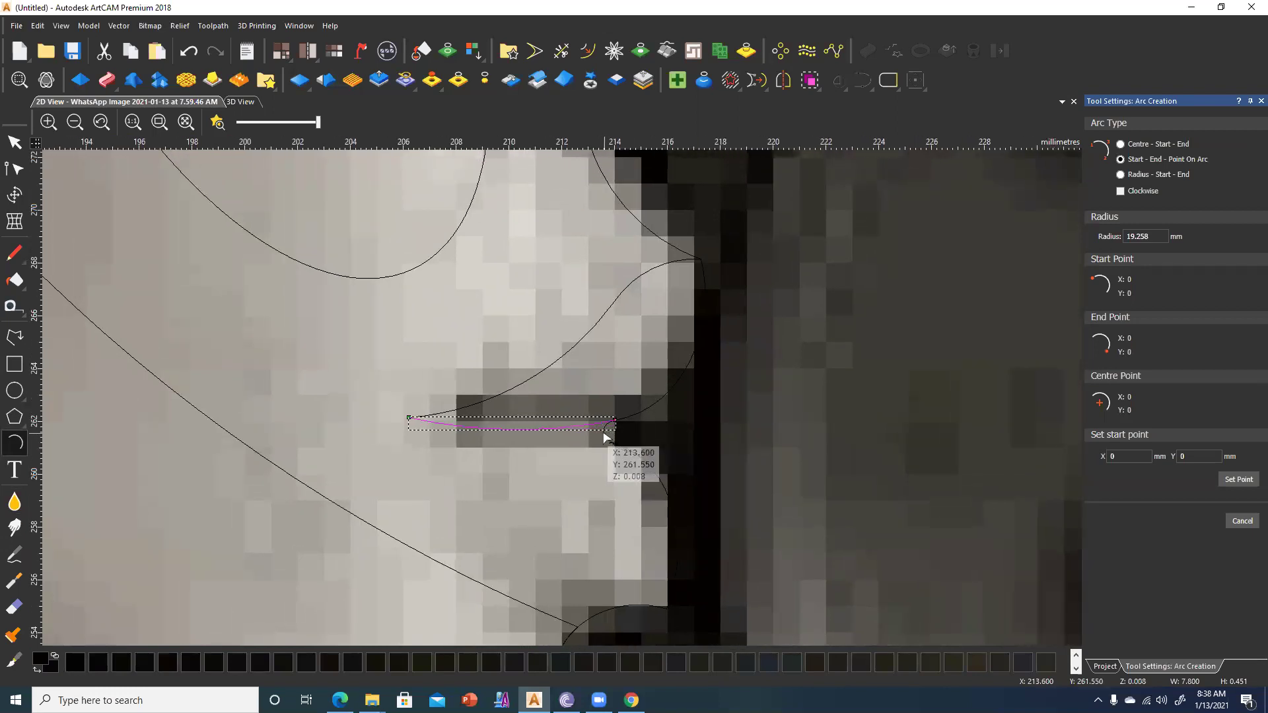
middle_click_drag(607, 437, 639, 421)
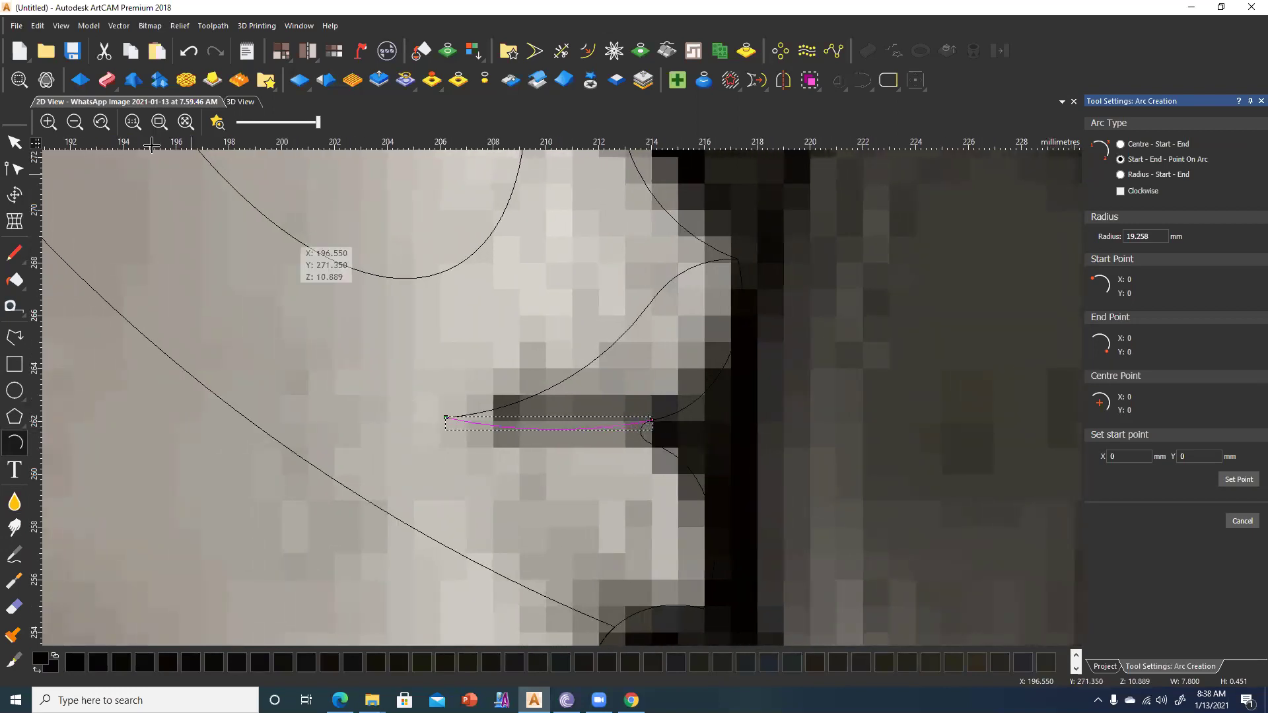
key("Escape")
Drag the lower curve's end node down onto the strand tip.
scroll(651, 430, "up", 4)
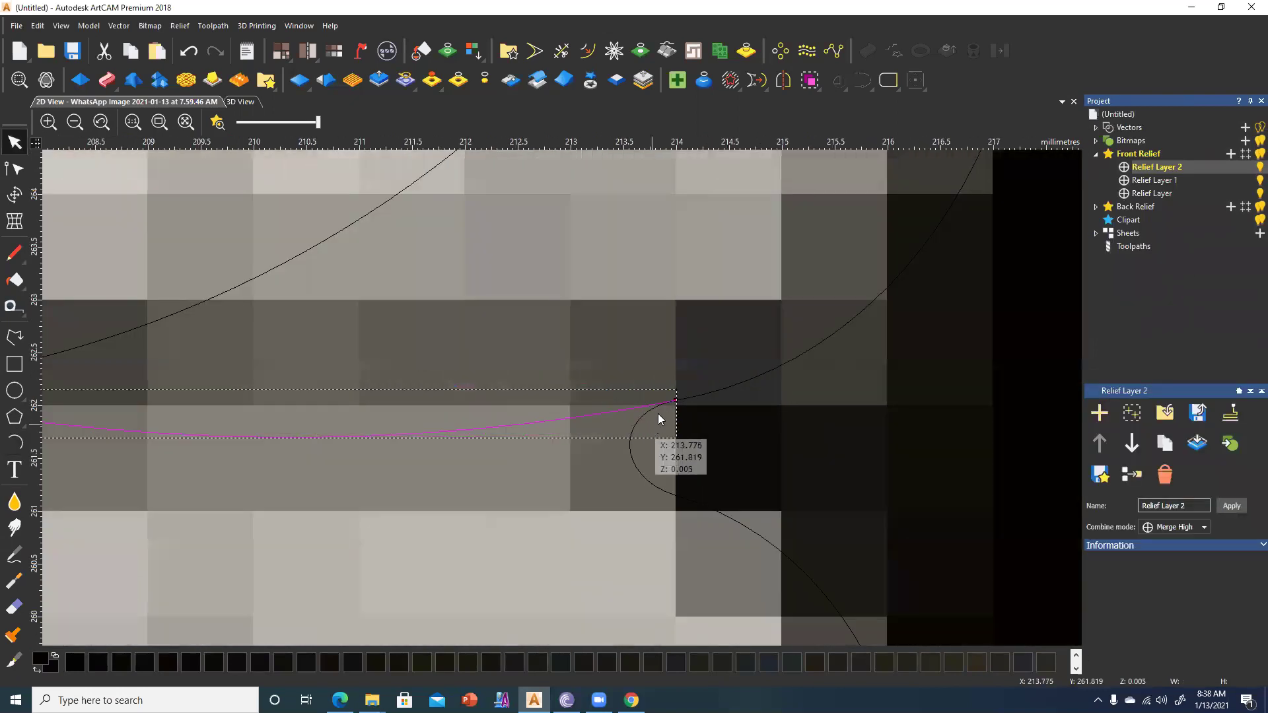
left_click(13, 171)
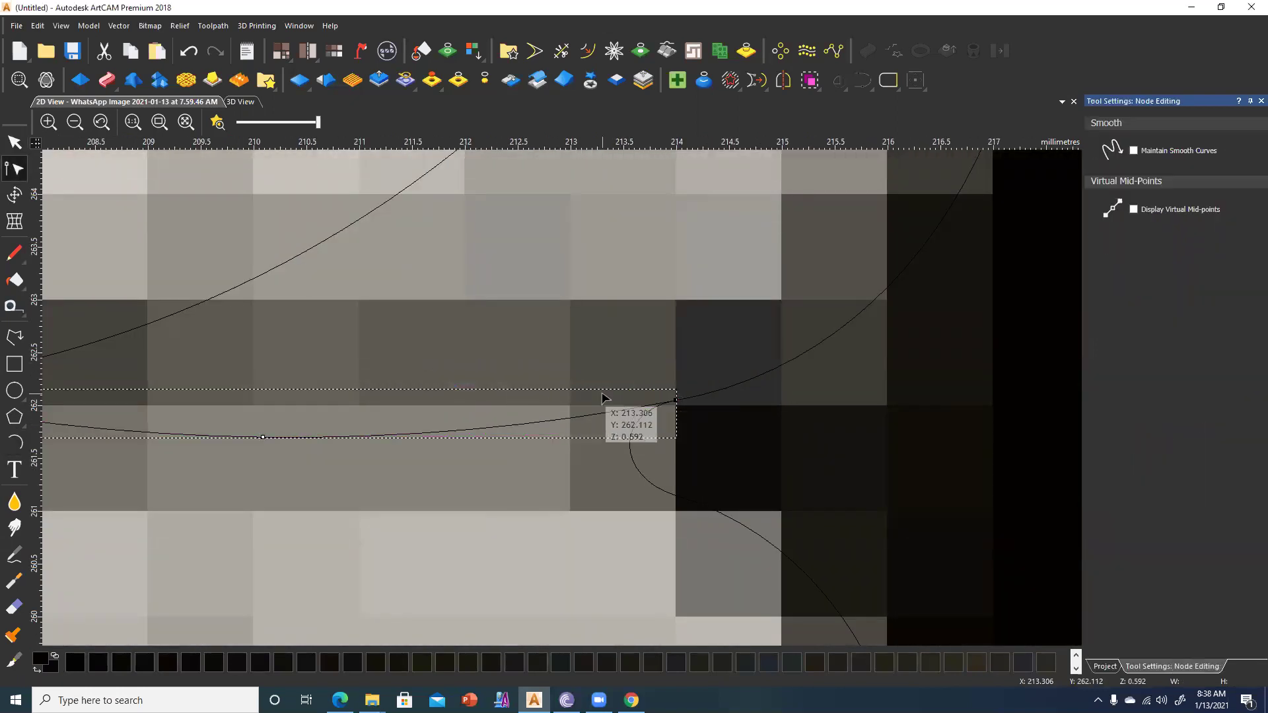
left_click_drag(675, 400, 630, 447)
scroll(628, 443, "down", 2)
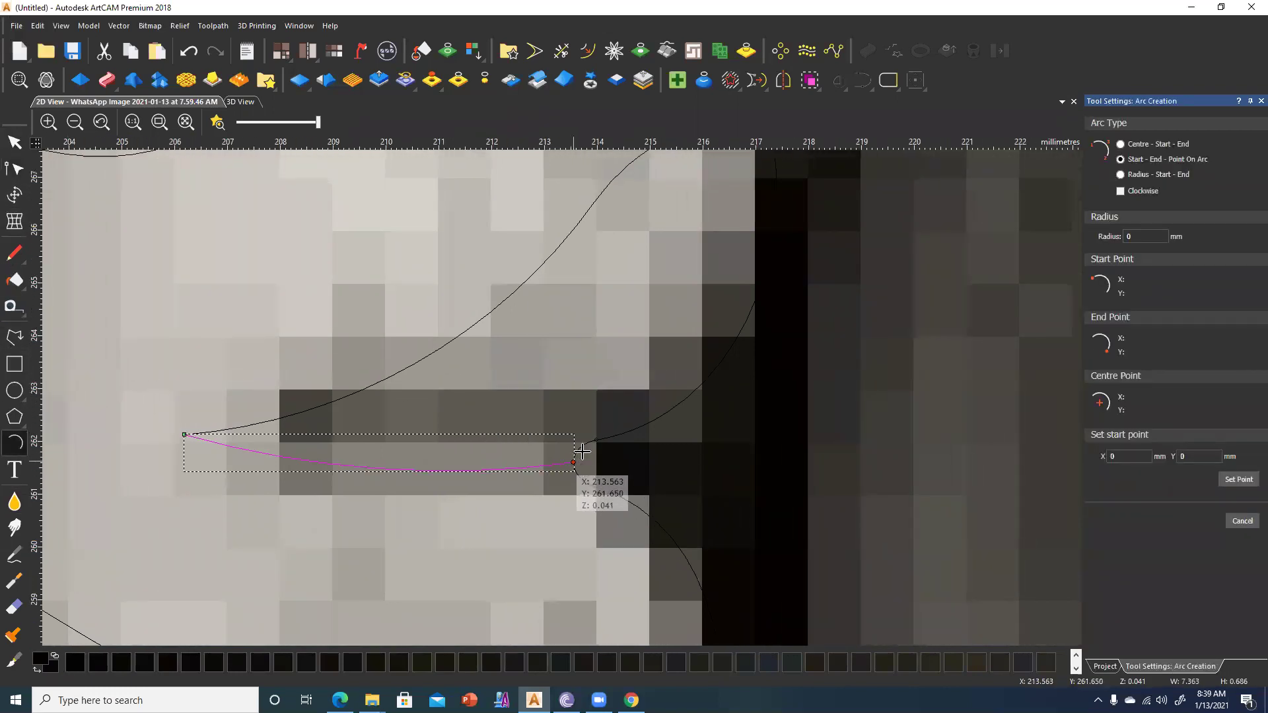
Draw an arc of about 5 mm radius from that node up the dark edge.
left_click(585, 449)
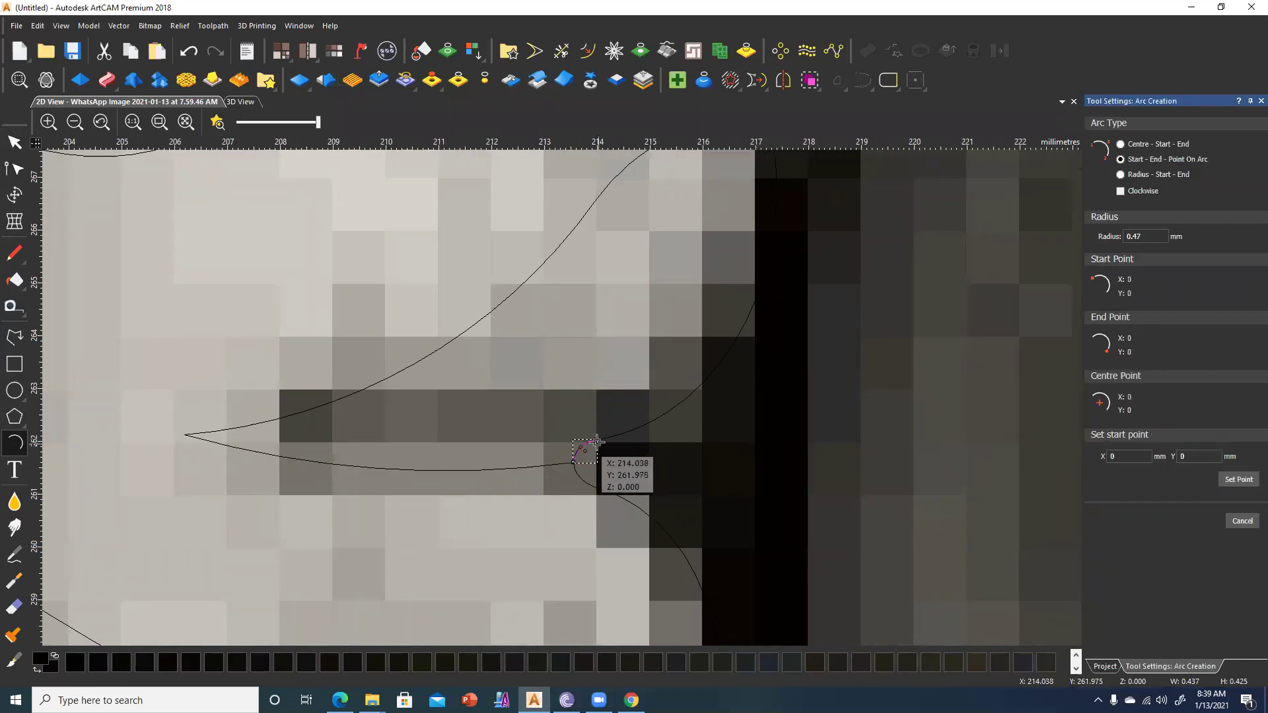
left_click(620, 441)
scroll(677, 416, "down", 3)
scroll(621, 378, "up", 2)
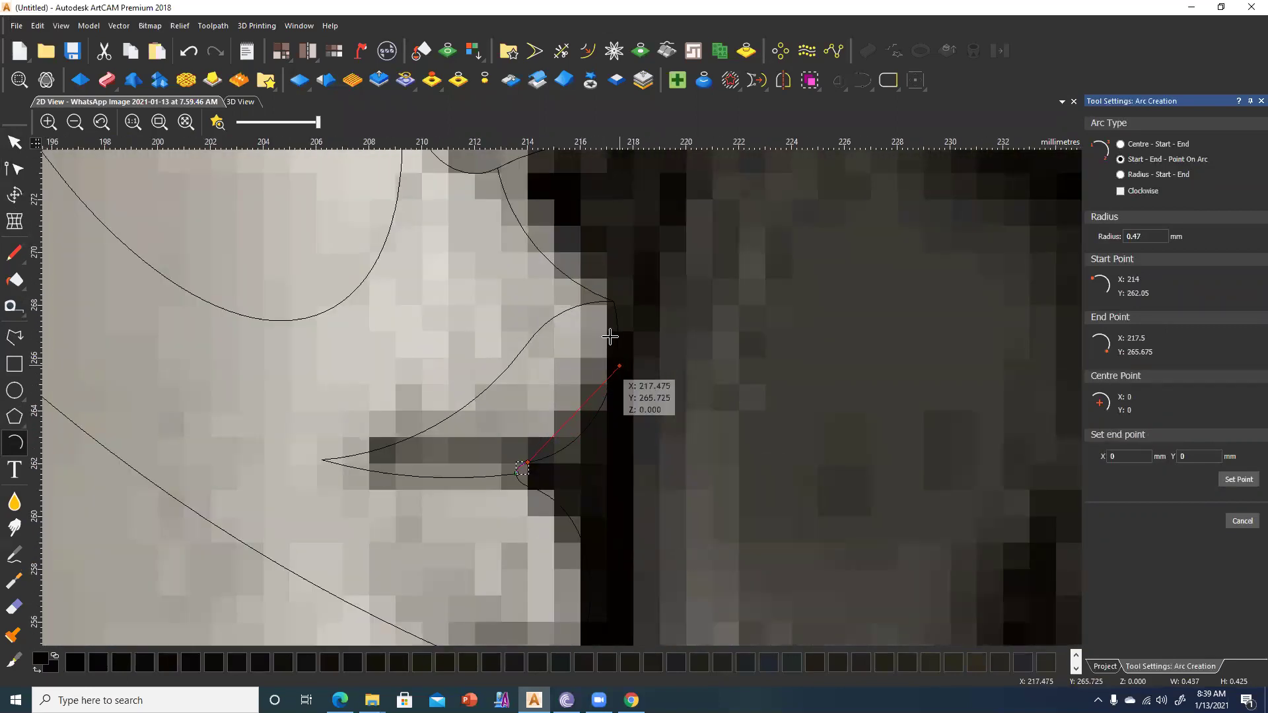
left_click(615, 301)
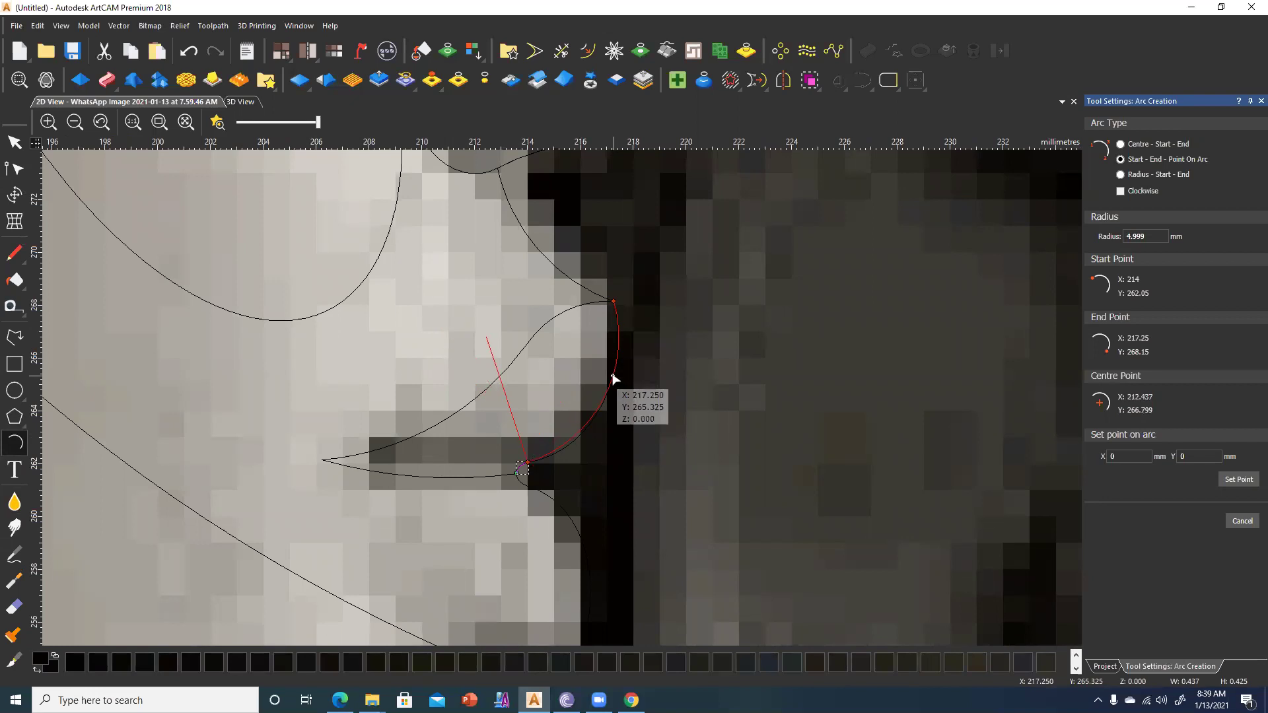
middle_click_drag(613, 378, 634, 338)
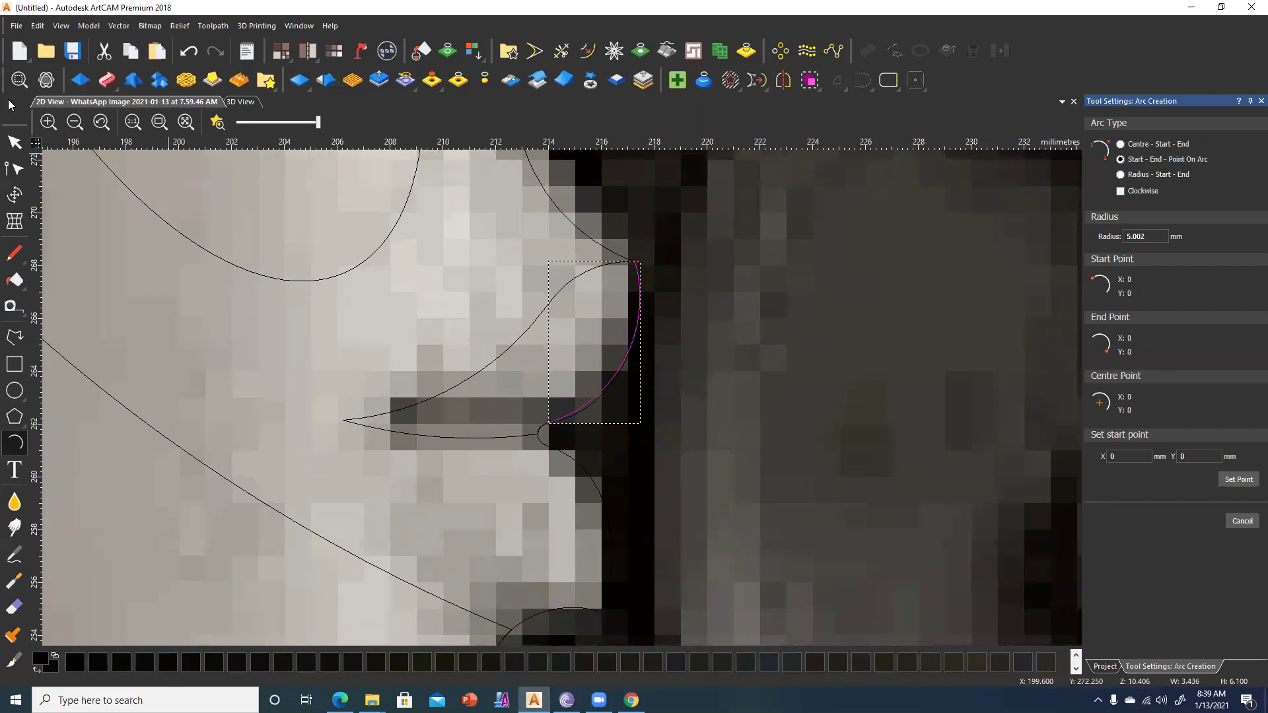
left_click(13, 144)
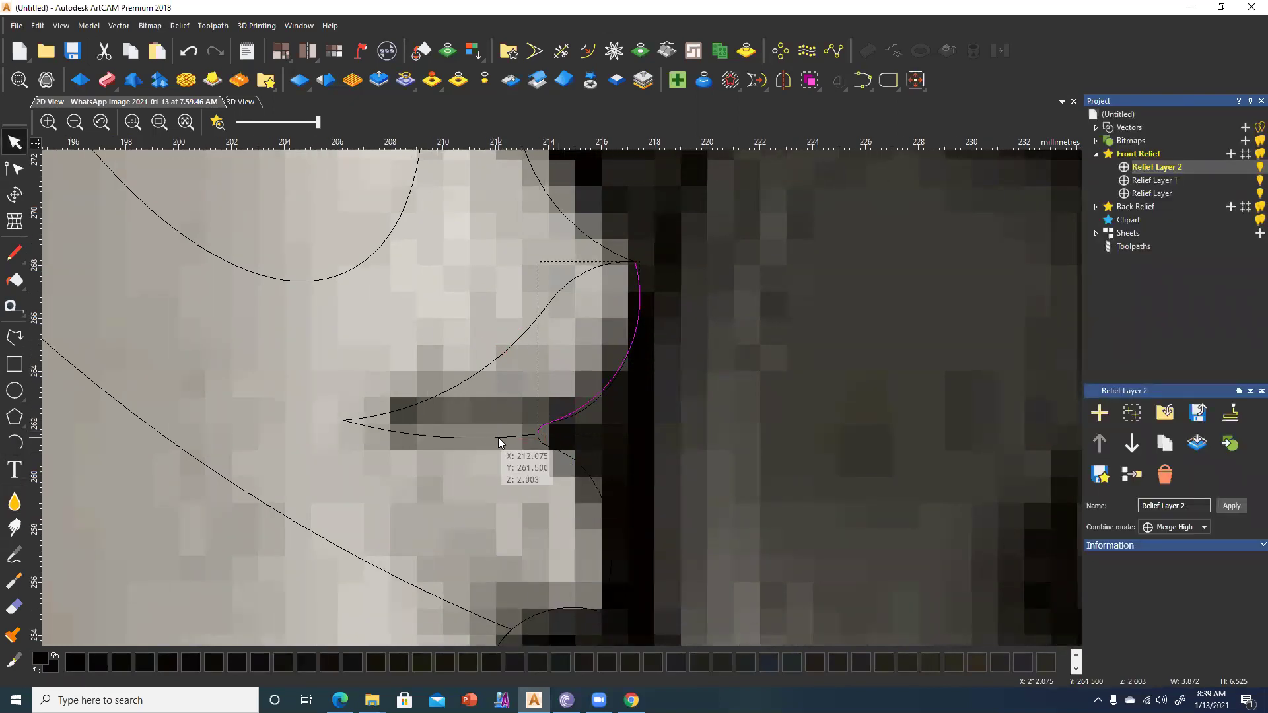
Join the strand's upper arcs with coincident nodes at 0.025 mm tolerance.
left_click(856, 83)
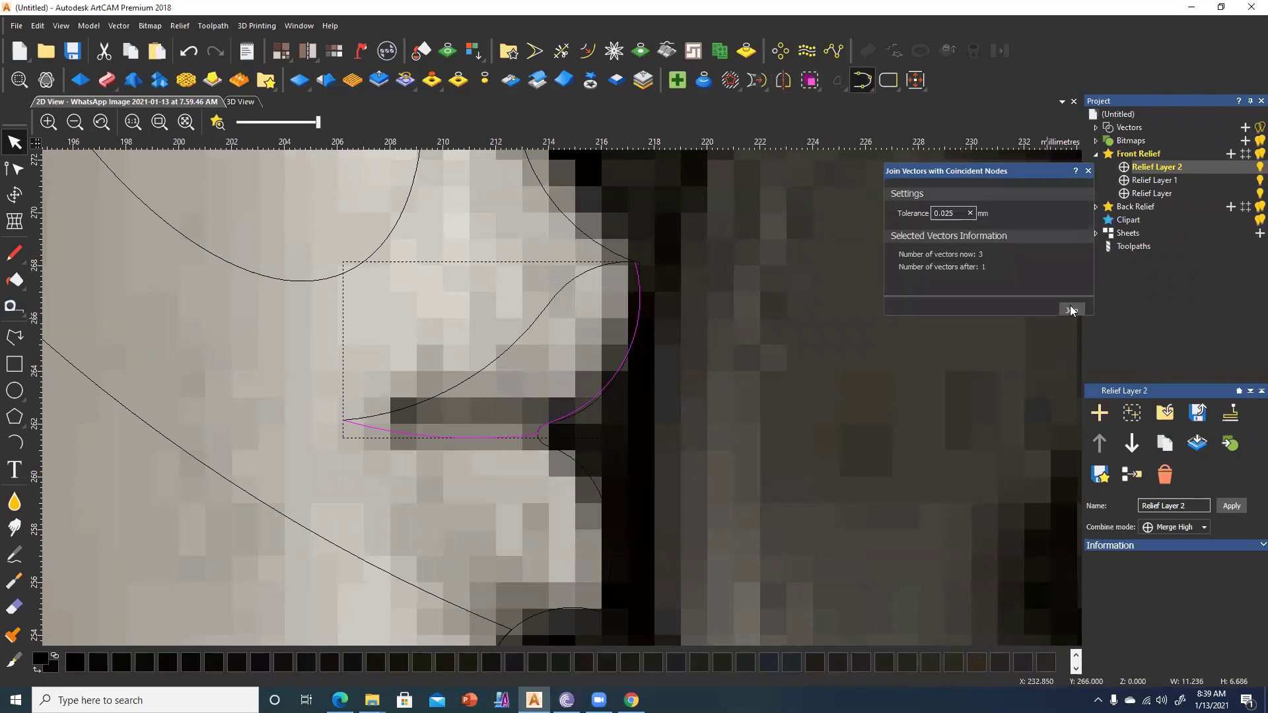
left_click(536, 314)
left_click(576, 290, "shift")
left_click(1068, 311)
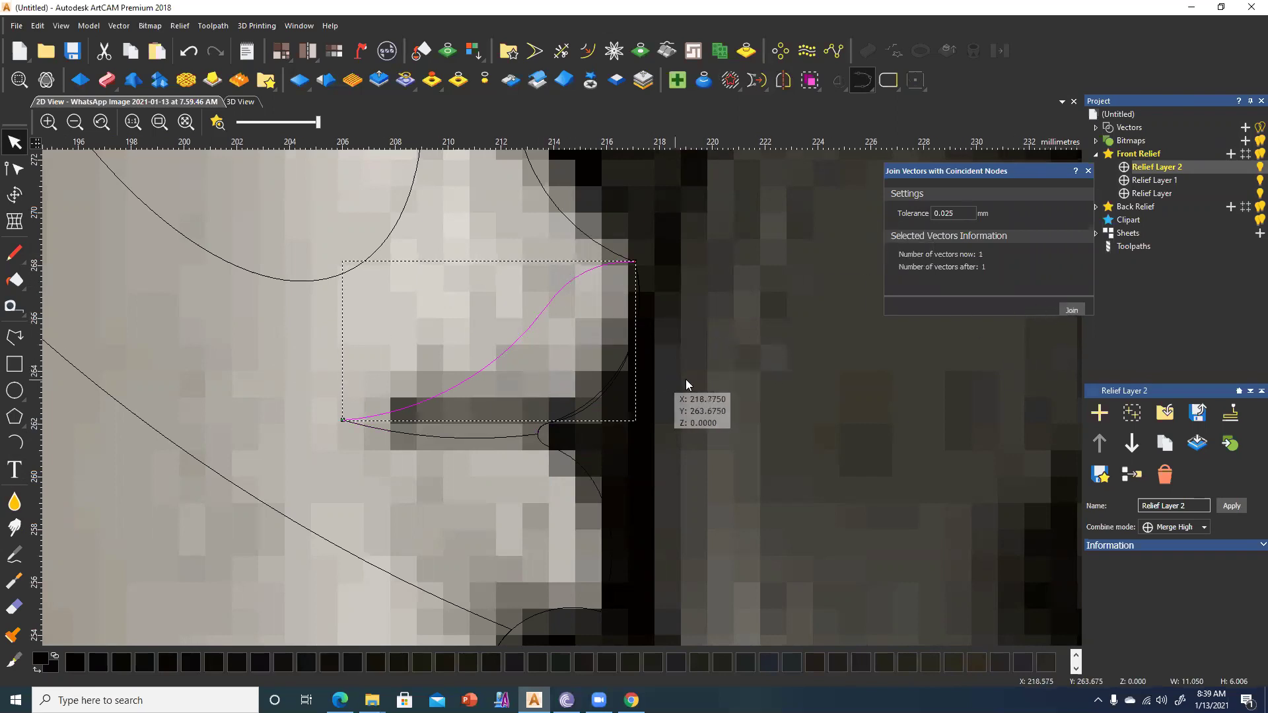
scroll(686, 379, "down", 1)
scroll(654, 366, "up", 1)
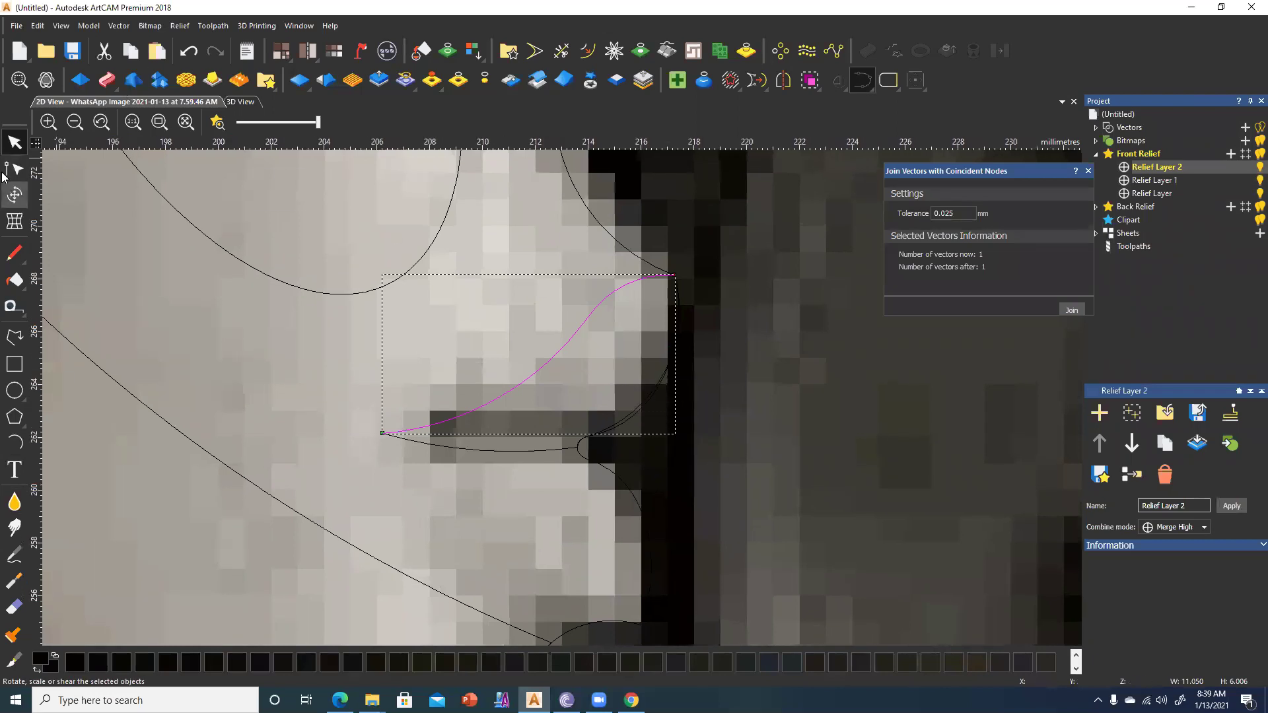
Convert the upper and lower corner nodes of the strand outline to smooth nodes.
right_click(589, 317)
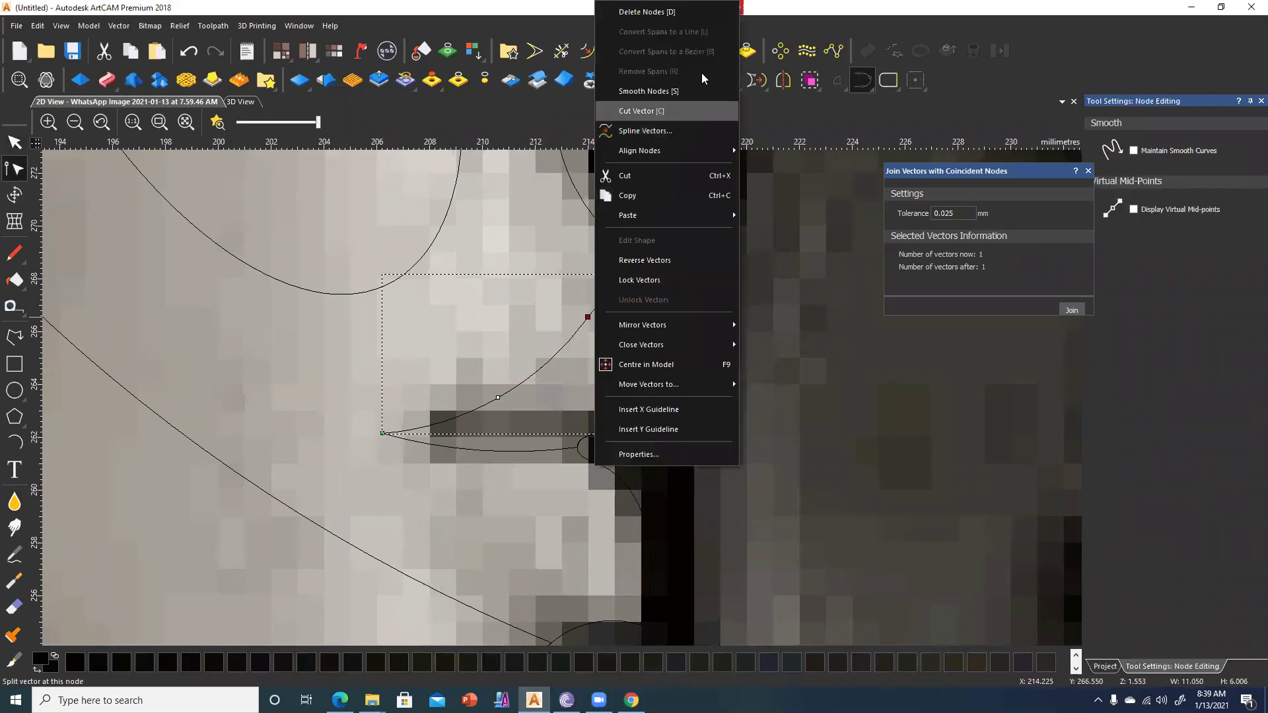
left_click(668, 91)
left_click(544, 455)
scroll(545, 455, "up", 3)
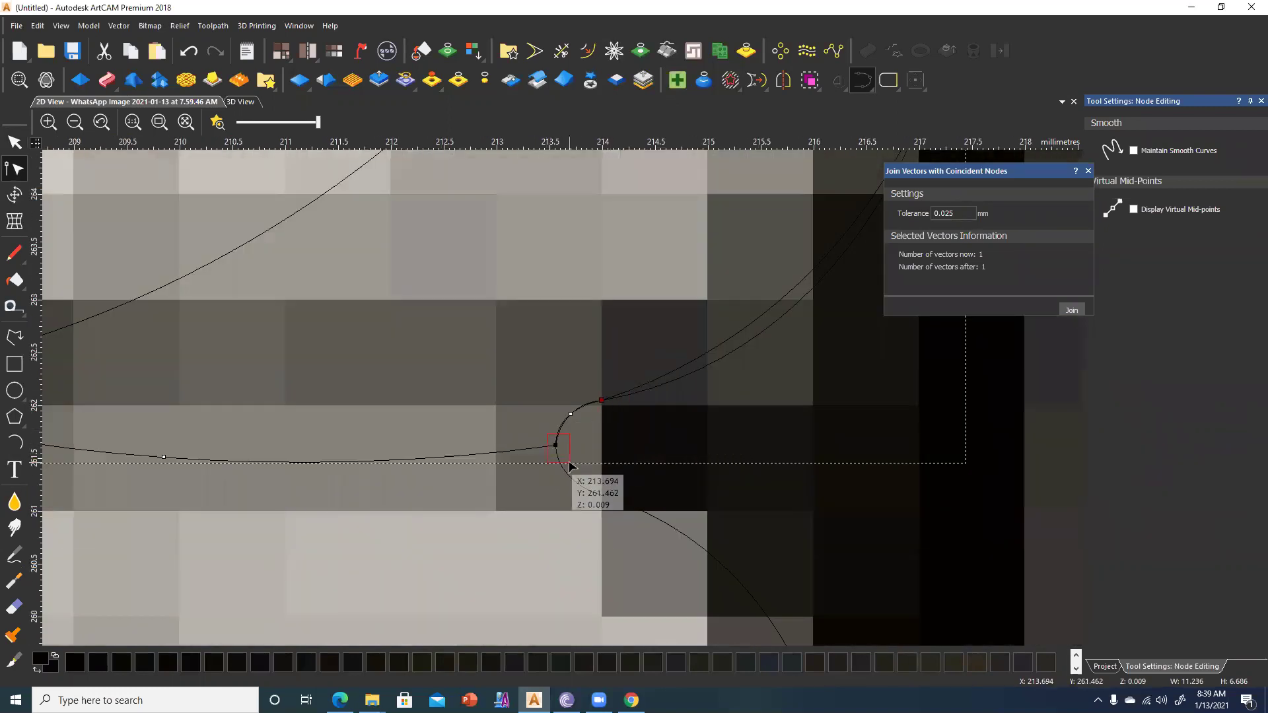
right_click(557, 447)
left_click(580, 94)
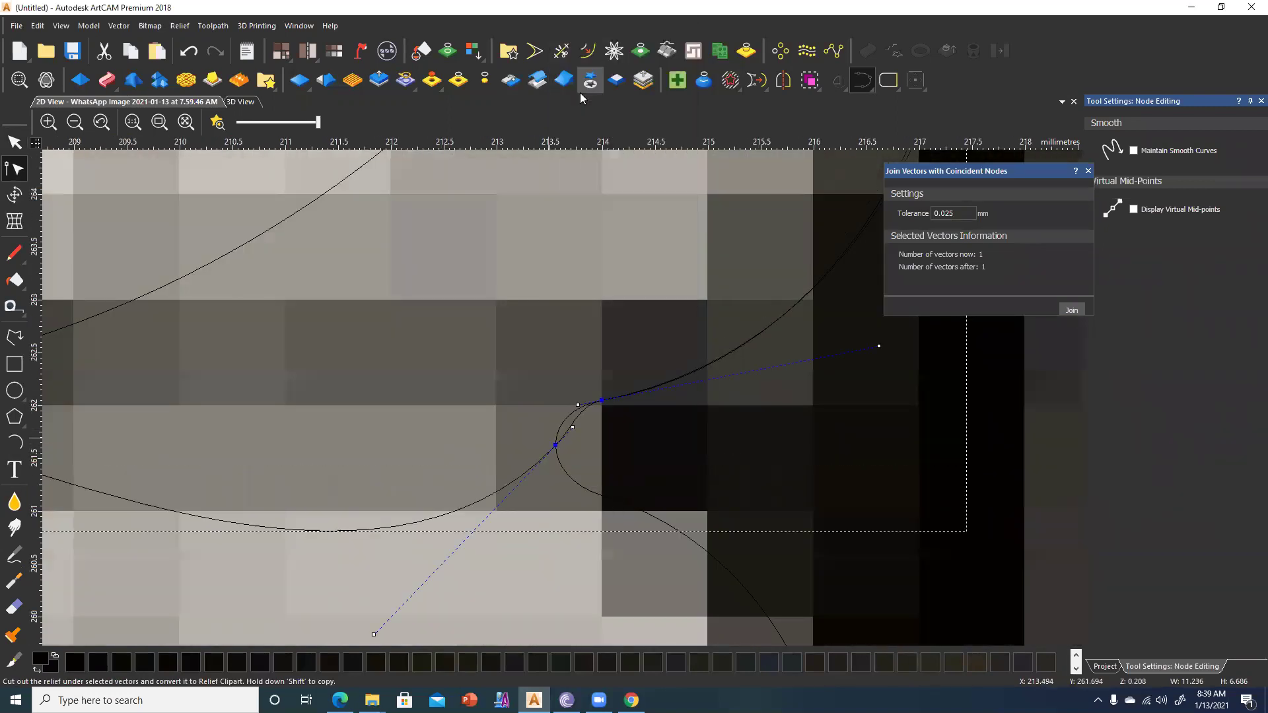
scroll(561, 456, "down", 2)
scroll(594, 416, "down", 1)
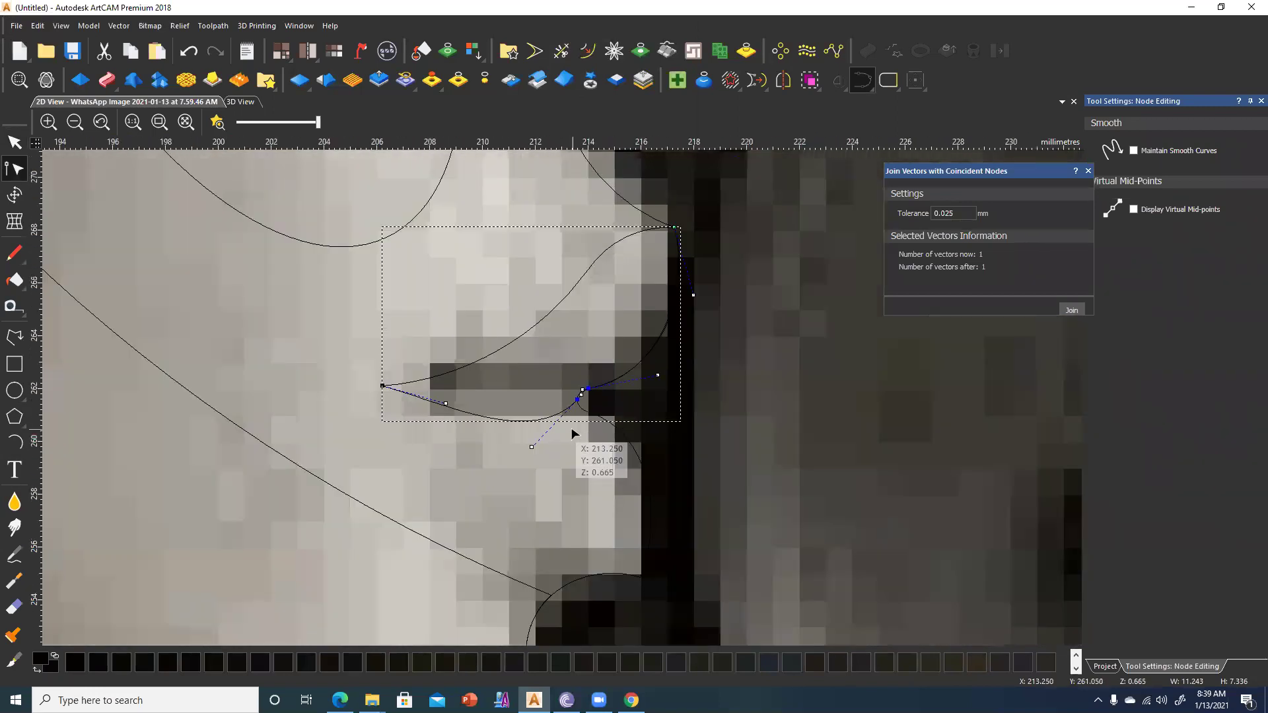
scroll(578, 463, "up", 1)
scroll(588, 447, "up", 1)
scroll(588, 448, "up", 1)
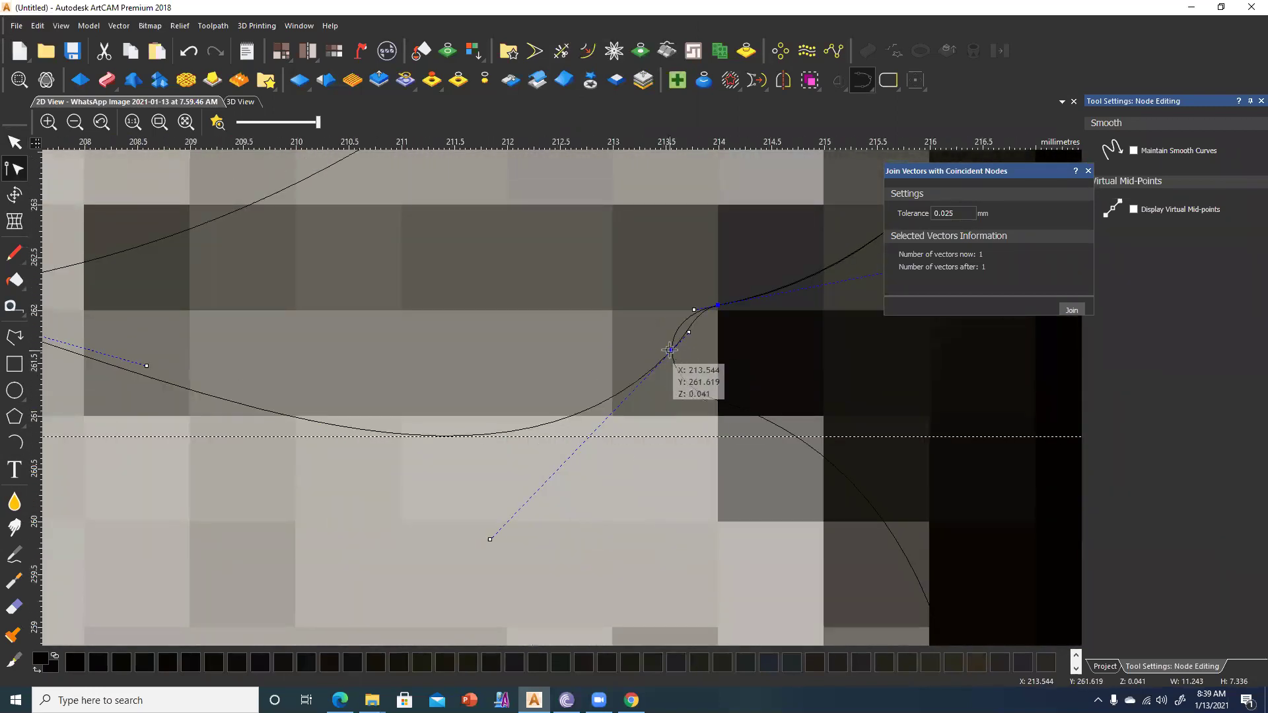
Reshape the curve by moving the smoothed node and adjusting its Bezier handles.
left_click_drag(672, 353, 667, 343)
mouse_move(483, 532)
left_mouse_down()
mouse_move(516, 481)
mouse_move(460, 474)
left_mouse_up()
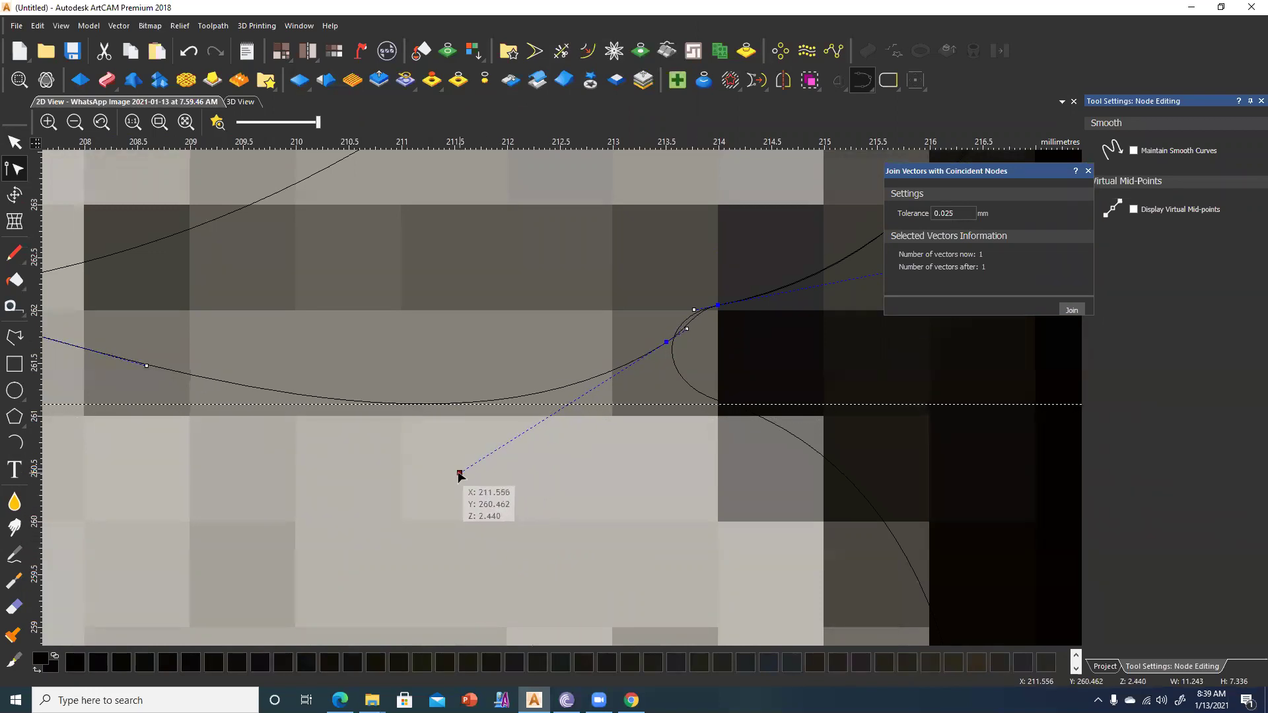
scroll(664, 362, "up", 2)
scroll(695, 413, "up", 1)
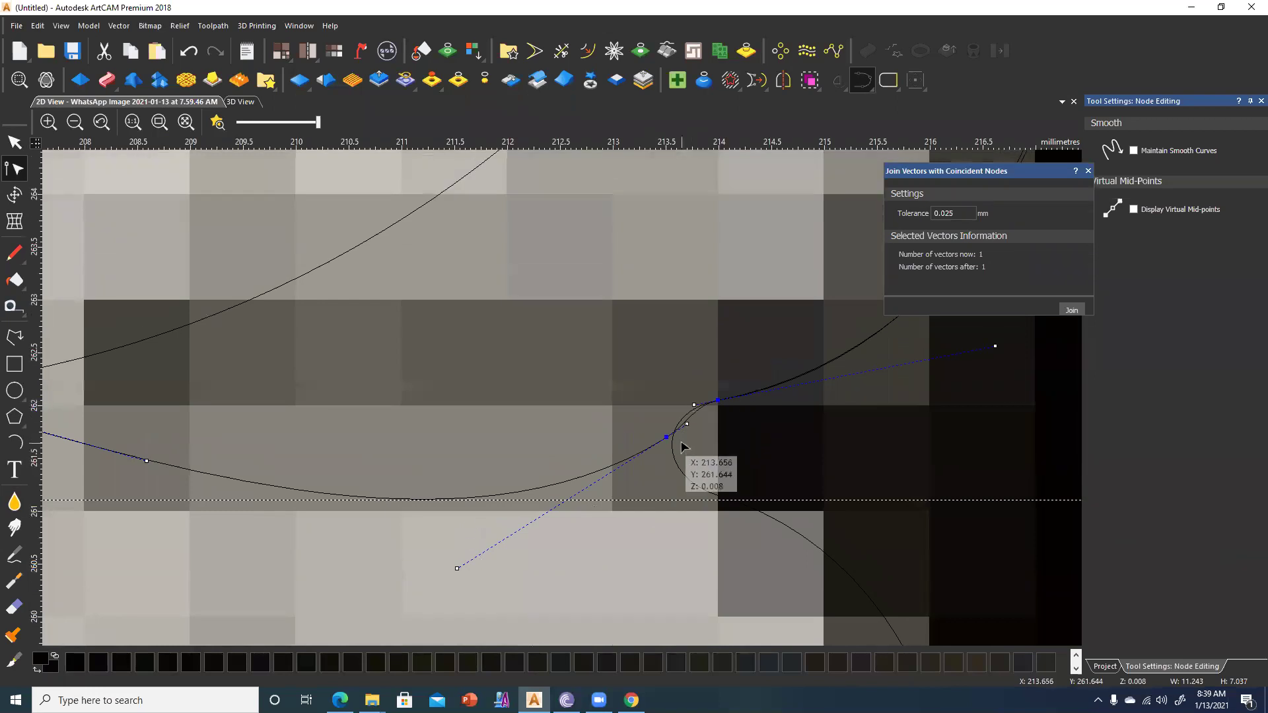
left_click_drag(691, 407, 670, 416)
scroll(819, 426, "up", 1)
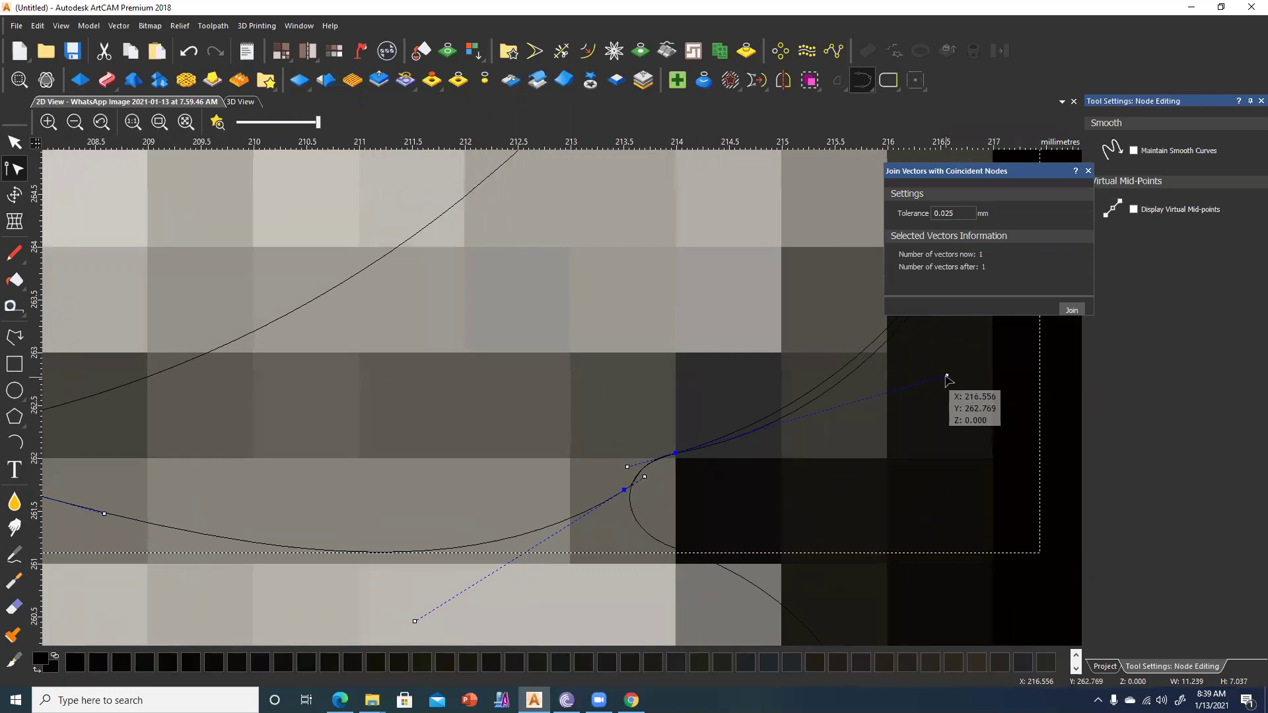
left_click_drag(948, 375, 1004, 368)
scroll(751, 363, "down", 2)
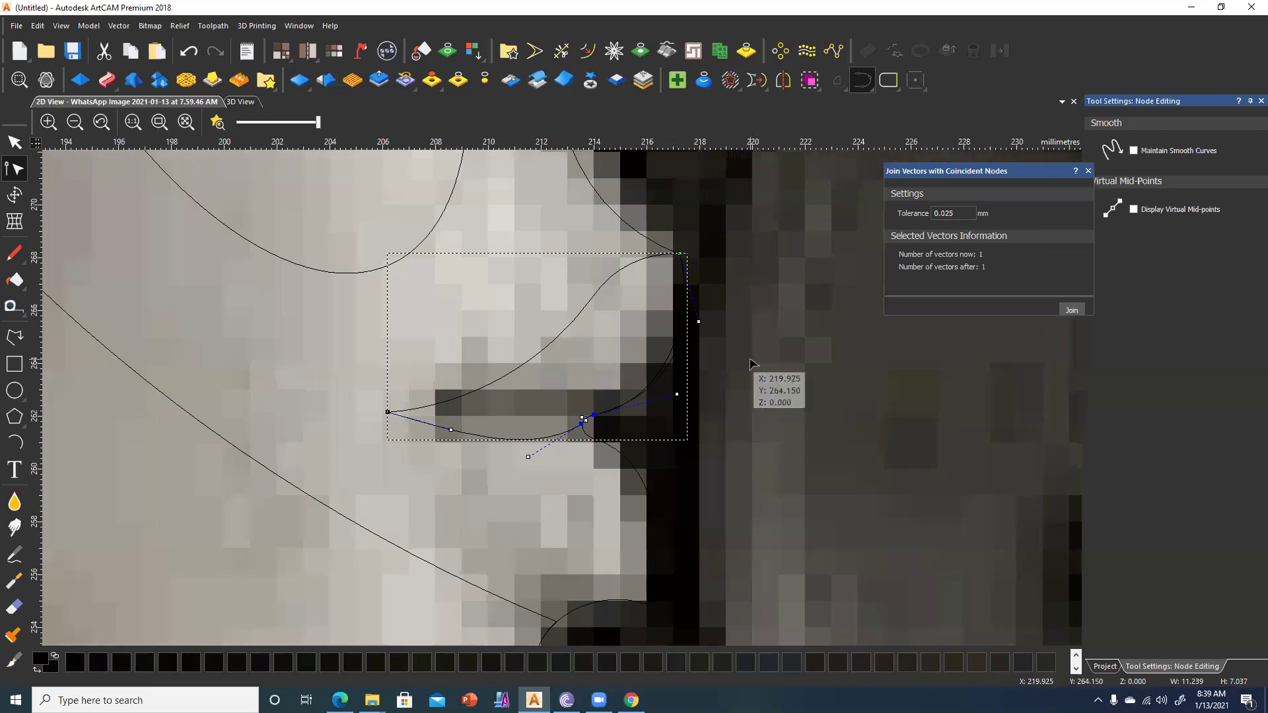
scroll(751, 363, "up", 1)
scroll(707, 330, "up", 1)
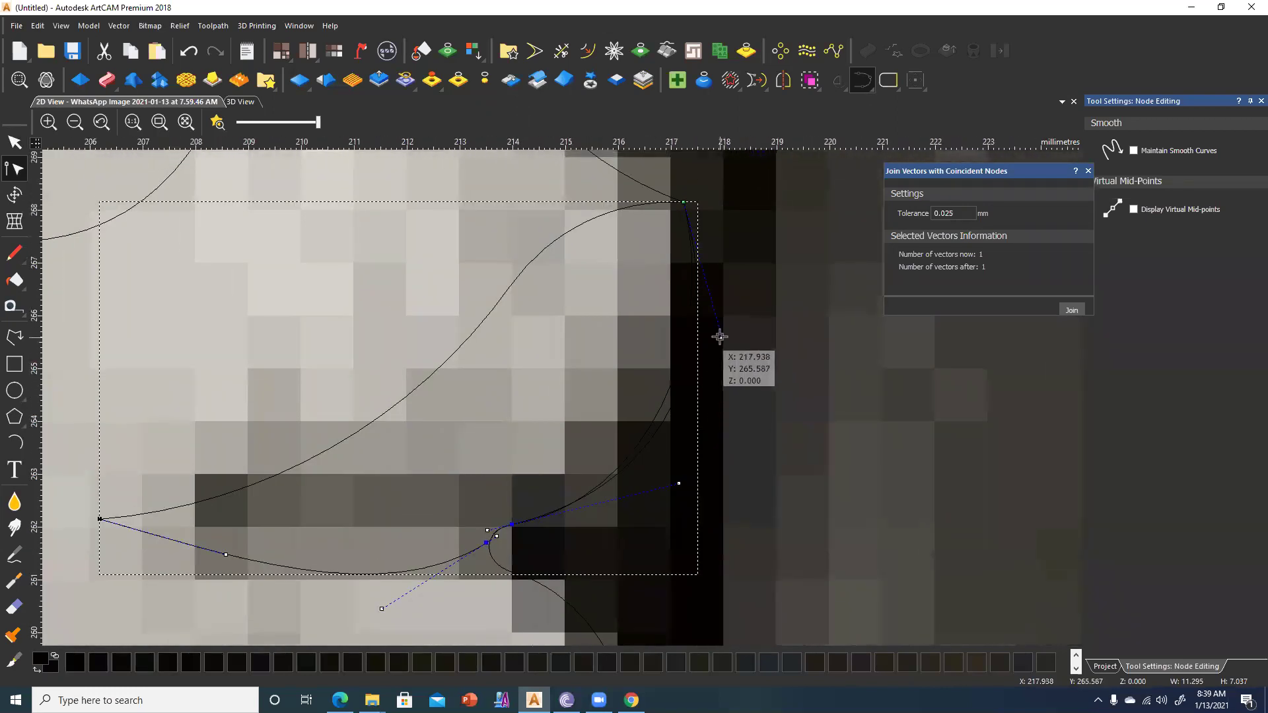
left_click_drag(720, 337, 702, 337)
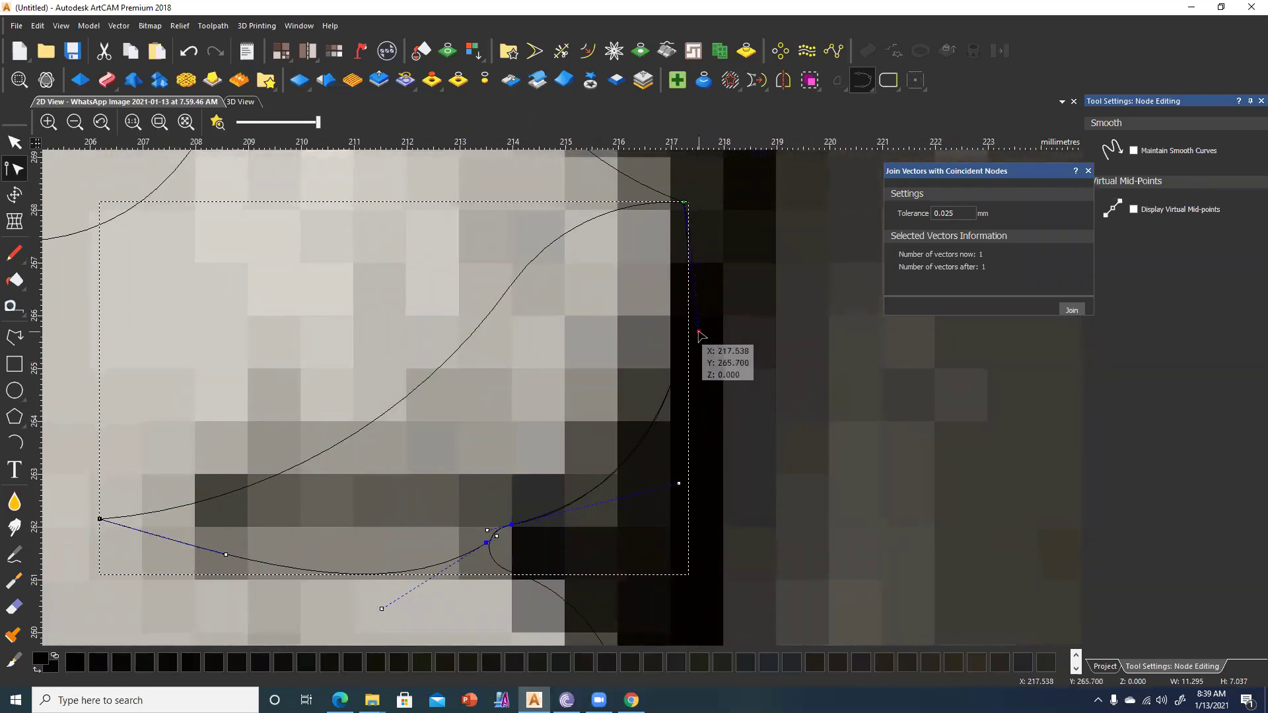
Recentre the view on the strand and leave node editing for selection.
middle_click_drag(624, 363, 731, 263)
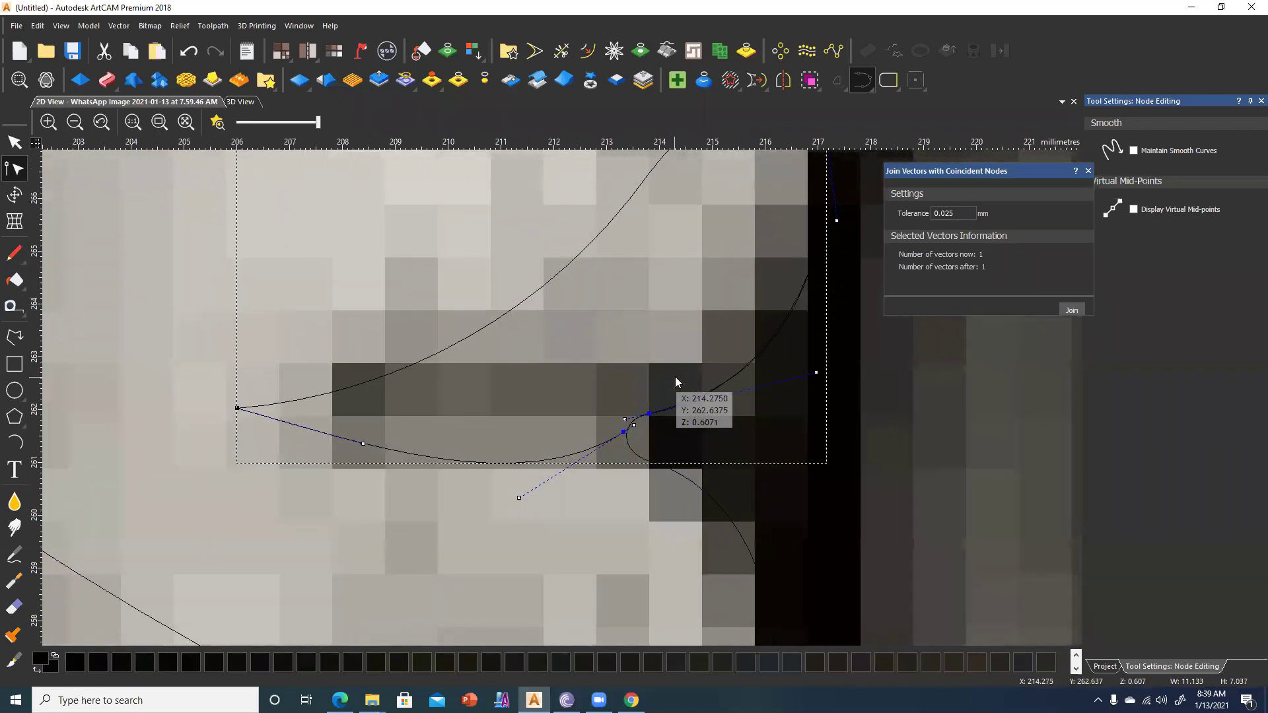
middle_click_drag(675, 382, 691, 397)
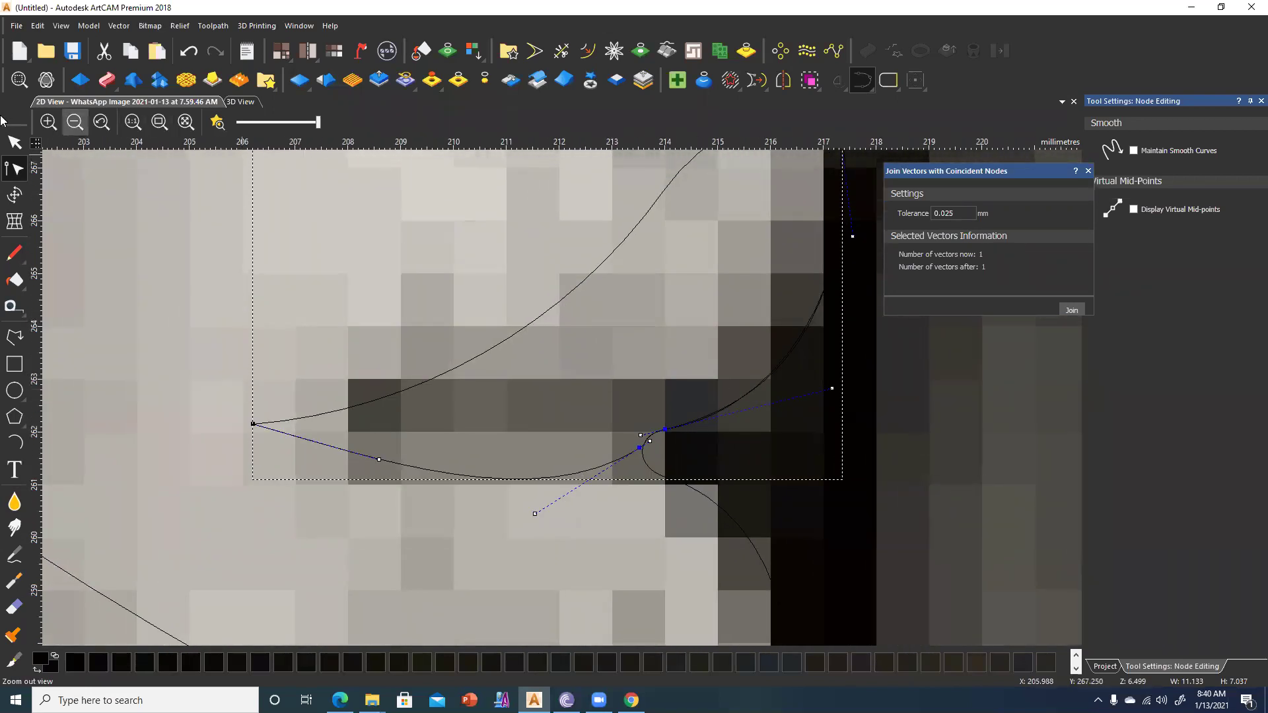
left_click(15, 143)
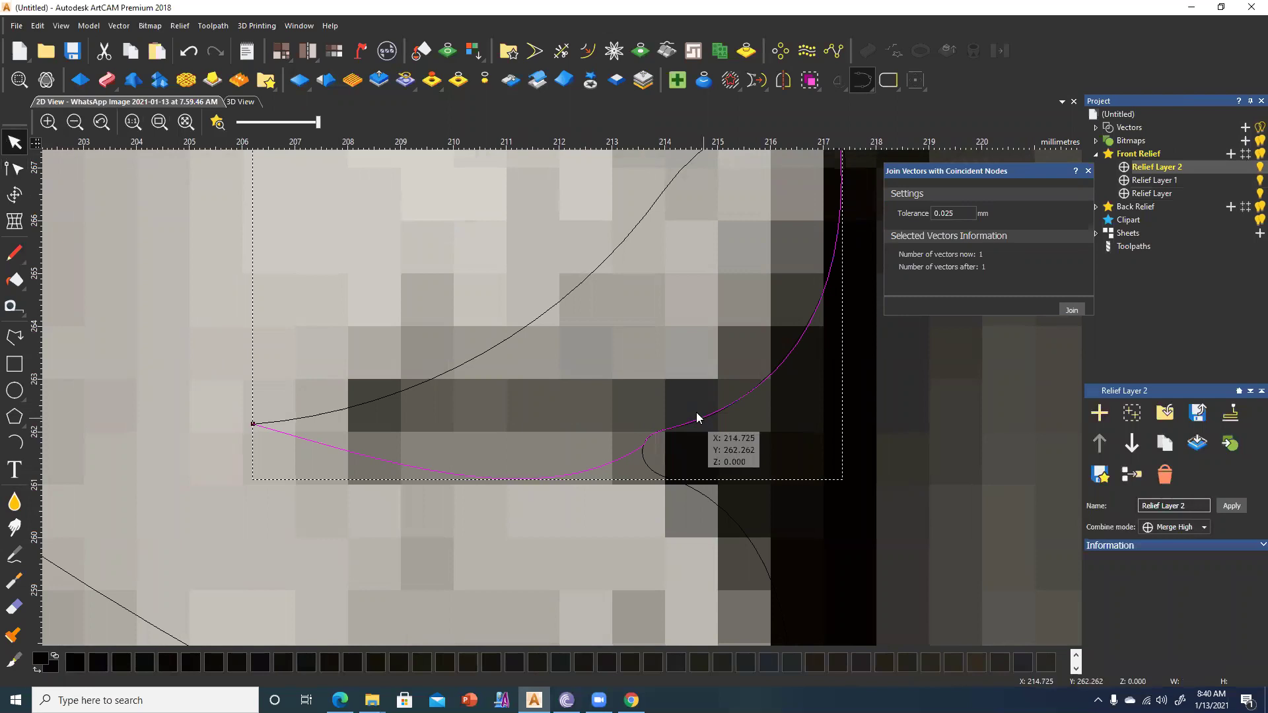
middle_click_drag(697, 413, 665, 372)
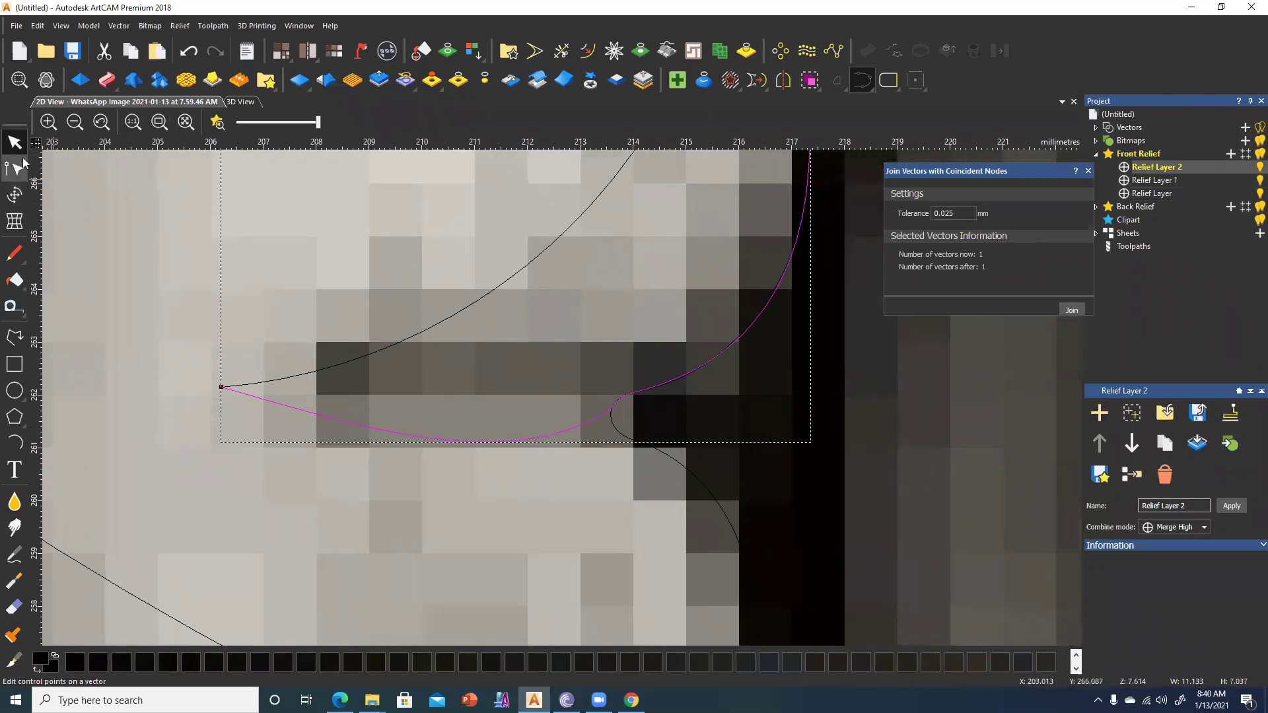
mouse_move(455, 432)
middle_mouse_down()
mouse_move(487, 466)
mouse_move(531, 471)
mouse_move(525, 377)
middle_mouse_up()
scroll(483, 463, "down", 2)
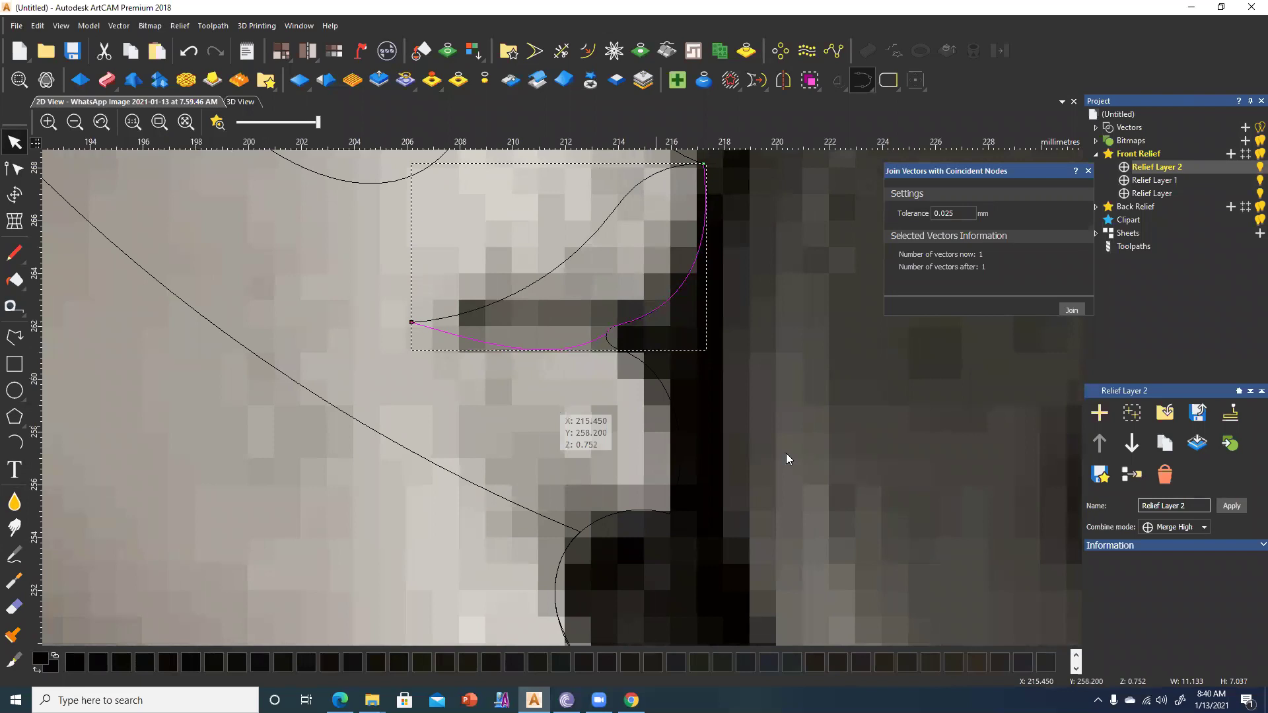
Draw an arc from the mouth corner down along the lower lip's underside.
left_click(14, 444)
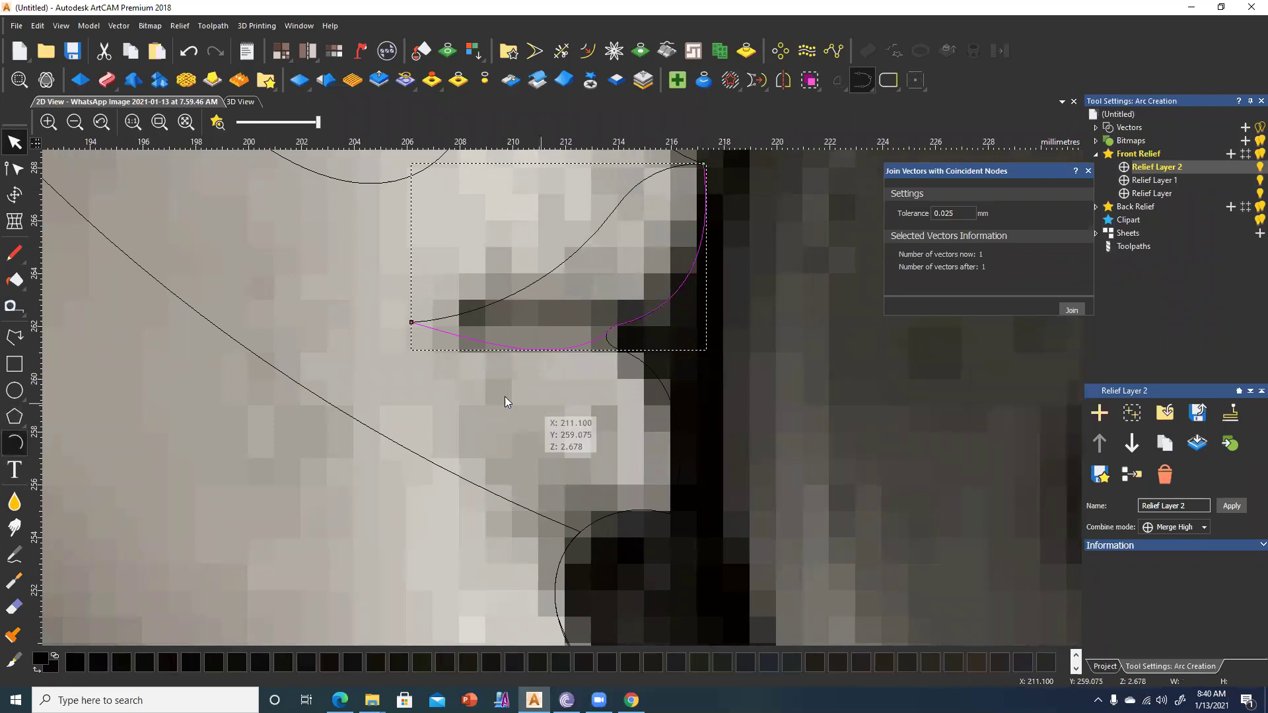
middle_click_drag(505, 396, 444, 382)
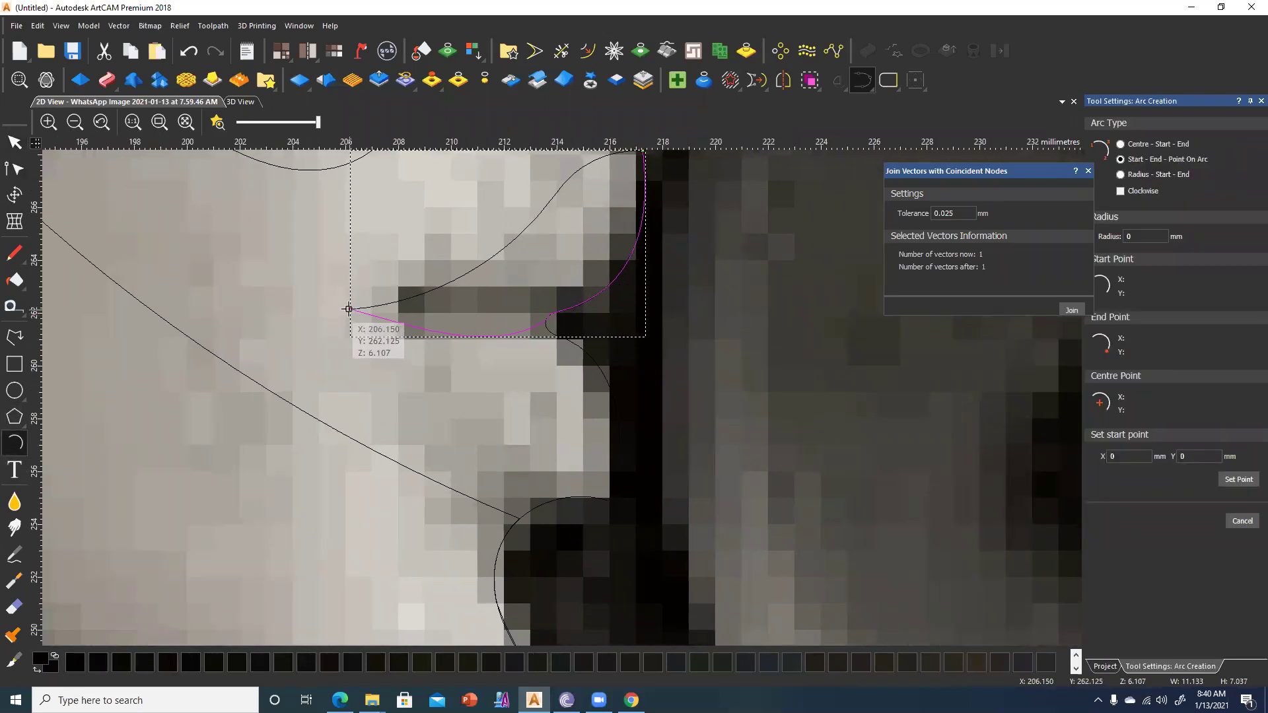
left_click(349, 309)
left_click(435, 446)
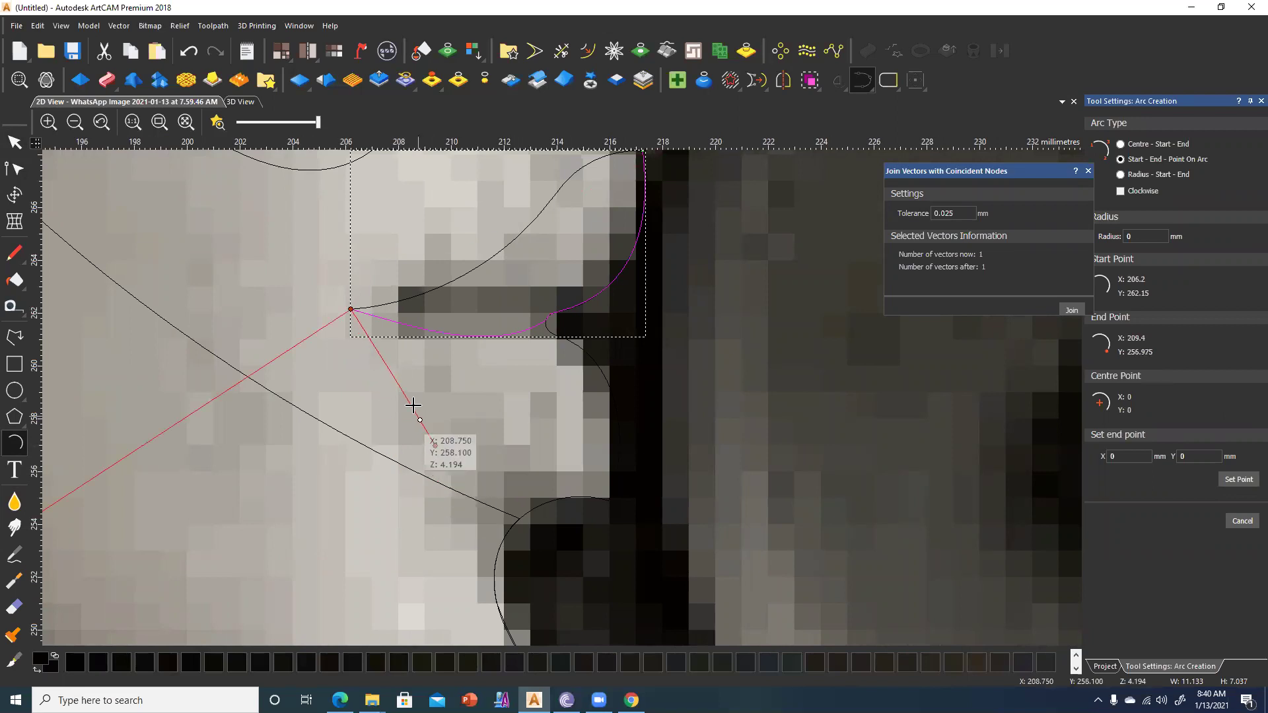
left_click(412, 378)
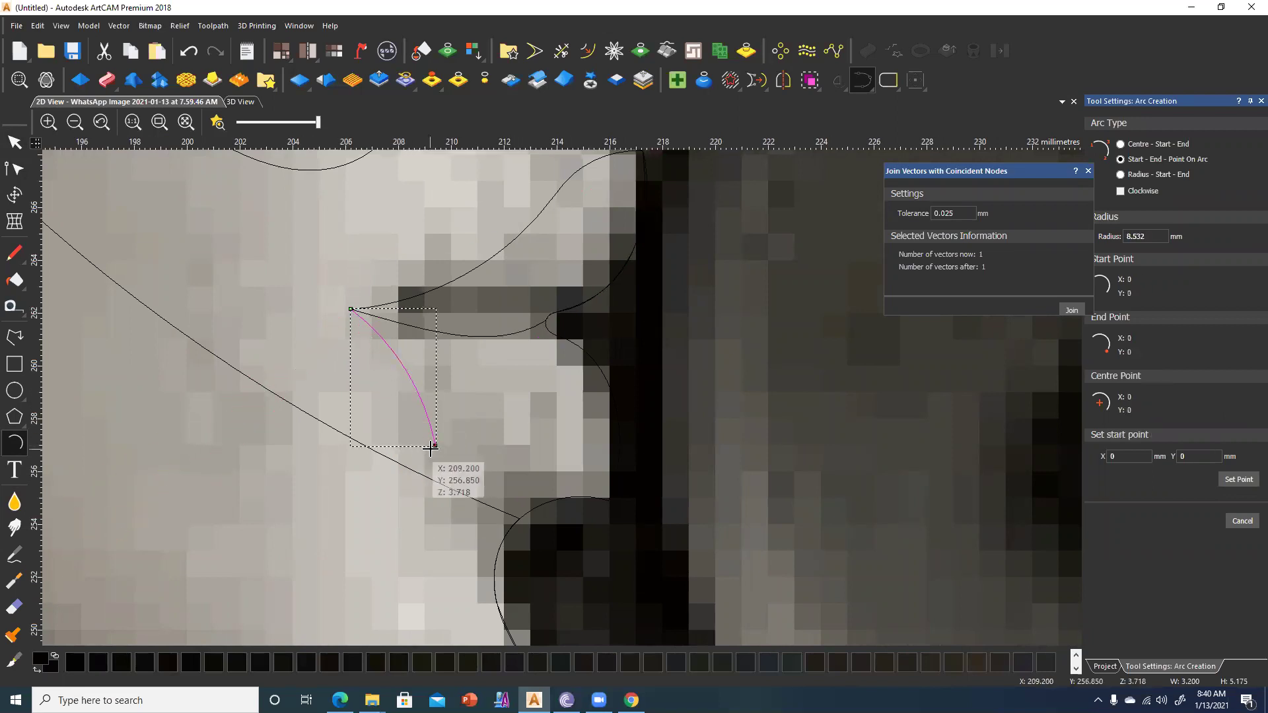
middle_click_drag(439, 444, 421, 434)
key("Escape")
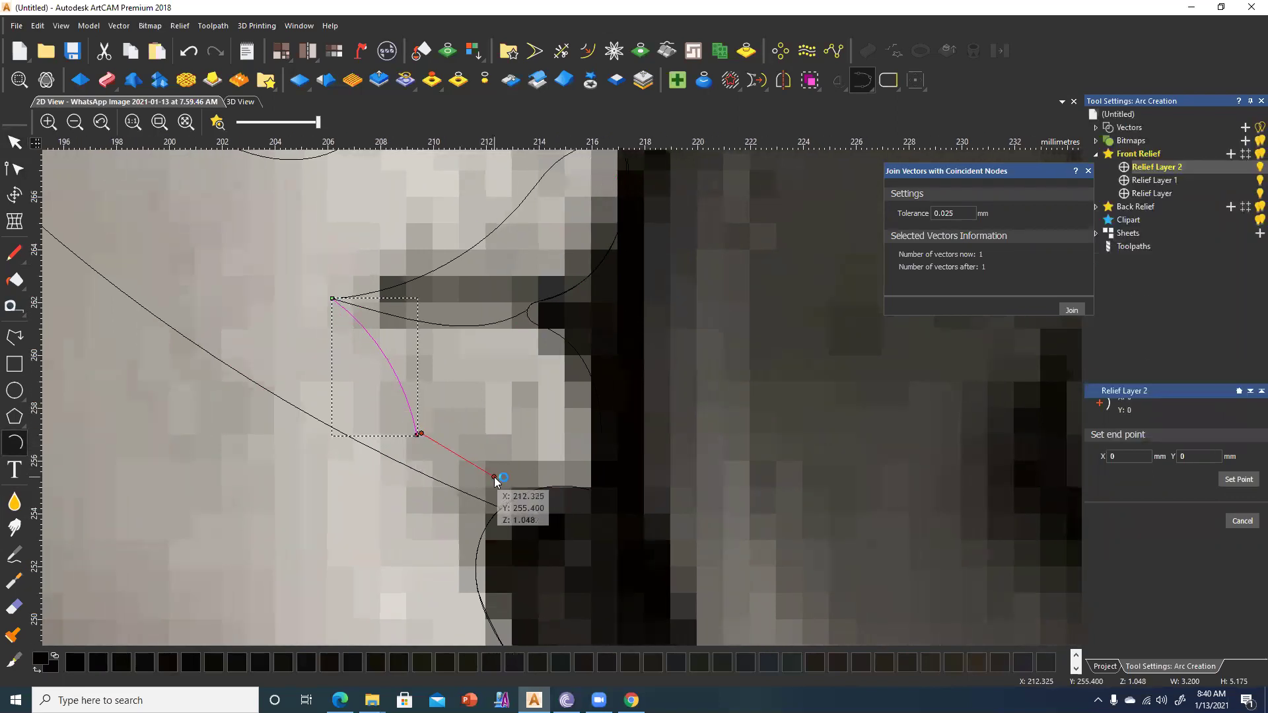
Chain a second arc from that end across to the dark edge near the chin.
left_click(15, 442)
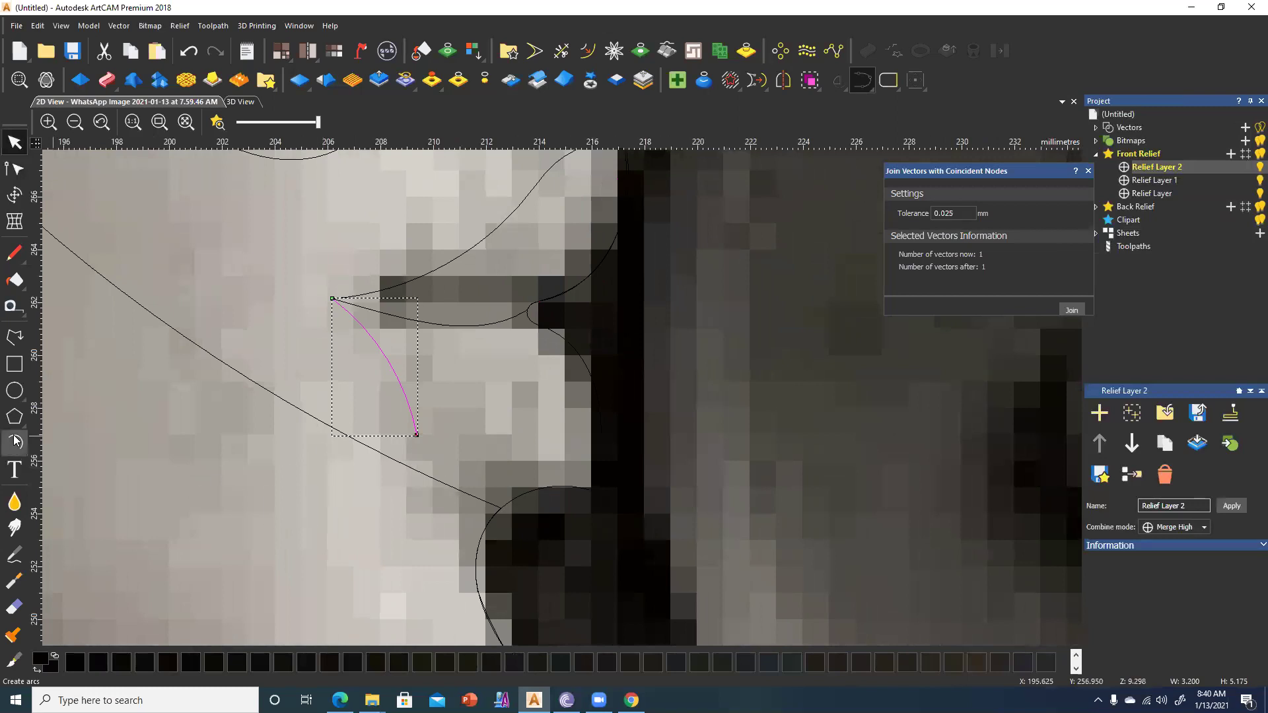
left_click(416, 434)
left_click(590, 489)
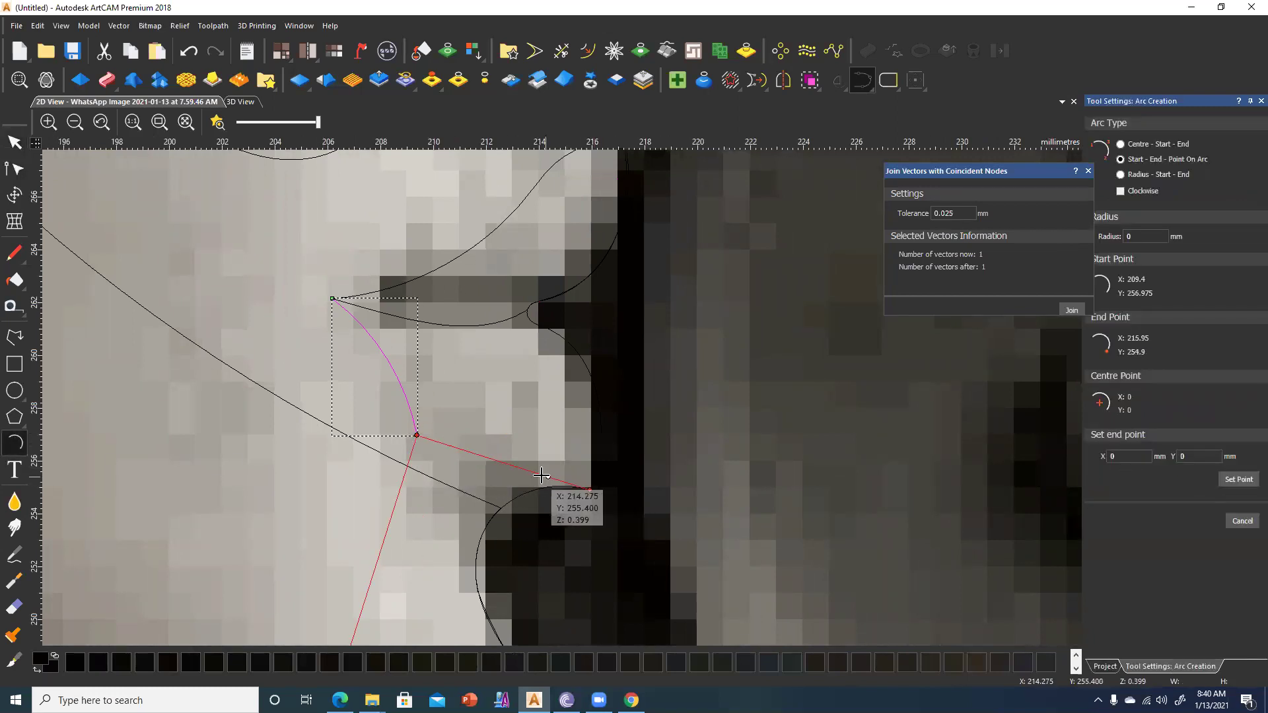
left_click(497, 488)
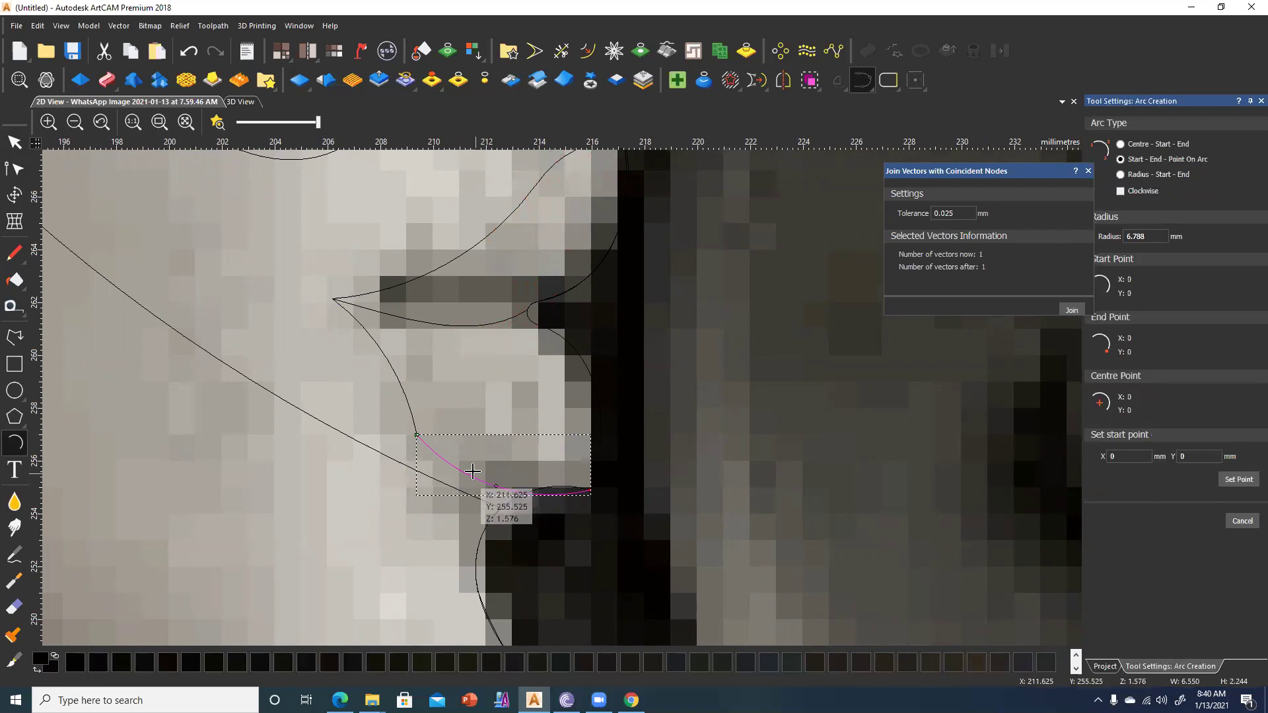
middle_click_drag(645, 451, 663, 465)
left_click(15, 142)
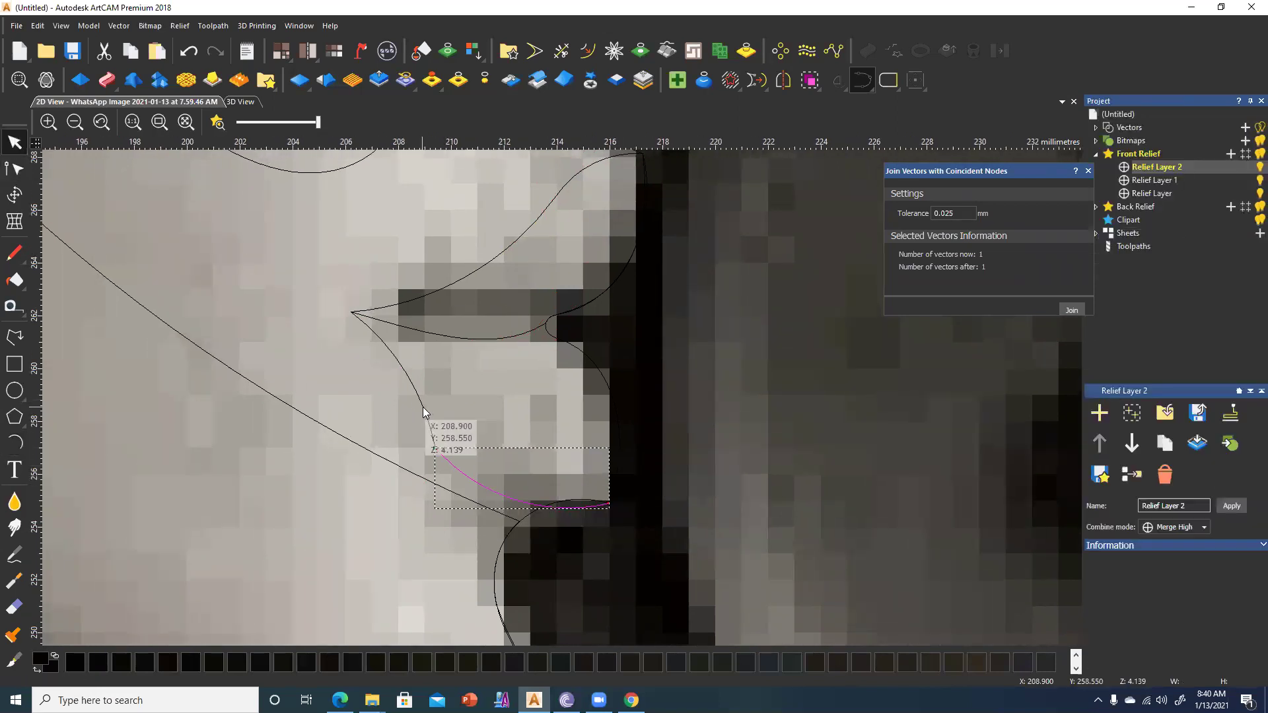
Join the two lower-lip arcs into one curve and smooth the node between them.
left_click(1079, 312)
left_click(14, 170)
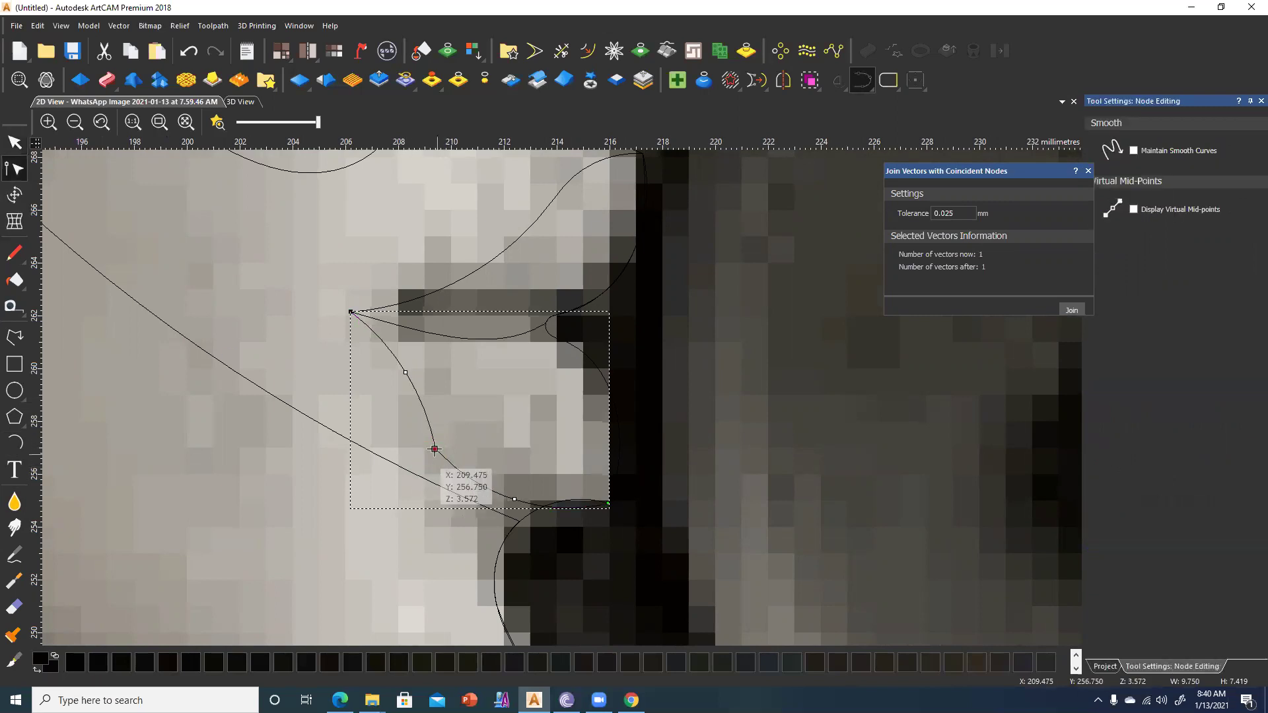
right_click(434, 449)
left_click(476, 92)
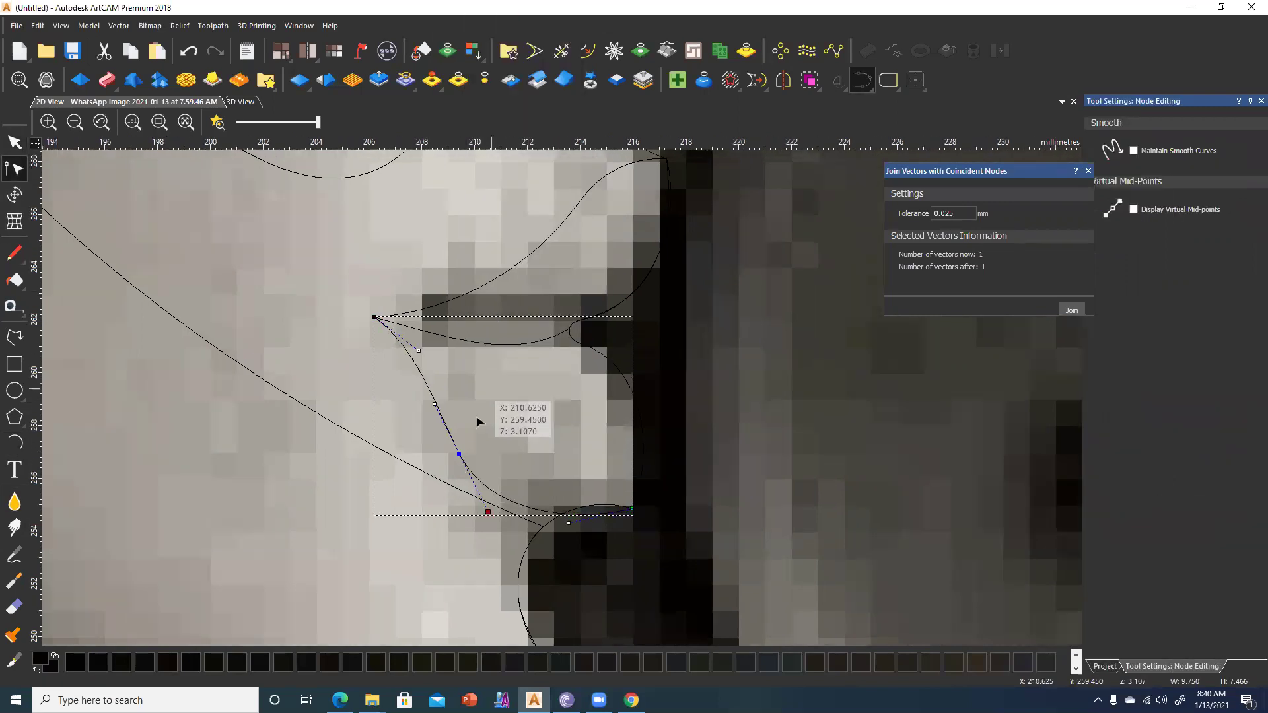
mouse_move(485, 504)
left_mouse_down()
mouse_move(490, 494)
mouse_move(483, 502)
left_mouse_up()
Fine-tune the smoothed node's bend, undoing an accidental end-node move.
left_click(454, 444)
right_click(454, 444)
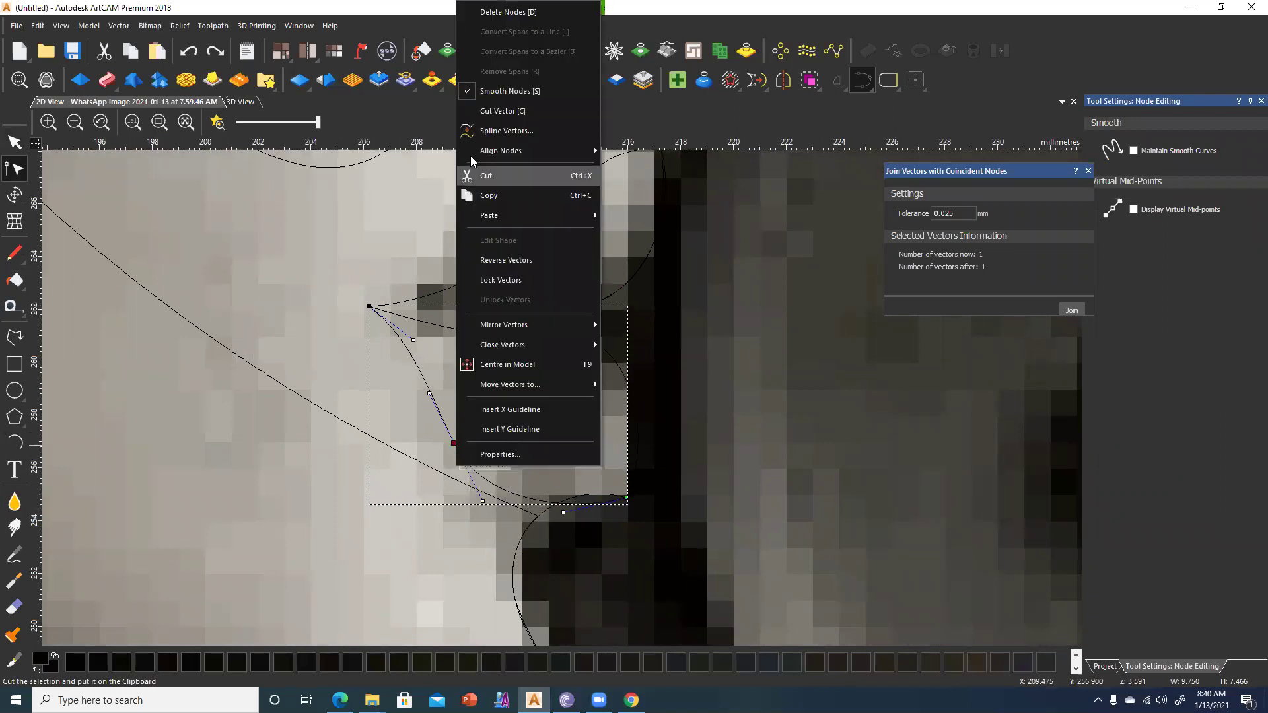
left_click(502, 91)
left_click(431, 498)
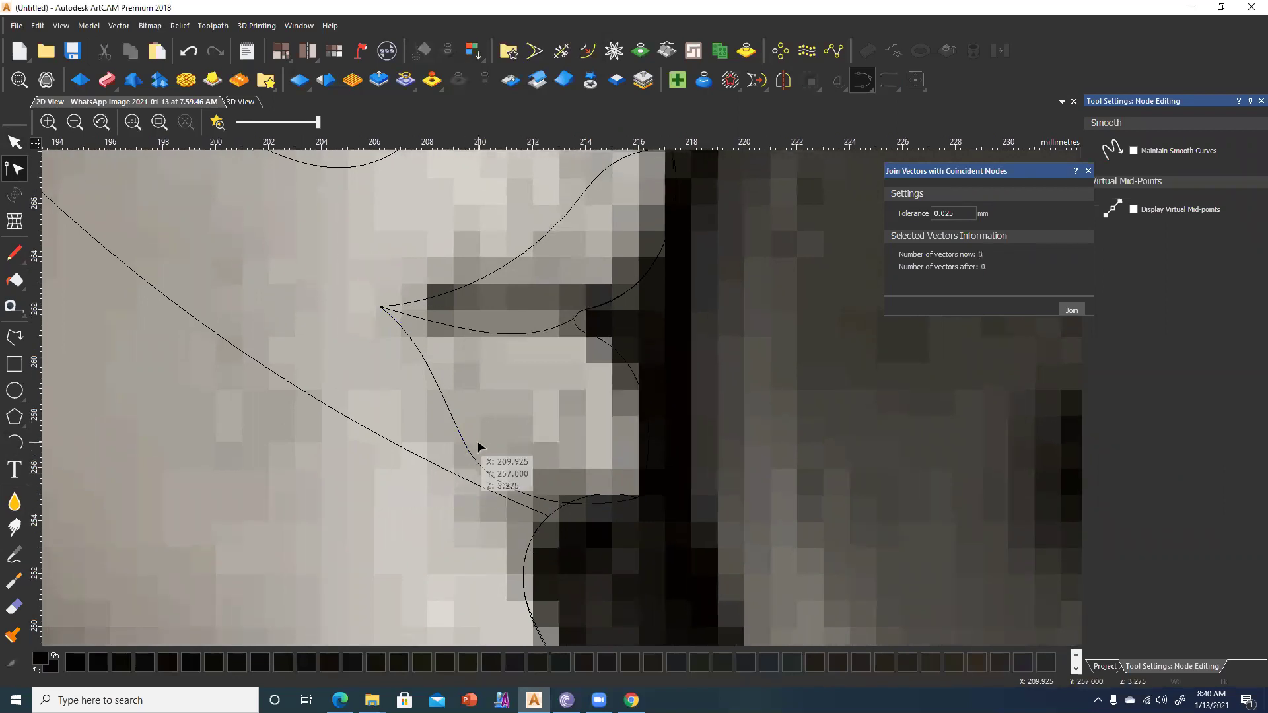
scroll(471, 462, "up", 3)
left_click(495, 391)
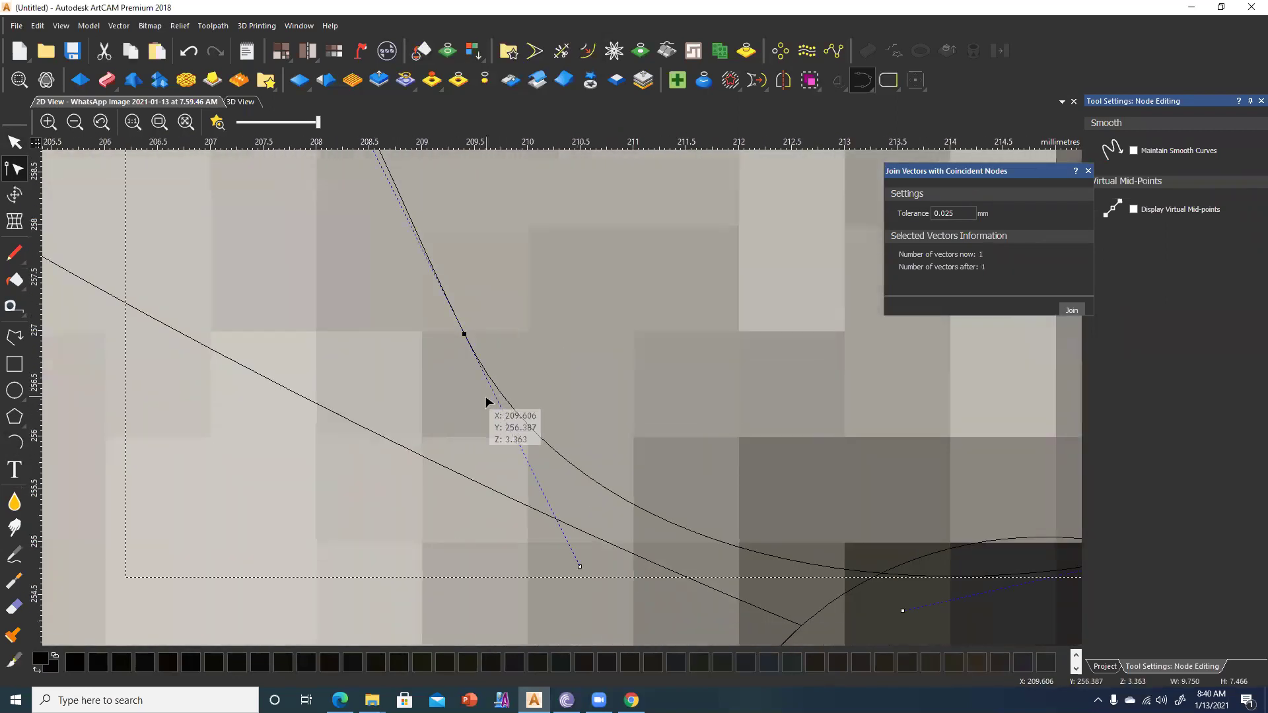
scroll(489, 412, "down", 1)
scroll(571, 463, "down", 1)
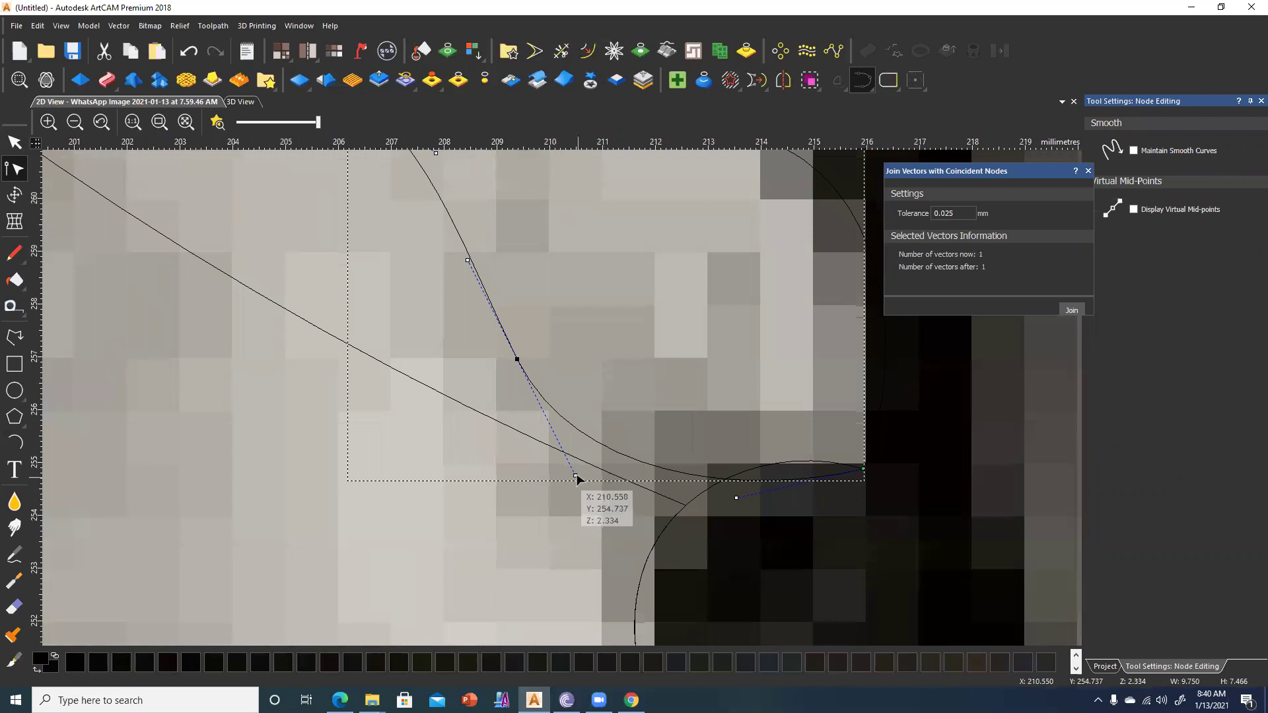
mouse_move(578, 473)
left_mouse_down()
mouse_move(617, 445)
mouse_move(628, 411)
mouse_move(572, 439)
mouse_move(525, 424)
mouse_move(558, 447)
mouse_move(556, 435)
left_mouse_up()
key("ctrl+z")
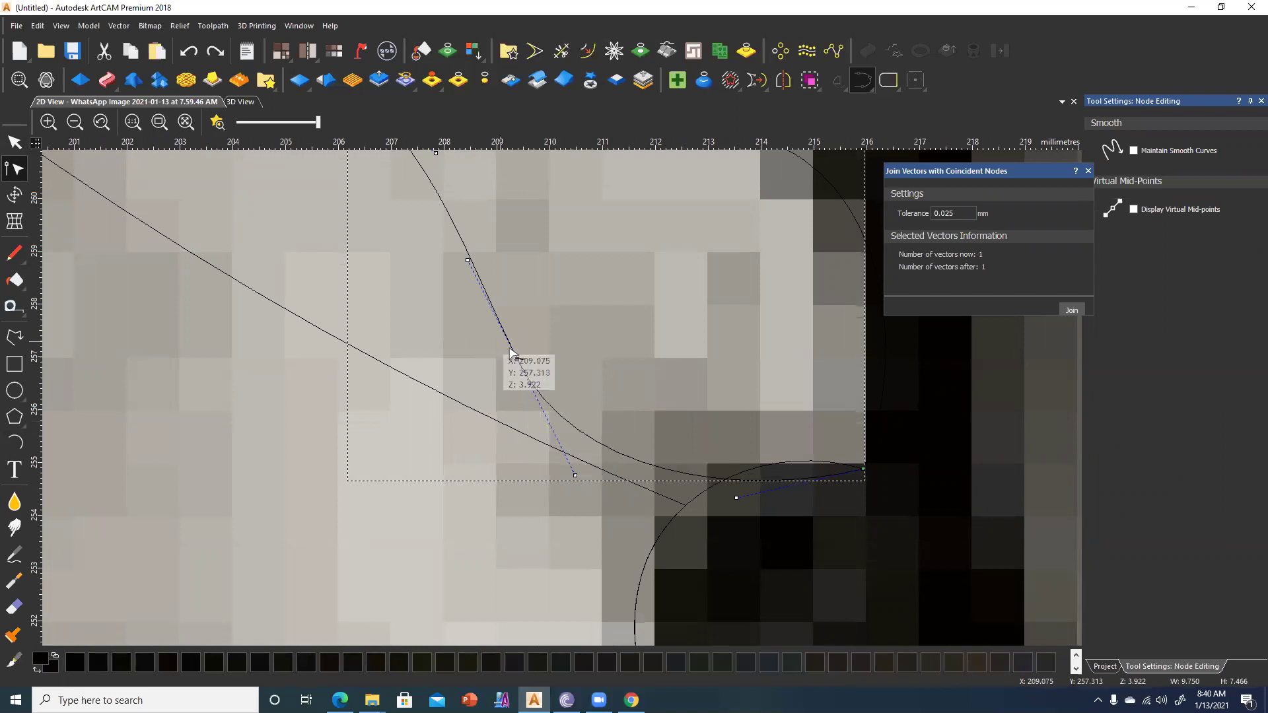
Edit the curve's node and drag handles so the curve hugs the lower lip's underside.
right_click(510, 345)
left_click(554, 96)
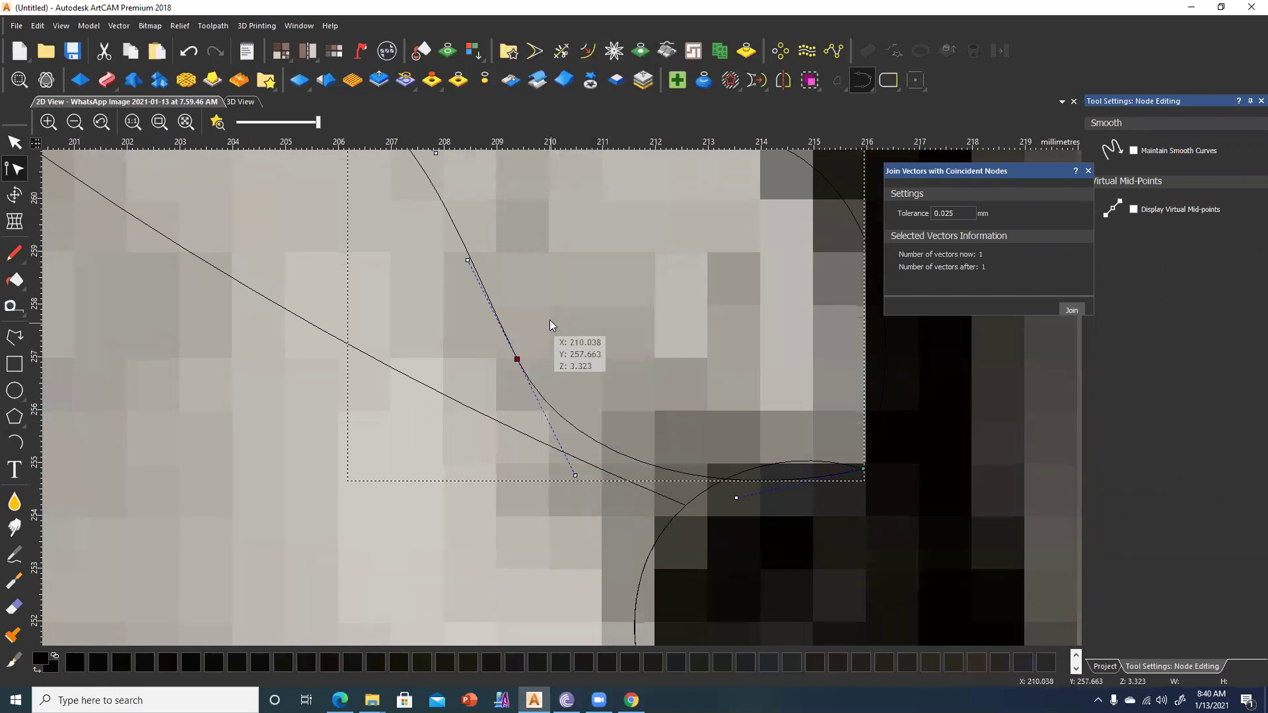
left_click_drag(700, 443, 702, 386)
left_click_drag(538, 424, 579, 462)
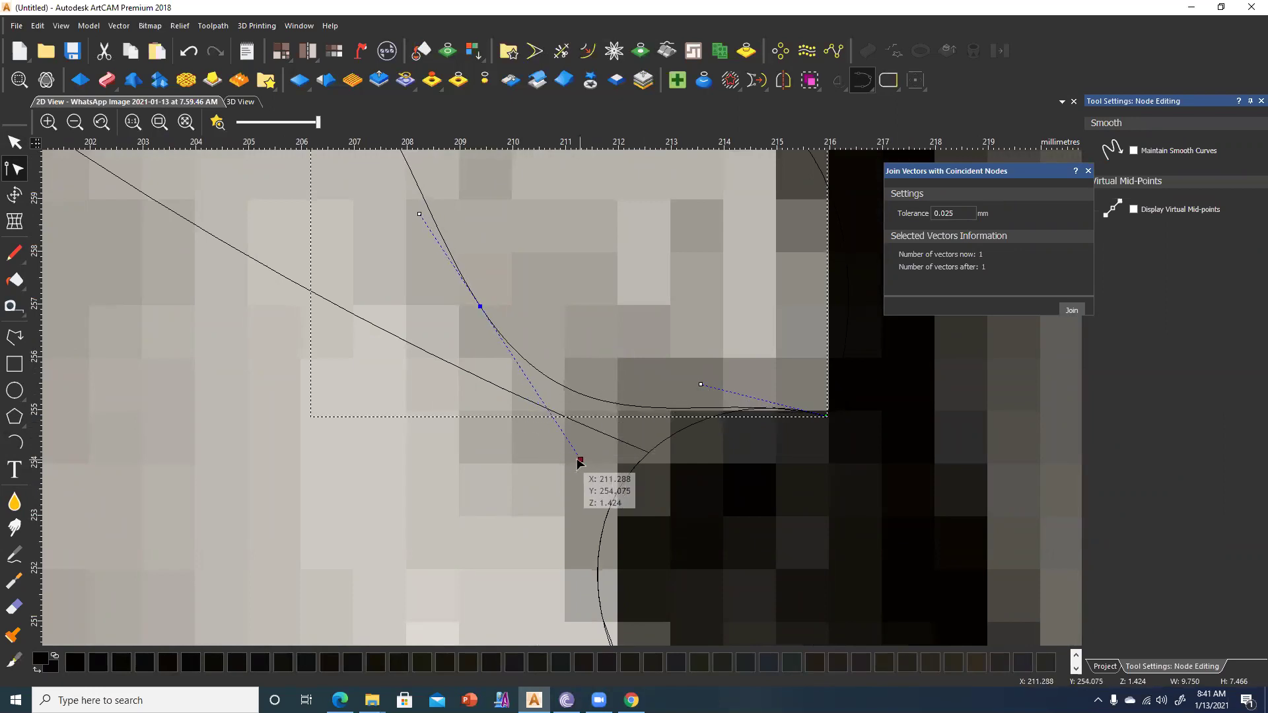
scroll(578, 462, "down", 3)
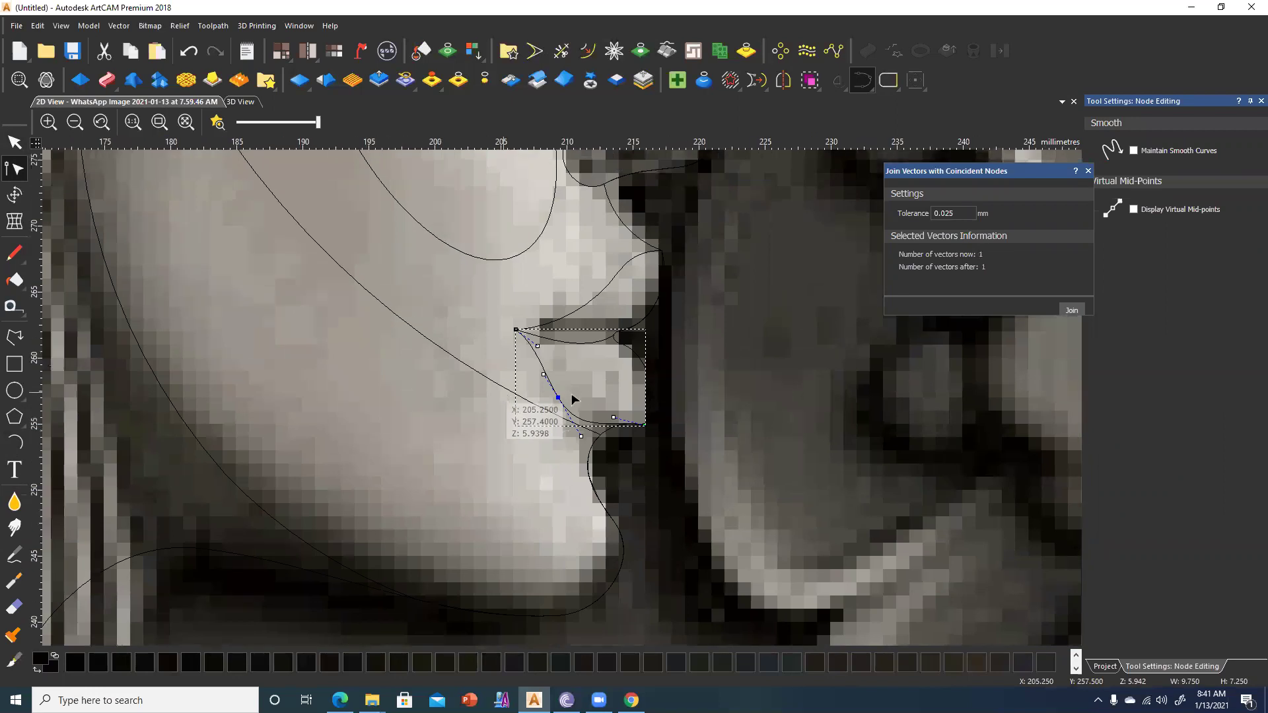
scroll(565, 399, "up", 3)
scroll(595, 403, "up", 1)
scroll(617, 404, "down", 1)
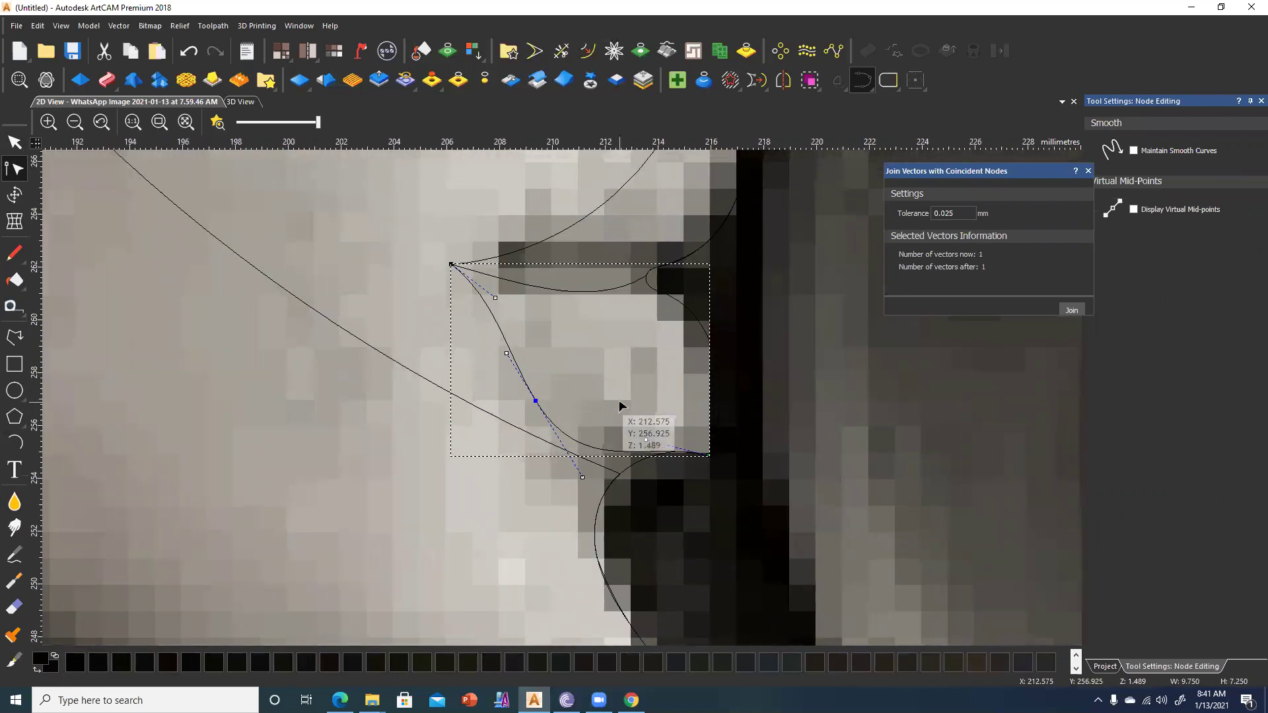
Finish node editing and deselect the joined lip curve.
left_click(8, 149)
left_click(403, 284)
scroll(403, 284, "down", 2)
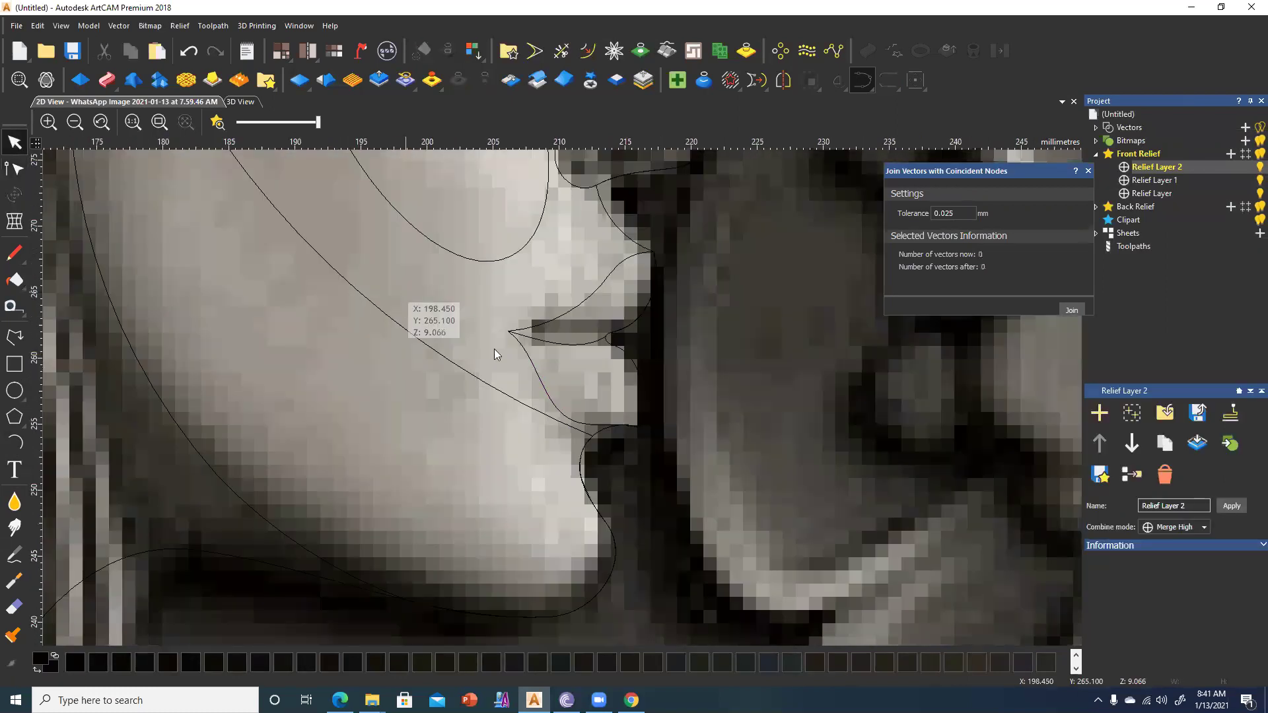
scroll(494, 349, "down", 2)
scroll(581, 406, "up", 2)
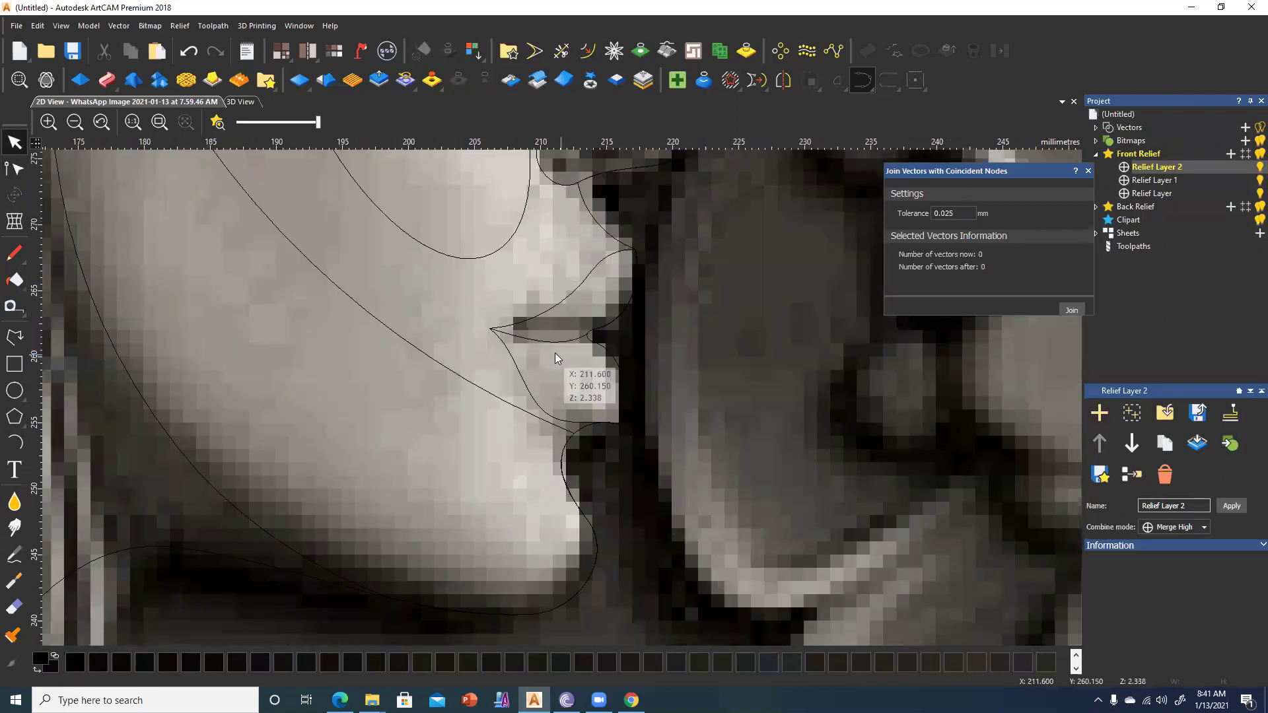
scroll(545, 393, "up", 2)
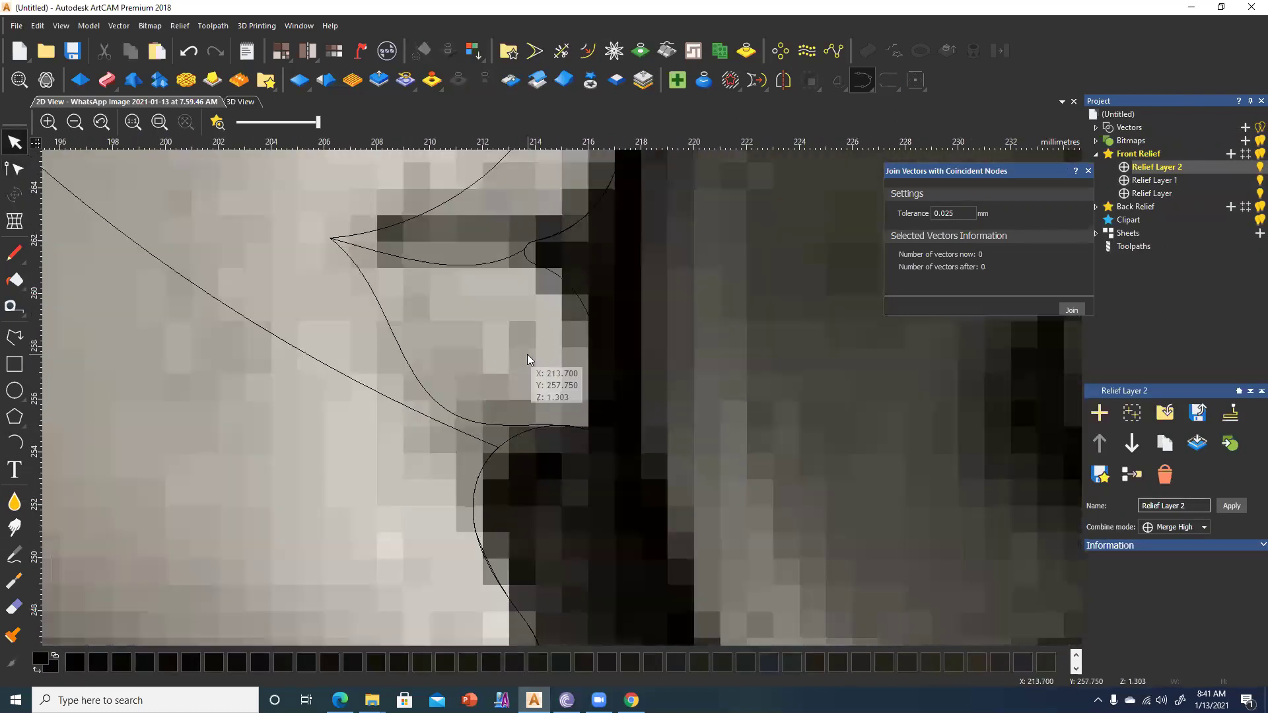
Draw an arc along the mouth line from the mouth corner, then a small arc around the lip tip.
left_click(15, 443)
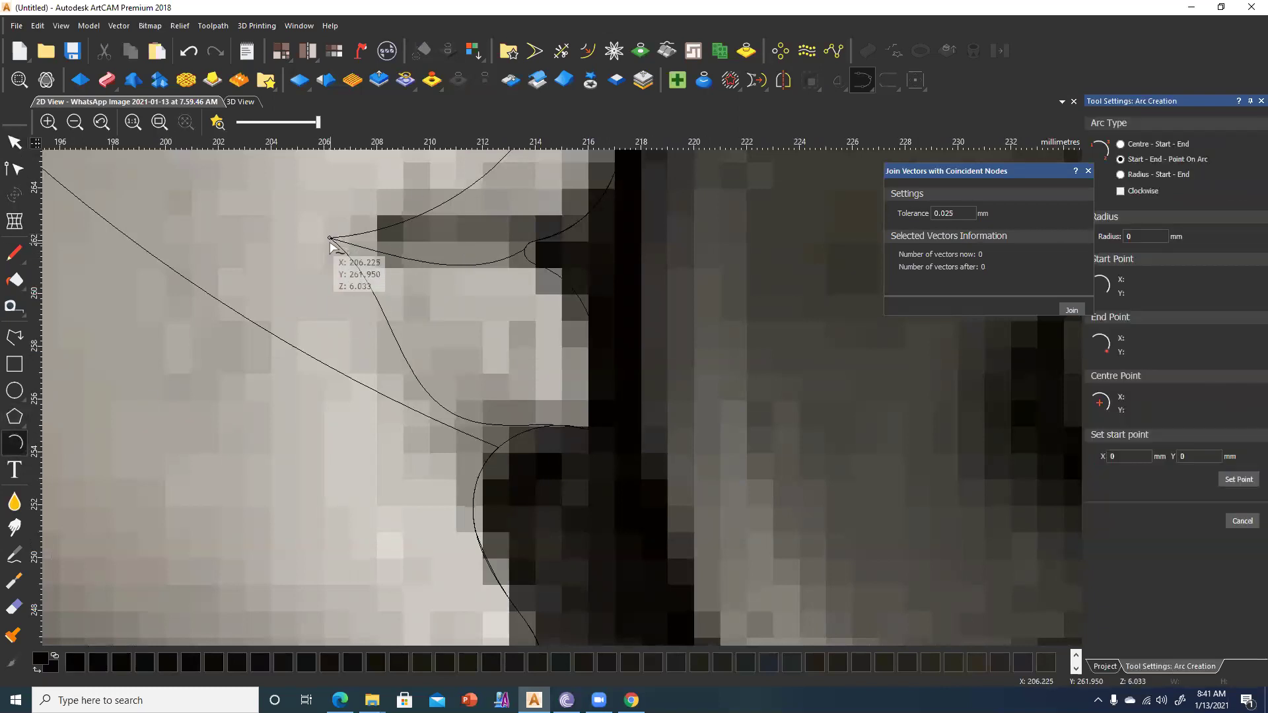
left_click(329, 238)
left_click(523, 250)
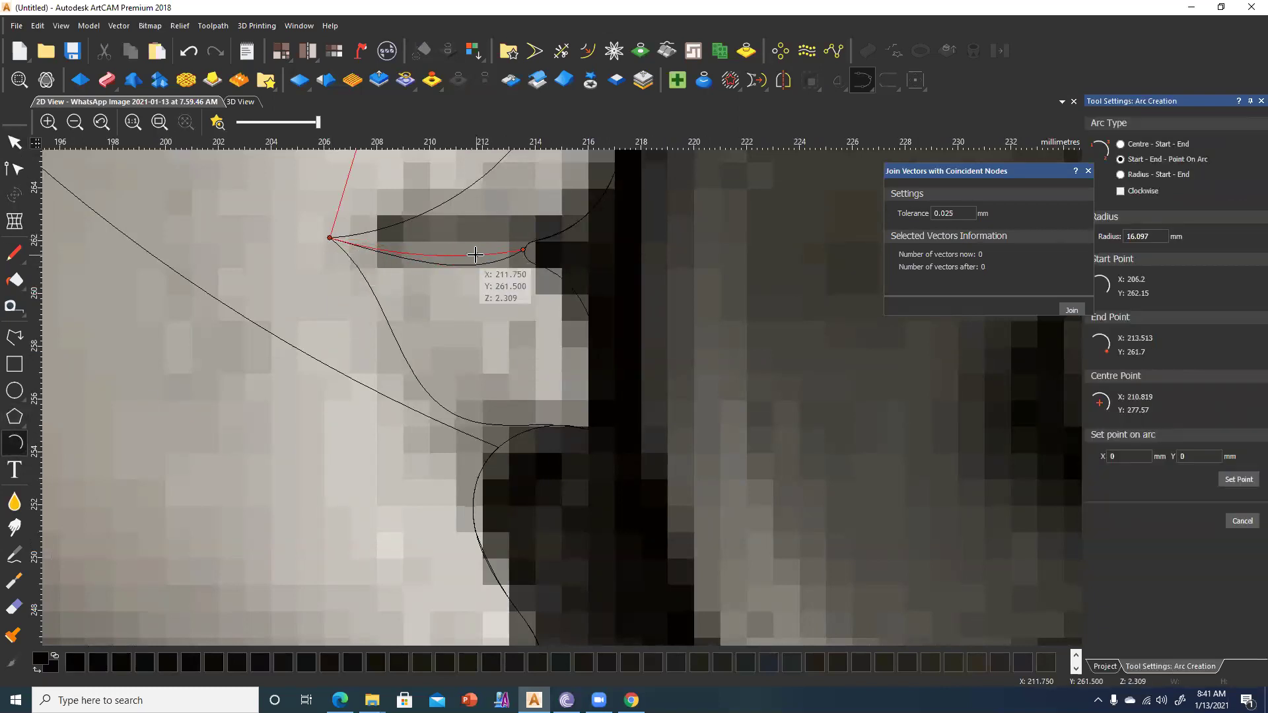
left_click(390, 256)
scroll(487, 269, "up", 2)
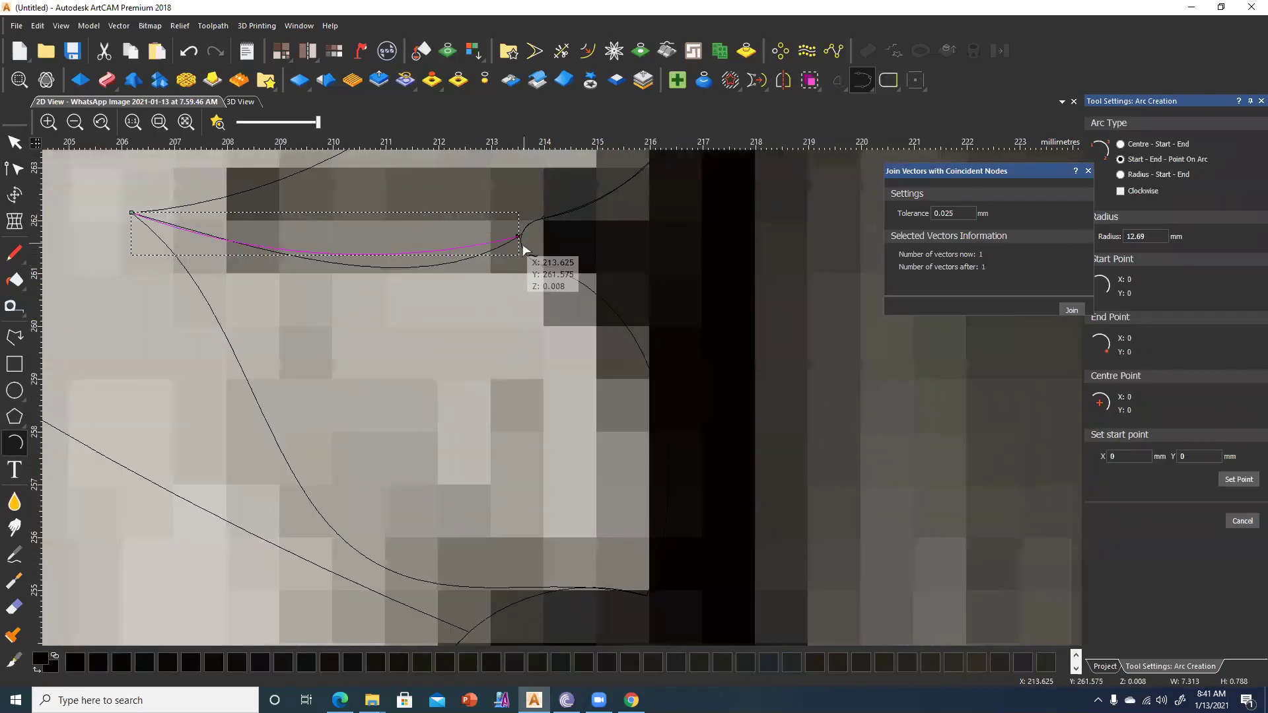
left_click(518, 236)
left_click(542, 264)
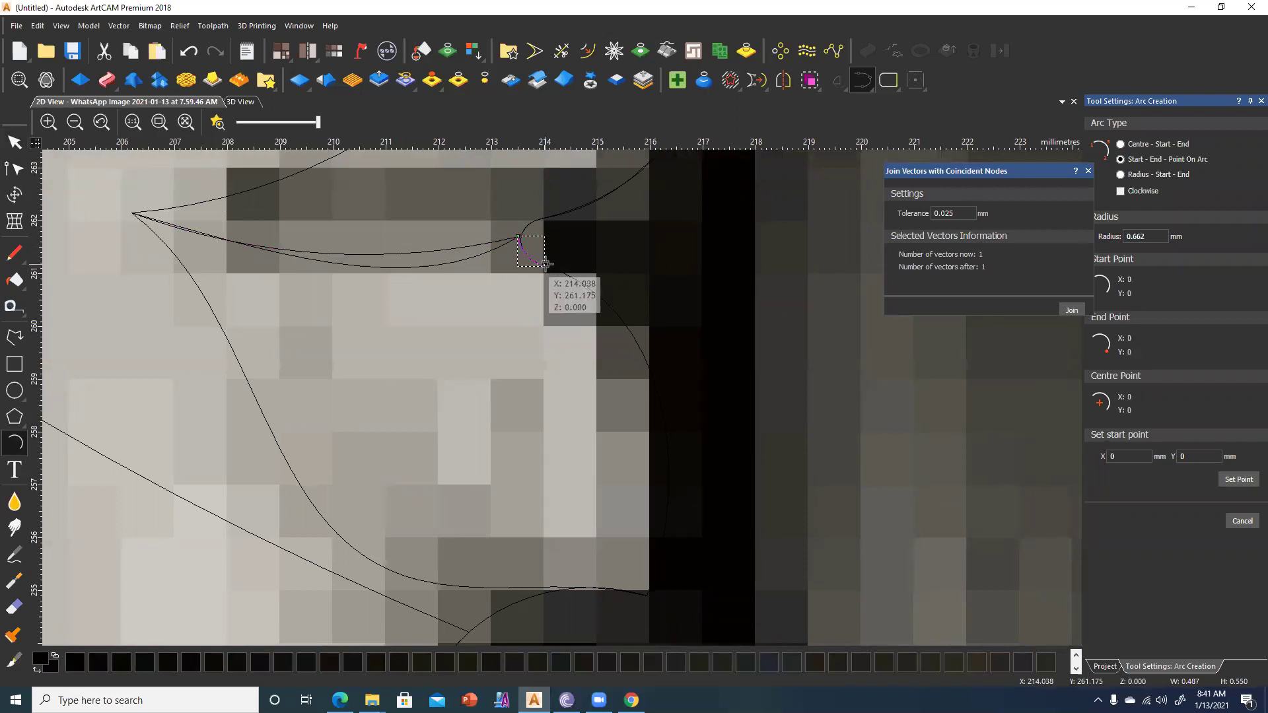
Chain two more arcs down the lip's front to where the lower lip meets the chin.
left_click(545, 264)
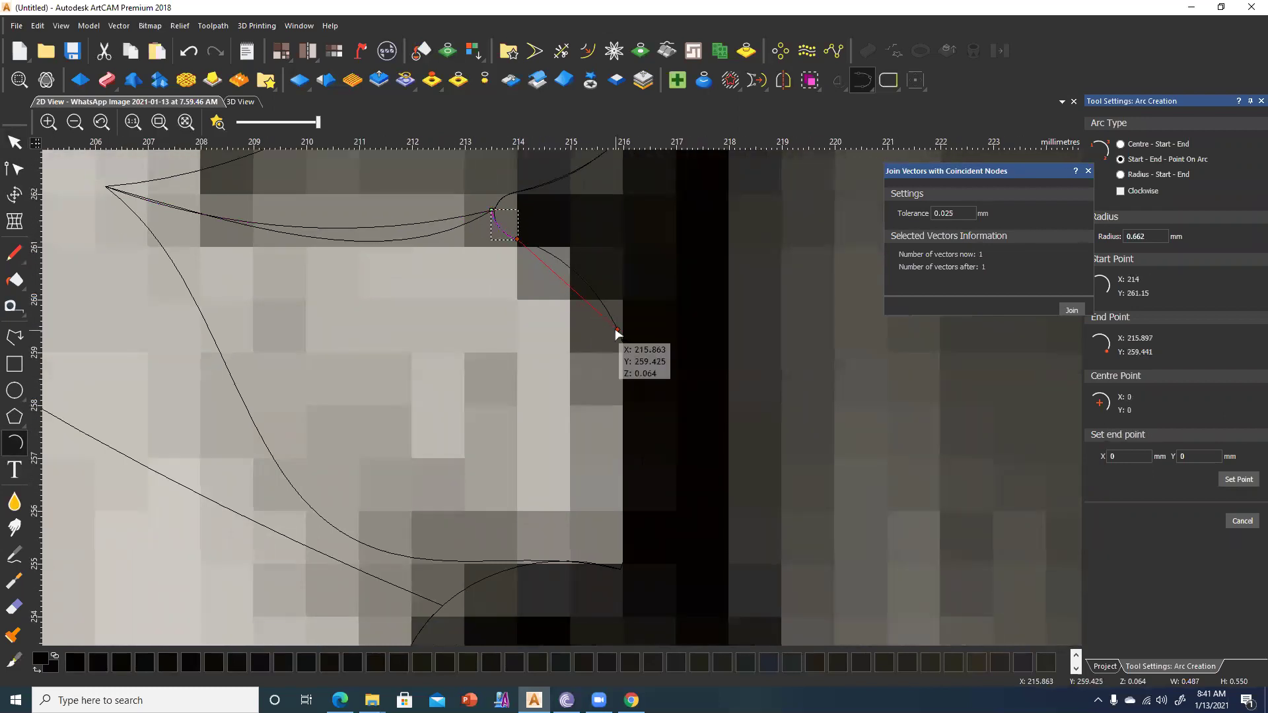
left_click(580, 276)
middle_click_drag(580, 276, 553, 204)
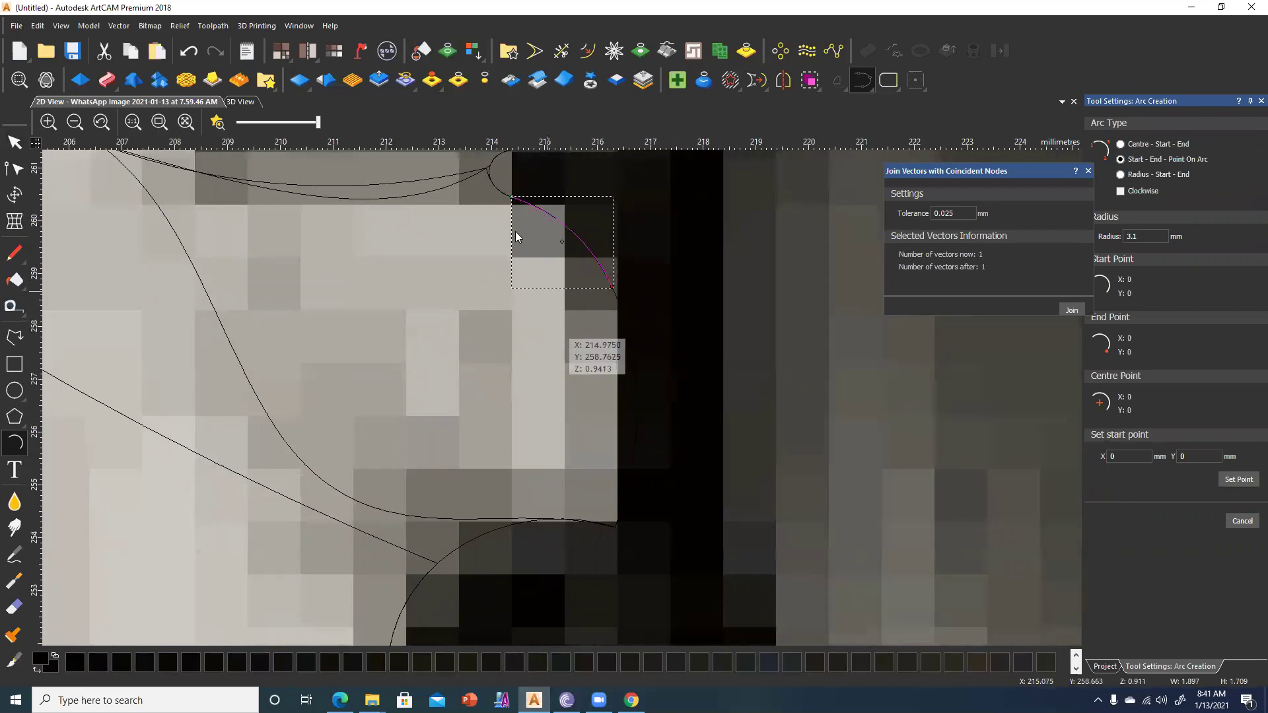
left_click(560, 190)
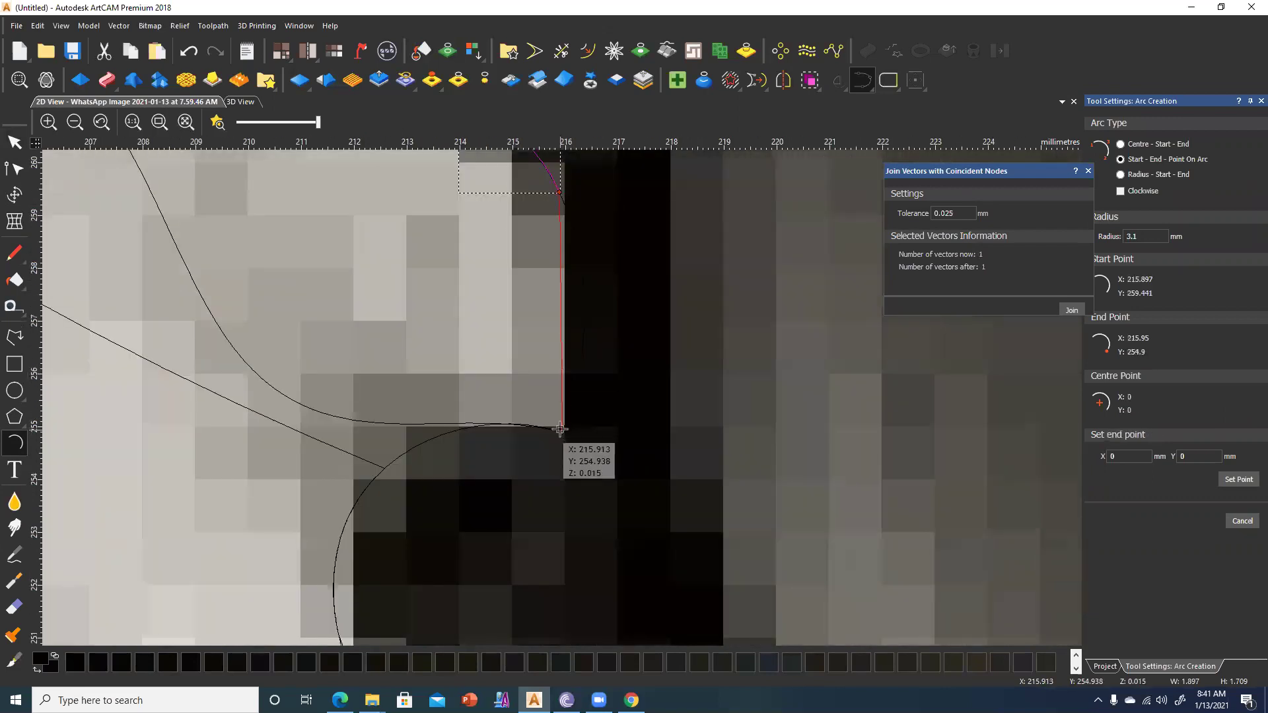
left_click(562, 431)
left_click(584, 317)
scroll(475, 312, "down", 1)
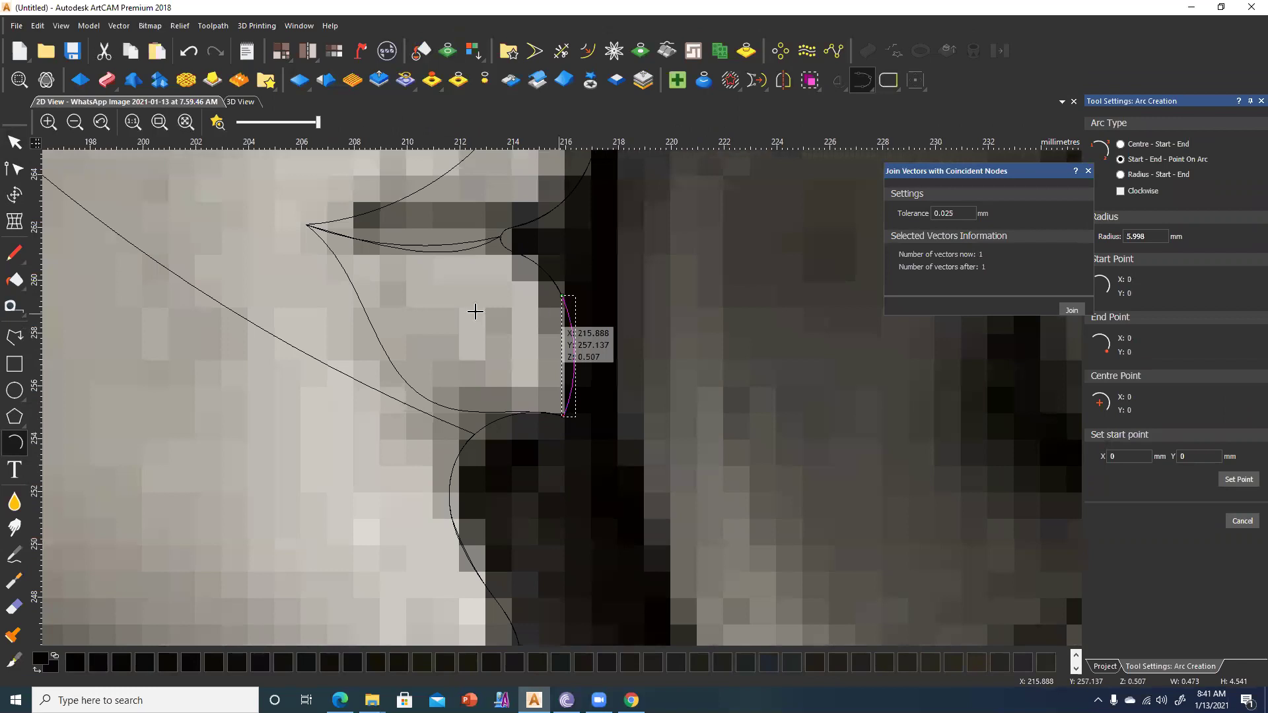
middle_click_drag(2, 187, 22, 127)
left_click(18, 142)
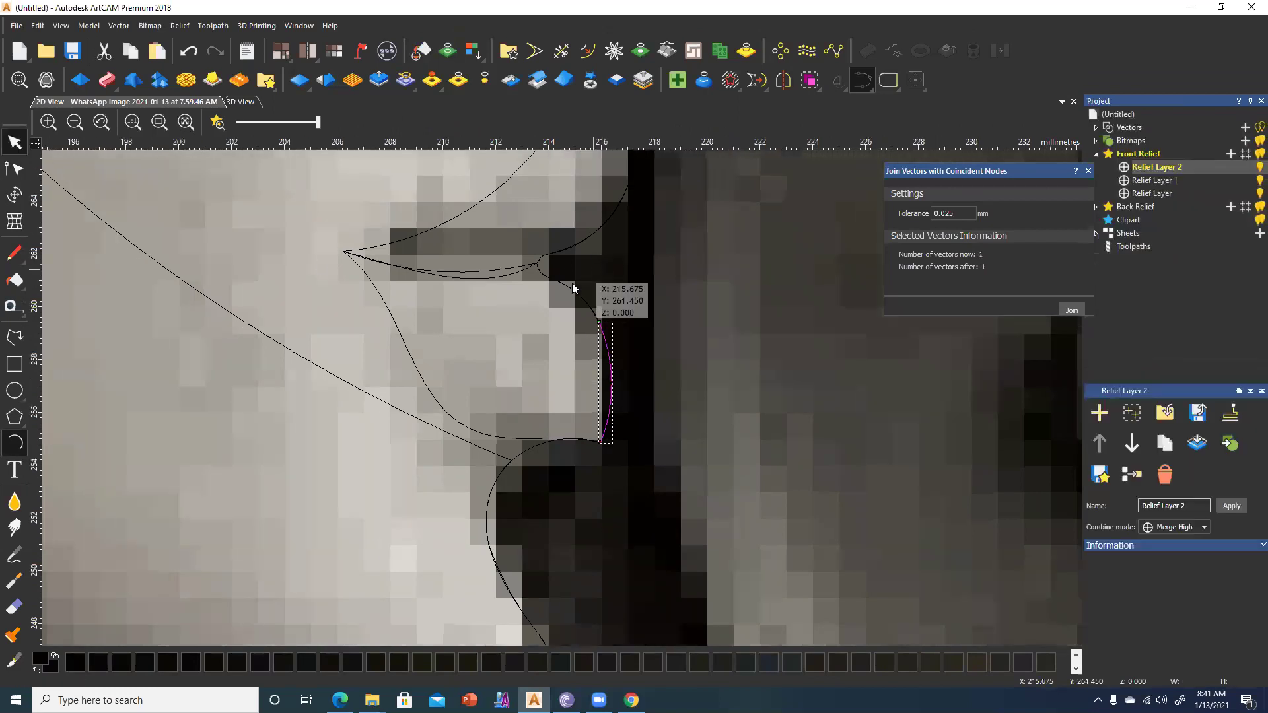
Select the new lip arcs and smooth the corner nodes where the curves meet.
left_click(519, 270, "shift")
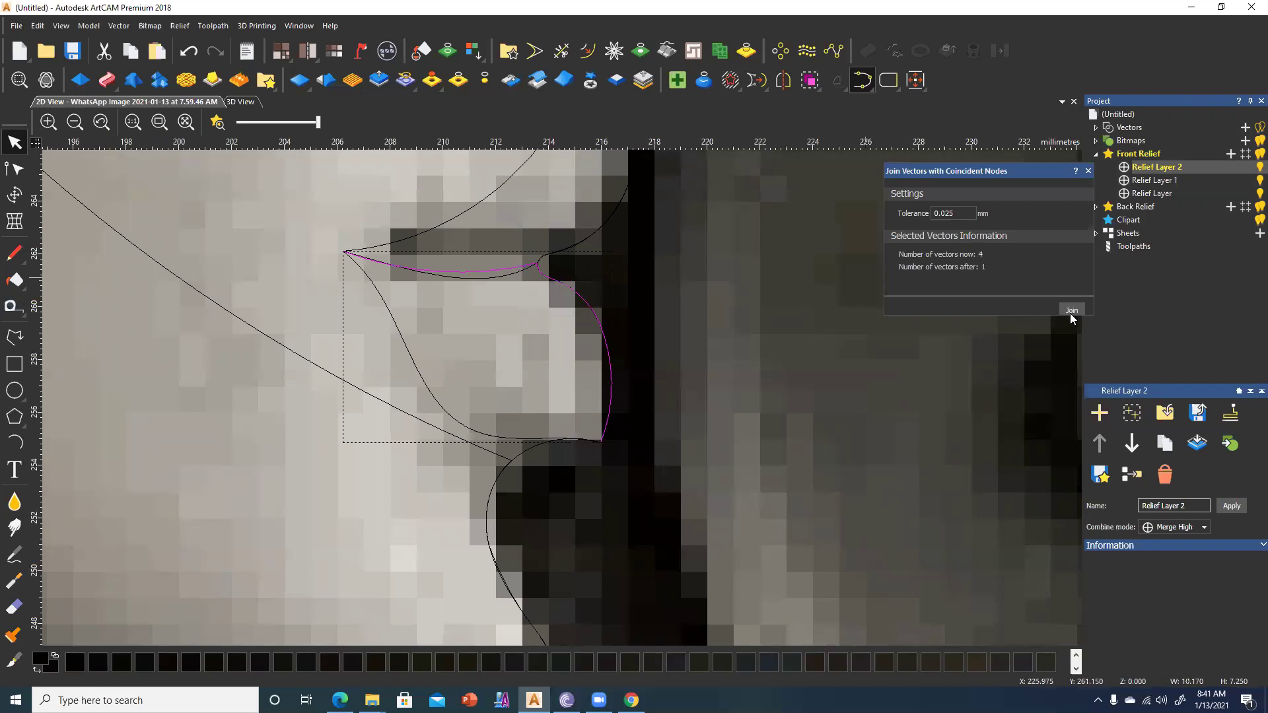
middle_click_drag(461, 296, 480, 283)
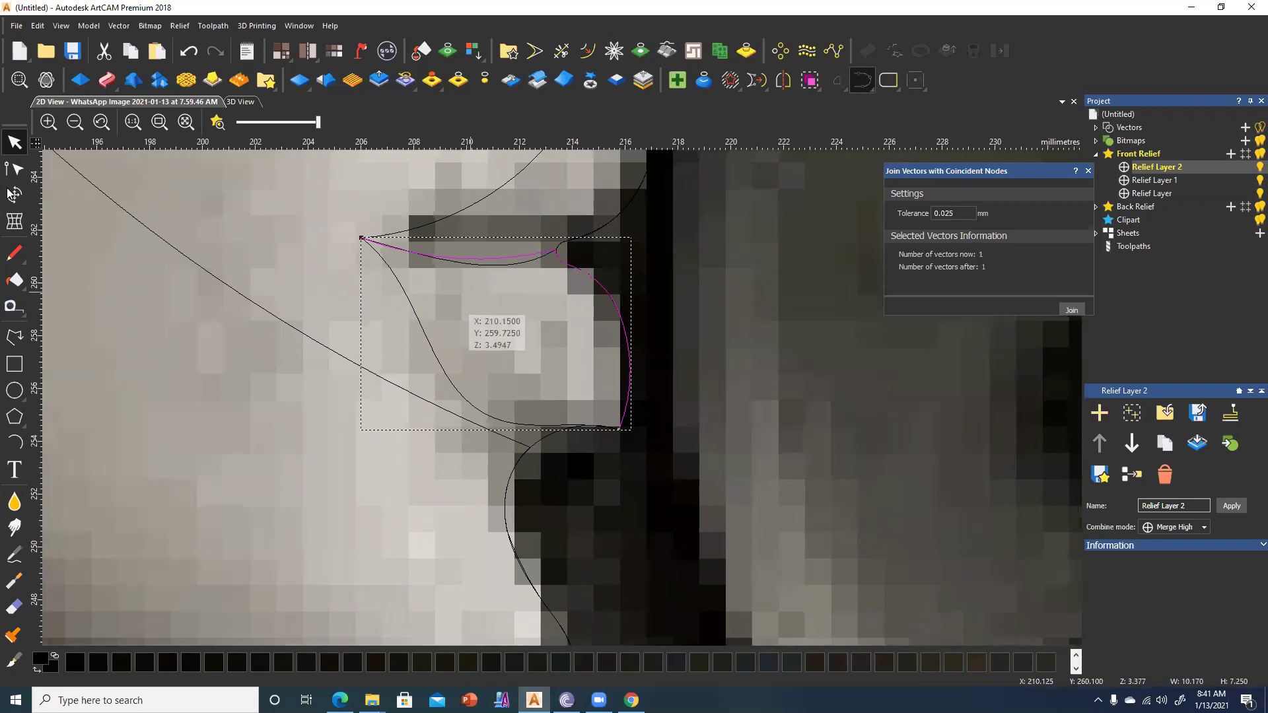
left_click(15, 169)
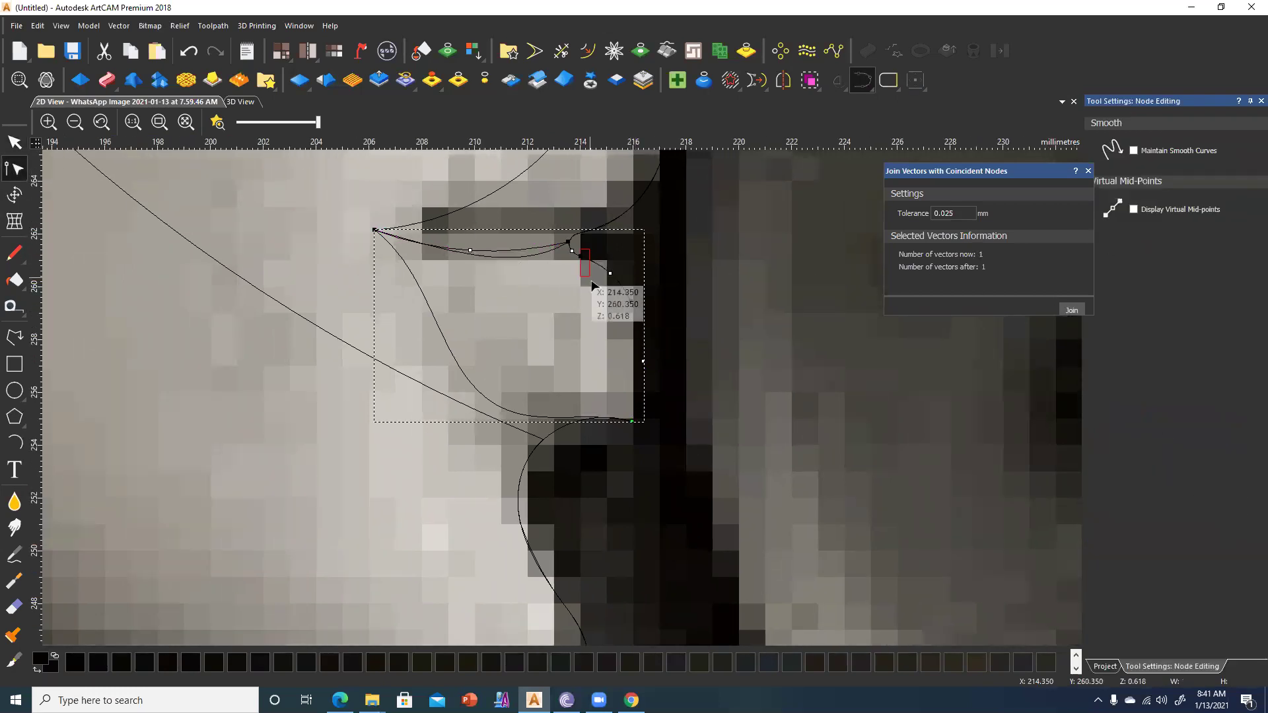
left_click_drag(592, 284, 630, 315)
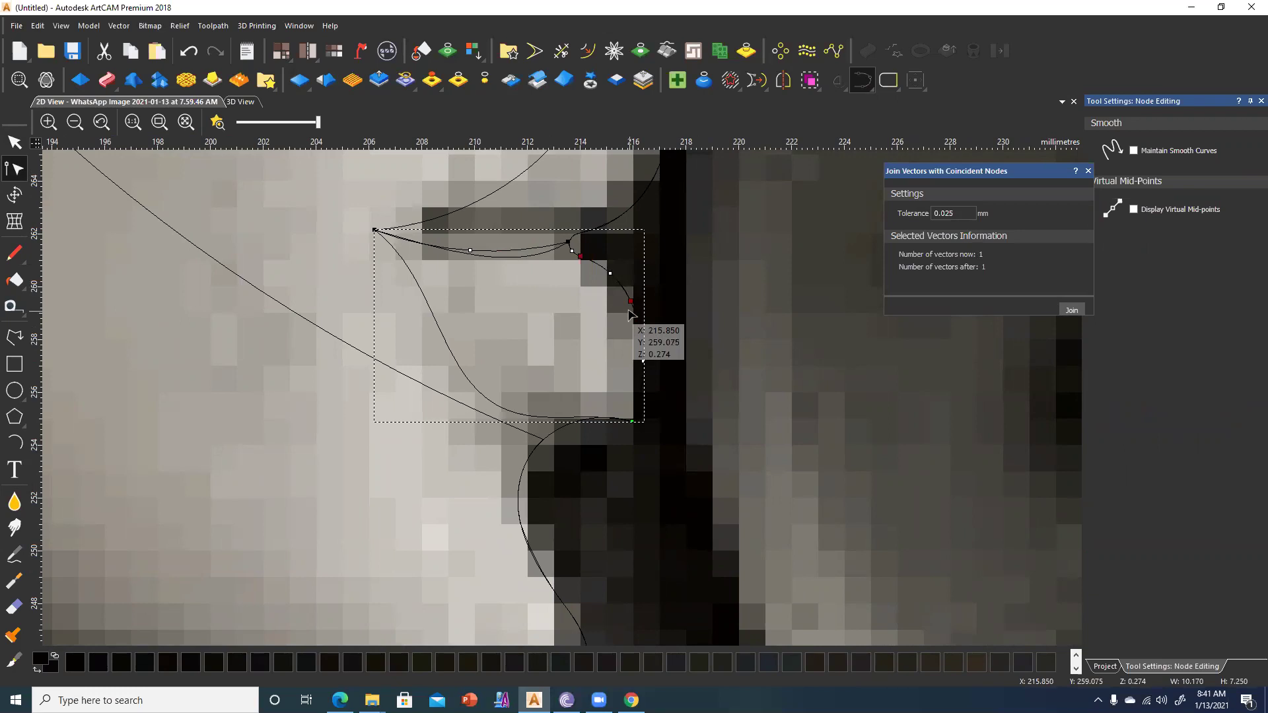
right_click(630, 300)
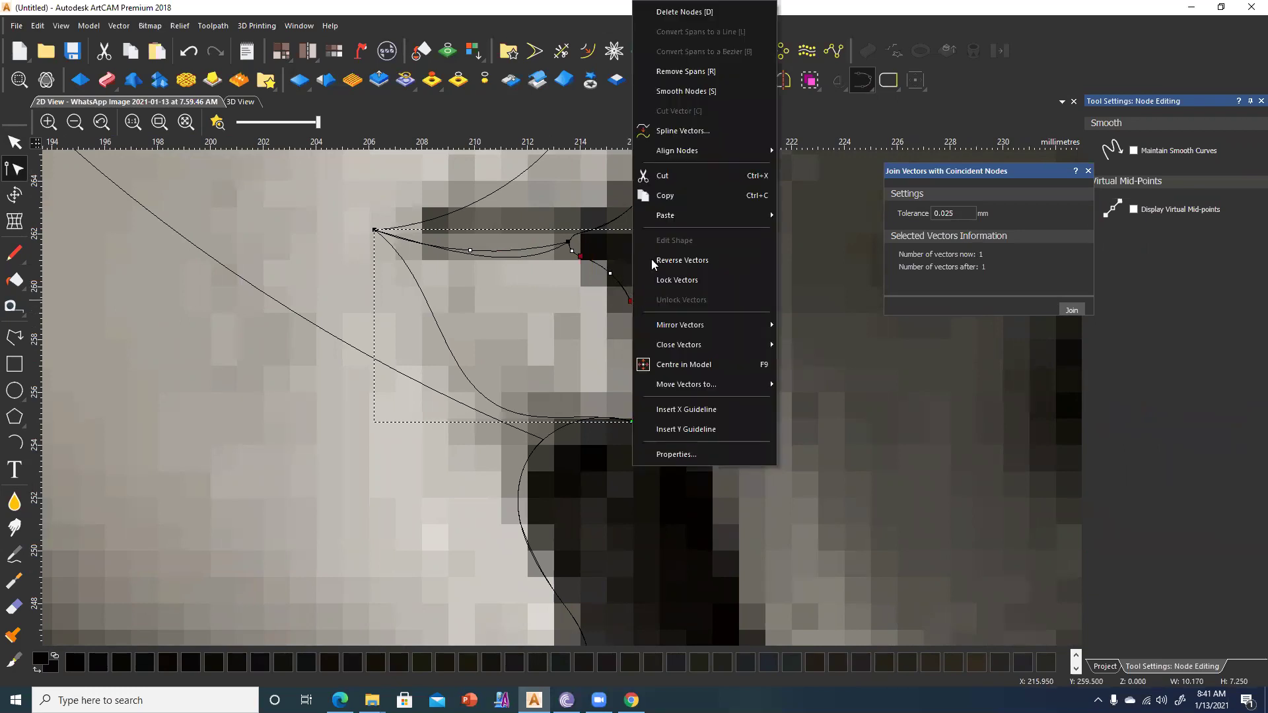
left_click(676, 91)
scroll(572, 246, "up", 2)
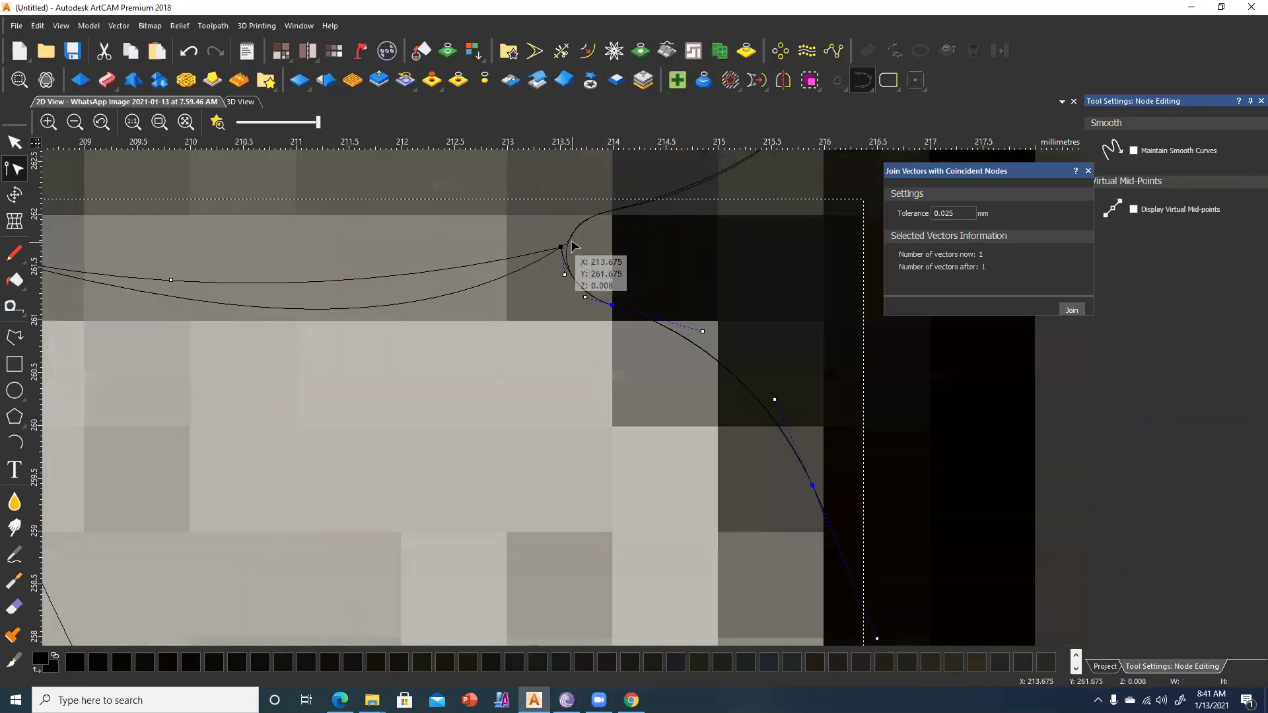
right_click(561, 245)
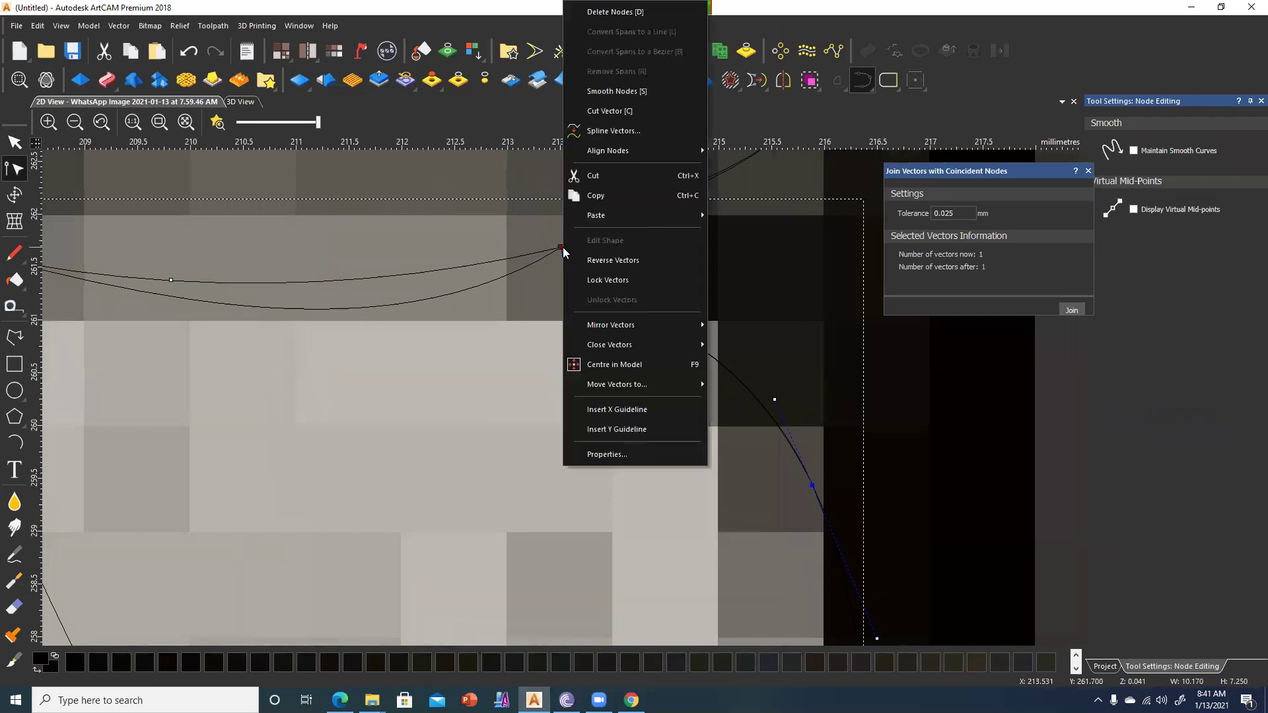
left_click(609, 88)
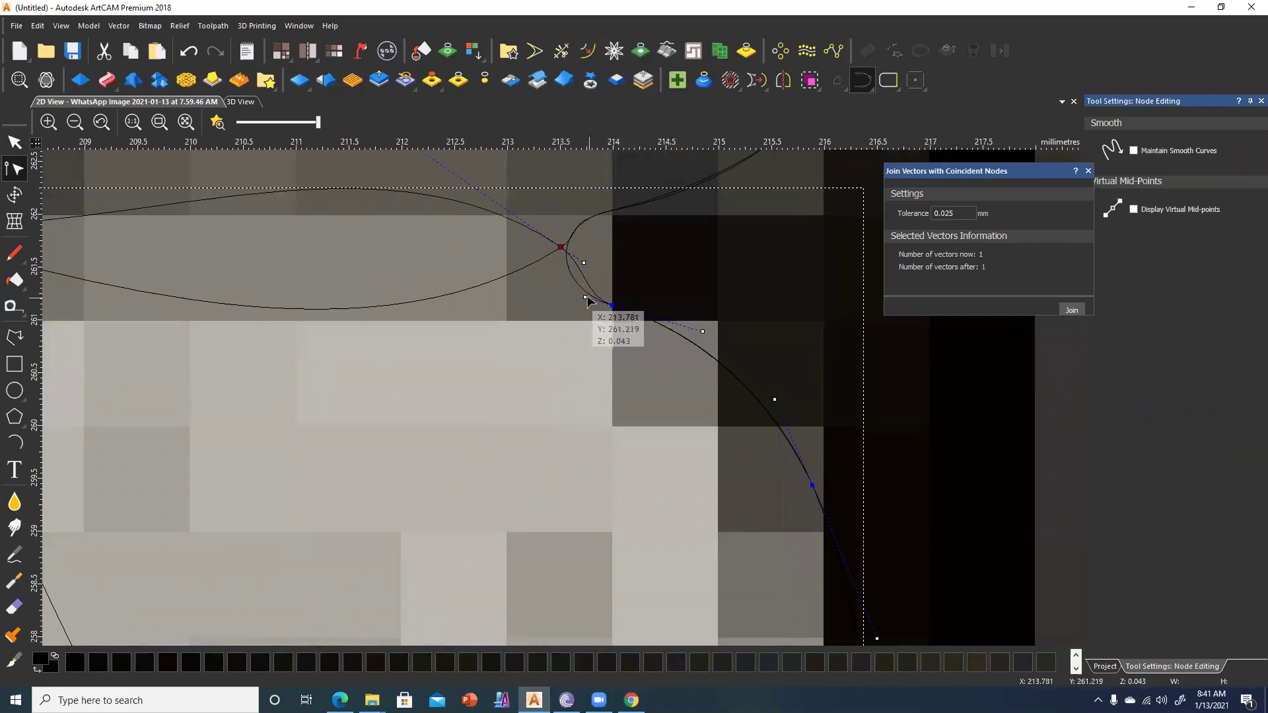
Drag the Bezier handles so the lip curve follows the dark lip edge.
mouse_move(583, 298)
left_mouse_down()
mouse_move(549, 289)
mouse_move(533, 253)
left_mouse_up()
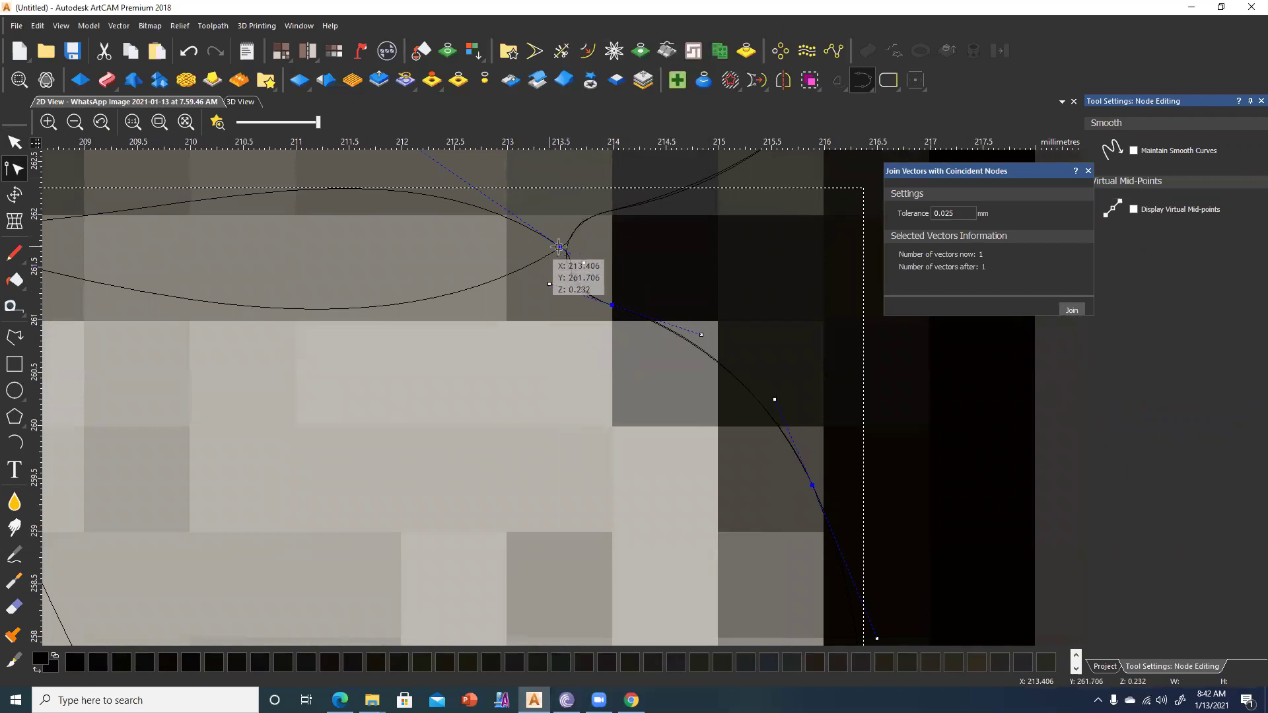
scroll(532, 253, "down", 1)
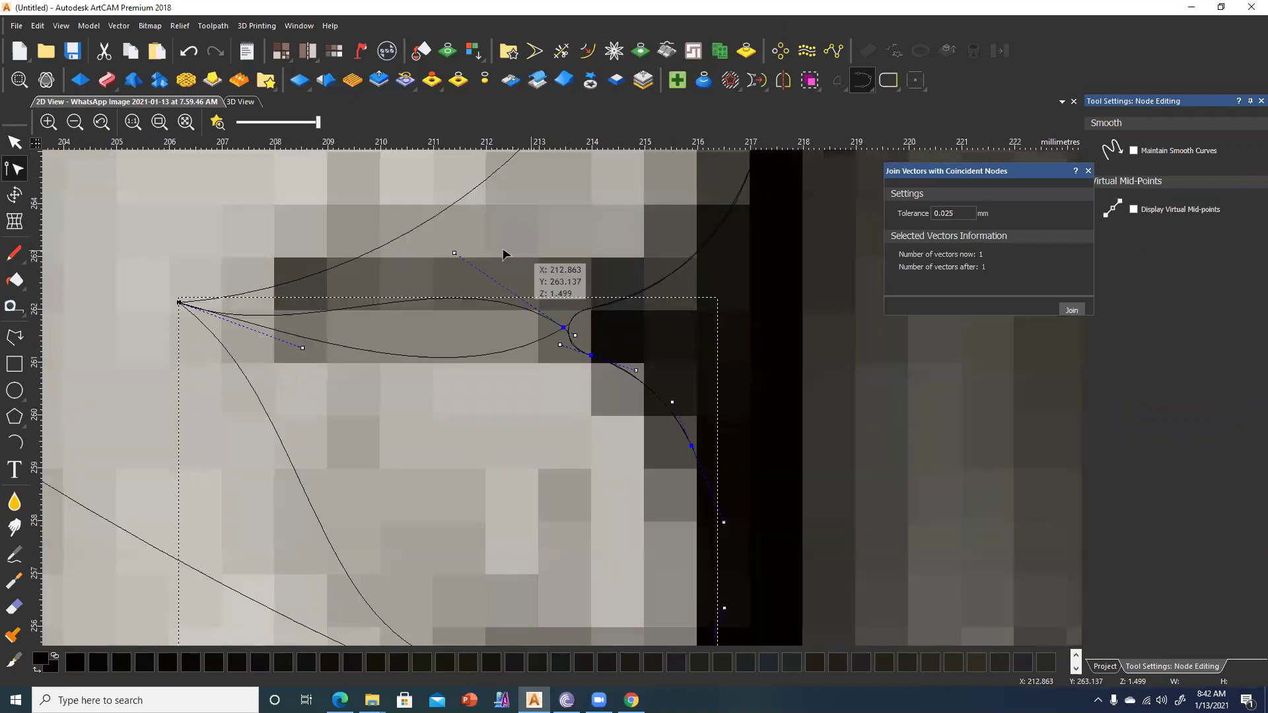
scroll(504, 260, "down", 1)
scroll(806, 295, "up", 3)
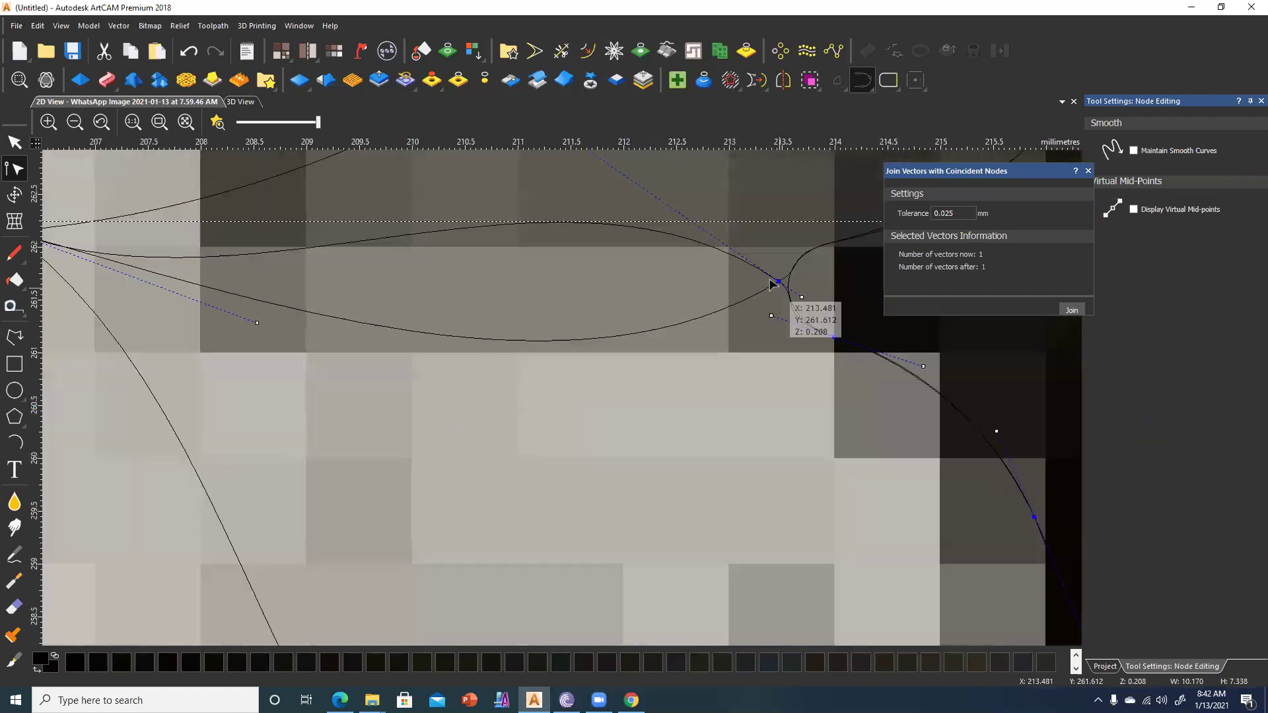
scroll(669, 282, "down", 2)
mouse_move(566, 269)
left_mouse_down()
mouse_move(571, 404)
mouse_move(615, 399)
mouse_move(591, 388)
left_mouse_up()
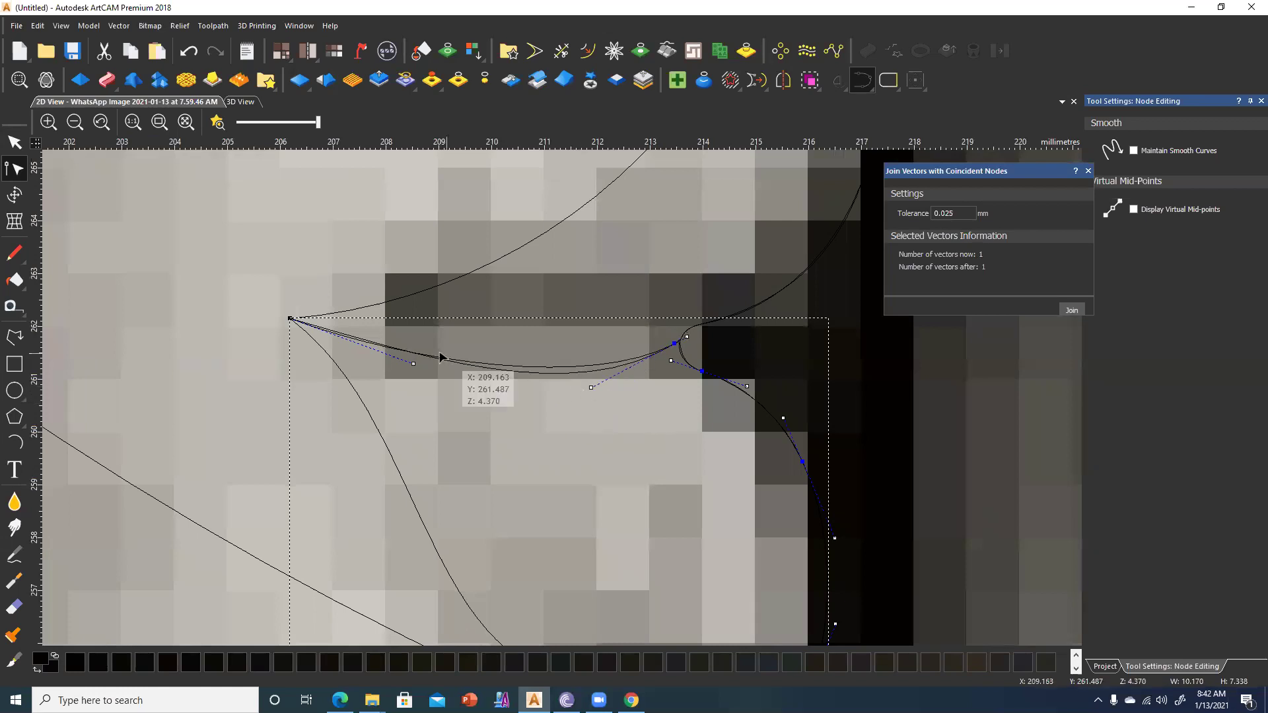
left_click_drag(412, 364, 404, 358)
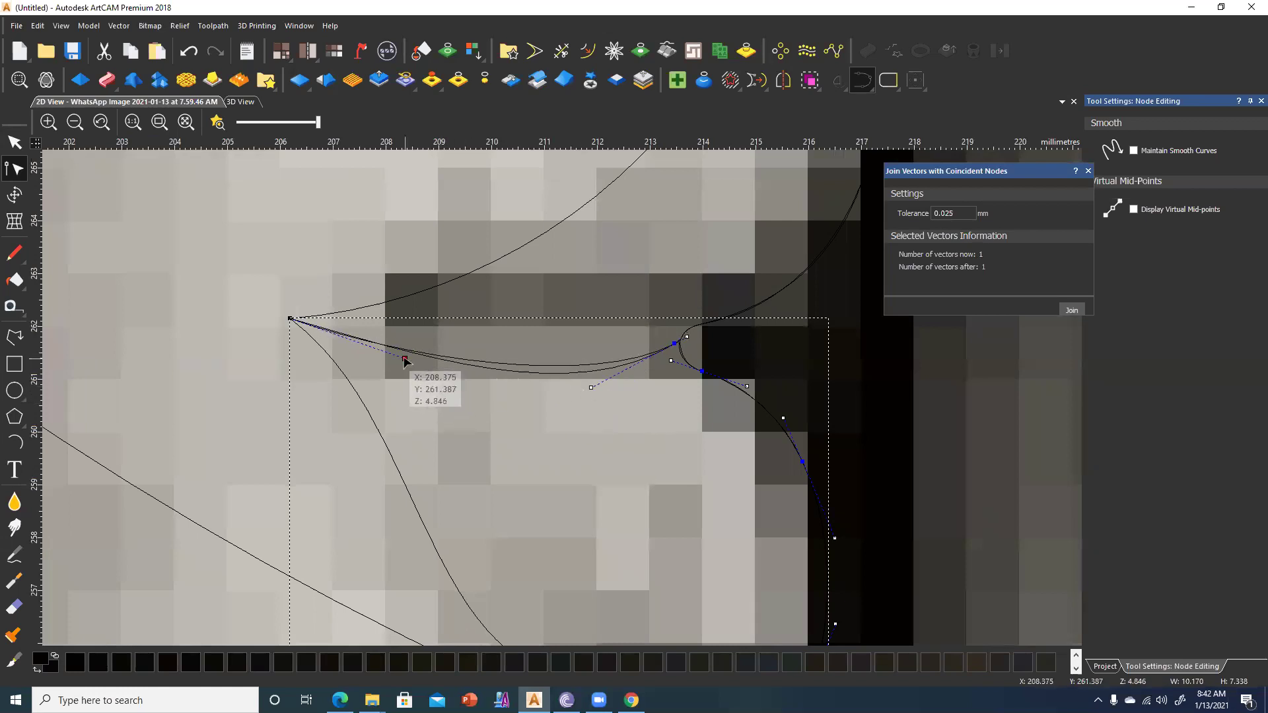
left_click_drag(590, 392, 564, 405)
scroll(569, 410, "down", 1)
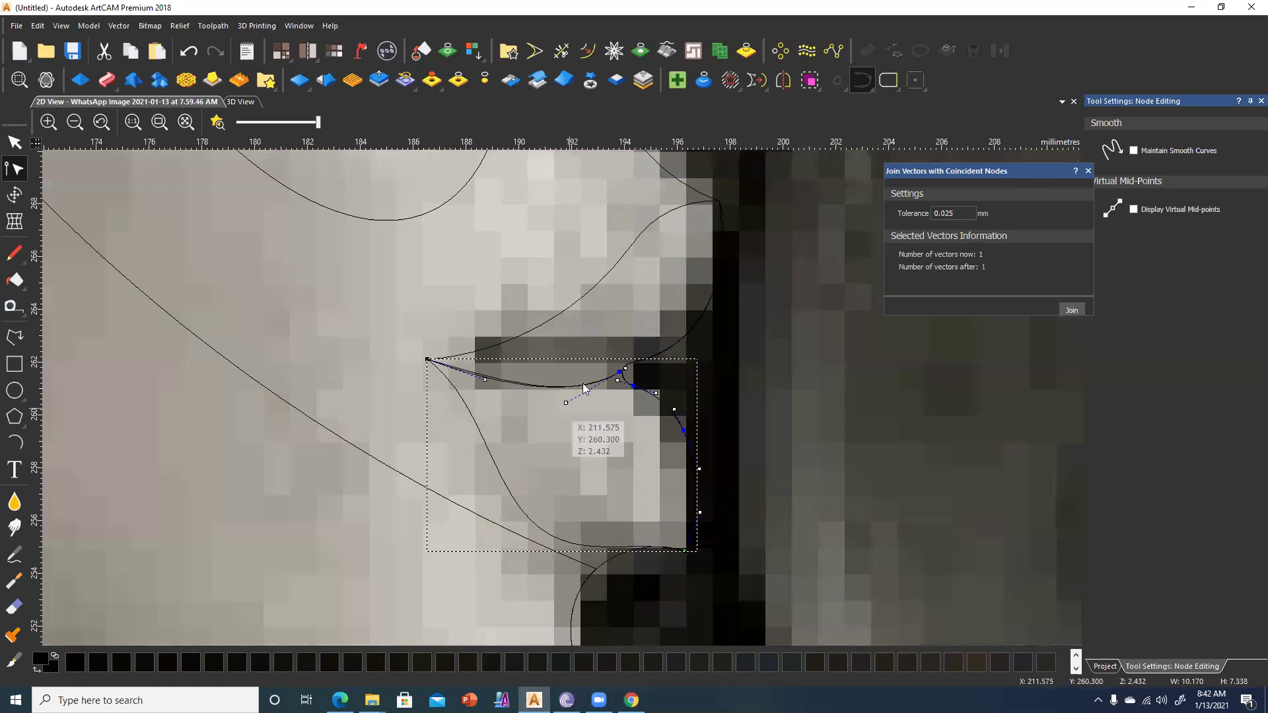
scroll(584, 385, "down", 1)
Leave node editing, select the lip outline to check it, then deselect it.
left_click(15, 142)
left_click(390, 405)
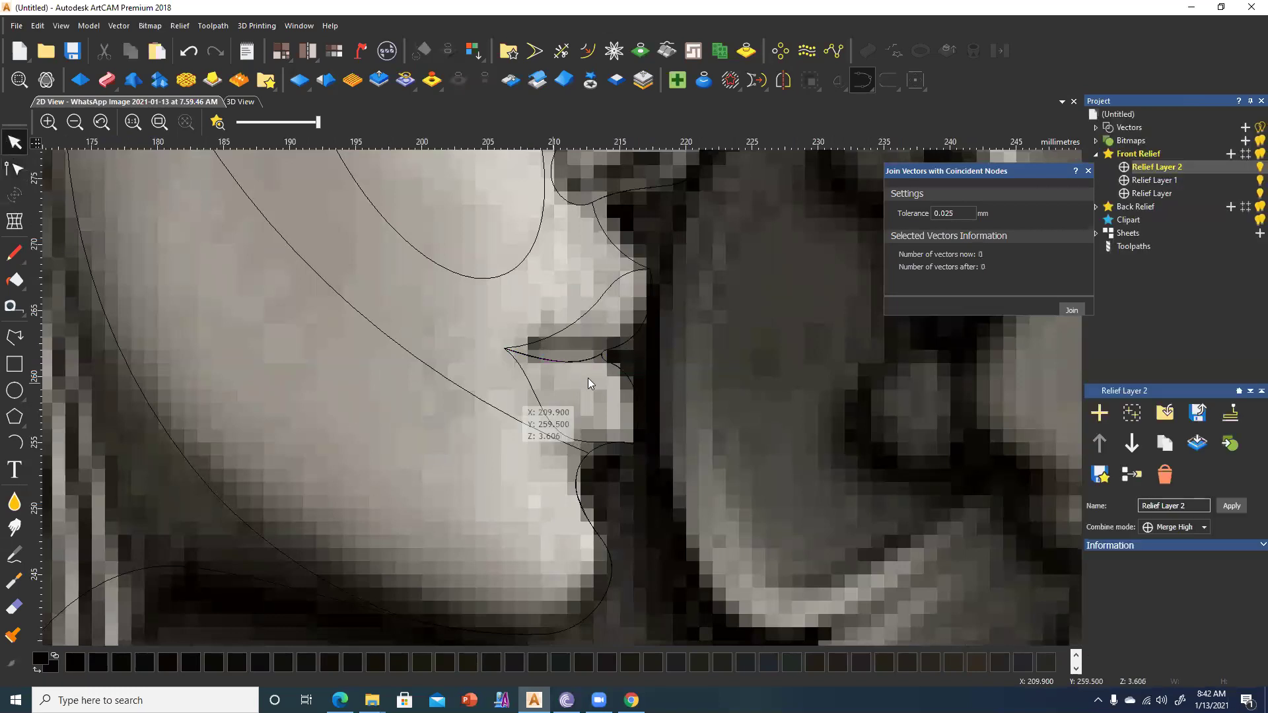
left_click(537, 397)
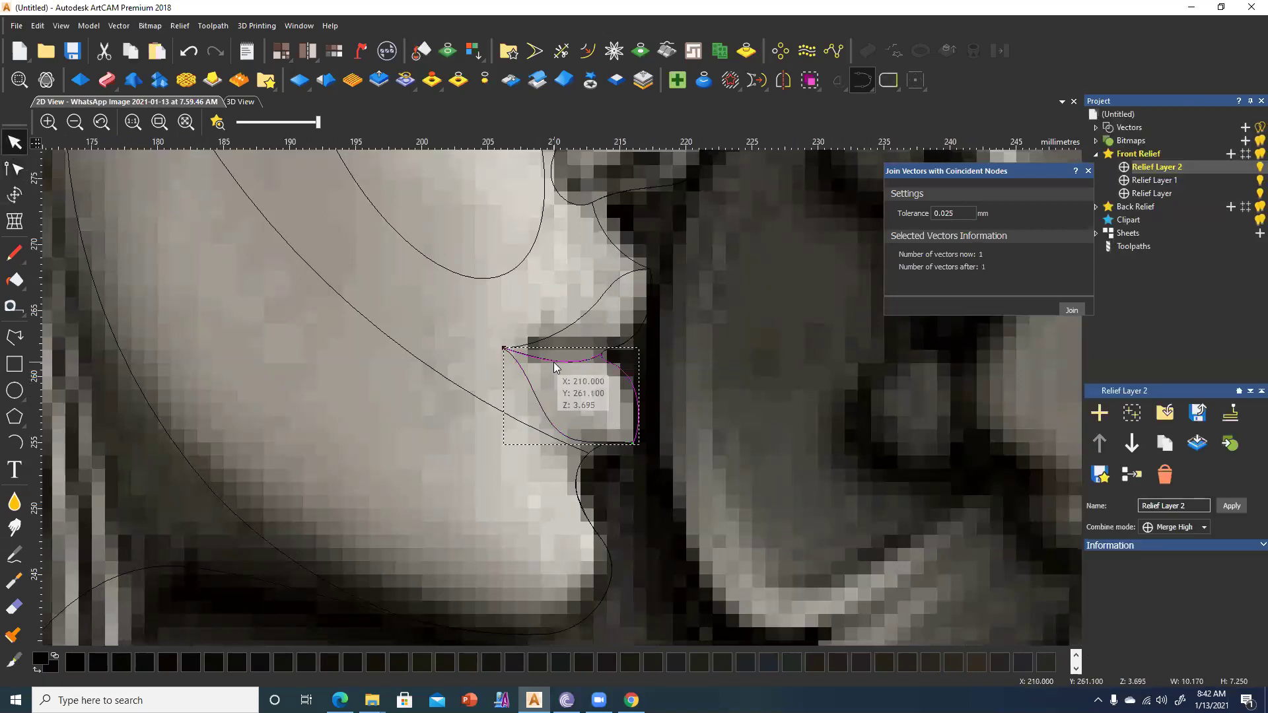
left_click(663, 382)
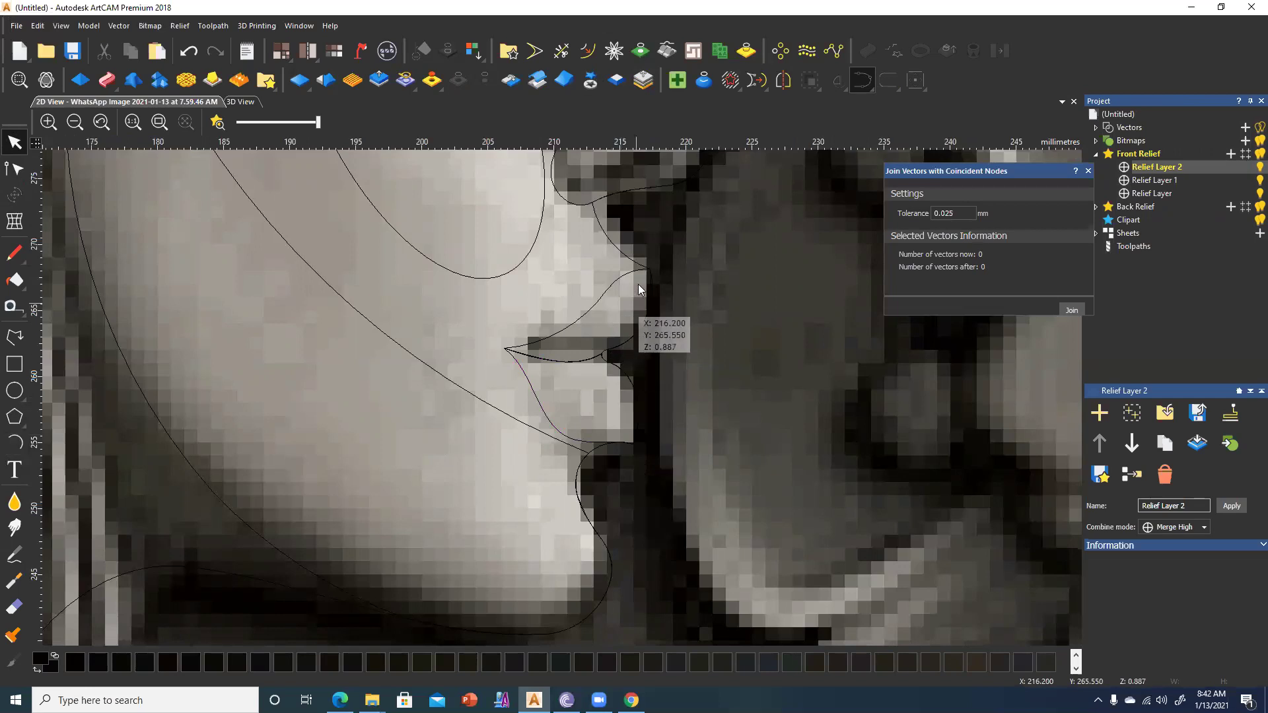
Draw a small arc on the cheek below the lips, add a mid node and convert its span to Bezier.
left_click(14, 443)
left_click_drag(385, 456, 459, 457)
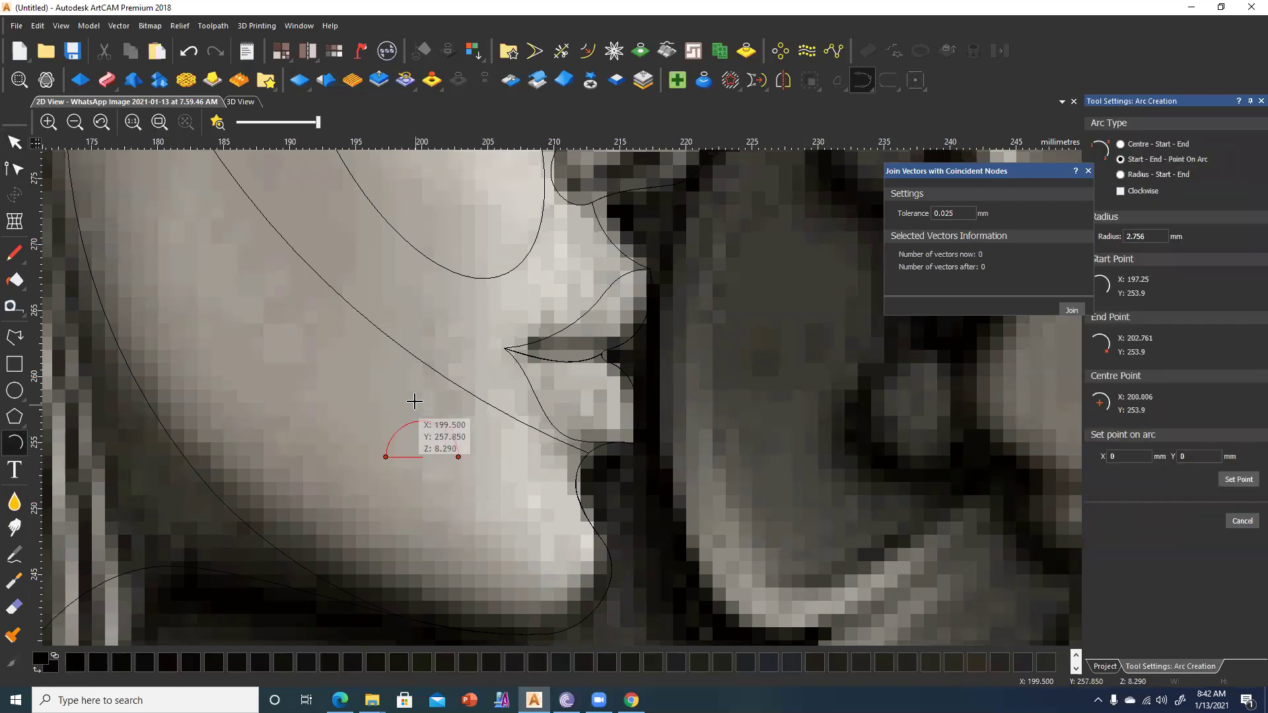
left_click(414, 401)
left_click(14, 142)
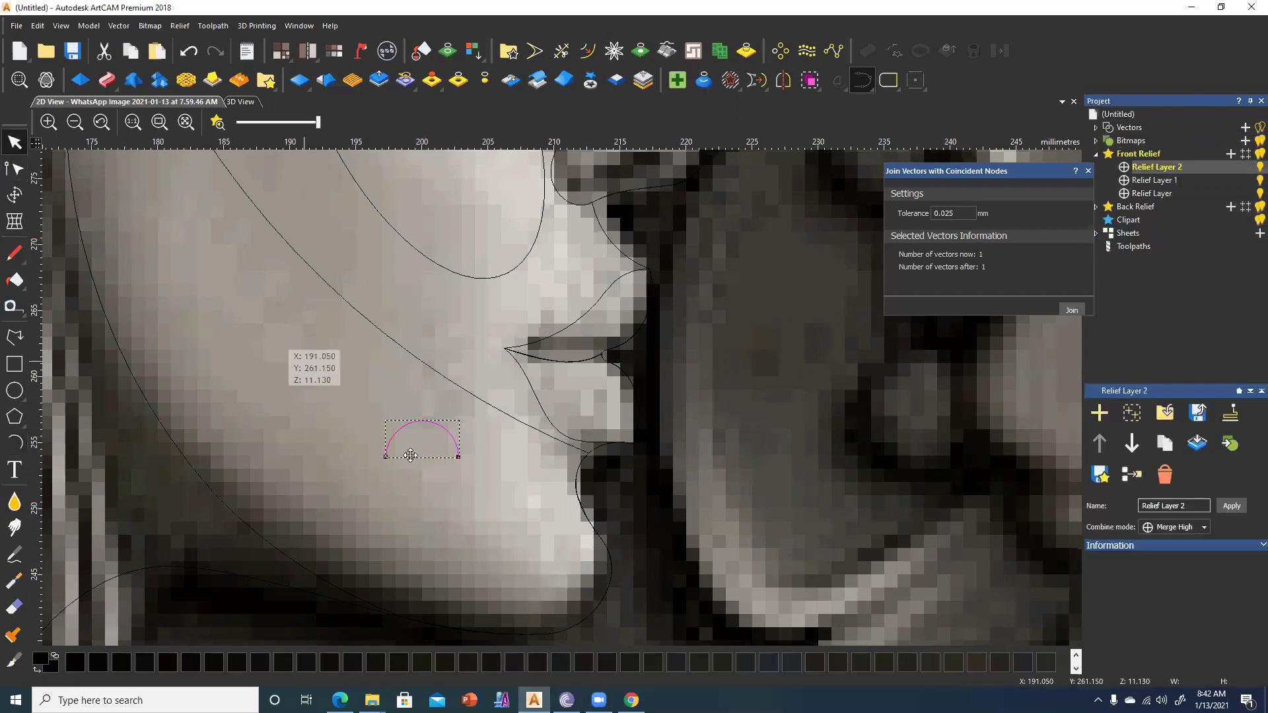
key("n")
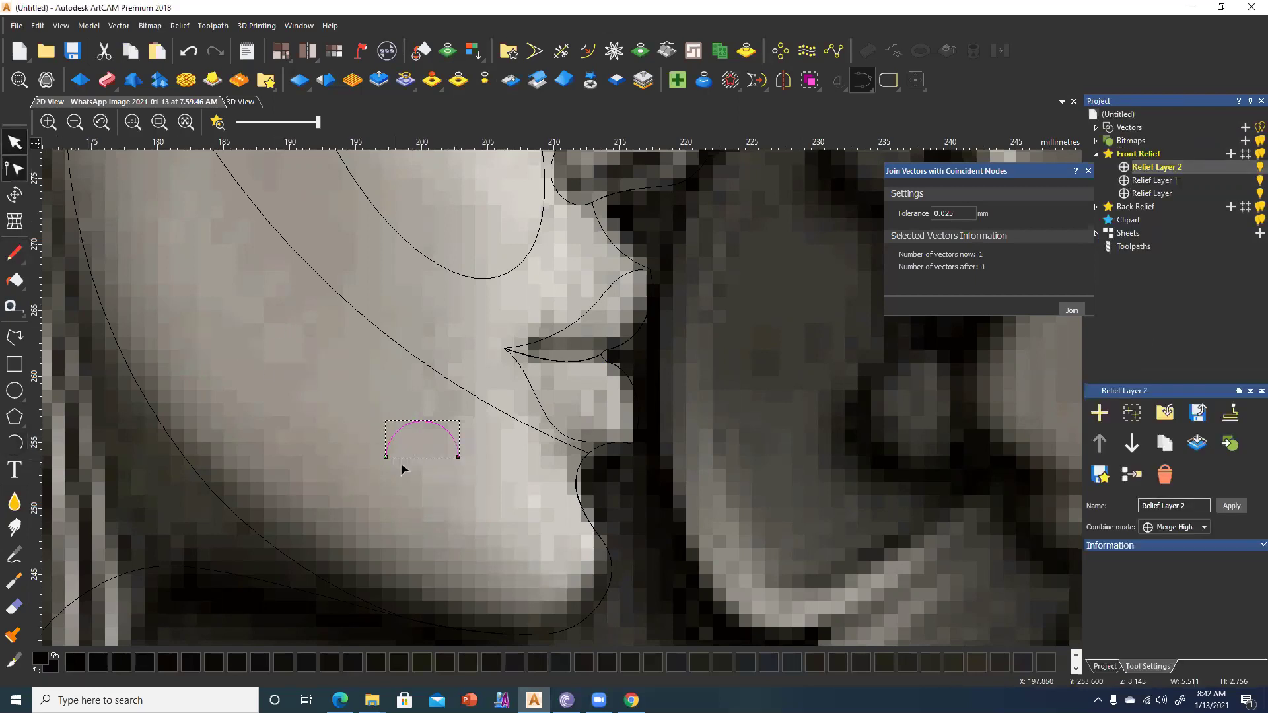
right_click(410, 420)
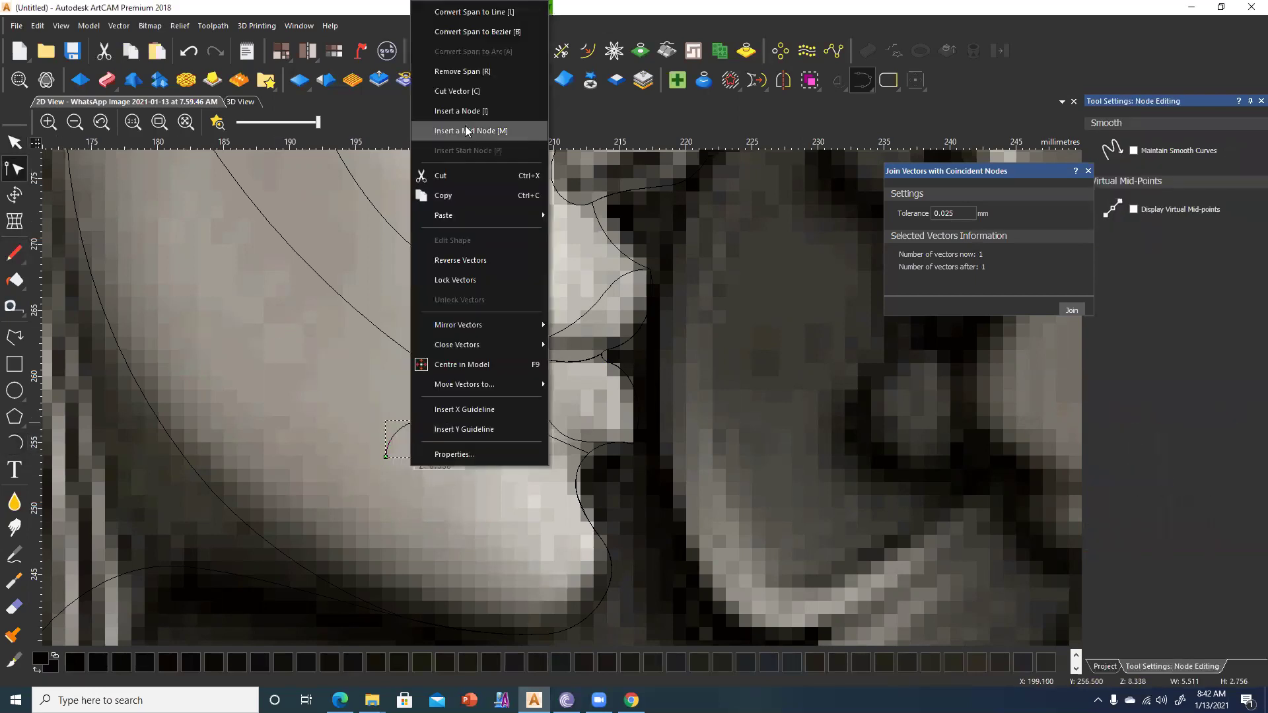
left_click(465, 132)
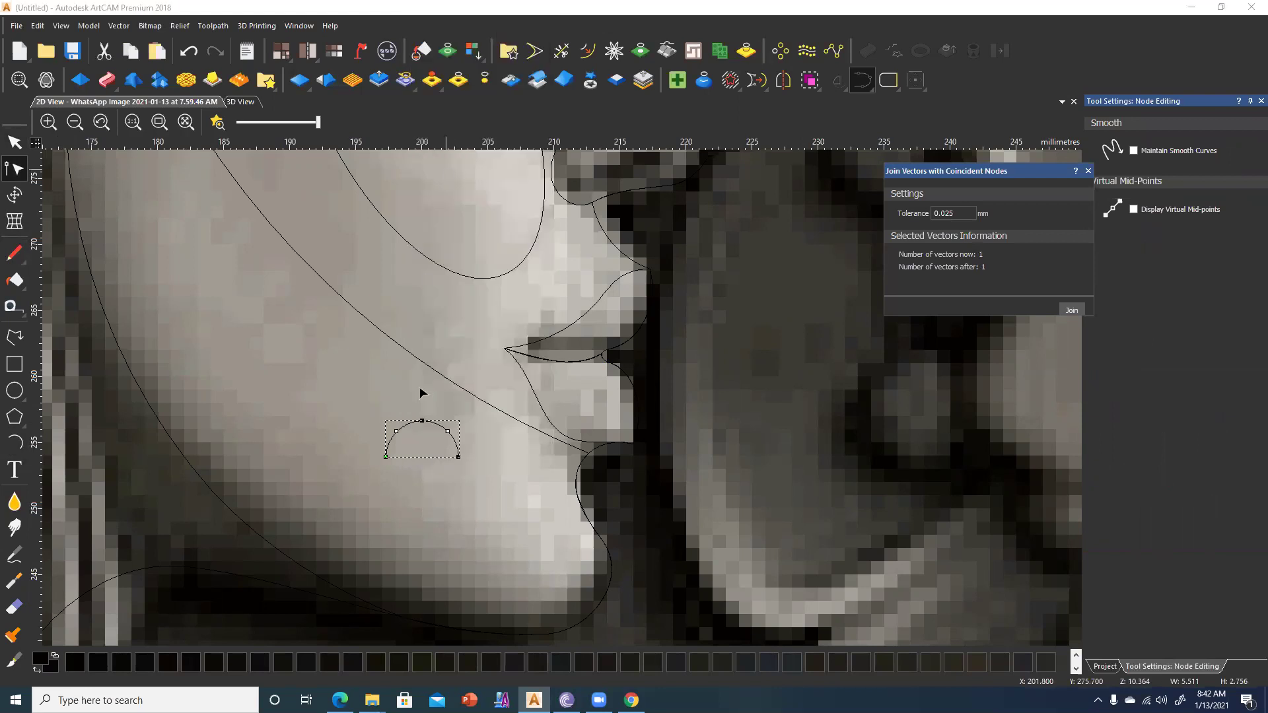
right_click(407, 429)
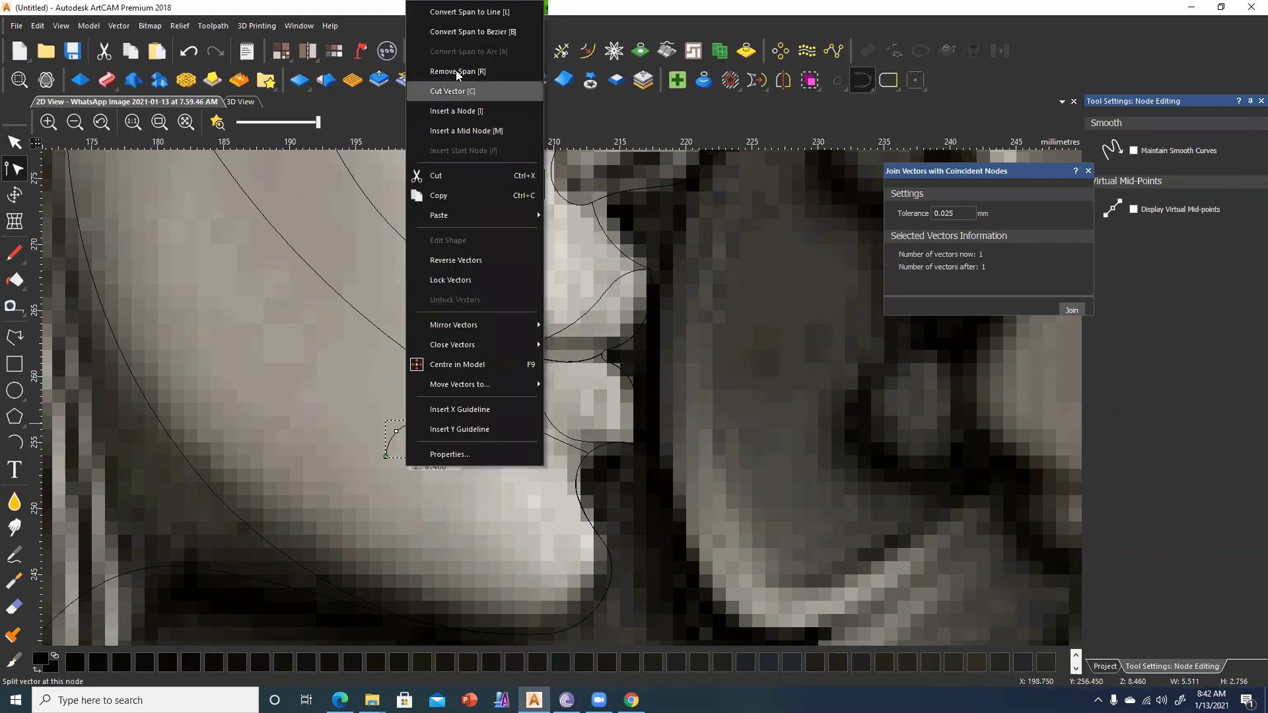
left_click(457, 32)
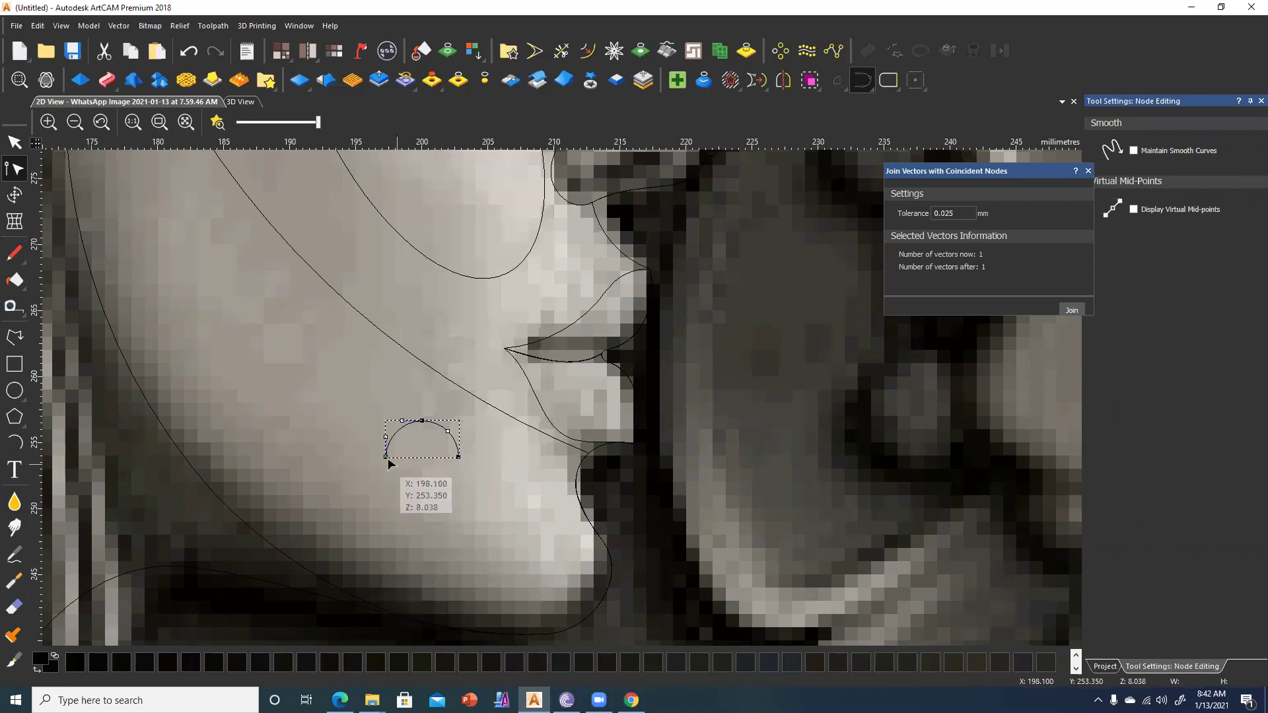
Nudge the arc's left nodes and handle to form a straight upright side, then deselect it.
left_click_drag(386, 456, 395, 456)
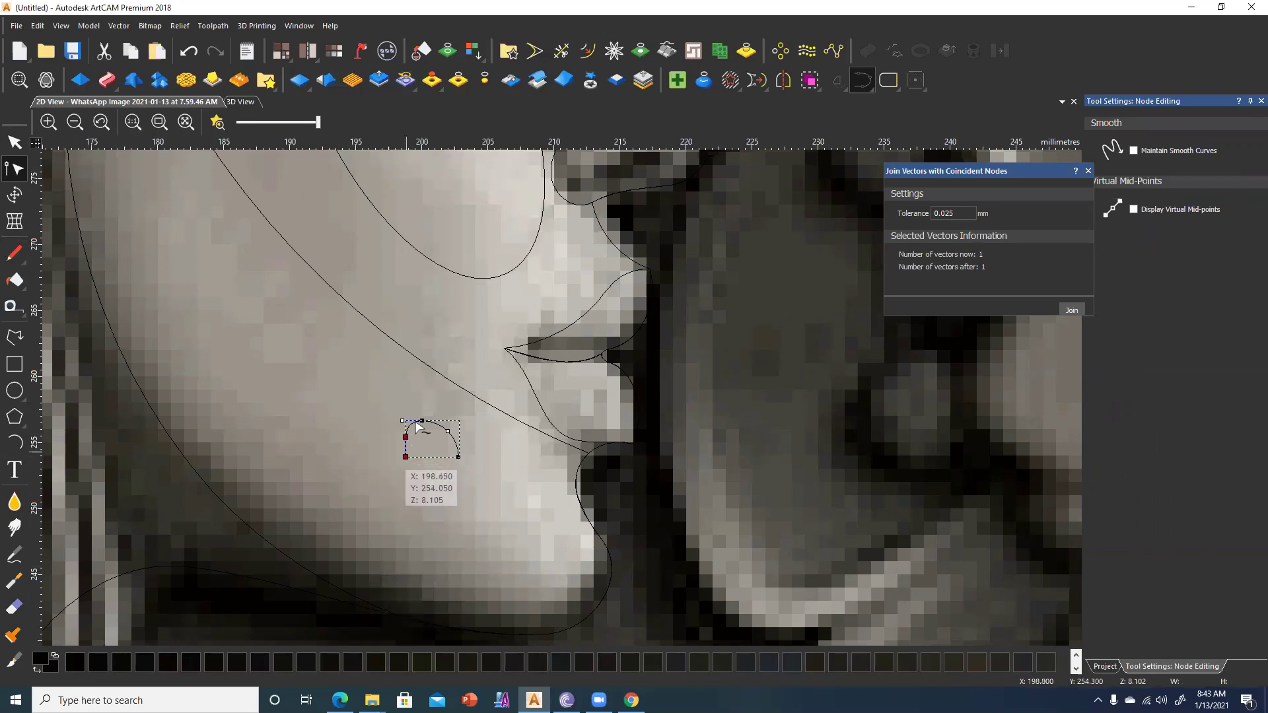
scroll(412, 436, "up", 2)
scroll(390, 441, "up", 2)
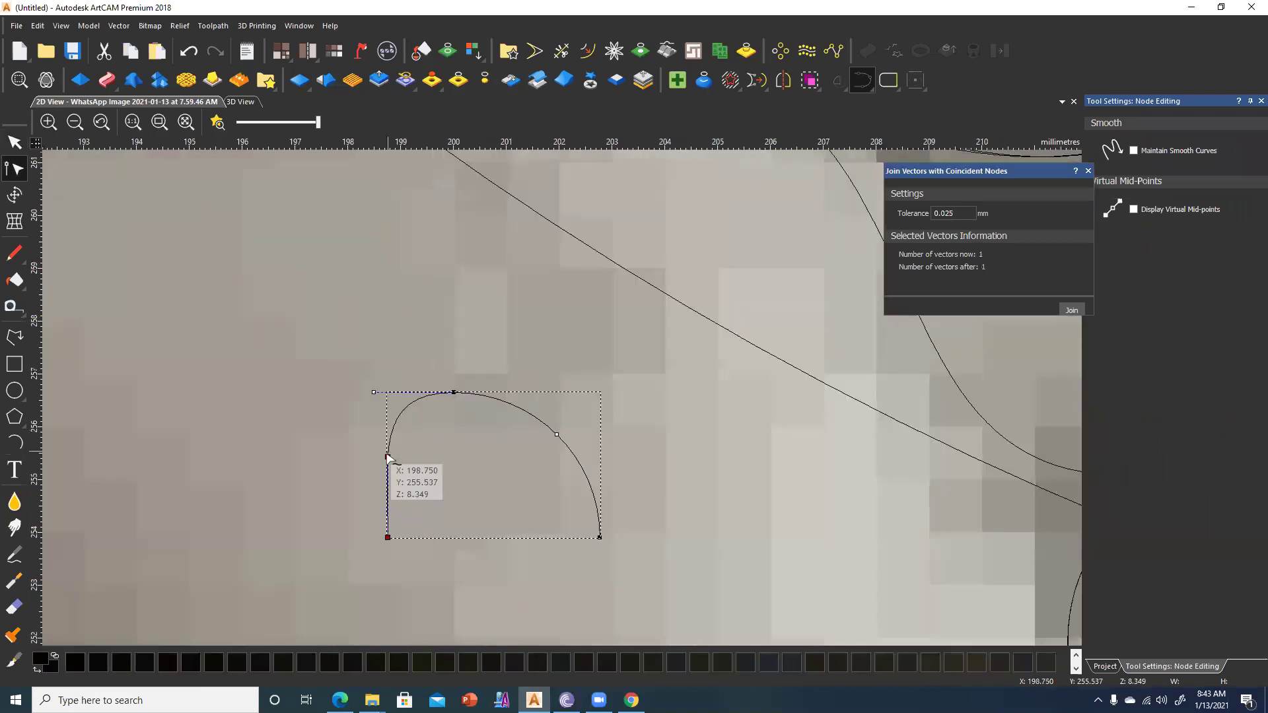
left_click_drag(386, 446, 388, 456)
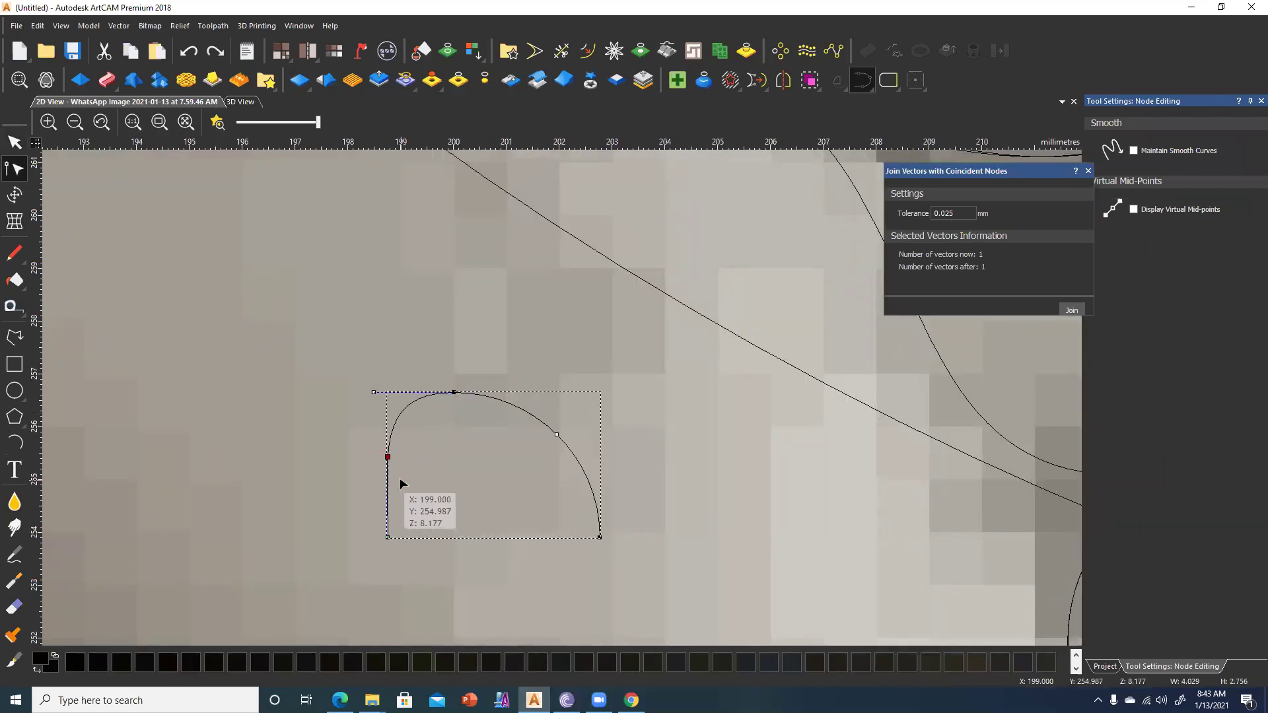
key("Up")
key("Up")
left_click(371, 393)
left_click_drag(371, 394, 419, 551)
key("Right")
key("Right")
key("Right")
key("Right")
key("Right")
key("Right")
key("Right")
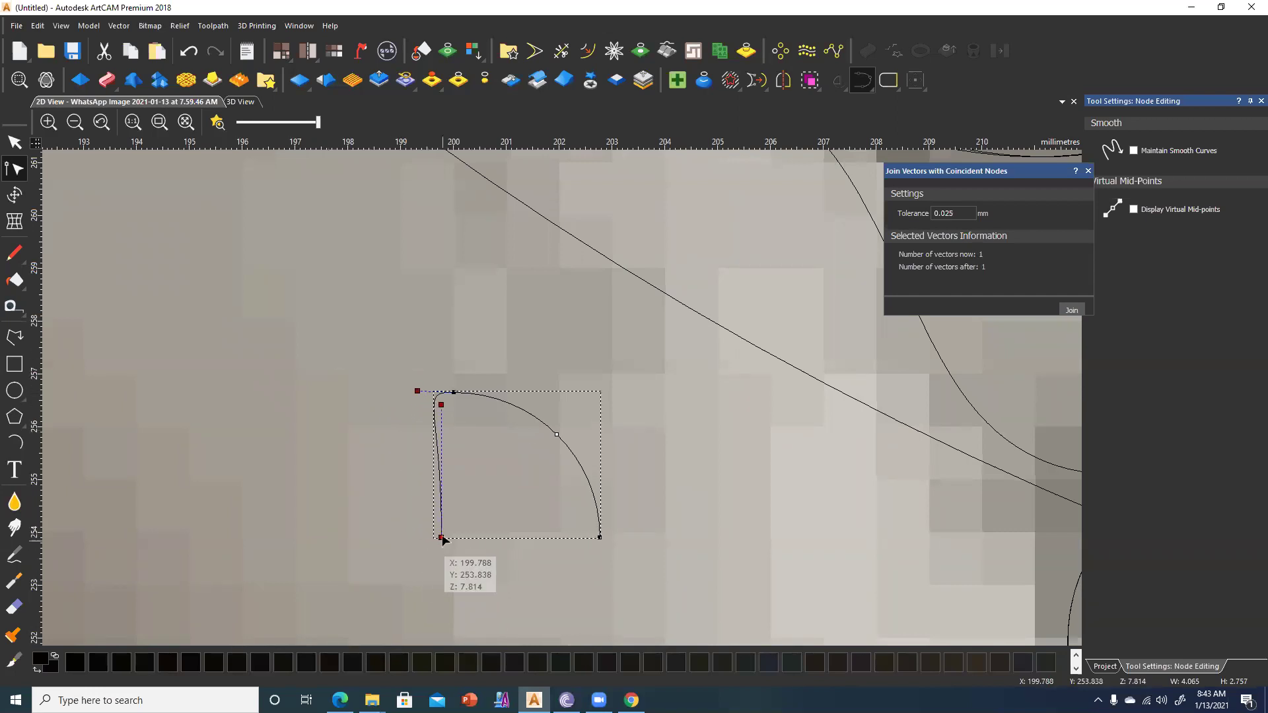
left_click_drag(418, 391, 418, 391)
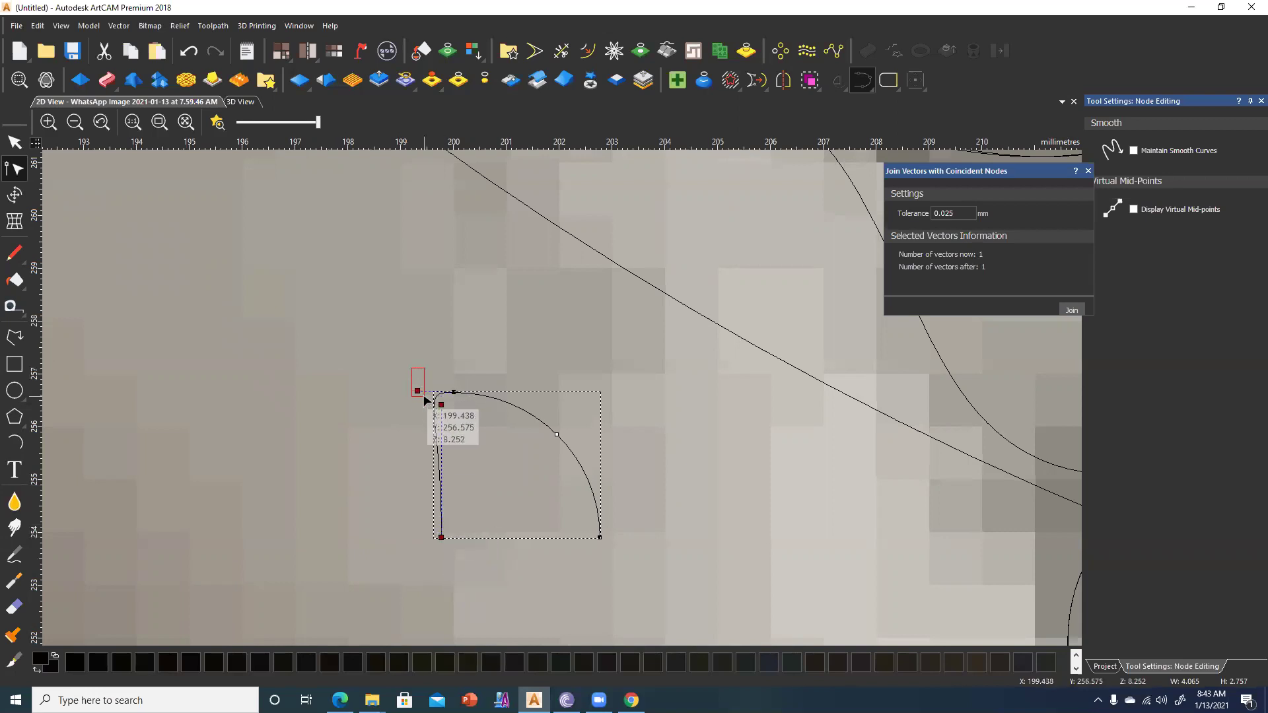
key("Right")
key("Right")
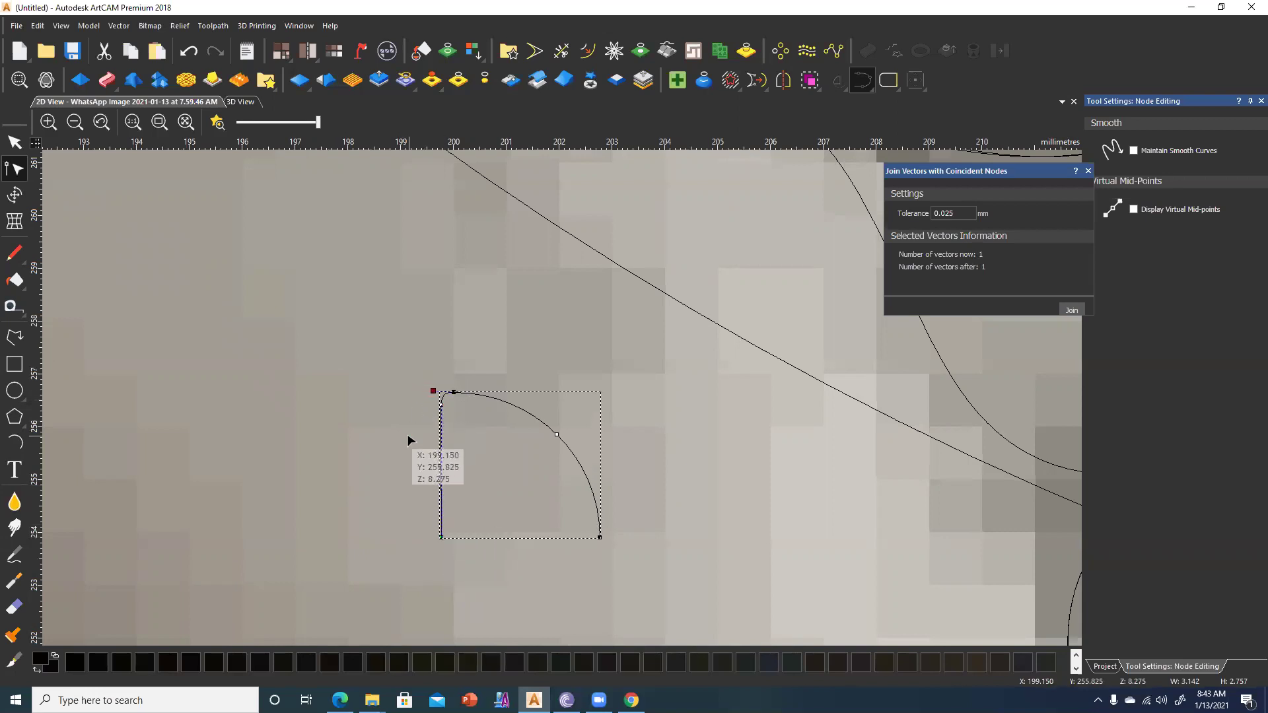
left_click(472, 492)
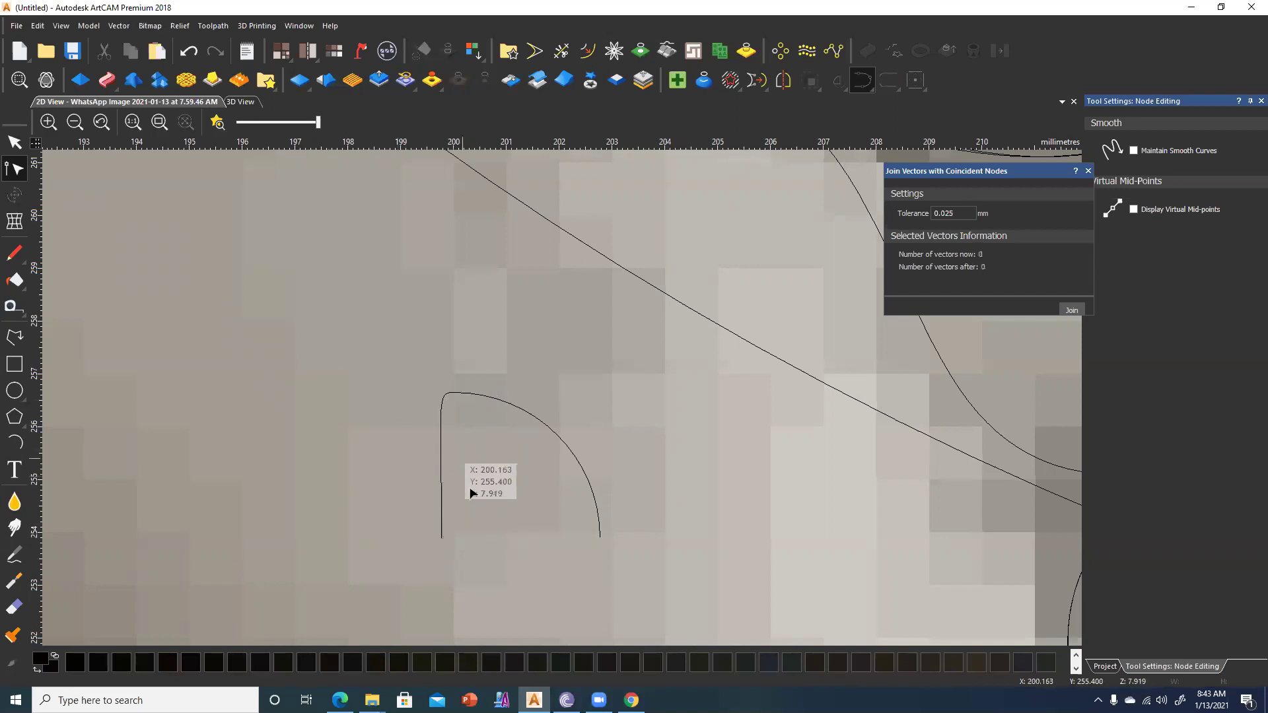
scroll(473, 492, "down", 2)
scroll(582, 399, "down", 2)
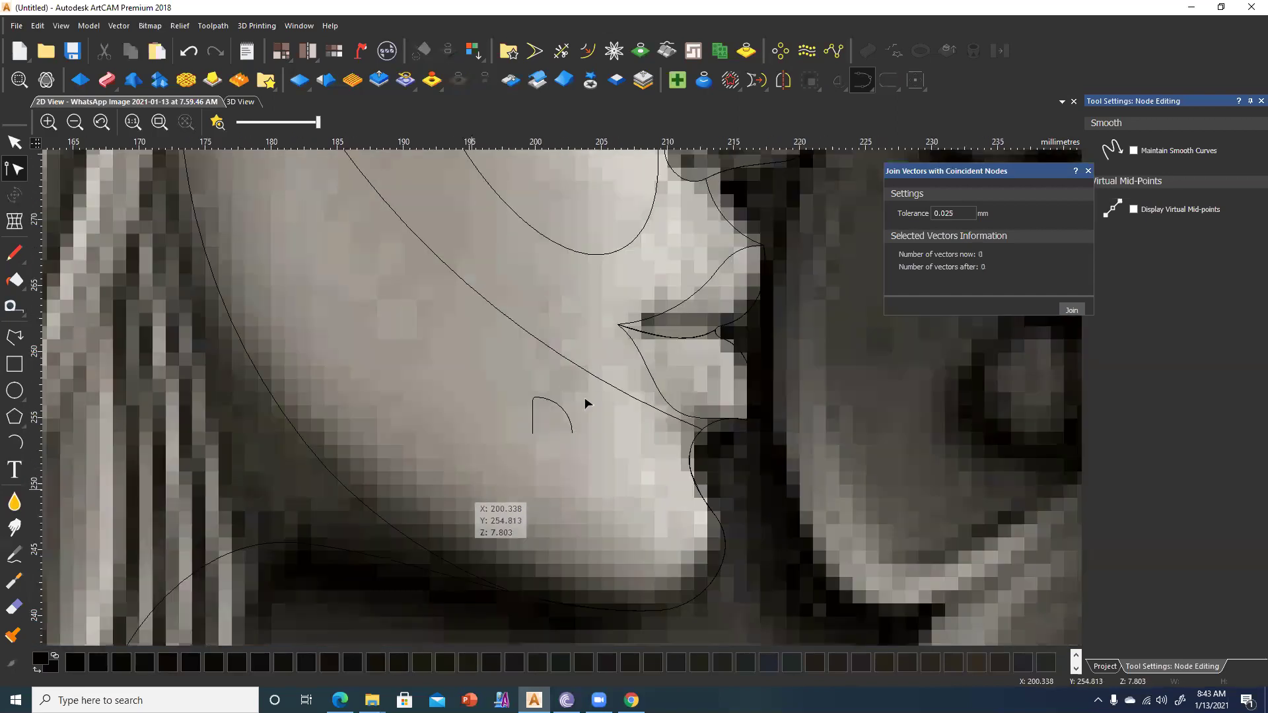
Select the two upper-lip curves as the sweep rails.
left_click(555, 404)
scroll(554, 426, "up", 2)
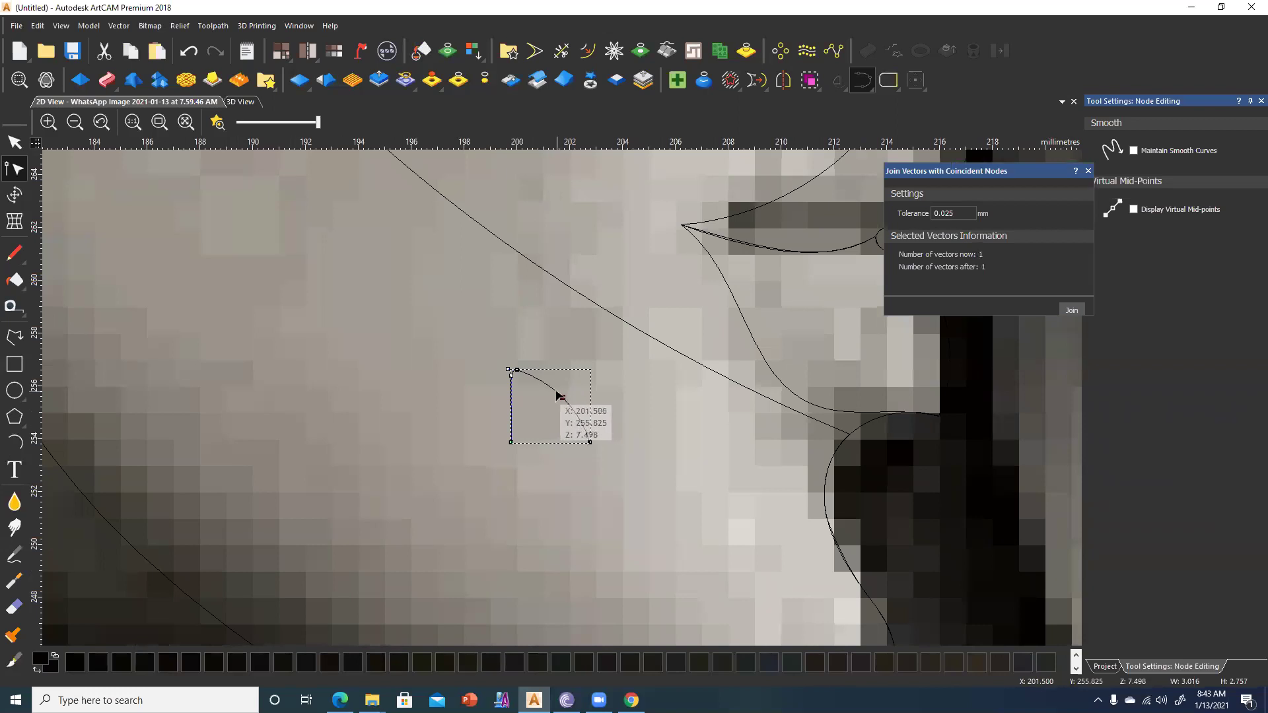
left_click(563, 413)
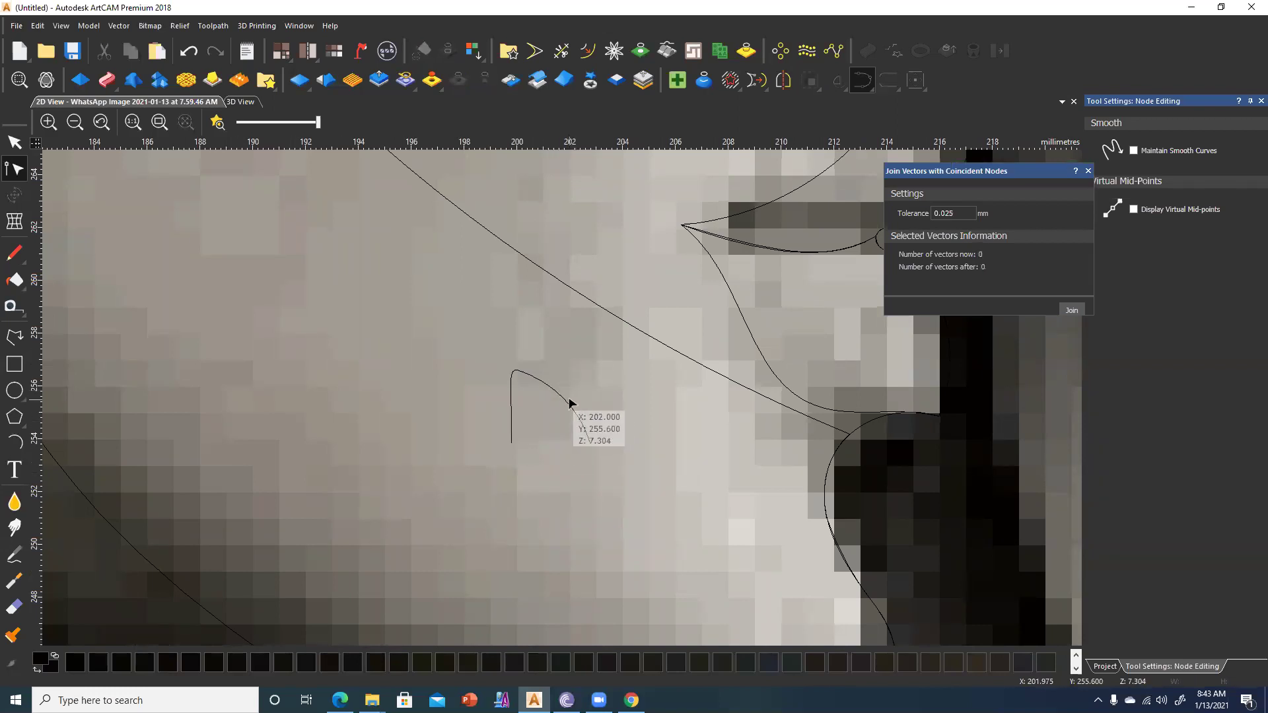
scroll(741, 393, "down", 2)
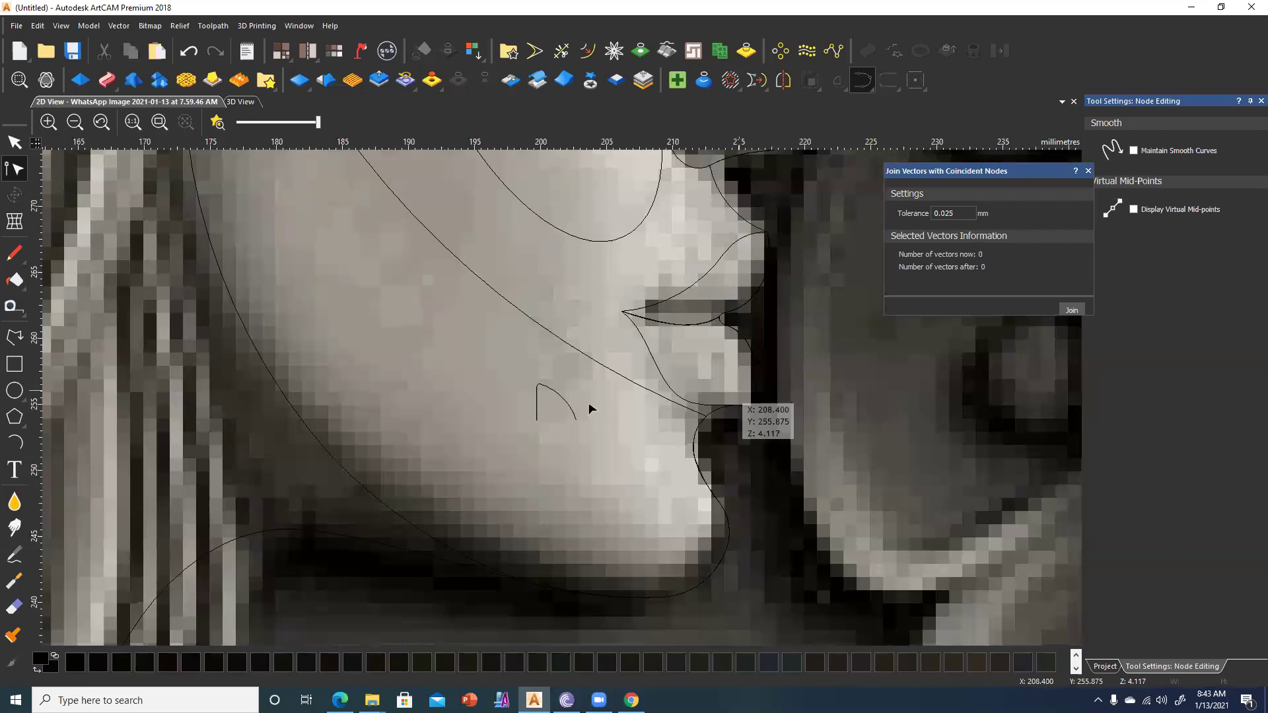
scroll(680, 423, "up", 2)
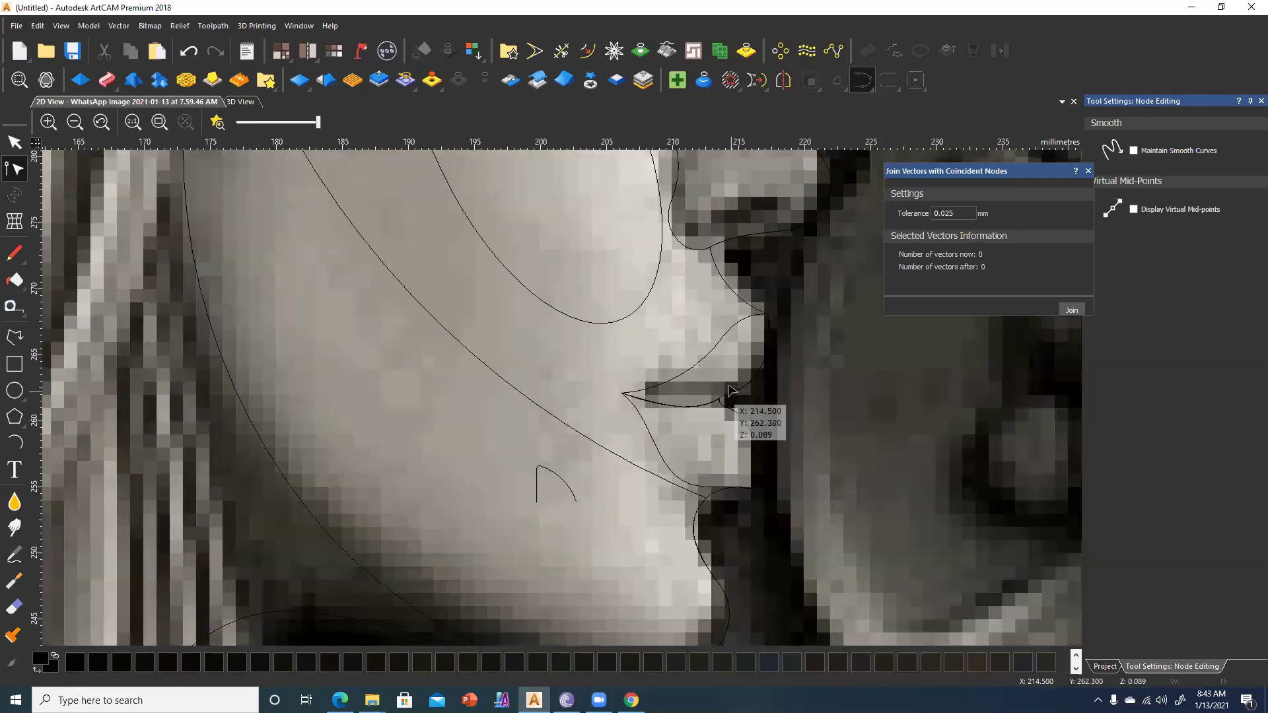
left_click(708, 356)
left_click(743, 392, "shift")
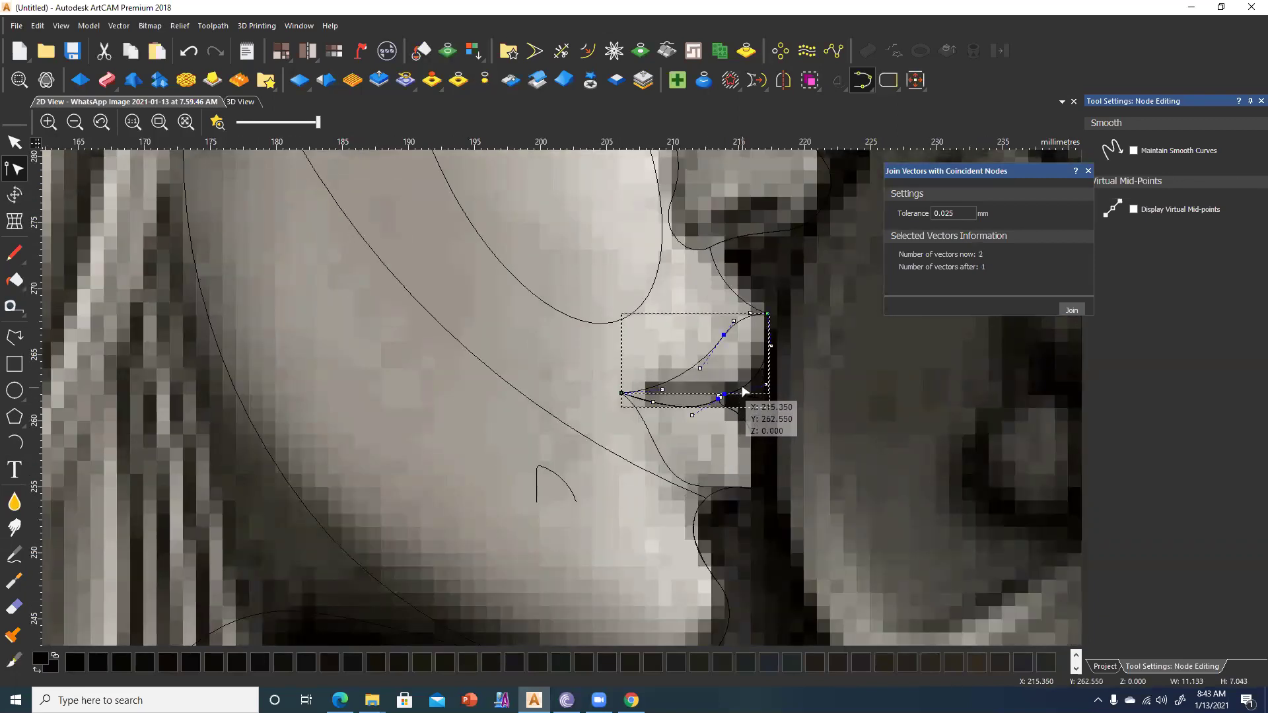
In Two Rail Sweep, add the small arc as cross section and reverse the second rail.
left_click(104, 82)
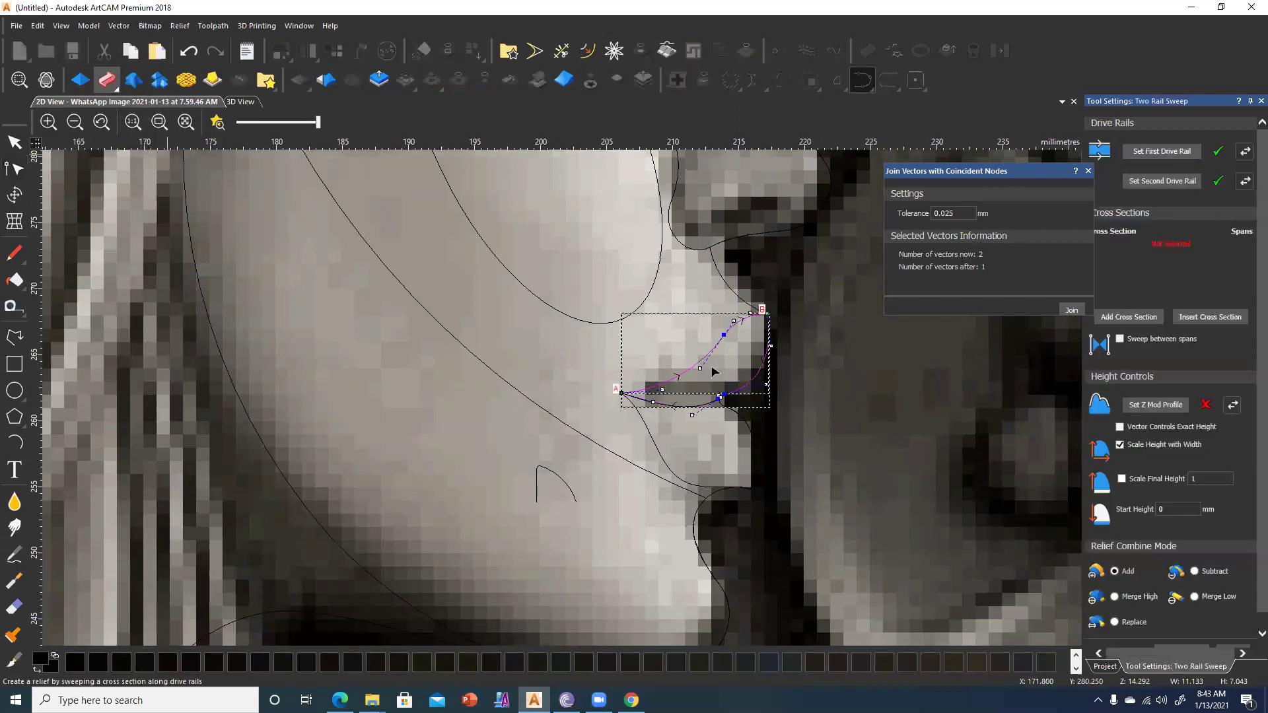
left_click_drag(479, 455, 590, 541)
left_click(1153, 320)
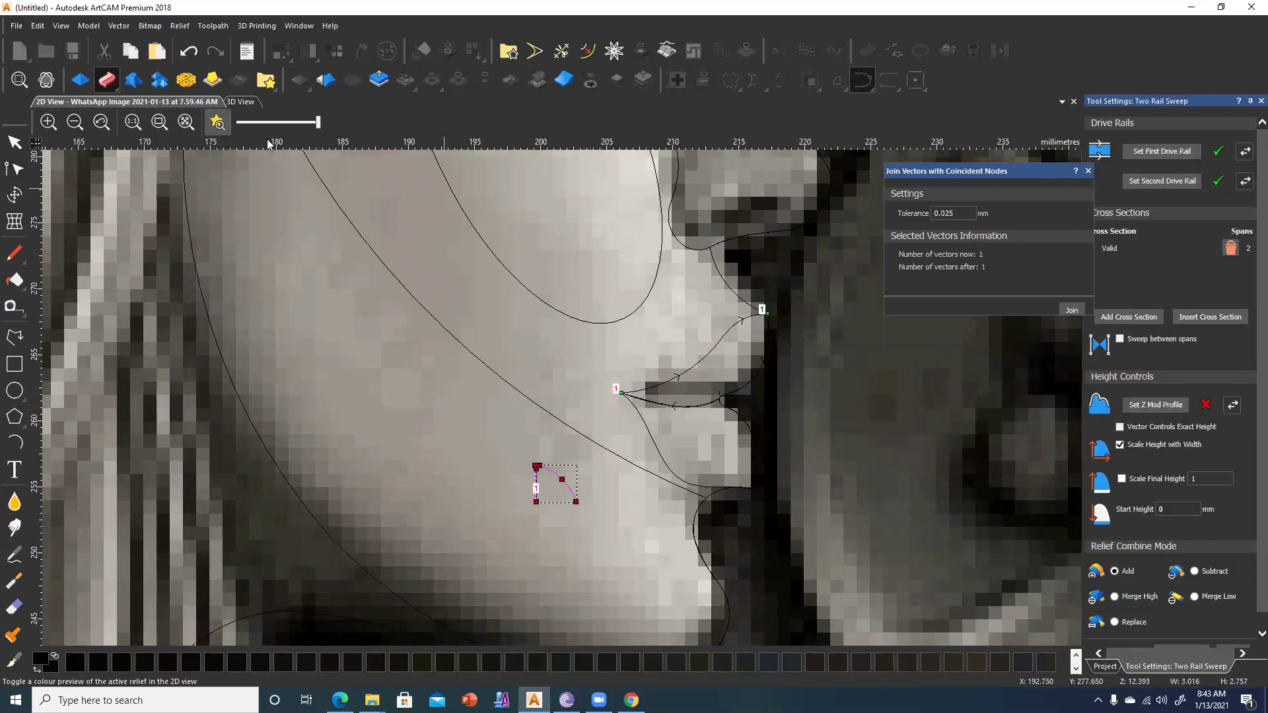
left_click(241, 102)
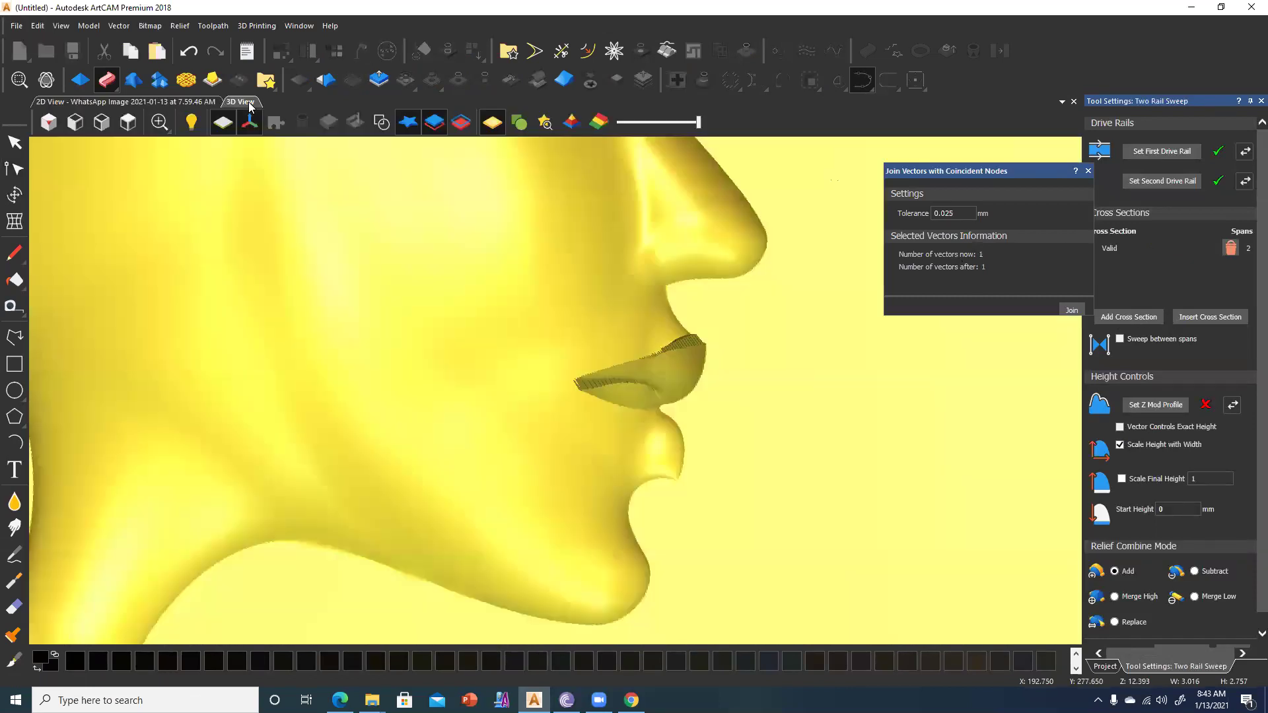
left_click(1245, 182)
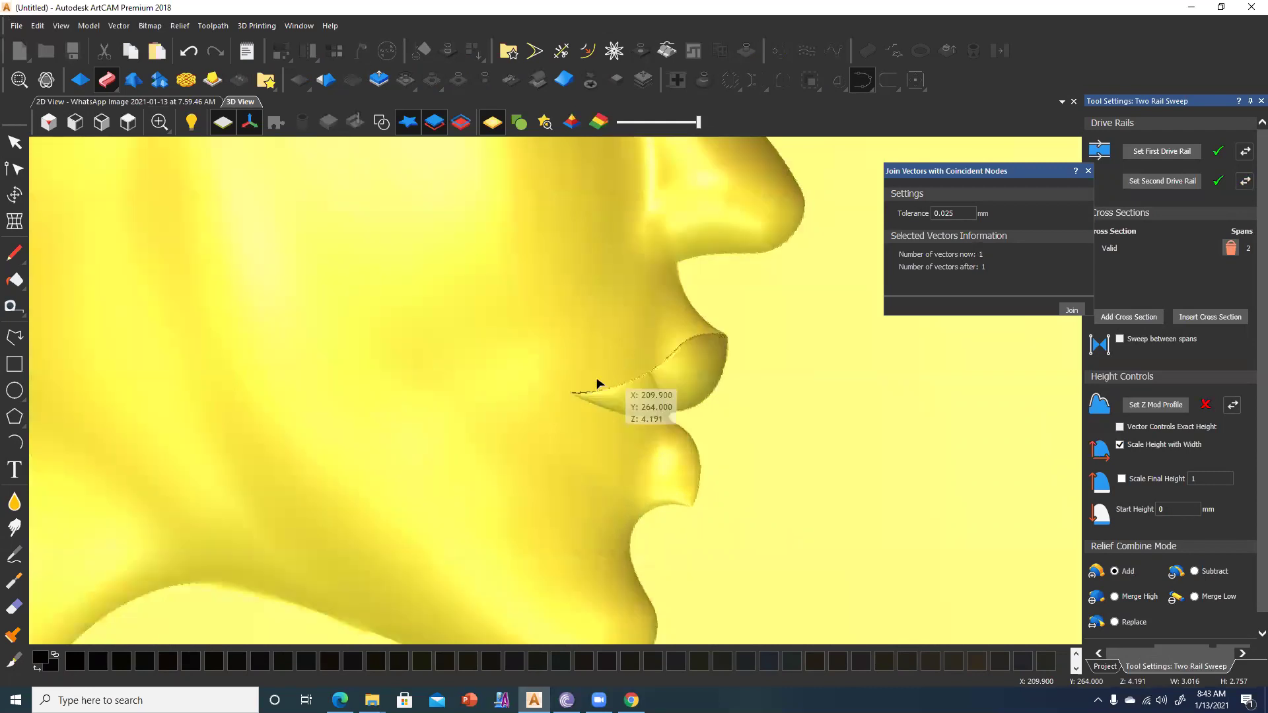
left_click_drag(600, 382, 635, 497)
left_click_drag(704, 343, 587, 491)
mouse_move(284, 348)
left_mouse_down()
mouse_move(602, 448)
mouse_move(635, 395)
mouse_move(790, 532)
left_mouse_up()
mouse_move(647, 391)
left_mouse_down()
mouse_move(657, 400)
mouse_move(854, 365)
mouse_move(720, 391)
left_mouse_up()
mouse_move(466, 498)
left_mouse_down()
mouse_move(649, 445)
mouse_move(661, 456)
left_mouse_up()
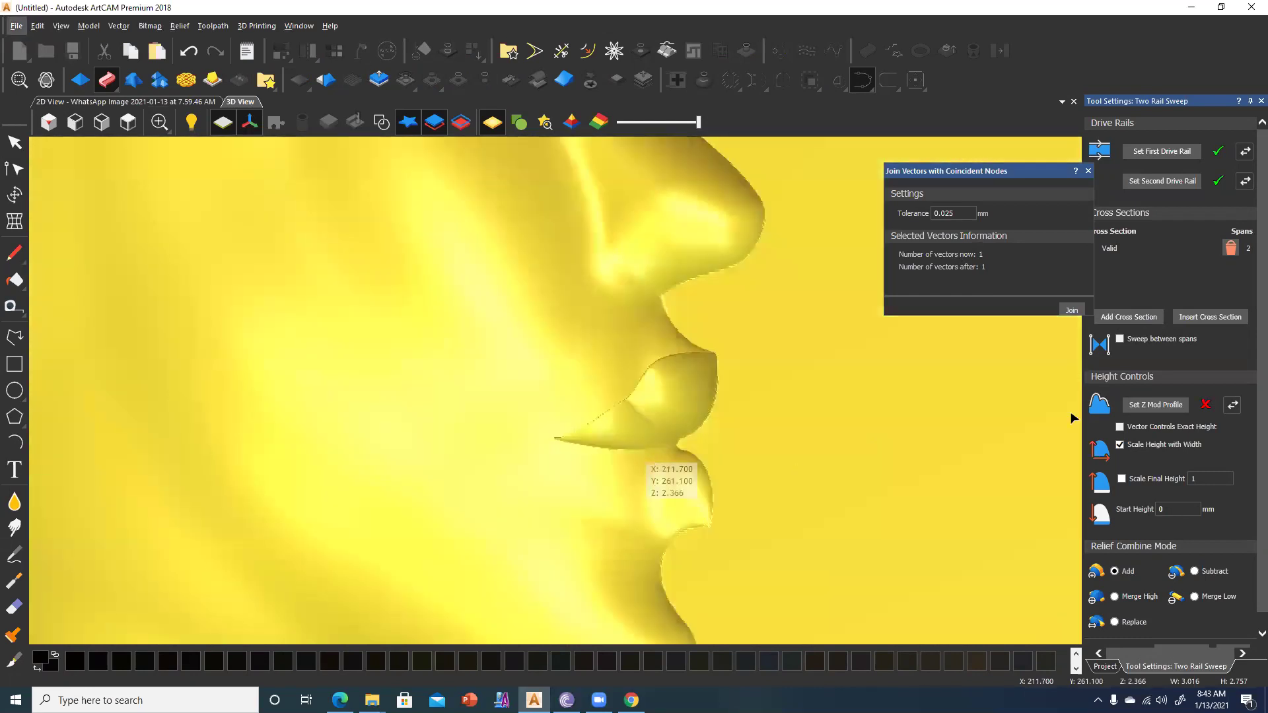
Enable Scale Final Height and apply the upper-lip sweep to the relief.
left_click(1122, 481)
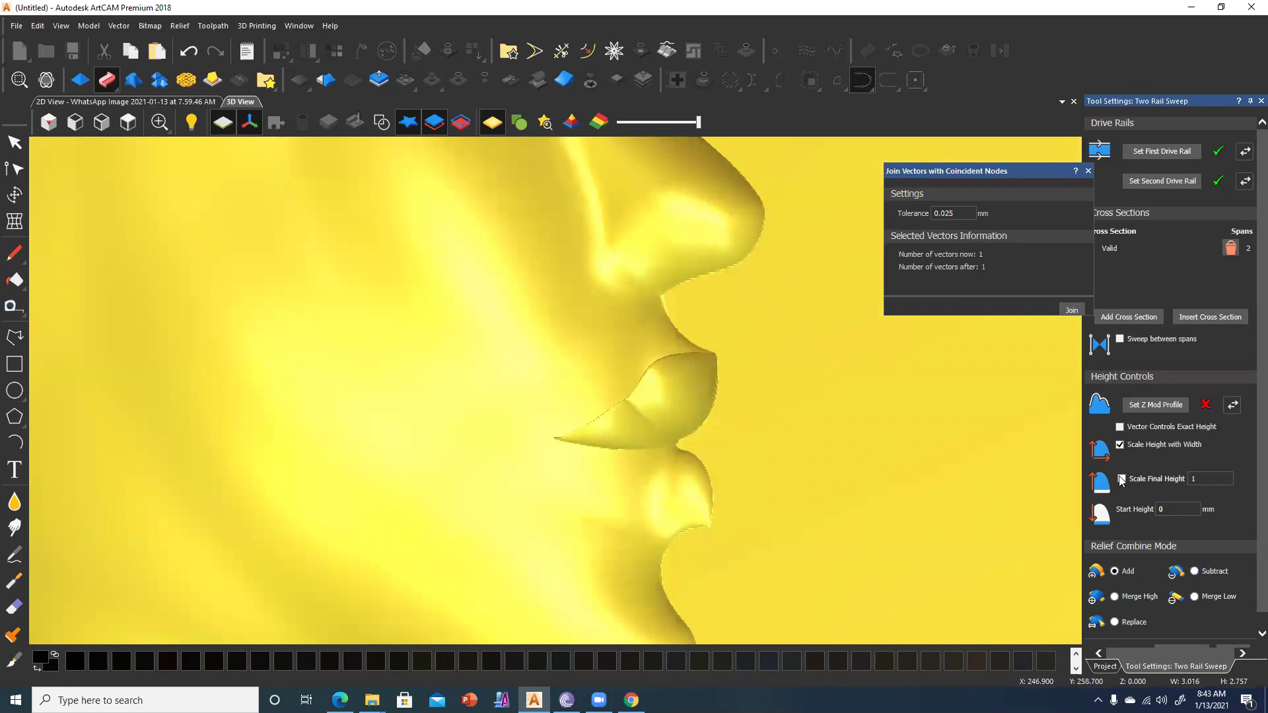
left_click(1121, 480)
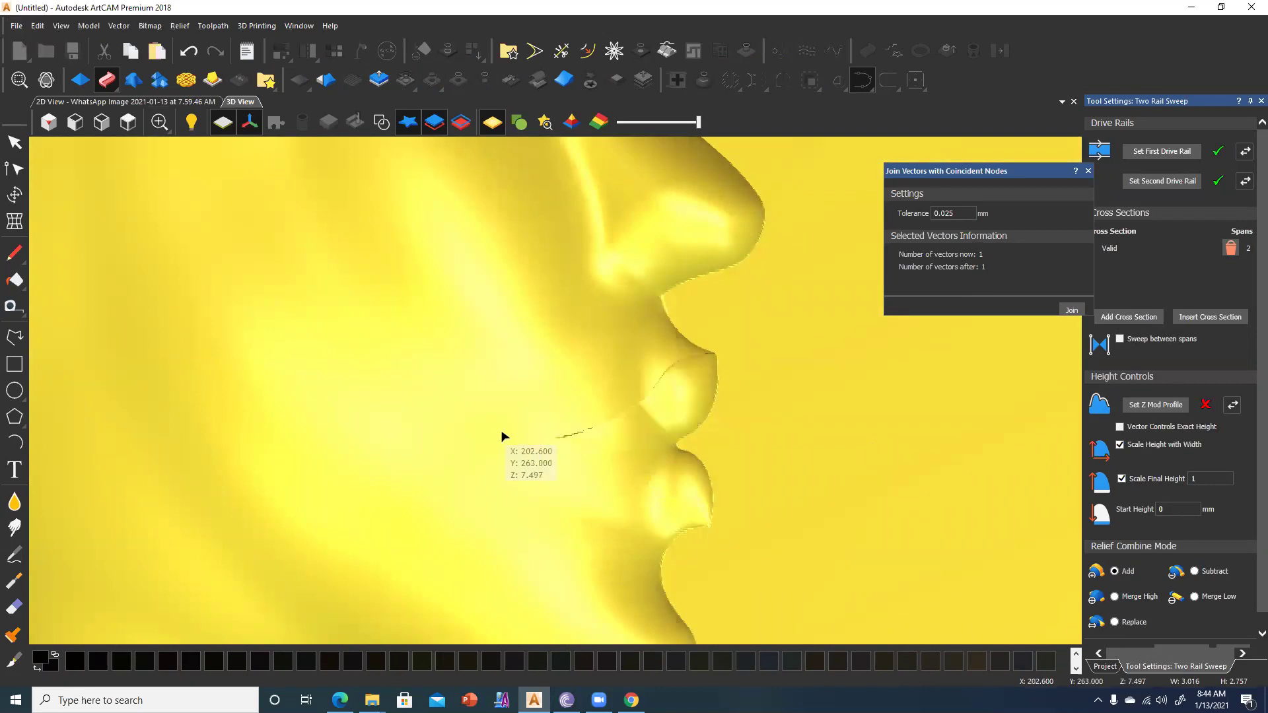
mouse_move(456, 439)
left_mouse_down()
mouse_move(854, 429)
mouse_move(694, 313)
mouse_move(643, 429)
mouse_move(429, 360)
left_mouse_up()
mouse_move(522, 489)
left_mouse_down()
mouse_move(603, 445)
mouse_move(526, 473)
left_mouse_up()
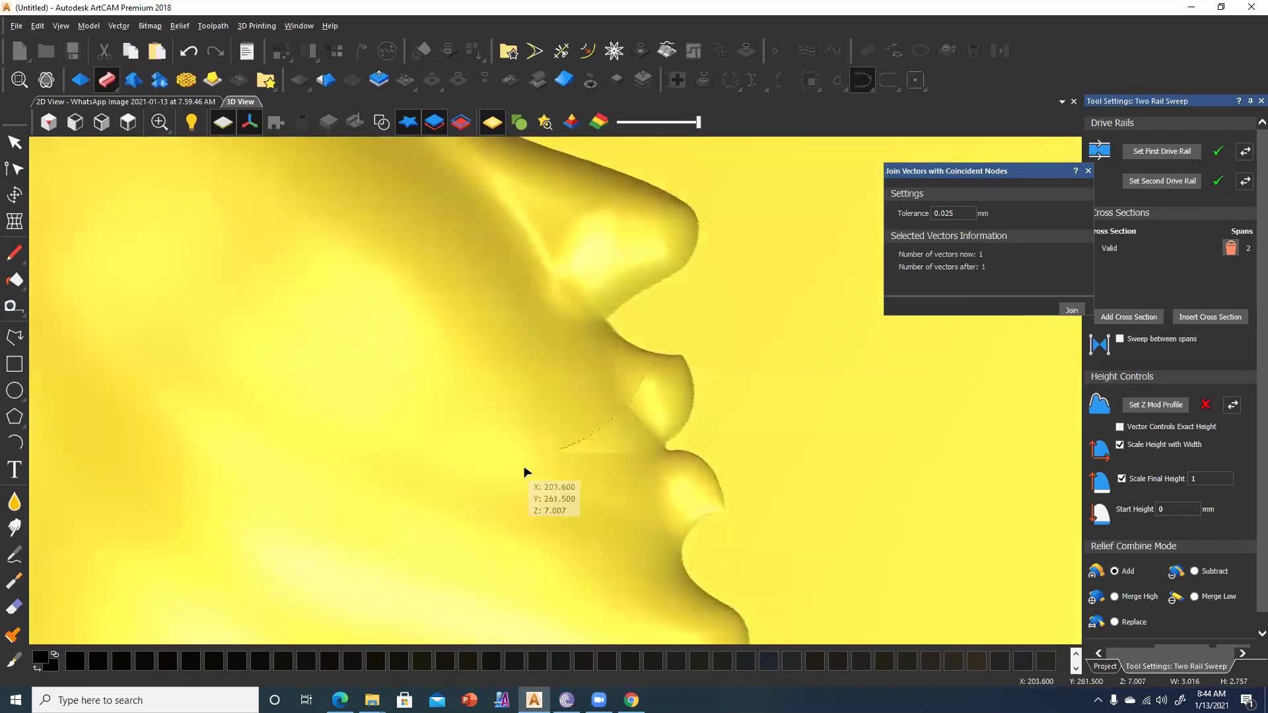
scroll(1136, 529, "down", 1)
left_click(1166, 639)
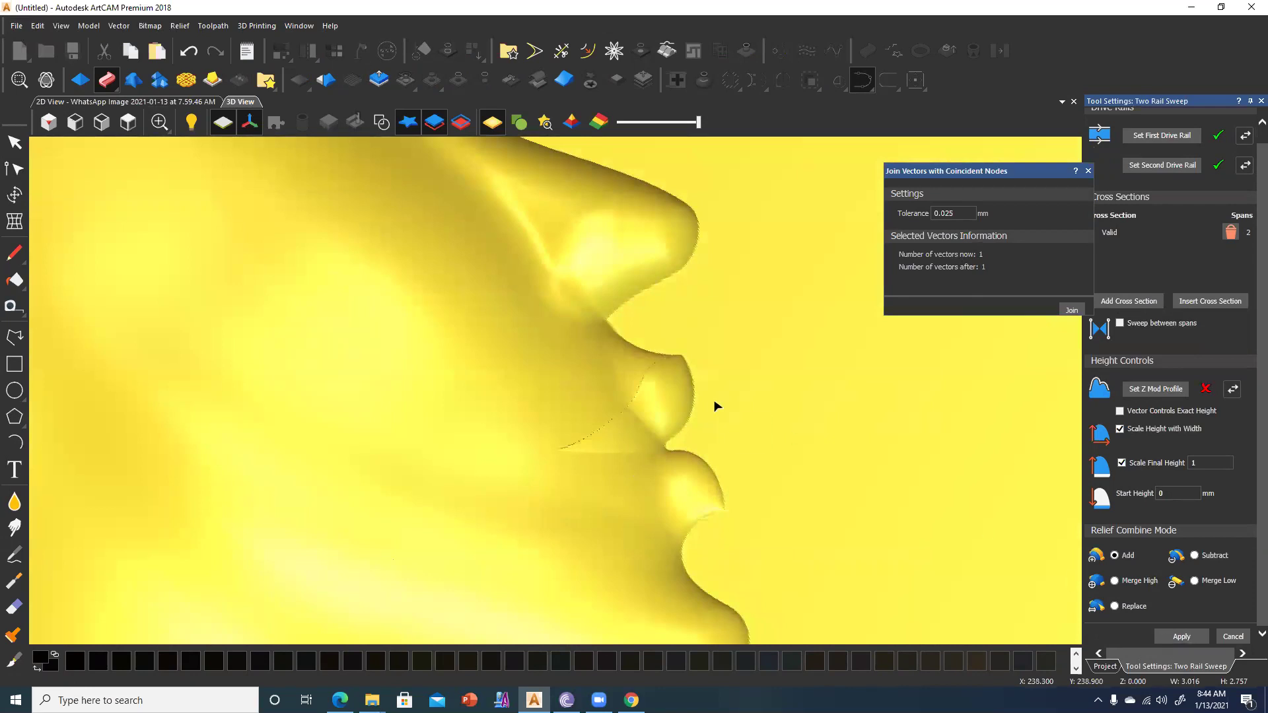
mouse_move(717, 406)
left_mouse_down()
mouse_move(591, 403)
mouse_move(614, 310)
left_mouse_up()
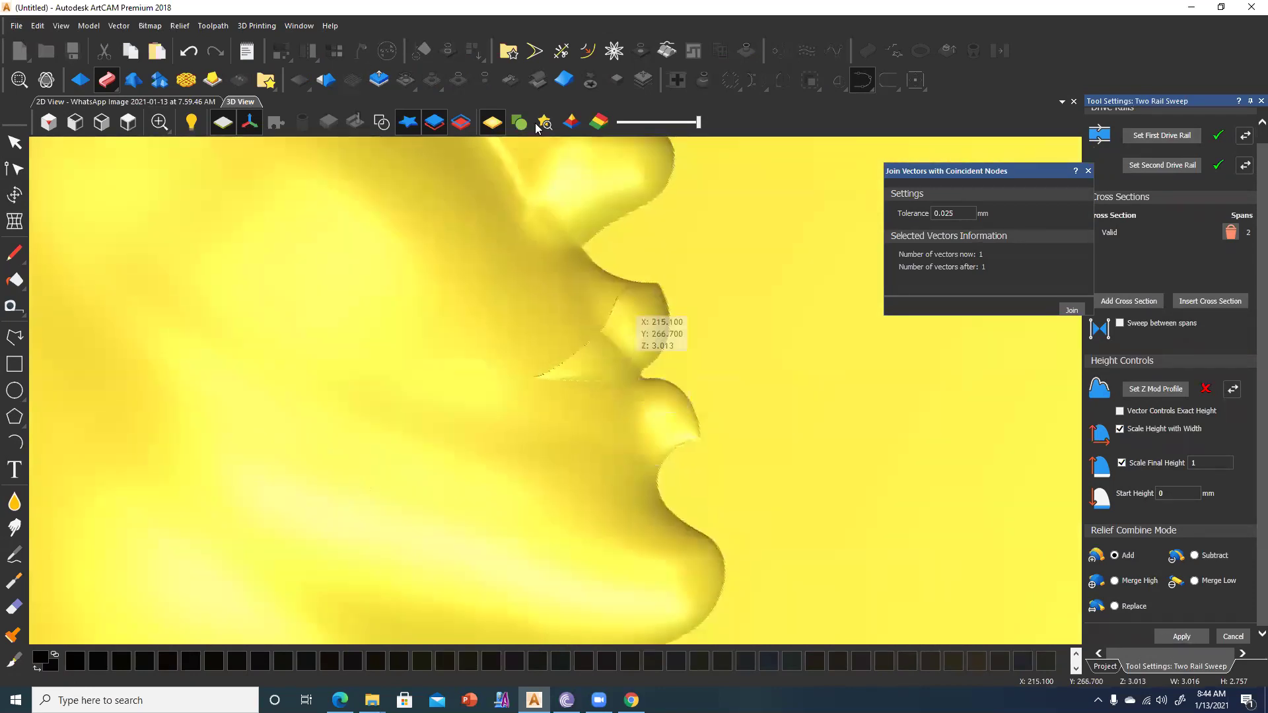
left_click(382, 122)
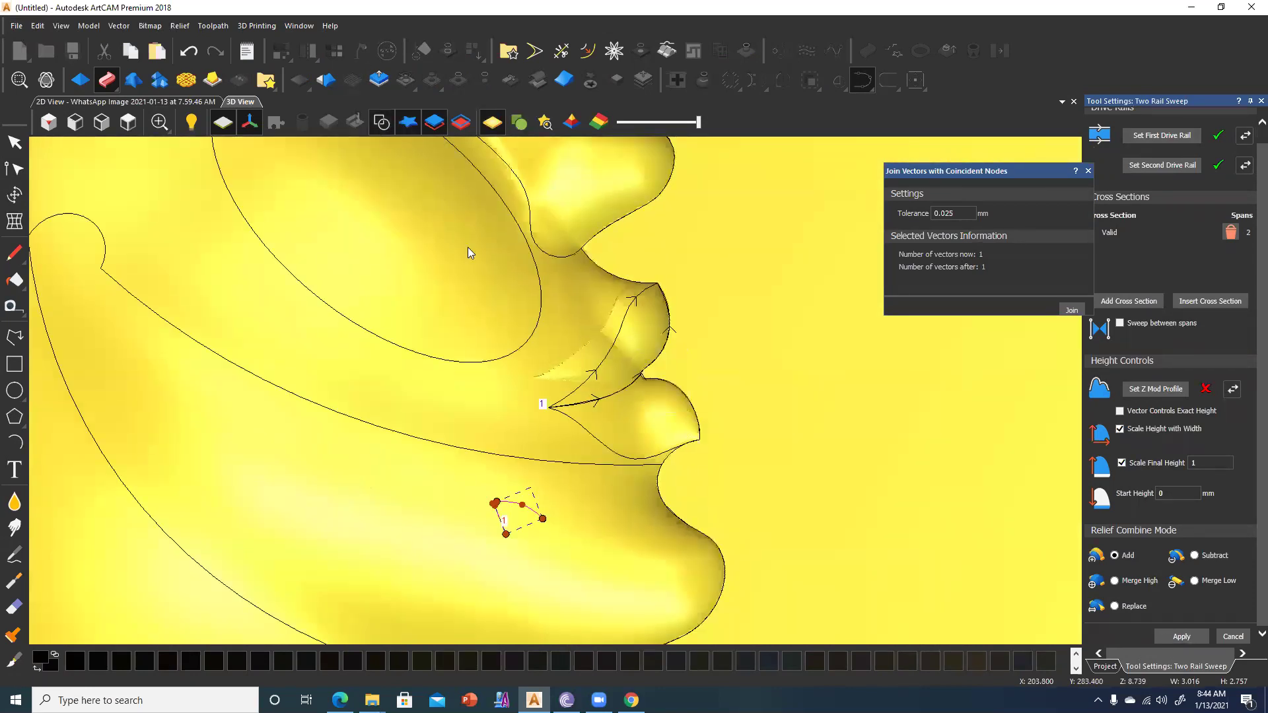
Sweep the arc between the two lower-lip curves with the first rail reversed, and apply it.
left_click(603, 433)
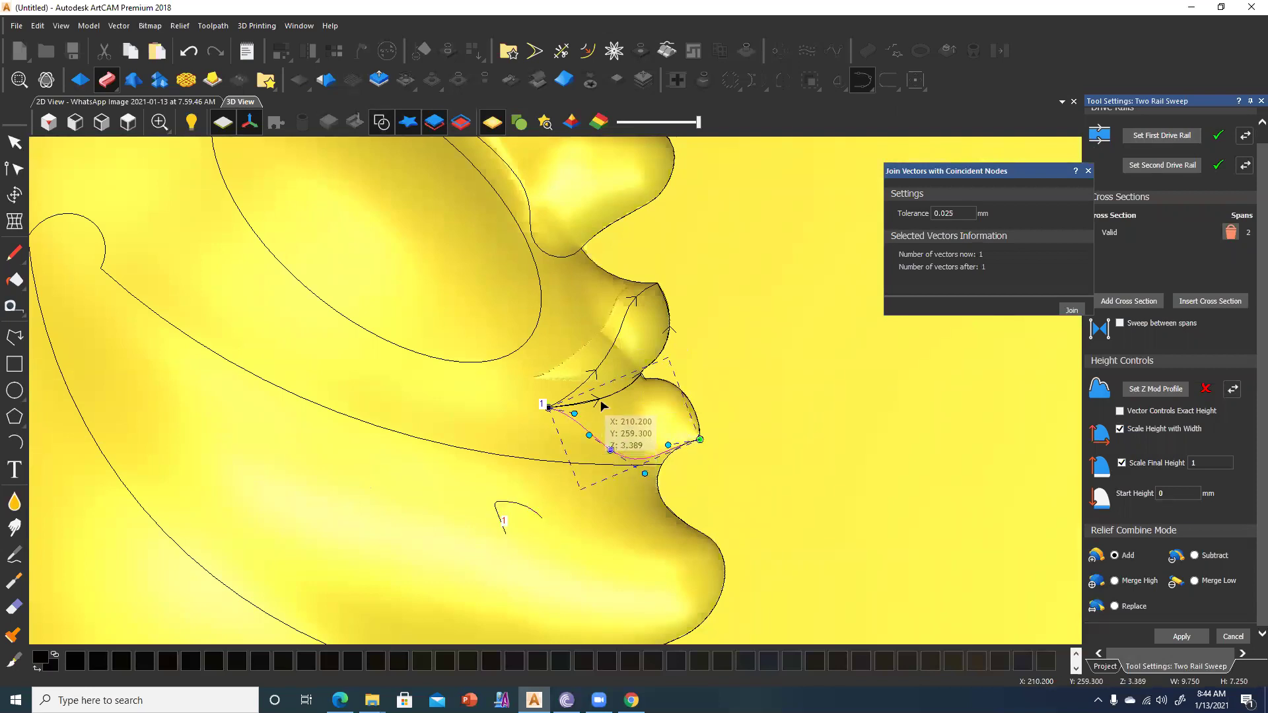
left_click(614, 394, "shift")
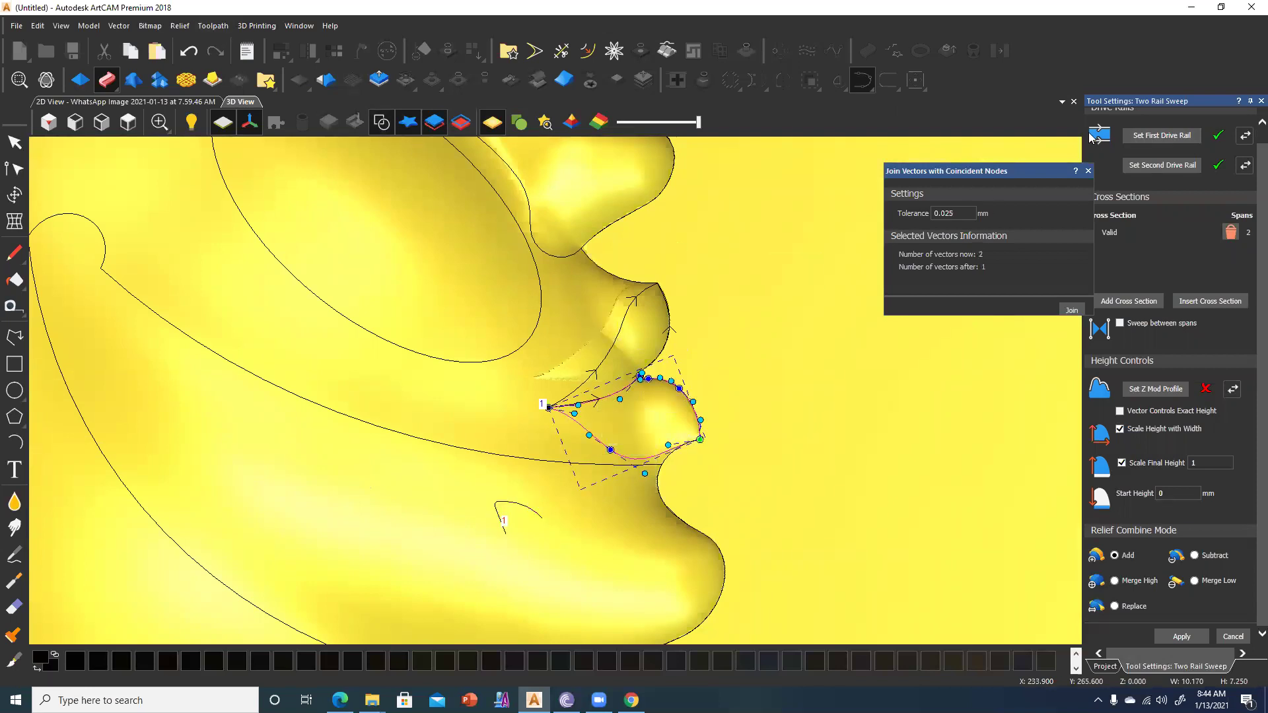
left_click(1182, 137)
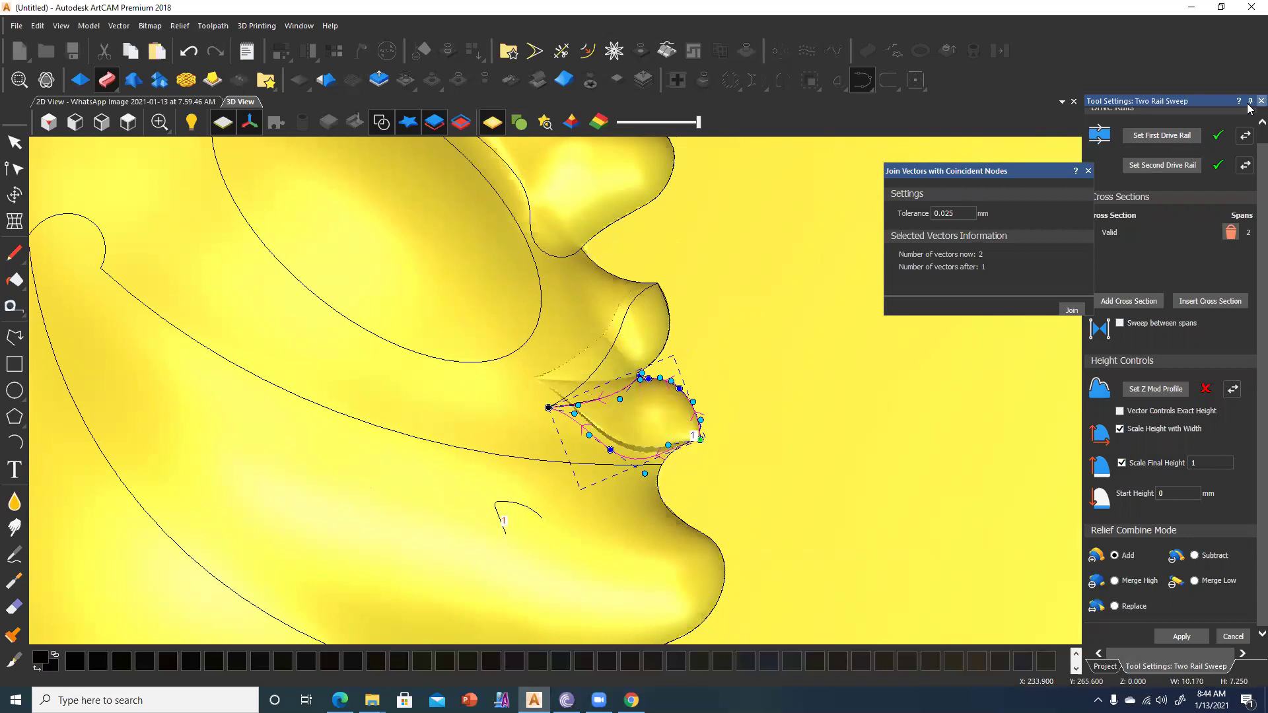
left_click(1246, 139)
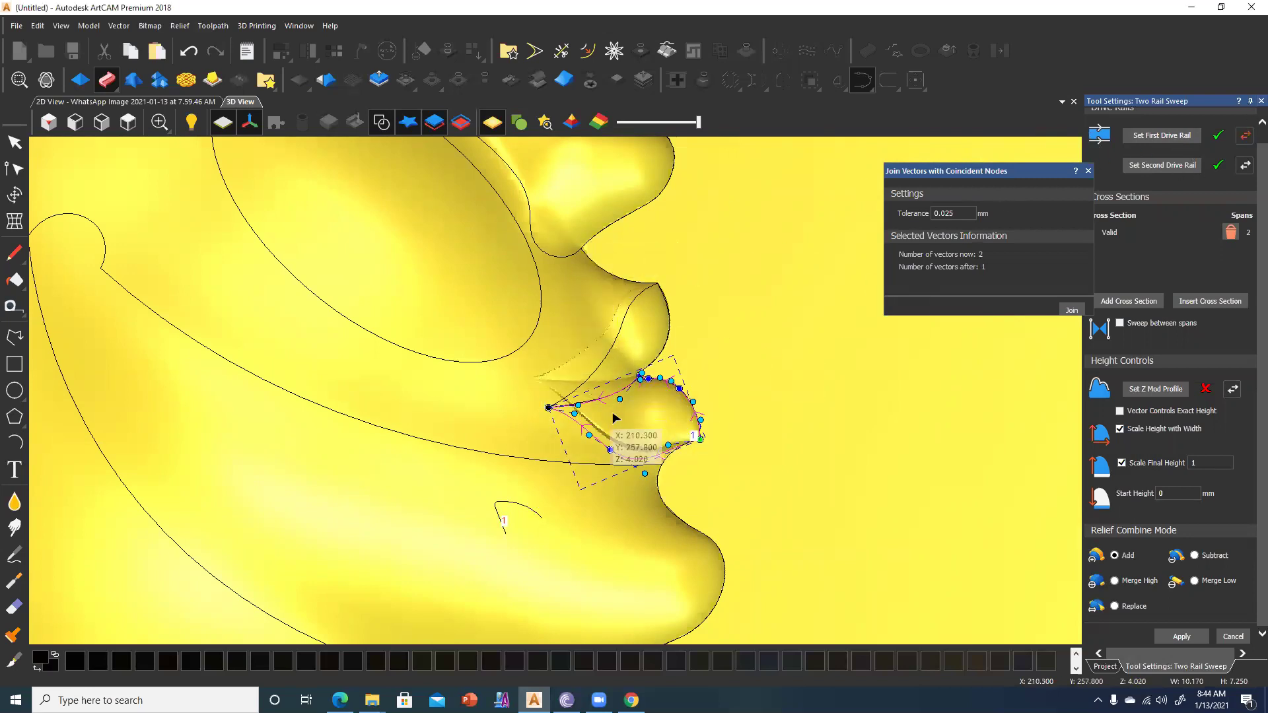
scroll(574, 505, "up", 2)
mouse_move(351, 320)
left_mouse_down()
mouse_move(492, 546)
mouse_move(602, 443)
left_mouse_up()
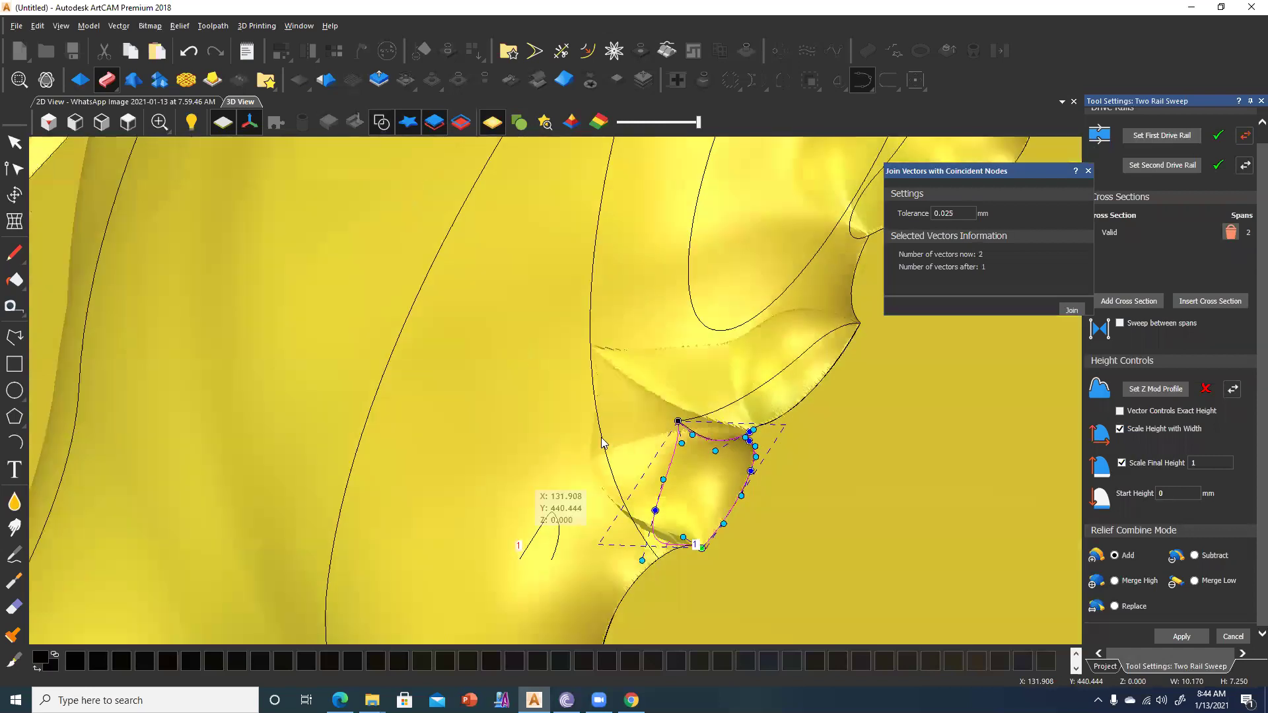
mouse_move(704, 457)
left_mouse_down()
mouse_move(677, 441)
mouse_move(611, 463)
mouse_move(628, 502)
left_mouse_up()
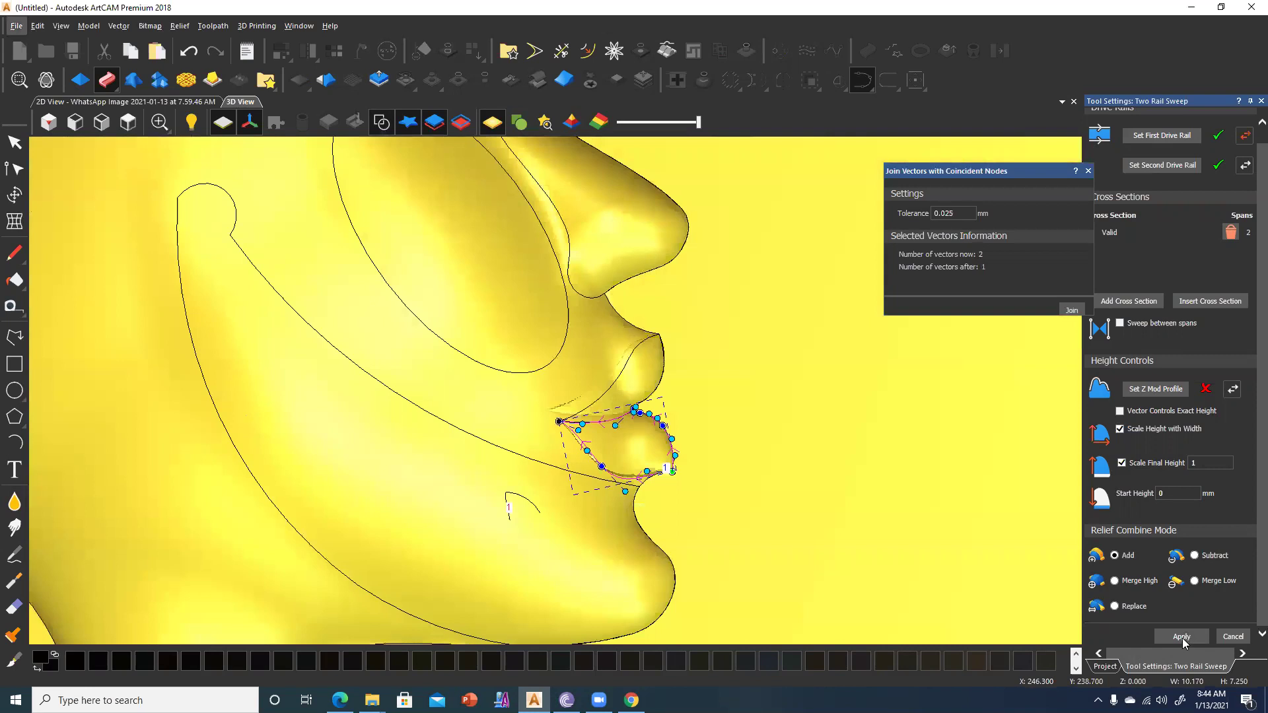
left_click(1233, 636)
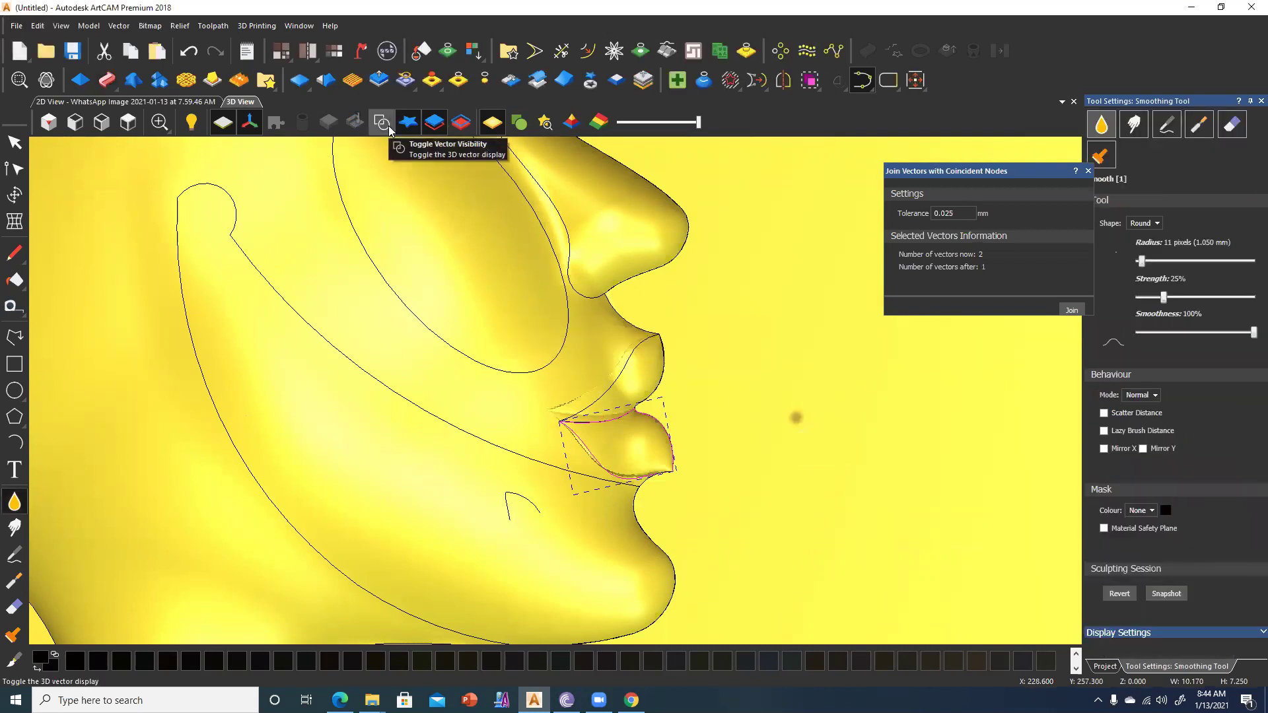
Hide the vector outlines in the 3D view and zoom in on the lips.
left_click(382, 123)
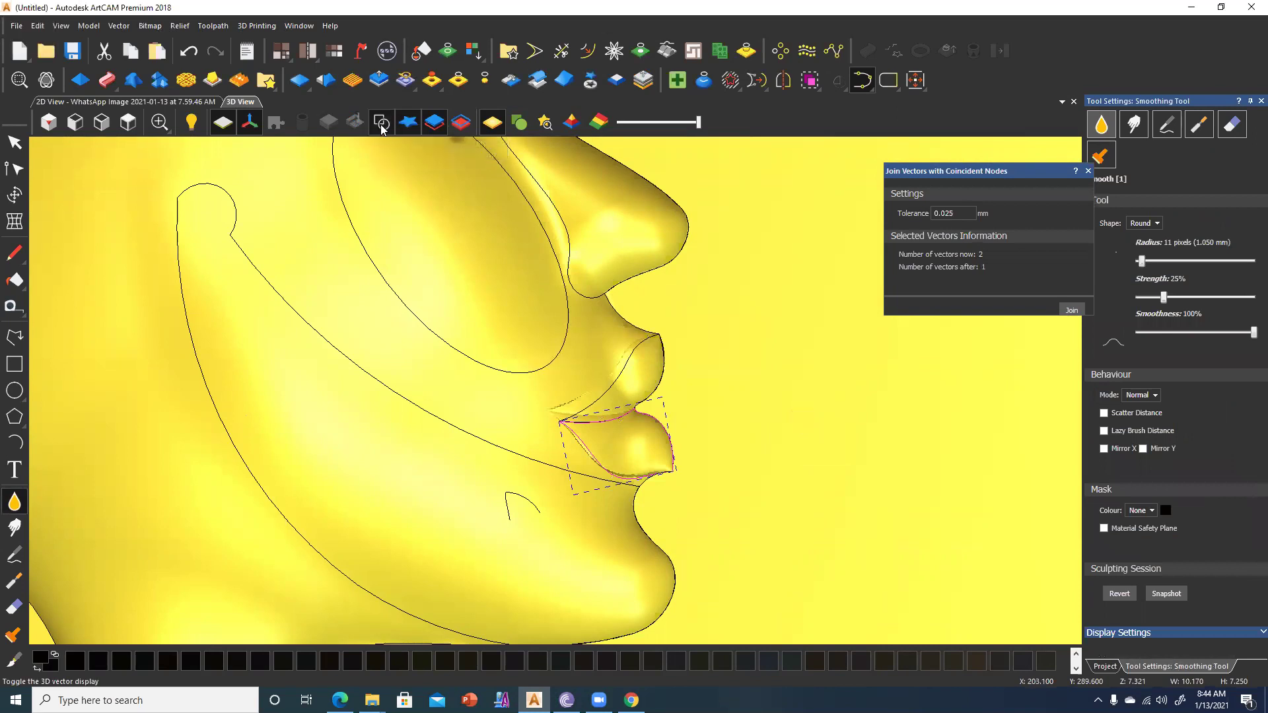
scroll(644, 428, "down", 3)
scroll(575, 425, "down", 2)
scroll(566, 405, "up", 3)
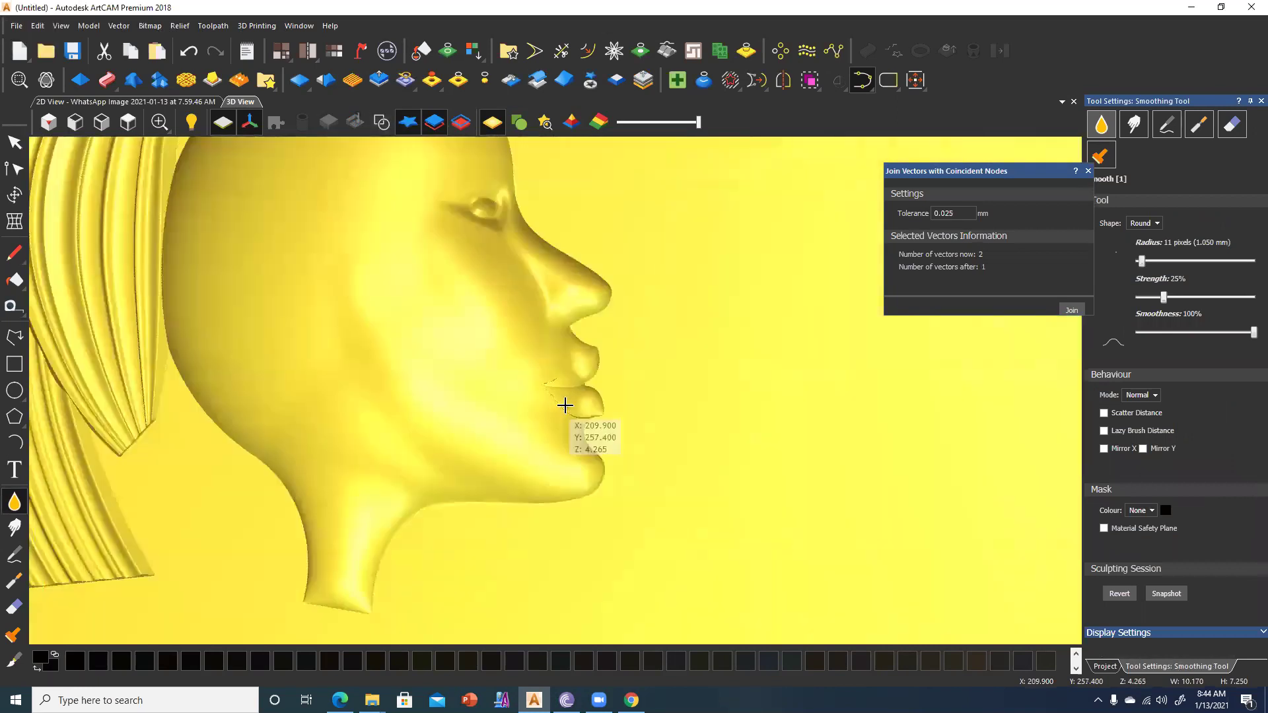
scroll(559, 378, "up", 3)
scroll(571, 347, "up", 2)
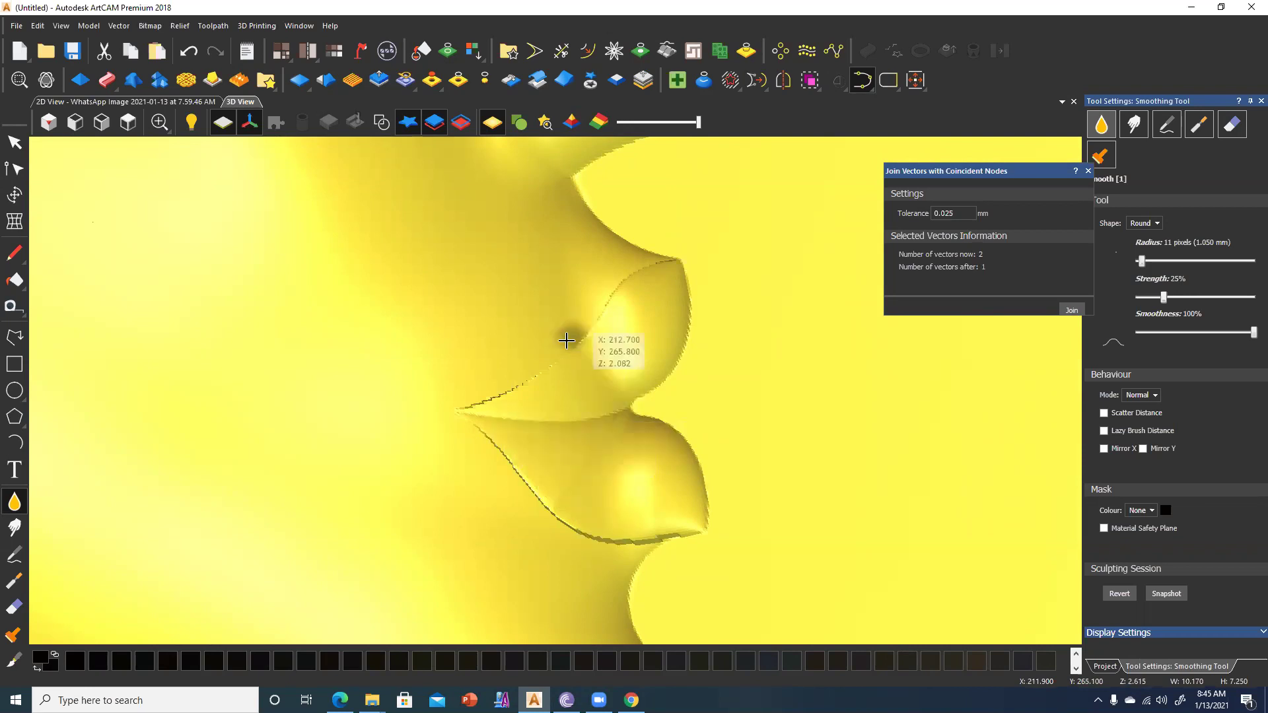
key("Escape")
Smooth the dimple and seam at the lip corner and the dark dimple on the lip.
mouse_move(394, 331)
left_mouse_down()
mouse_move(646, 462)
mouse_move(518, 340)
mouse_move(469, 359)
mouse_move(492, 369)
mouse_move(504, 405)
left_mouse_up()
mouse_move(545, 348)
left_mouse_down()
mouse_move(546, 337)
mouse_move(546, 360)
mouse_move(544, 335)
mouse_move(546, 445)
mouse_move(539, 383)
mouse_move(524, 473)
mouse_move(558, 314)
mouse_move(548, 346)
mouse_move(575, 506)
mouse_move(602, 488)
mouse_move(600, 502)
mouse_move(593, 475)
left_mouse_up()
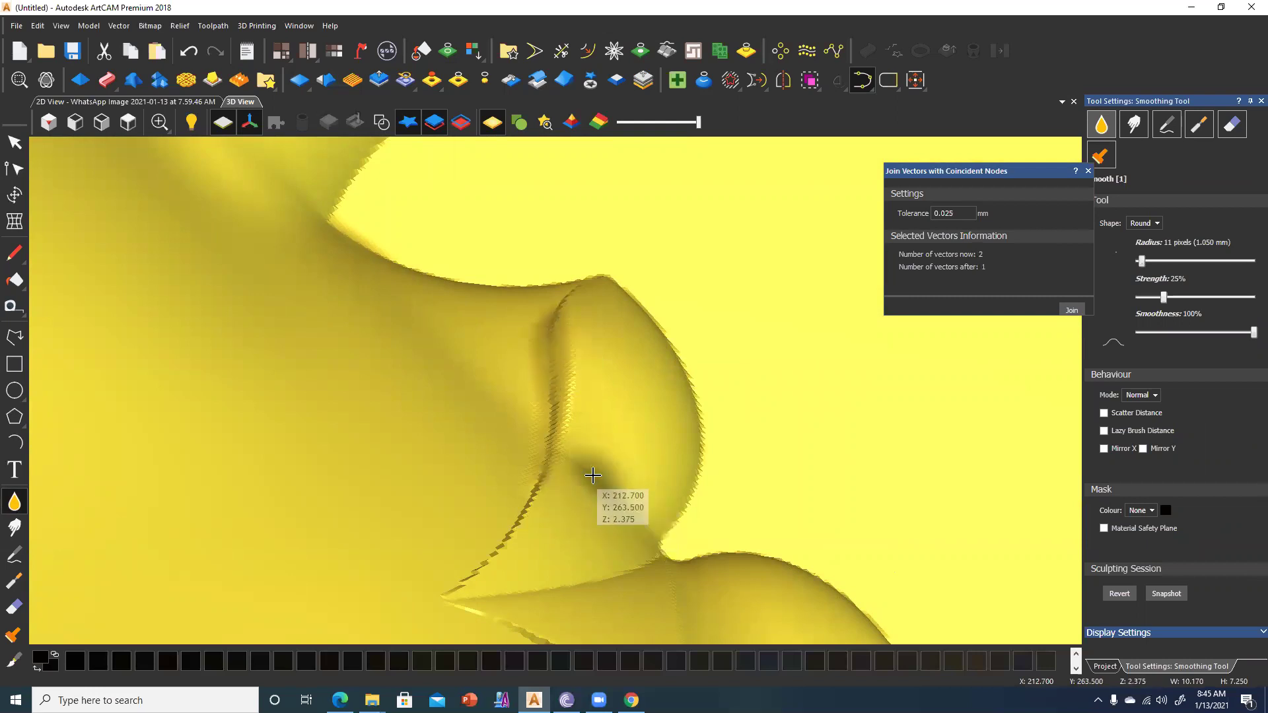
scroll(593, 475, "up", 2)
scroll(505, 424, "up", 2)
scroll(634, 291, "up", 2)
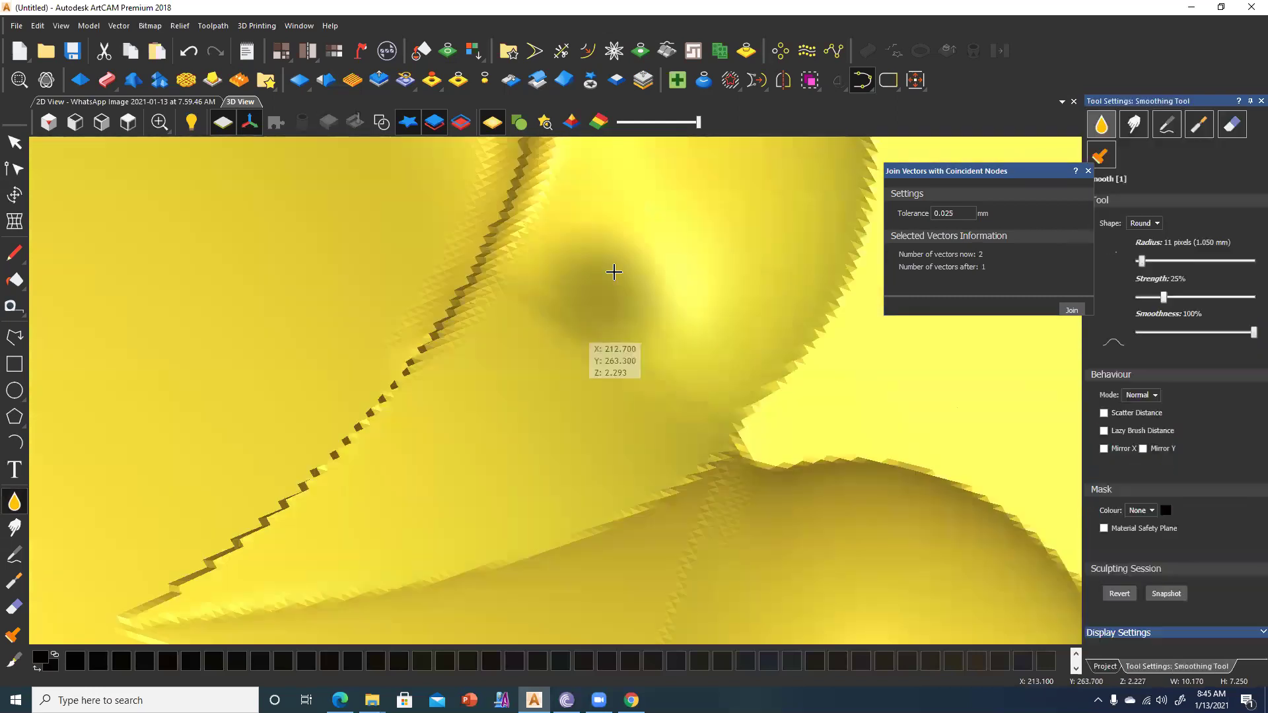
left_click_drag(614, 272, 538, 365)
left_click_drag(673, 304, 639, 378)
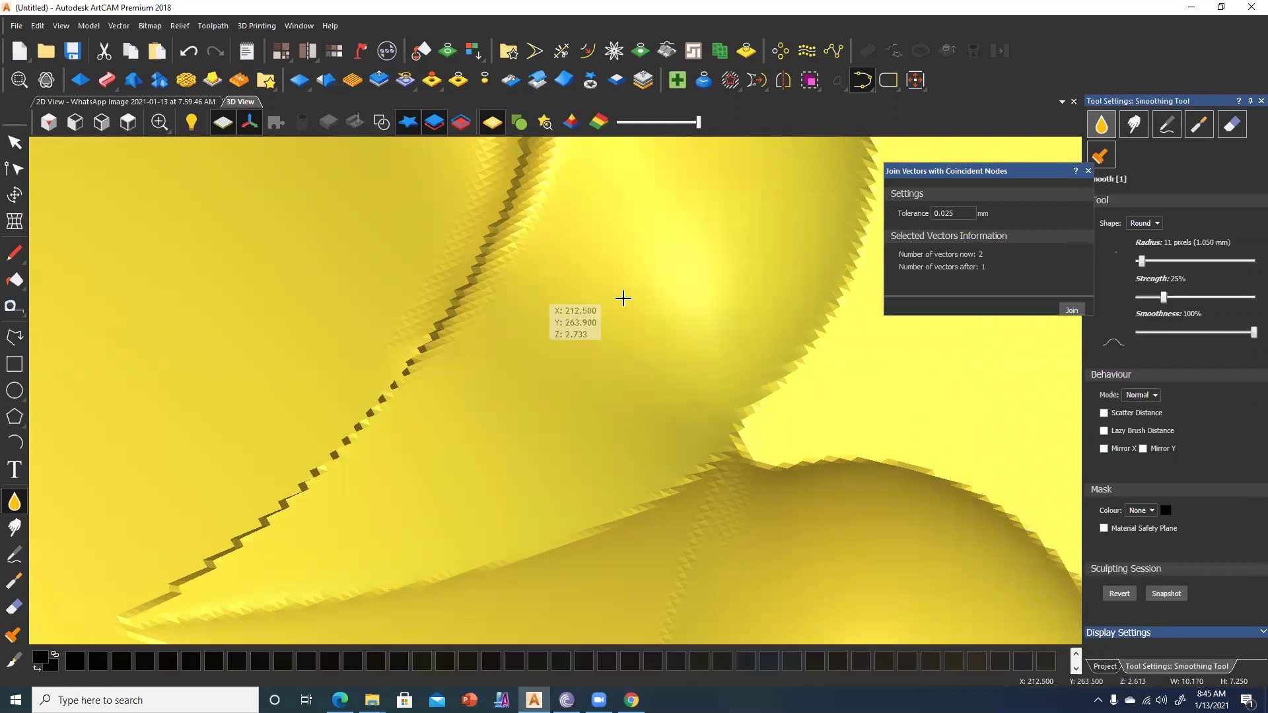
Smooth away the remaining dark dent along the lip seam.
scroll(632, 379, "down", 2)
scroll(652, 425, "up", 1)
scroll(711, 352, "down", 1)
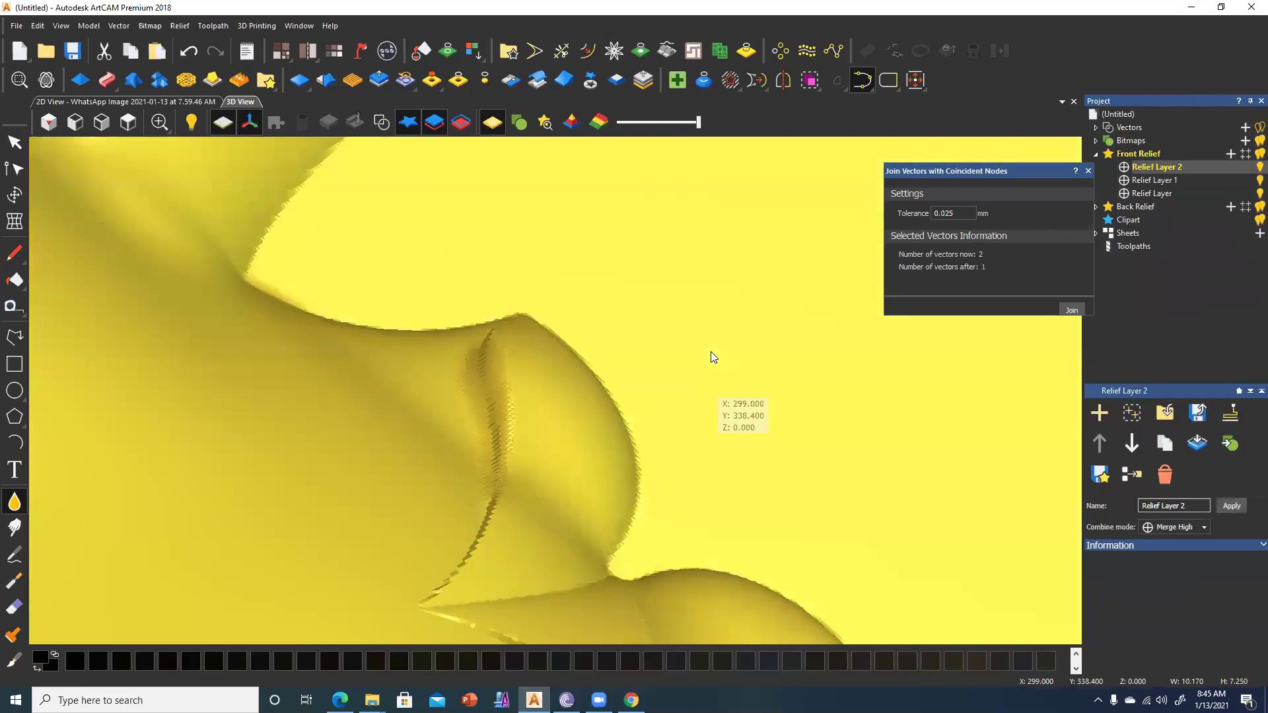
scroll(544, 416, "up", 1)
left_click_drag(665, 403, 741, 539)
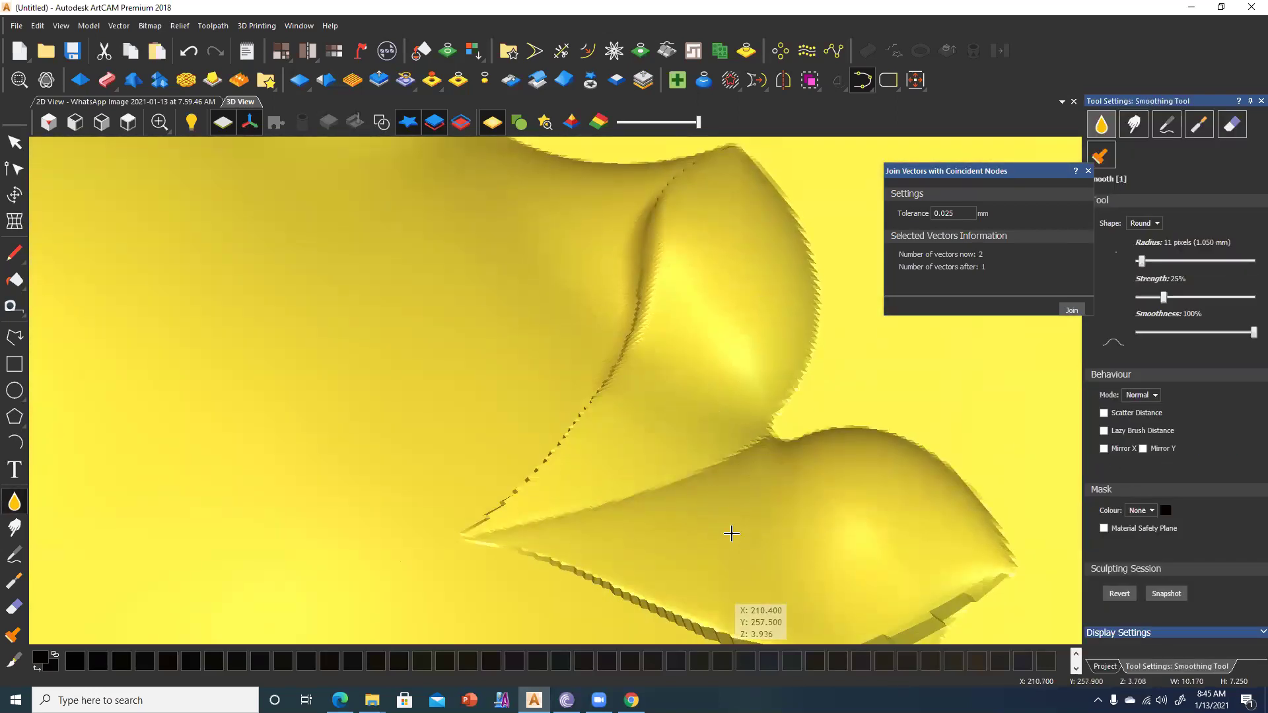
middle_click_drag(730, 562, 676, 469)
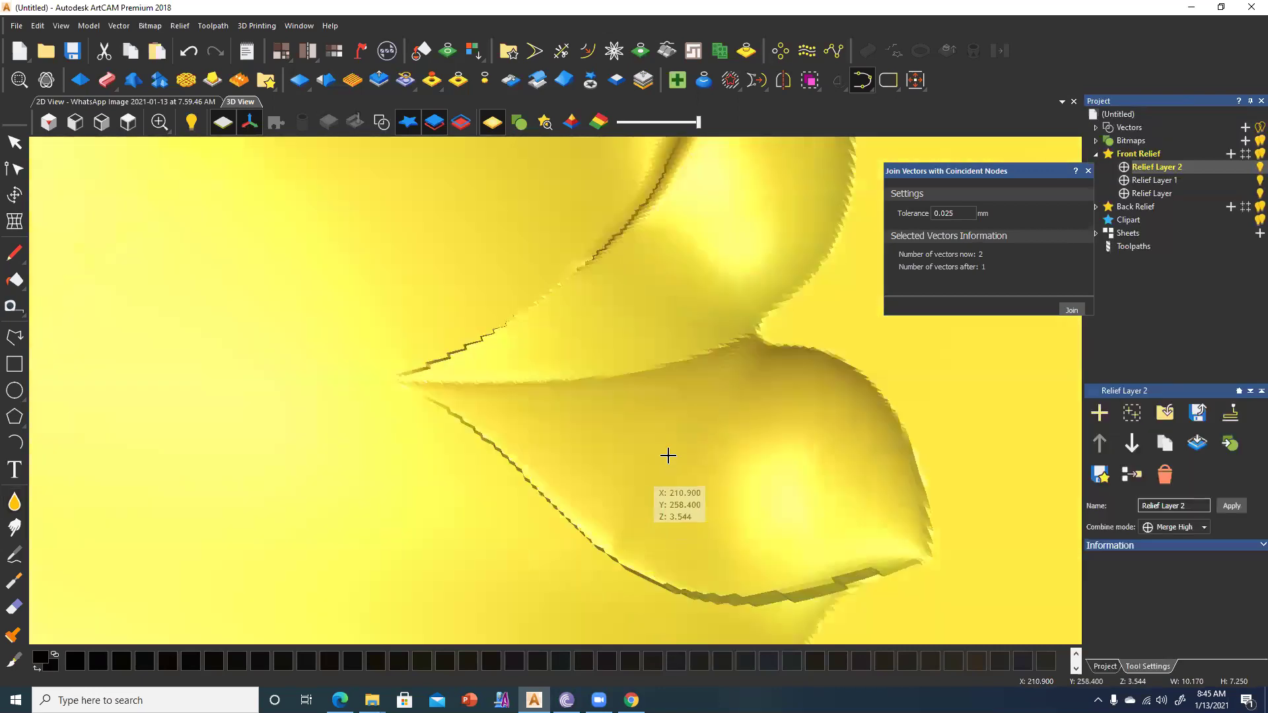
scroll(668, 453, "up", 2)
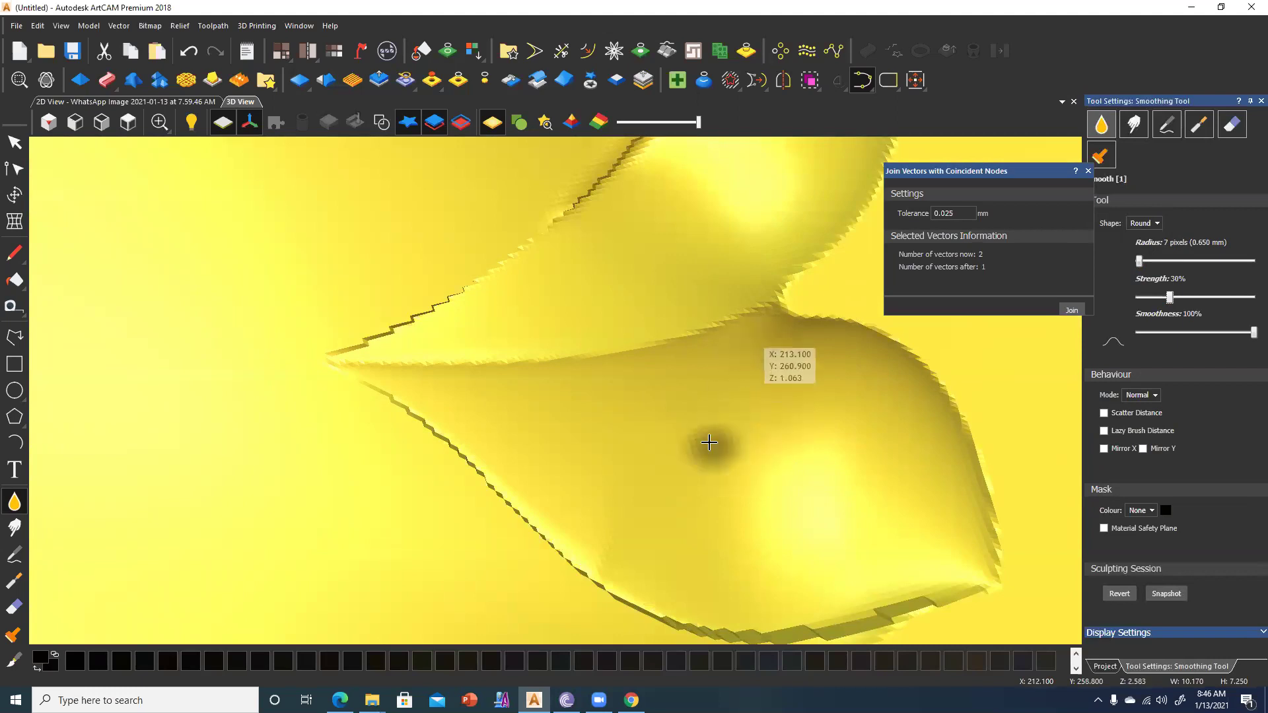
Smooth the ridge edge along the seam, then rotate the relief to inspect the ridge.
mouse_move(777, 426)
middle_mouse_down()
mouse_move(655, 563)
mouse_move(674, 439)
mouse_move(667, 500)
mouse_move(658, 470)
middle_mouse_up()
mouse_move(658, 470)
left_mouse_down()
mouse_move(581, 453)
mouse_move(584, 510)
left_mouse_up()
key("Escape")
mouse_move(651, 518)
middle_mouse_down()
mouse_move(691, 489)
mouse_move(645, 480)
mouse_move(634, 419)
mouse_move(555, 521)
mouse_move(843, 542)
mouse_move(617, 371)
mouse_move(646, 411)
middle_mouse_up()
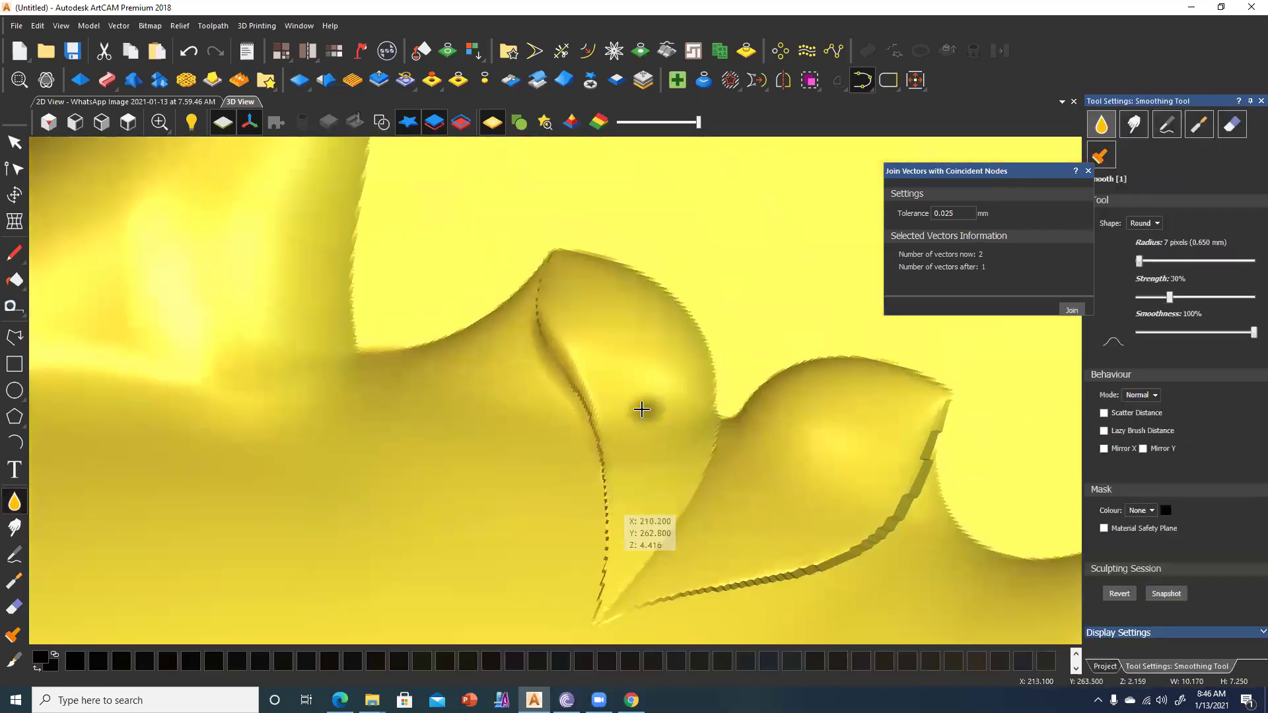
scroll(610, 227, "up", 3)
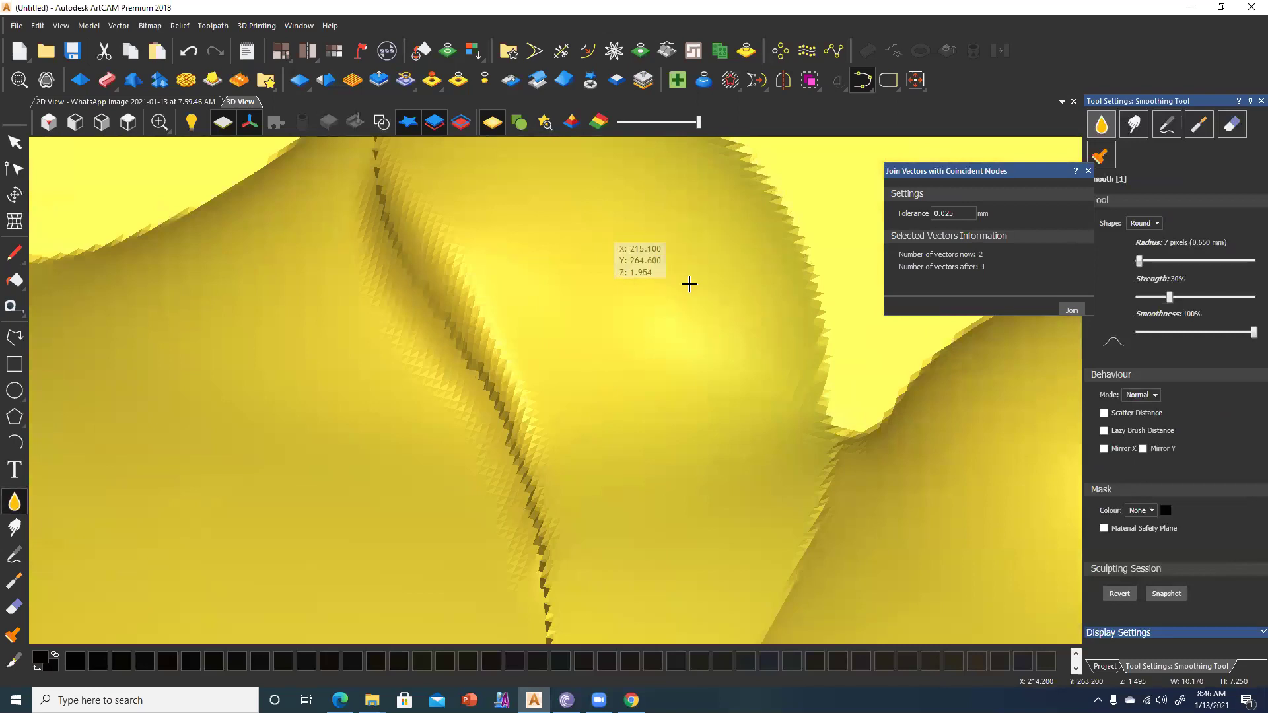
mouse_move(730, 574)
middle_mouse_down()
mouse_move(687, 447)
mouse_move(644, 547)
middle_mouse_up()
mouse_move(688, 482)
middle_mouse_down()
mouse_move(524, 467)
mouse_move(738, 346)
mouse_move(680, 329)
middle_mouse_up()
key("Escape")
key("s")
Flatten the jagged, serrated ridge teeth along the seam and upper ridge.
scroll(656, 558, "up", 2)
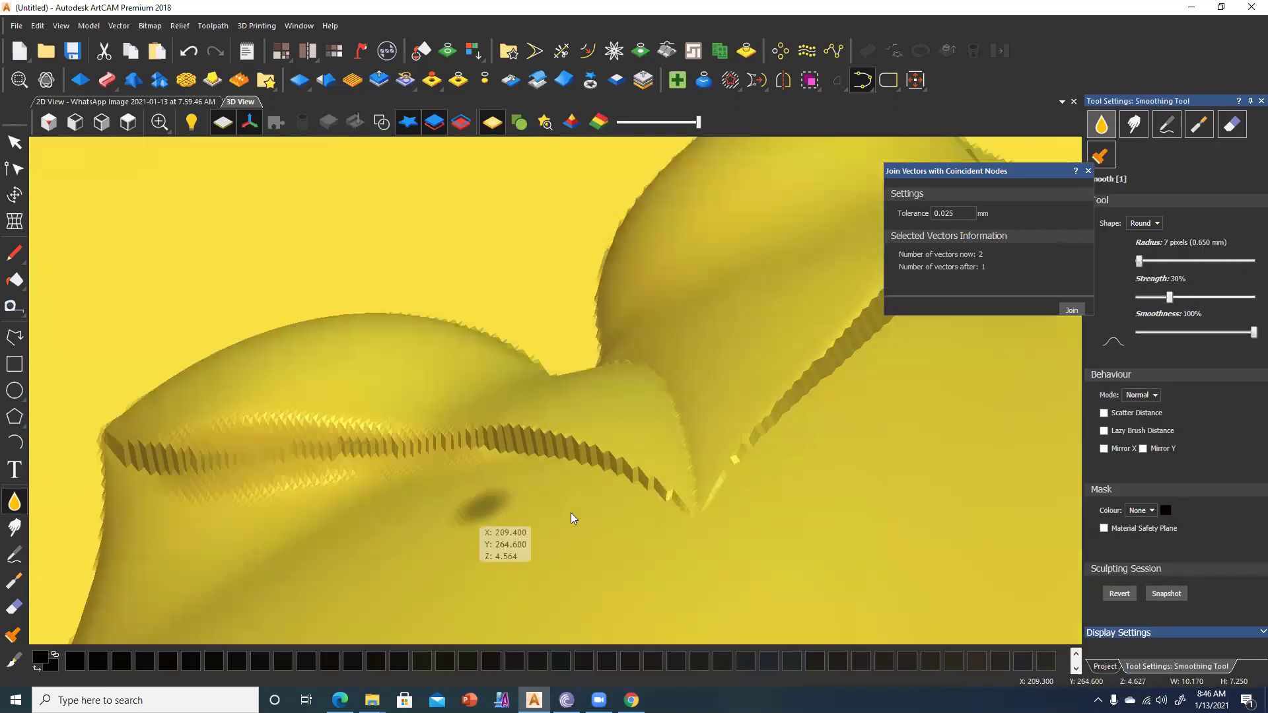
scroll(575, 516, "up", 2)
mouse_move(498, 450)
left_mouse_down()
mouse_move(423, 452)
mouse_move(600, 444)
mouse_move(753, 477)
mouse_move(320, 446)
mouse_move(429, 455)
left_mouse_up()
mouse_move(674, 448)
left_mouse_down()
mouse_move(603, 425)
mouse_move(711, 448)
left_mouse_up()
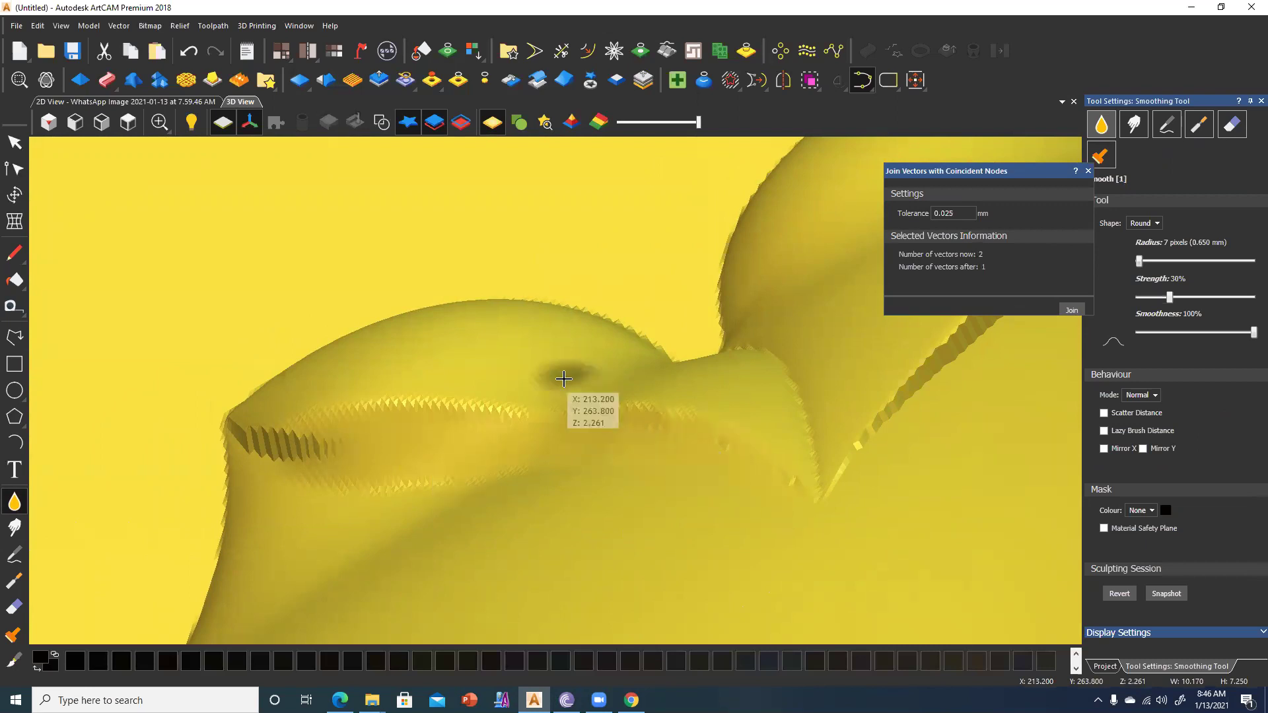
key("Escape")
left_click_drag(637, 558, 593, 428)
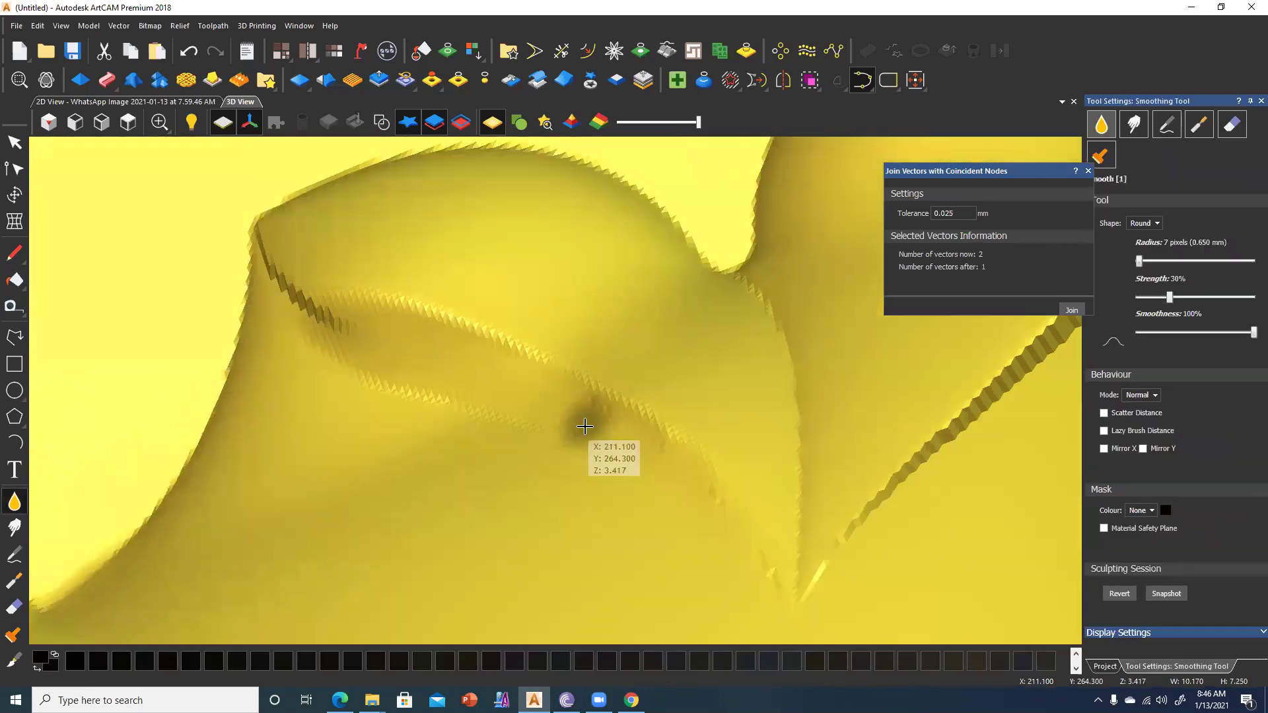
left_click_drag(584, 381, 778, 632)
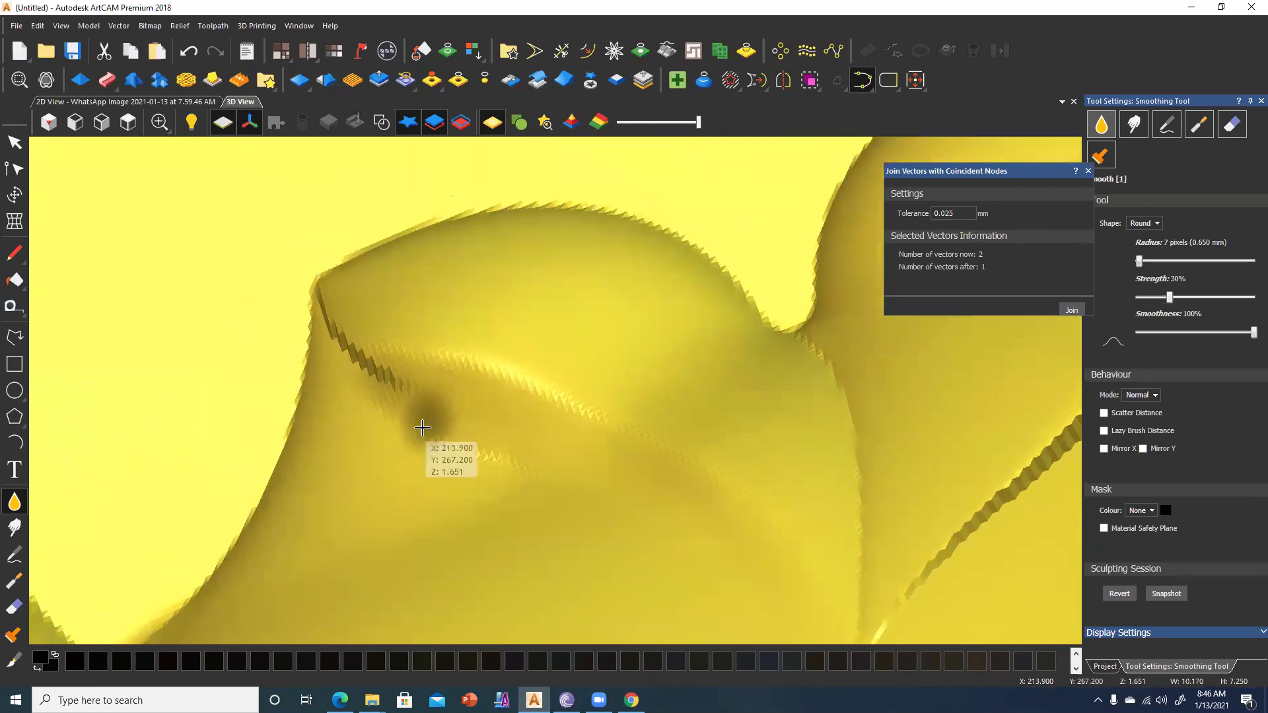
mouse_move(471, 477)
left_mouse_down()
mouse_move(453, 376)
mouse_move(371, 345)
mouse_move(470, 410)
mouse_move(463, 355)
mouse_move(617, 433)
mouse_move(433, 336)
mouse_move(537, 419)
mouse_move(429, 379)
mouse_move(419, 436)
mouse_move(376, 368)
mouse_move(452, 478)
left_mouse_up()
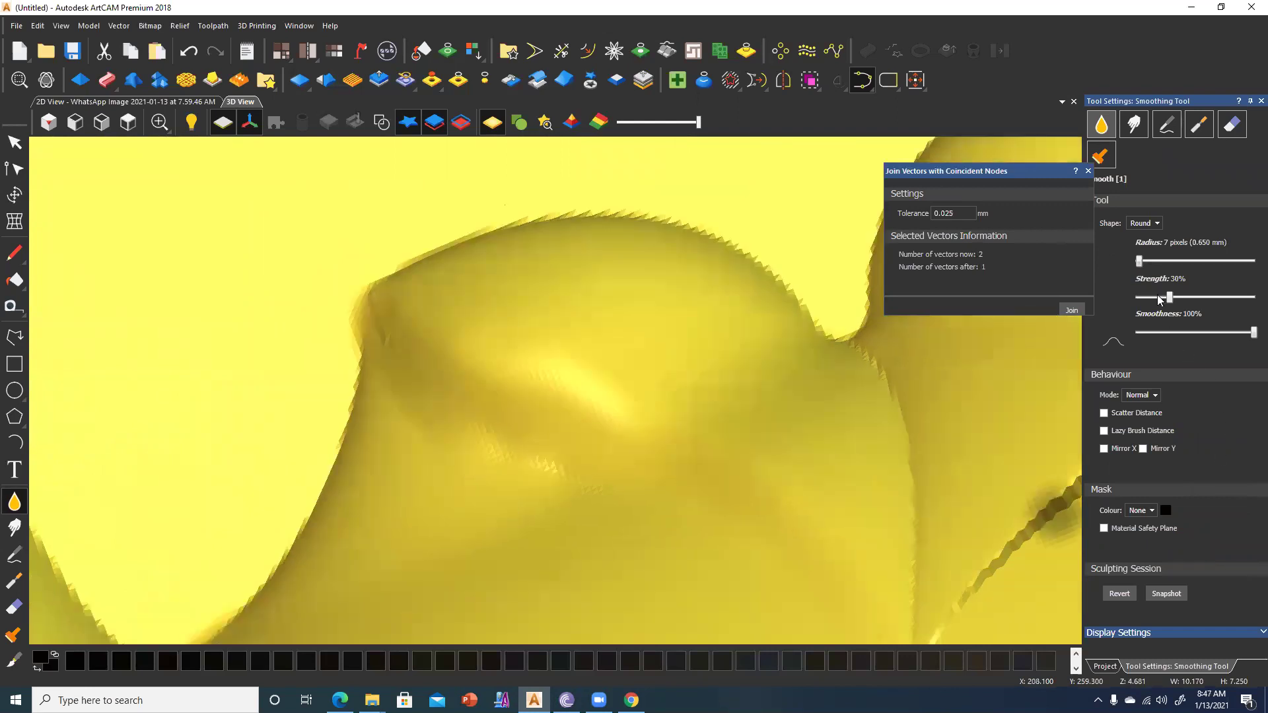
Enlarge the smoothing brush to a 24-pixel radius and view the relief from the top.
left_click(1150, 262)
left_click_drag(759, 412, 453, 447)
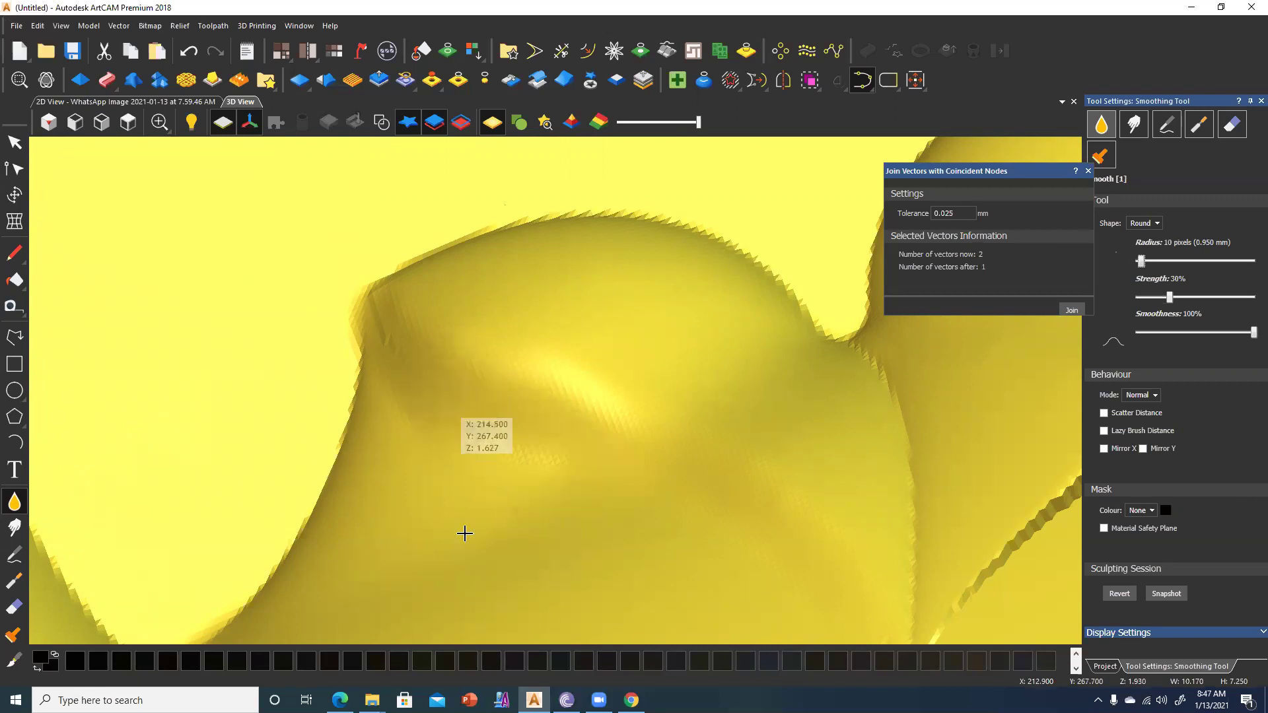
left_click(126, 123)
scroll(573, 326, "up", 5)
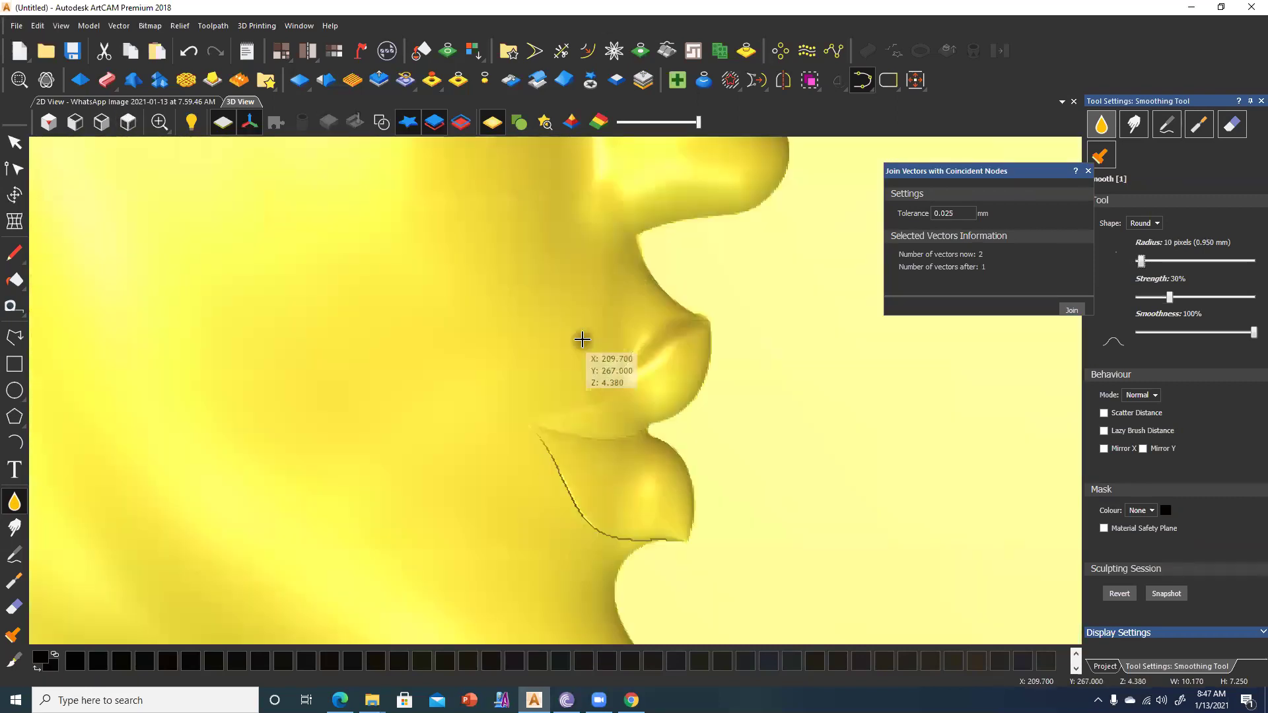
scroll(619, 414, "up", 2)
Smooth the upper lip surface and the jagged groove and ridge along the chin edge.
left_click_drag(644, 345, 769, 212)
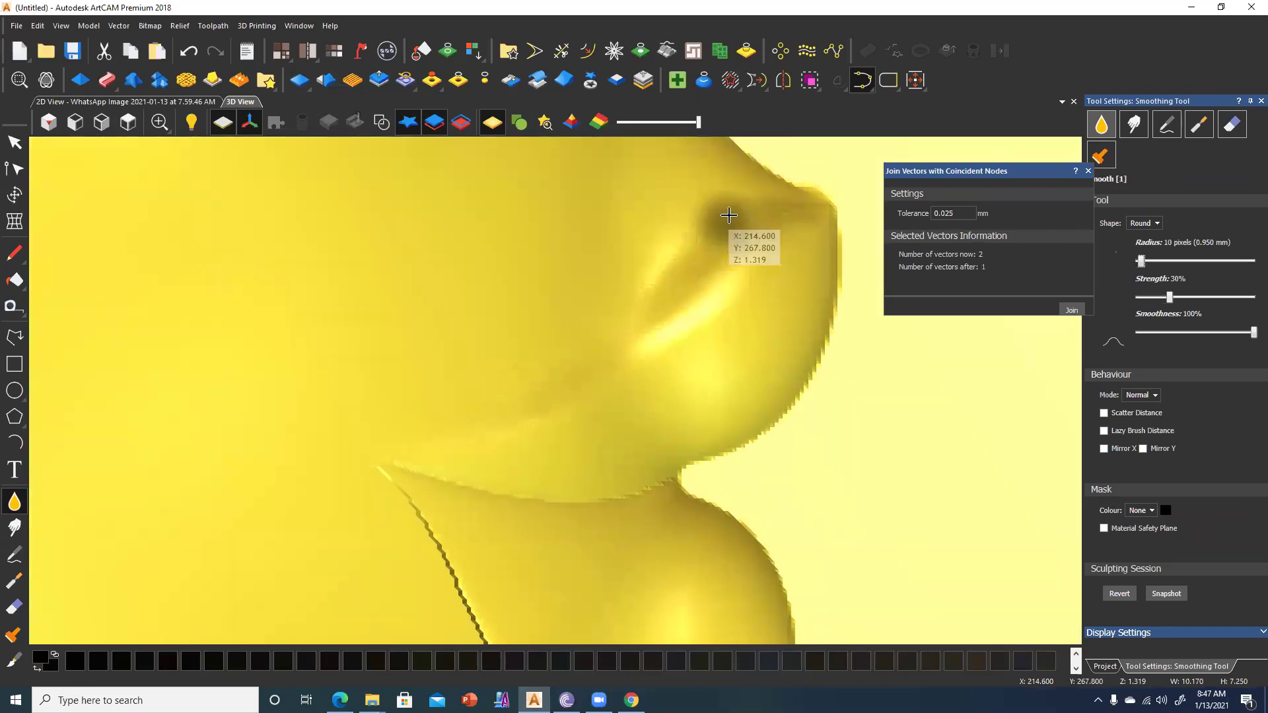
left_click_drag(598, 312, 594, 284)
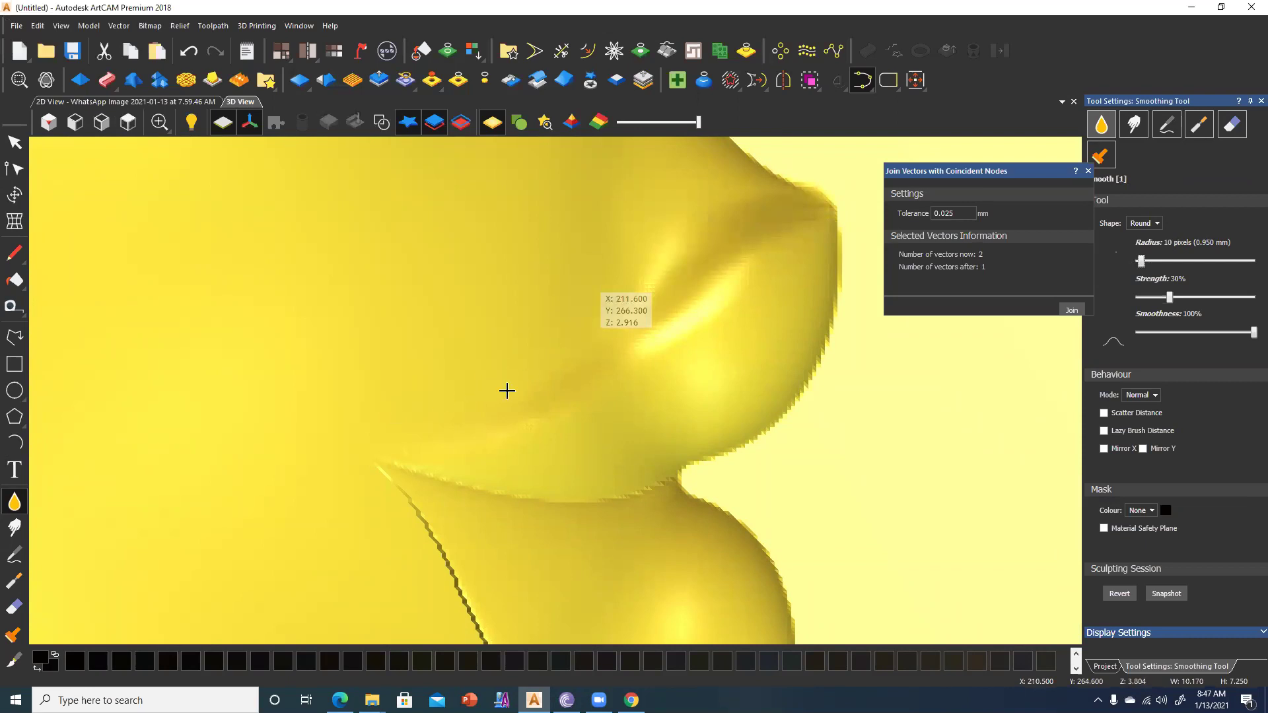
mouse_move(638, 272)
left_mouse_down()
mouse_move(681, 385)
mouse_move(778, 302)
mouse_move(578, 448)
mouse_move(668, 306)
mouse_move(648, 385)
mouse_move(527, 419)
mouse_move(628, 379)
left_mouse_up()
mouse_move(447, 405)
left_mouse_down()
mouse_move(479, 425)
mouse_move(451, 335)
mouse_move(549, 517)
mouse_move(481, 377)
mouse_move(600, 535)
mouse_move(629, 537)
mouse_move(532, 484)
mouse_move(555, 476)
mouse_move(611, 521)
mouse_move(589, 520)
left_mouse_up()
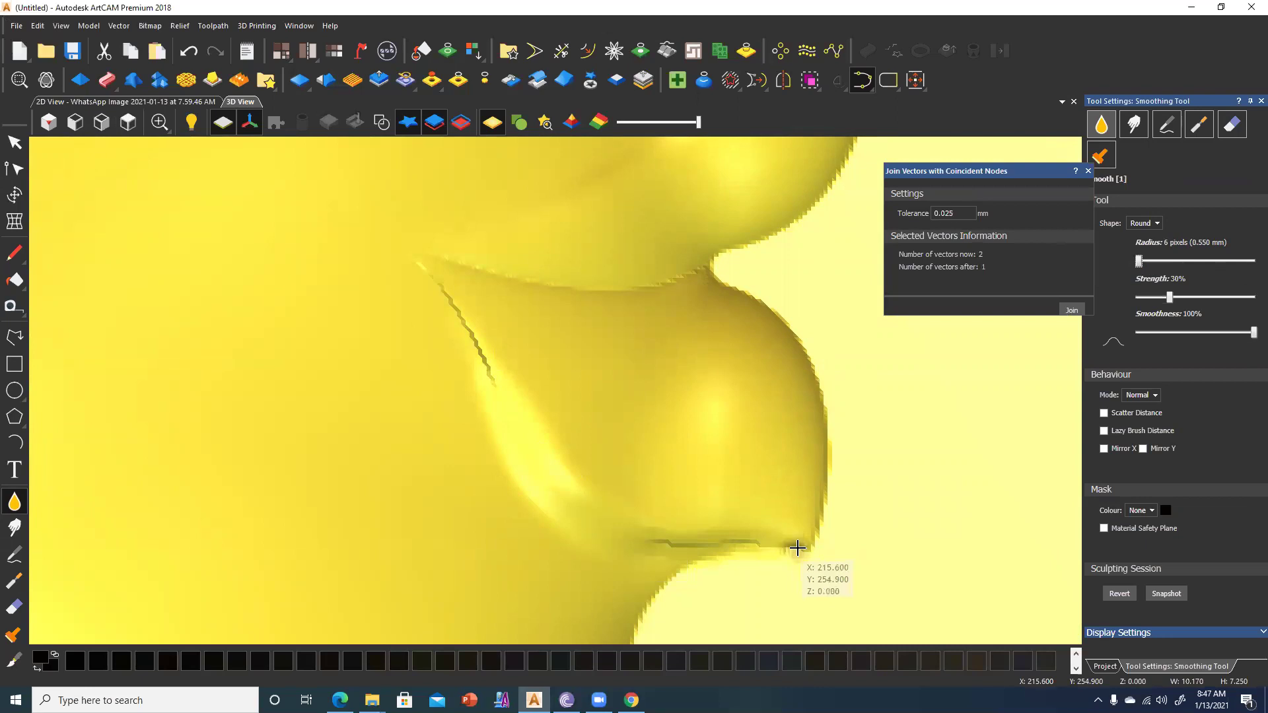
left_click_drag(640, 539, 701, 534)
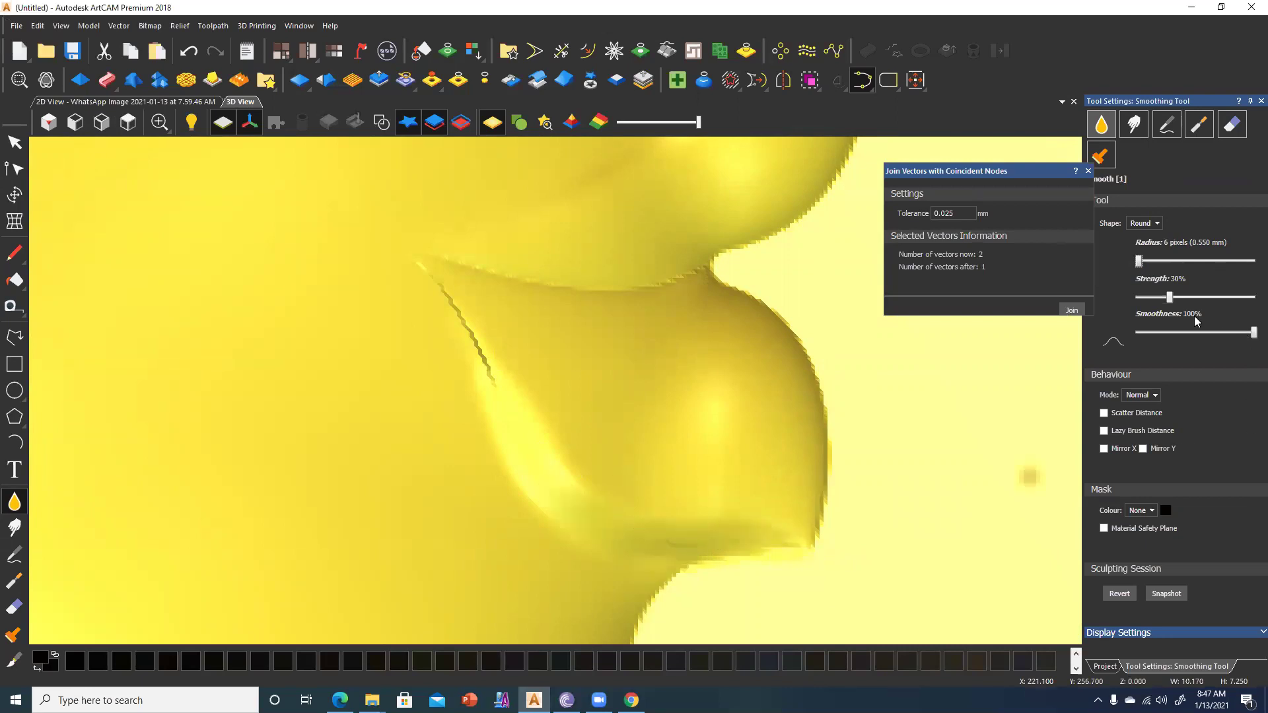
mouse_move(467, 346)
left_mouse_down()
mouse_move(459, 317)
mouse_move(419, 285)
left_mouse_up()
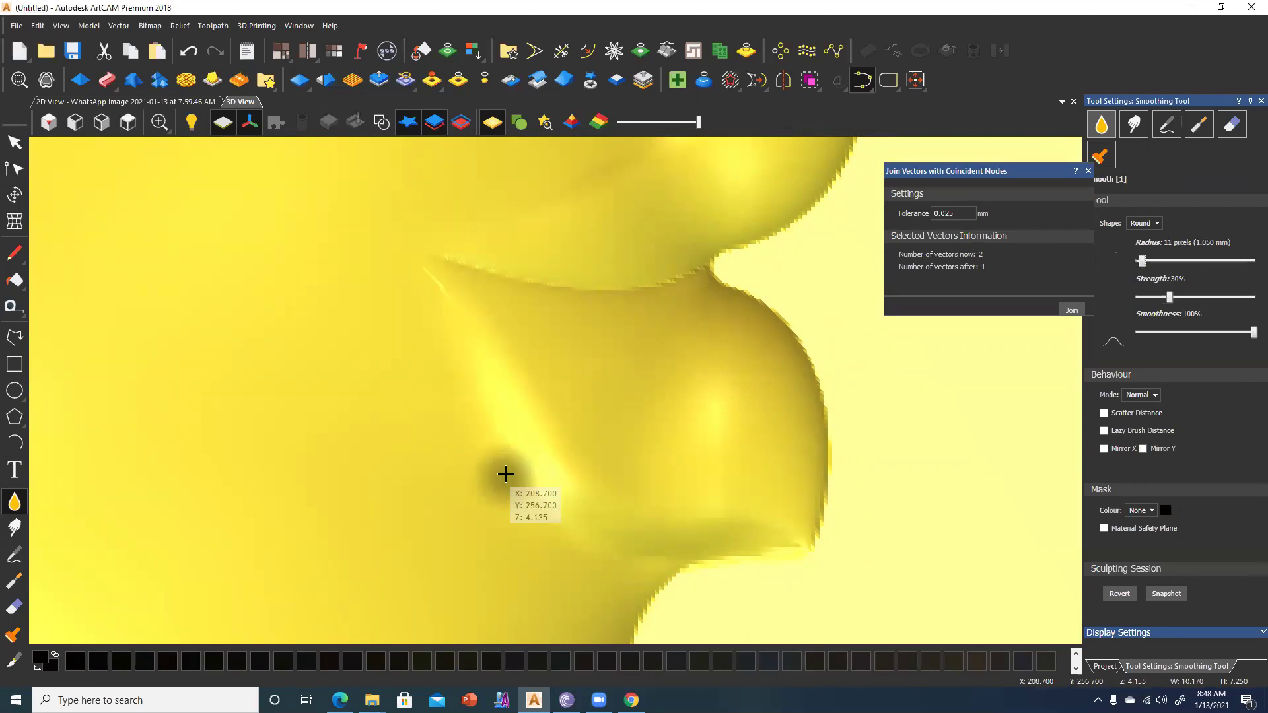
mouse_move(506, 474)
left_mouse_down()
mouse_move(504, 320)
mouse_move(422, 277)
mouse_move(441, 292)
left_mouse_up()
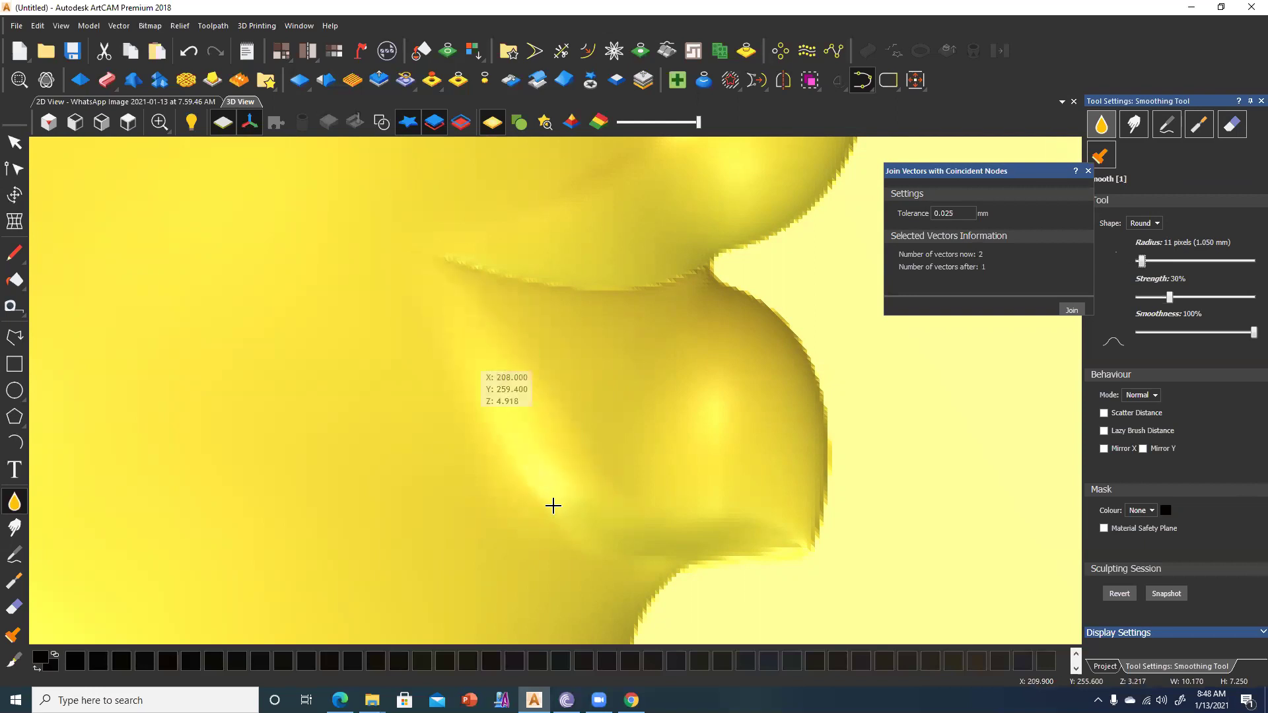
Smooth away the dark depression below the lip.
key("Escape")
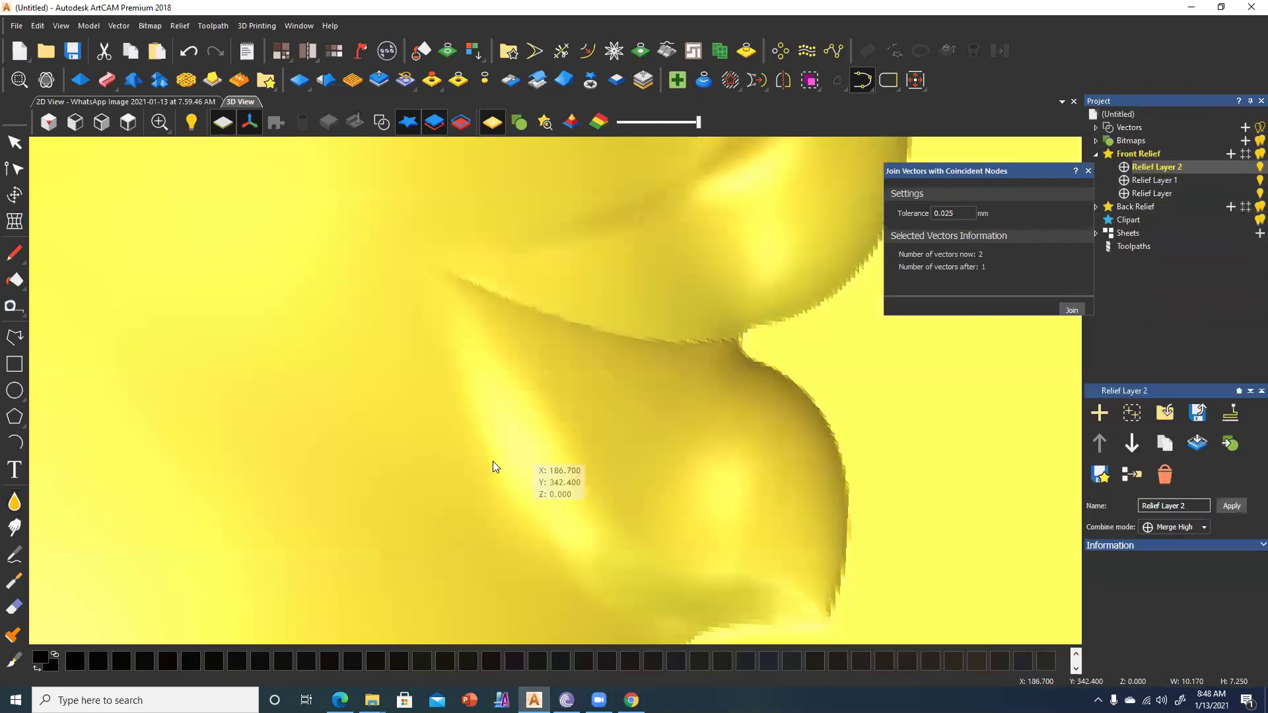
scroll(493, 467, "down", 3)
scroll(528, 436, "up", 1)
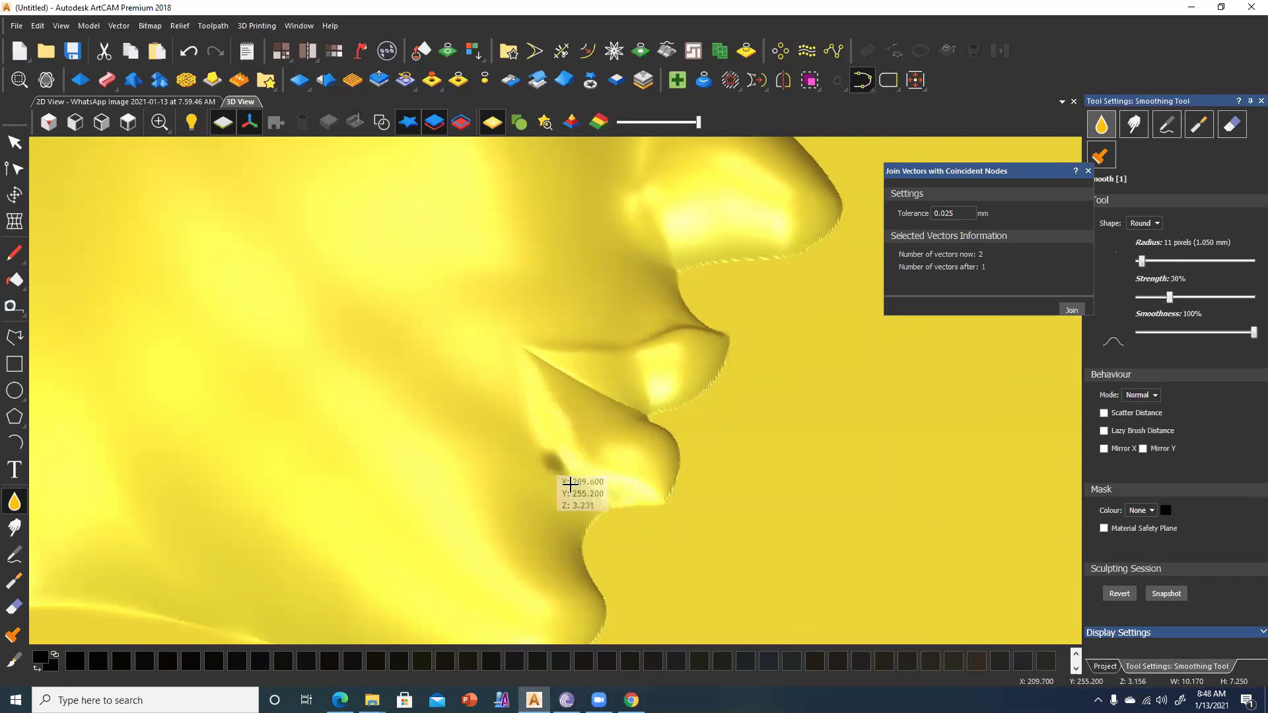
scroll(572, 456, "up", 3)
left_click_drag(529, 410, 537, 438)
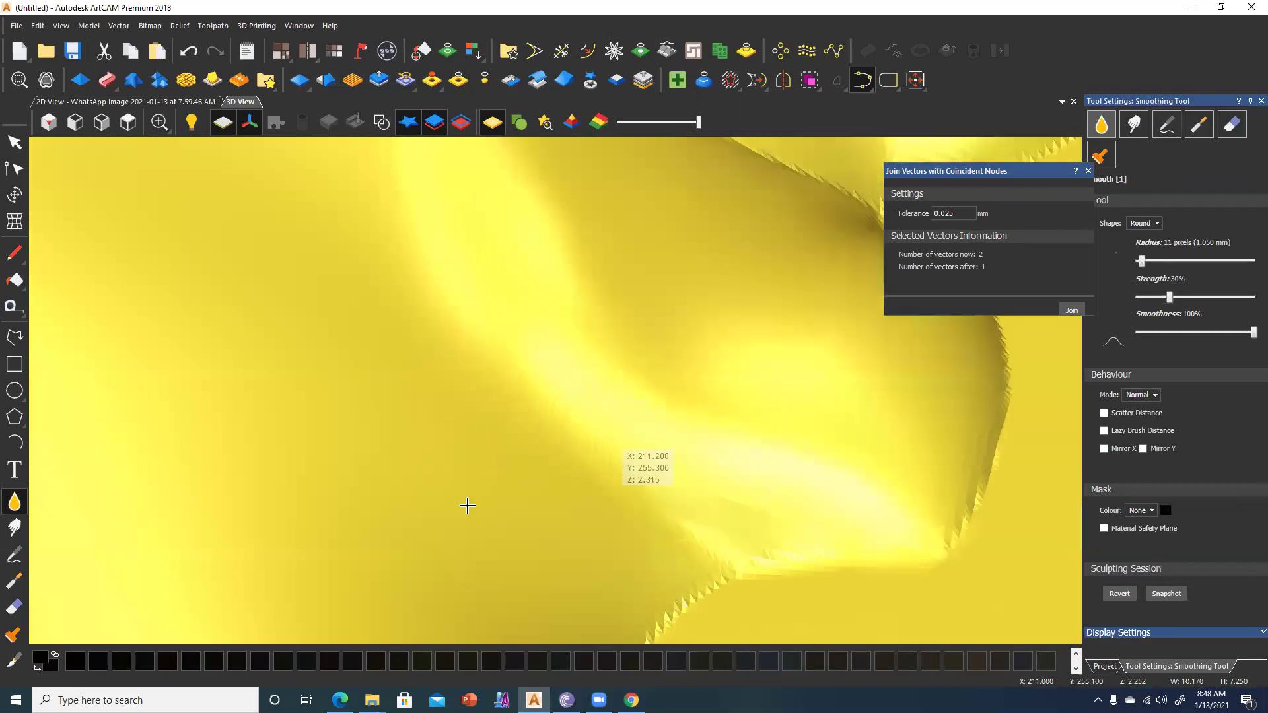
Soften the bright ridge step beside the lip and the surface along that ridge.
scroll(566, 403, "up", 1)
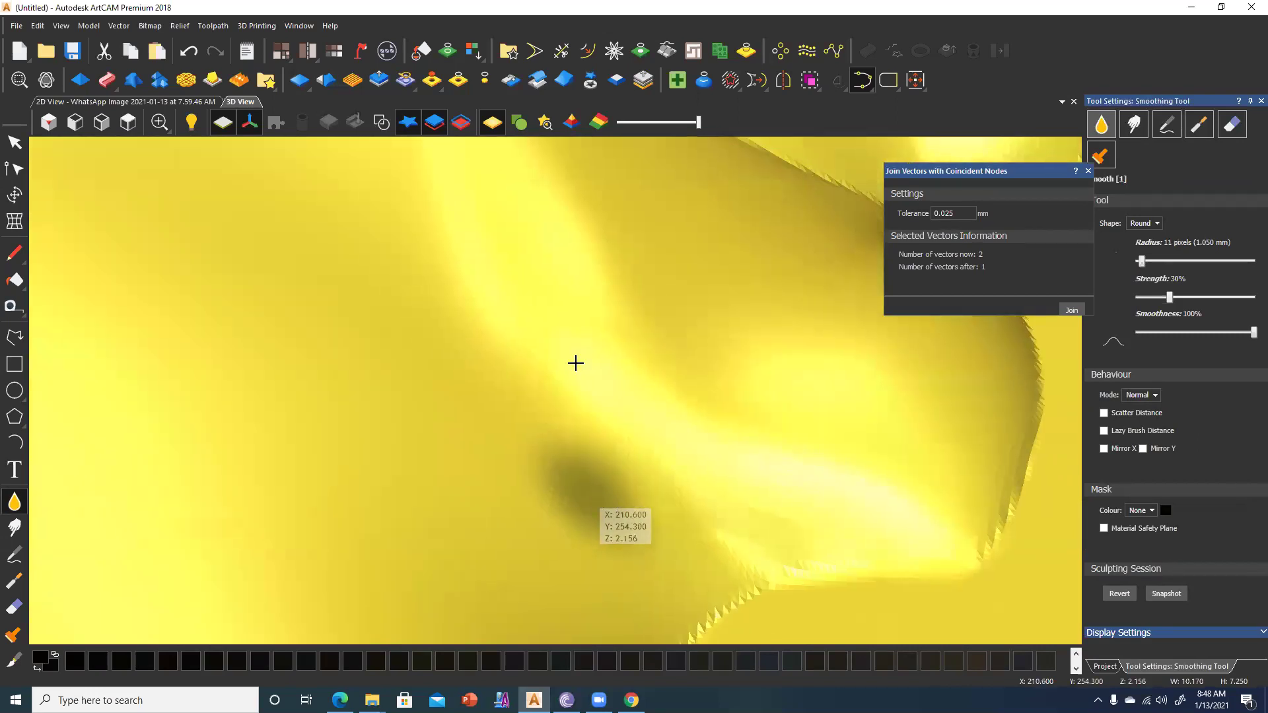
scroll(546, 394, "down", 1)
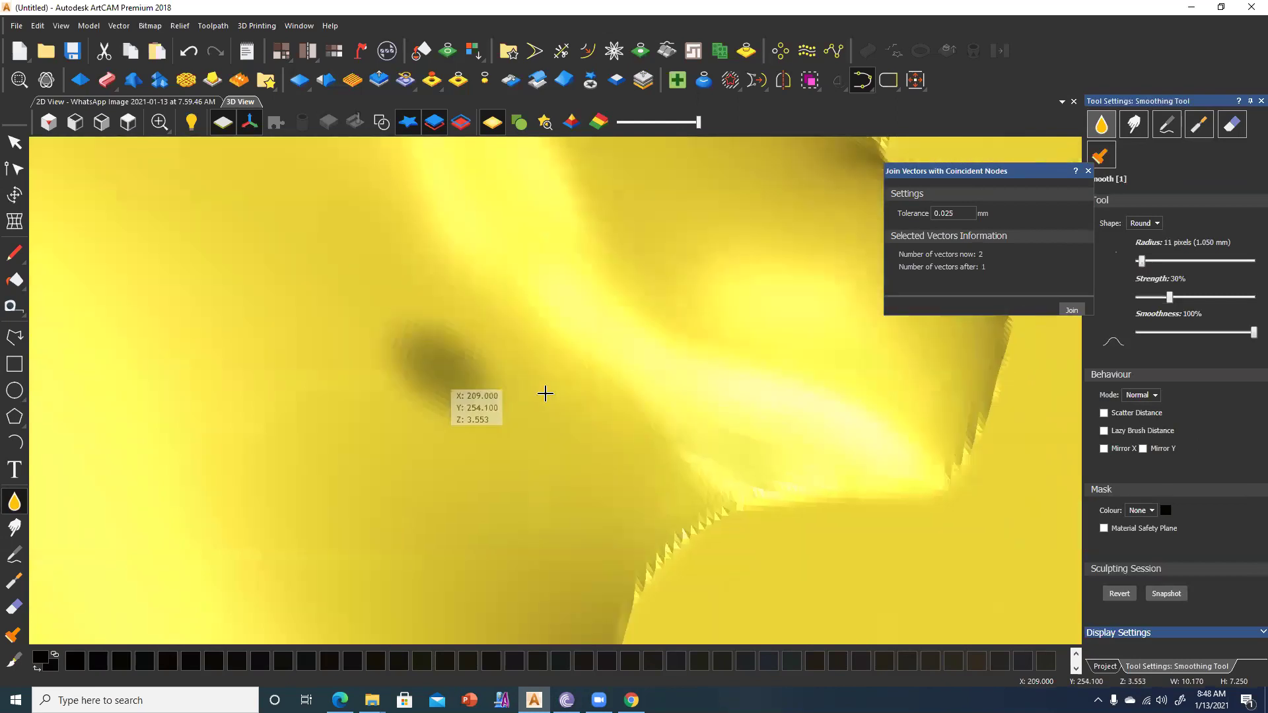
scroll(557, 399, "down", 1)
scroll(759, 465, "down", 1)
mouse_move(759, 465)
left_mouse_down()
mouse_move(578, 529)
mouse_move(687, 416)
left_mouse_up()
mouse_move(529, 588)
left_mouse_down()
mouse_move(640, 326)
mouse_move(620, 407)
left_mouse_up()
mouse_move(500, 463)
left_mouse_down()
mouse_move(475, 376)
mouse_move(449, 462)
mouse_move(539, 297)
mouse_move(499, 431)
mouse_move(520, 452)
left_mouse_up()
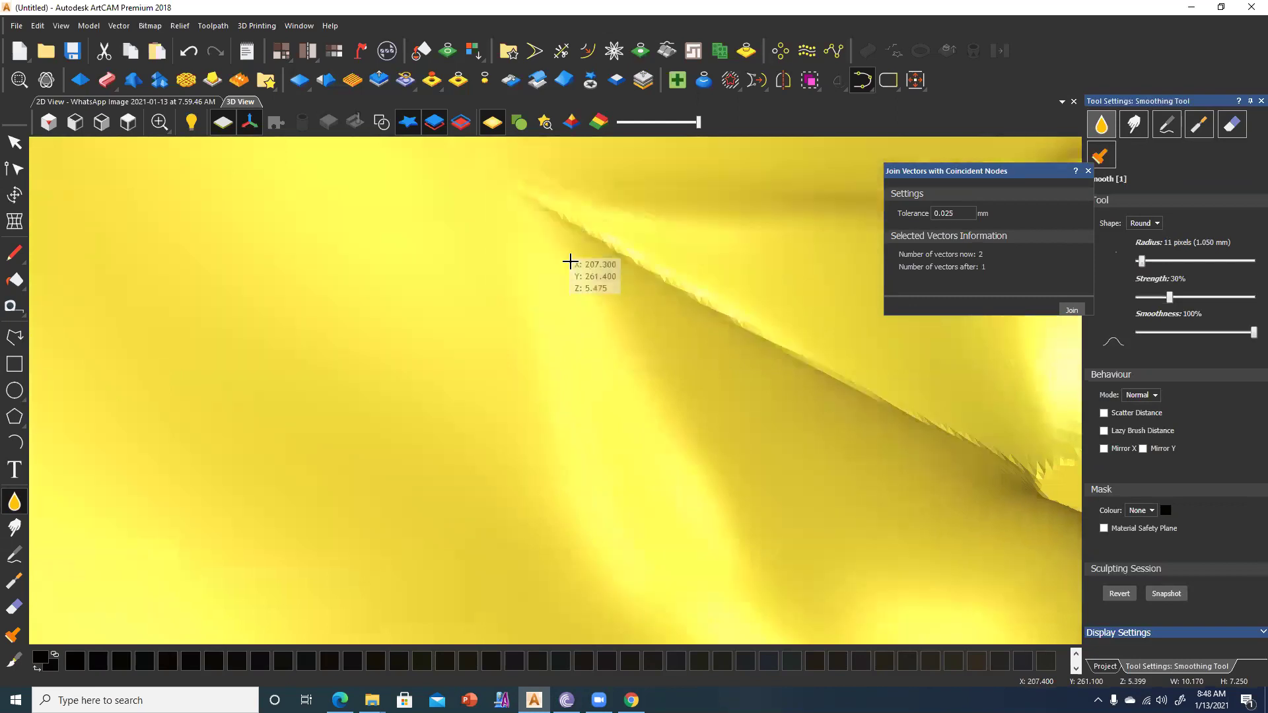
left_click_drag(653, 398, 661, 420)
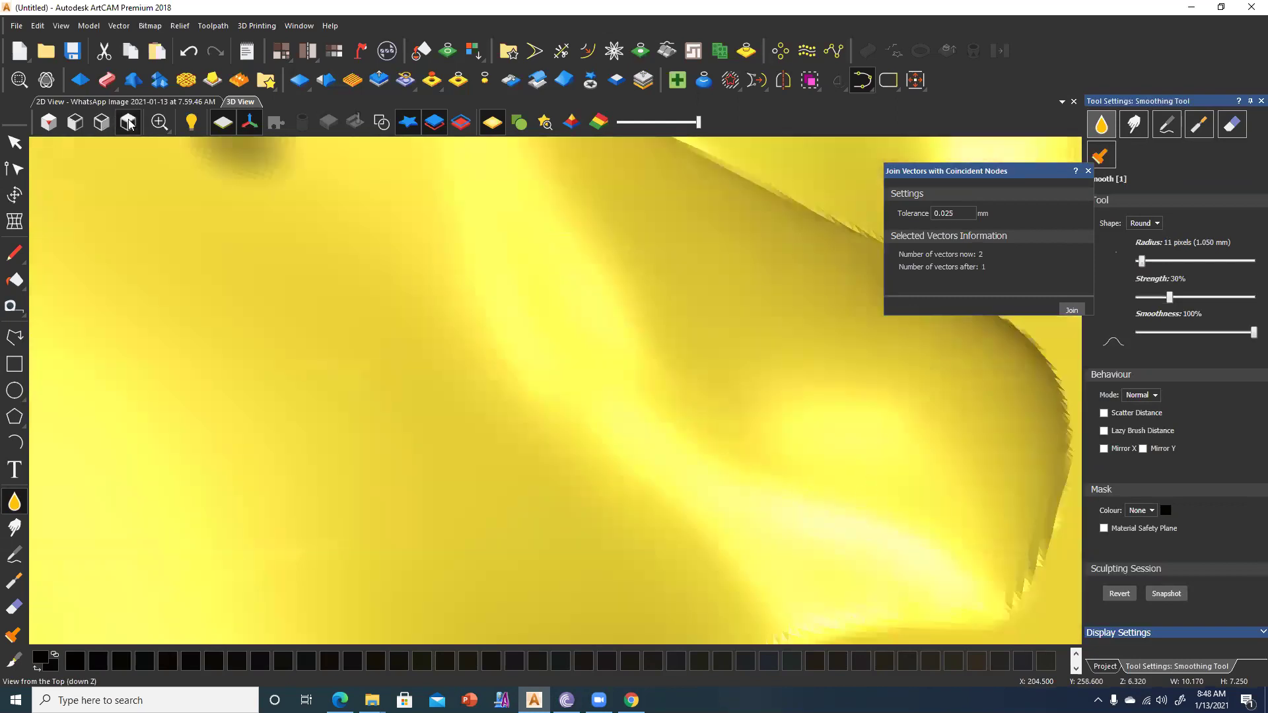
Show the whole relief from directly above to check the sculpted face.
left_click(129, 123)
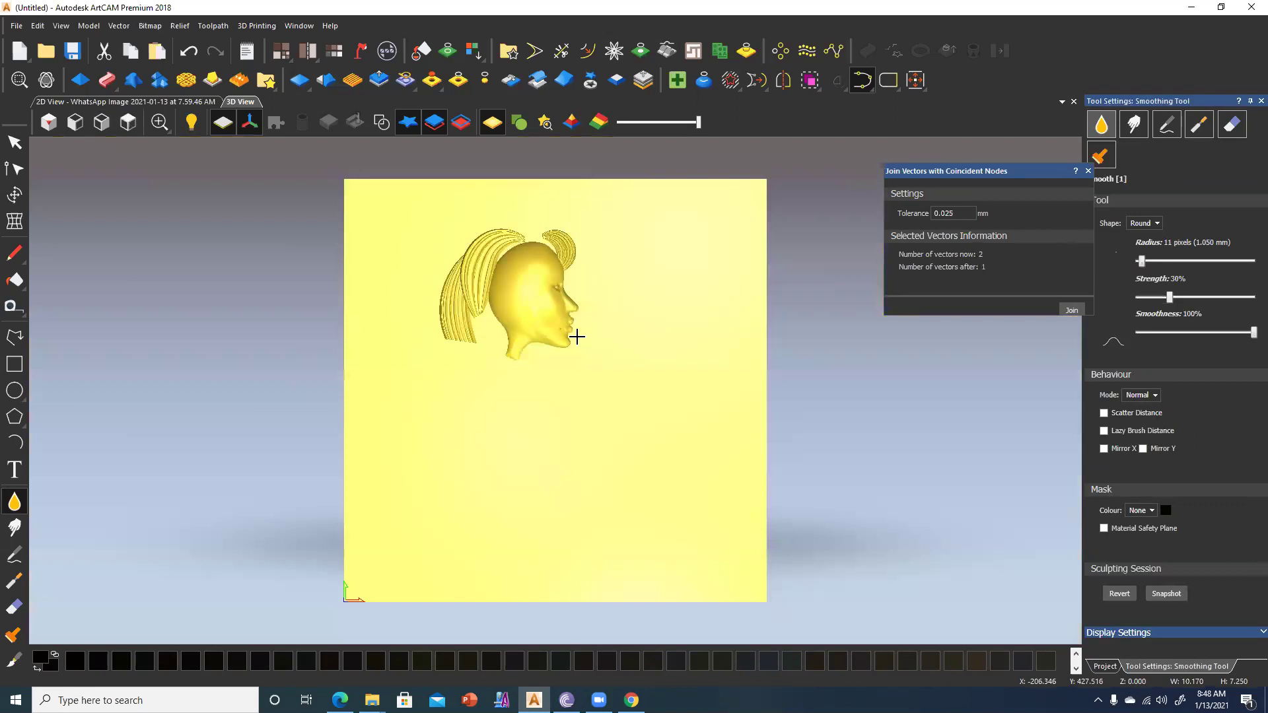
scroll(551, 371, "up", 5)
scroll(511, 376, "up", 2)
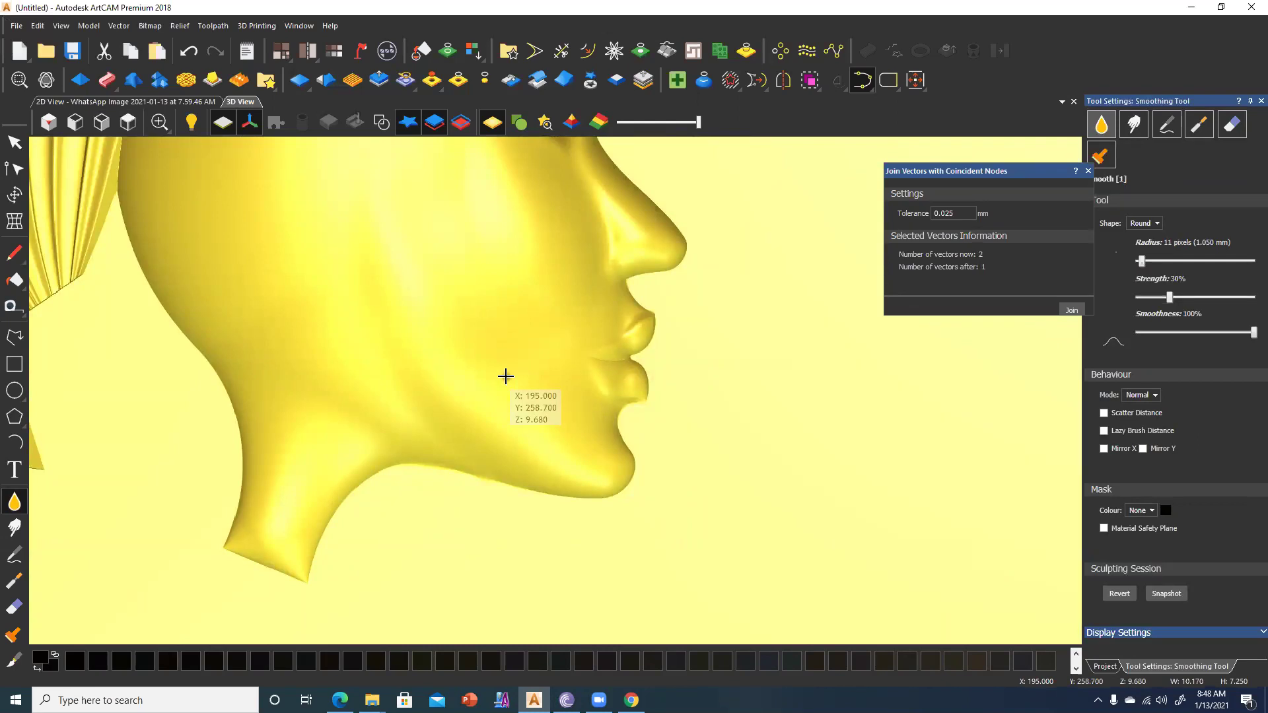
scroll(396, 426, "down", 1)
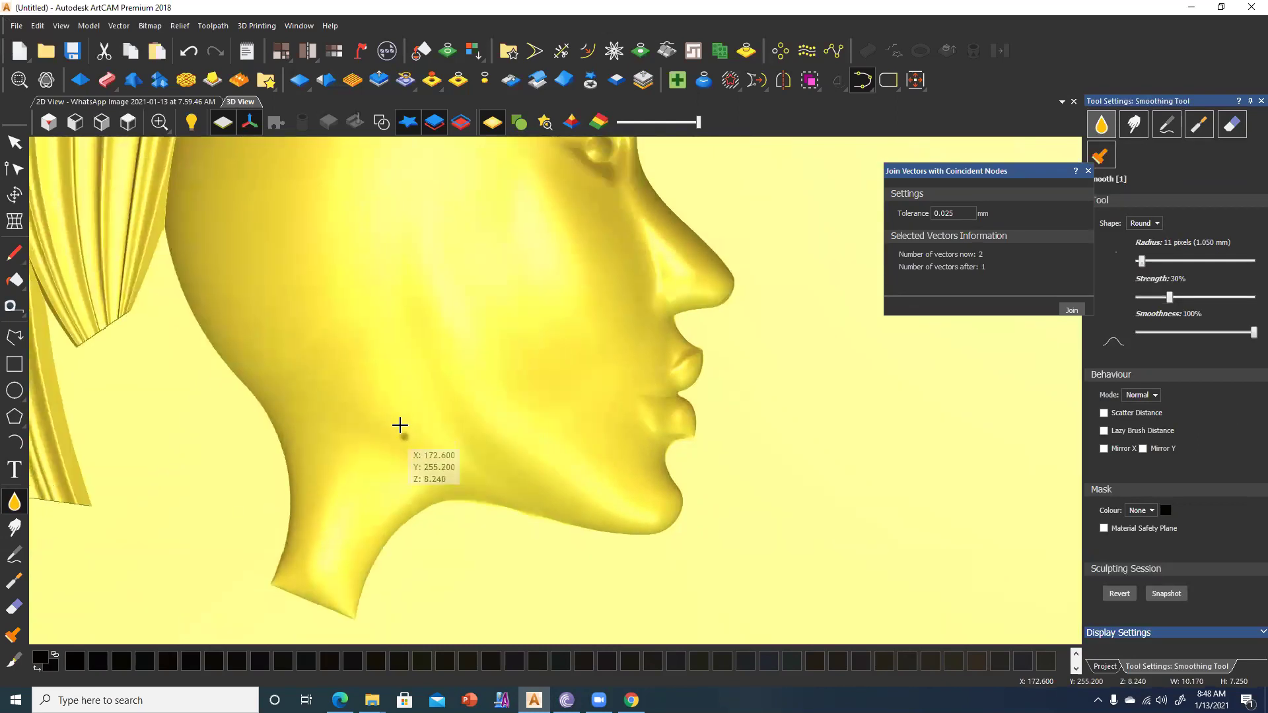
scroll(413, 423, "down", 1)
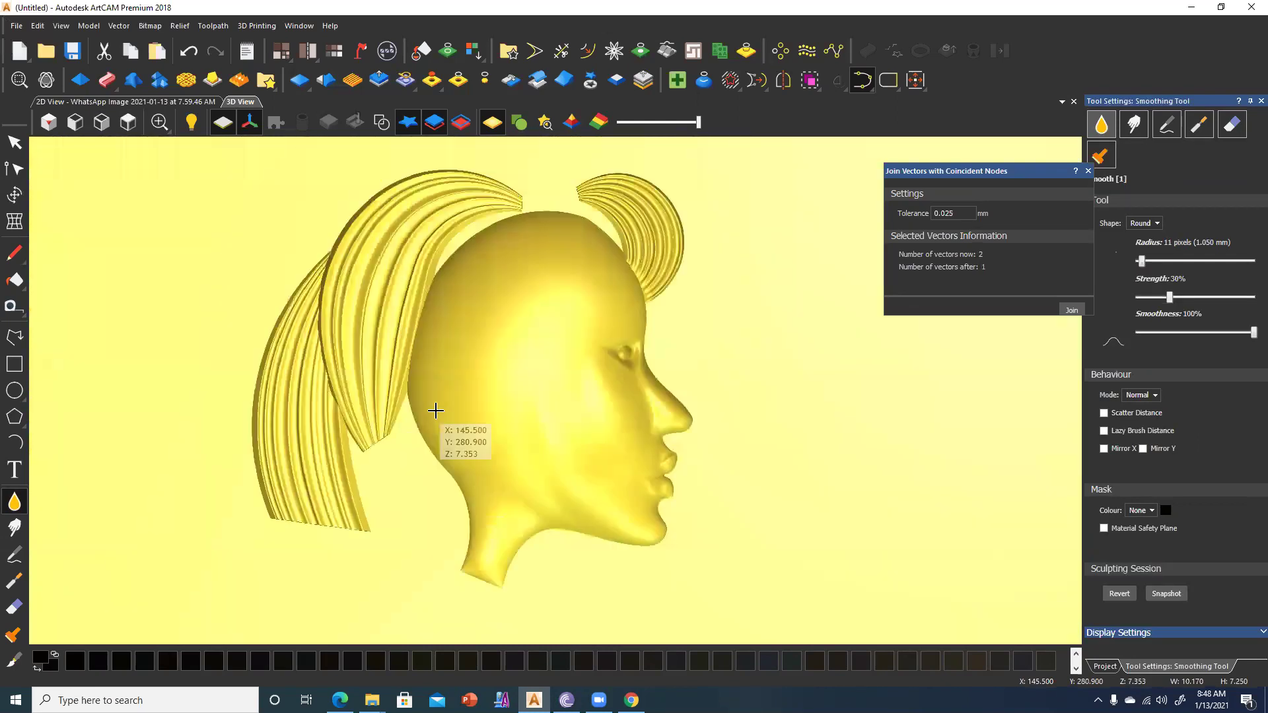
Save the model as 'lady' in the Desktop's 8 am folder.
key("ctrl+s")
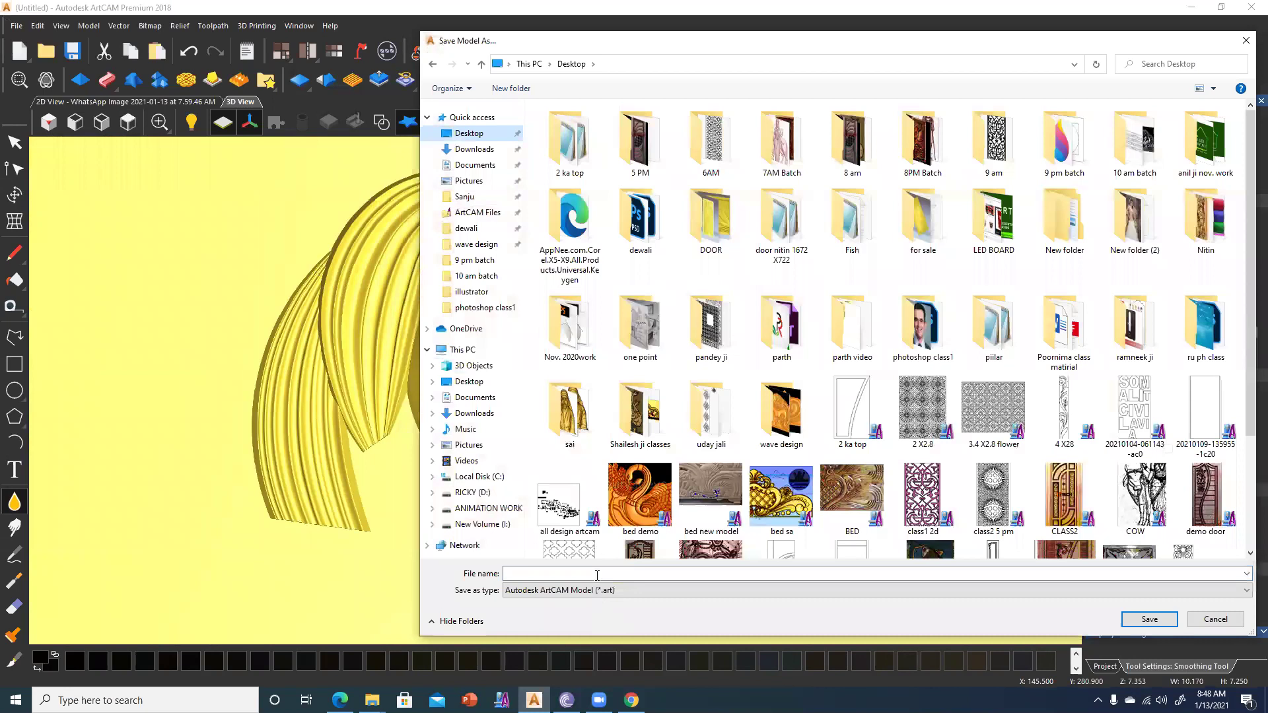
double_click(852, 145)
type("lady")
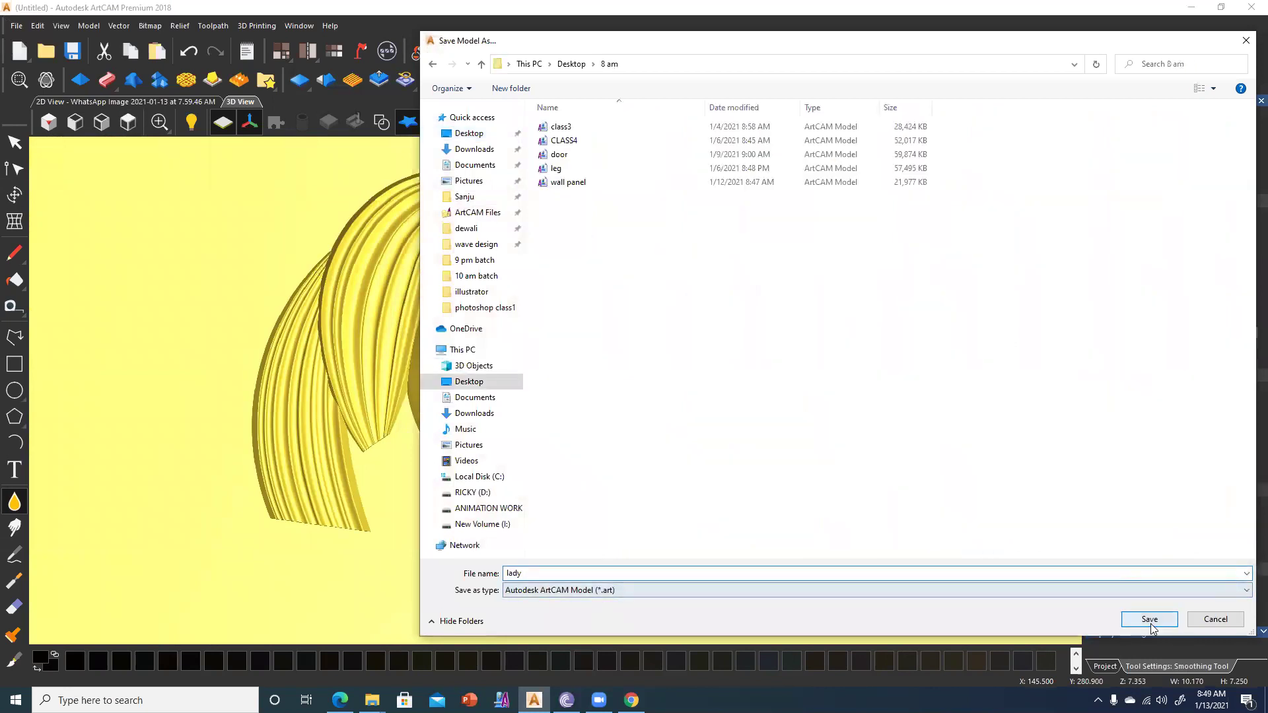
left_click(1150, 619)
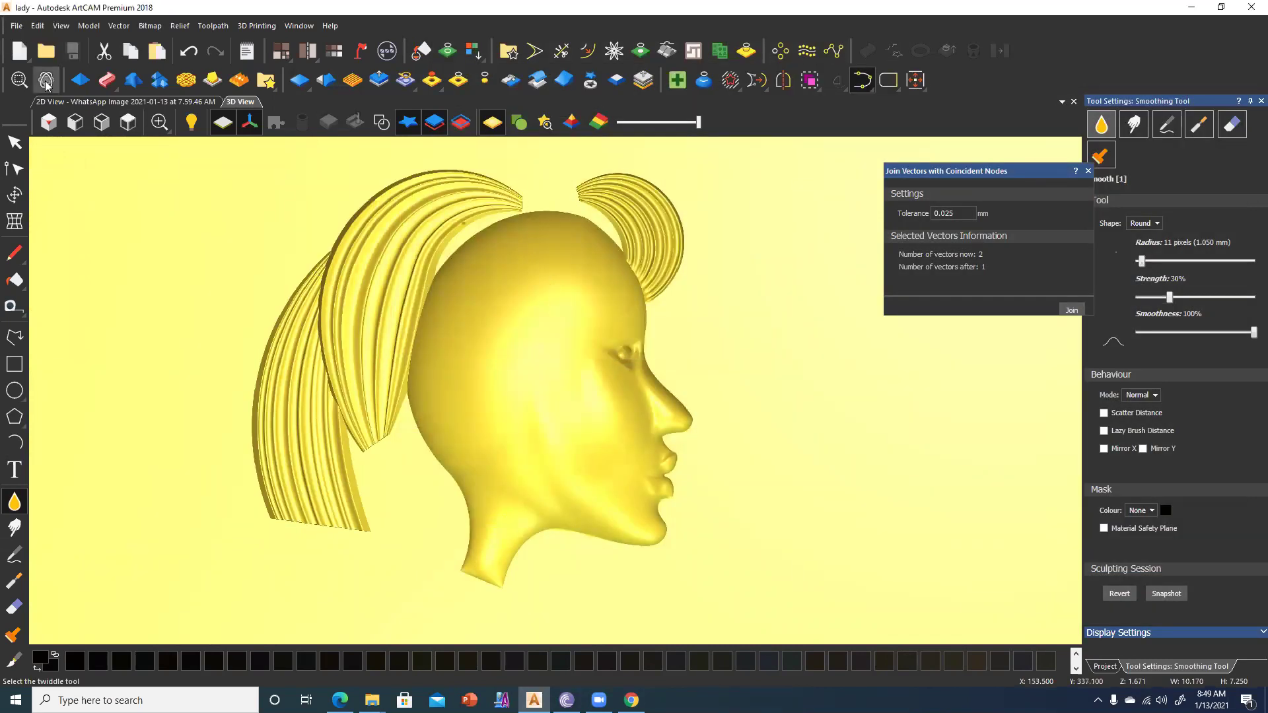
Return to the 2D reference image view and zoom in on the face and hair.
left_click(125, 101)
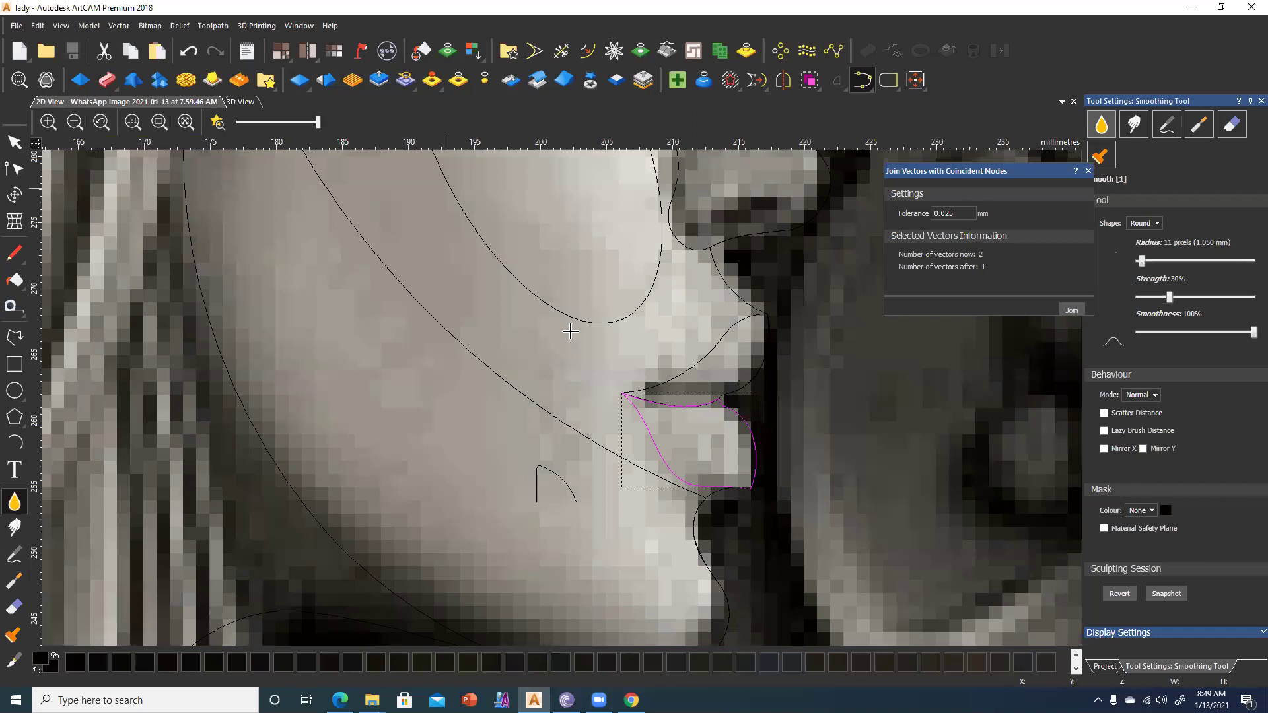
scroll(555, 357, "down", 5)
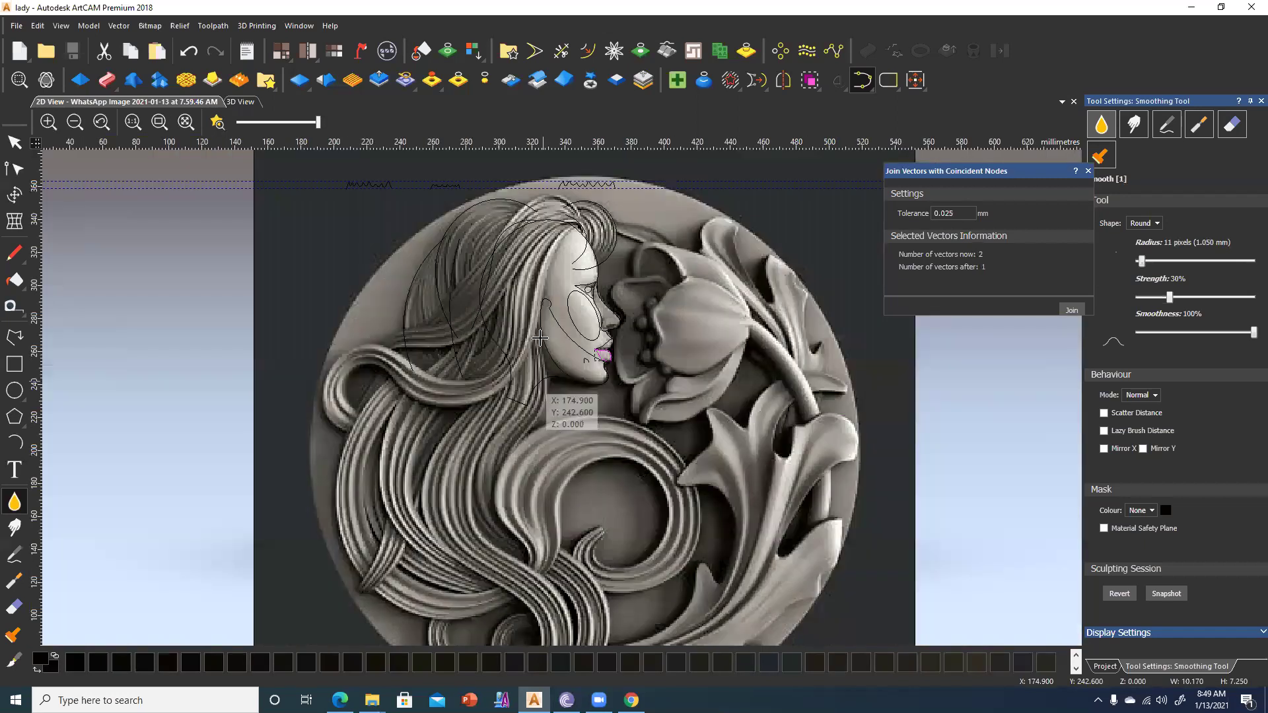
scroll(572, 325, "up", 2)
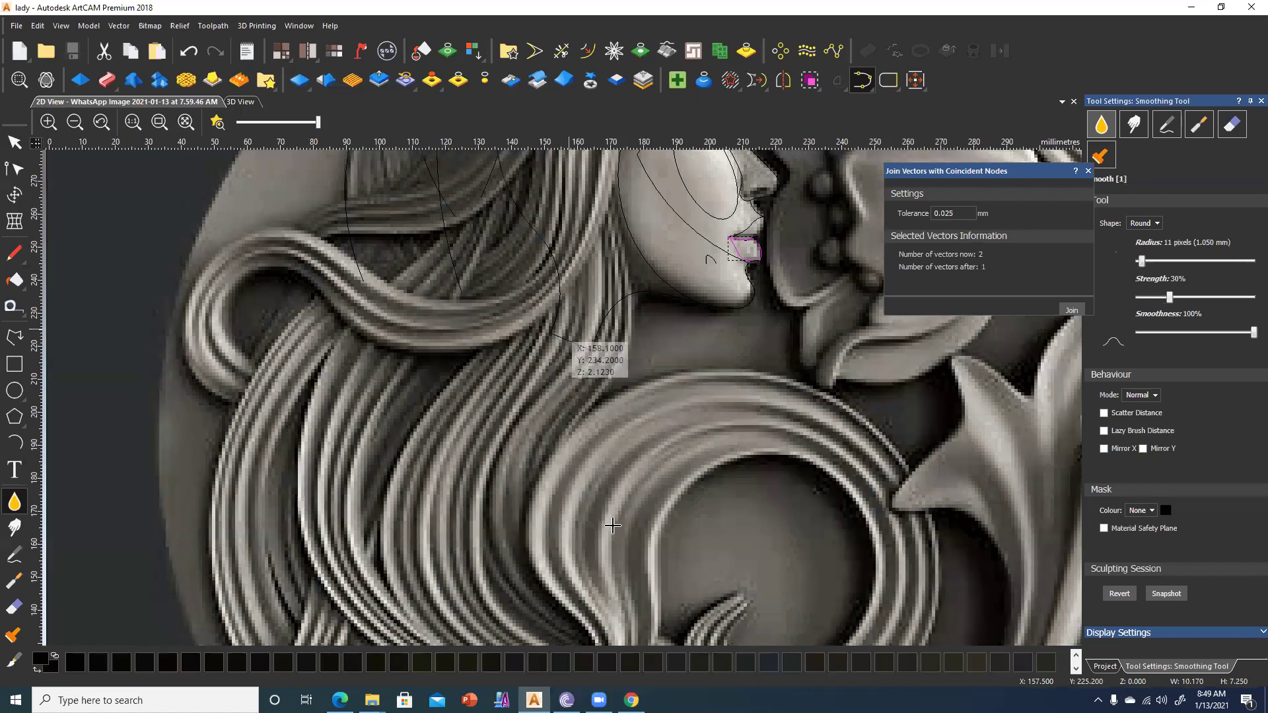
scroll(559, 574, "down", 2)
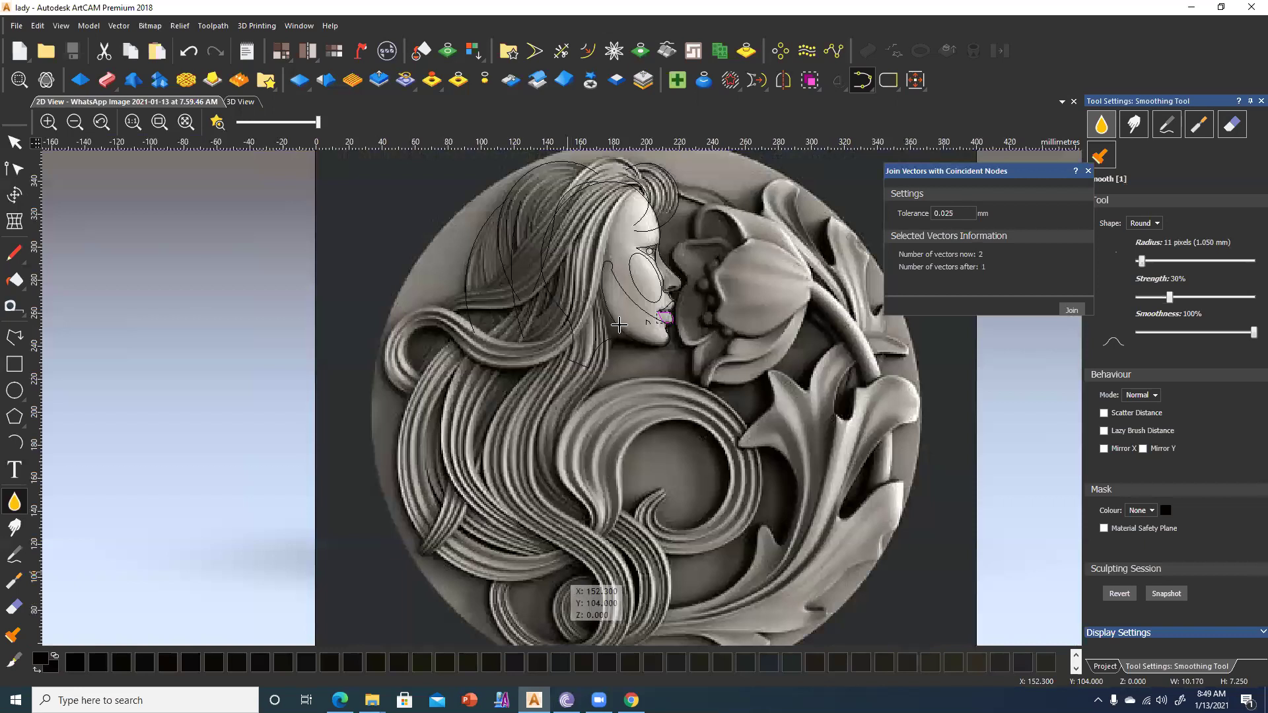
scroll(615, 345, "up", 2)
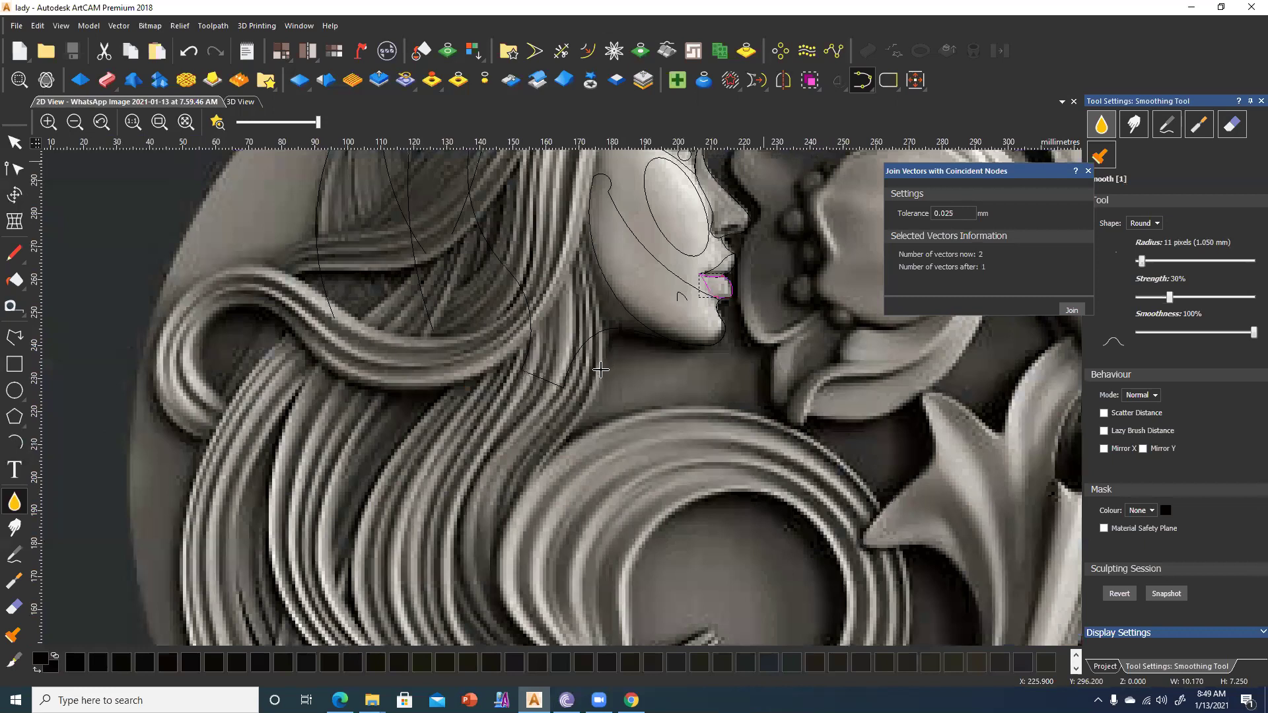
Complete the first hair-strand arc and trace arcs around the outer curl.
left_click(600, 324)
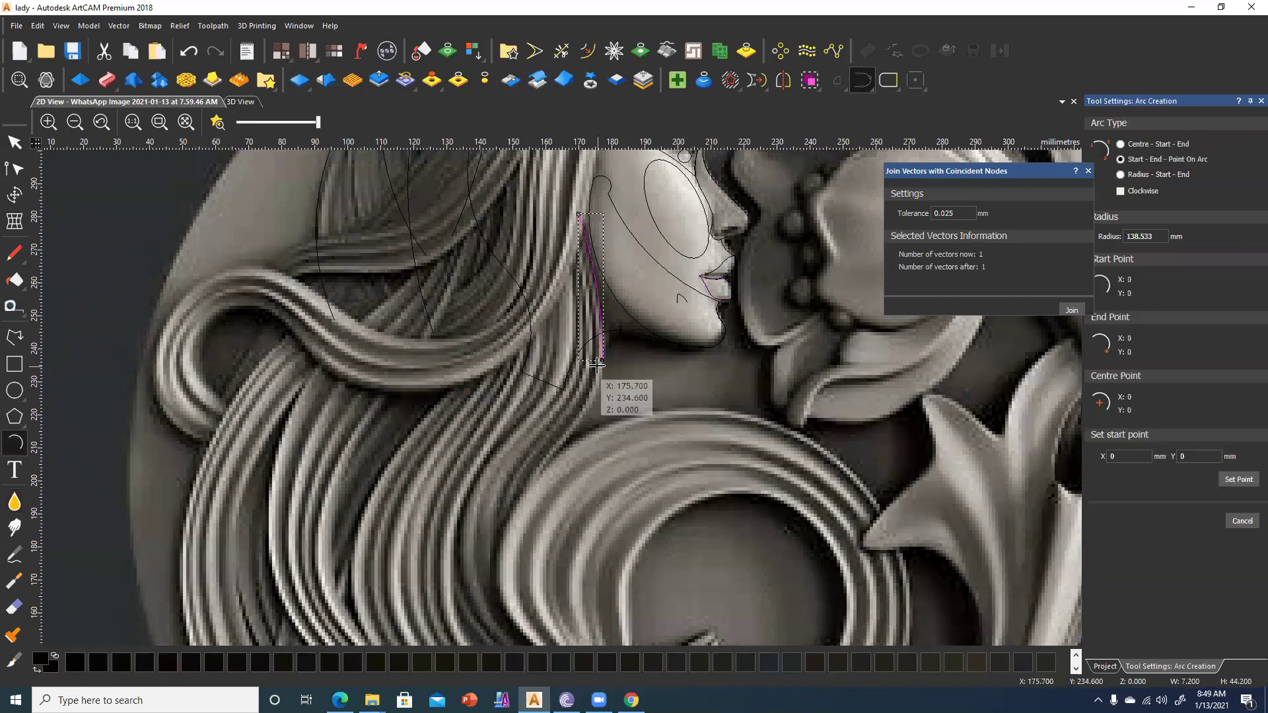
scroll(572, 439, "up", 2)
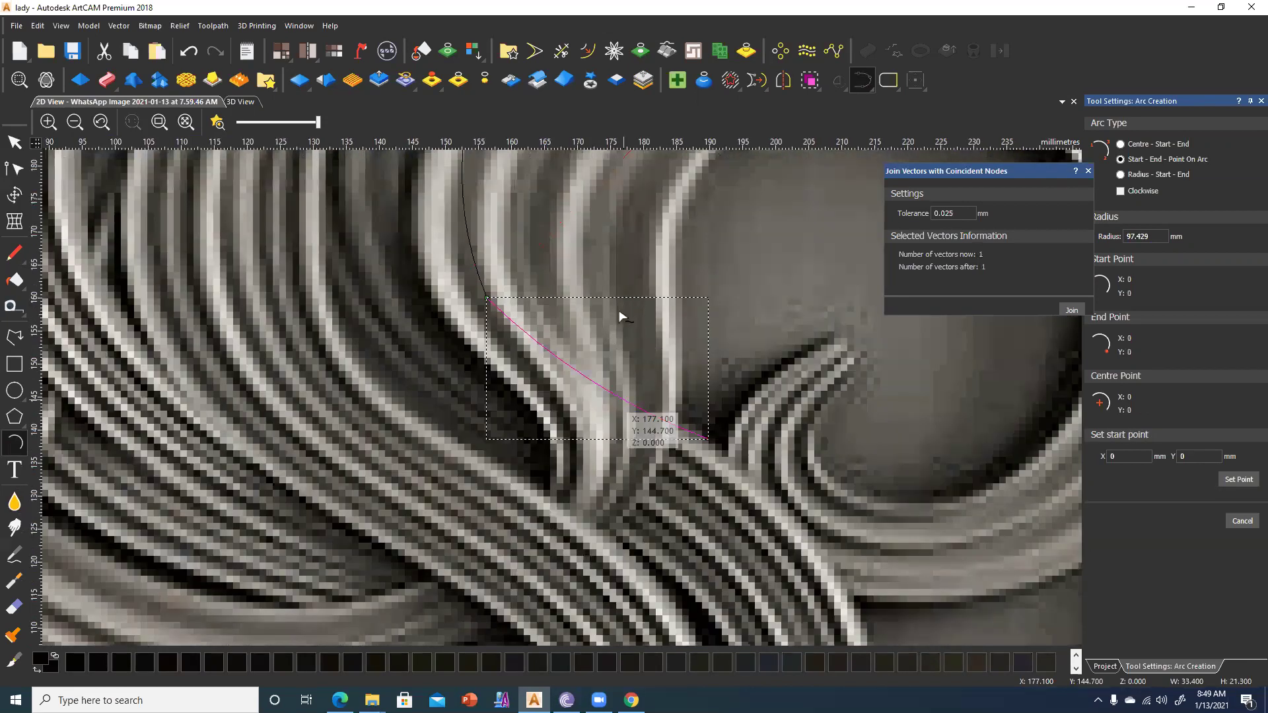
left_click(734, 473)
left_click(725, 467)
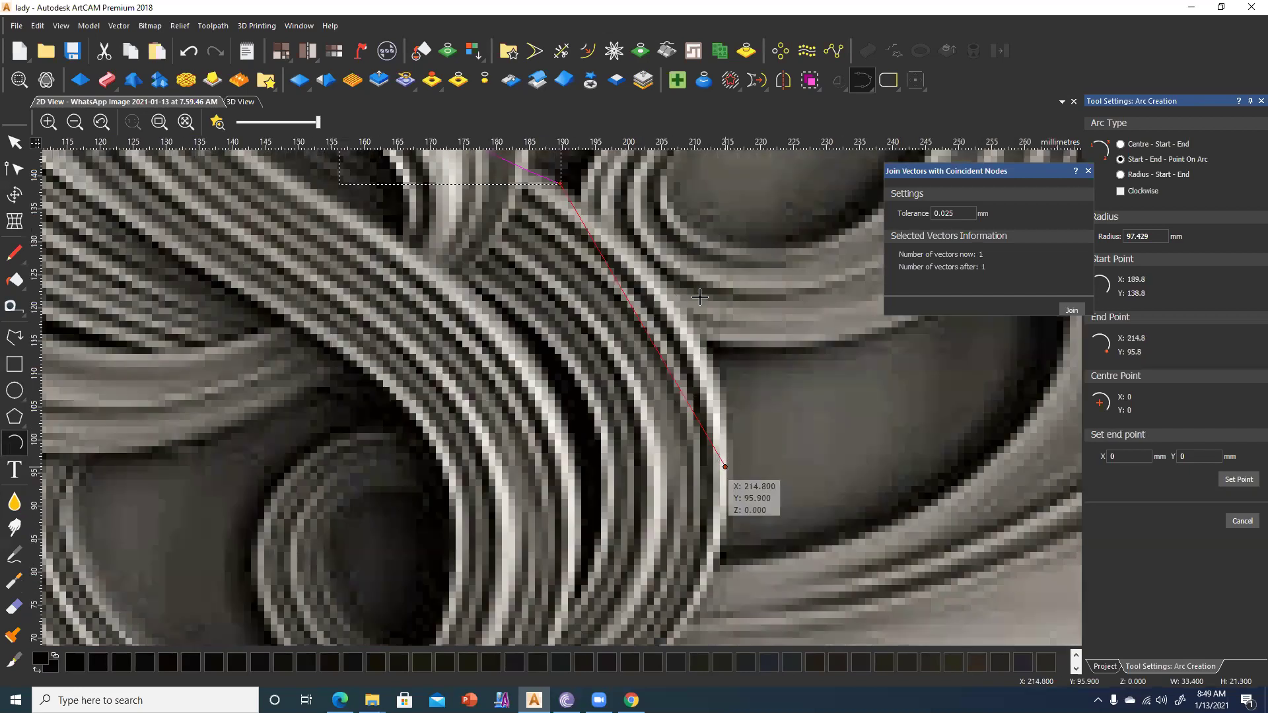
left_click(630, 439)
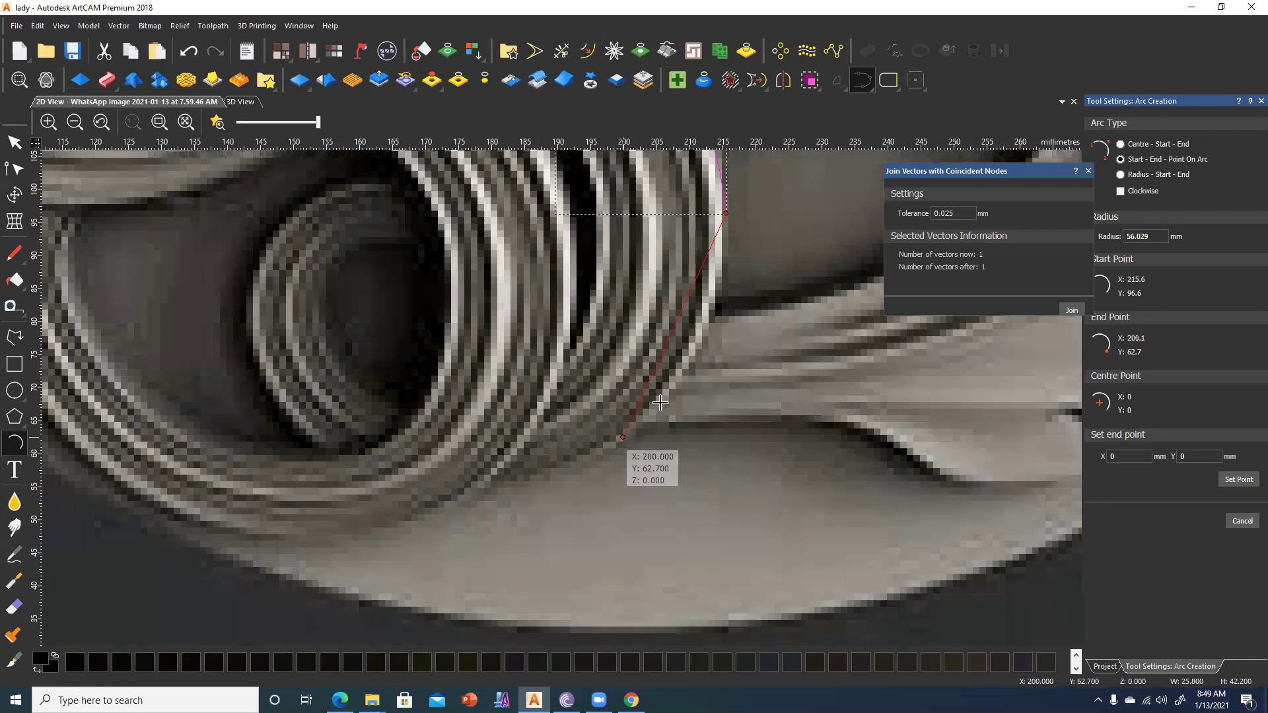
left_click(614, 451)
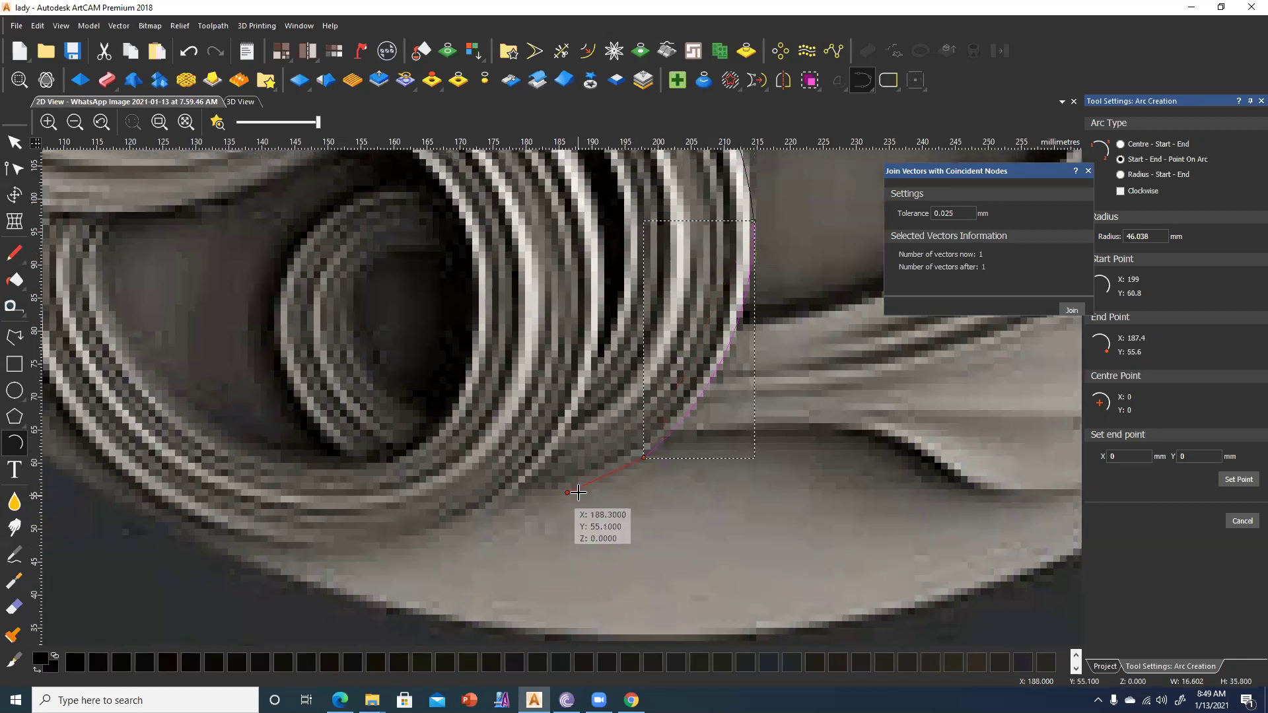
left_click(343, 444)
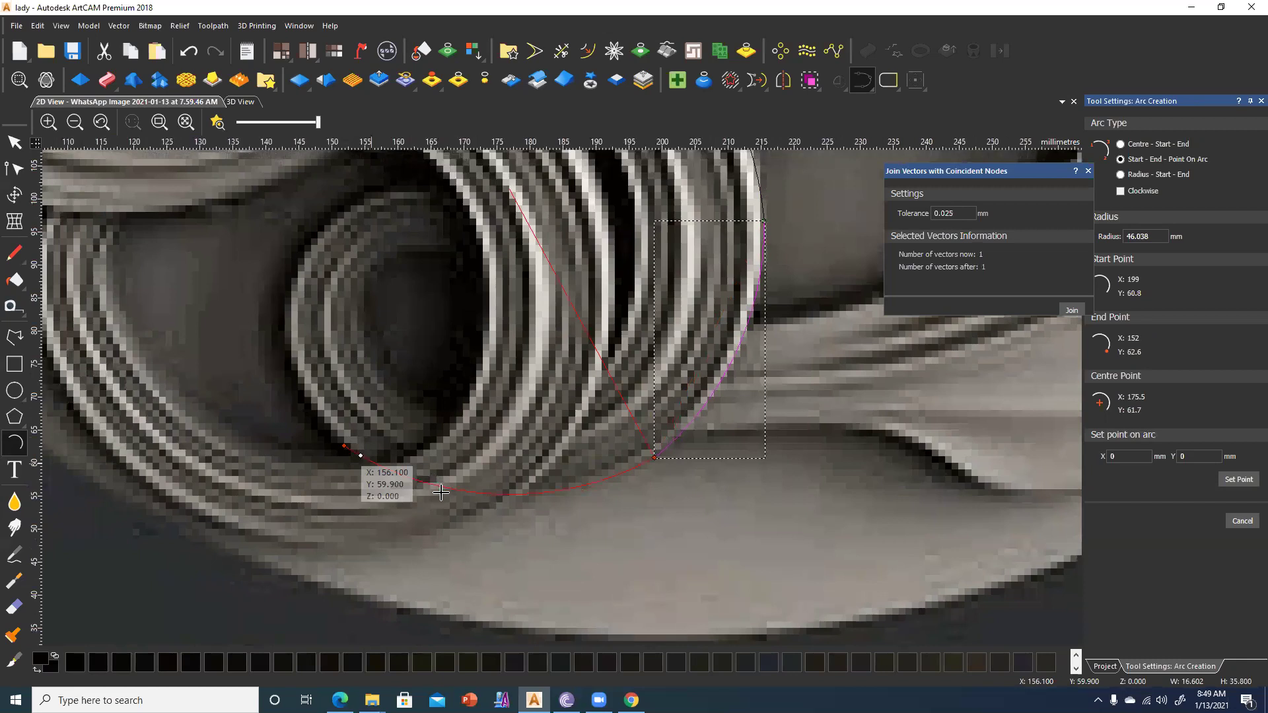
left_click(440, 492)
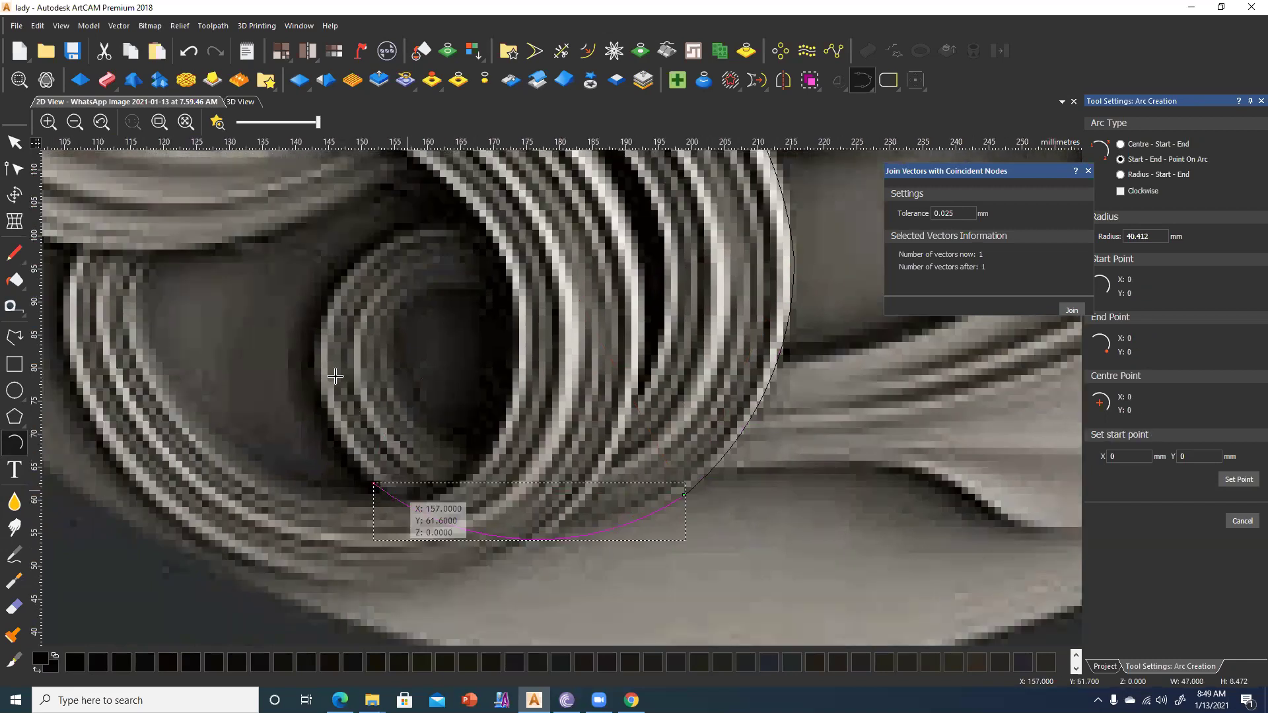
Trace arcs around the bottom and top of the lower hair curl.
left_click(361, 321)
left_click(360, 320)
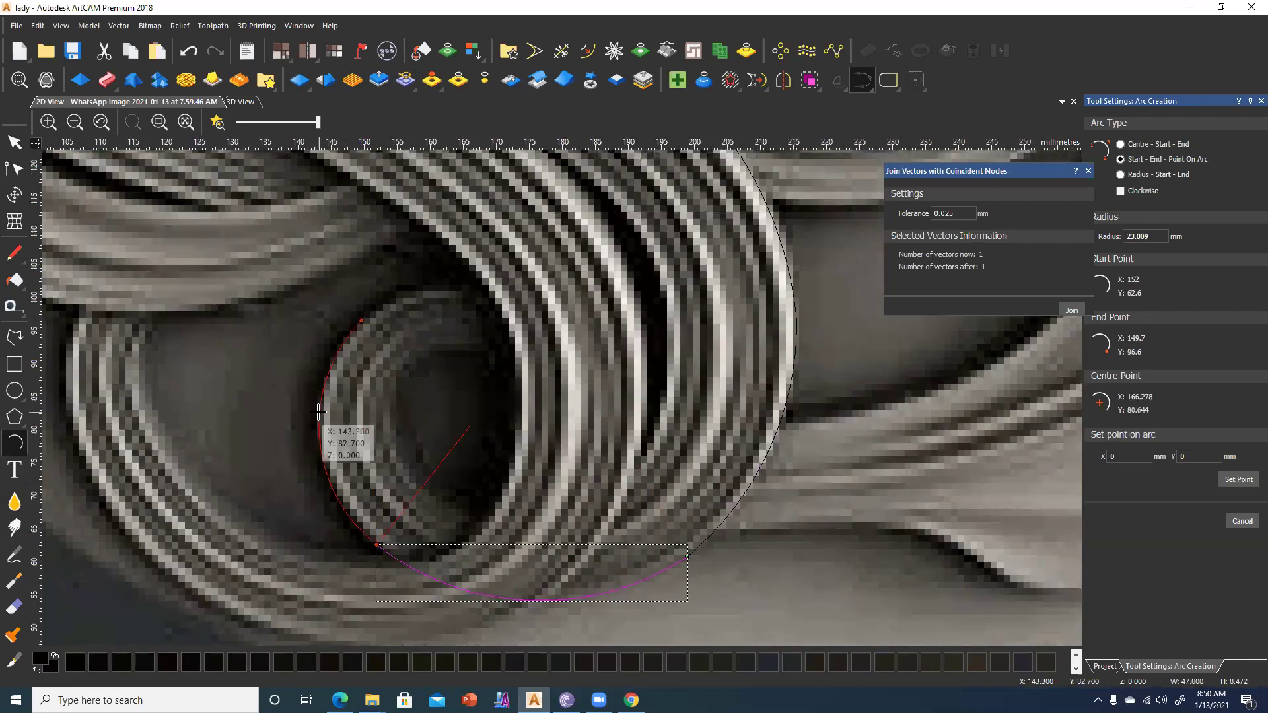
left_click(327, 404)
left_click(355, 409)
left_click(542, 378)
left_click(406, 376)
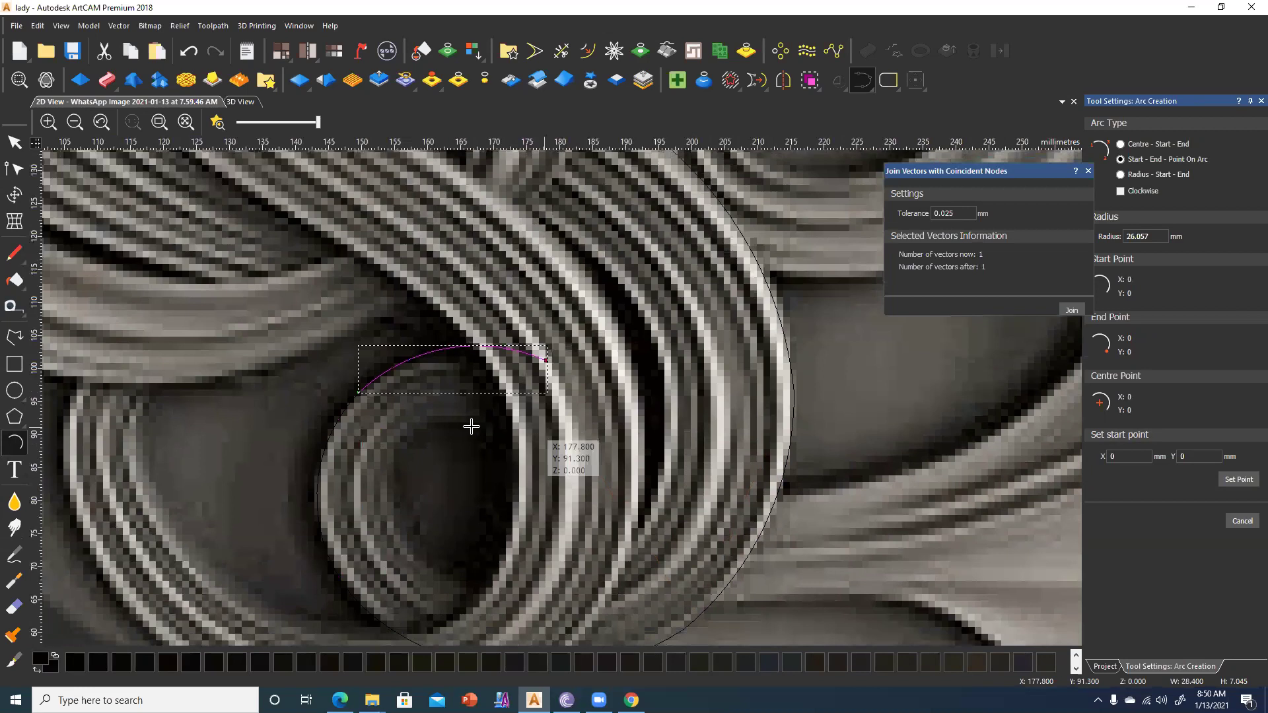
Trace arcs across the inner curl and up the hair strand.
left_click(405, 446)
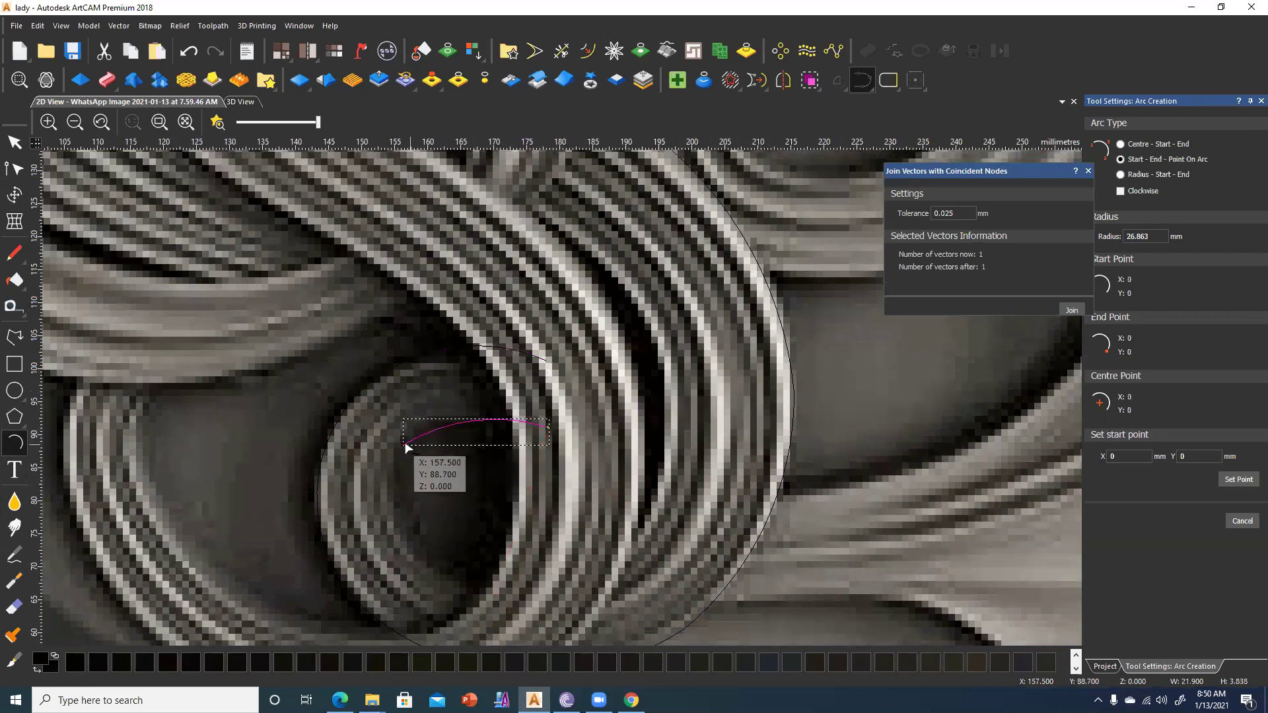
left_click(446, 579)
left_click(423, 560)
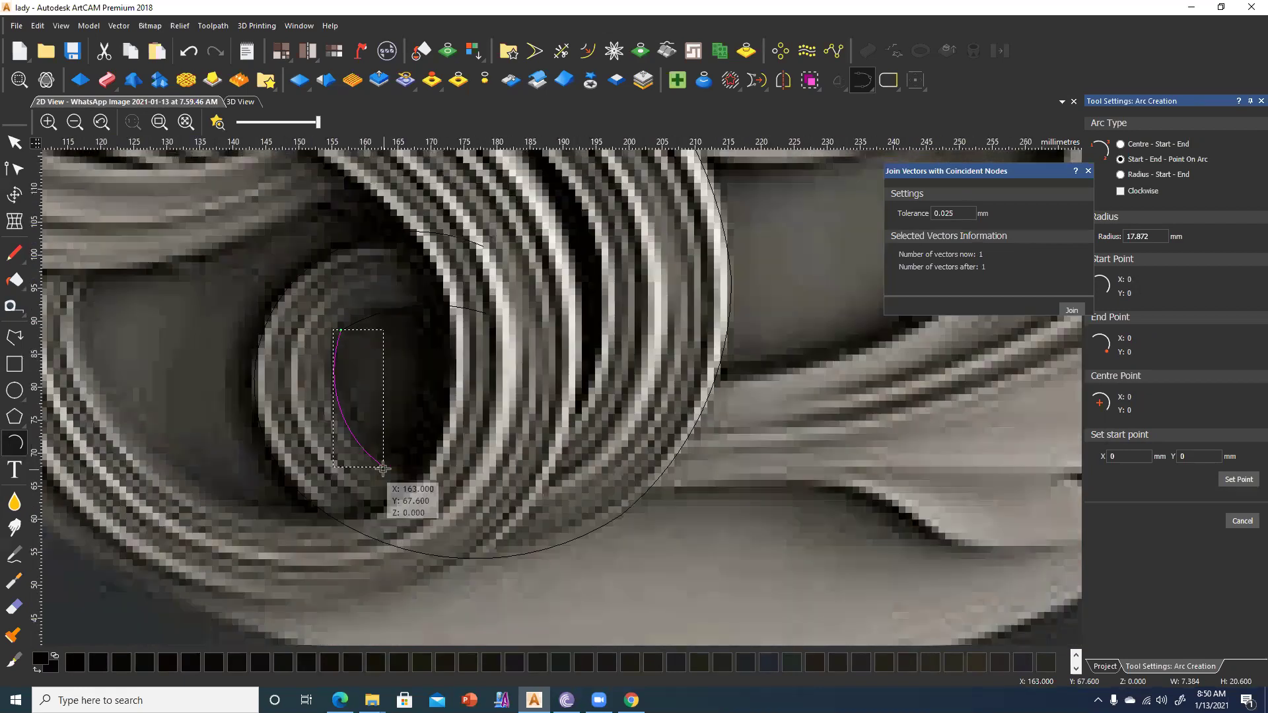
left_click(605, 305)
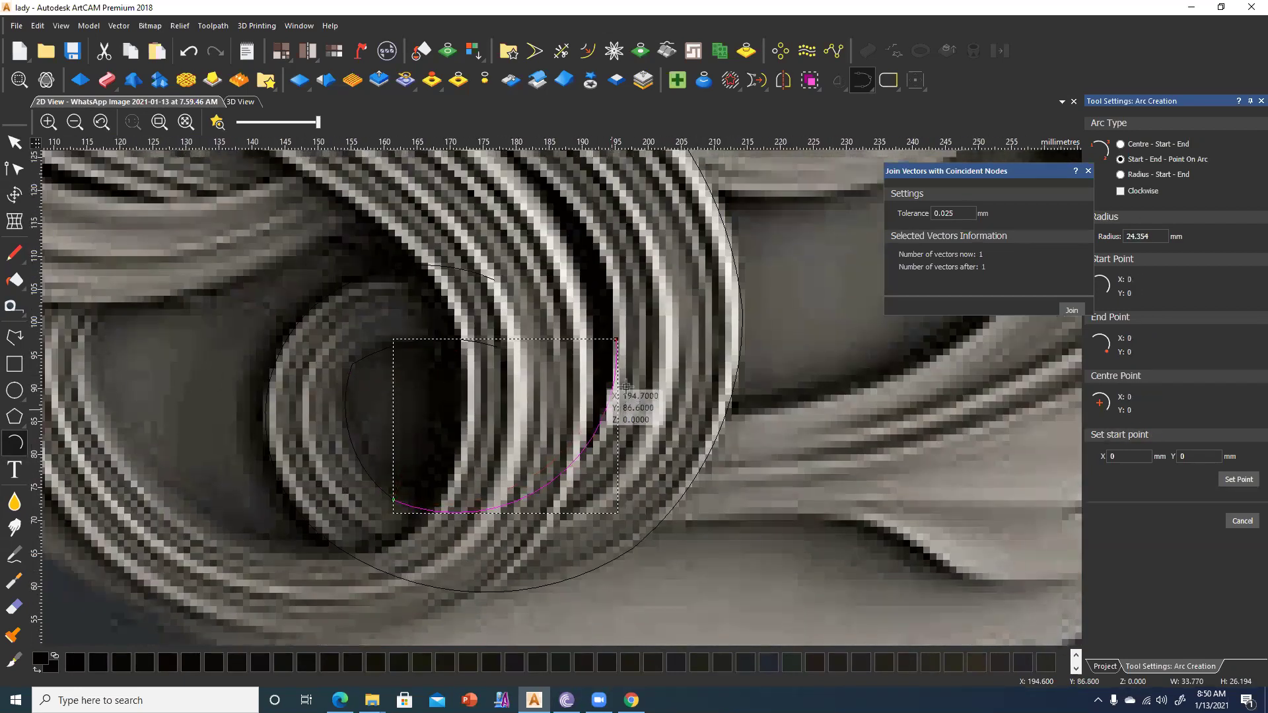
left_click(626, 382)
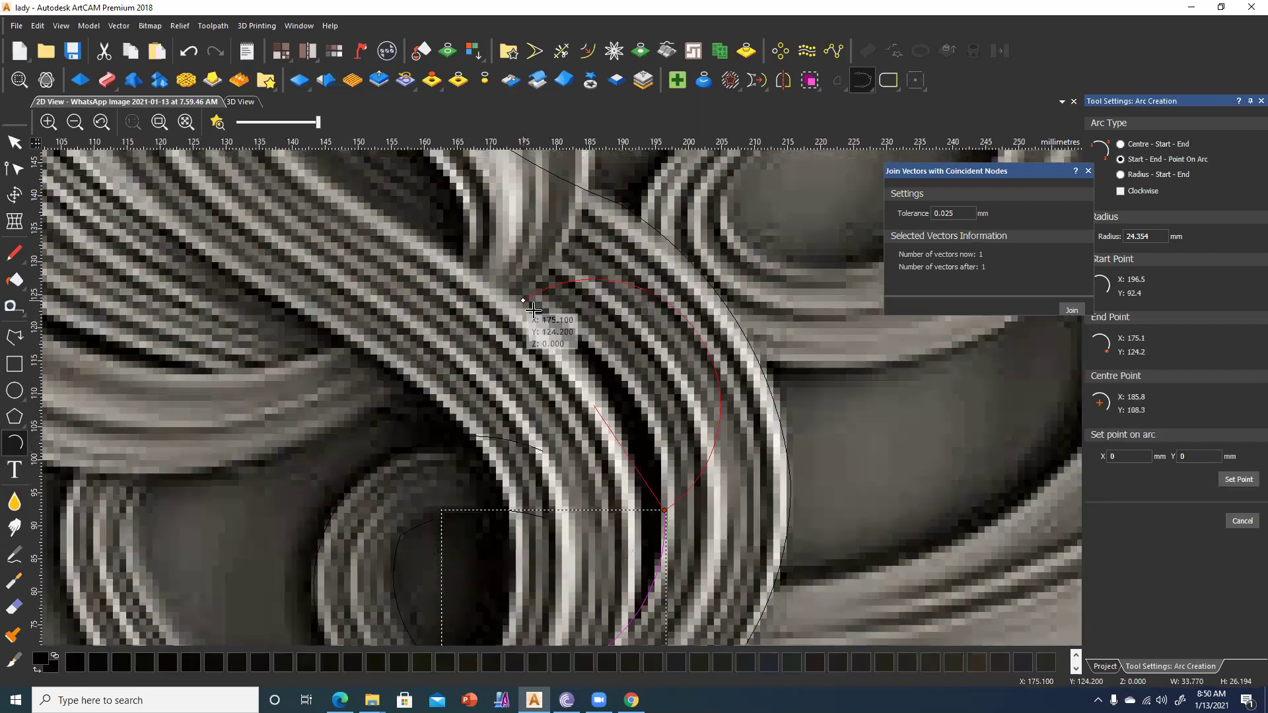
left_click(524, 301)
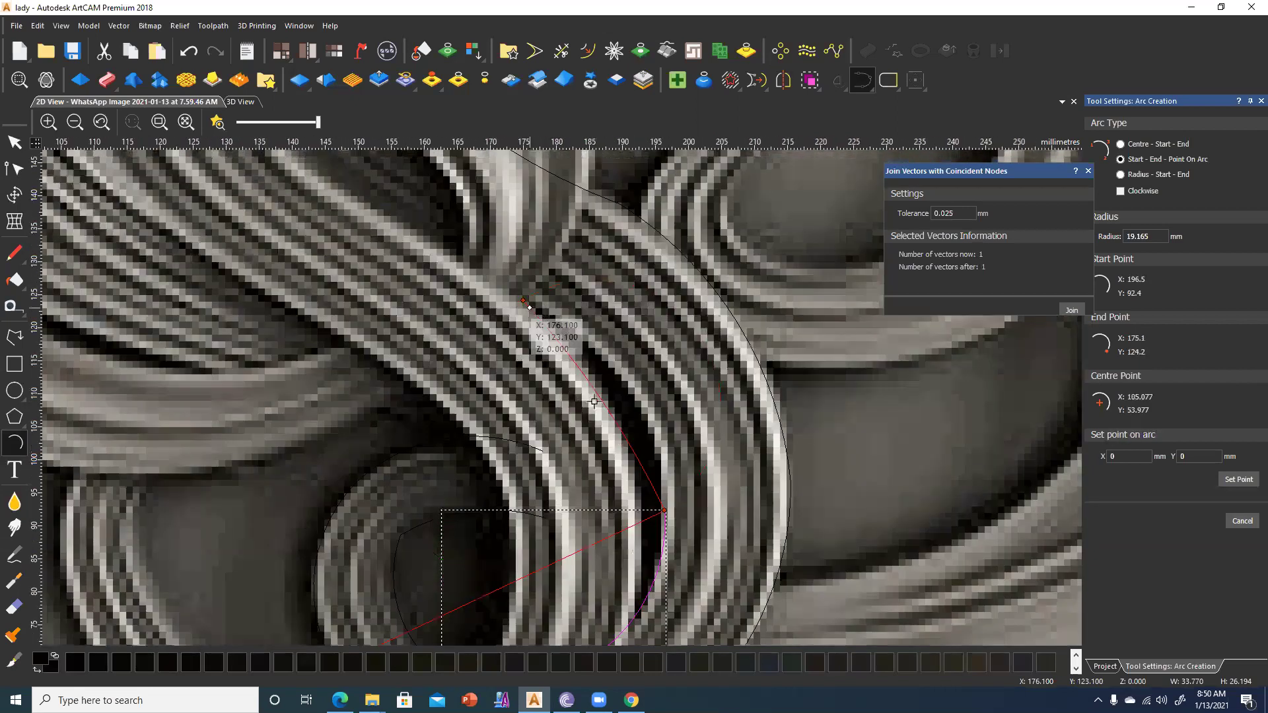
left_click(594, 402)
Add an arc along the lower strand, undo the misplaced long arc and redraw it.
left_click(419, 350)
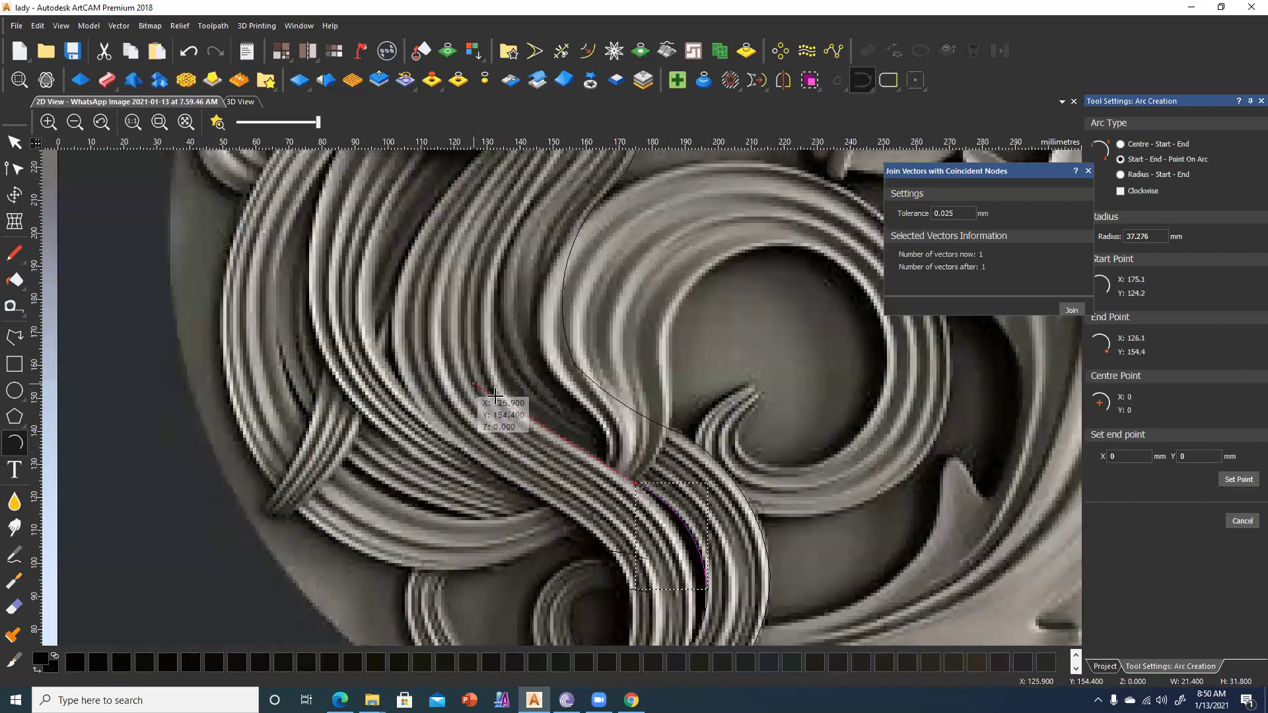
left_click(492, 396)
left_click(448, 387)
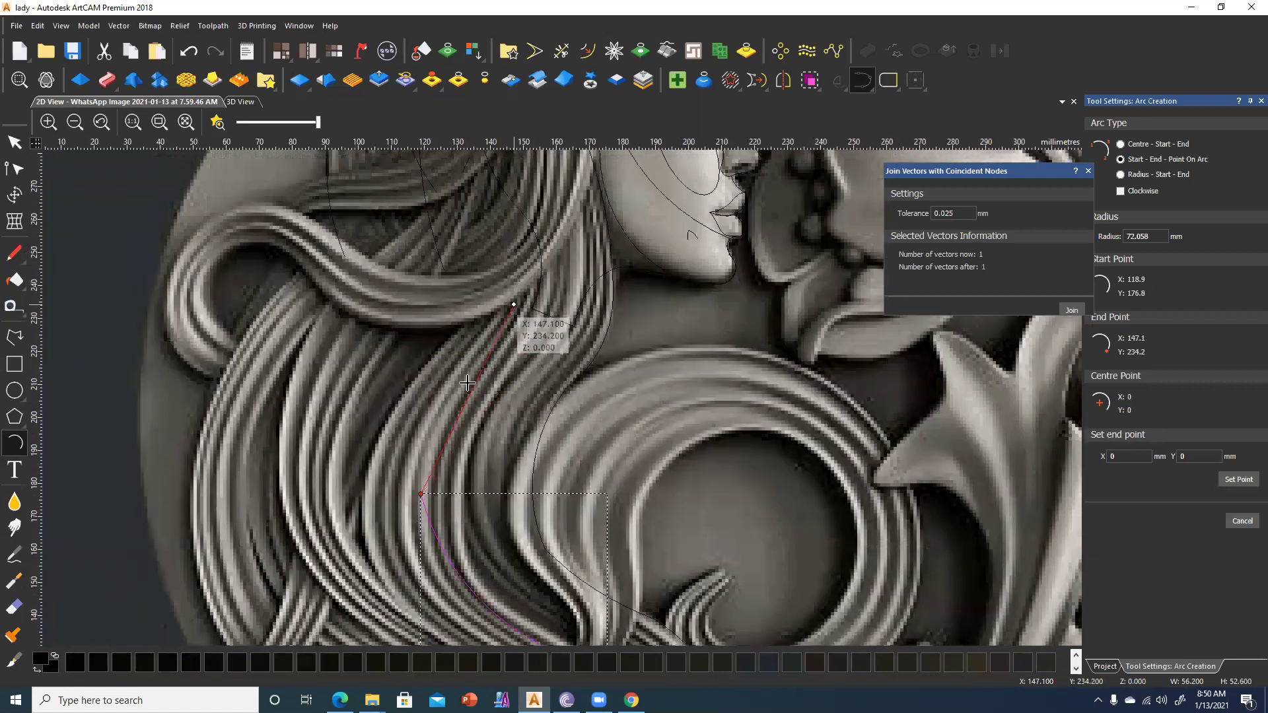
left_click(458, 420)
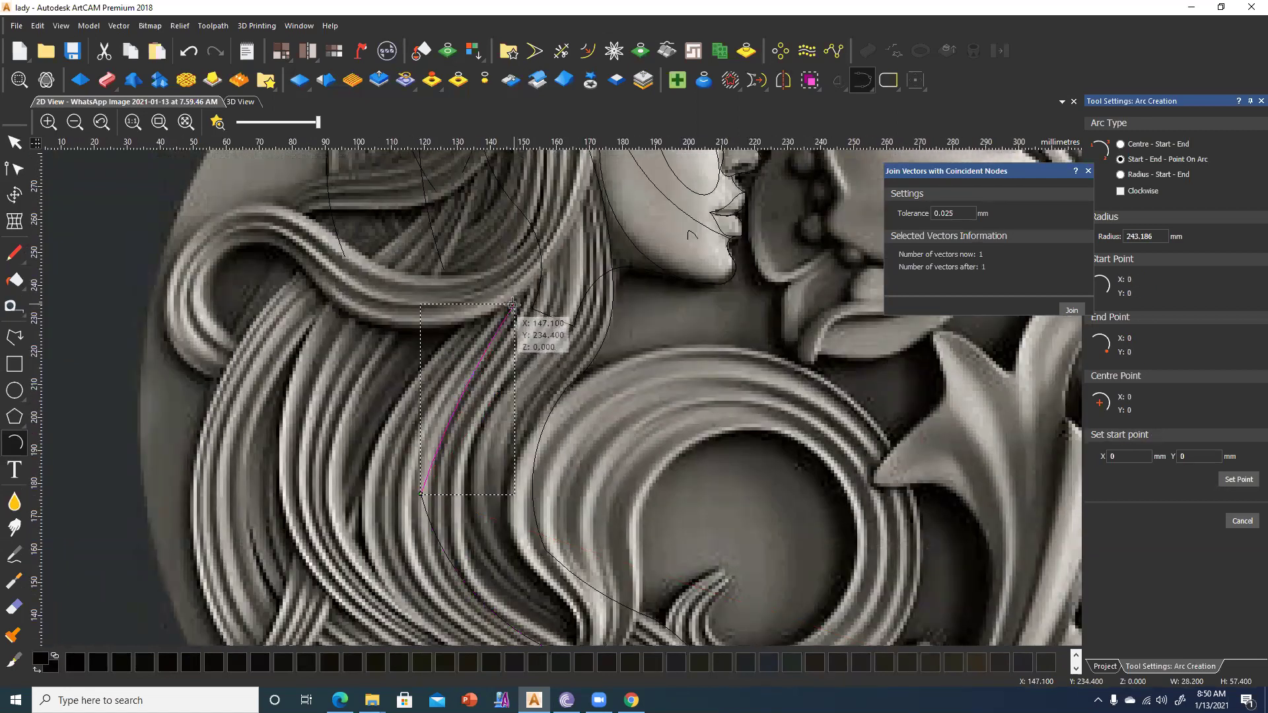
key("ctrl+z")
left_click(422, 495)
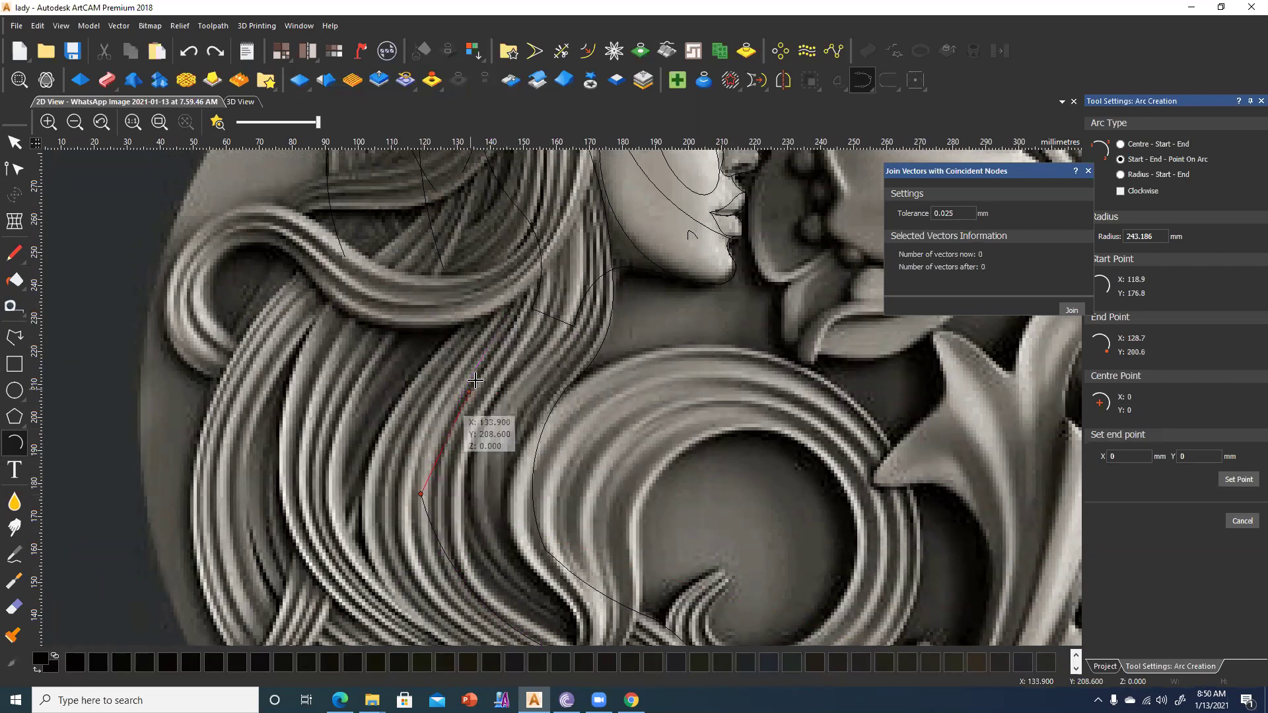
left_click(531, 308)
left_click(484, 378)
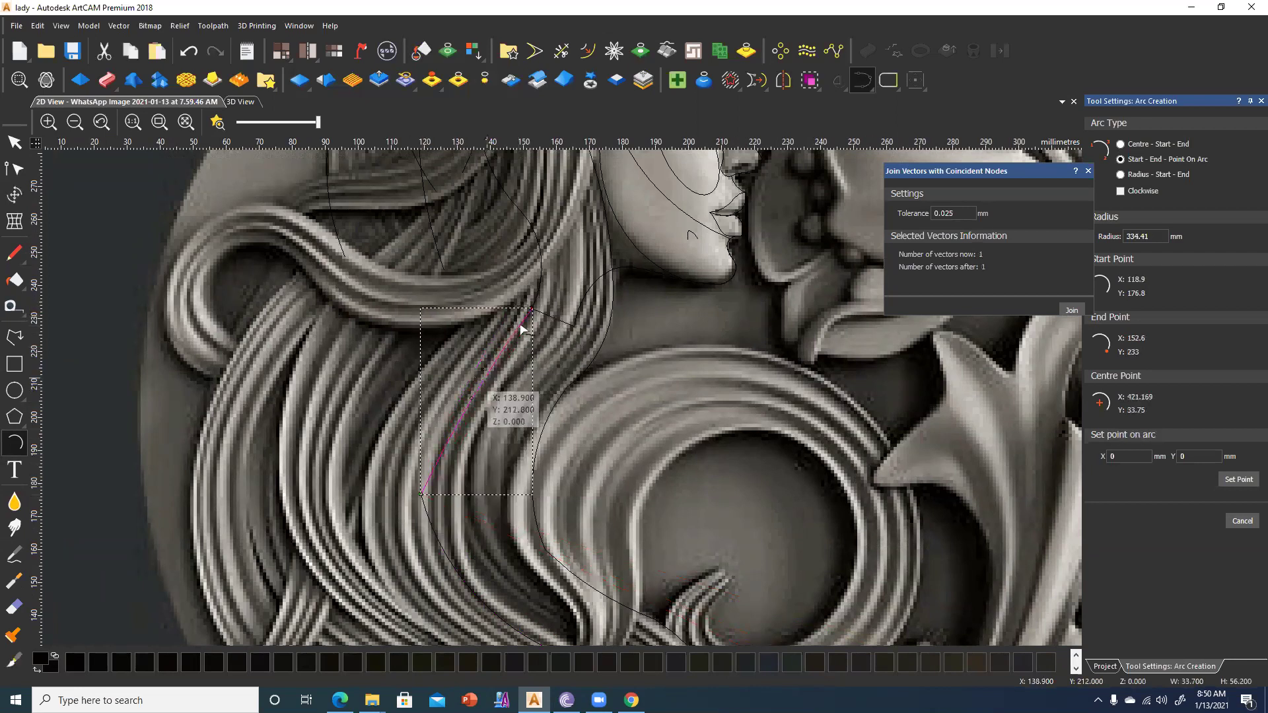
Draw a final arc up toward the temple and exit the arc tool.
scroll(553, 274, "up", 3)
left_click(553, 266)
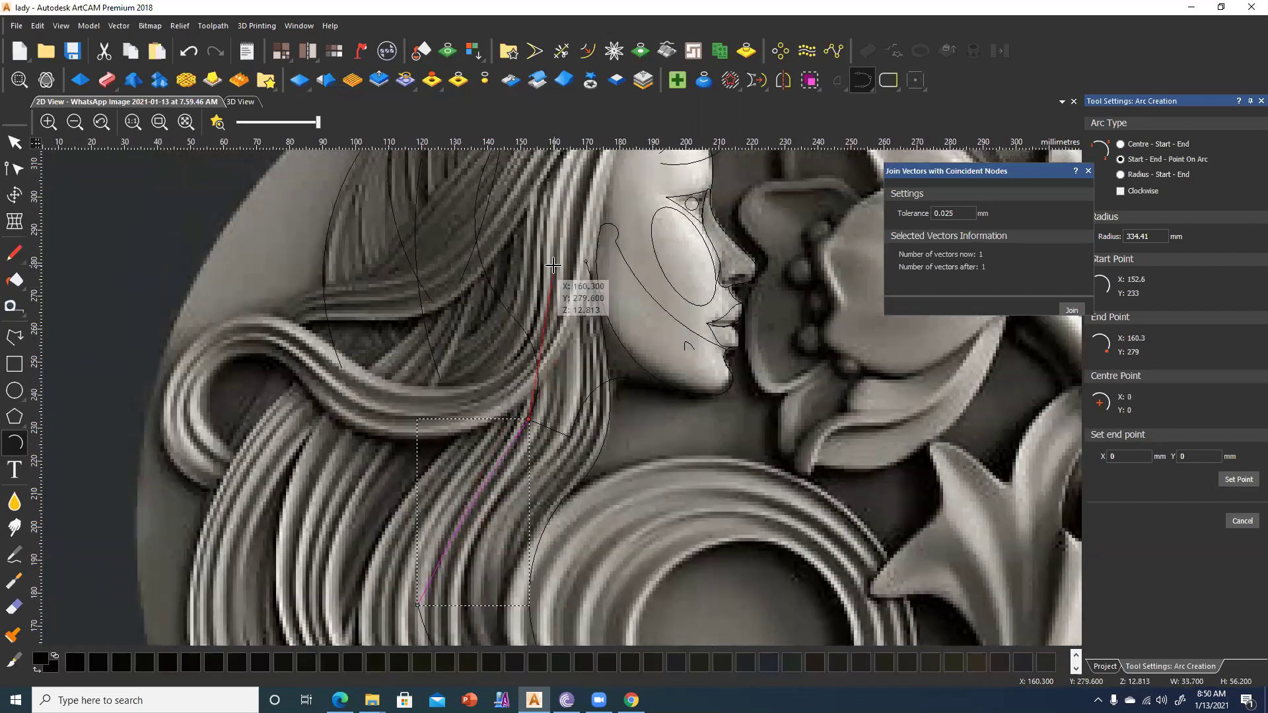
left_click(560, 344)
scroll(545, 351, "down", 1)
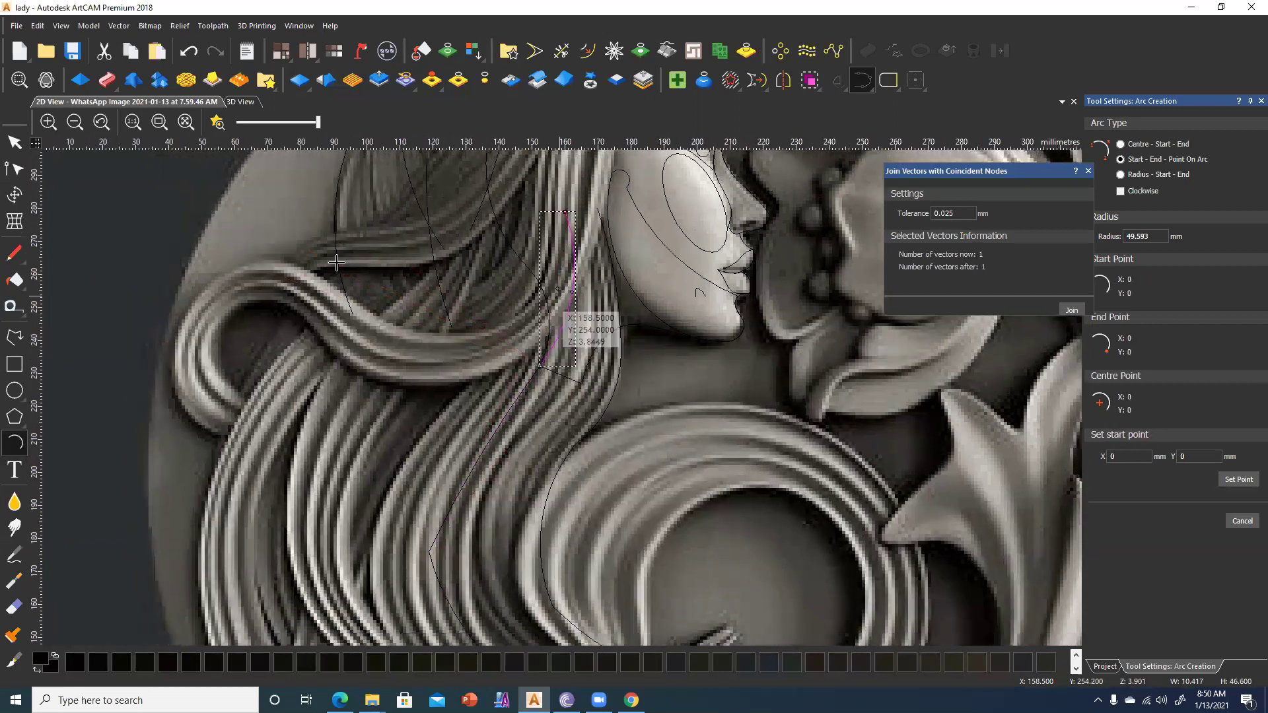
scroll(545, 351, "down", 1)
key("Escape")
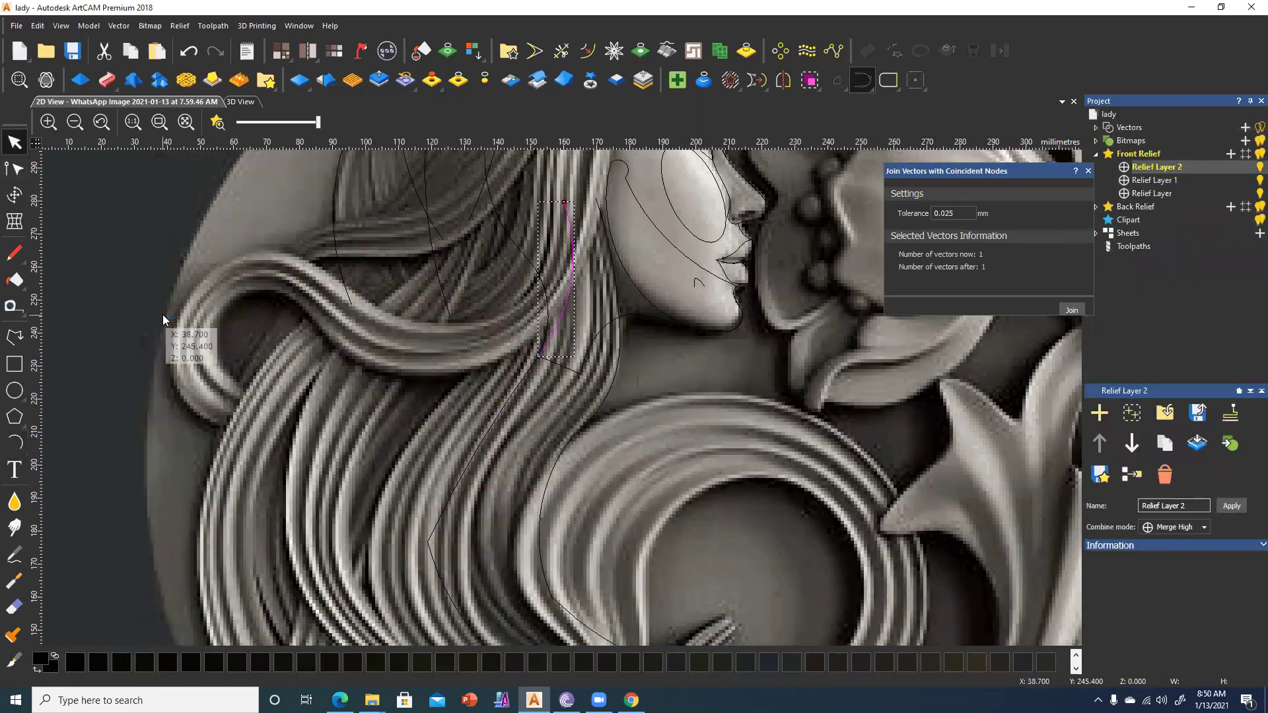
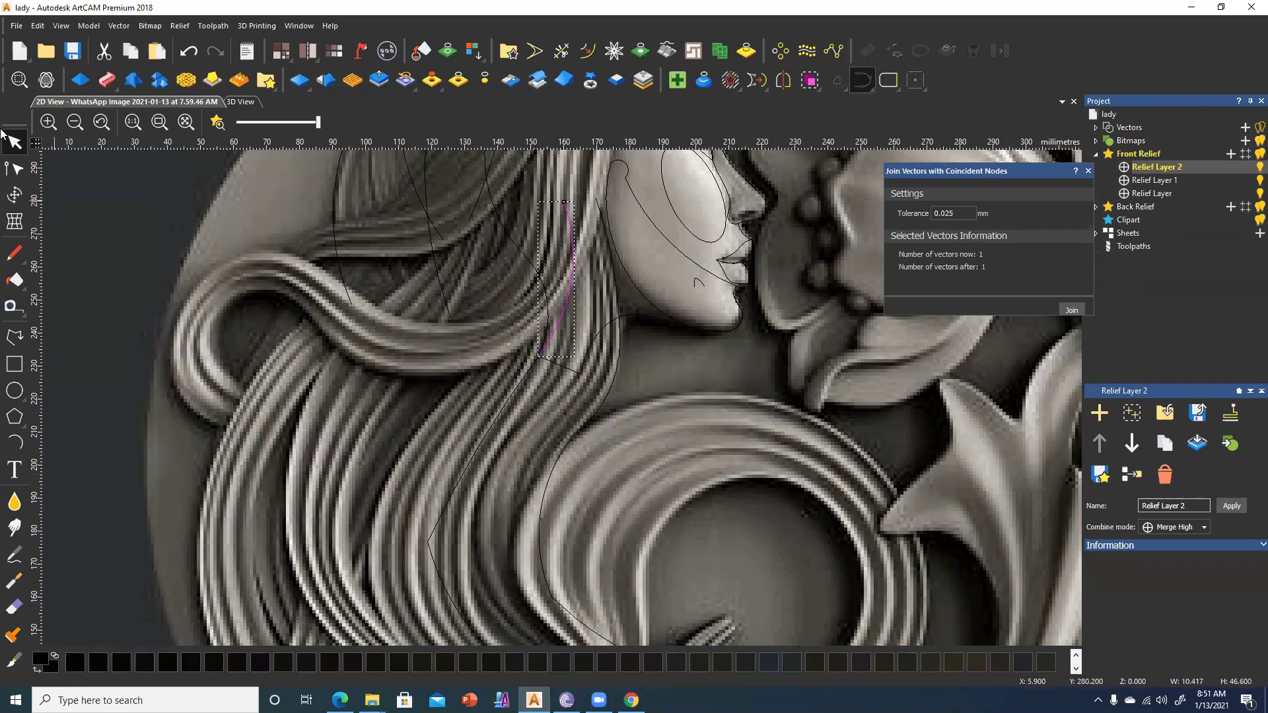
Select the diagonal hair line, the strand curves and the inner loop, and join them.
left_click(471, 465)
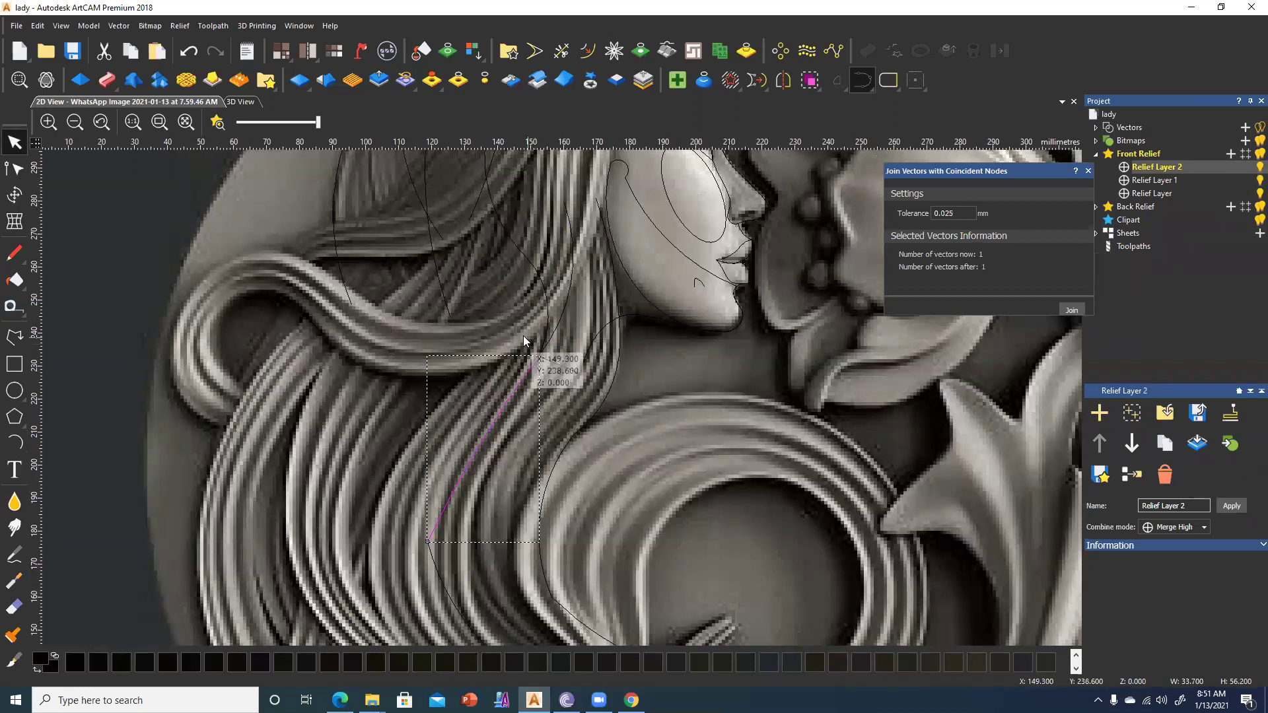
left_click(566, 313, "shift")
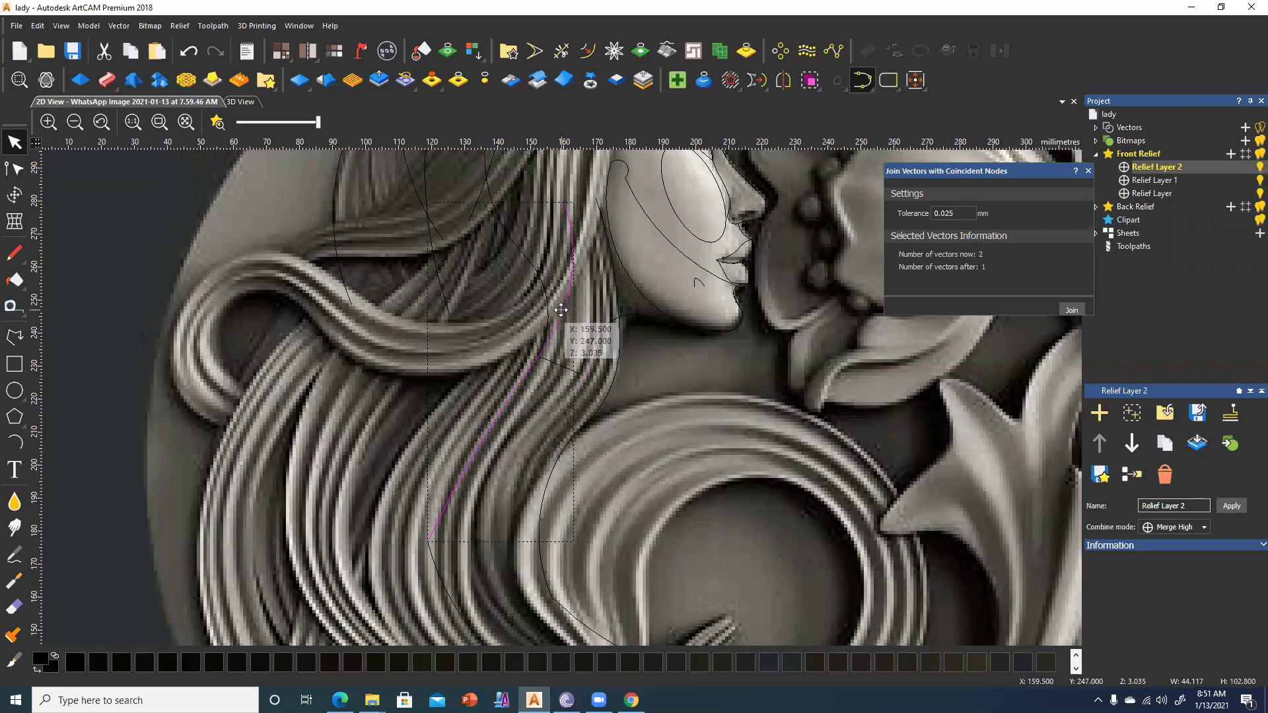
scroll(461, 398, "down", 2)
scroll(439, 450, "down", 3)
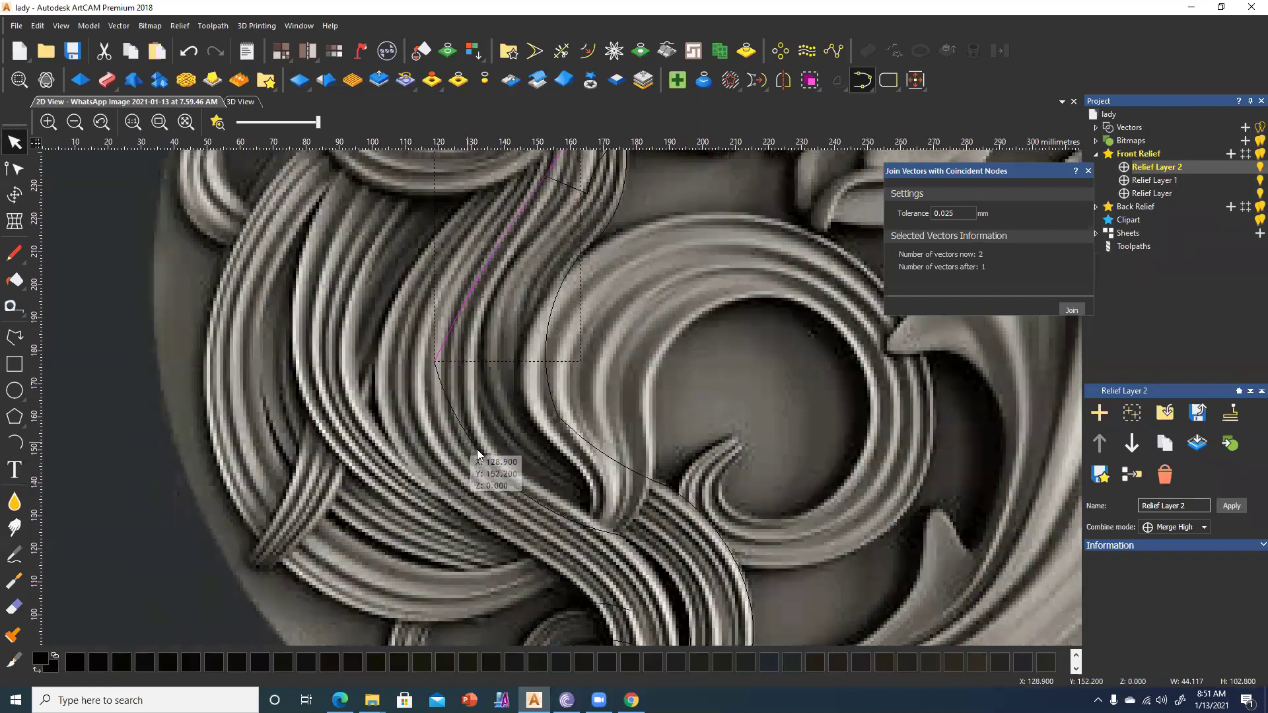
scroll(565, 451, "down", 3)
left_click(553, 382, "shift")
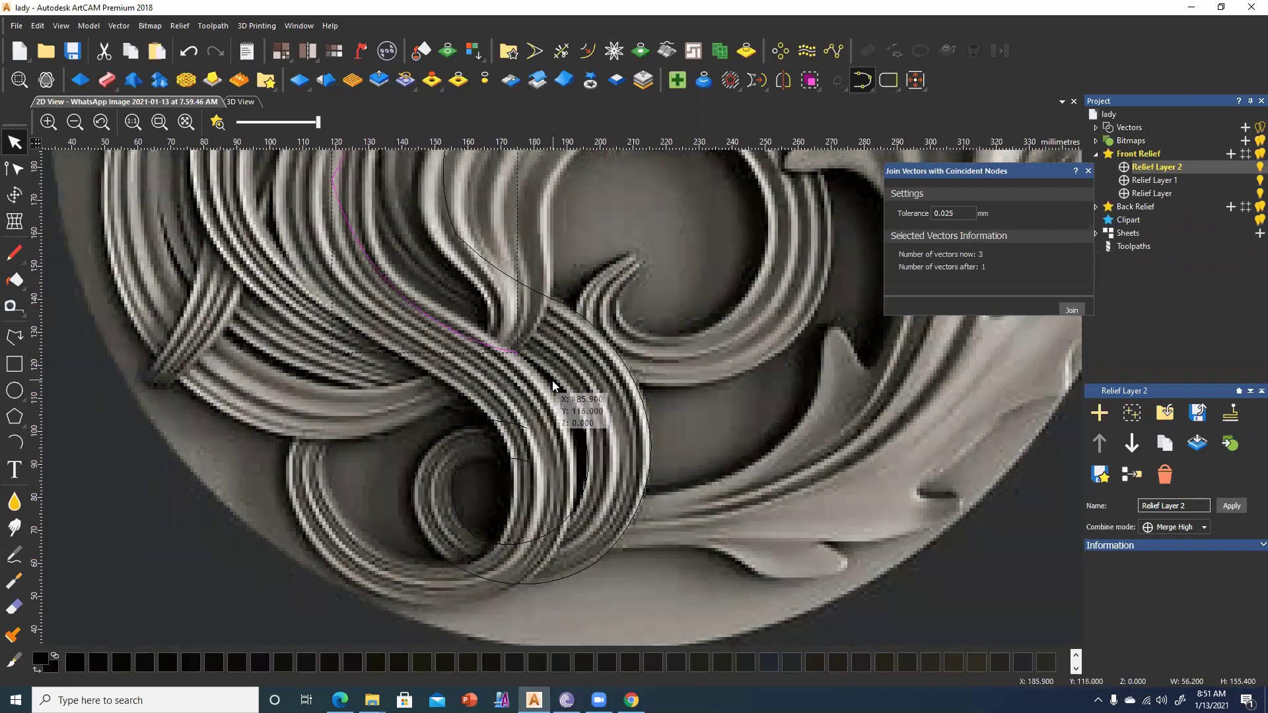
left_click(548, 378, "shift")
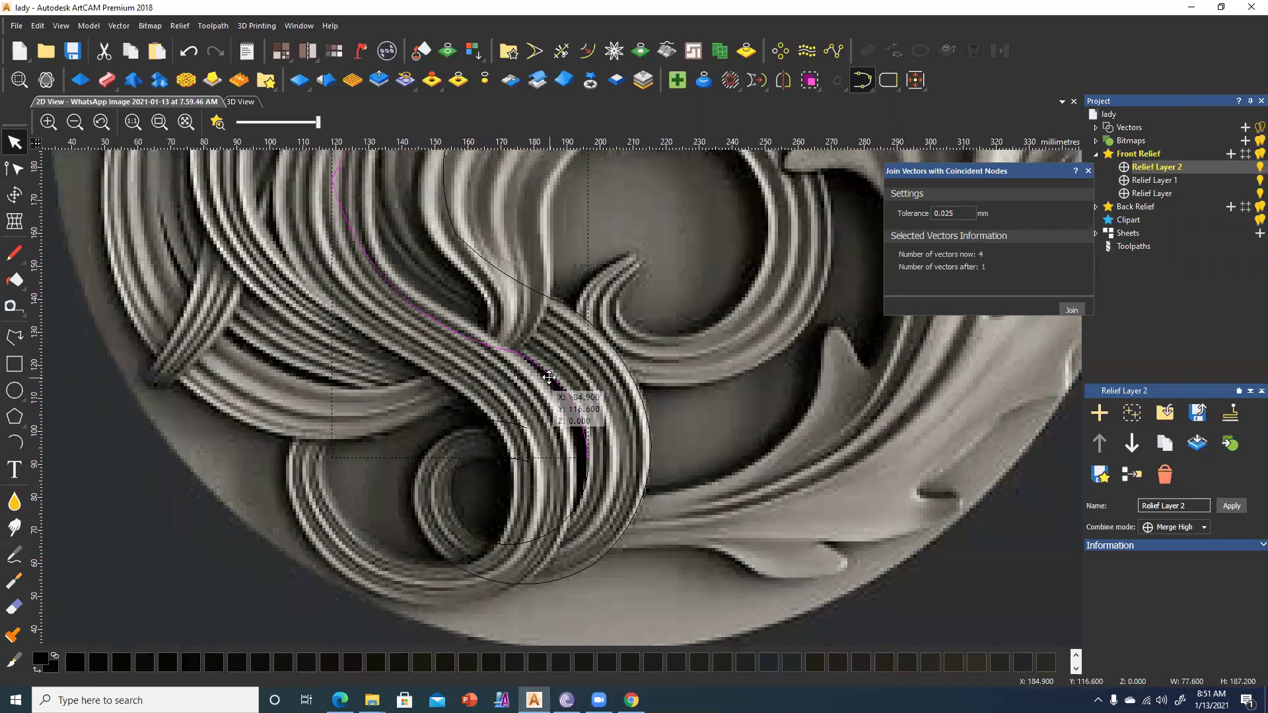
left_click(558, 509, "shift")
left_click(457, 512, "shift")
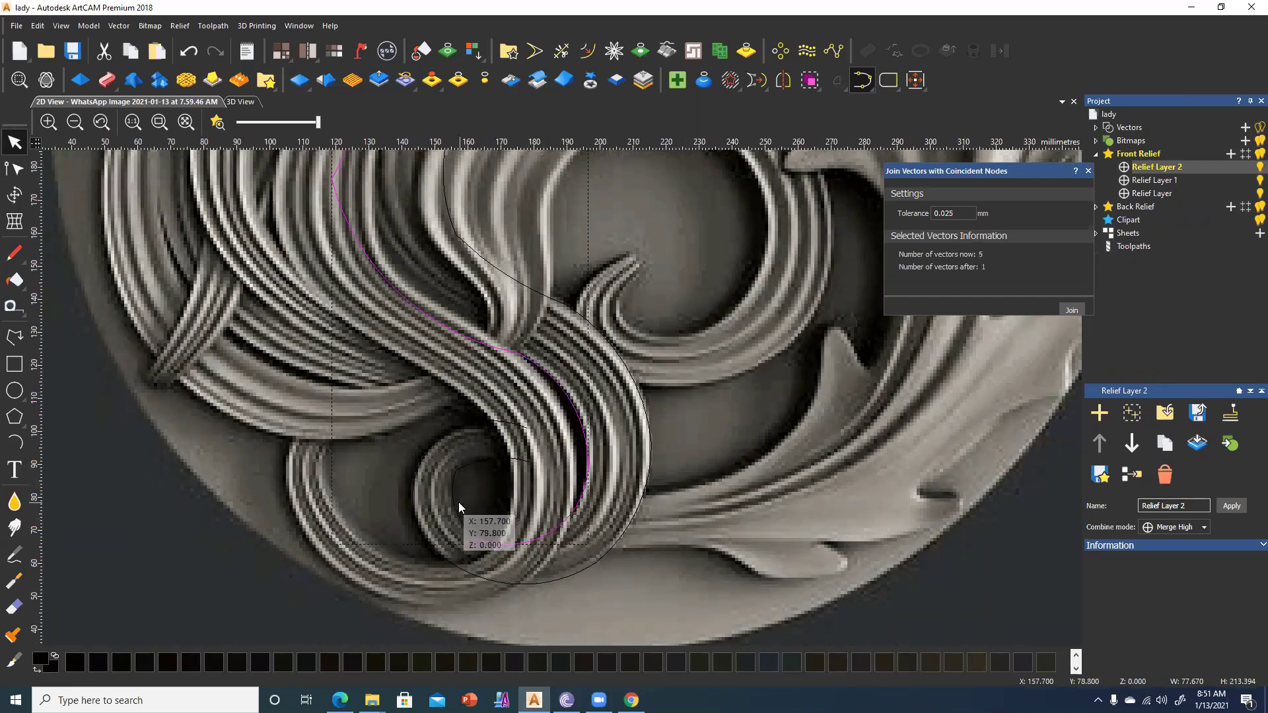
left_click(454, 485, "shift")
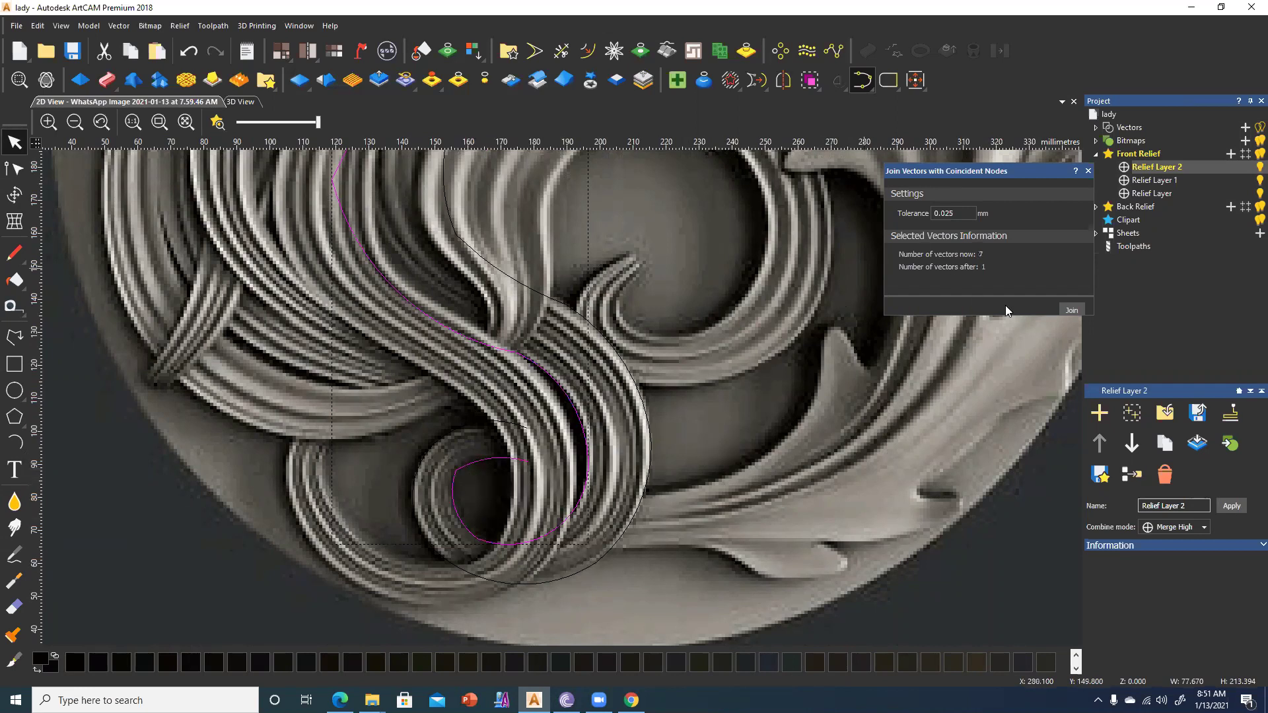
left_click(1070, 310)
Join the inner loop, outer circle and neck strand curves into one vector at 0.025 mm tolerance.
left_click(508, 424)
left_click(422, 460)
left_click(640, 504, "shift")
left_click(630, 383, "shift")
left_click(581, 317, "shift")
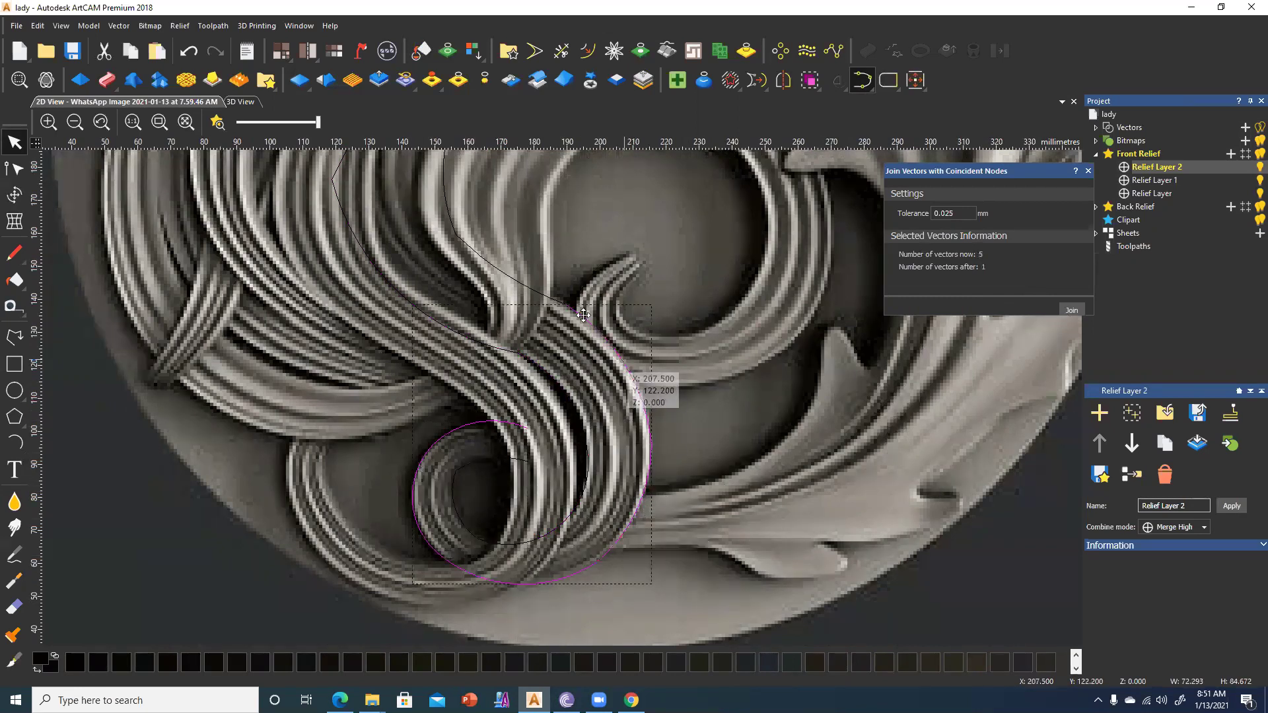
middle_click_drag(513, 318, 568, 522)
left_click(510, 431, "shift")
left_click(510, 334, "shift")
middle_click_drag(510, 334, 544, 411)
left_click(554, 402, "shift")
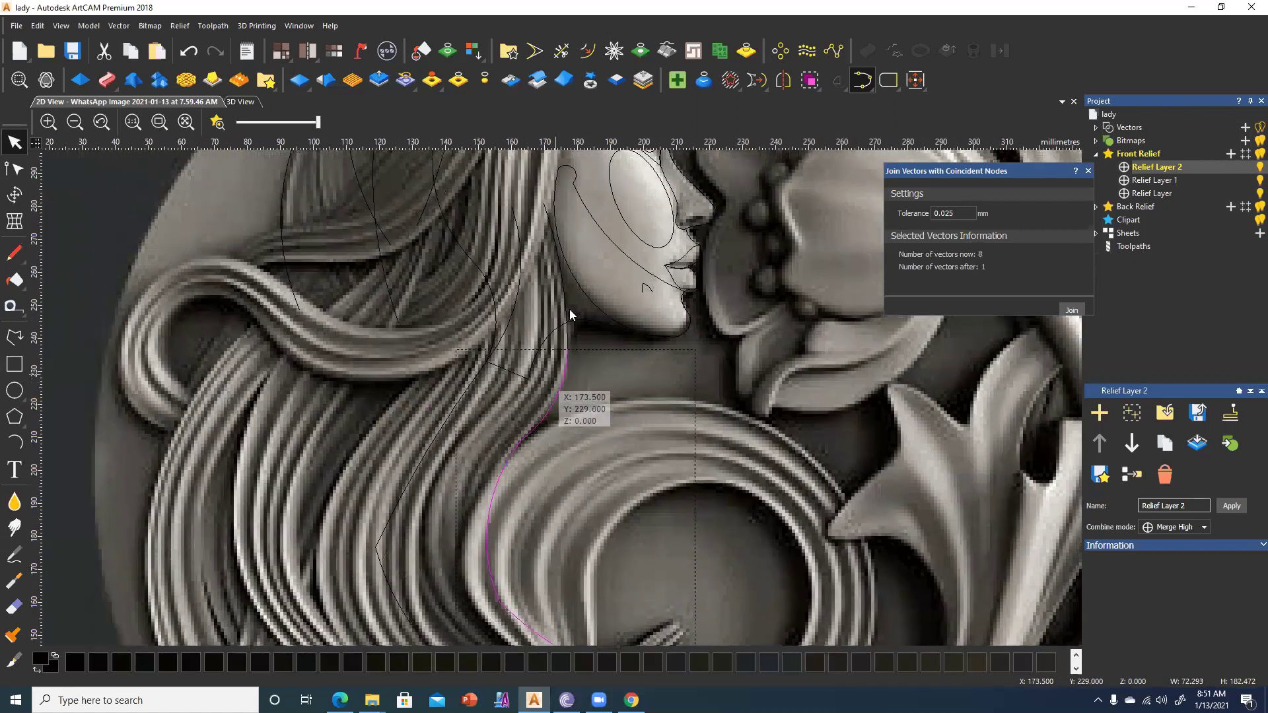
left_click(560, 284, "shift")
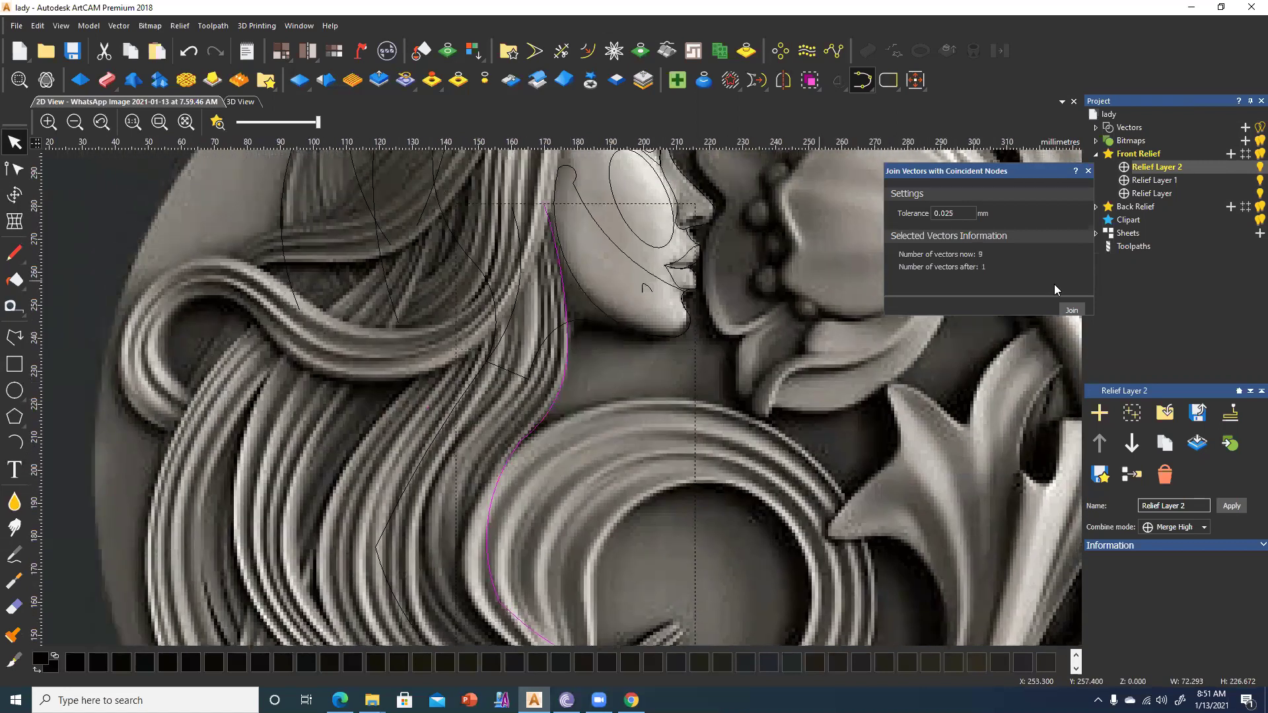
left_click(1071, 310)
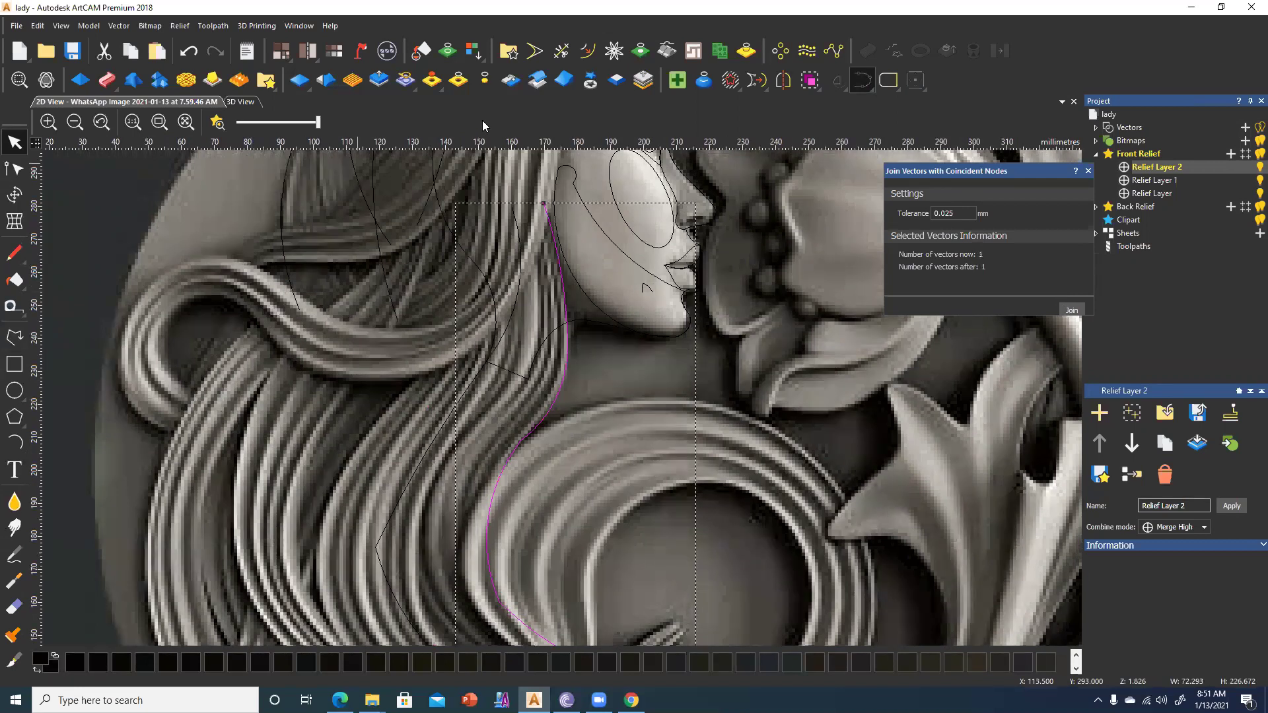
In Node Editing, smooth the nodes of the neck strand and the long left hair curve.
left_click(14, 169)
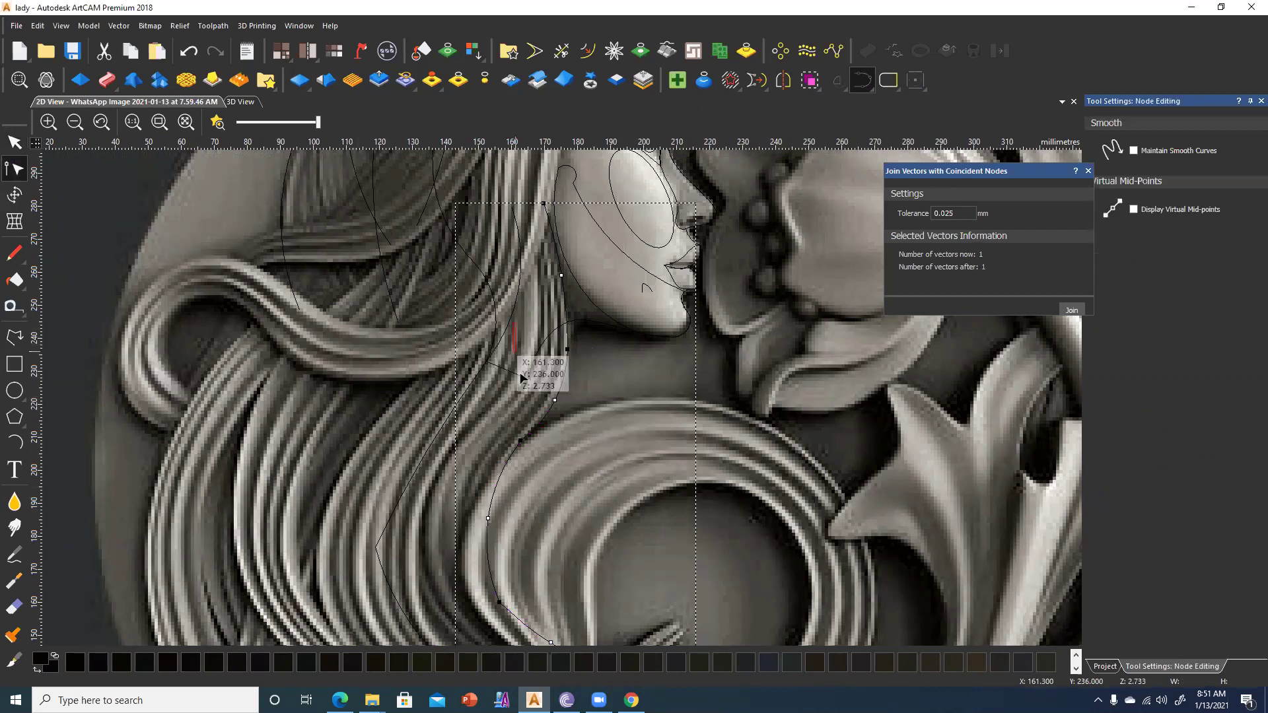
right_click(542, 413)
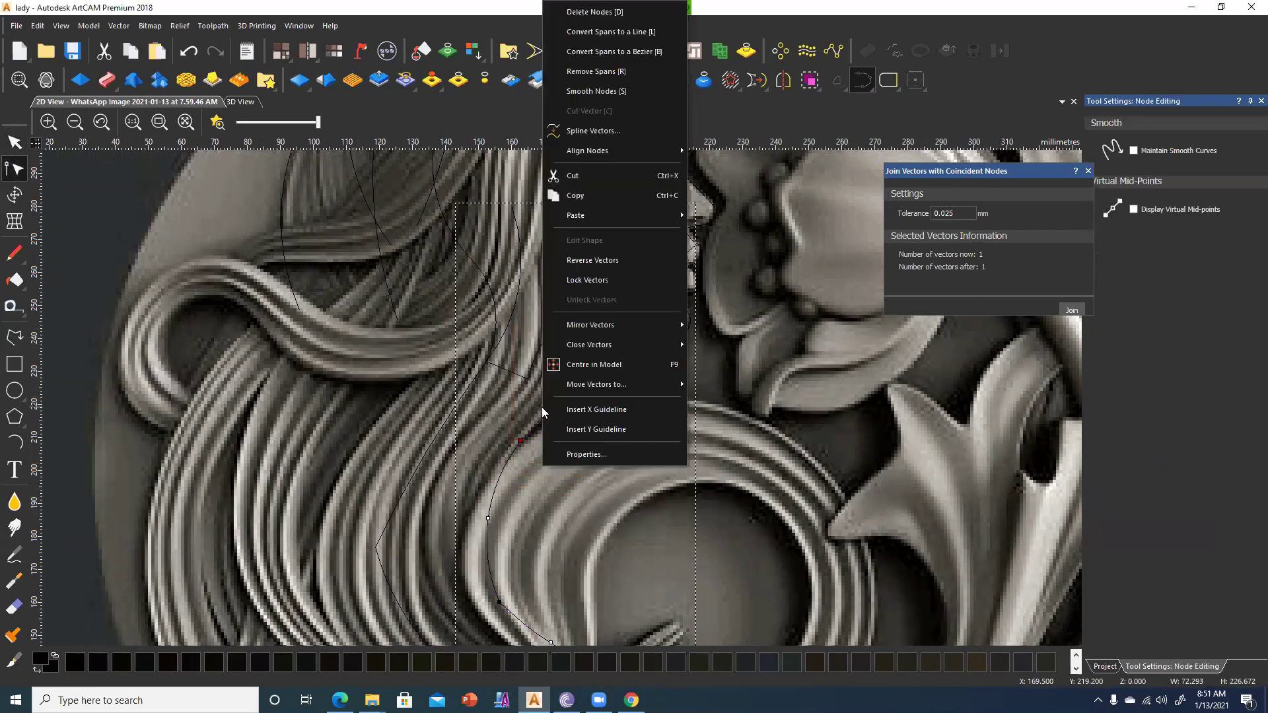
left_click(606, 93)
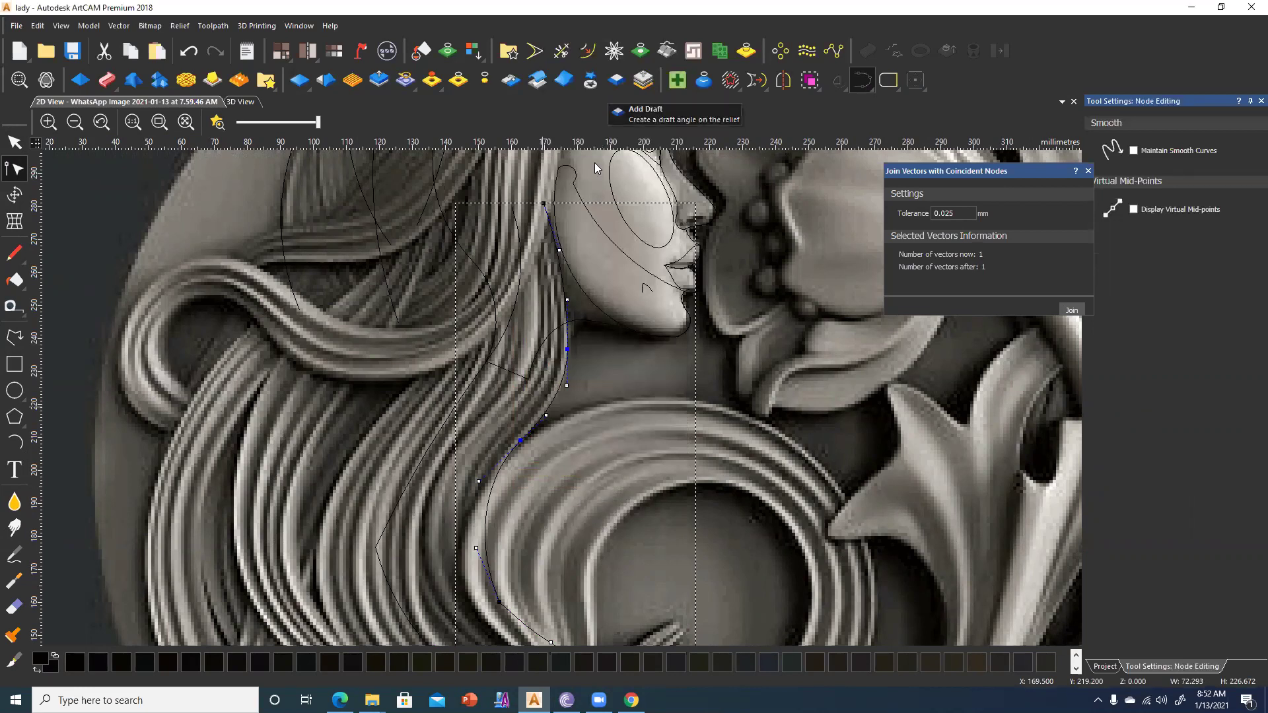
left_click(500, 344)
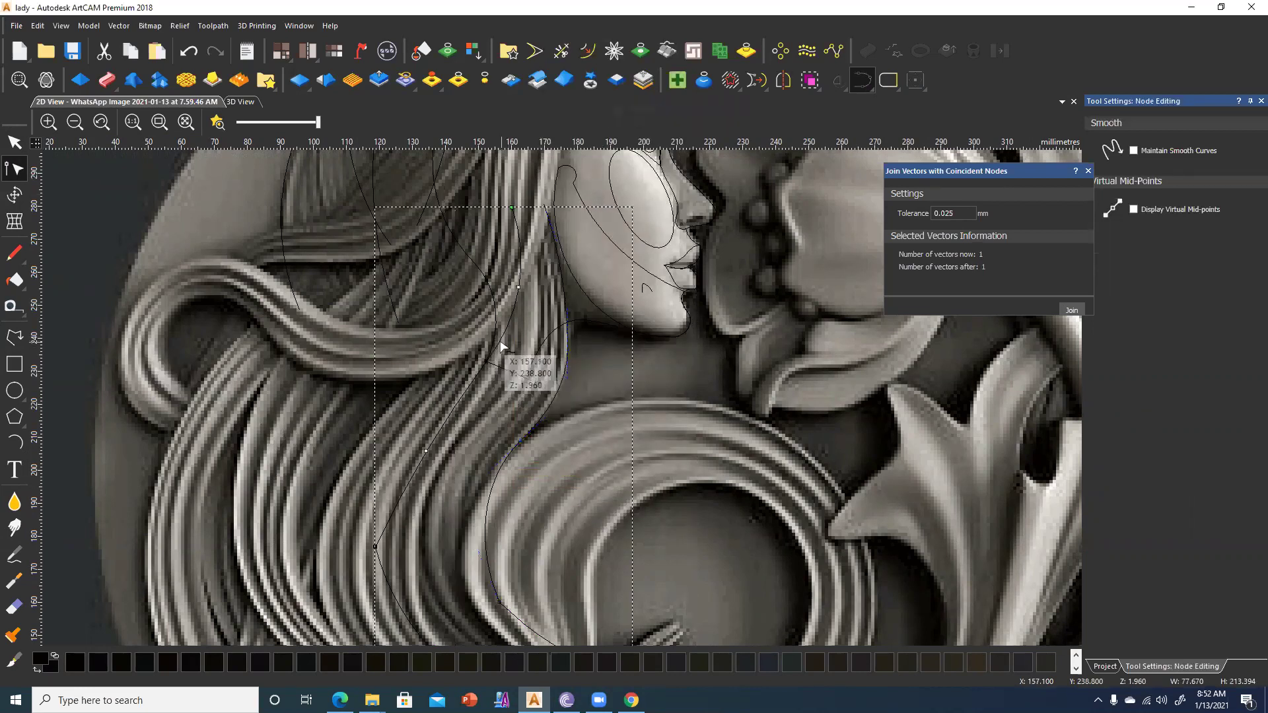
right_click(483, 372)
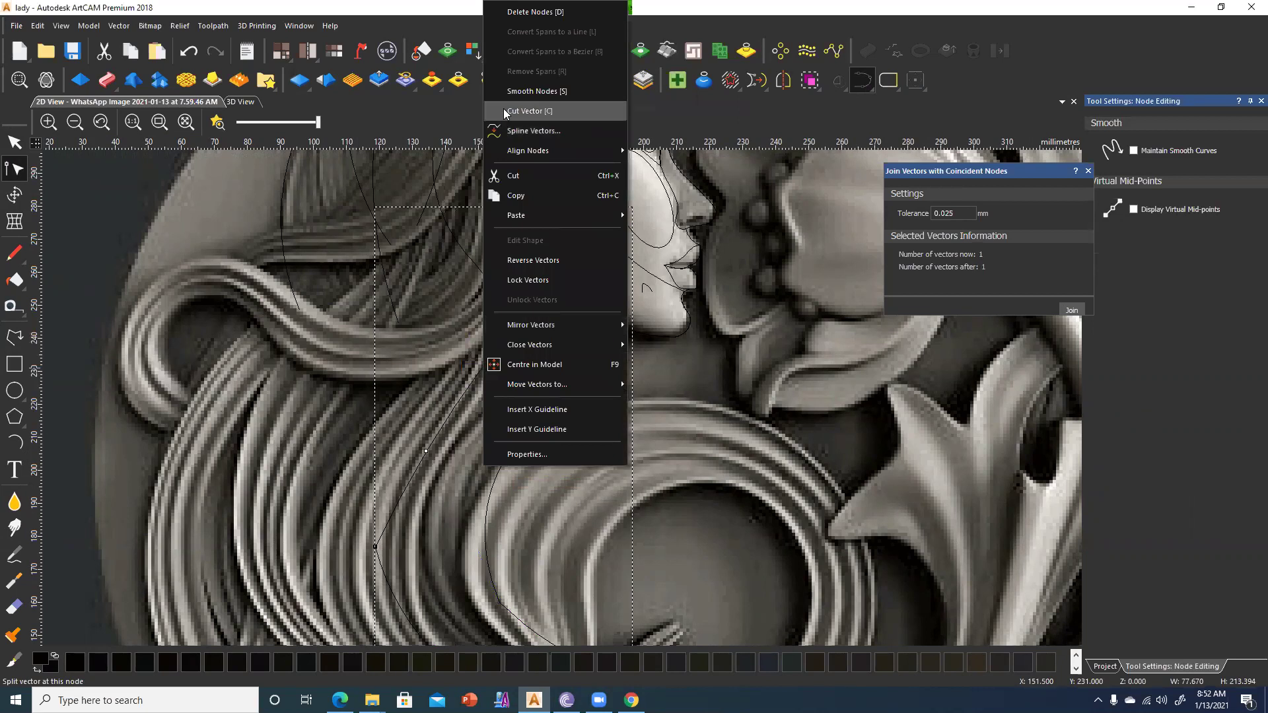
left_click(528, 91)
right_click(382, 550)
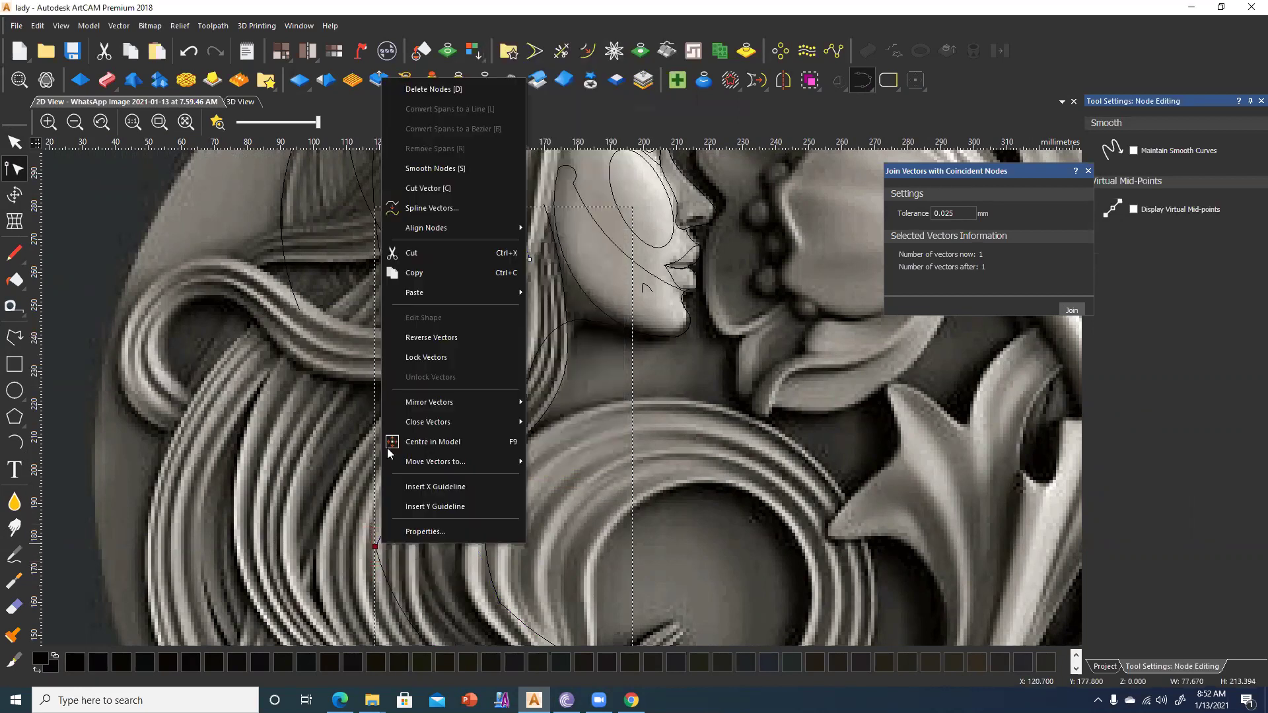
left_click(412, 170)
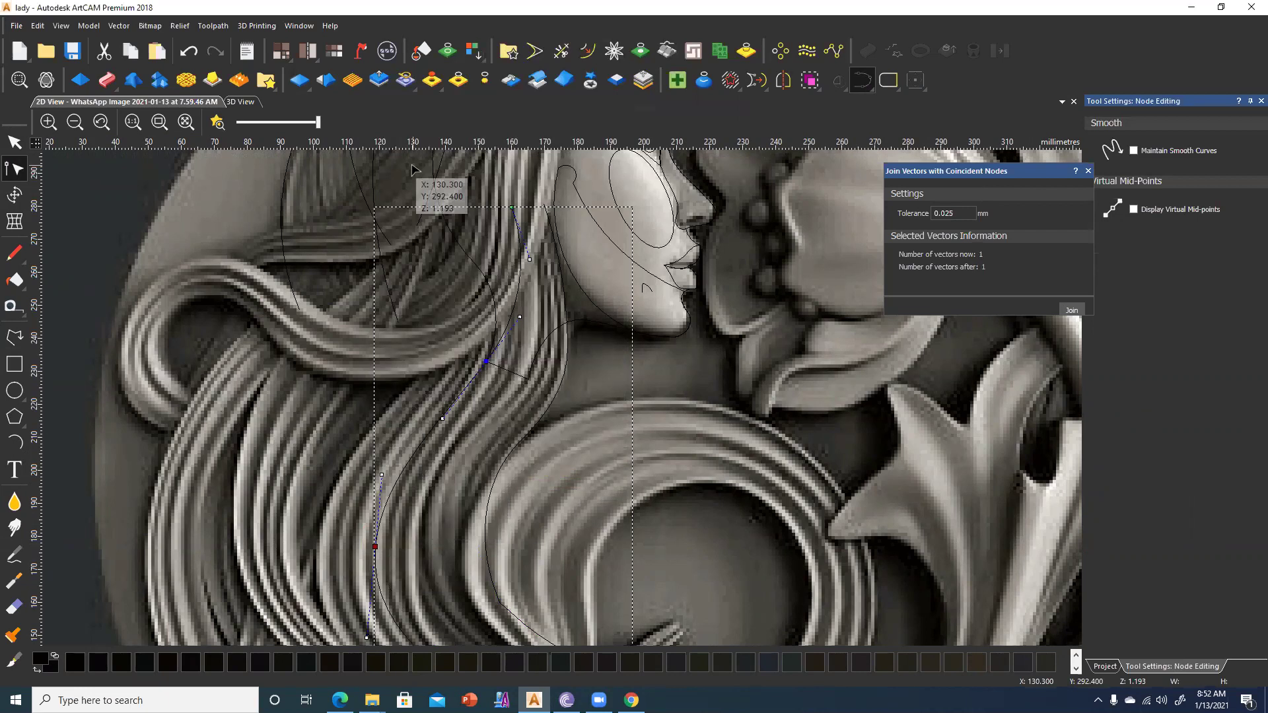
Zoom out and smooth the nodes along the lower strand curve.
left_click(159, 121)
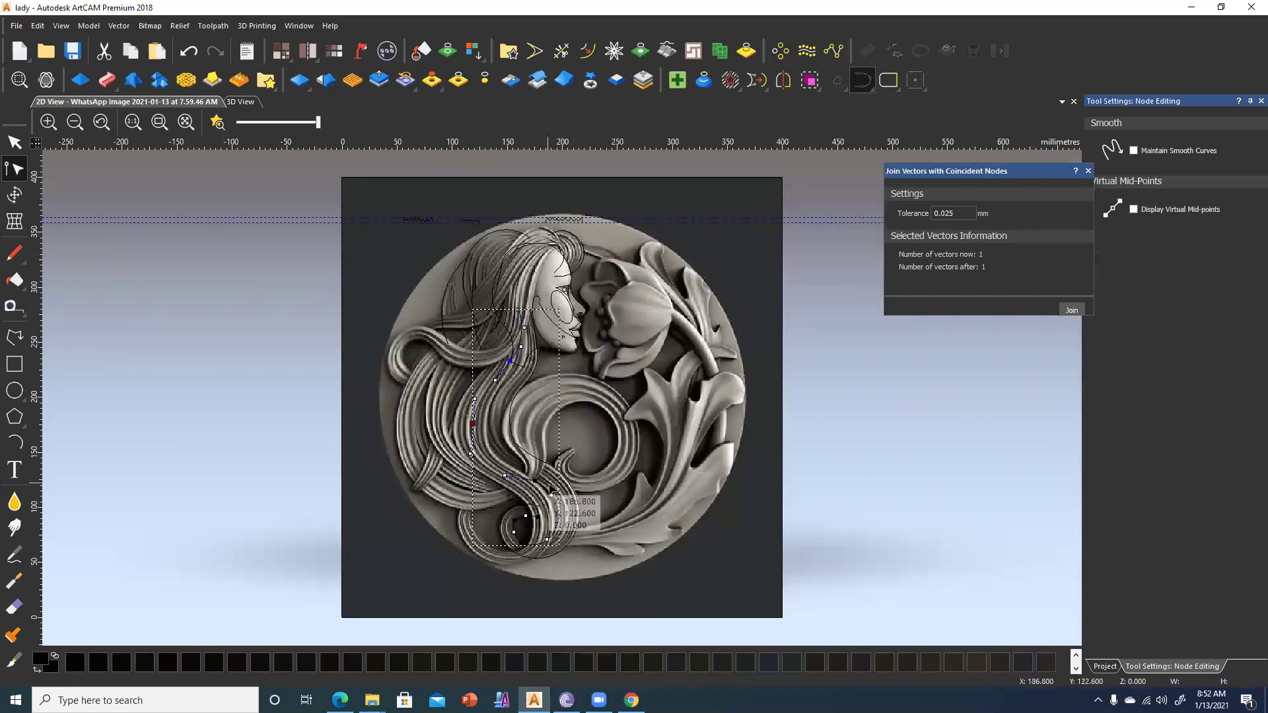
scroll(541, 494, "up", 2)
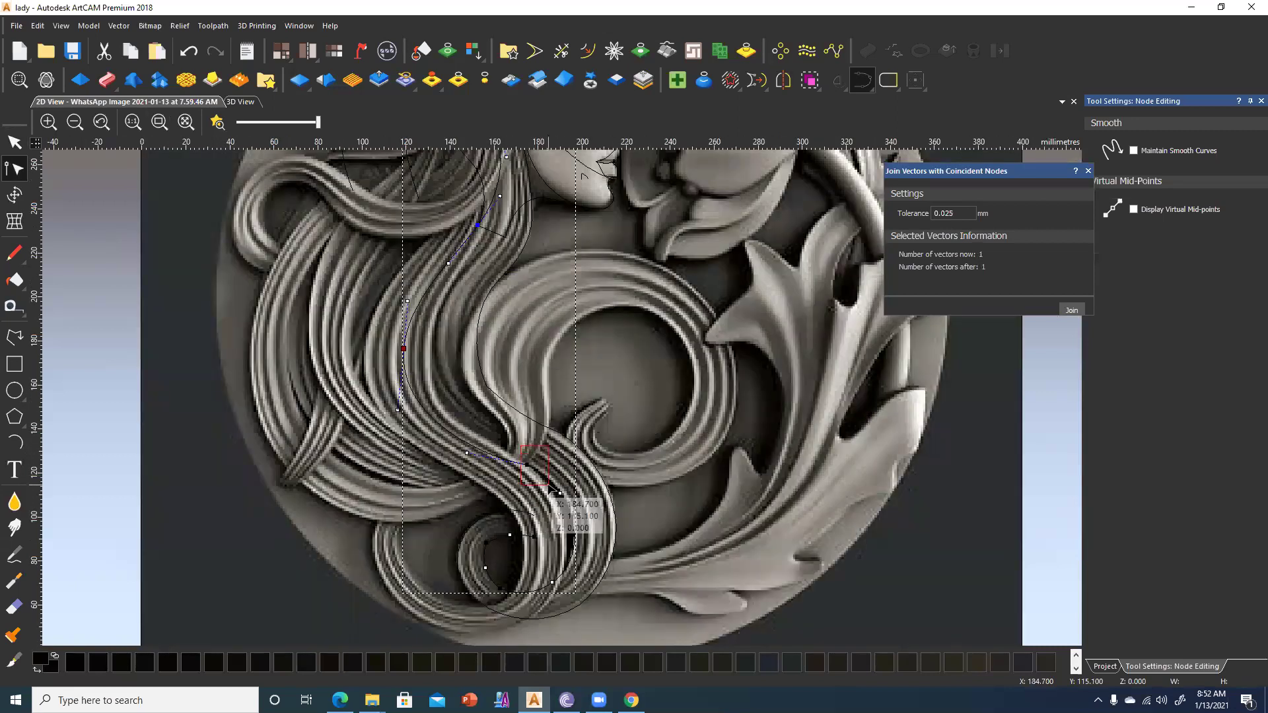
right_click(528, 460)
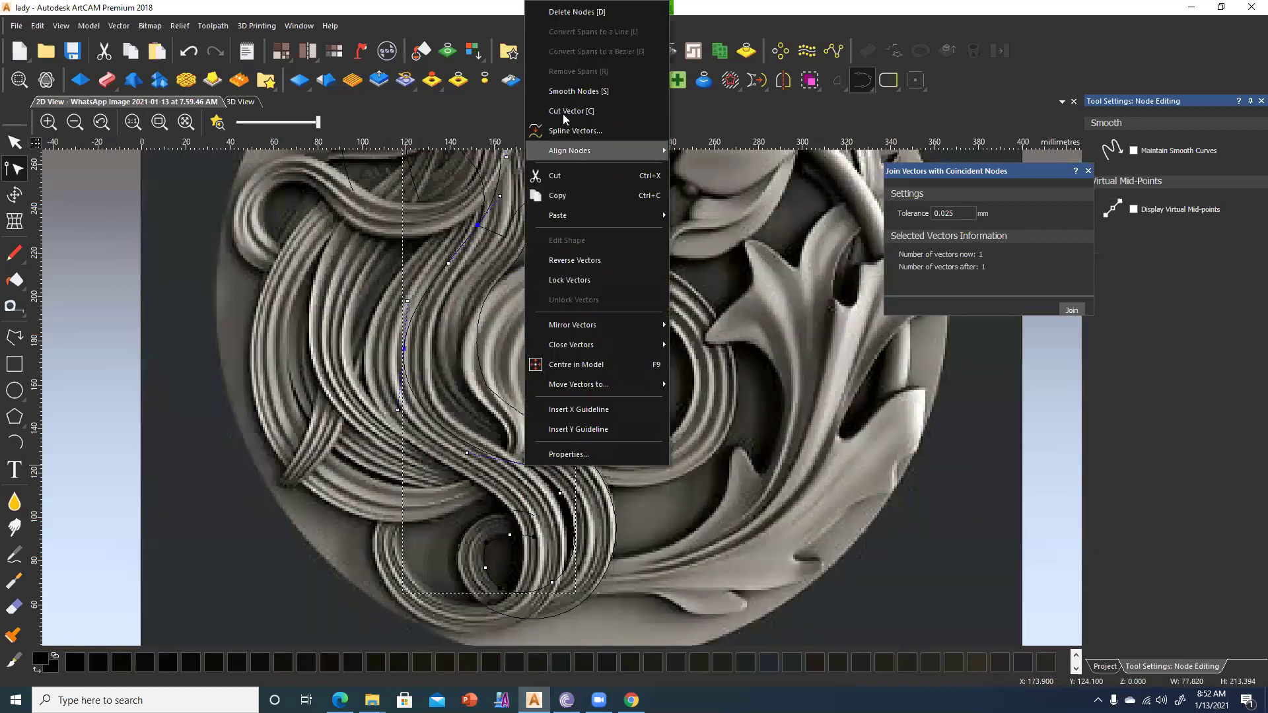
left_click(573, 91)
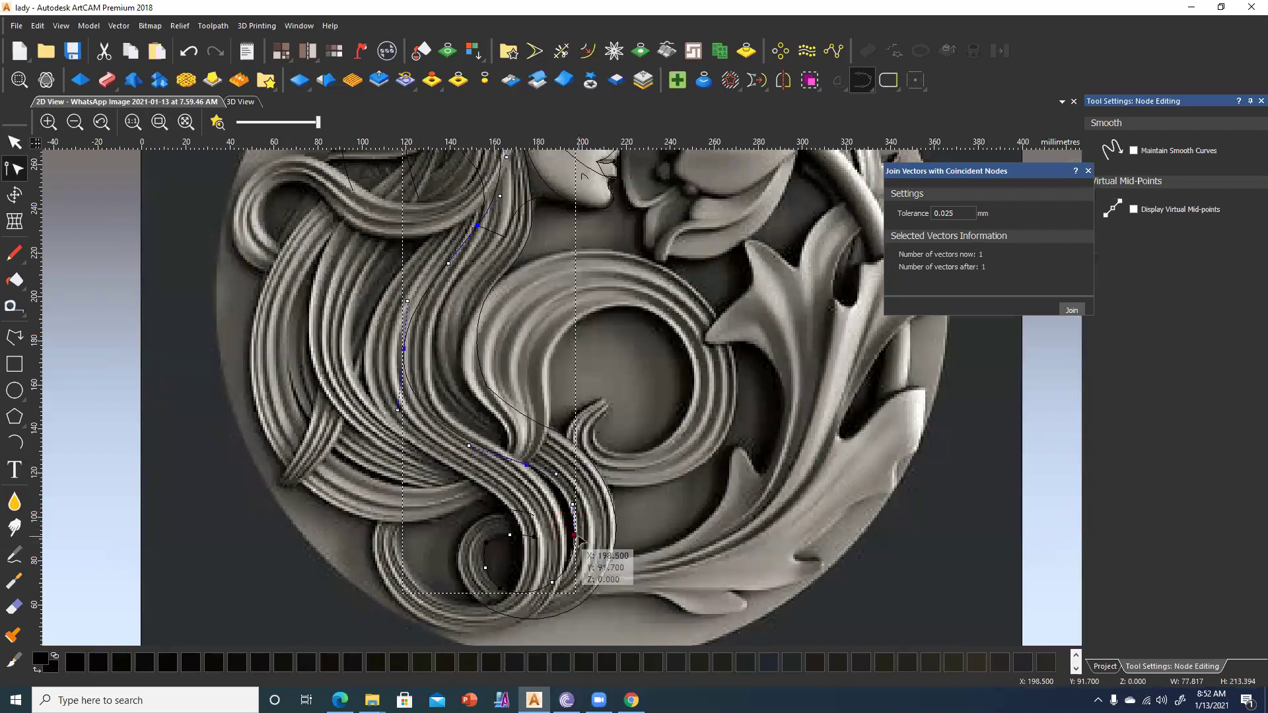
right_click(578, 539)
left_click(640, 165)
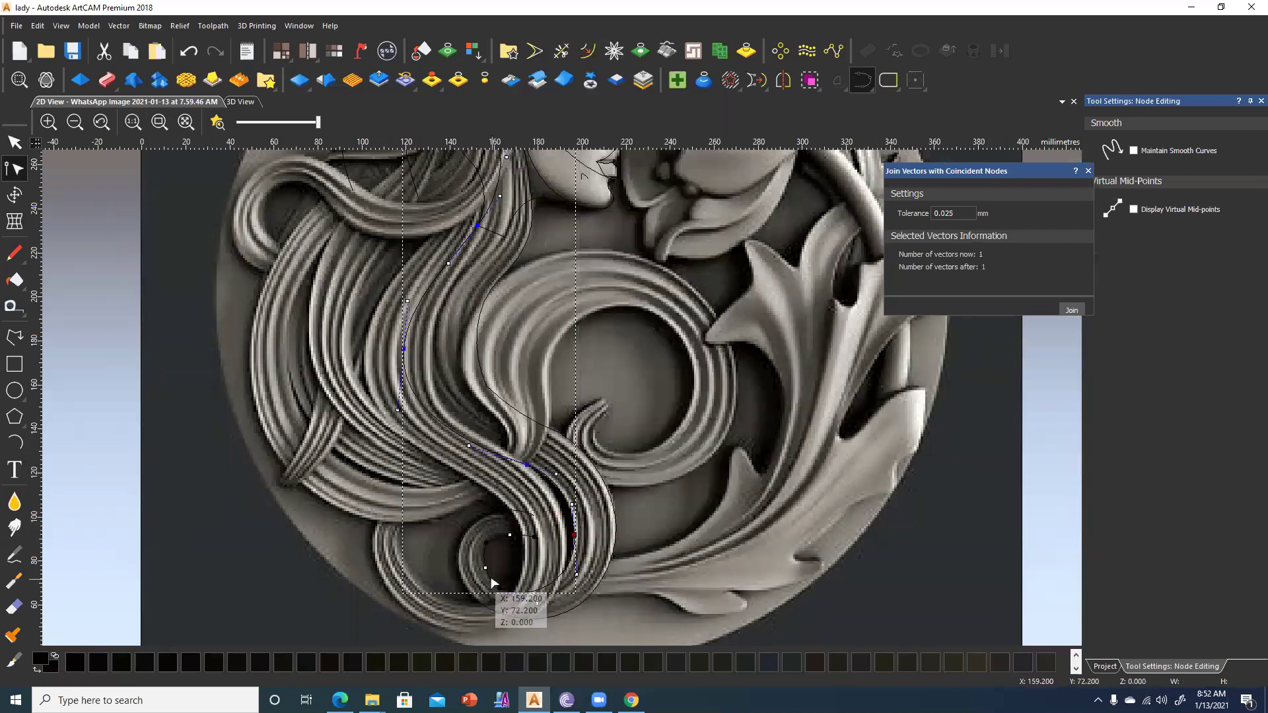
Convert the bottom loop's spans to curves and pull the strand's right side outward.
left_click_drag(502, 595, 503, 596)
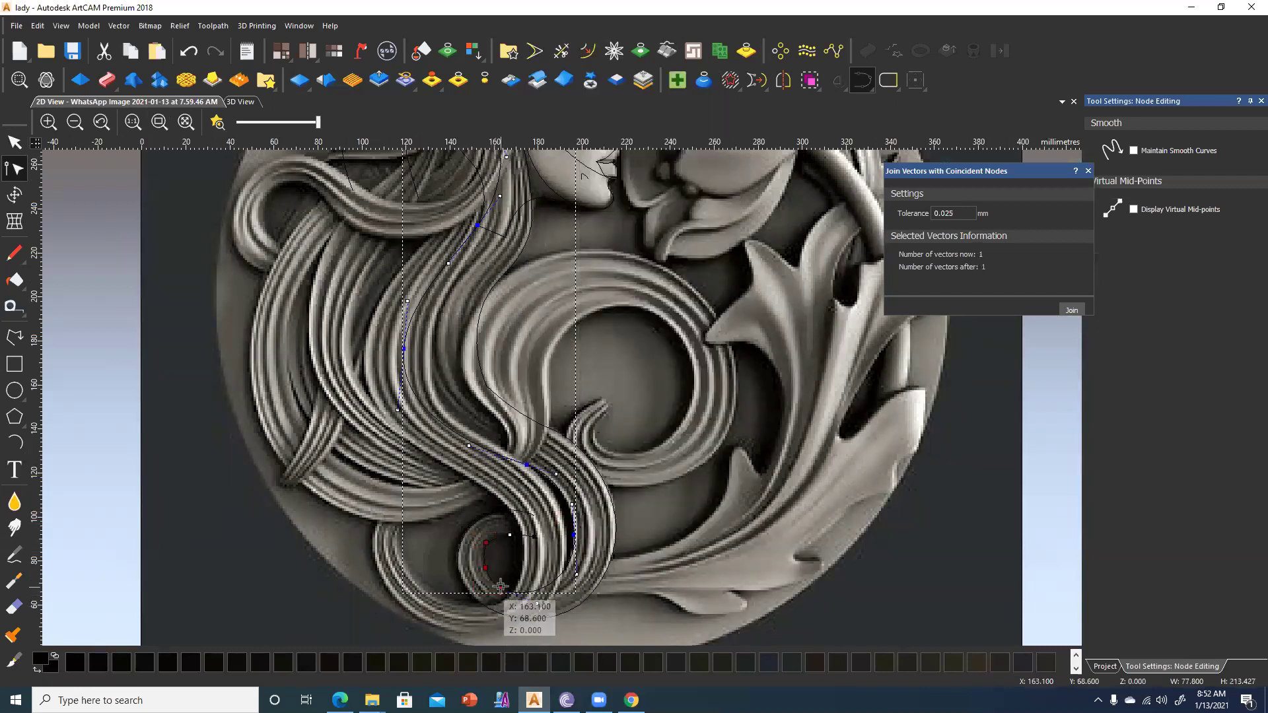
right_click(503, 594)
left_click(545, 210)
left_click_drag(574, 535, 616, 518)
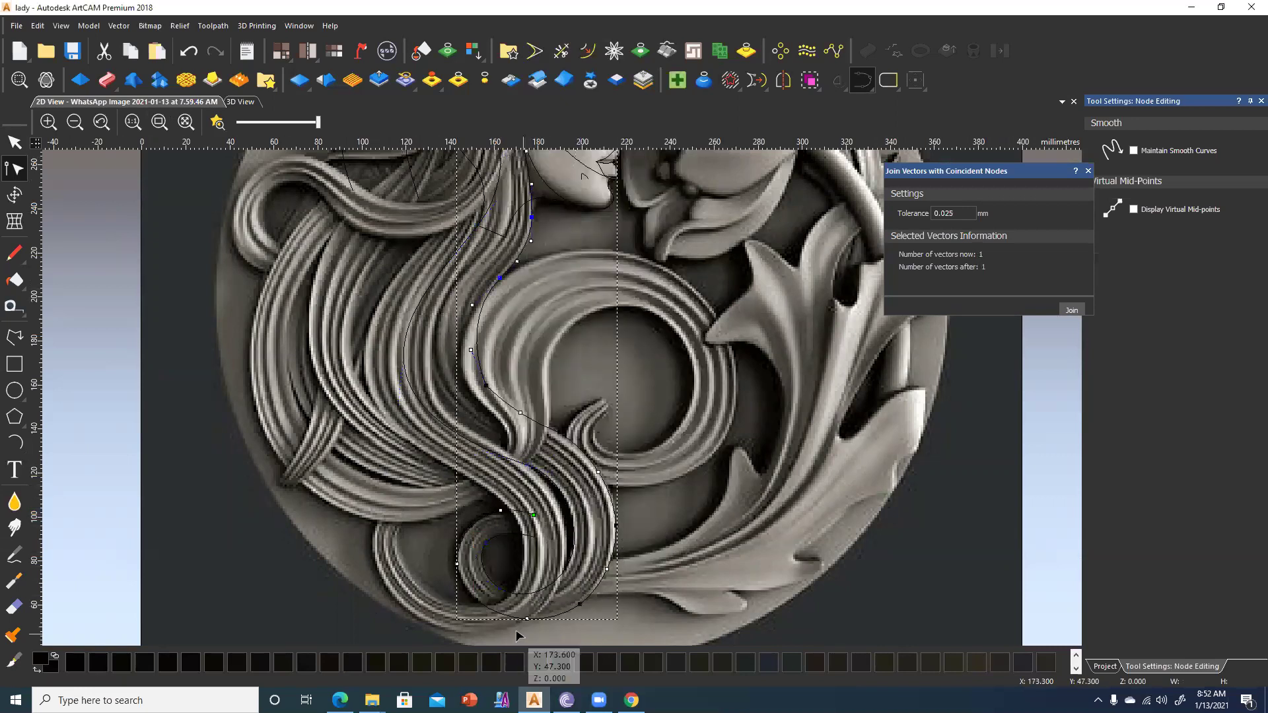
Add nodes along the bottom hair loop and smooth its lower nodes.
right_click(481, 519)
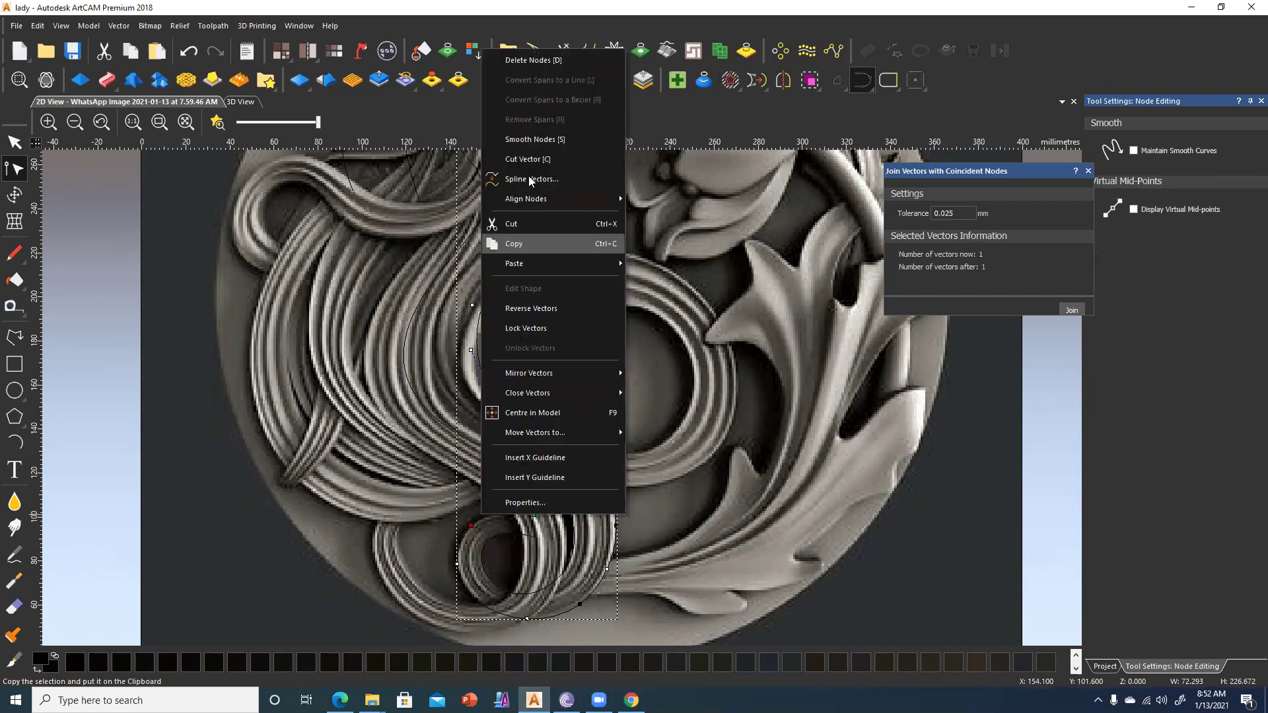
left_click(531, 139)
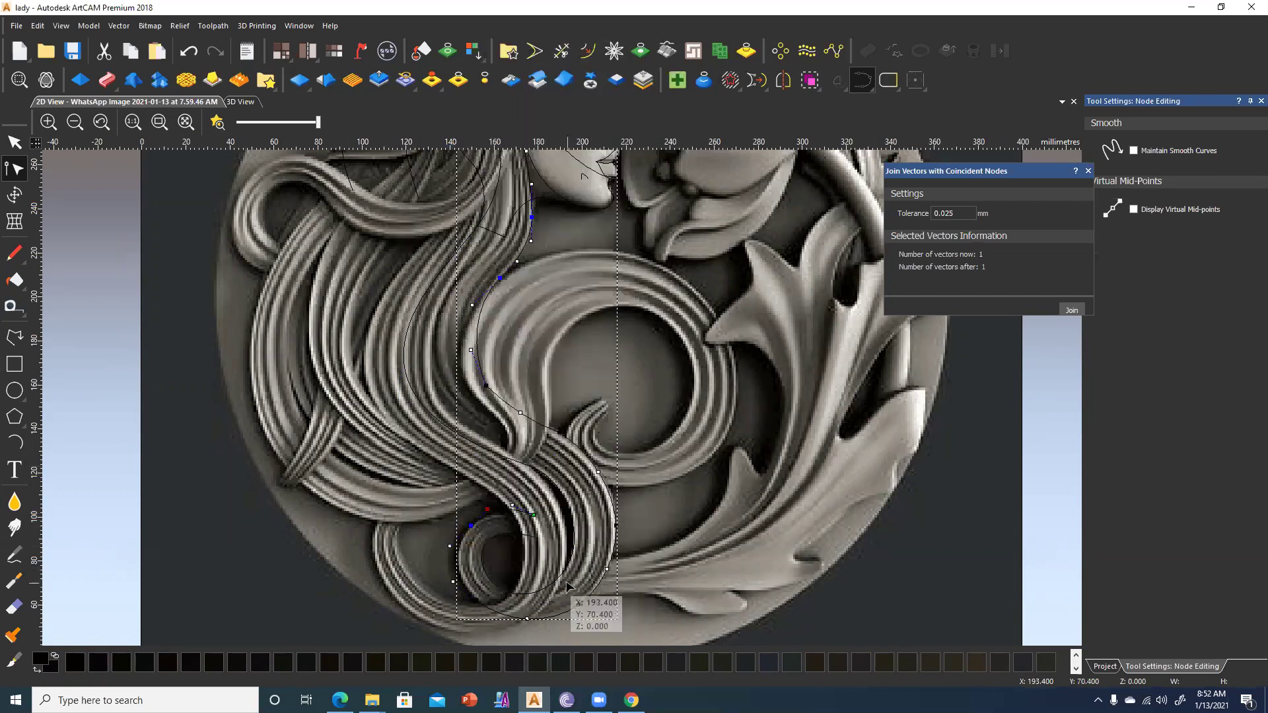
right_click(579, 604)
left_click(600, 227)
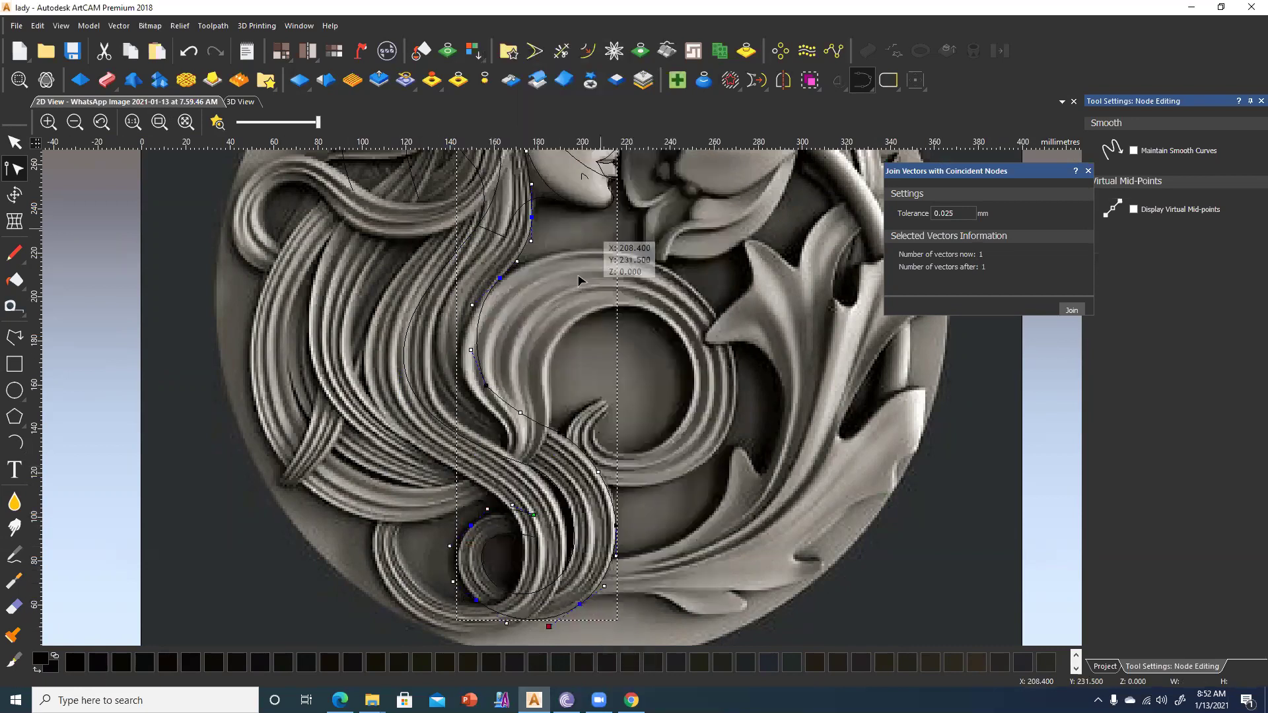
right_click(616, 525)
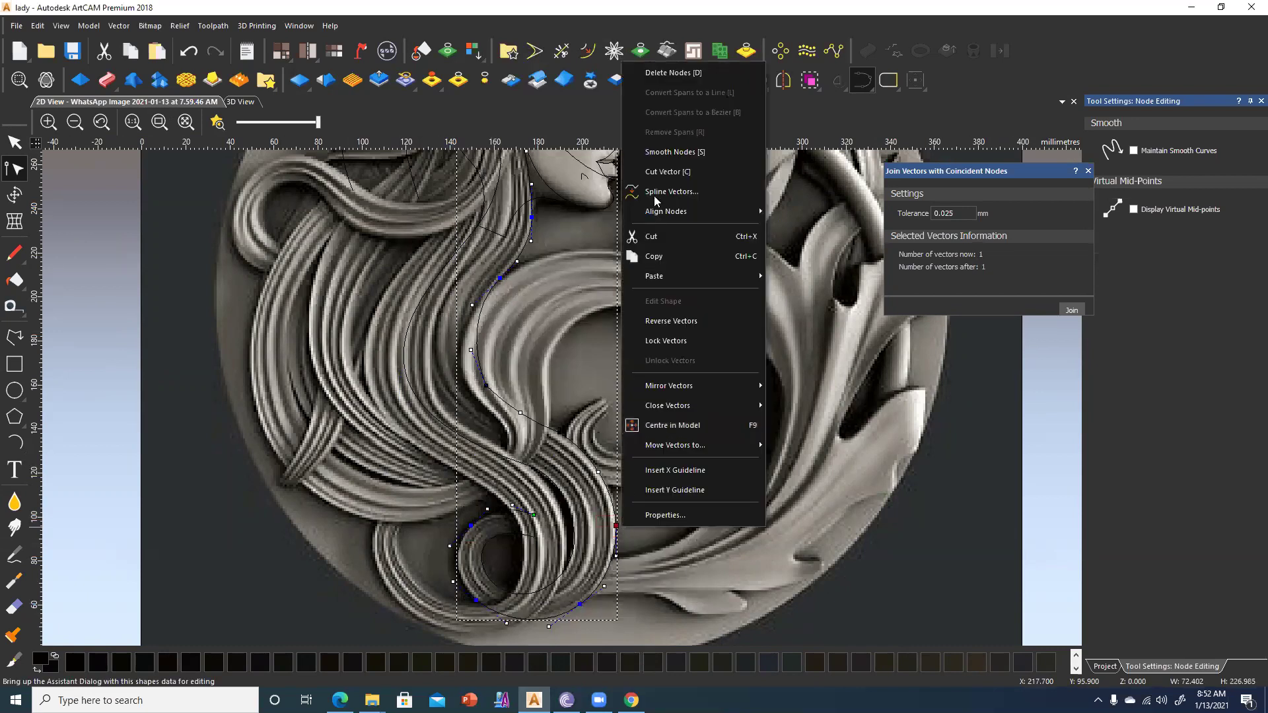
left_click(658, 152)
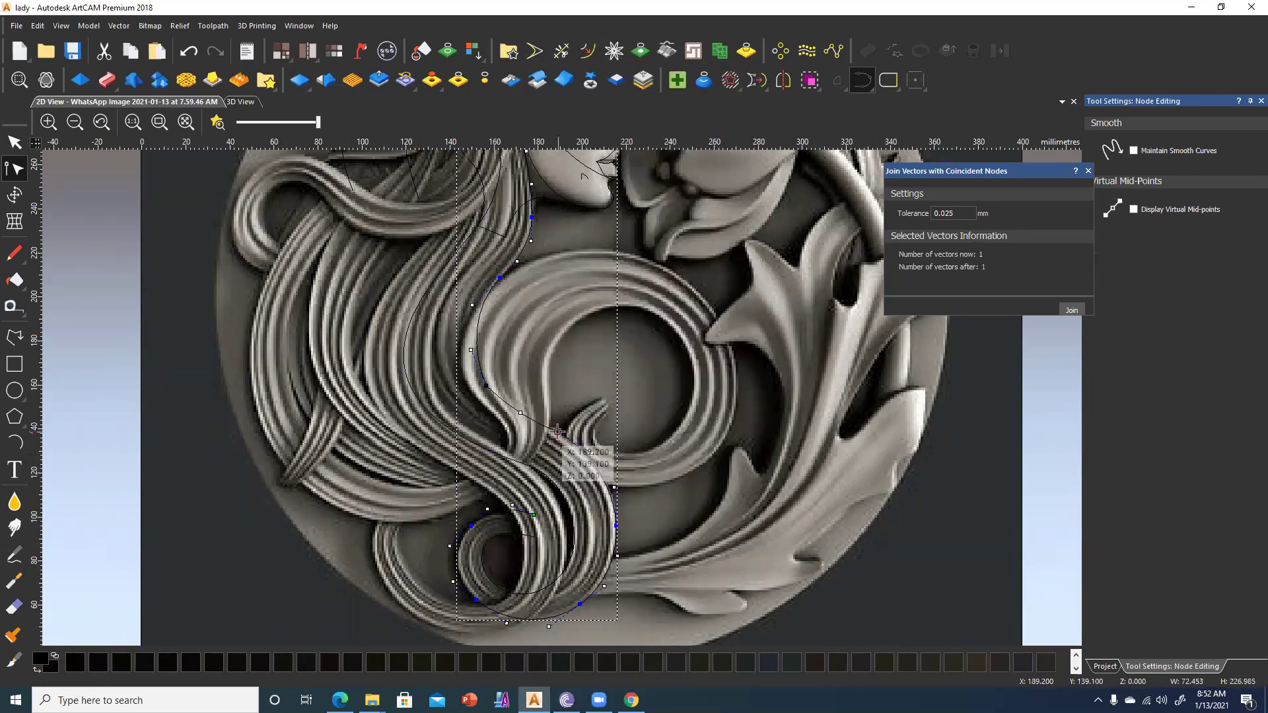
Smooth the curve through the upper strand nodes and return to the Select tool.
right_click(558, 431)
left_click(601, 93)
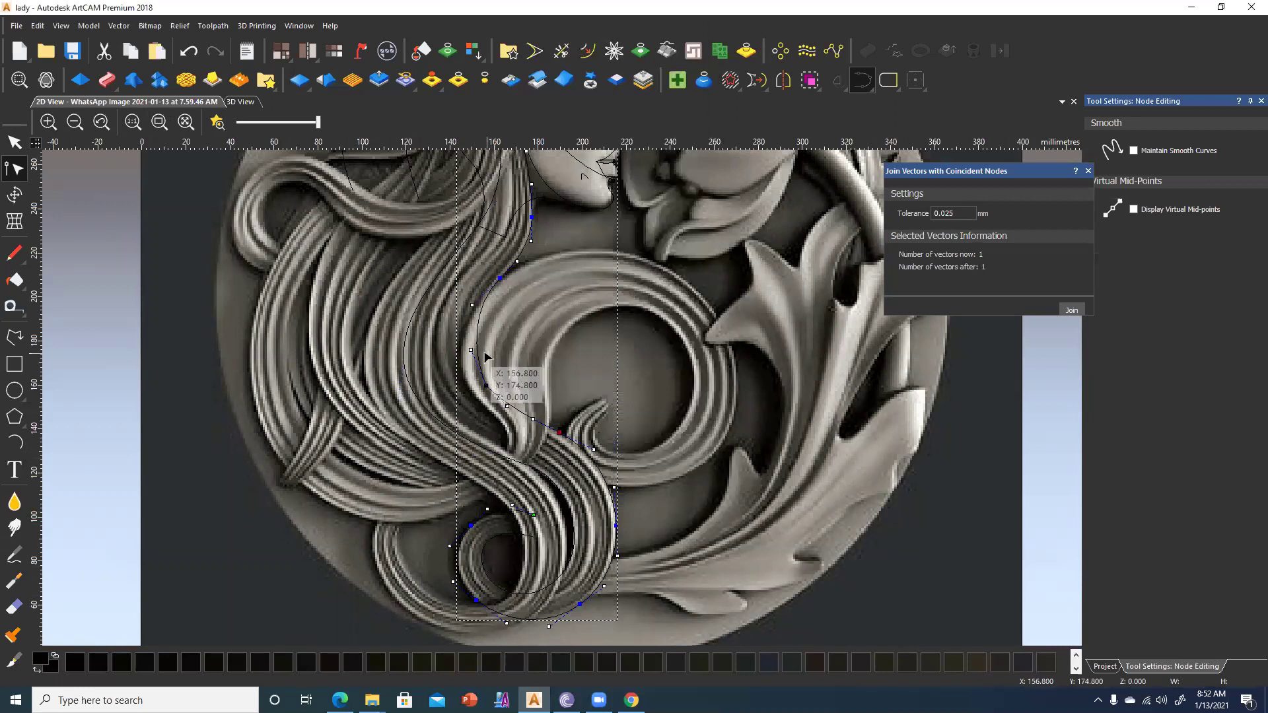
right_click(488, 388)
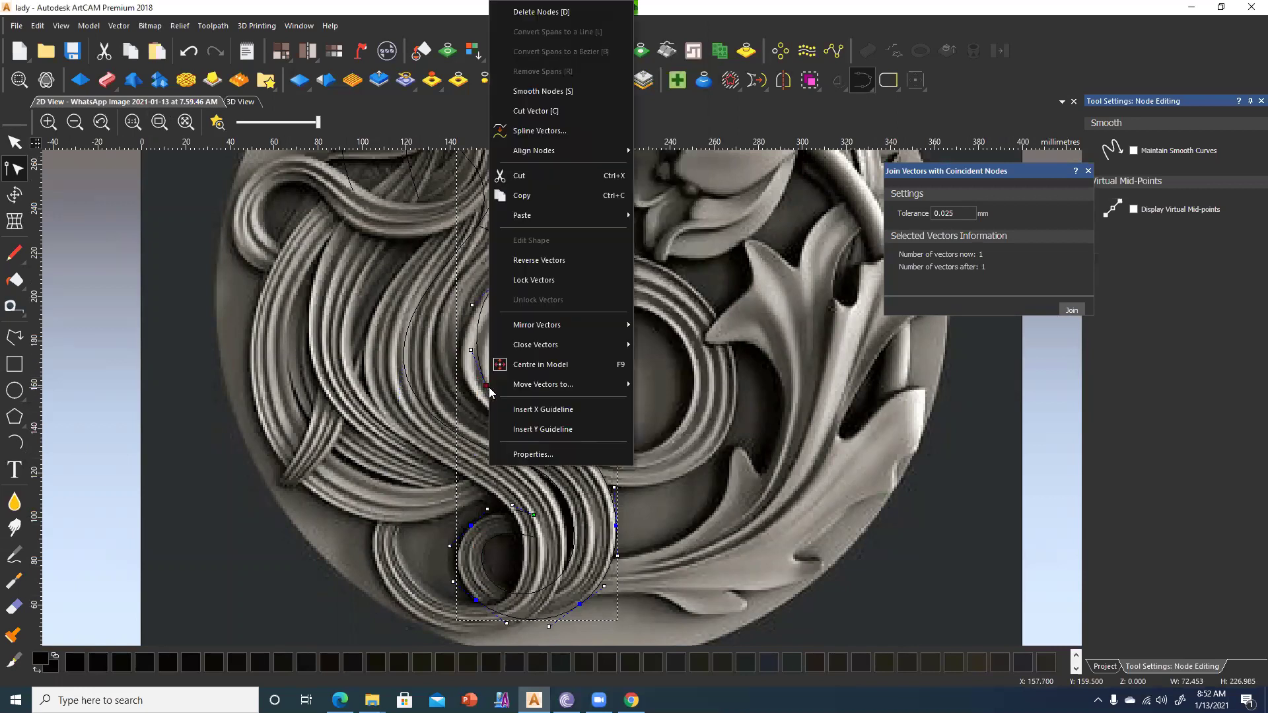
left_click(526, 92)
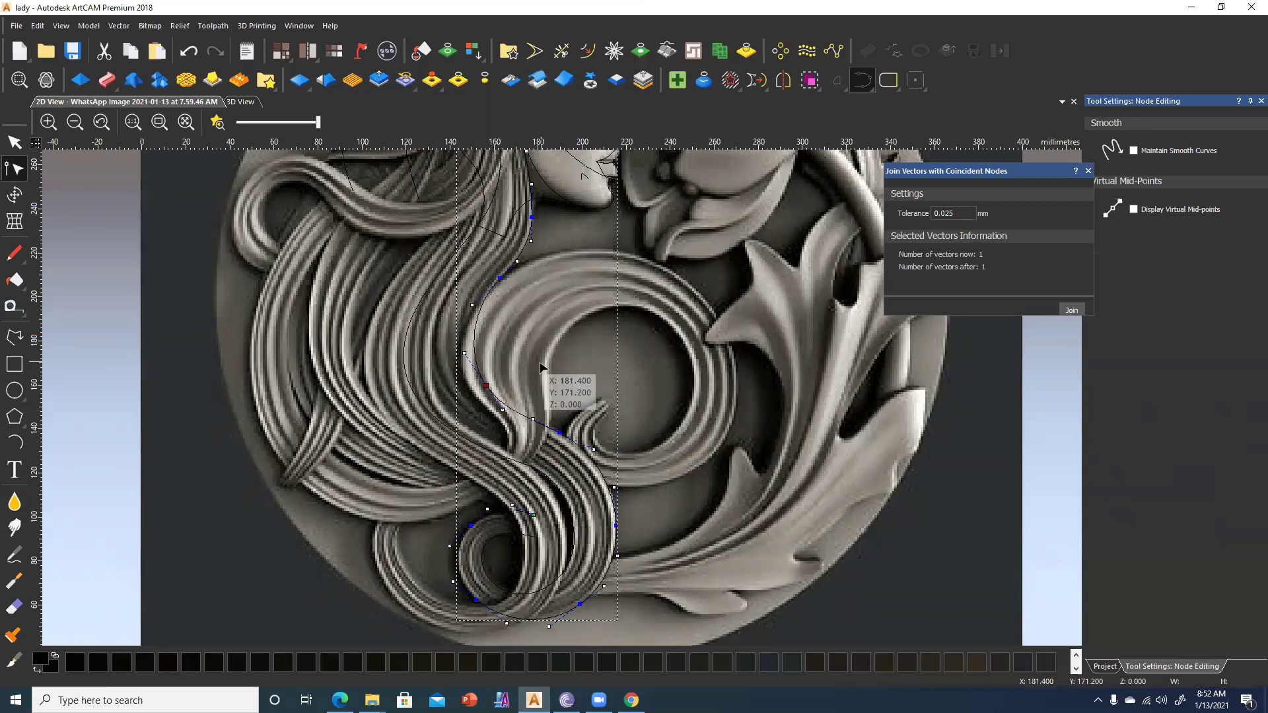
left_click(15, 142)
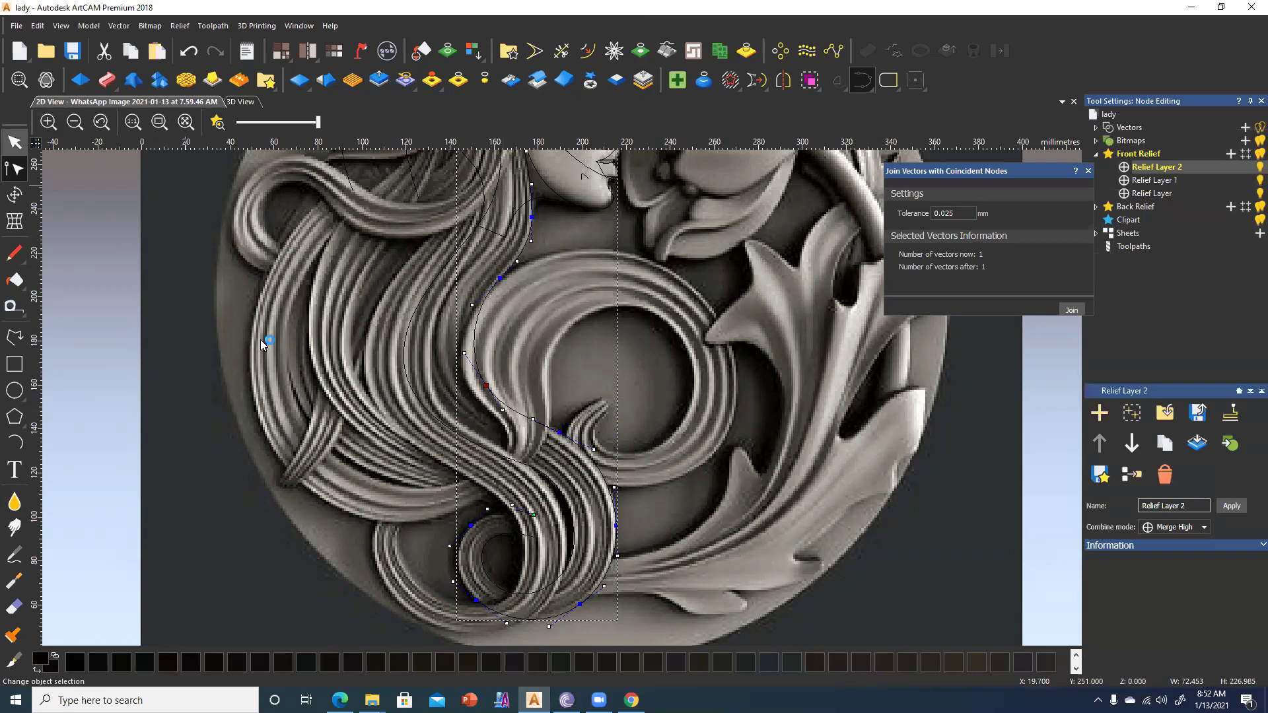
Add Relief Layer 3 as the working layer and select the two neck-strand rail curves.
scroll(363, 451, "up", 3)
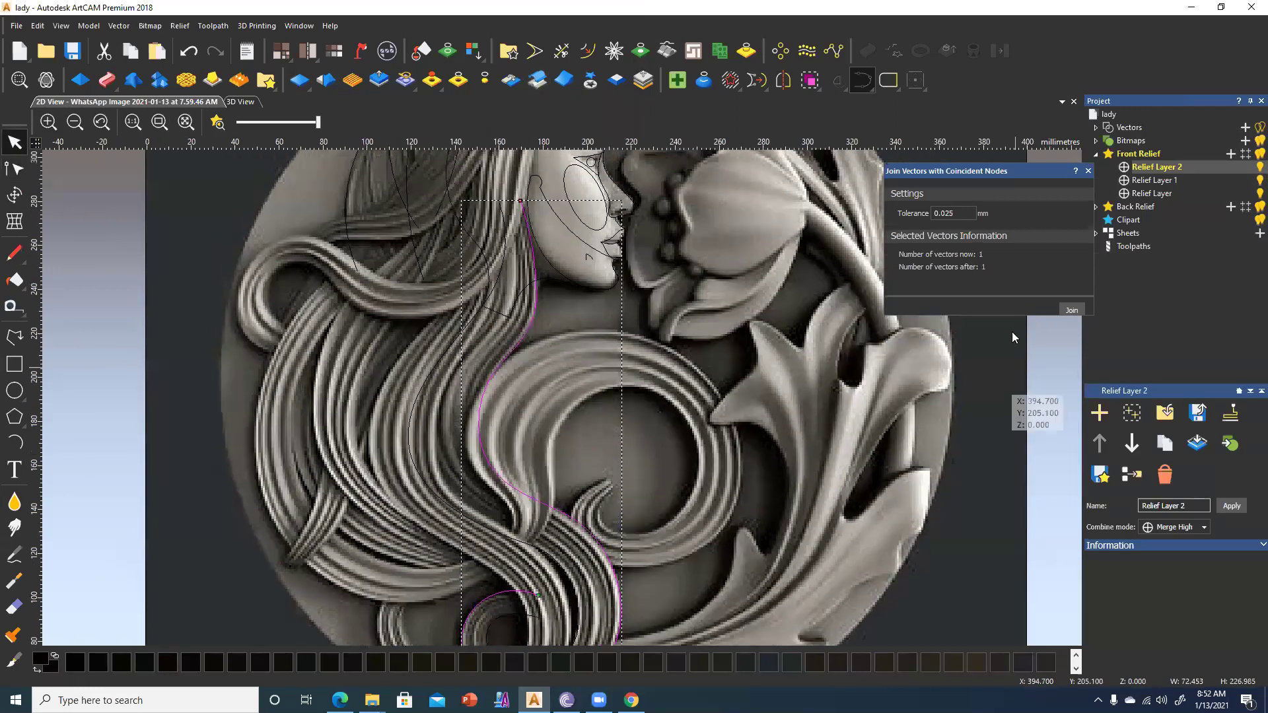
left_click(1232, 154)
left_click(1166, 168)
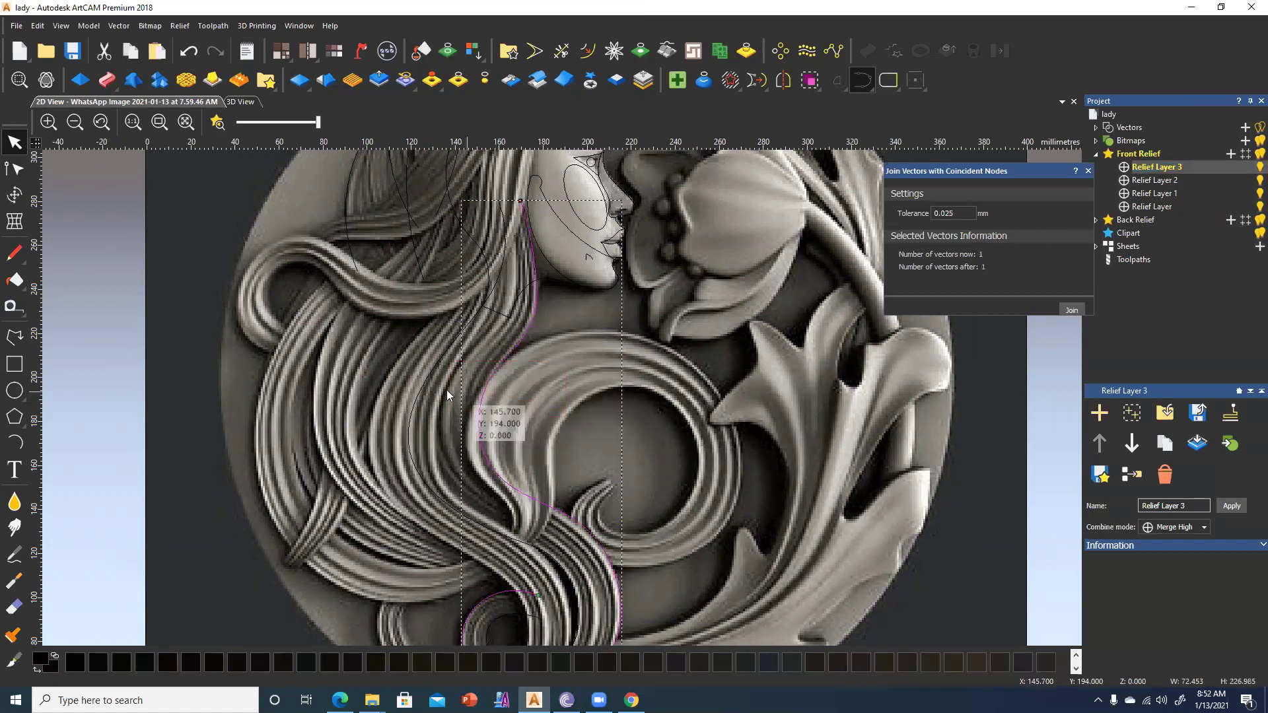
left_click(451, 436)
middle_click_drag(449, 447, 477, 462)
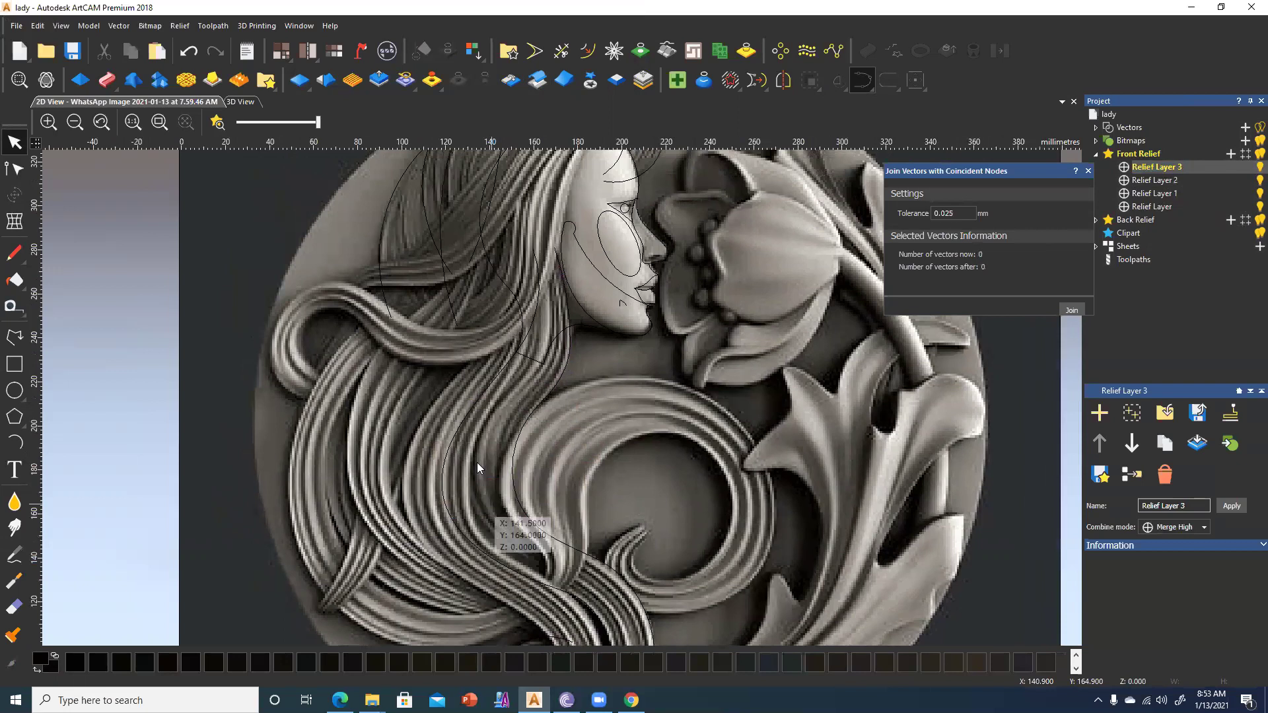
left_click(533, 411)
left_click(489, 404, "shift")
In the 3D view, start a Two Rail Sweep and reverse both rails.
left_click(238, 101)
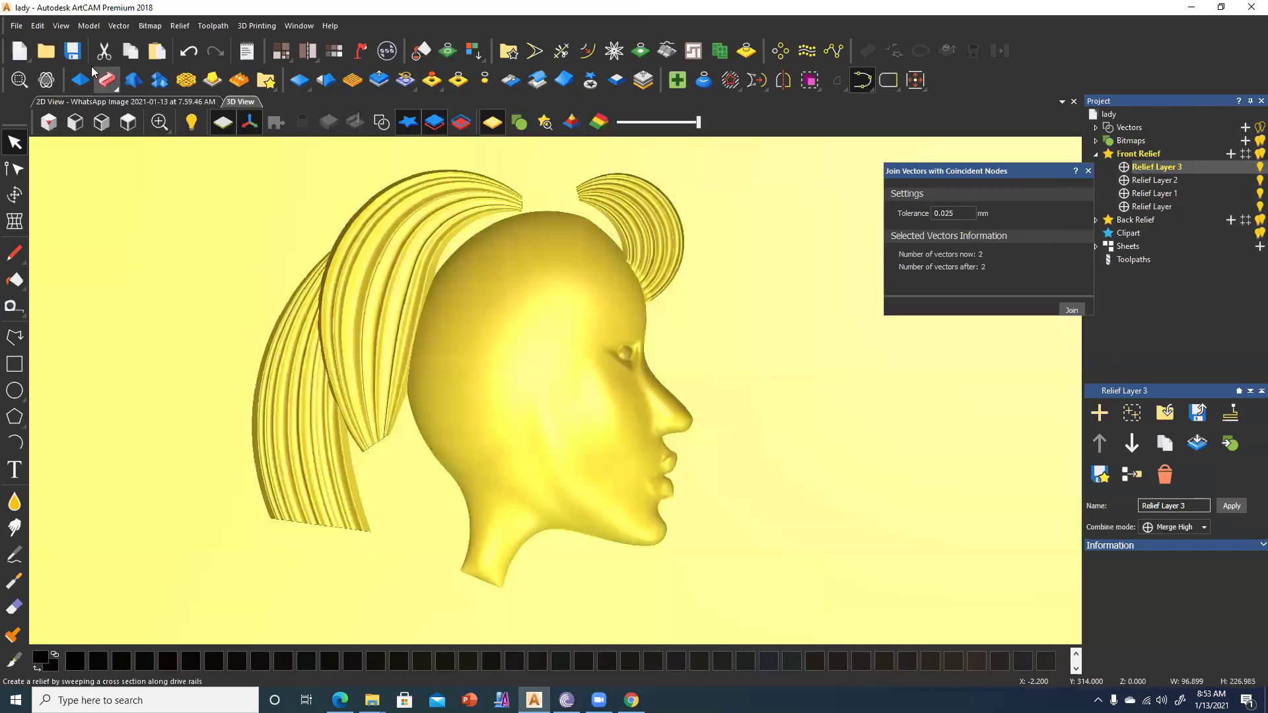
left_click(106, 81)
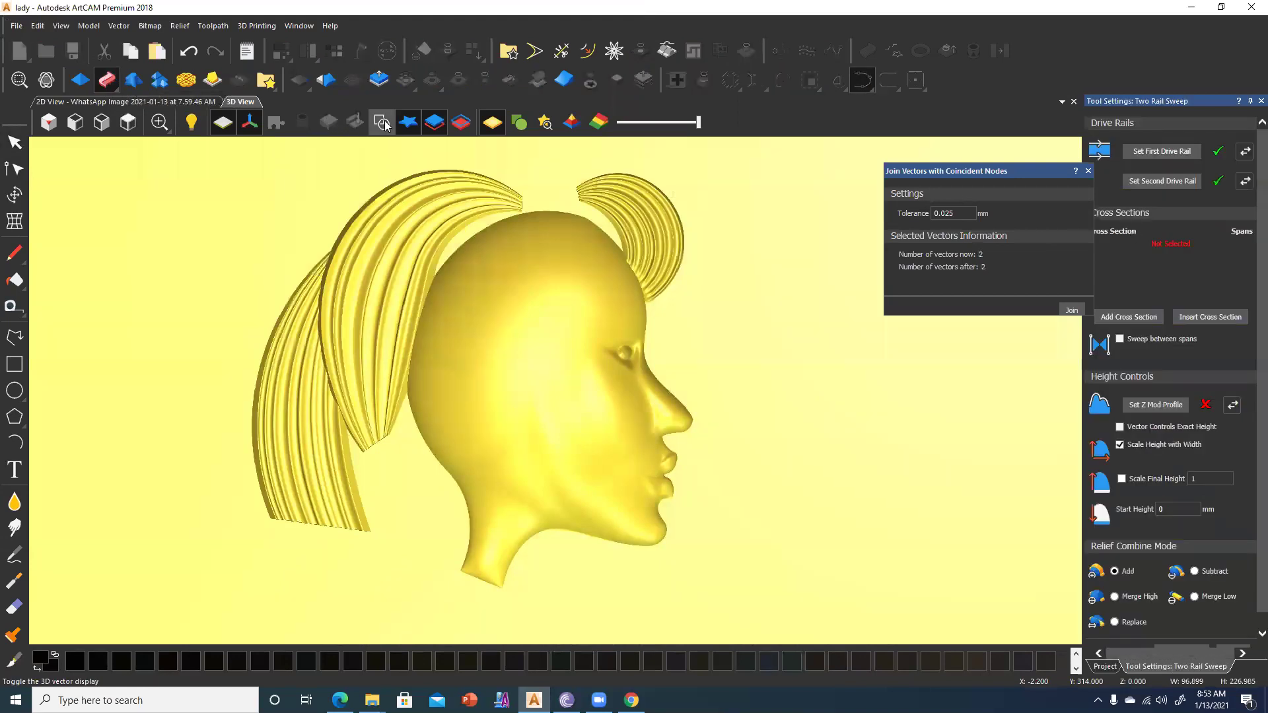
middle_click_drag(498, 375, 484, 154)
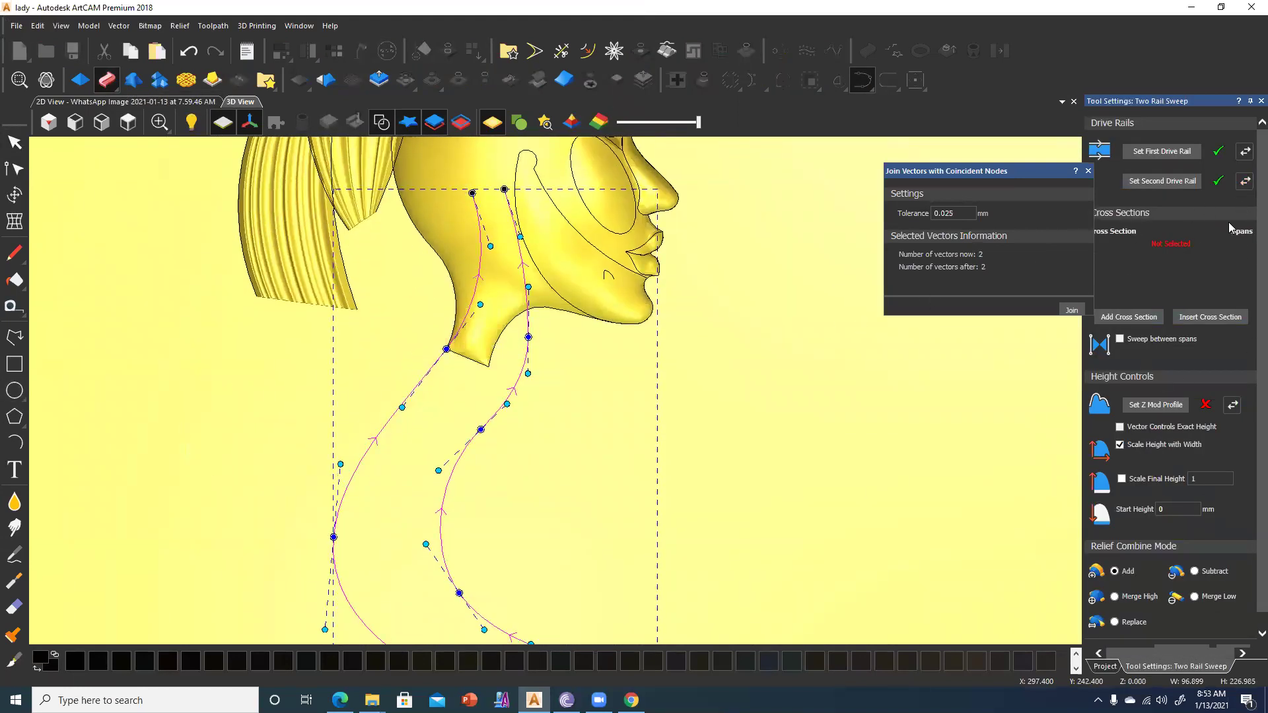
left_click(1245, 180)
left_click(1245, 152)
scroll(607, 385, "down", 2)
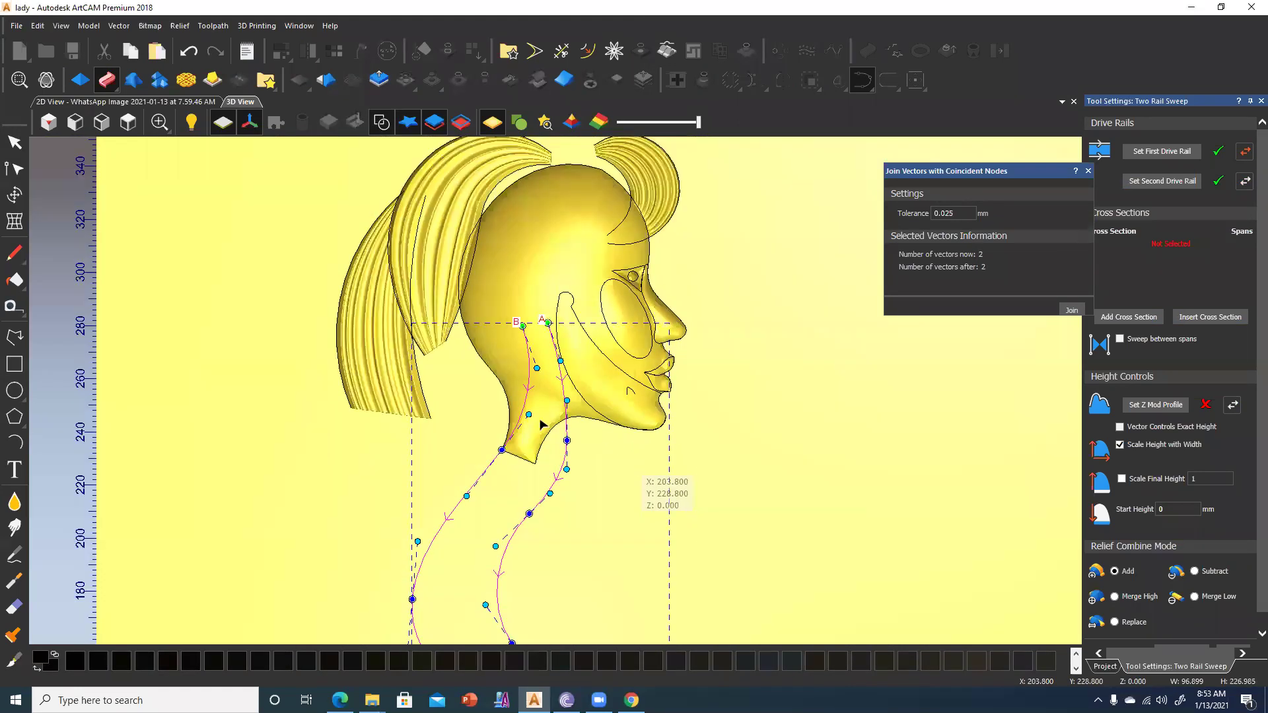
scroll(526, 260, "down", 3)
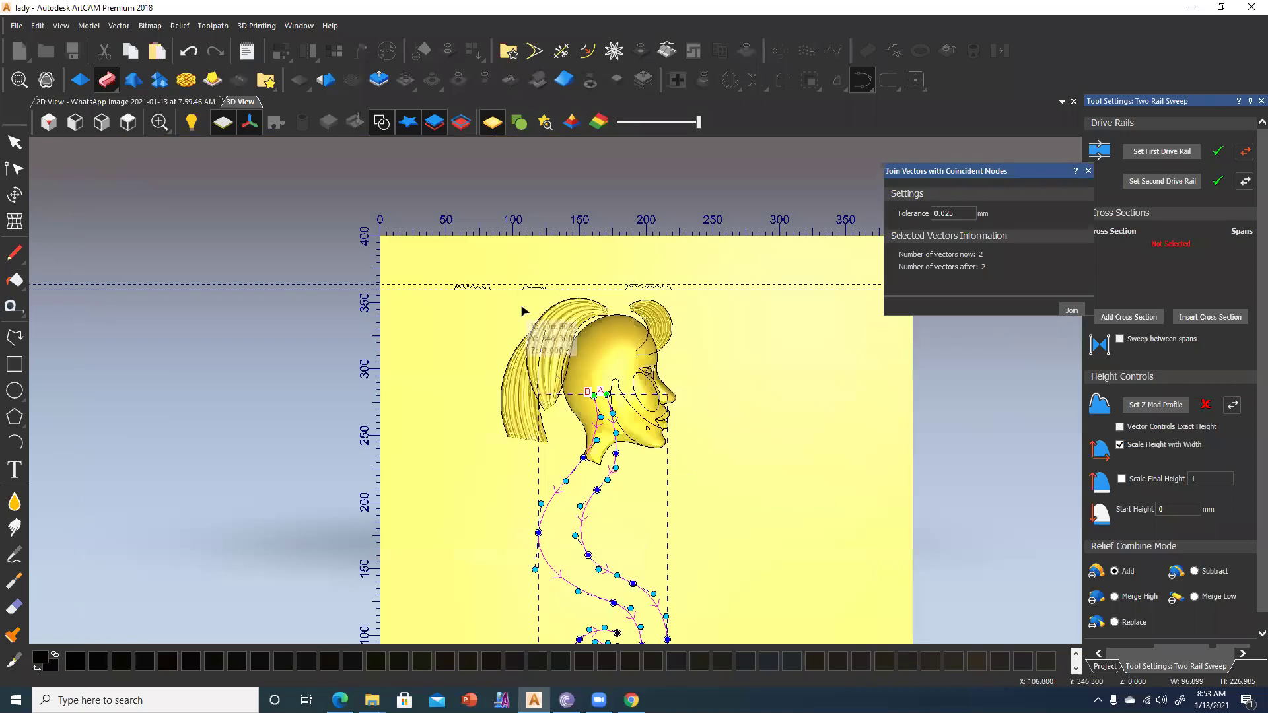
scroll(533, 259, "up", 2)
Add the middle and right zigzag profiles as cross sections and inspect the swept strand.
left_click_drag(512, 259, 577, 292)
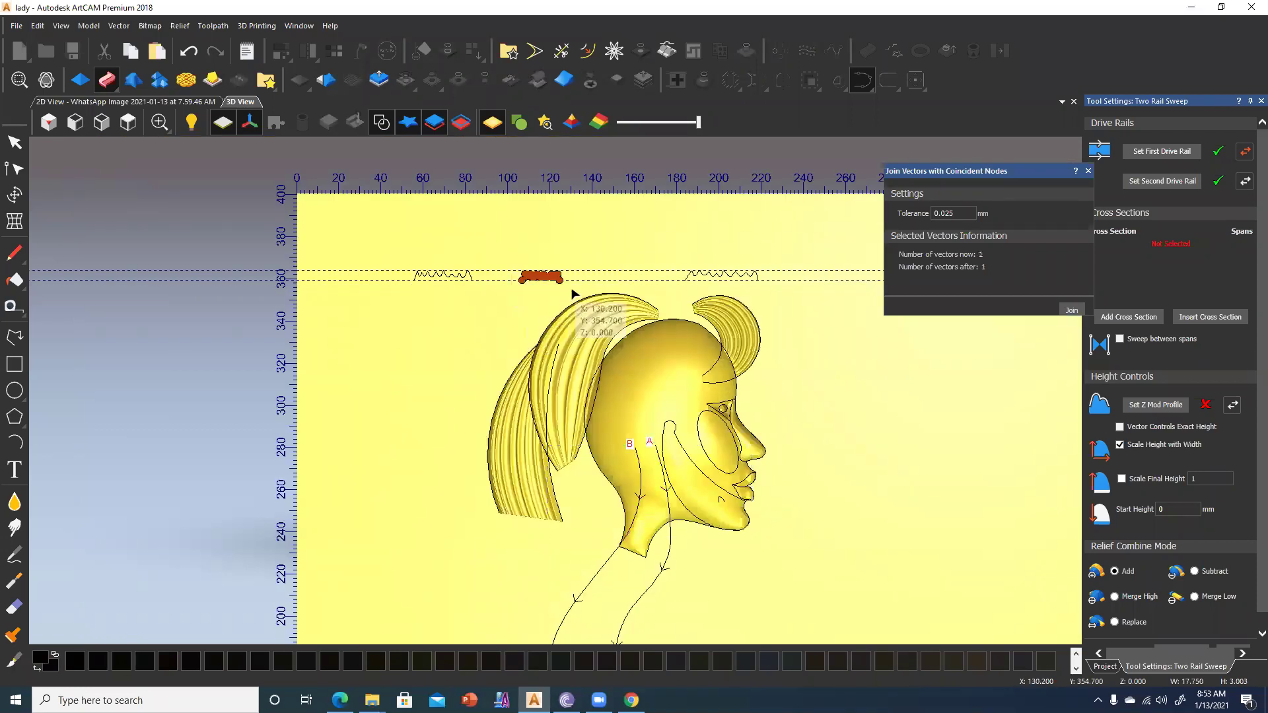
left_click(1142, 318)
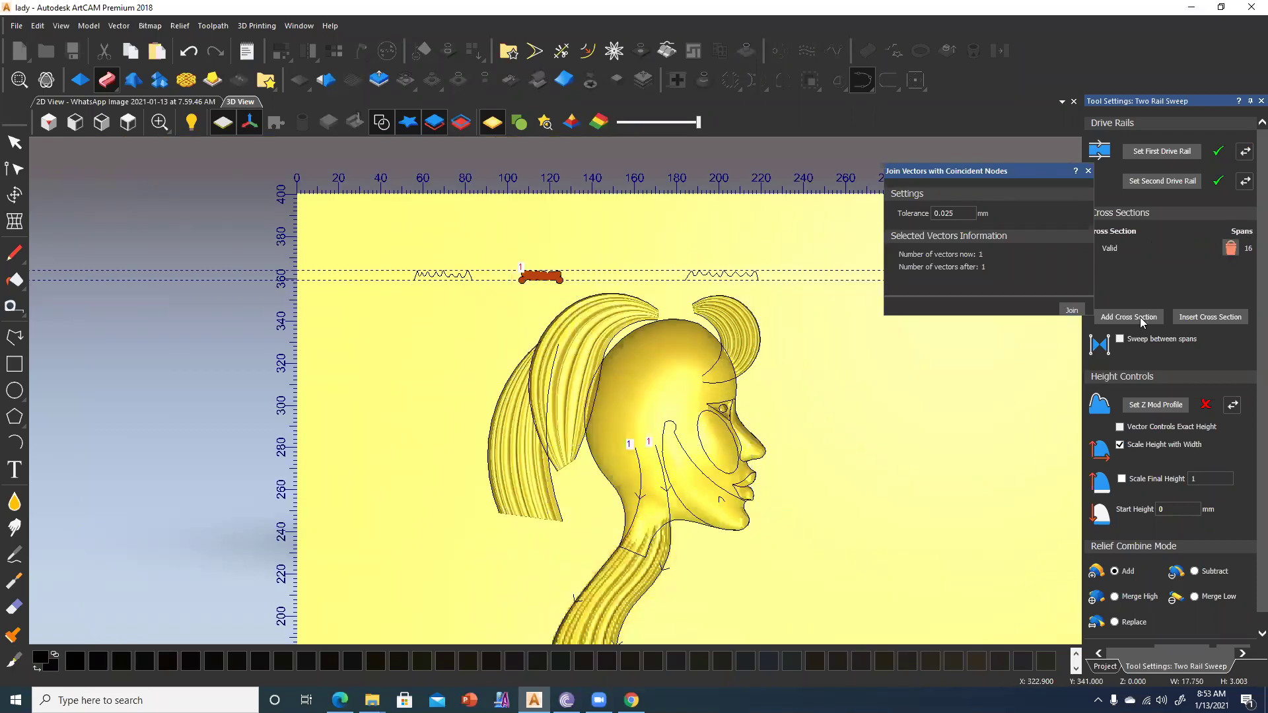
middle_click_drag(655, 363, 651, 299)
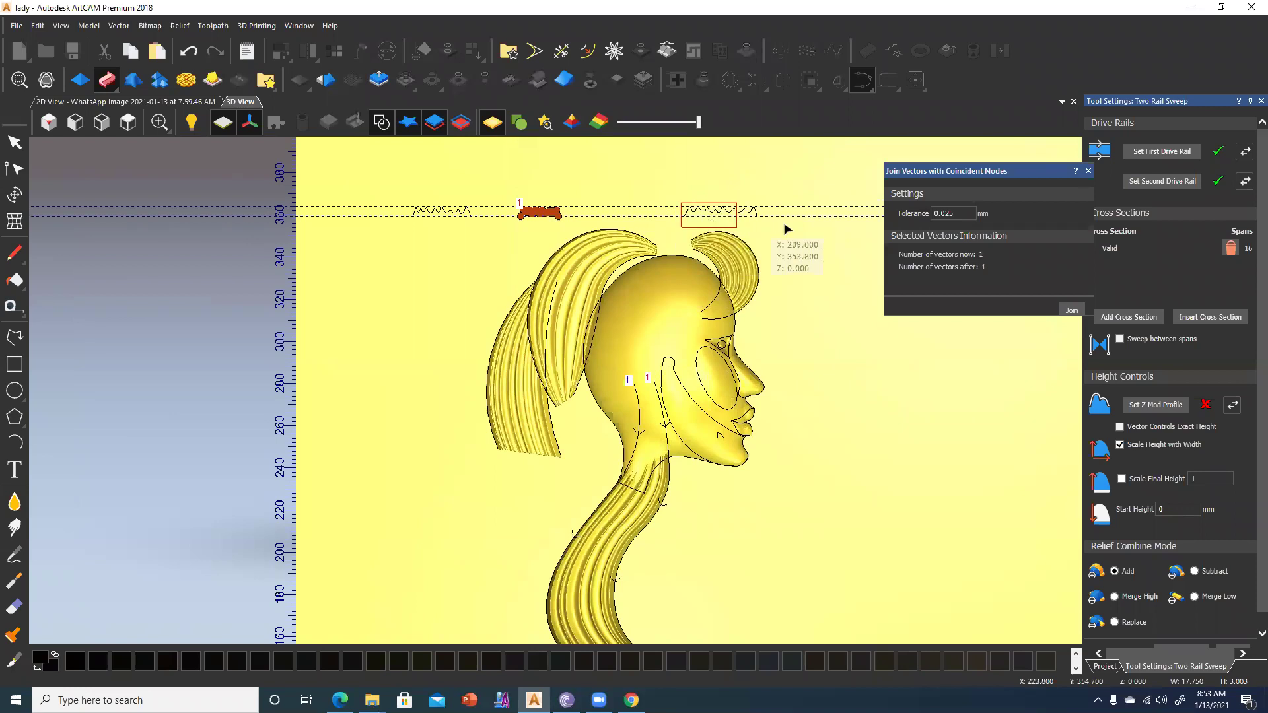
left_click(753, 212)
left_click(1137, 315)
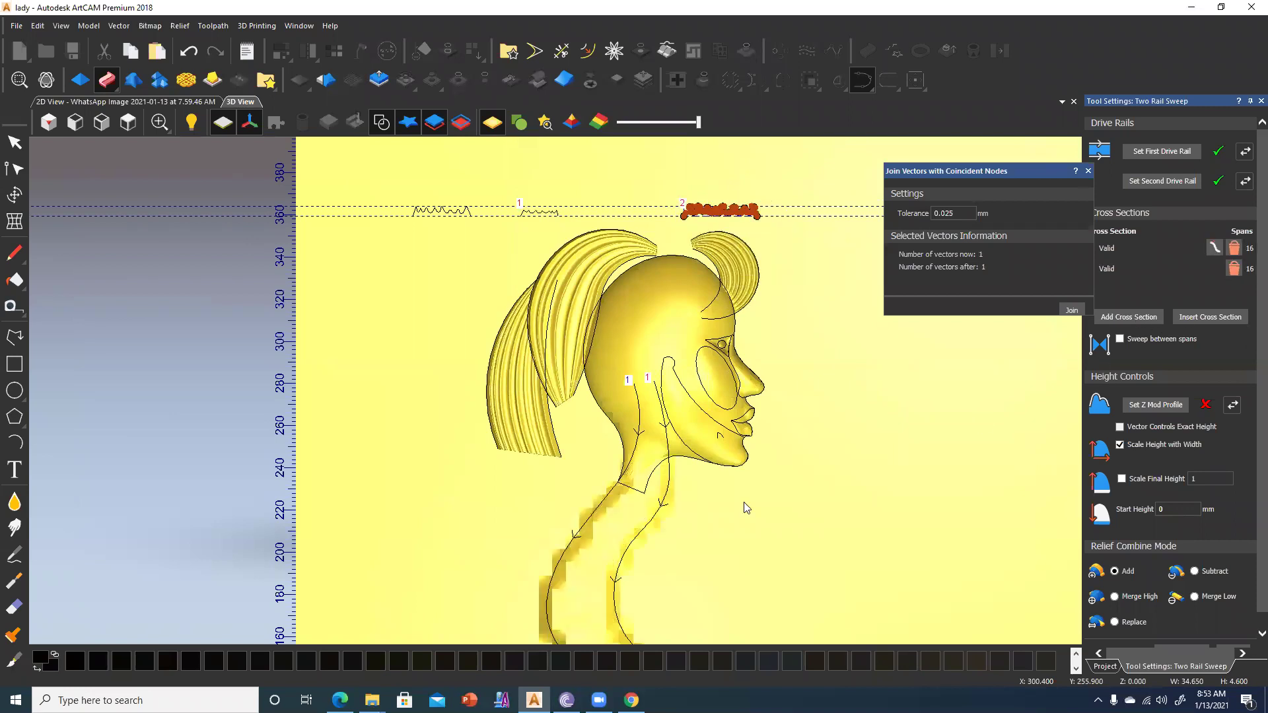
middle_click_drag(673, 423, 694, 275)
middle_click_drag(675, 468, 677, 459)
scroll(675, 480, "up", 2)
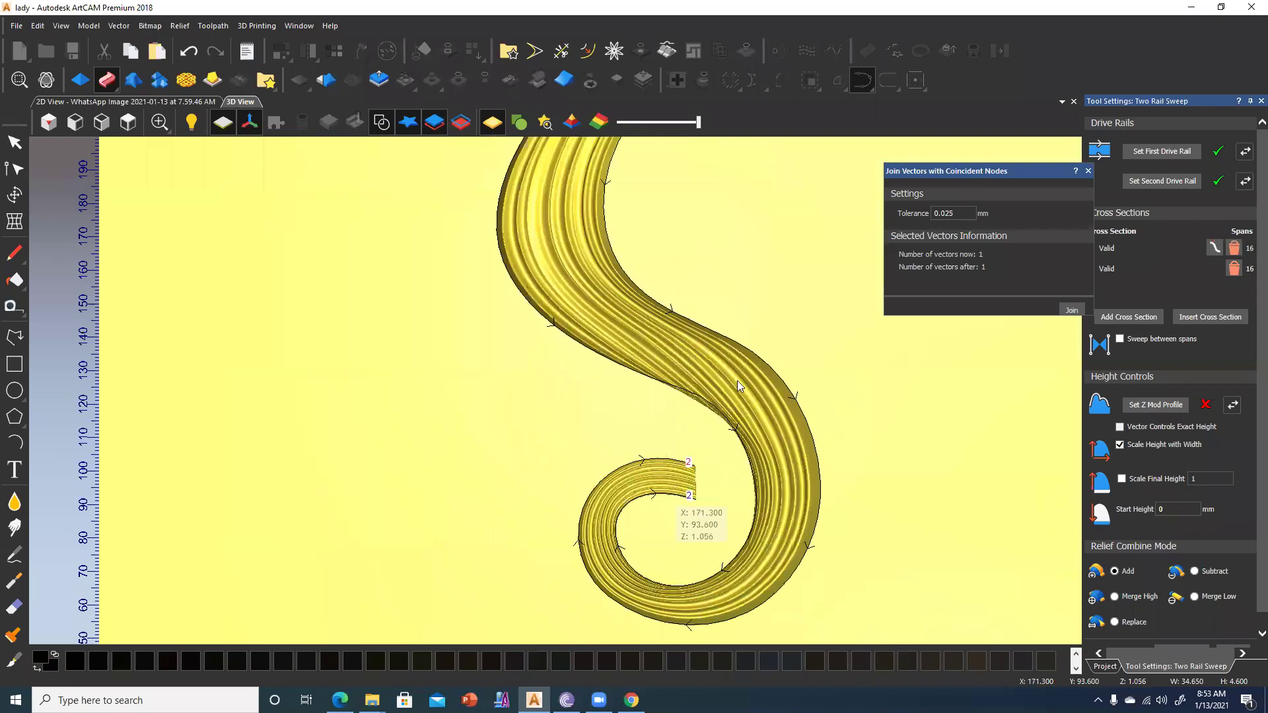
mouse_move(737, 401)
left_mouse_down()
mouse_move(730, 438)
mouse_move(707, 405)
mouse_move(693, 509)
left_mouse_up()
scroll(628, 393, "down", 2)
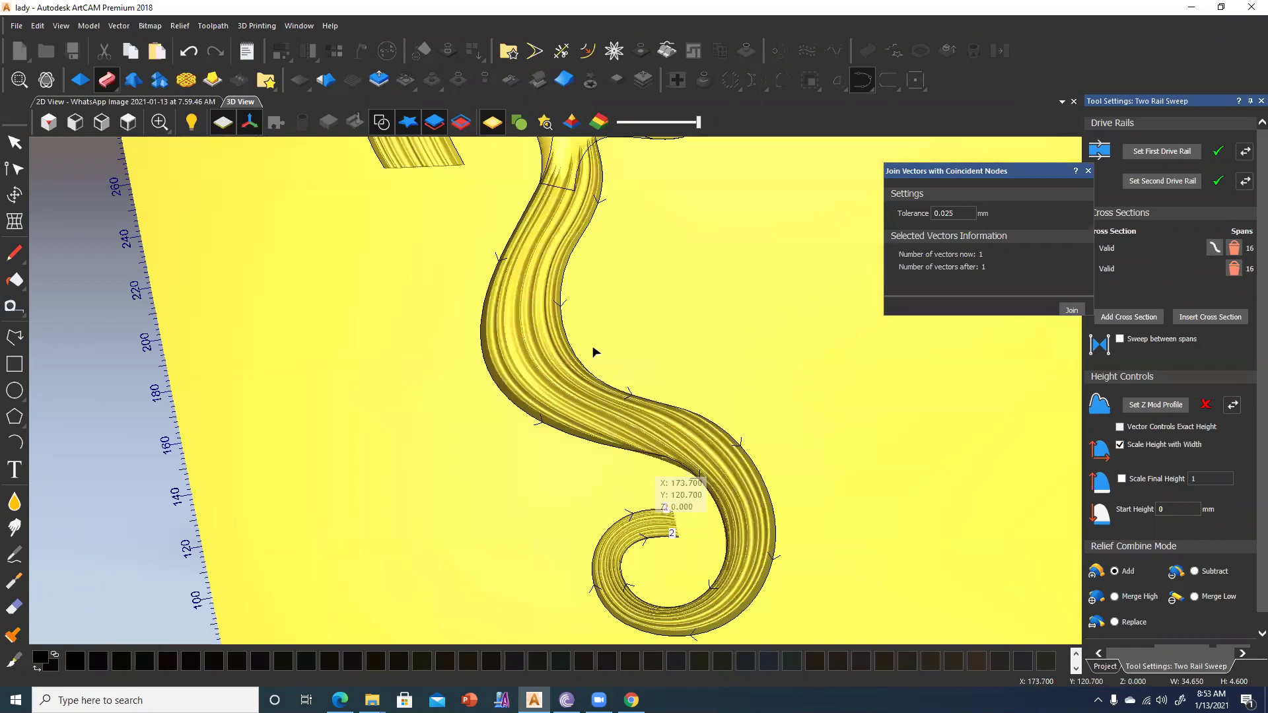
scroll(581, 320, "down", 1)
scroll(717, 462, "up", 1)
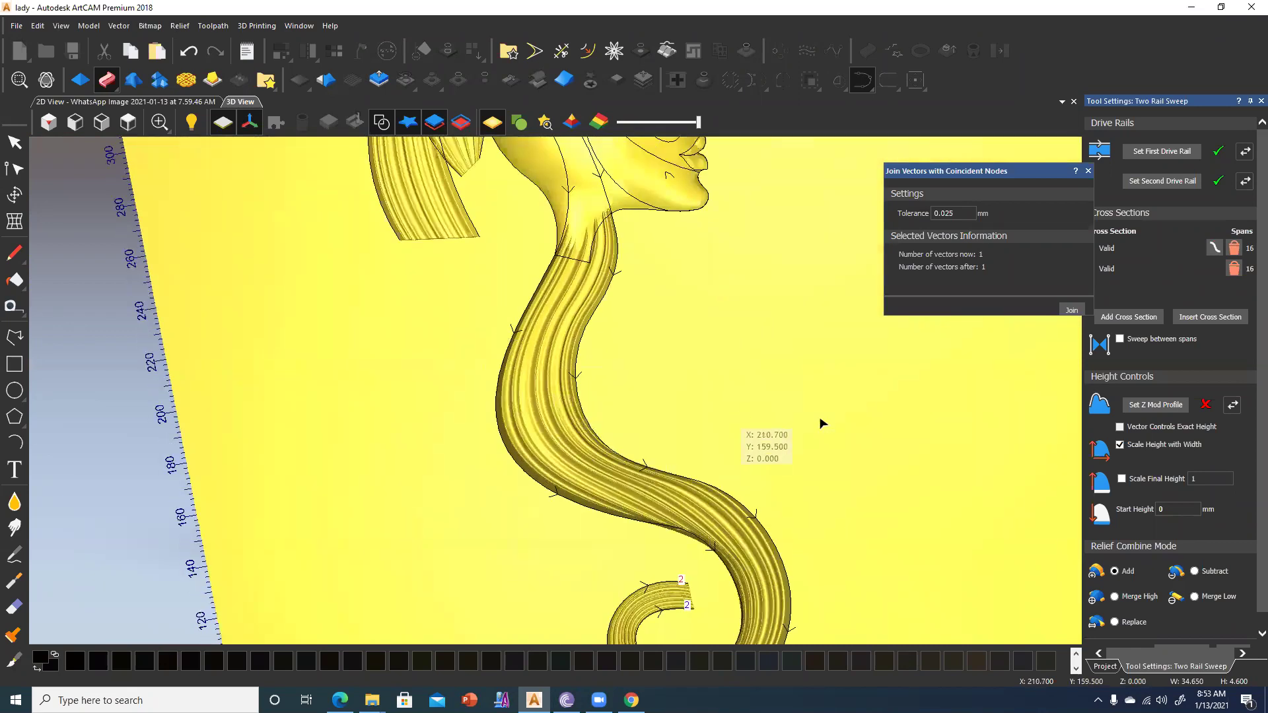
mouse_move(679, 422)
middle_mouse_down()
mouse_move(679, 439)
mouse_move(672, 396)
middle_mouse_up()
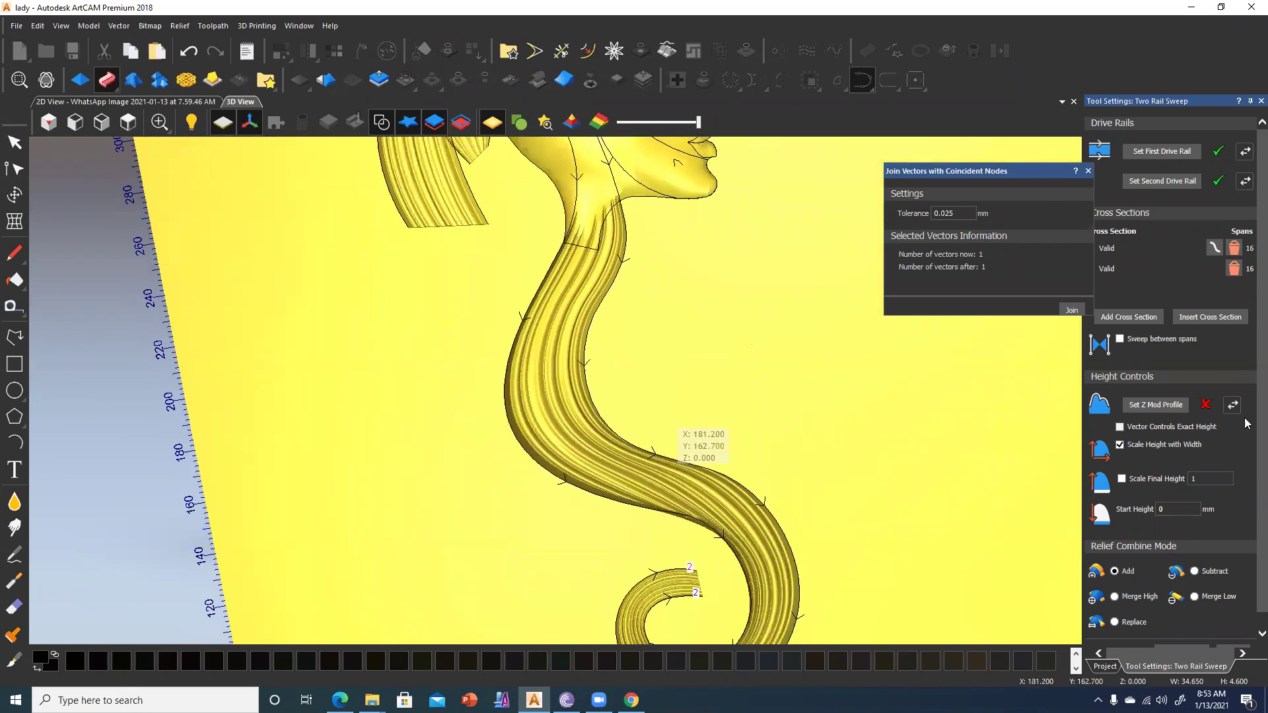
Turn on Scale Final Height and insert two extra cross sections.
left_click(1121, 479)
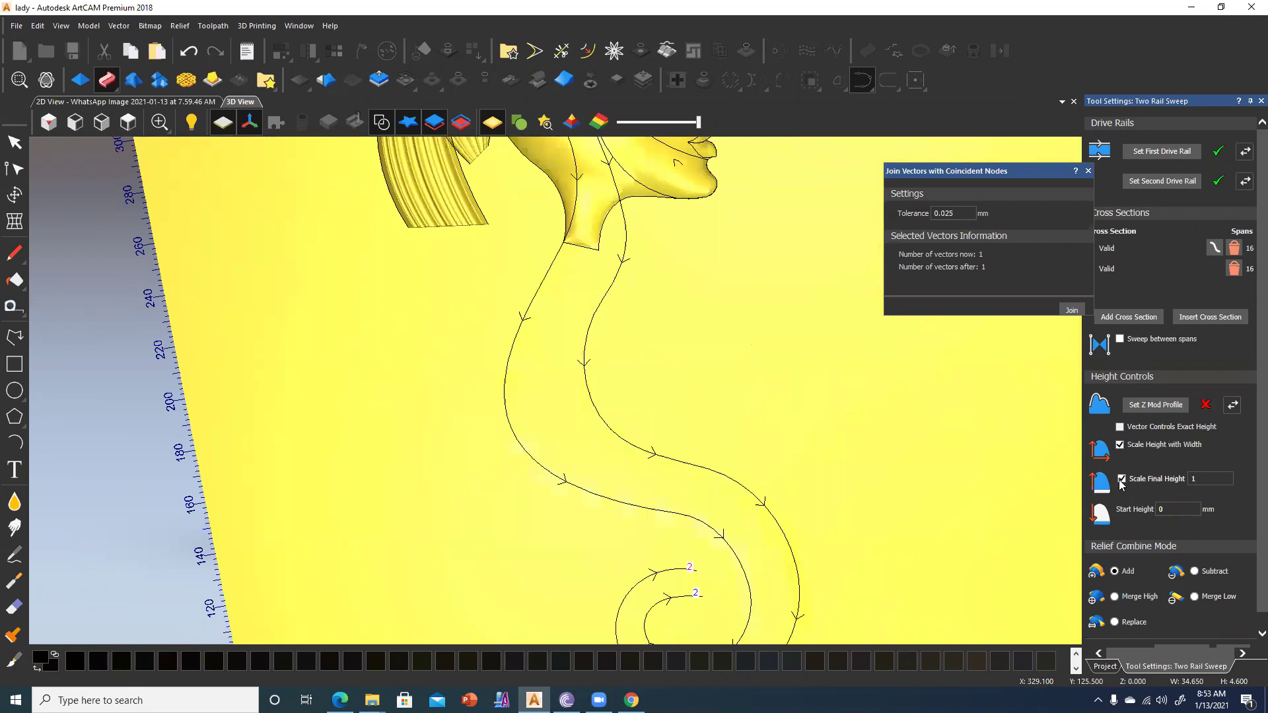
middle_click_drag(648, 397, 652, 382)
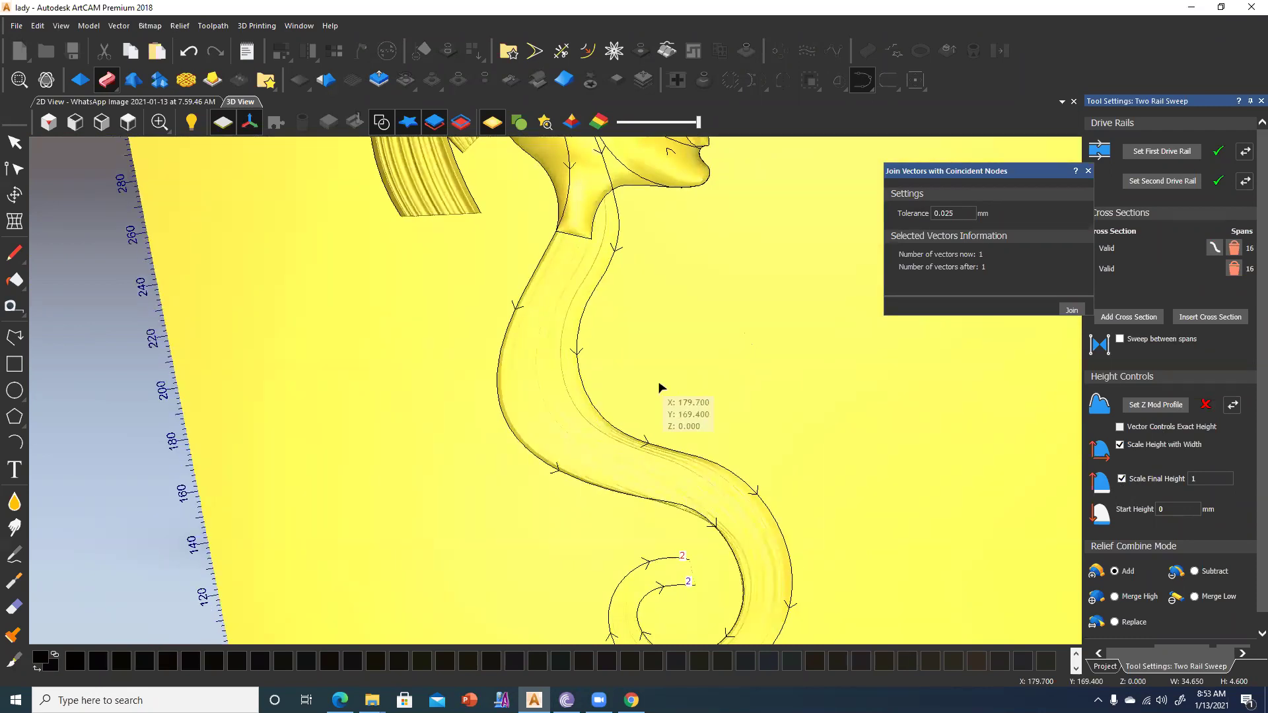
left_click(1129, 317)
left_click(1129, 317)
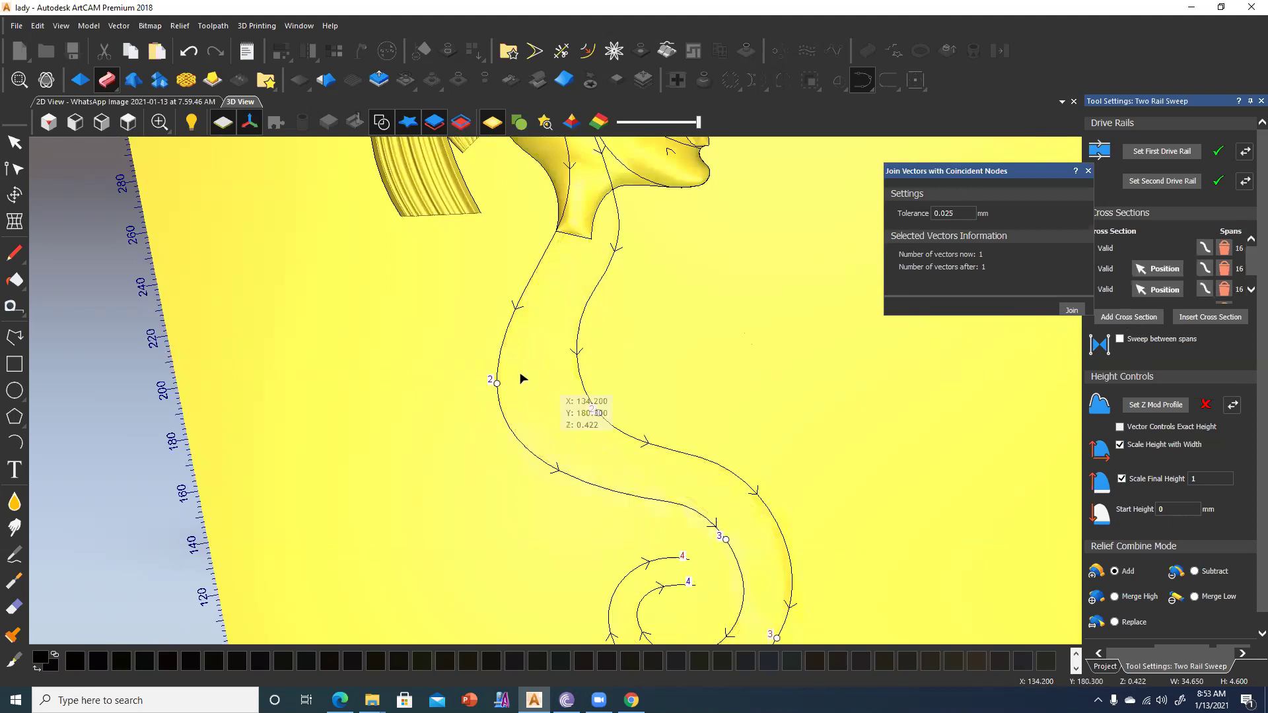
Slide cross sections 2 and 3 to new positions along the rails.
left_click_drag(497, 383, 611, 491)
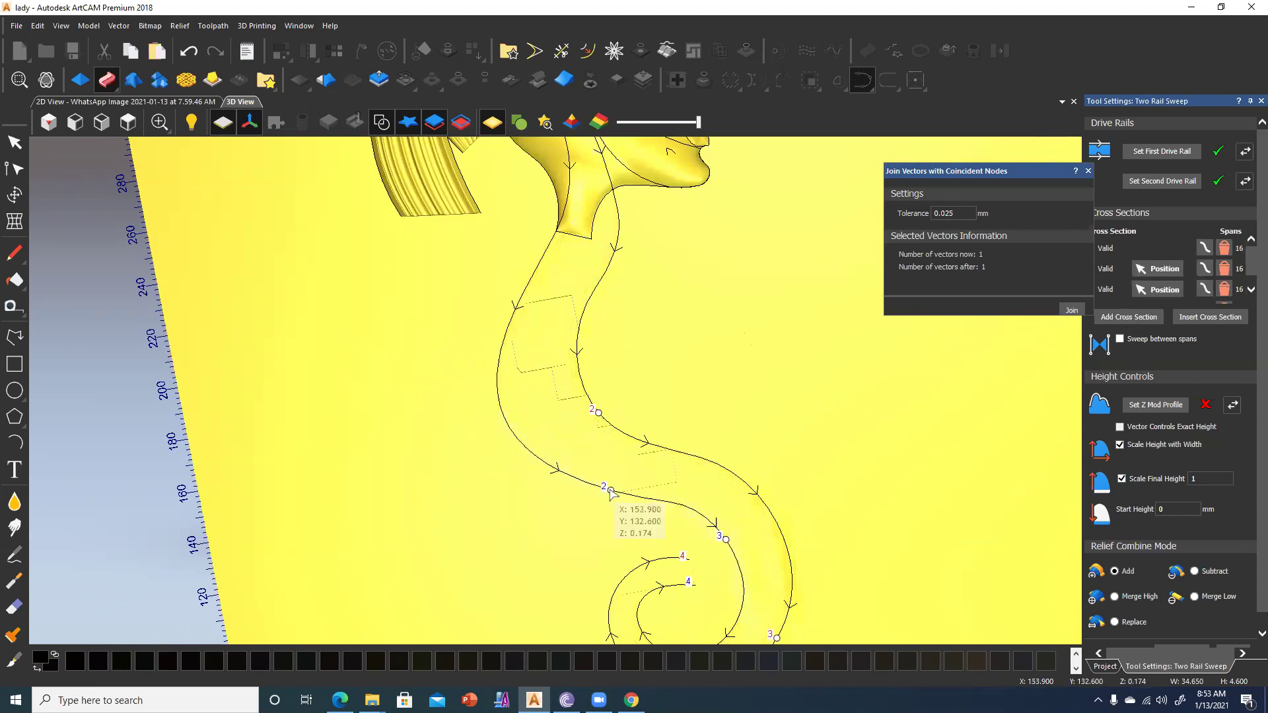
left_click_drag(597, 412, 649, 443)
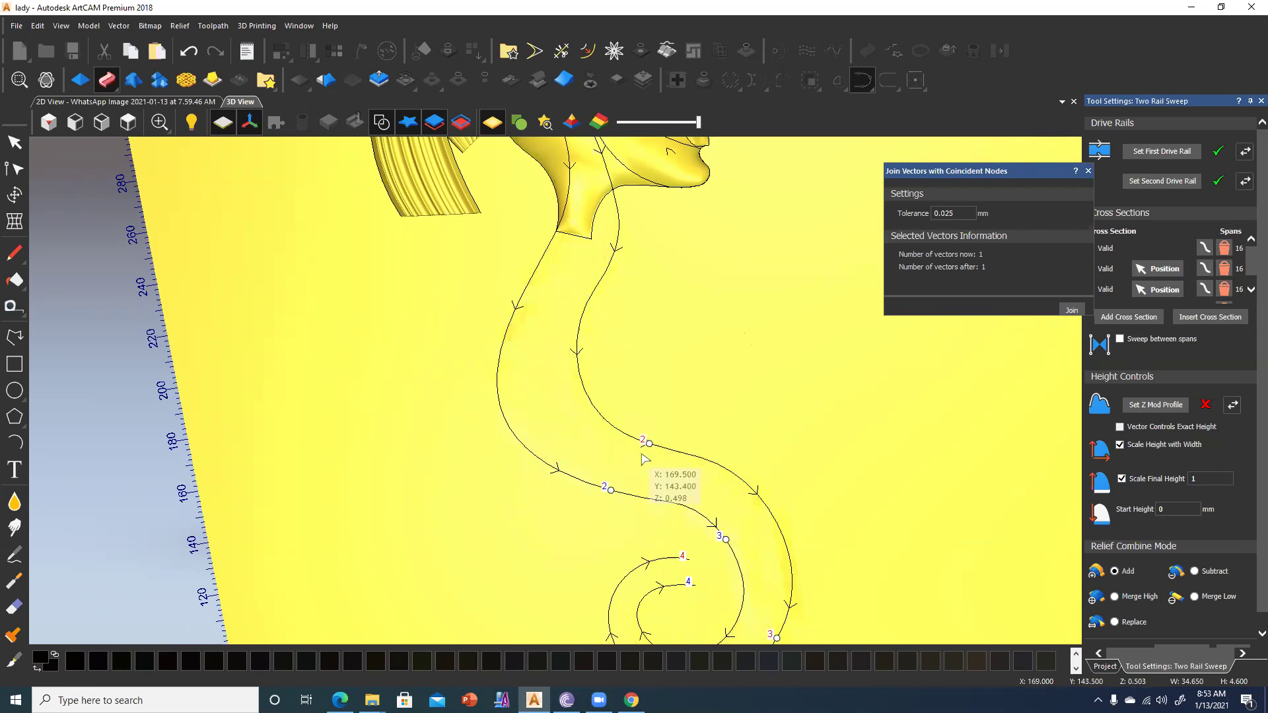
middle_click_drag(644, 458, 619, 406)
left_click_drag(750, 572, 742, 442)
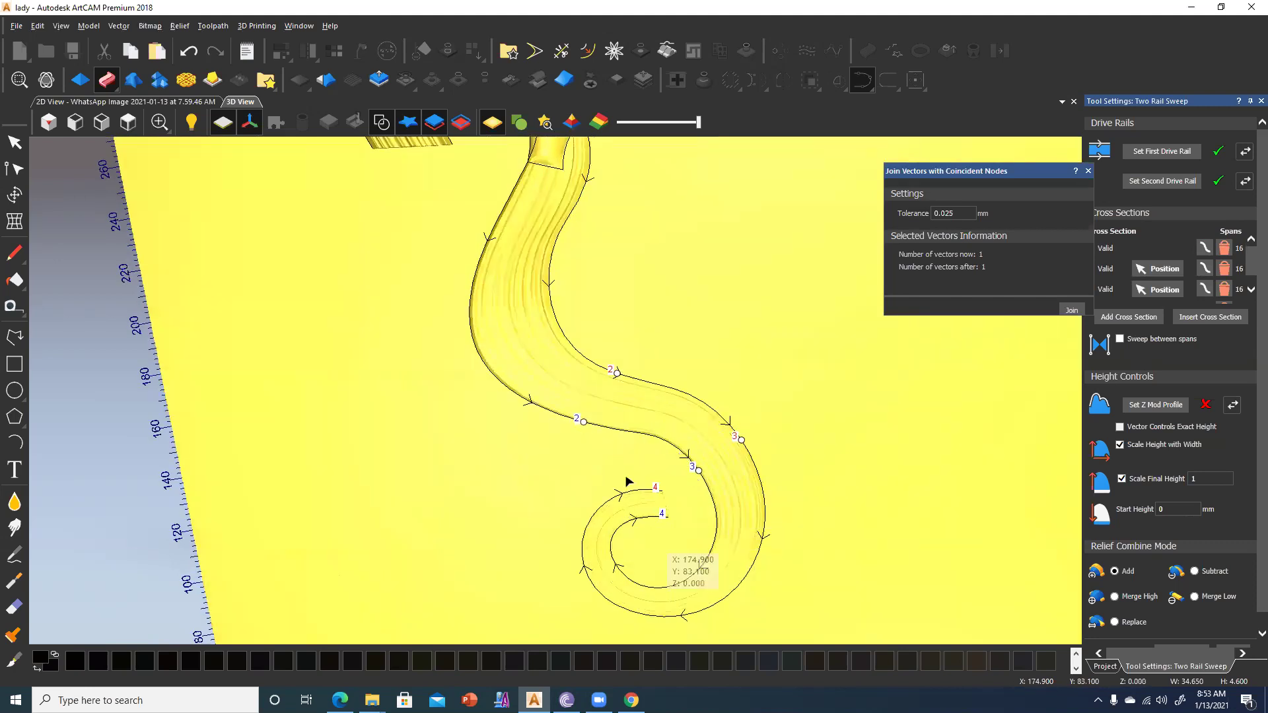
scroll(624, 479, "up", 2)
scroll(650, 482, "down", 1)
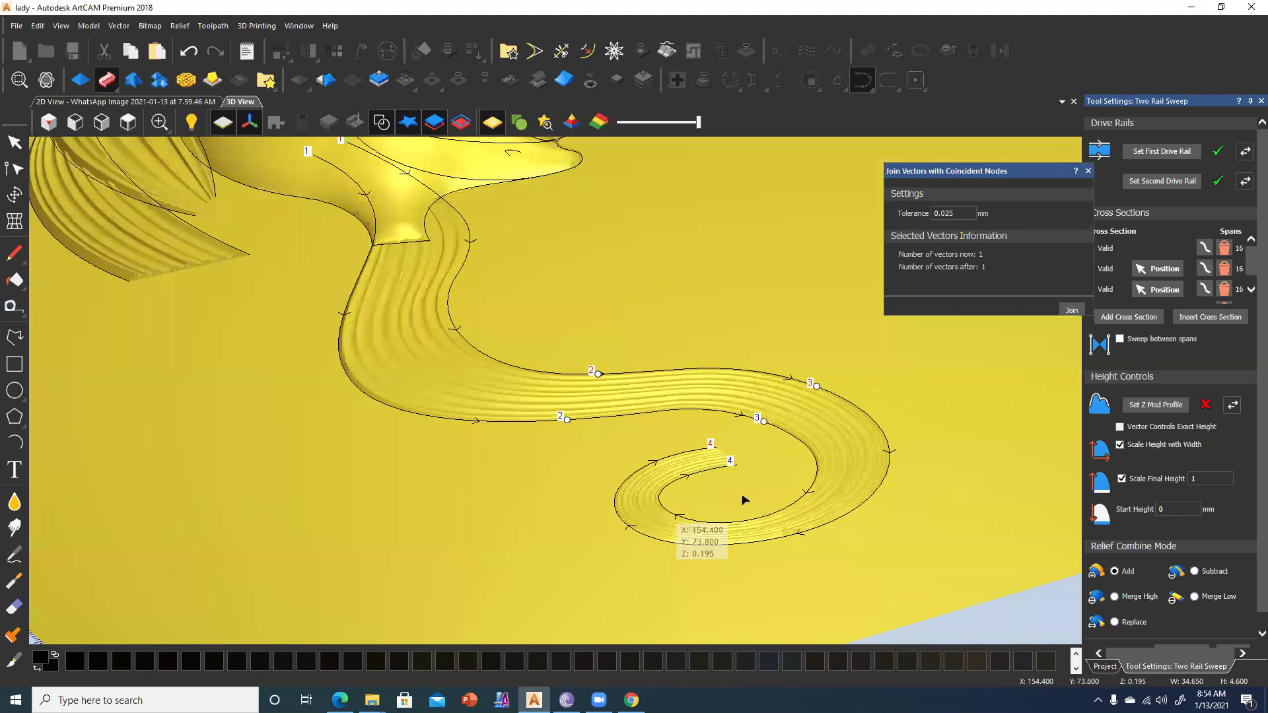
middle_click_drag(627, 477, 672, 568)
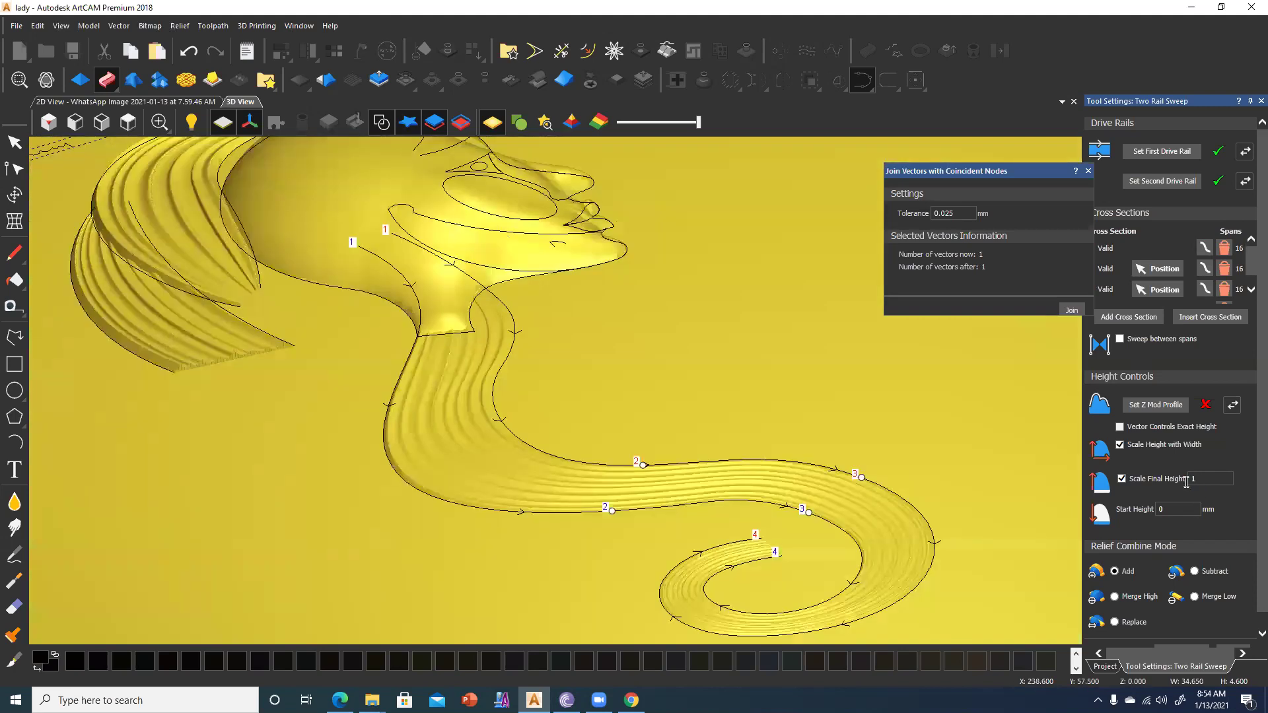
double_click(1190, 479)
type("5")
Apply a final height scale of 5 and orbit to check the raised strand.
key("Return")
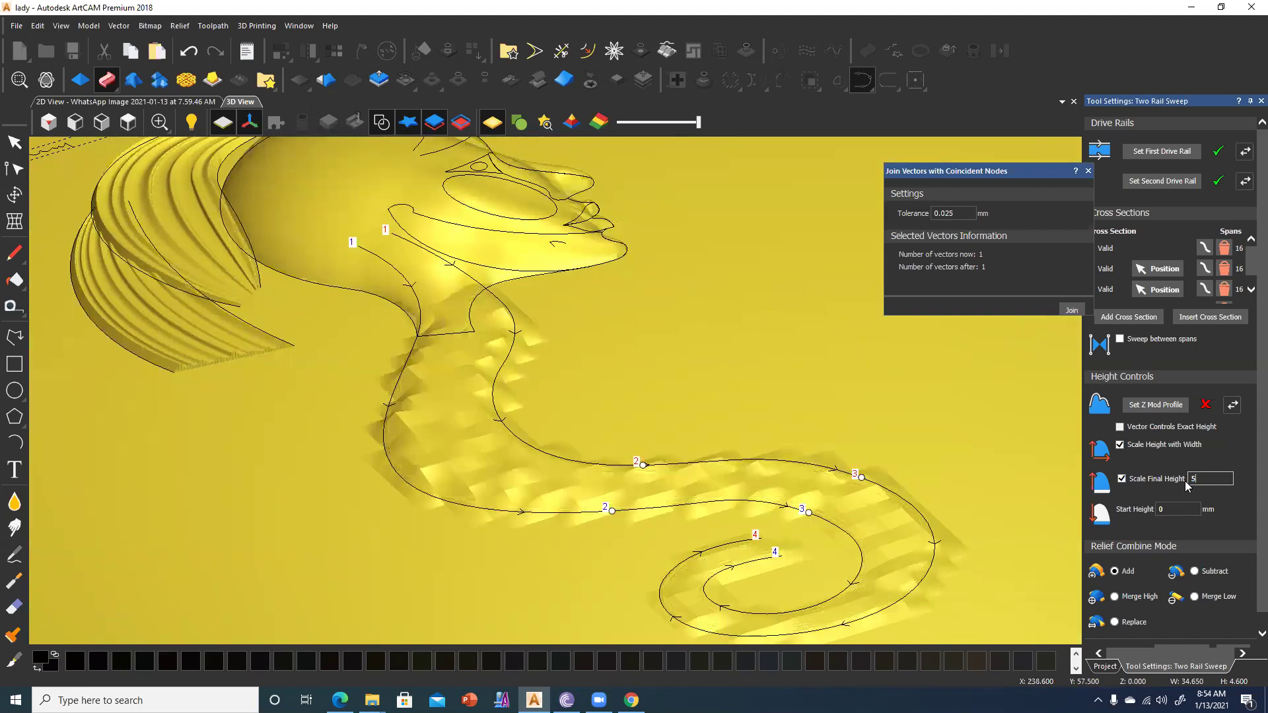
left_click_drag(850, 577, 704, 567)
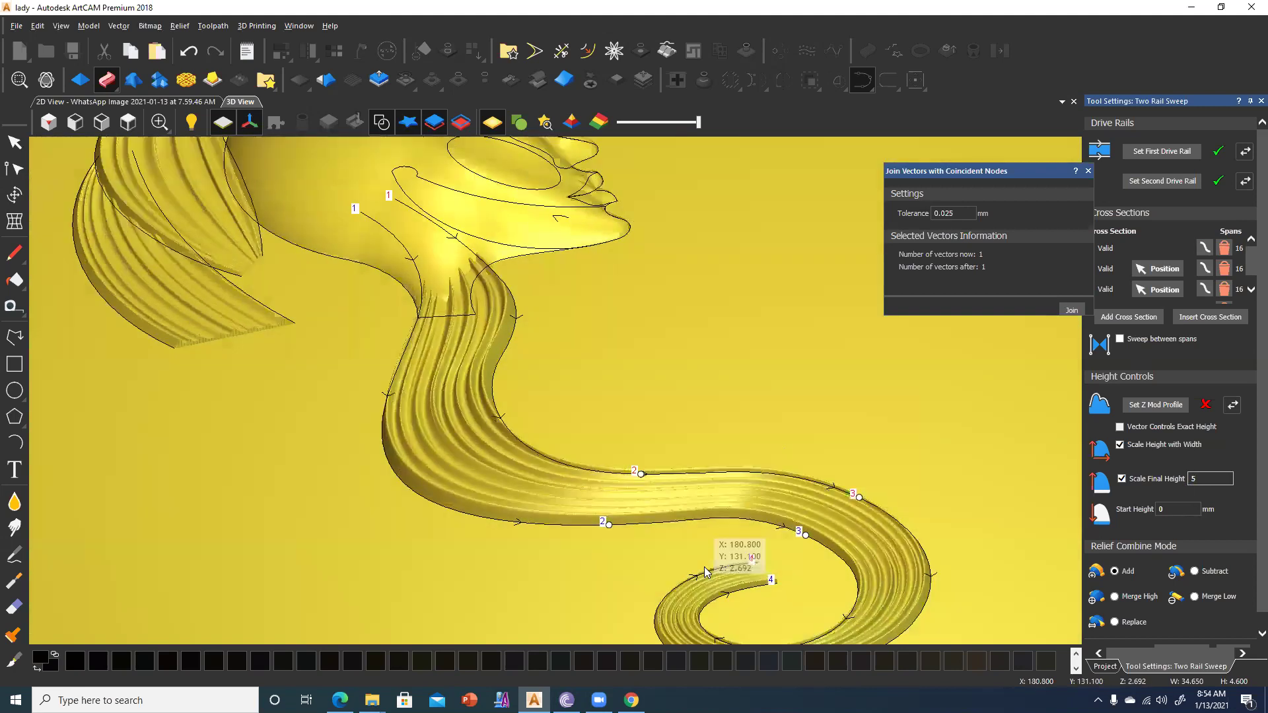
left_click_drag(516, 345, 539, 369)
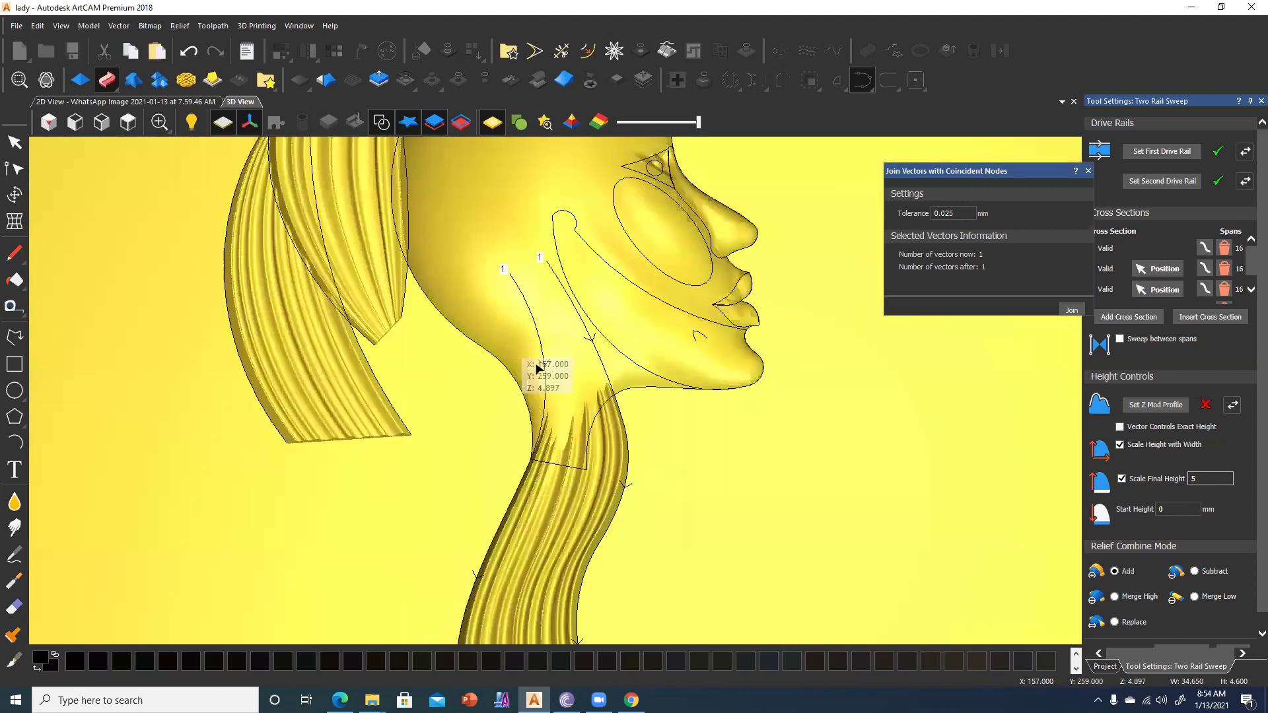
left_click_drag(619, 346, 571, 445)
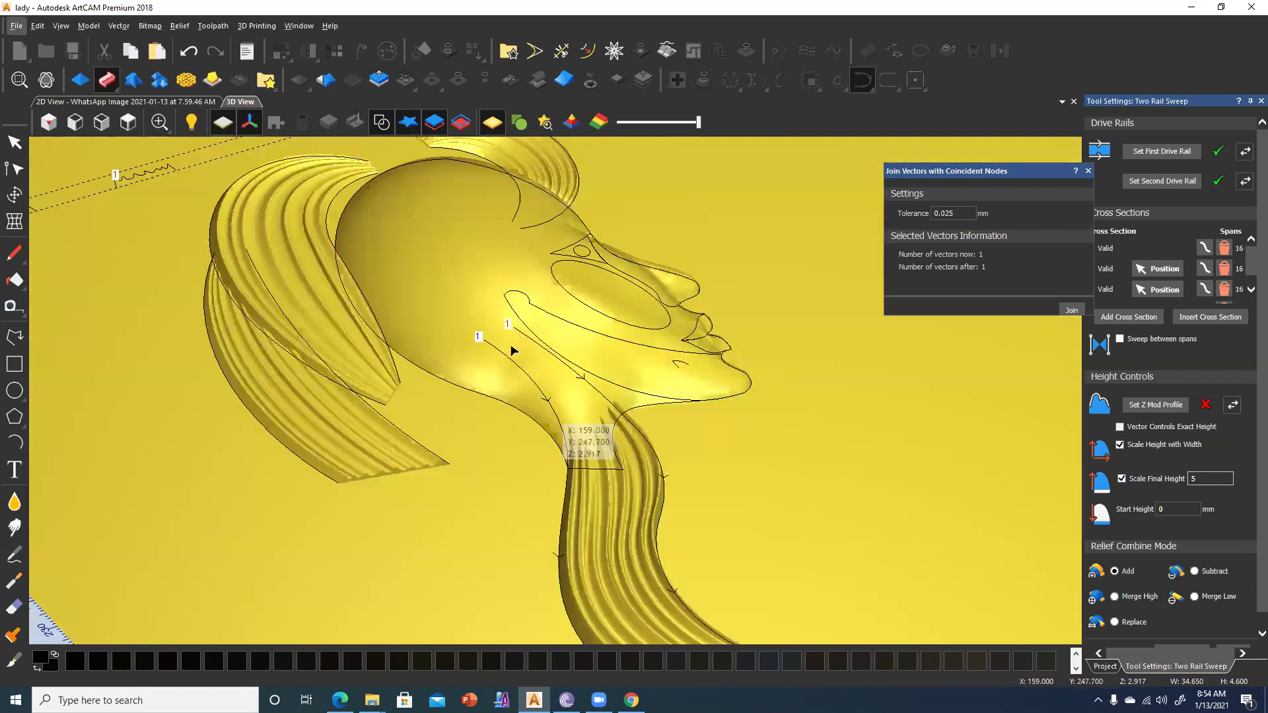
left_click_drag(514, 351, 515, 363)
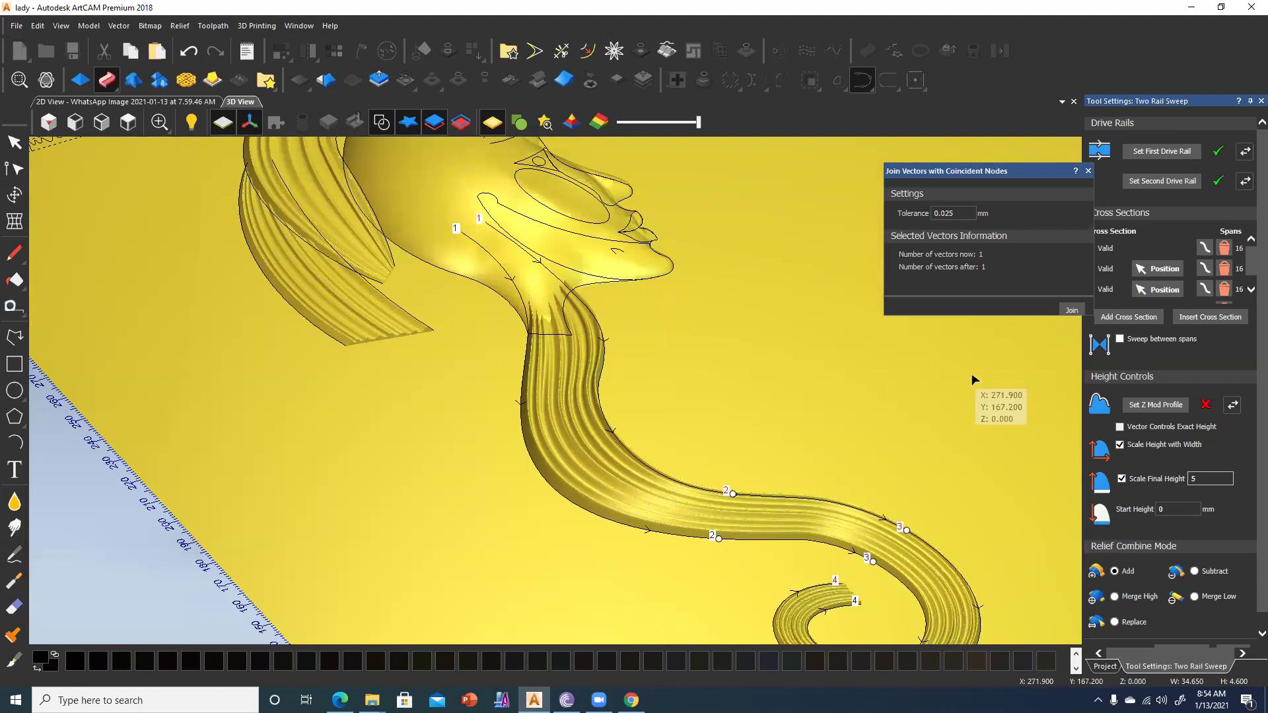
left_click(1105, 666)
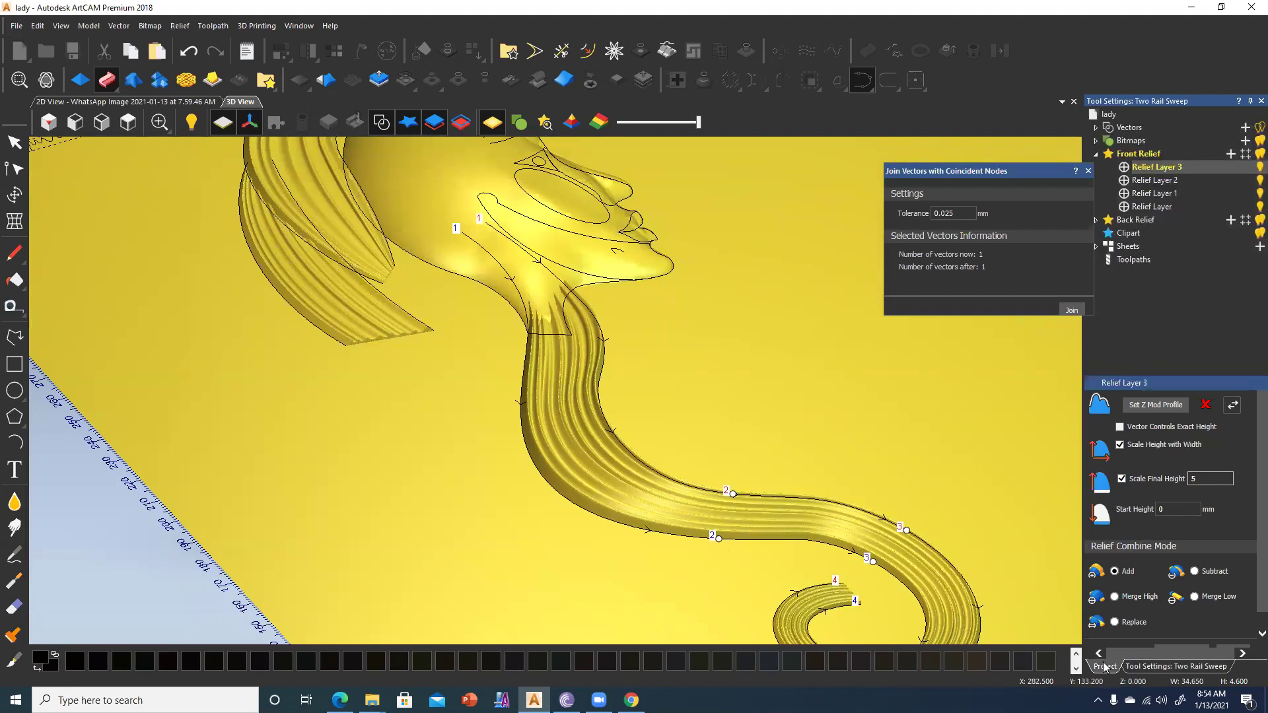
Try Relief Layer 3 combine modes Multiply, Replace and Add while viewing the relief.
left_click(1123, 167)
left_click(1124, 167)
left_click(1124, 168)
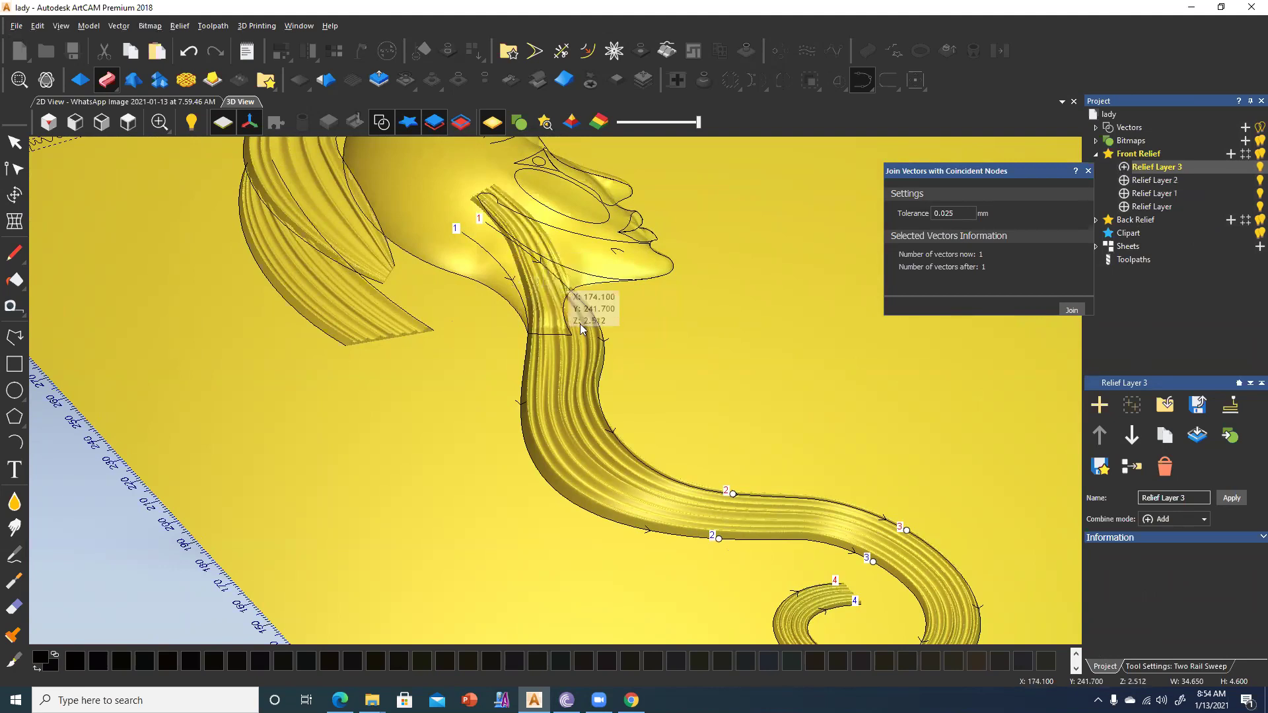
left_click_drag(578, 291, 325, 280)
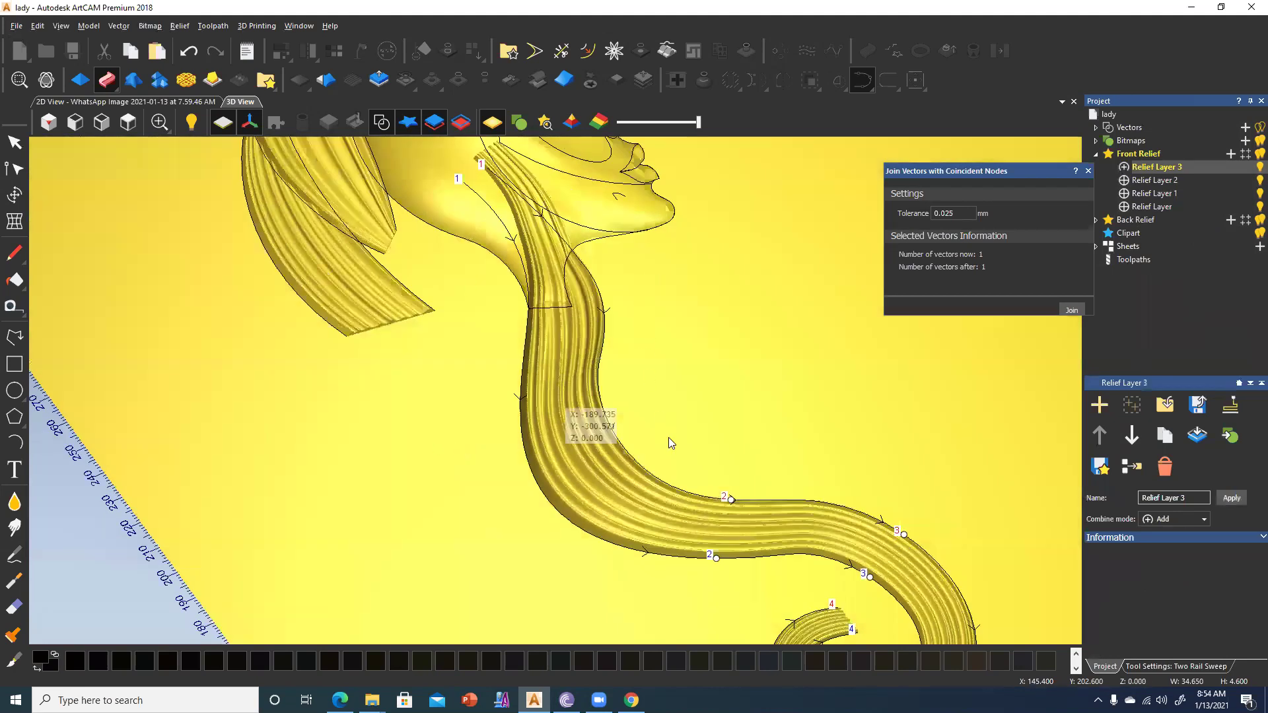
left_click_drag(582, 355, 581, 380)
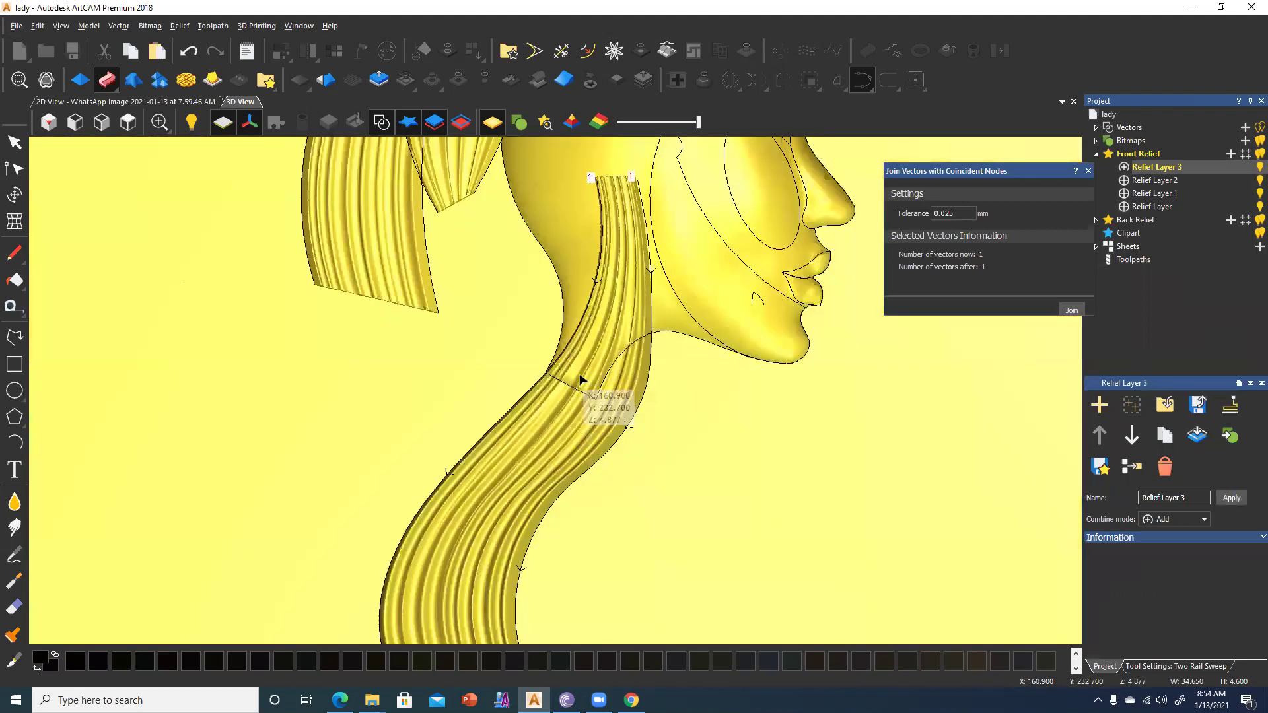
Compare against the 2D image, then set Relief Layer 3 to Merge High.
left_click(149, 103)
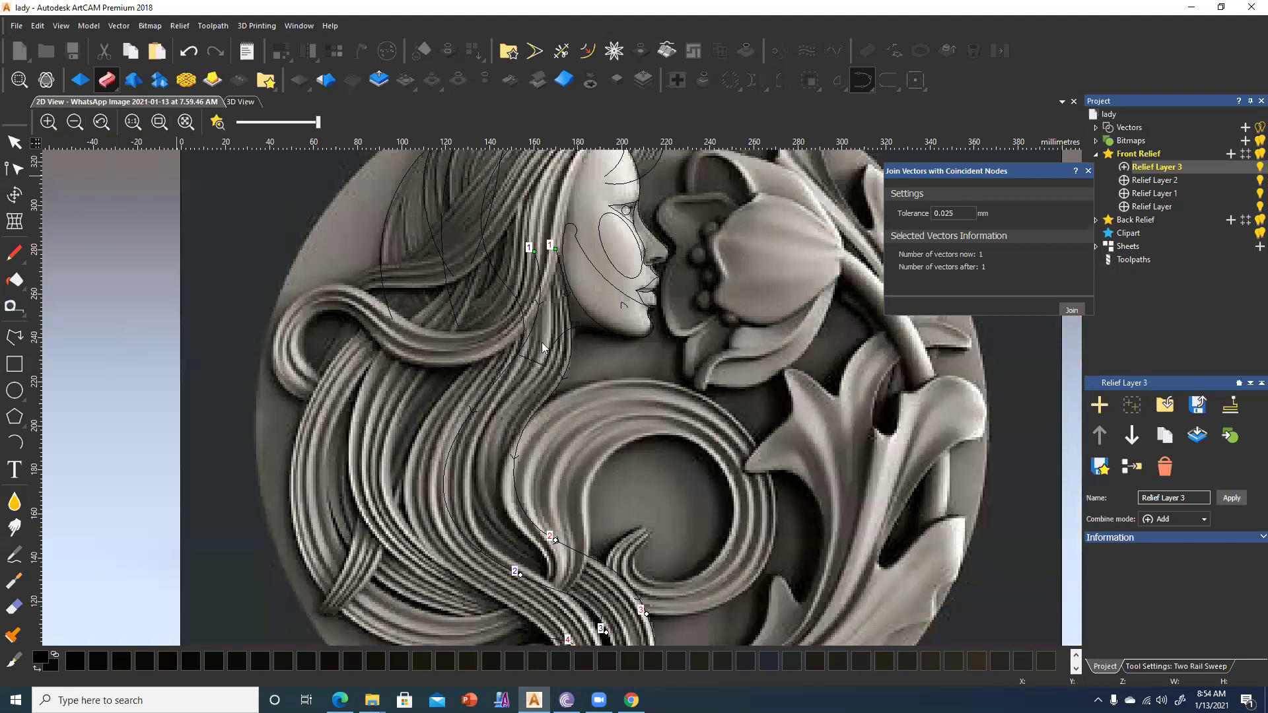
key("F3")
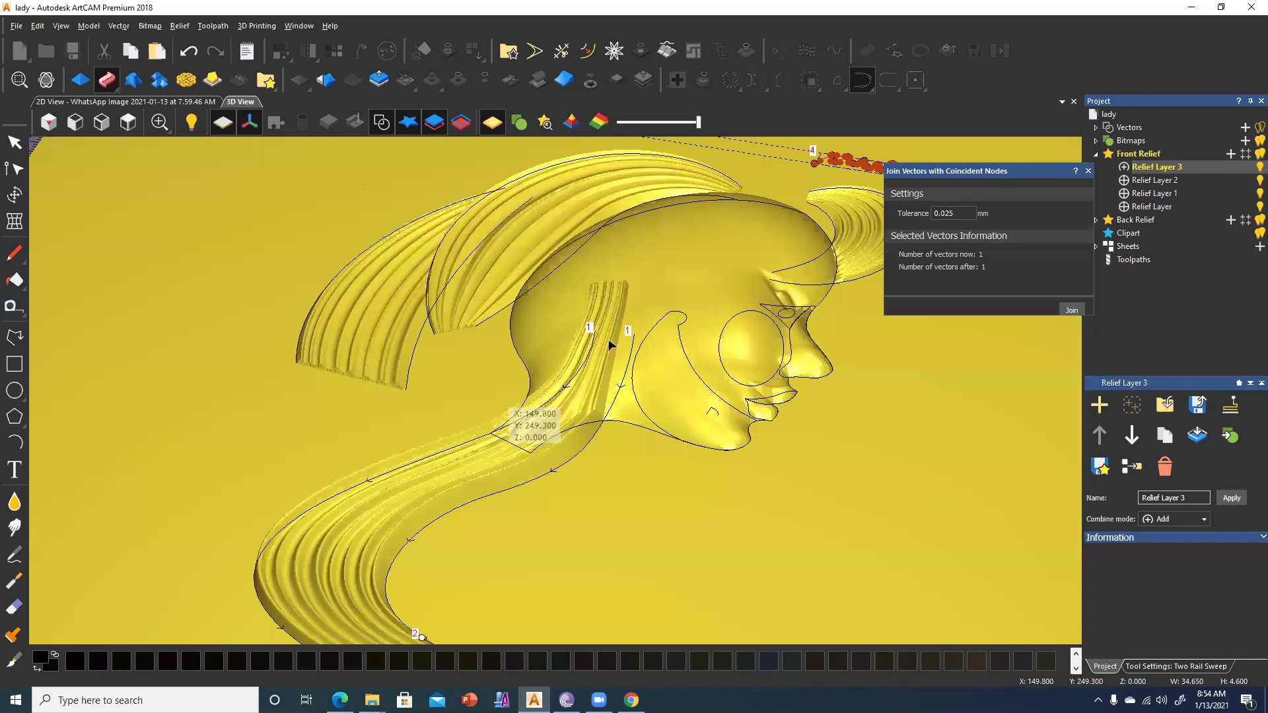
middle_click_drag(552, 461, 590, 391)
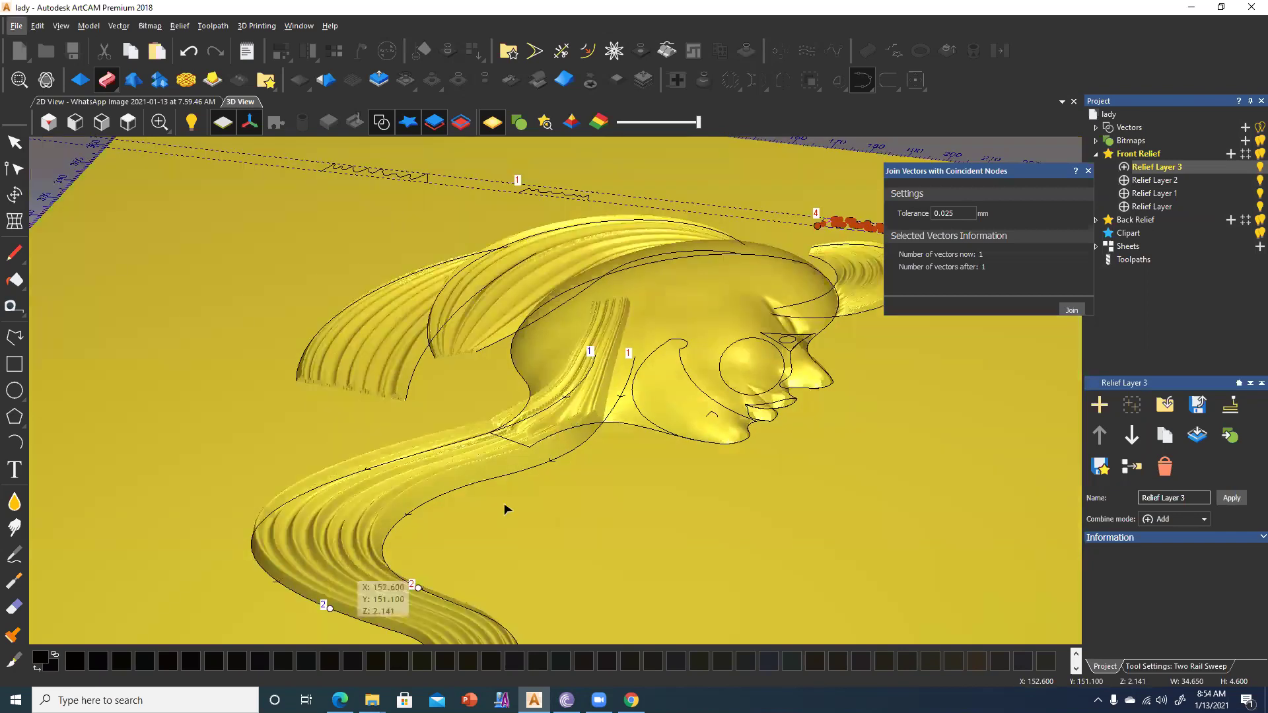
middle_click_drag(509, 505, 507, 485)
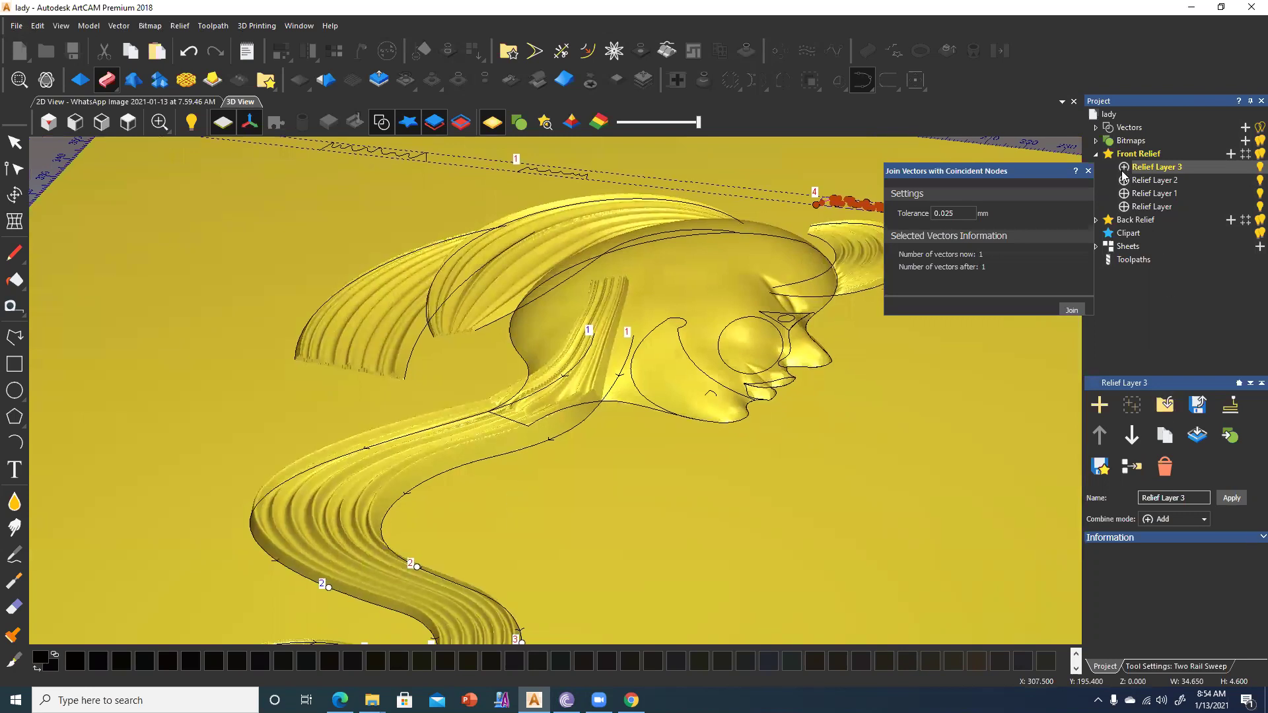
left_click(1124, 170)
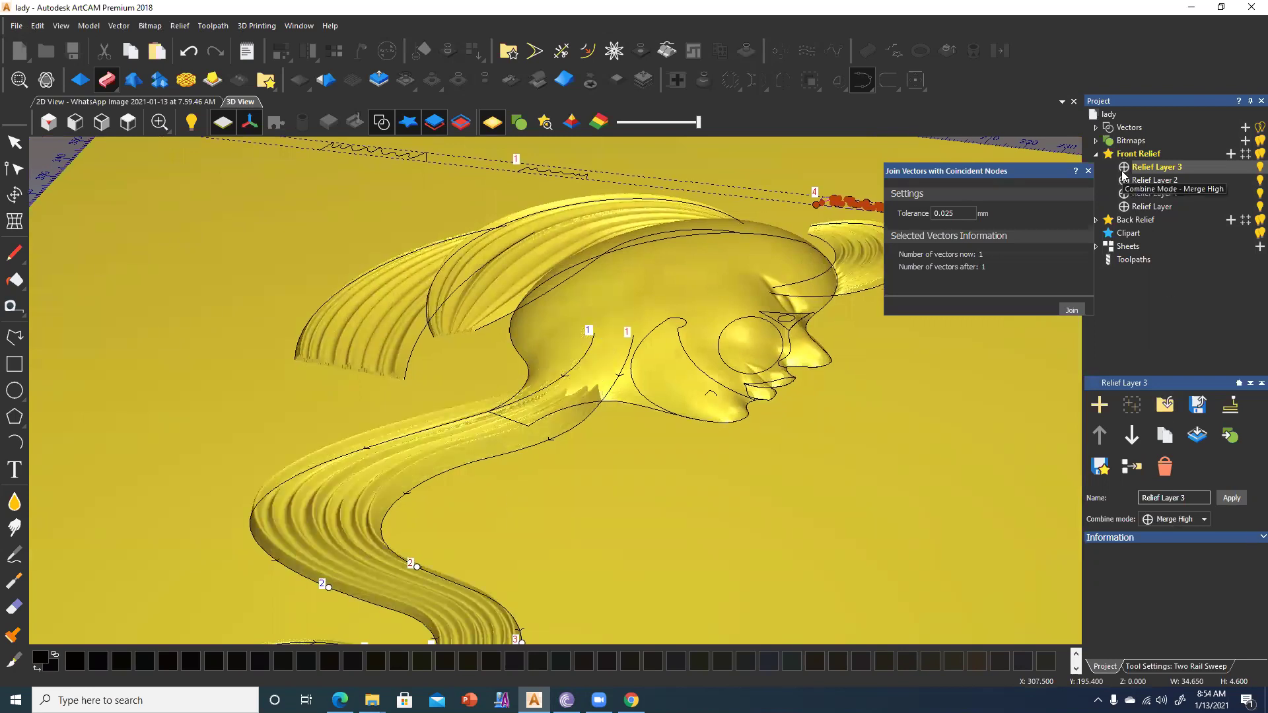
left_click(1166, 667)
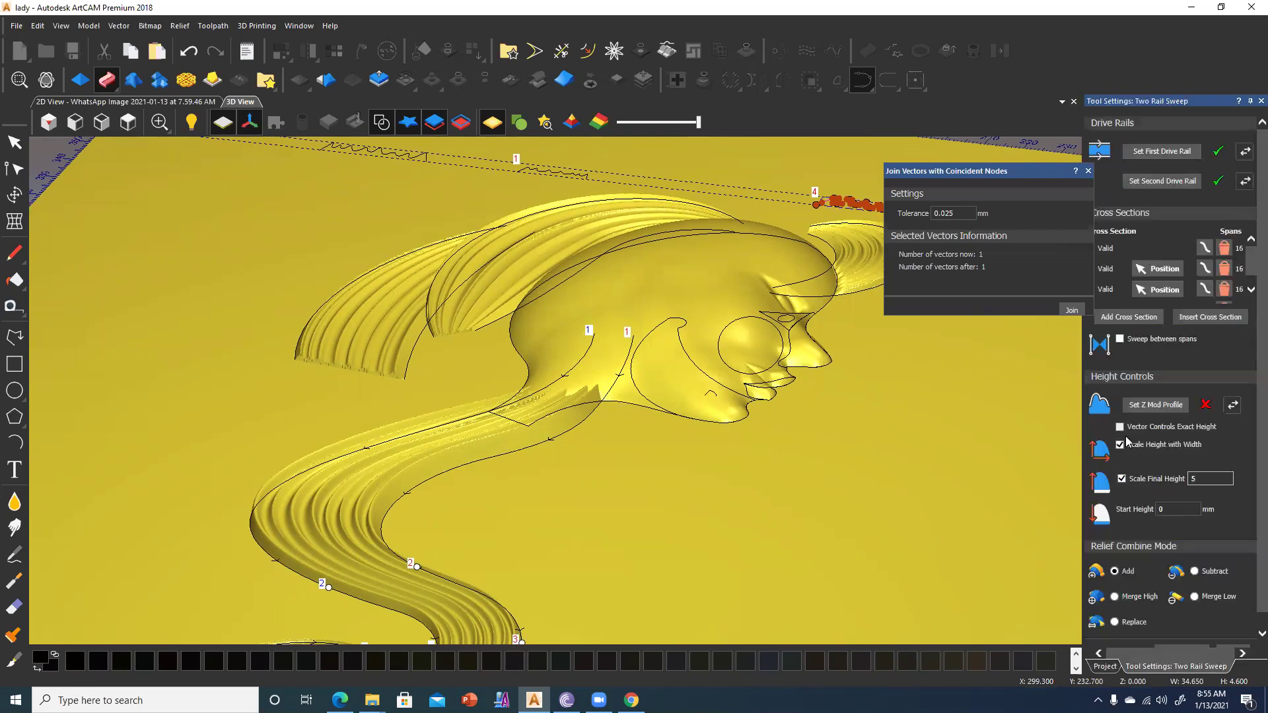
Apply the sweep with Scale Final Height 3, then cancel the Two Rail Sweep.
double_click(1196, 479)
type("3")
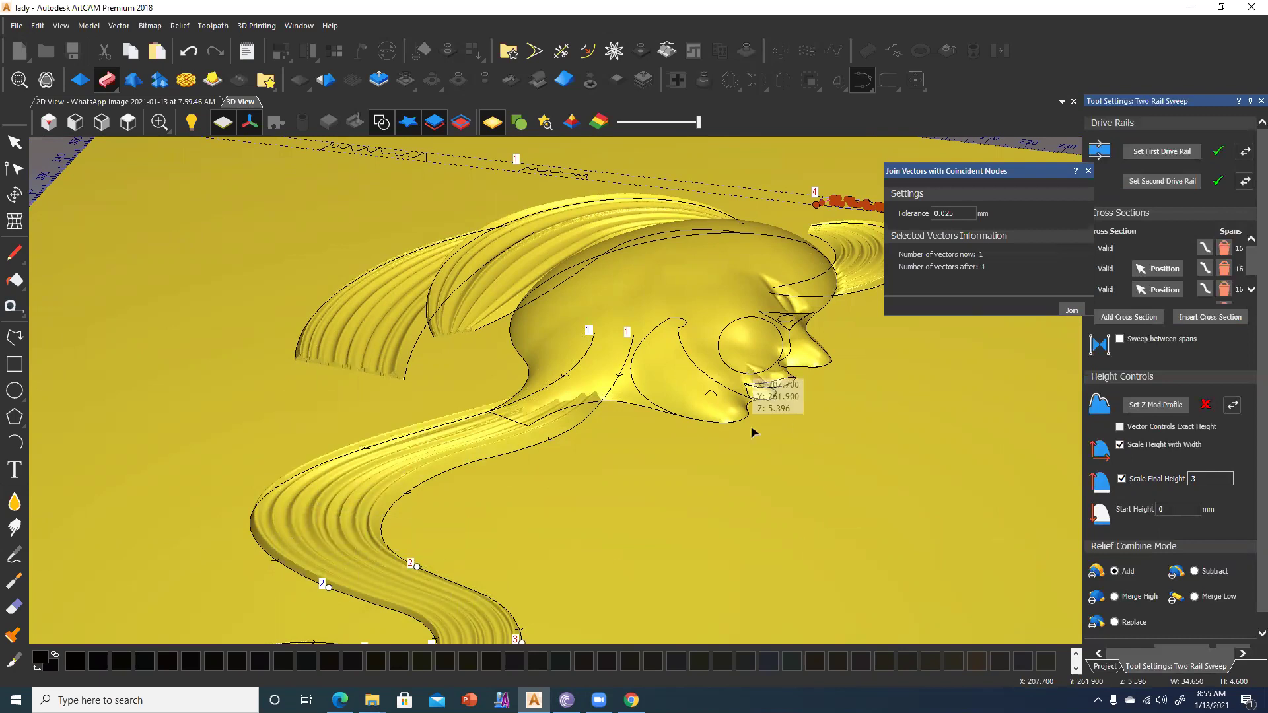
scroll(1210, 612, "down", 1)
left_click(1190, 639)
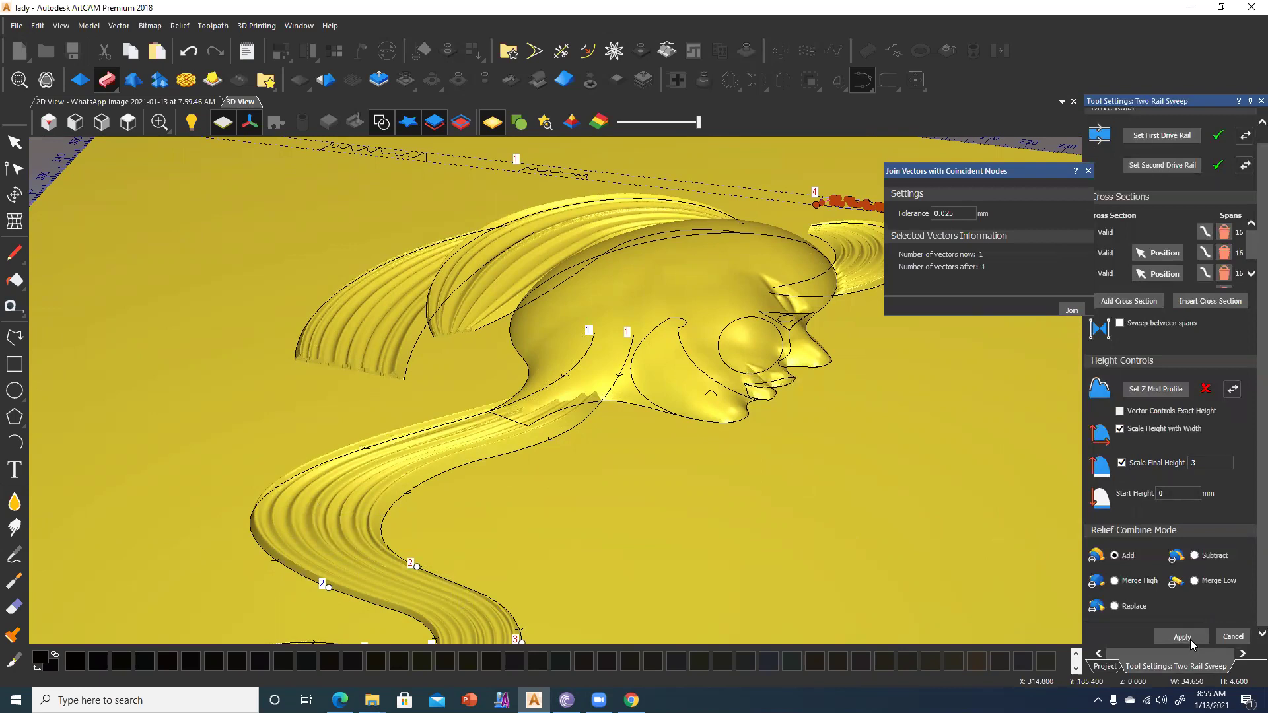
left_click(1232, 639)
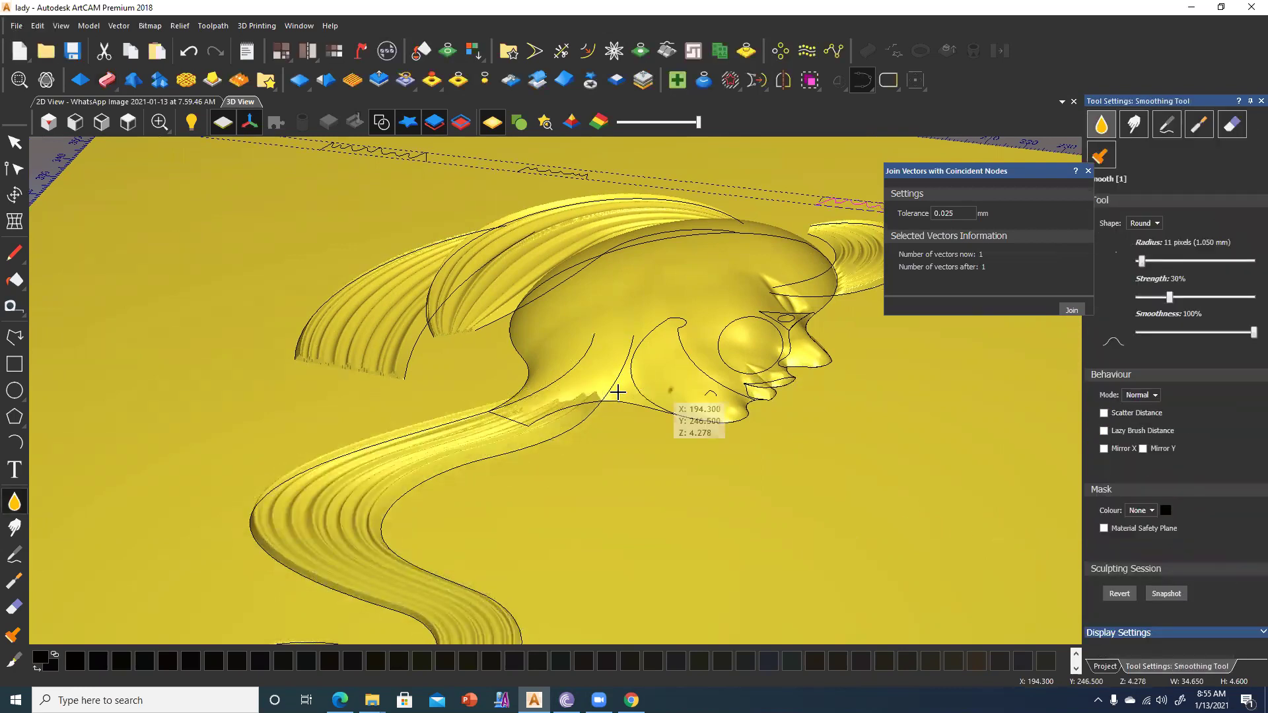
Scale the relief height to 1 (factor 0.333) and inspect the flattened neck.
left_click(13, 140)
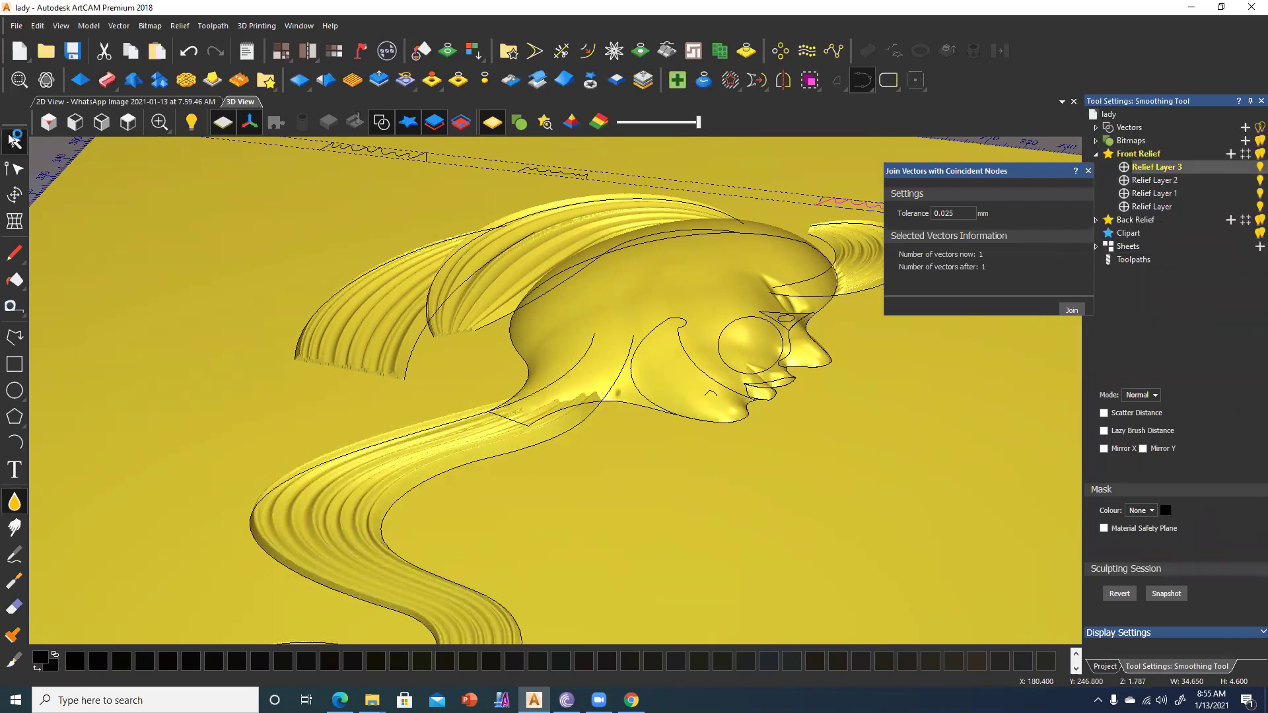
left_click(564, 84)
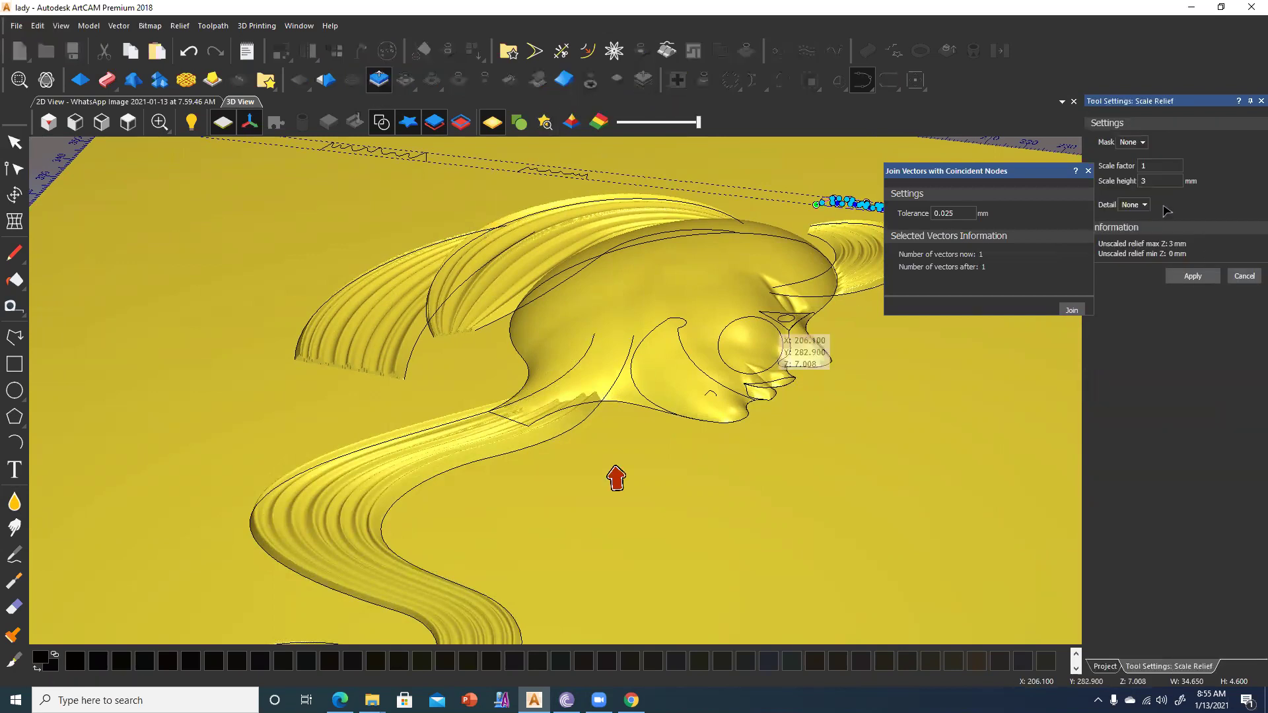
type("10")
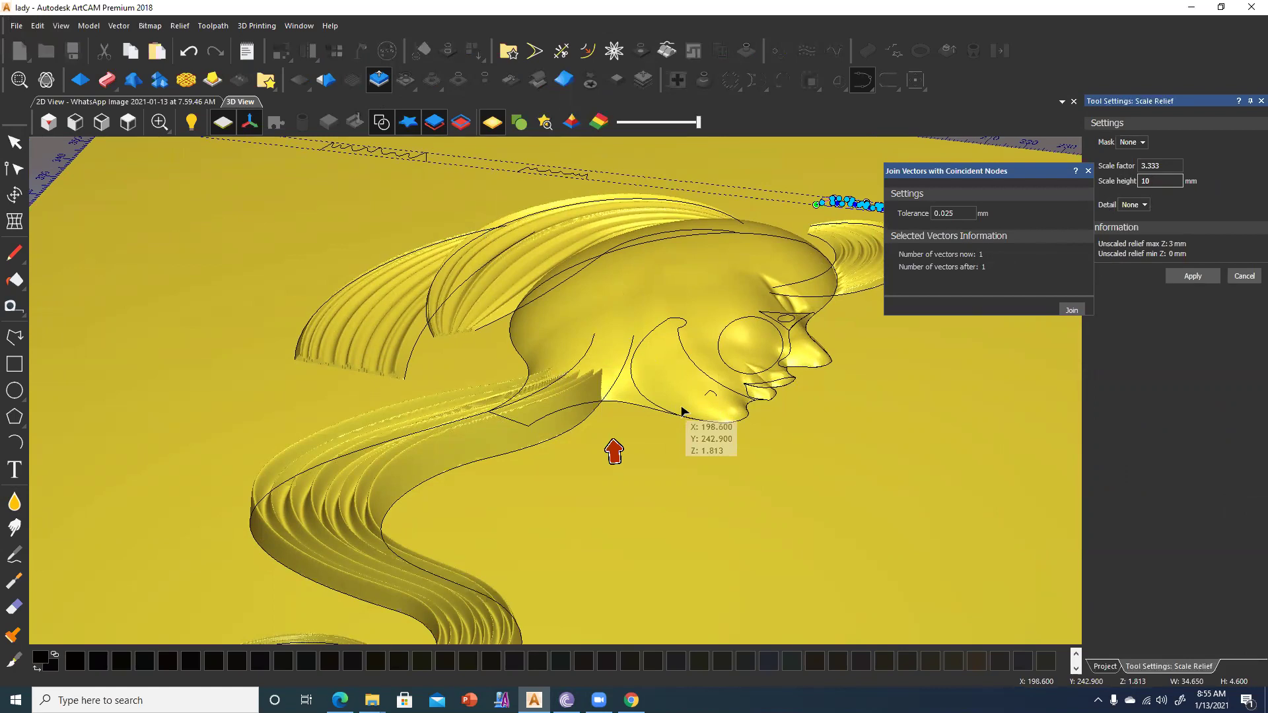
key("BackSpace")
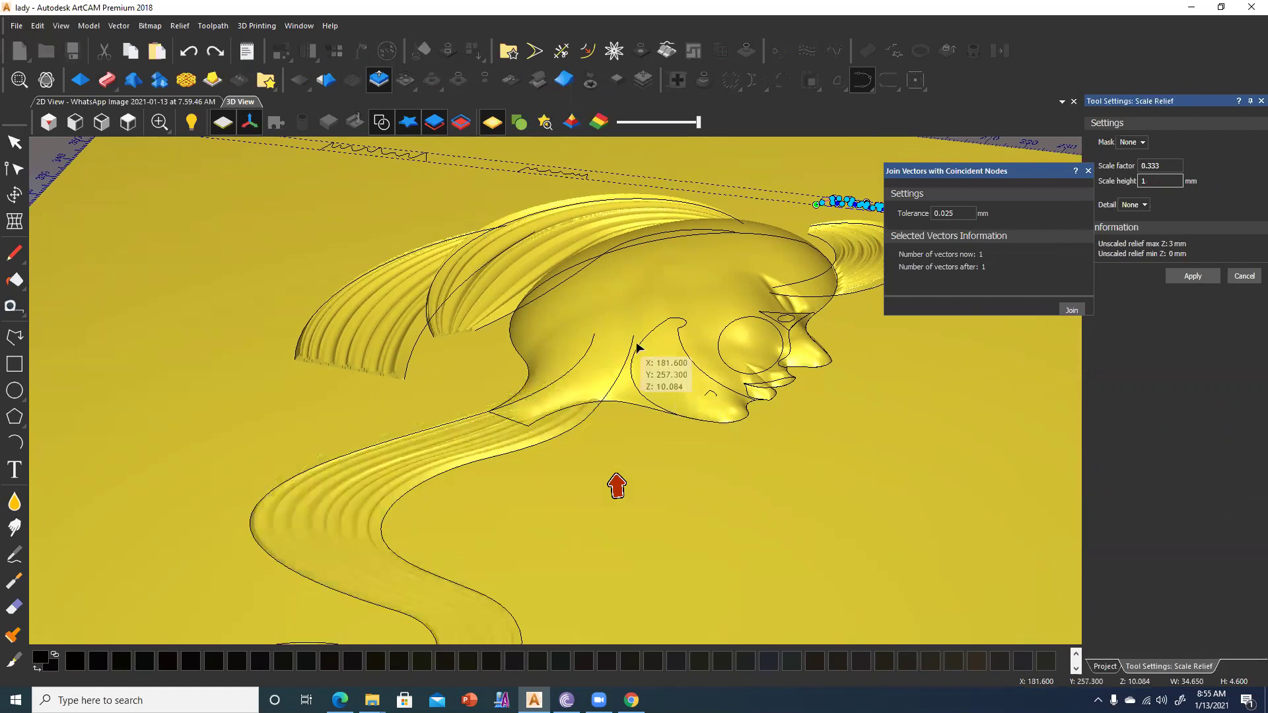
scroll(568, 586, "up", 3)
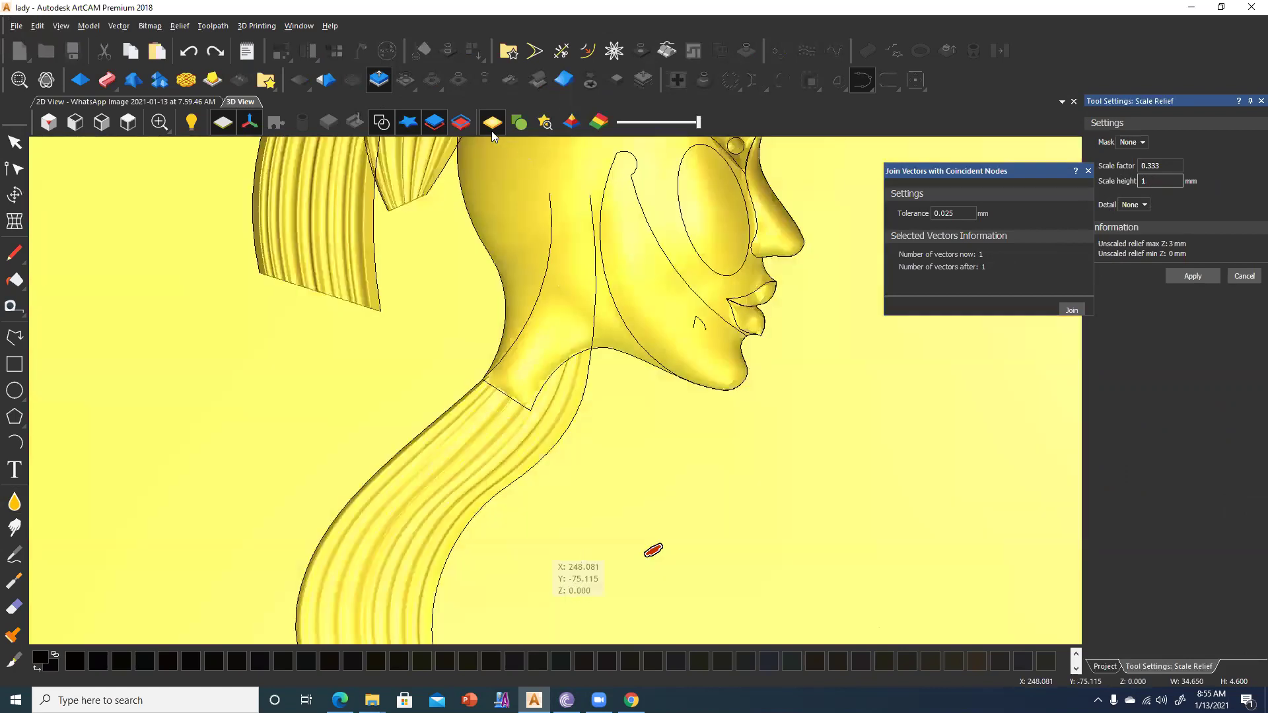
mouse_move(530, 341)
left_mouse_down()
mouse_move(533, 369)
mouse_move(580, 303)
left_mouse_up()
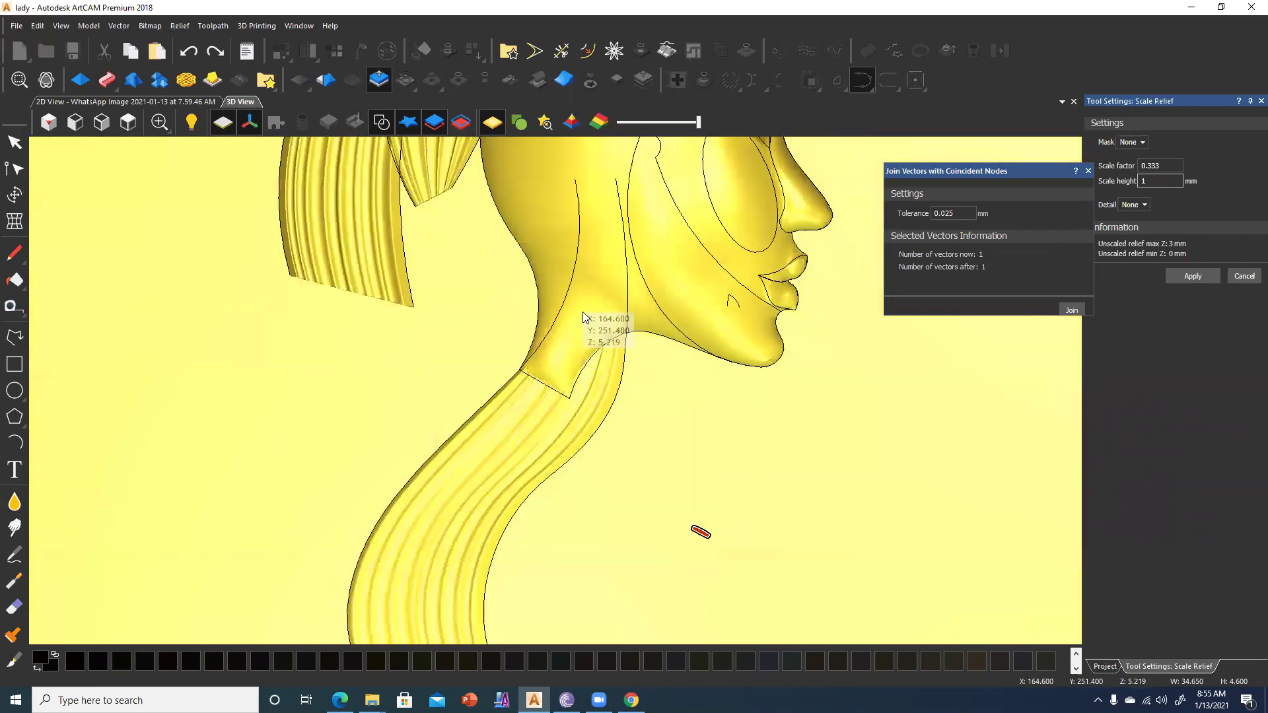
scroll(579, 408, "down", 3)
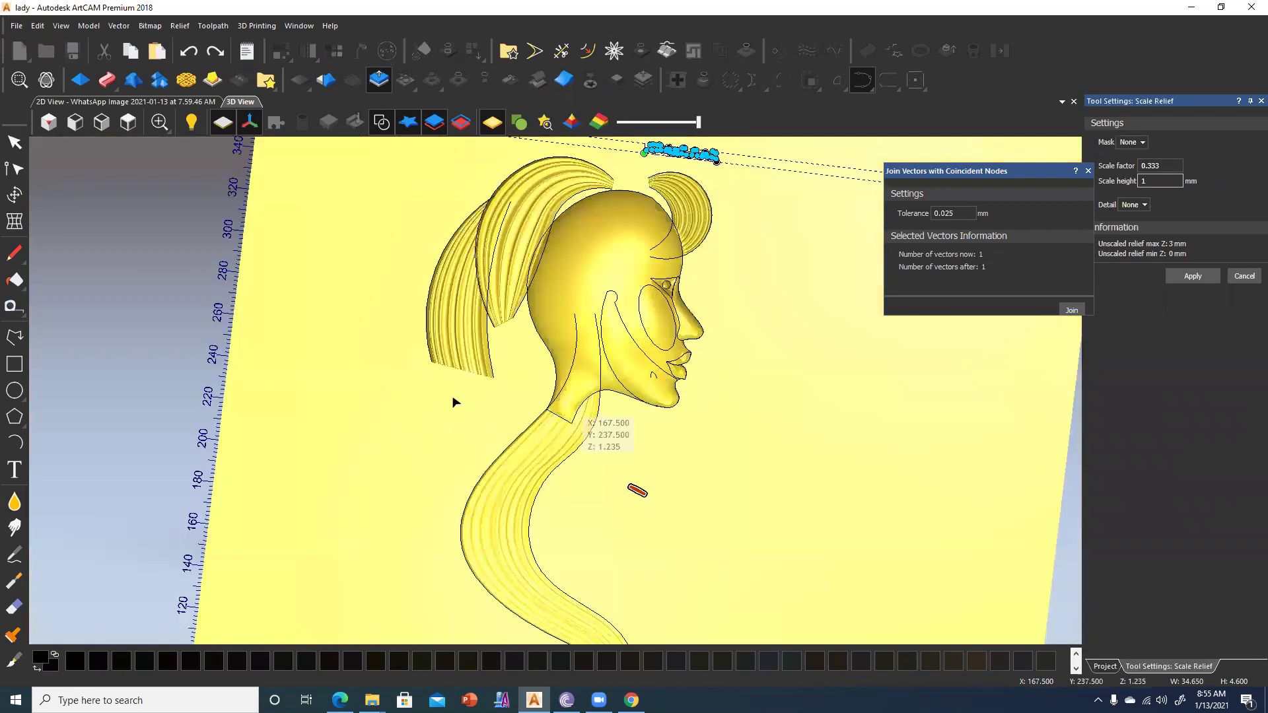
scroll(597, 396, "up", 2)
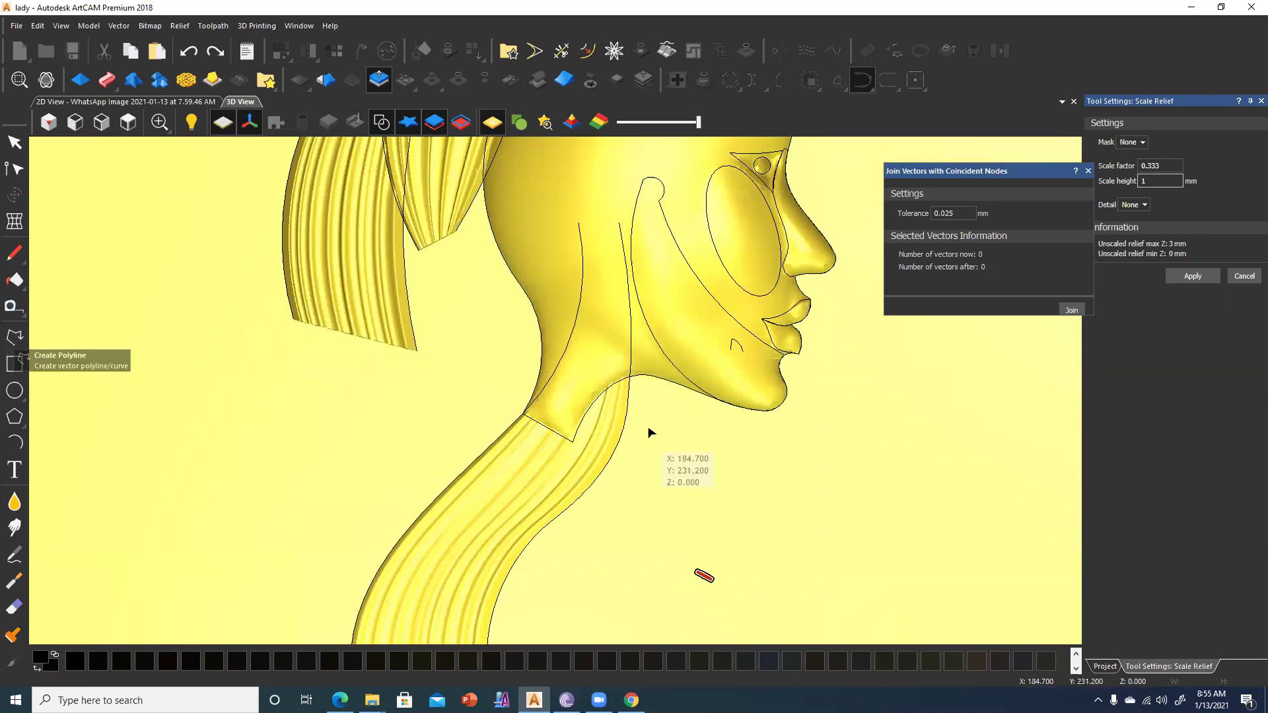
Draw an arc down the front of the neck from the existing node to a lower point.
left_click(16, 441)
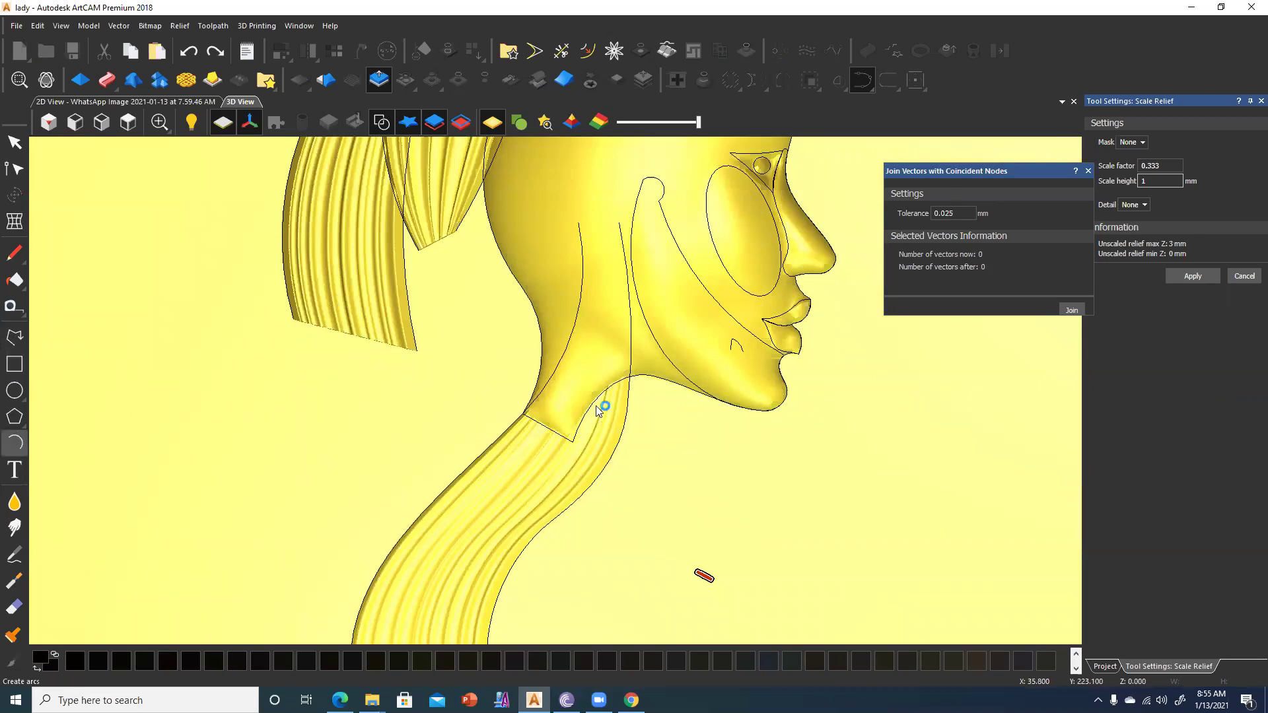
left_click(580, 223)
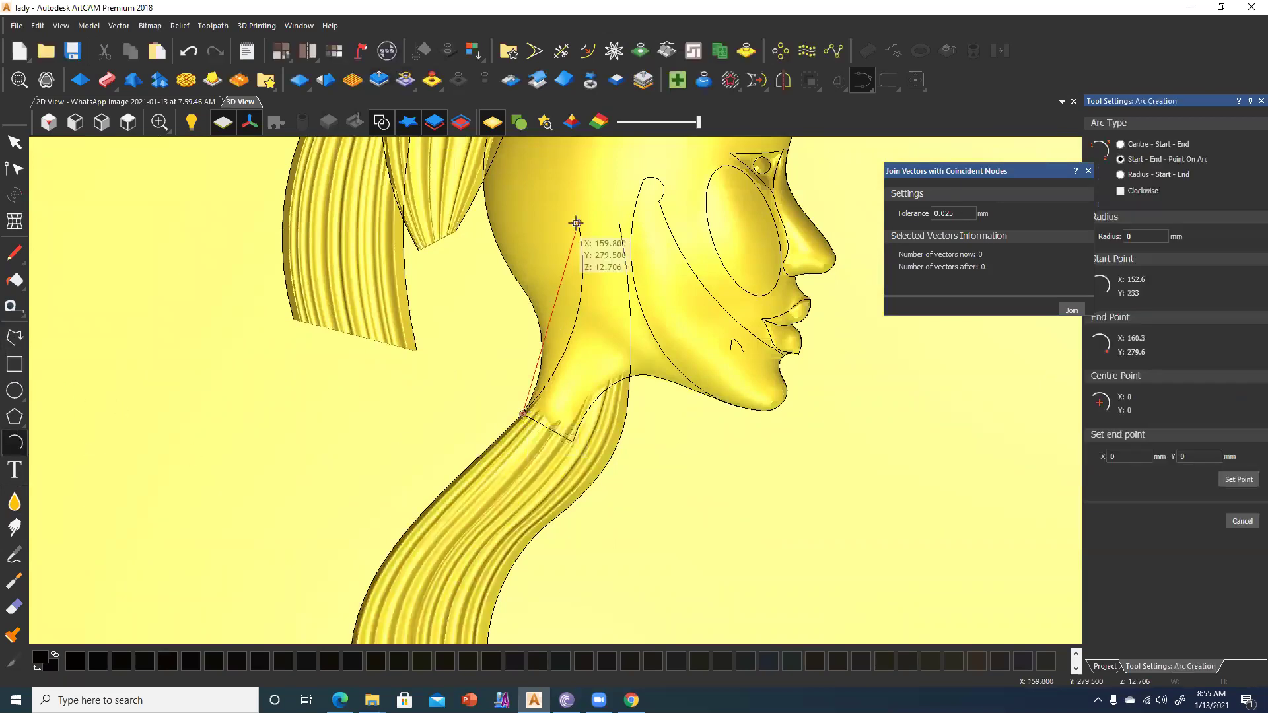
left_click(571, 334)
left_click(619, 225)
left_click(604, 469)
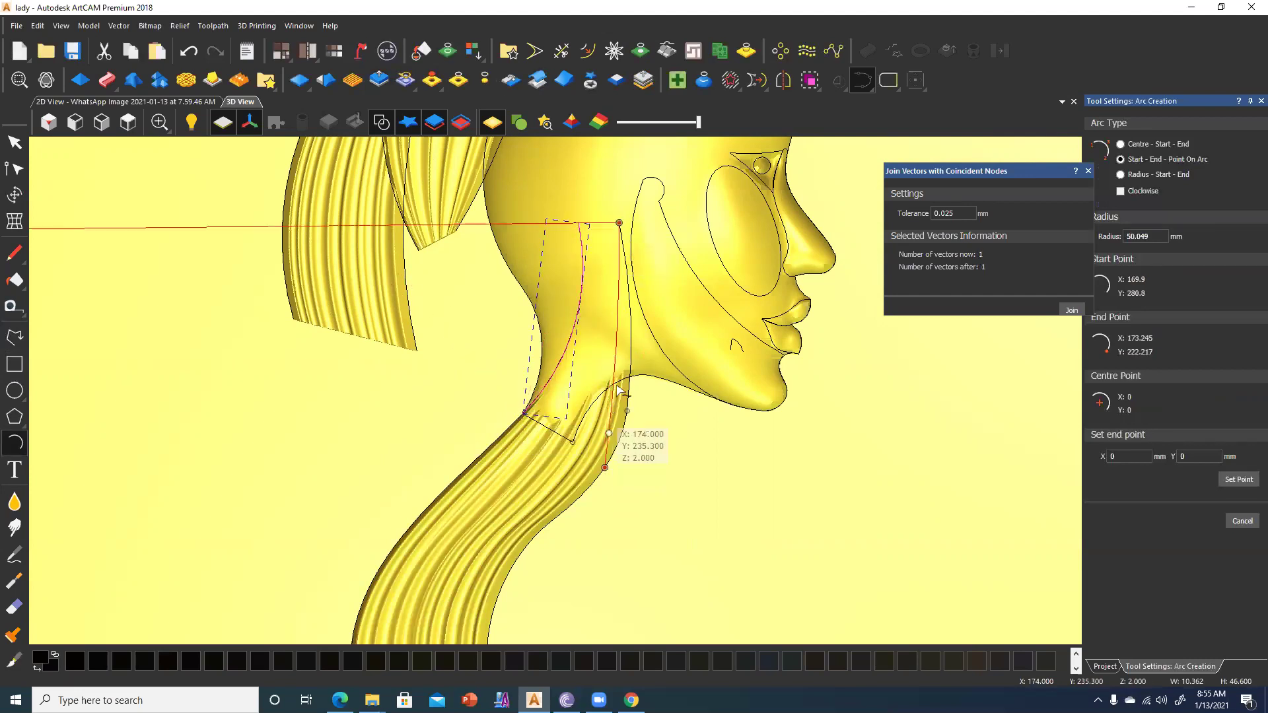
left_click(630, 328)
key("Escape")
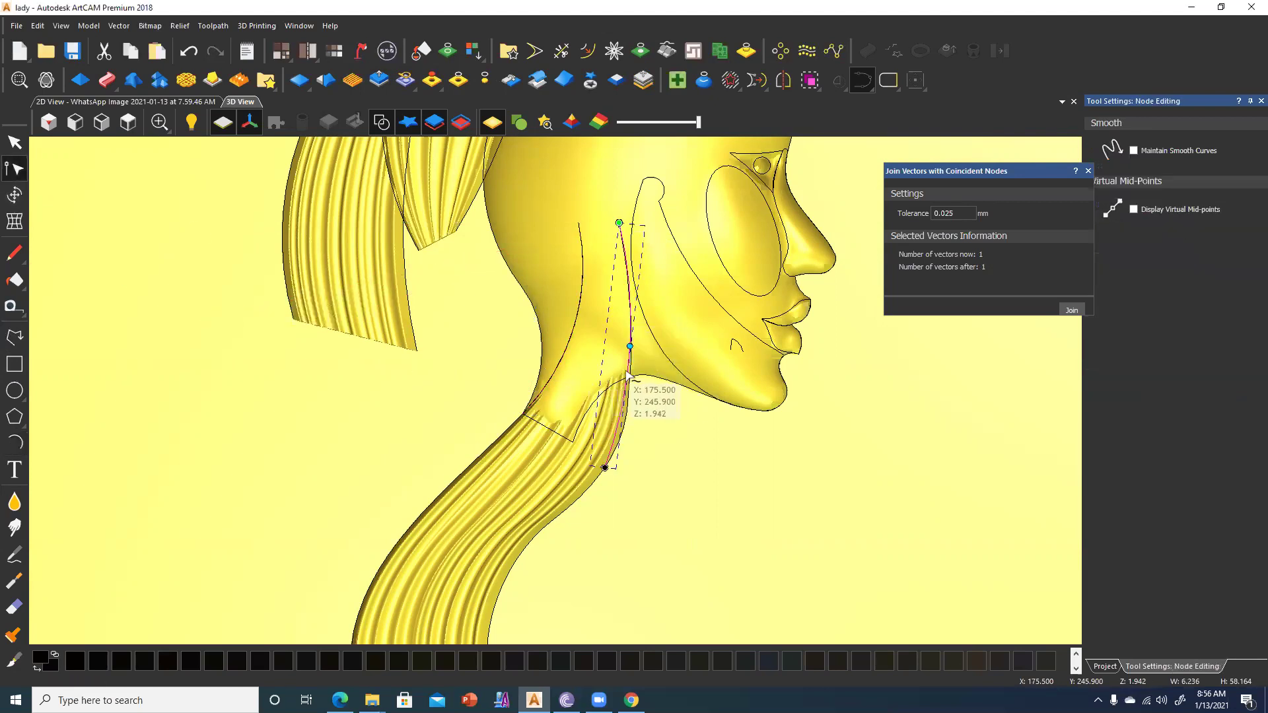
Convert the new neck arc span to a Bezier curve so it can be reshaped.
right_click(631, 377)
left_click(667, 32)
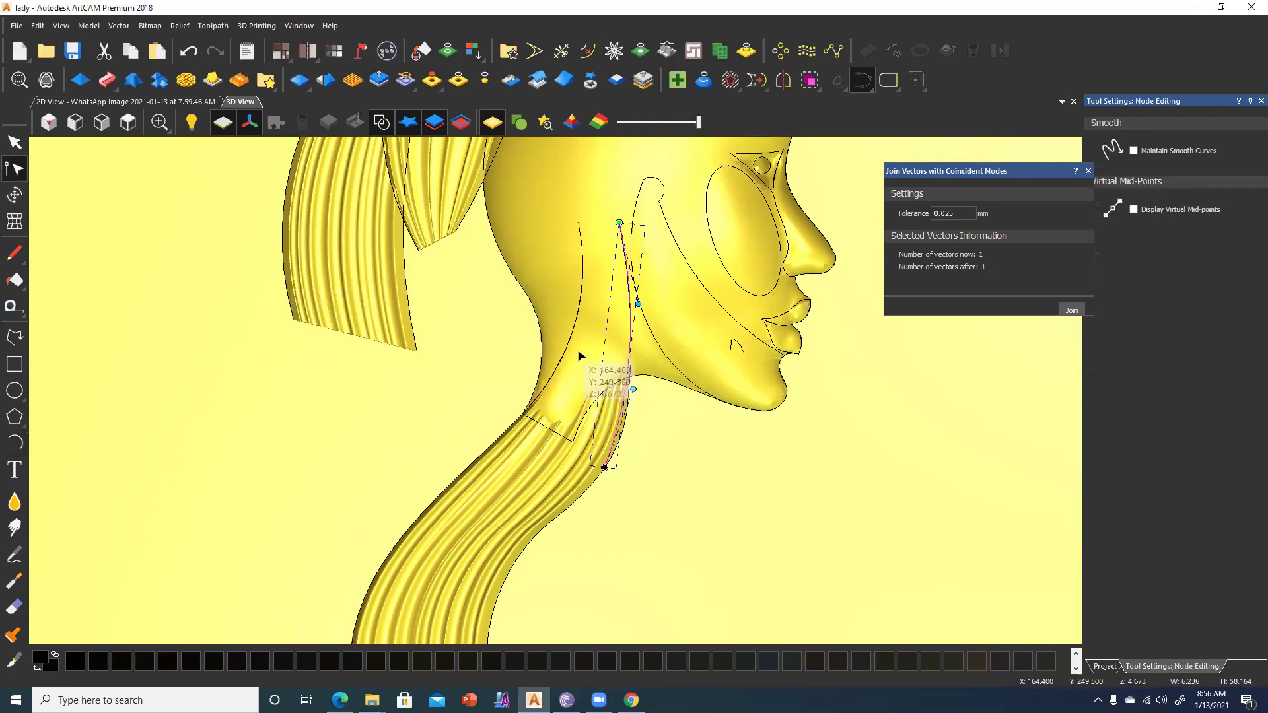
scroll(605, 462, "up", 1)
scroll(614, 422, "up", 1)
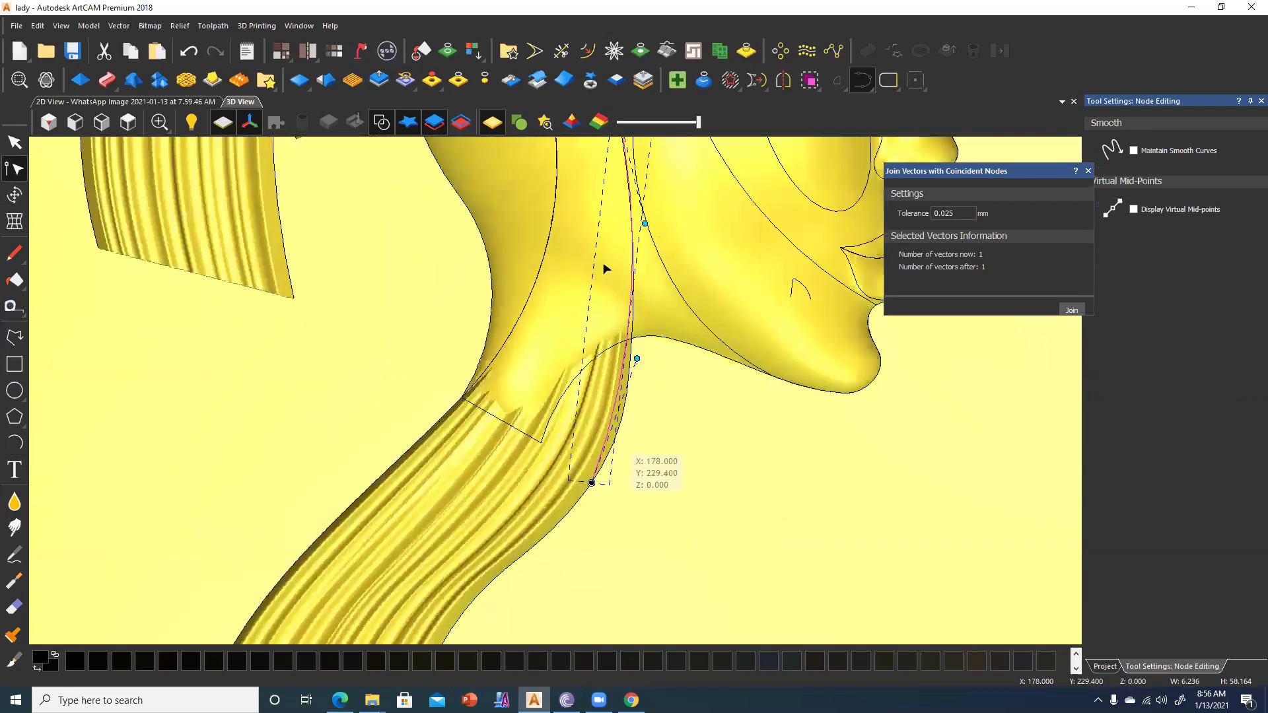
middle_click_drag(664, 326, 638, 311)
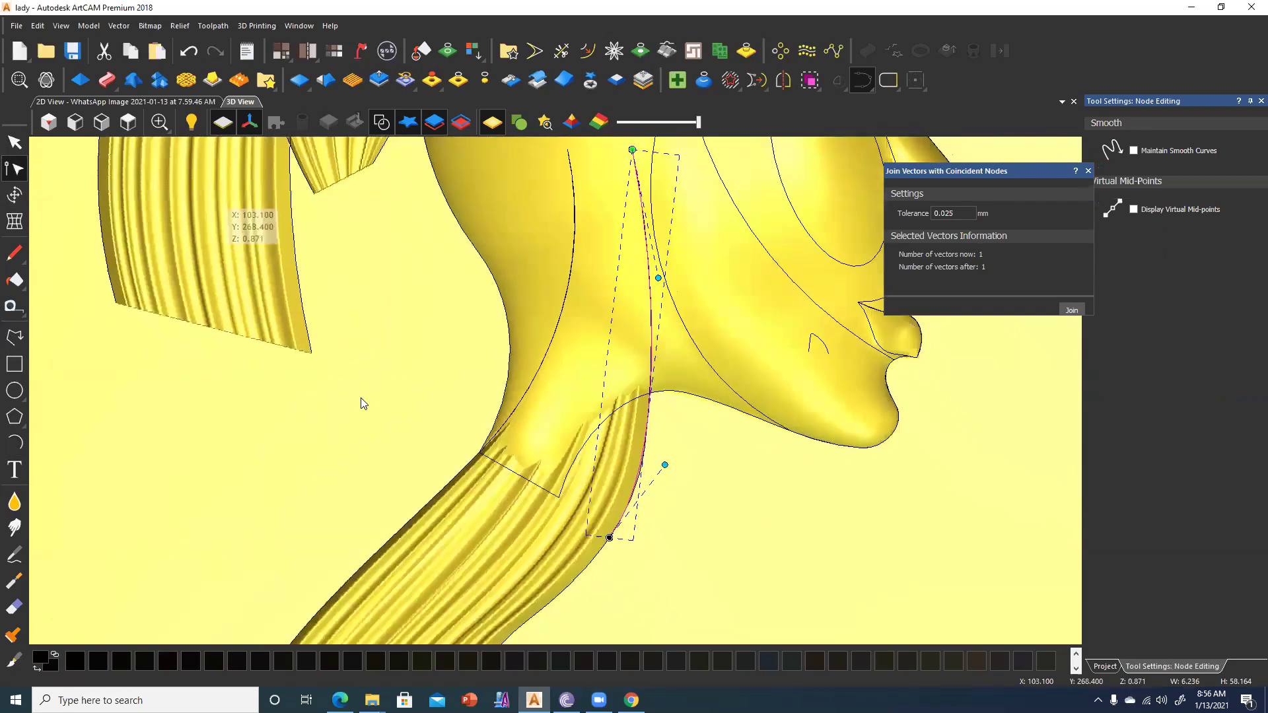
Select both neck curves and enable Scale Final Height in the Two Rail Sweep settings.
left_click(107, 117)
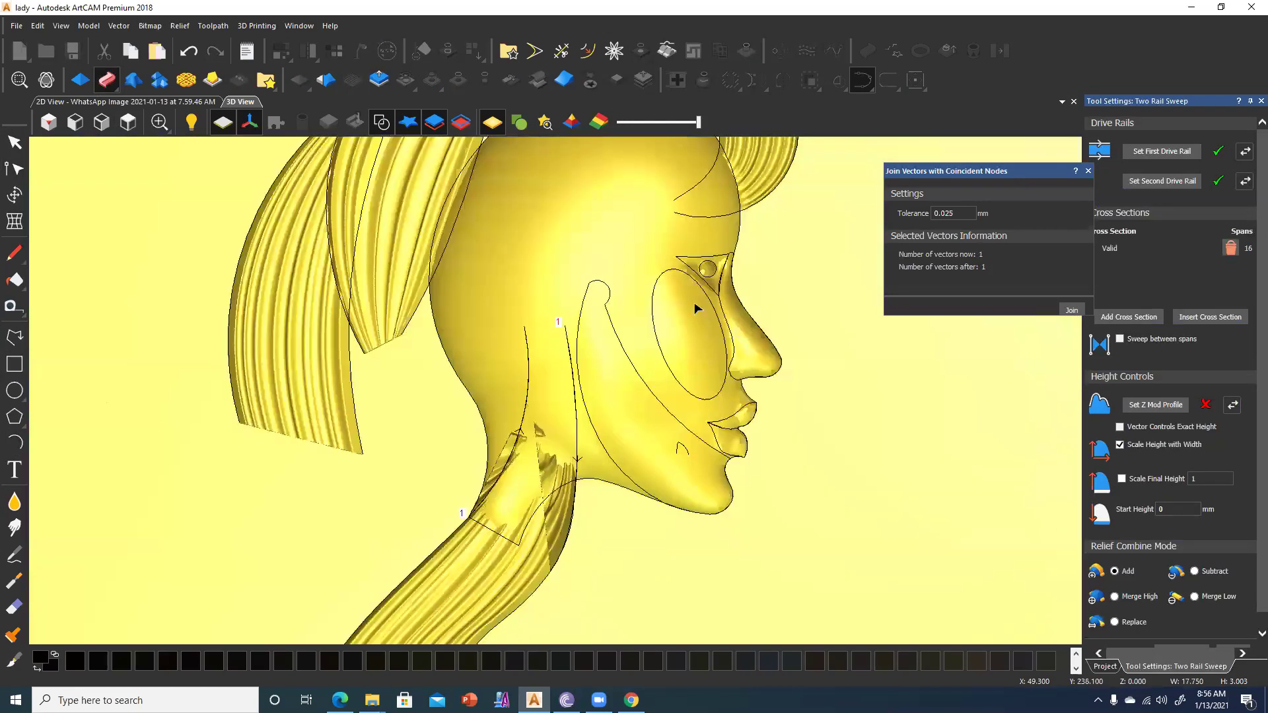
left_click_drag(567, 469, 515, 529)
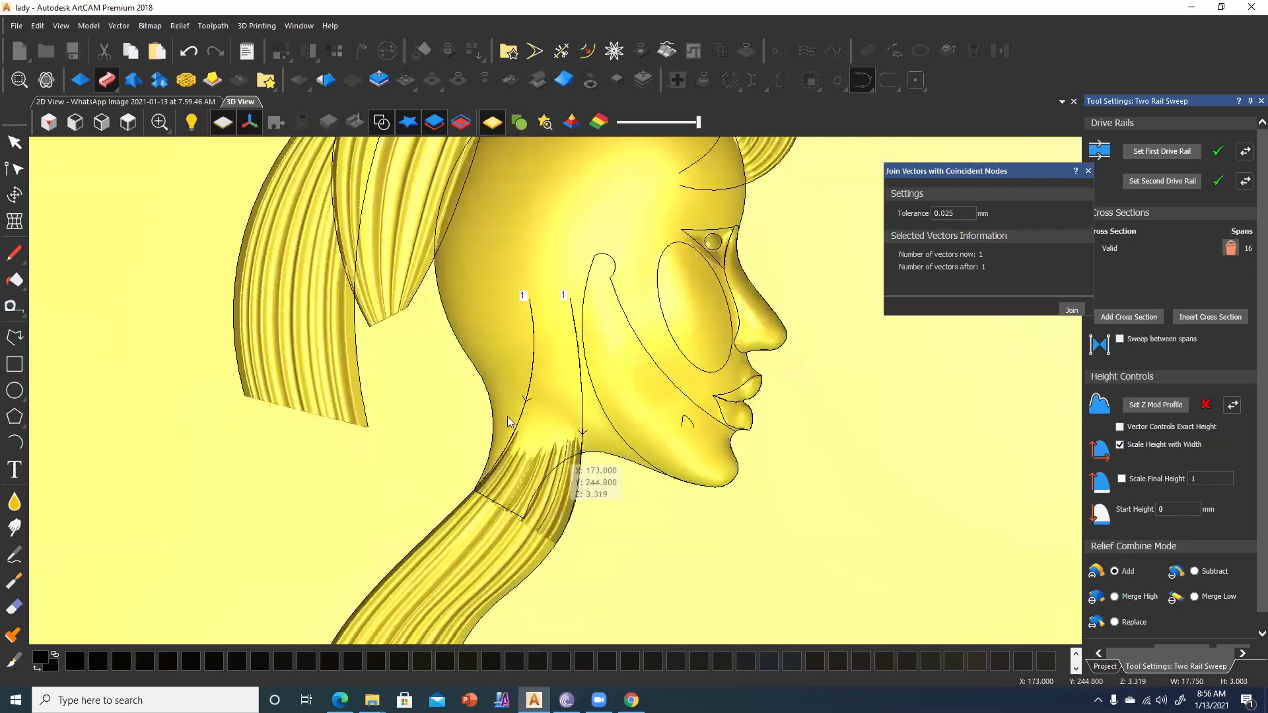
scroll(567, 461, "up", 3)
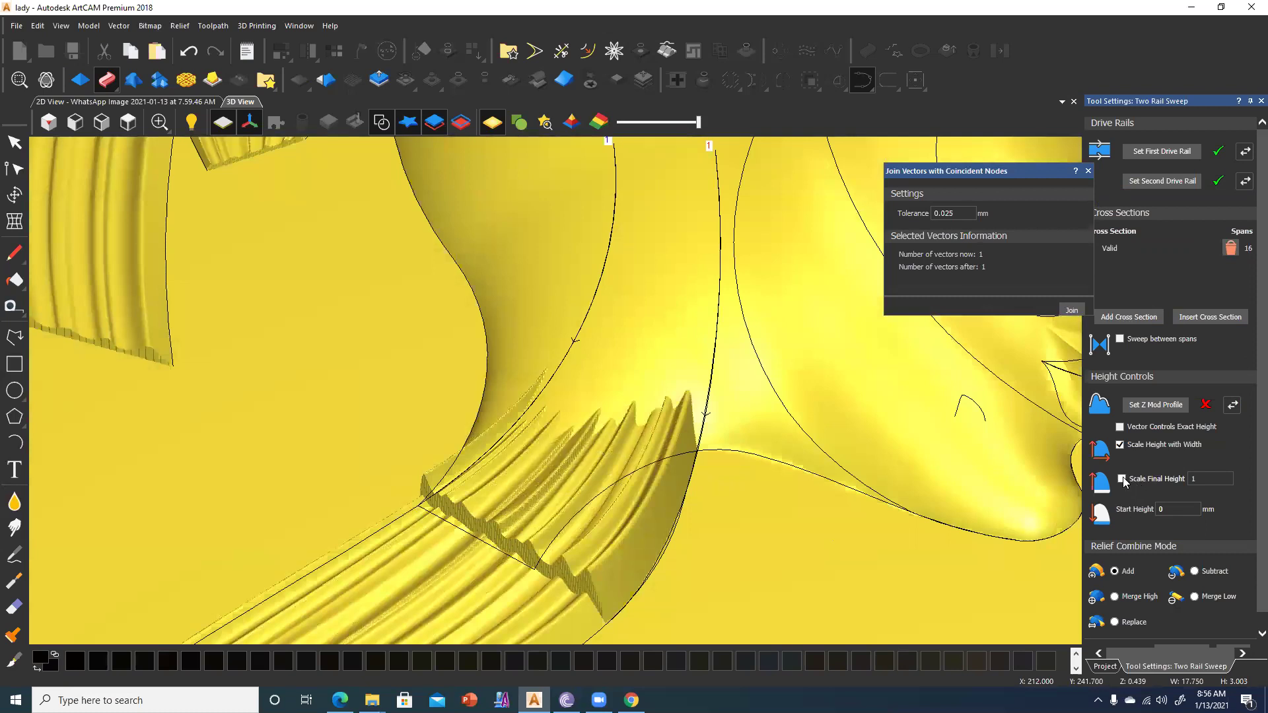
left_click(1122, 480)
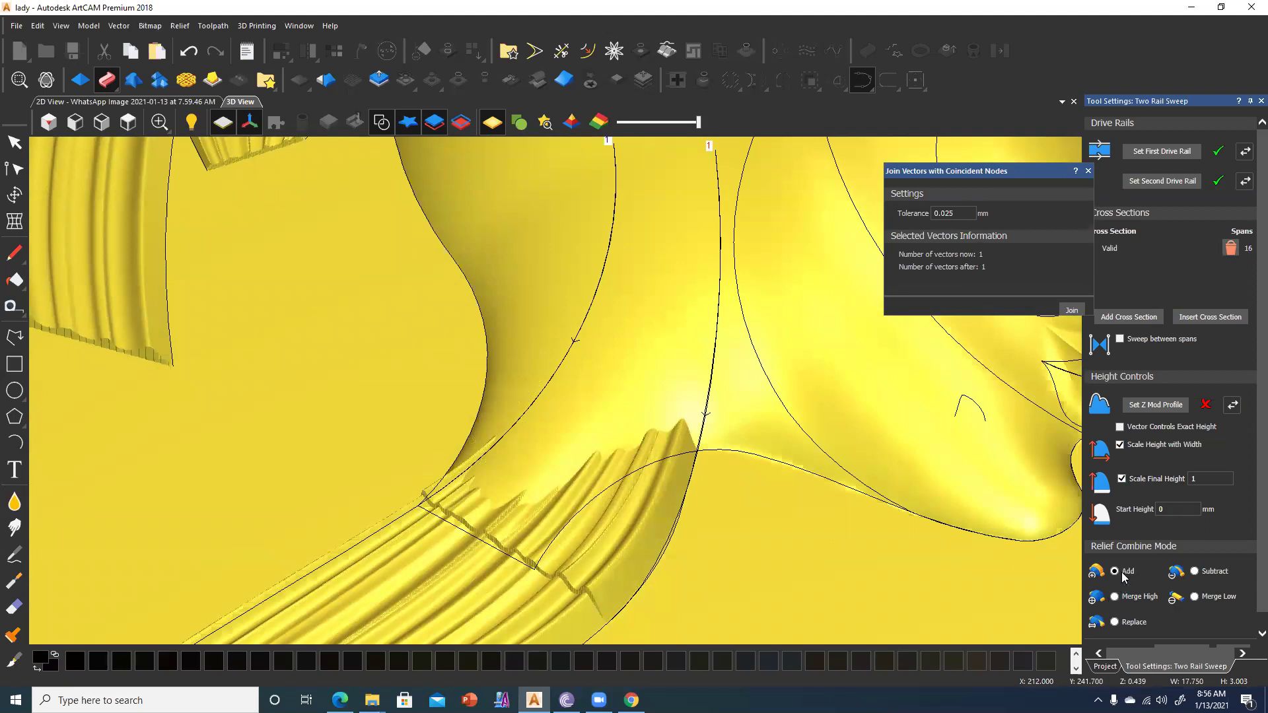
Add a new relief layer under Front Relief in the Project tree.
left_click(1103, 668)
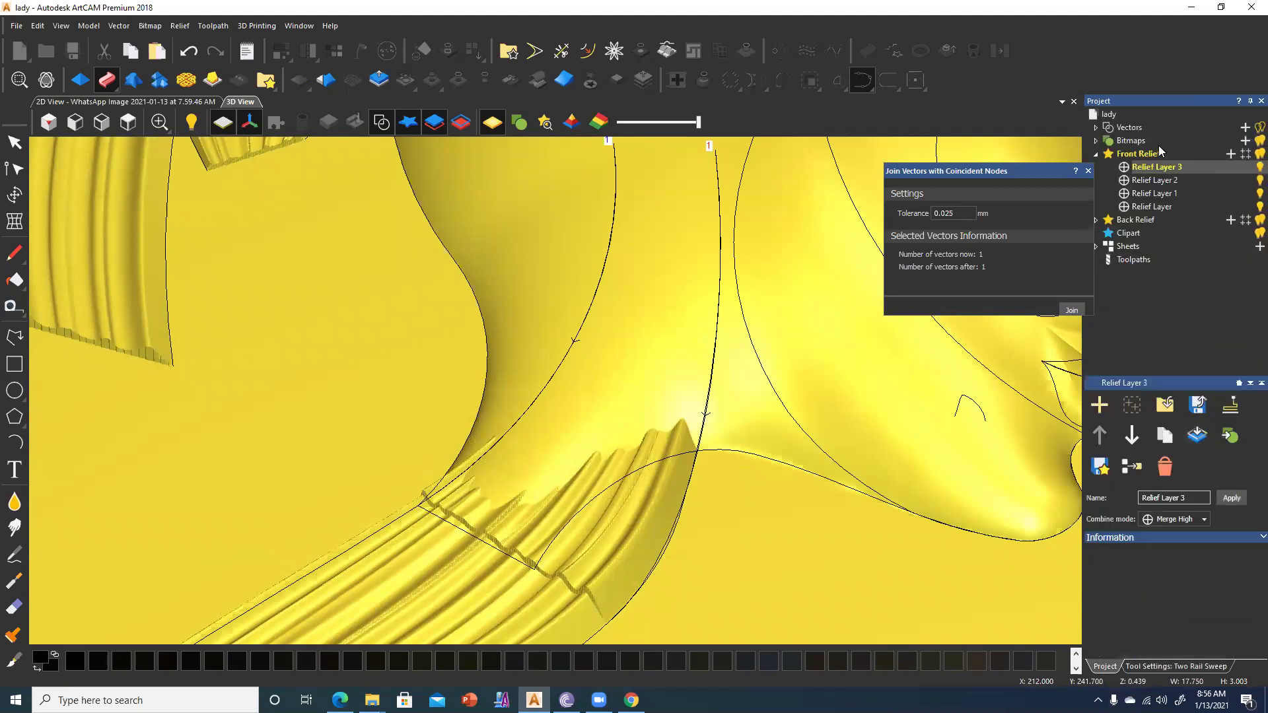
left_click(1231, 153)
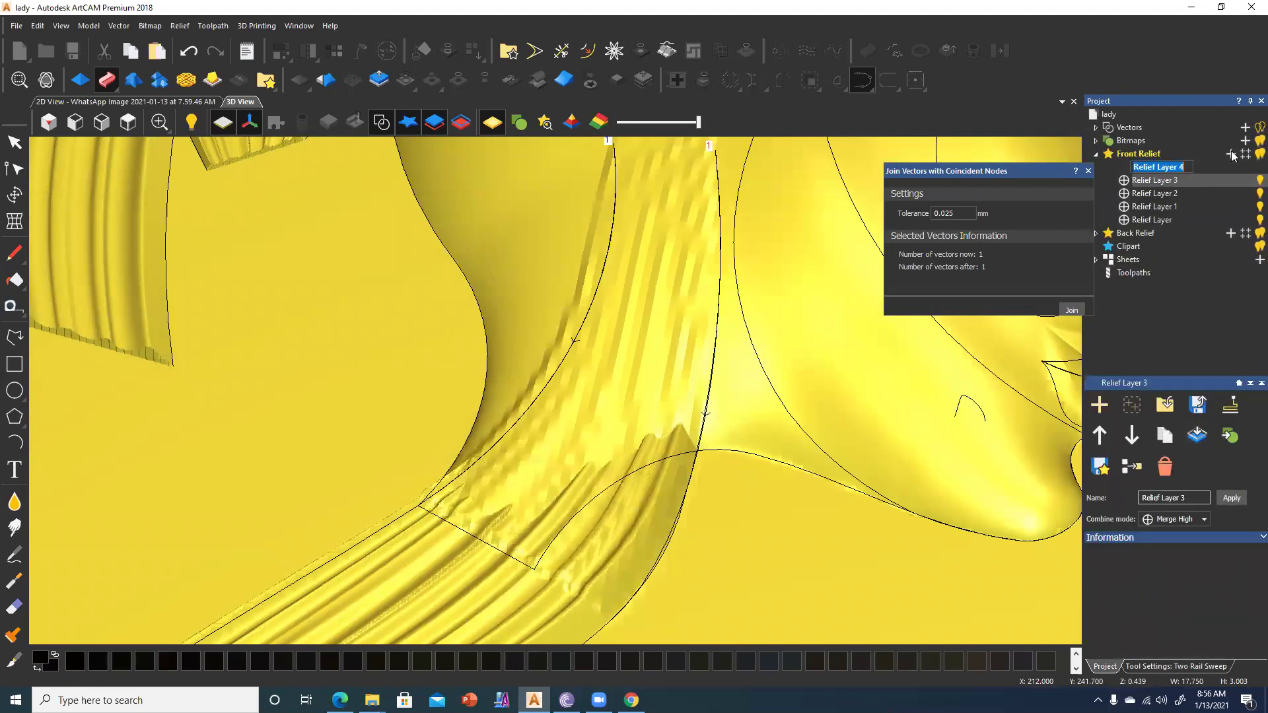
scroll(688, 373, "down", 2)
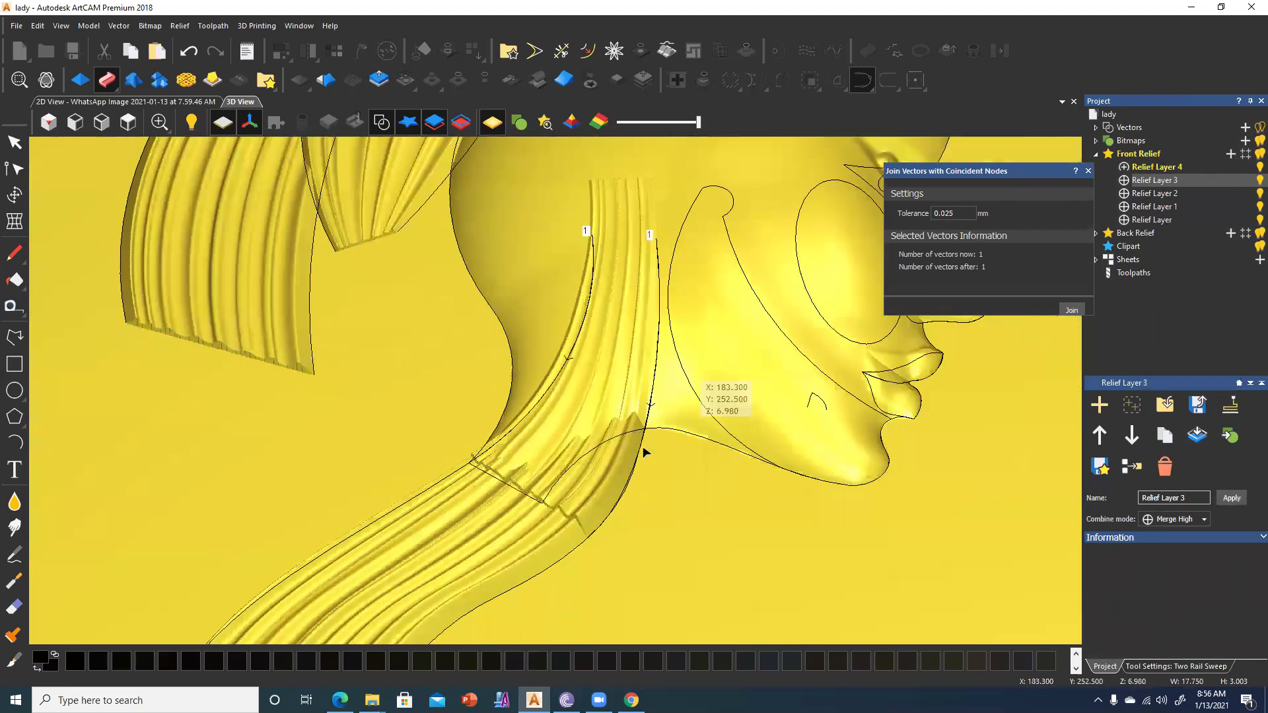
scroll(644, 451, "up", 1)
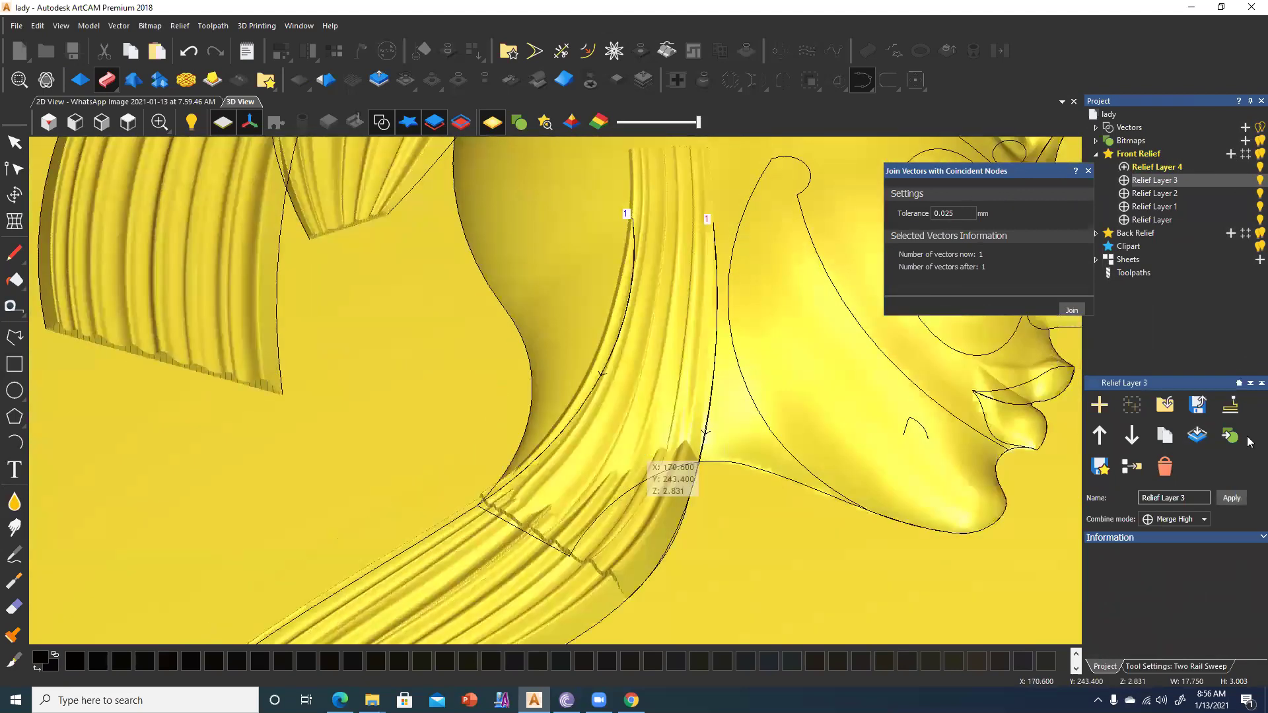
Apply the neck strand sweep with Scale Final Height set to 2.
left_click(1168, 667)
left_click(1198, 480)
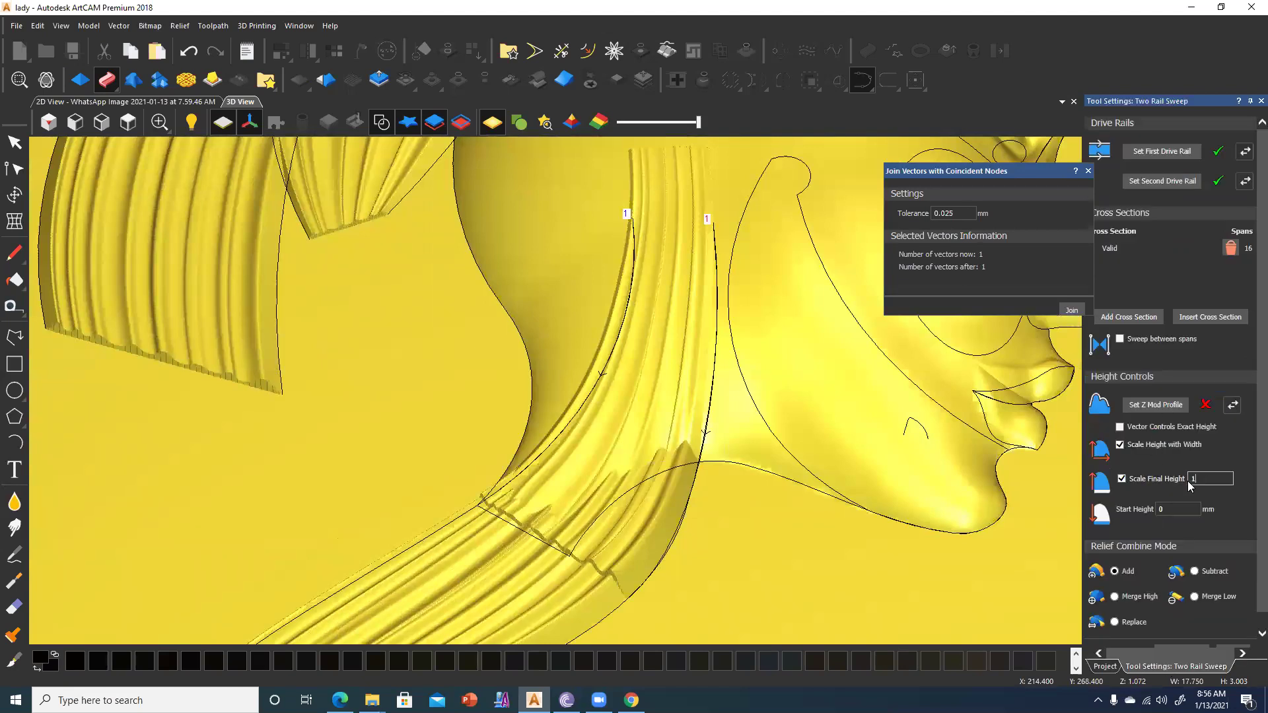
type("2")
key("Return")
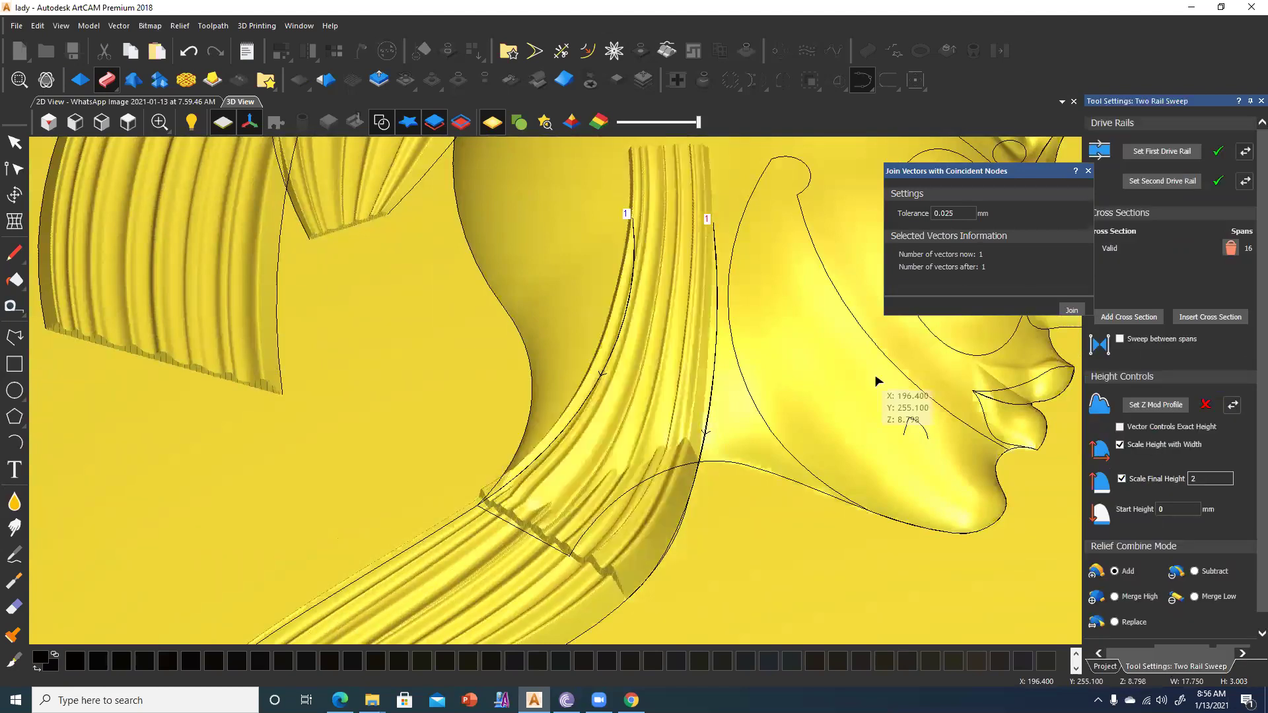
scroll(1149, 595, "down", 1)
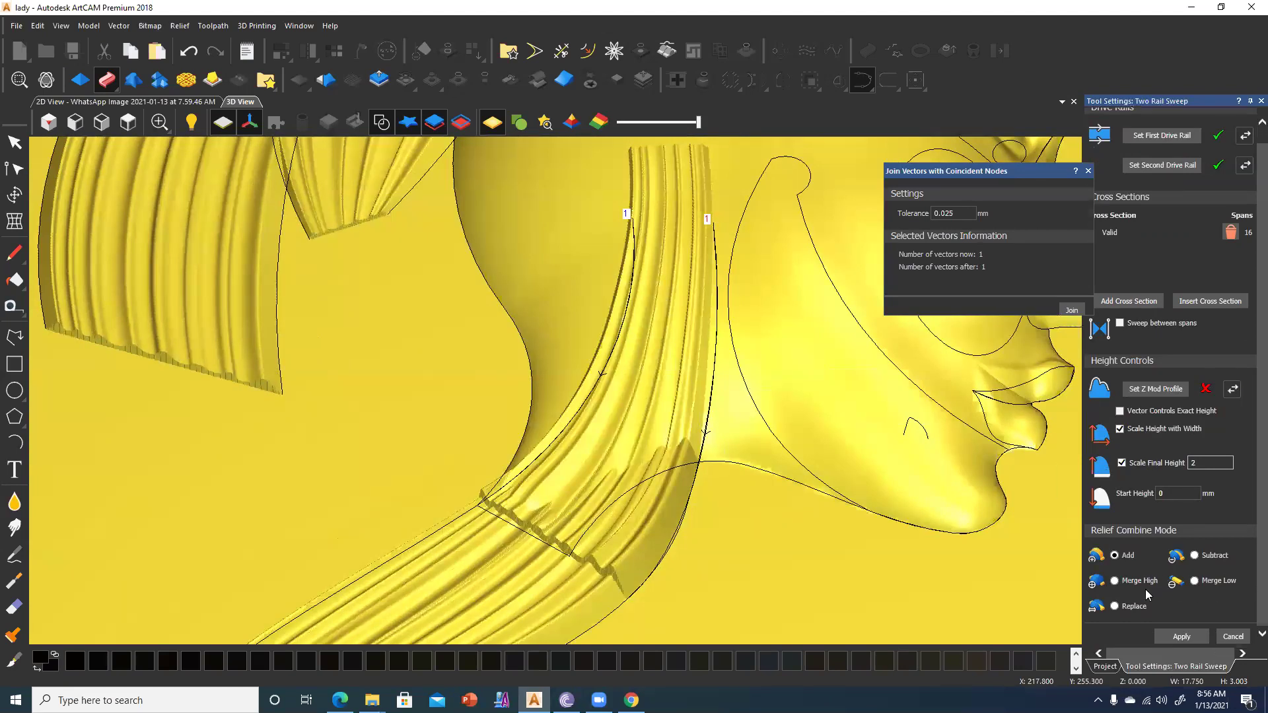
left_click(1179, 636)
scroll(592, 521, "up", 3)
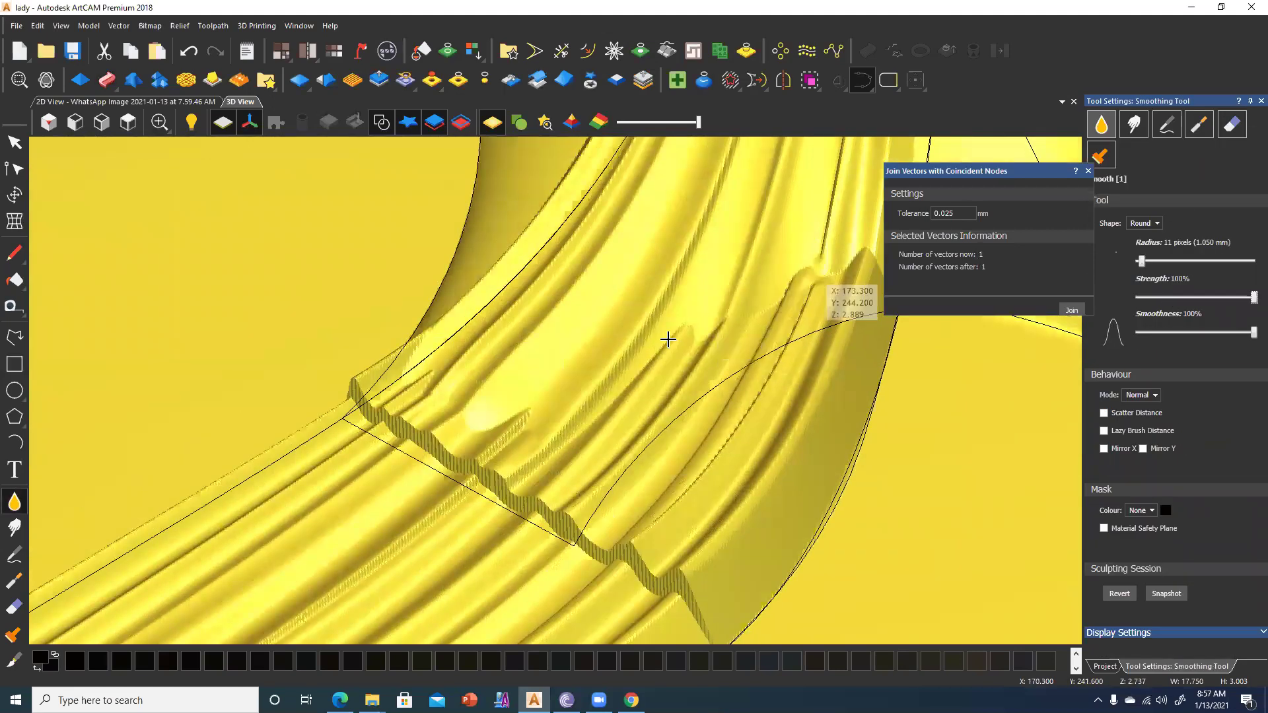
Smooth the ridges along the neck strand join with a 29-pixel Smoothing Tool radius.
scroll(718, 338, "down", 2)
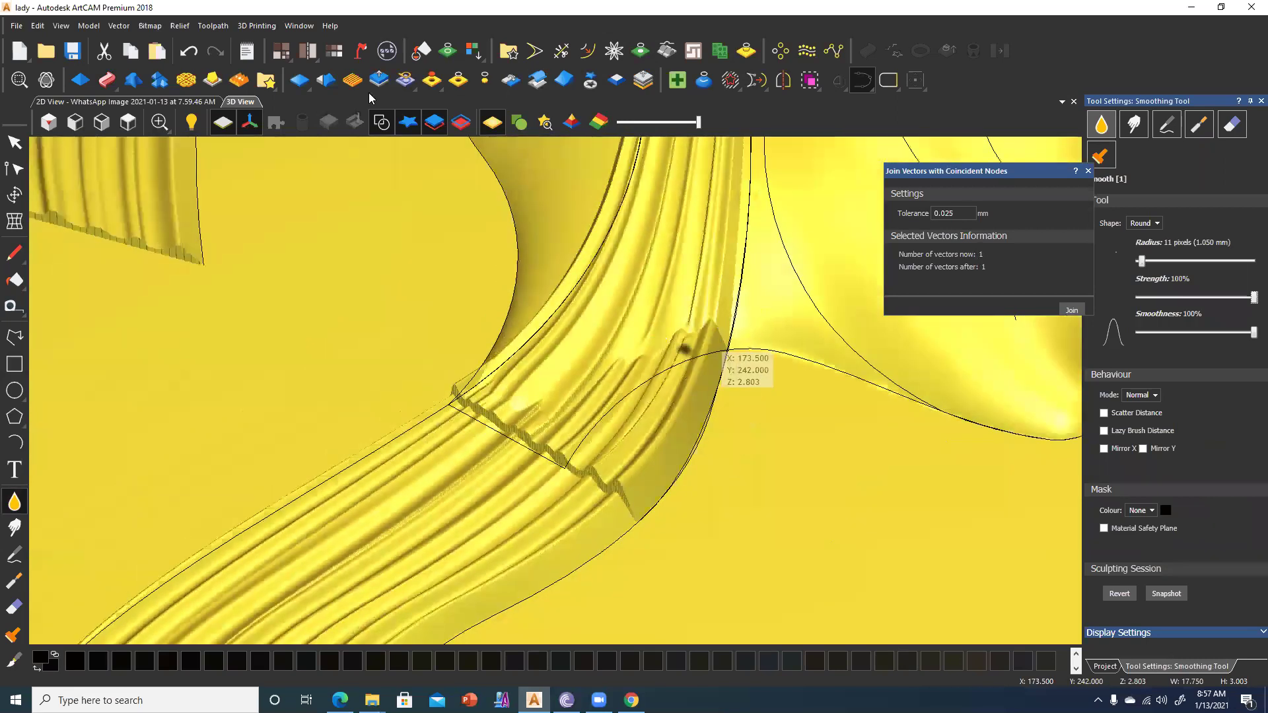
scroll(369, 330, "down", 5)
scroll(518, 348, "up", 3)
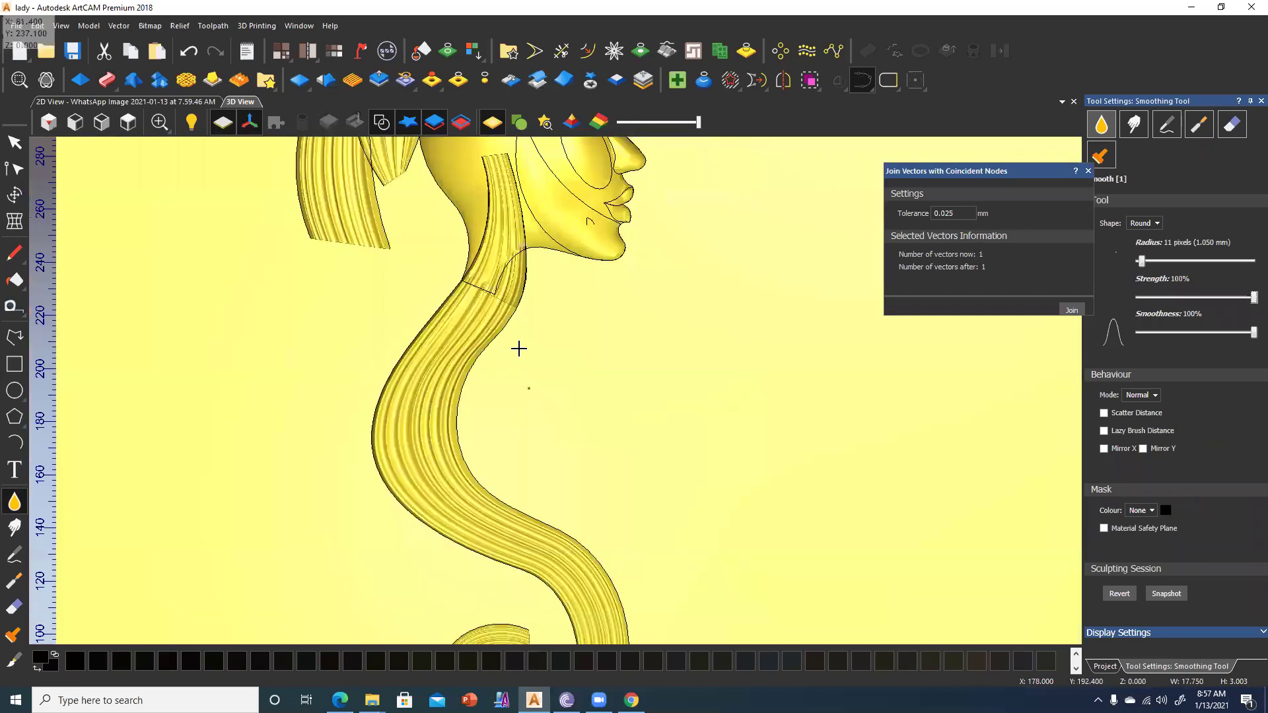
scroll(700, 493, "up", 2)
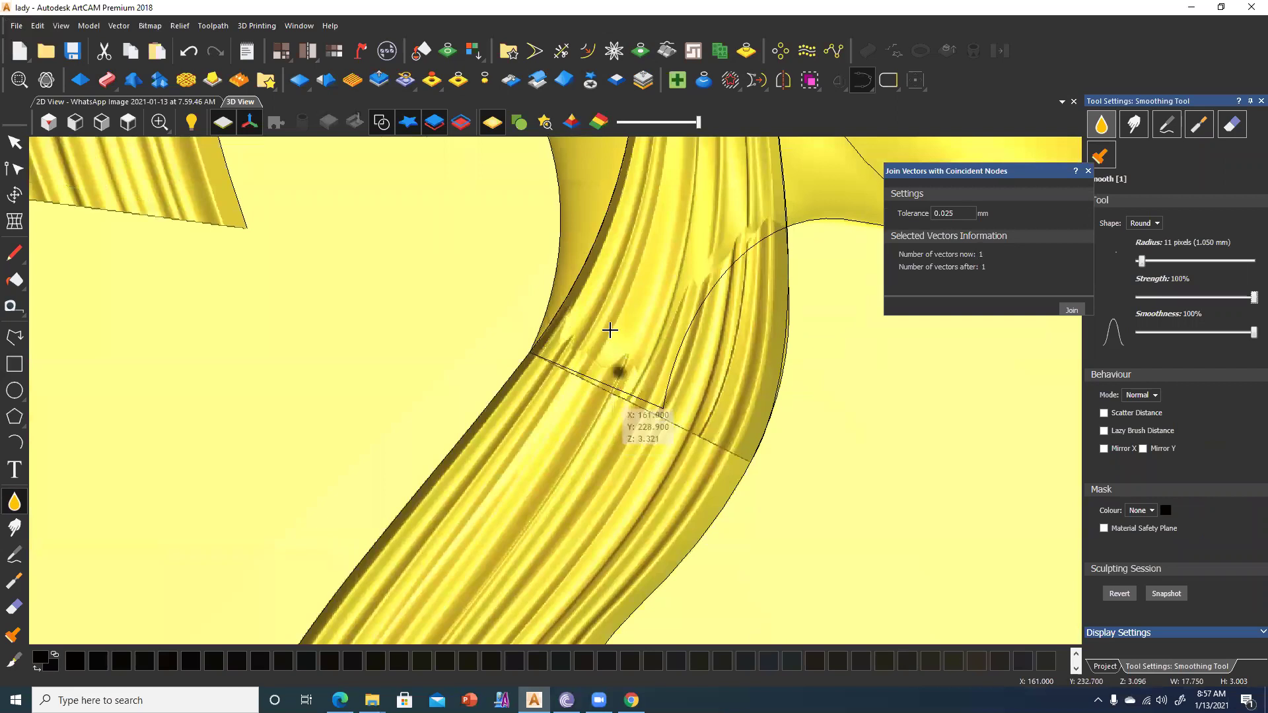
scroll(923, 382, "up", 6, "ctrl")
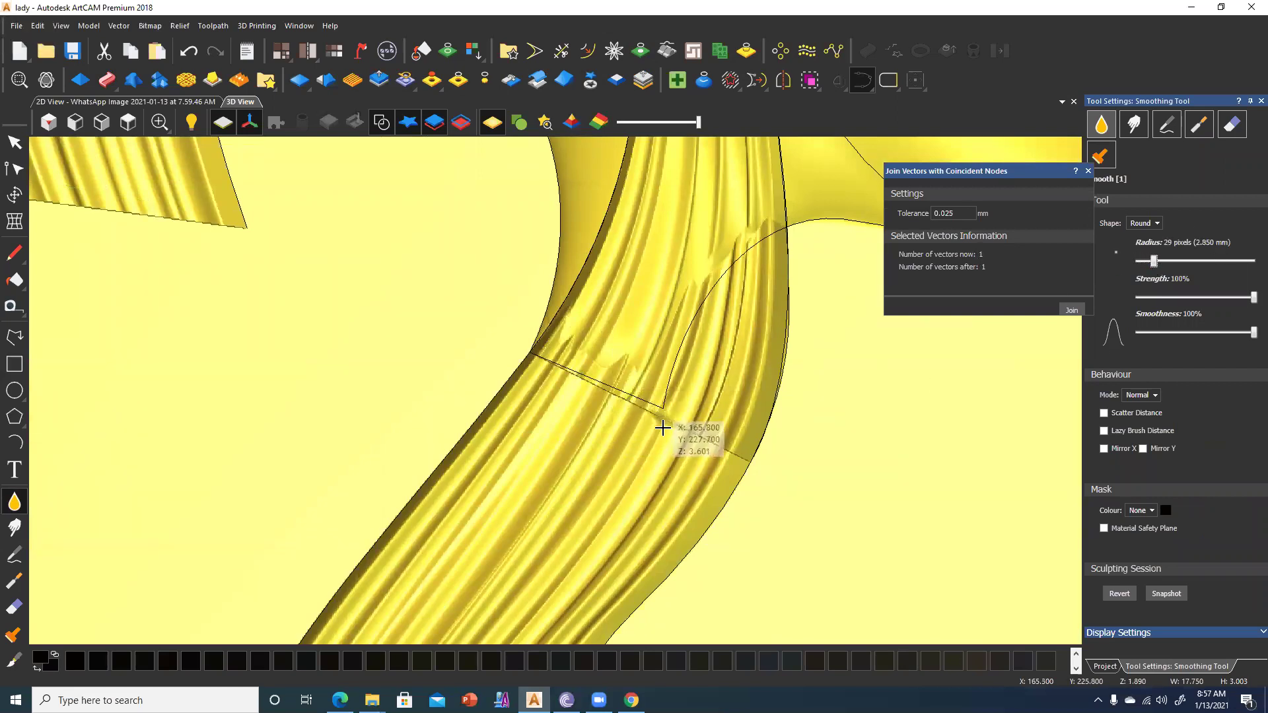
mouse_move(652, 406)
left_mouse_down()
mouse_move(571, 375)
mouse_move(600, 350)
mouse_move(722, 446)
mouse_move(705, 445)
left_mouse_up()
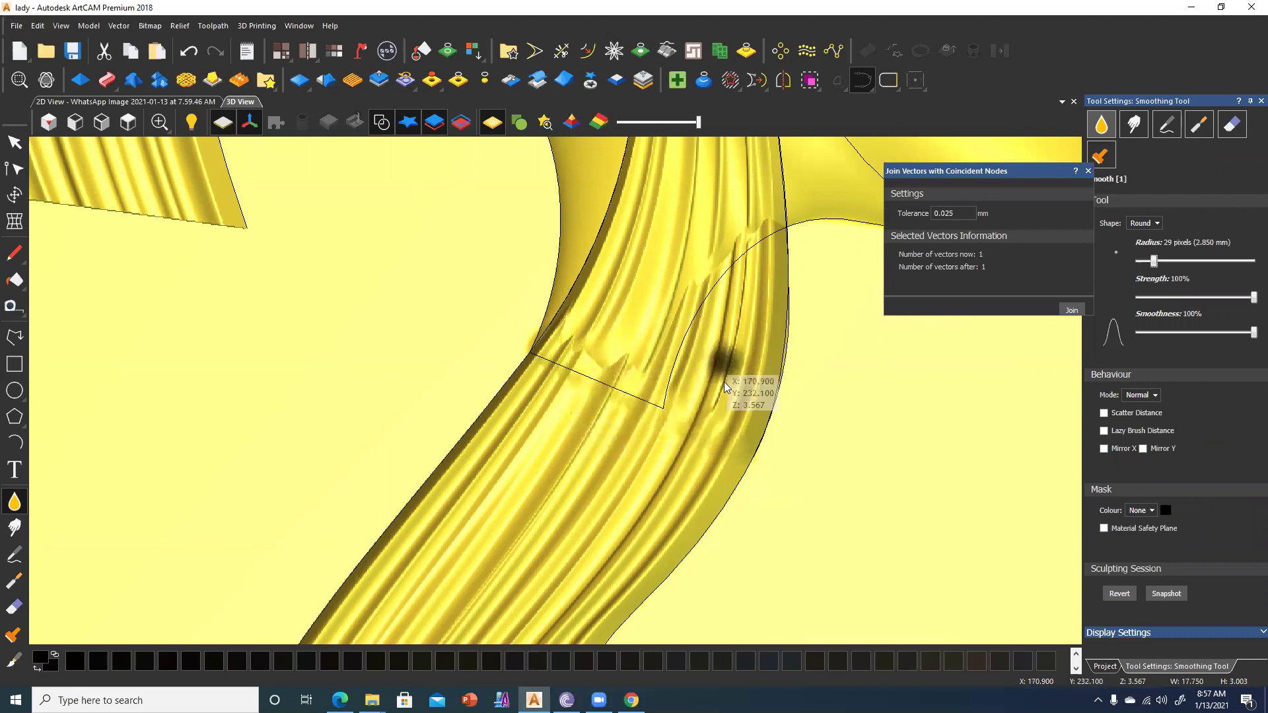
middle_click_drag(731, 346, 714, 340)
mouse_move(747, 320)
left_mouse_down()
mouse_move(737, 376)
mouse_move(722, 334)
mouse_move(689, 395)
mouse_move(657, 420)
mouse_move(673, 376)
mouse_move(660, 429)
mouse_move(645, 414)
mouse_move(590, 488)
left_mouse_up()
middle_click_drag(590, 489, 657, 424)
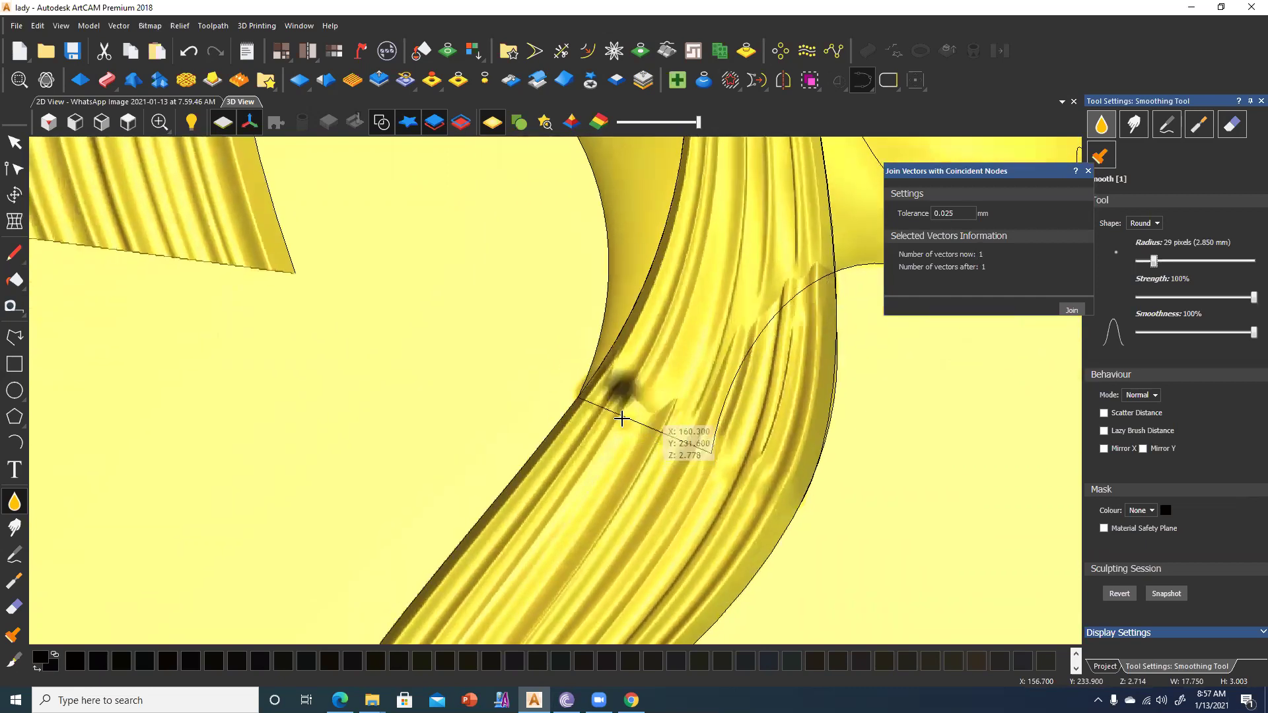
left_click_drag(584, 410, 609, 424)
mouse_move(723, 456)
left_mouse_down()
mouse_move(766, 455)
mouse_move(711, 376)
left_mouse_up()
key("Escape")
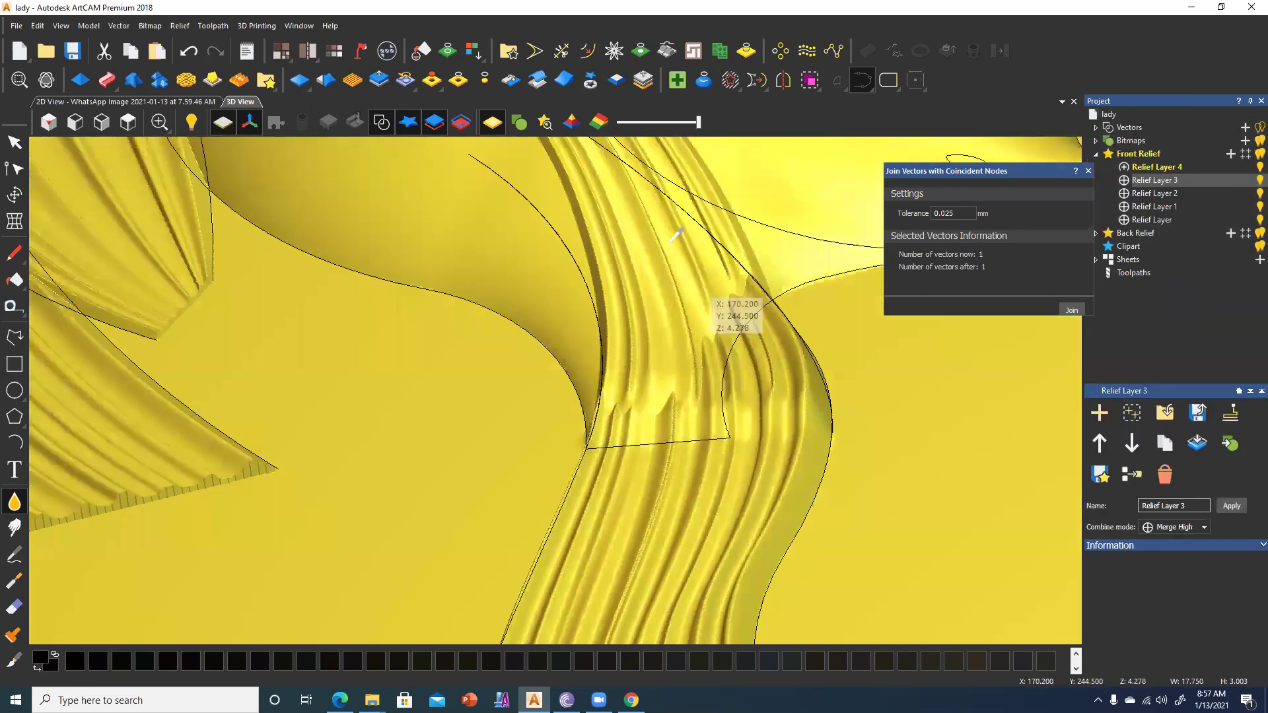
Smooth the remaining jagged ridges down the strand join with a second pass.
scroll(739, 384, "up", 3)
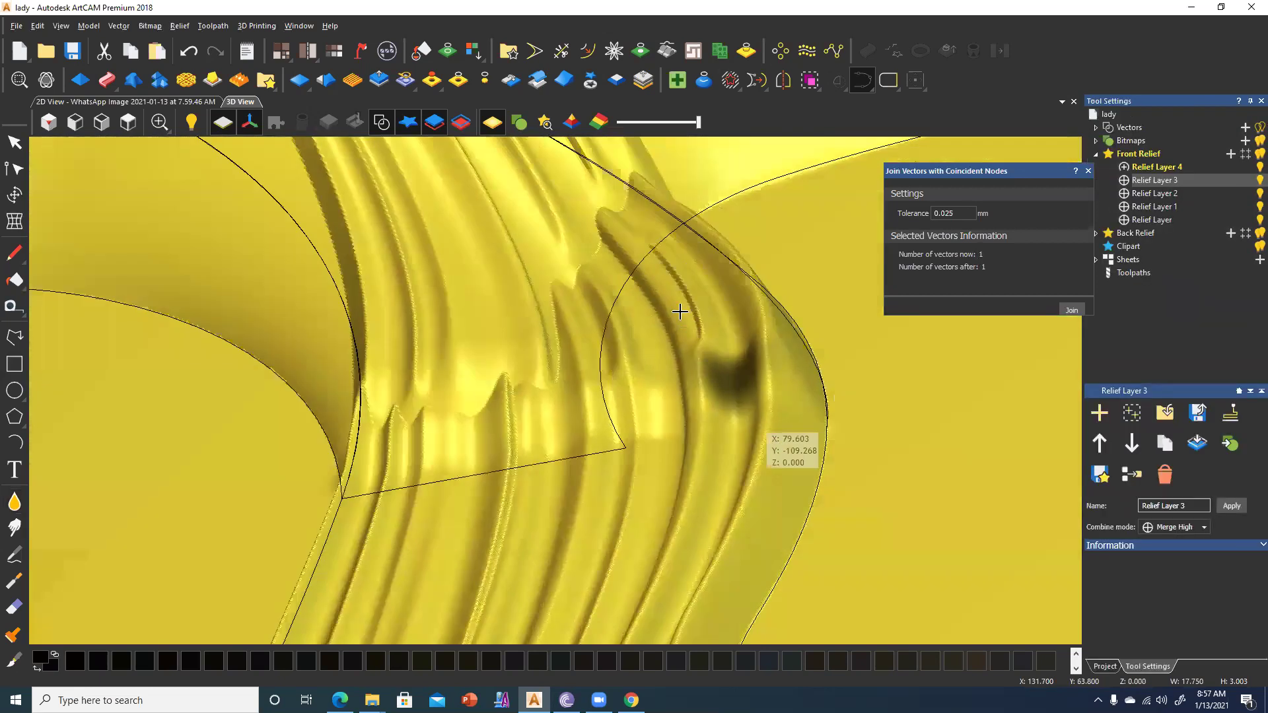
left_click(680, 314)
mouse_move(654, 303)
left_mouse_down()
mouse_move(607, 384)
mouse_move(503, 411)
mouse_move(509, 426)
mouse_move(750, 356)
left_mouse_up()
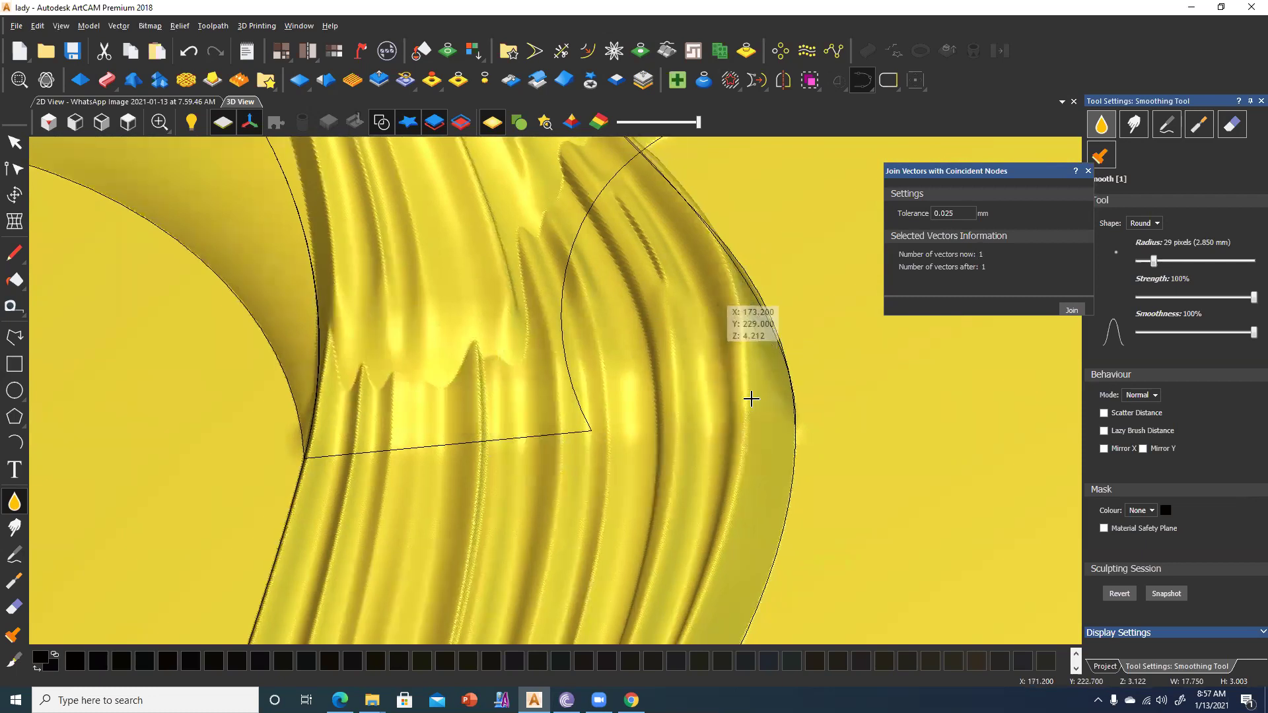
mouse_move(658, 257)
left_mouse_down()
mouse_move(670, 474)
mouse_move(621, 508)
left_mouse_up()
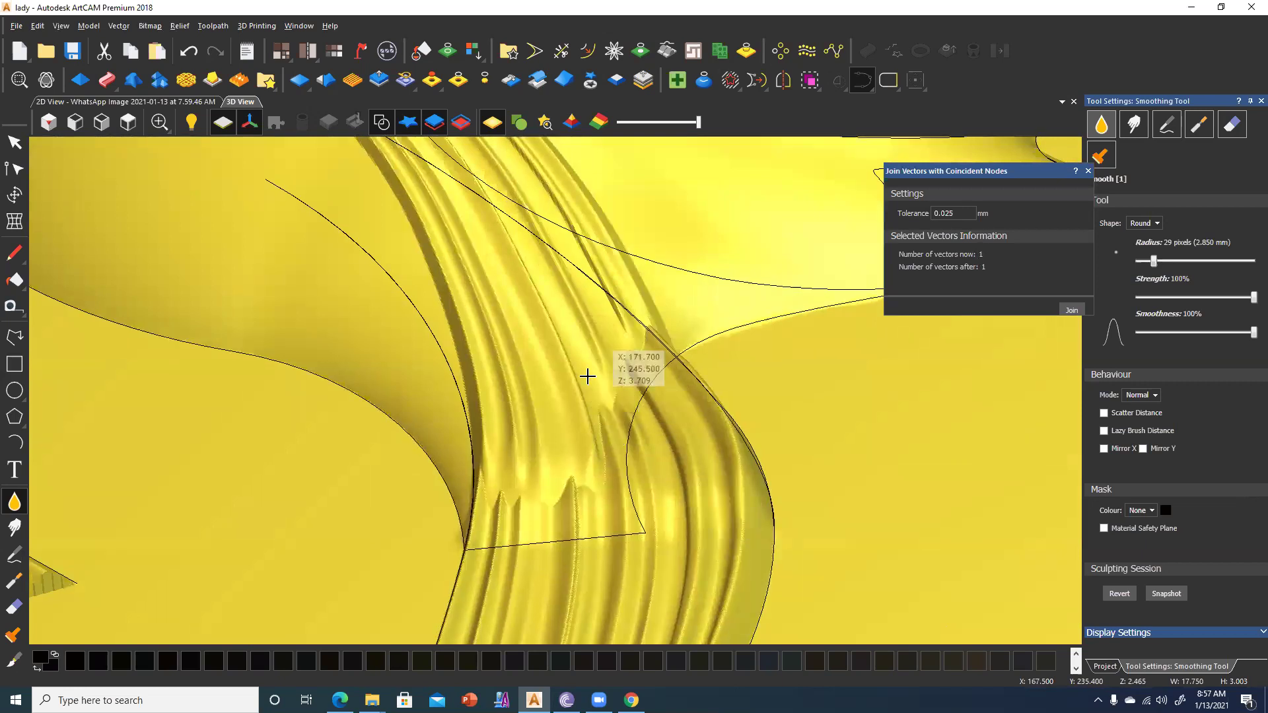
key("Escape")
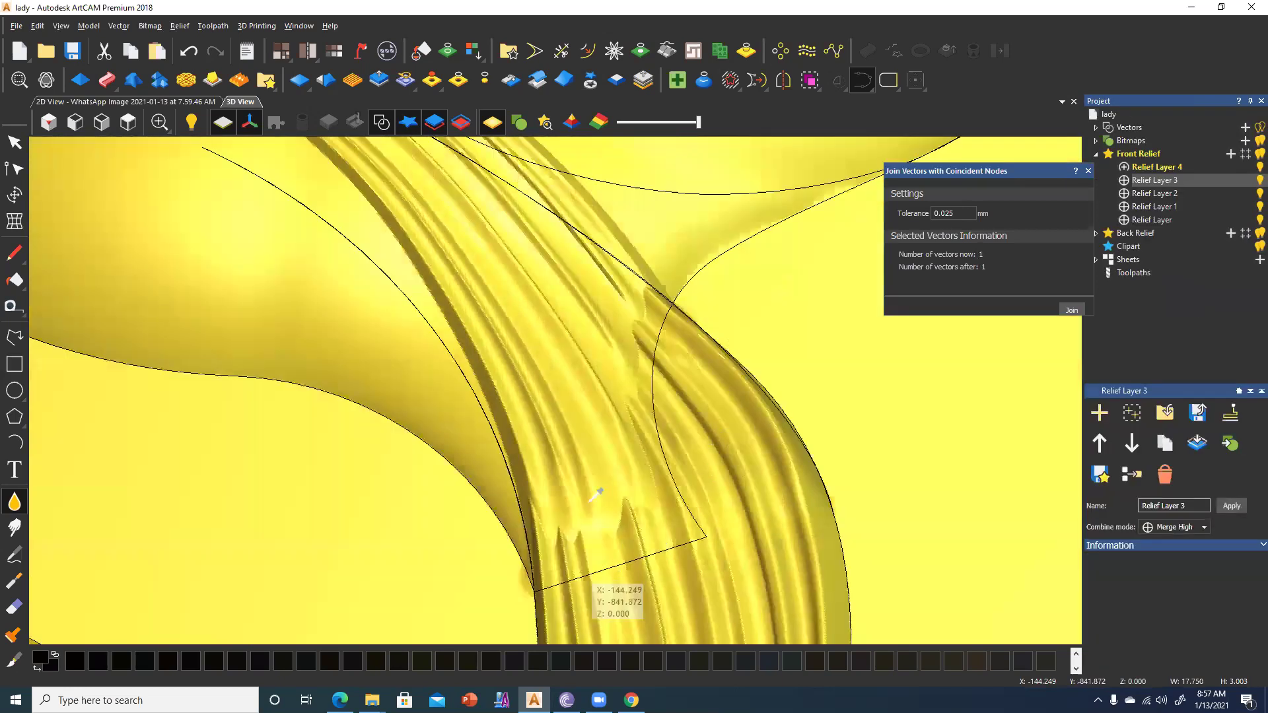
left_click_drag(597, 492, 681, 494)
scroll(536, 480, "up", 3)
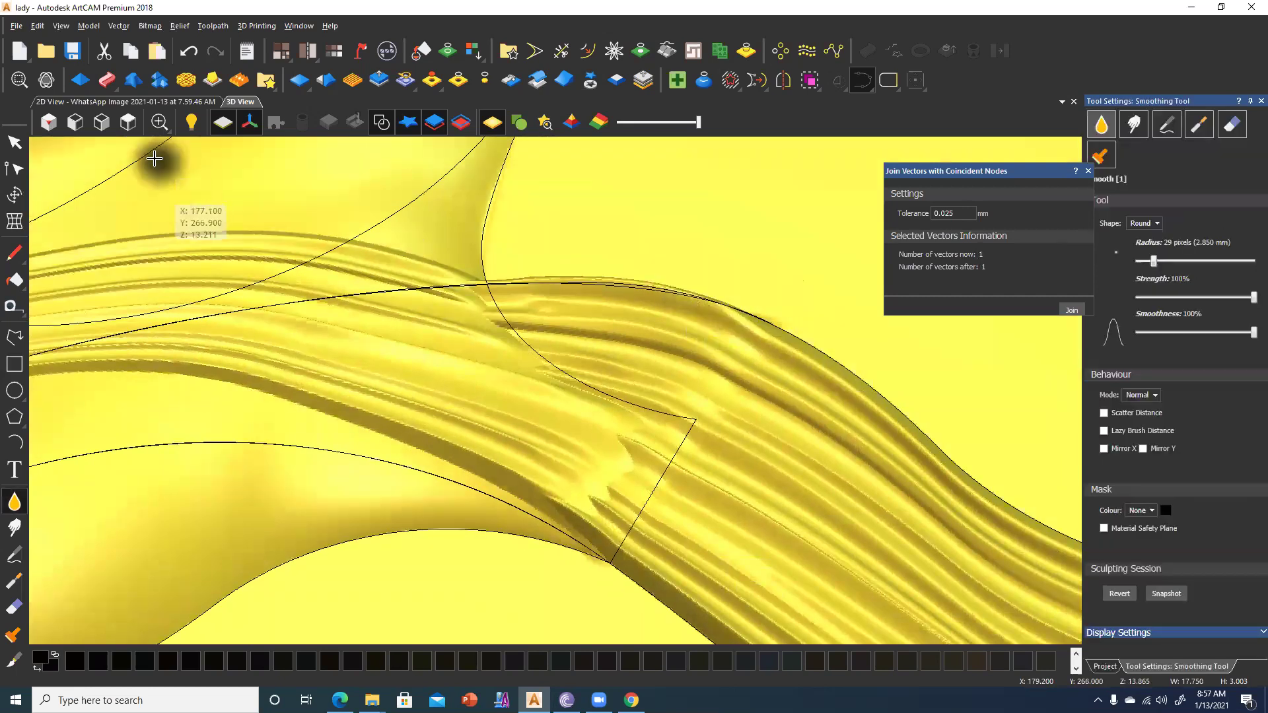
View the whole relief from above with vector outlines hidden to inspect the strand.
left_click(128, 122)
scroll(513, 353, "up", 5)
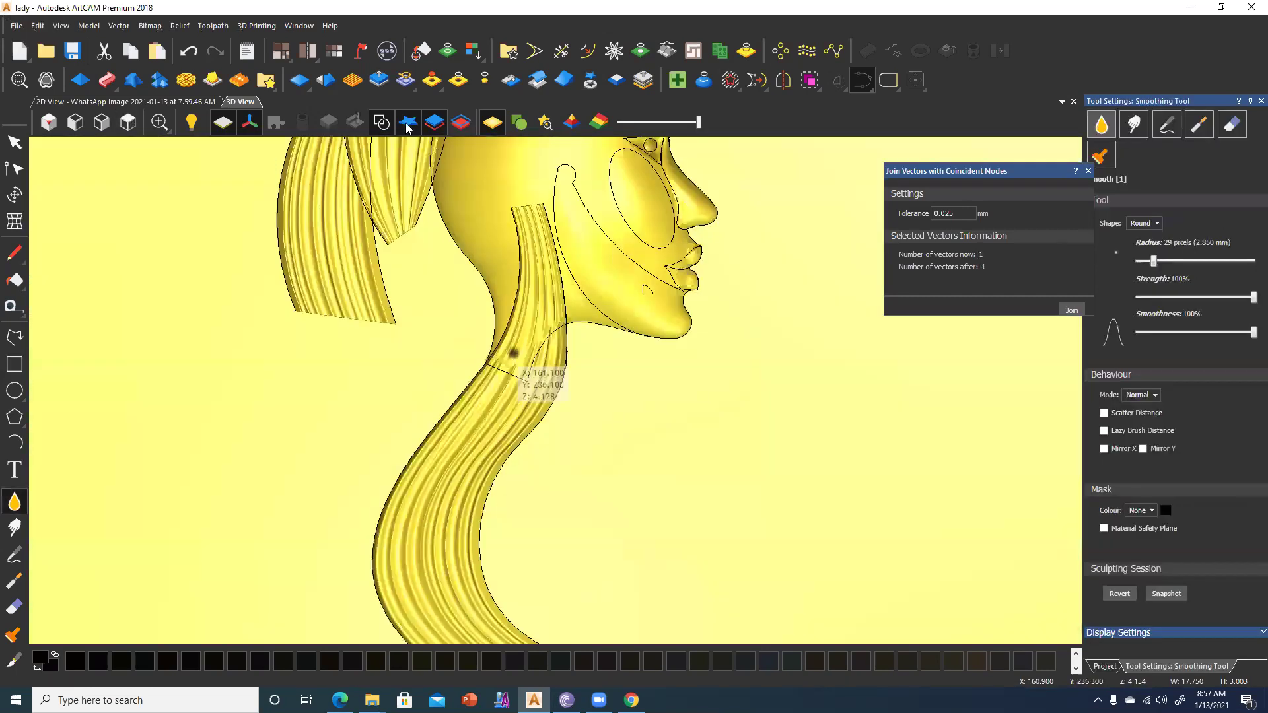
left_click(381, 122)
scroll(555, 347, "up", 3)
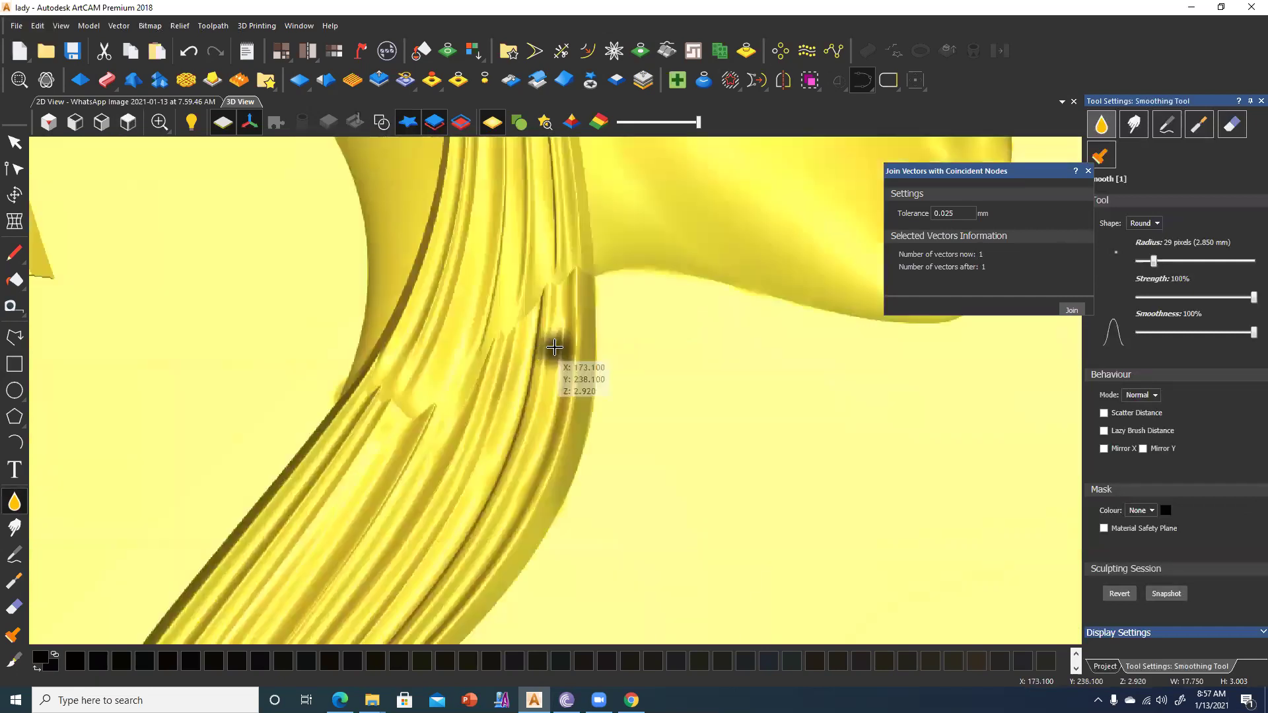
scroll(588, 354, "up", 1)
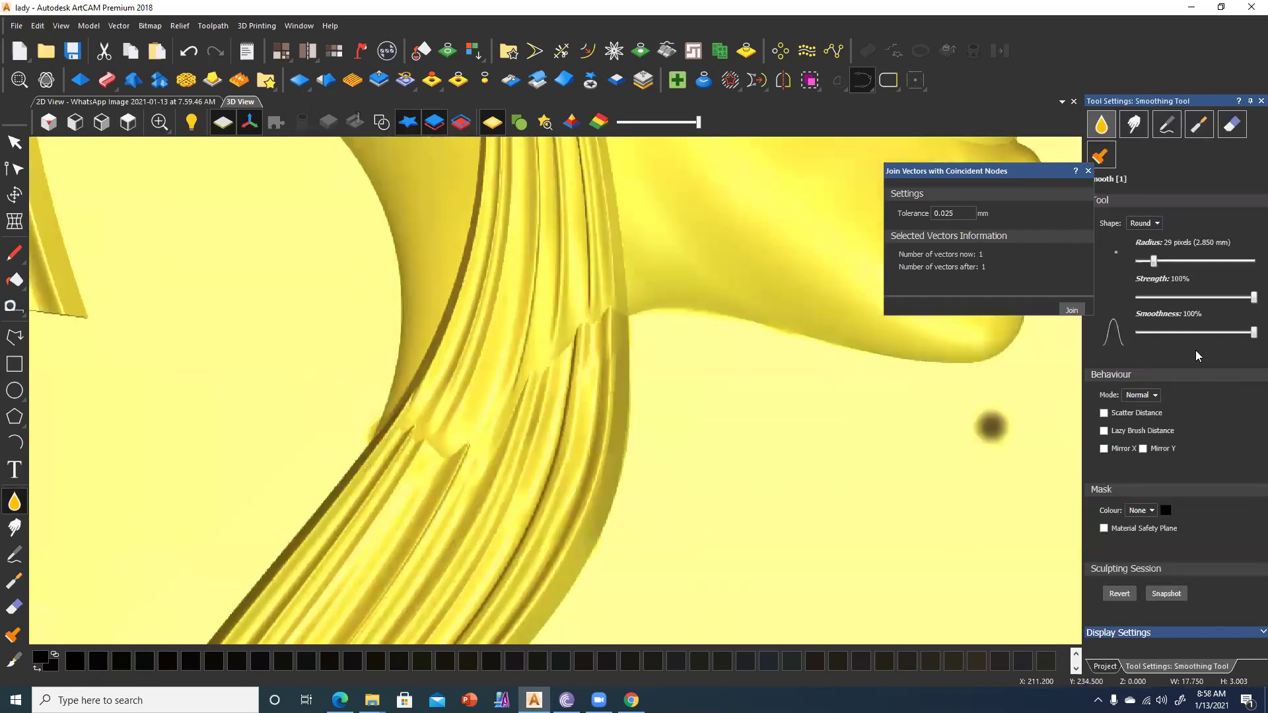
scroll(727, 277, "down", 2)
scroll(543, 423, "down", 1)
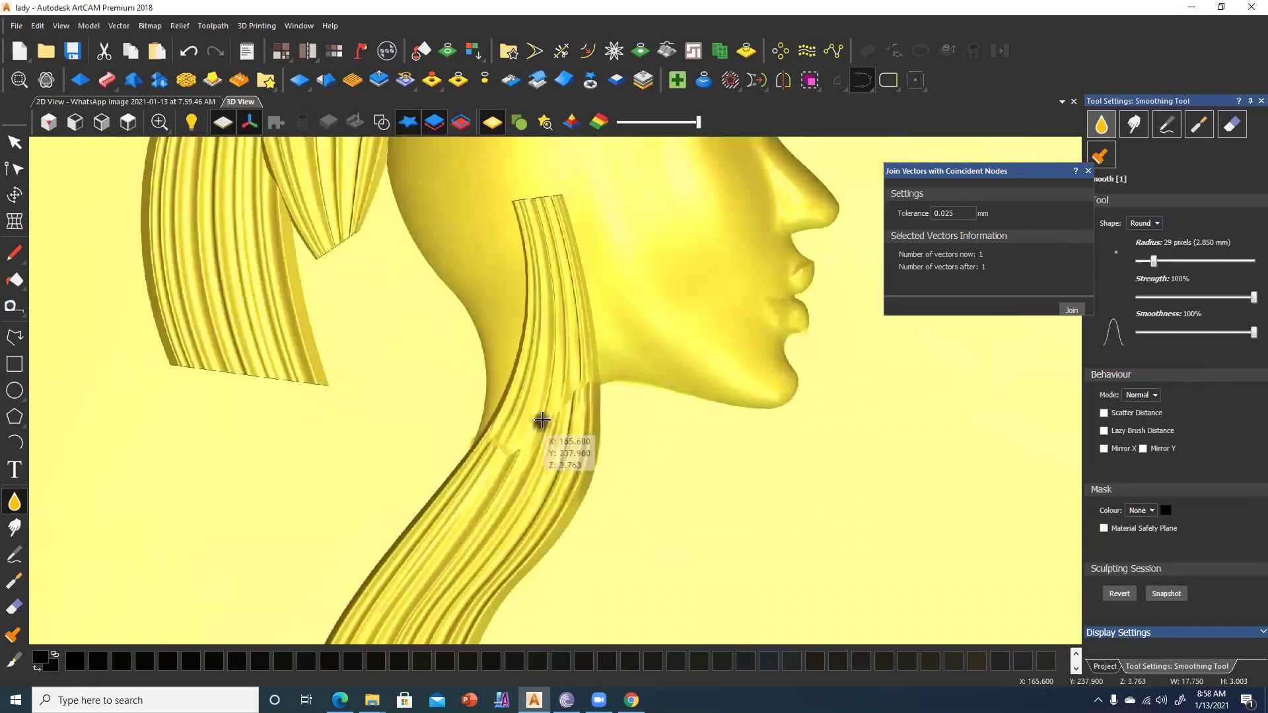
scroll(585, 406, "down", 1)
scroll(568, 396, "down", 1)
Save the model as lady.art.
scroll(564, 377, "down", 1)
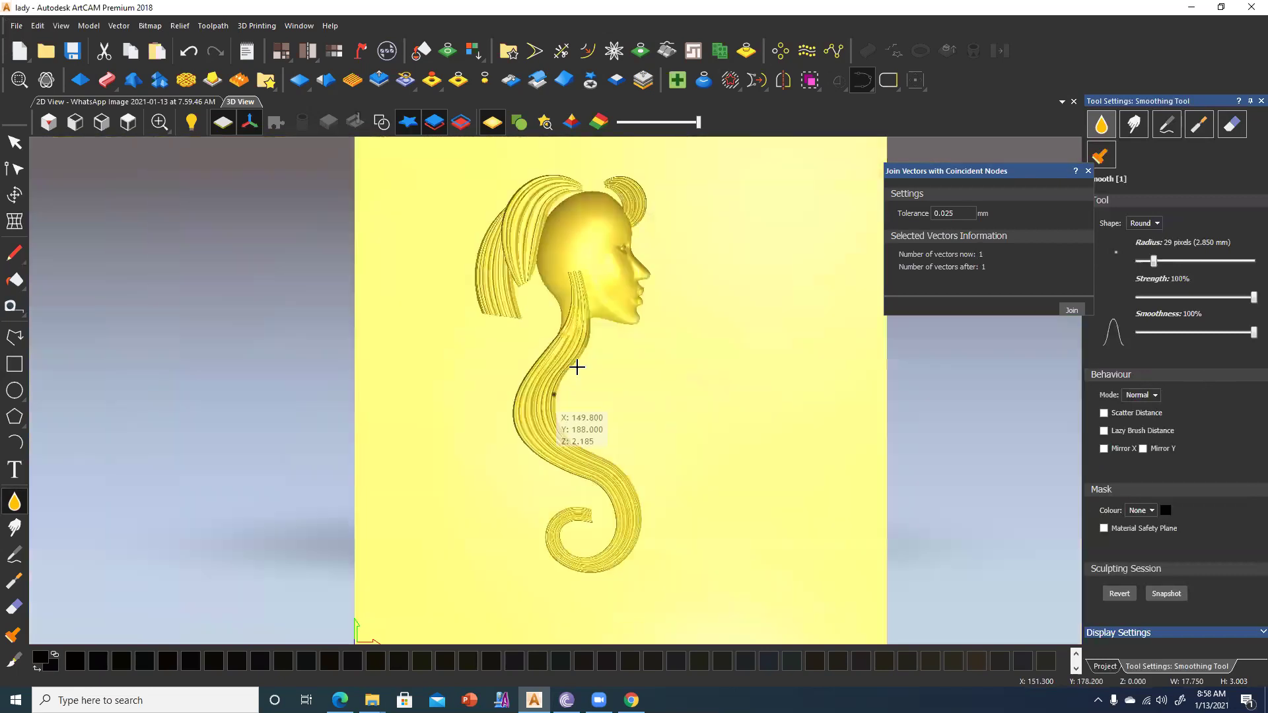
scroll(581, 367, "down", 1)
key("ctrl+s")
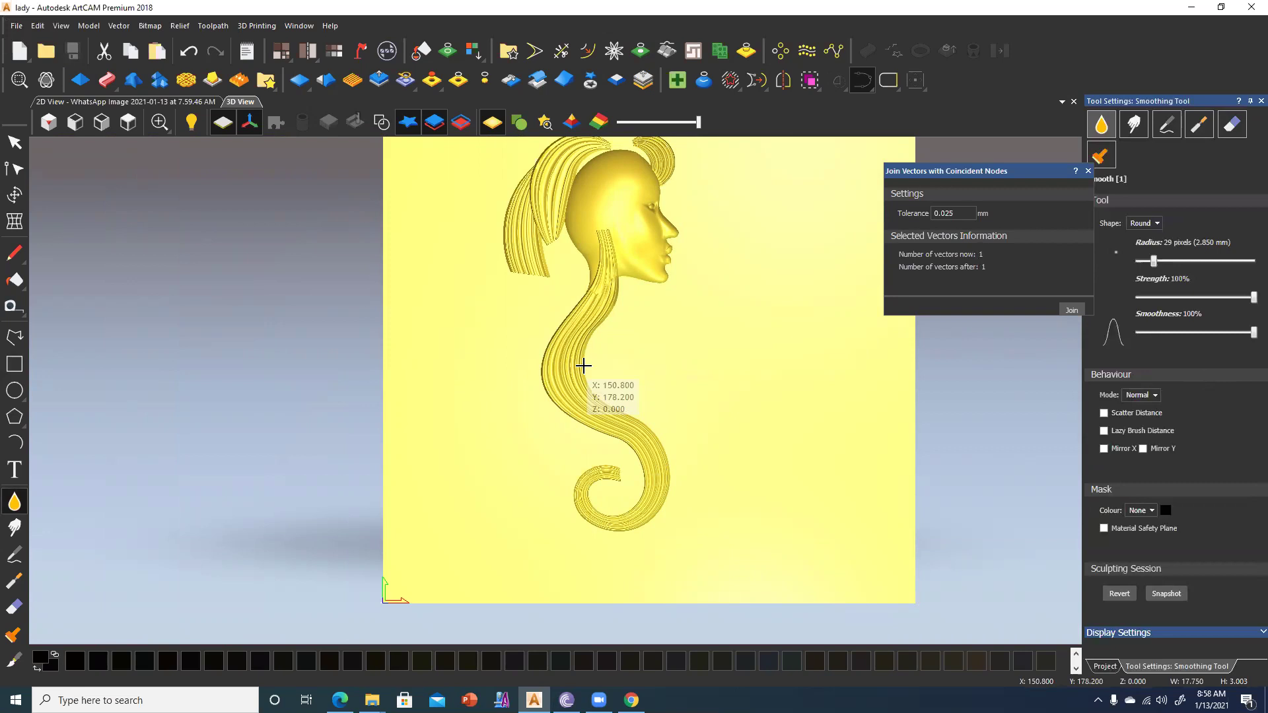
Look over the finished relief and close the lady model.
scroll(645, 198, "up", 2)
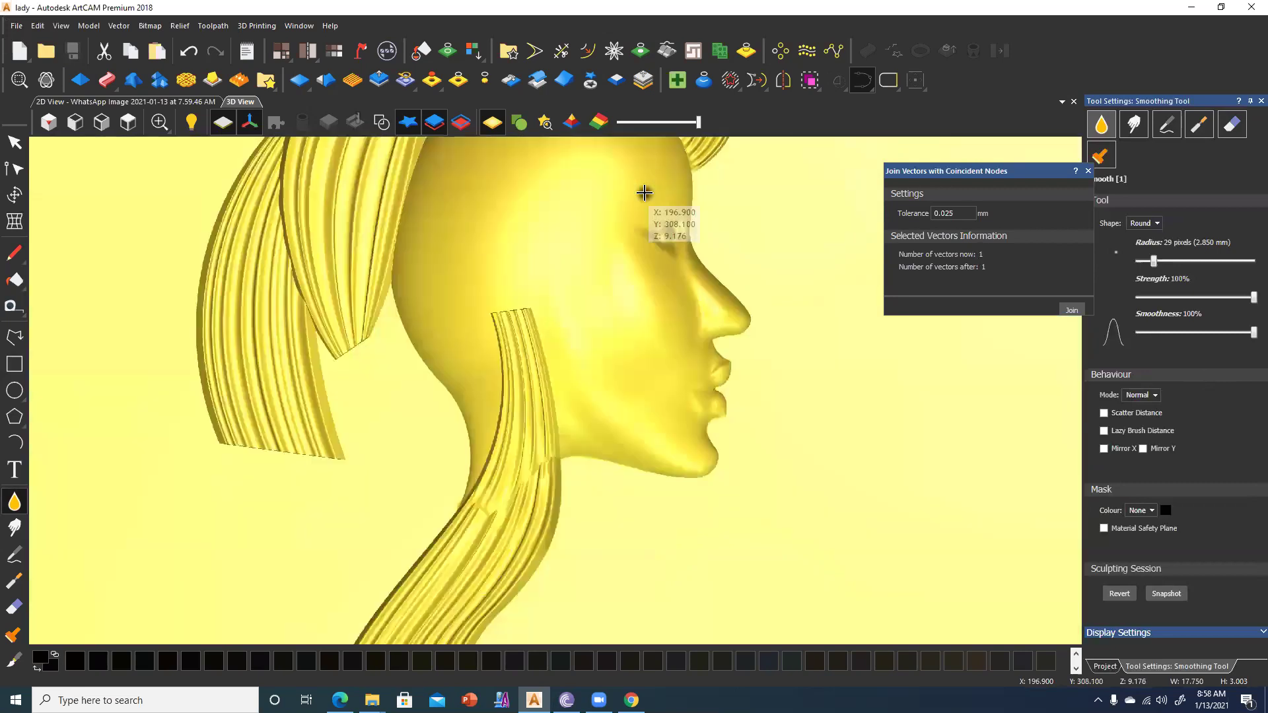
scroll(645, 192, "up", 2)
scroll(561, 385, "down", 1)
scroll(558, 393, "down", 1)
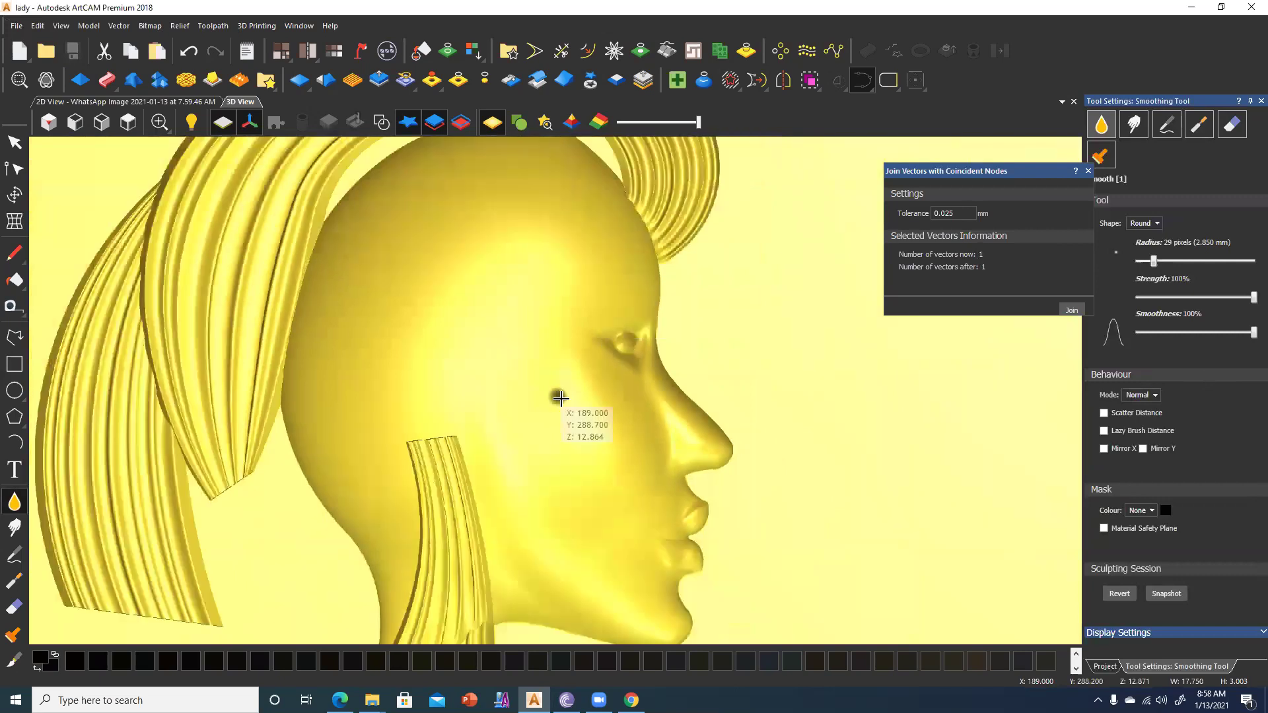
scroll(558, 413, "down", 1)
scroll(559, 430, "down", 1)
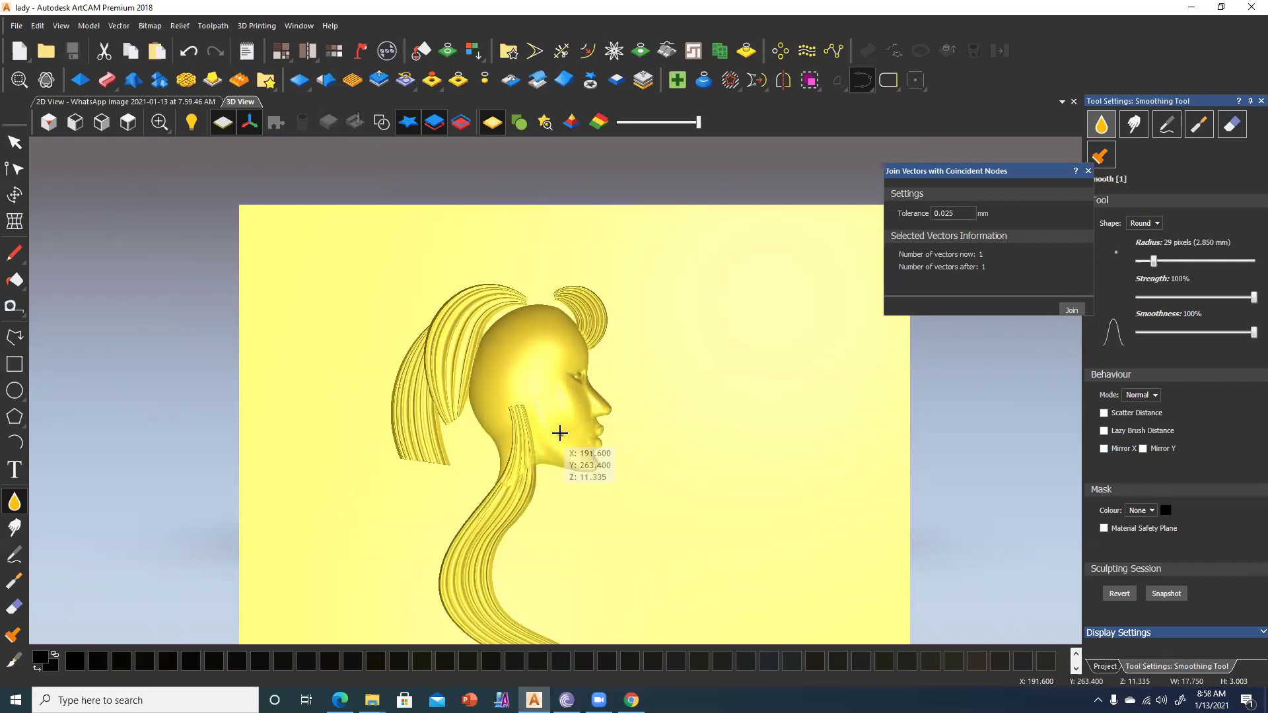
left_click(1250, 7)
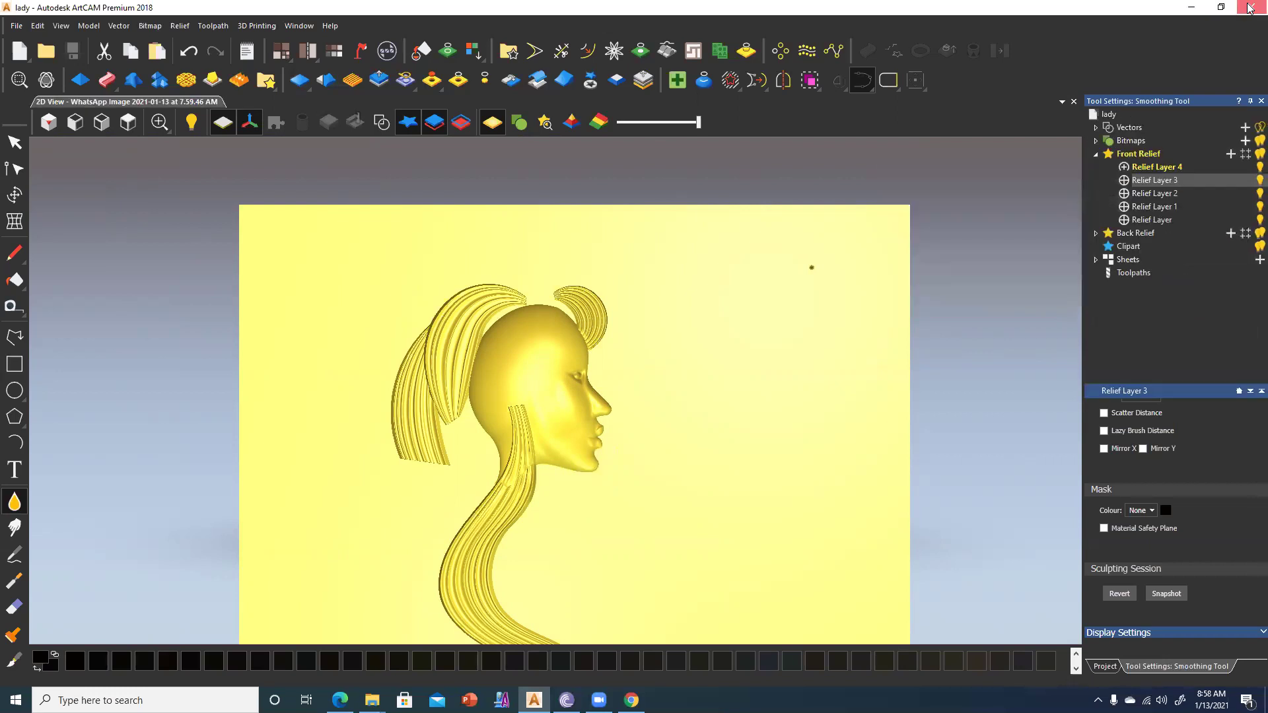